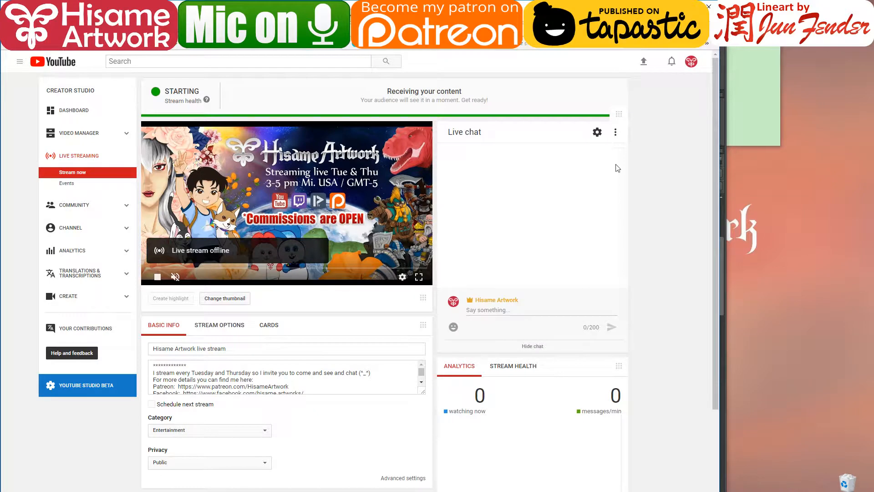
- Pop out the YouTube live chat into its own window, place it beside the browser and narrow it to the remaining desktop strip
{"action": "left_click", "coordinate": [615, 132]}
{"action": "left_click", "coordinate": [608, 198]}
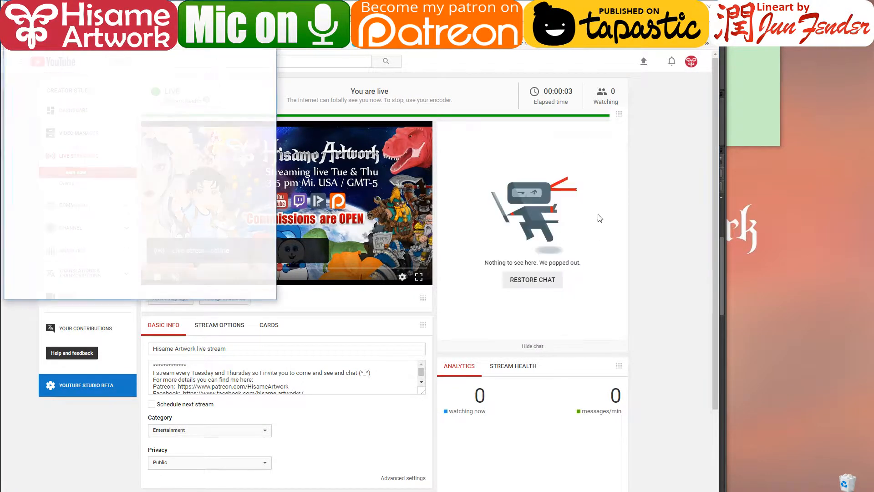
{"action": "left_click_drag", "start_coordinate": [72, 34], "coordinate": [674, 136]}
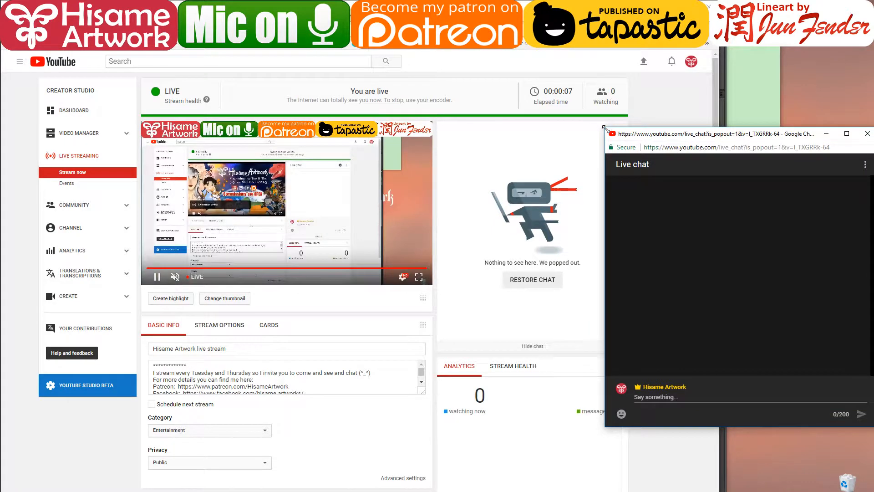
{"action": "left_click_drag", "start_coordinate": [605, 128], "coordinate": [719, 169]}
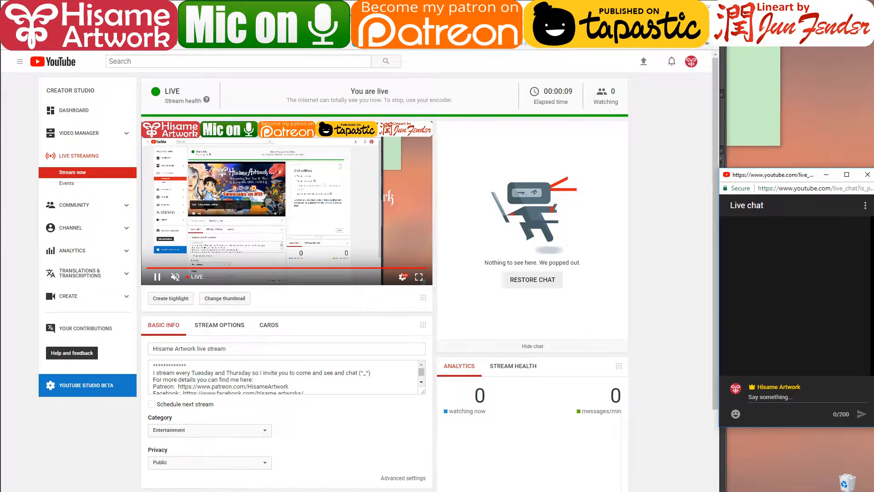
- Pop out the Twitch channel's chat into its own window and shrink it into place over the lower part of the YouTube chat
{"action": "left_click", "coordinate": [292, 6]}
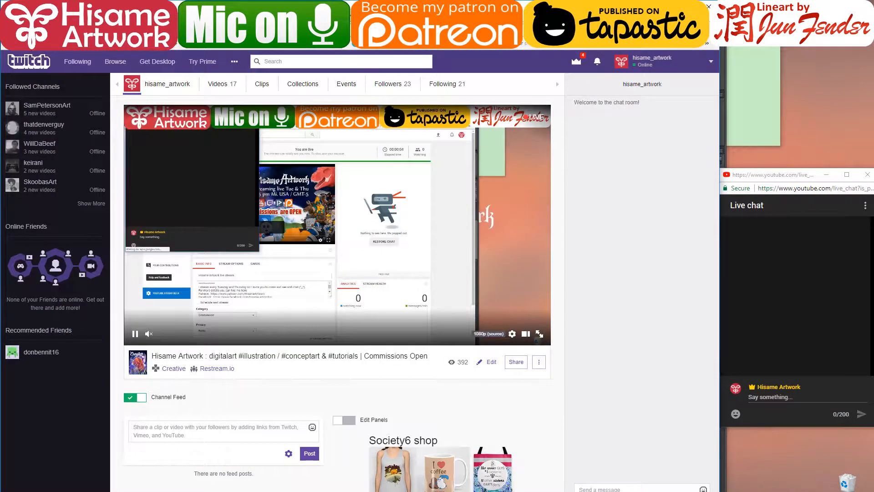
{"action": "left_click", "coordinate": [581, 491]}
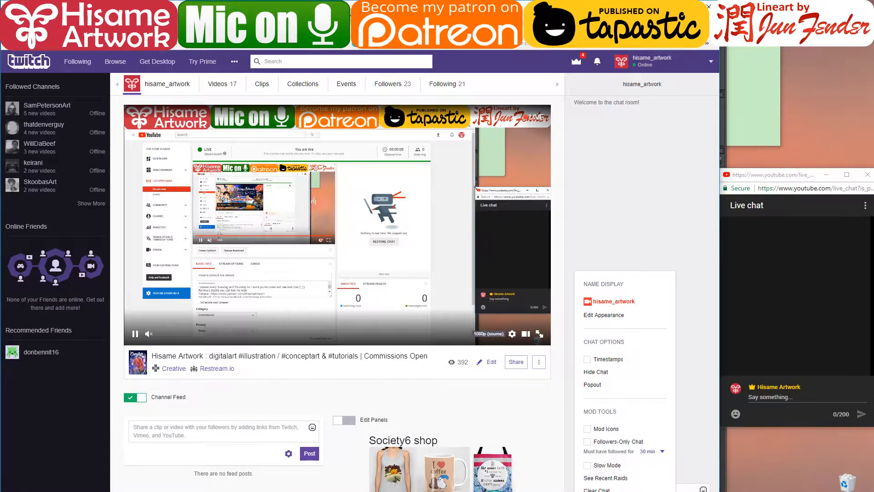
{"action": "left_click", "coordinate": [593, 385]}
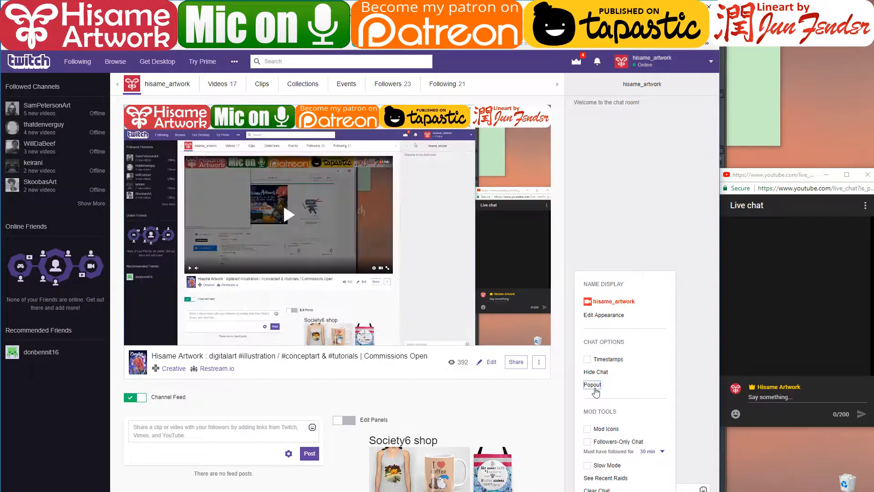
{"action": "left_click_drag", "start_coordinate": [68, 54], "coordinate": [760, 248]}
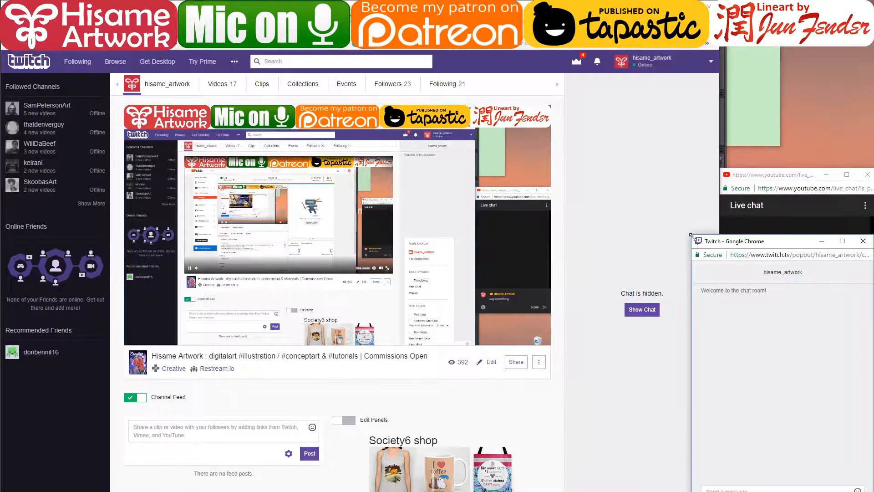
{"action": "left_click_drag", "start_coordinate": [690, 234], "coordinate": [723, 347]}
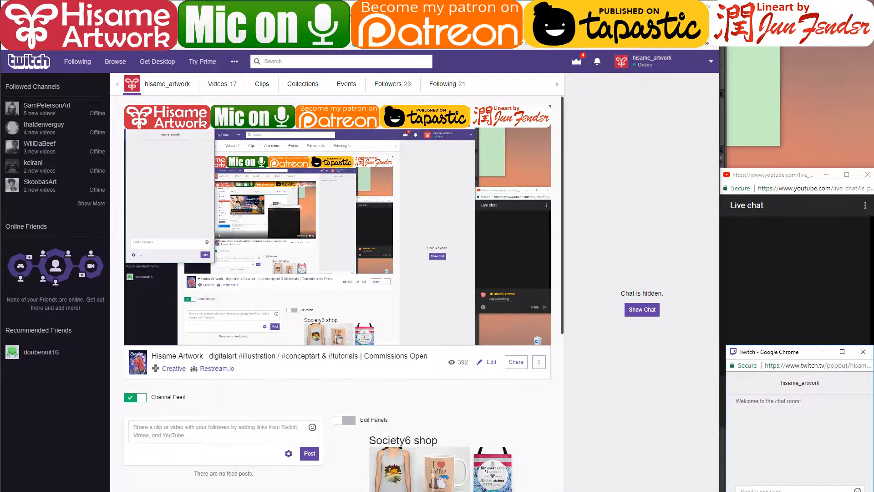
- Open the HisameArtwork Picarto chat pop-out and place it as a small separate window above the YouTube chat
{"action": "key", "text": "ctrl+l"}
{"action": "type", "text": "picar"}
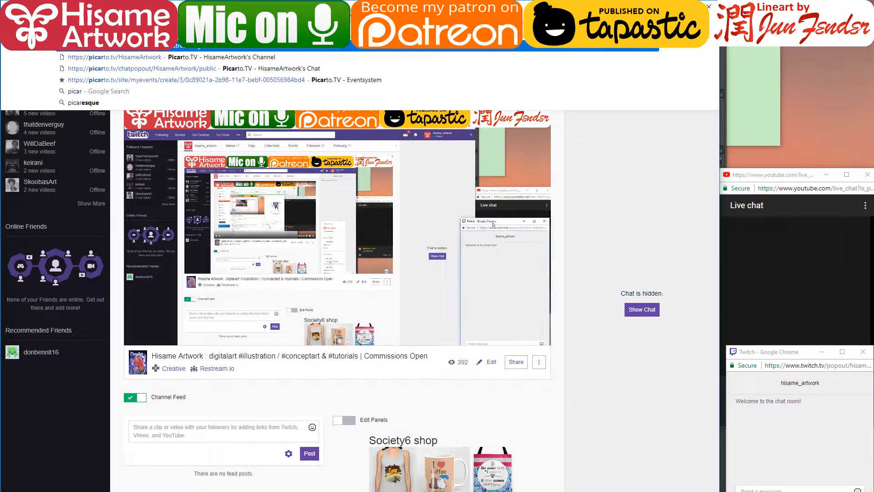
{"action": "type", "text": "to"}
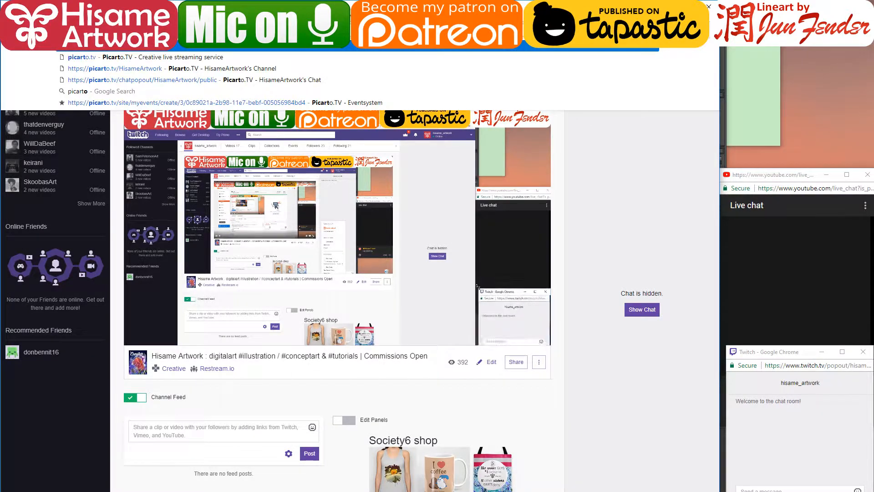
{"action": "key", "text": "Down"}
{"action": "key", "text": "Down"}
{"action": "key", "text": "Return"}
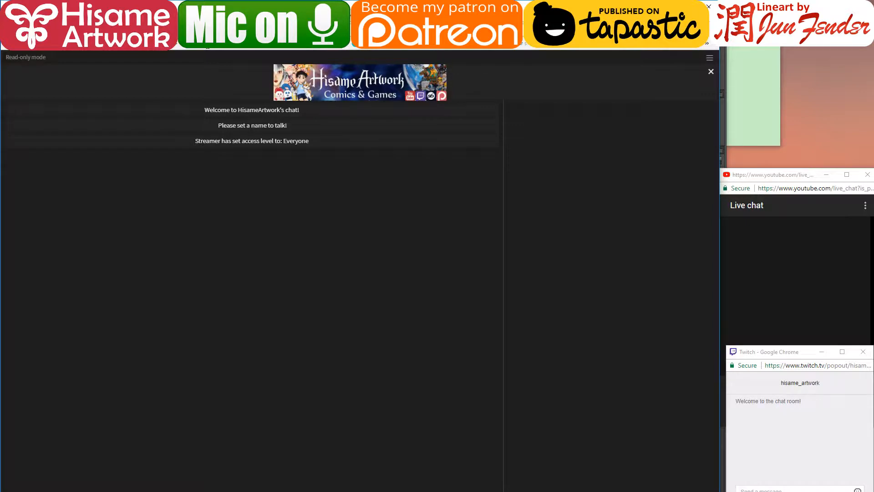
{"action": "left_click_drag", "start_coordinate": [207, 47], "coordinate": [732, 43]}
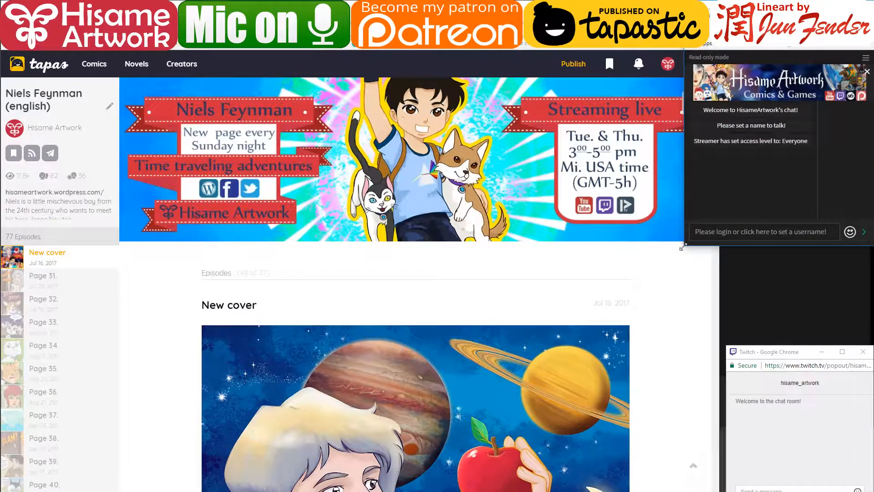
{"action": "left_click_drag", "start_coordinate": [683, 247], "coordinate": [715, 200]}
- Resize the YouTube and Twitch chat windows so both stack neatly beneath the Picarto chat
{"action": "left_click", "coordinate": [750, 246]}
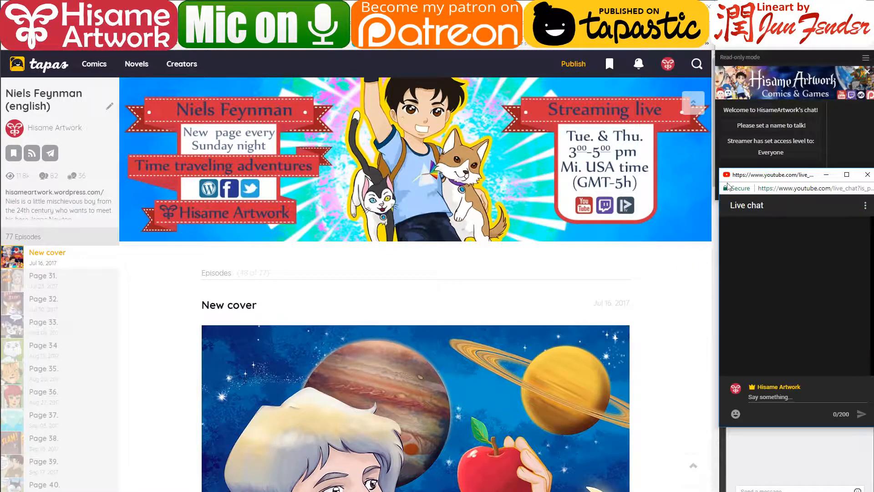
{"action": "left_click_drag", "start_coordinate": [726, 169], "coordinate": [727, 197]}
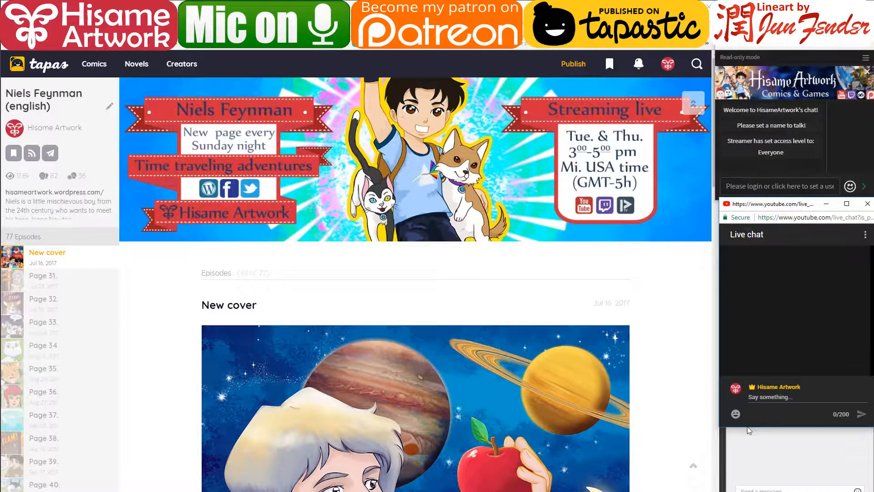
{"action": "mouse_move", "coordinate": [746, 428]}
{"action": "left_mouse_down"}
{"action": "mouse_move", "coordinate": [743, 400]}
{"action": "mouse_move", "coordinate": [744, 416]}
{"action": "left_mouse_up"}
{"action": "left_click", "coordinate": [759, 442]}
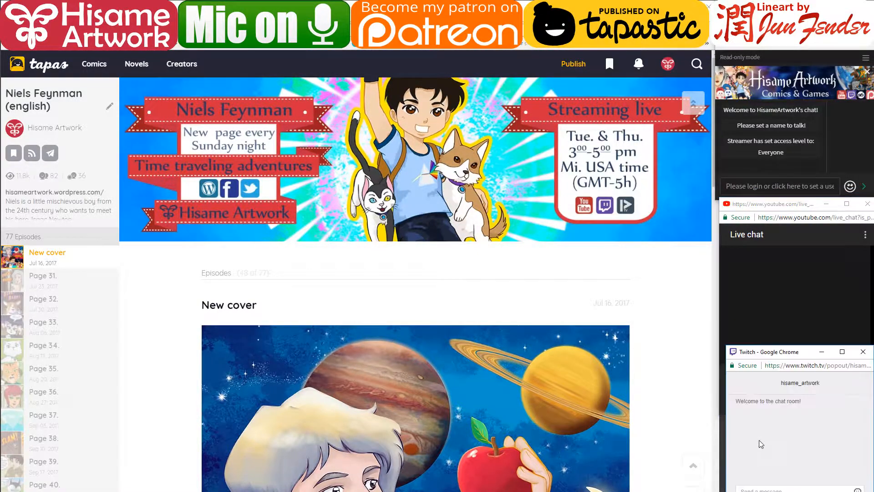
{"action": "left_click_drag", "start_coordinate": [725, 346], "coordinate": [720, 367]}
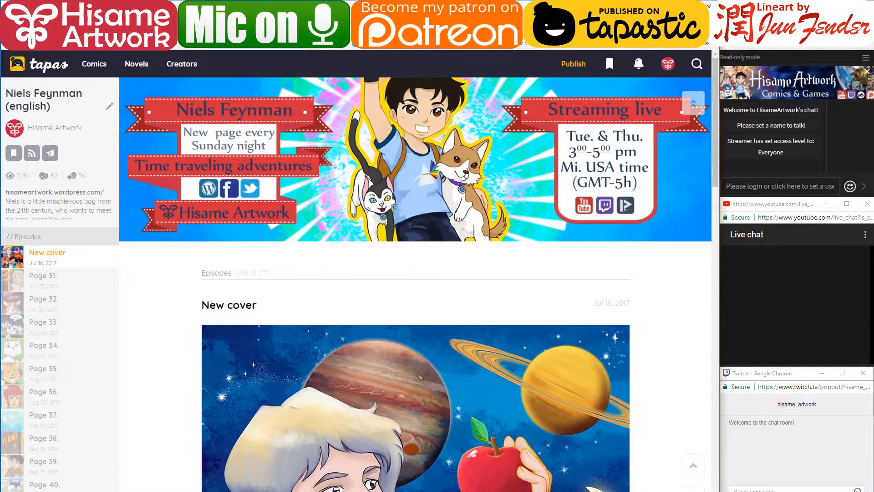
- Switch to the comic page in Photoshop and select the light copy 2, light and light copy layers of the panel 1 group
{"action": "left_click", "coordinate": [667, 6]}
{"action": "left_click", "coordinate": [369, 281]}
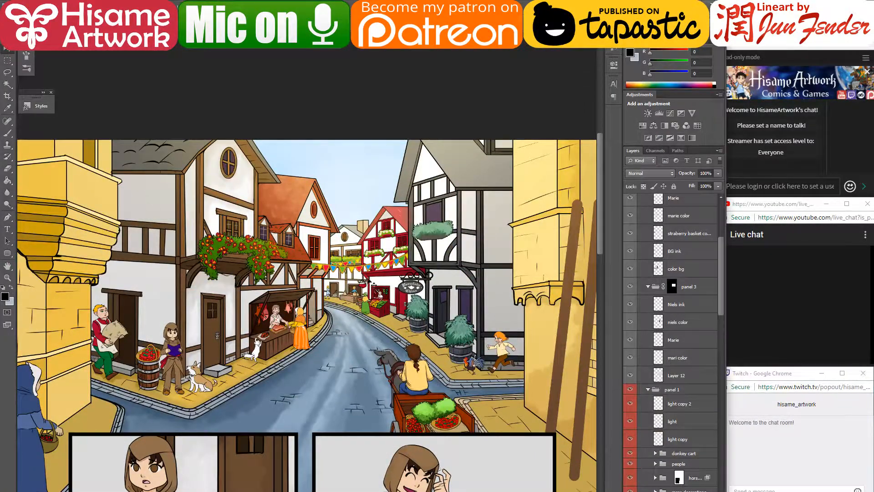
{"action": "left_click_drag", "start_coordinate": [396, 332], "coordinate": [428, 308]}
{"action": "left_click", "coordinate": [674, 405]}
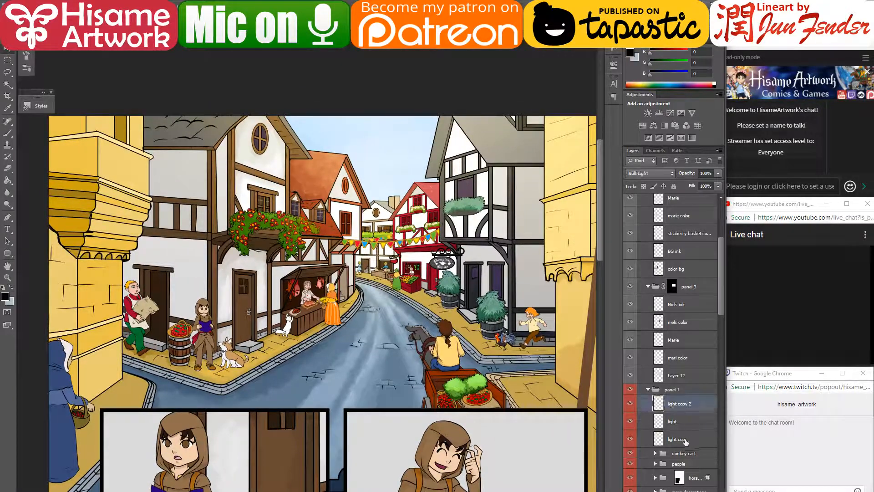
{"action": "left_click", "coordinate": [685, 440], "text": "shift"}
{"action": "scroll", "coordinate": [416, 293], "scroll_direction": "down", "scroll_amount": 1}
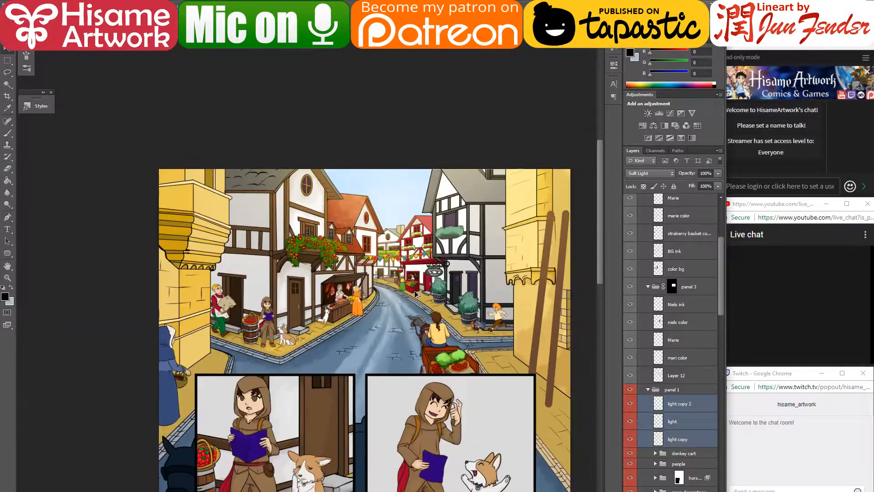
- Try a downward gradient over the street scene on the light copy 2 layer with the Gradient tool
{"action": "right_click", "coordinate": [8, 180]}
{"action": "left_click", "coordinate": [29, 179]}
{"action": "left_click_drag", "start_coordinate": [689, 412], "coordinate": [689, 405]}
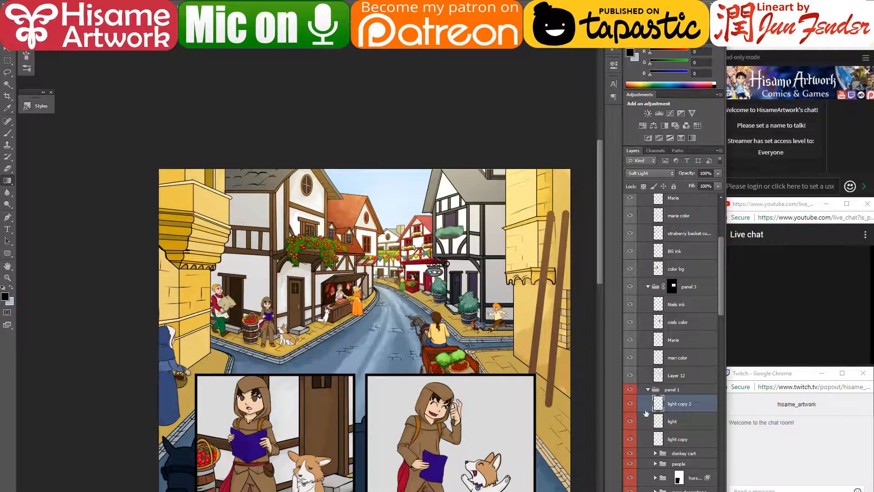
{"action": "left_click_drag", "start_coordinate": [380, 147], "coordinate": [381, 223]}
{"action": "left_click_drag", "start_coordinate": [380, 359], "coordinate": [360, 377]}
{"action": "left_click", "coordinate": [683, 490]}
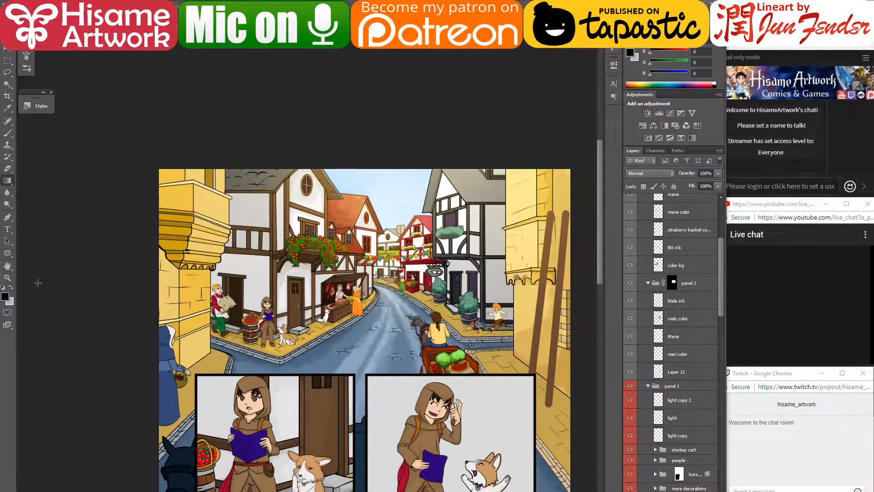
- Sample the yellow of the foreground building as the foreground colour, try a diagonal gradient down the scene and undo it
{"action": "left_click", "coordinate": [179, 188], "text": "alt"}
{"action": "left_click_drag", "start_coordinate": [364, 143], "coordinate": [315, 435]}
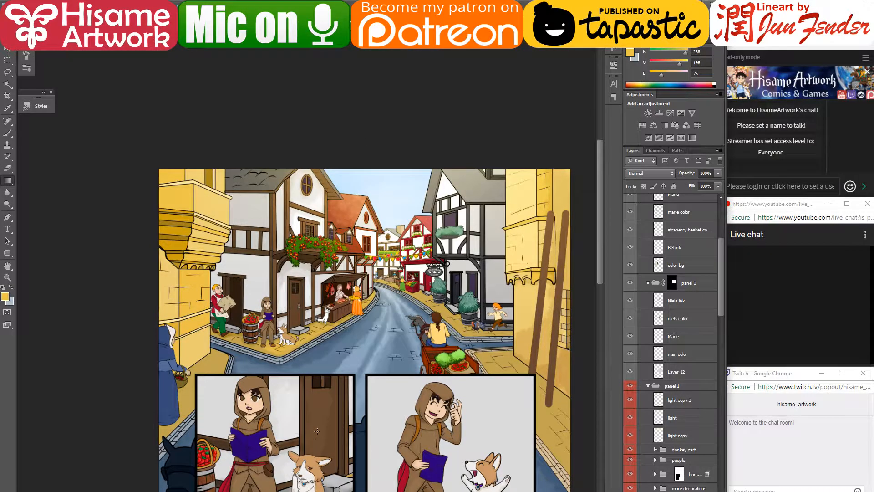
{"action": "key", "text": "ctrl+z"}
- Apply diagonal yellow gradients from above the roofs down across the street scene on the light copy 2 layer
{"action": "left_click", "coordinate": [681, 403]}
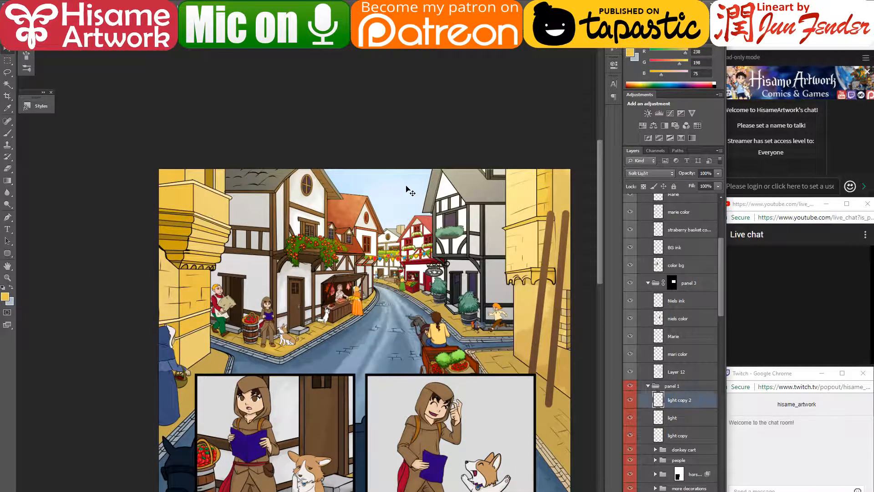
{"action": "left_click", "coordinate": [7, 180]}
{"action": "left_click", "coordinate": [351, 145], "text": "ctrl"}
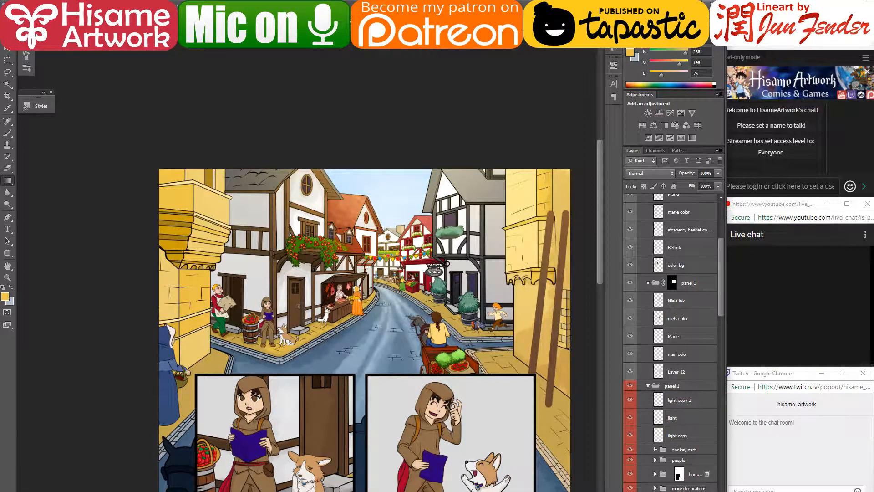
{"action": "key", "text": "v"}
{"action": "left_click", "coordinate": [368, 186]}
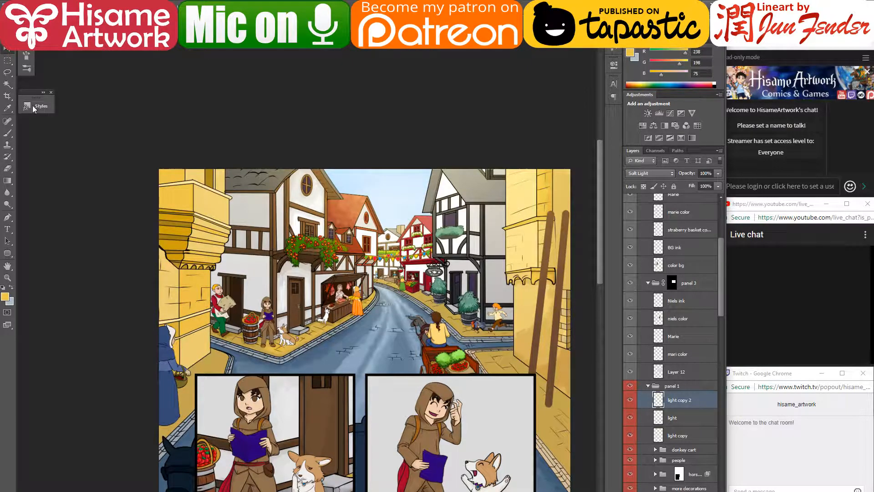
{"action": "left_click", "coordinate": [7, 181]}
{"action": "left_click_drag", "start_coordinate": [339, 144], "coordinate": [289, 431]}
{"action": "left_click_drag", "start_coordinate": [239, 159], "coordinate": [211, 329]}
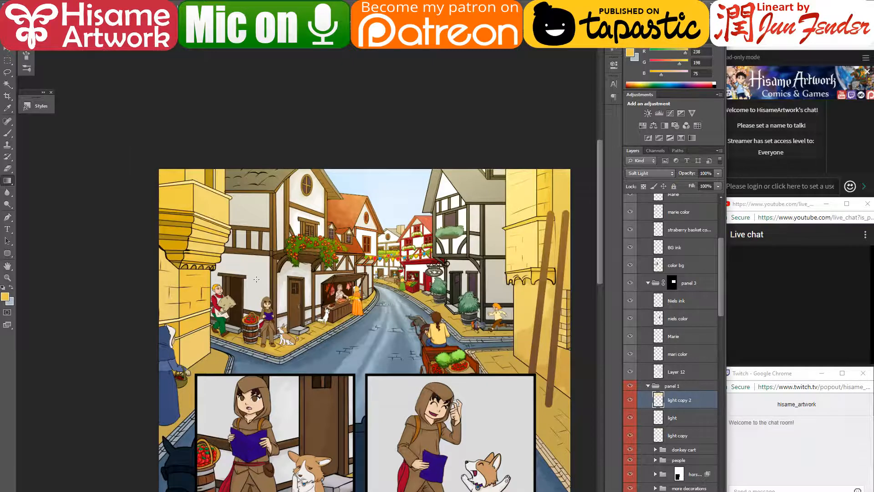
- Group the light copy 2, light and light copy layers and name the group lighting
{"action": "left_click", "coordinate": [675, 418]}
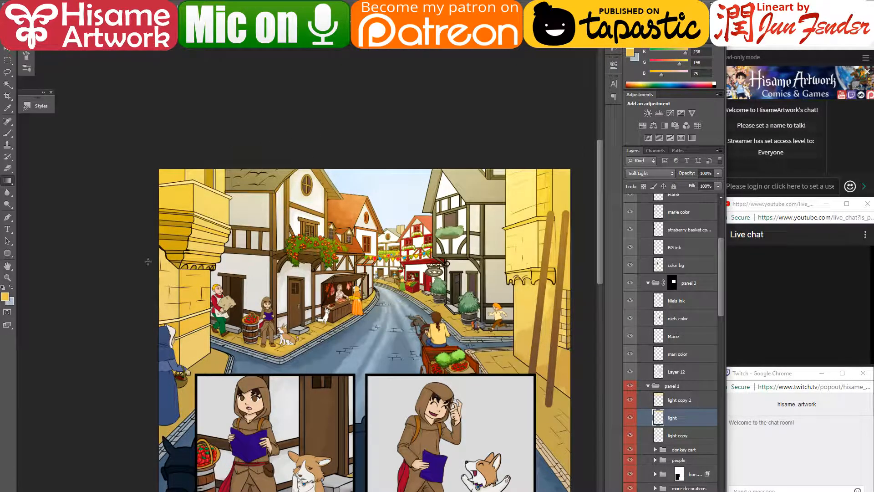
{"action": "scroll", "coordinate": [293, 150], "scroll_direction": "up", "scroll_amount": 4}
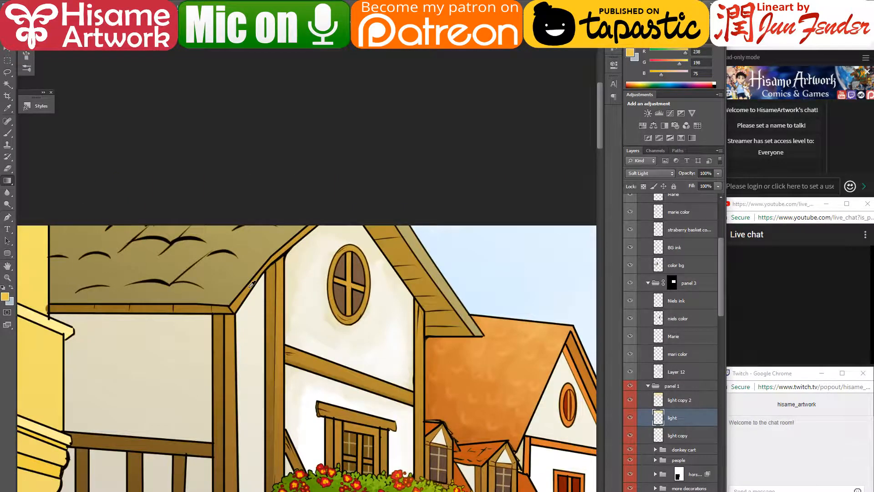
{"action": "scroll", "coordinate": [252, 285], "scroll_direction": "down", "scroll_amount": 4}
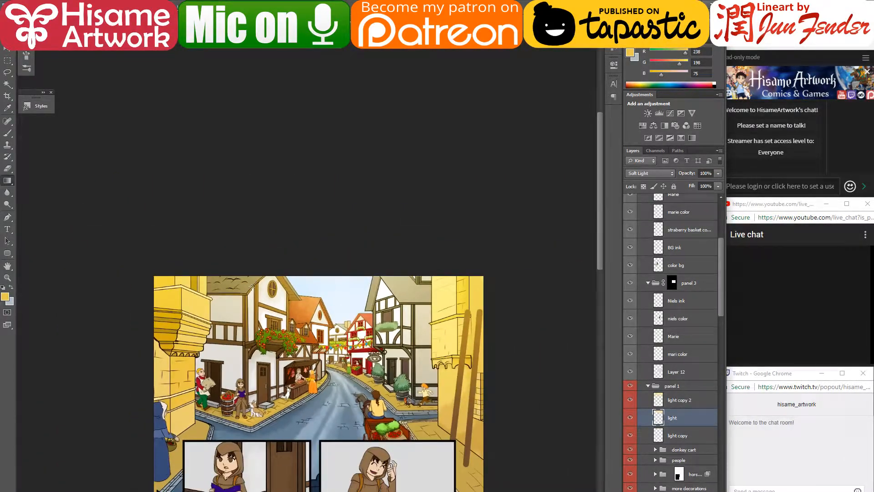
{"action": "left_click_drag", "start_coordinate": [329, 322], "coordinate": [376, 193]}
{"action": "left_click", "coordinate": [695, 430]}
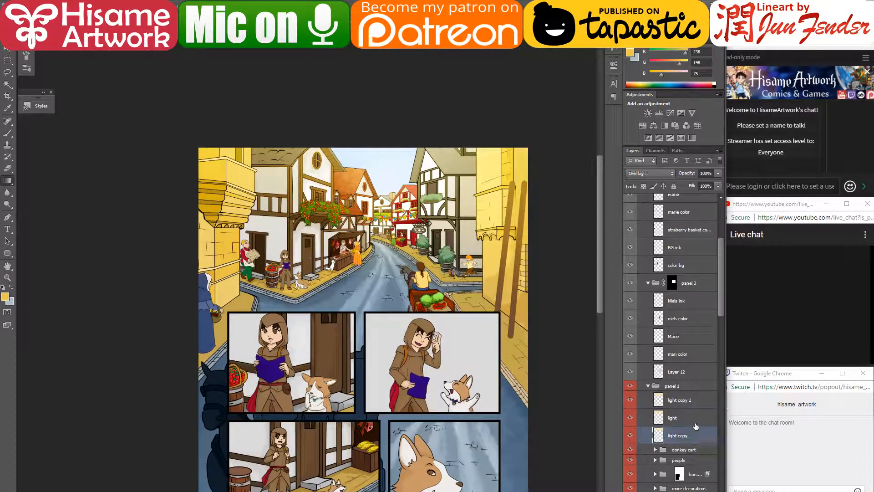
{"action": "left_click", "coordinate": [683, 400], "text": "shift"}
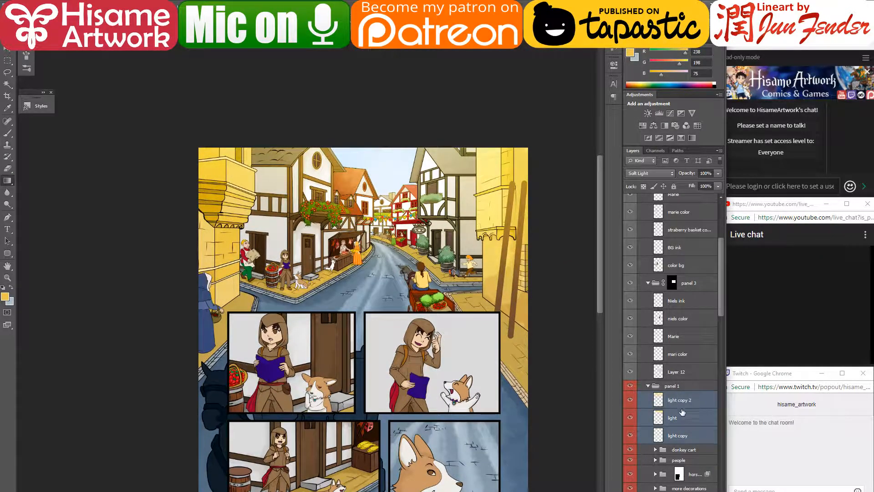
{"action": "key", "text": "ctrl+g"}
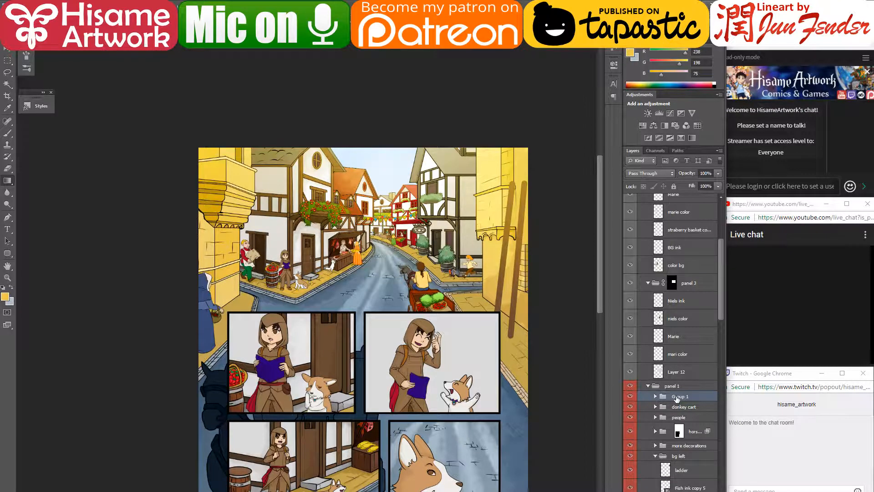
{"action": "double_click", "coordinate": [677, 397]}
{"action": "type", "text": "lighting"}
{"action": "key", "text": "Return"}
- Hide the lighting group and switch to the Move tool
{"action": "left_click", "coordinate": [630, 396]}
{"action": "left_click_drag", "start_coordinate": [472, 426], "coordinate": [483, 326]}
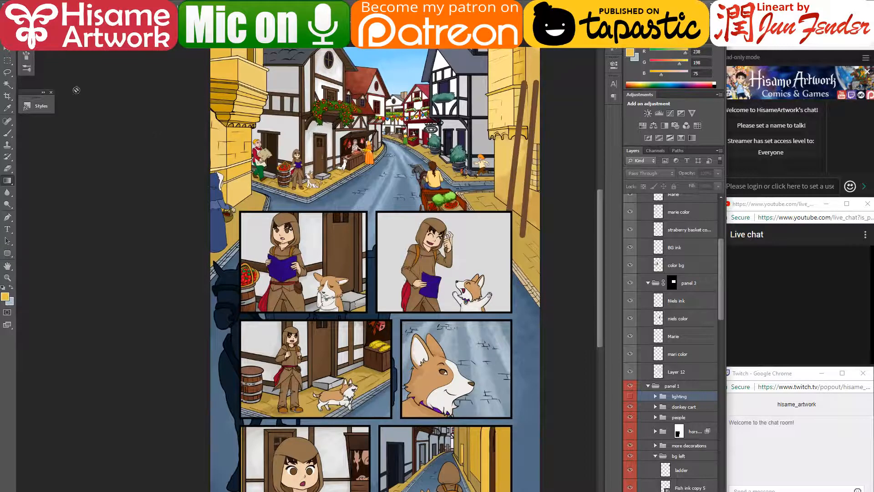
{"action": "left_click", "coordinate": [7, 48]}
{"action": "left_click_drag", "start_coordinate": [527, 131], "coordinate": [532, 69]}
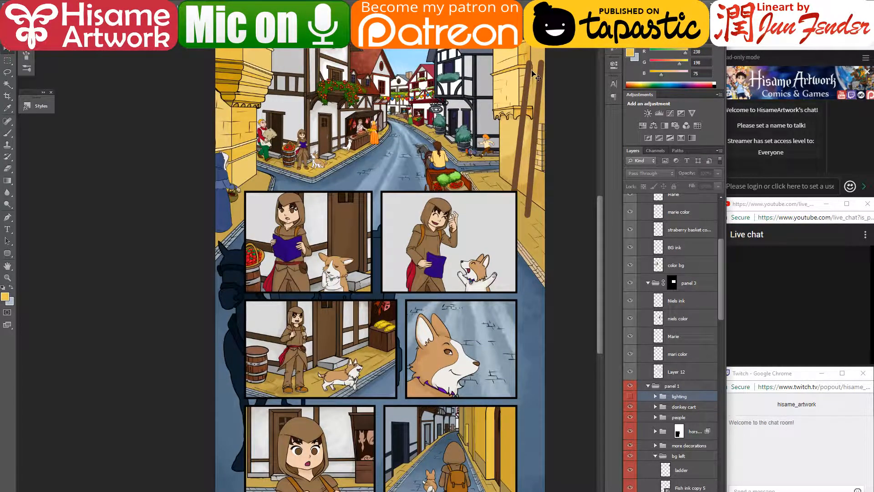
- Open the page54-bis-clip file from the comic pages folder in Clip Studio Paint
{"action": "left_click", "coordinate": [228, 491]}
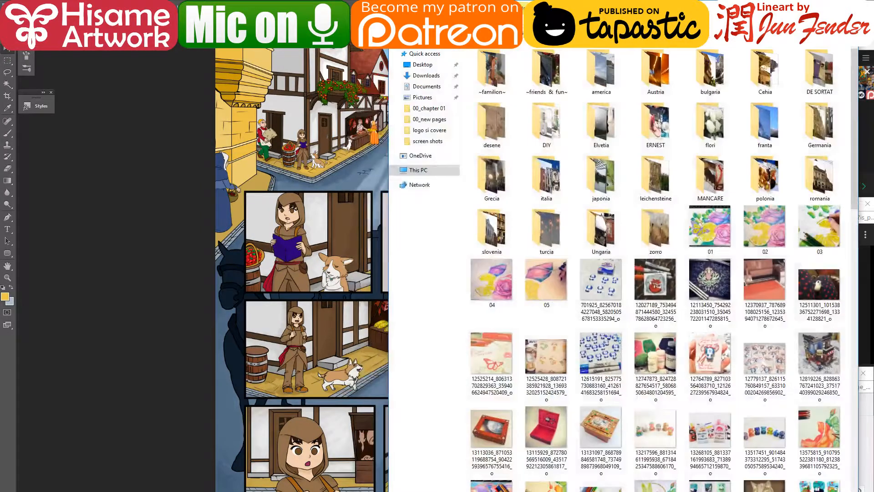
{"action": "left_click", "coordinate": [83, 491]}
{"action": "right_click", "coordinate": [84, 491]}
{"action": "left_click", "coordinate": [83, 490]}
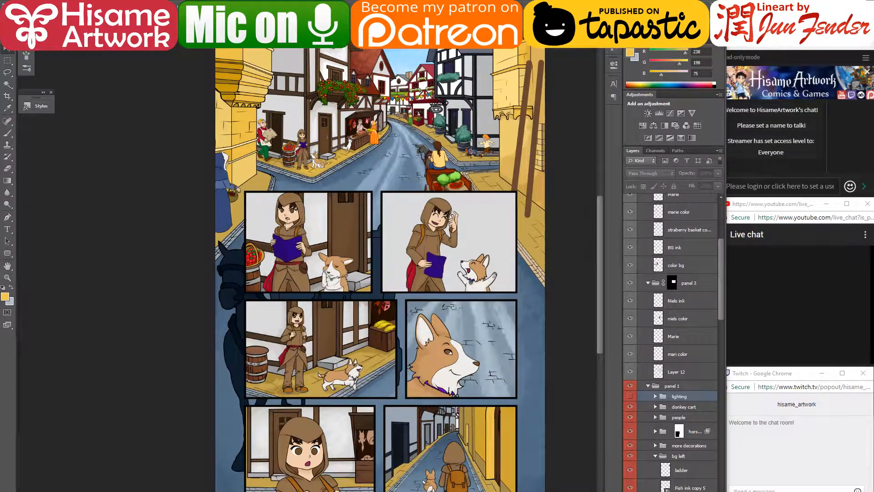
{"action": "left_click", "coordinate": [83, 491]}
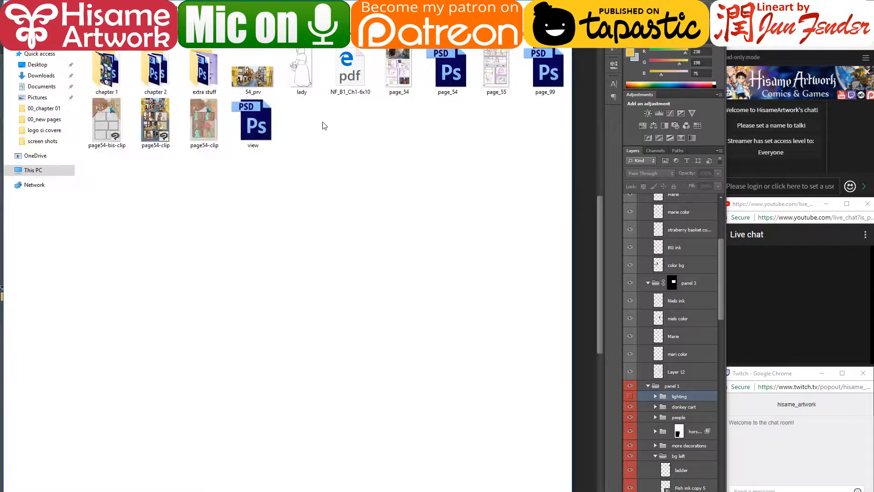
{"action": "left_click", "coordinate": [103, 112]}
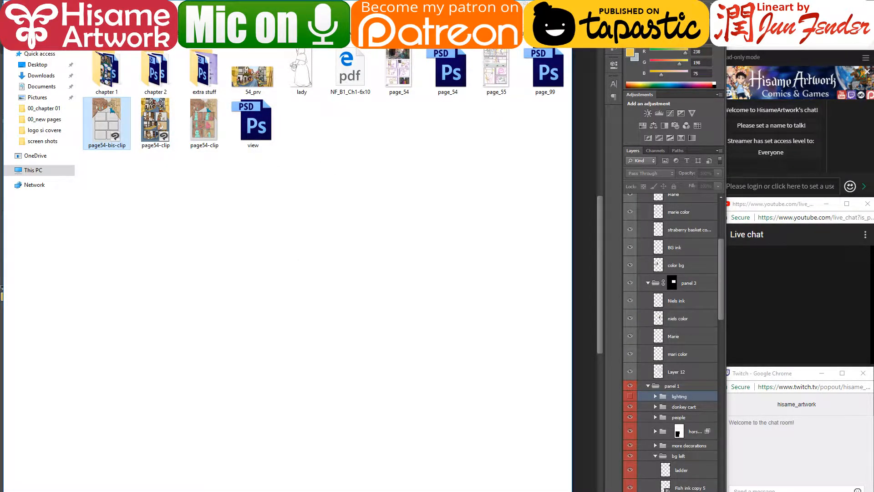
{"action": "left_click", "coordinate": [591, 169]}
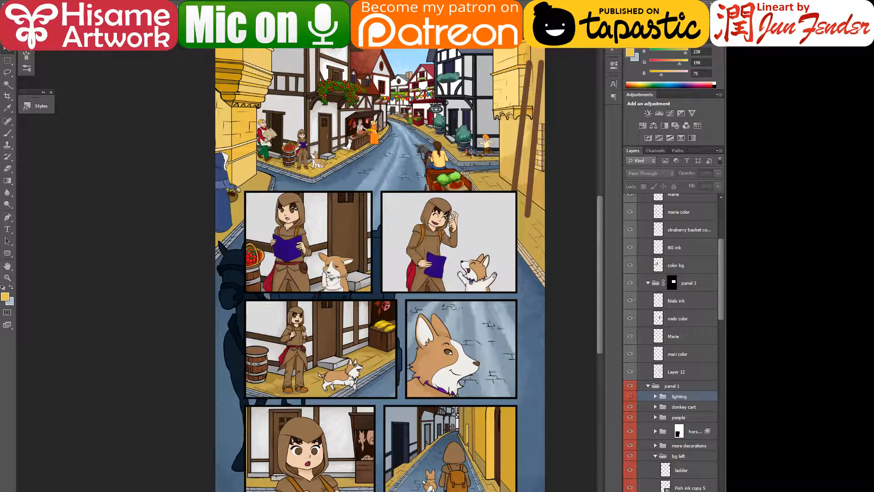
{"action": "key", "text": "alt+Tab"}
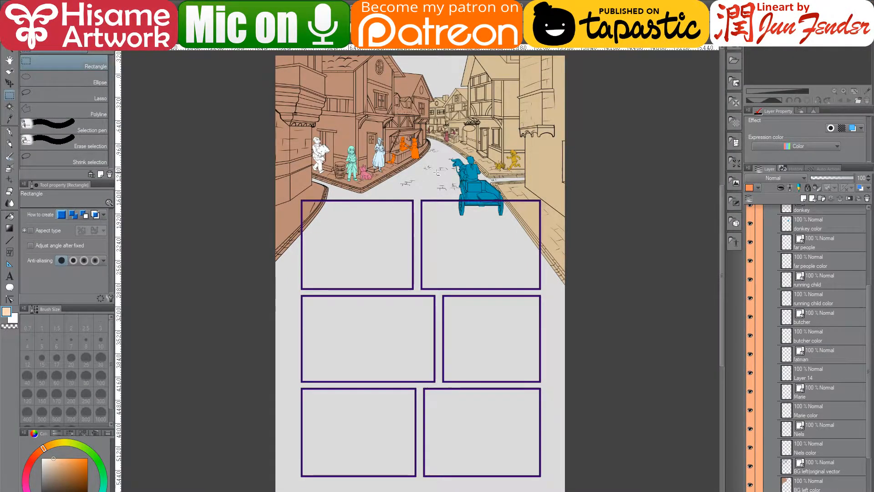
- Select the colour layer of the light blue woman beside the door together with the lady layer
{"action": "scroll", "coordinate": [332, 117], "scroll_direction": "up", "scroll_amount": 3}
{"action": "scroll", "coordinate": [332, 118], "scroll_direction": "up", "scroll_amount": 3}
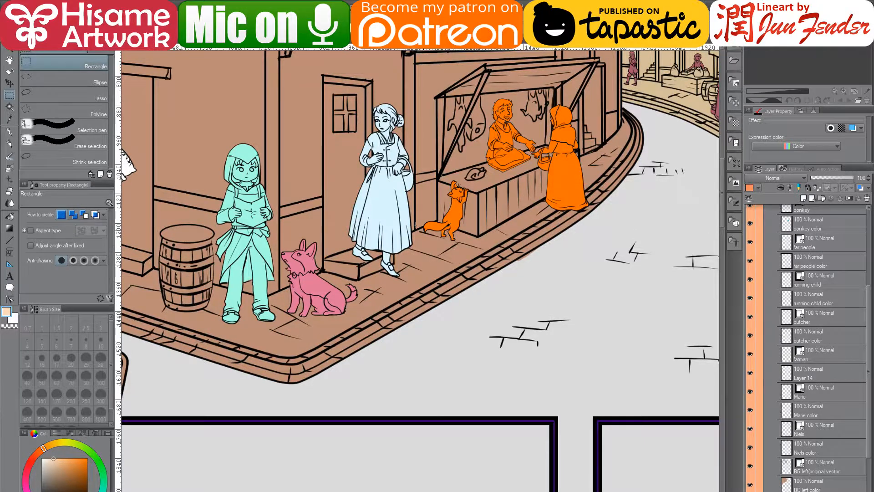
{"action": "key", "text": "h"}
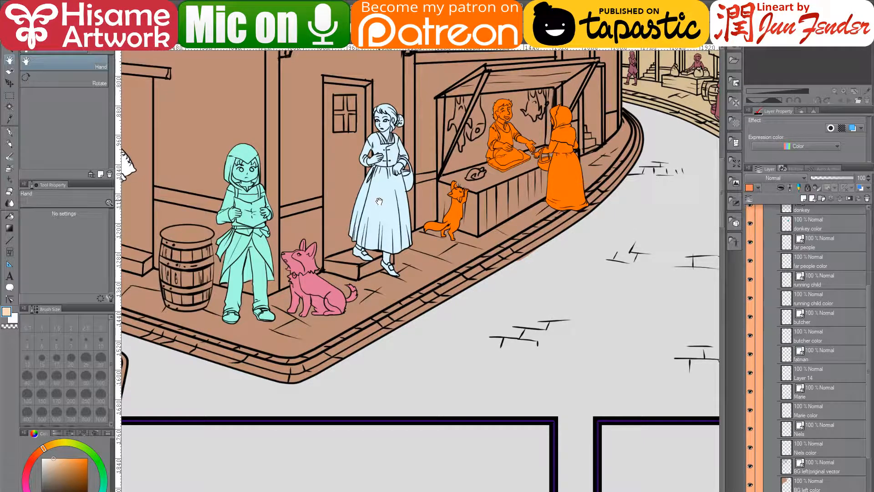
{"action": "key", "text": "o"}
{"action": "left_click", "coordinate": [383, 202]}
{"action": "scroll", "coordinate": [805, 326], "scroll_direction": "up", "scroll_amount": 5}
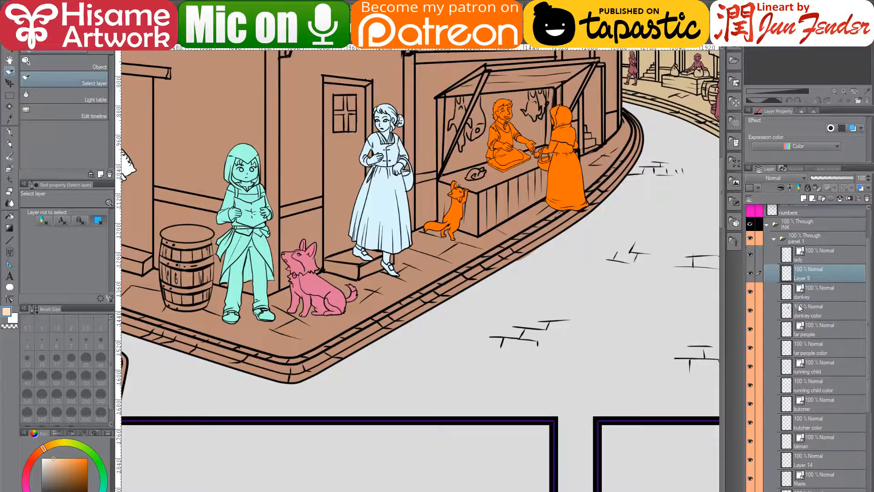
{"action": "left_click", "coordinate": [829, 290], "text": "ctrl"}
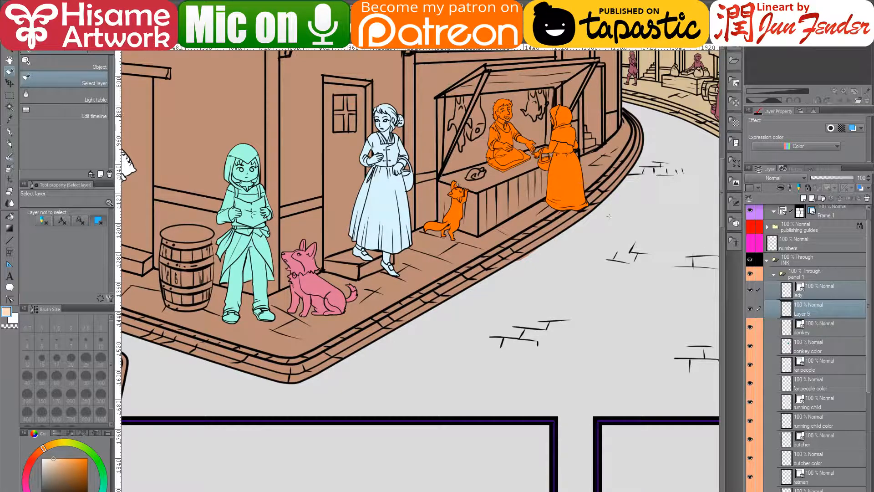
- Save the page as page54-bis-clip in Photoshop Document format
{"action": "key", "text": "alt+f"}
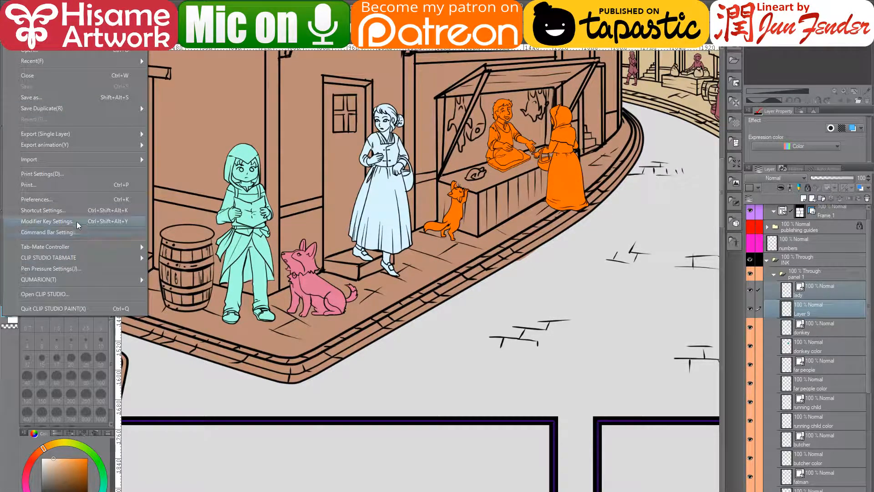
{"action": "mouse_move", "coordinate": [60, 136]}
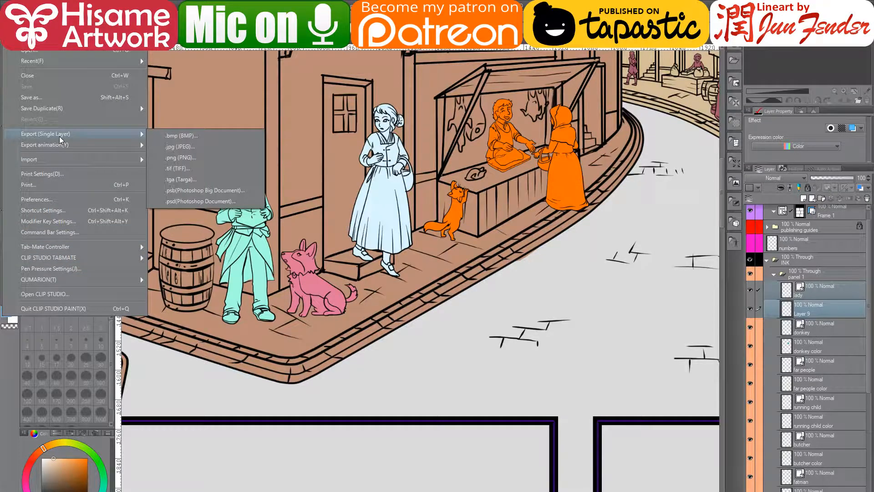
{"action": "left_click", "coordinate": [48, 97]}
{"action": "left_click", "coordinate": [228, 237]}
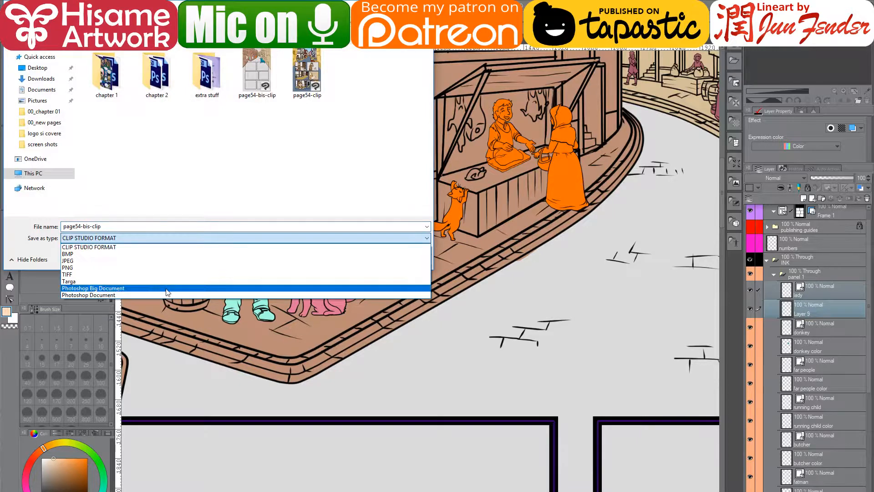
{"action": "left_click", "coordinate": [137, 295]}
{"action": "left_click", "coordinate": [367, 258]}
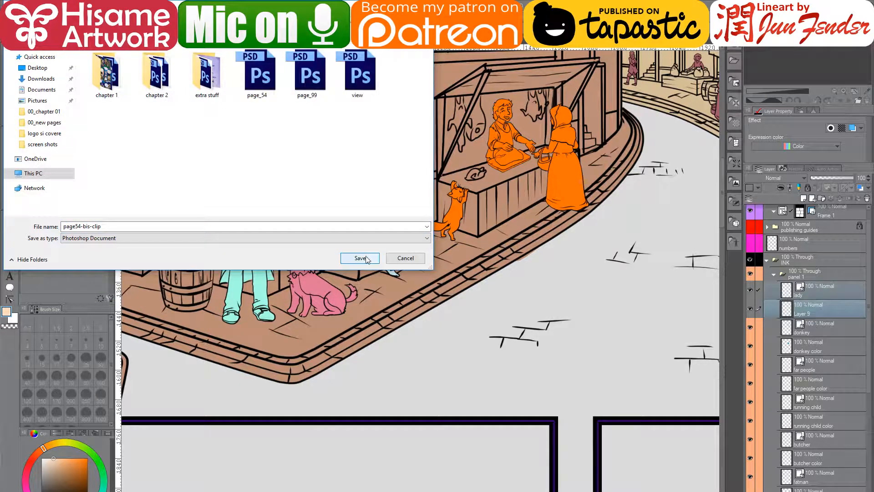
{"action": "left_click", "coordinate": [462, 208]}
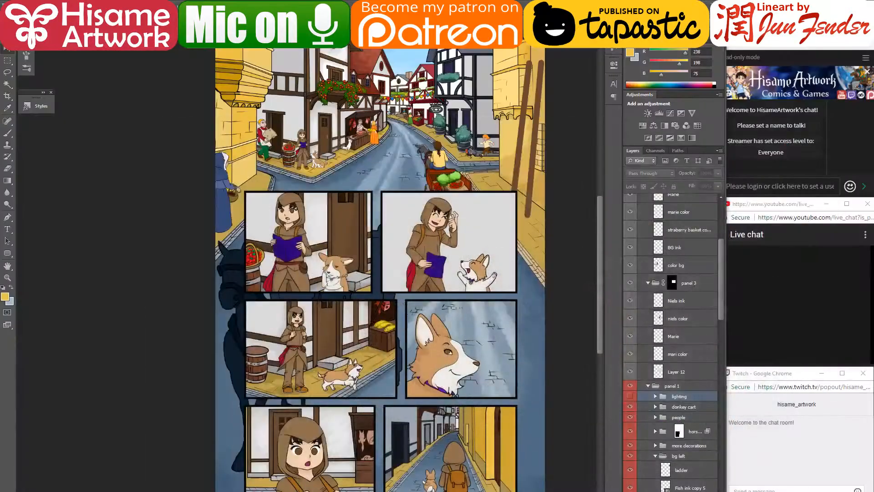
- Open the exported page54-bis-clip PSD from the comic pages folder in Photoshop
{"action": "key", "text": "alt+Tab"}
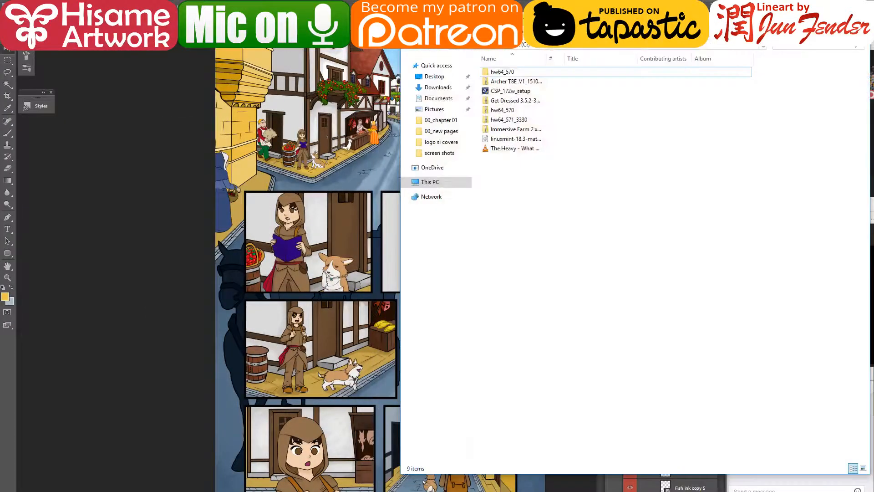
{"action": "left_click", "coordinate": [84, 491]}
{"action": "right_click", "coordinate": [83, 491]}
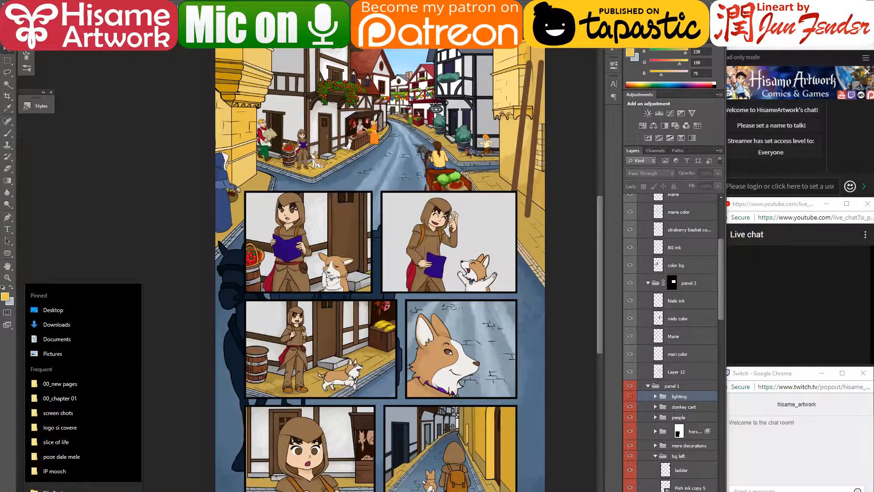
{"action": "left_click", "coordinate": [83, 491]}
{"action": "left_click", "coordinate": [84, 491]}
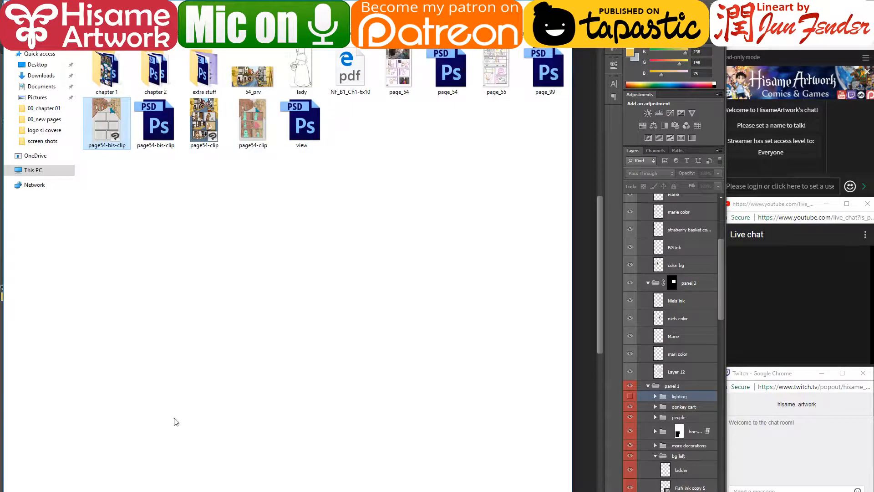
{"action": "left_click", "coordinate": [159, 127]}
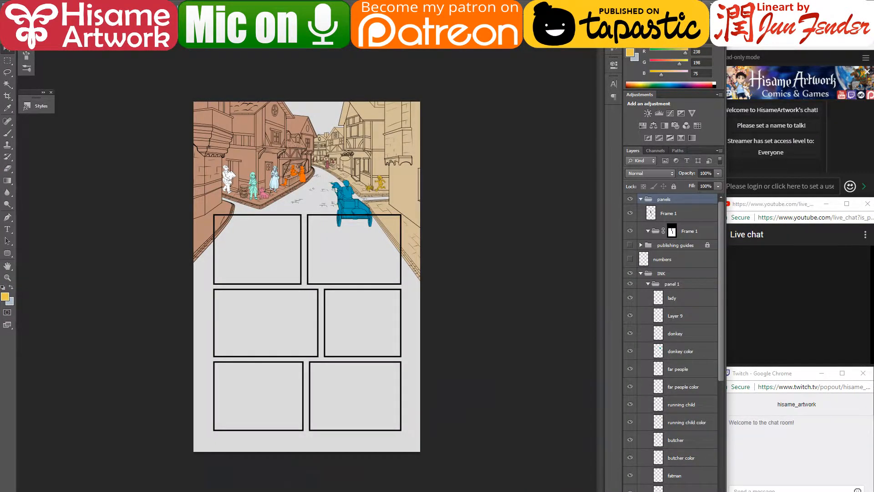
- Switch to the YouTube live streaming dashboard in the browser and reposition its window beside the stream chats
{"action": "key", "text": "alt+Tab"}
{"action": "key", "text": "alt+Tab"}
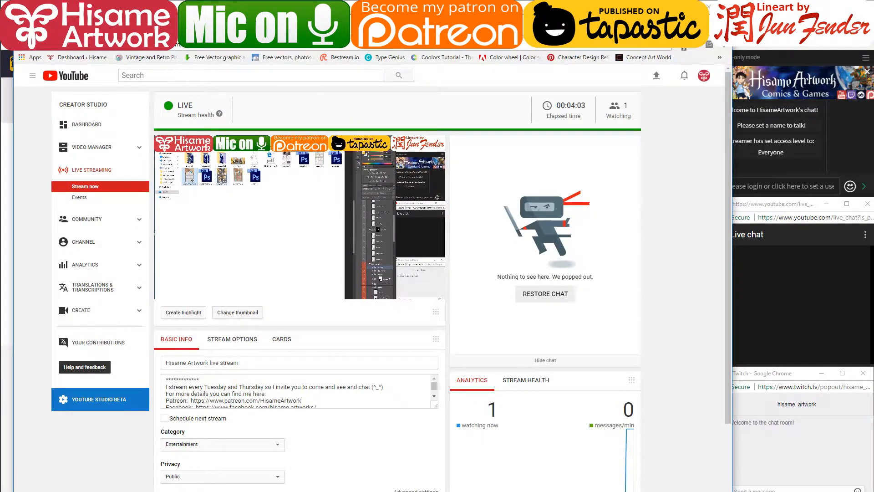
{"action": "left_click_drag", "start_coordinate": [455, 28], "coordinate": [439, 35]}
{"action": "left_click_drag", "start_coordinate": [220, 31], "coordinate": [225, 12]}
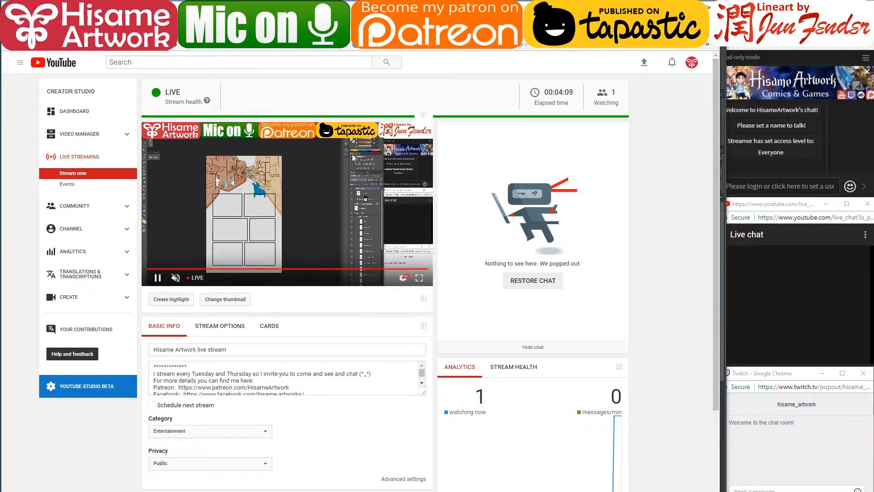
- Check the Tapas revenue and Niels Feynman series pages and the live stream dashboard, and return to Photoshop
{"action": "mouse_move", "coordinate": [346, 491]}
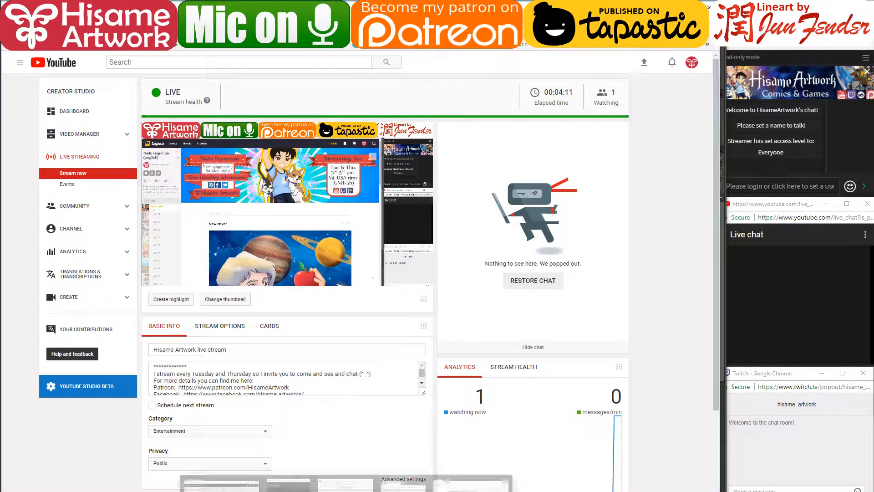
{"action": "left_click", "coordinate": [222, 485]}
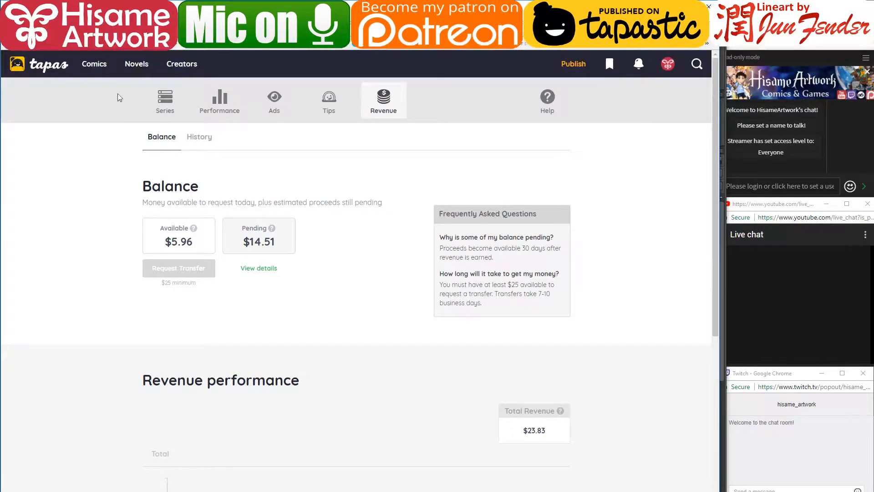
{"action": "key", "text": "ctrl+Tab"}
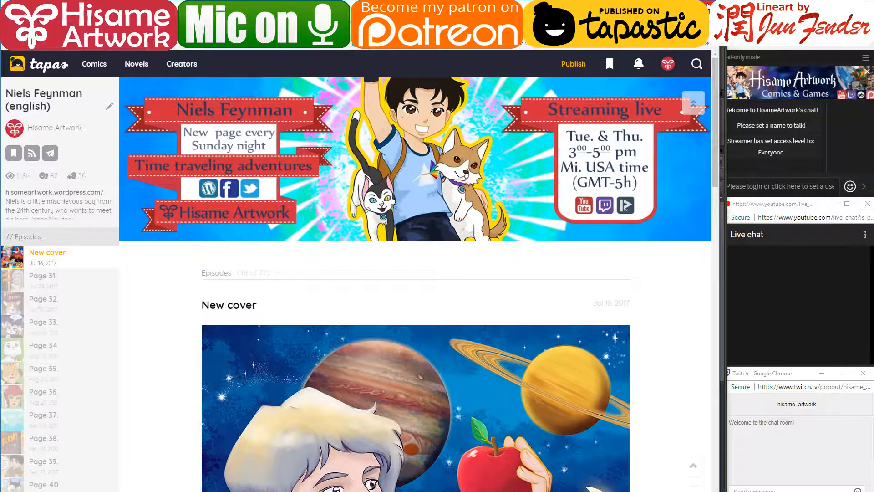
{"action": "left_click", "coordinate": [708, 5]}
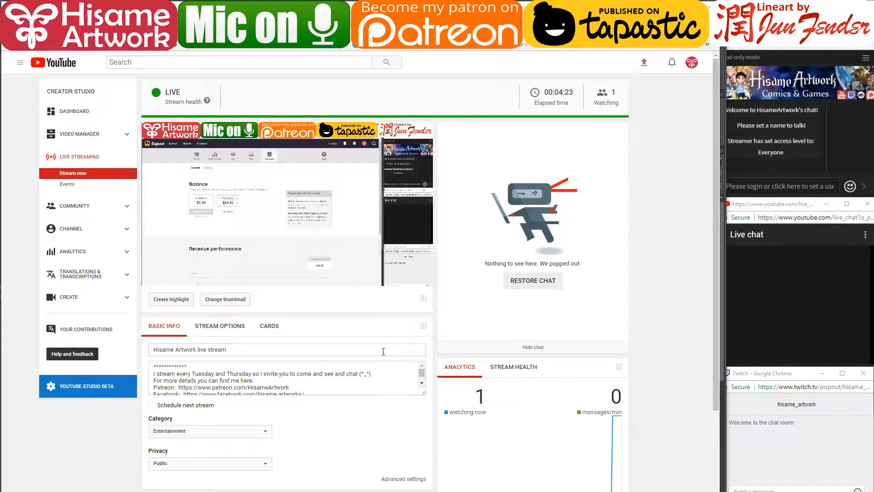
{"action": "left_click", "coordinate": [505, 491]}
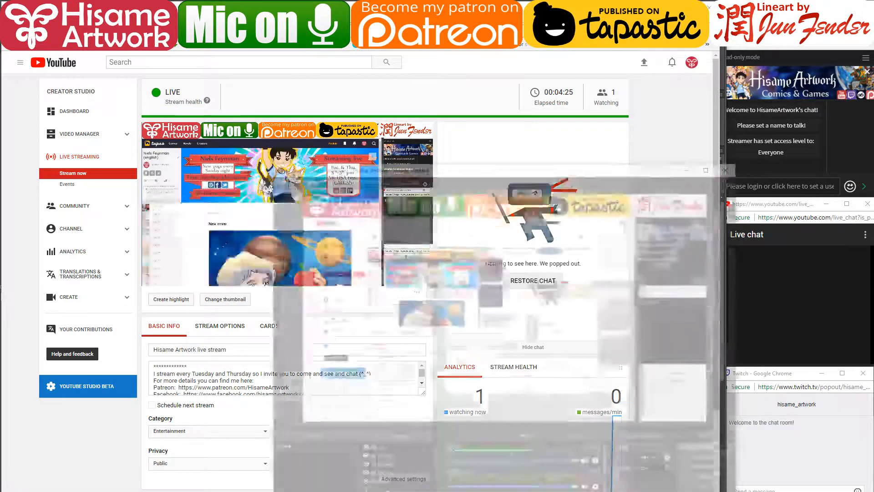
{"action": "left_click", "coordinate": [506, 491]}
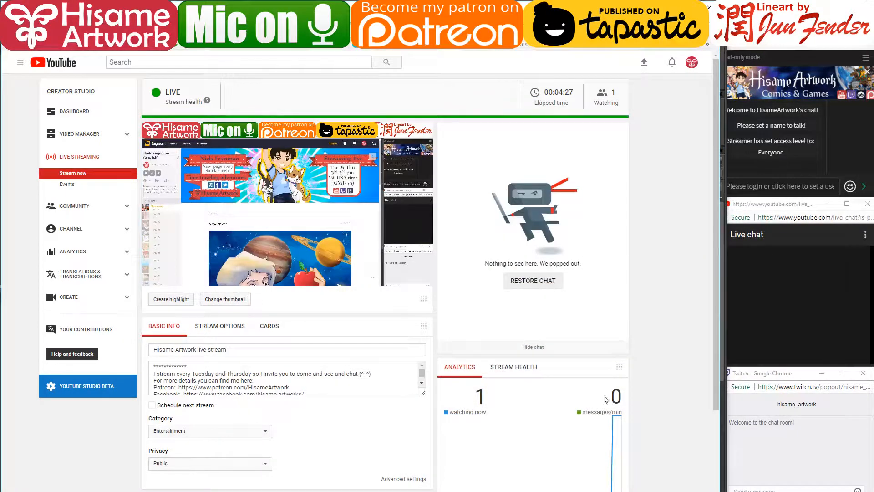
{"action": "left_click", "coordinate": [506, 491]}
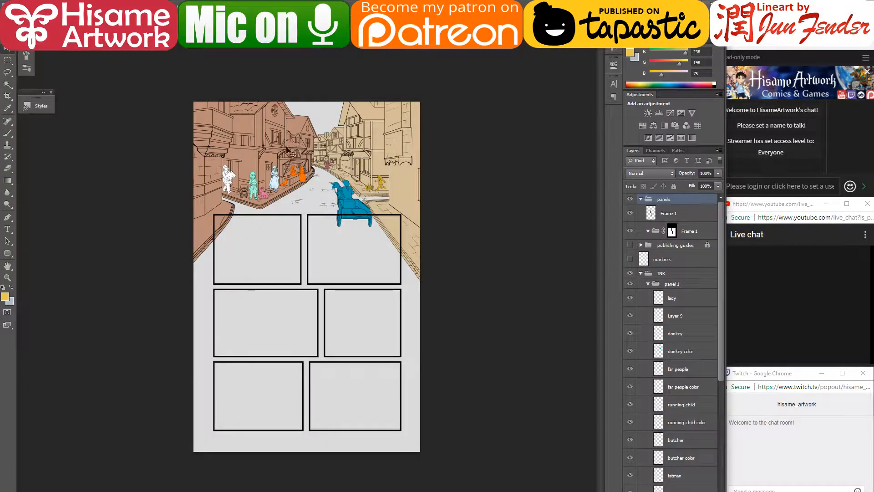
- Rename Layer 9, directly below the lady layer in the panel 1 group, as color
{"action": "scroll", "coordinate": [264, 124], "scroll_direction": "up", "scroll_amount": 6}
{"action": "scroll", "coordinate": [263, 124], "scroll_direction": "up", "scroll_amount": 4}
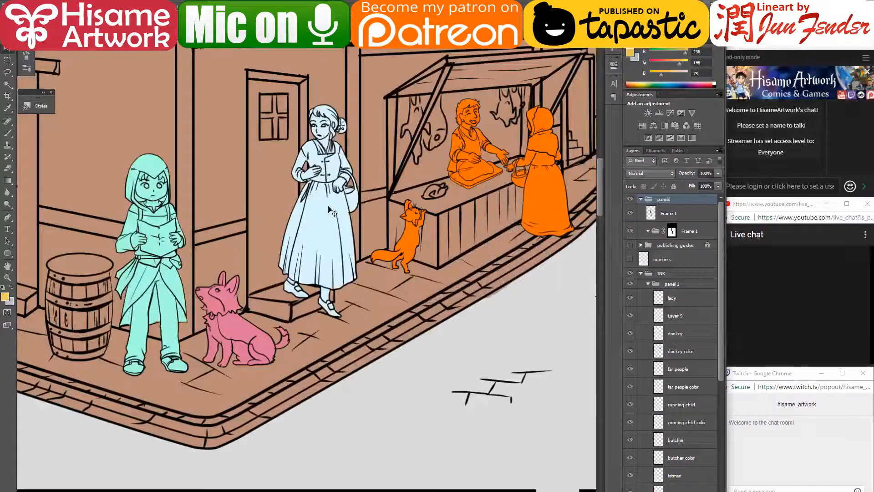
{"action": "left_click", "coordinate": [675, 315]}
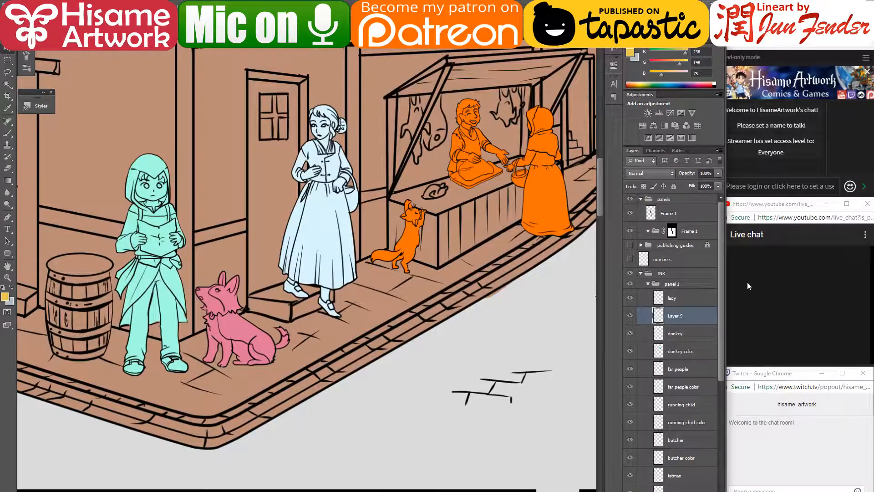
{"action": "double_click", "coordinate": [675, 315]}
{"action": "type", "text": "color"}
{"action": "key", "text": "Return"}
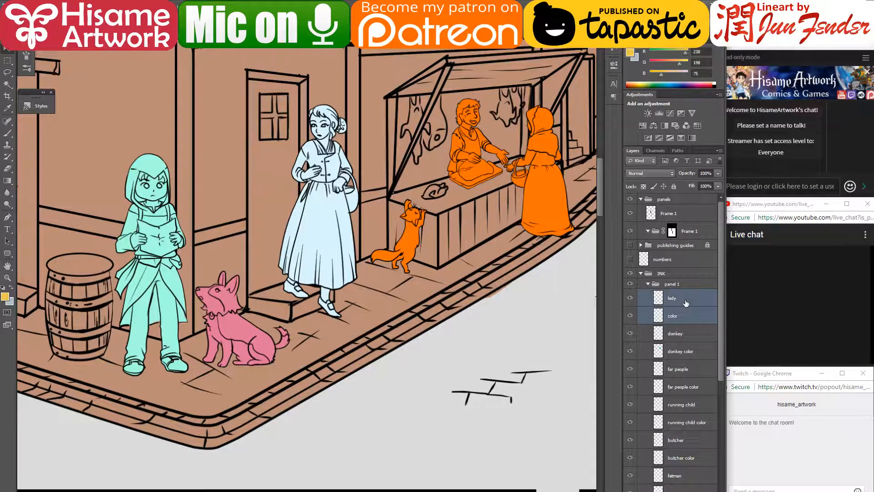
- Duplicate the lady and color layers into the page_54.psd document and switch to that page
{"action": "left_click", "coordinate": [683, 299], "text": "shift"}
{"action": "right_click", "coordinate": [684, 300]}
{"action": "left_click", "coordinate": [723, 250]}
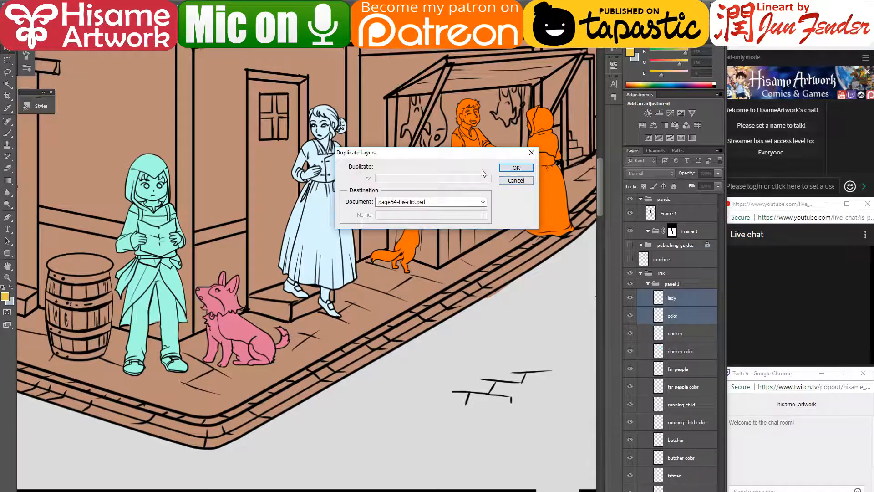
{"action": "left_click", "coordinate": [416, 201]}
{"action": "left_click", "coordinate": [415, 212]}
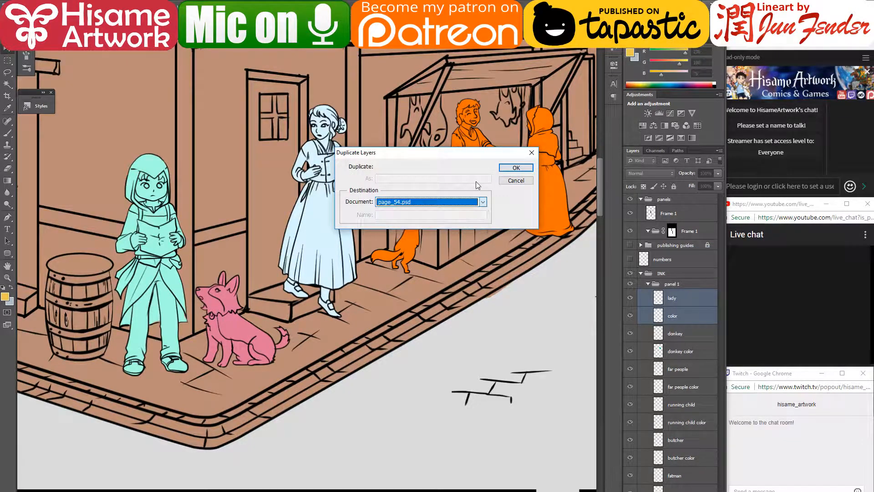
{"action": "left_click", "coordinate": [509, 169]}
{"action": "left_click", "coordinate": [292, 34]}
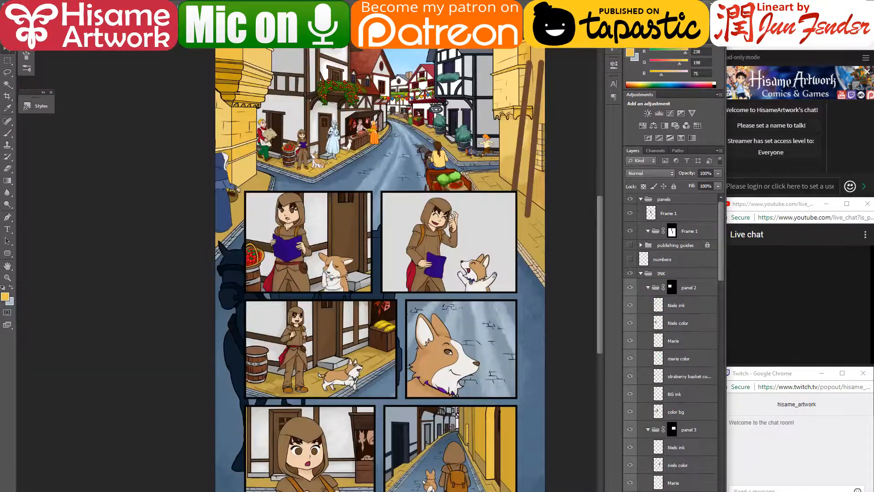
{"action": "scroll", "coordinate": [295, 99], "scroll_direction": "up", "scroll_amount": 2}
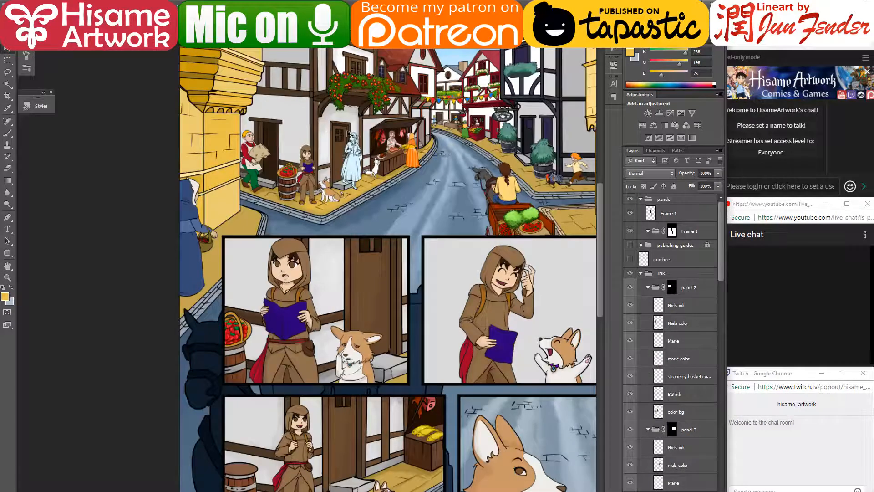
- Move the lady and color layers into the people group, directly below the straberry basket layer
{"action": "scroll", "coordinate": [353, 155], "scroll_direction": "up", "scroll_amount": 5}
{"action": "scroll", "coordinate": [343, 167], "scroll_direction": "up", "scroll_amount": 2}
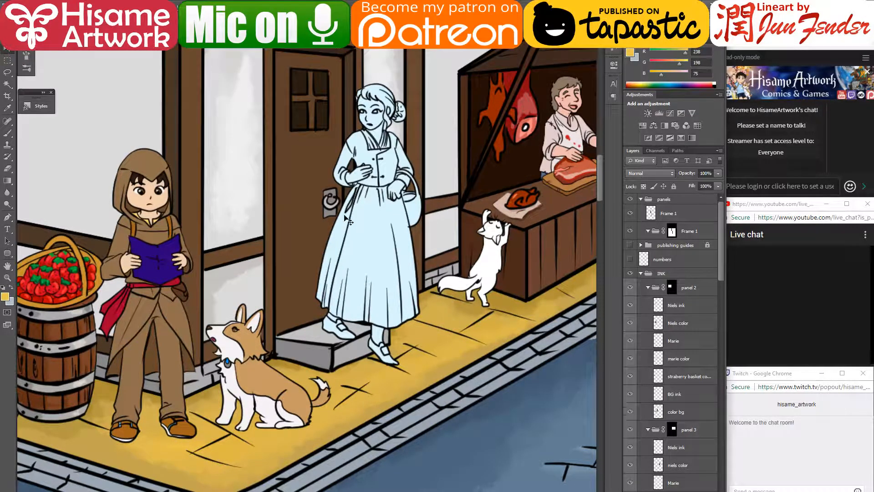
{"action": "left_click", "coordinate": [384, 244]}
{"action": "scroll", "coordinate": [686, 469], "scroll_direction": "down", "scroll_amount": 3}
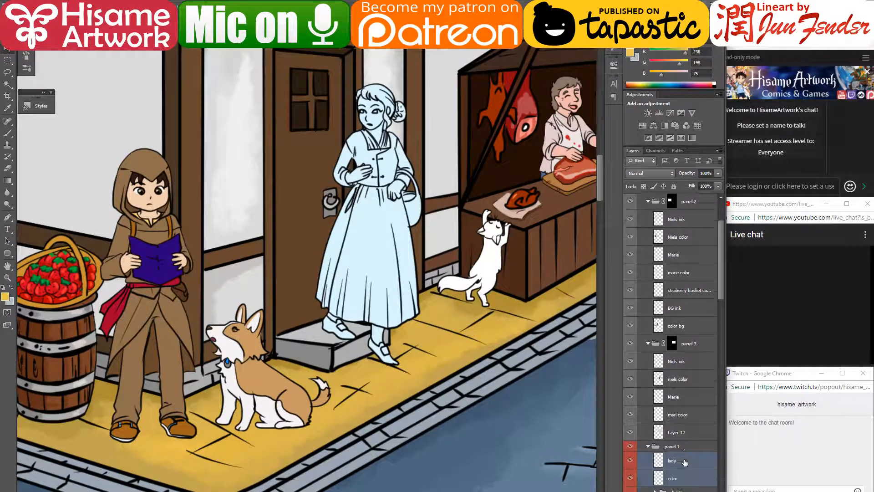
{"action": "scroll", "coordinate": [691, 371], "scroll_direction": "down", "scroll_amount": 2}
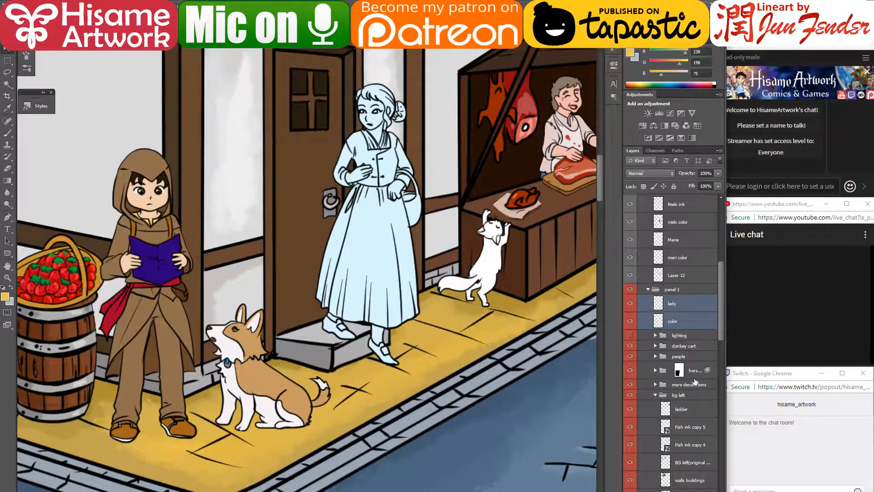
{"action": "left_click_drag", "start_coordinate": [702, 325], "coordinate": [679, 357]}
{"action": "left_click", "coordinate": [381, 263]}
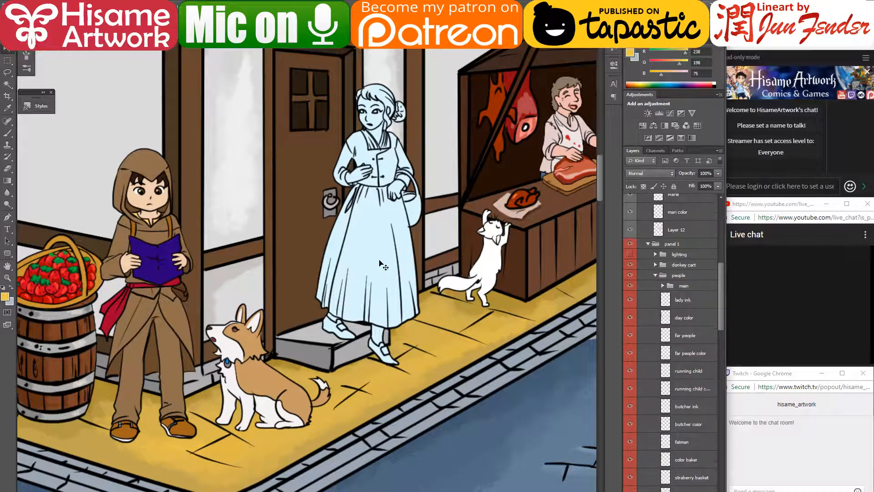
{"action": "scroll", "coordinate": [673, 489], "scroll_direction": "down", "scroll_amount": 2}
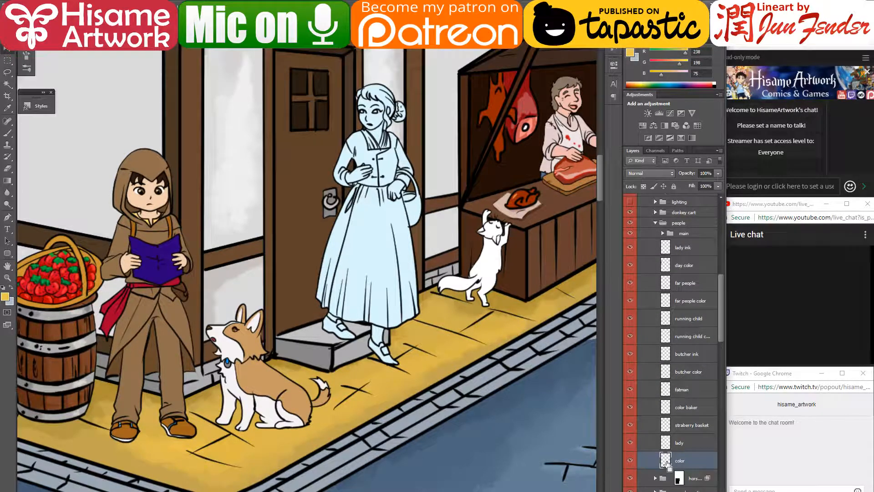
- Load the lady's color layer as a selection around her silhouette and switch to the Brush tool
{"action": "left_click", "coordinate": [665, 460], "text": "ctrl"}
{"action": "scroll", "coordinate": [397, 227], "scroll_direction": "up", "scroll_amount": 3}
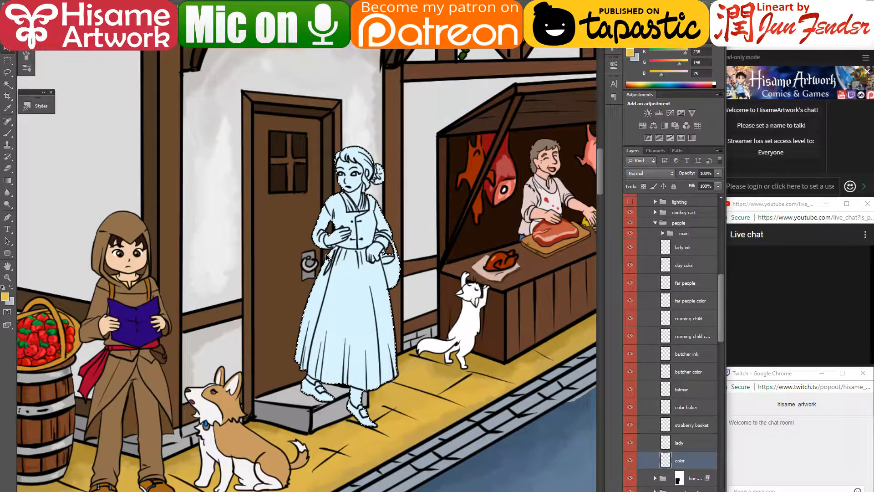
{"action": "key", "text": "ctrl+minus"}
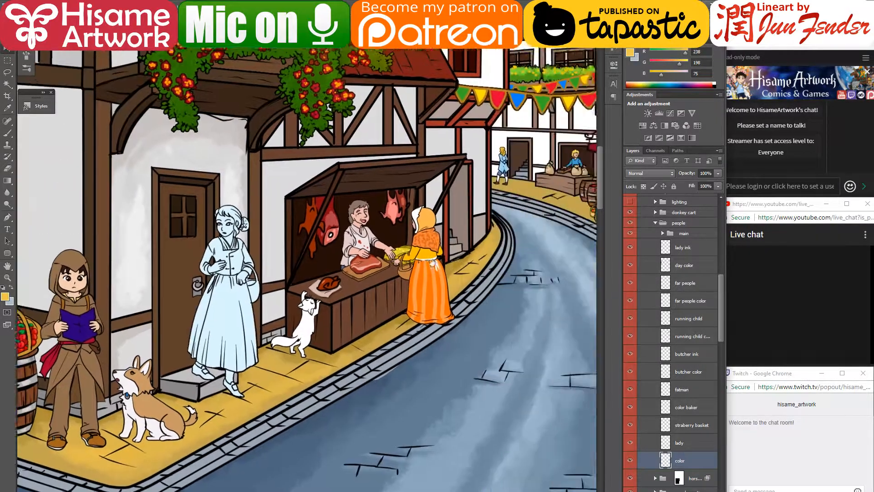
{"action": "left_click_drag", "start_coordinate": [457, 272], "coordinate": [431, 282]}
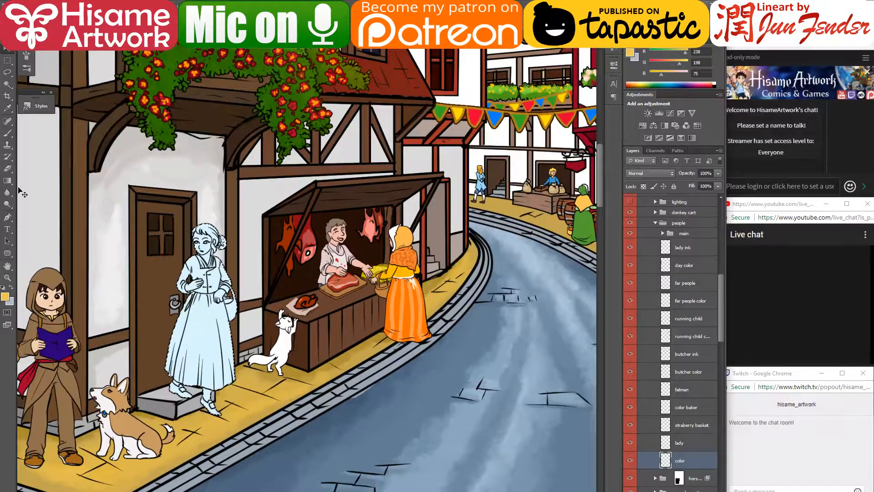
{"action": "left_click", "coordinate": [10, 133]}
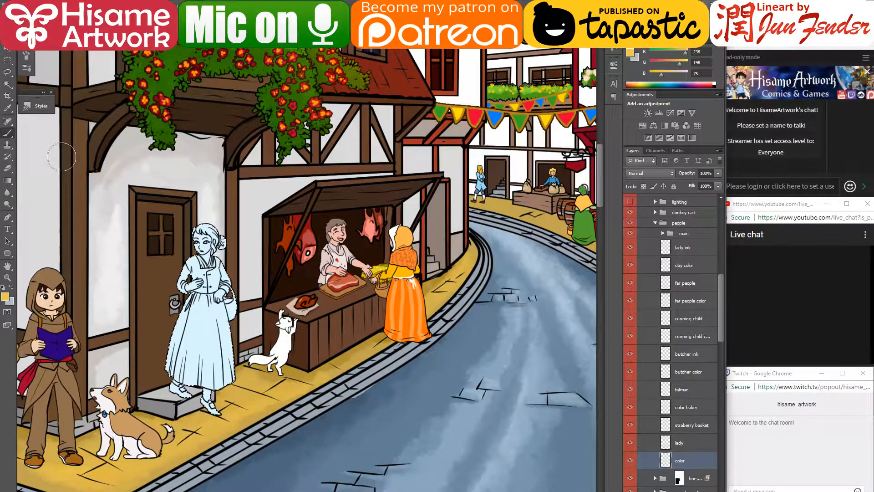
- Sample green from the distant woman's dress, lighten it to 7bc85c, and paint the lady's blouse
{"action": "left_click", "coordinate": [581, 214], "text": "alt"}
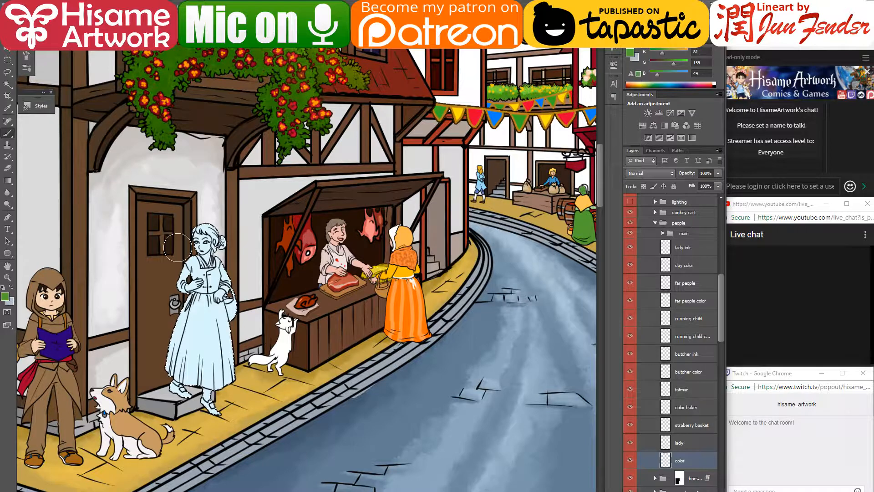
{"action": "left_click_drag", "start_coordinate": [138, 256], "coordinate": [122, 253]}
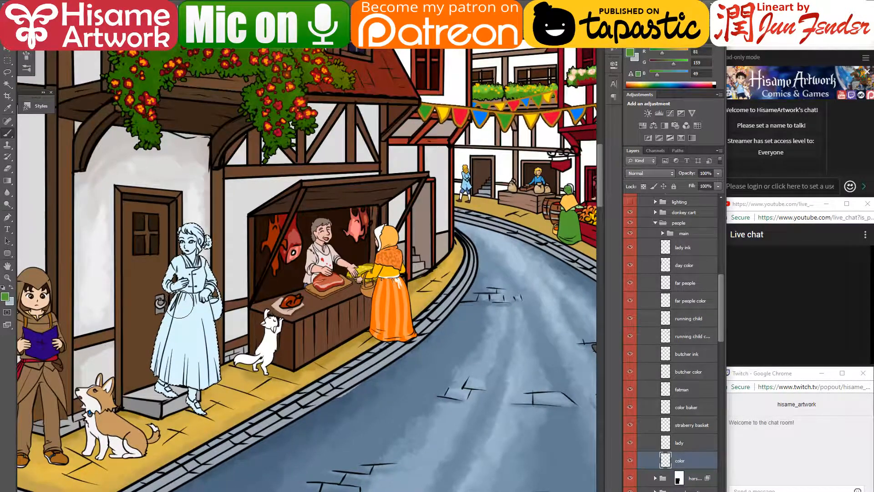
{"action": "left_click", "coordinate": [5, 297]}
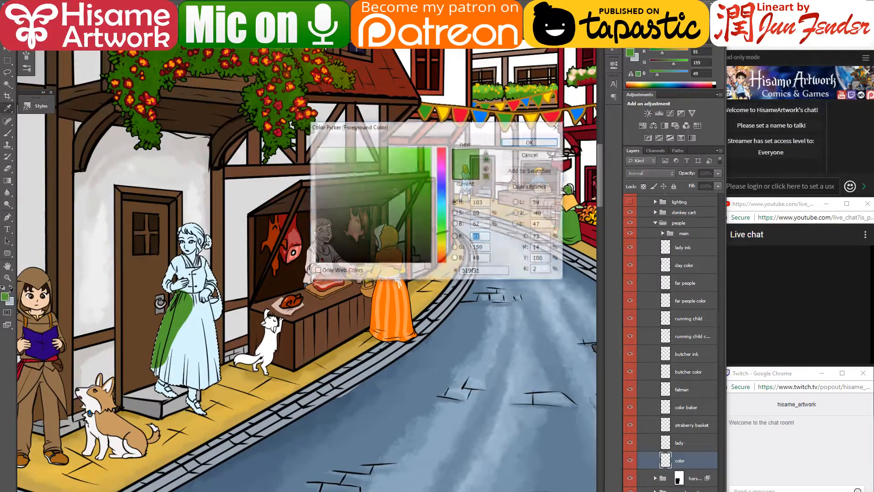
{"action": "left_click", "coordinate": [378, 172]}
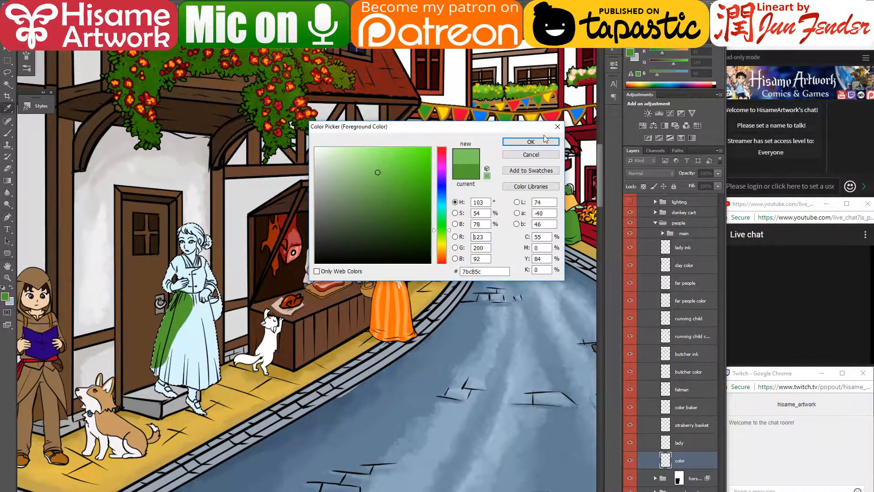
{"action": "left_click", "coordinate": [531, 142]}
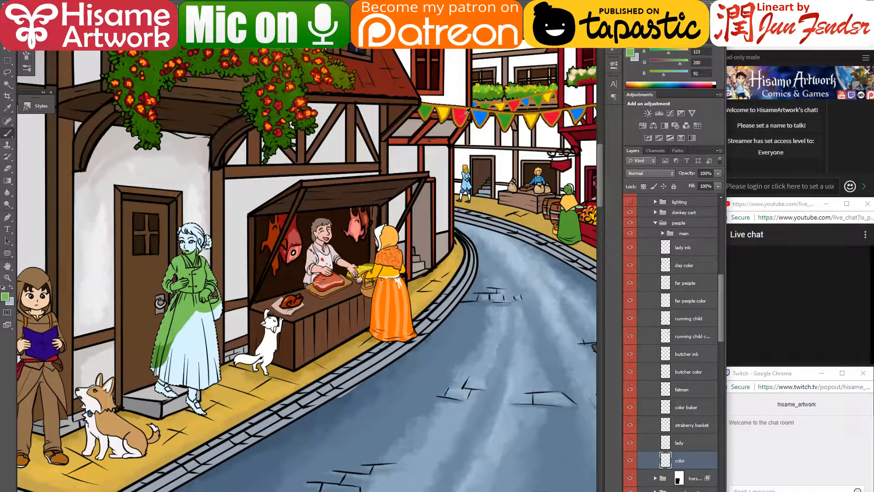
- Sample the dark red (141, 0, 32) from the red building and paint the side of the lady's skirt nearest the door handle
{"action": "left_click", "coordinate": [464, 113], "text": "alt"}
{"action": "left_click", "coordinate": [573, 135], "text": "alt"}
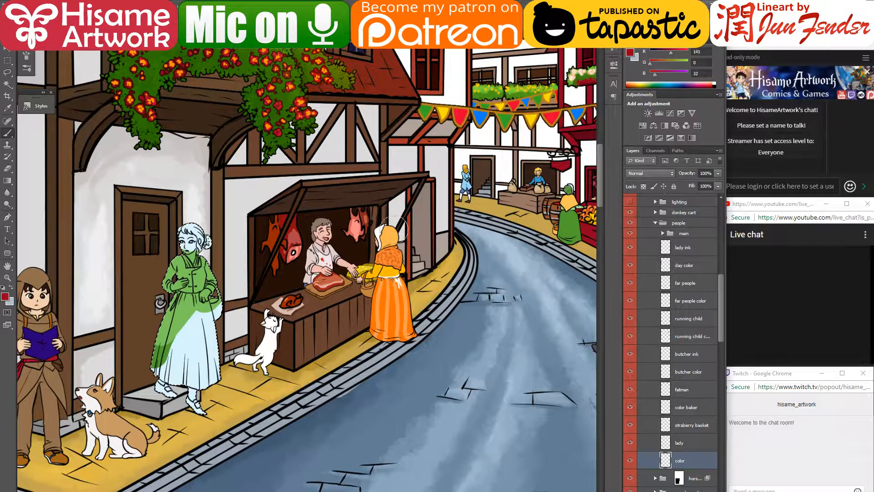
{"action": "mouse_move", "coordinate": [181, 304]}
{"action": "left_mouse_down"}
{"action": "mouse_move", "coordinate": [185, 332]}
{"action": "mouse_move", "coordinate": [155, 378]}
{"action": "mouse_move", "coordinate": [173, 324]}
{"action": "mouse_move", "coordinate": [360, 348]}
{"action": "mouse_move", "coordinate": [330, 362]}
{"action": "left_mouse_up"}
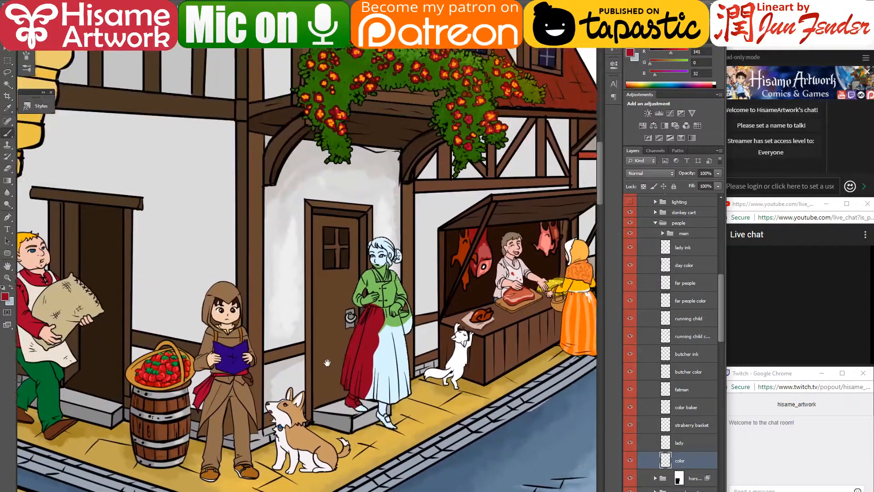
{"action": "scroll", "coordinate": [387, 382], "scroll_direction": "up", "scroll_amount": 2}
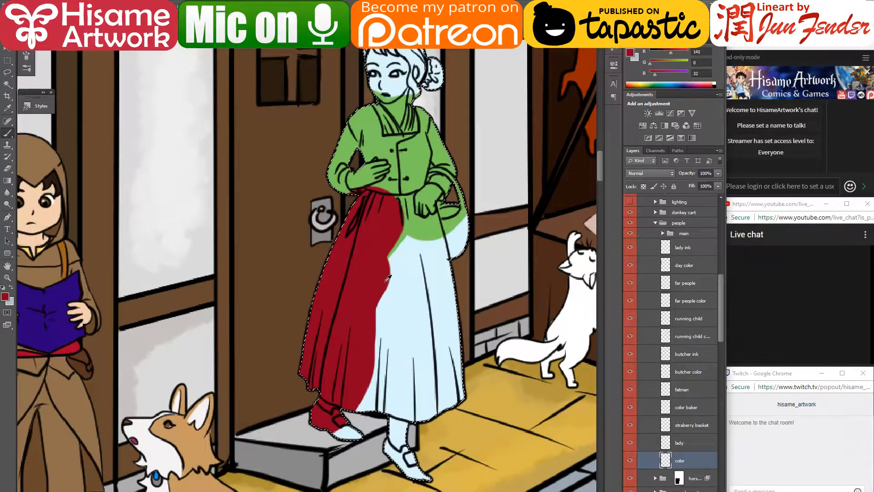
{"action": "scroll", "coordinate": [388, 278], "scroll_direction": "up", "scroll_amount": 1}
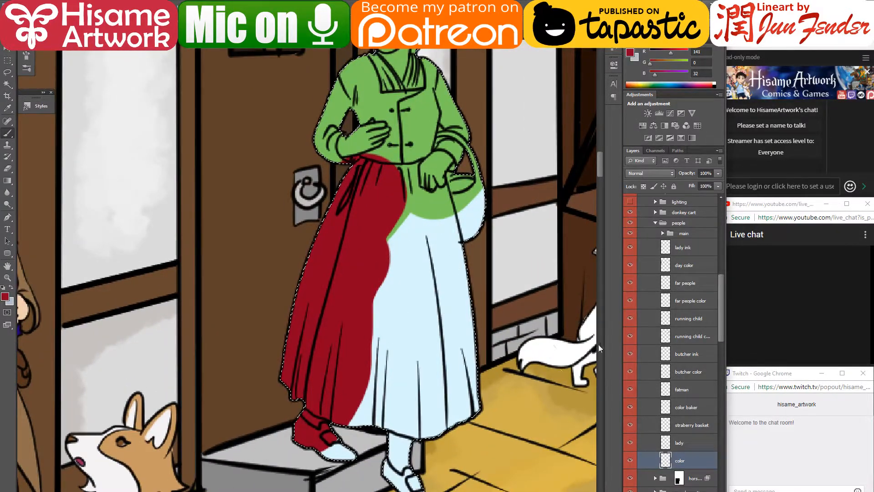
- Sample white from the cat and paint the lady's long apron over the front of her skirt, varying the brush size
{"action": "left_click", "coordinate": [537, 346], "text": "alt"}
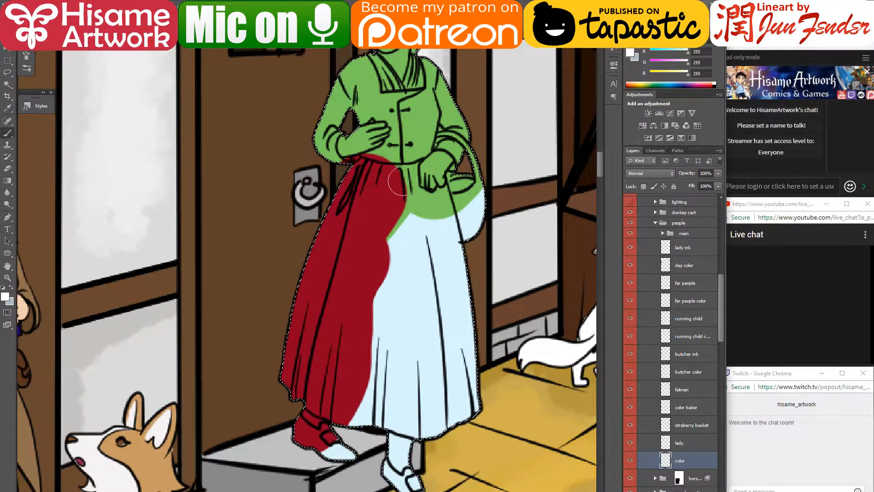
{"action": "mouse_move", "coordinate": [371, 193]}
{"action": "left_mouse_down"}
{"action": "mouse_move", "coordinate": [370, 164]}
{"action": "mouse_move", "coordinate": [364, 176]}
{"action": "mouse_move", "coordinate": [373, 178]}
{"action": "mouse_move", "coordinate": [375, 166]}
{"action": "mouse_move", "coordinate": [416, 165]}
{"action": "mouse_move", "coordinate": [416, 192]}
{"action": "left_mouse_up"}
{"action": "key", "text": "bracketleft"}
{"action": "key", "text": "bracketleft"}
{"action": "key", "text": "bracketleft"}
{"action": "key", "text": "bracketleft"}
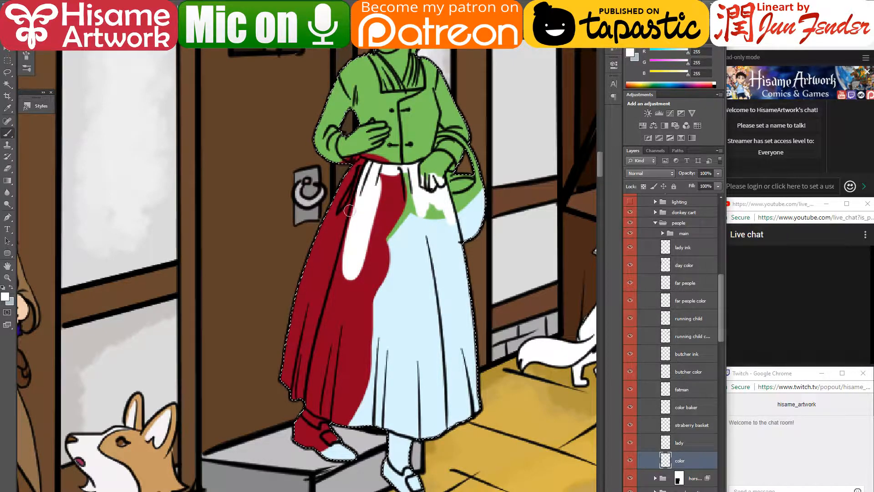
{"action": "left_click_drag", "start_coordinate": [351, 203], "coordinate": [338, 294]}
{"action": "mouse_move", "coordinate": [338, 244]}
{"action": "left_mouse_down"}
{"action": "mouse_move", "coordinate": [360, 222]}
{"action": "mouse_move", "coordinate": [319, 273]}
{"action": "mouse_move", "coordinate": [328, 291]}
{"action": "mouse_move", "coordinate": [348, 247]}
{"action": "mouse_move", "coordinate": [324, 326]}
{"action": "left_mouse_up"}
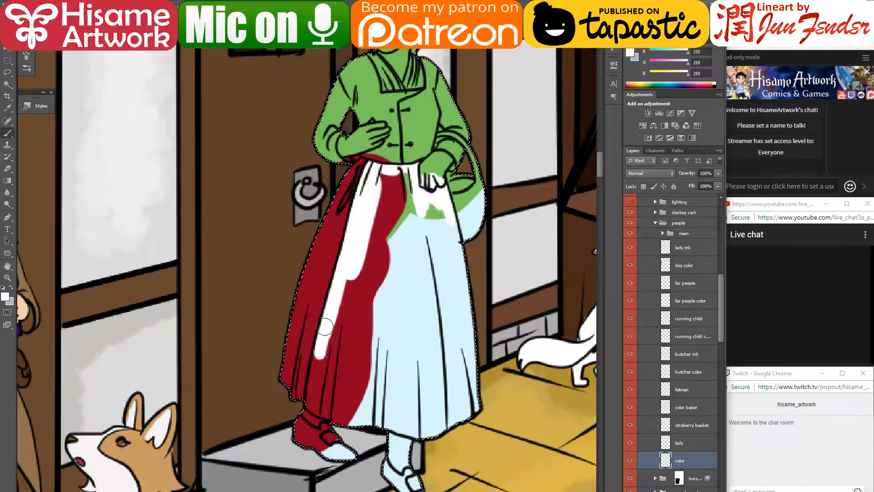
{"action": "mouse_move", "coordinate": [324, 334]}
{"action": "left_mouse_down"}
{"action": "mouse_move", "coordinate": [321, 410]}
{"action": "mouse_move", "coordinate": [351, 400]}
{"action": "mouse_move", "coordinate": [351, 387]}
{"action": "mouse_move", "coordinate": [386, 417]}
{"action": "mouse_move", "coordinate": [478, 368]}
{"action": "left_mouse_up"}
{"action": "key", "text": "bracketright"}
{"action": "key", "text": "bracketright"}
{"action": "key", "text": "bracketright"}
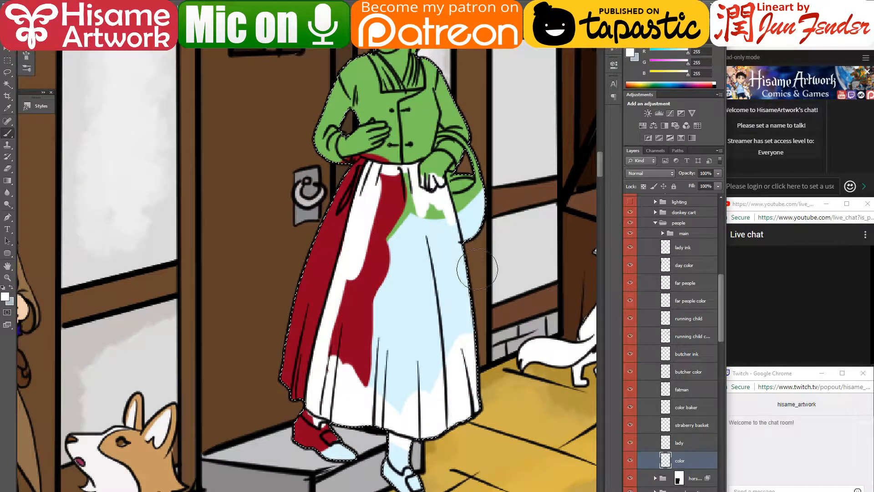
{"action": "mouse_move", "coordinate": [386, 177]}
{"action": "left_mouse_down"}
{"action": "mouse_move", "coordinate": [419, 263]}
{"action": "mouse_move", "coordinate": [421, 212]}
{"action": "mouse_move", "coordinate": [472, 342]}
{"action": "mouse_move", "coordinate": [465, 368]}
{"action": "mouse_move", "coordinate": [412, 222]}
{"action": "mouse_move", "coordinate": [409, 408]}
{"action": "mouse_move", "coordinate": [381, 230]}
{"action": "mouse_move", "coordinate": [361, 391]}
{"action": "mouse_move", "coordinate": [343, 374]}
{"action": "mouse_move", "coordinate": [350, 283]}
{"action": "left_mouse_up"}
- Touch up the blouse's hem with its green and the apron's edge beside the basket with white
{"action": "left_click", "coordinate": [390, 147], "text": "alt"}
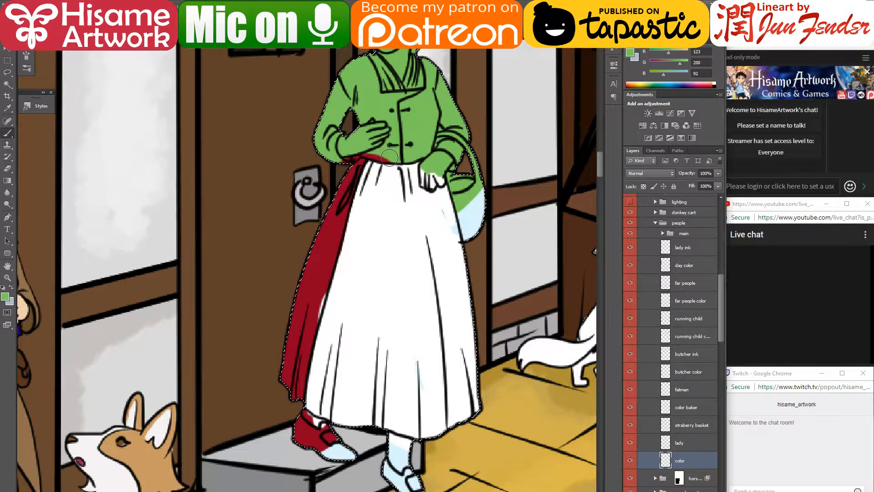
{"action": "left_click_drag", "start_coordinate": [389, 158], "coordinate": [371, 154]}
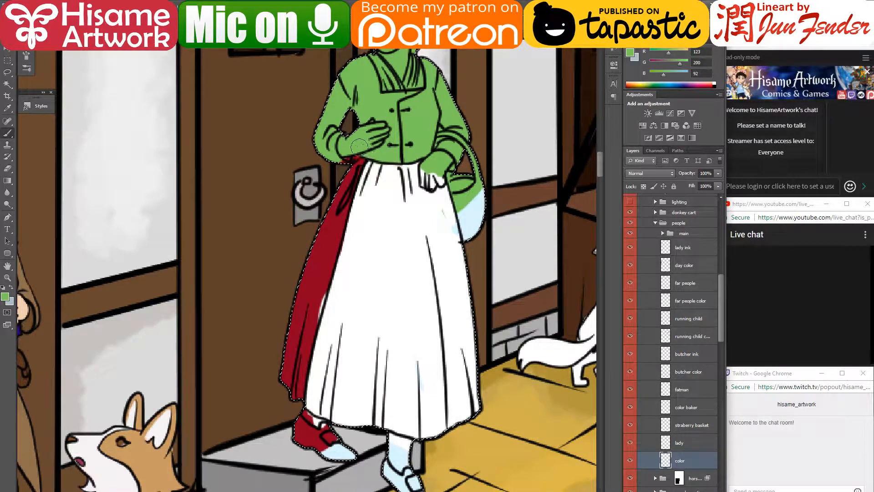
{"action": "left_click", "coordinate": [441, 222], "text": "alt"}
{"action": "mouse_move", "coordinate": [445, 214]}
{"action": "left_mouse_down"}
{"action": "mouse_move", "coordinate": [463, 247]}
{"action": "mouse_move", "coordinate": [456, 246]}
{"action": "left_mouse_up"}
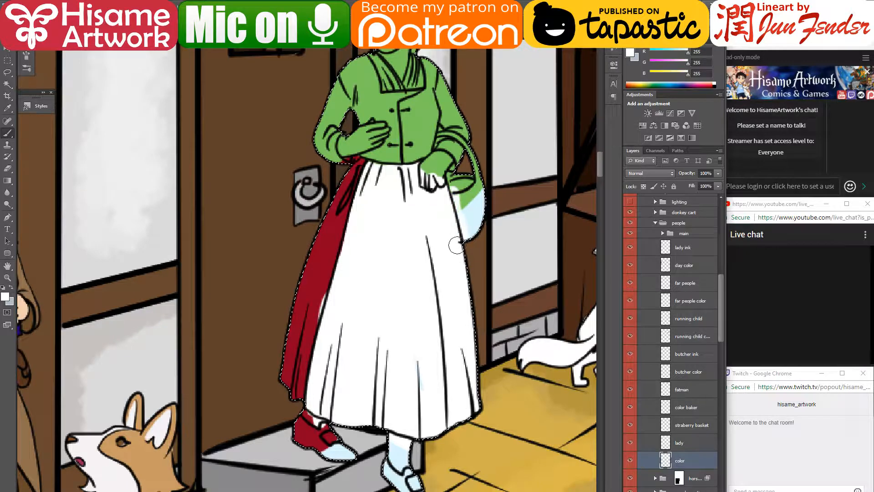
- Clean up the border between the red skirt and the white apron using their own sampled colors
{"action": "scroll", "coordinate": [456, 246], "scroll_direction": "down", "scroll_amount": 2}
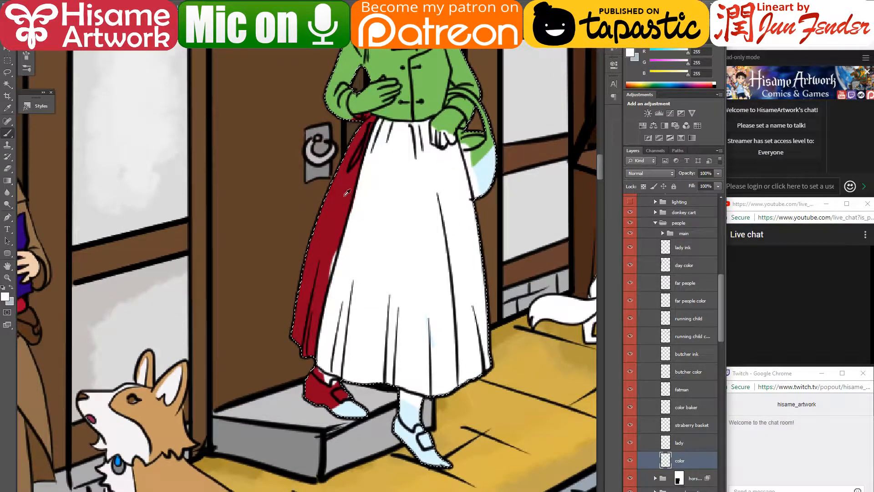
{"action": "left_click", "coordinate": [345, 195], "text": "alt"}
{"action": "left_click_drag", "start_coordinate": [332, 246], "coordinate": [317, 283]}
{"action": "left_click", "coordinate": [349, 247], "text": "alt"}
{"action": "left_click_drag", "start_coordinate": [348, 247], "coordinate": [339, 268]}
{"action": "left_click", "coordinate": [353, 229], "text": "alt"}
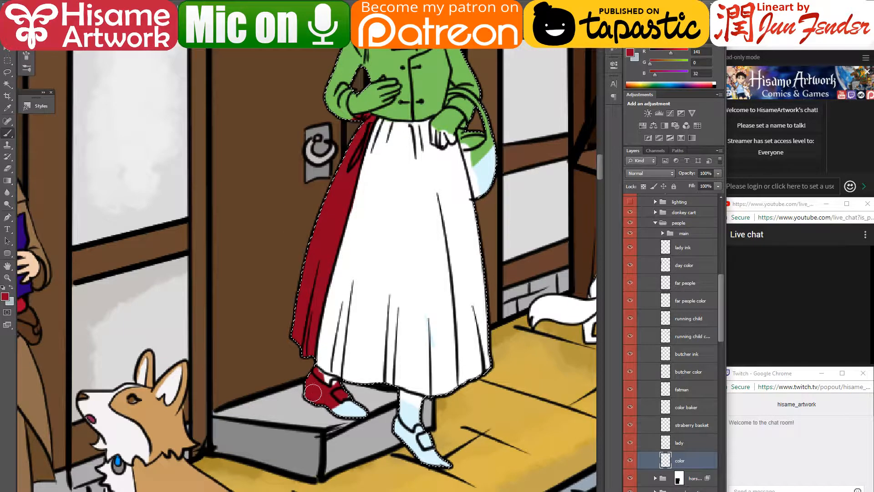
- Set the foreground color to beige d4c8aa and paint the lady's stockings
{"action": "left_click", "coordinate": [5, 296]}
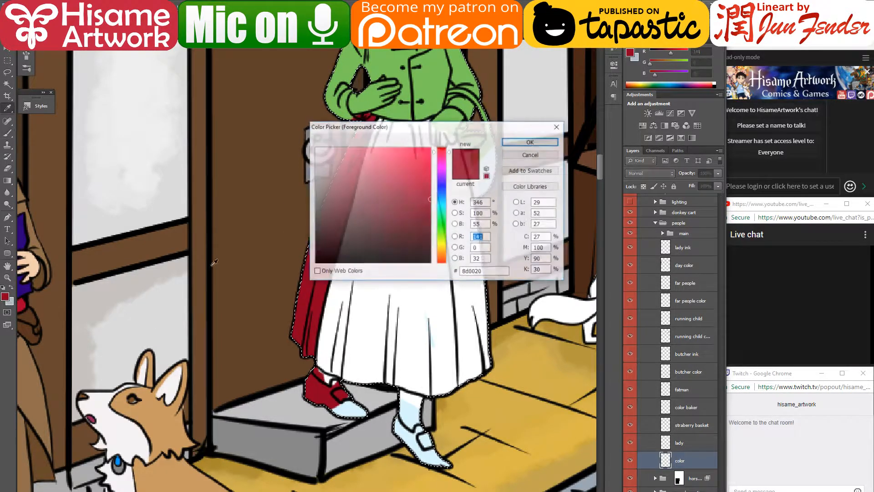
{"action": "left_click", "coordinate": [442, 247]}
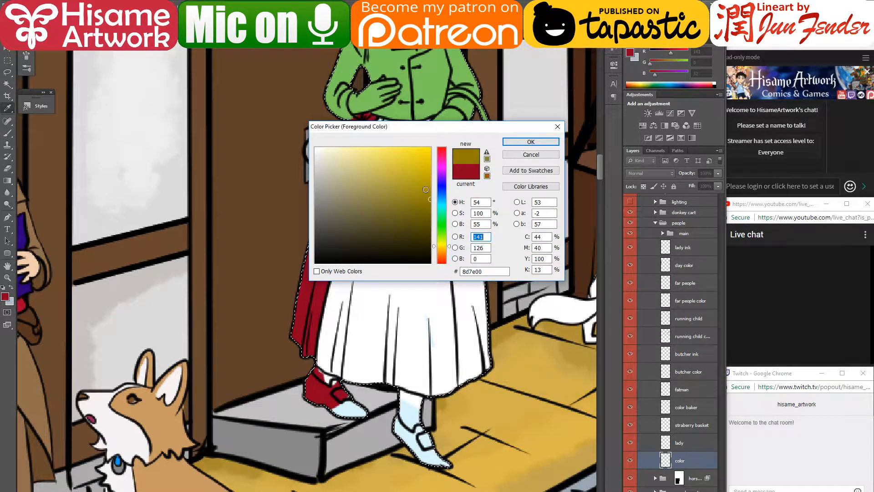
{"action": "left_click_drag", "start_coordinate": [400, 162], "coordinate": [352, 137]}
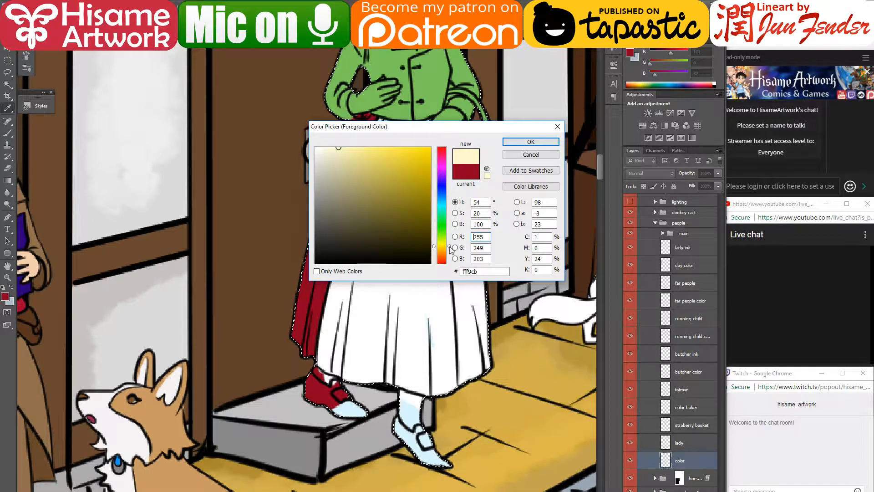
{"action": "left_click", "coordinate": [444, 249]}
{"action": "left_click", "coordinate": [335, 167]}
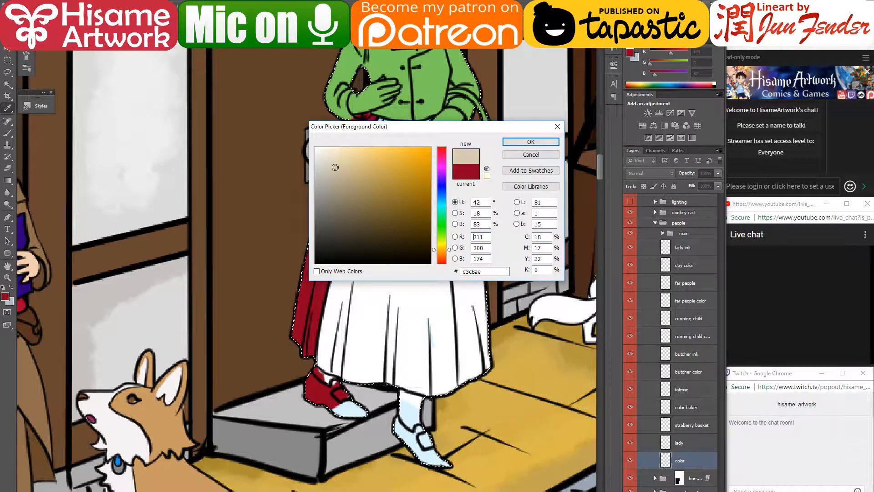
{"action": "left_click", "coordinate": [531, 142]}
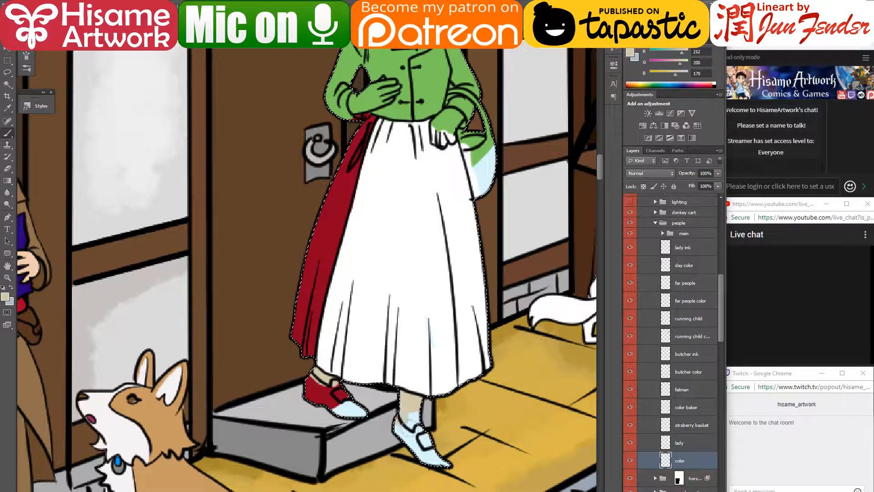
- Set the foreground color to brown 684f37 and paint both of the lady's shoes
{"action": "left_click", "coordinate": [6, 296]}
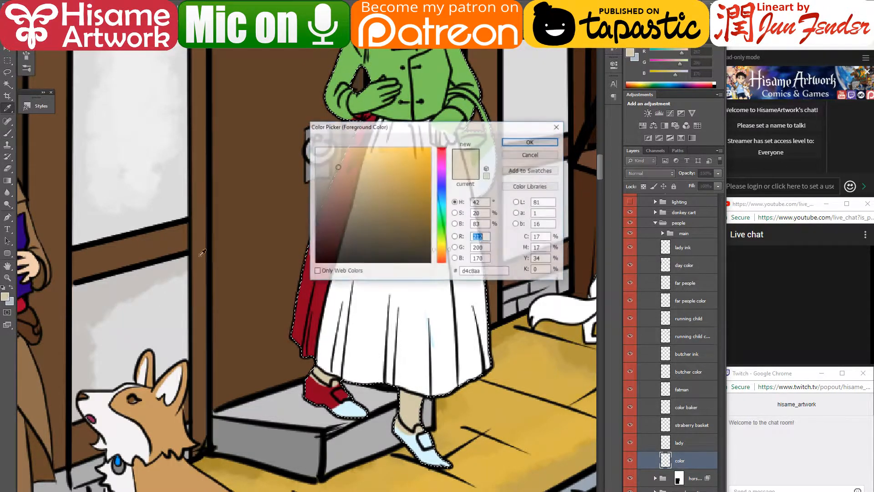
{"action": "left_click_drag", "start_coordinate": [439, 249], "coordinate": [440, 254]}
{"action": "left_click", "coordinate": [369, 216]}
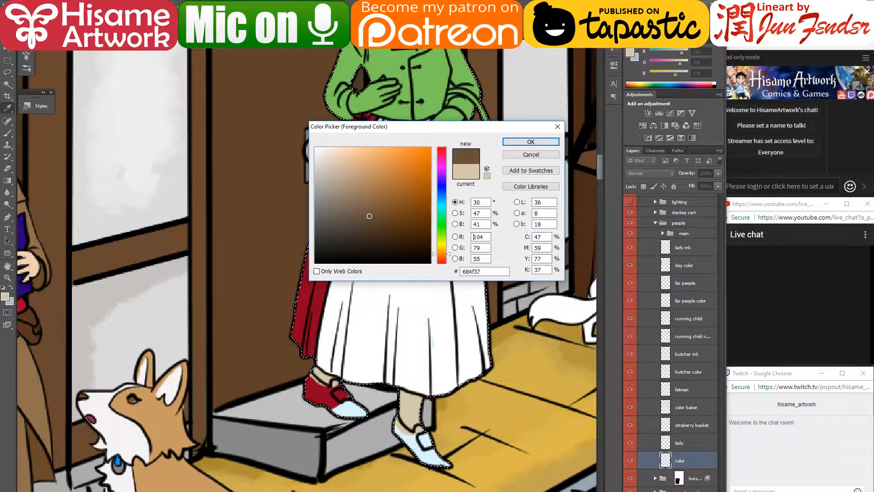
{"action": "left_click", "coordinate": [529, 143]}
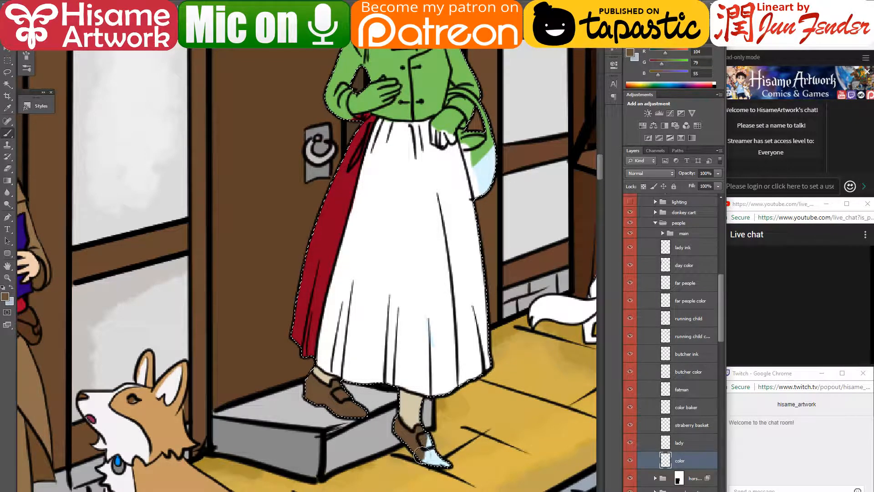
- Touch up the lady's stocking with its sampled beige and the apron with its sampled white
{"action": "left_click", "coordinate": [404, 411], "text": "alt"}
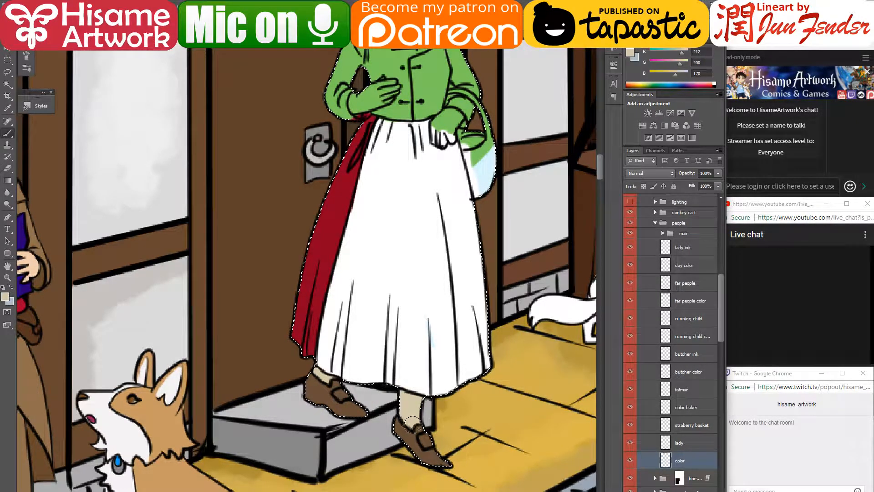
{"action": "left_click_drag", "start_coordinate": [401, 410], "coordinate": [399, 423]}
{"action": "left_click", "coordinate": [431, 309], "text": "alt"}
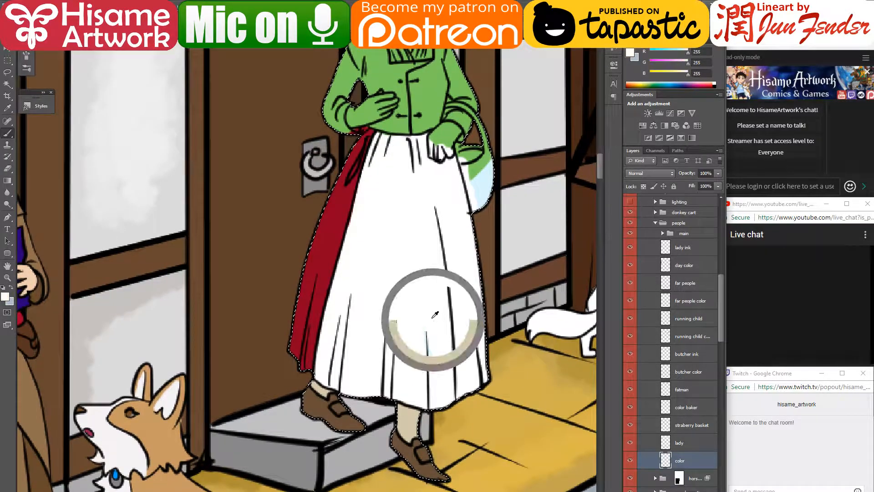
{"action": "mouse_move", "coordinate": [451, 272]}
{"action": "left_mouse_down"}
{"action": "mouse_move", "coordinate": [457, 245]}
{"action": "mouse_move", "coordinate": [455, 255]}
{"action": "left_mouse_up"}
- Set the foreground color to yellow ffcc00 and paint the buckles on both shoes
{"action": "left_click", "coordinate": [5, 296]}
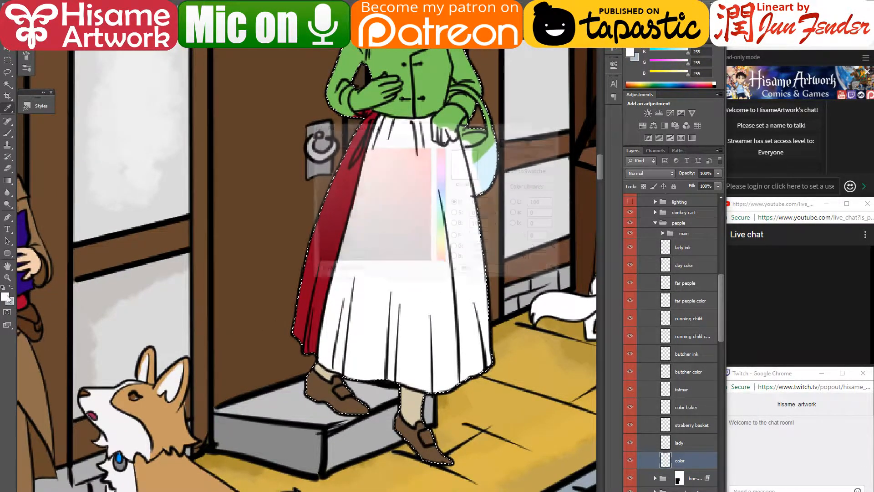
{"action": "left_click_drag", "start_coordinate": [440, 249], "coordinate": [443, 246]}
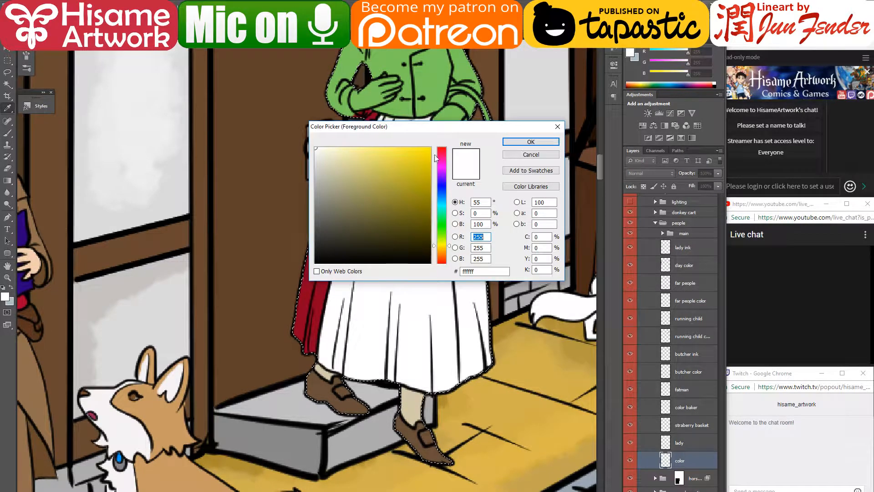
{"action": "left_click_drag", "start_coordinate": [430, 149], "coordinate": [449, 160]}
{"action": "left_click_drag", "start_coordinate": [442, 256], "coordinate": [444, 258]}
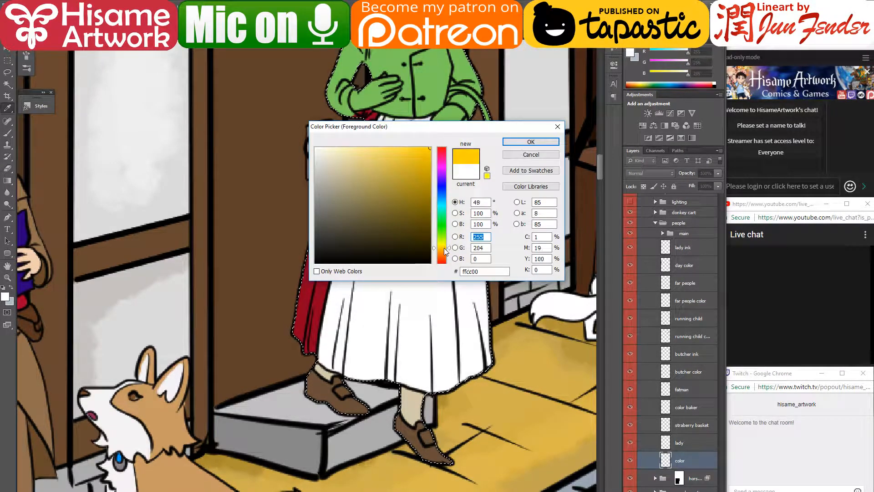
{"action": "left_click", "coordinate": [531, 142]}
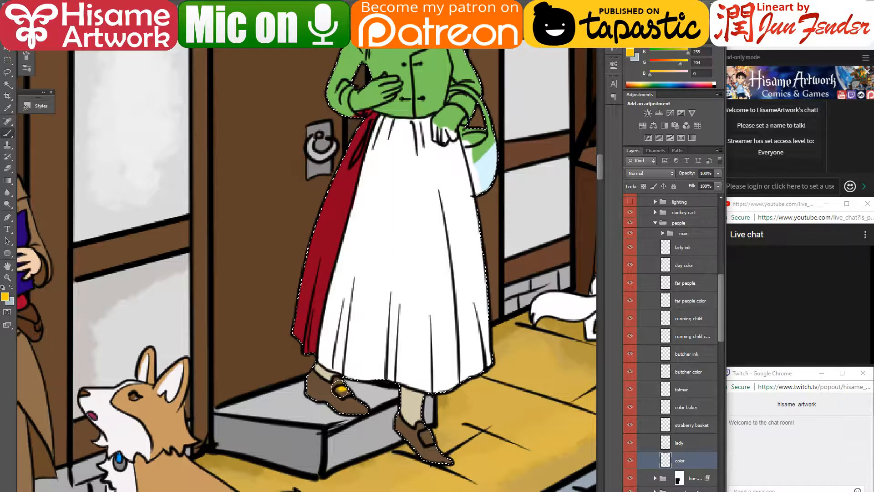
{"action": "left_click_drag", "start_coordinate": [338, 391], "coordinate": [342, 393]}
{"action": "left_click_drag", "start_coordinate": [426, 433], "coordinate": [425, 437]}
- Sample the orange-tan of the strawberry basket beside the hooded child and paint the lady's basket and its handle
{"action": "left_click_drag", "start_coordinate": [489, 236], "coordinate": [605, 280]}
{"action": "left_click_drag", "start_coordinate": [304, 370], "coordinate": [480, 353]}
{"action": "left_click", "coordinate": [134, 278], "text": "alt"}
{"action": "left_click_drag", "start_coordinate": [496, 268], "coordinate": [159, 305]}
{"action": "mouse_move", "coordinate": [560, 226]}
{"action": "left_mouse_down"}
{"action": "mouse_move", "coordinate": [395, 248]}
{"action": "mouse_move", "coordinate": [468, 322]}
{"action": "mouse_move", "coordinate": [493, 313]}
{"action": "left_mouse_up"}
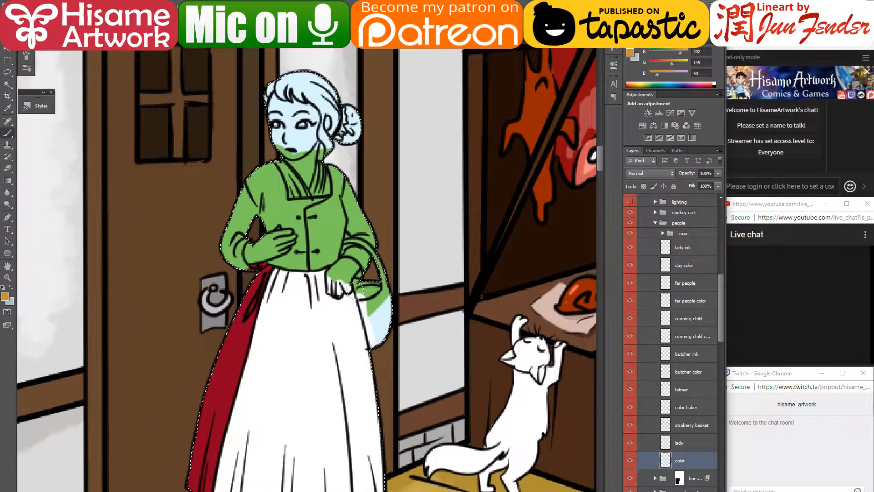
{"action": "mouse_move", "coordinate": [367, 285]}
{"action": "left_mouse_down"}
{"action": "mouse_move", "coordinate": [373, 343]}
{"action": "mouse_move", "coordinate": [370, 284]}
{"action": "mouse_move", "coordinate": [377, 337]}
{"action": "mouse_move", "coordinate": [384, 275]}
{"action": "mouse_move", "coordinate": [351, 240]}
{"action": "mouse_move", "coordinate": [377, 257]}
{"action": "mouse_move", "coordinate": [380, 274]}
{"action": "mouse_move", "coordinate": [379, 261]}
{"action": "mouse_move", "coordinate": [429, 306]}
{"action": "left_mouse_up"}
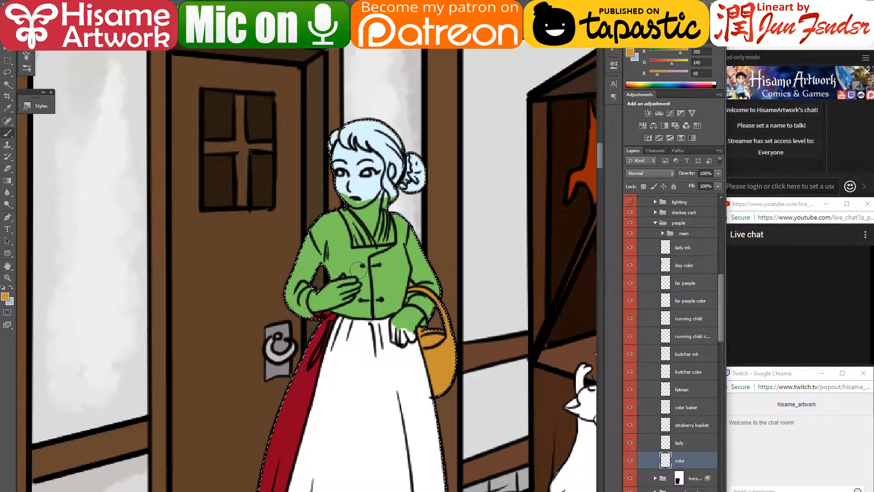
{"action": "left_click", "coordinate": [7, 169]}
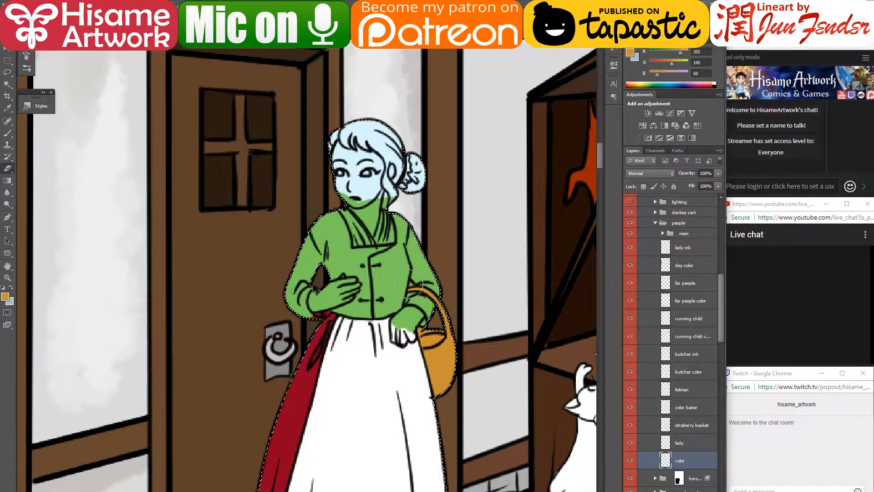
{"action": "key", "text": "bracketleft"}
{"action": "key", "text": "bracketleft"}
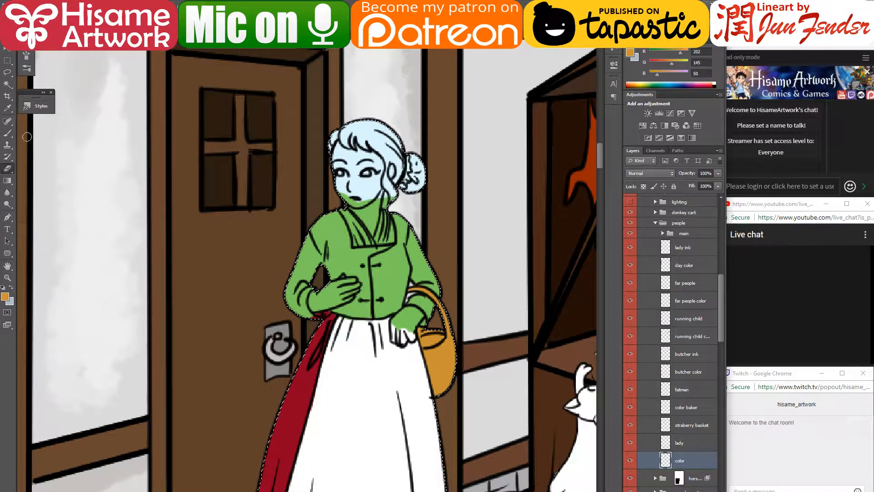
- Sample the skin tone from the hooded child and paint the lady's face and neck with the brush
{"action": "left_click", "coordinate": [7, 133]}
{"action": "left_click_drag", "start_coordinate": [261, 346], "coordinate": [567, 193]}
{"action": "left_click_drag", "start_coordinate": [157, 175], "coordinate": [150, 266]}
{"action": "left_click", "coordinate": [63, 181], "text": "alt"}
{"action": "left_click_drag", "start_coordinate": [560, 242], "coordinate": [283, 259]}
{"action": "left_click", "coordinate": [390, 178]}
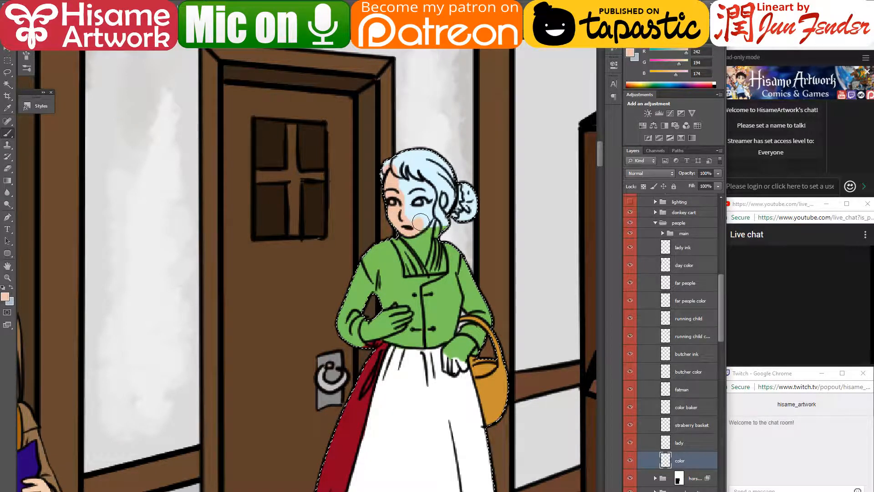
{"action": "mouse_move", "coordinate": [411, 227]}
{"action": "left_mouse_down"}
{"action": "mouse_move", "coordinate": [418, 185]}
{"action": "mouse_move", "coordinate": [408, 177]}
{"action": "mouse_move", "coordinate": [407, 243]}
{"action": "mouse_move", "coordinate": [407, 228]}
{"action": "mouse_move", "coordinate": [423, 261]}
{"action": "mouse_move", "coordinate": [430, 213]}
{"action": "mouse_move", "coordinate": [419, 246]}
{"action": "left_mouse_up"}
{"action": "left_click_drag", "start_coordinate": [421, 199], "coordinate": [323, 222]}
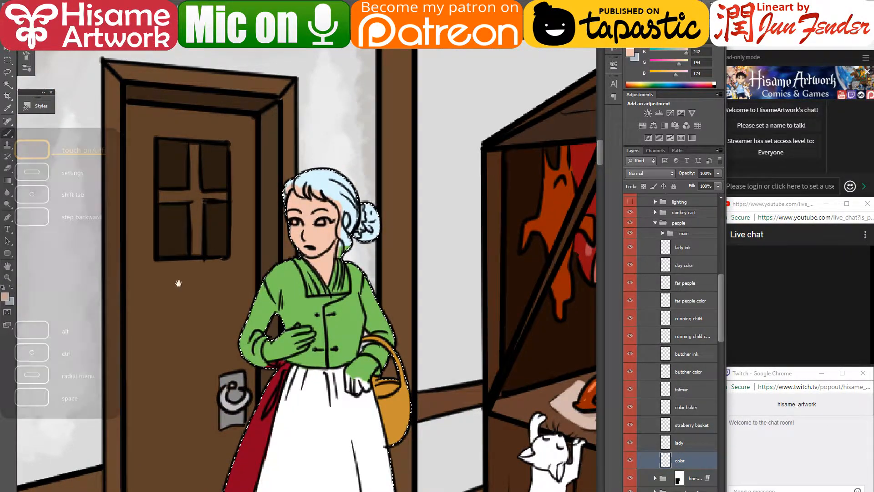
- Try the hooded child's dark brown hair color on the front of the lady's hair
{"action": "left_click_drag", "start_coordinate": [143, 304], "coordinate": [401, 258]}
{"action": "left_click", "coordinate": [163, 309], "text": "alt"}
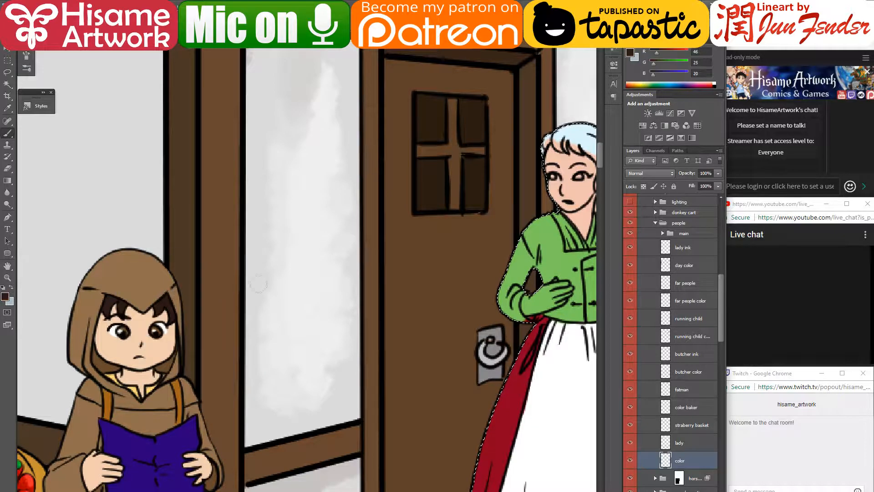
{"action": "left_click_drag", "start_coordinate": [464, 250], "coordinate": [252, 279]}
{"action": "mouse_move", "coordinate": [338, 163]}
{"action": "left_mouse_down"}
{"action": "mouse_move", "coordinate": [326, 181]}
{"action": "mouse_move", "coordinate": [334, 164]}
{"action": "mouse_move", "coordinate": [330, 173]}
{"action": "mouse_move", "coordinate": [345, 162]}
{"action": "mouse_move", "coordinate": [352, 175]}
{"action": "mouse_move", "coordinate": [355, 157]}
{"action": "left_mouse_up"}
- Sample the basket's color, darken it to golden brown 916214, and paint the lady's hair and side locks
{"action": "left_click", "coordinate": [448, 390], "text": "alt"}
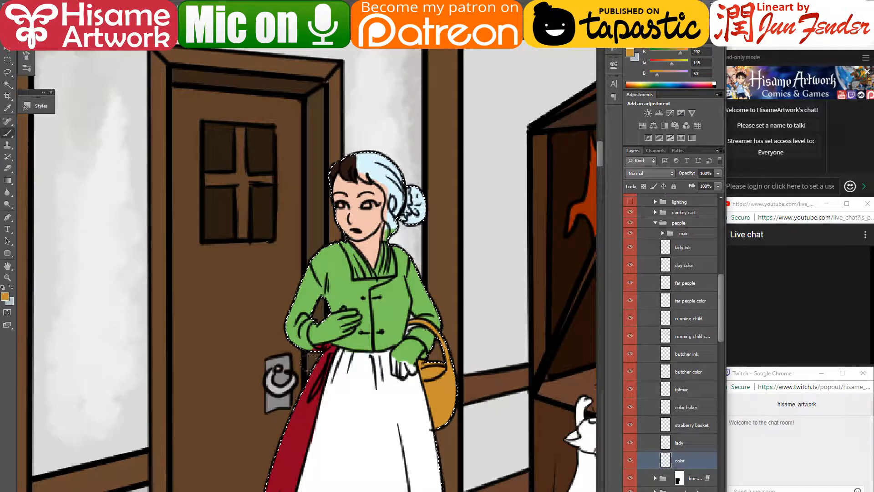
{"action": "left_click", "coordinate": [5, 297]}
{"action": "left_click", "coordinate": [416, 197]}
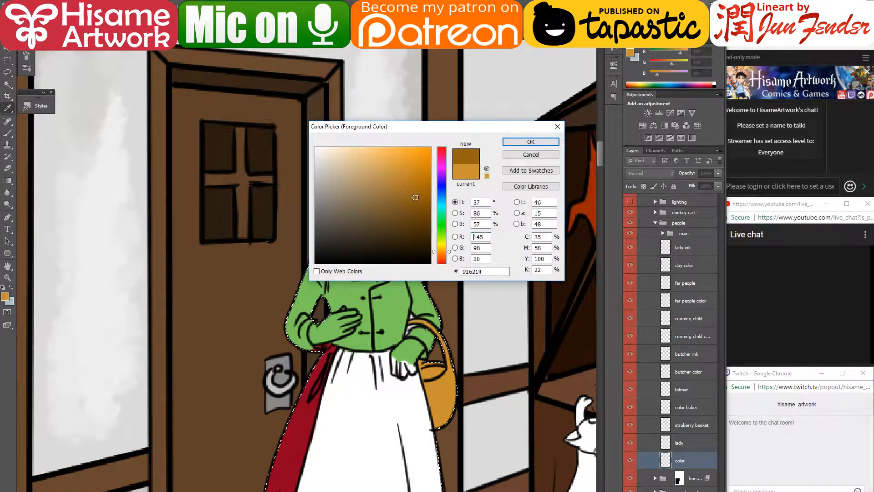
{"action": "left_click", "coordinate": [529, 143]}
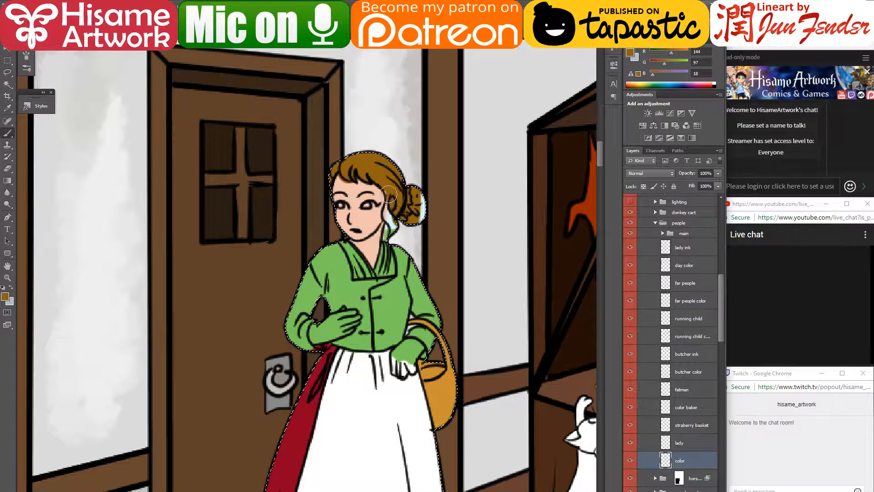
{"action": "left_click_drag", "start_coordinate": [387, 212], "coordinate": [387, 234]}
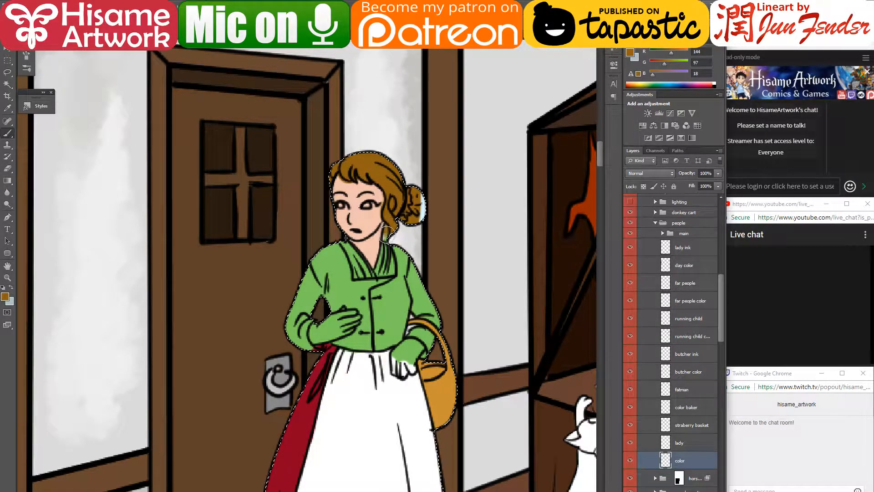
- Touch up the lady's forehead with its sampled skin tone and paint the covering of her hair bun white
{"action": "left_click", "coordinate": [341, 182], "text": "alt"}
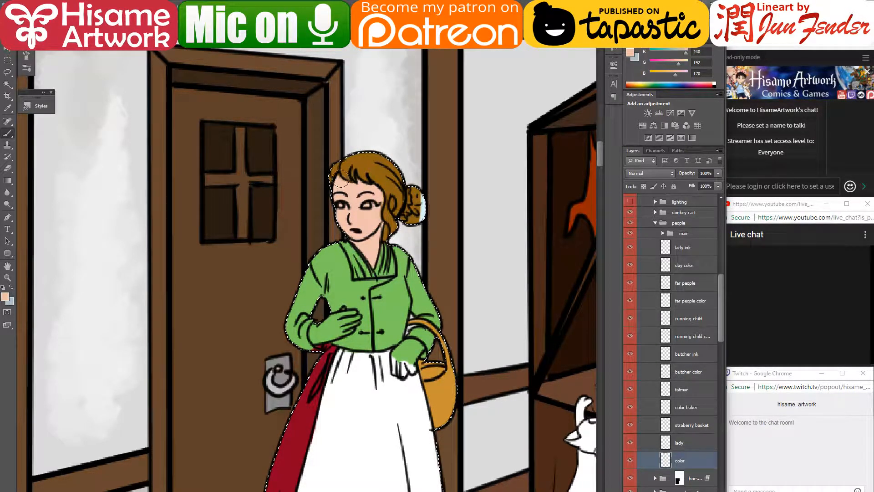
{"action": "left_click", "coordinate": [350, 383], "text": "alt"}
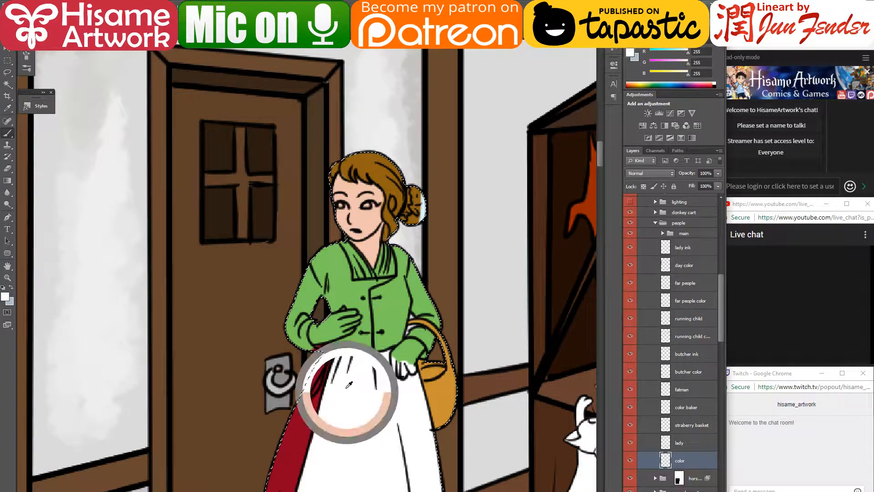
{"action": "mouse_move", "coordinate": [409, 199]}
{"action": "left_mouse_down"}
{"action": "mouse_move", "coordinate": [405, 221]}
{"action": "mouse_move", "coordinate": [417, 194]}
{"action": "left_mouse_up"}
- Sample the lady's skin tone, lighten it to RGB 249, 219, 206, and paint her raised hand
{"action": "left_click", "coordinate": [387, 205], "text": "alt"}
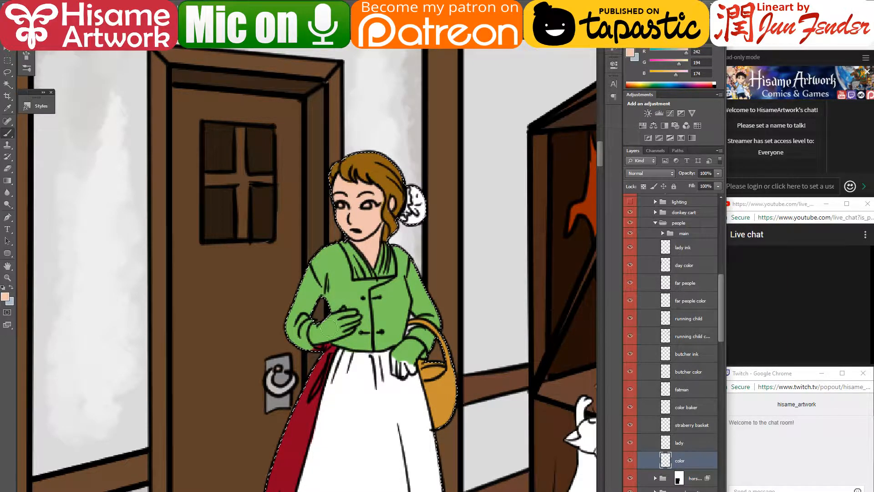
{"action": "mouse_move", "coordinate": [314, 330]}
{"action": "left_mouse_down"}
{"action": "mouse_move", "coordinate": [323, 339]}
{"action": "mouse_move", "coordinate": [335, 325]}
{"action": "left_mouse_up"}
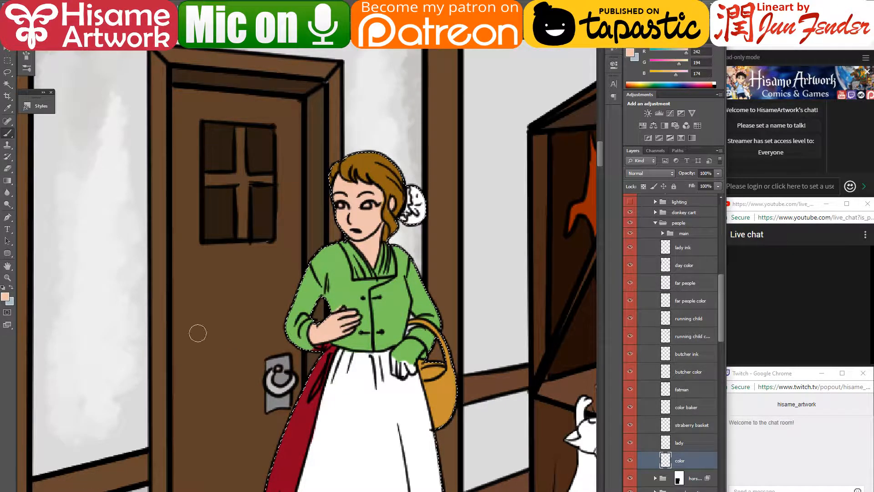
{"action": "left_click", "coordinate": [5, 297]}
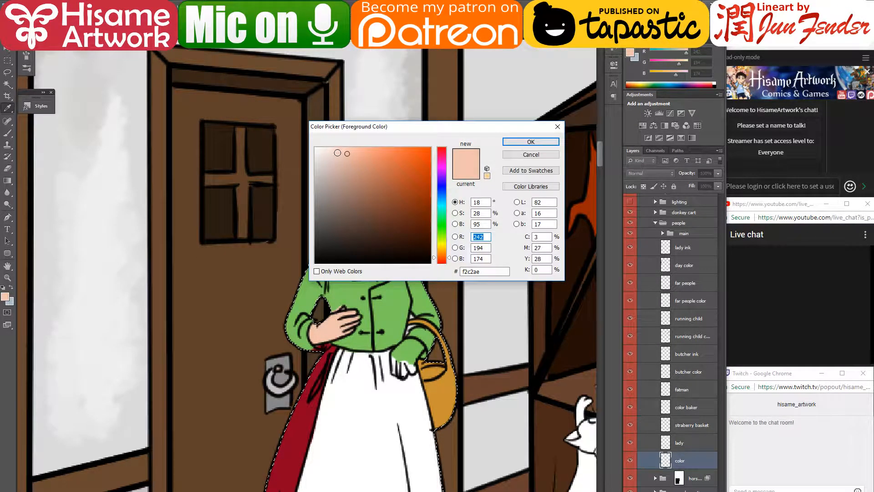
{"action": "left_click", "coordinate": [334, 148]}
{"action": "left_click", "coordinate": [531, 142]}
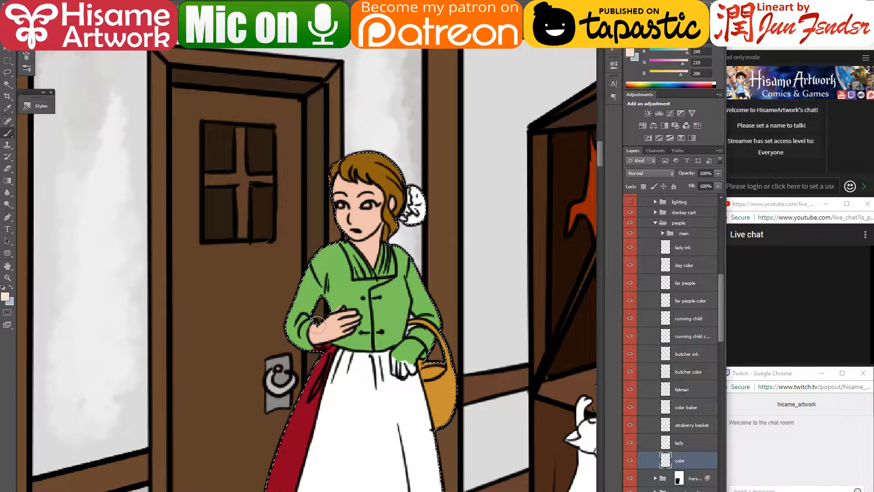
{"action": "mouse_move", "coordinate": [317, 325]}
{"action": "left_mouse_down"}
{"action": "mouse_move", "coordinate": [316, 336]}
{"action": "mouse_move", "coordinate": [326, 335]}
{"action": "left_mouse_up"}
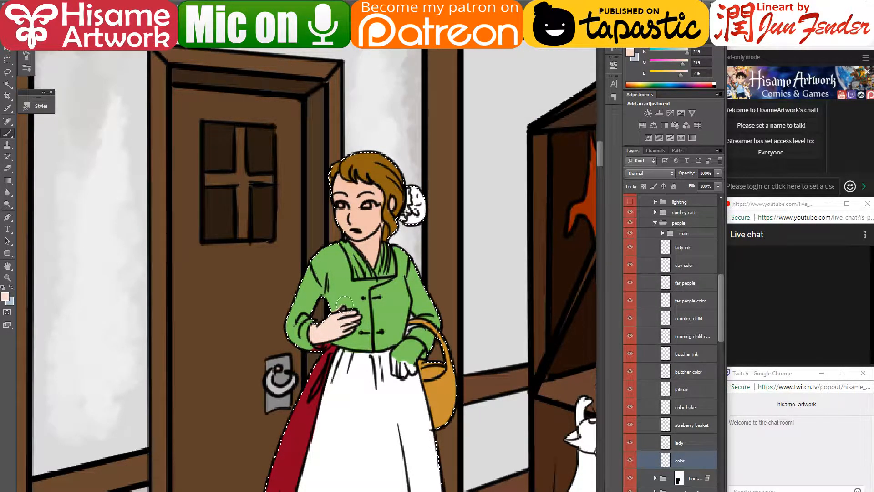
- Clean up the blouse's green around the sleeves and paint the hand beside the basket with the lighter skin tone
{"action": "left_click", "coordinate": [328, 308], "text": "alt"}
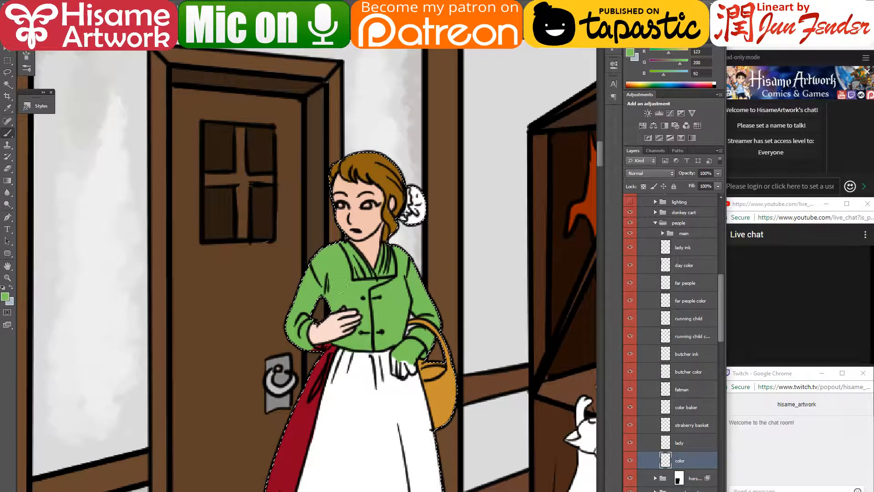
{"action": "left_click", "coordinate": [328, 330], "text": "alt"}
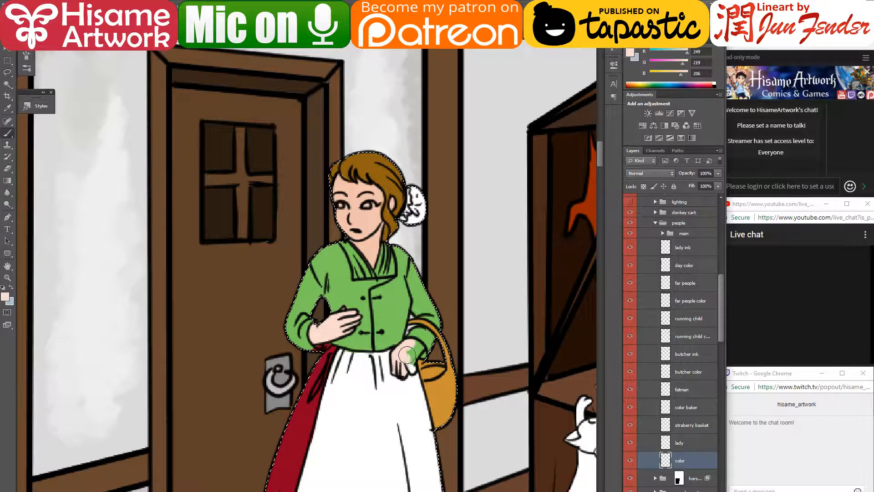
{"action": "left_click", "coordinate": [316, 349], "text": "alt"}
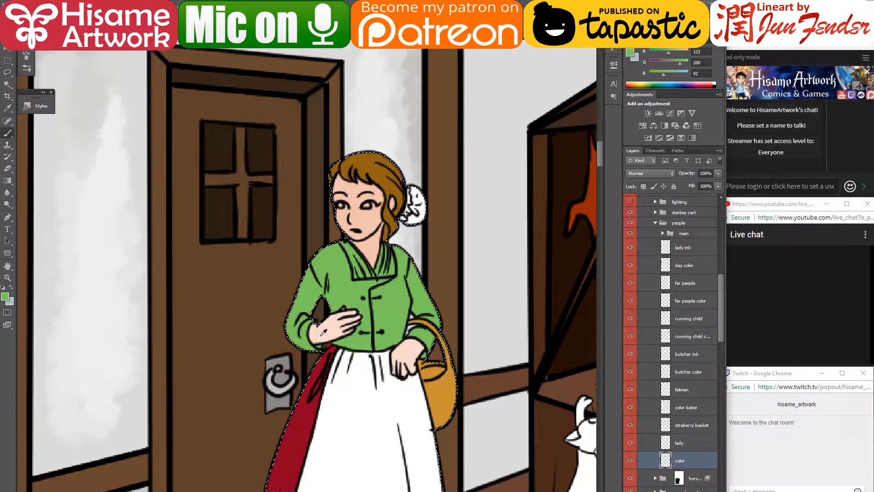
{"action": "left_click", "coordinate": [316, 339], "text": "alt"}
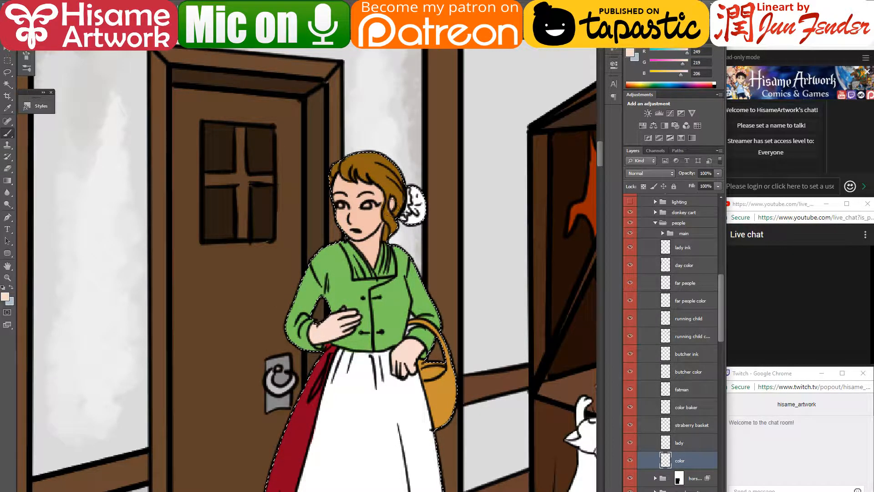
- Paint the whites of the lady's eyes with sampled white and her iris with the blouse's green
{"action": "left_click", "coordinate": [388, 212], "text": "alt"}
{"action": "left_click", "coordinate": [415, 205], "text": "alt"}
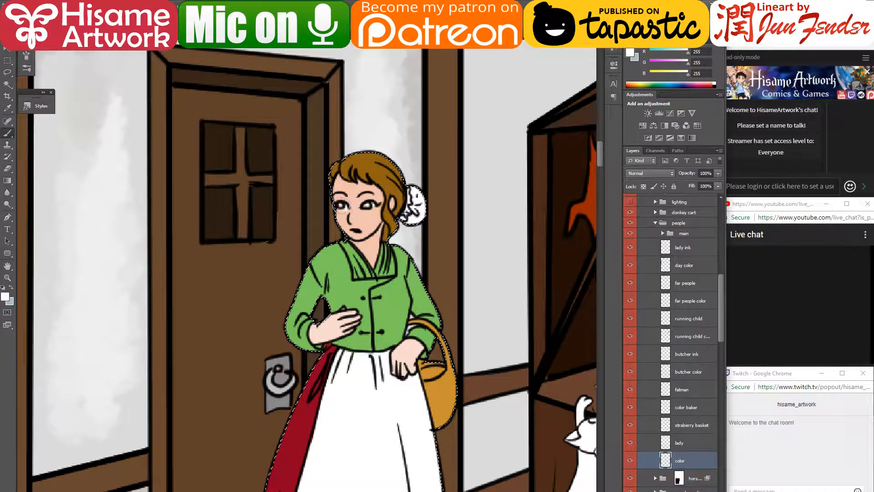
{"action": "left_click", "coordinate": [396, 241], "text": "alt"}
{"action": "left_click", "coordinate": [365, 206]}
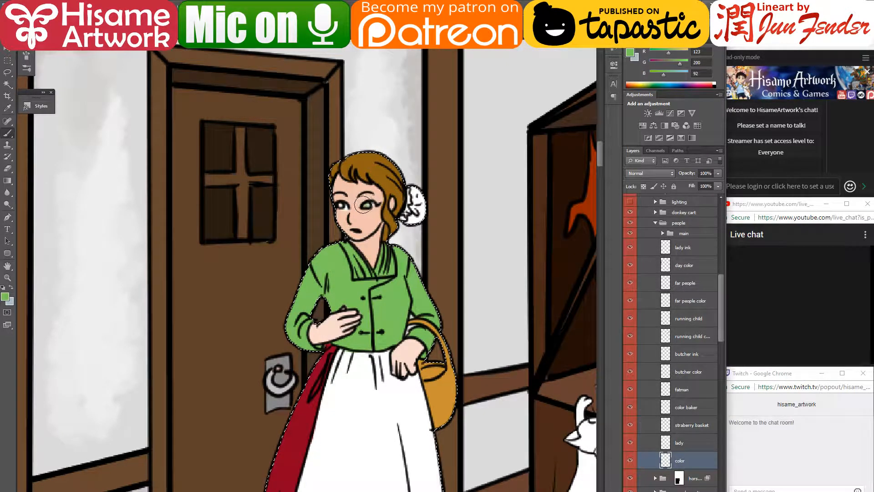
- Set the foreground color to a darker green, RGB 97, 128, 48, and paint the lady's irises with it
{"action": "left_click", "coordinate": [5, 296]}
{"action": "left_click", "coordinate": [387, 205]}
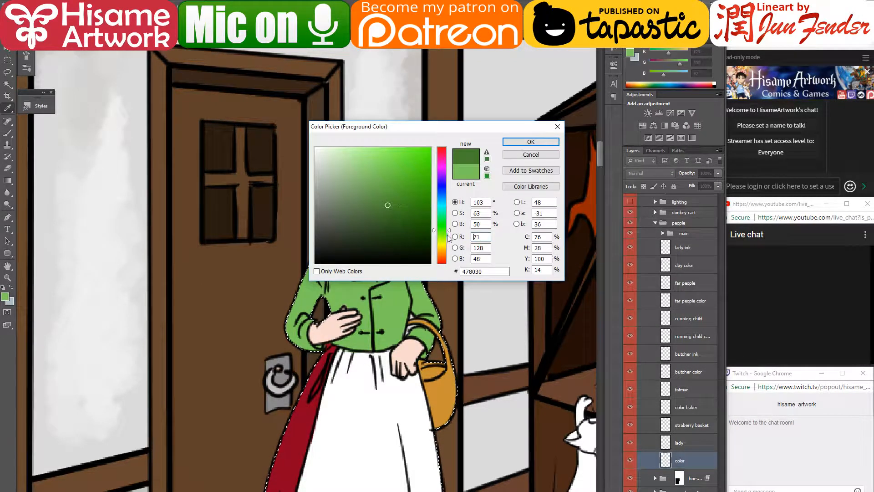
{"action": "left_click", "coordinate": [443, 240]}
{"action": "left_click", "coordinate": [444, 237]}
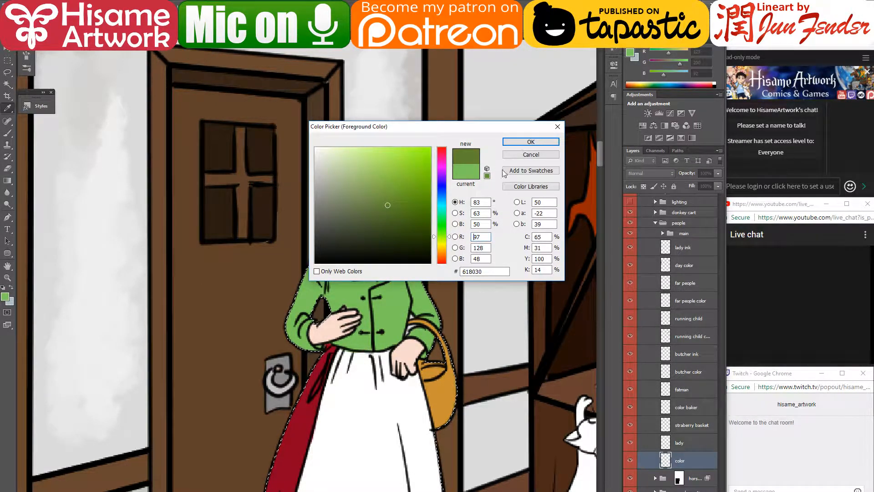
{"action": "left_click", "coordinate": [531, 142]}
{"action": "left_click", "coordinate": [367, 206]}
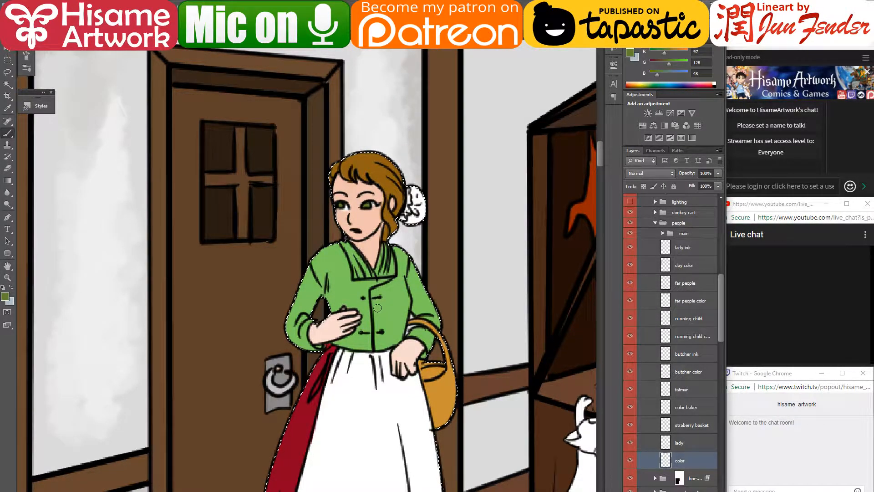
- Sample the skirt's red, lighten it to RGB 186, 78, 103, paint the lady's inner collar, and resample the skin tone at her neckline
{"action": "key", "text": "ctrl"}
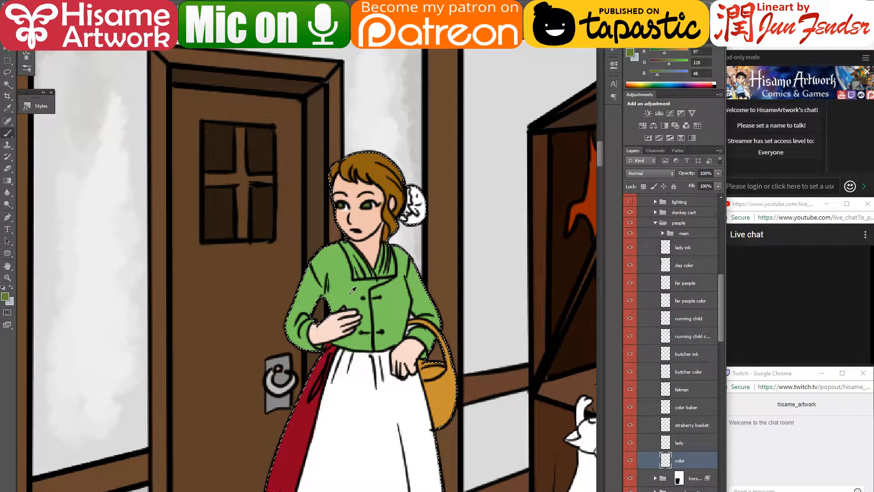
{"action": "left_click", "coordinate": [373, 262], "text": "alt"}
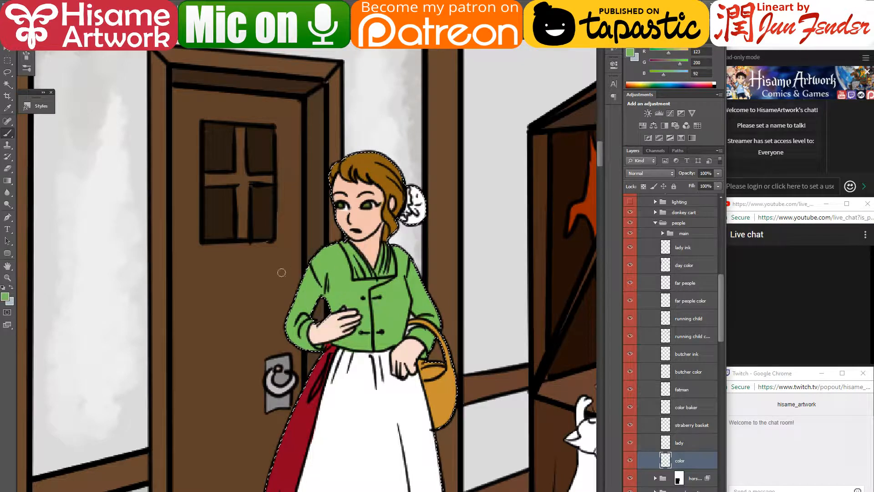
{"action": "left_click", "coordinate": [302, 336], "text": "alt"}
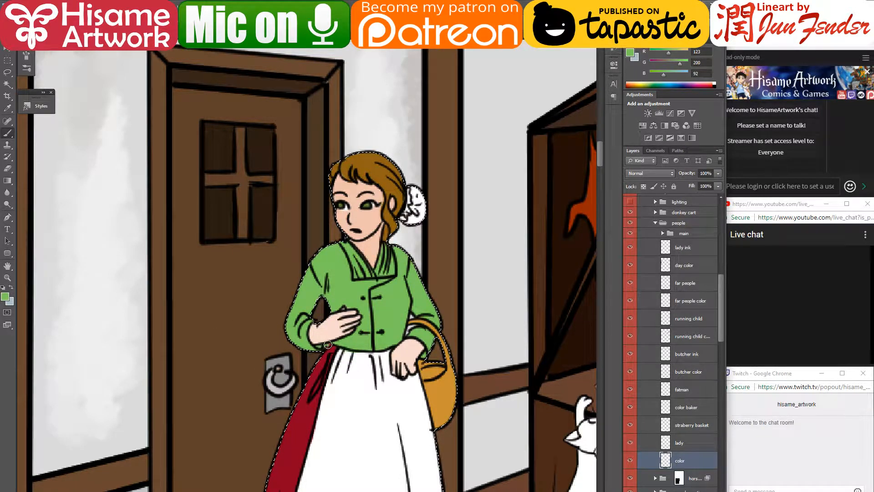
{"action": "left_click", "coordinate": [325, 360], "text": "alt"}
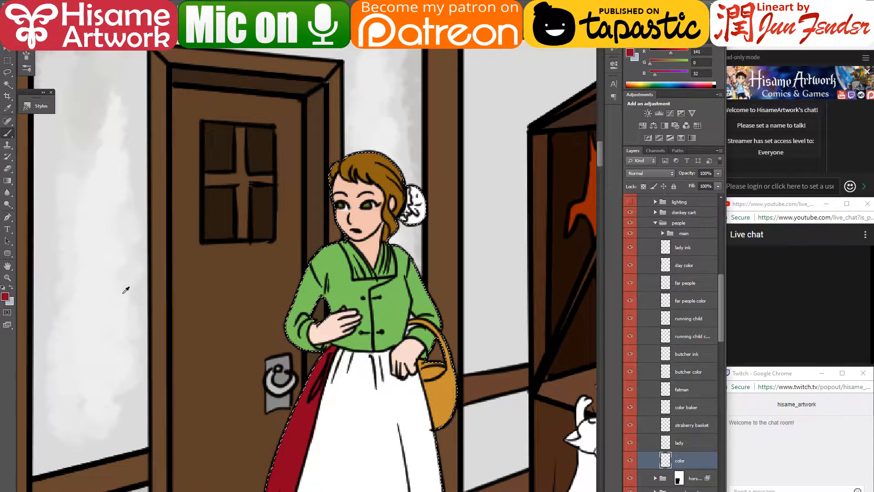
{"action": "left_click", "coordinate": [6, 297]}
{"action": "left_click_drag", "start_coordinate": [385, 173], "coordinate": [382, 178]}
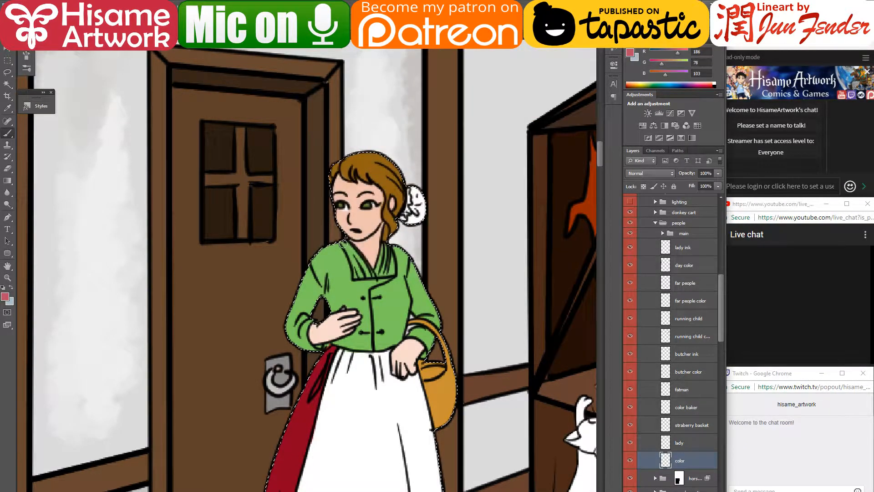
{"action": "mouse_move", "coordinate": [343, 243]}
{"action": "left_mouse_down"}
{"action": "mouse_move", "coordinate": [362, 265]}
{"action": "mouse_move", "coordinate": [352, 255]}
{"action": "mouse_move", "coordinate": [355, 276]}
{"action": "mouse_move", "coordinate": [373, 273]}
{"action": "mouse_move", "coordinate": [385, 247]}
{"action": "mouse_move", "coordinate": [378, 272]}
{"action": "mouse_move", "coordinate": [388, 271]}
{"action": "mouse_move", "coordinate": [390, 247]}
{"action": "mouse_move", "coordinate": [383, 273]}
{"action": "mouse_move", "coordinate": [392, 273]}
{"action": "mouse_move", "coordinate": [388, 246]}
{"action": "mouse_move", "coordinate": [372, 275]}
{"action": "mouse_move", "coordinate": [373, 266]}
{"action": "left_mouse_up"}
{"action": "left_click", "coordinate": [364, 258], "text": "alt"}
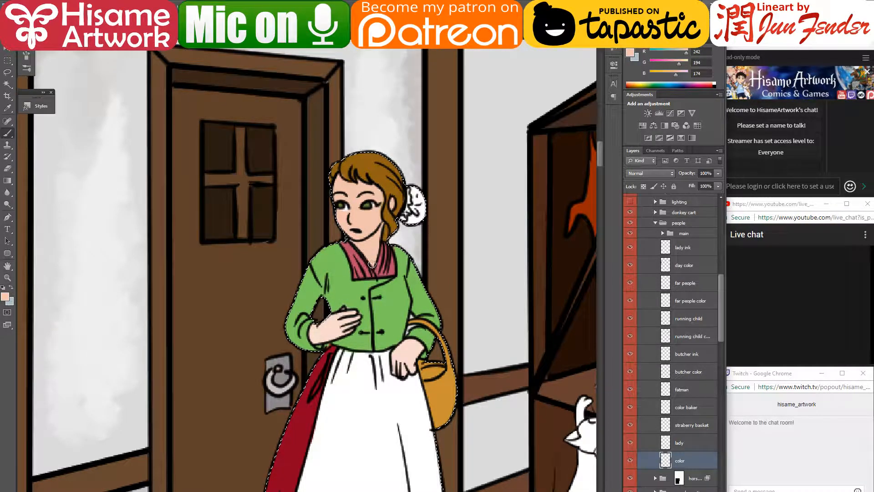
- Clear the selection around the lady's figure
{"action": "key", "text": "ctrl+0"}
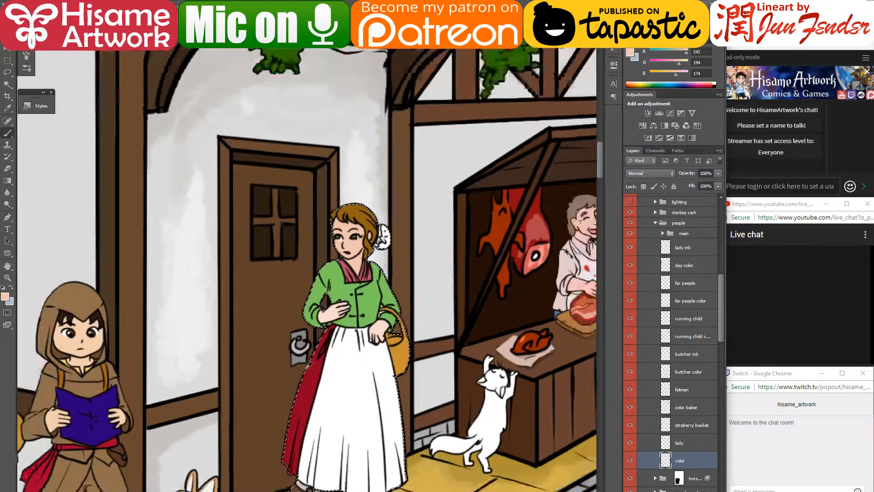
{"action": "scroll", "coordinate": [444, 371], "scroll_direction": "down", "scroll_amount": 4}
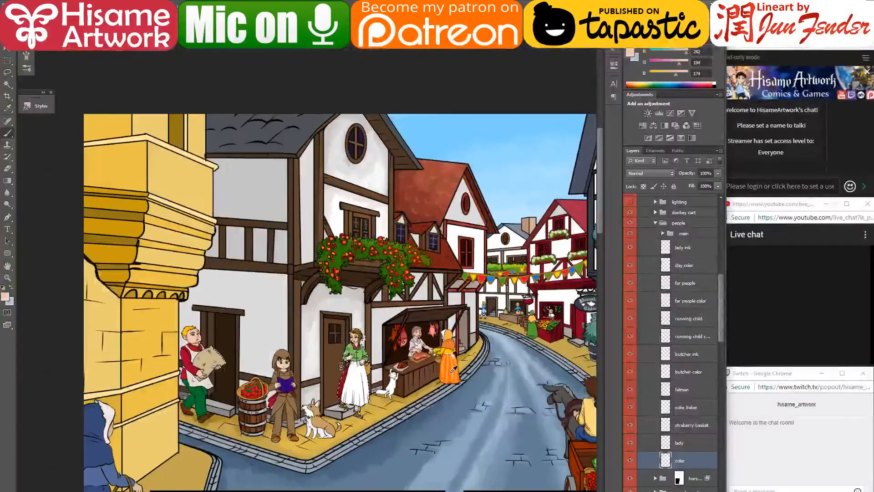
{"action": "key", "text": "ctrl+d"}
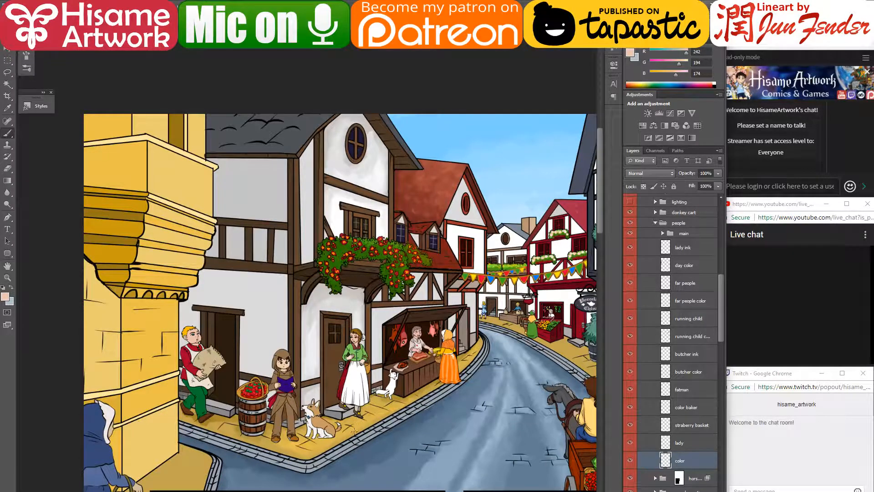
- Examine the colored lady within the street scene and compare it with the backgrounds of the lower panels
{"action": "scroll", "coordinate": [360, 424], "scroll_direction": "up", "scroll_amount": 1}
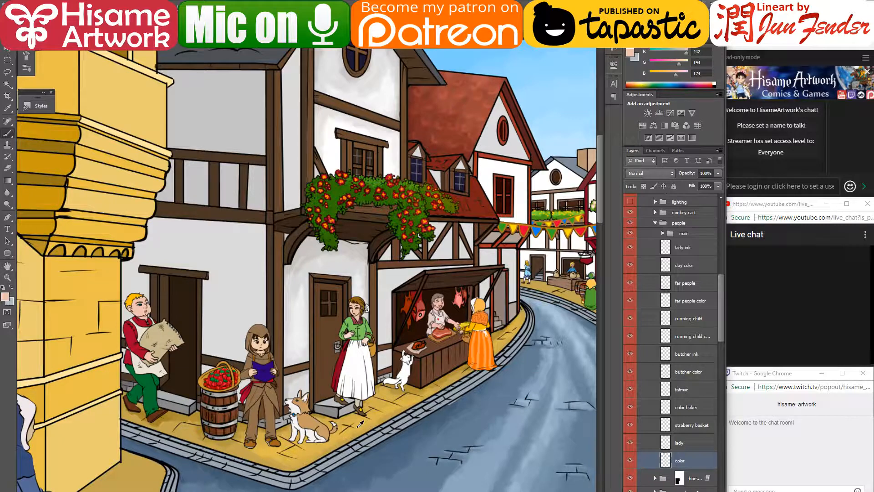
{"action": "scroll", "coordinate": [360, 424], "scroll_direction": "up", "scroll_amount": 1}
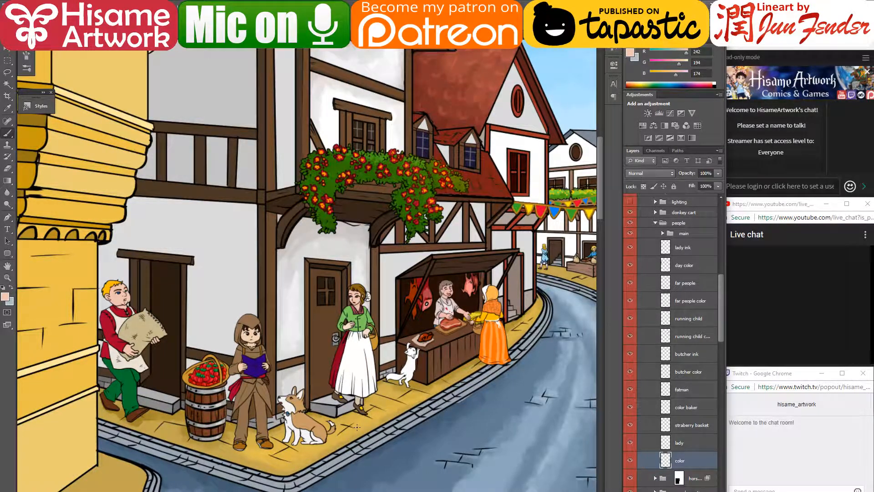
{"action": "scroll", "coordinate": [358, 426], "scroll_direction": "down", "scroll_amount": 3}
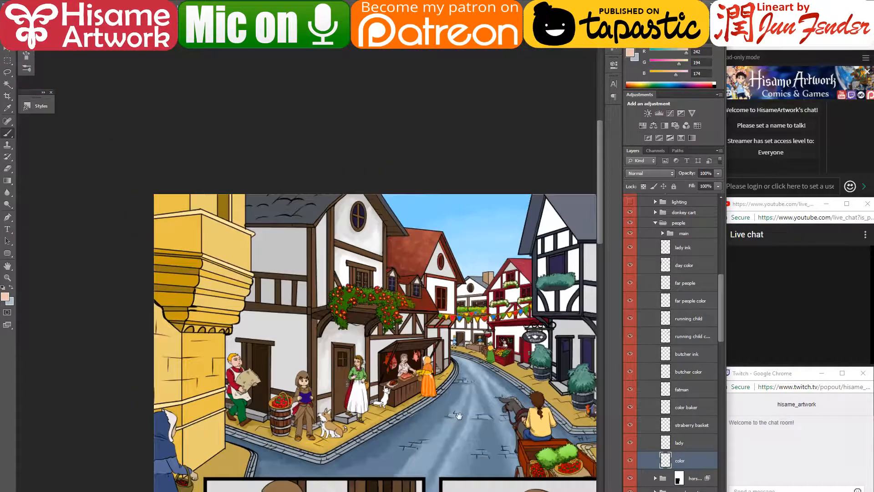
{"action": "mouse_move", "coordinate": [455, 413]}
{"action": "left_mouse_down"}
{"action": "mouse_move", "coordinate": [426, 381]}
{"action": "mouse_move", "coordinate": [367, 382]}
{"action": "left_mouse_up"}
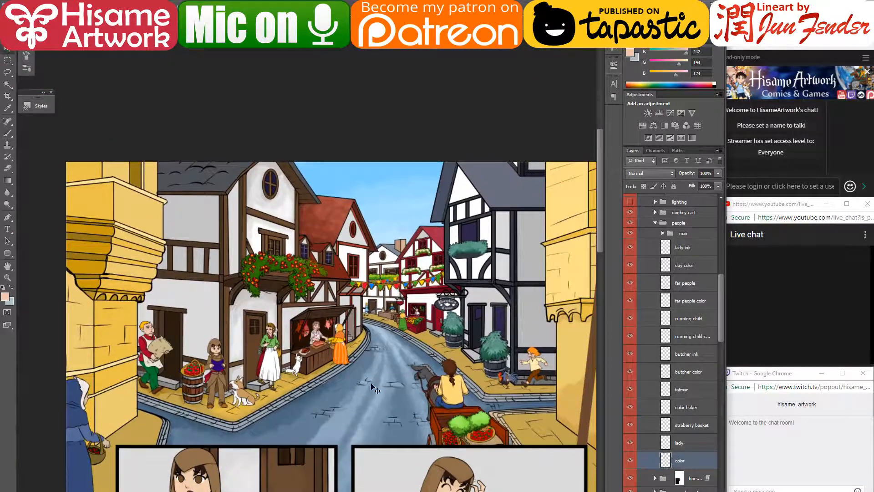
{"action": "left_click", "coordinate": [233, 230], "text": "ctrl"}
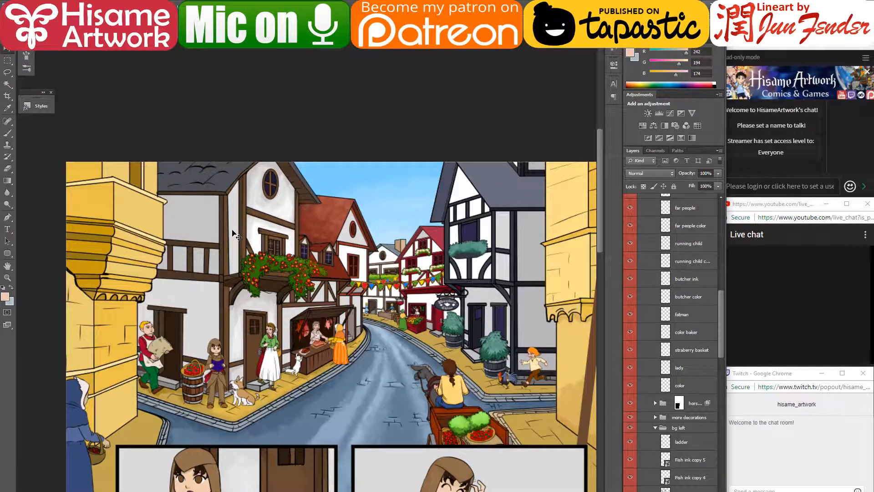
{"action": "left_click_drag", "start_coordinate": [290, 345], "coordinate": [325, 142]}
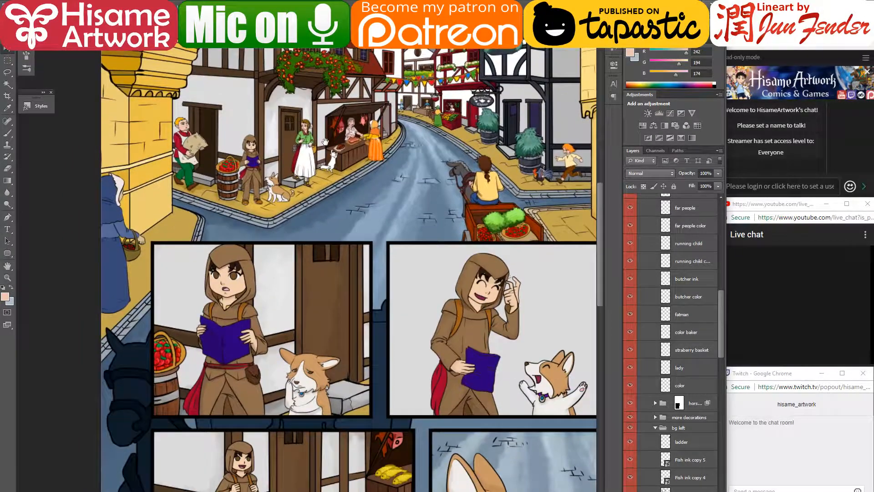
{"action": "left_click_drag", "start_coordinate": [391, 372], "coordinate": [346, 156]}
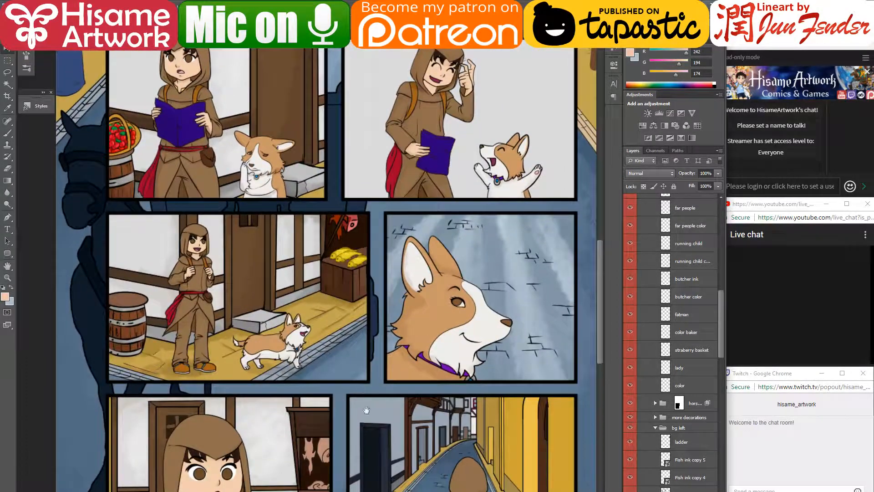
{"action": "left_click_drag", "start_coordinate": [367, 439], "coordinate": [373, 341]}
{"action": "left_click_drag", "start_coordinate": [358, 219], "coordinate": [372, 402]}
{"action": "left_click_drag", "start_coordinate": [347, 237], "coordinate": [339, 383]}
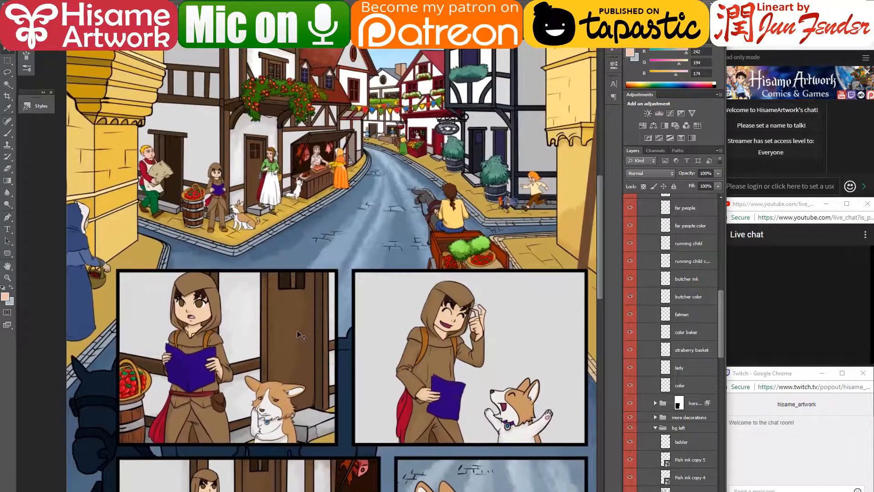
- Group panel 2's strawberry basket, BG ink and color bg layers and name the group "bg"
{"action": "left_click", "coordinate": [297, 332]}
{"action": "scroll", "coordinate": [693, 330], "scroll_direction": "up", "scroll_amount": 6}
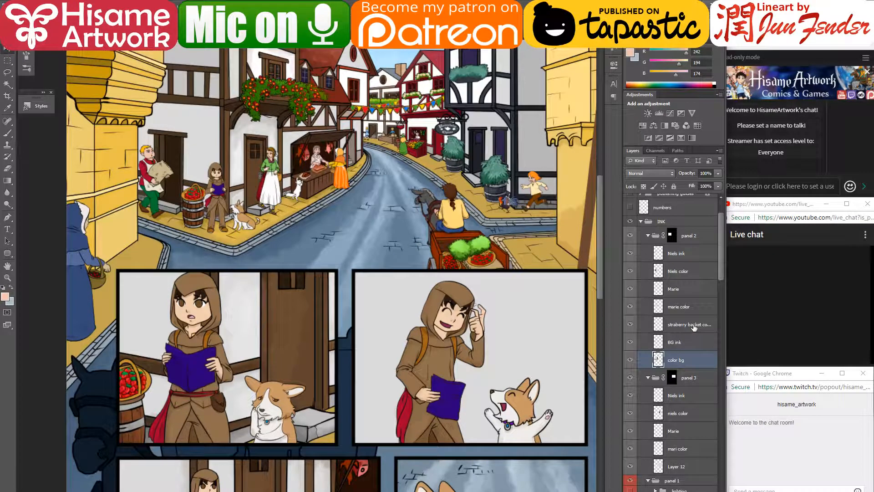
{"action": "left_click", "coordinate": [692, 326], "text": "shift"}
{"action": "key", "text": "ctrl+g"}
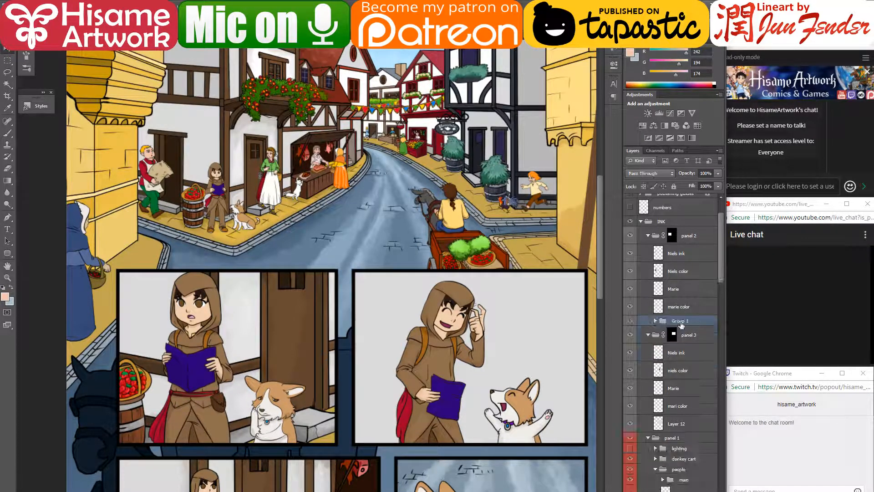
{"action": "double_click", "coordinate": [681, 320]}
{"action": "type", "text": "B"}
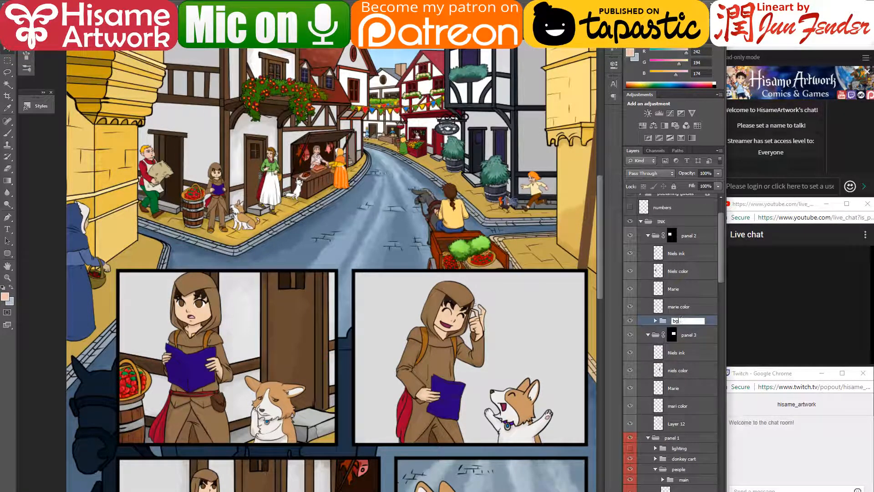
{"action": "key", "text": "Return"}
- Duplicate the bg group into panel 3 below the mari color layer and delete Layer 12 there
{"action": "left_click_drag", "start_coordinate": [687, 324], "coordinate": [692, 418]}
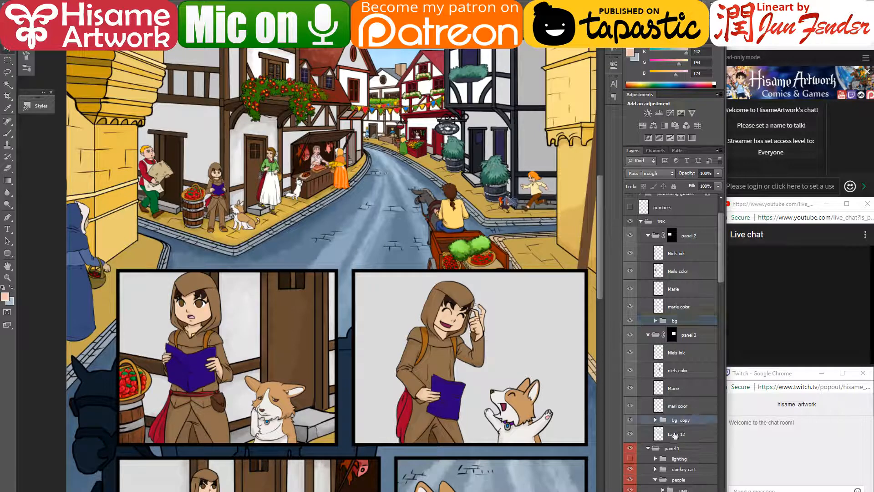
{"action": "left_click", "coordinate": [675, 435]}
{"action": "key", "text": "Delete"}
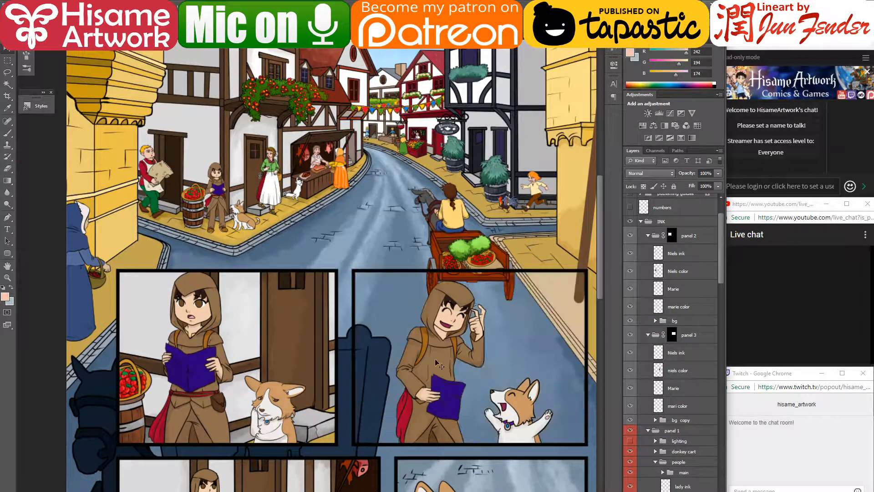
- Move the copied bg group across into panel 3's frame, behind the laughing boy and the dog
{"action": "left_click", "coordinate": [690, 421]}
{"action": "key", "text": "ctrl+t"}
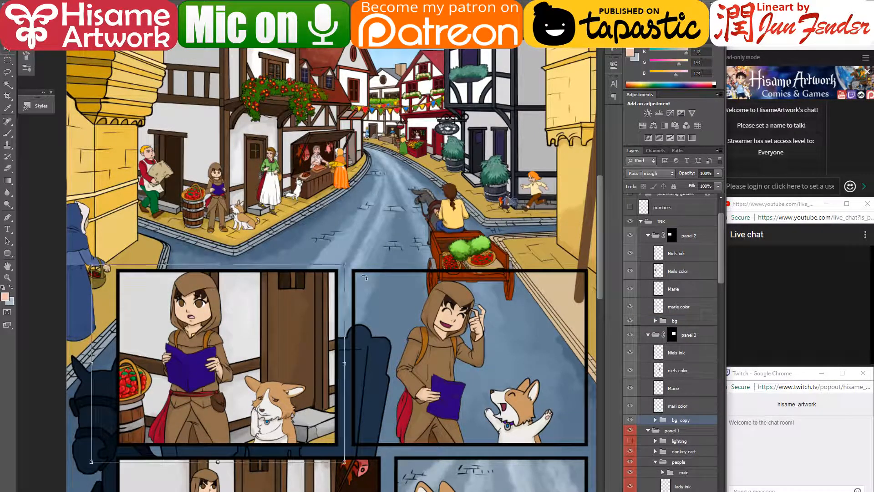
{"action": "left_click_drag", "start_coordinate": [314, 333], "coordinate": [504, 292]}
{"action": "key", "text": "Return"}
- Nudge the copied background down and enlarge it until it fills panel 3's frame up to its edges
{"action": "key", "text": "ctrl+t"}
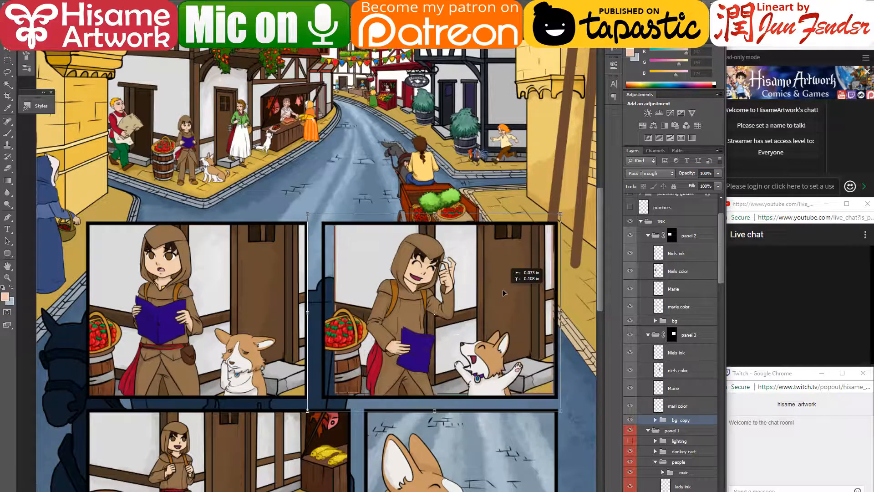
{"action": "key", "text": "Down"}
{"action": "key", "text": "Down"}
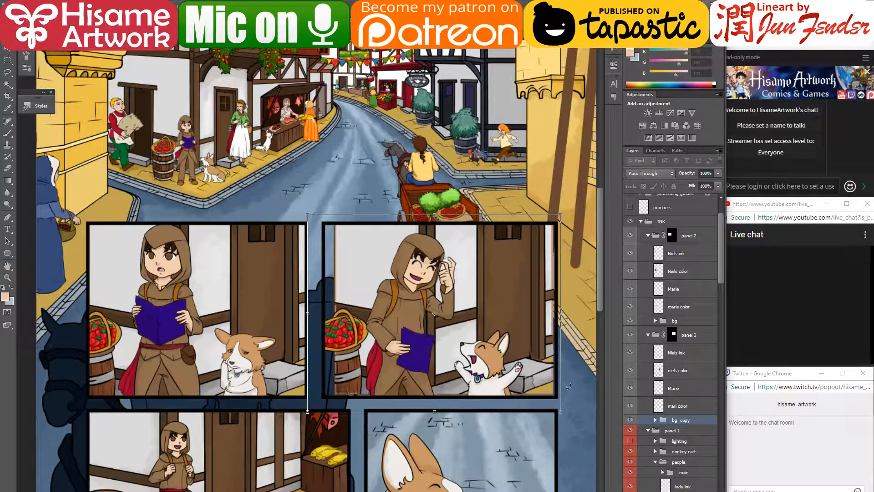
{"action": "left_click_drag", "start_coordinate": [560, 411], "coordinate": [566, 416]}
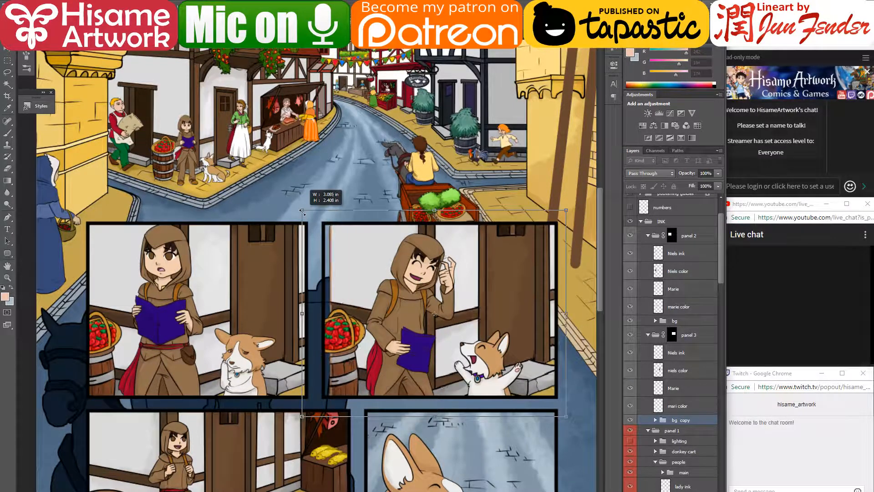
{"action": "left_click_drag", "start_coordinate": [301, 212], "coordinate": [300, 209]}
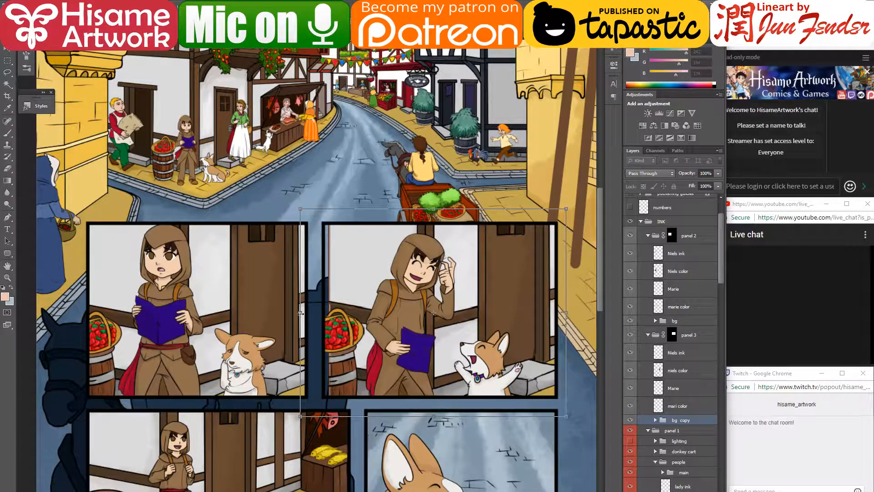
{"action": "left_click_drag", "start_coordinate": [297, 313], "coordinate": [295, 312]}
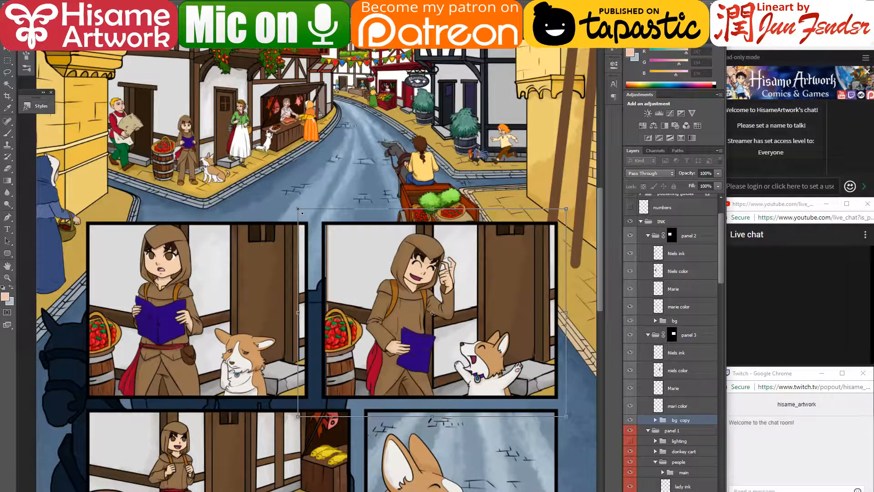
{"action": "left_click_drag", "start_coordinate": [300, 210], "coordinate": [294, 203]}
{"action": "key", "text": "Return"}
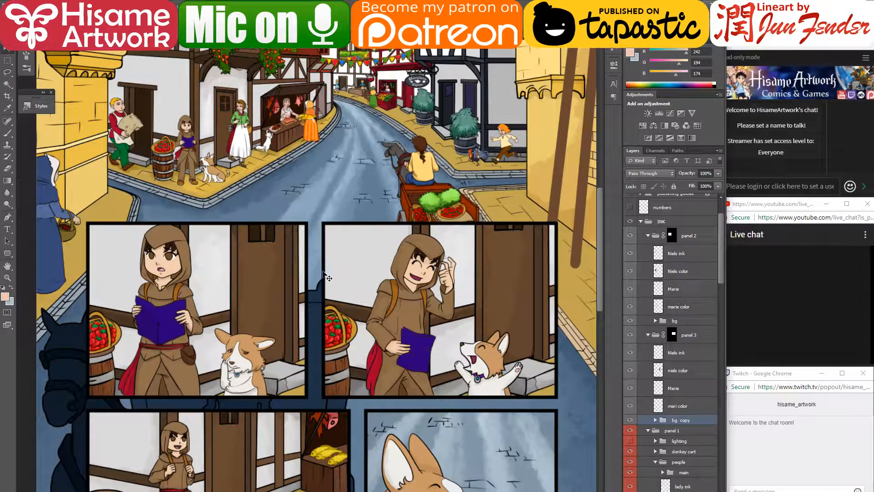
{"action": "scroll", "coordinate": [296, 289], "scroll_direction": "up", "scroll_amount": 1}
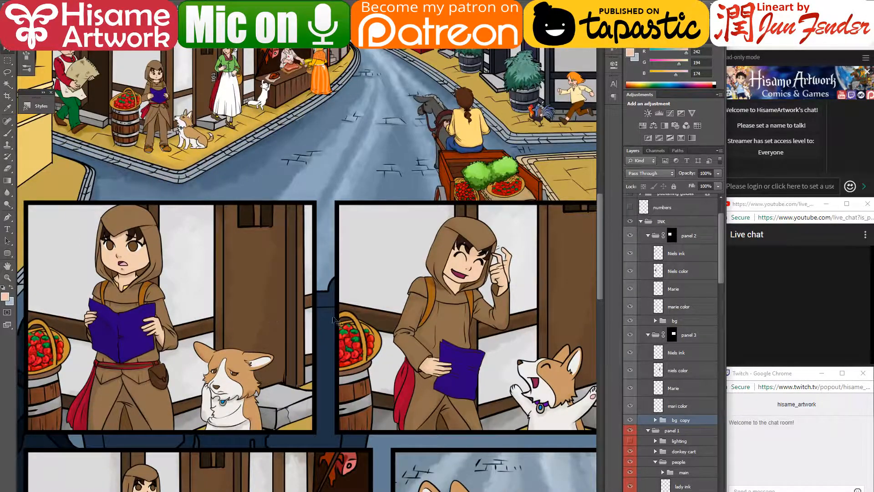
{"action": "left_click_drag", "start_coordinate": [425, 325], "coordinate": [474, 358]}
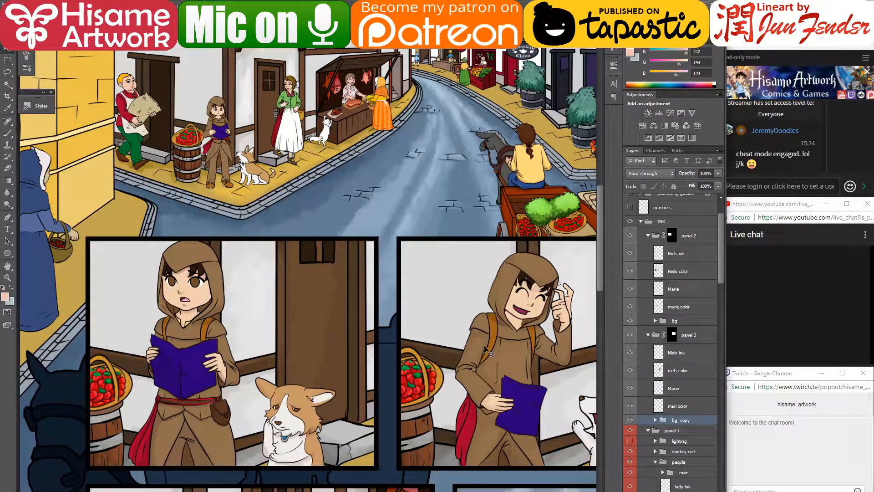
{"action": "left_click", "coordinate": [853, 153]}
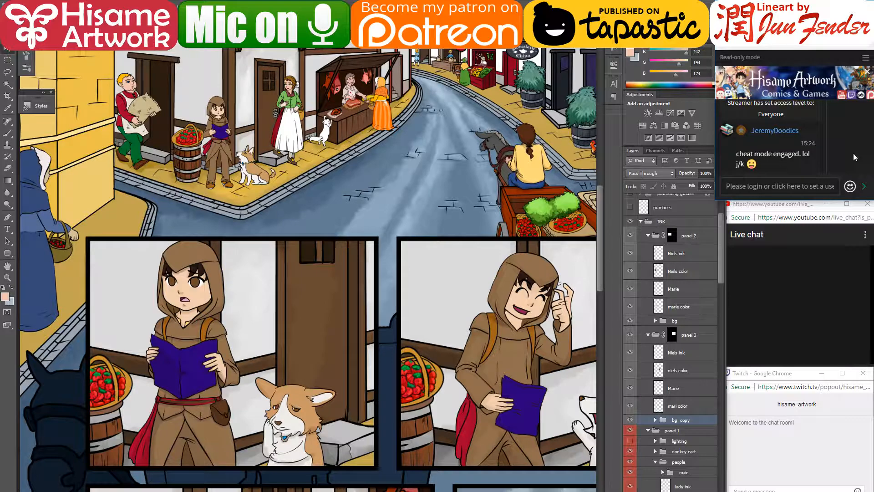
- Add a layer named "hand ink" above the strawberry basket layer in panel 3's bg copy group
{"action": "left_click", "coordinate": [710, 149]}
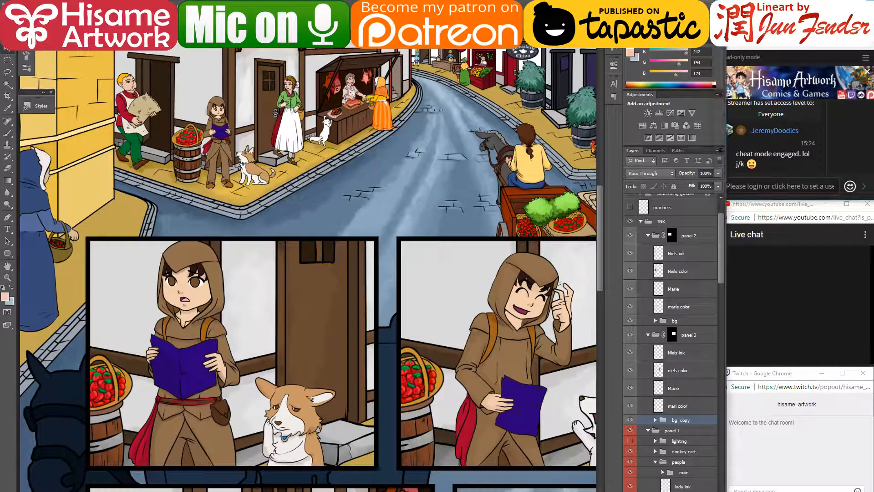
{"action": "left_click_drag", "start_coordinate": [500, 301], "coordinate": [399, 314]}
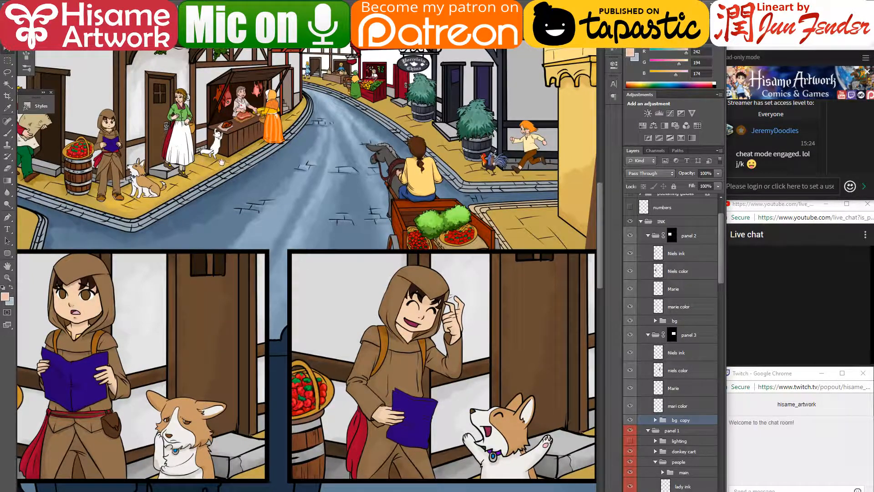
{"action": "left_click_drag", "start_coordinate": [222, 163], "coordinate": [293, 161]}
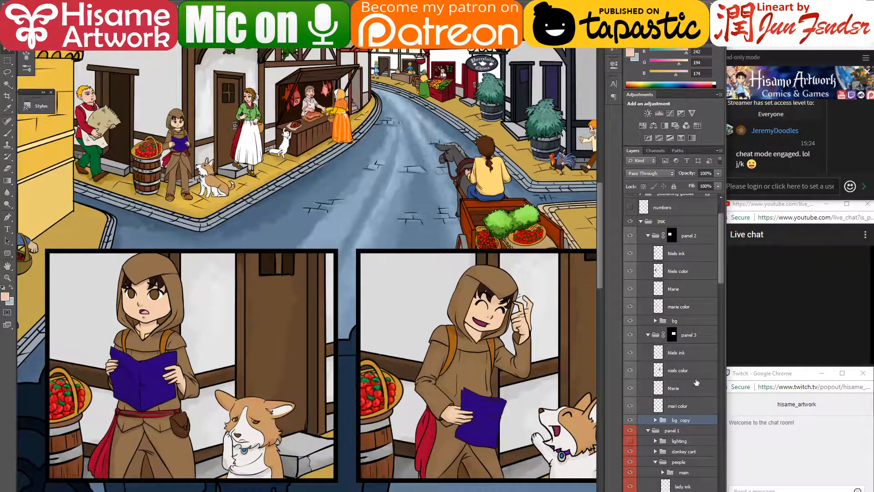
{"action": "left_click", "coordinate": [656, 420]}
{"action": "left_click", "coordinate": [675, 436]}
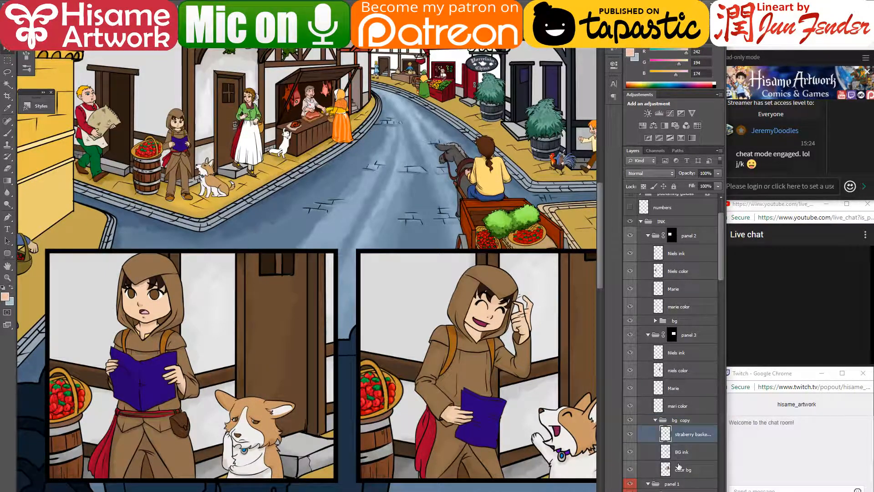
{"action": "left_click", "coordinate": [704, 491]}
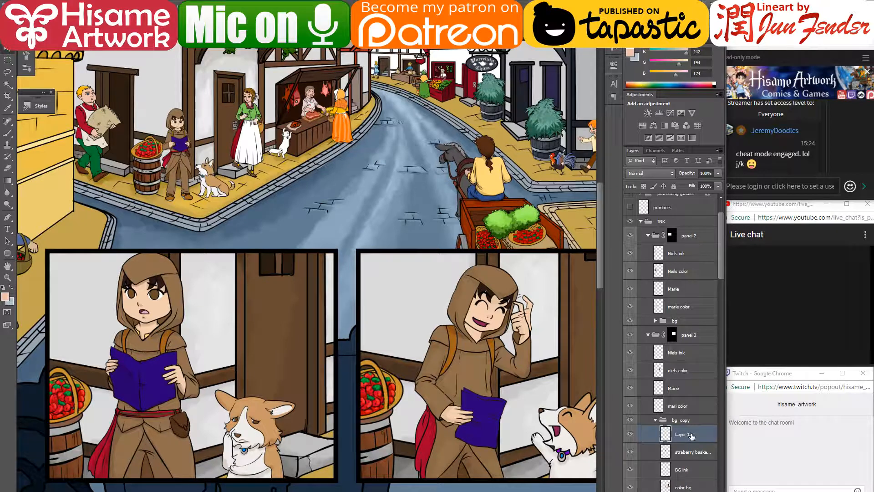
{"action": "double_click", "coordinate": [692, 436]}
{"action": "type", "text": "hand ink"}
{"action": "key", "text": "Return"}
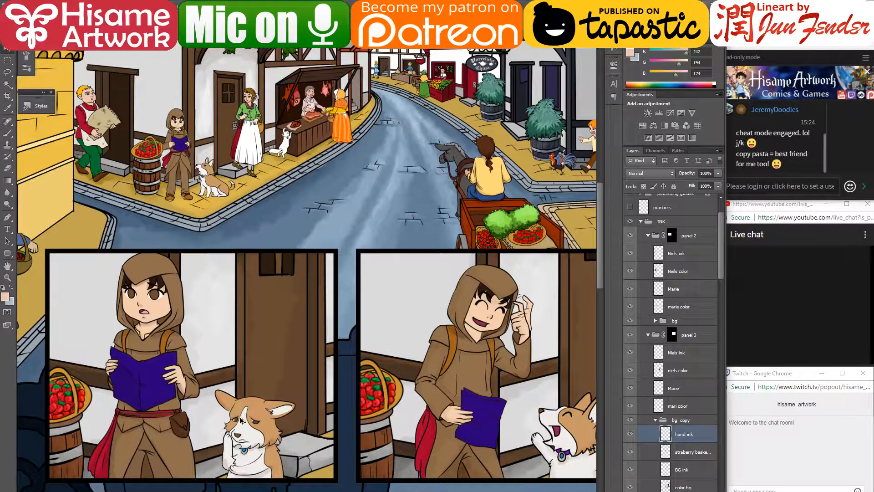
- Ready the Brush tool with black (#000000) for inking beside the strawberry basket in panel 3
{"action": "left_click", "coordinate": [12, 134]}
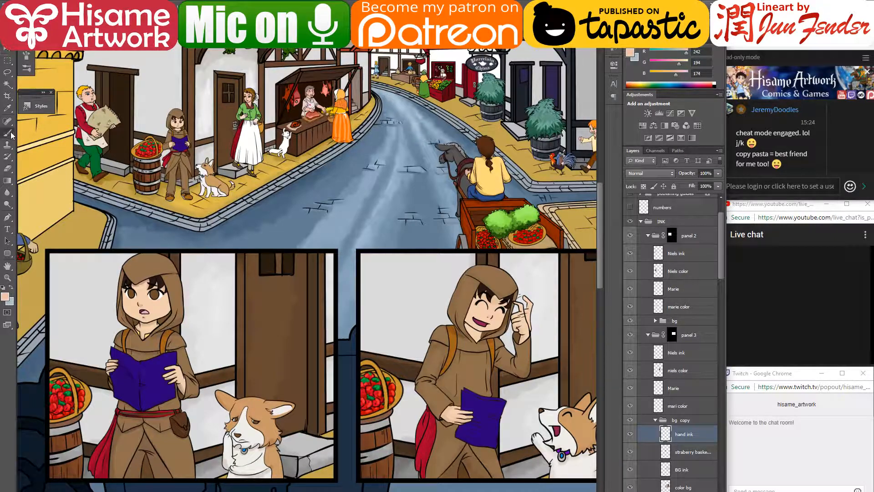
{"action": "left_click", "coordinate": [5, 296]}
{"action": "left_click", "coordinate": [316, 263]}
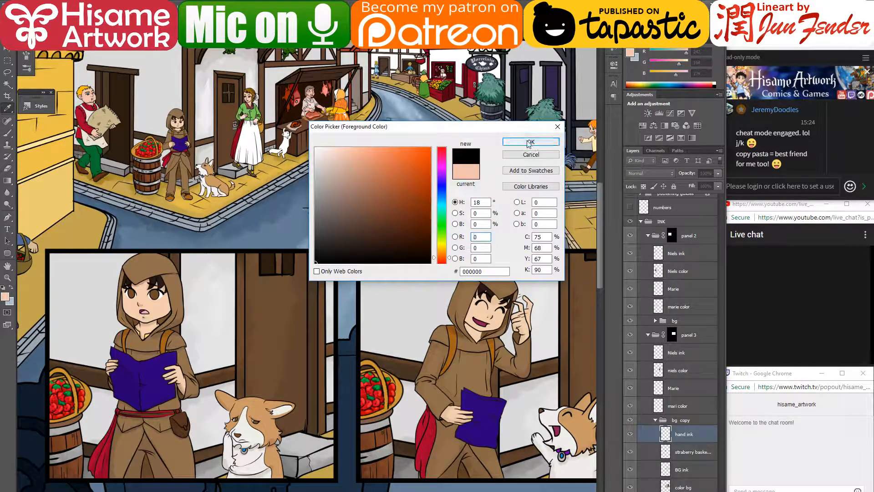
{"action": "left_click", "coordinate": [529, 142]}
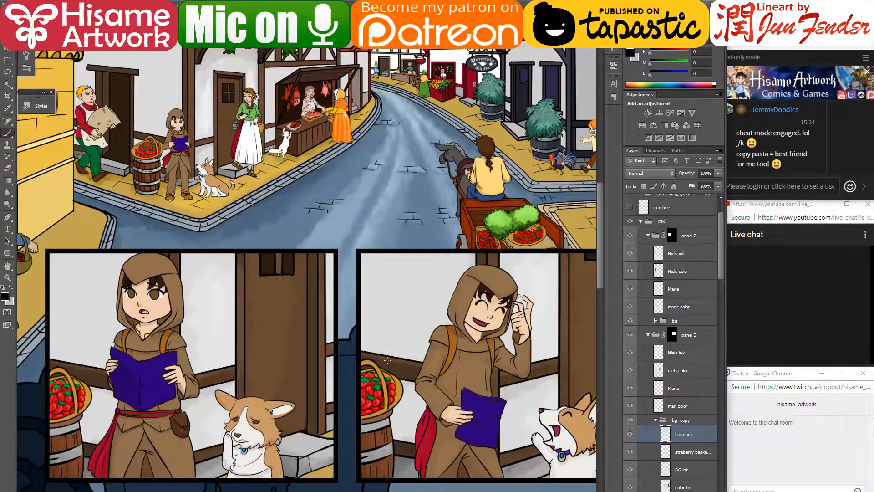
{"action": "scroll", "coordinate": [396, 392], "scroll_direction": "up", "scroll_amount": 2}
{"action": "scroll", "coordinate": [382, 317], "scroll_direction": "up", "scroll_amount": 3}
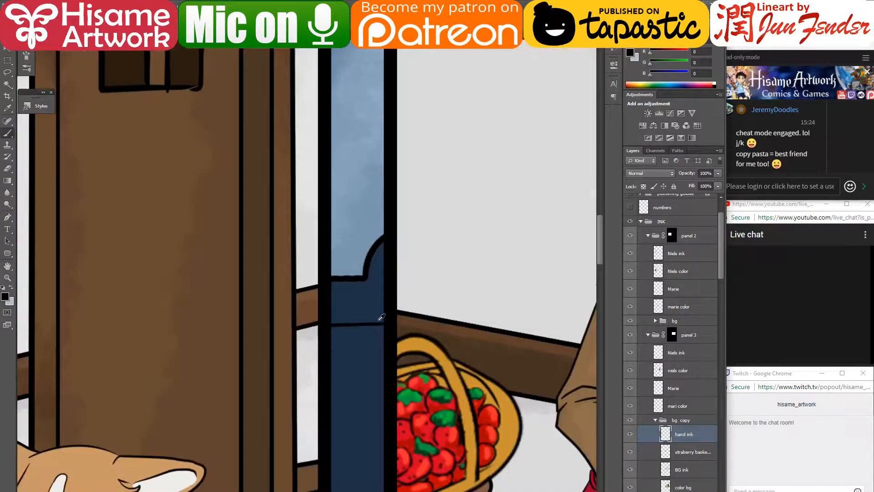
{"action": "left_click_drag", "start_coordinate": [507, 269], "coordinate": [381, 350]}
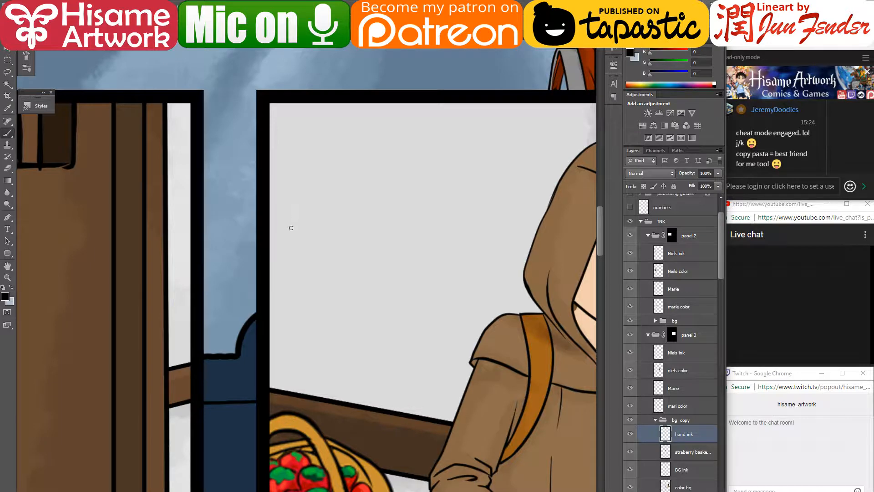
{"action": "left_click_drag", "start_coordinate": [328, 277], "coordinate": [360, 199]}
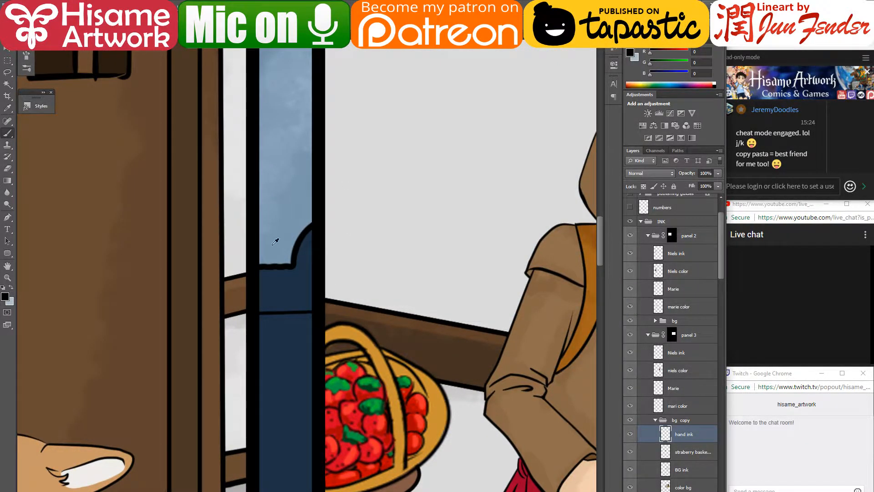
{"action": "scroll", "coordinate": [314, 254], "scroll_direction": "down", "scroll_amount": 10}
{"action": "left_click_drag", "start_coordinate": [273, 362], "coordinate": [328, 340]}
{"action": "scroll", "coordinate": [382, 285], "scroll_direction": "up", "scroll_amount": 5}
{"action": "scroll", "coordinate": [382, 285], "scroll_direction": "up", "scroll_amount": 3}
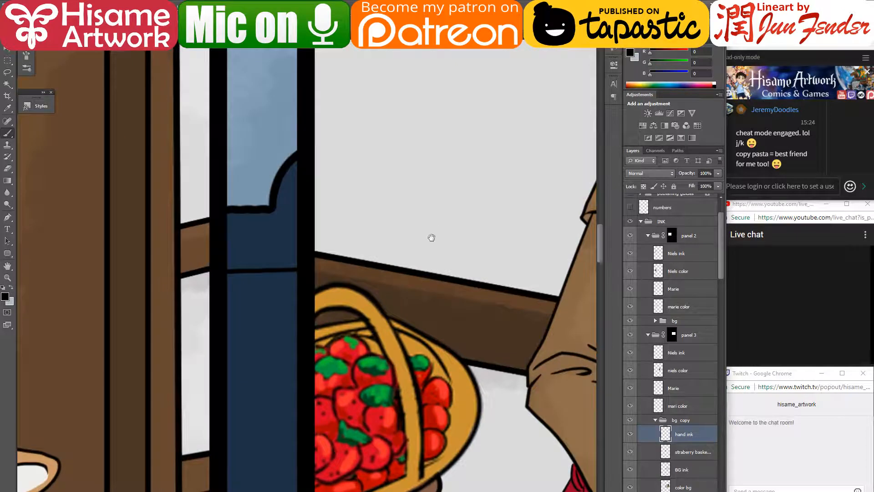
{"action": "left_click_drag", "start_coordinate": [440, 227], "coordinate": [385, 263]}
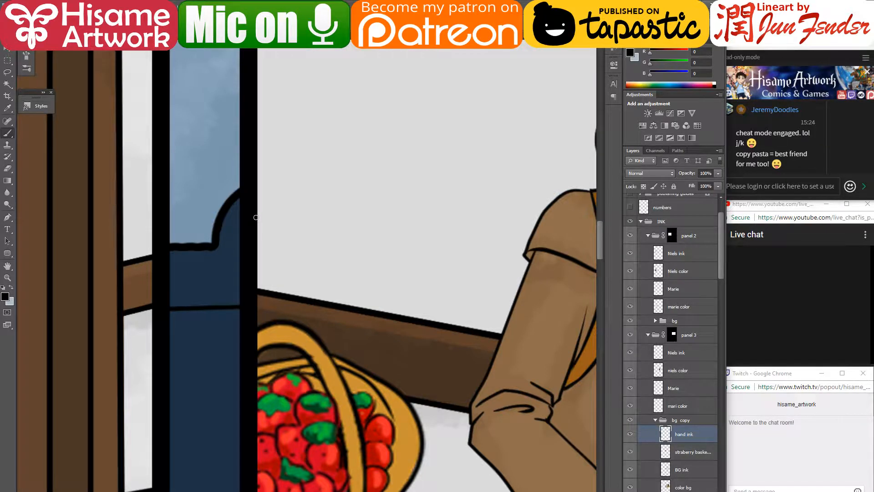
- Undo the trial ink stroke and set the 7 px brush tip's spacing to 1%
{"action": "left_click_drag", "start_coordinate": [254, 196], "coordinate": [337, 214]}
{"action": "key", "text": "ctrl+z"}
{"action": "left_click", "coordinate": [30, 22]}
{"action": "key", "text": "Return"}
{"action": "key", "text": "F5"}
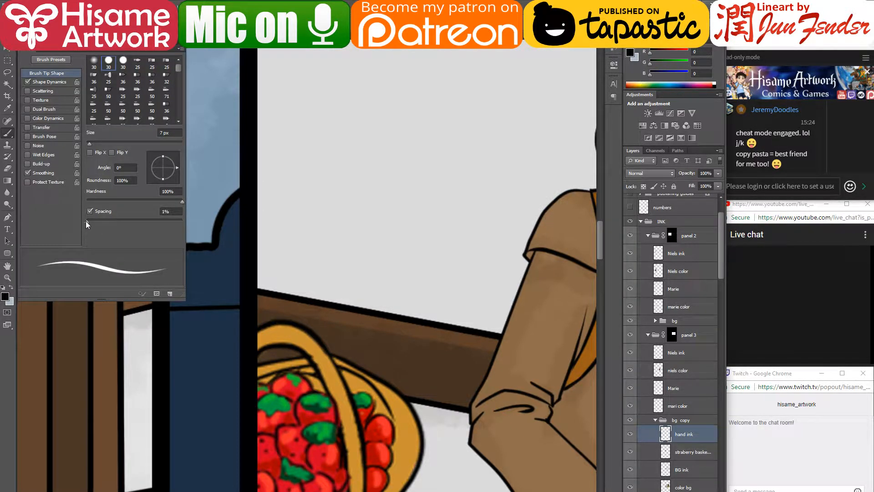
{"action": "left_click", "coordinate": [177, 46]}
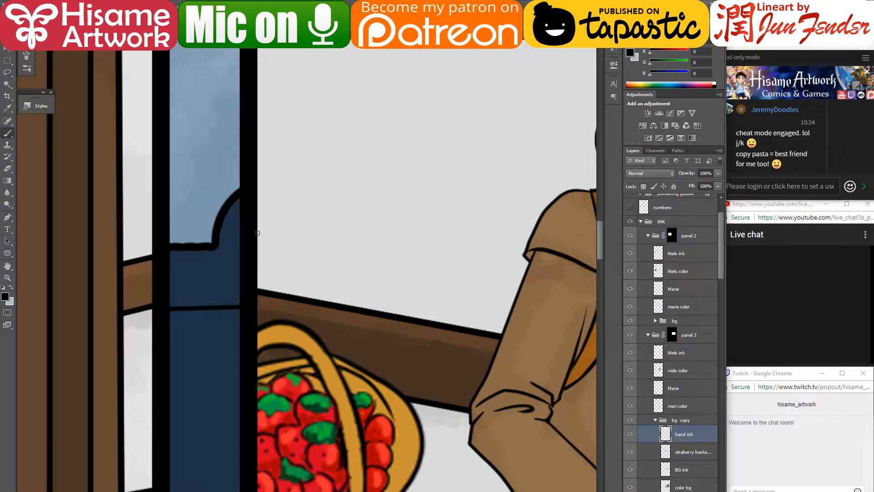
- Ink the upper and lower edges of a sleeve above panel 3's strawberry basket and move them up slightly
{"action": "left_click_drag", "start_coordinate": [258, 230], "coordinate": [326, 253]}
{"action": "left_click_drag", "start_coordinate": [250, 312], "coordinate": [362, 321]}
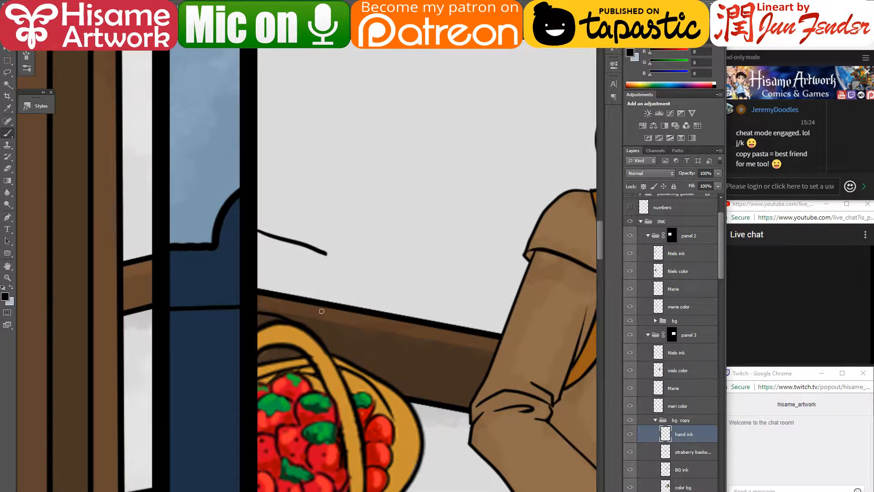
{"action": "key", "text": "ctrl+t"}
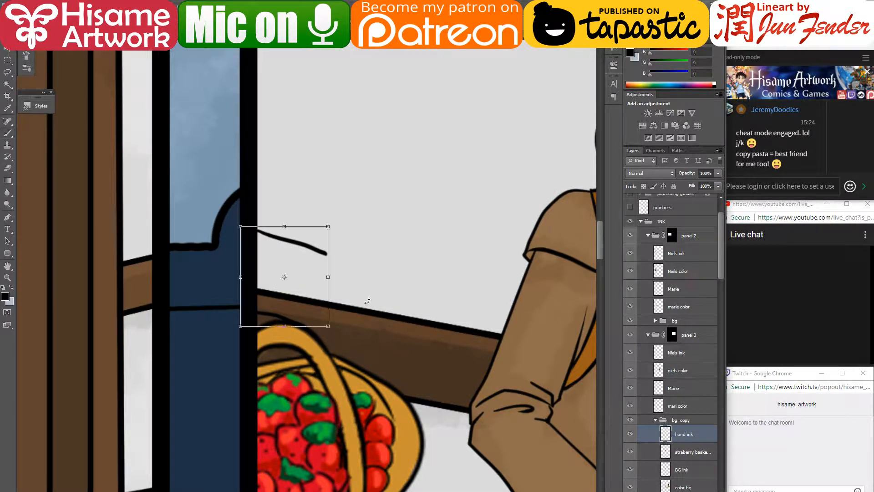
{"action": "left_click_drag", "start_coordinate": [318, 251], "coordinate": [318, 235]}
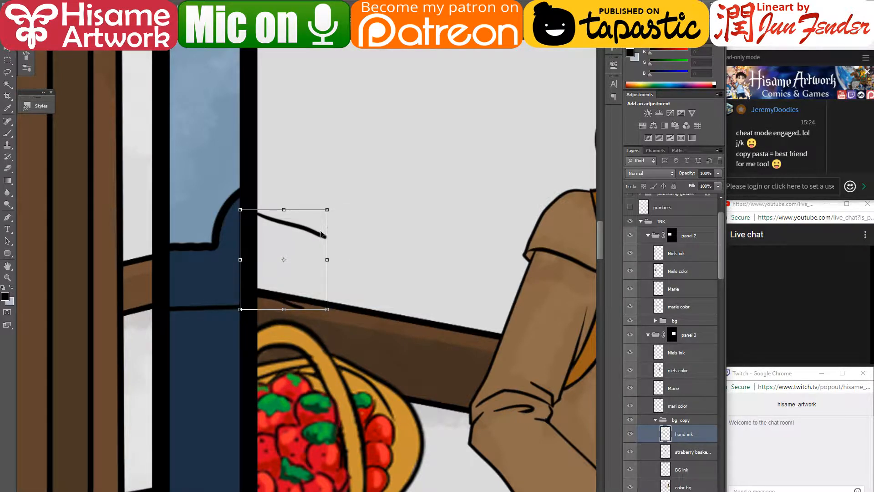
{"action": "key", "text": "Return"}
{"action": "key", "text": "b"}
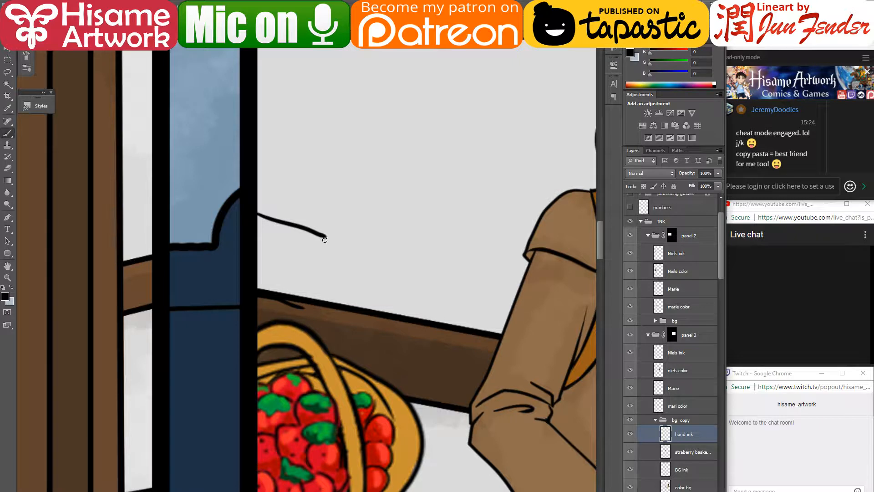
- Ink the sleeve's cuff and the hand's back and outer curve, and shift the inked arm upward
{"action": "left_click_drag", "start_coordinate": [325, 240], "coordinate": [307, 309]}
{"action": "key", "text": "ctrl+z"}
{"action": "left_click_drag", "start_coordinate": [327, 244], "coordinate": [366, 276]}
{"action": "key", "text": "ctrl+z"}
{"action": "left_click_drag", "start_coordinate": [327, 242], "coordinate": [387, 266]}
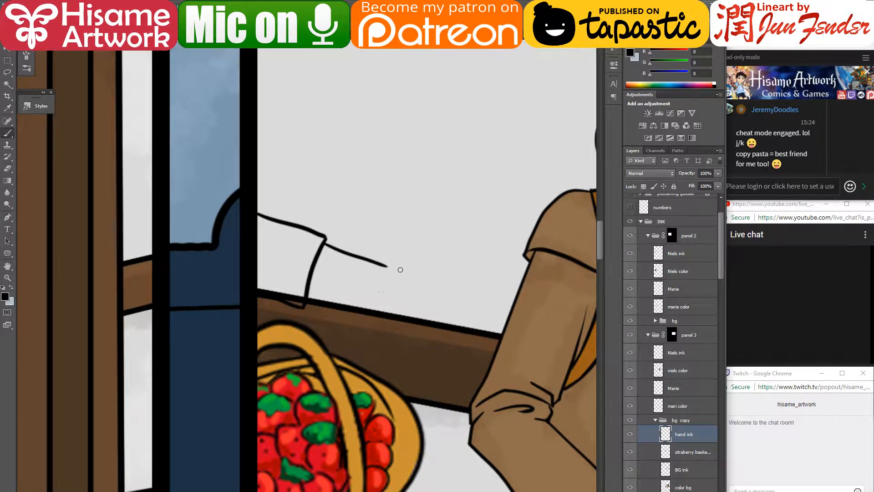
{"action": "left_click_drag", "start_coordinate": [387, 267], "coordinate": [418, 311]}
{"action": "key", "text": "ctrl+z"}
{"action": "left_click_drag", "start_coordinate": [387, 266], "coordinate": [415, 315]}
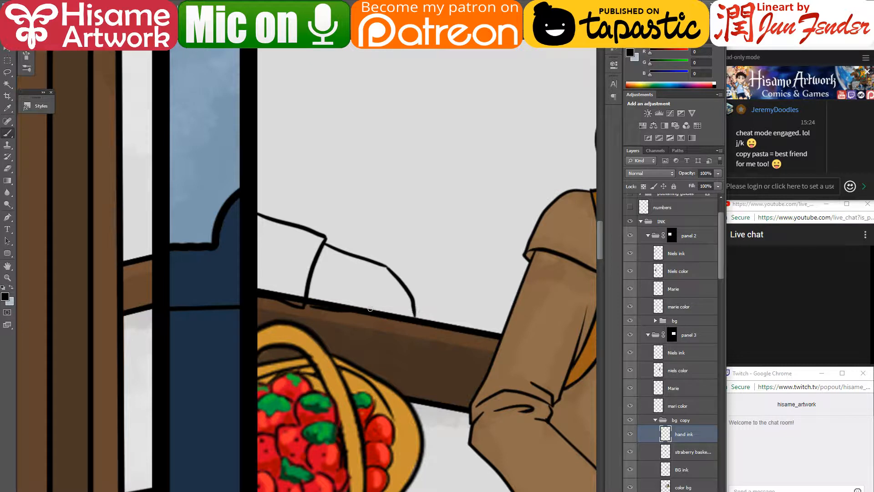
{"action": "mouse_move", "coordinate": [322, 230]}
{"action": "left_mouse_down"}
{"action": "mouse_move", "coordinate": [332, 171]}
{"action": "mouse_move", "coordinate": [320, 242]}
{"action": "left_mouse_up"}
{"action": "key", "text": "b"}
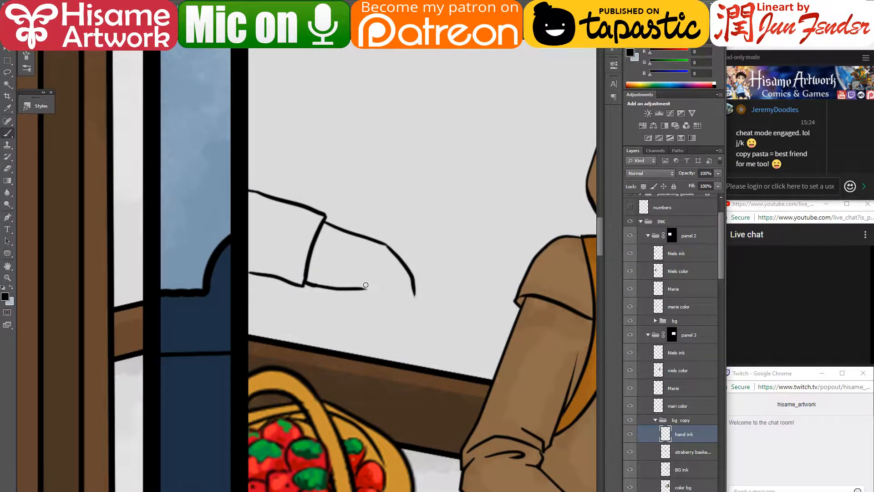
- Ink the underside of the hand and three curled fingers hanging down from it
{"action": "left_click_drag", "start_coordinate": [379, 281], "coordinate": [394, 300]}
{"action": "key", "text": "ctrl+z"}
{"action": "key", "text": "ctrl+z"}
{"action": "scroll", "coordinate": [427, 305], "scroll_direction": "up", "scroll_amount": 3}
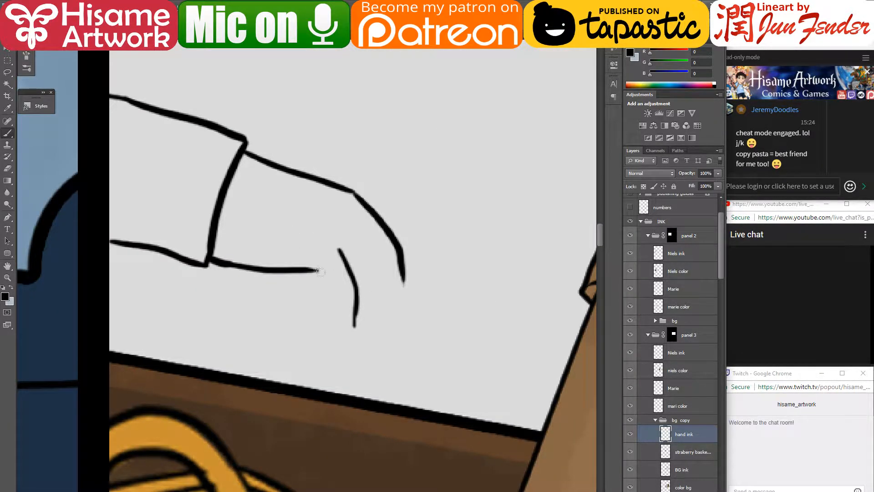
{"action": "mouse_move", "coordinate": [317, 269]}
{"action": "left_mouse_down"}
{"action": "mouse_move", "coordinate": [337, 288]}
{"action": "mouse_move", "coordinate": [324, 278]}
{"action": "mouse_move", "coordinate": [334, 319]}
{"action": "mouse_move", "coordinate": [351, 326]}
{"action": "mouse_move", "coordinate": [356, 286]}
{"action": "left_mouse_up"}
{"action": "key", "text": "ctrl+z"}
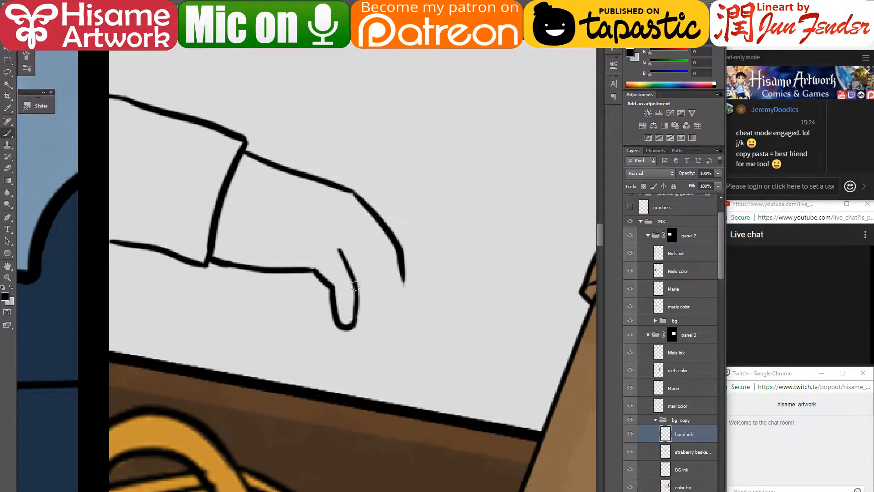
{"action": "mouse_move", "coordinate": [361, 239]}
{"action": "left_mouse_down"}
{"action": "mouse_move", "coordinate": [380, 274]}
{"action": "mouse_move", "coordinate": [375, 318]}
{"action": "mouse_move", "coordinate": [368, 328]}
{"action": "mouse_move", "coordinate": [348, 320]}
{"action": "left_mouse_up"}
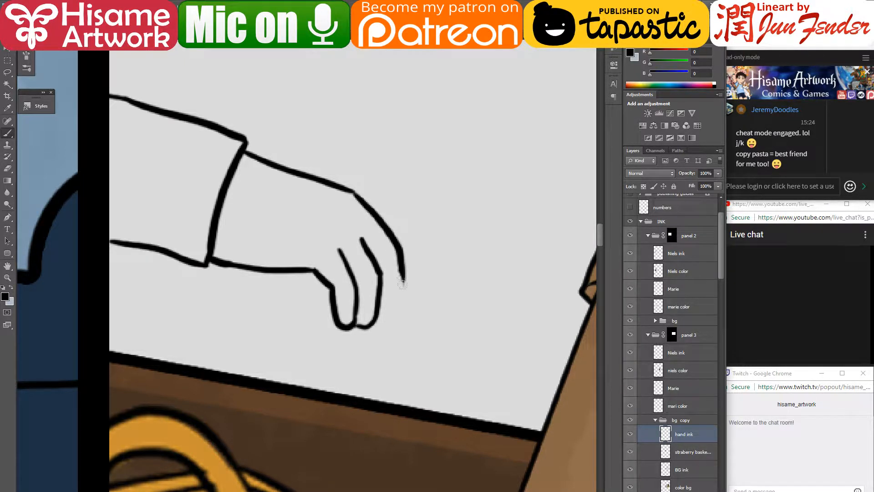
{"action": "mouse_move", "coordinate": [402, 283]}
{"action": "left_mouse_down"}
{"action": "mouse_move", "coordinate": [406, 312]}
{"action": "mouse_move", "coordinate": [390, 315]}
{"action": "mouse_move", "coordinate": [381, 302]}
{"action": "left_mouse_up"}
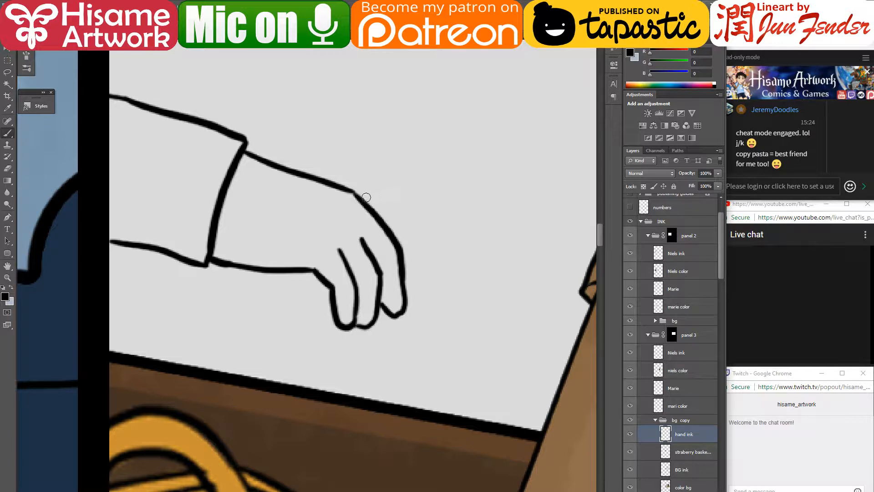
- Erase the hand's outer curve from knuckle to finger and ink a longer outermost finger in its place
{"action": "left_click", "coordinate": [9, 169]}
{"action": "mouse_move", "coordinate": [350, 196]}
{"action": "left_mouse_down"}
{"action": "mouse_move", "coordinate": [368, 214]}
{"action": "mouse_move", "coordinate": [365, 205]}
{"action": "mouse_move", "coordinate": [377, 204]}
{"action": "mouse_move", "coordinate": [358, 196]}
{"action": "mouse_move", "coordinate": [367, 190]}
{"action": "mouse_move", "coordinate": [390, 240]}
{"action": "left_mouse_up"}
{"action": "left_click", "coordinate": [9, 132]}
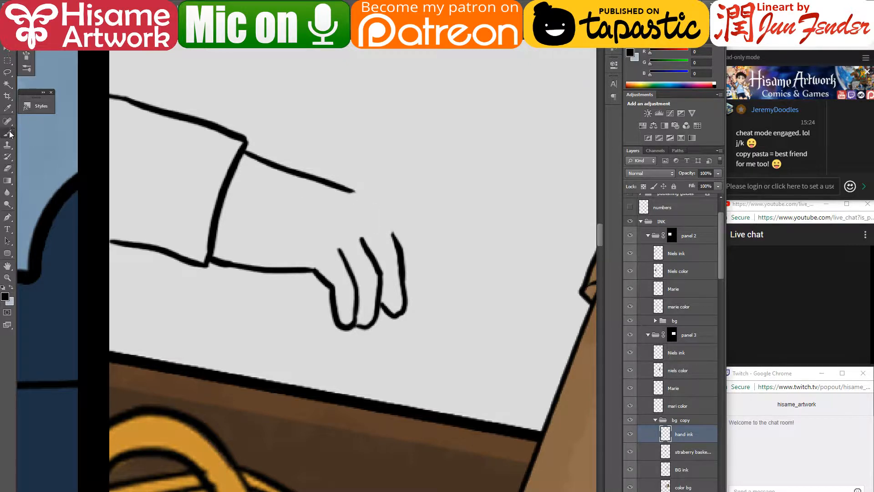
{"action": "mouse_move", "coordinate": [350, 191]}
{"action": "left_mouse_down"}
{"action": "mouse_move", "coordinate": [405, 223]}
{"action": "mouse_move", "coordinate": [440, 283]}
{"action": "mouse_move", "coordinate": [424, 260]}
{"action": "mouse_move", "coordinate": [436, 296]}
{"action": "mouse_move", "coordinate": [424, 302]}
{"action": "mouse_move", "coordinate": [408, 294]}
{"action": "left_mouse_up"}
{"action": "key", "text": "ctrl+z"}
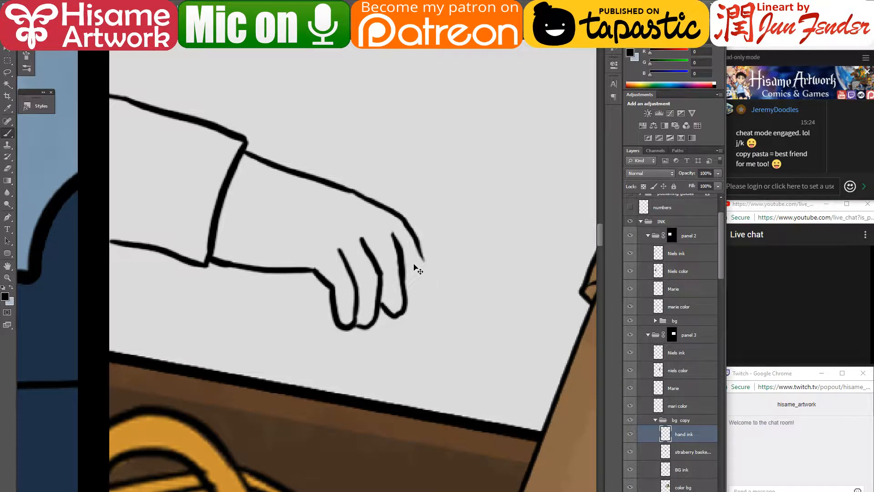
{"action": "key", "text": "ctrl+z"}
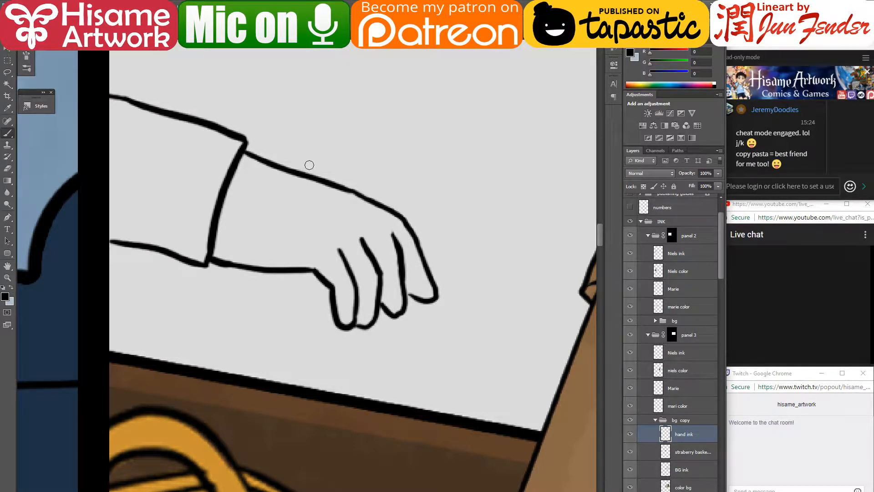
- Ink a raised contour along the top of the hand and erase most of the old line beneath it
{"action": "mouse_move", "coordinate": [289, 171]}
{"action": "left_mouse_down"}
{"action": "mouse_move", "coordinate": [358, 179]}
{"action": "mouse_move", "coordinate": [400, 221]}
{"action": "left_mouse_up"}
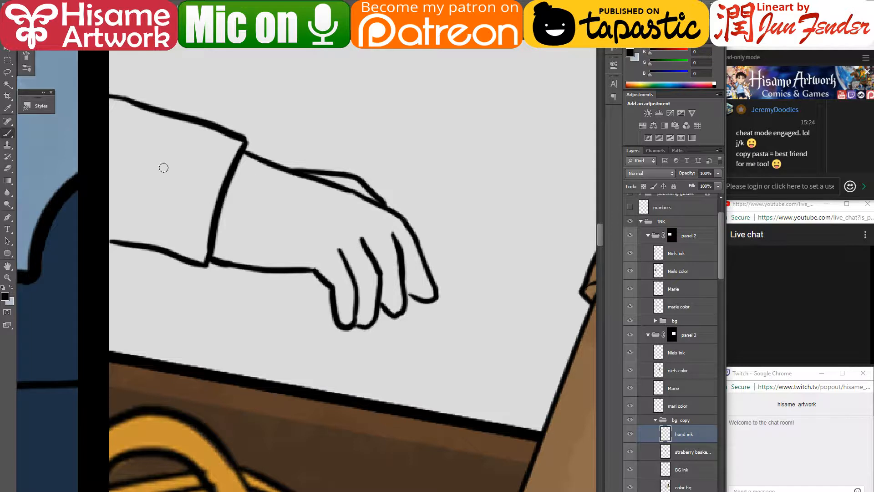
{"action": "key", "text": "e"}
{"action": "mouse_move", "coordinate": [295, 177]}
{"action": "left_mouse_down"}
{"action": "mouse_move", "coordinate": [339, 183]}
{"action": "mouse_move", "coordinate": [317, 186]}
{"action": "mouse_move", "coordinate": [343, 191]}
{"action": "left_mouse_up"}
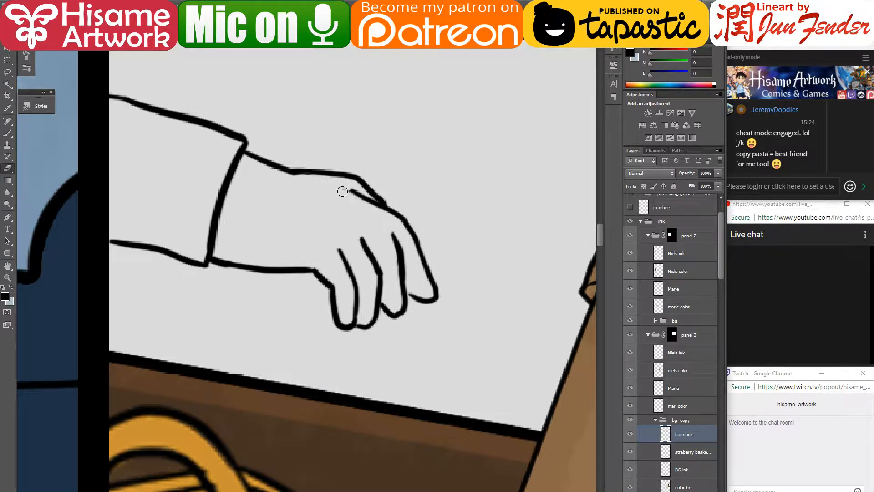
- Ink a line extending the finger beside the outermost one up onto the back of the hand
{"action": "left_click", "coordinate": [7, 133]}
{"action": "left_click_drag", "start_coordinate": [396, 241], "coordinate": [354, 213]}
{"action": "key", "text": "ctrl+z"}
{"action": "key", "text": "ctrl+z"}
{"action": "mouse_move", "coordinate": [394, 239]}
{"action": "left_mouse_down"}
{"action": "mouse_move", "coordinate": [335, 194]}
{"action": "mouse_move", "coordinate": [395, 243]}
{"action": "left_mouse_up"}
{"action": "key", "text": "ctrl+z"}
{"action": "key", "text": "ctrl+z"}
{"action": "left_click_drag", "start_coordinate": [357, 209], "coordinate": [392, 239]}
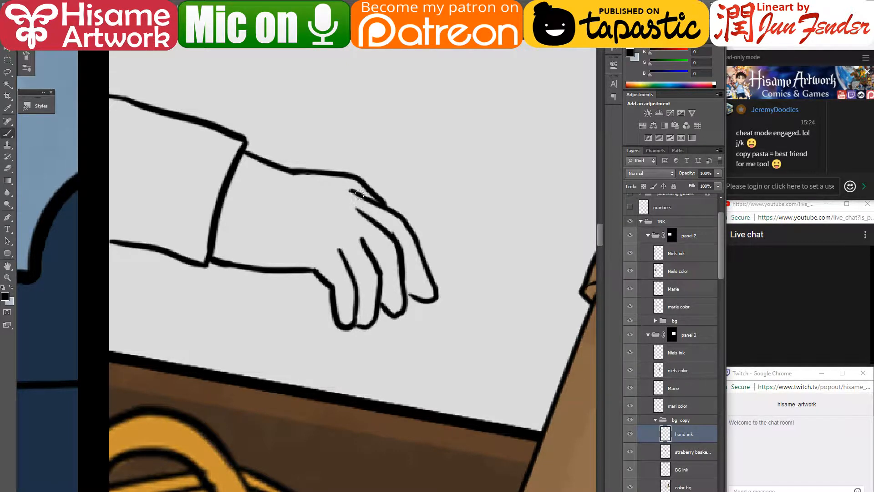
{"action": "mouse_move", "coordinate": [349, 223]}
{"action": "left_mouse_down"}
{"action": "mouse_move", "coordinate": [314, 230]}
{"action": "mouse_move", "coordinate": [349, 221]}
{"action": "mouse_move", "coordinate": [331, 230]}
{"action": "left_mouse_up"}
{"action": "key", "text": "ctrl+alt+z"}
{"action": "key", "text": "ctrl+alt+z"}
{"action": "key", "text": "ctrl+alt+z"}
{"action": "key", "text": "ctrl+alt+z"}
- Erase parts of the finger lines on the back of the hand to thin and clean them
{"action": "left_click", "coordinate": [14, 169]}
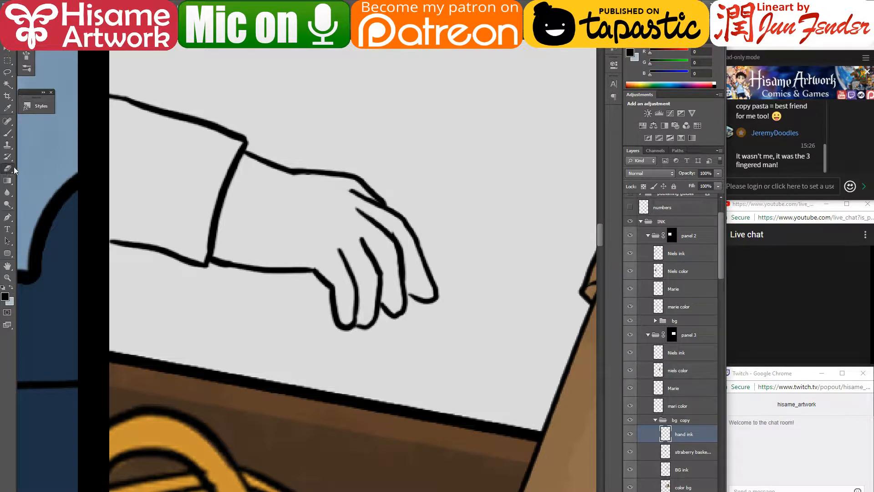
{"action": "left_click_drag", "start_coordinate": [382, 266], "coordinate": [386, 286]}
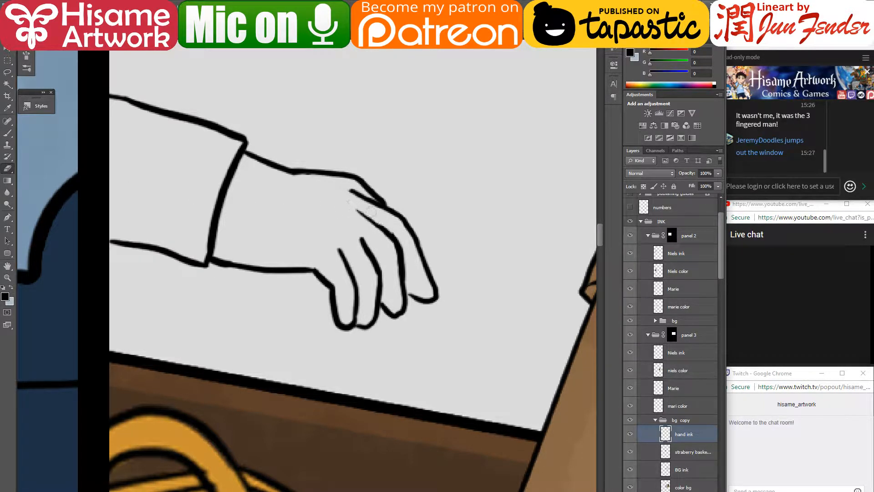
{"action": "mouse_move", "coordinate": [371, 213]}
{"action": "left_mouse_down"}
{"action": "mouse_move", "coordinate": [383, 227]}
{"action": "mouse_move", "coordinate": [365, 215]}
{"action": "mouse_move", "coordinate": [362, 233]}
{"action": "left_mouse_up"}
- Ink the upper ends of the inner finger lines further onto the back of the hand, undoing the stray last stroke
{"action": "key", "text": "b"}
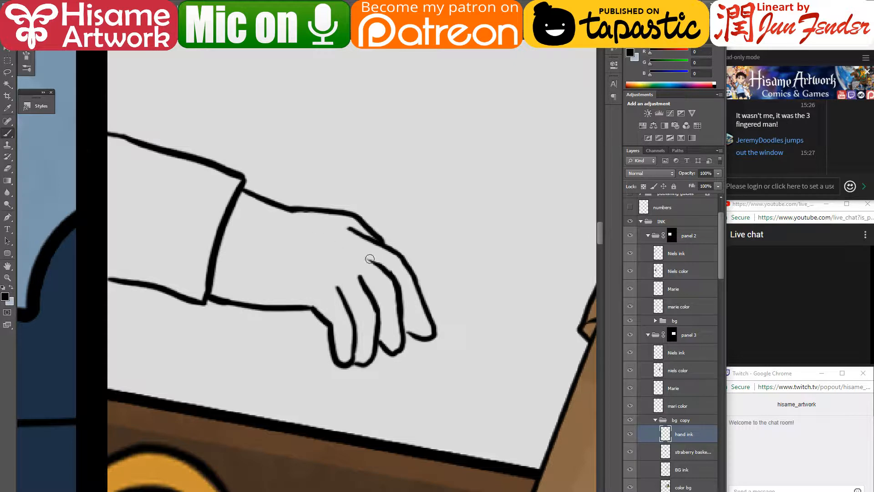
{"action": "left_click_drag", "start_coordinate": [365, 258], "coordinate": [405, 290]}
{"action": "mouse_move", "coordinate": [358, 273]}
{"action": "left_mouse_down"}
{"action": "mouse_move", "coordinate": [335, 251]}
{"action": "mouse_move", "coordinate": [351, 266]}
{"action": "left_mouse_up"}
{"action": "key", "text": "ctrl+z"}
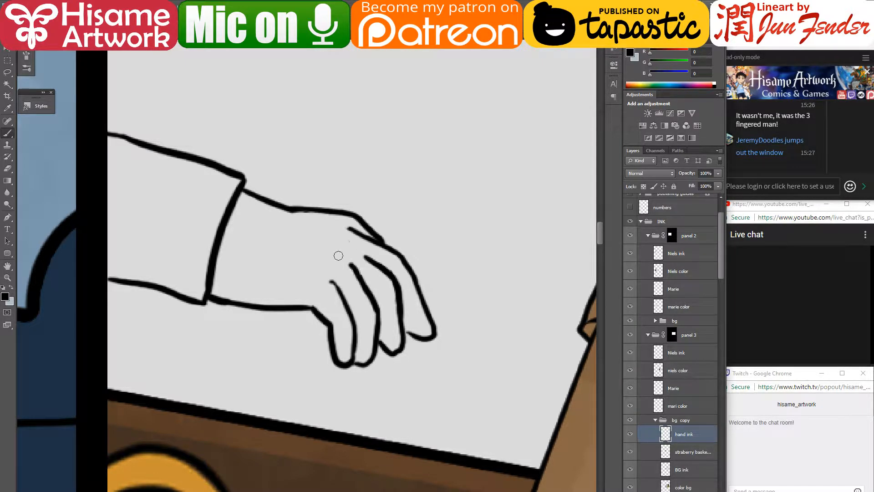
- Create a new layer named "hand color" and place it directly below the "hand ink" layer
{"action": "scroll", "coordinate": [346, 233], "scroll_direction": "down", "scroll_amount": 3}
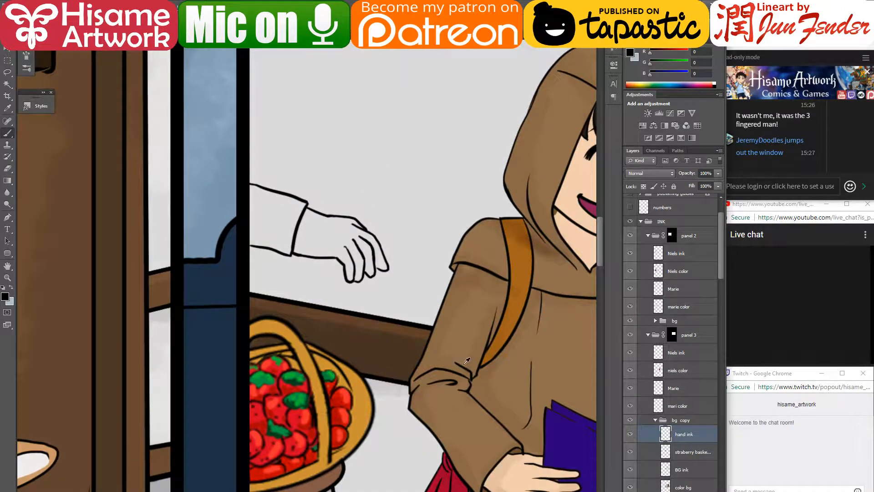
{"action": "scroll", "coordinate": [466, 361], "scroll_direction": "down", "scroll_amount": 4}
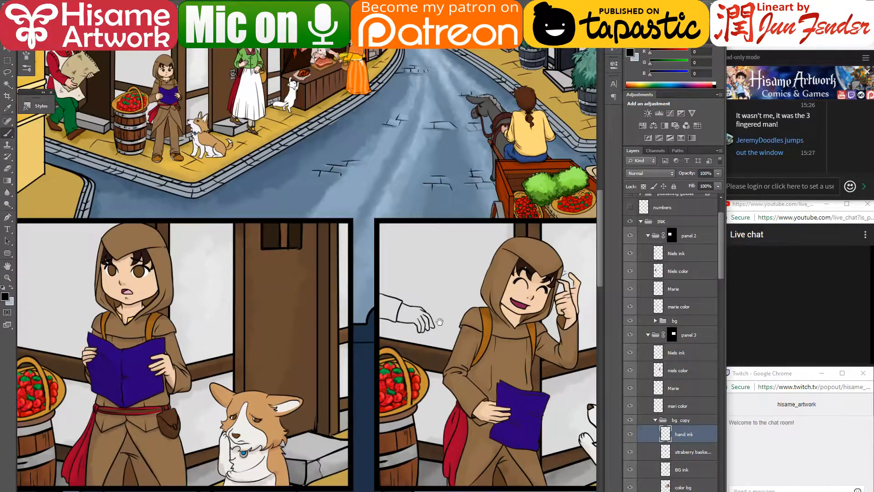
{"action": "left_click_drag", "start_coordinate": [439, 321], "coordinate": [497, 338]}
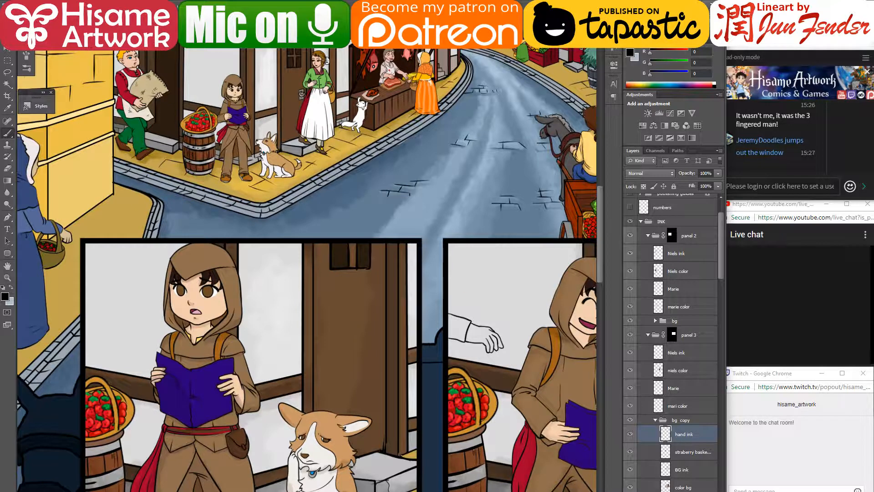
{"action": "key", "text": "ctrl+shift+alt+n"}
{"action": "double_click", "coordinate": [692, 435]}
{"action": "type", "text": "hand color"}
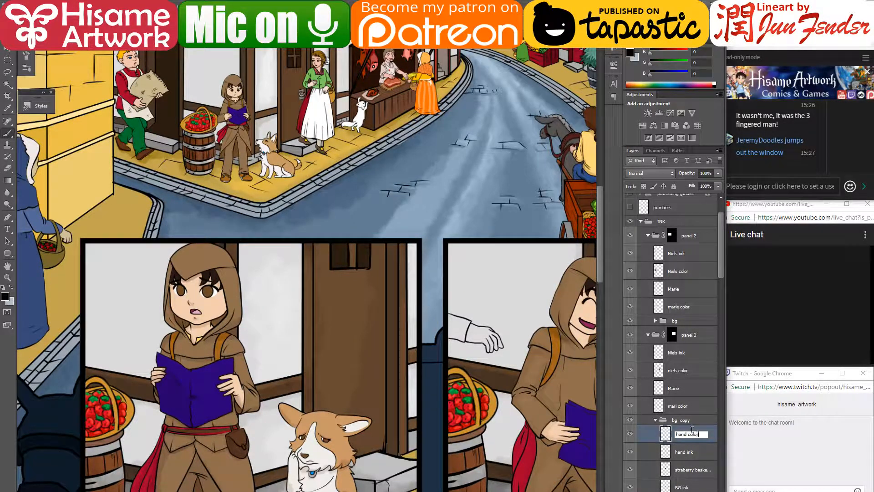
{"action": "key", "text": "Return"}
{"action": "left_click_drag", "start_coordinate": [700, 436], "coordinate": [682, 448]}
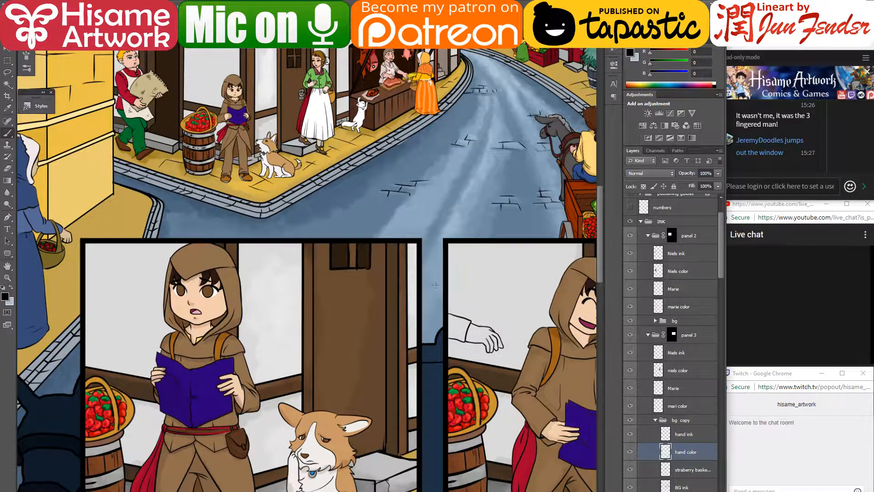
- Sample the skin tone of the man holding the parchment and paint the wrist, underside and first finger with a larger brush
{"action": "left_click", "coordinate": [142, 97], "text": "alt"}
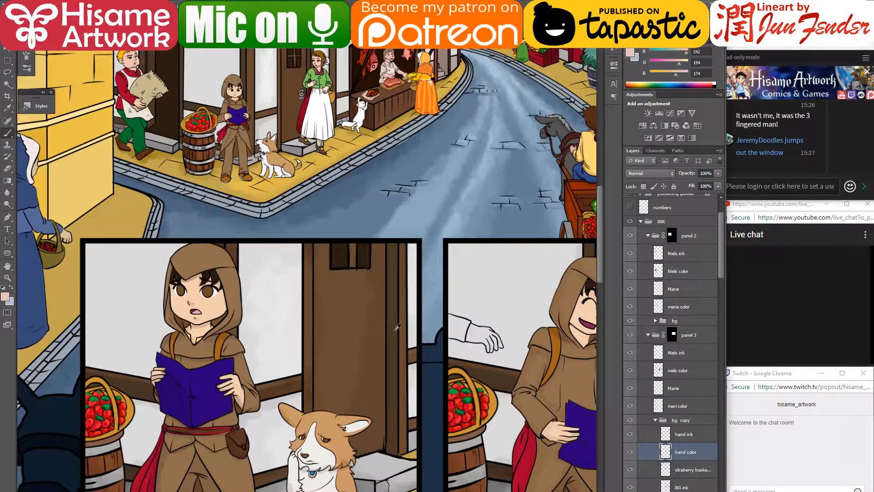
{"action": "scroll", "coordinate": [495, 347], "scroll_direction": "up", "scroll_amount": 8}
{"action": "scroll", "coordinate": [495, 347], "scroll_direction": "up", "scroll_amount": 4}
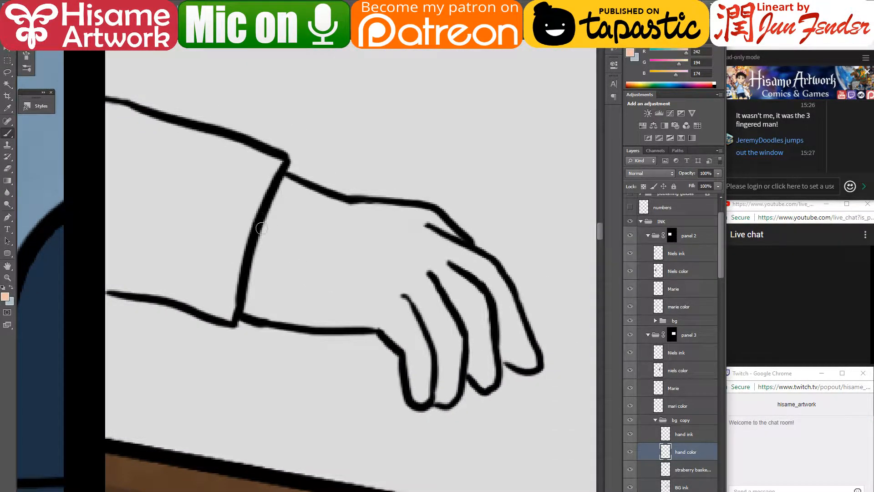
{"action": "key", "text": "bracketright"}
{"action": "key", "text": "bracketright"}
{"action": "key", "text": "bracketright"}
{"action": "key", "text": "bracketright"}
{"action": "key", "text": "bracketright"}
{"action": "key", "text": "bracketright"}
{"action": "key", "text": "bracketright"}
{"action": "key", "text": "bracketright"}
{"action": "key", "text": "bracketright"}
{"action": "key", "text": "bracketright"}
{"action": "key", "text": "bracketleft"}
{"action": "key", "text": "bracketleft"}
{"action": "key", "text": "bracketleft"}
{"action": "key", "text": "bracketleft"}
{"action": "mouse_move", "coordinate": [291, 183]}
{"action": "left_mouse_down"}
{"action": "mouse_move", "coordinate": [251, 303]}
{"action": "mouse_move", "coordinate": [267, 311]}
{"action": "mouse_move", "coordinate": [322, 315]}
{"action": "mouse_move", "coordinate": [314, 303]}
{"action": "mouse_move", "coordinate": [288, 313]}
{"action": "mouse_move", "coordinate": [389, 316]}
{"action": "mouse_move", "coordinate": [318, 322]}
{"action": "mouse_move", "coordinate": [399, 327]}
{"action": "mouse_move", "coordinate": [407, 317]}
{"action": "mouse_move", "coordinate": [424, 373]}
{"action": "left_mouse_up"}
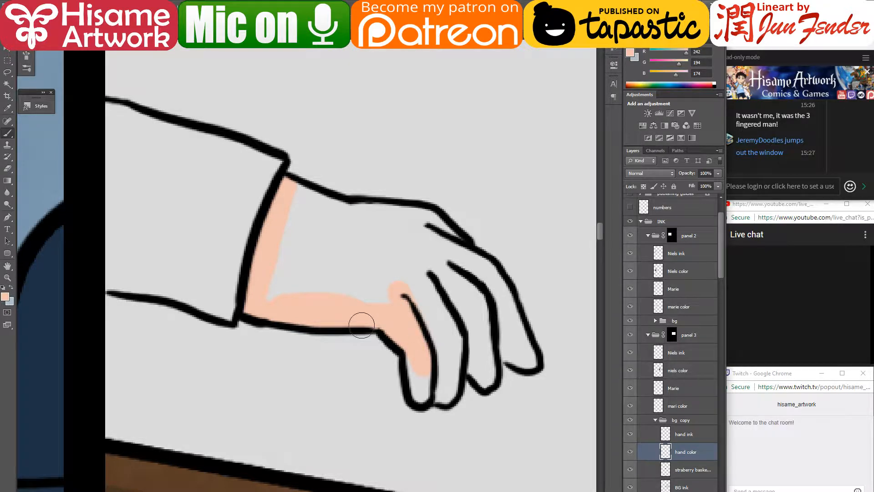
- Lighten the skin color to RGB 244, 205, 189 and paint the whole hand and all fingers with it
{"action": "left_click", "coordinate": [5, 297]}
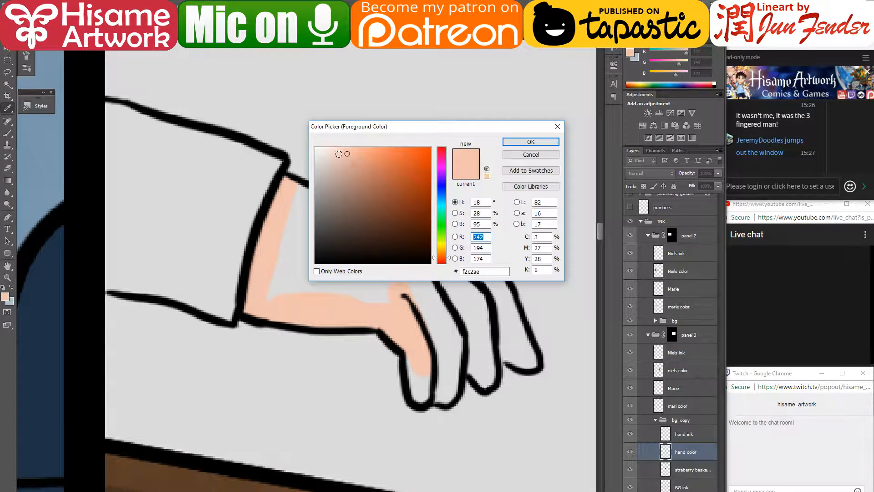
{"action": "left_click", "coordinate": [341, 152]}
{"action": "left_click", "coordinate": [531, 141]}
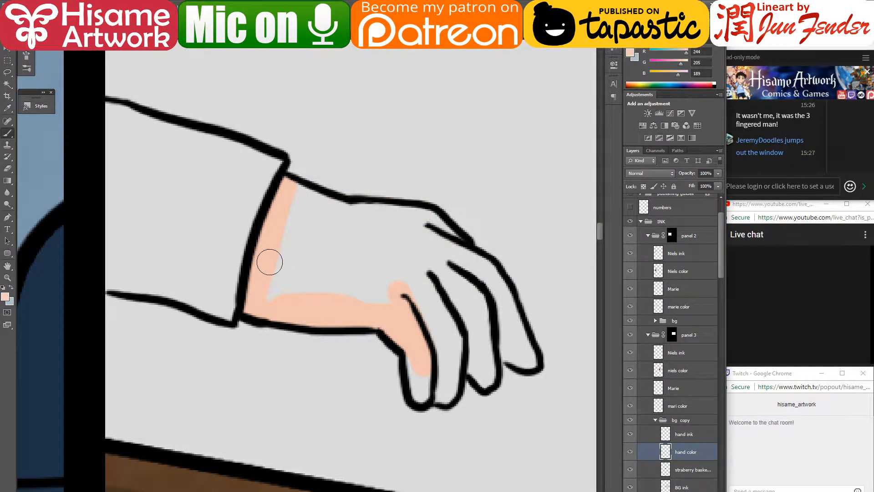
{"action": "mouse_move", "coordinate": [269, 258]}
{"action": "left_mouse_down"}
{"action": "mouse_move", "coordinate": [261, 301]}
{"action": "mouse_move", "coordinate": [273, 308]}
{"action": "mouse_move", "coordinate": [278, 300]}
{"action": "mouse_move", "coordinate": [342, 302]}
{"action": "mouse_move", "coordinate": [302, 319]}
{"action": "mouse_move", "coordinate": [370, 304]}
{"action": "mouse_move", "coordinate": [395, 323]}
{"action": "mouse_move", "coordinate": [419, 370]}
{"action": "left_mouse_up"}
{"action": "left_click", "coordinate": [392, 275]}
{"action": "mouse_move", "coordinate": [439, 338]}
{"action": "left_mouse_down"}
{"action": "mouse_move", "coordinate": [442, 396]}
{"action": "mouse_move", "coordinate": [449, 350]}
{"action": "mouse_move", "coordinate": [436, 307]}
{"action": "mouse_move", "coordinate": [406, 274]}
{"action": "mouse_move", "coordinate": [433, 262]}
{"action": "mouse_move", "coordinate": [463, 277]}
{"action": "mouse_move", "coordinate": [463, 351]}
{"action": "mouse_move", "coordinate": [484, 373]}
{"action": "mouse_move", "coordinate": [460, 271]}
{"action": "mouse_move", "coordinate": [523, 360]}
{"action": "mouse_move", "coordinate": [474, 267]}
{"action": "mouse_move", "coordinate": [425, 240]}
{"action": "mouse_move", "coordinate": [420, 230]}
{"action": "mouse_move", "coordinate": [433, 224]}
{"action": "mouse_move", "coordinate": [512, 333]}
{"action": "left_mouse_up"}
{"action": "mouse_move", "coordinate": [323, 221]}
{"action": "left_mouse_down"}
{"action": "mouse_move", "coordinate": [287, 191]}
{"action": "mouse_move", "coordinate": [277, 242]}
{"action": "mouse_move", "coordinate": [401, 224]}
{"action": "mouse_move", "coordinate": [436, 242]}
{"action": "mouse_move", "coordinate": [412, 220]}
{"action": "mouse_move", "coordinate": [357, 209]}
{"action": "mouse_move", "coordinate": [437, 209]}
{"action": "mouse_move", "coordinate": [420, 289]}
{"action": "left_mouse_up"}
- Sample the red of the parchment man's clothing and paint straight strokes along the sleeve's upper edge, cuff and lower edge
{"action": "scroll", "coordinate": [421, 288], "scroll_direction": "down", "scroll_amount": 5}
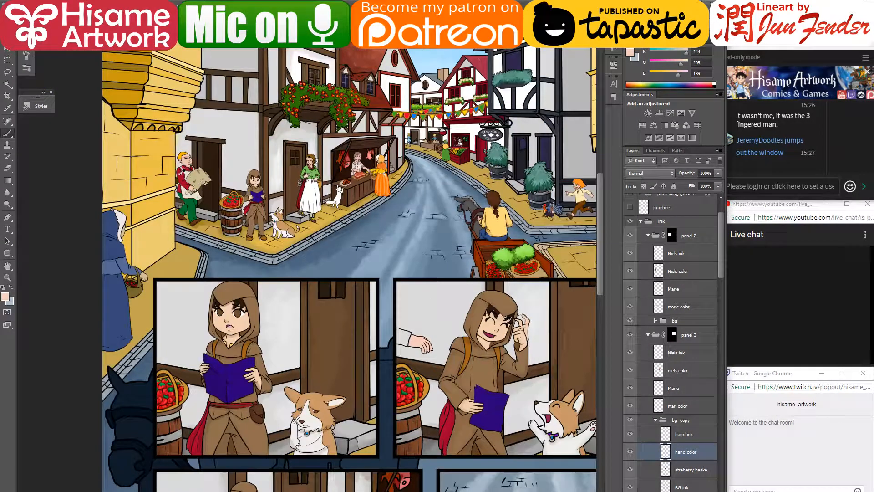
{"action": "left_click", "coordinate": [181, 175], "text": "alt"}
{"action": "scroll", "coordinate": [384, 364], "scroll_direction": "up", "scroll_amount": 2}
{"action": "scroll", "coordinate": [435, 355], "scroll_direction": "up", "scroll_amount": 3}
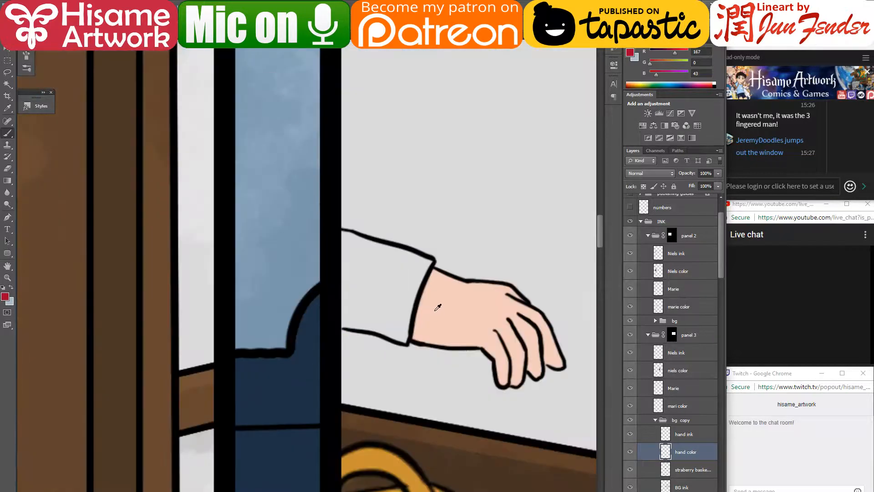
{"action": "scroll", "coordinate": [440, 286], "scroll_direction": "down", "scroll_amount": 1}
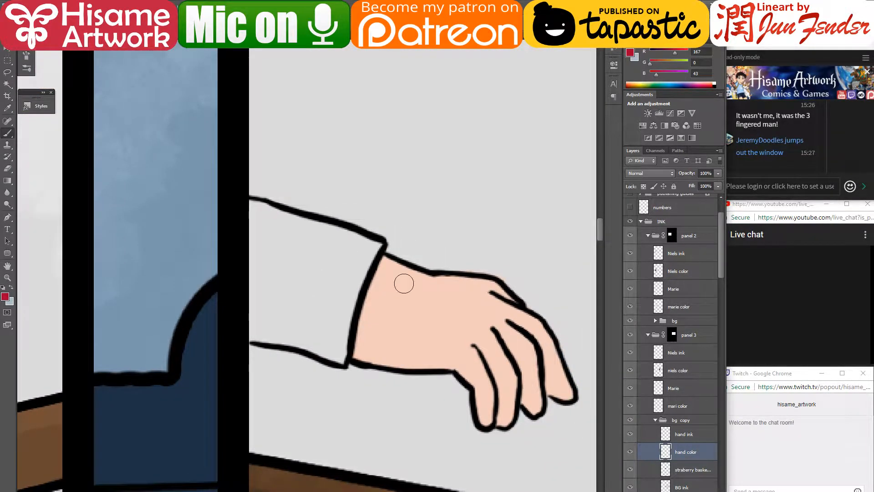
{"action": "scroll", "coordinate": [387, 280], "scroll_direction": "up", "scroll_amount": 2}
{"action": "left_click", "coordinate": [210, 183]}
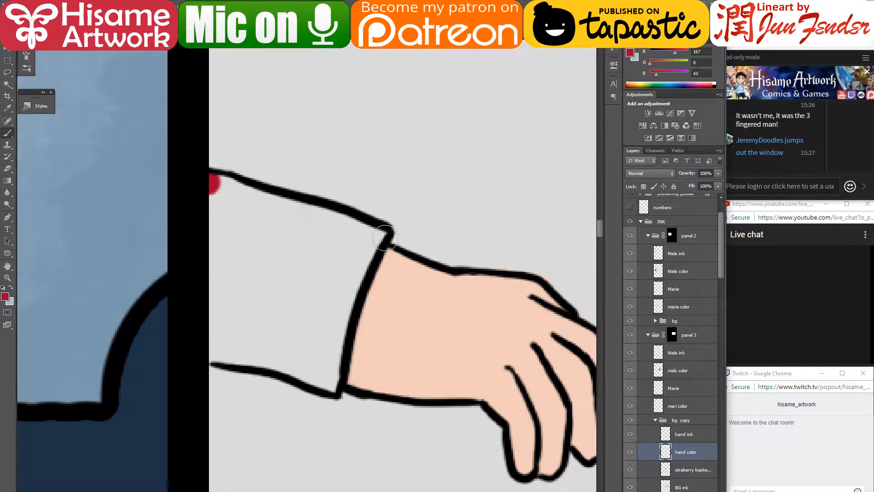
{"action": "left_click", "coordinate": [377, 236], "text": "shift"}
{"action": "left_click", "coordinate": [342, 299], "text": "shift"}
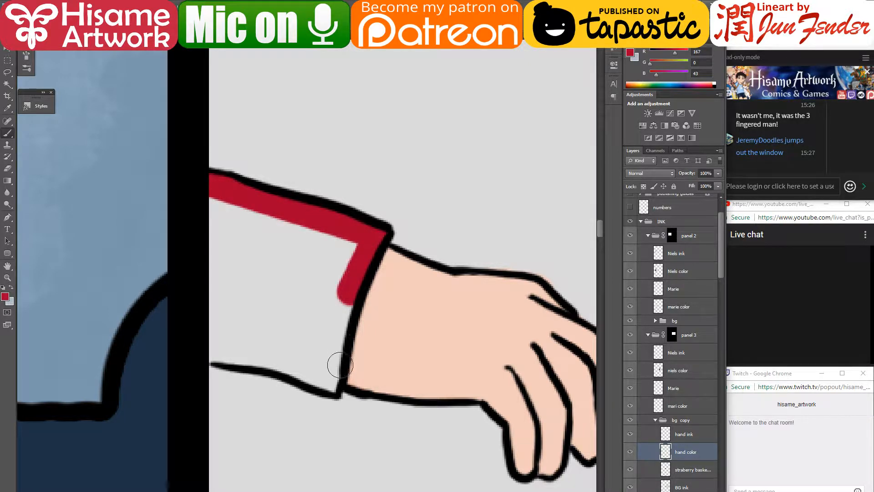
{"action": "left_click", "coordinate": [328, 382], "text": "shift"}
{"action": "left_click", "coordinate": [337, 387], "text": "shift"}
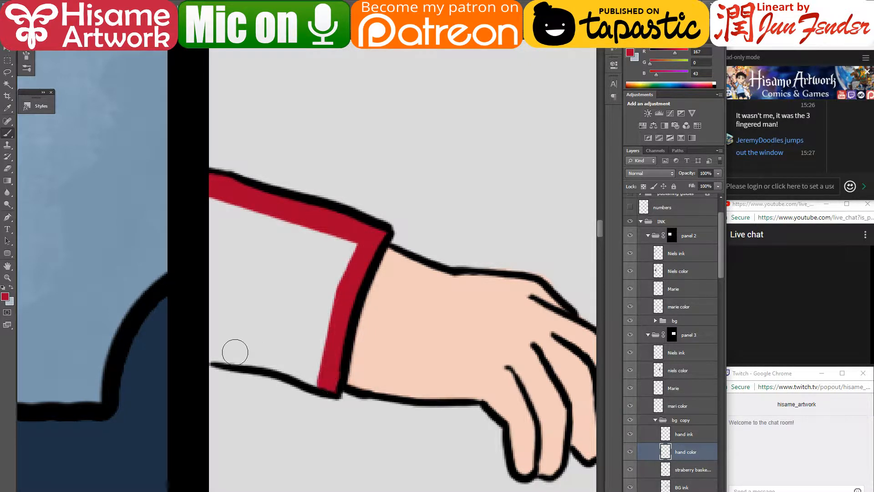
{"action": "left_click", "coordinate": [267, 358], "text": "shift"}
{"action": "left_click", "coordinate": [210, 352], "text": "shift"}
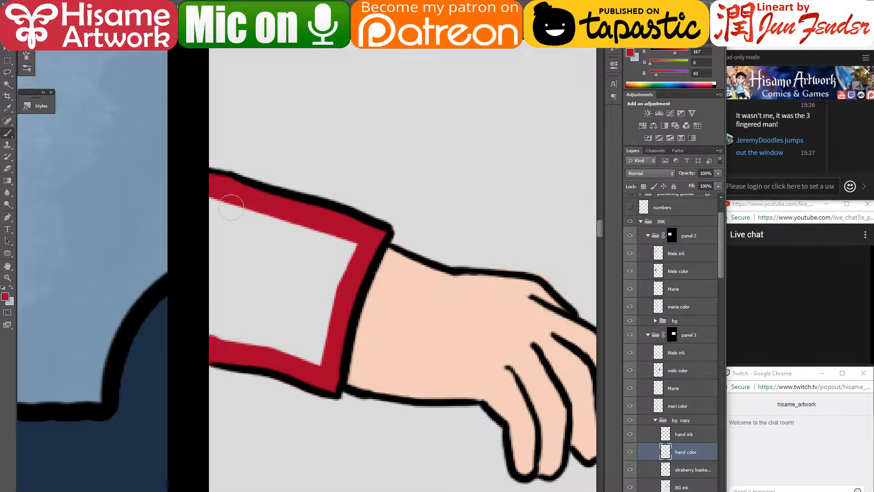
- Close the red border along the panel edge and fill the sleeve's interior with a larger brush
{"action": "left_click", "coordinate": [210, 196], "text": "shift"}
{"action": "left_click", "coordinate": [347, 244], "text": "shift"}
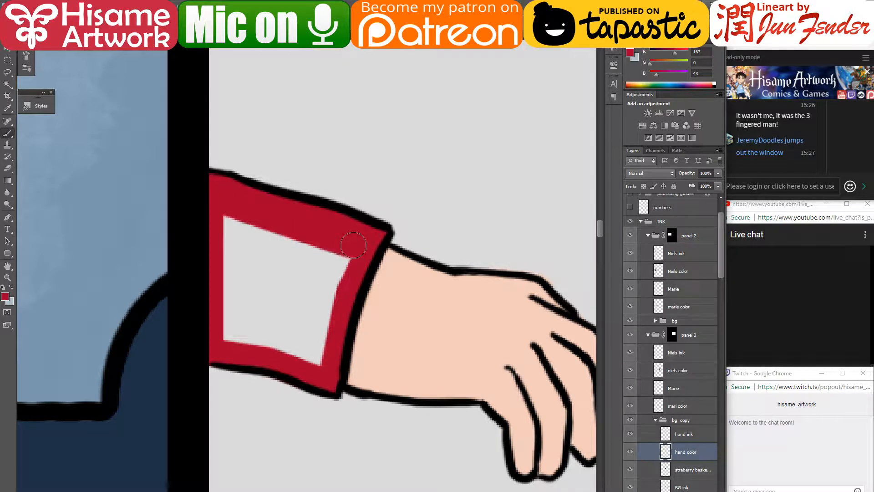
{"action": "key", "text": "bracketright"}
{"action": "key", "text": "bracketright"}
{"action": "key", "text": "bracketright"}
{"action": "mouse_move", "coordinate": [334, 259]}
{"action": "left_mouse_down"}
{"action": "mouse_move", "coordinate": [321, 274]}
{"action": "mouse_move", "coordinate": [316, 333]}
{"action": "mouse_move", "coordinate": [235, 324]}
{"action": "left_mouse_up"}
{"action": "mouse_move", "coordinate": [213, 241]}
{"action": "left_mouse_down"}
{"action": "mouse_move", "coordinate": [254, 228]}
{"action": "mouse_move", "coordinate": [306, 246]}
{"action": "mouse_move", "coordinate": [295, 302]}
{"action": "mouse_move", "coordinate": [272, 304]}
{"action": "mouse_move", "coordinate": [244, 260]}
{"action": "mouse_move", "coordinate": [268, 284]}
{"action": "mouse_move", "coordinate": [286, 265]}
{"action": "left_mouse_up"}
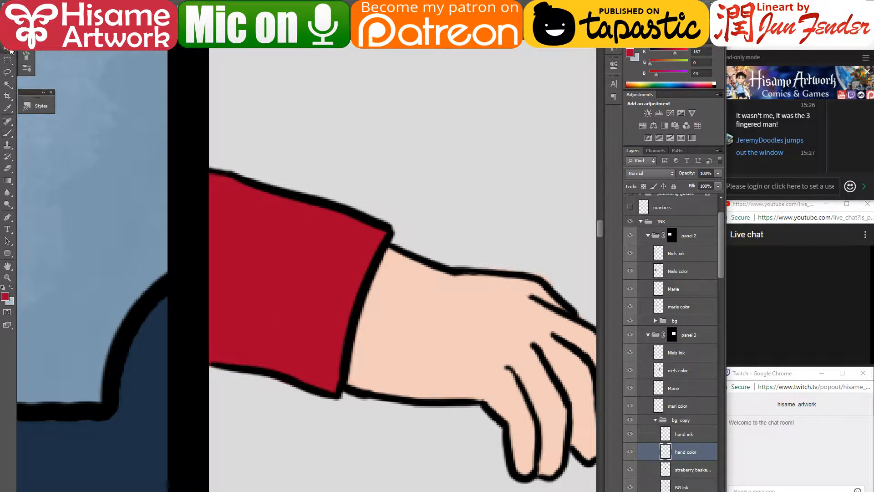
- Select the "hand ink" and "hand color" layers together and move the hand down onto the strawberry basket
{"action": "scroll", "coordinate": [368, 365], "scroll_direction": "down", "scroll_amount": 6}
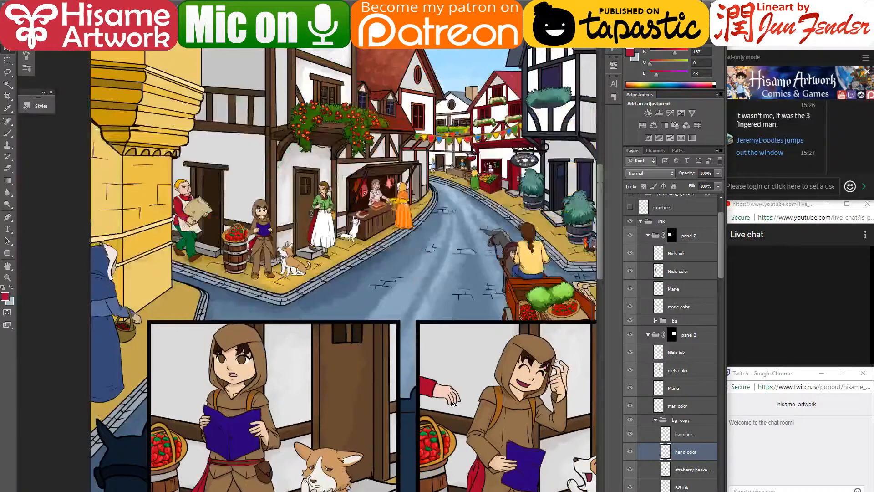
{"action": "left_click", "coordinate": [705, 437], "text": "shift"}
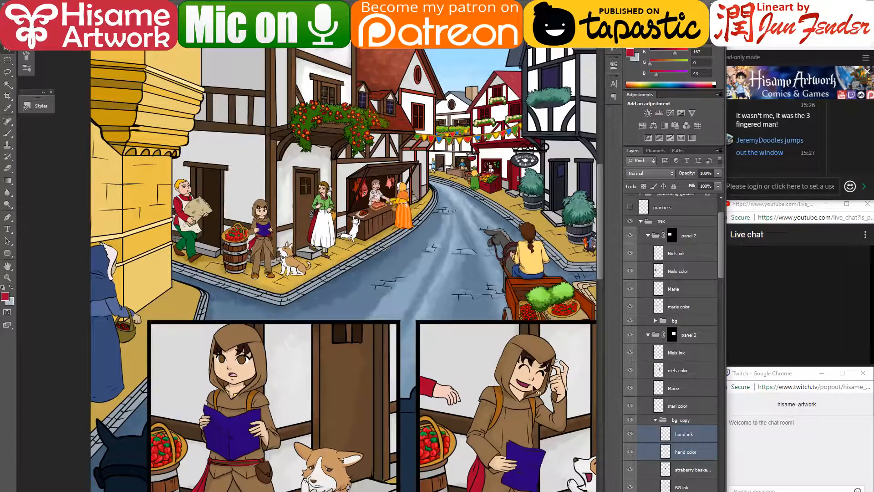
{"action": "key", "text": "v"}
{"action": "left_click_drag", "start_coordinate": [439, 391], "coordinate": [429, 421]}
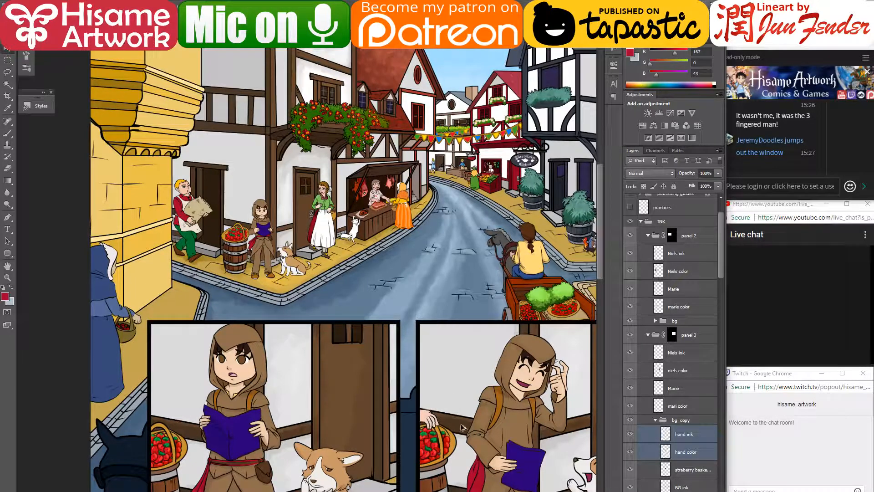
- Free-transform the hand layers to shift the hand up and to the right, just above the basket handle
{"action": "scroll", "coordinate": [456, 416], "scroll_direction": "down", "scroll_amount": 1}
{"action": "scroll", "coordinate": [465, 417], "scroll_direction": "down", "scroll_amount": 1}
{"action": "left_click_drag", "start_coordinate": [444, 404], "coordinate": [403, 313]}
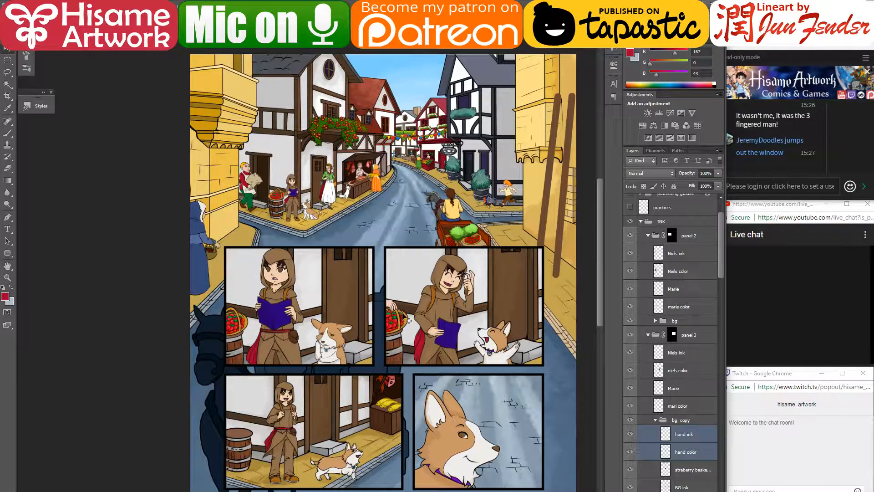
{"action": "scroll", "coordinate": [404, 318], "scroll_direction": "up", "scroll_amount": 3}
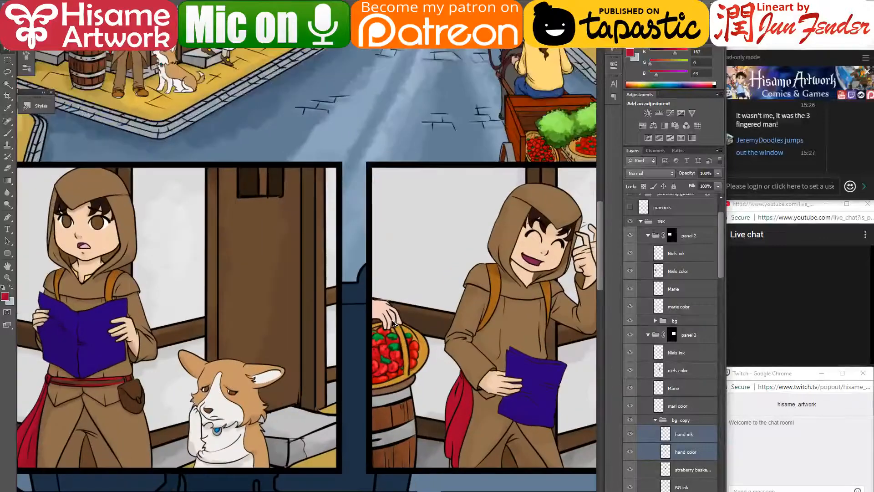
{"action": "scroll", "coordinate": [394, 324], "scroll_direction": "up", "scroll_amount": 1}
{"action": "key", "text": "ctrl+t"}
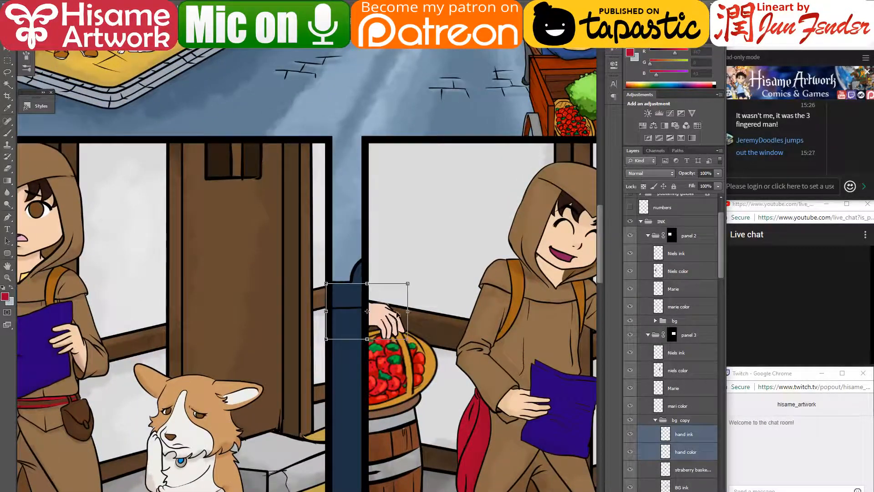
{"action": "left_click_drag", "start_coordinate": [397, 315], "coordinate": [405, 304]}
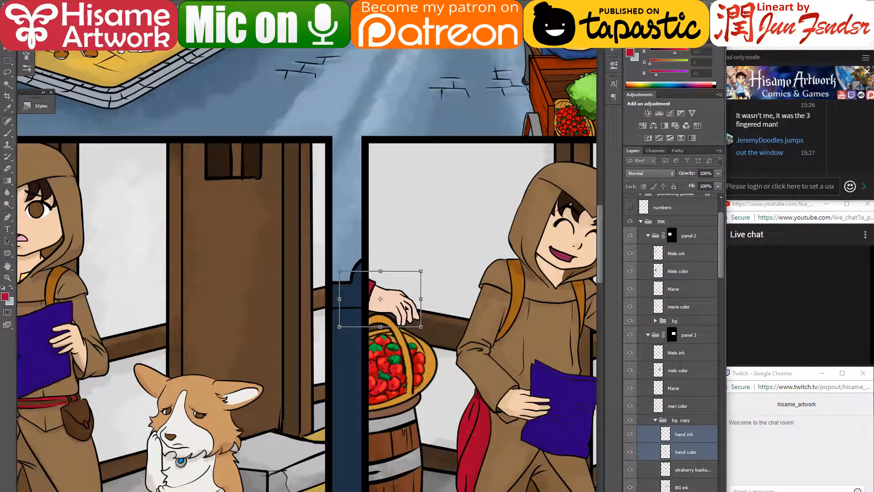
{"action": "key", "text": "Return"}
- Try to move the hand further up and to the right so more of the red sleeve shows
{"action": "scroll", "coordinate": [380, 287], "scroll_direction": "up", "scroll_amount": 2}
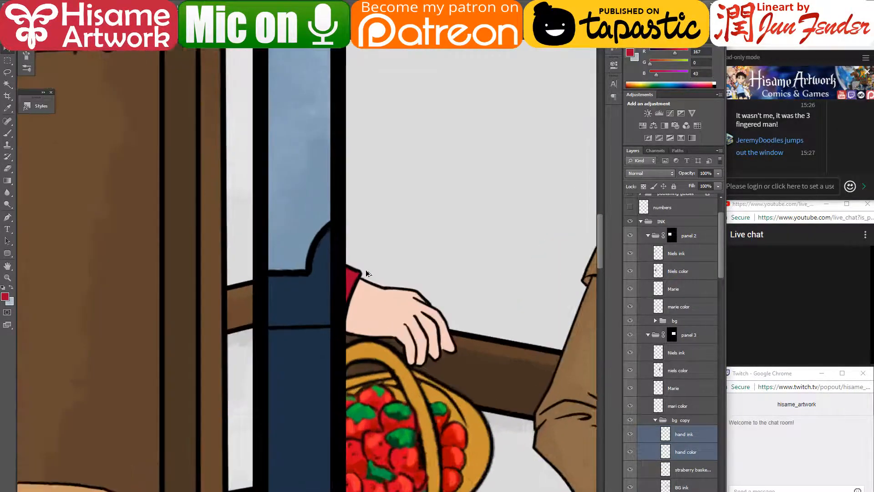
{"action": "scroll", "coordinate": [366, 272], "scroll_direction": "up", "scroll_amount": 2}
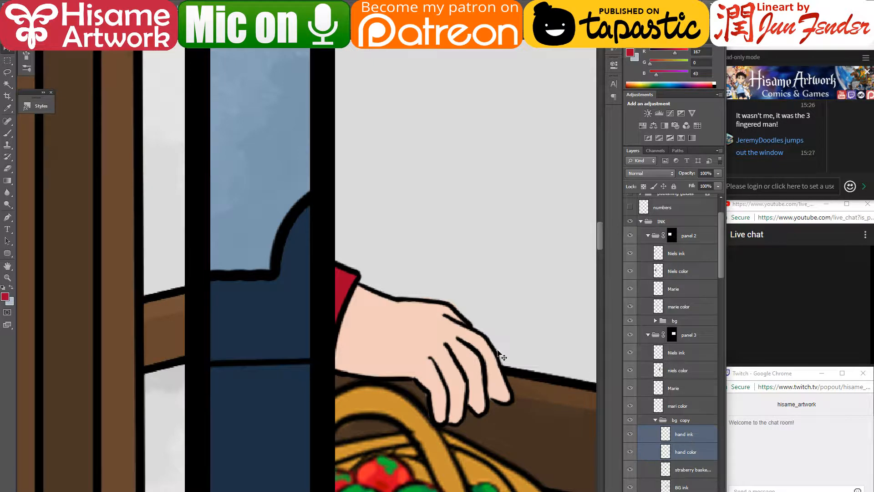
{"action": "left_click_drag", "start_coordinate": [499, 353], "coordinate": [492, 291]}
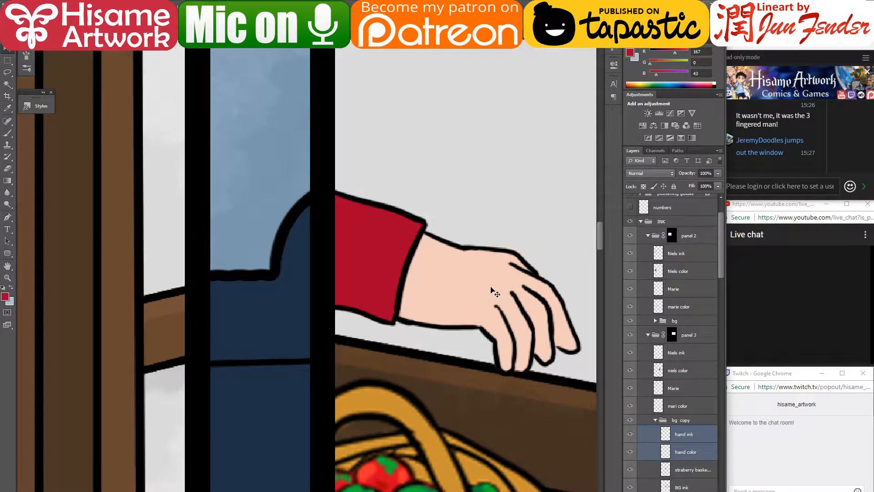
{"action": "key", "text": "ctrl+z"}
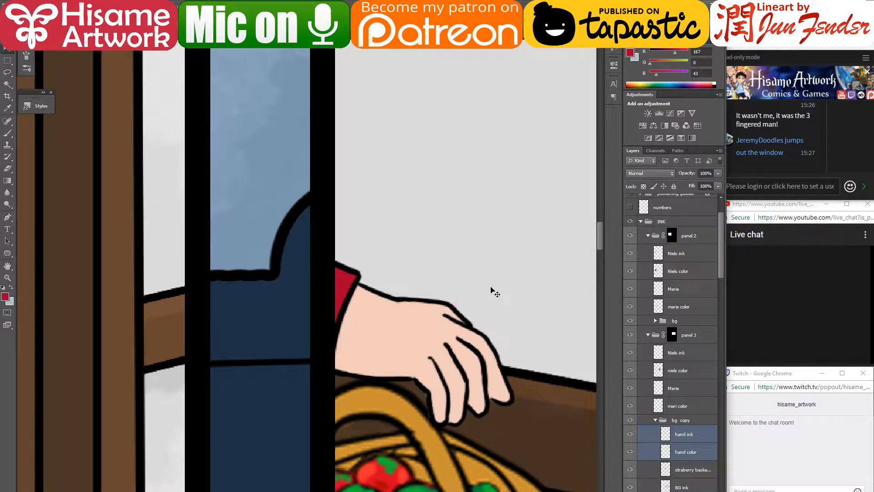
- Erase stray skin color around the fingers on the "hand color" layer
{"action": "left_click", "coordinate": [667, 451]}
{"action": "scroll", "coordinate": [449, 400], "scroll_direction": "up", "scroll_amount": 1}
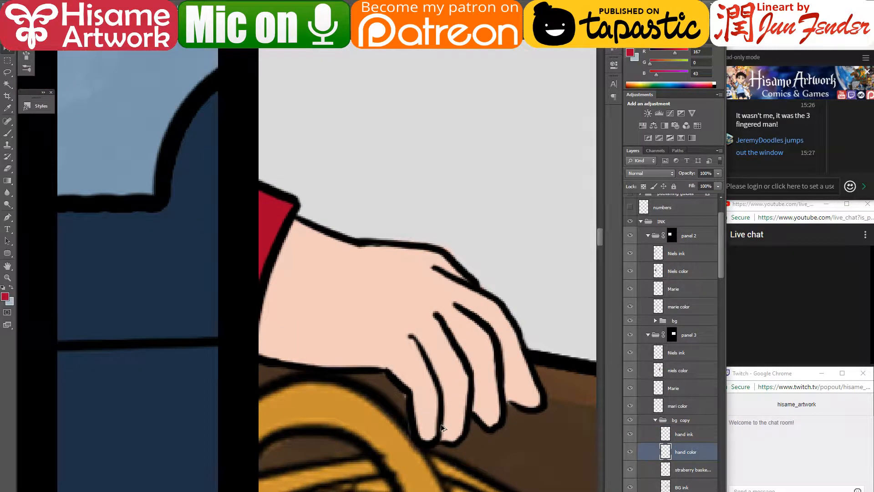
{"action": "left_click", "coordinate": [9, 169]}
{"action": "scroll", "coordinate": [411, 441], "scroll_direction": "down", "scroll_amount": 6}
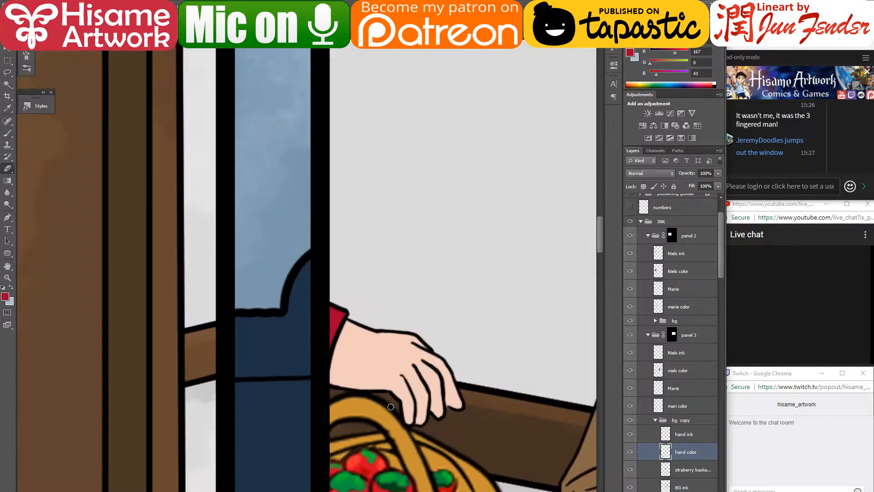
{"action": "scroll", "coordinate": [390, 407], "scroll_direction": "down", "scroll_amount": 4}
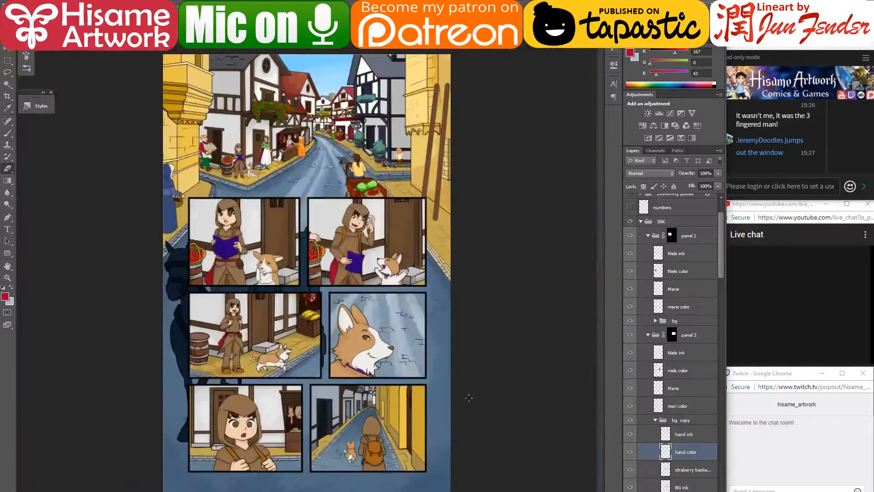
- Free-transform the "bg copy" group and nudge it slightly to the right so more of the red sleeve shows in panel 3
{"action": "left_click", "coordinate": [8, 53]}
{"action": "scroll", "coordinate": [222, 250], "scroll_direction": "up", "scroll_amount": 2}
{"action": "scroll", "coordinate": [393, 267], "scroll_direction": "up", "scroll_amount": 2}
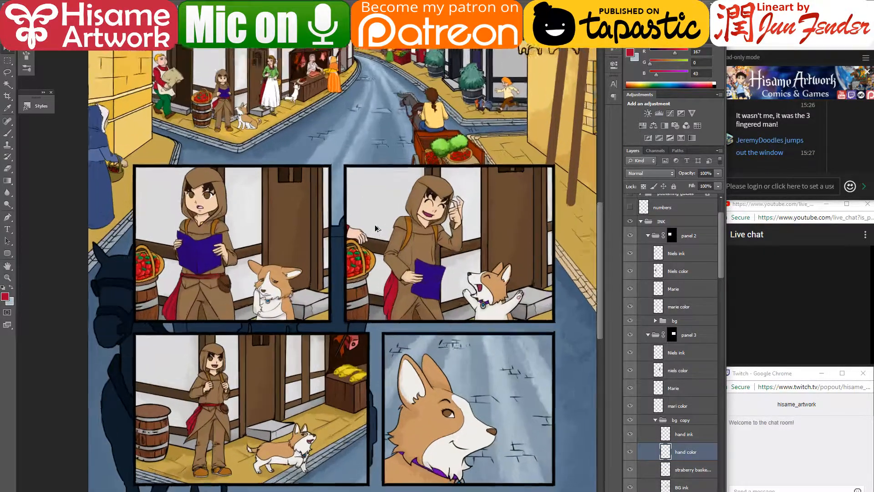
{"action": "left_click_drag", "start_coordinate": [537, 270], "coordinate": [505, 267]}
{"action": "left_click", "coordinate": [680, 423]}
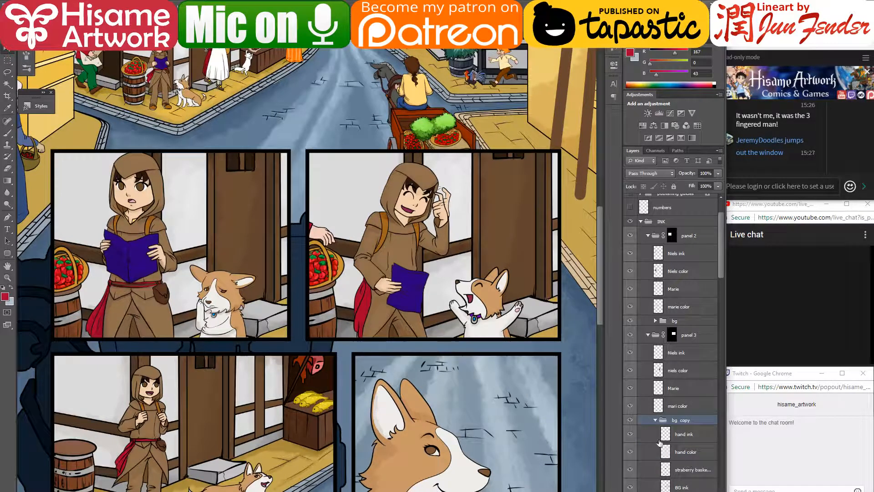
{"action": "key", "text": "ctrl+t"}
{"action": "key", "text": "Right"}
{"action": "key", "text": "Right"}
{"action": "key", "text": "Right"}
{"action": "key", "text": "Right"}
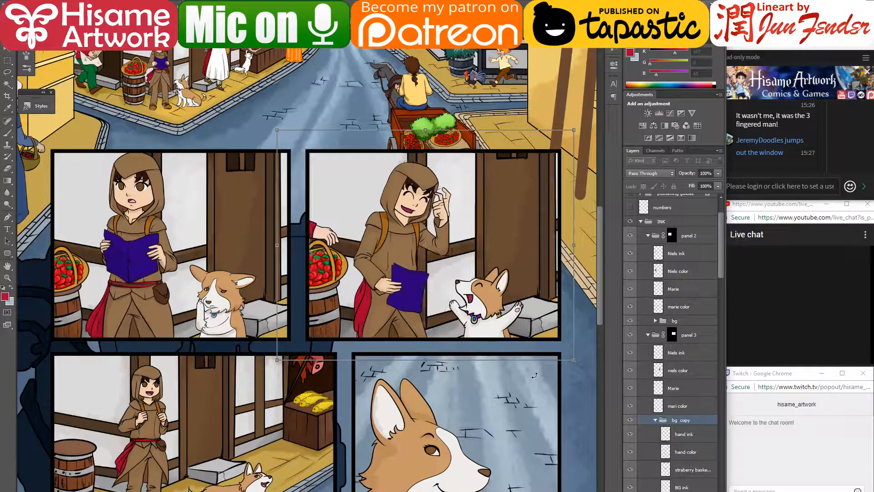
{"action": "key", "text": "Right"}
{"action": "key", "text": "Right"}
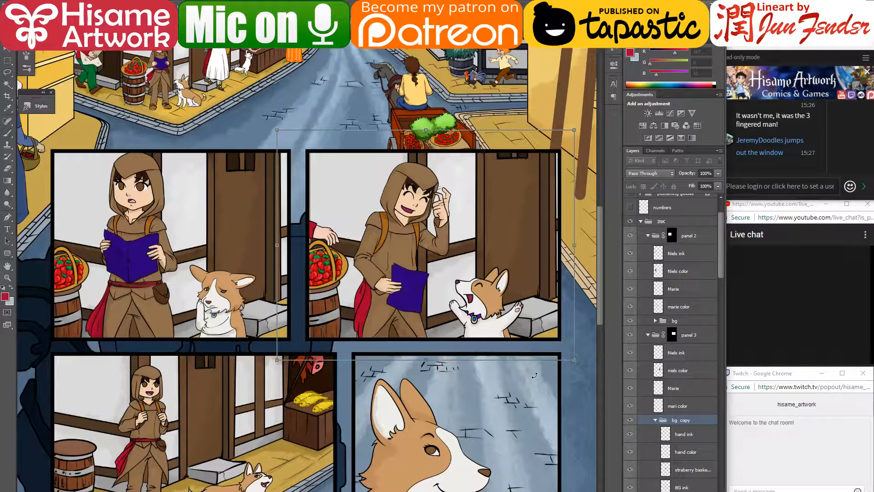
{"action": "key", "text": "Left"}
{"action": "key", "text": "Left"}
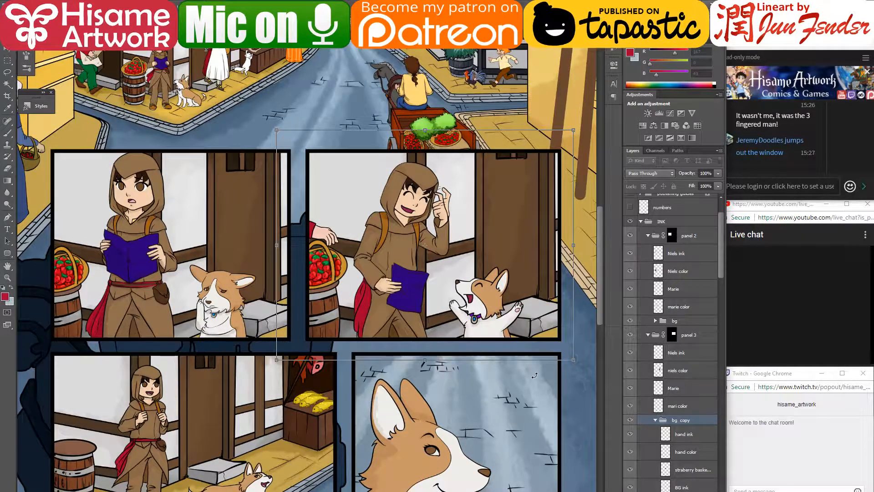
{"action": "key", "text": "Right"}
{"action": "key", "text": "Right"}
{"action": "key", "text": "Right"}
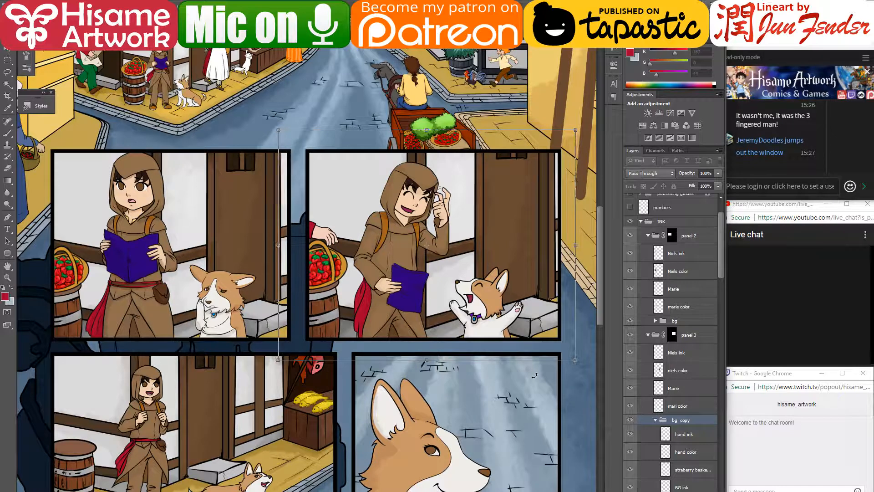
{"action": "key", "text": "Right"}
{"action": "key", "text": "Right"}
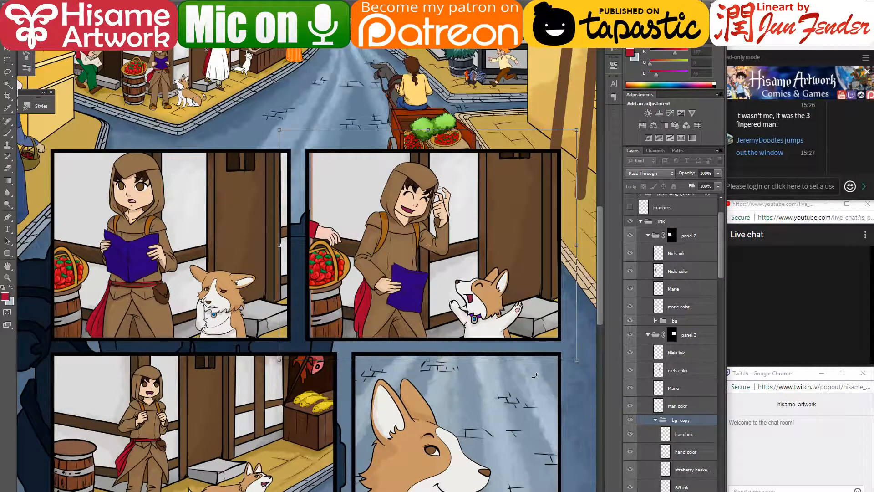
{"action": "key", "text": "Return"}
- Stretch the "BG ink" layer's left side out to panel 3's left border, to a width of 2.890 in
{"action": "left_click", "coordinate": [697, 469]}
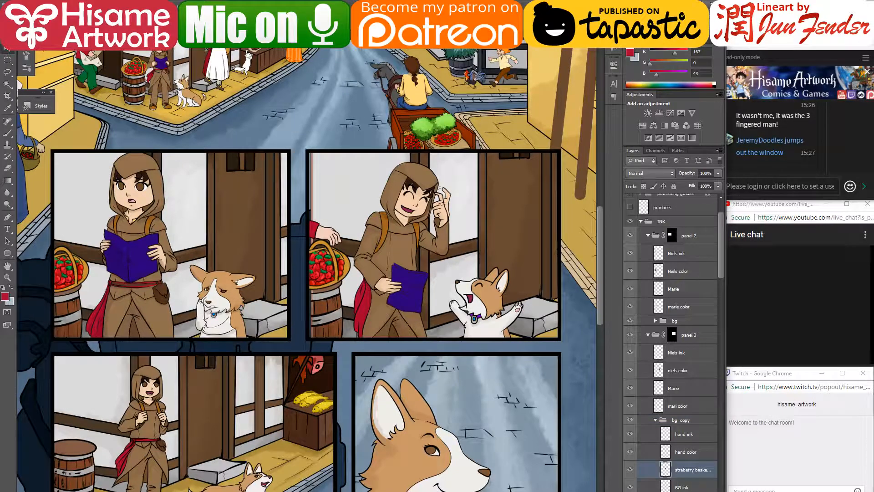
{"action": "left_click", "coordinate": [697, 488], "text": "shift"}
{"action": "left_click", "coordinate": [697, 487]}
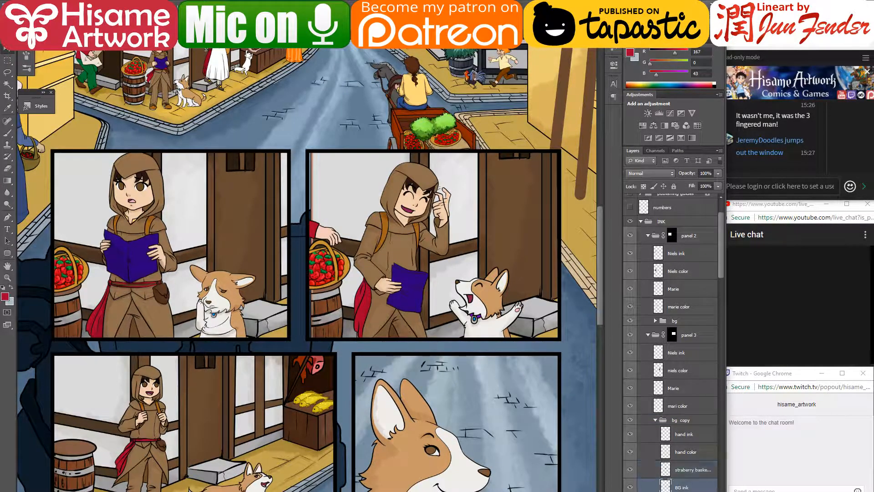
{"action": "key", "text": "ctrl+t"}
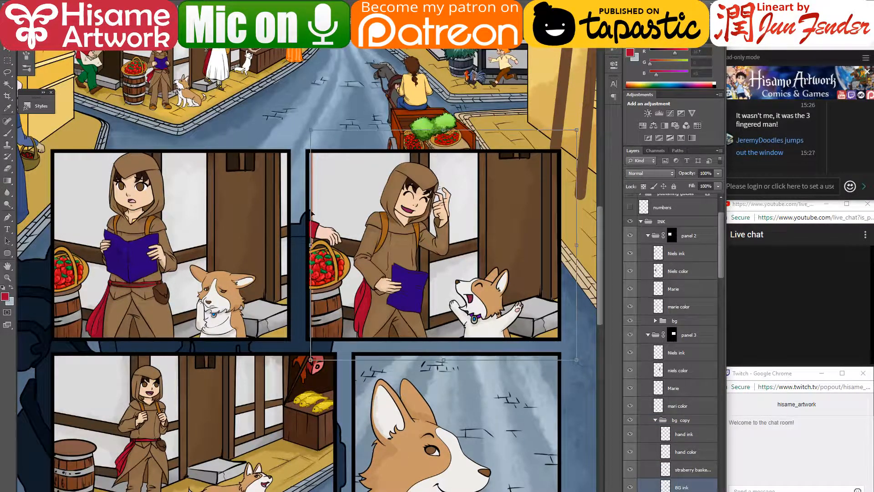
{"action": "left_click_drag", "start_coordinate": [310, 245], "coordinate": [307, 245]}
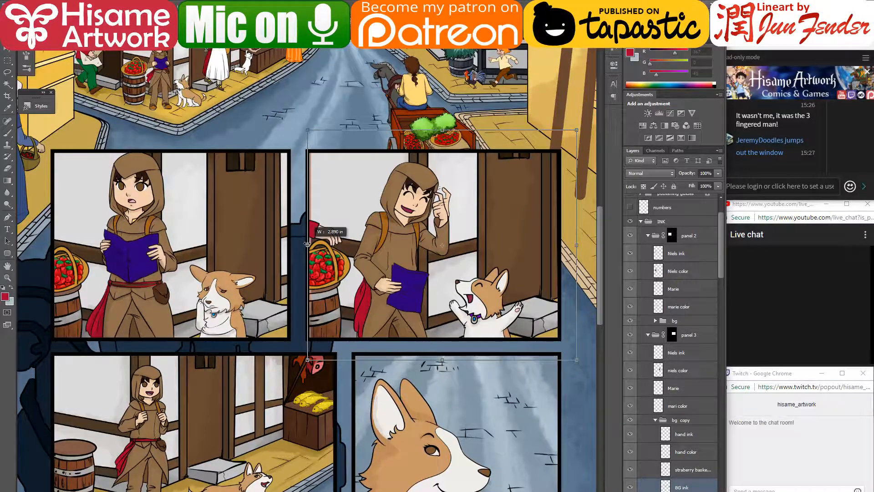
{"action": "key", "text": "Return"}
- Pick the background color layer by its artwork and sample the barrel's brown for brushing panel 3's left edge
{"action": "scroll", "coordinate": [303, 276], "scroll_direction": "up", "scroll_amount": 3}
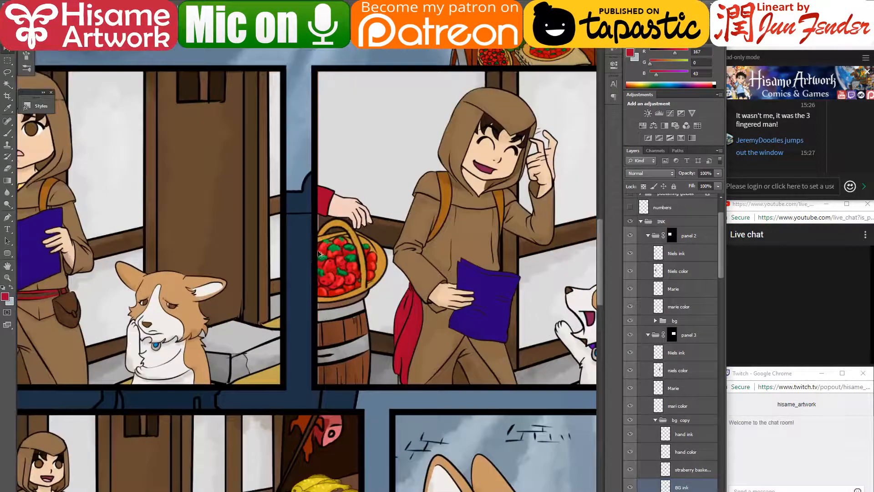
{"action": "scroll", "coordinate": [336, 410], "scroll_direction": "up", "scroll_amount": 4}
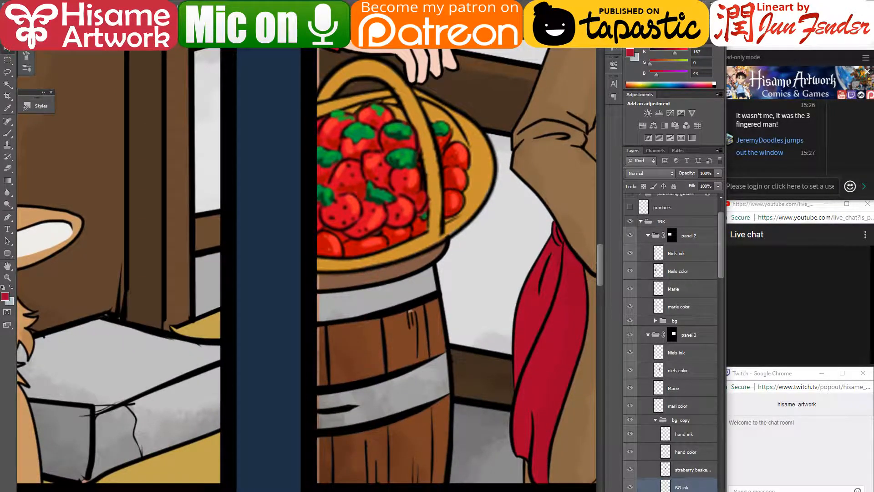
{"action": "left_click", "coordinate": [528, 443]}
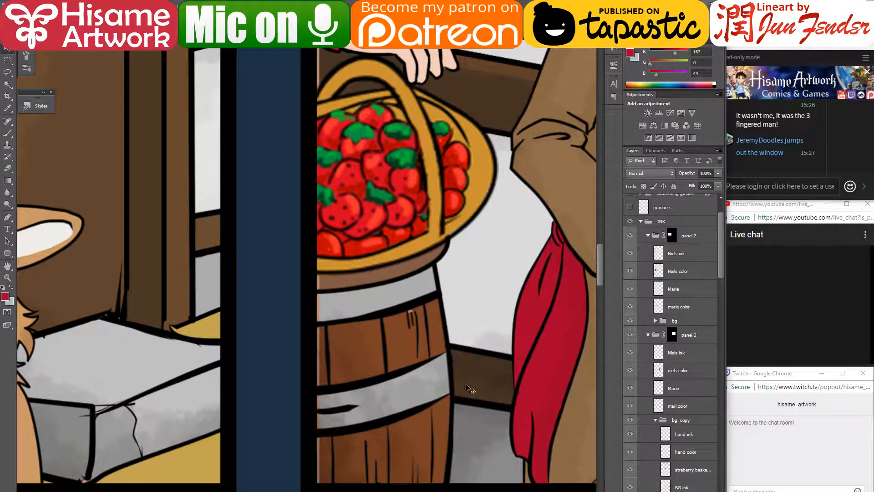
{"action": "left_click", "coordinate": [8, 133]}
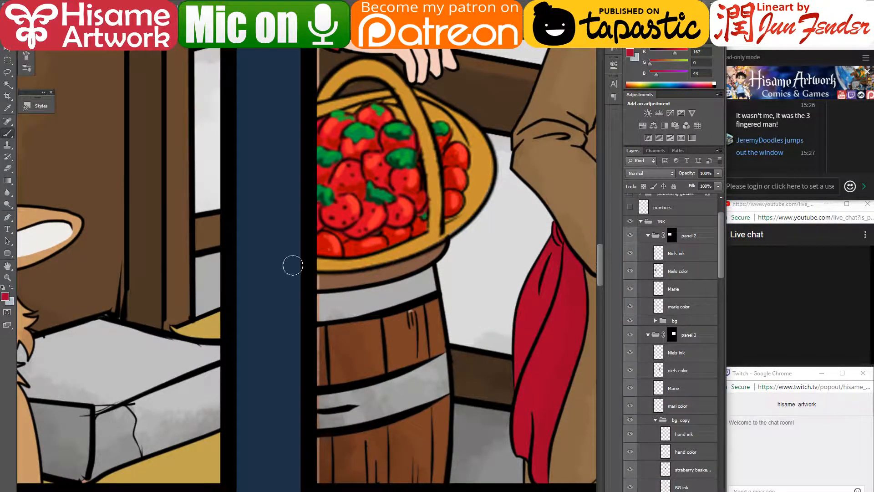
{"action": "left_click", "coordinate": [412, 312], "text": "alt"}
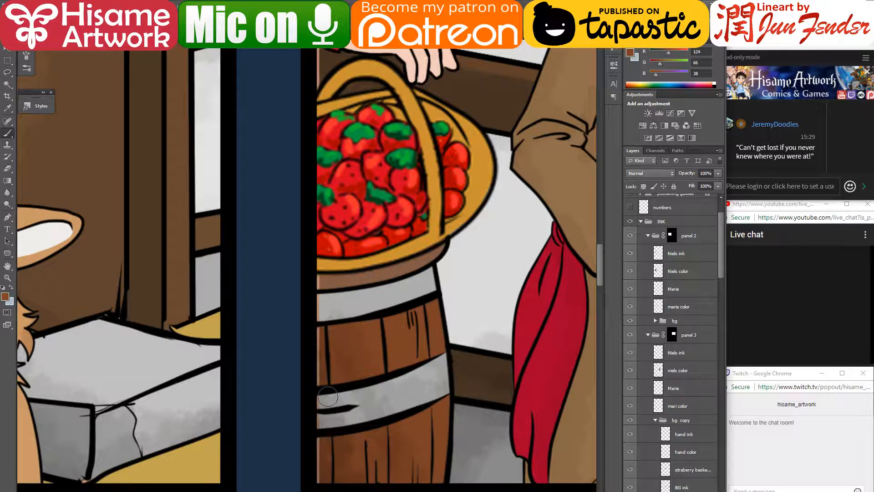
{"action": "left_click", "coordinate": [838, 147]}
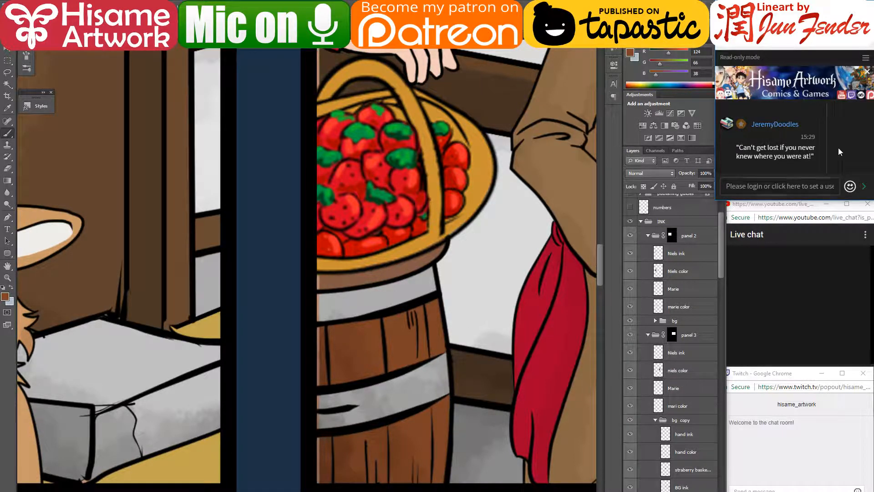
{"action": "left_click_drag", "start_coordinate": [782, 201], "coordinate": [762, 368]}
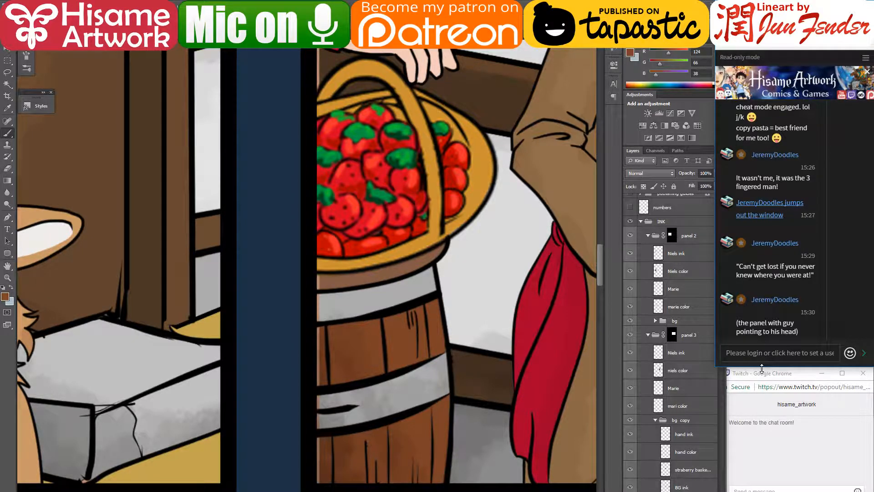
{"action": "mouse_move", "coordinate": [762, 368]}
{"action": "left_mouse_down"}
{"action": "mouse_move", "coordinate": [768, 184]}
{"action": "mouse_move", "coordinate": [766, 228]}
{"action": "left_mouse_up"}
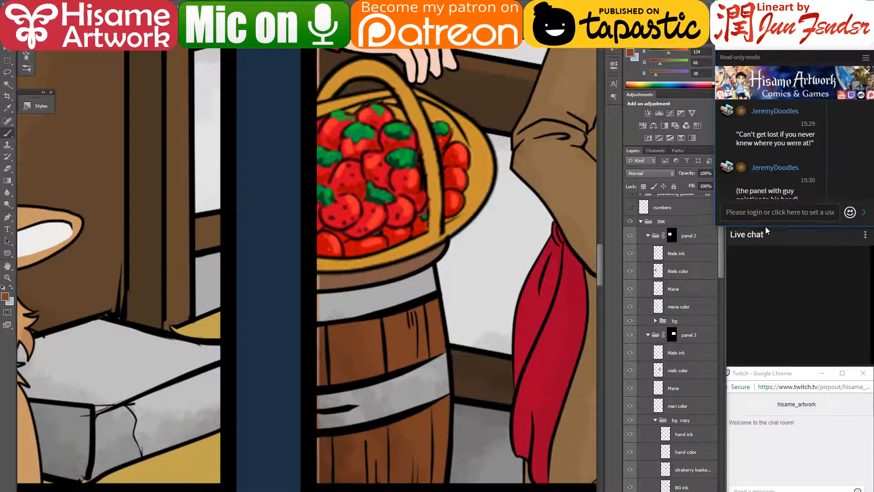
- Paint over the pale strip along the barrel's left edge with browns and greys sampled from the adjacent wood and metal bands
{"action": "mouse_move", "coordinate": [346, 281]}
{"action": "left_mouse_down"}
{"action": "mouse_move", "coordinate": [318, 281]}
{"action": "mouse_move", "coordinate": [328, 306]}
{"action": "mouse_move", "coordinate": [310, 299]}
{"action": "mouse_move", "coordinate": [326, 329]}
{"action": "mouse_move", "coordinate": [326, 344]}
{"action": "mouse_move", "coordinate": [317, 328]}
{"action": "mouse_move", "coordinate": [316, 400]}
{"action": "left_mouse_up"}
{"action": "left_click", "coordinate": [356, 278], "text": "alt"}
{"action": "left_click", "coordinate": [323, 306], "text": "alt"}
{"action": "left_click", "coordinate": [325, 337], "text": "alt"}
{"action": "left_click", "coordinate": [325, 404], "text": "alt"}
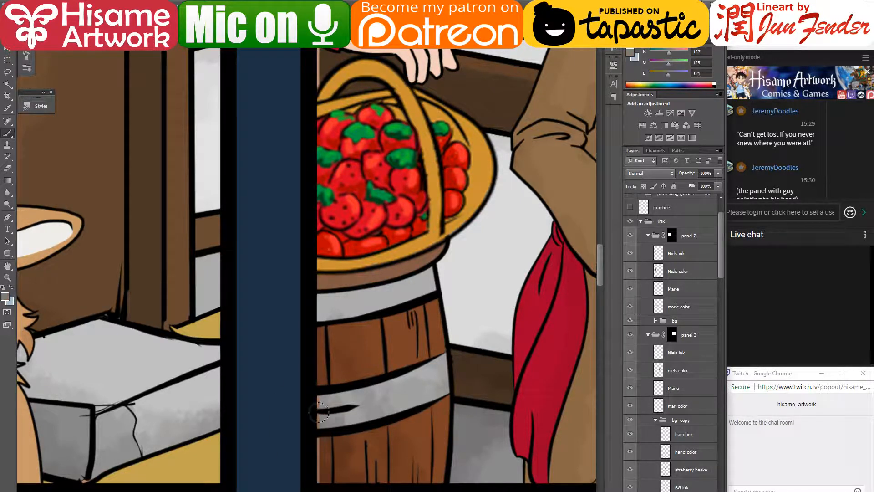
{"action": "mouse_move", "coordinate": [322, 401]}
{"action": "left_mouse_down"}
{"action": "mouse_move", "coordinate": [358, 406]}
{"action": "mouse_move", "coordinate": [342, 407]}
{"action": "left_mouse_up"}
{"action": "left_click", "coordinate": [324, 441], "text": "alt"}
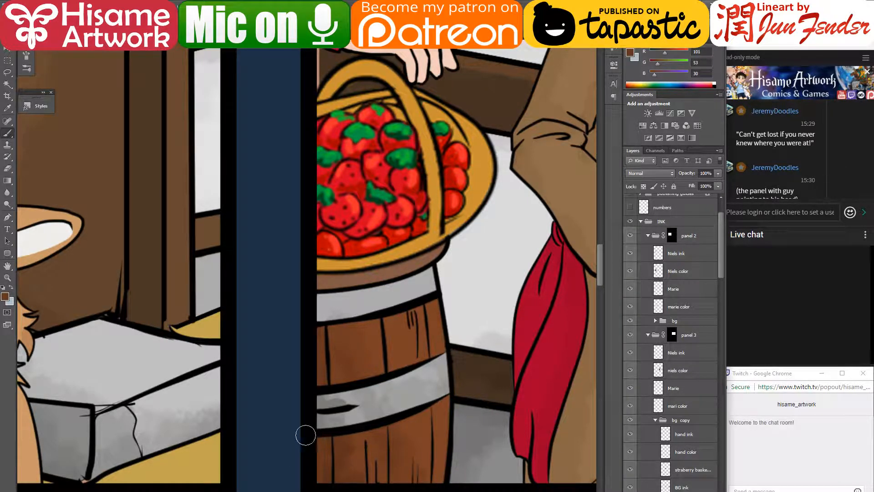
{"action": "left_click", "coordinate": [327, 476], "text": "alt"}
{"action": "left_click_drag", "start_coordinate": [322, 435], "coordinate": [314, 472]}
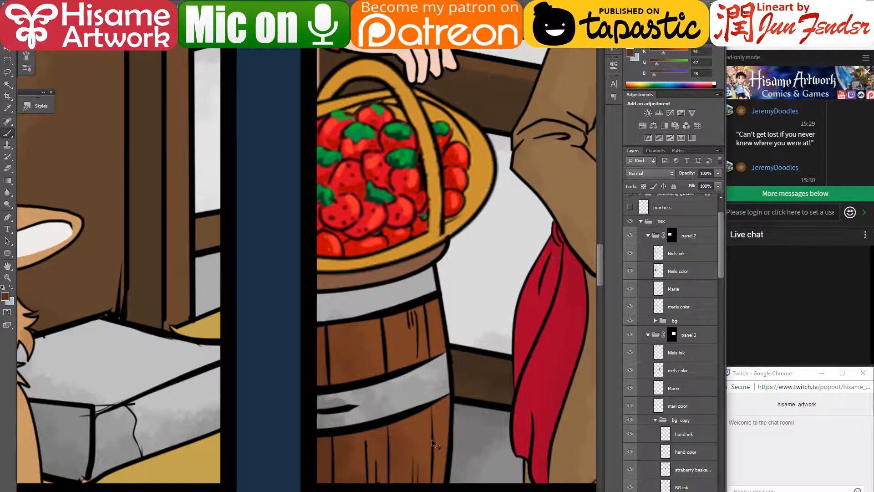
{"action": "left_click", "coordinate": [845, 157]}
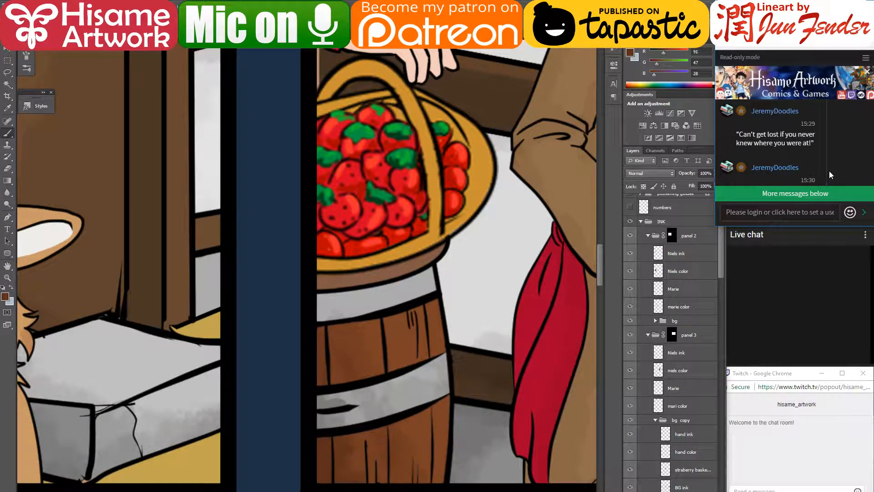
{"action": "scroll", "coordinate": [810, 181], "scroll_direction": "down", "scroll_amount": 1}
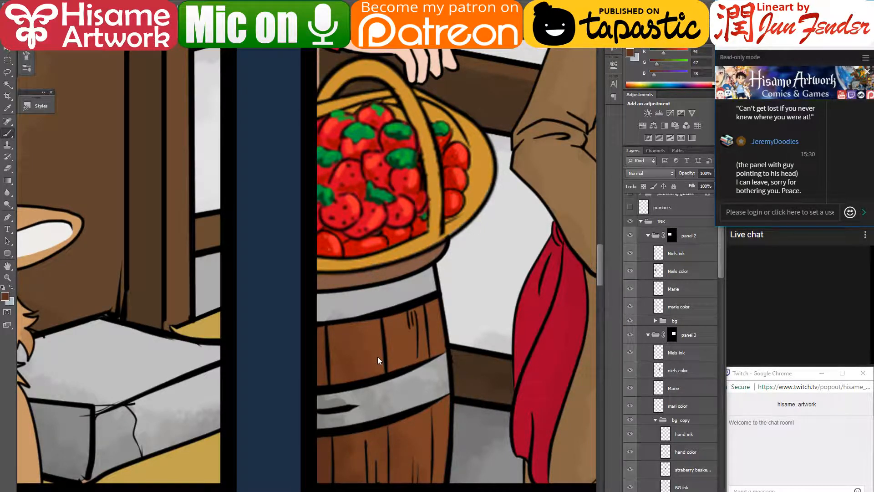
- Cover the pale strip along panel 3's left border with sampled wall grey above the sleeve and beam brown below it
{"action": "scroll", "coordinate": [378, 357], "scroll_direction": "down", "scroll_amount": 6}
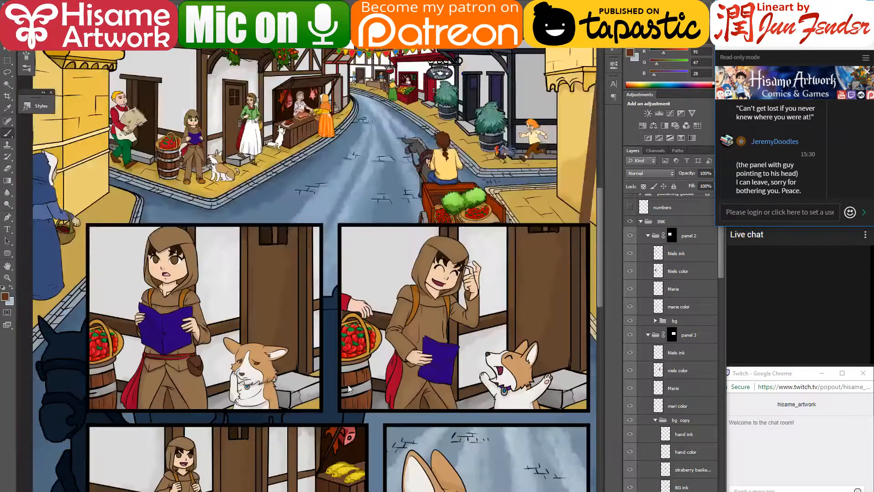
{"action": "scroll", "coordinate": [346, 379], "scroll_direction": "up", "scroll_amount": 6}
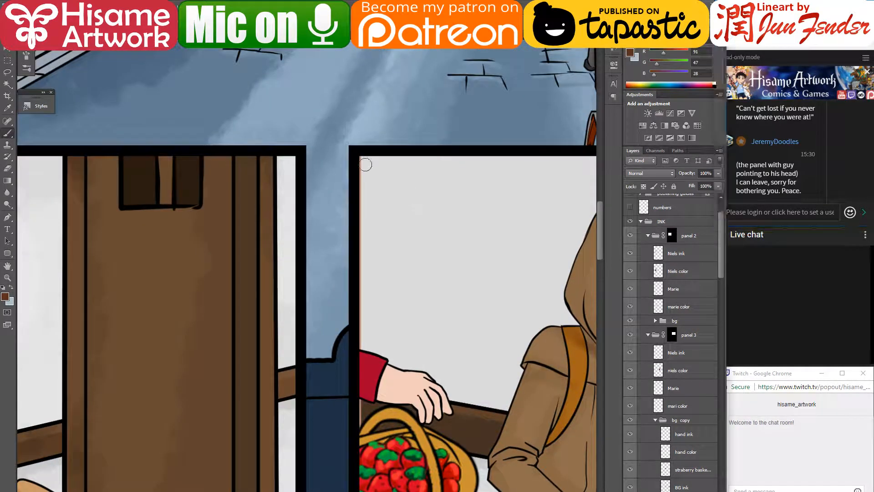
{"action": "left_click", "coordinate": [366, 166], "text": "alt"}
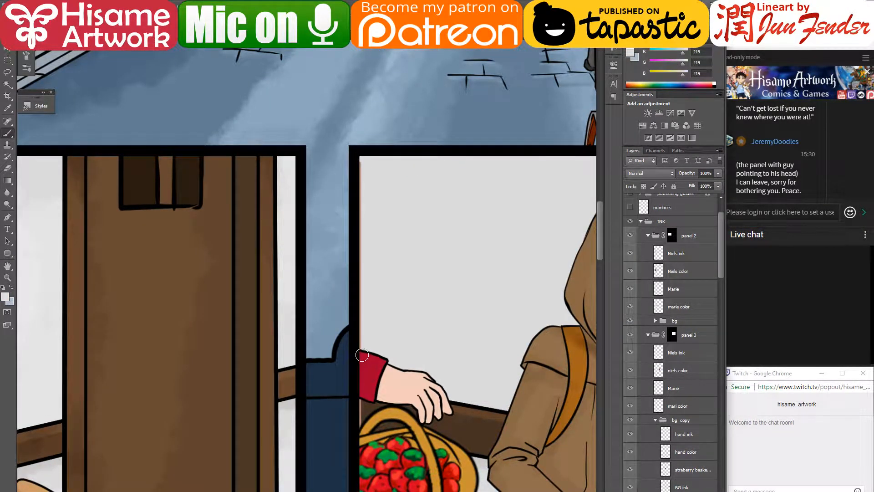
{"action": "left_click", "coordinate": [364, 400], "text": "alt"}
{"action": "mouse_move", "coordinate": [363, 399]}
{"action": "left_mouse_down"}
{"action": "mouse_move", "coordinate": [362, 428]}
{"action": "mouse_move", "coordinate": [385, 418]}
{"action": "left_mouse_up"}
- Pick the strawberry basket layer by its artwork and erase stray color along the inside of the basket handle
{"action": "left_click_drag", "start_coordinate": [470, 427], "coordinate": [455, 323]}
{"action": "left_click_drag", "start_coordinate": [442, 383], "coordinate": [440, 384]}
{"action": "scroll", "coordinate": [440, 384], "scroll_direction": "up", "scroll_amount": 3}
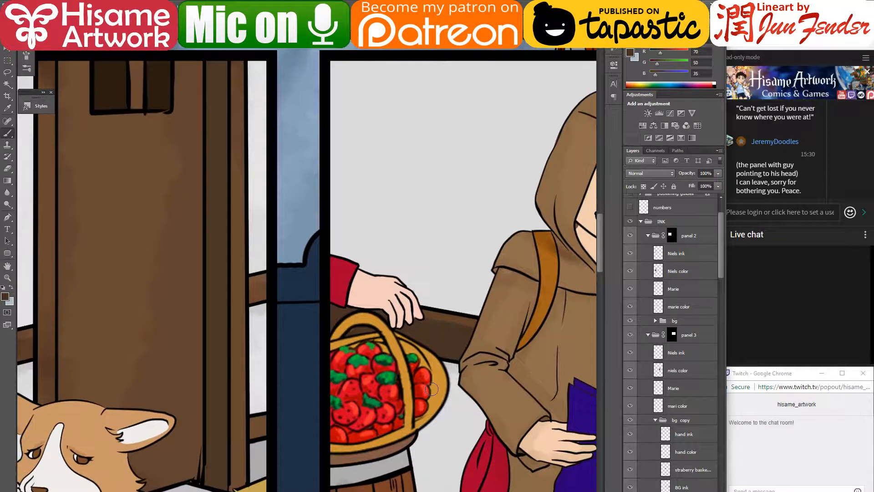
{"action": "key", "text": "alt+v"}
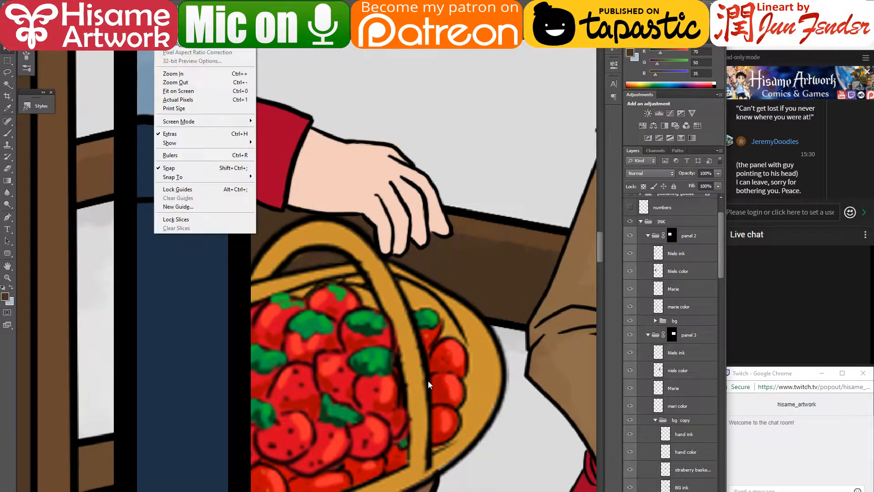
{"action": "key", "text": "Escape"}
{"action": "left_click", "coordinate": [427, 386]}
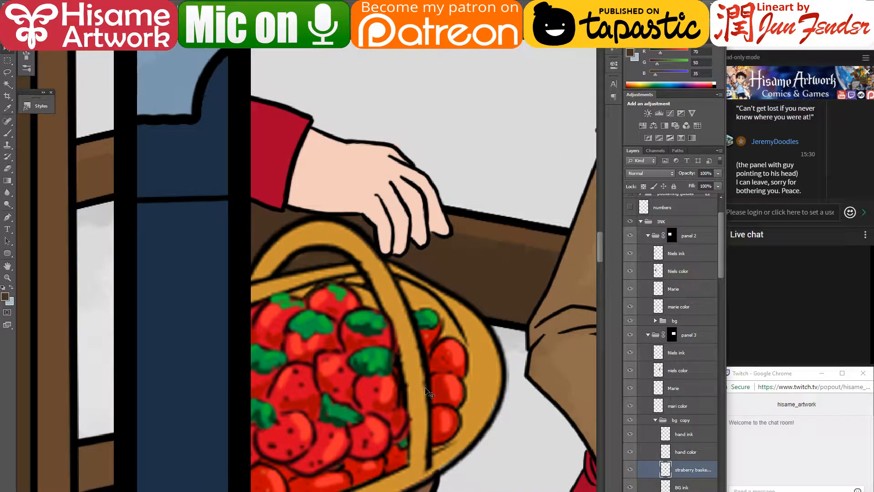
{"action": "left_click", "coordinate": [8, 168]}
{"action": "mouse_move", "coordinate": [287, 264]}
{"action": "left_mouse_down"}
{"action": "mouse_move", "coordinate": [308, 254]}
{"action": "mouse_move", "coordinate": [350, 261]}
{"action": "left_mouse_up"}
- Brush the basket handle smooth along its whole curve with its own sampled orange (RGB 202, 145, 50)
{"action": "left_click", "coordinate": [7, 133]}
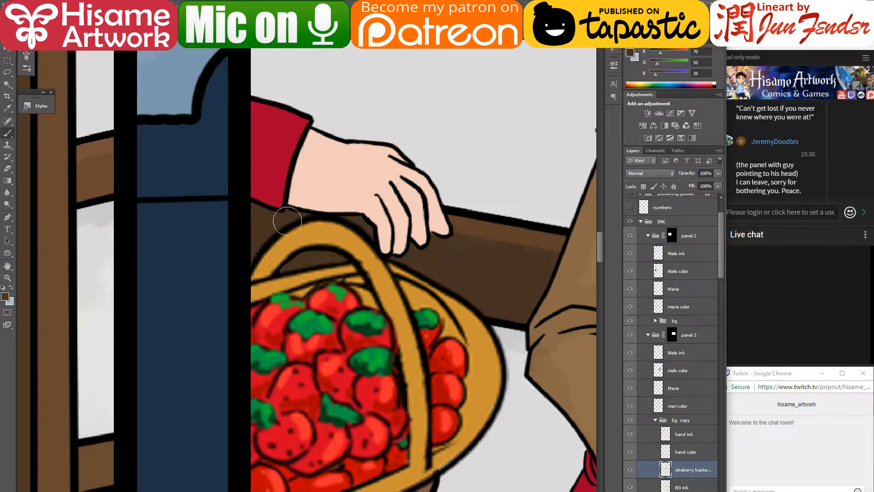
{"action": "left_click", "coordinate": [296, 234], "text": "alt"}
{"action": "mouse_move", "coordinate": [273, 267]}
{"action": "left_mouse_down"}
{"action": "mouse_move", "coordinate": [336, 224]}
{"action": "mouse_move", "coordinate": [390, 269]}
{"action": "mouse_move", "coordinate": [365, 268]}
{"action": "mouse_move", "coordinate": [361, 236]}
{"action": "mouse_move", "coordinate": [396, 291]}
{"action": "mouse_move", "coordinate": [410, 338]}
{"action": "mouse_move", "coordinate": [390, 303]}
{"action": "mouse_move", "coordinate": [424, 393]}
{"action": "mouse_move", "coordinate": [423, 442]}
{"action": "mouse_move", "coordinate": [391, 305]}
{"action": "mouse_move", "coordinate": [414, 399]}
{"action": "left_mouse_up"}
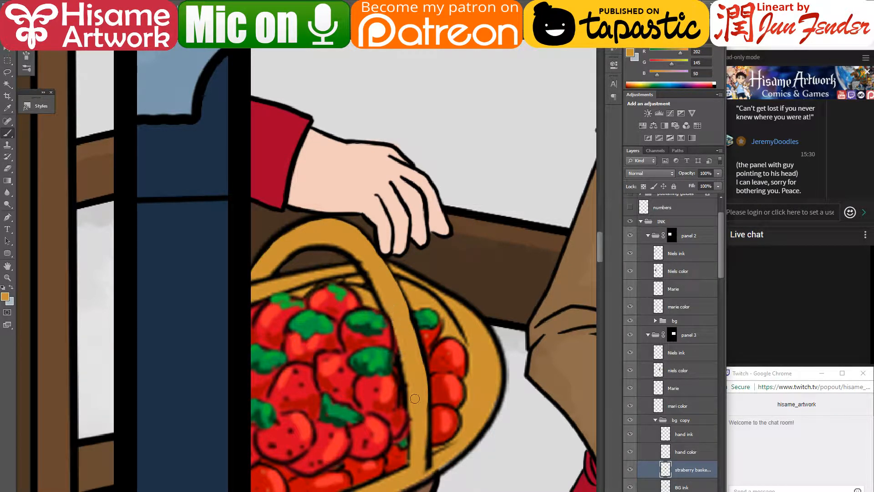
- Review the whole comic page at different magnifications, from the street scene through panels 2 and 3 to the lower panels
{"action": "scroll", "coordinate": [382, 369], "scroll_direction": "down", "scroll_amount": 6}
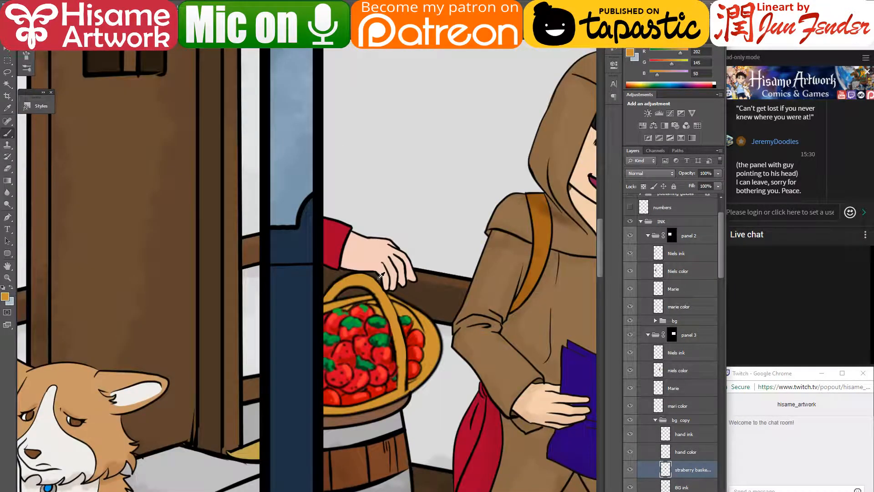
{"action": "scroll", "coordinate": [363, 301], "scroll_direction": "down", "scroll_amount": 4}
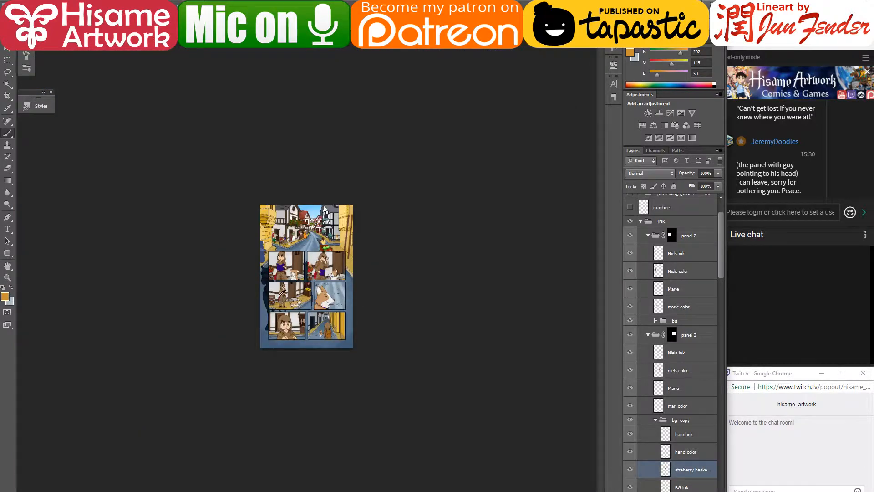
{"action": "scroll", "coordinate": [230, 253], "scroll_direction": "up", "scroll_amount": 5}
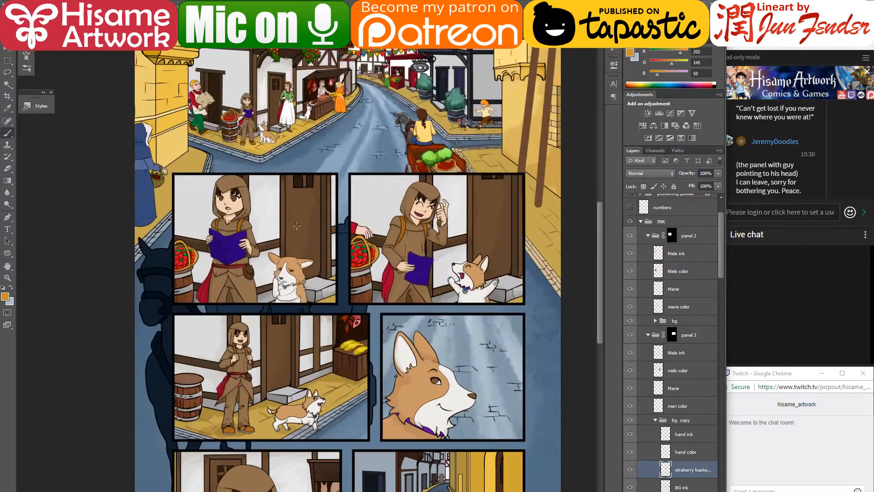
{"action": "left_click_drag", "start_coordinate": [319, 228], "coordinate": [359, 234]}
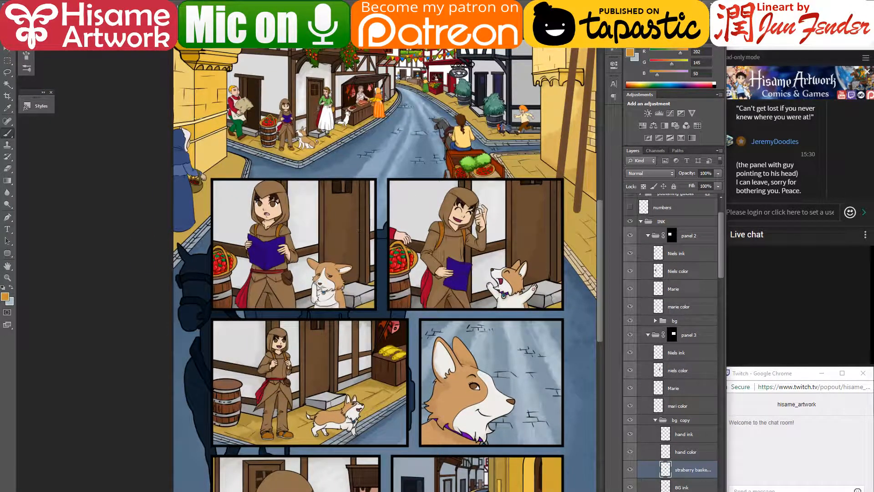
{"action": "key", "text": "v"}
{"action": "scroll", "coordinate": [394, 242], "scroll_direction": "down", "scroll_amount": 2}
{"action": "scroll", "coordinate": [359, 373], "scroll_direction": "down", "scroll_amount": 1}
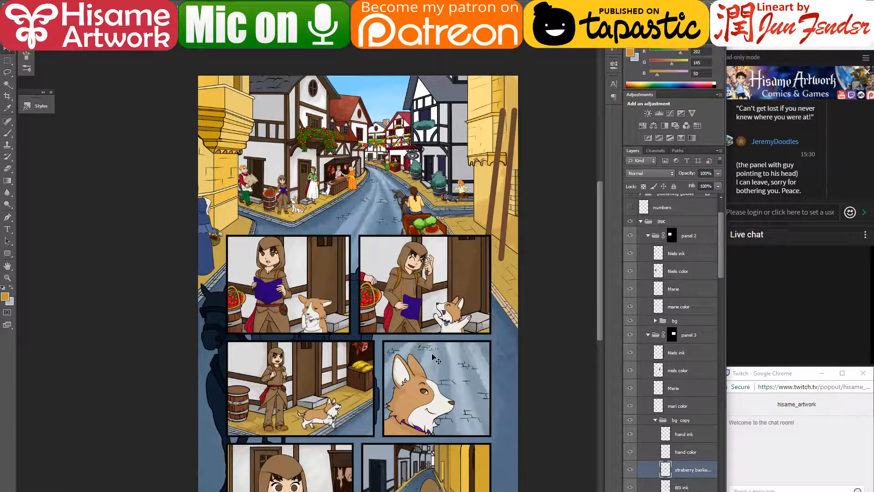
{"action": "left_click_drag", "start_coordinate": [425, 400], "coordinate": [428, 364]}
{"action": "scroll", "coordinate": [704, 429], "scroll_direction": "up", "scroll_amount": 3}
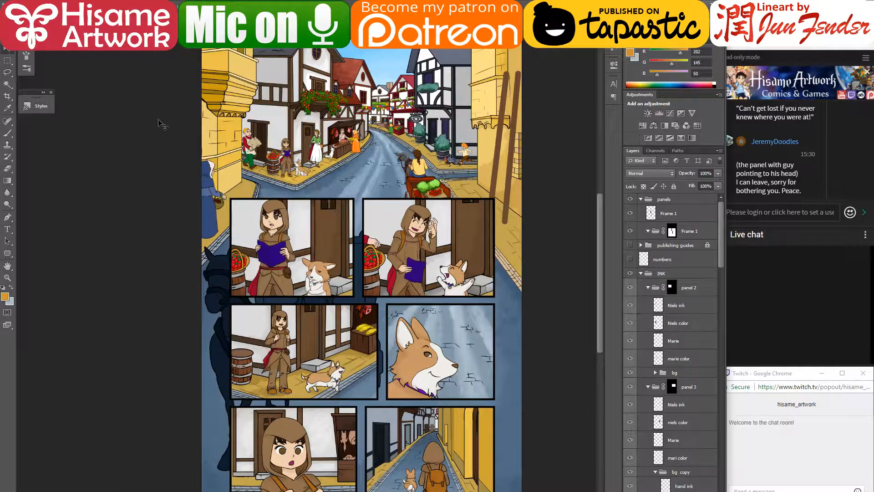
{"action": "scroll", "coordinate": [283, 176], "scroll_direction": "up", "scroll_amount": 5}
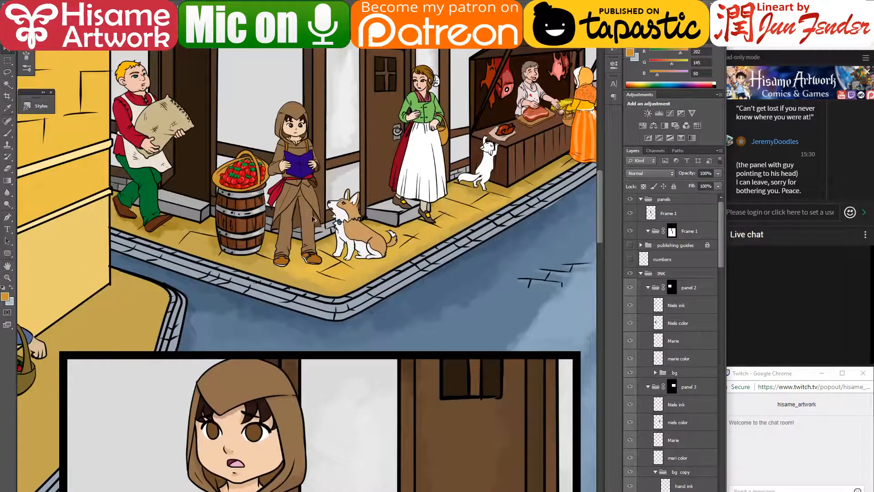
{"action": "scroll", "coordinate": [336, 371], "scroll_direction": "down", "scroll_amount": 5}
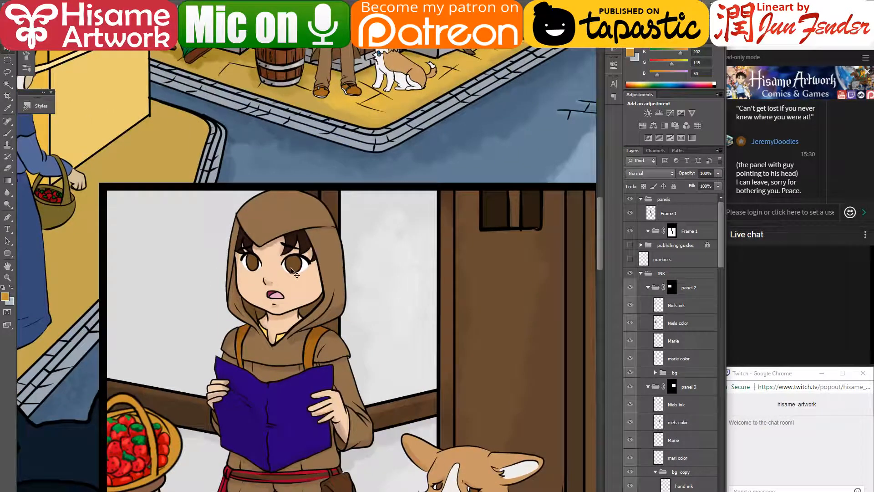
- Pick panel 2's Niels color layer by its artwork and load its pixels as a selection for brushing the face
{"action": "left_click", "coordinate": [294, 272], "text": "ctrl"}
{"action": "scroll", "coordinate": [254, 254], "scroll_direction": "up", "scroll_amount": 3}
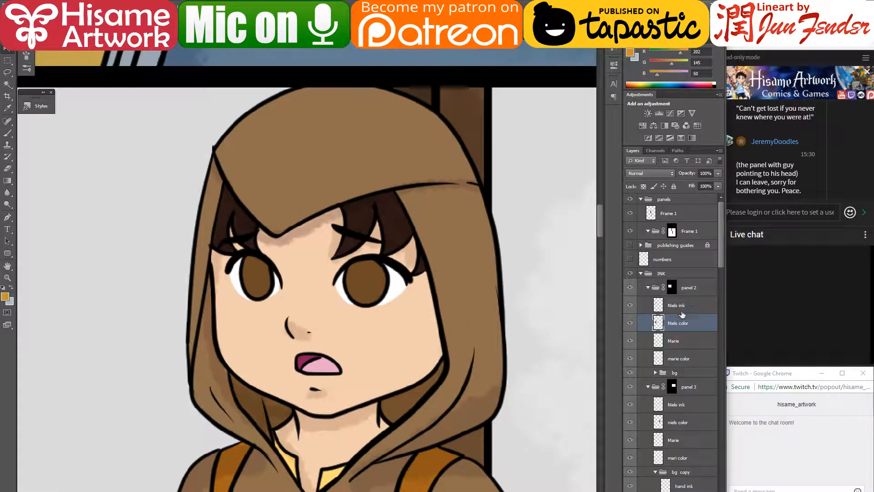
{"action": "left_click", "coordinate": [660, 324], "text": "ctrl"}
{"action": "scroll", "coordinate": [273, 265], "scroll_direction": "up", "scroll_amount": 2}
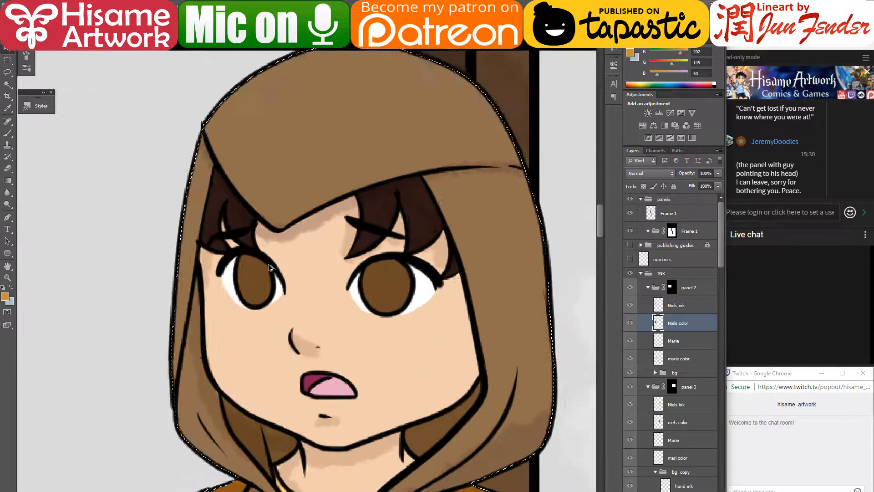
{"action": "left_click", "coordinate": [7, 132]}
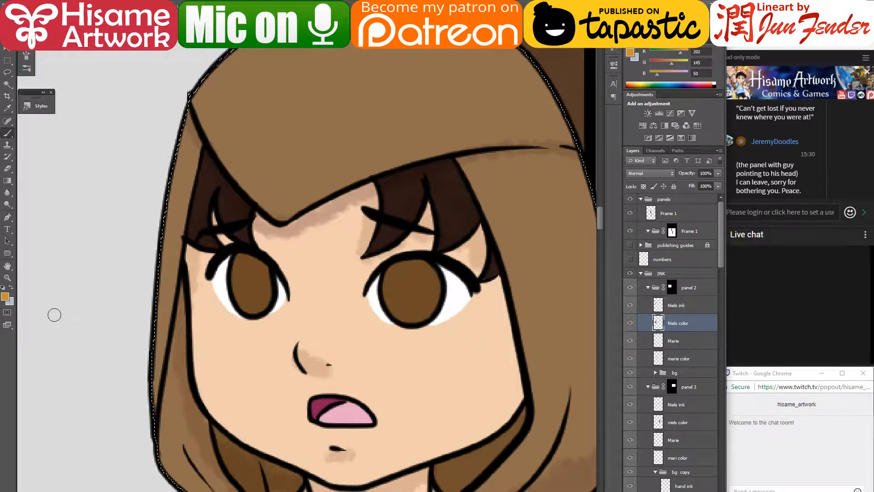
- Paint light reflections along the lower part of both irises with sampled eye brown (RGB 109, 75, 38) in Screen brush mode
{"action": "left_click", "coordinate": [251, 292], "text": "alt"}
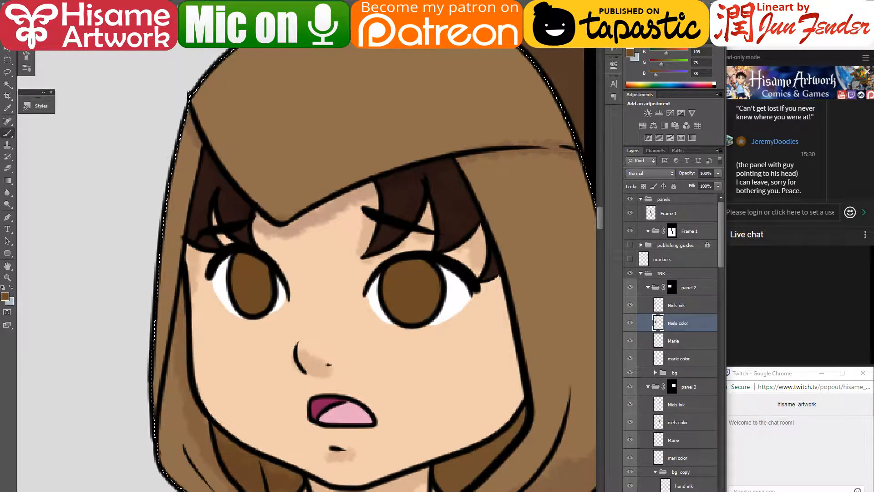
{"action": "left_click", "coordinate": [114, 16]}
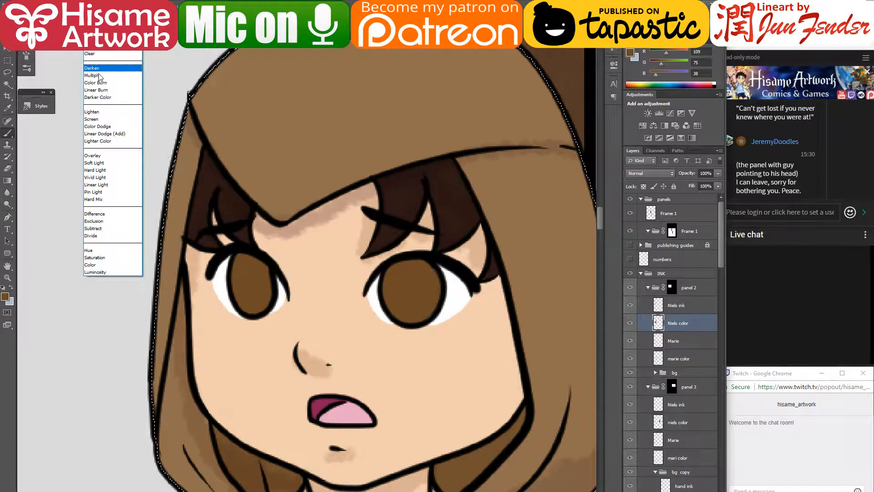
{"action": "left_click", "coordinate": [97, 121]}
{"action": "left_click_drag", "start_coordinate": [238, 298], "coordinate": [277, 302]}
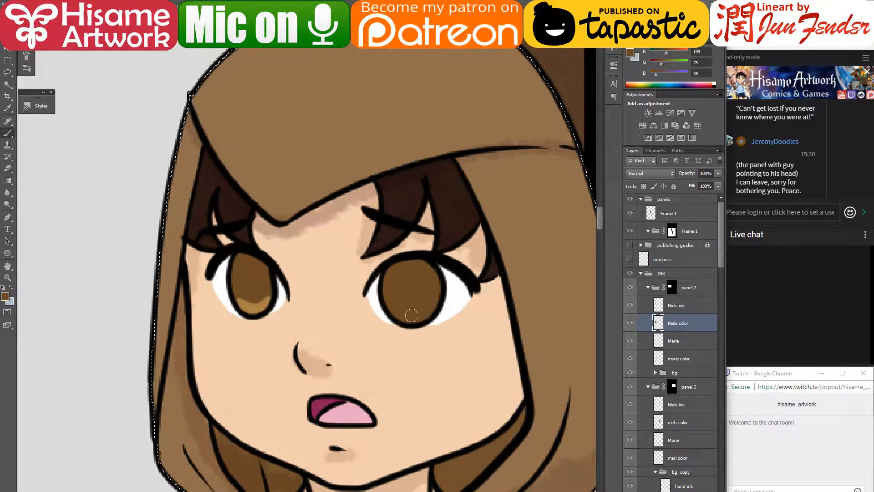
{"action": "mouse_move", "coordinate": [389, 305]}
{"action": "left_mouse_down"}
{"action": "mouse_move", "coordinate": [427, 318]}
{"action": "mouse_move", "coordinate": [437, 304]}
{"action": "mouse_move", "coordinate": [419, 295]}
{"action": "left_mouse_up"}
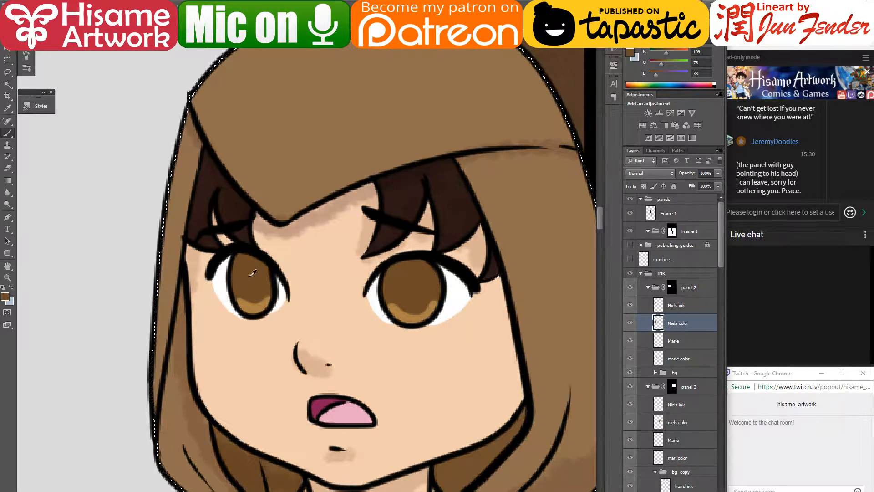
- Darken the upper part of both irises with the same brown in Multiply brush mode
{"action": "left_click", "coordinate": [116, 36]}
{"action": "left_click", "coordinate": [98, 75]}
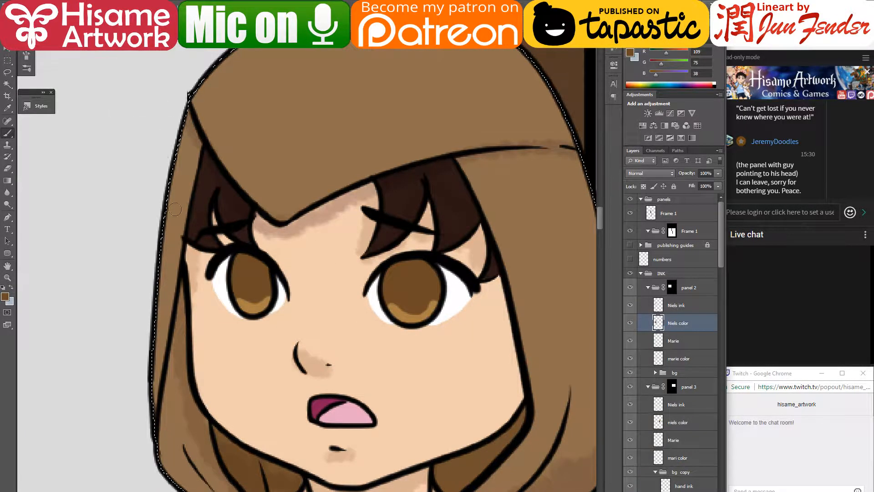
{"action": "mouse_move", "coordinate": [268, 292]}
{"action": "left_mouse_down"}
{"action": "mouse_move", "coordinate": [268, 271]}
{"action": "mouse_move", "coordinate": [242, 258]}
{"action": "mouse_move", "coordinate": [230, 290]}
{"action": "left_mouse_up"}
{"action": "mouse_move", "coordinate": [389, 272]}
{"action": "left_mouse_down"}
{"action": "mouse_move", "coordinate": [413, 264]}
{"action": "mouse_move", "coordinate": [436, 278]}
{"action": "left_mouse_up"}
- Shade the whites of both eyes beneath the upper lashes with a warm off-white (RGB 234, 226, 222)
{"action": "left_click", "coordinate": [459, 292], "text": "alt"}
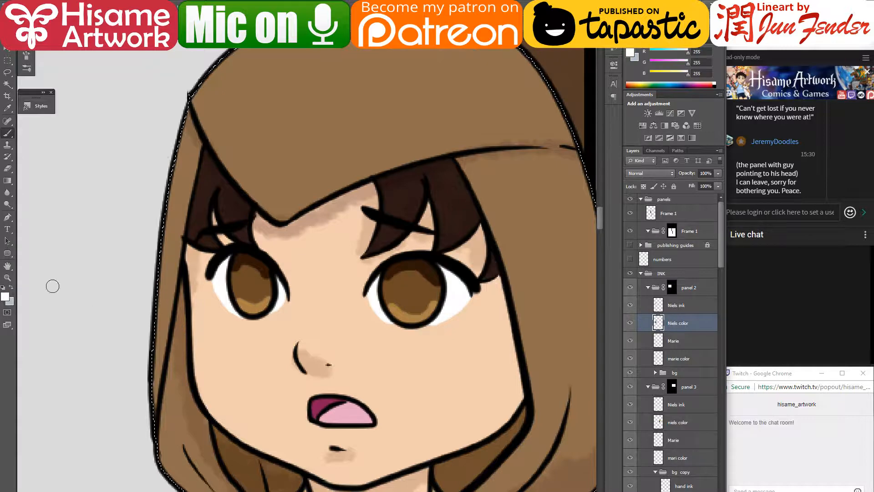
{"action": "left_click", "coordinate": [5, 296]}
{"action": "left_click", "coordinate": [320, 157]}
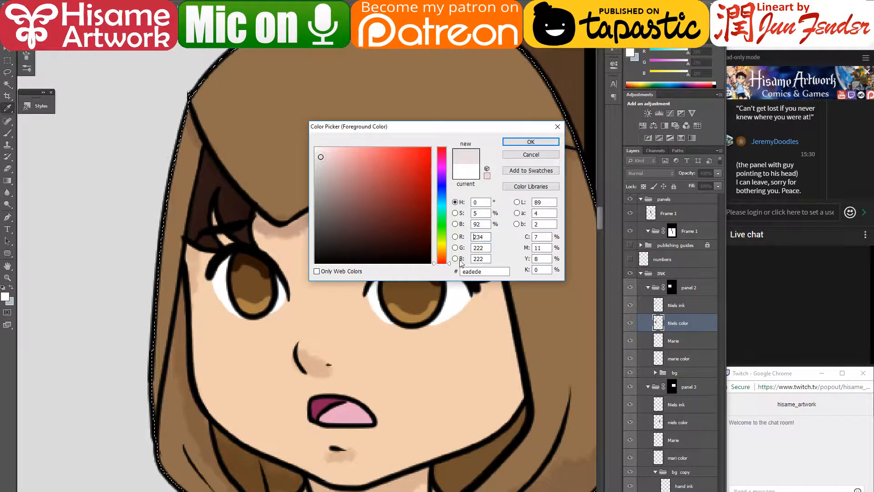
{"action": "left_click", "coordinate": [442, 257]}
{"action": "left_click", "coordinate": [530, 143]}
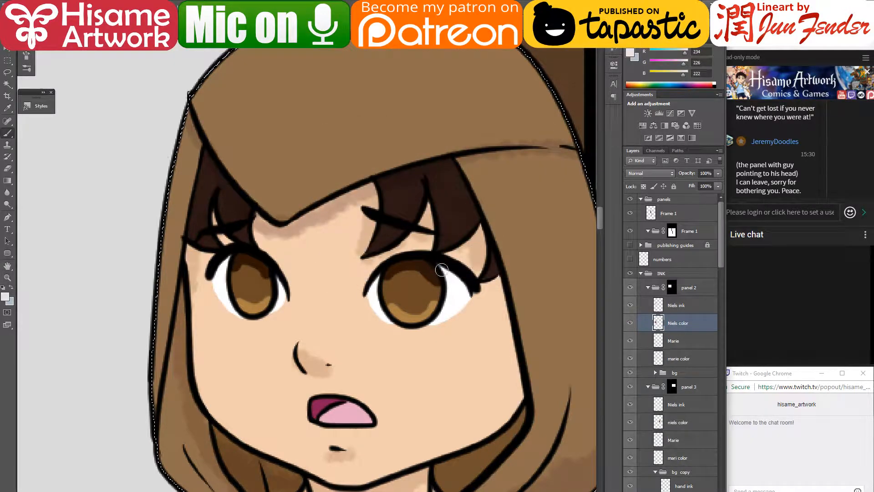
{"action": "left_click_drag", "start_coordinate": [442, 267], "coordinate": [471, 288]}
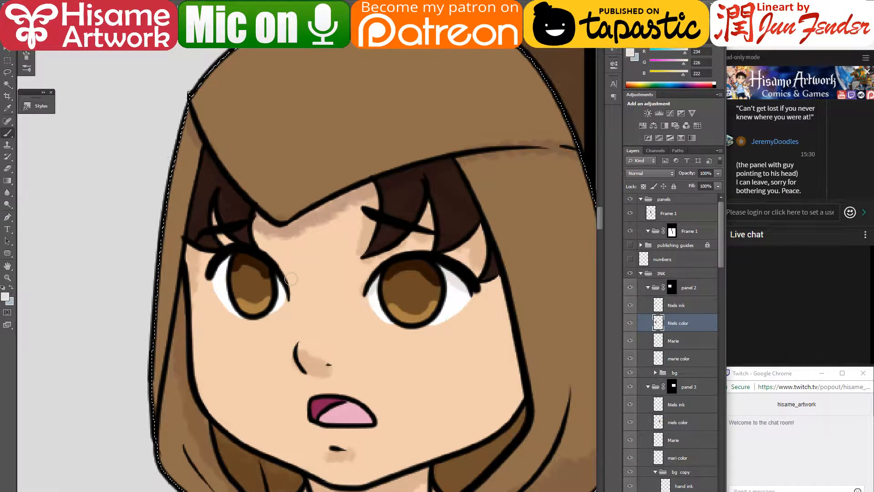
{"action": "mouse_move", "coordinate": [232, 256]}
{"action": "left_mouse_down"}
{"action": "mouse_move", "coordinate": [213, 279]}
{"action": "mouse_move", "coordinate": [248, 269]}
{"action": "left_mouse_up"}
- Return the brush to Normal mode with black sampled from the eye outline, and try a larger brush stroke in the left iris
{"action": "left_click", "coordinate": [113, 22]}
{"action": "left_click", "coordinate": [104, 32]}
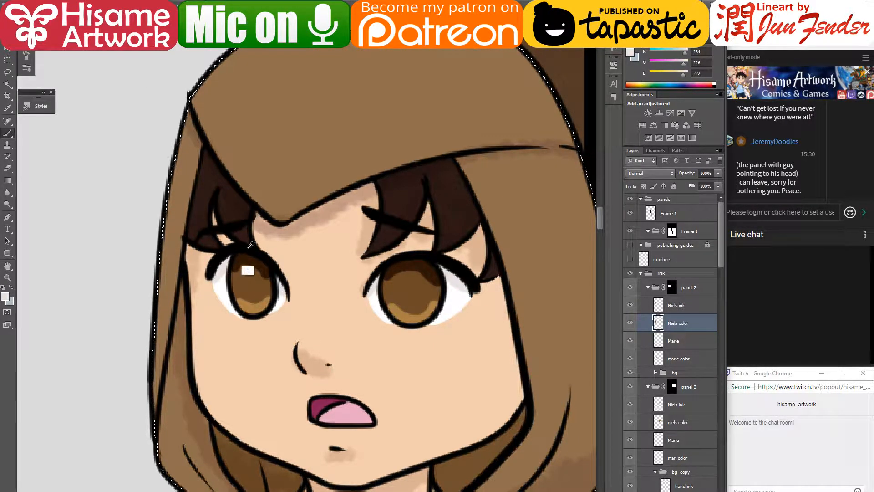
{"action": "key", "text": "ctrl+z"}
{"action": "left_click", "coordinate": [248, 249], "text": "alt"}
{"action": "key", "text": "bracketright"}
{"action": "key", "text": "bracketright"}
{"action": "key", "text": "bracketright"}
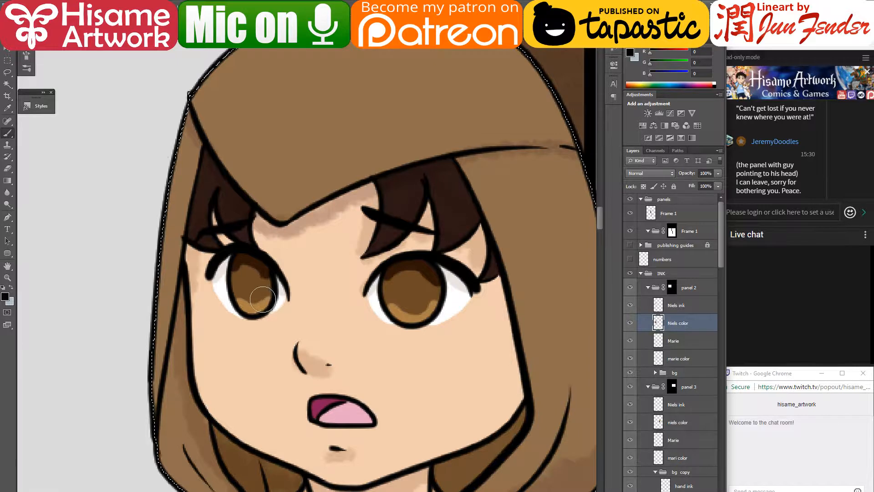
{"action": "mouse_move", "coordinate": [249, 274]}
{"action": "left_mouse_down"}
{"action": "mouse_move", "coordinate": [252, 298]}
{"action": "mouse_move", "coordinate": [251, 284]}
{"action": "mouse_move", "coordinate": [229, 279]}
{"action": "left_mouse_up"}
{"action": "key", "text": "ctrl+z"}
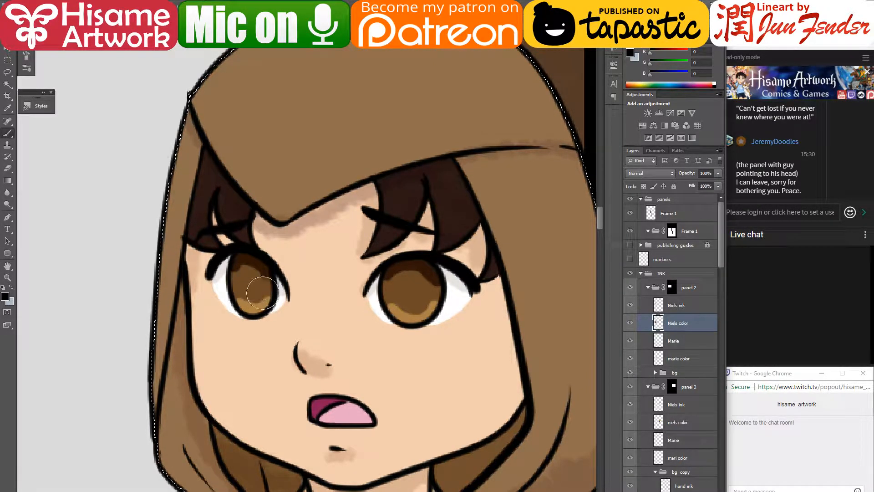
- Reduce the brush size and paint a solid black oval pupil in the center of the left iris
{"action": "key", "text": "bracketleft"}
{"action": "key", "text": "bracketleft"}
{"action": "key", "text": "bracketleft"}
{"action": "key", "text": "bracketleft"}
{"action": "key", "text": "bracketleft"}
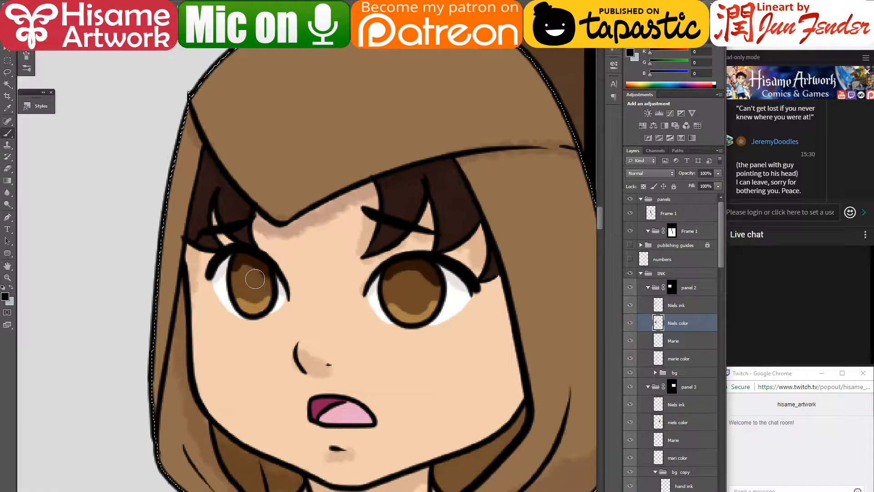
{"action": "left_click", "coordinate": [249, 271]}
{"action": "left_click_drag", "start_coordinate": [253, 295], "coordinate": [245, 273]}
{"action": "key", "text": "ctrl+z"}
{"action": "key", "text": "bracketleft"}
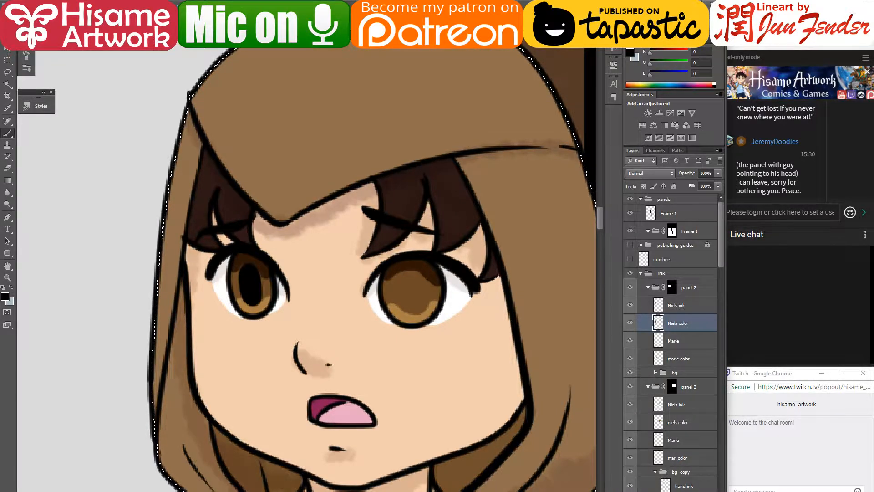
- Switch to the YouTube live streaming dashboard to check the stream and its live chat, and return to the Photoshop drawing
{"action": "key", "text": "alt+Tab"}
{"action": "key", "text": "alt+Tab"}
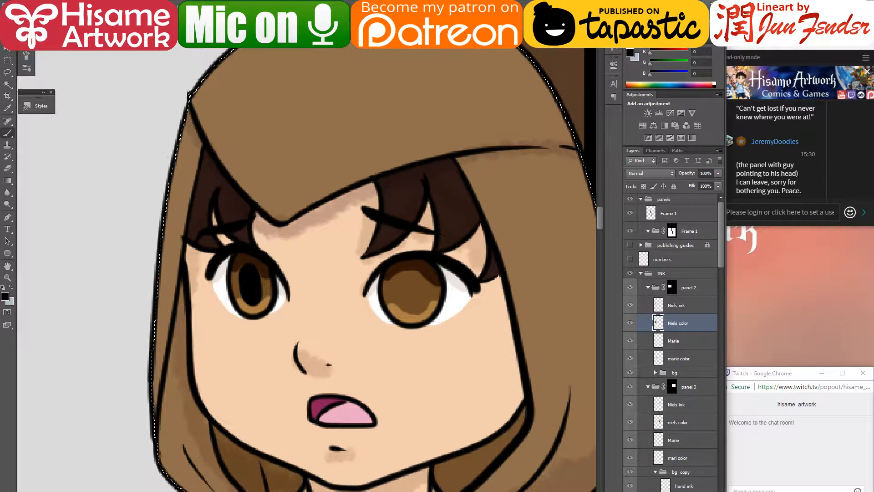
{"action": "key", "text": "alt+Tab"}
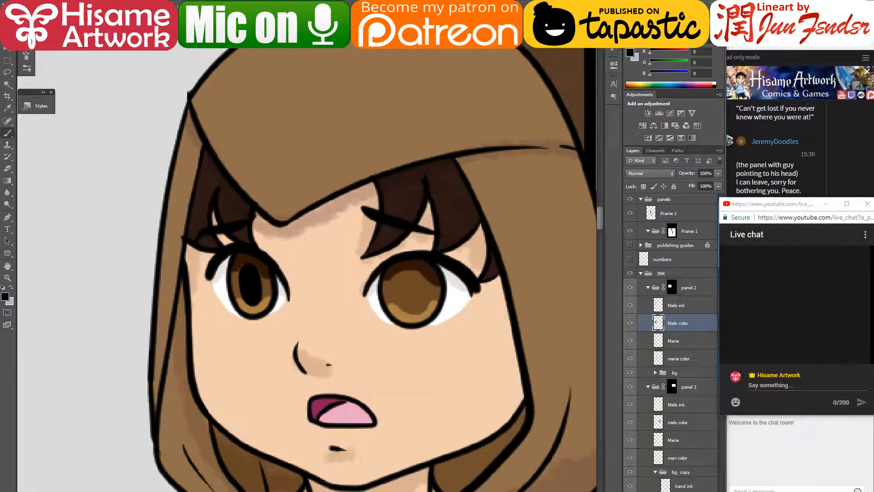
{"action": "key", "text": "alt+Tab"}
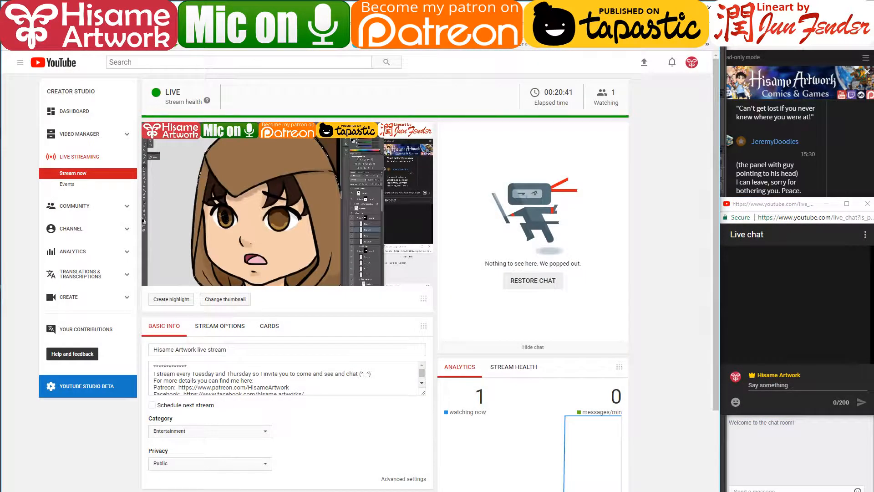
{"action": "left_click", "coordinate": [668, 8]}
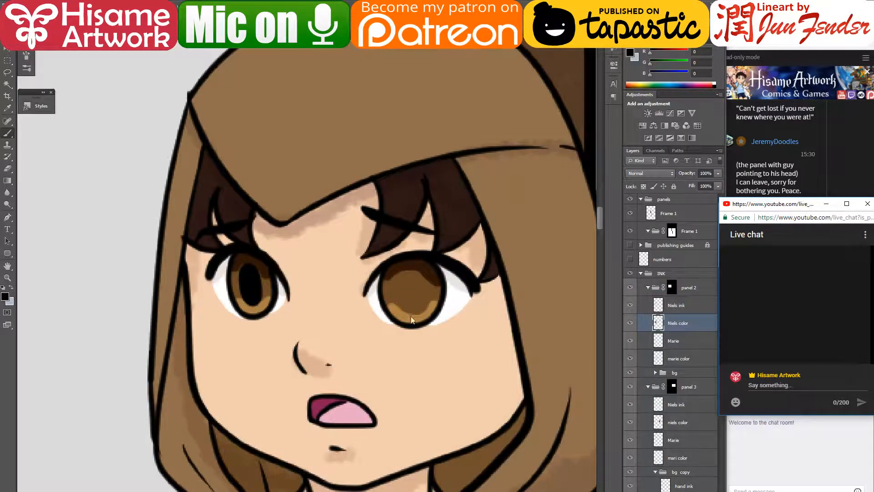
- Paint a black pupil in the right iris and add a white highlight over the upper part of both pupils
{"action": "mouse_move", "coordinate": [406, 282]}
{"action": "left_mouse_down"}
{"action": "mouse_move", "coordinate": [408, 302]}
{"action": "mouse_move", "coordinate": [419, 299]}
{"action": "mouse_move", "coordinate": [420, 282]}
{"action": "mouse_move", "coordinate": [403, 283]}
{"action": "mouse_move", "coordinate": [409, 304]}
{"action": "mouse_move", "coordinate": [420, 302]}
{"action": "mouse_move", "coordinate": [421, 289]}
{"action": "mouse_move", "coordinate": [413, 281]}
{"action": "mouse_move", "coordinate": [411, 301]}
{"action": "mouse_move", "coordinate": [411, 276]}
{"action": "mouse_move", "coordinate": [403, 280]}
{"action": "mouse_move", "coordinate": [403, 301]}
{"action": "mouse_move", "coordinate": [414, 307]}
{"action": "mouse_move", "coordinate": [417, 280]}
{"action": "mouse_move", "coordinate": [402, 296]}
{"action": "left_mouse_up"}
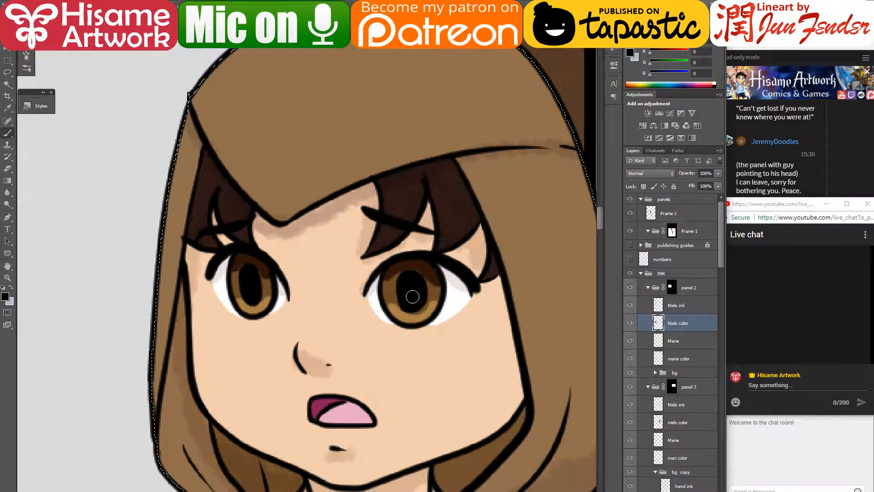
{"action": "key", "text": "x"}
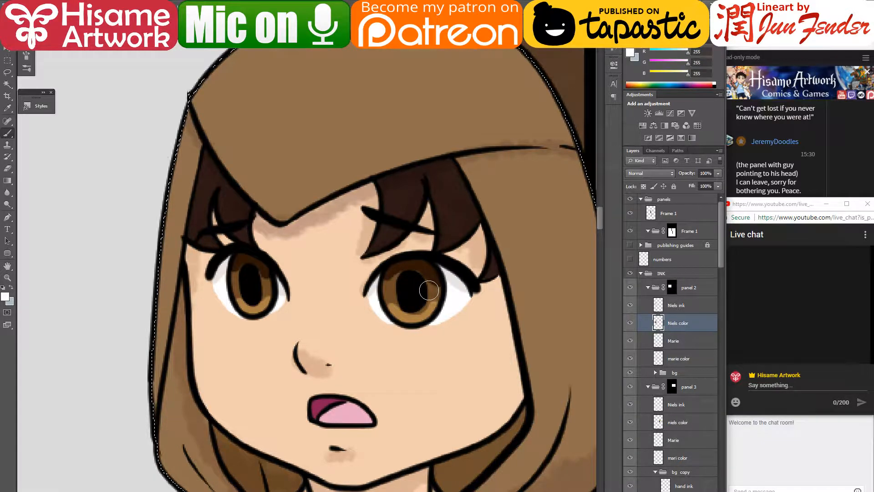
{"action": "left_click_drag", "start_coordinate": [430, 277], "coordinate": [403, 276]}
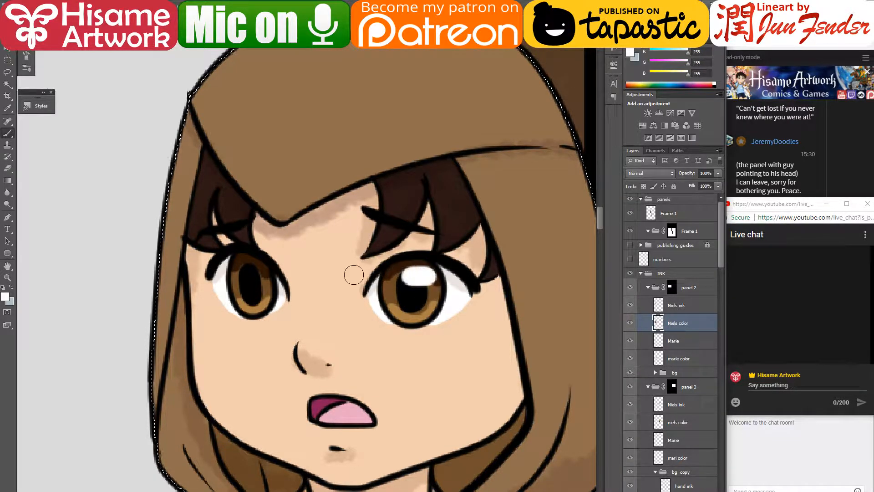
{"action": "left_click_drag", "start_coordinate": [264, 272], "coordinate": [249, 274]}
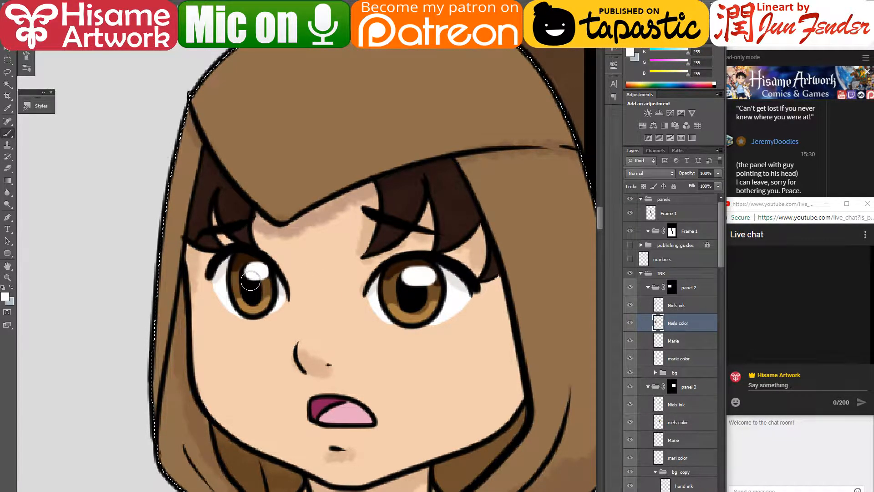
- Bring the read-only chat window to the front and widen it to read its messages
{"action": "left_click", "coordinate": [840, 50]}
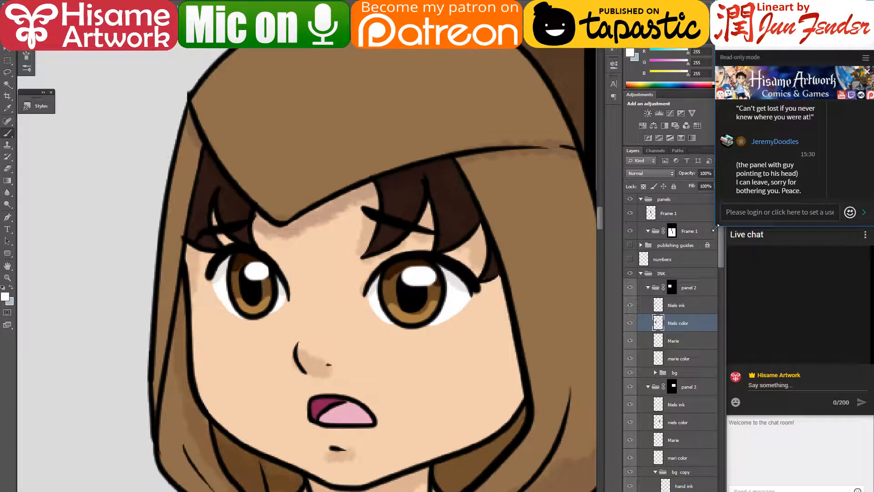
{"action": "left_click_drag", "start_coordinate": [715, 228], "coordinate": [684, 231]}
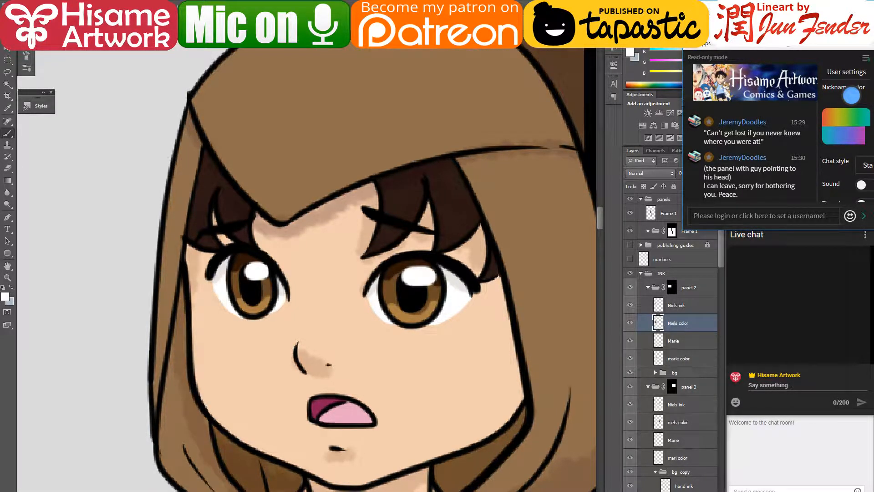
- Look through the chat window's user settings and narrow the window so it no longer covers the layer list
{"action": "scroll", "coordinate": [683, 105], "scroll_direction": "down", "scroll_amount": 1}
{"action": "scroll", "coordinate": [684, 106], "scroll_direction": "up", "scroll_amount": 1}
{"action": "scroll", "coordinate": [684, 108], "scroll_direction": "down", "scroll_amount": 1}
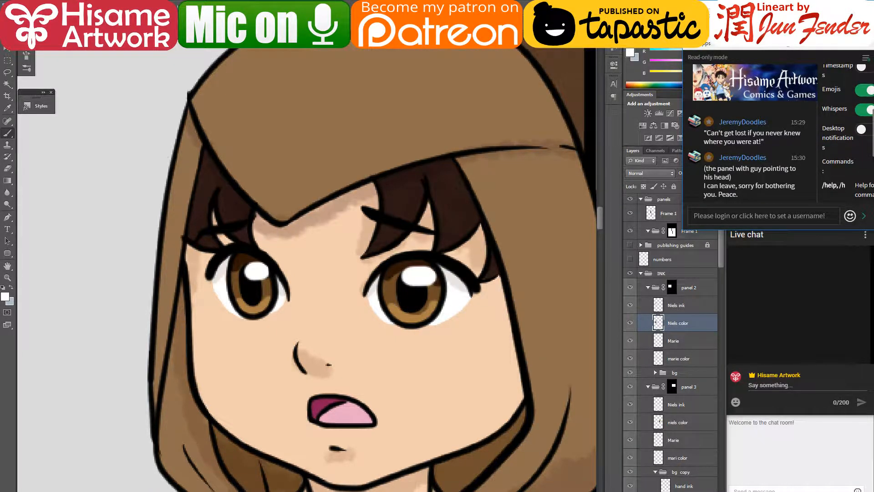
{"action": "scroll", "coordinate": [682, 102], "scroll_direction": "up", "scroll_amount": 3}
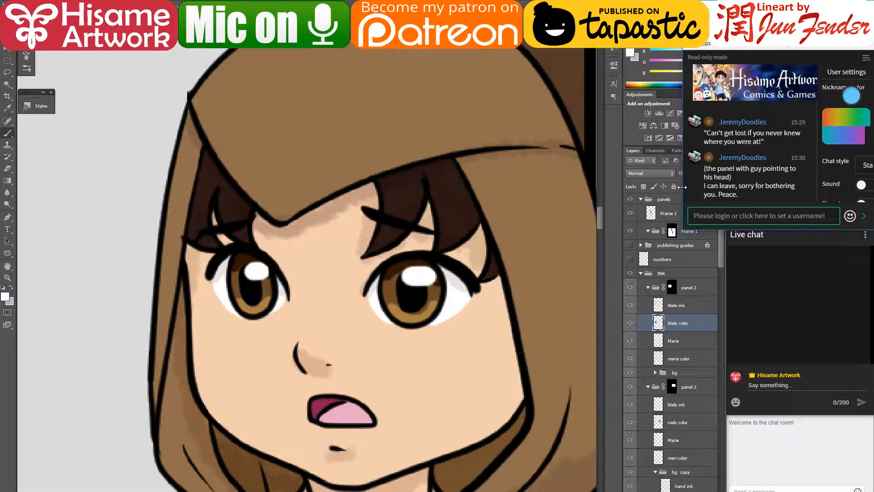
{"action": "left_click_drag", "start_coordinate": [683, 189], "coordinate": [727, 185]}
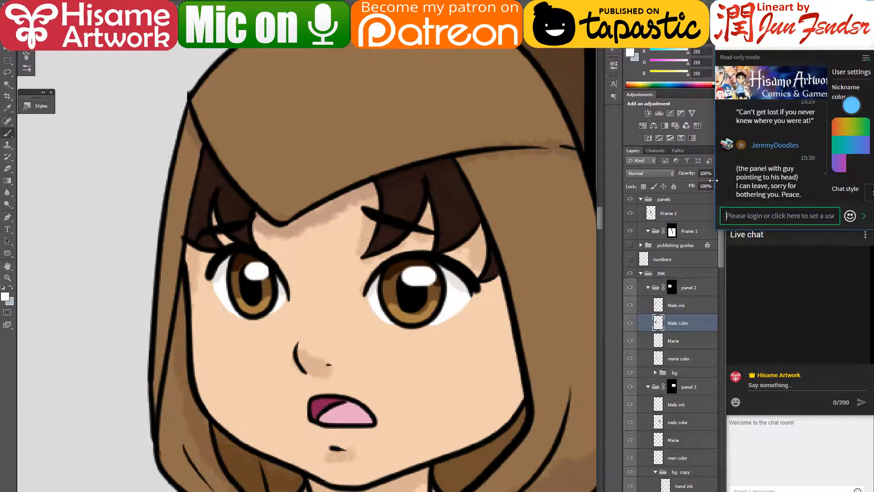
{"action": "left_click", "coordinate": [714, 235]}
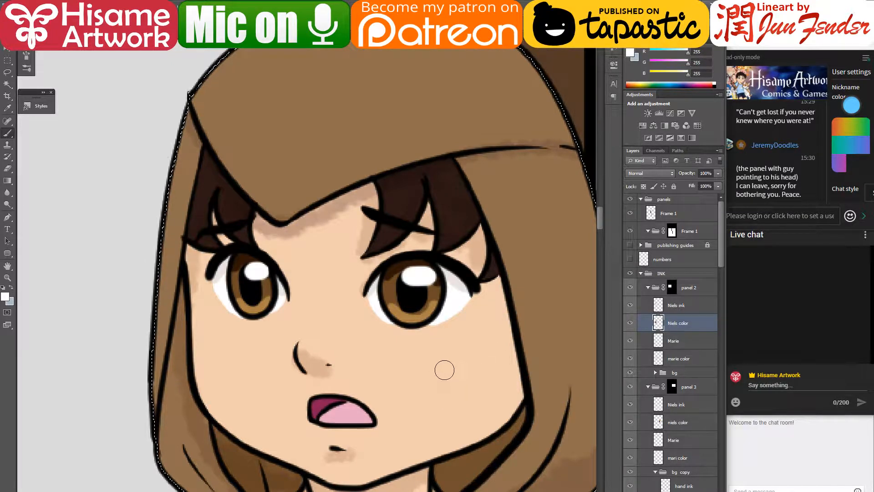
- Clear the selection around the hooded character in panel 2
{"action": "left_click_drag", "start_coordinate": [447, 377], "coordinate": [428, 170]}
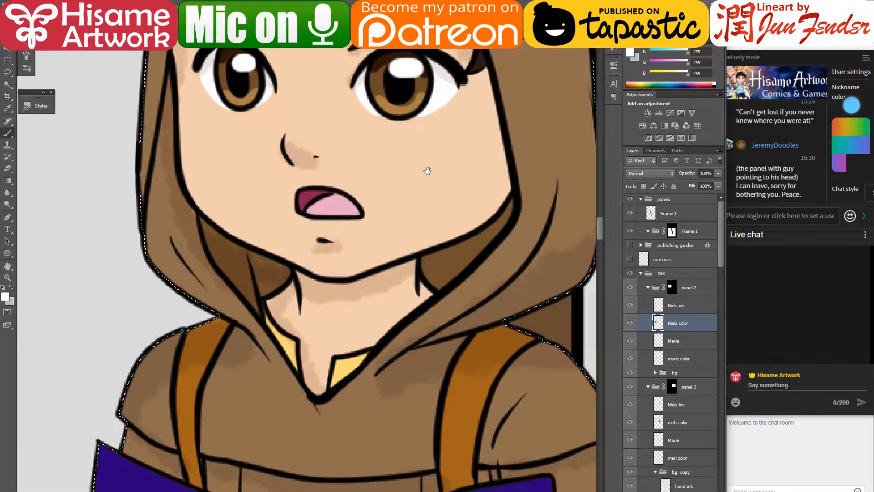
{"action": "scroll", "coordinate": [395, 198], "scroll_direction": "down", "scroll_amount": 1}
{"action": "scroll", "coordinate": [396, 198], "scroll_direction": "down", "scroll_amount": 5}
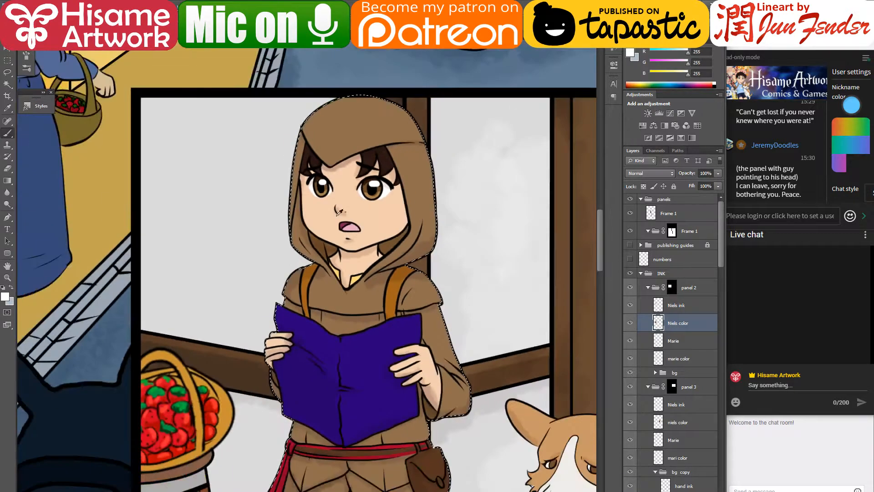
{"action": "scroll", "coordinate": [333, 213], "scroll_direction": "down", "scroll_amount": 3}
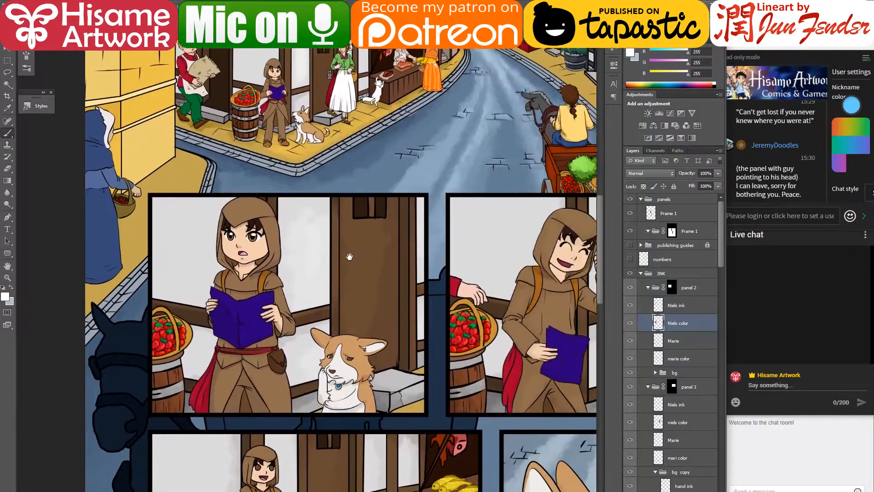
{"action": "key", "text": "ctrl+d"}
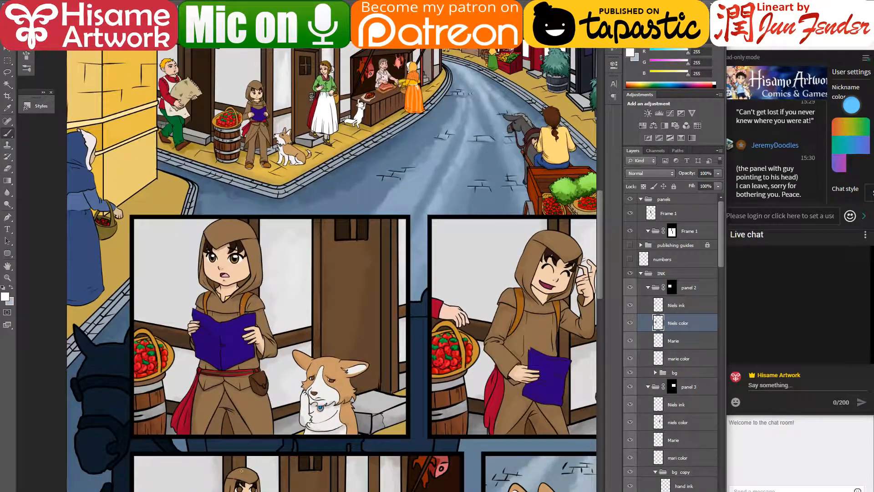
- Switch to the file browser and open the page_23 PSD from the chapter 1 folder in Photoshop
{"action": "key", "text": "alt+Tab"}
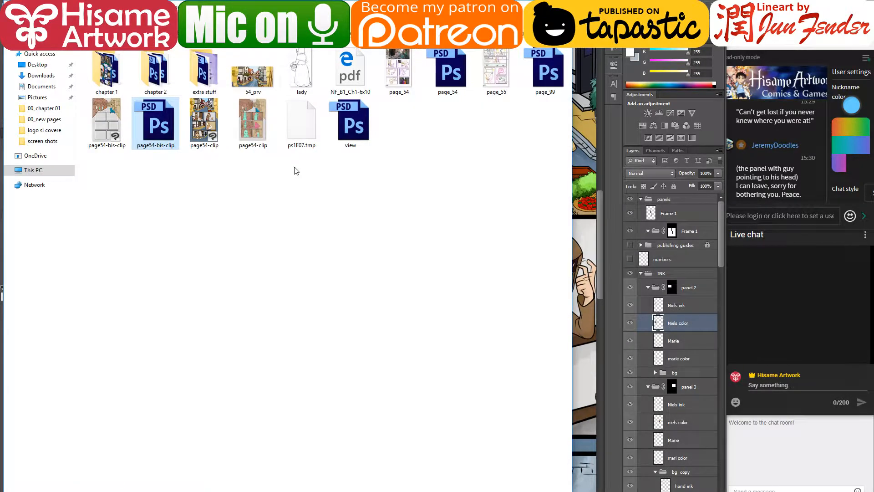
{"action": "double_click", "coordinate": [107, 76]}
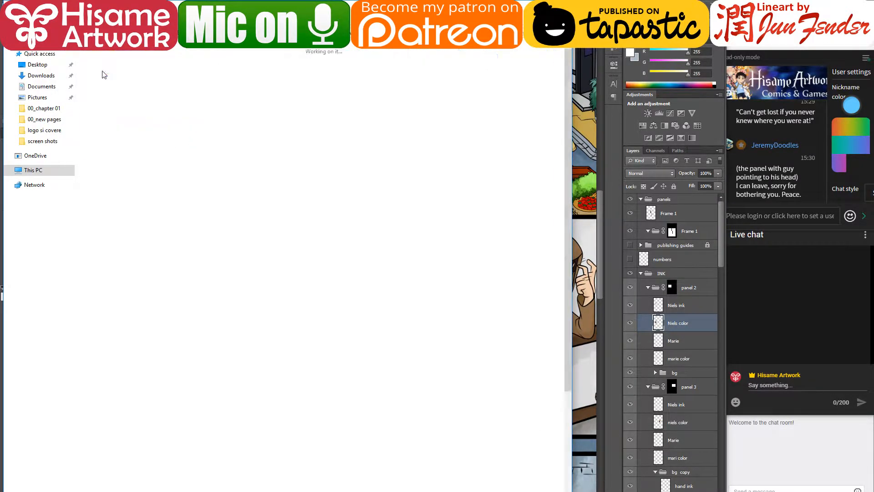
{"action": "scroll", "coordinate": [319, 282], "scroll_direction": "down", "scroll_amount": 3}
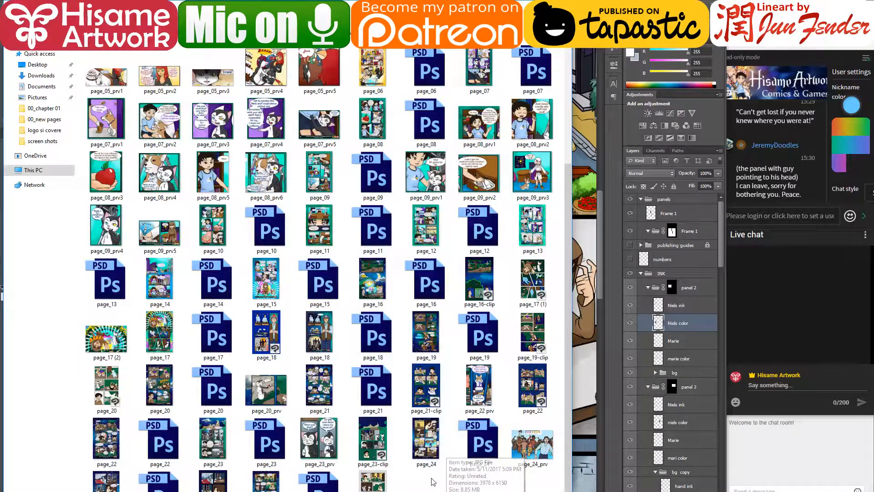
{"action": "left_click", "coordinate": [217, 458]}
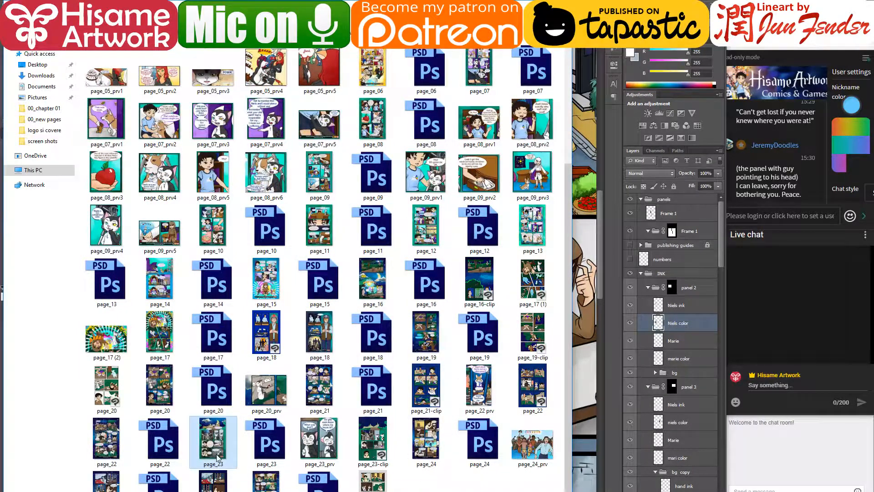
{"action": "double_click", "coordinate": [263, 444]}
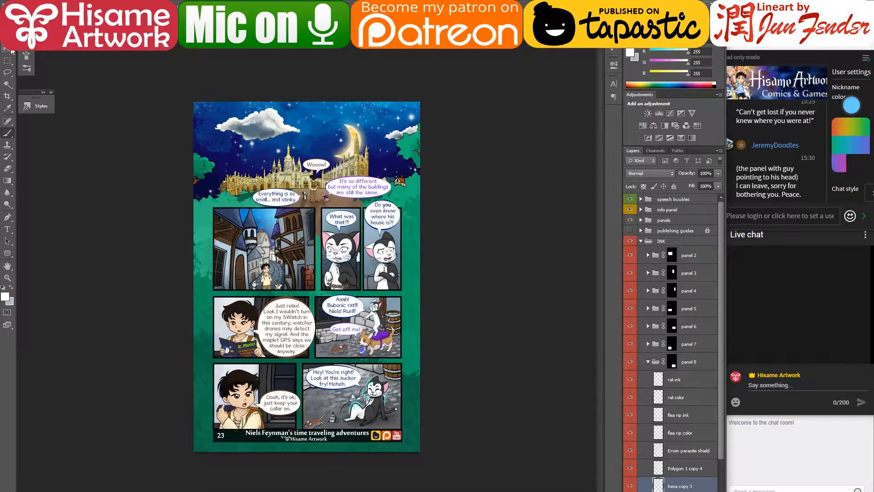
- Group the book cover's three text layers in panel 5, from the Jr. Maplet title up to the Scavenger hunter's text
{"action": "left_click", "coordinate": [9, 50]}
{"action": "scroll", "coordinate": [216, 321], "scroll_direction": "up", "scroll_amount": 4}
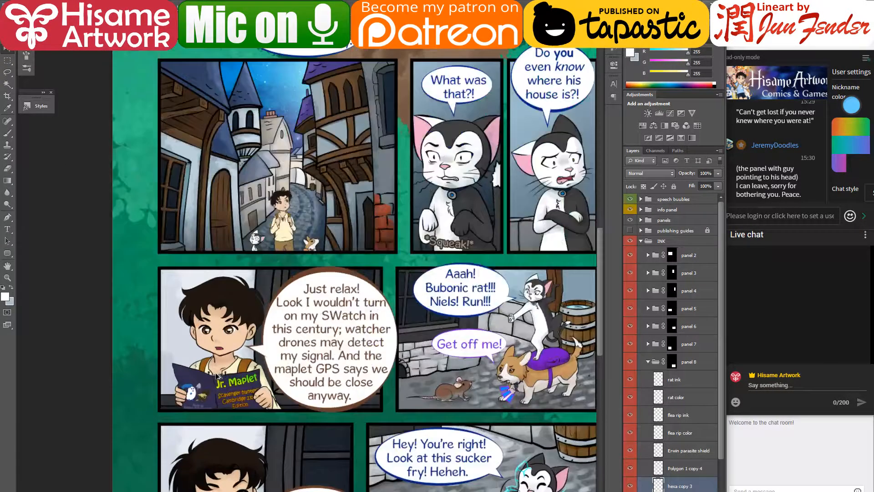
{"action": "scroll", "coordinate": [216, 396], "scroll_direction": "up", "scroll_amount": 3}
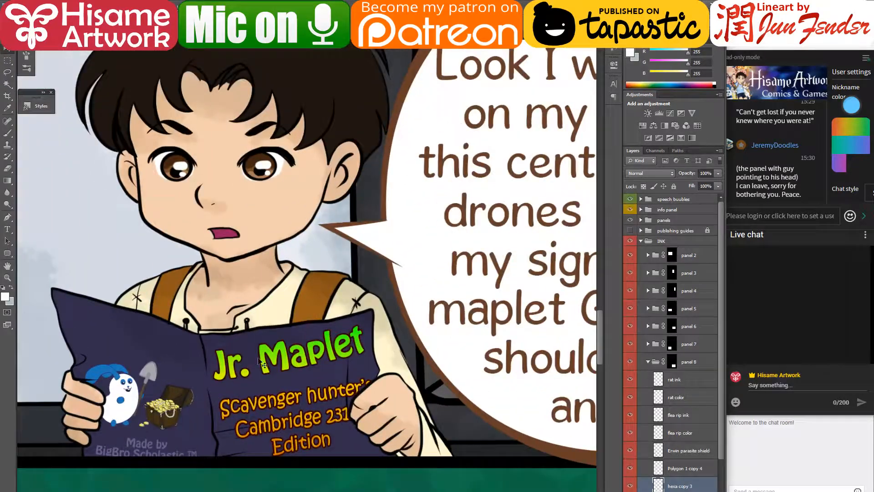
{"action": "left_click", "coordinate": [287, 360], "text": "ctrl"}
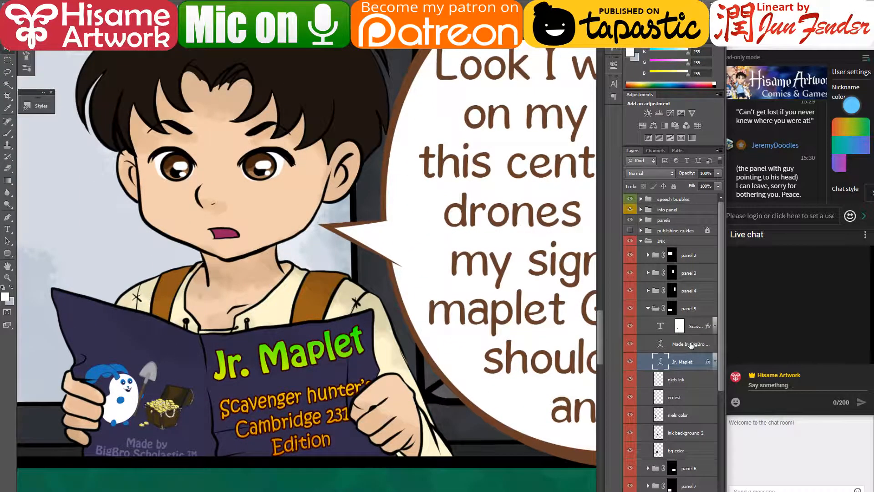
{"action": "left_click", "coordinate": [691, 327], "text": "shift"}
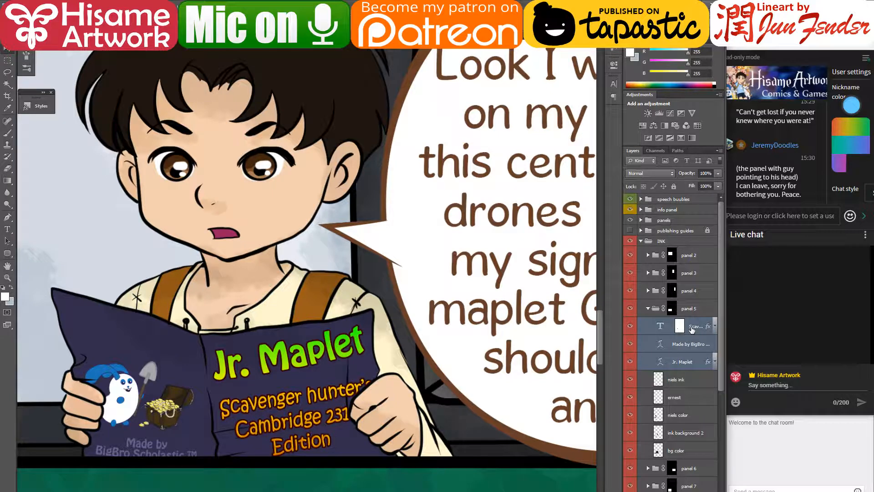
{"action": "key", "text": "ctrl+g"}
- Rename the new group of book cover text layers as maplet text
{"action": "double_click", "coordinate": [678, 323]}
{"action": "type", "text": "n"}
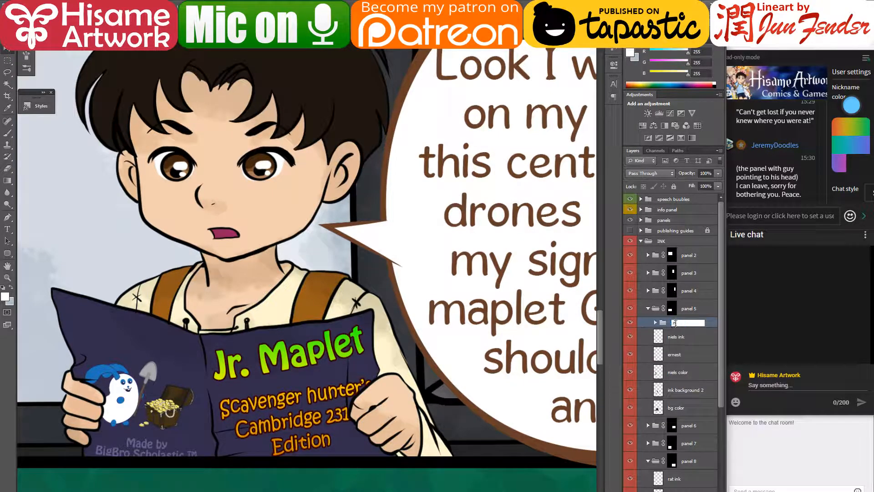
{"action": "type", "text": "aplet text"}
{"action": "key", "text": "Return"}
{"action": "double_click", "coordinate": [674, 324]}
{"action": "type", "text": "m"}
{"action": "key", "text": "Return"}
- Move the ernest layer into the maplet text group and toggle the group's visibility to check its contents
{"action": "left_click", "coordinate": [630, 322]}
{"action": "left_click", "coordinate": [630, 322]}
{"action": "left_click", "coordinate": [673, 354]}
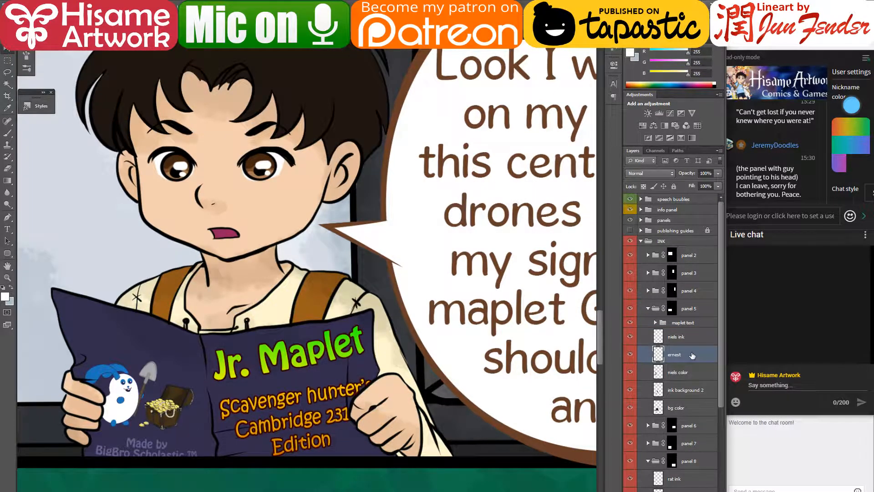
{"action": "left_click_drag", "start_coordinate": [692, 354], "coordinate": [679, 322]}
{"action": "left_click", "coordinate": [630, 322]}
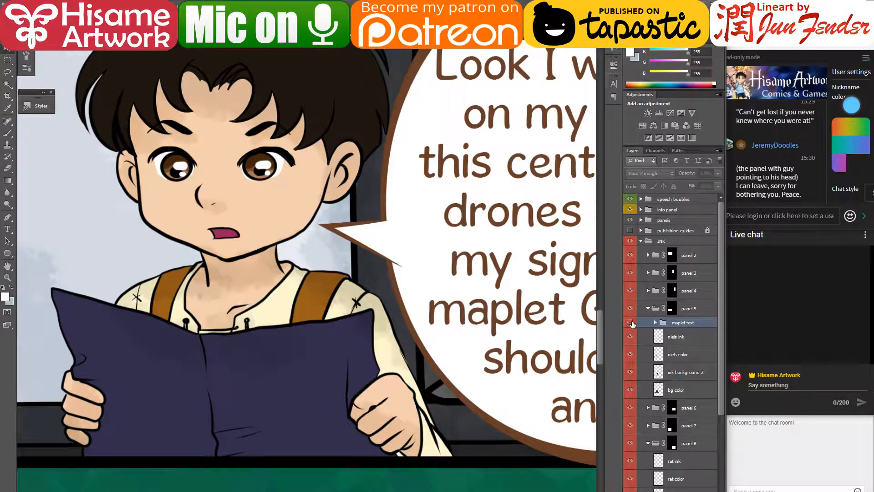
{"action": "left_click", "coordinate": [630, 322]}
- Start duplicating the maplet text group and bring up the choice of destination documents
{"action": "right_click", "coordinate": [701, 326]}
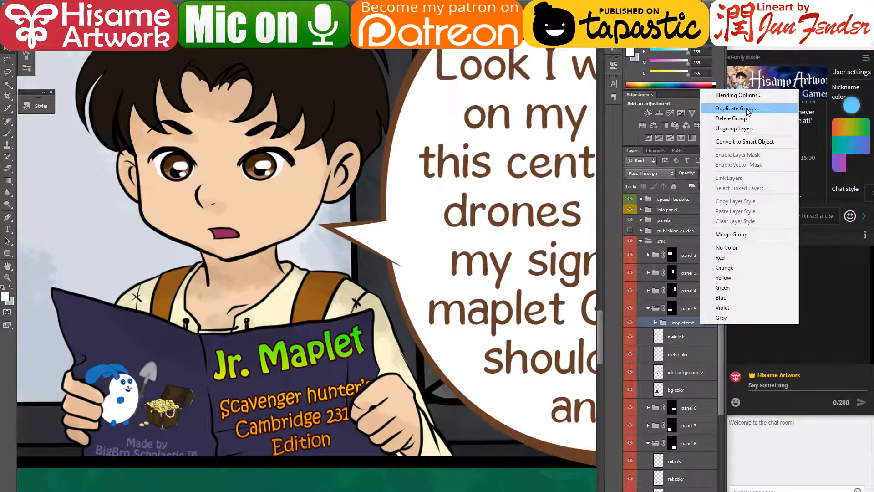
{"action": "left_click", "coordinate": [728, 109]}
{"action": "left_click", "coordinate": [405, 201]}
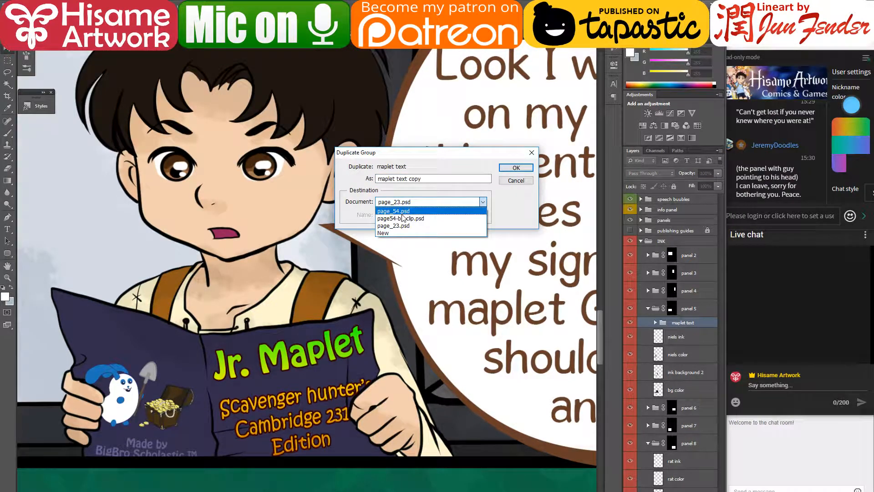
- Duplicate the maplet text group into the page 54 document and switch to that document
{"action": "left_click", "coordinate": [428, 217]}
{"action": "left_click", "coordinate": [516, 167]}
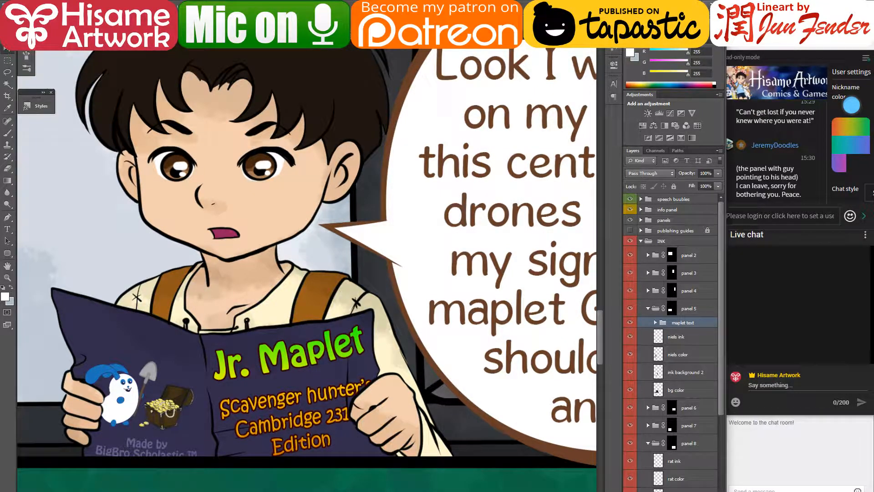
{"action": "key", "text": "ctrl+Tab"}
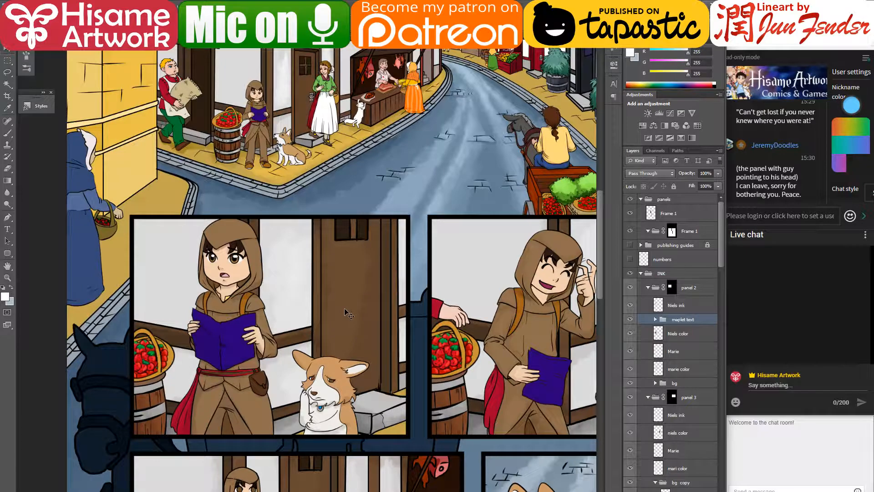
{"action": "key", "text": "ctrl+minus"}
{"action": "key", "text": "ctrl+minus"}
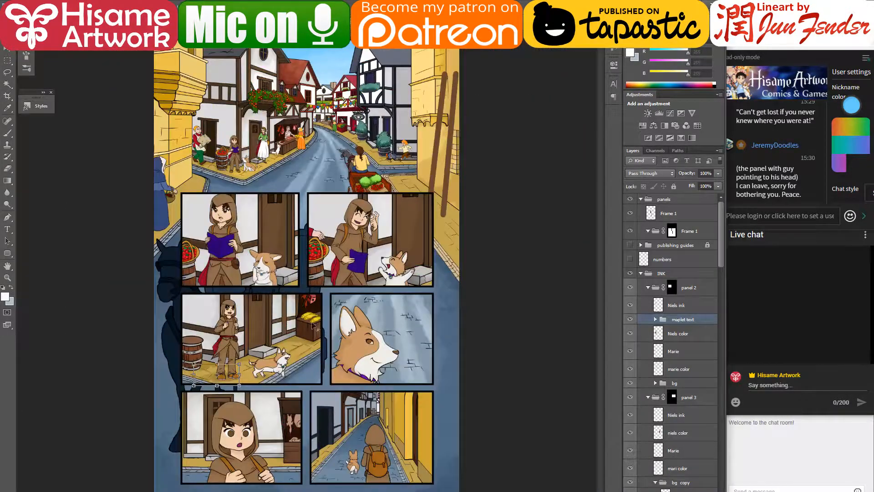
- Move the maplet text group onto the purple book held by the hooded character in panel 2
{"action": "key", "text": "ctrl+plus"}
{"action": "left_click_drag", "start_coordinate": [250, 388], "coordinate": [276, 207]}
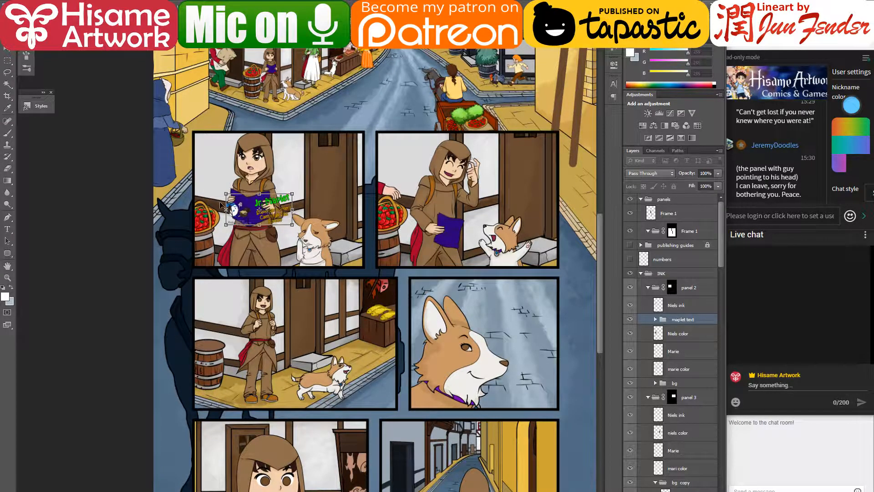
{"action": "scroll", "coordinate": [220, 205], "scroll_direction": "up", "scroll_amount": 4}
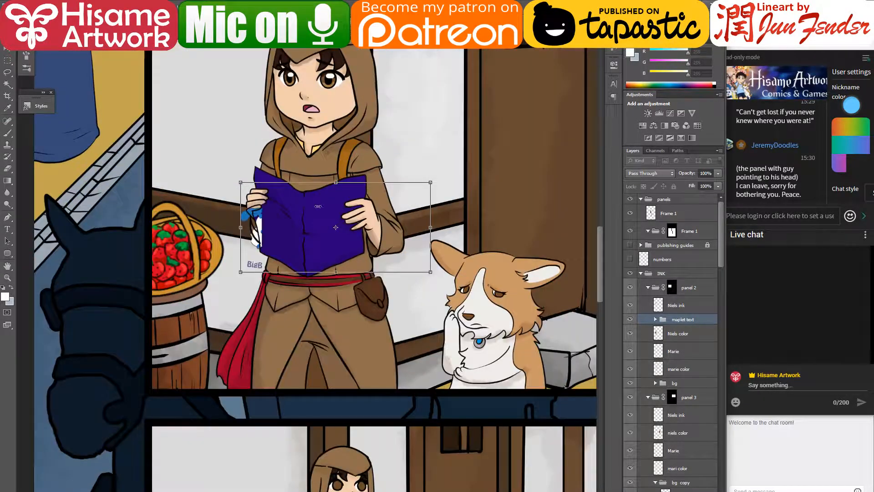
{"action": "scroll", "coordinate": [318, 206], "scroll_direction": "up", "scroll_amount": 4}
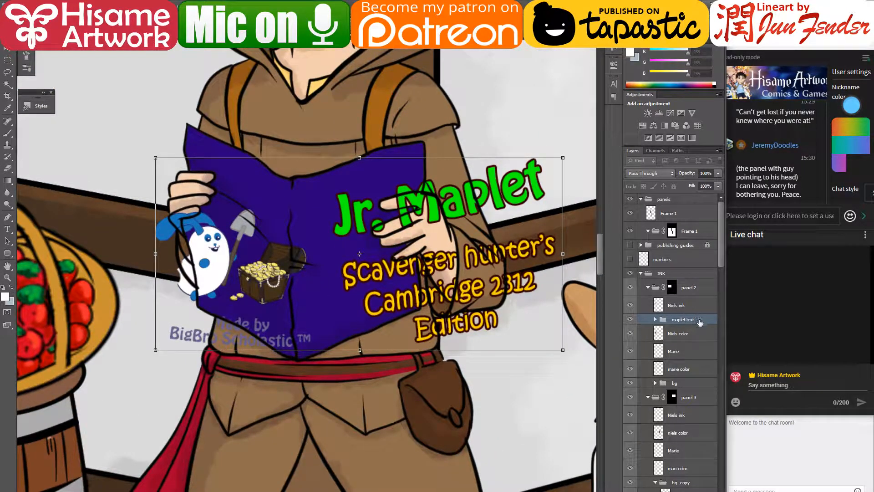
{"action": "key", "text": "Return"}
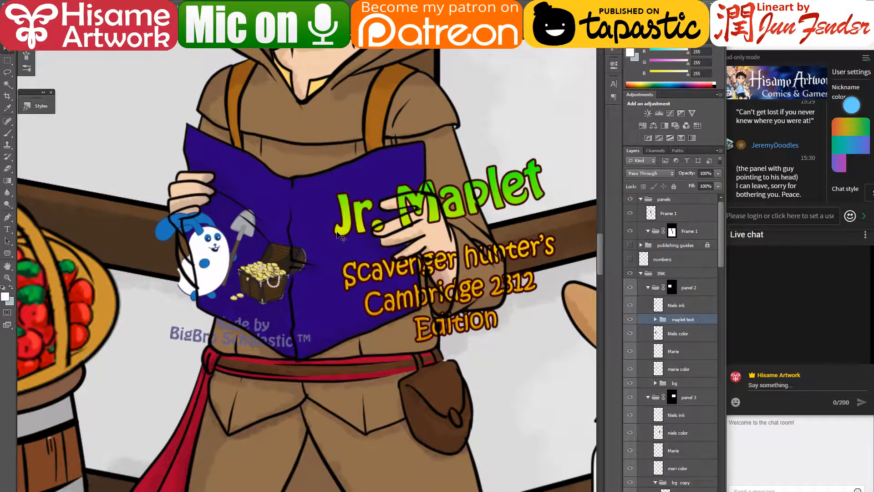
{"action": "key", "text": "ctrl+t"}
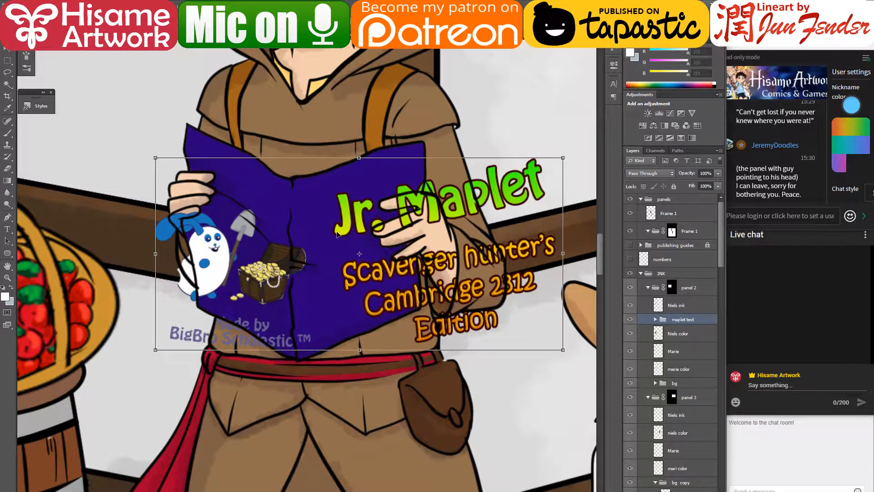
{"action": "key", "text": "Escape"}
- Scale down and slightly rotate the ernest artwork and the "Made by BigBro Scholastic" text together on the book's back cover
{"action": "left_click", "coordinate": [253, 283], "text": "ctrl"}
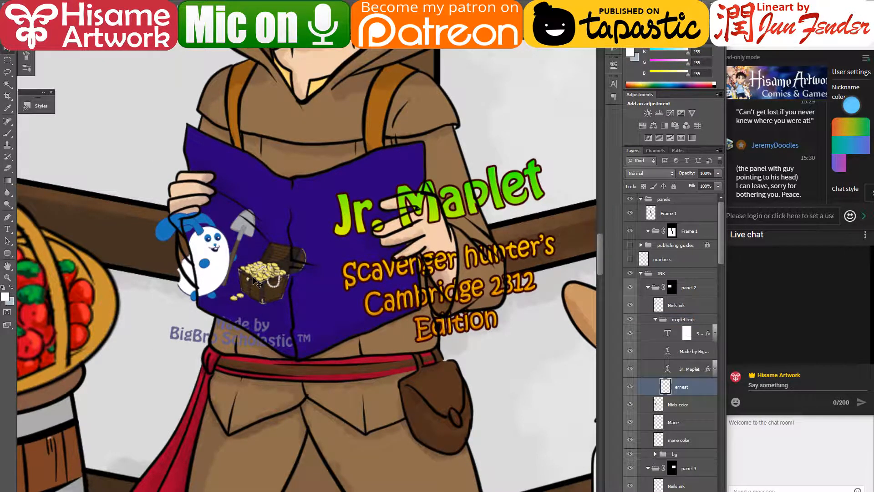
{"action": "left_click", "coordinate": [264, 327], "text": "ctrl+shift"}
{"action": "key", "text": "ctrl+t"}
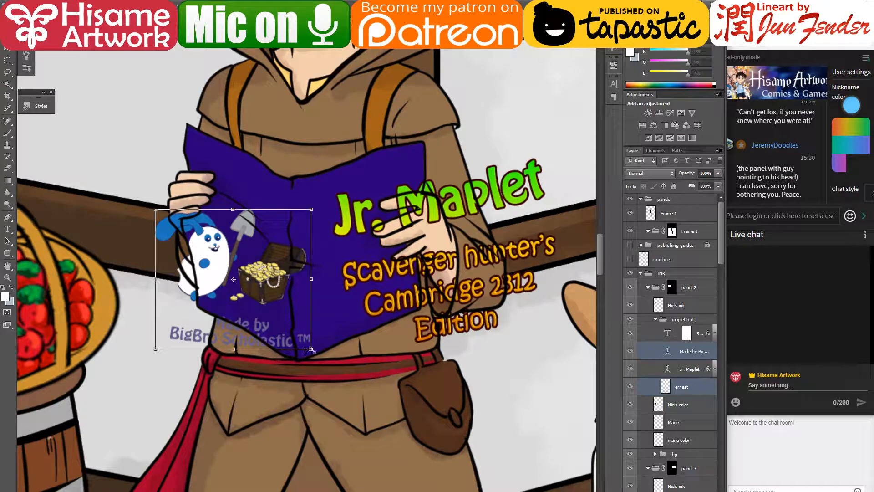
{"action": "left_click_drag", "start_coordinate": [304, 329], "coordinate": [295, 305]}
{"action": "left_click_drag", "start_coordinate": [305, 205], "coordinate": [315, 213]}
{"action": "key", "text": "Return"}
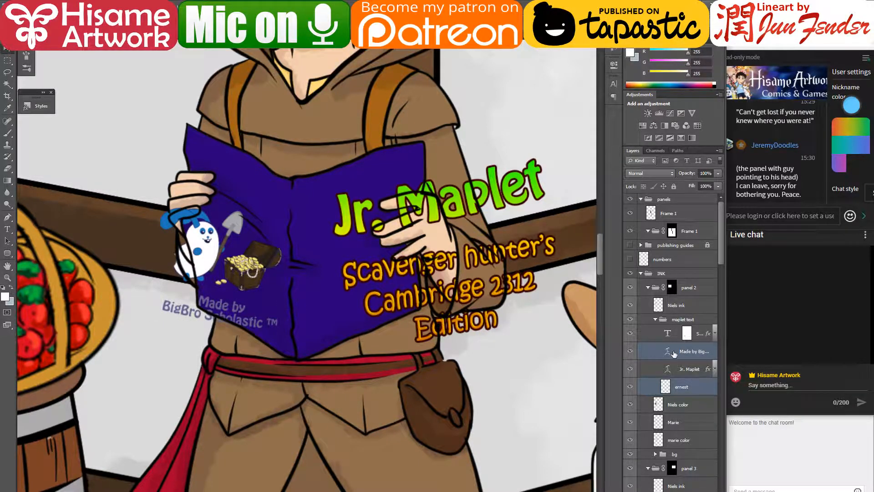
- Move the ernest artwork higher on the back cover, shrink it slightly and tilt it to match the book's angle
{"action": "left_click", "coordinate": [670, 390]}
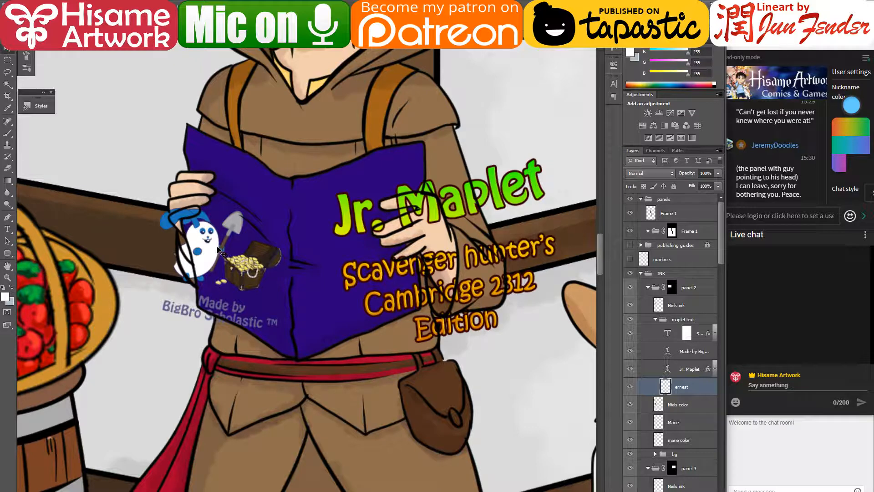
{"action": "left_click_drag", "start_coordinate": [217, 248], "coordinate": [232, 221]}
{"action": "key", "text": "ctrl+t"}
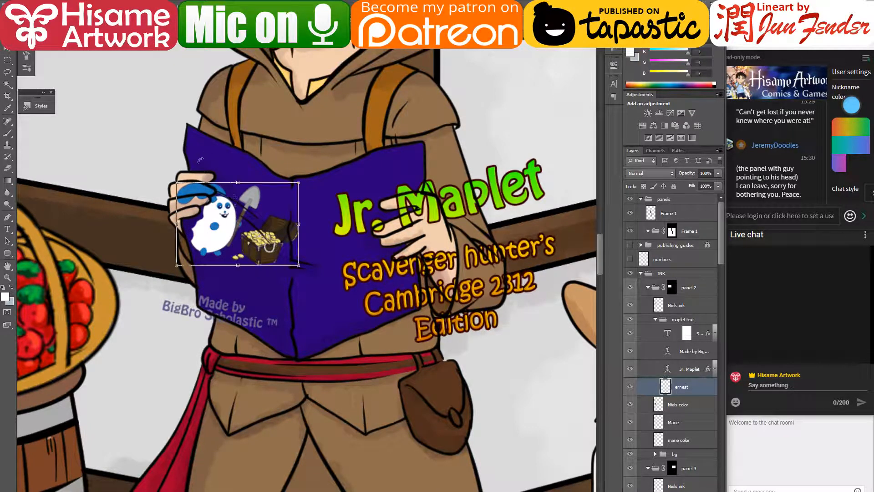
{"action": "left_click_drag", "start_coordinate": [177, 183], "coordinate": [187, 188]}
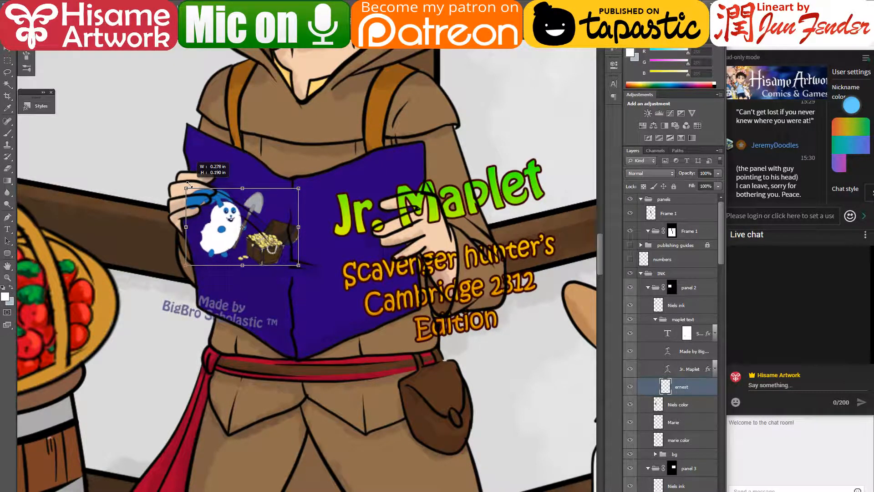
{"action": "left_click_drag", "start_coordinate": [303, 178], "coordinate": [298, 174]}
{"action": "left_click_drag", "start_coordinate": [260, 242], "coordinate": [245, 238]}
{"action": "left_click_drag", "start_coordinate": [290, 175], "coordinate": [296, 185]}
{"action": "left_click_drag", "start_coordinate": [256, 244], "coordinate": [262, 245]}
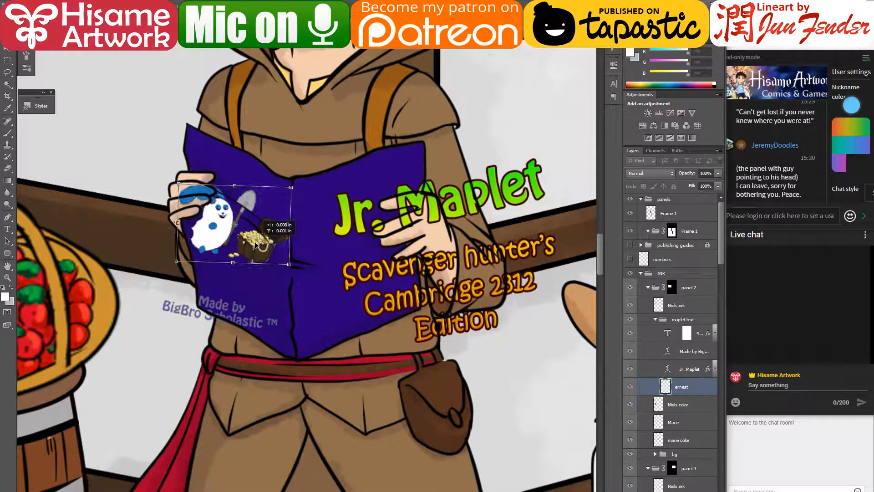
{"action": "key", "text": "Return"}
- Brush in the missing white part of the mascot's body and add a small arm in the blue sampled from its foot
{"action": "scroll", "coordinate": [178, 215], "scroll_direction": "up", "scroll_amount": 5}
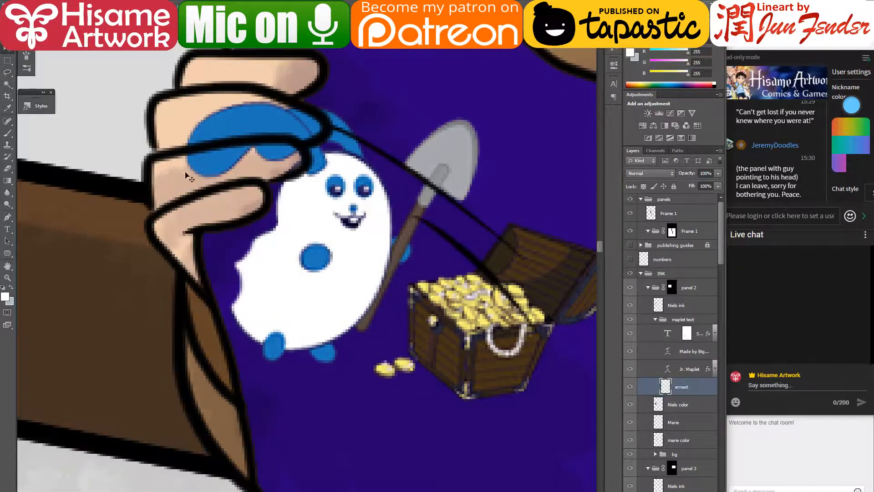
{"action": "left_click", "coordinate": [7, 132]}
{"action": "key", "text": "bracketleft"}
{"action": "key", "text": "bracketleft"}
{"action": "key", "text": "bracketleft"}
{"action": "key", "text": "bracketleft"}
{"action": "mouse_move", "coordinate": [270, 241]}
{"action": "left_mouse_down"}
{"action": "mouse_move", "coordinate": [240, 277]}
{"action": "mouse_move", "coordinate": [243, 313]}
{"action": "left_mouse_up"}
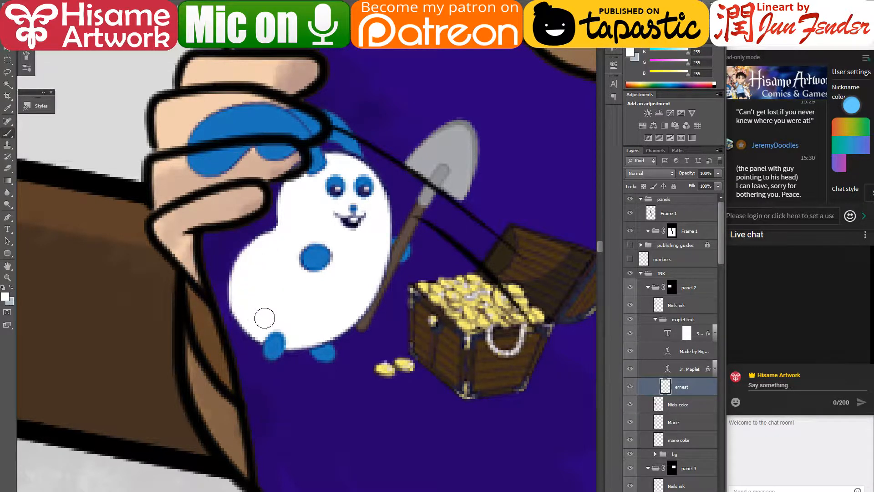
{"action": "left_click", "coordinate": [271, 348], "text": "alt"}
{"action": "left_click_drag", "start_coordinate": [226, 275], "coordinate": [221, 282]}
- Erase the parts of the mascot's blue ear that cover the character's fingers
{"action": "left_click_drag", "start_coordinate": [261, 195], "coordinate": [281, 313]}
{"action": "left_click", "coordinate": [8, 168]}
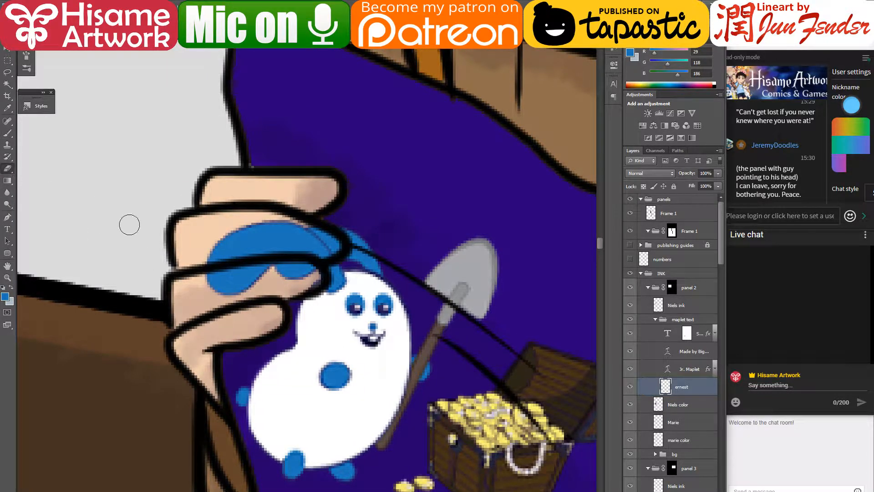
{"action": "mouse_move", "coordinate": [246, 224]}
{"action": "left_mouse_down"}
{"action": "mouse_move", "coordinate": [249, 272]}
{"action": "mouse_move", "coordinate": [232, 298]}
{"action": "mouse_move", "coordinate": [252, 220]}
{"action": "mouse_move", "coordinate": [244, 204]}
{"action": "mouse_move", "coordinate": [279, 277]}
{"action": "mouse_move", "coordinate": [296, 234]}
{"action": "mouse_move", "coordinate": [302, 288]}
{"action": "mouse_move", "coordinate": [309, 271]}
{"action": "mouse_move", "coordinate": [314, 282]}
{"action": "mouse_move", "coordinate": [314, 236]}
{"action": "mouse_move", "coordinate": [318, 258]}
{"action": "mouse_move", "coordinate": [325, 241]}
{"action": "mouse_move", "coordinate": [317, 239]}
{"action": "mouse_move", "coordinate": [334, 247]}
{"action": "mouse_move", "coordinate": [299, 229]}
{"action": "left_mouse_up"}
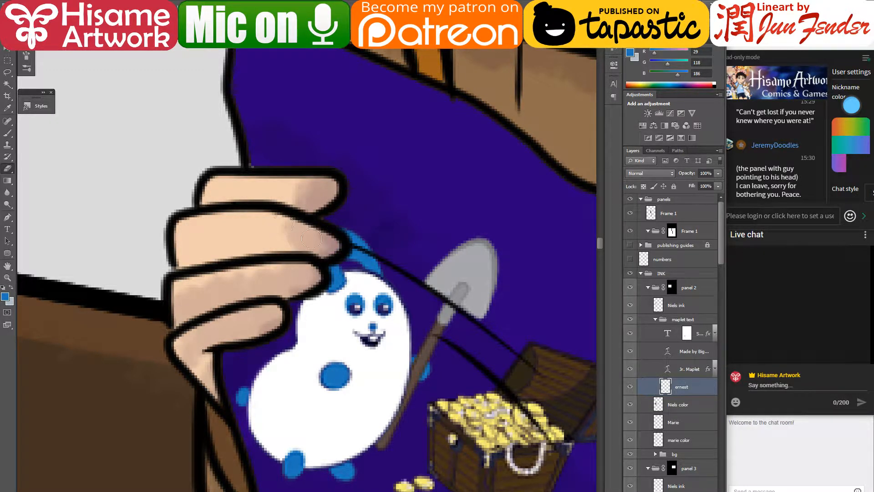
- Move the "Made by BigBro Scholastic" text up and toward the spine on the book's back cover
{"action": "scroll", "coordinate": [283, 237], "scroll_direction": "down", "scroll_amount": 10}
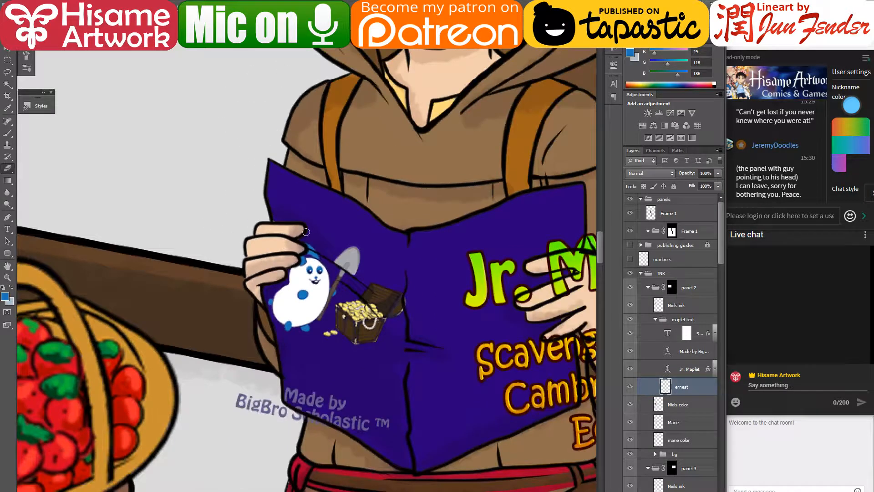
{"action": "scroll", "coordinate": [424, 308], "scroll_direction": "up", "scroll_amount": 1}
{"action": "scroll", "coordinate": [424, 308], "scroll_direction": "up", "scroll_amount": 2}
{"action": "left_click_drag", "start_coordinate": [426, 325], "coordinate": [428, 251]}
{"action": "left_click", "coordinate": [6, 54]}
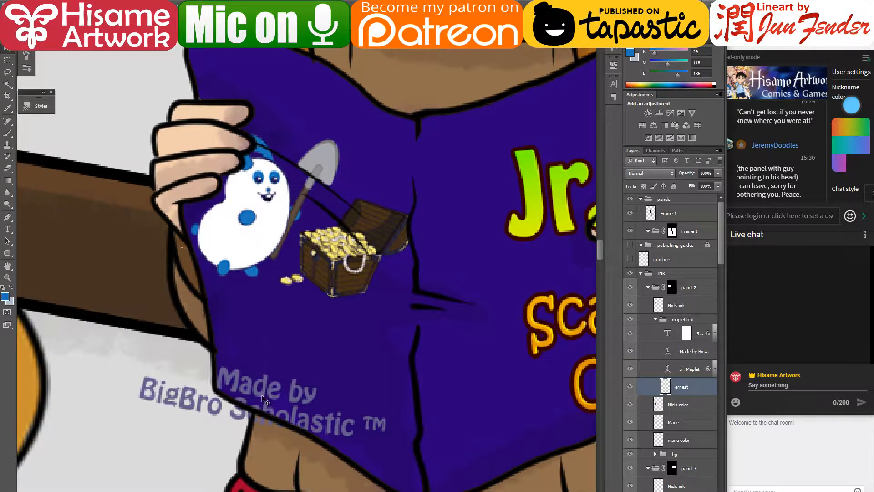
{"action": "left_click_drag", "start_coordinate": [263, 397], "coordinate": [305, 362]}
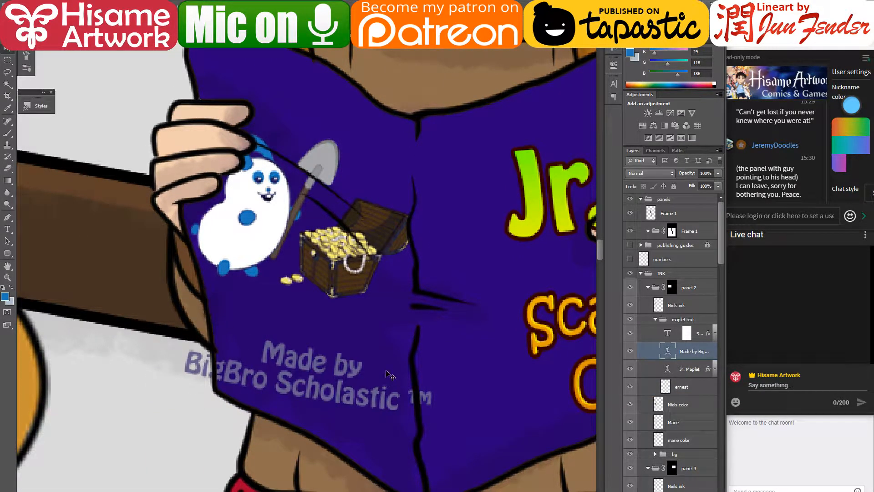
- Narrow the "Made by BigBro Scholastic" text and rotate it to follow the lower edge of the back cover
{"action": "key", "text": "ctrl+t"}
{"action": "left_click_drag", "start_coordinate": [444, 375], "coordinate": [409, 374]}
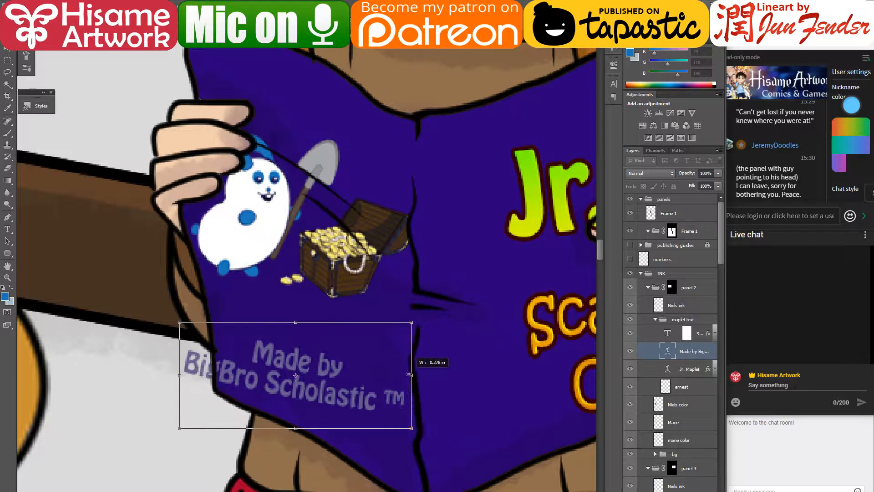
{"action": "left_click_drag", "start_coordinate": [424, 319], "coordinate": [425, 351]}
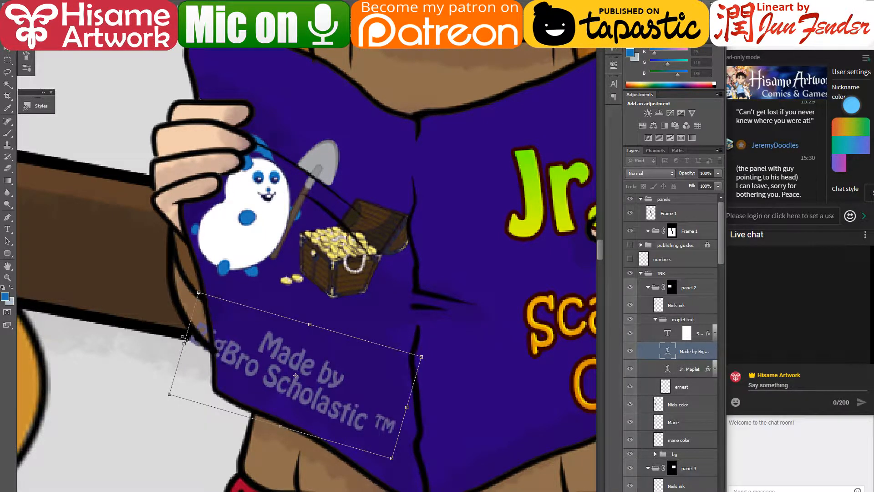
{"action": "left_click_drag", "start_coordinate": [183, 344], "coordinate": [221, 354]}
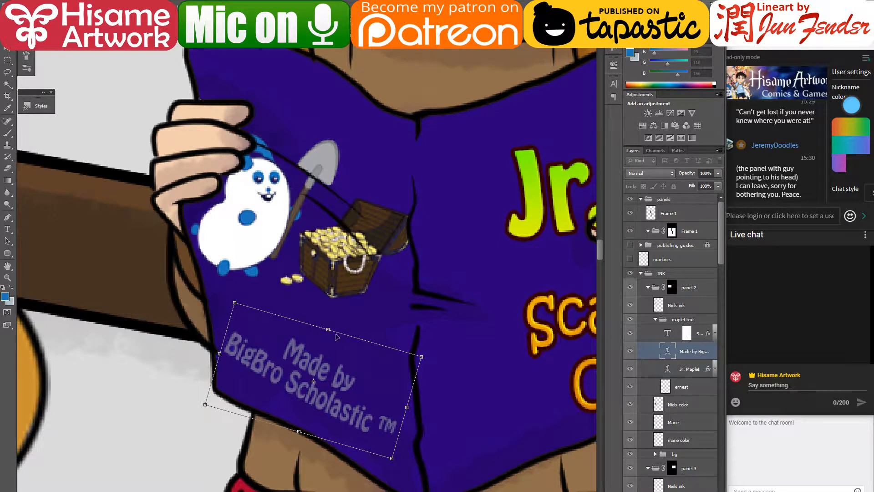
{"action": "left_click_drag", "start_coordinate": [432, 345], "coordinate": [426, 331]}
{"action": "right_click", "coordinate": [332, 381]}
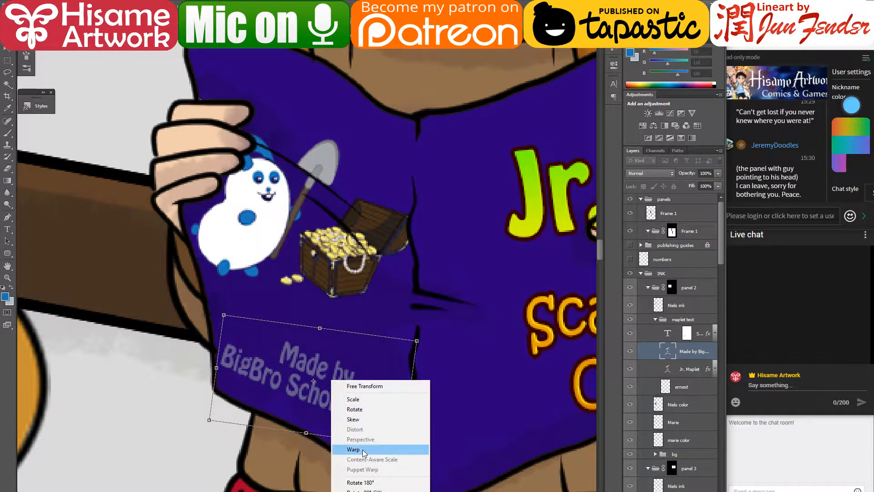
{"action": "left_click", "coordinate": [357, 417]}
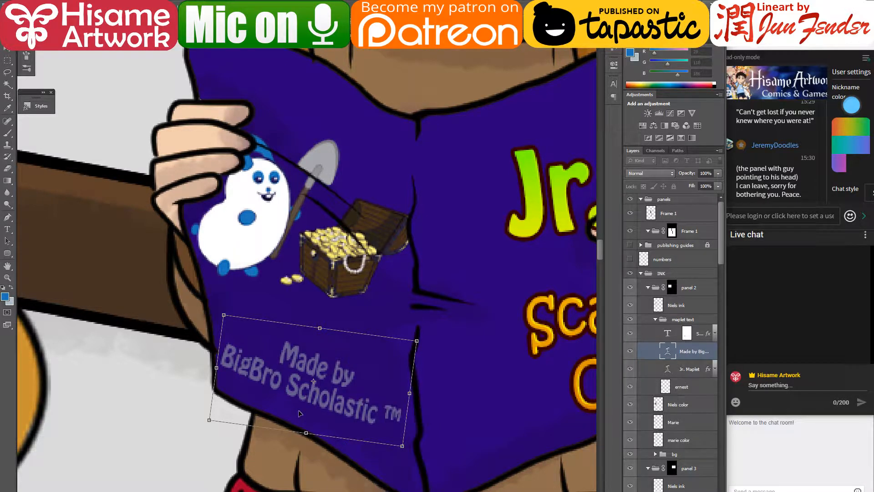
{"action": "key", "text": "Return"}
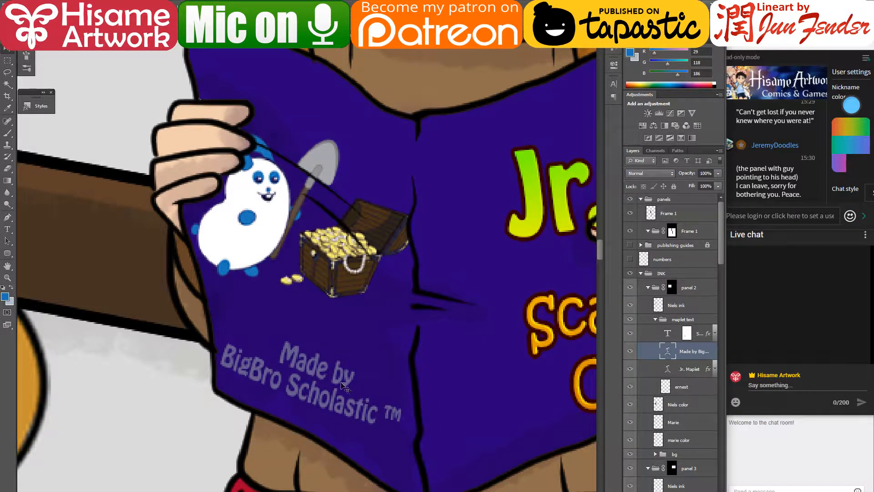
- Scale the "Made by BigBro Scholastic" text down slightly and move it up beneath the mascot and treasure chest
{"action": "key", "text": "ctrl+t"}
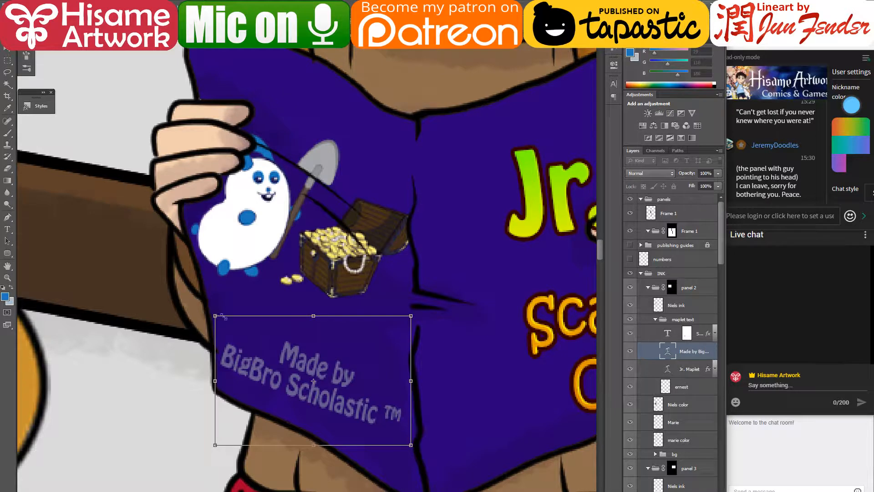
{"action": "left_click_drag", "start_coordinate": [223, 317], "coordinate": [234, 325]}
{"action": "left_click_drag", "start_coordinate": [335, 357], "coordinate": [336, 346]}
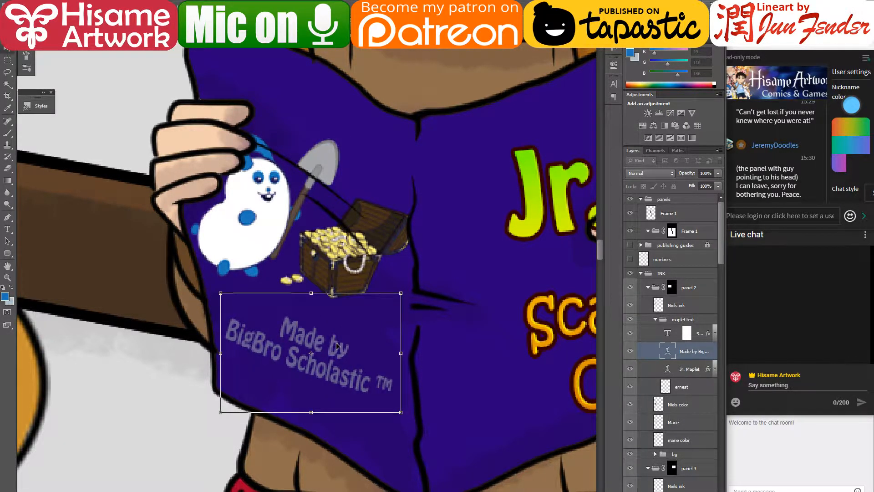
{"action": "key", "text": "Return"}
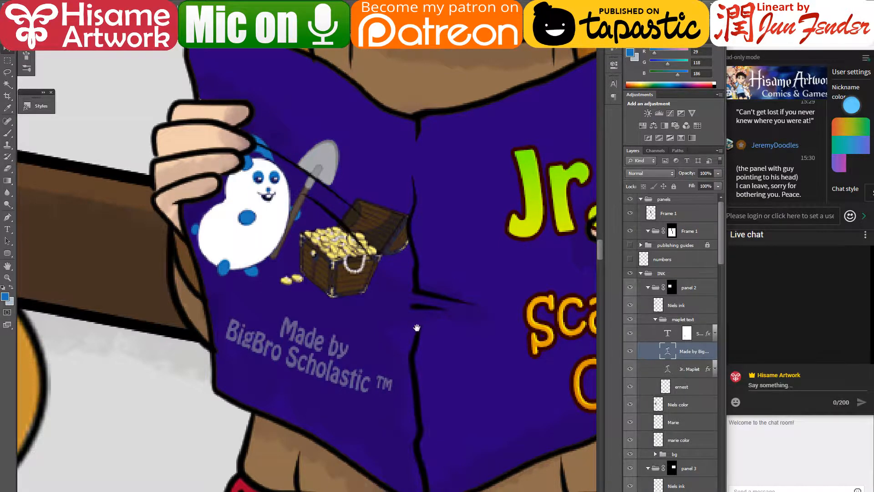
- Move the "Jr. Maplet" title toward the spine and scale it down to fit the front cover above the character's fingers
{"action": "left_click_drag", "start_coordinate": [417, 328], "coordinate": [155, 310]}
{"action": "scroll", "coordinate": [277, 303], "scroll_direction": "down", "scroll_amount": 2}
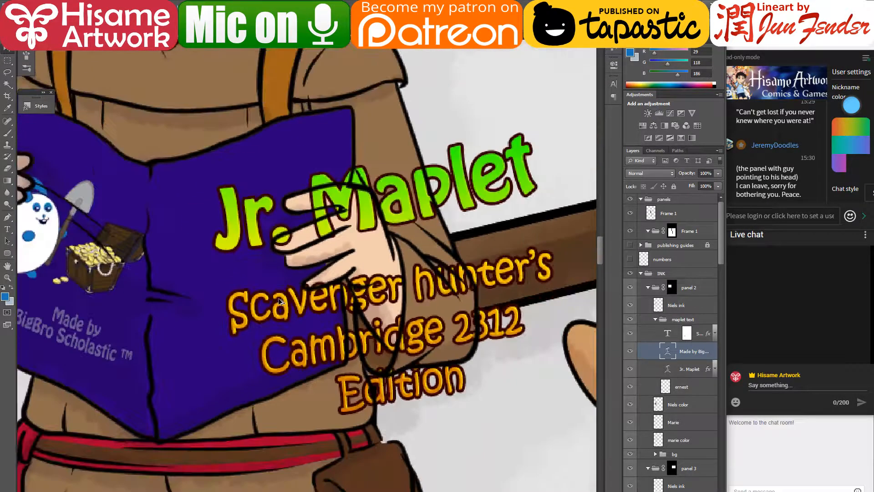
{"action": "scroll", "coordinate": [280, 301], "scroll_direction": "down", "scroll_amount": 1}
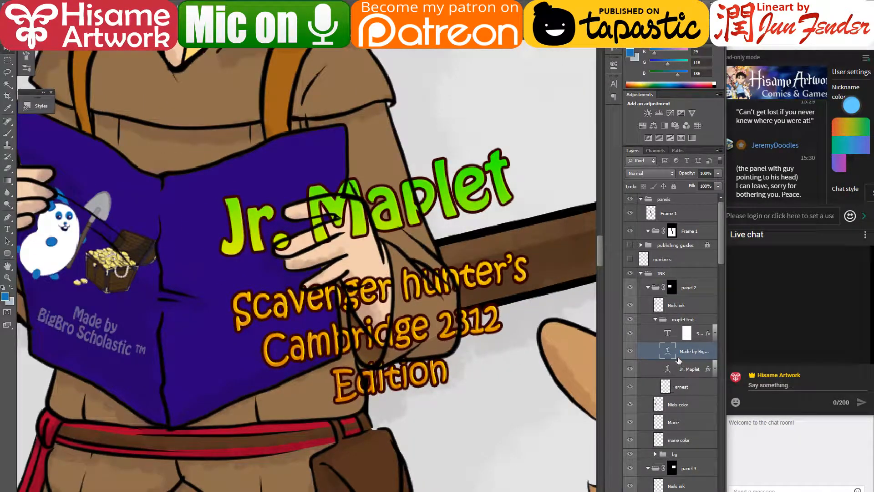
{"action": "left_click", "coordinate": [463, 280], "text": "ctrl"}
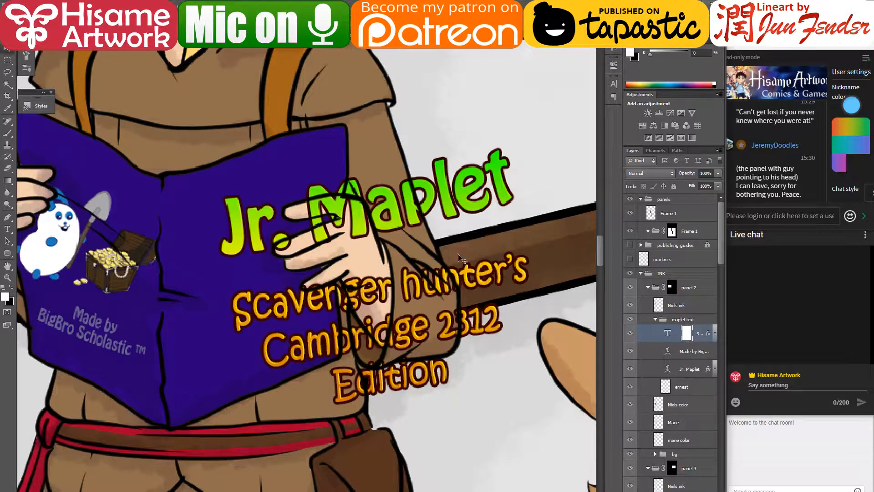
{"action": "scroll", "coordinate": [458, 253], "scroll_direction": "down", "scroll_amount": 4}
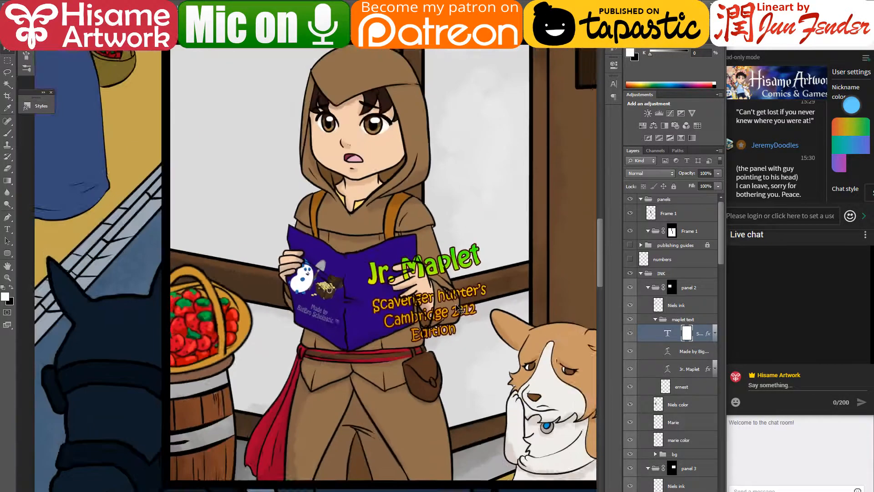
{"action": "scroll", "coordinate": [459, 309], "scroll_direction": "up", "scroll_amount": 3}
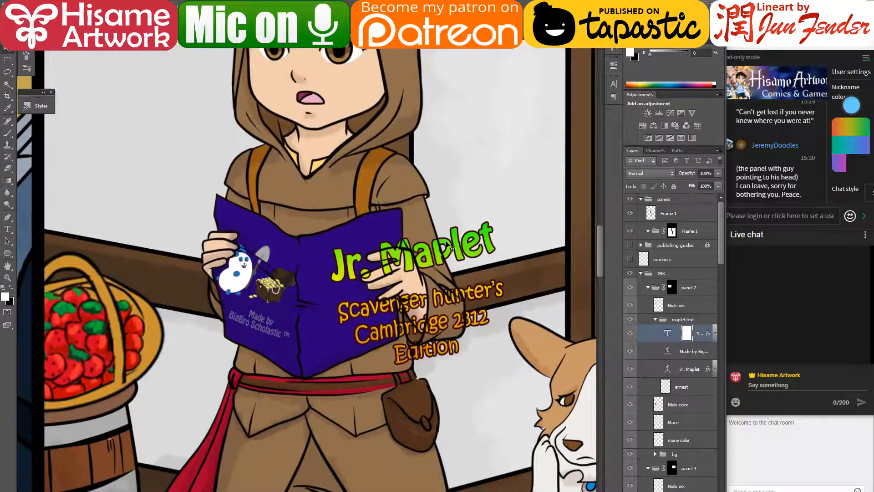
{"action": "left_click", "coordinate": [662, 417]}
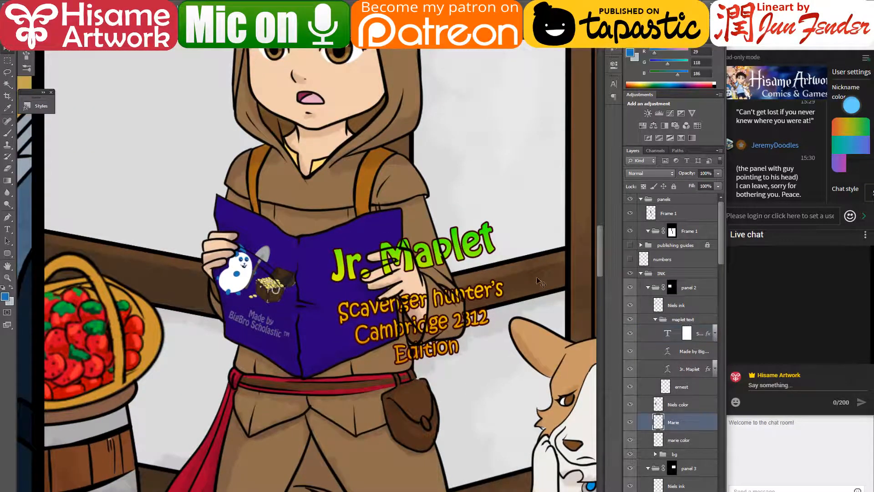
{"action": "left_click", "coordinate": [470, 250], "text": "ctrl"}
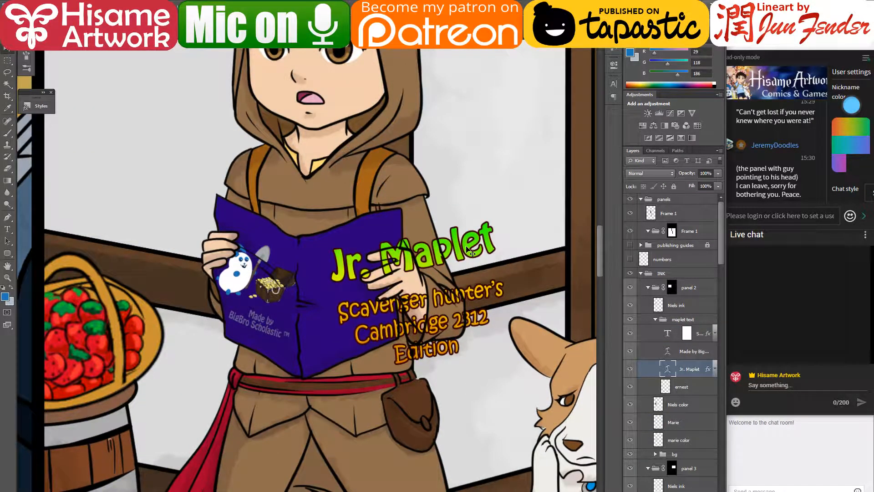
{"action": "left_click_drag", "start_coordinate": [470, 250], "coordinate": [438, 241]}
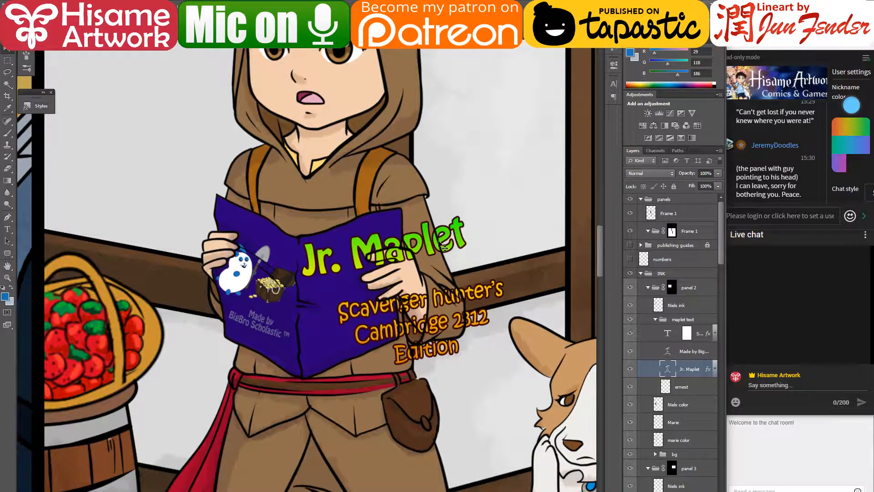
{"action": "key", "text": "ctrl+t"}
{"action": "left_click_drag", "start_coordinate": [458, 281], "coordinate": [401, 250]}
{"action": "key", "text": "Return"}
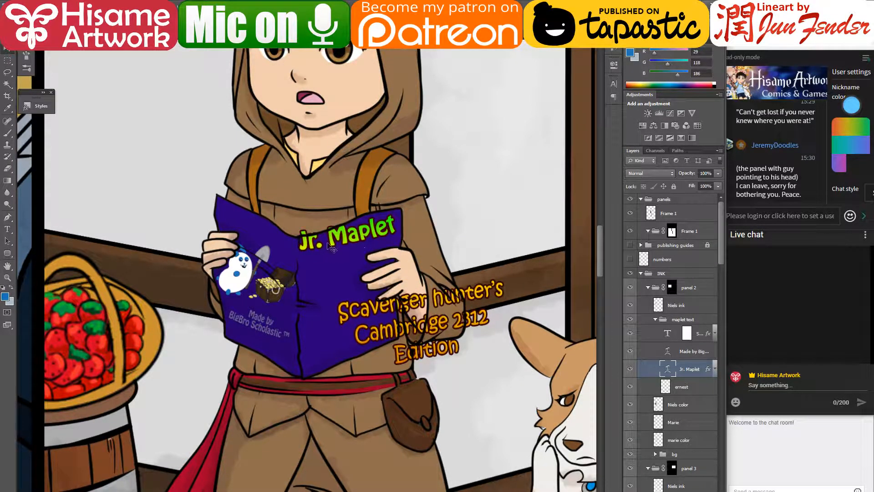
- Shift and nudge the "Jr. Maplet" title into place between the book's spine and the outer edge of the front cover
{"action": "left_click_drag", "start_coordinate": [347, 246], "coordinate": [350, 250]}
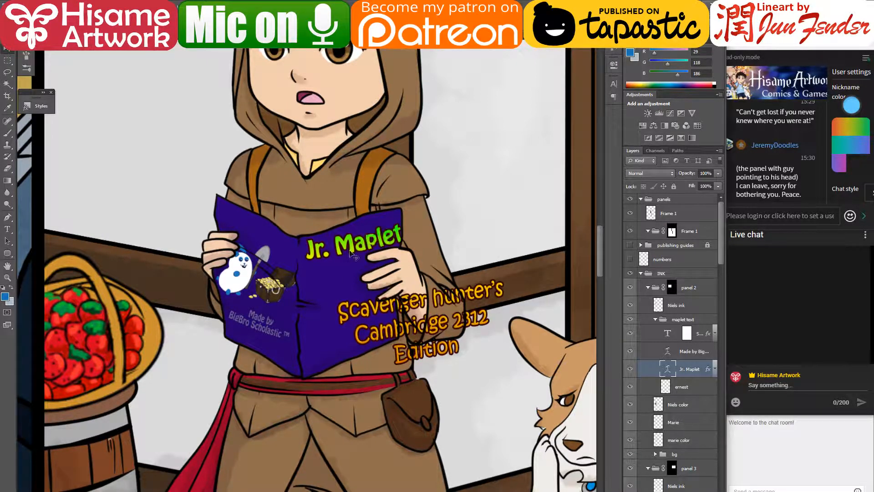
{"action": "key", "text": "Left"}
{"action": "key", "text": "Left"}
{"action": "key", "text": "Left"}
{"action": "key", "text": "Left"}
{"action": "key", "text": "Left"}
{"action": "key", "text": "Left"}
{"action": "key", "text": "Left"}
{"action": "key", "text": "Left"}
{"action": "key", "text": "Left"}
{"action": "key", "text": "Left"}
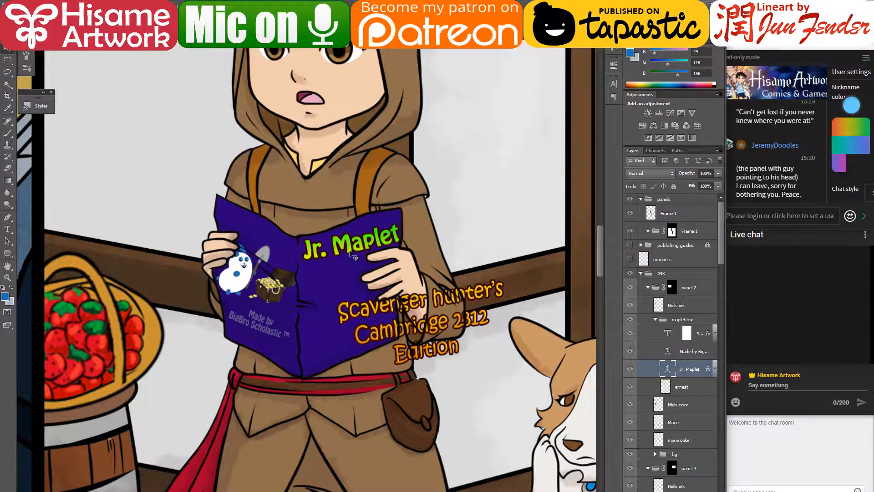
{"action": "key", "text": "Right"}
{"action": "key", "text": "Right"}
{"action": "key", "text": "Right"}
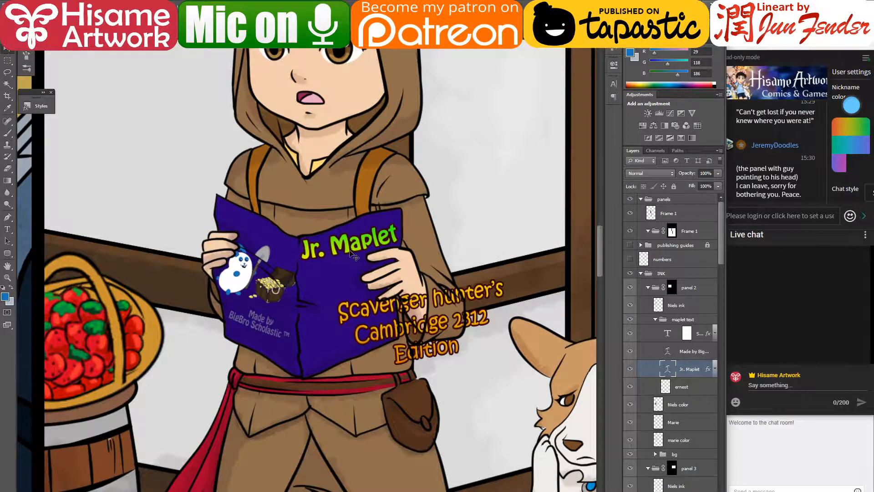
{"action": "key", "text": "Down"}
{"action": "key", "text": "Down"}
{"action": "key", "text": "Down"}
{"action": "key", "text": "Down"}
{"action": "key", "text": "Down"}
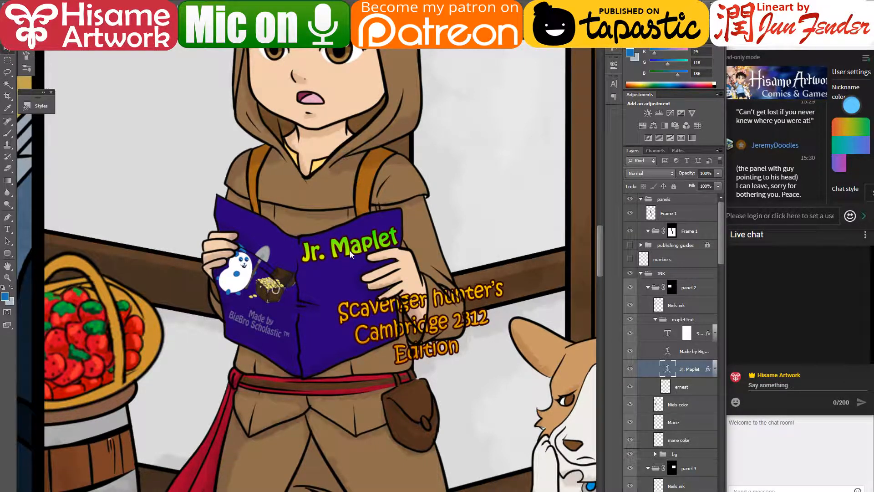
- Delete the layer mask from the "Scavenger hunter's Cambridge 2312 Edition" text layer
{"action": "left_click", "coordinate": [356, 321]}
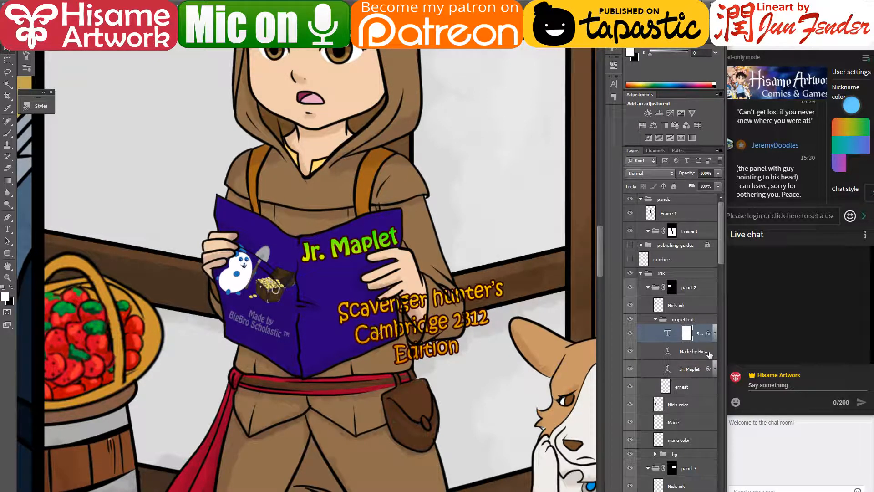
{"action": "left_click", "coordinate": [630, 336]}
{"action": "left_click", "coordinate": [630, 335]}
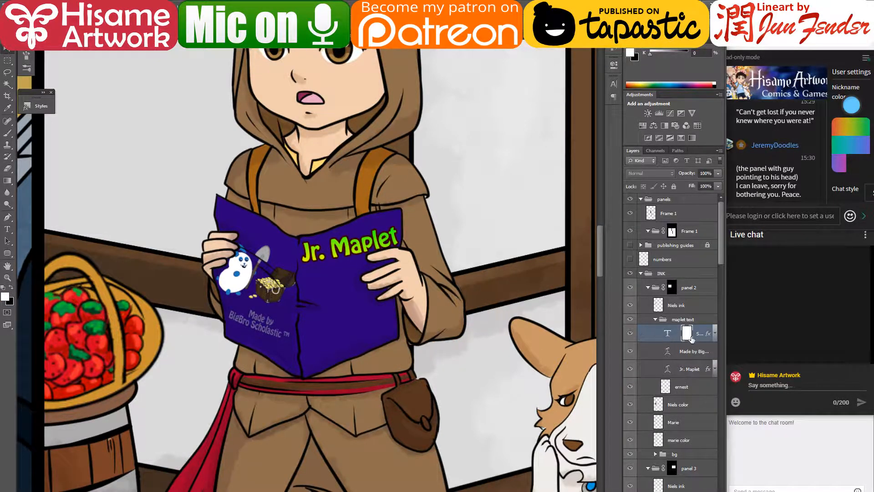
{"action": "right_click", "coordinate": [676, 347]}
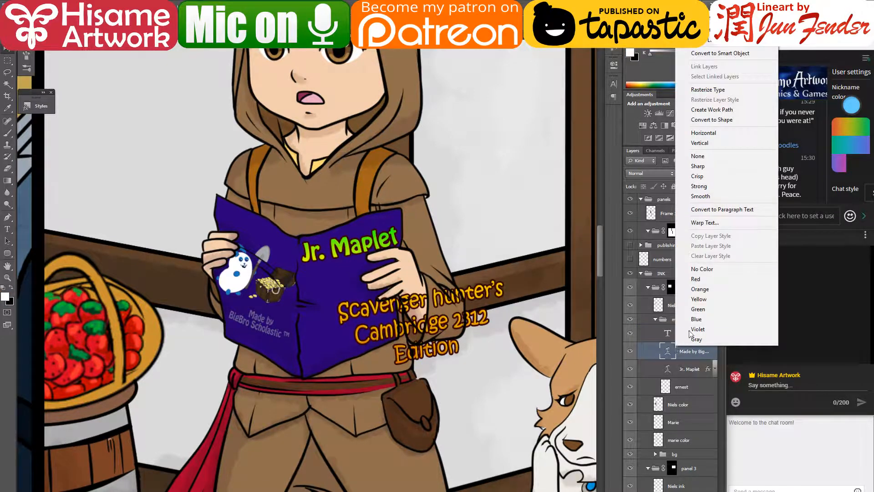
{"action": "left_click", "coordinate": [670, 332]}
{"action": "left_click", "coordinate": [684, 334]}
{"action": "right_click", "coordinate": [684, 334]}
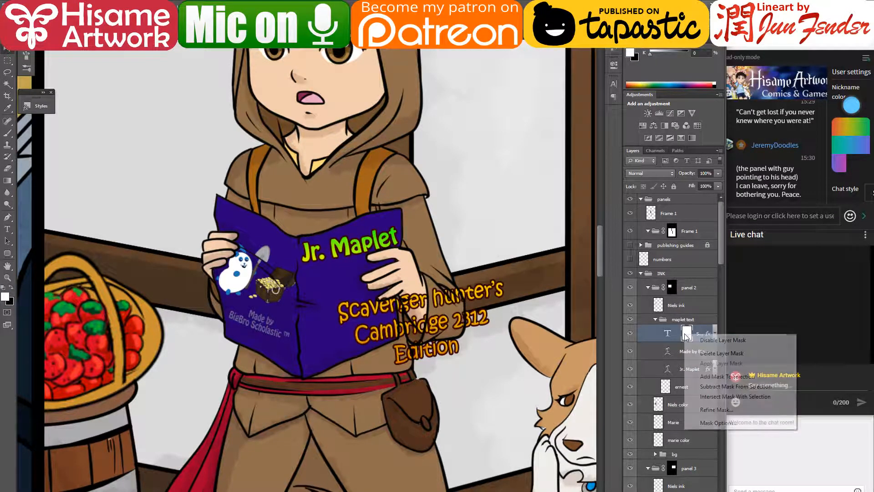
{"action": "left_click", "coordinate": [701, 353]}
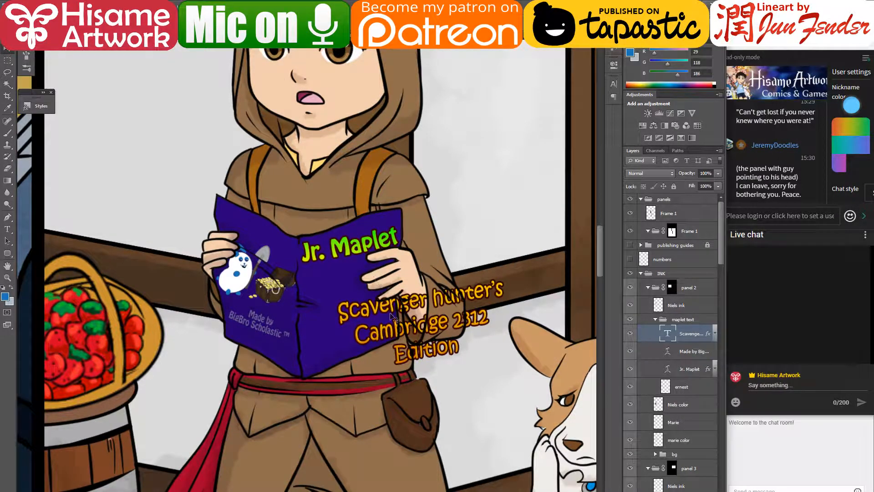
- Scale down the "Scavenger hunter's Cambridge 2312 Edition" text and place it beneath the title on the front cover
{"action": "left_click_drag", "start_coordinate": [384, 333], "coordinate": [362, 329]}
{"action": "left_click_drag", "start_coordinate": [489, 369], "coordinate": [423, 302]}
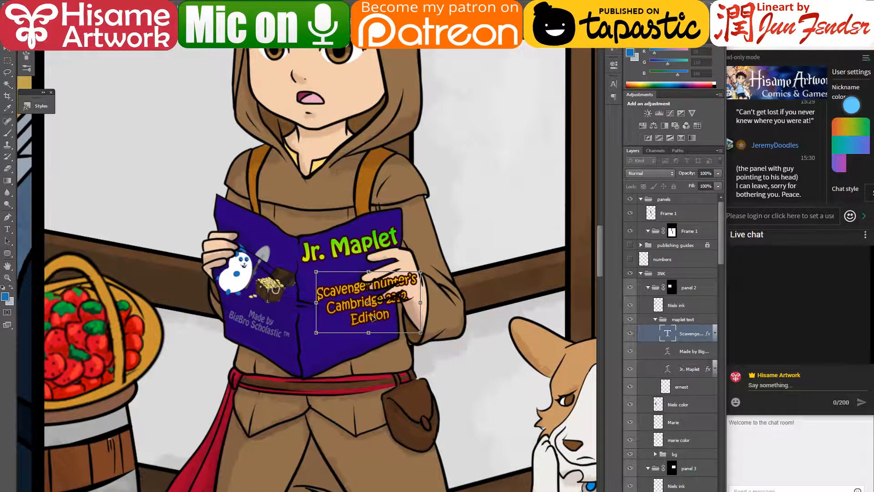
{"action": "left_click_drag", "start_coordinate": [372, 317], "coordinate": [371, 315]}
{"action": "key", "text": "Return"}
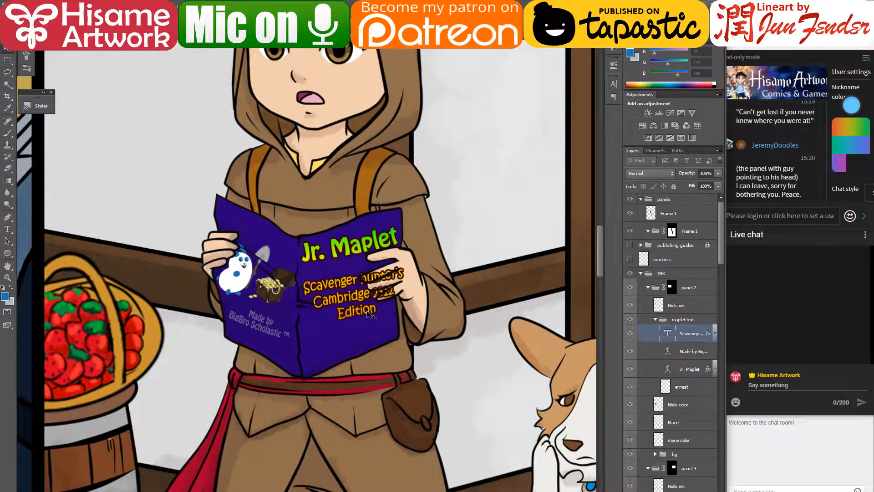
- Add a layer mask to the "Scavenger hunter's Cambridge 2312 Edition" text and erase the parts covering the character's fingers
{"action": "scroll", "coordinate": [357, 296], "scroll_direction": "up", "scroll_amount": 3}
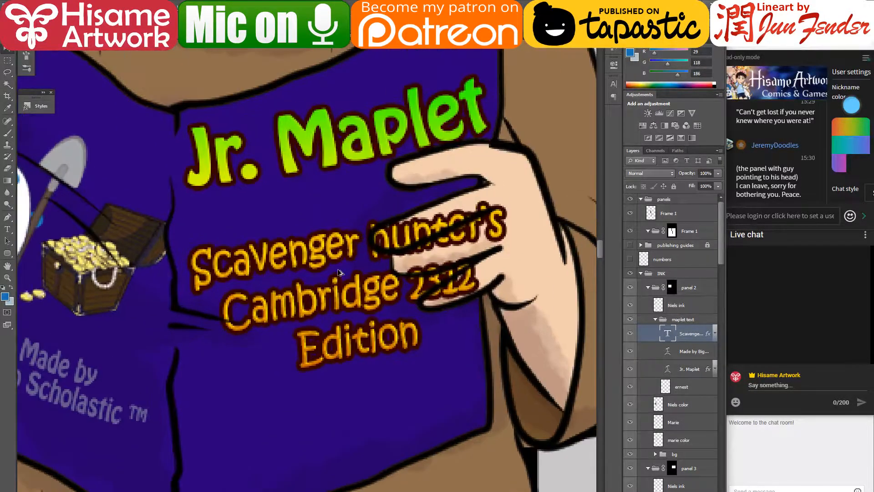
{"action": "left_click", "coordinate": [664, 490]}
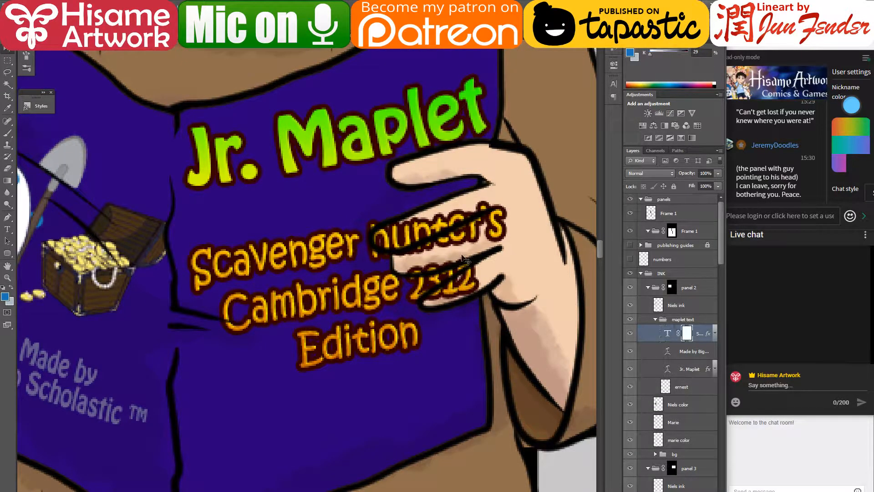
{"action": "scroll", "coordinate": [429, 205], "scroll_direction": "up", "scroll_amount": 1}
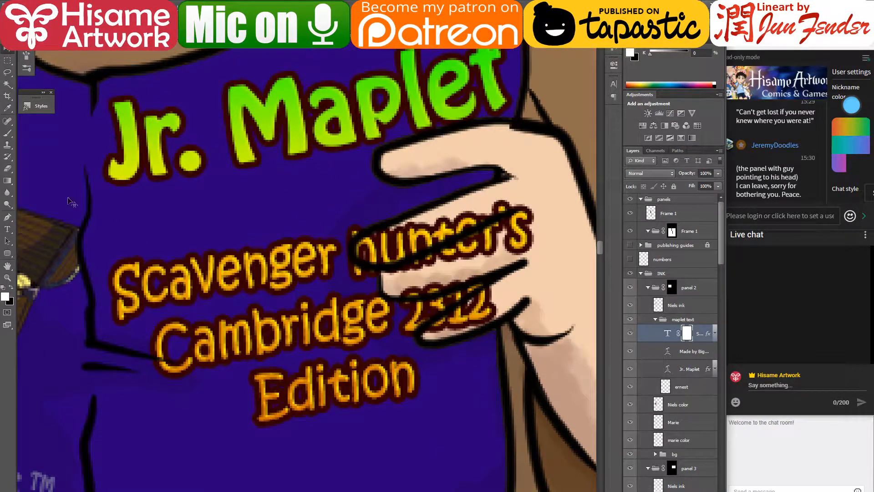
{"action": "left_click", "coordinate": [7, 168]}
{"action": "mouse_move", "coordinate": [384, 231]}
{"action": "left_mouse_down"}
{"action": "mouse_move", "coordinate": [365, 259]}
{"action": "mouse_move", "coordinate": [402, 247]}
{"action": "mouse_move", "coordinate": [384, 241]}
{"action": "mouse_move", "coordinate": [367, 257]}
{"action": "mouse_move", "coordinate": [394, 256]}
{"action": "mouse_move", "coordinate": [412, 243]}
{"action": "left_mouse_up"}
{"action": "left_click_drag", "start_coordinate": [492, 218], "coordinate": [455, 217]}
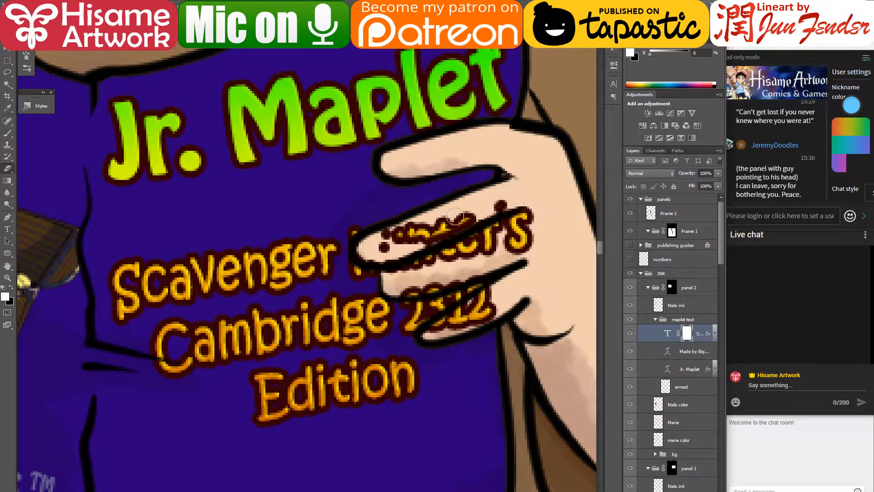
{"action": "mouse_move", "coordinate": [376, 249]}
{"action": "left_mouse_down"}
{"action": "mouse_move", "coordinate": [499, 197]}
{"action": "mouse_move", "coordinate": [394, 237]}
{"action": "mouse_move", "coordinate": [413, 239]}
{"action": "mouse_move", "coordinate": [521, 197]}
{"action": "mouse_move", "coordinate": [400, 272]}
{"action": "mouse_move", "coordinate": [536, 212]}
{"action": "mouse_move", "coordinate": [399, 267]}
{"action": "mouse_move", "coordinate": [530, 217]}
{"action": "mouse_move", "coordinate": [533, 228]}
{"action": "mouse_move", "coordinate": [506, 240]}
{"action": "mouse_move", "coordinate": [555, 231]}
{"action": "mouse_move", "coordinate": [464, 255]}
{"action": "mouse_move", "coordinate": [540, 242]}
{"action": "mouse_move", "coordinate": [517, 227]}
{"action": "mouse_move", "coordinate": [522, 217]}
{"action": "mouse_move", "coordinate": [439, 322]}
{"action": "mouse_move", "coordinate": [417, 293]}
{"action": "mouse_move", "coordinate": [403, 288]}
{"action": "mouse_move", "coordinate": [508, 257]}
{"action": "mouse_move", "coordinate": [391, 288]}
{"action": "mouse_move", "coordinate": [413, 293]}
{"action": "mouse_move", "coordinate": [465, 277]}
{"action": "mouse_move", "coordinate": [431, 329]}
{"action": "mouse_move", "coordinate": [535, 273]}
{"action": "mouse_move", "coordinate": [428, 329]}
{"action": "mouse_move", "coordinate": [529, 278]}
{"action": "mouse_move", "coordinate": [459, 316]}
{"action": "mouse_move", "coordinate": [477, 315]}
{"action": "mouse_move", "coordinate": [505, 290]}
{"action": "left_mouse_up"}
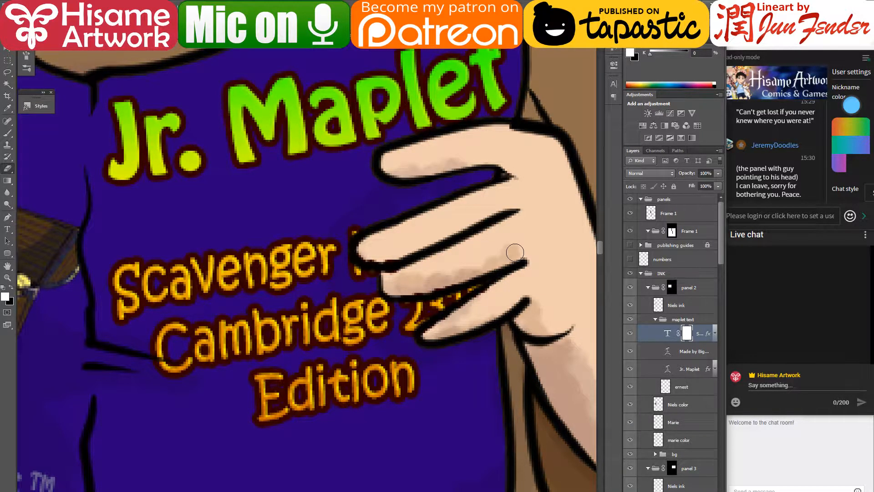
{"action": "scroll", "coordinate": [378, 359], "scroll_direction": "down", "scroll_amount": 10}
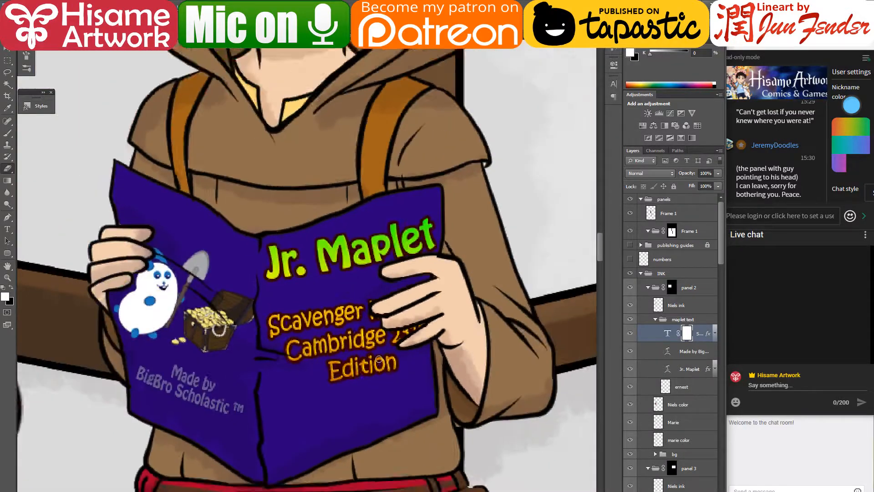
{"action": "scroll", "coordinate": [379, 359], "scroll_direction": "up", "scroll_amount": 10}
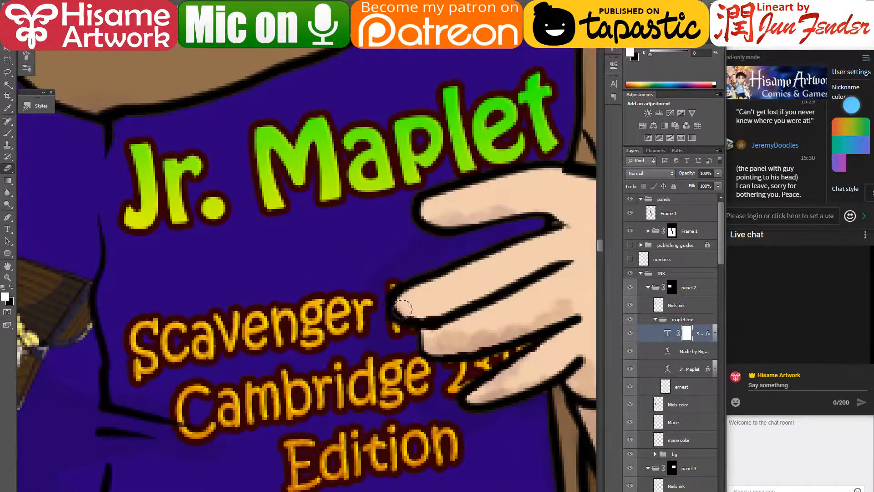
{"action": "mouse_move", "coordinate": [446, 316]}
{"action": "left_mouse_down"}
{"action": "mouse_move", "coordinate": [408, 309]}
{"action": "mouse_move", "coordinate": [451, 332]}
{"action": "left_mouse_up"}
{"action": "scroll", "coordinate": [451, 332], "scroll_direction": "down", "scroll_amount": 10}
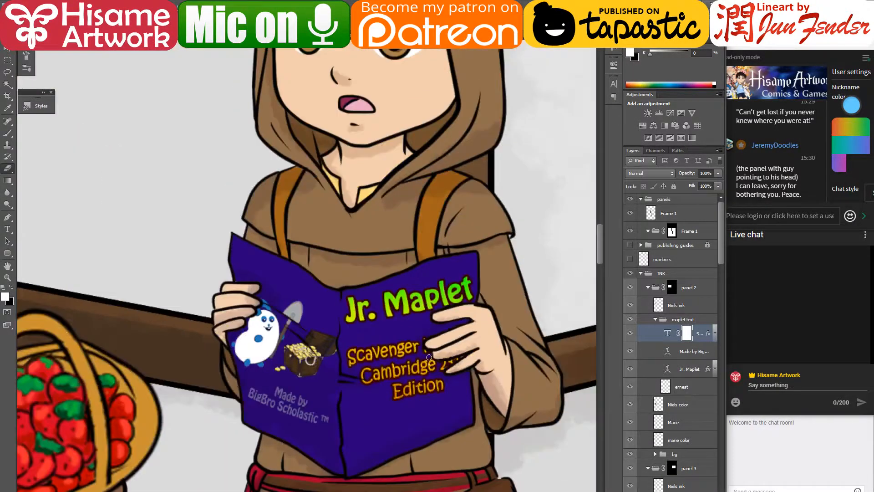
{"action": "scroll", "coordinate": [425, 344], "scroll_direction": "down", "scroll_amount": 2}
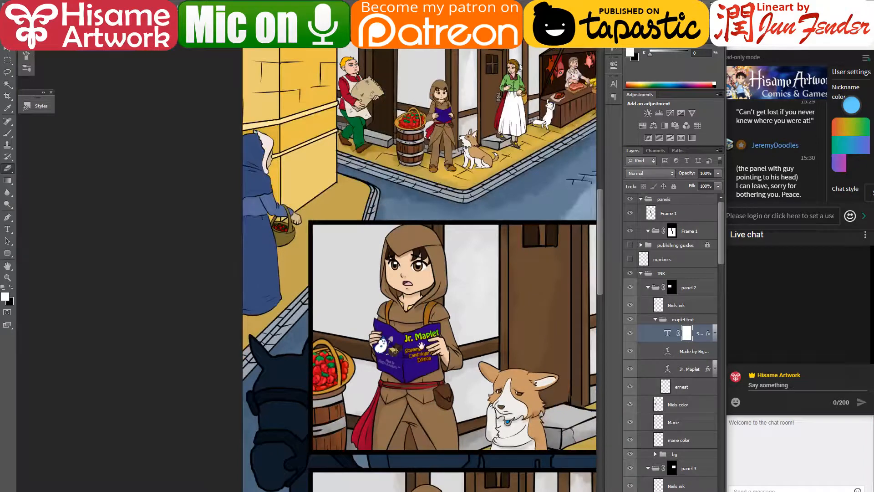
{"action": "left_click_drag", "start_coordinate": [514, 382], "coordinate": [335, 304]}
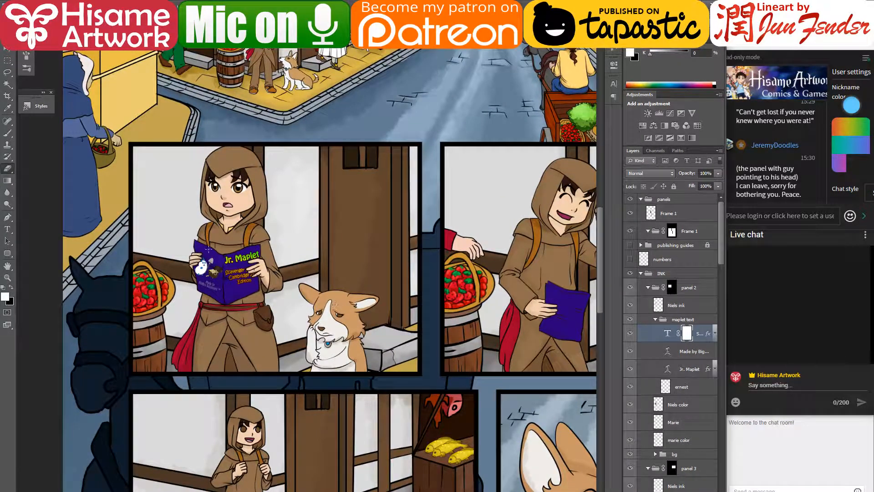
{"action": "scroll", "coordinate": [225, 304], "scroll_direction": "up", "scroll_amount": 10}
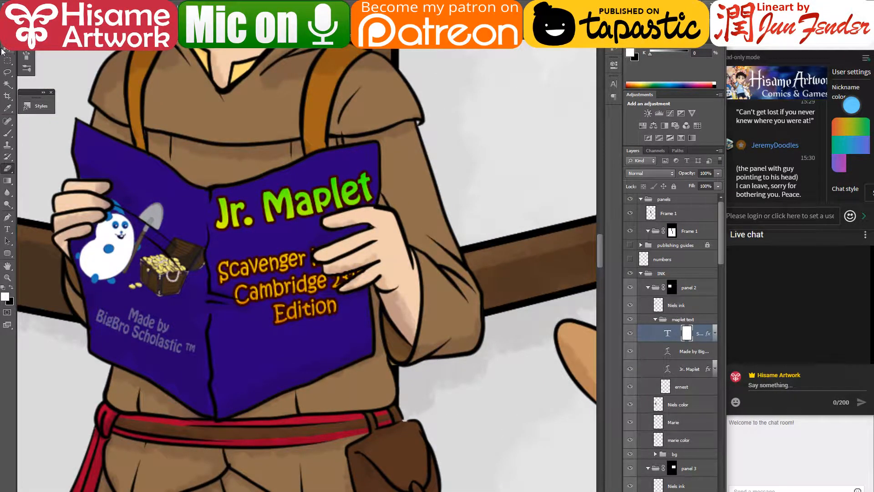
{"action": "left_click", "coordinate": [667, 351]}
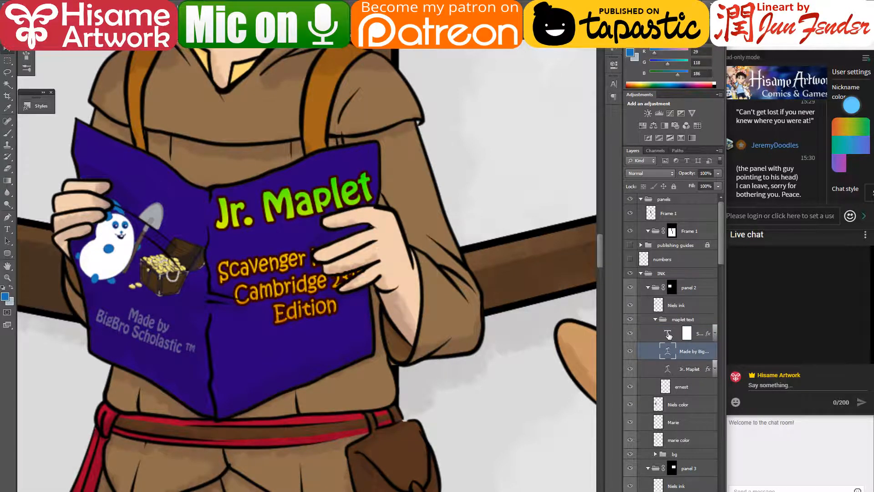
{"action": "left_click", "coordinate": [668, 335]}
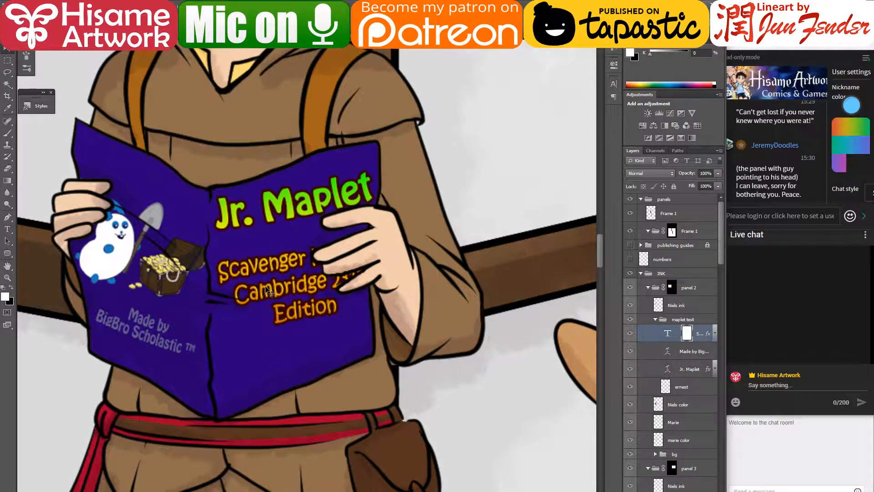
{"action": "key", "text": "ctrl+t"}
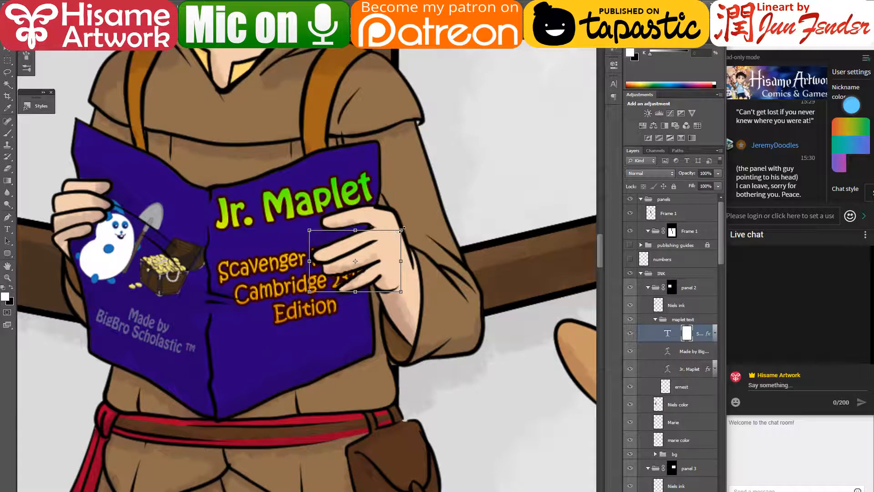
{"action": "key", "text": "Return"}
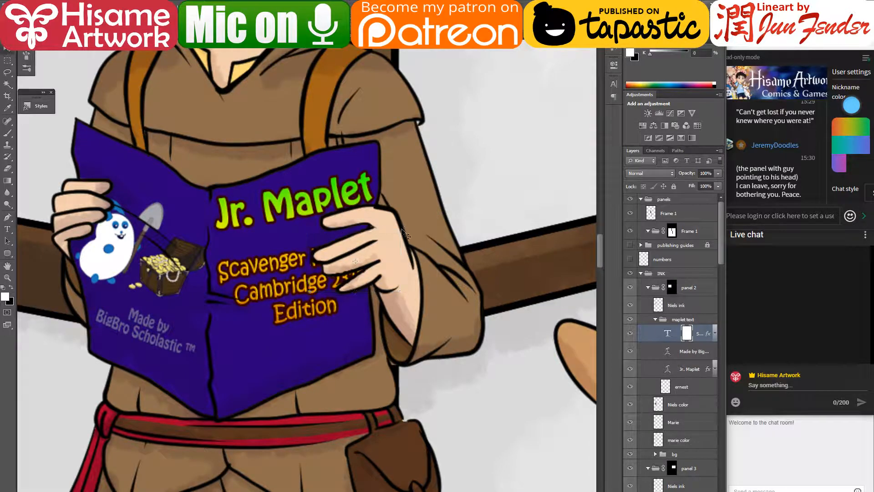
- Rotate the "Scavenger hunter's Cambridge 2312 Edition" text slightly counterclockwise to follow the slant of the front cover
{"action": "double_click", "coordinate": [669, 335]}
{"action": "key", "text": "ctrl+t"}
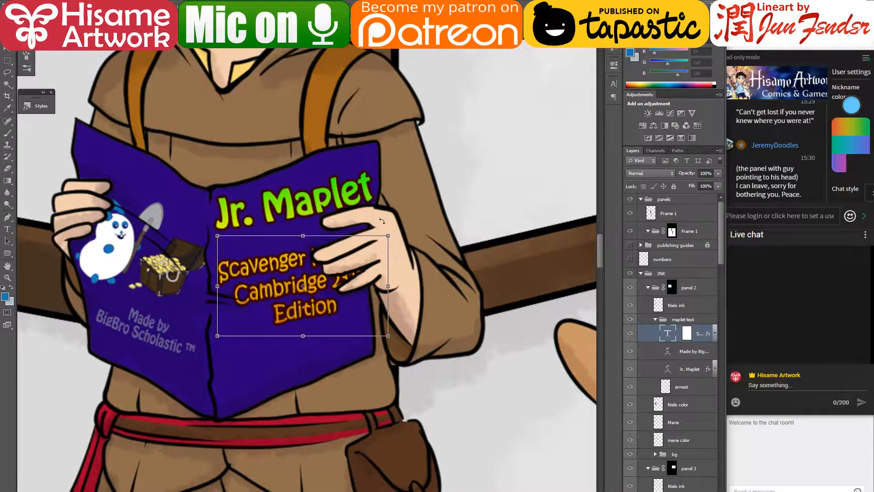
{"action": "left_click_drag", "start_coordinate": [394, 227], "coordinate": [389, 220]}
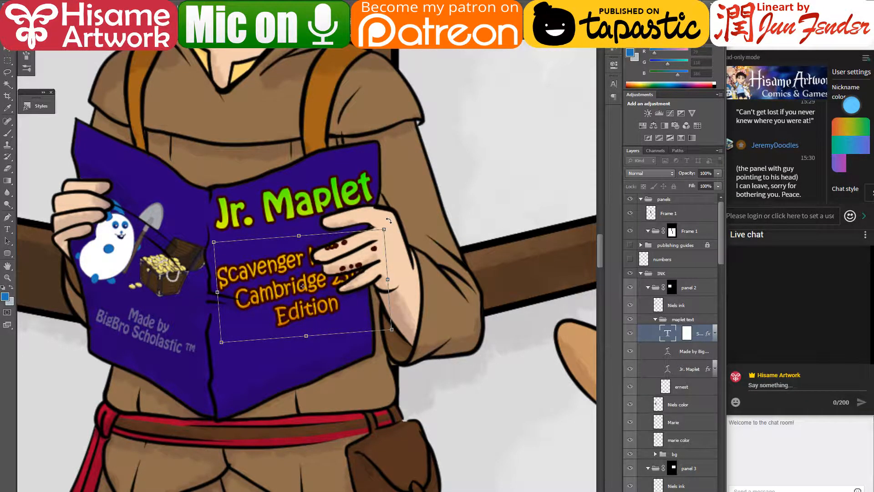
{"action": "key", "text": "Return"}
- Paint on the subtitle text's layer mask in black to hide the lettering fragments overlapping the character's fingers
{"action": "scroll", "coordinate": [368, 263], "scroll_direction": "up", "scroll_amount": 4}
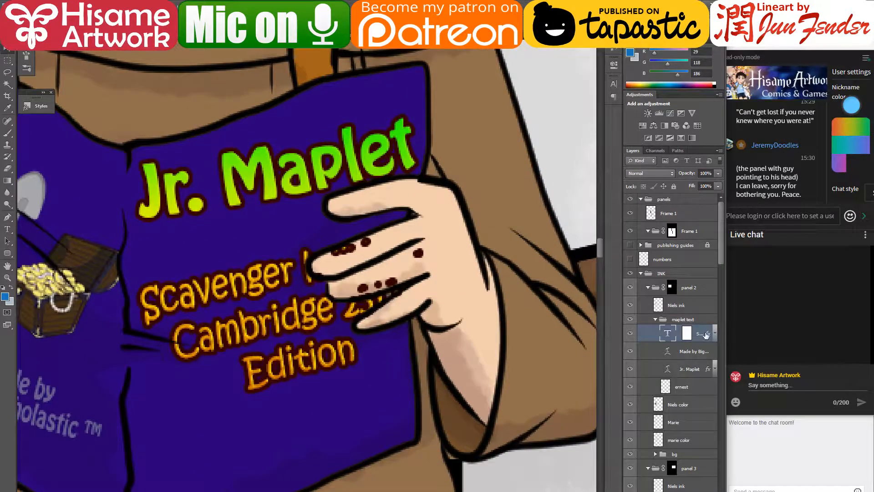
{"action": "left_click", "coordinate": [687, 333]}
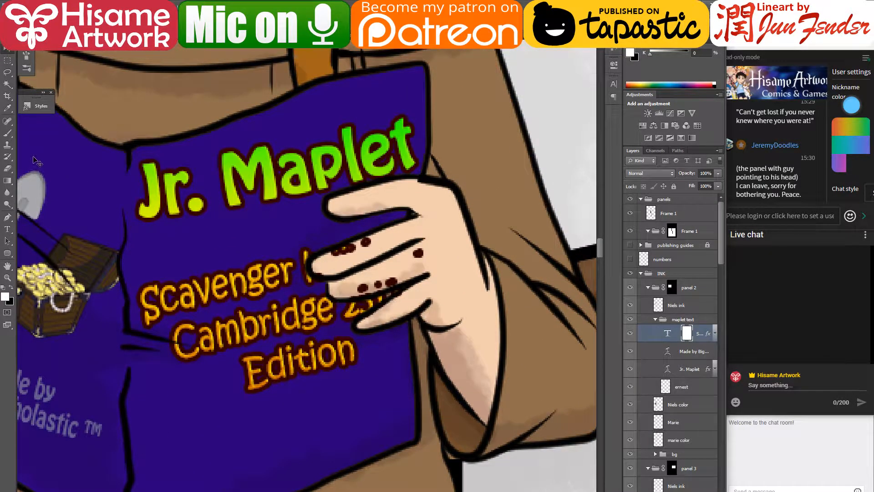
{"action": "left_click", "coordinate": [8, 133]}
{"action": "left_click_drag", "start_coordinate": [330, 255], "coordinate": [421, 231]}
{"action": "left_click", "coordinate": [11, 288]}
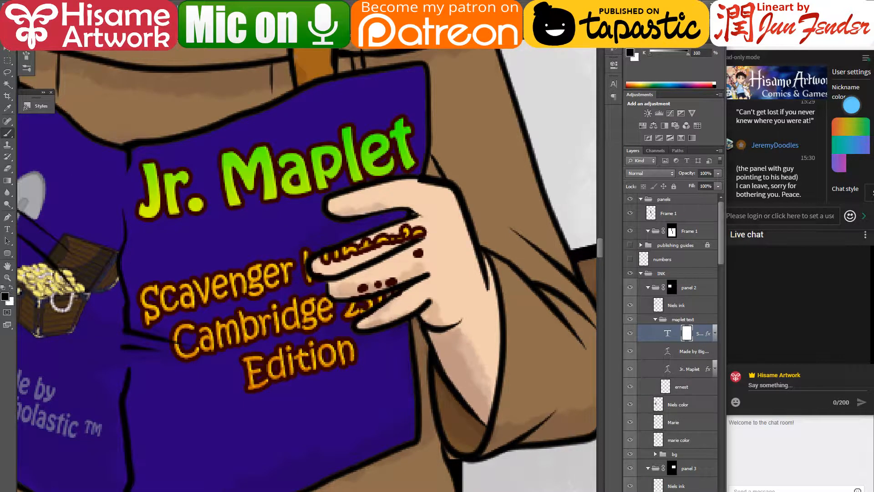
{"action": "mouse_move", "coordinate": [321, 263]}
{"action": "left_mouse_down"}
{"action": "mouse_move", "coordinate": [445, 211]}
{"action": "mouse_move", "coordinate": [317, 260]}
{"action": "mouse_move", "coordinate": [431, 229]}
{"action": "mouse_move", "coordinate": [416, 236]}
{"action": "mouse_move", "coordinate": [417, 253]}
{"action": "left_mouse_up"}
{"action": "mouse_move", "coordinate": [360, 286]}
{"action": "left_mouse_down"}
{"action": "mouse_move", "coordinate": [377, 284]}
{"action": "mouse_move", "coordinate": [429, 249]}
{"action": "mouse_move", "coordinate": [391, 282]}
{"action": "left_mouse_up"}
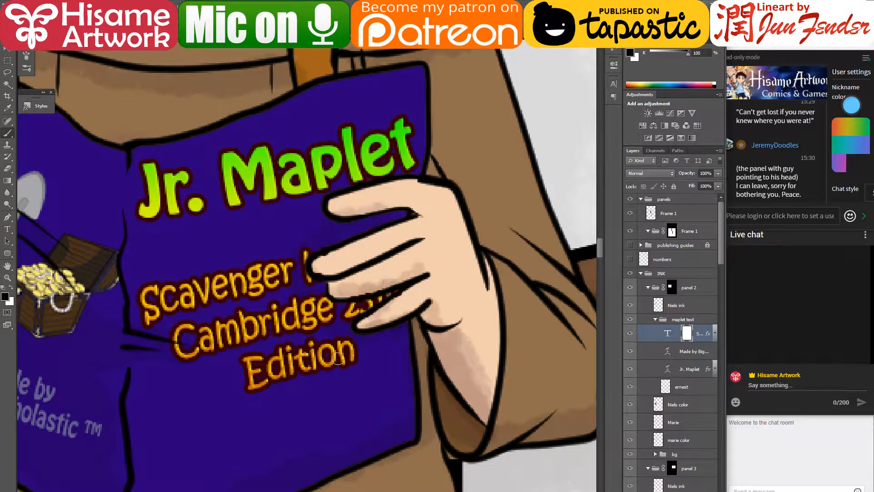
- Duplicate the "ernest" artwork and "Made by BigBro Scholastic" text layers from the maplet text group into the panel 3 group
{"action": "scroll", "coordinate": [338, 359], "scroll_direction": "down", "scroll_amount": 5}
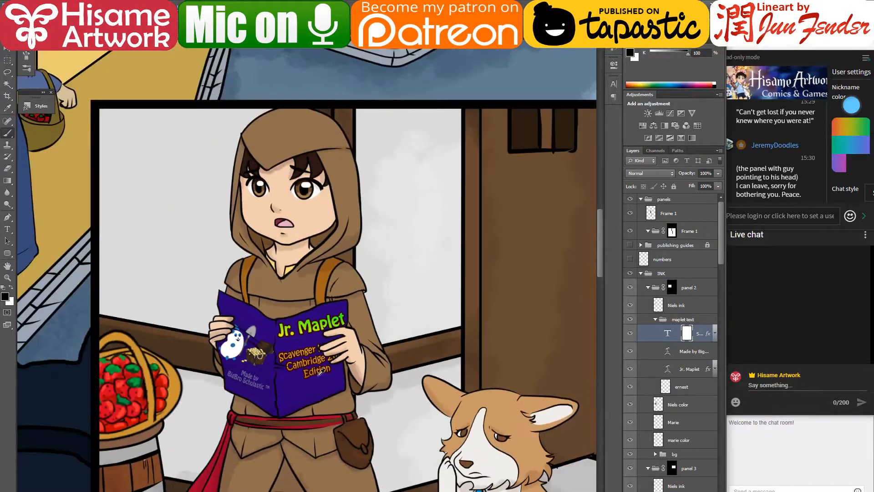
{"action": "scroll", "coordinate": [320, 372], "scroll_direction": "down", "scroll_amount": 4}
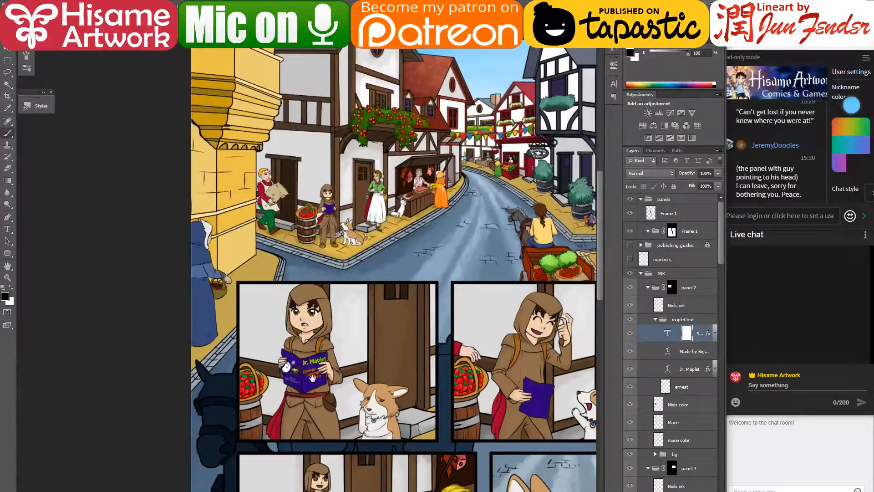
{"action": "left_click_drag", "start_coordinate": [497, 394], "coordinate": [380, 320]}
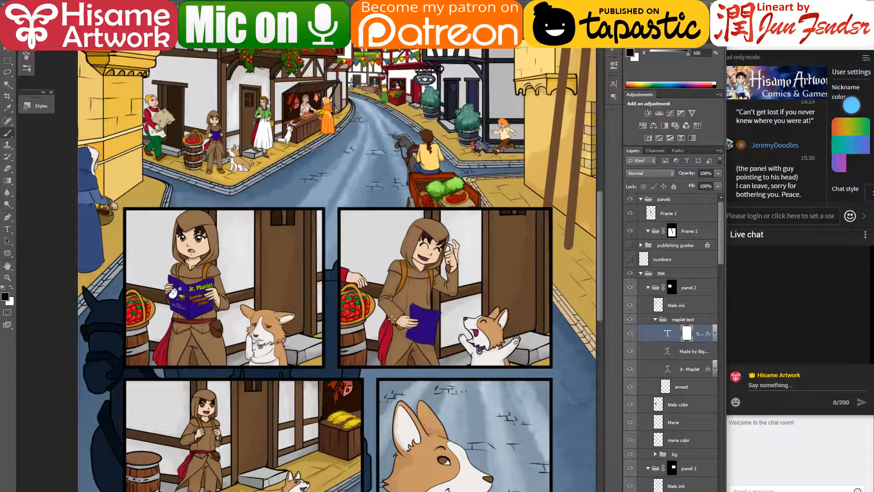
{"action": "key", "text": "v"}
{"action": "scroll", "coordinate": [423, 337], "scroll_direction": "up", "scroll_amount": 4}
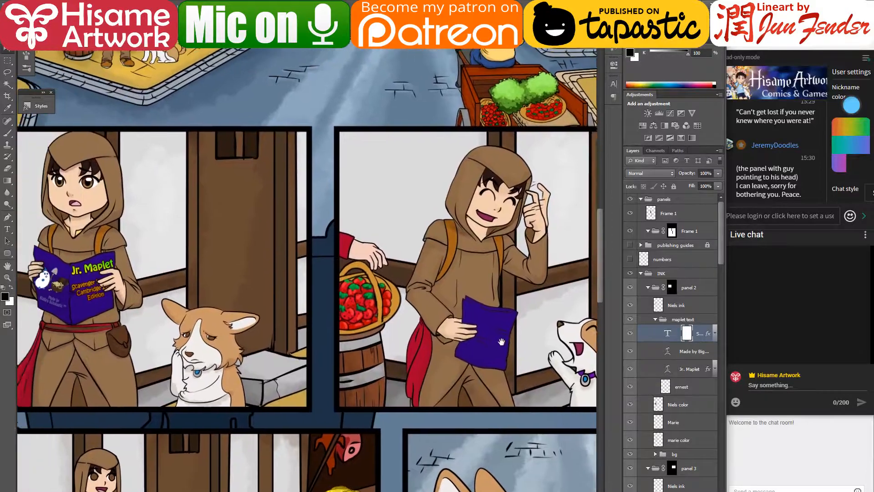
{"action": "left_click_drag", "start_coordinate": [501, 341], "coordinate": [504, 387]}
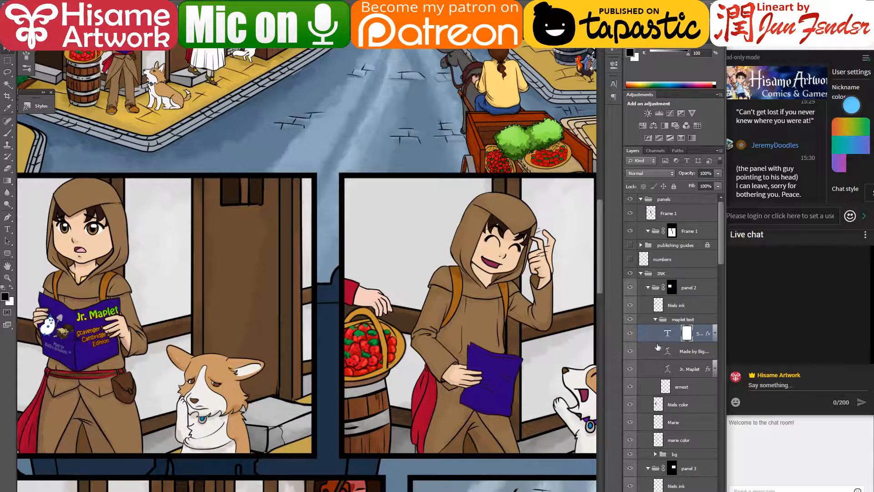
{"action": "left_click", "coordinate": [656, 319]}
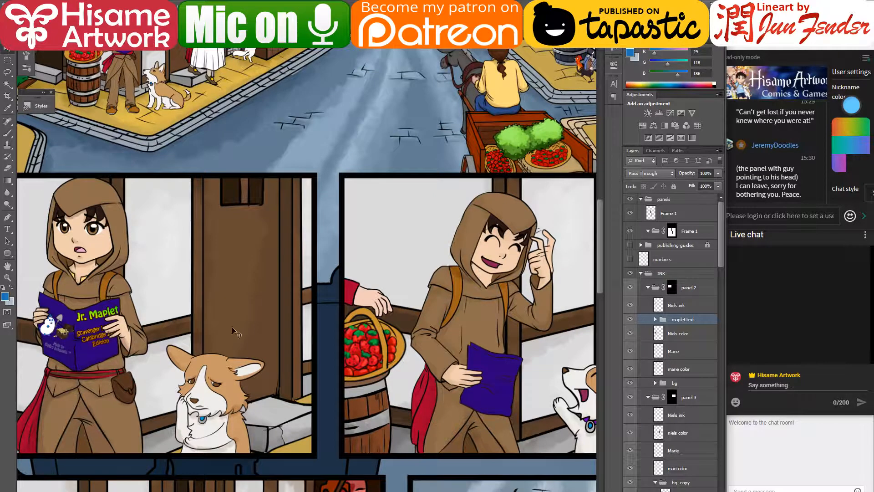
{"action": "left_click", "coordinate": [70, 337], "text": "ctrl"}
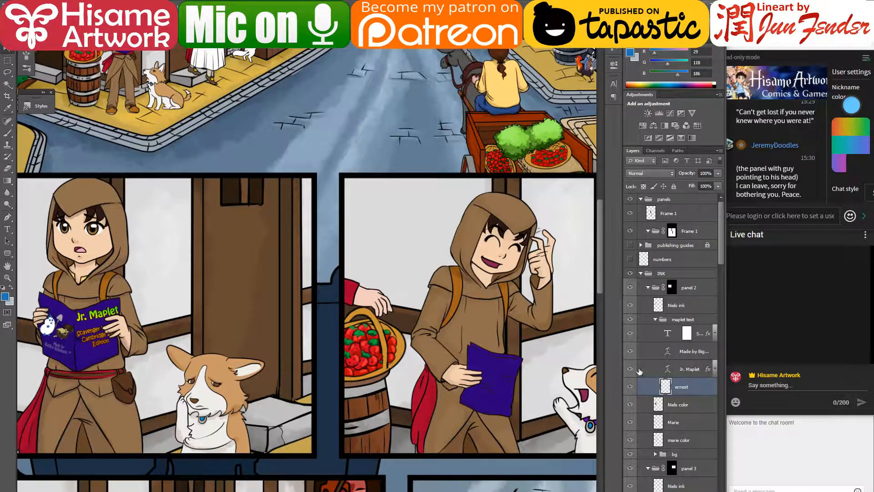
{"action": "left_click", "coordinate": [64, 349], "text": "shift"}
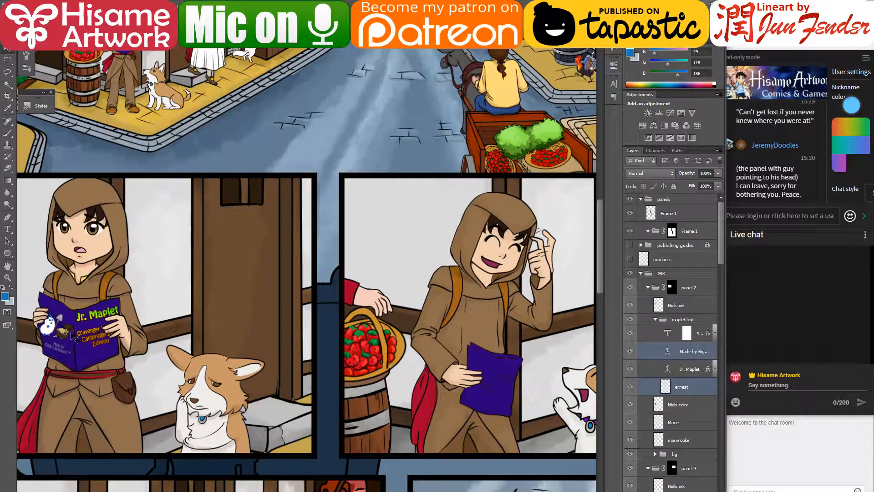
{"action": "scroll", "coordinate": [692, 339], "scroll_direction": "down", "scroll_amount": 3}
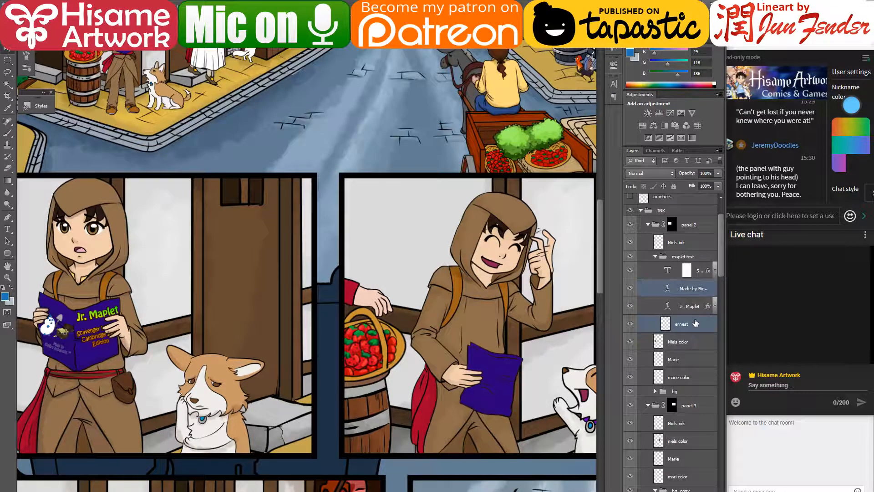
{"action": "left_click_drag", "start_coordinate": [695, 323], "coordinate": [691, 417]}
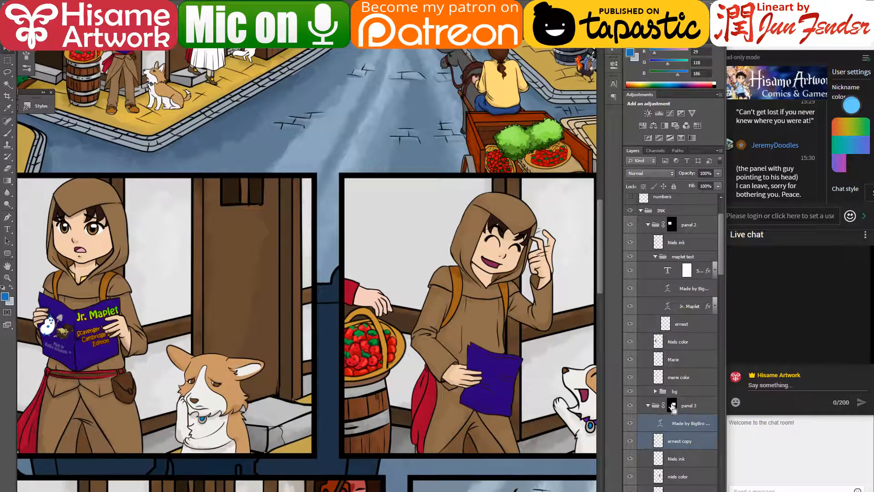
- Move the copied artwork and "Made by BigBro Scholastic" text onto the closed book in panel 3
{"action": "key", "text": "ctrl+t"}
{"action": "left_click_drag", "start_coordinate": [67, 330], "coordinate": [496, 384]}
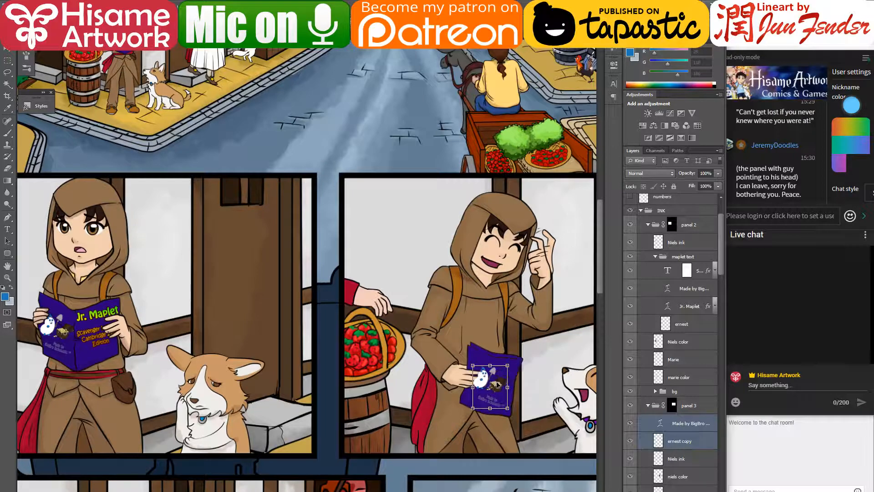
{"action": "key", "text": "Return"}
- Delete the "ernest copy" layer and shift the "Made by BigBro Scholastic" text toward the book's lower outer corner
{"action": "scroll", "coordinate": [495, 399], "scroll_direction": "up", "scroll_amount": 9}
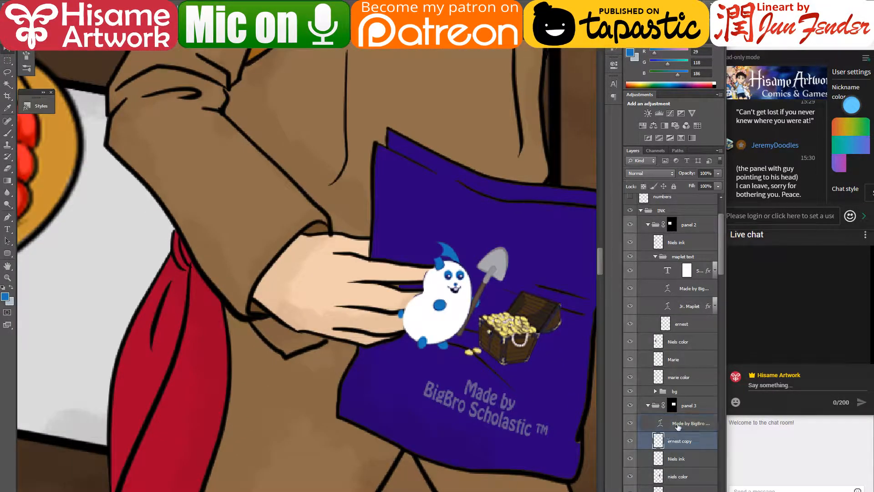
{"action": "left_click", "coordinate": [678, 424]}
{"action": "left_click", "coordinate": [679, 442]}
{"action": "key", "text": "Delete"}
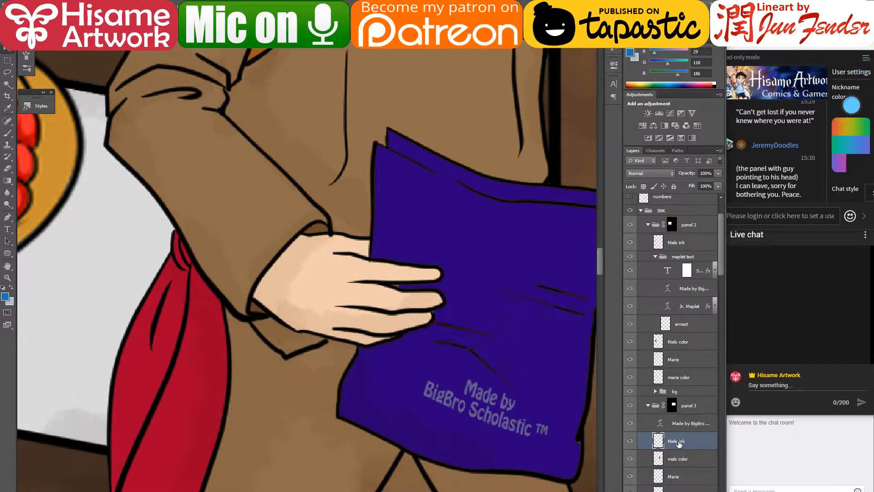
{"action": "mouse_move", "coordinate": [501, 399]}
{"action": "left_mouse_down"}
{"action": "mouse_move", "coordinate": [483, 401]}
{"action": "mouse_move", "coordinate": [493, 413]}
{"action": "left_mouse_up"}
- Paint over the book cover in panel 3 on the "niels color" layer with its sampled purple, varying the brush size
{"action": "left_click", "coordinate": [555, 450]}
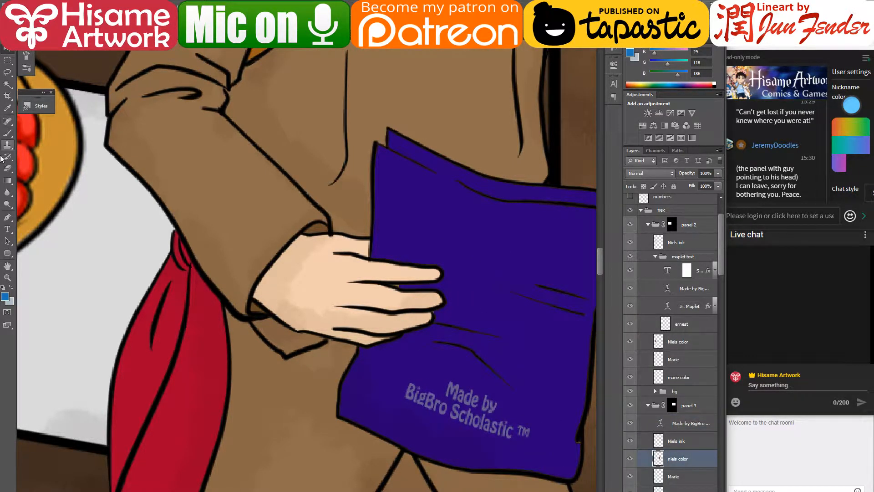
{"action": "key", "text": "b"}
{"action": "left_click_drag", "start_coordinate": [237, 283], "coordinate": [97, 208]}
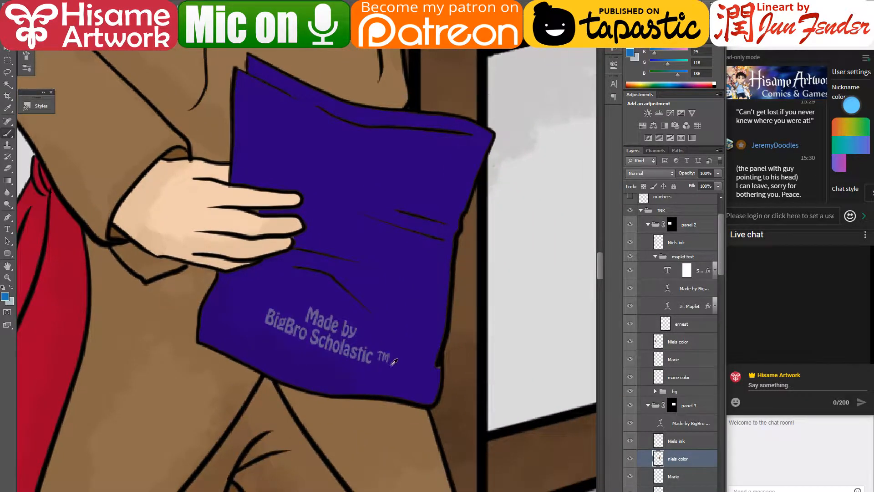
{"action": "left_click", "coordinate": [421, 388], "text": "alt"}
{"action": "left_click_drag", "start_coordinate": [432, 400], "coordinate": [438, 349]}
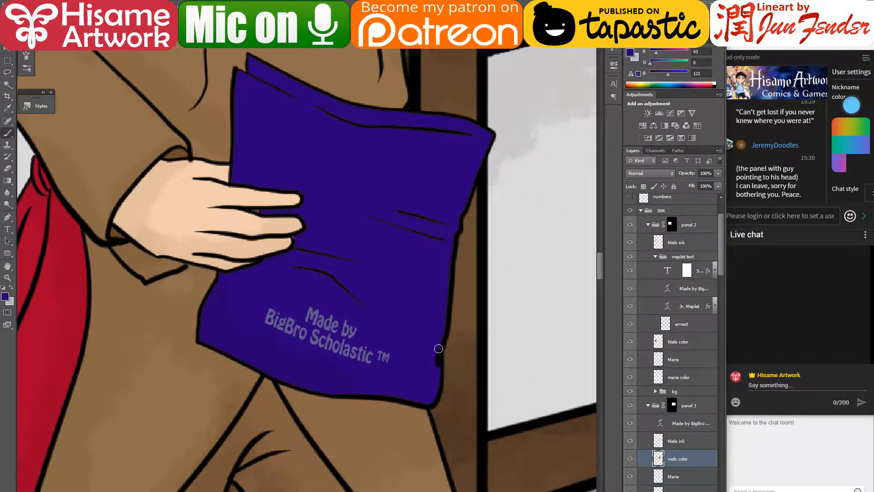
{"action": "key", "text": "bracketright"}
{"action": "key", "text": "bracketright"}
{"action": "left_click_drag", "start_coordinate": [446, 221], "coordinate": [439, 236]}
{"action": "key", "text": "bracketright"}
{"action": "key", "text": "bracketright"}
{"action": "left_click_drag", "start_coordinate": [356, 213], "coordinate": [409, 254]}
{"action": "mouse_move", "coordinate": [409, 328]}
{"action": "left_mouse_down"}
{"action": "mouse_move", "coordinate": [438, 346]}
{"action": "mouse_move", "coordinate": [401, 312]}
{"action": "left_mouse_up"}
{"action": "key", "text": "bracketleft"}
{"action": "key", "text": "bracketleft"}
{"action": "key", "text": "bracketleft"}
{"action": "key", "text": "bracketleft"}
{"action": "key", "text": "bracketleft"}
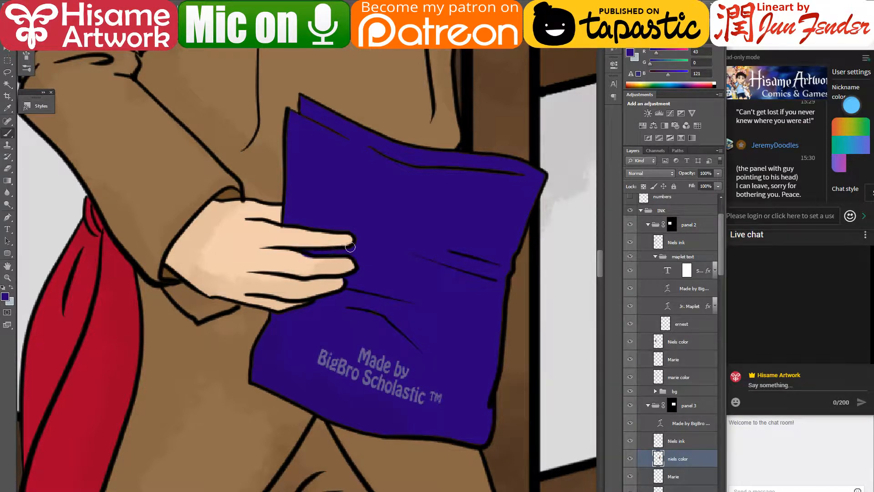
- Touch up the colors around the fingers and the book's outer edge in panel 3 with sampled skin tone and purple
{"action": "left_click", "coordinate": [300, 258], "text": "alt"}
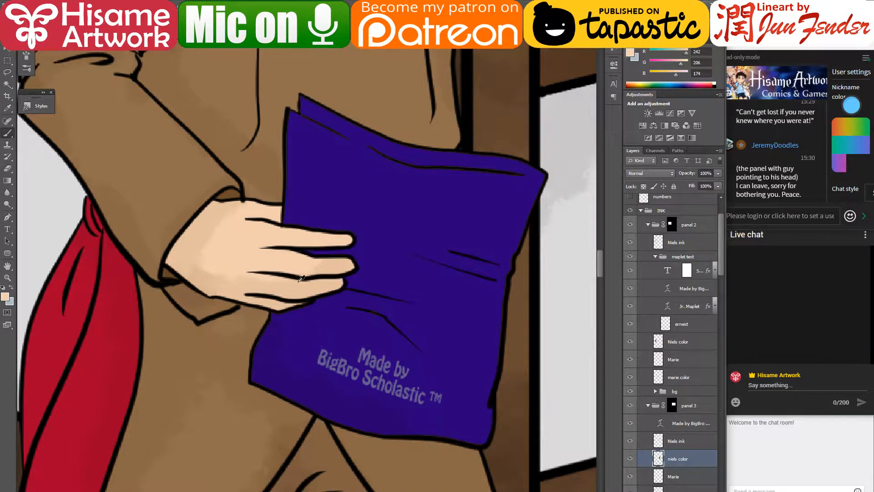
{"action": "left_click", "coordinate": [336, 192], "text": "alt"}
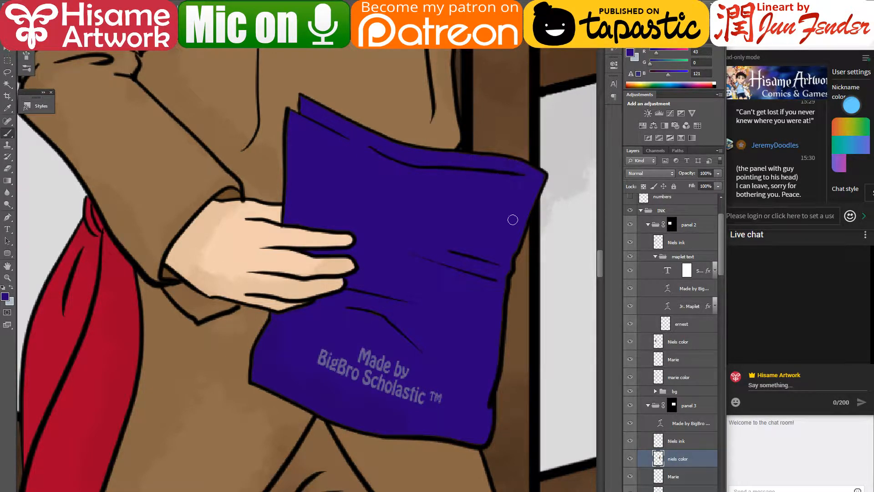
{"action": "left_click_drag", "start_coordinate": [511, 254], "coordinate": [482, 382]}
{"action": "scroll", "coordinate": [401, 302], "scroll_direction": "down", "scroll_amount": 4}
{"action": "left_click_drag", "start_coordinate": [300, 204], "coordinate": [511, 258]}
{"action": "scroll", "coordinate": [418, 264], "scroll_direction": "down", "scroll_amount": 1}
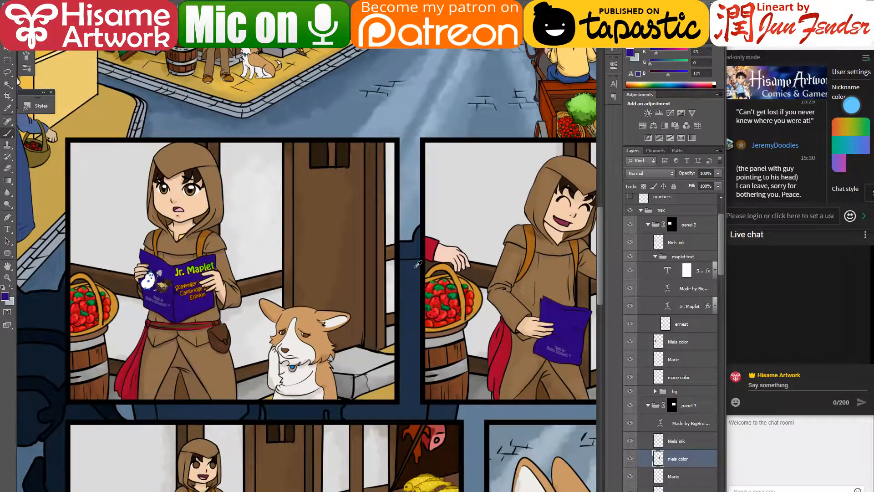
{"action": "left_click_drag", "start_coordinate": [522, 204], "coordinate": [438, 168]}
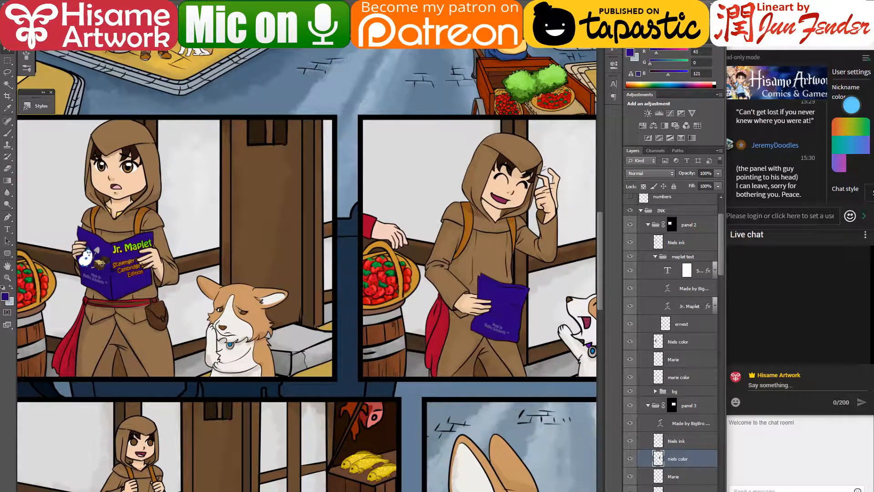
- Duplicate the original "ernest" artwork layer from page_23.psd into page_54.psd
{"action": "left_click", "coordinate": [349, 35]}
{"action": "left_click", "coordinate": [444, 199]}
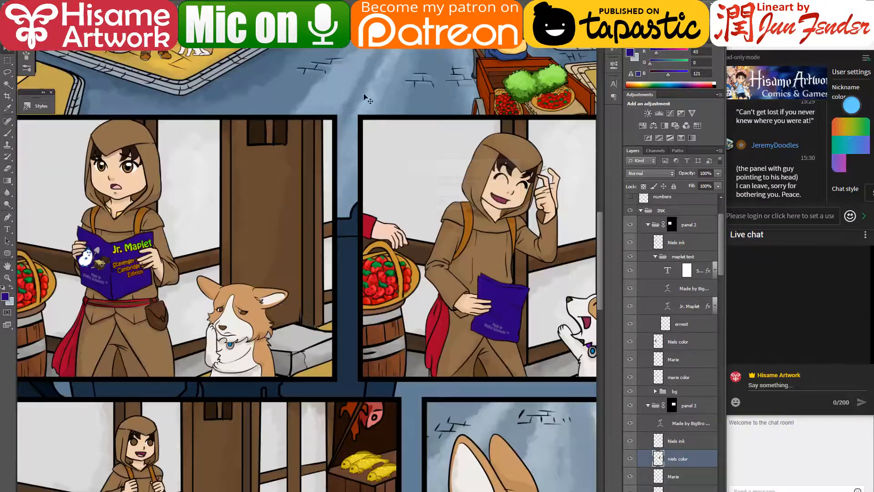
{"action": "left_click", "coordinate": [355, 35]}
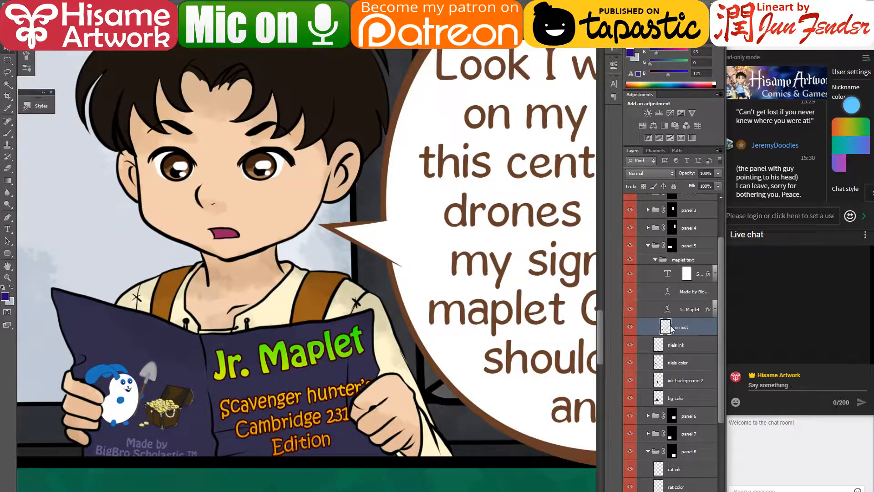
{"action": "right_click", "coordinate": [669, 326]}
{"action": "left_click", "coordinate": [708, 333]}
{"action": "right_click", "coordinate": [708, 332]}
{"action": "left_click", "coordinate": [756, 47]}
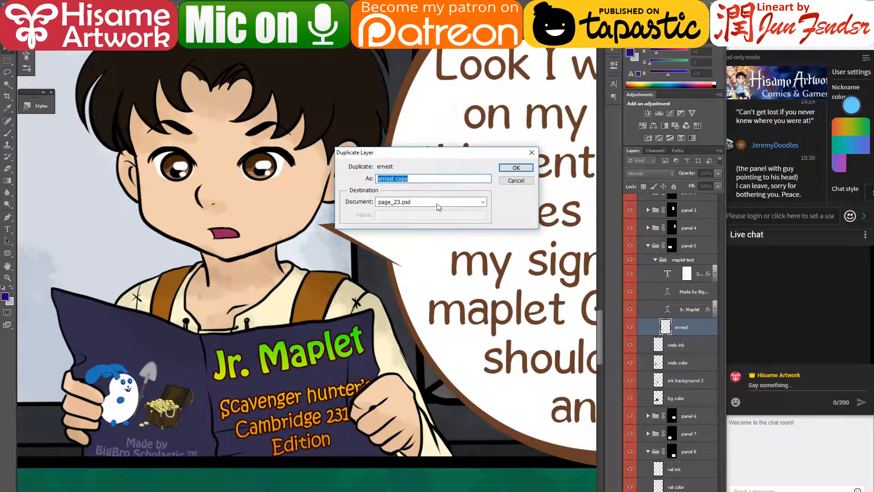
{"action": "left_click", "coordinate": [439, 206]}
{"action": "left_click", "coordinate": [433, 217]}
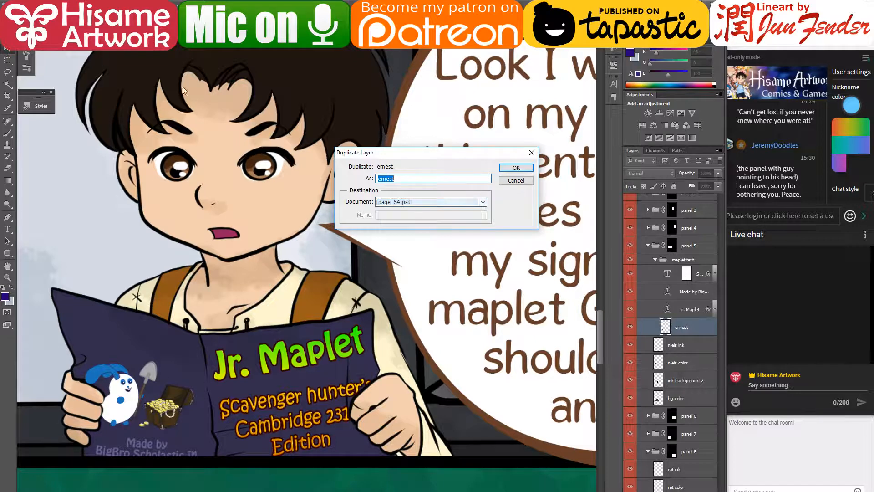
{"action": "left_click", "coordinate": [516, 167]}
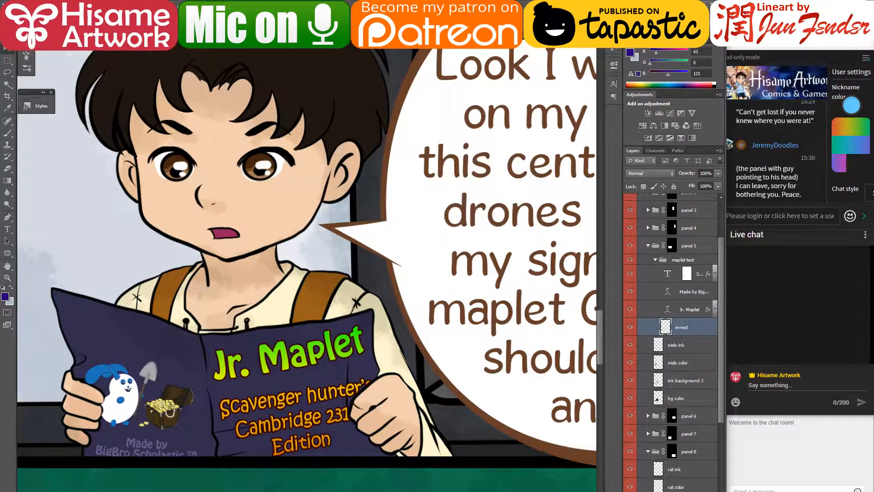
- Switch to page_54.psd and move the "ernest" artwork onto the book cover the character holds in panel 3
{"action": "left_click", "coordinate": [274, 35]}
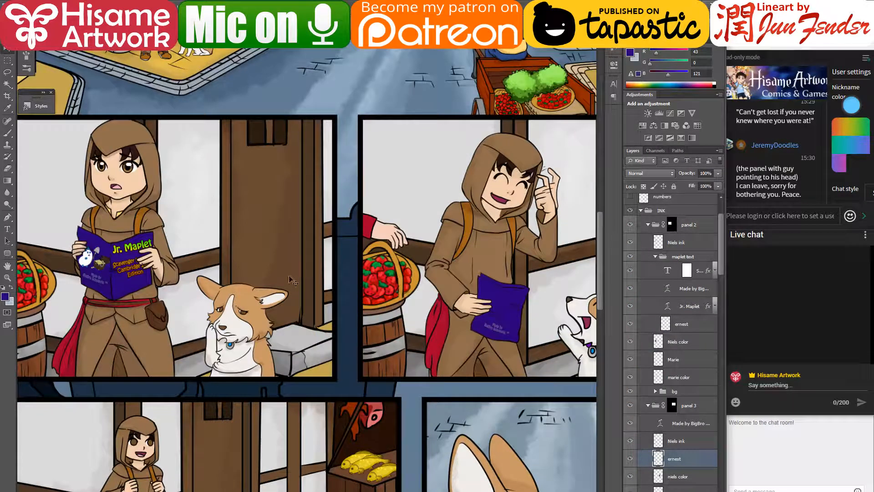
{"action": "scroll", "coordinate": [149, 258], "scroll_direction": "down", "scroll_amount": 3}
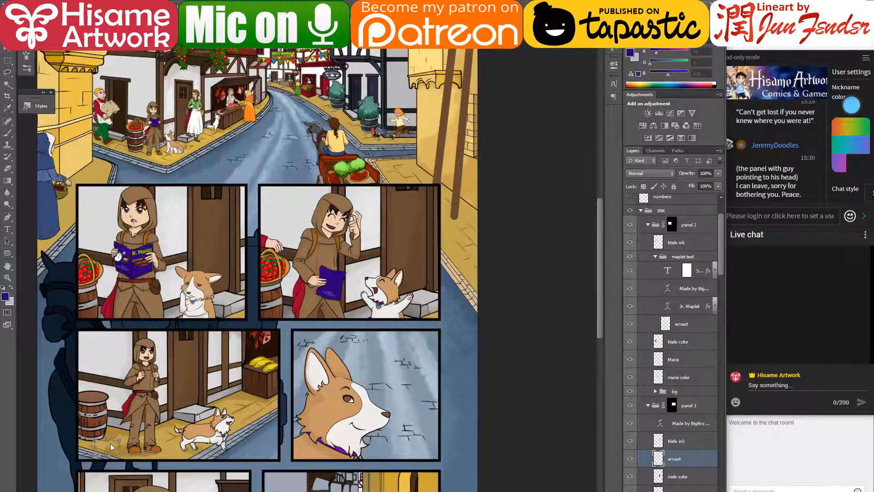
{"action": "left_click_drag", "start_coordinate": [118, 447], "coordinate": [337, 283]}
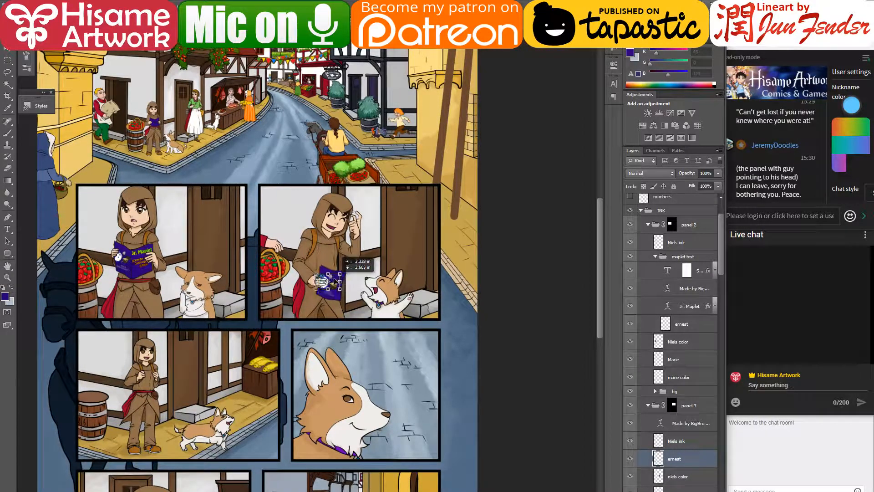
{"action": "key", "text": "Return"}
{"action": "scroll", "coordinate": [335, 280], "scroll_direction": "up", "scroll_amount": 1}
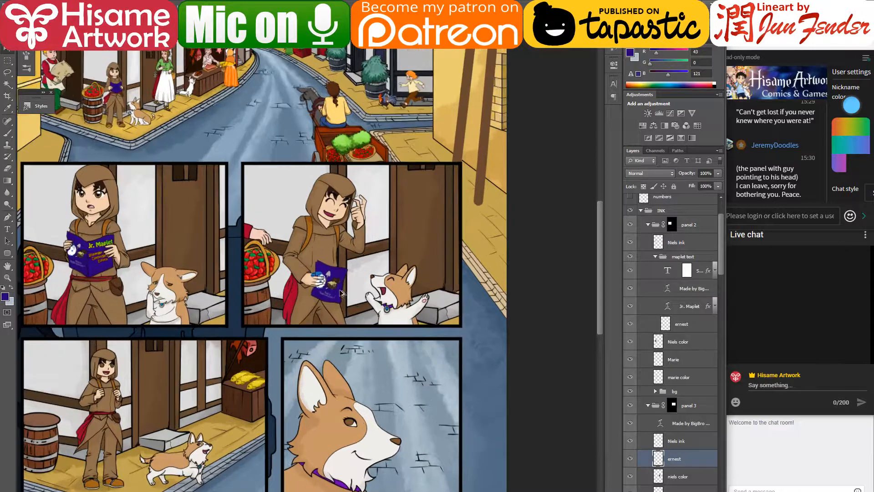
{"action": "scroll", "coordinate": [314, 261], "scroll_direction": "up", "scroll_amount": 10}
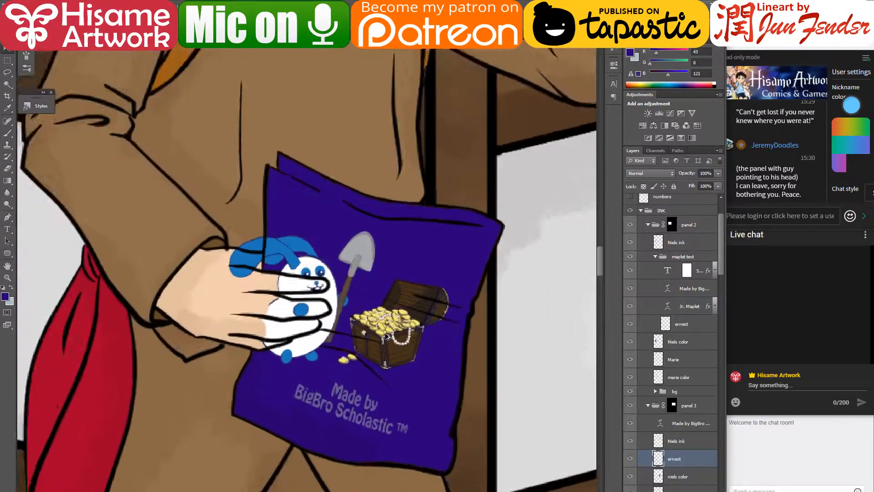
- Scale down the "ernest" artwork and position it above the "Made by BigBro Scholastic" text on the panel 3 book
{"action": "left_click_drag", "start_coordinate": [386, 336], "coordinate": [405, 330]}
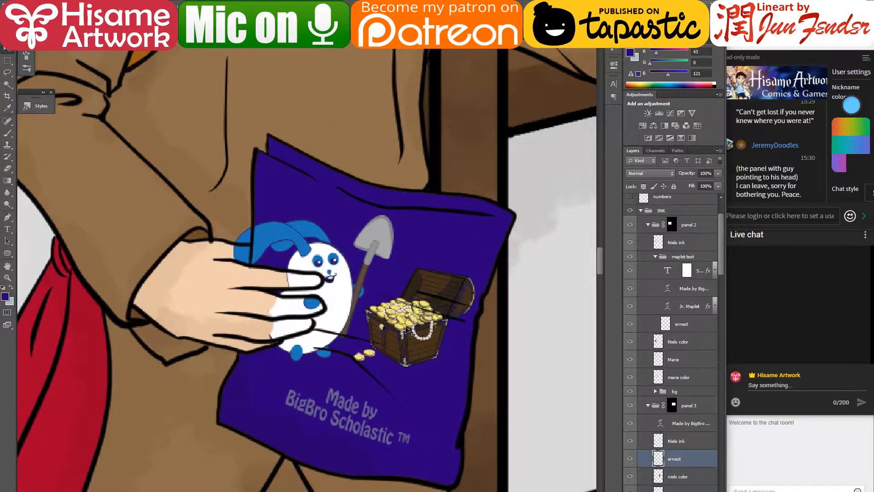
{"action": "key", "text": "ctrl+t"}
{"action": "left_click_drag", "start_coordinate": [233, 216], "coordinate": [303, 232]}
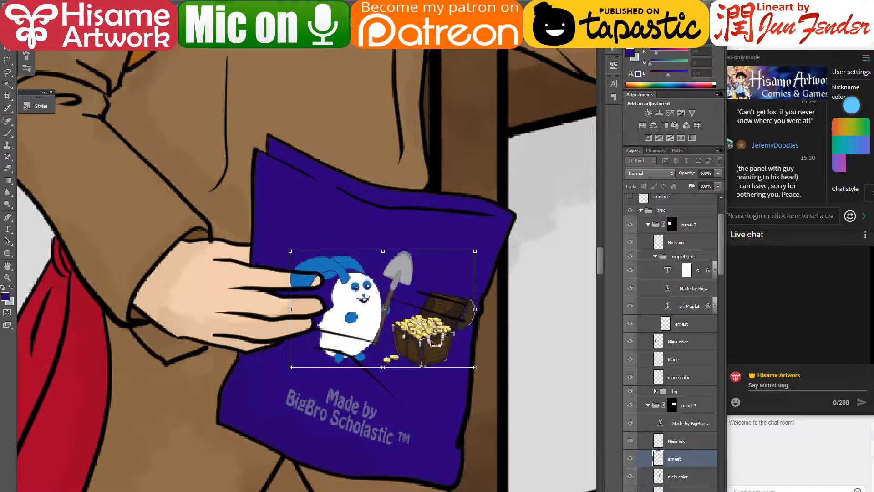
{"action": "left_click_drag", "start_coordinate": [422, 341], "coordinate": [408, 324]}
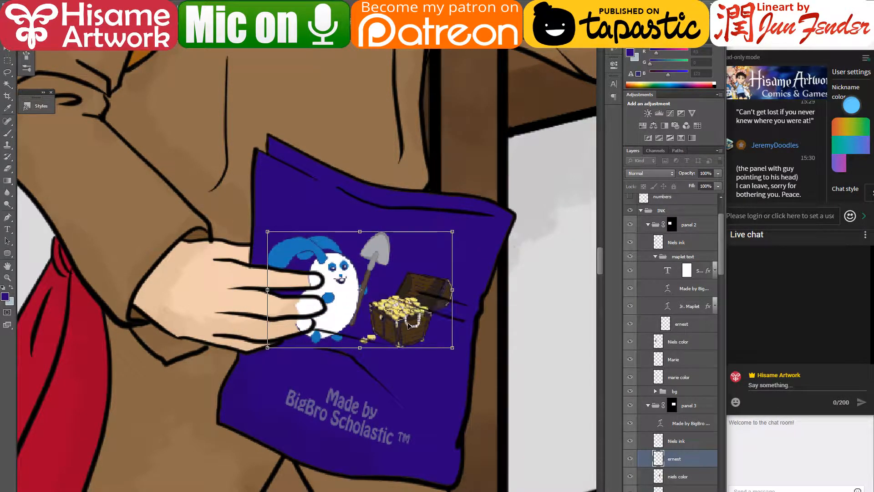
{"action": "key", "text": "Return"}
- Erase the parts of the "ernest" rabbit artwork that overlap the character's fingers in panel 3
{"action": "scroll", "coordinate": [247, 278], "scroll_direction": "up", "scroll_amount": 2}
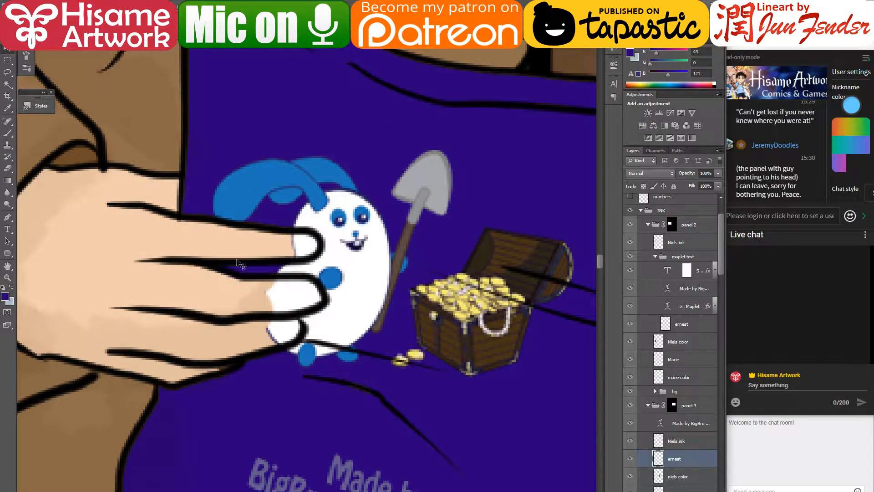
{"action": "left_click", "coordinate": [7, 168]}
{"action": "mouse_move", "coordinate": [292, 254]}
{"action": "left_mouse_down"}
{"action": "mouse_move", "coordinate": [310, 243]}
{"action": "mouse_move", "coordinate": [304, 239]}
{"action": "left_mouse_up"}
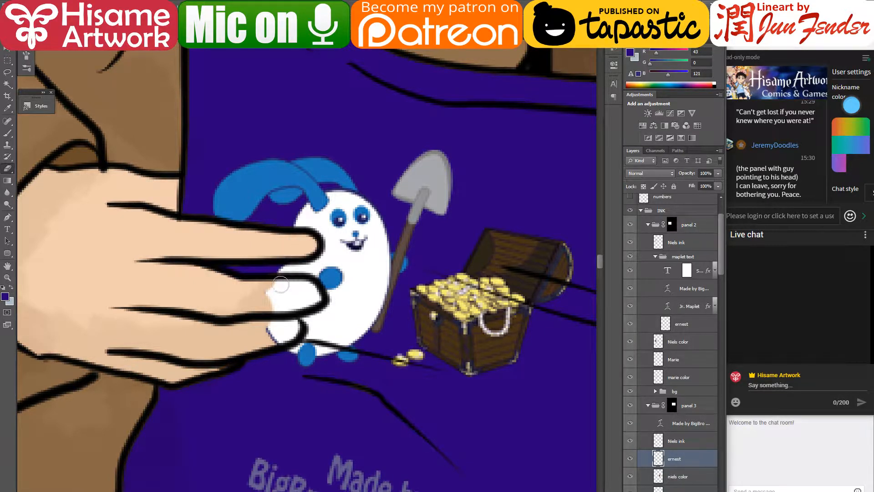
{"action": "mouse_move", "coordinate": [273, 284]}
{"action": "left_mouse_down"}
{"action": "mouse_move", "coordinate": [315, 296]}
{"action": "mouse_move", "coordinate": [261, 308]}
{"action": "mouse_move", "coordinate": [303, 296]}
{"action": "mouse_move", "coordinate": [275, 295]}
{"action": "mouse_move", "coordinate": [249, 306]}
{"action": "mouse_move", "coordinate": [266, 326]}
{"action": "mouse_move", "coordinate": [290, 322]}
{"action": "left_mouse_up"}
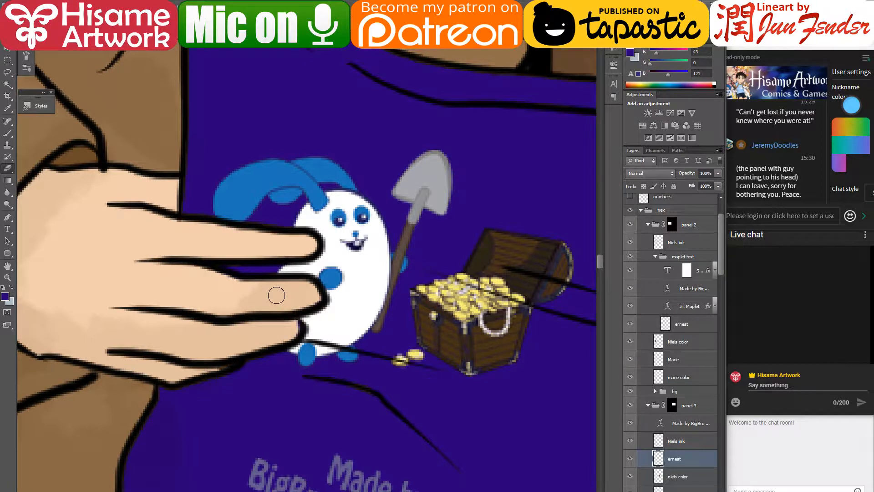
{"action": "scroll", "coordinate": [273, 295], "scroll_direction": "down", "scroll_amount": 6}
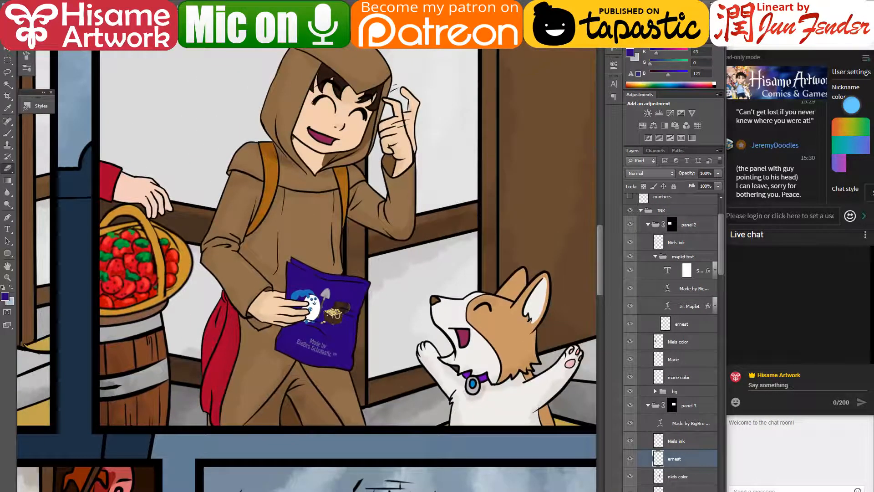
{"action": "scroll", "coordinate": [366, 297], "scroll_direction": "down", "scroll_amount": 3}
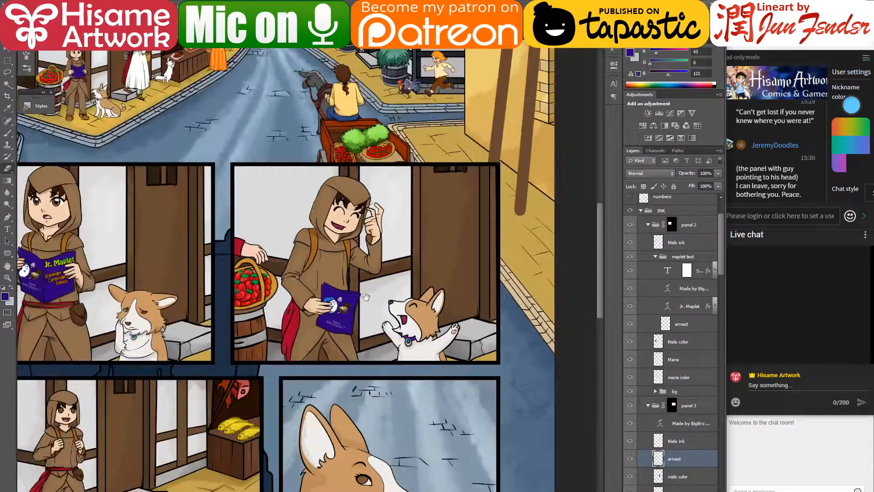
{"action": "left_click_drag", "start_coordinate": [305, 367], "coordinate": [435, 239]}
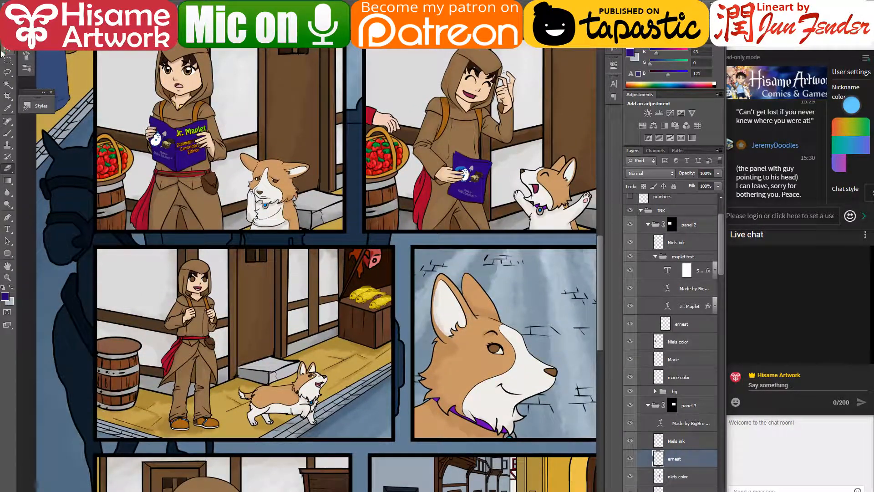
- Check the live stream's dashboard in YouTube Creator Studio and return to page_54.psd in Photoshop
{"action": "key", "text": "v"}
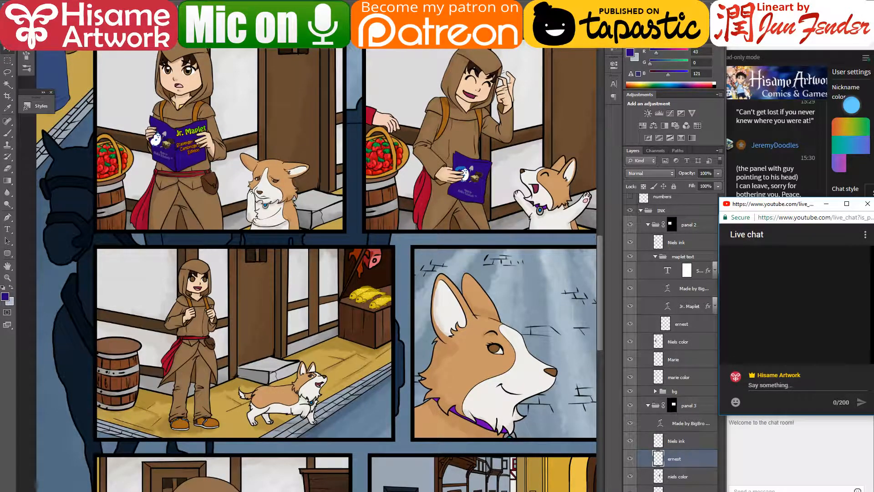
{"action": "key", "text": "alt+Tab"}
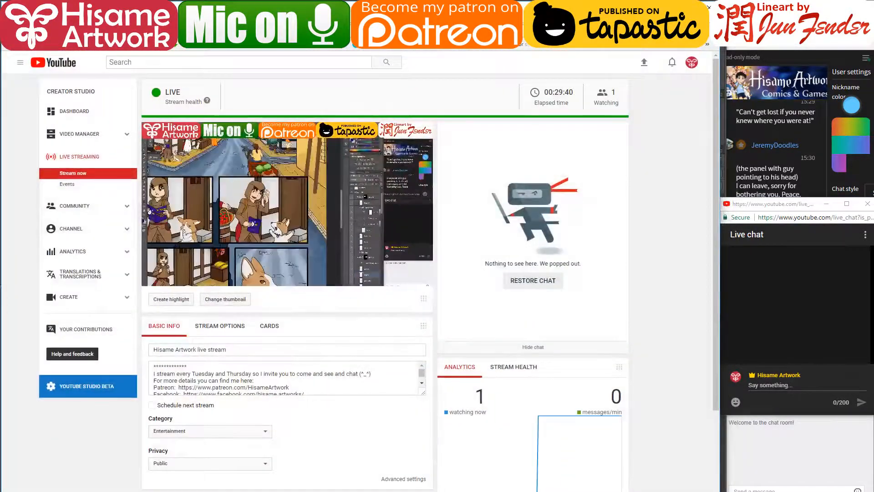
{"action": "key", "text": "alt+Tab"}
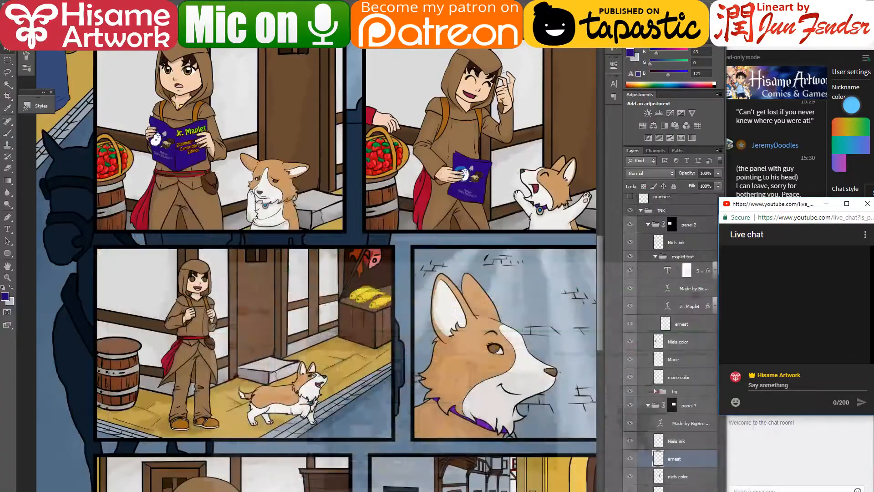
{"action": "left_click", "coordinate": [268, 395]}
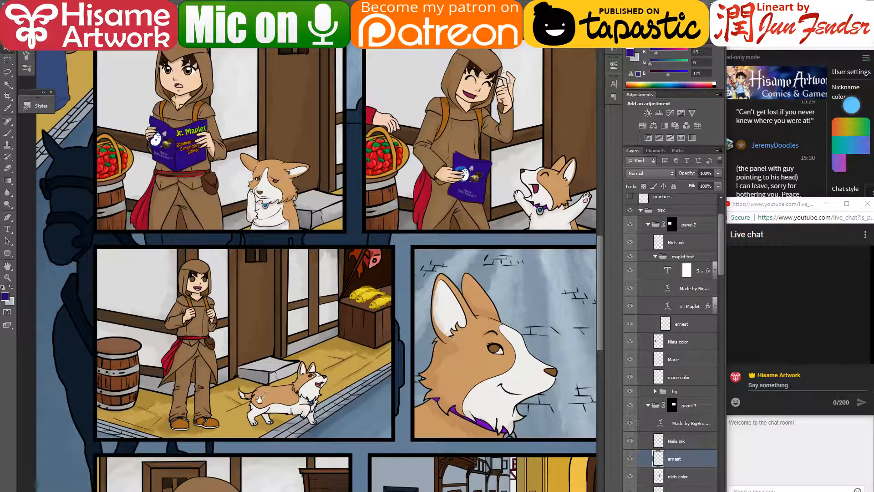
- Select the "Niels color" layer in panel 4 and load its painted area as a selection
{"action": "left_click_drag", "start_coordinate": [305, 371], "coordinate": [265, 384]}
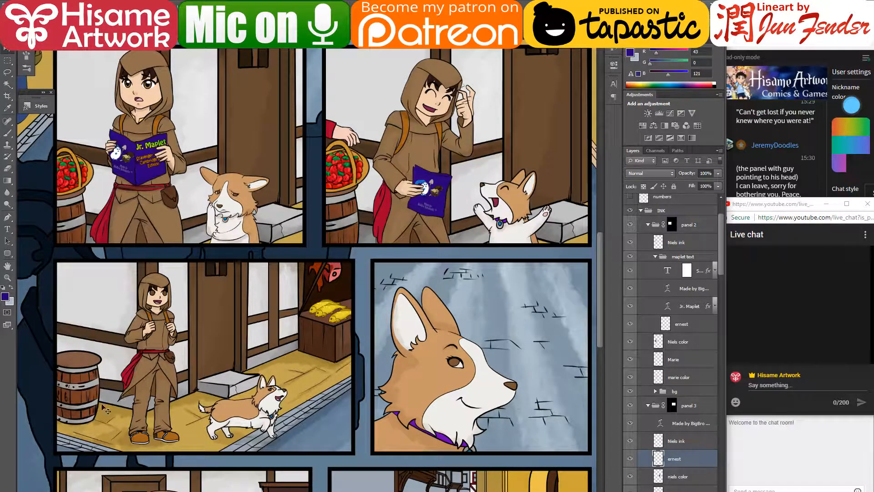
{"action": "scroll", "coordinate": [123, 409], "scroll_direction": "up", "scroll_amount": 3}
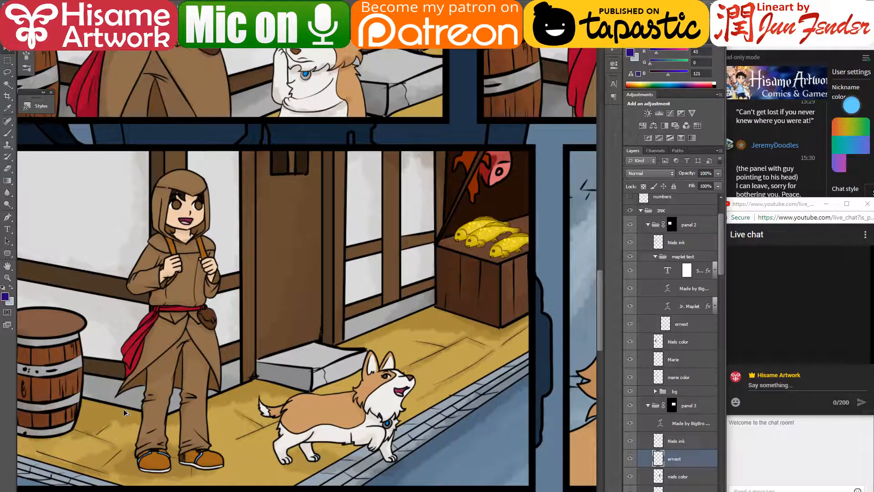
{"action": "left_click", "coordinate": [155, 407]}
{"action": "scroll", "coordinate": [670, 489], "scroll_direction": "down", "scroll_amount": 2}
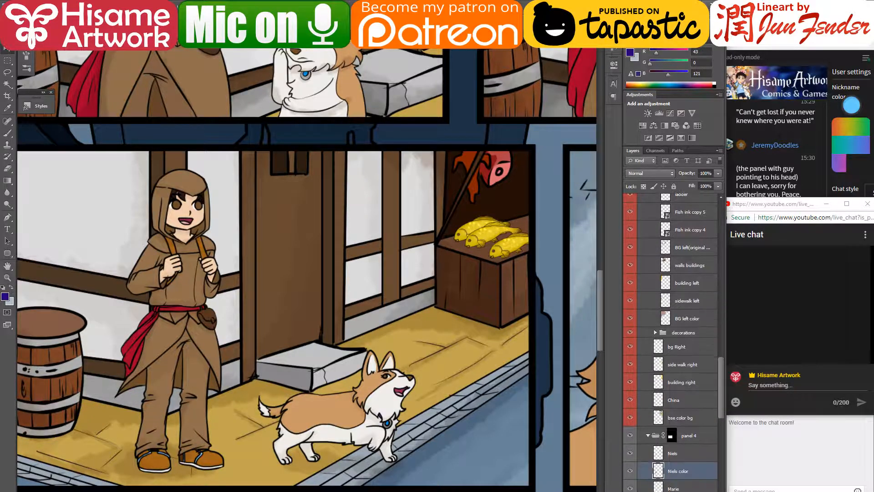
{"action": "scroll", "coordinate": [681, 416], "scroll_direction": "down", "scroll_amount": 3}
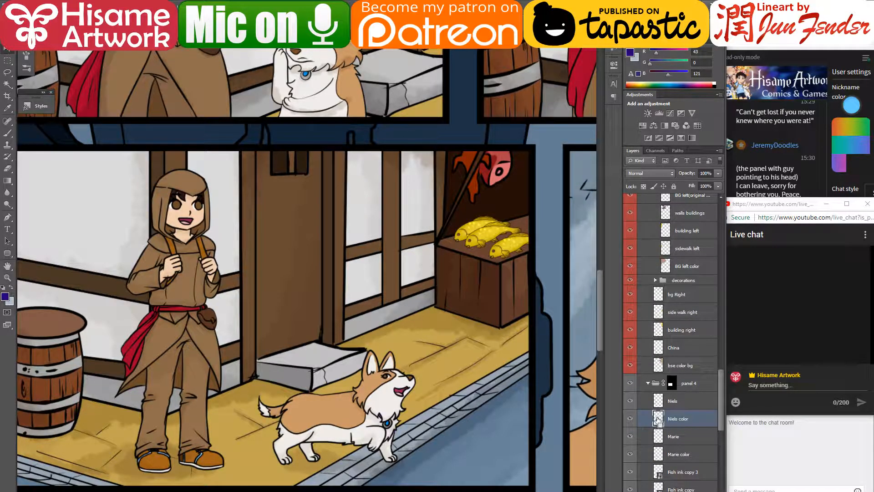
{"action": "left_click", "coordinate": [659, 418], "text": "ctrl"}
{"action": "left_click_drag", "start_coordinate": [219, 247], "coordinate": [289, 273]}
{"action": "scroll", "coordinate": [246, 231], "scroll_direction": "up", "scroll_amount": 4}
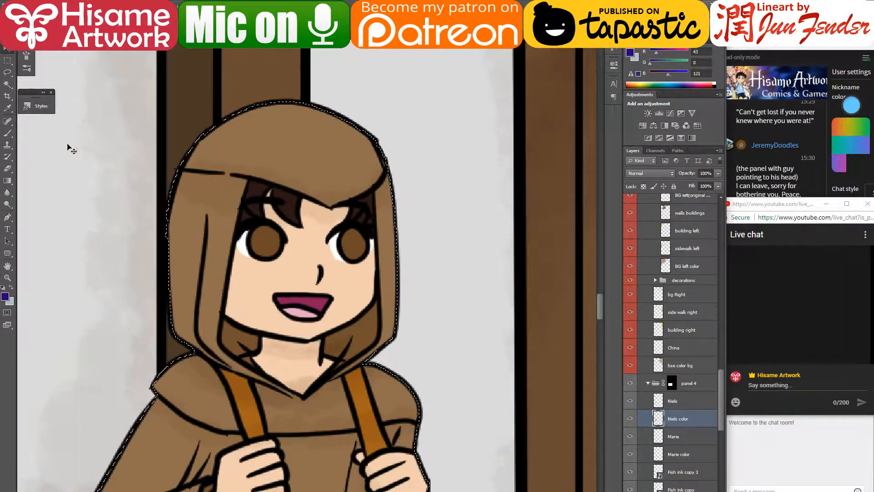
- Sample the eye's brown as the brush color and set the background color to the same brown, 6d4b26
{"action": "left_click", "coordinate": [7, 133]}
{"action": "key", "text": "i"}
{"action": "left_click", "coordinate": [267, 244]}
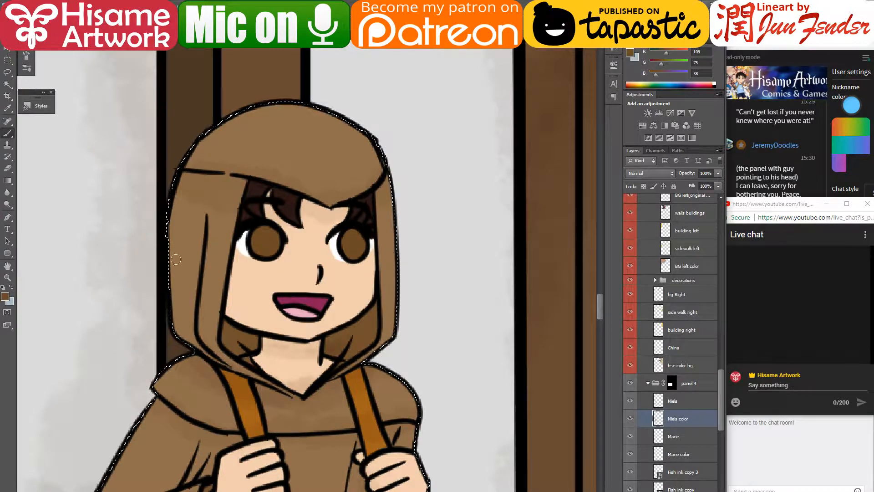
{"action": "left_click", "coordinate": [10, 299]}
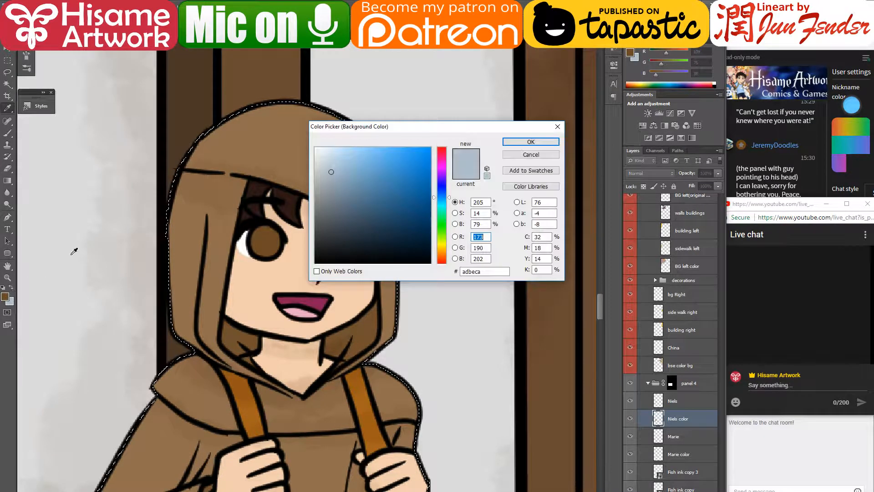
{"action": "left_click", "coordinate": [265, 229]}
{"action": "left_click", "coordinate": [524, 142]}
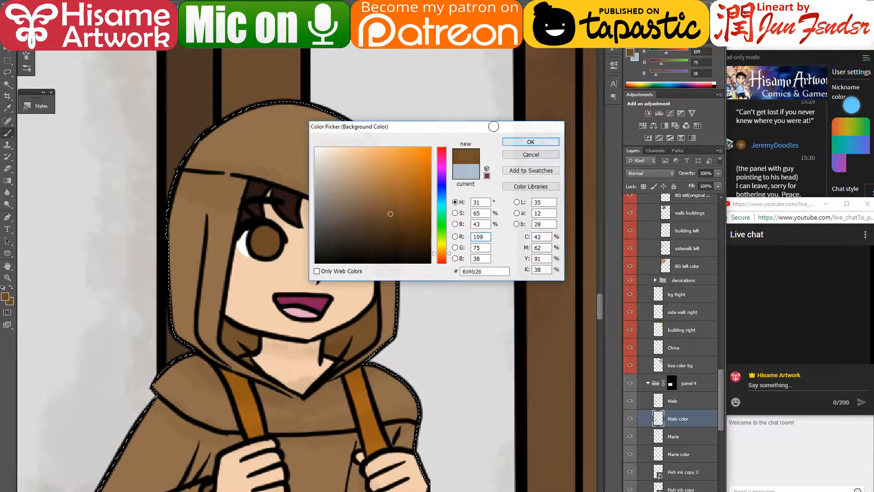
- Lighten the lower irises and darken the upper irises of the panel 4 character's eyes, changing the brush blending mode for each
{"action": "left_click", "coordinate": [112, 21]}
{"action": "left_click", "coordinate": [101, 119]}
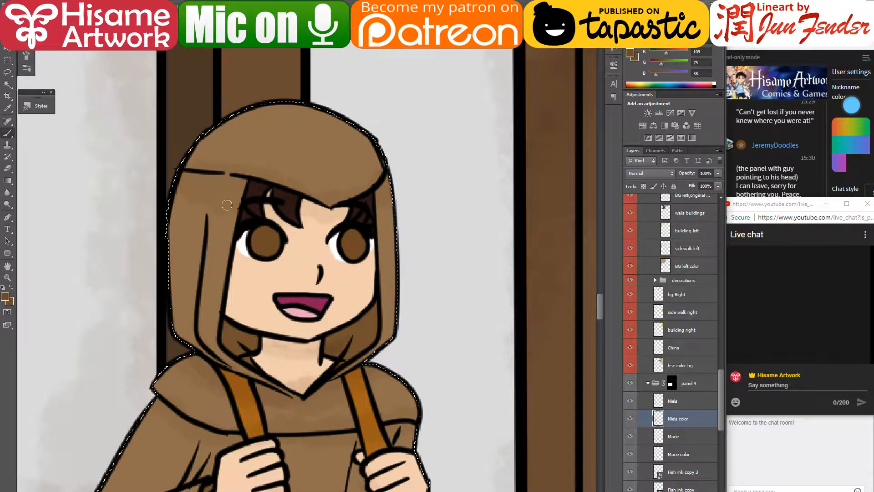
{"action": "left_click_drag", "start_coordinate": [256, 248], "coordinate": [275, 250]}
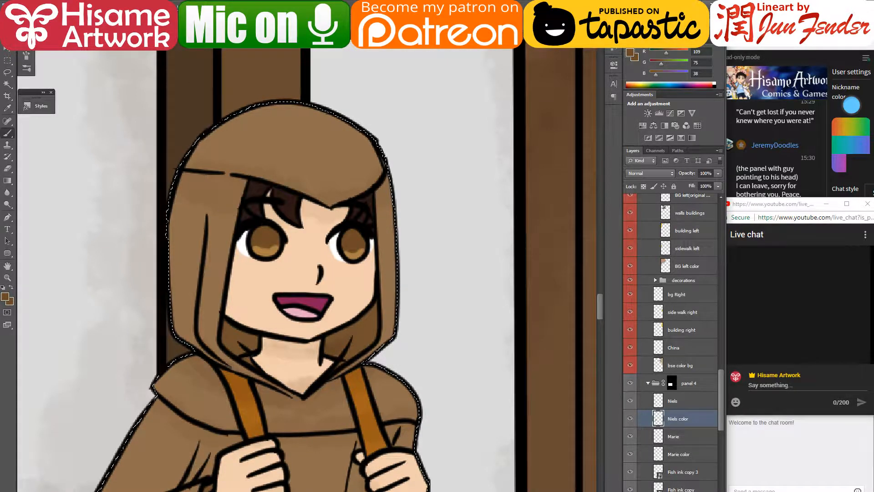
{"action": "left_click", "coordinate": [107, 17]}
{"action": "left_click", "coordinate": [105, 77]}
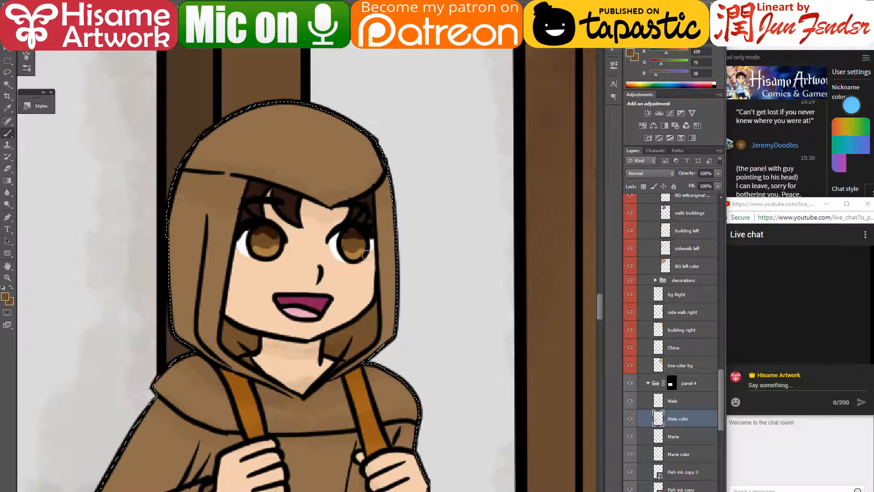
- Paint near-black pupils in both eyes of the panel 4 character on the "Niels color" layer
{"action": "key", "text": "super"}
{"action": "key", "text": "super"}
{"action": "key", "text": "x"}
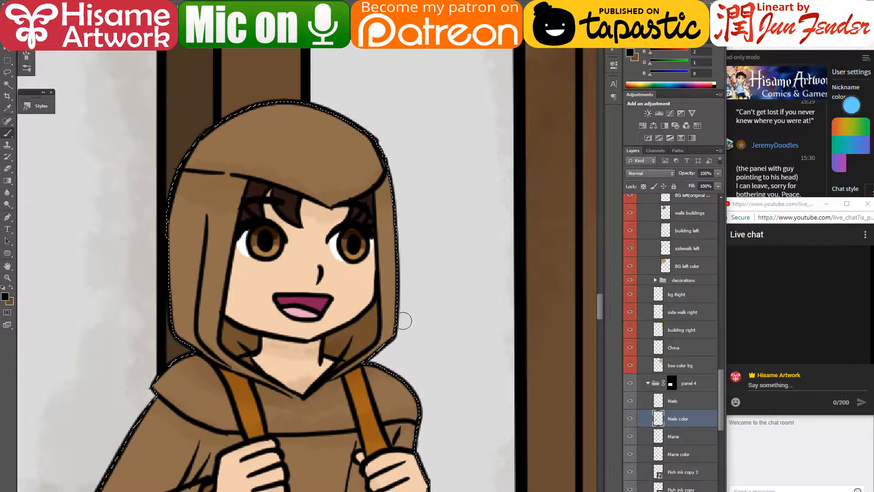
- Sample the white of the eye, change the brush mode, and paint white highlights in both eyes of the panel 4 character
{"action": "left_click", "coordinate": [334, 244], "text": "alt"}
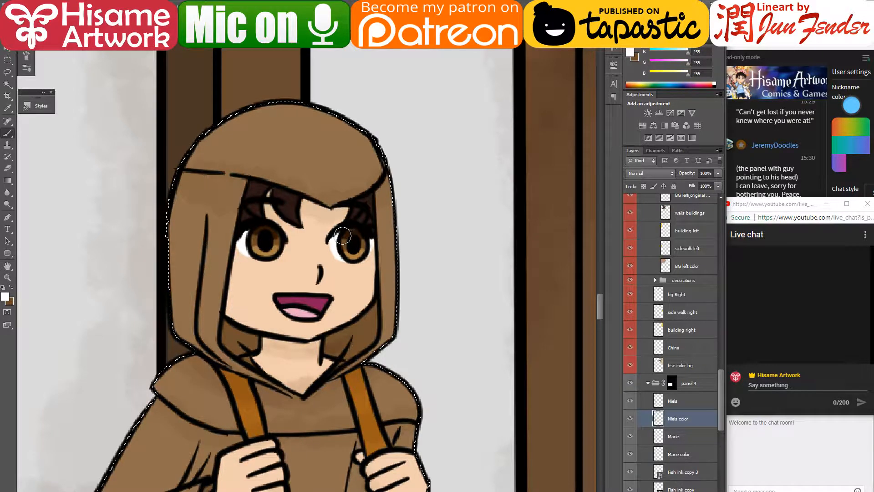
{"action": "left_click", "coordinate": [113, 16]}
{"action": "left_click", "coordinate": [105, 25]}
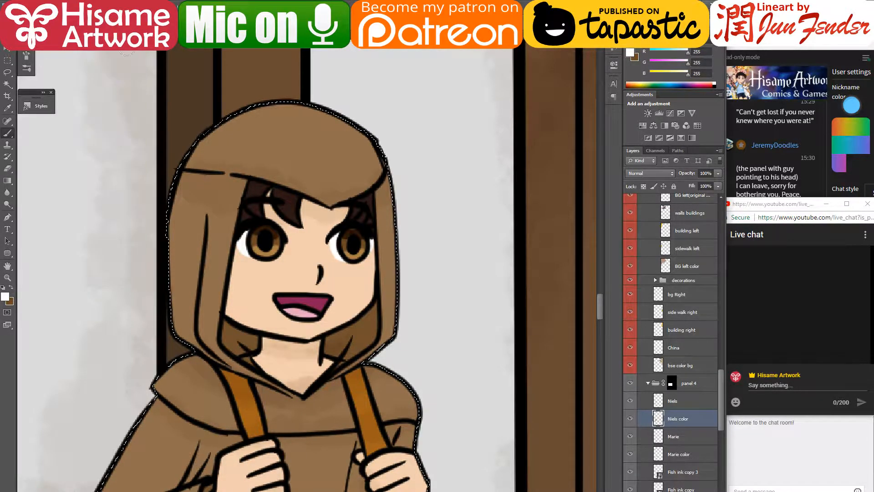
{"action": "left_click_drag", "start_coordinate": [355, 234], "coordinate": [352, 236]}
{"action": "left_click", "coordinate": [269, 233]}
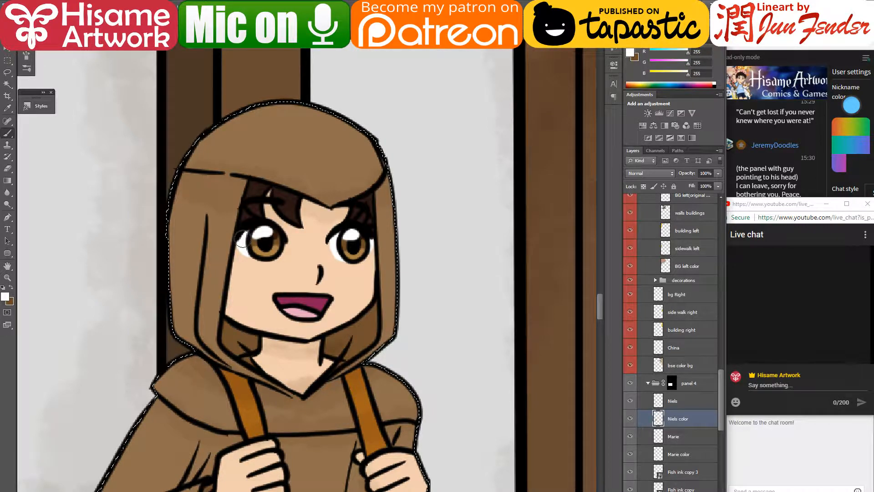
{"action": "scroll", "coordinate": [232, 261], "scroll_direction": "down", "scroll_amount": 2}
{"action": "scroll", "coordinate": [233, 262], "scroll_direction": "down", "scroll_amount": 2}
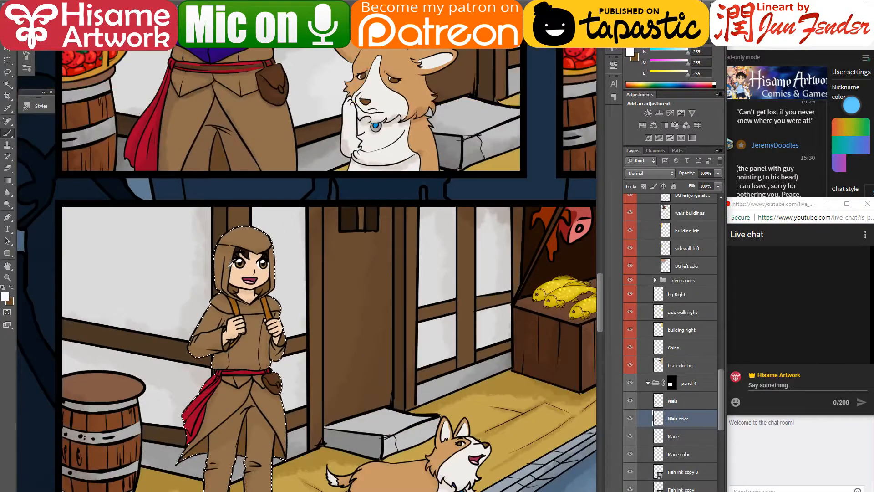
{"action": "scroll", "coordinate": [232, 263], "scroll_direction": "down", "scroll_amount": 2}
{"action": "left_click_drag", "start_coordinate": [461, 353], "coordinate": [355, 319]}
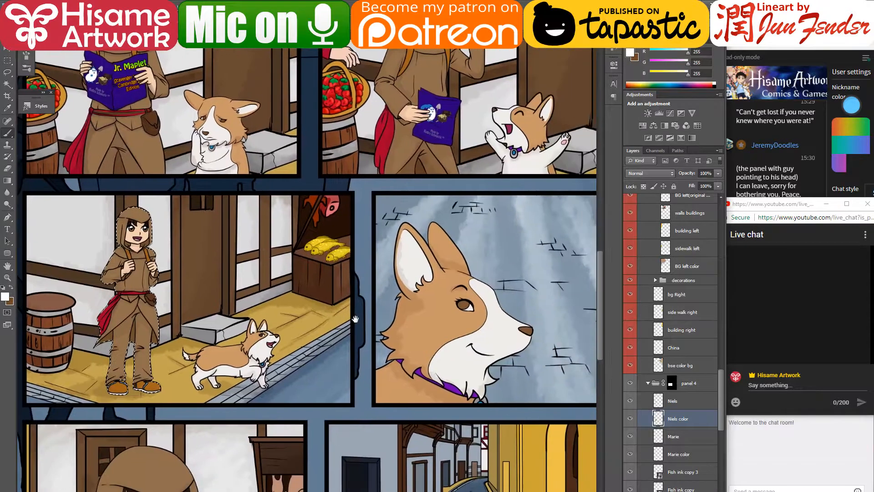
- Clear the selection around the panel 4 character and review the finished eyes at full-page scale
{"action": "key", "text": "ctrl+d"}
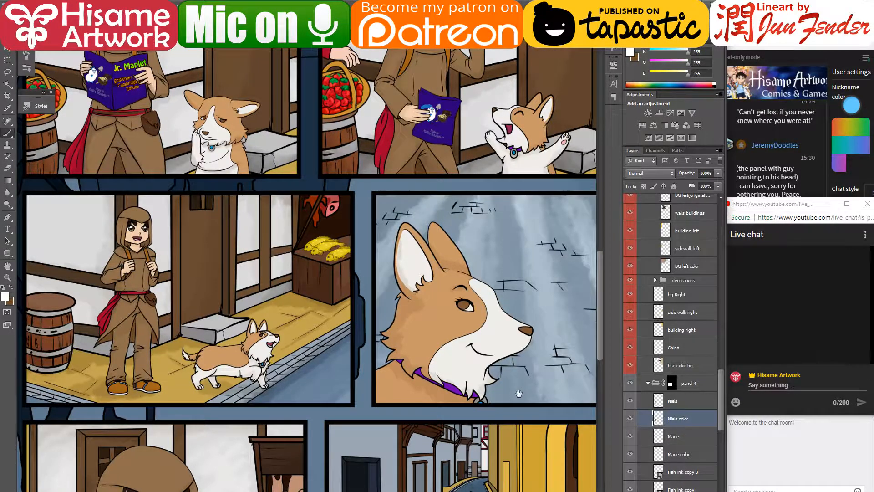
{"action": "left_click_drag", "start_coordinate": [518, 394], "coordinate": [536, 260]}
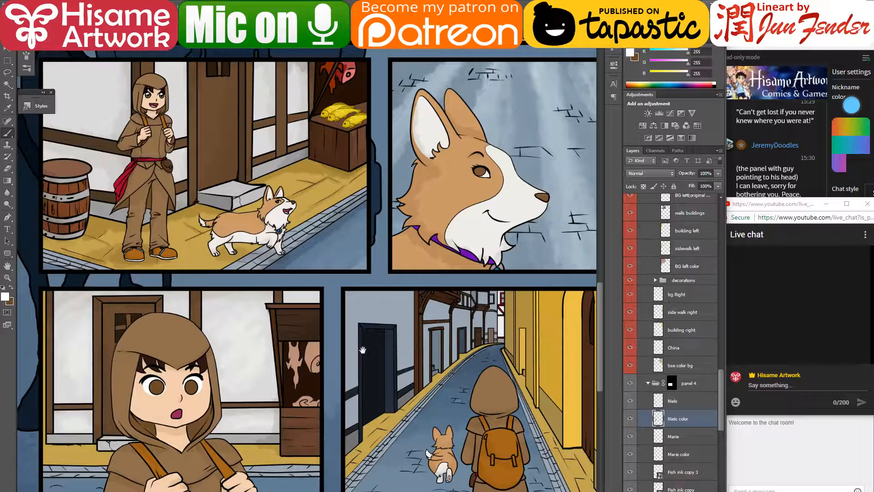
{"action": "left_click_drag", "start_coordinate": [396, 200], "coordinate": [361, 469]}
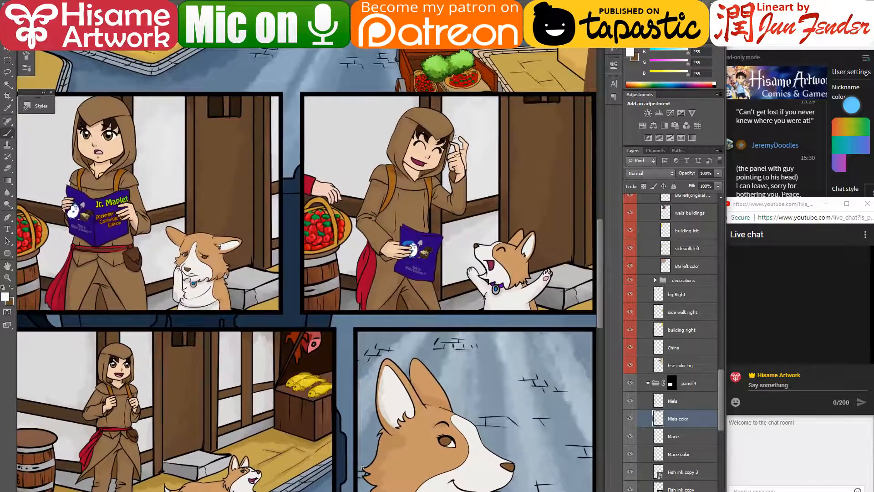
{"action": "scroll", "coordinate": [362, 468], "scroll_direction": "down", "scroll_amount": 3}
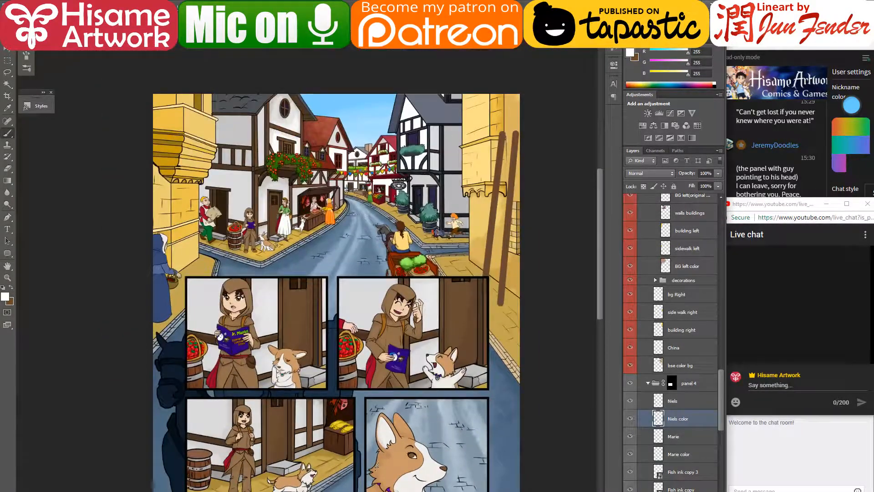
{"action": "left_click_drag", "start_coordinate": [374, 467], "coordinate": [397, 454]}
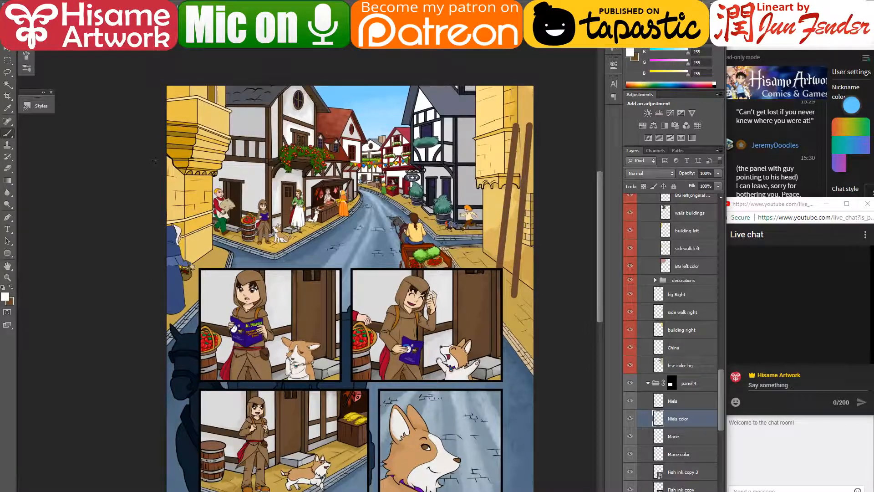
- Pick the dog's "Marie Color" layer in panel 5 and load its contents as a selection
{"action": "key", "text": "v"}
{"action": "left_click_drag", "start_coordinate": [444, 433], "coordinate": [476, 300]}
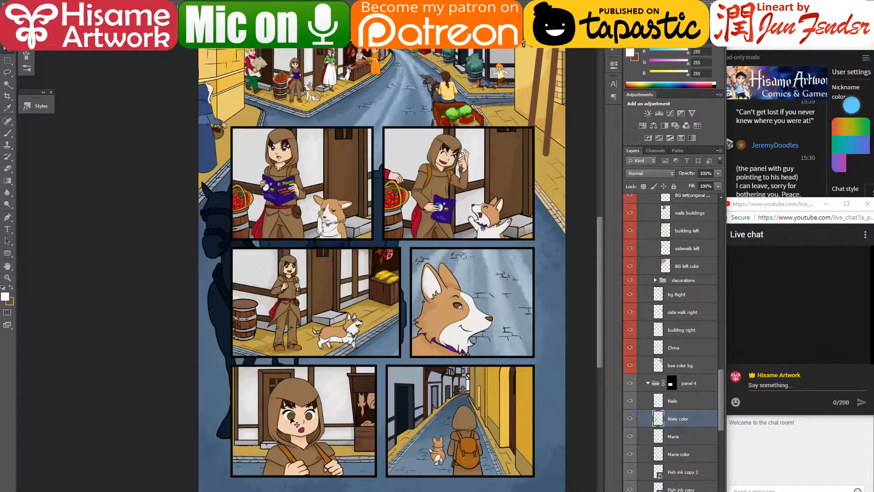
{"action": "left_click", "coordinate": [291, 420]}
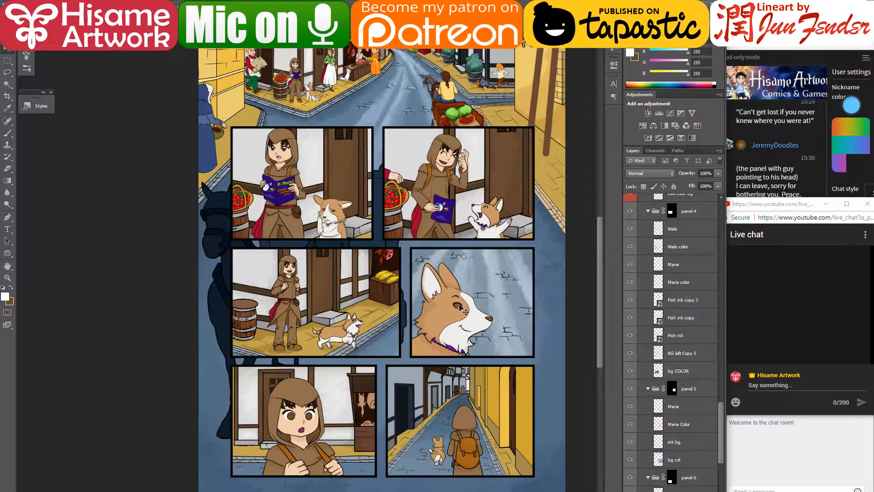
{"action": "left_click", "coordinate": [461, 309]}
{"action": "scroll", "coordinate": [462, 314], "scroll_direction": "up", "scroll_amount": 4}
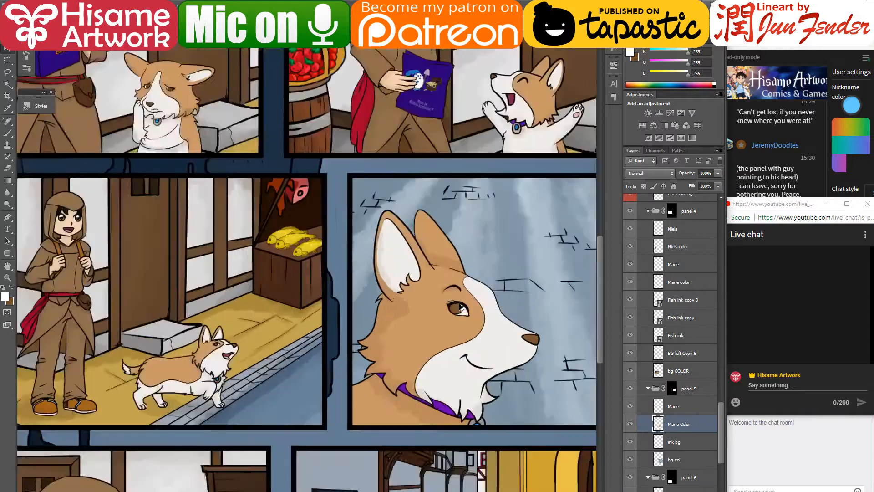
{"action": "scroll", "coordinate": [470, 344], "scroll_direction": "up", "scroll_amount": 3}
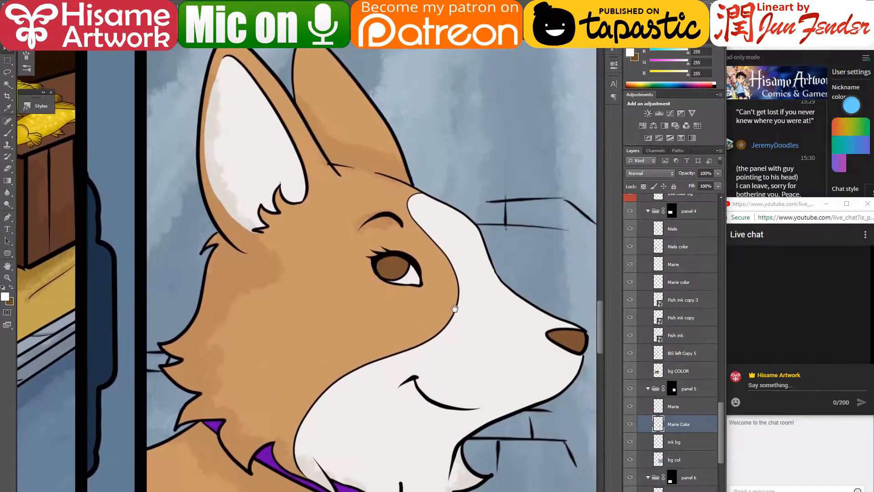
{"action": "left_click", "coordinate": [658, 422], "text": "ctrl"}
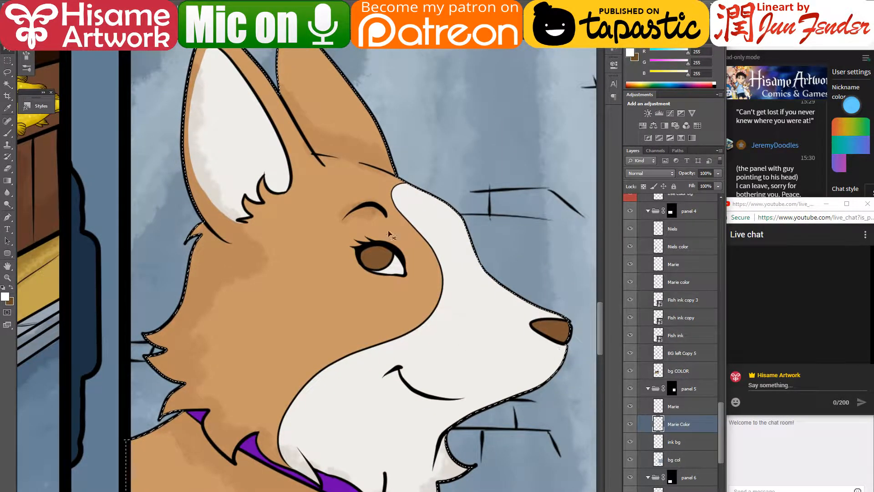
{"action": "scroll", "coordinate": [406, 273], "scroll_direction": "up", "scroll_amount": 2}
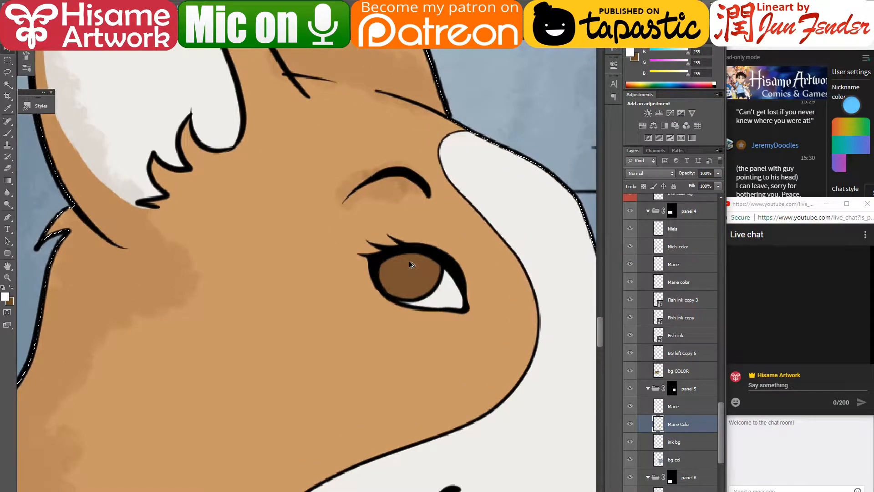
- Sample the dog's iris brown, lighten the brush color to a3754d, and paint the lower iris in panel 5
{"action": "left_click", "coordinate": [8, 133]}
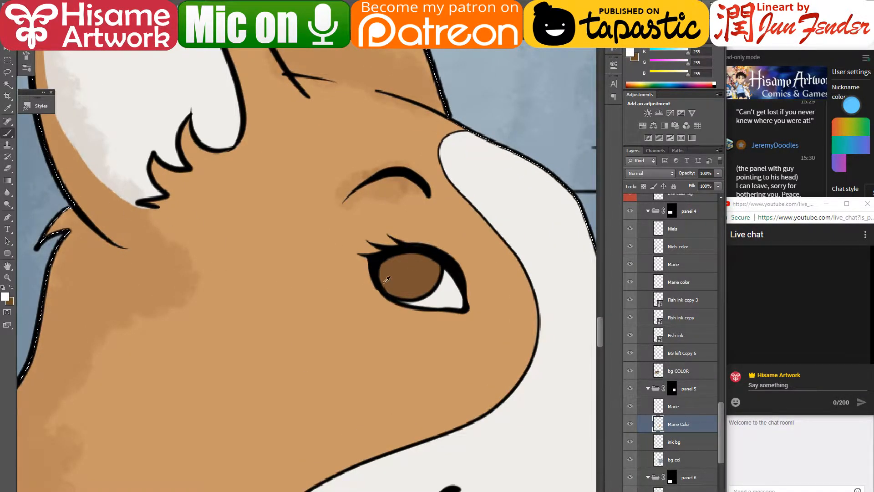
{"action": "left_click", "coordinate": [386, 279], "text": "alt"}
{"action": "left_click", "coordinate": [6, 297]}
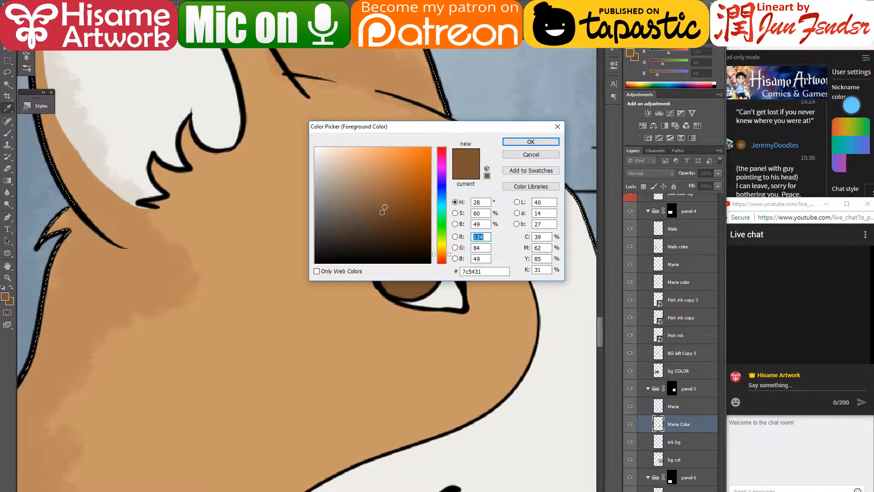
{"action": "left_click", "coordinate": [375, 189]}
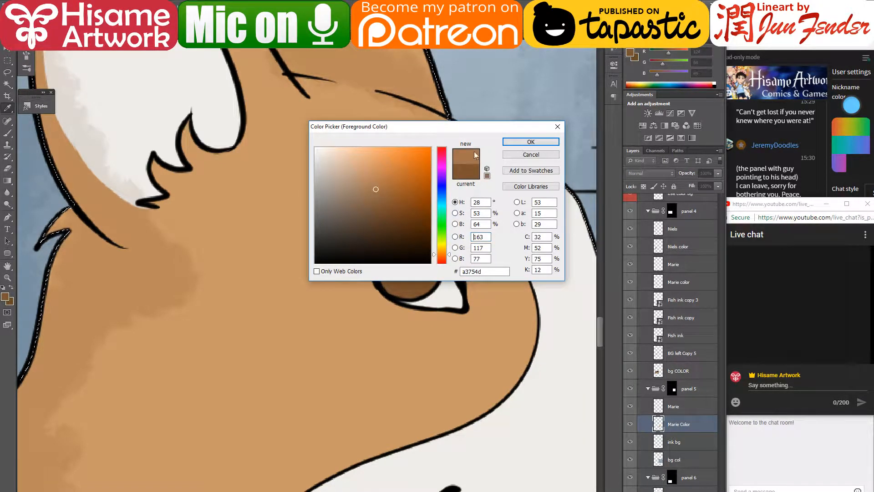
{"action": "left_click", "coordinate": [518, 143]}
{"action": "mouse_move", "coordinate": [391, 268]}
{"action": "left_mouse_down"}
{"action": "mouse_move", "coordinate": [386, 282]}
{"action": "mouse_move", "coordinate": [408, 296]}
{"action": "mouse_move", "coordinate": [416, 290]}
{"action": "left_mouse_up"}
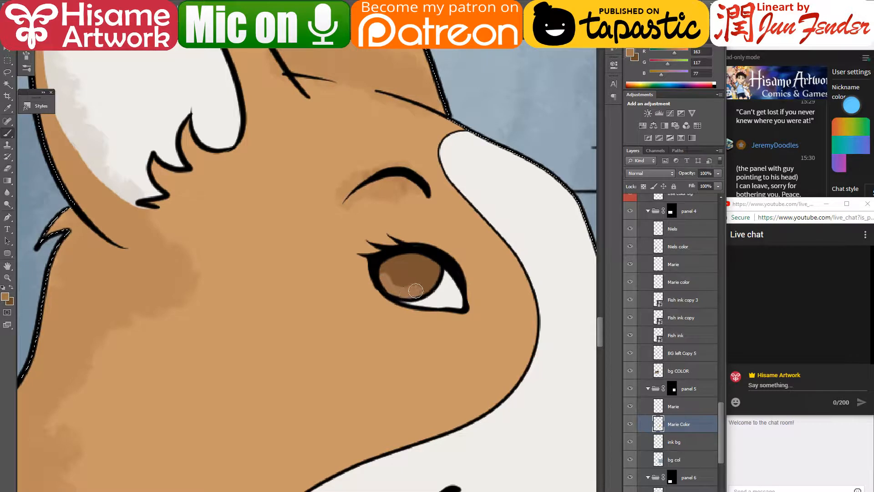
- Lighten the dog's lower iris with the brush in Screen mode, and darken the upper iris with the sampled brown in Multiply mode
{"action": "left_click", "coordinate": [109, 22]}
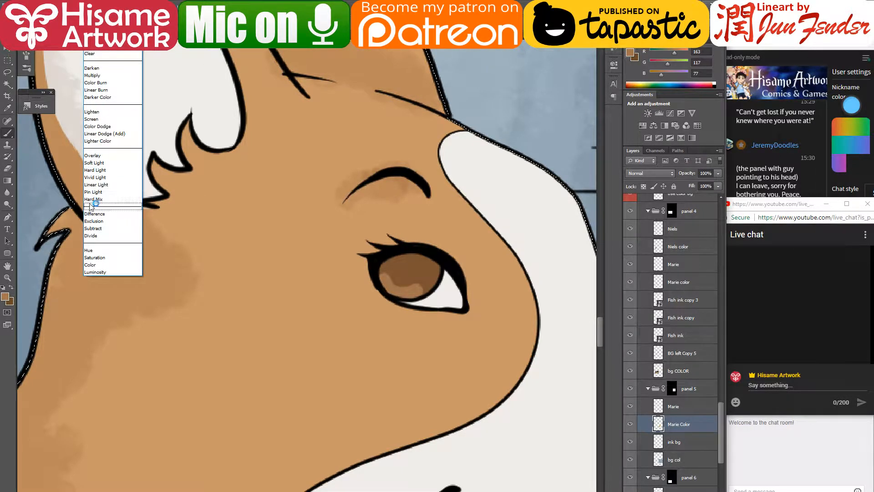
{"action": "left_click", "coordinate": [98, 118]}
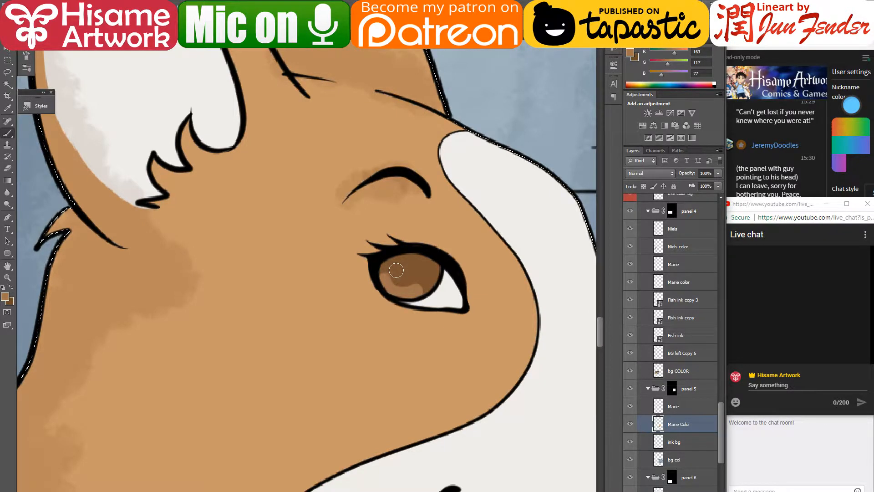
{"action": "mouse_move", "coordinate": [396, 270]}
{"action": "left_mouse_down"}
{"action": "mouse_move", "coordinate": [409, 274]}
{"action": "mouse_move", "coordinate": [385, 282]}
{"action": "mouse_move", "coordinate": [423, 286]}
{"action": "left_mouse_up"}
{"action": "key", "text": "ctrl+z"}
{"action": "left_click", "coordinate": [400, 282], "text": "alt"}
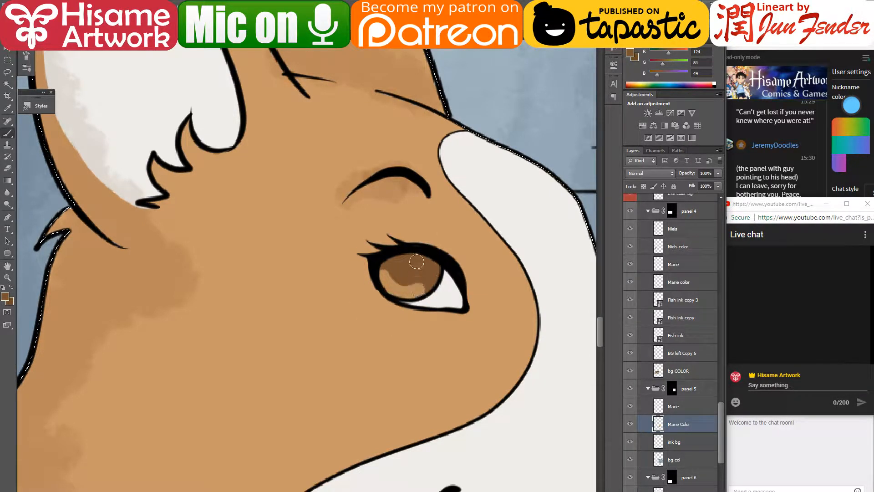
{"action": "left_click", "coordinate": [113, 21]}
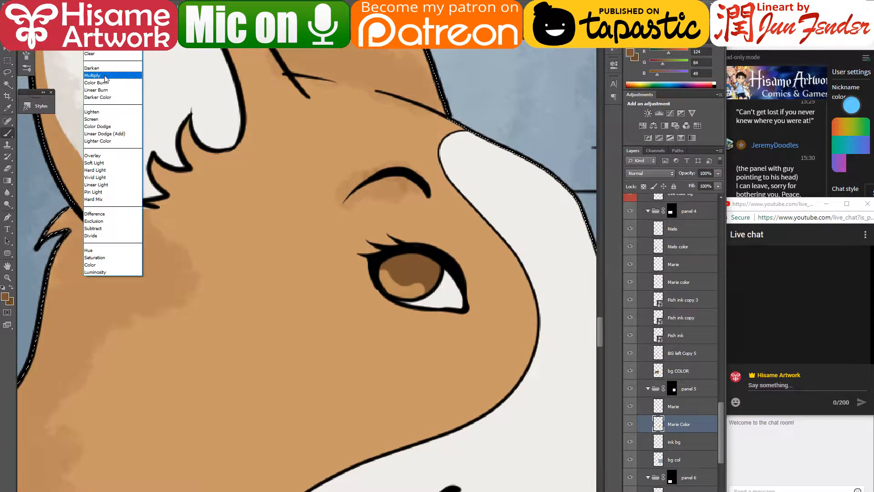
{"action": "left_click", "coordinate": [108, 76]}
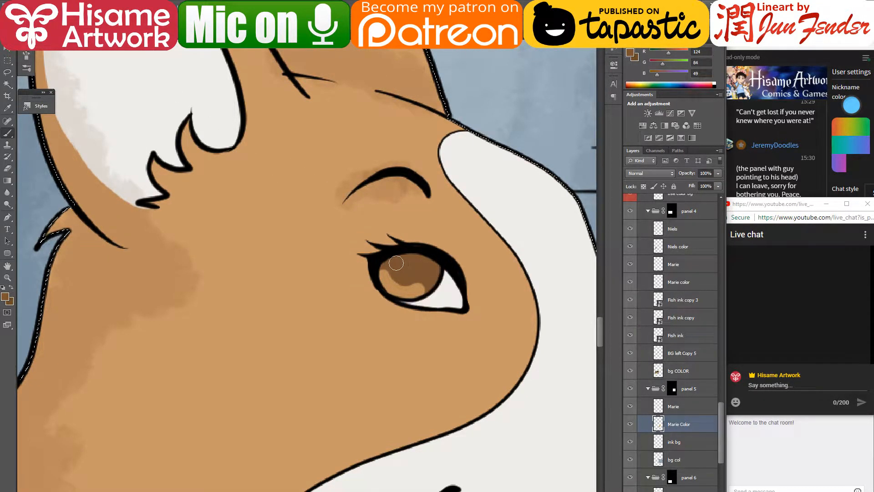
{"action": "mouse_move", "coordinate": [396, 262]}
{"action": "left_mouse_down"}
{"action": "mouse_move", "coordinate": [423, 258]}
{"action": "mouse_move", "coordinate": [435, 275]}
{"action": "mouse_move", "coordinate": [435, 264]}
{"action": "mouse_move", "coordinate": [411, 250]}
{"action": "left_mouse_up"}
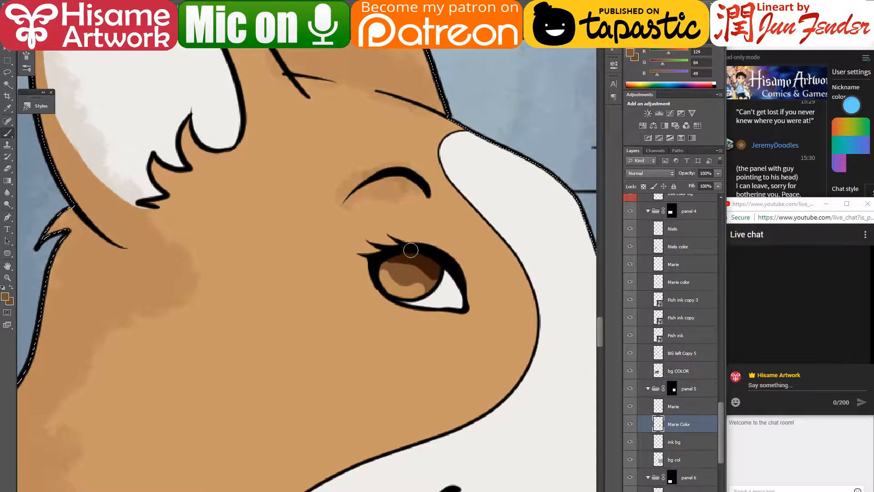
- Paint a near-black pupil in the dog's eye with the brush in Normal mode, and add a highlight in the sampled off-white
{"action": "left_click", "coordinate": [404, 254], "text": "alt"}
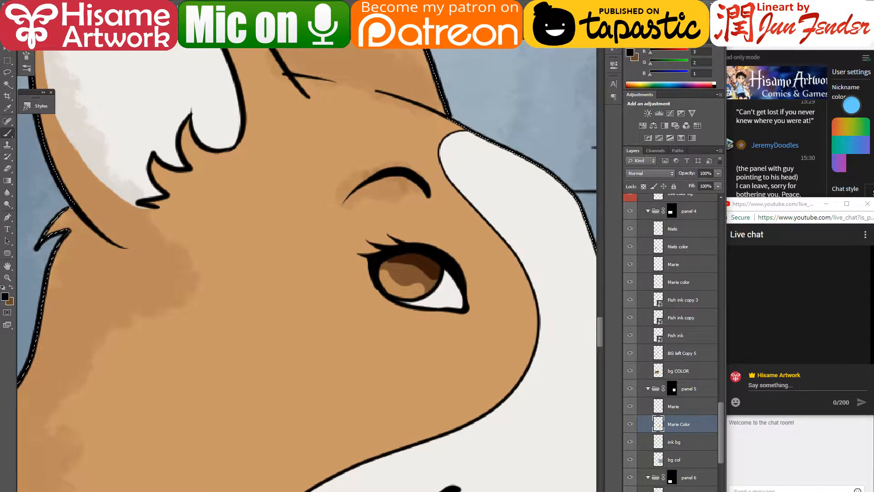
{"action": "left_click", "coordinate": [113, 23]}
{"action": "left_click", "coordinate": [101, 32]}
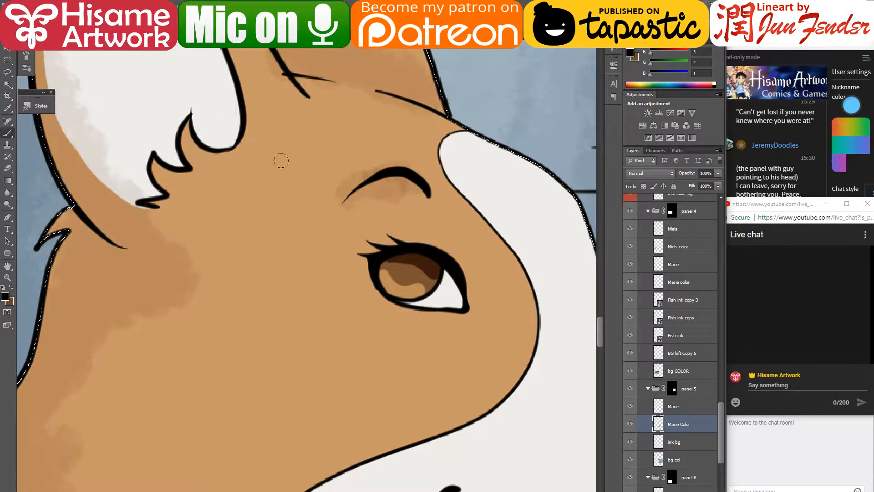
{"action": "left_click_drag", "start_coordinate": [393, 286], "coordinate": [418, 270]}
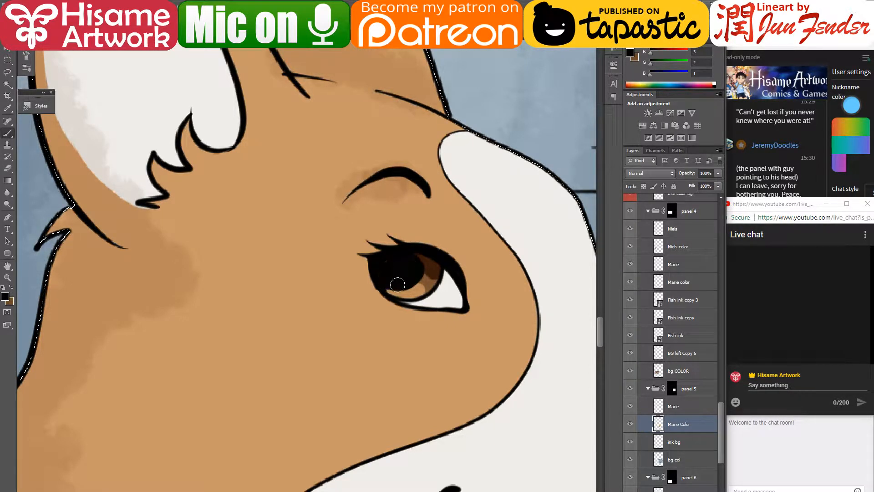
{"action": "left_click", "coordinate": [446, 294], "text": "alt"}
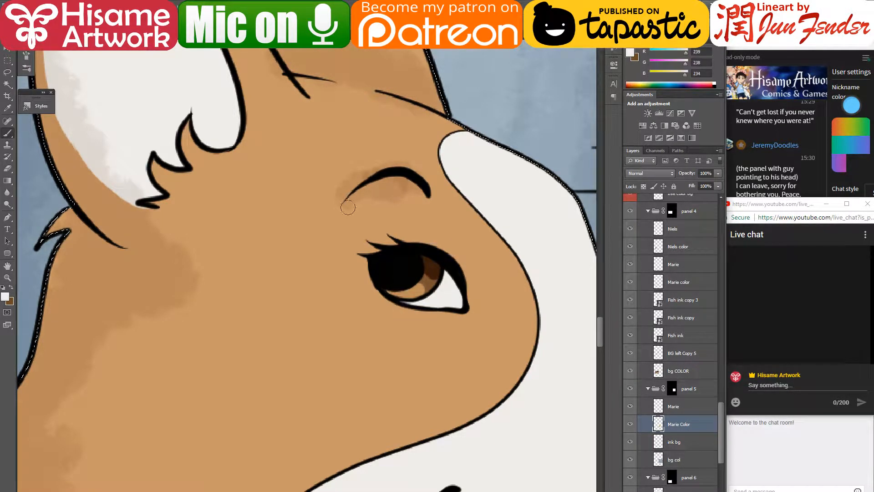
{"action": "left_click_drag", "start_coordinate": [418, 259], "coordinate": [433, 270]}
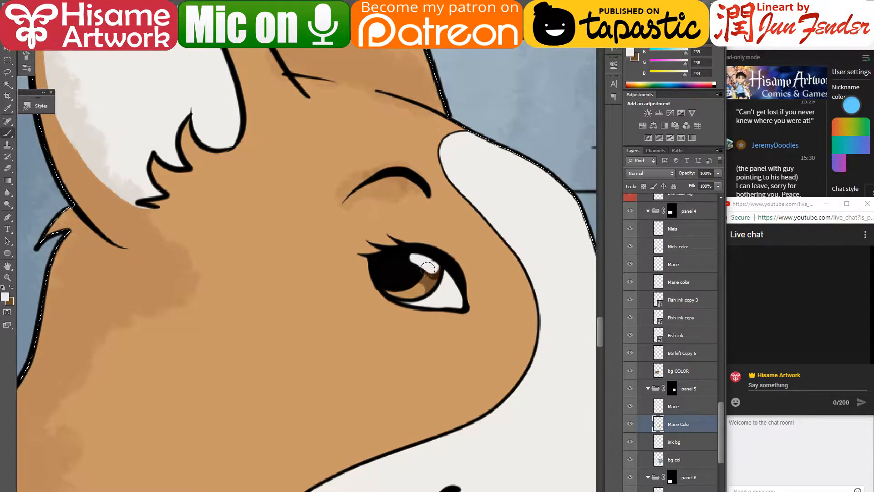
- Pick the hooded boy's color layer in the close-up panel 6 for painting his eyes
{"action": "scroll", "coordinate": [398, 301], "scroll_direction": "down", "scroll_amount": 5}
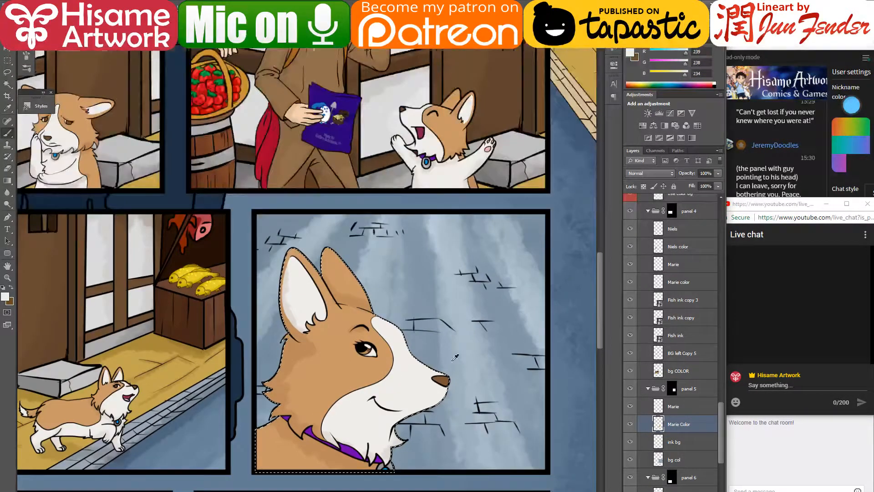
{"action": "scroll", "coordinate": [452, 360], "scroll_direction": "down", "scroll_amount": 2}
{"action": "left_click_drag", "start_coordinate": [474, 386], "coordinate": [511, 341]}
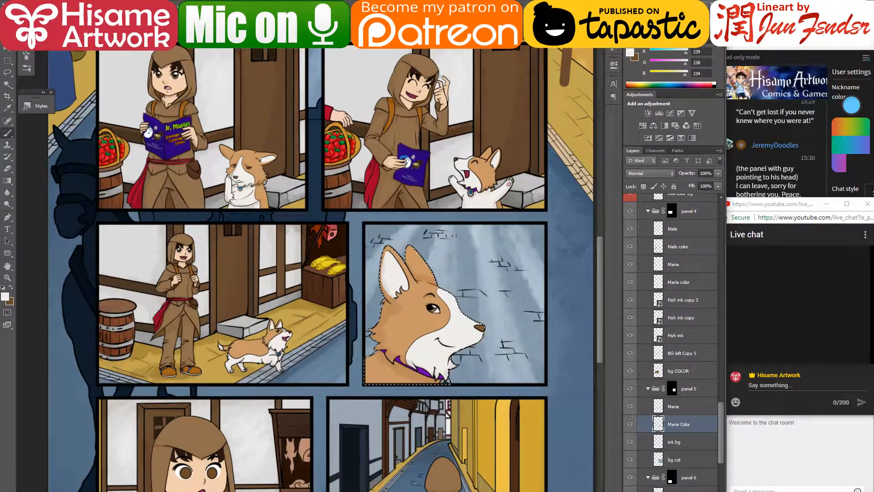
{"action": "mouse_move", "coordinate": [430, 403]}
{"action": "left_mouse_down"}
{"action": "mouse_move", "coordinate": [469, 273]}
{"action": "mouse_move", "coordinate": [470, 306]}
{"action": "left_mouse_up"}
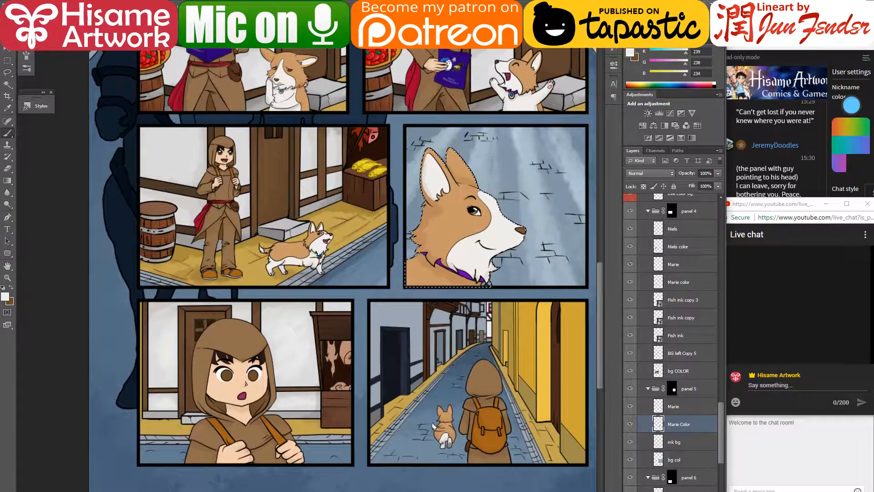
{"action": "scroll", "coordinate": [199, 419], "scroll_direction": "up", "scroll_amount": 3}
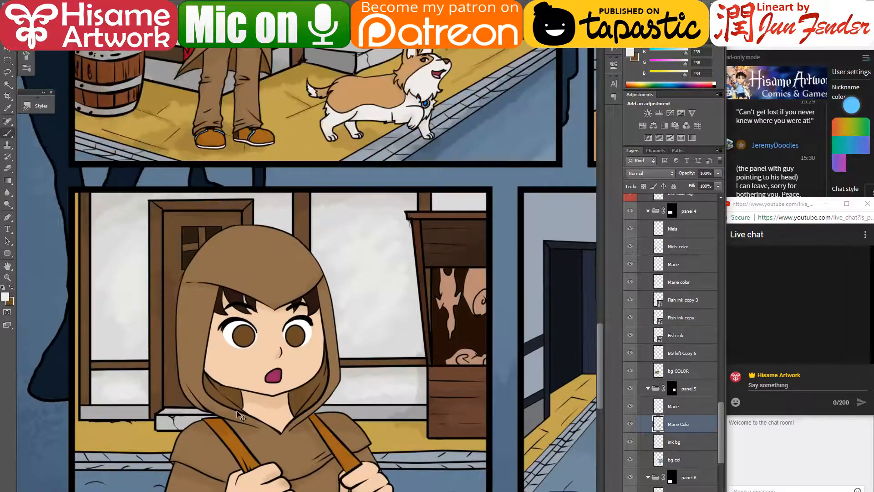
{"action": "key", "text": "v"}
{"action": "left_click", "coordinate": [247, 337]}
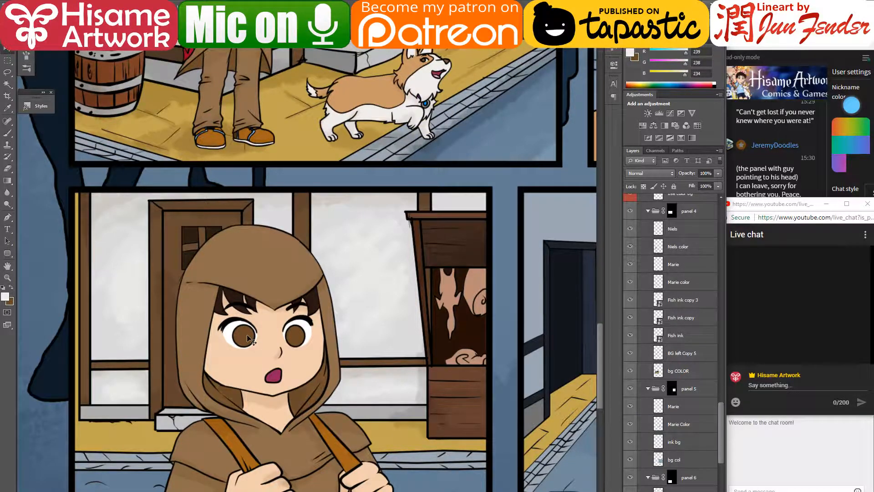
{"action": "scroll", "coordinate": [237, 352], "scroll_direction": "up", "scroll_amount": 4}
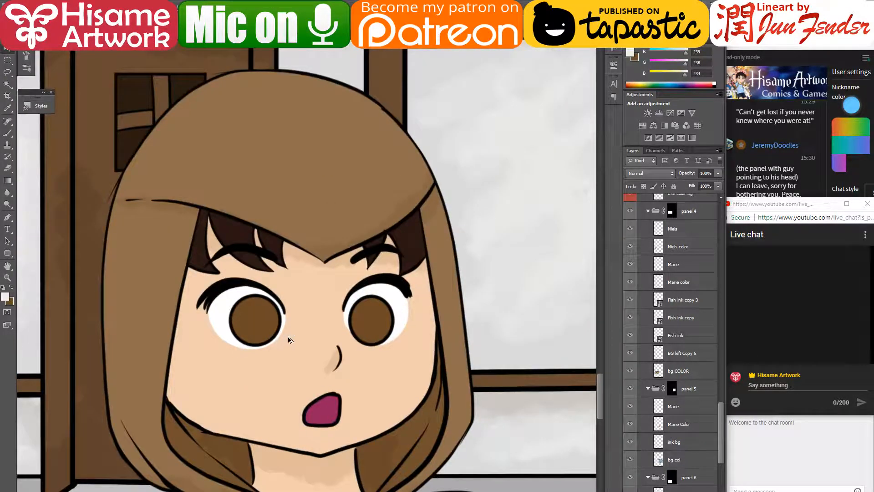
{"action": "scroll", "coordinate": [288, 337], "scroll_direction": "up", "scroll_amount": 2}
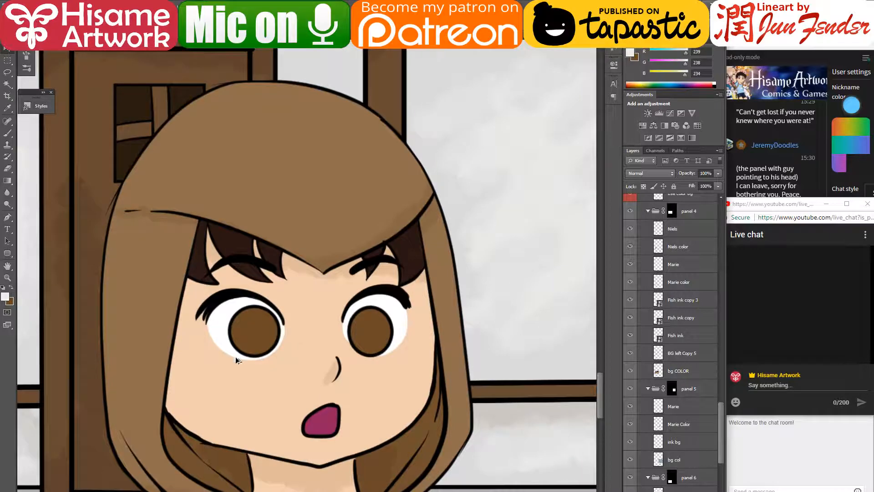
{"action": "scroll", "coordinate": [236, 359], "scroll_direction": "up", "scroll_amount": 1}
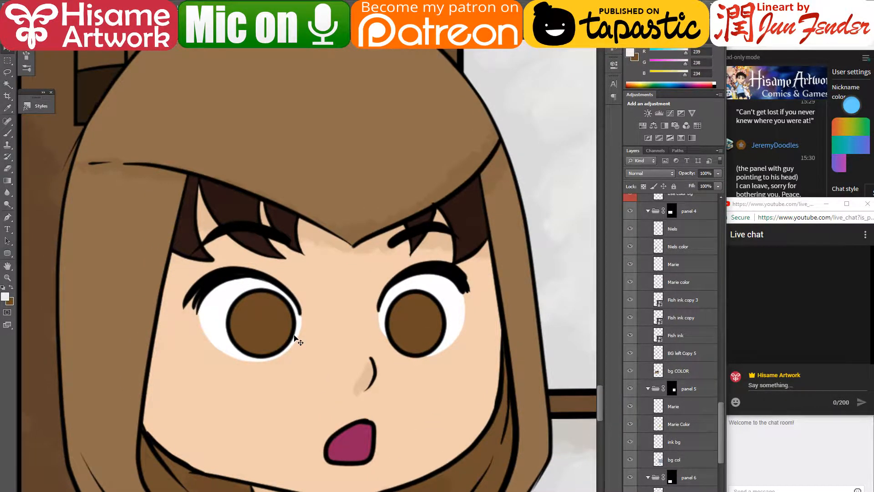
- Sample the brown 6d4b26 from the boy's iris as the brush color
{"action": "left_click", "coordinate": [8, 134]}
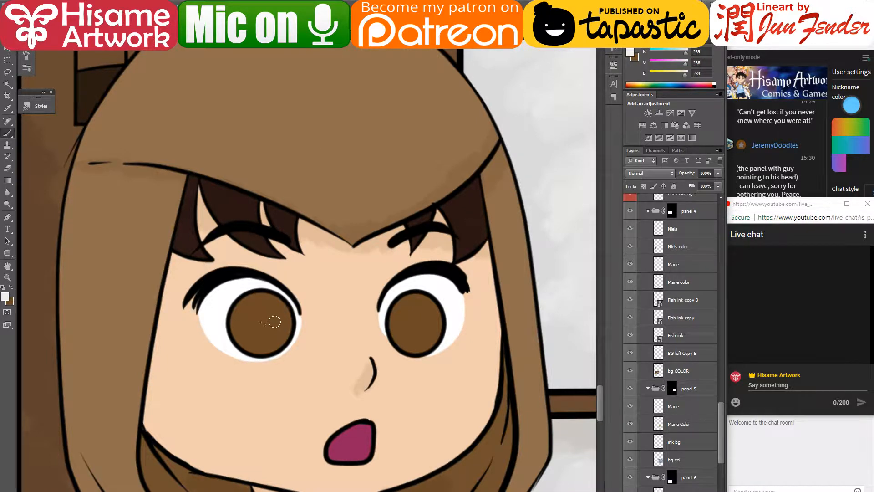
{"action": "left_click", "coordinate": [267, 318], "text": "alt"}
{"action": "left_click", "coordinate": [6, 297]}
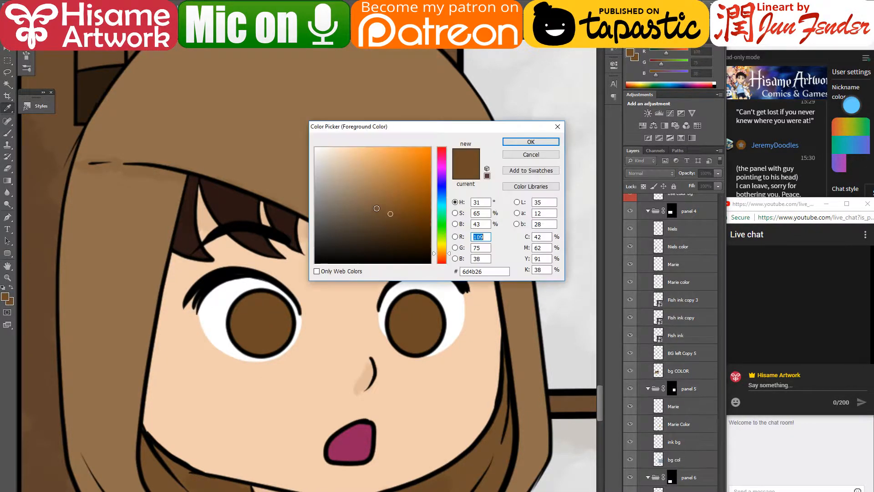
{"action": "left_click", "coordinate": [531, 141]}
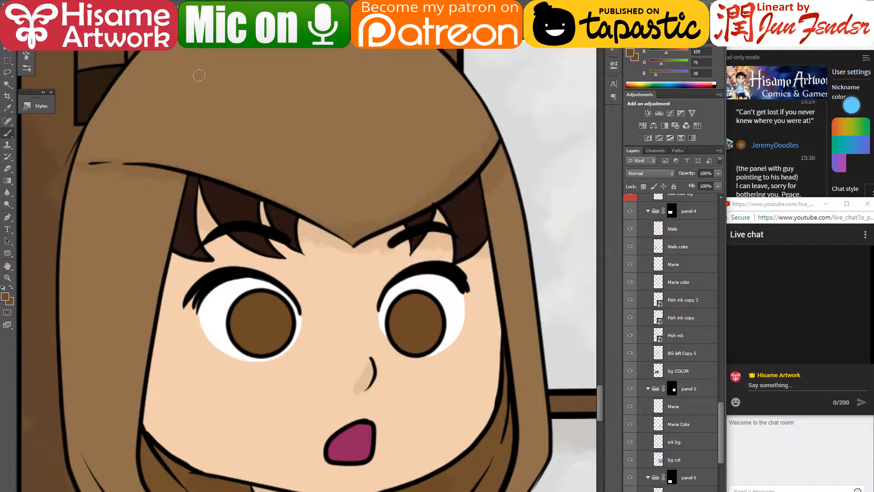
- Lighten the lower part of both of the boy's irises on his layer with an enlarged brush in a lightening blend mode
{"action": "left_click", "coordinate": [113, 17]}
{"action": "left_click", "coordinate": [107, 127]}
{"action": "key", "text": "bracketright"}
{"action": "key", "text": "ctrl+z"}
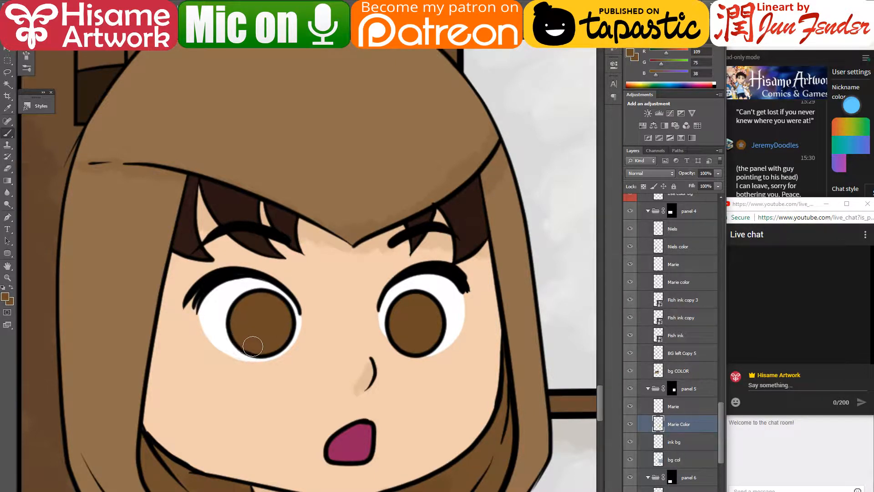
{"action": "left_click", "coordinate": [258, 353], "text": "ctrl"}
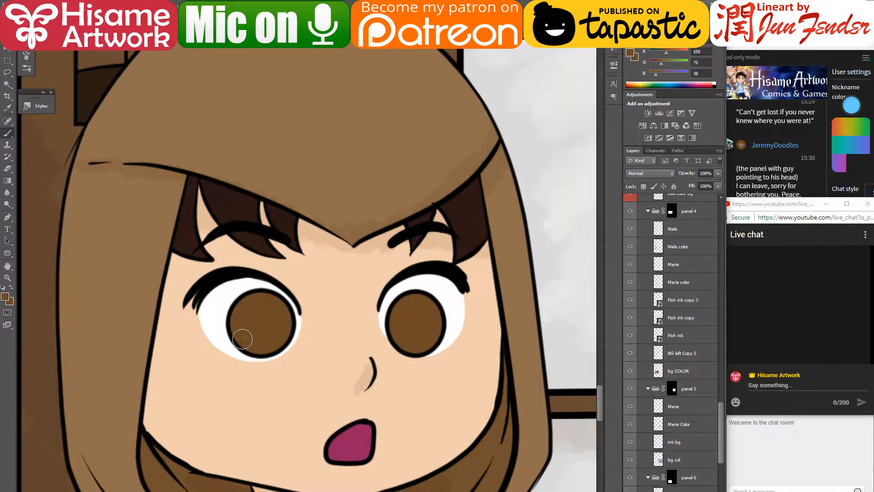
{"action": "mouse_move", "coordinate": [240, 337]}
{"action": "left_mouse_down"}
{"action": "mouse_move", "coordinate": [270, 347]}
{"action": "mouse_move", "coordinate": [287, 322]}
{"action": "left_mouse_up"}
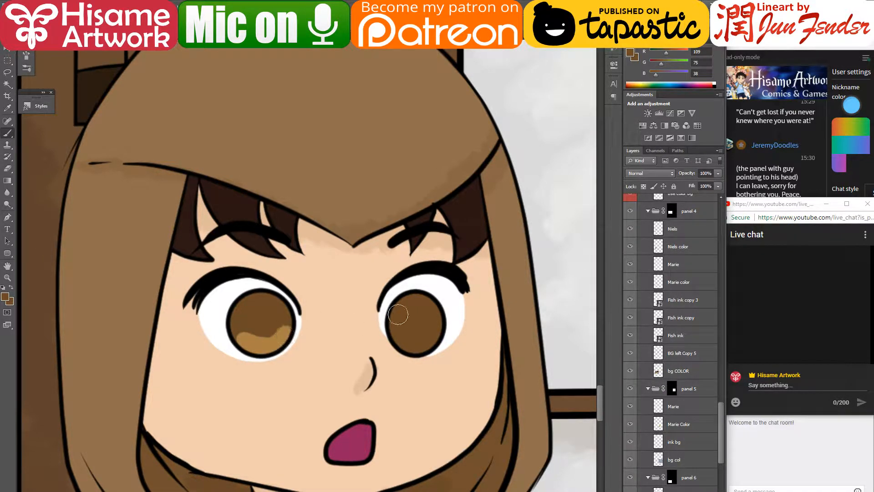
{"action": "mouse_move", "coordinate": [392, 330]}
{"action": "left_mouse_down"}
{"action": "mouse_move", "coordinate": [406, 346]}
{"action": "mouse_move", "coordinate": [426, 347]}
{"action": "mouse_move", "coordinate": [433, 330]}
{"action": "left_mouse_up"}
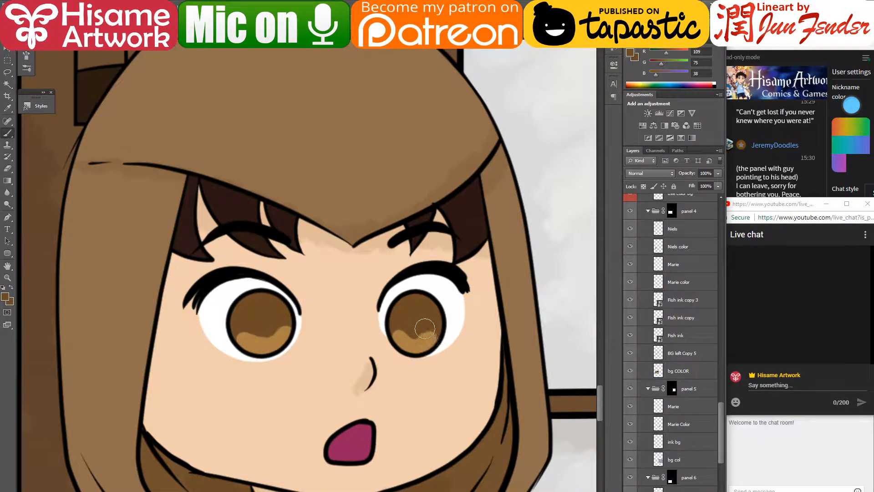
- Darken the upper part of both of the boy's irises with the brown brush in Multiply mode
{"action": "left_click", "coordinate": [110, 40]}
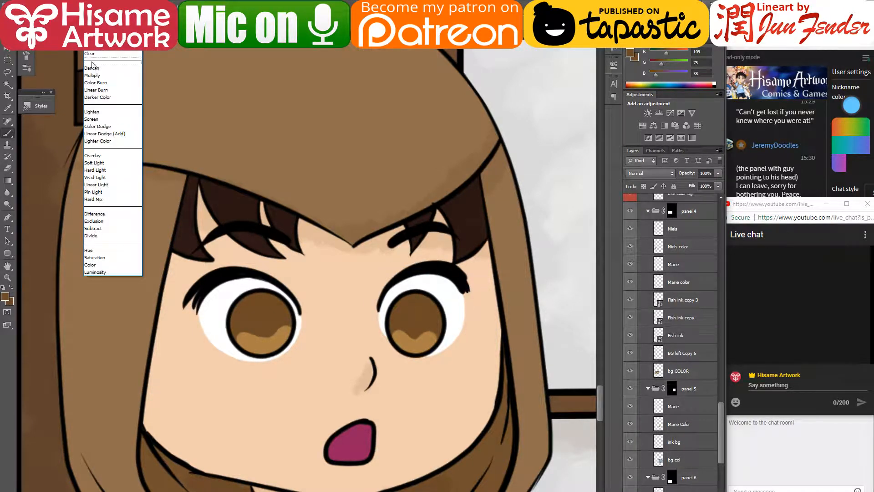
{"action": "left_click", "coordinate": [94, 75]}
{"action": "left_click_drag", "start_coordinate": [433, 312], "coordinate": [385, 306]}
{"action": "mouse_move", "coordinate": [278, 307]}
{"action": "left_mouse_down"}
{"action": "mouse_move", "coordinate": [238, 312]}
{"action": "mouse_move", "coordinate": [272, 301]}
{"action": "left_mouse_up"}
{"action": "key", "text": "ctrl+z"}
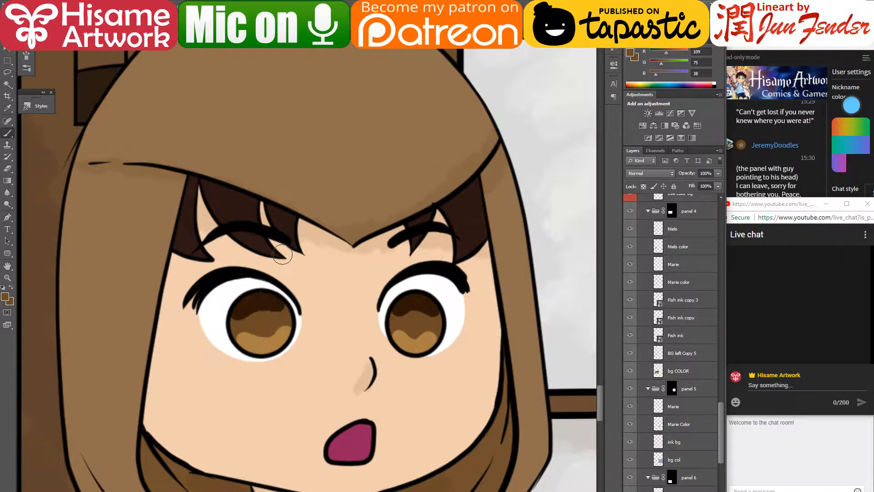
- Paint a black pupil in each of the boy's eyes with the black sampled from the lash line
{"action": "left_click", "coordinate": [453, 272], "text": "alt"}
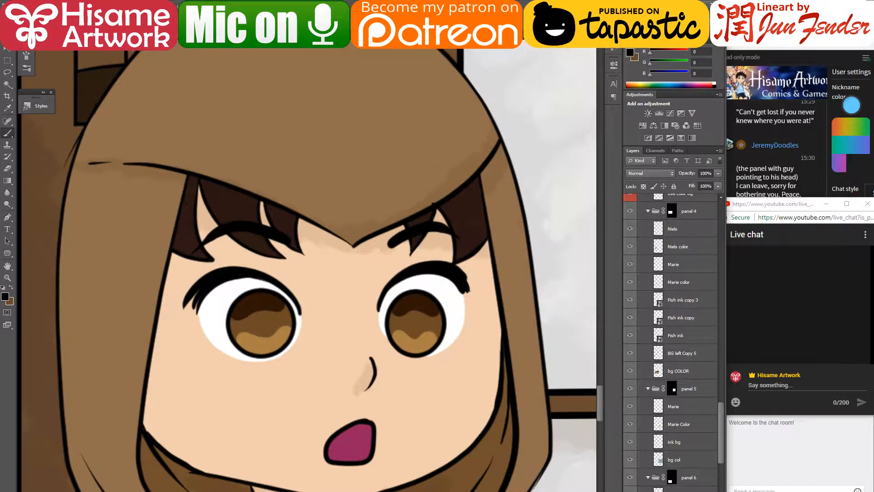
{"action": "mouse_move", "coordinate": [413, 324]}
{"action": "left_mouse_down"}
{"action": "mouse_move", "coordinate": [412, 314]}
{"action": "mouse_move", "coordinate": [416, 335]}
{"action": "mouse_move", "coordinate": [411, 314]}
{"action": "left_mouse_up"}
{"action": "mouse_move", "coordinate": [259, 316]}
{"action": "left_mouse_down"}
{"action": "mouse_move", "coordinate": [267, 340]}
{"action": "mouse_move", "coordinate": [262, 314]}
{"action": "mouse_move", "coordinate": [266, 337]}
{"action": "mouse_move", "coordinate": [264, 318]}
{"action": "mouse_move", "coordinate": [280, 324]}
{"action": "mouse_move", "coordinate": [273, 309]}
{"action": "mouse_move", "coordinate": [258, 310]}
{"action": "left_mouse_up"}
- Sample the white of the eye, and paint a large upper highlight and a small round lower highlight in each iris
{"action": "left_click", "coordinate": [249, 284], "text": "alt"}
{"action": "key", "text": "ctrl+z"}
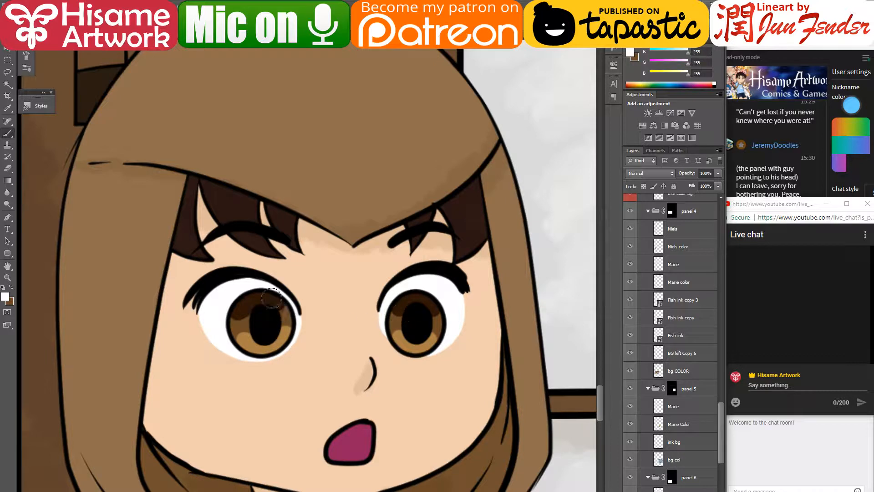
{"action": "mouse_move", "coordinate": [271, 299]}
{"action": "left_mouse_down"}
{"action": "mouse_move", "coordinate": [282, 309]}
{"action": "mouse_move", "coordinate": [263, 307]}
{"action": "left_mouse_up"}
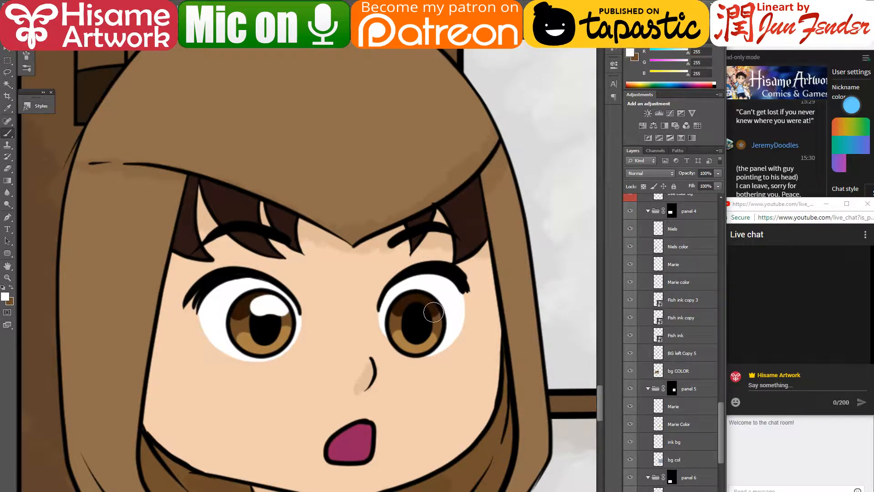
{"action": "mouse_move", "coordinate": [434, 312]}
{"action": "left_mouse_down"}
{"action": "mouse_move", "coordinate": [407, 305]}
{"action": "mouse_move", "coordinate": [389, 329]}
{"action": "left_mouse_up"}
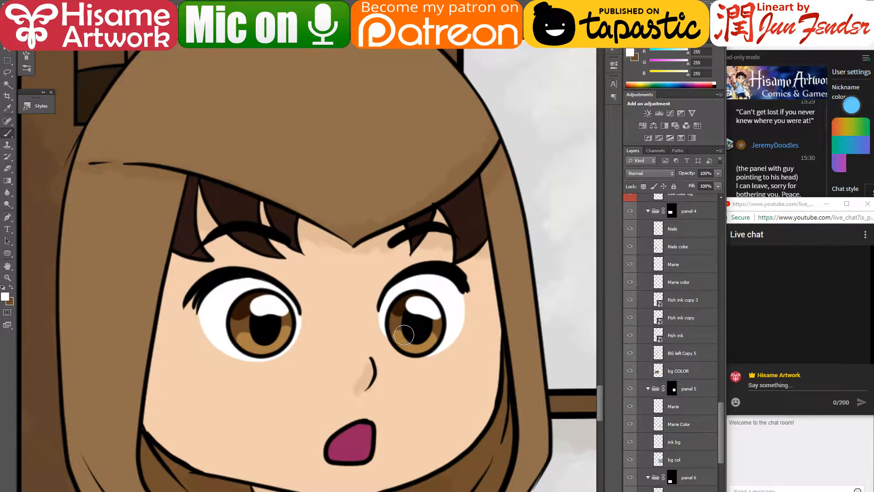
{"action": "left_click", "coordinate": [405, 336]}
{"action": "left_click", "coordinate": [250, 340]}
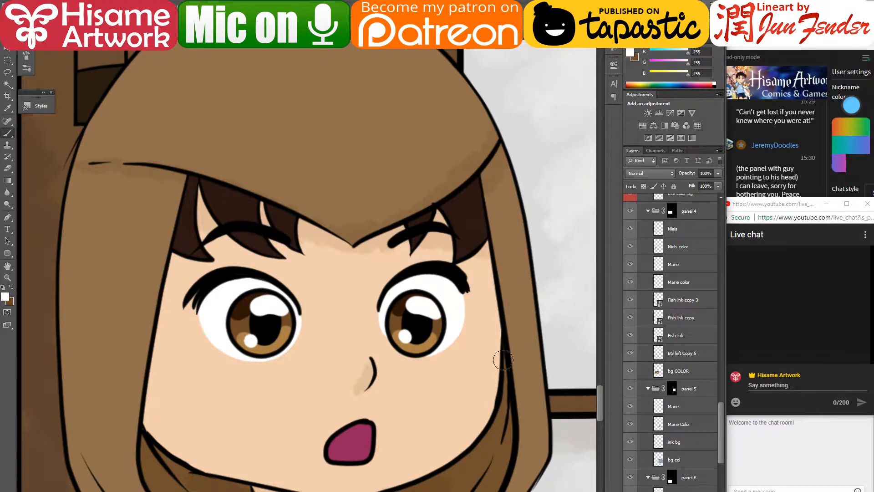
- Try to shade the upper eye white beneath the lashes with the brush color f1e8e1
{"action": "mouse_move", "coordinate": [498, 357]}
{"action": "left_mouse_down"}
{"action": "mouse_move", "coordinate": [527, 338]}
{"action": "mouse_move", "coordinate": [506, 405]}
{"action": "left_mouse_up"}
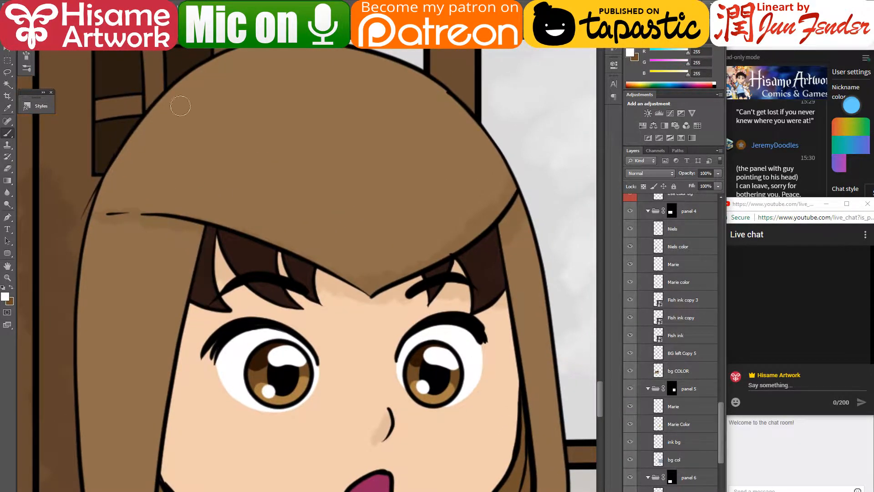
{"action": "left_click", "coordinate": [5, 296]}
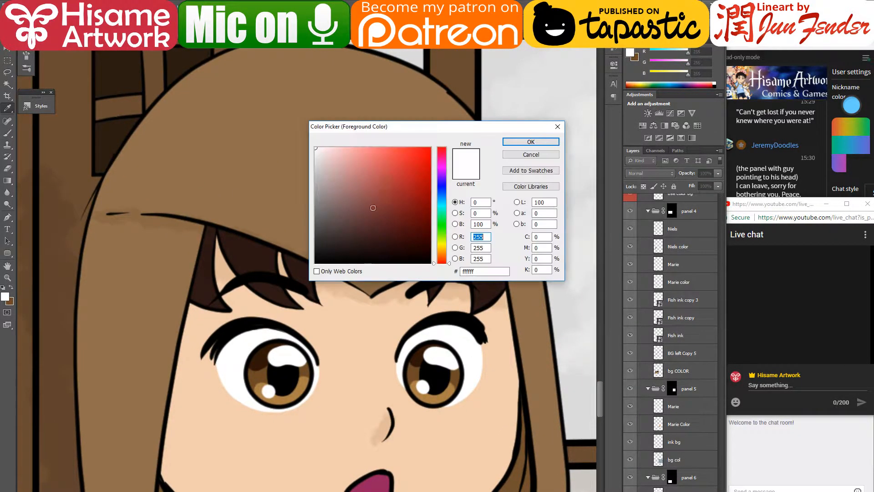
{"action": "left_click", "coordinate": [314, 317]}
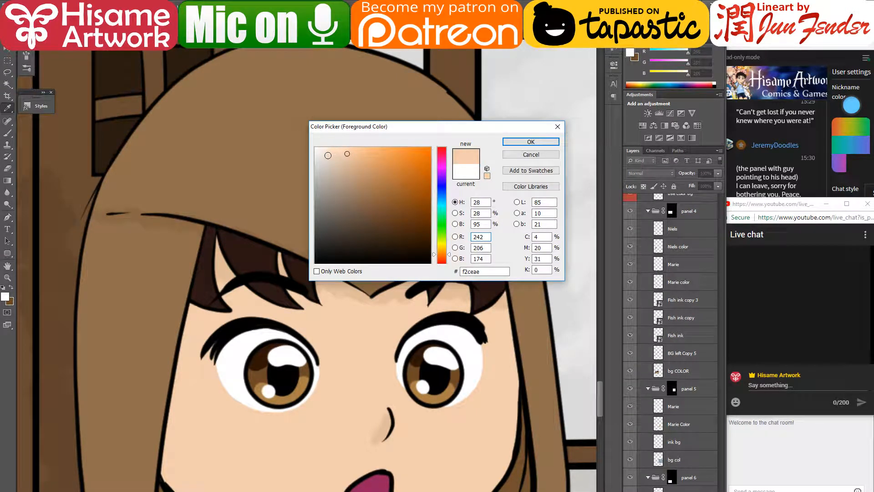
{"action": "left_click_drag", "start_coordinate": [328, 152], "coordinate": [325, 149]}
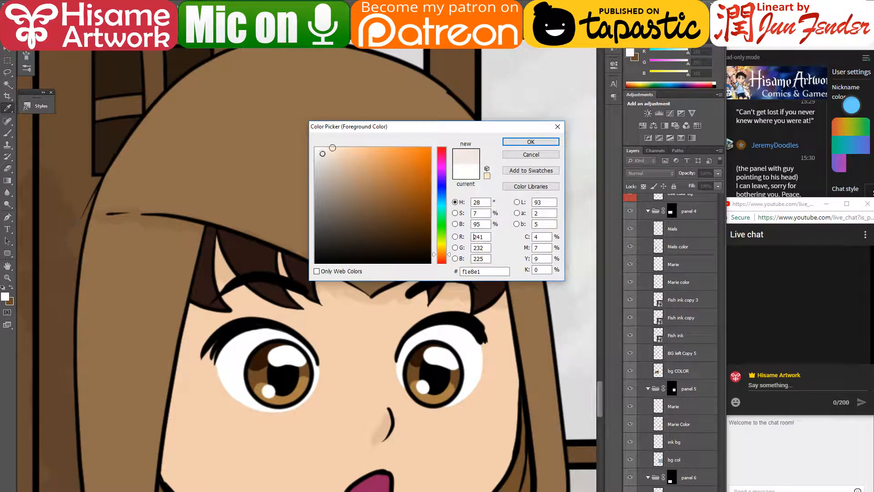
{"action": "left_click", "coordinate": [532, 141]}
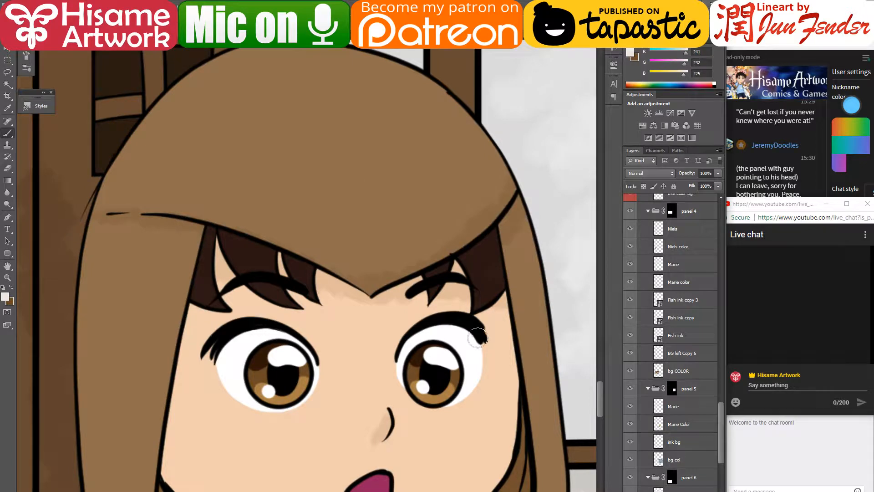
{"action": "mouse_move", "coordinate": [475, 341]}
{"action": "left_mouse_down"}
{"action": "mouse_move", "coordinate": [425, 333]}
{"action": "mouse_move", "coordinate": [394, 350]}
{"action": "left_mouse_up"}
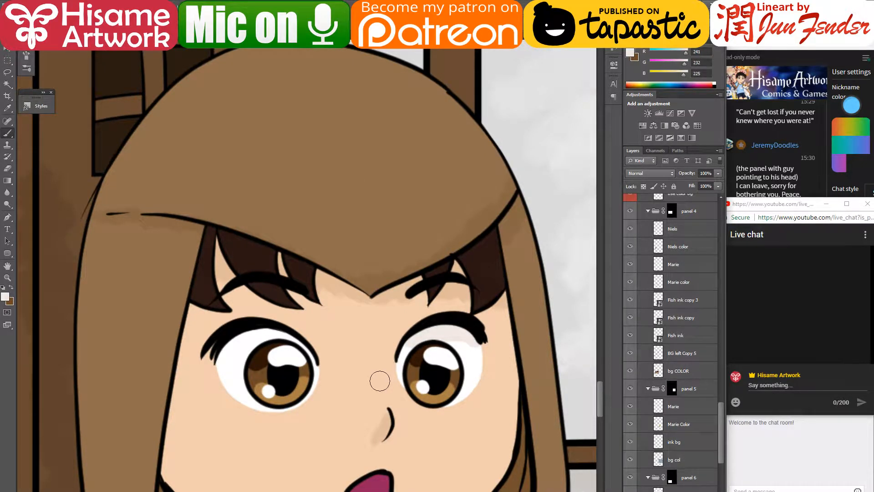
{"action": "key", "text": "ctrl+z"}
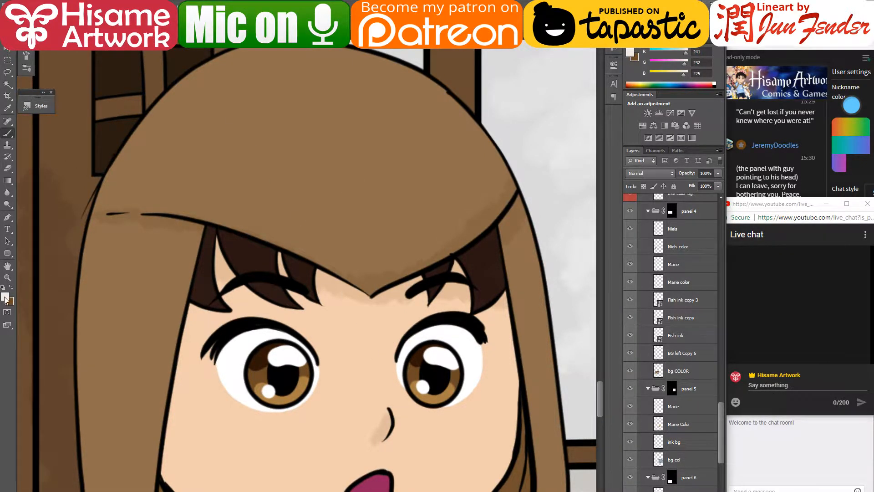
- Set the brush color to e3deda and shade the upper part of both eye whites beneath the lashes
{"action": "left_click", "coordinate": [5, 296]}
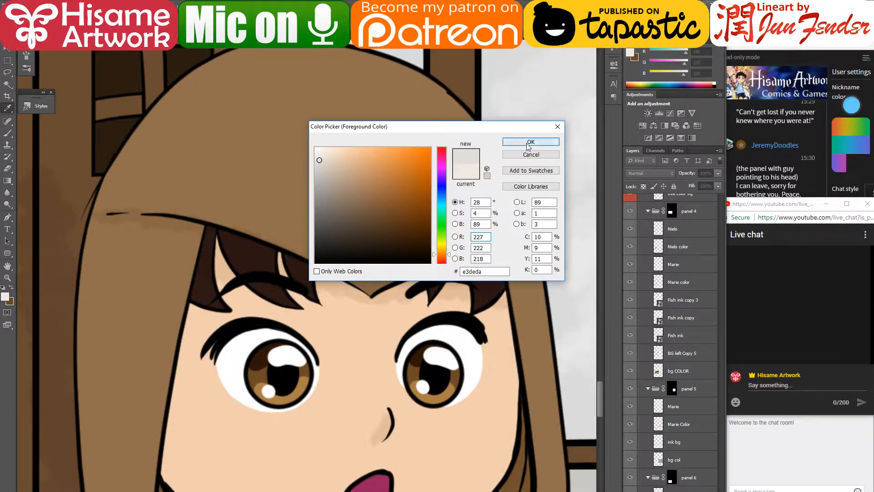
{"action": "left_click", "coordinate": [529, 143]}
{"action": "mouse_move", "coordinate": [471, 344]}
{"action": "left_mouse_down"}
{"action": "mouse_move", "coordinate": [457, 329]}
{"action": "mouse_move", "coordinate": [417, 332]}
{"action": "mouse_move", "coordinate": [397, 350]}
{"action": "left_mouse_up"}
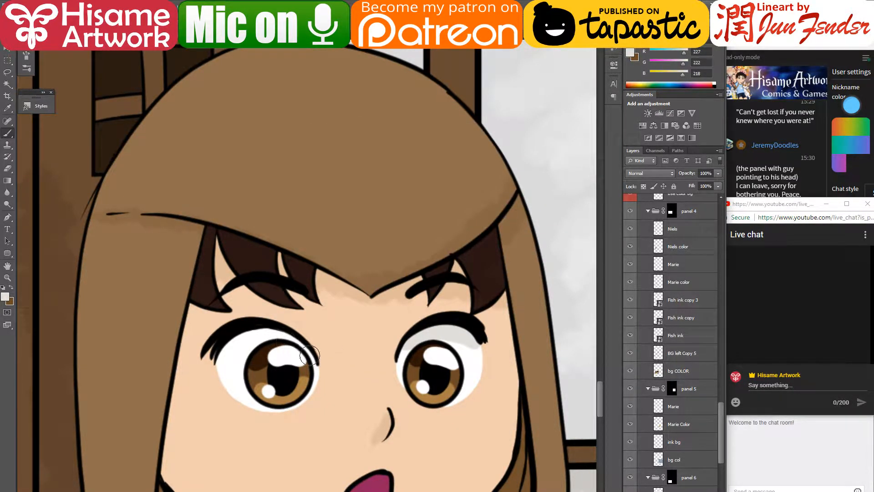
{"action": "mouse_move", "coordinate": [303, 344]}
{"action": "left_mouse_down"}
{"action": "mouse_move", "coordinate": [266, 332]}
{"action": "mouse_move", "coordinate": [218, 355]}
{"action": "left_mouse_up"}
- Touch up the upper iris edge above the highlight with dark brown sampled from the same eye
{"action": "left_click", "coordinate": [275, 345], "text": "alt"}
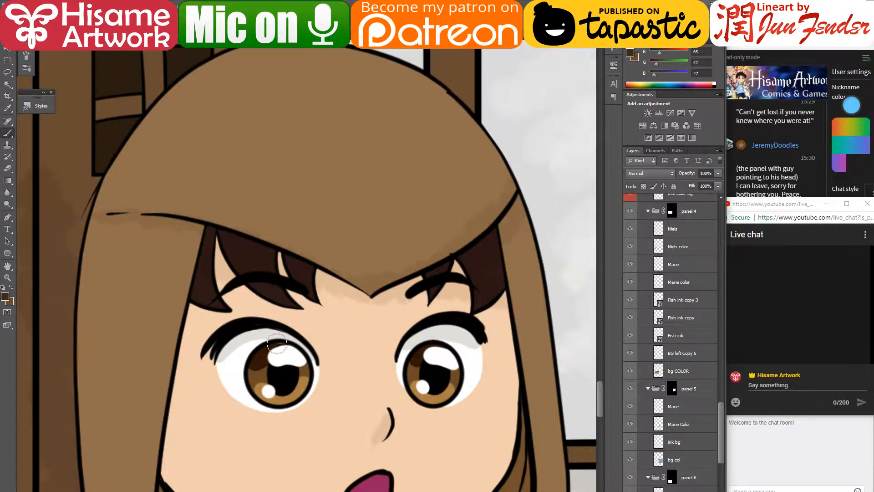
{"action": "left_click_drag", "start_coordinate": [278, 351], "coordinate": [281, 342]}
{"action": "left_click", "coordinate": [269, 348], "text": "alt"}
{"action": "scroll", "coordinate": [254, 385], "scroll_direction": "down", "scroll_amount": 5}
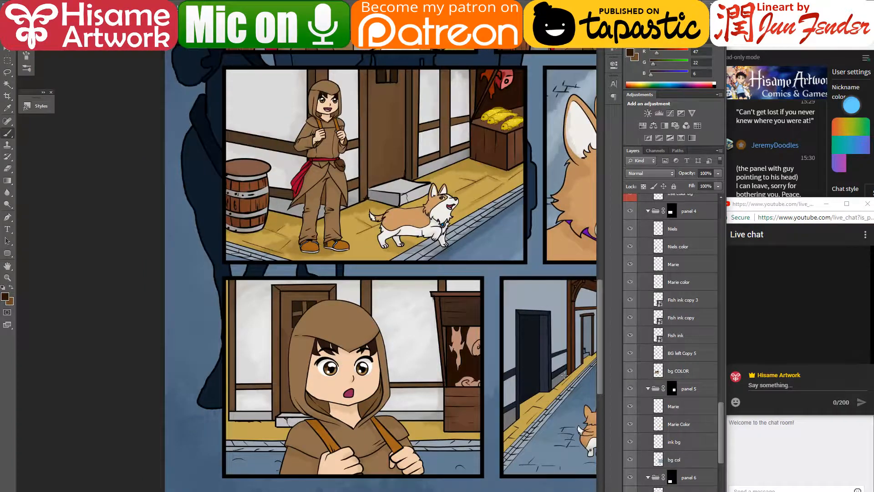
{"action": "left_click_drag", "start_coordinate": [565, 375], "coordinate": [397, 368]}
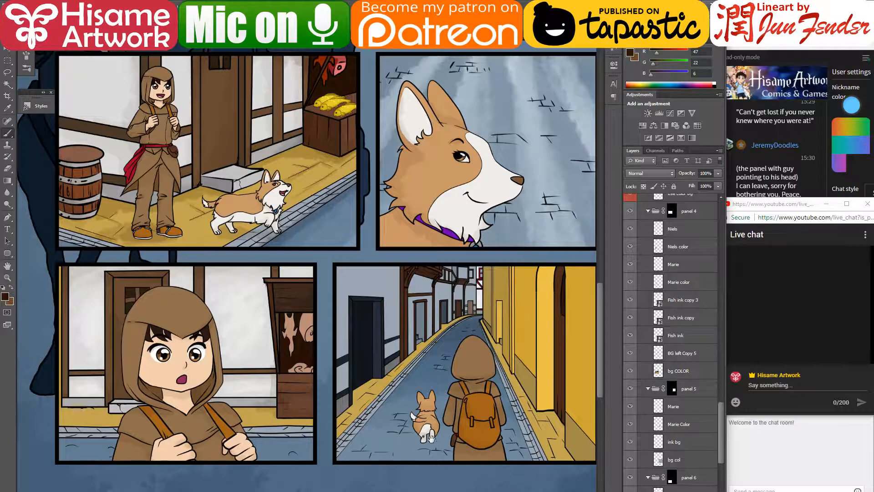
{"action": "left_click_drag", "start_coordinate": [431, 438], "coordinate": [502, 490]}
{"action": "key", "text": "v"}
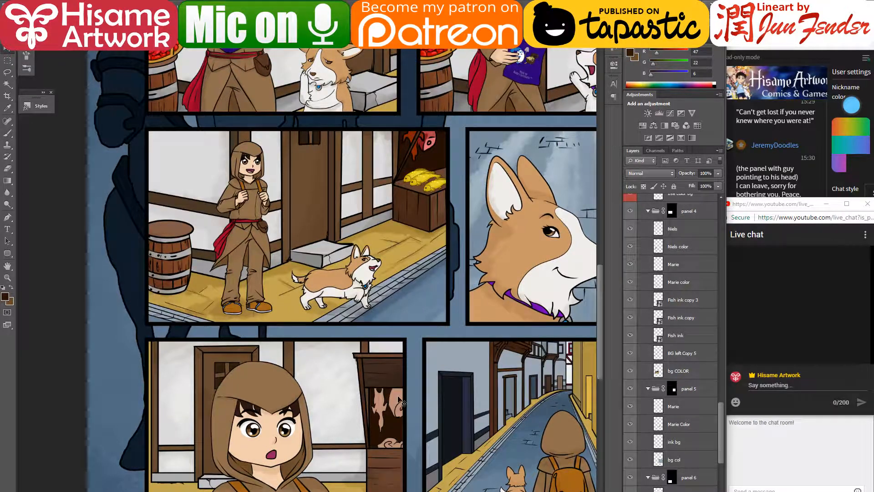
- Activate the BG color layer in the panel 6 group and ready the Brush tool for the meat stall
{"action": "left_click", "coordinate": [397, 402]}
{"action": "scroll", "coordinate": [397, 403], "scroll_direction": "up", "scroll_amount": 1}
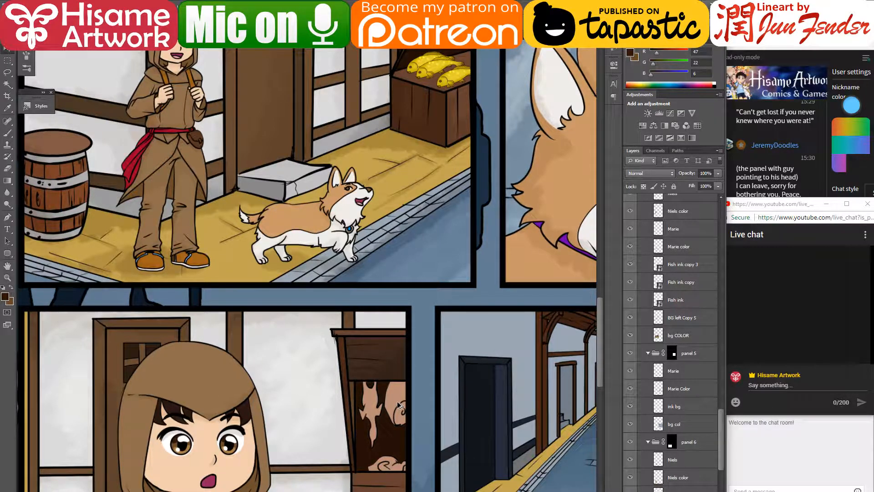
{"action": "scroll", "coordinate": [397, 403], "scroll_direction": "up", "scroll_amount": 3}
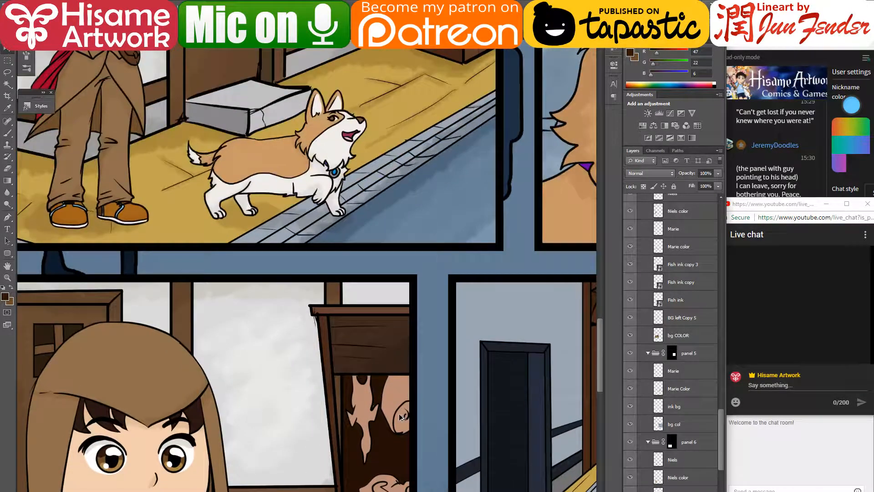
{"action": "left_click_drag", "start_coordinate": [411, 425], "coordinate": [402, 393]}
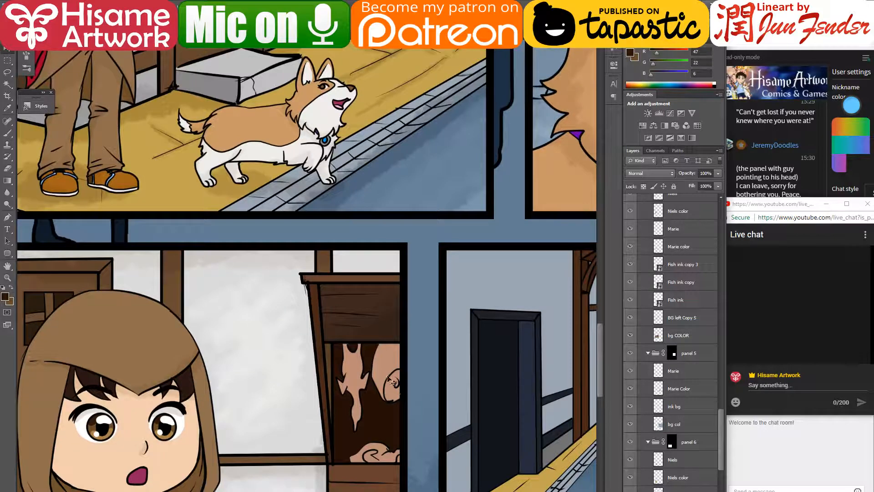
{"action": "scroll", "coordinate": [671, 342], "scroll_direction": "down", "scroll_amount": 2}
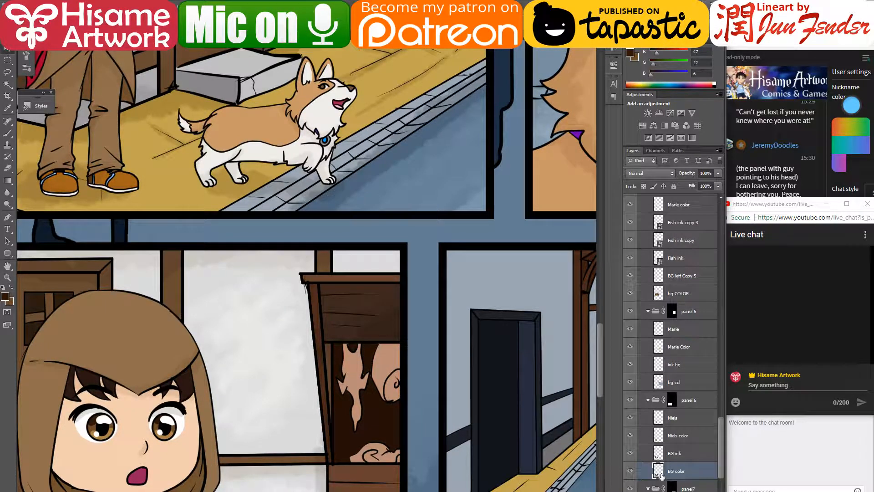
{"action": "left_click_drag", "start_coordinate": [423, 257], "coordinate": [406, 288]}
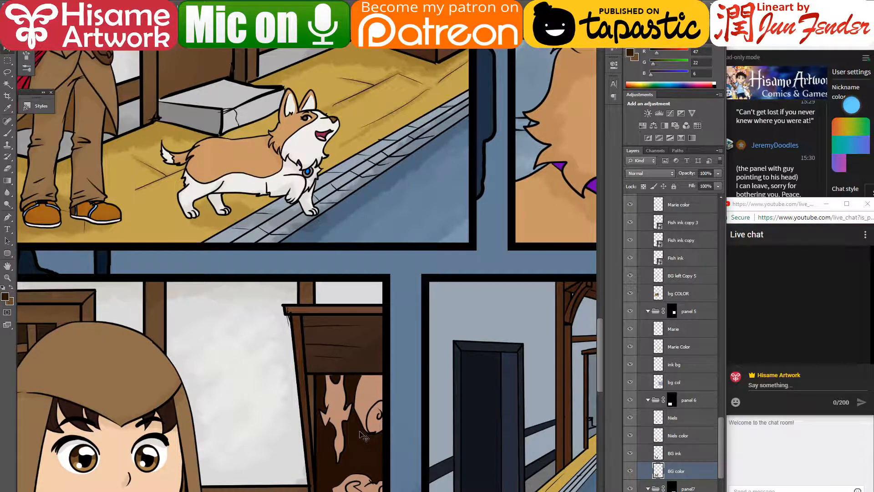
{"action": "left_click", "coordinate": [6, 133]}
{"action": "scroll", "coordinate": [377, 471], "scroll_direction": "up", "scroll_amount": 4}
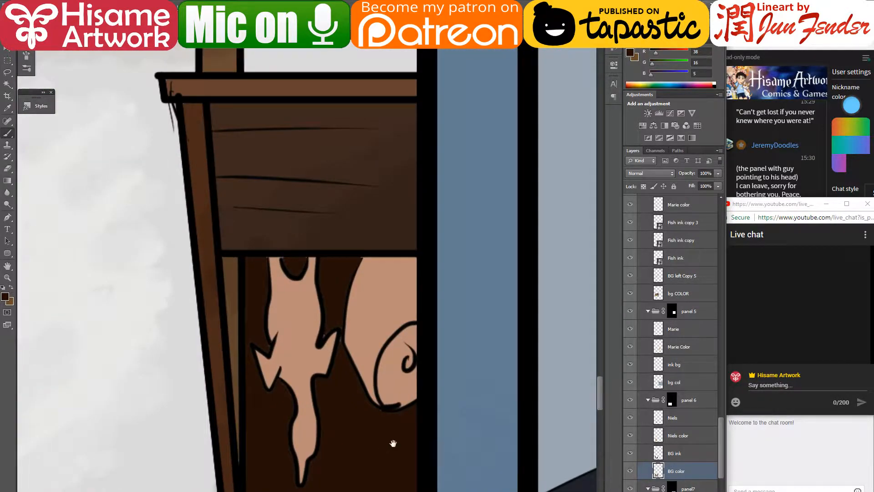
{"action": "left_click_drag", "start_coordinate": [393, 443], "coordinate": [419, 353]}
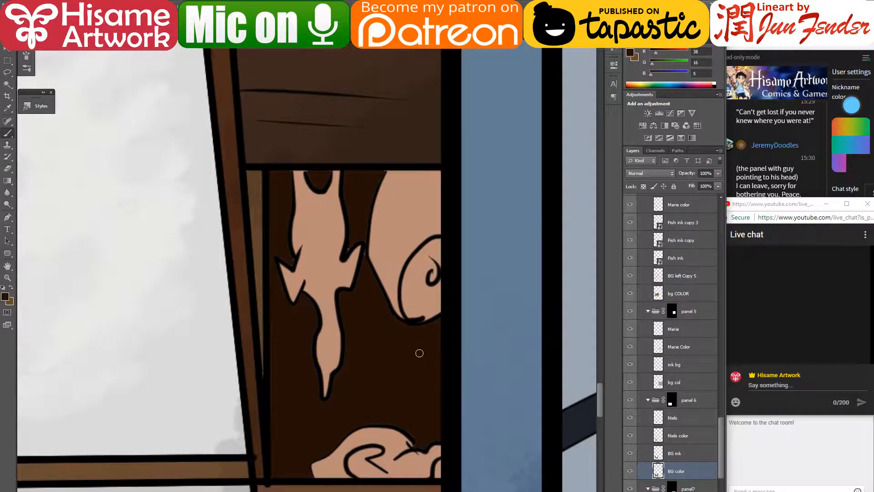
- Sample the orange-red of the hanging meat in panel 4 and paint the upper body of the stall's hanging carcass with it
{"action": "mouse_move", "coordinate": [346, 293]}
{"action": "left_mouse_down"}
{"action": "mouse_move", "coordinate": [348, 358]}
{"action": "mouse_move", "coordinate": [334, 410]}
{"action": "left_mouse_up"}
{"action": "left_click_drag", "start_coordinate": [400, 133], "coordinate": [385, 378]}
{"action": "left_click_drag", "start_coordinate": [382, 159], "coordinate": [379, 405]}
{"action": "left_click_drag", "start_coordinate": [386, 181], "coordinate": [396, 419]}
{"action": "left_click_drag", "start_coordinate": [377, 164], "coordinate": [376, 418]}
{"action": "left_click_drag", "start_coordinate": [397, 156], "coordinate": [351, 367]}
{"action": "left_click", "coordinate": [444, 157], "text": "alt"}
{"action": "left_click_drag", "start_coordinate": [328, 396], "coordinate": [371, 68]}
{"action": "left_click_drag", "start_coordinate": [334, 418], "coordinate": [401, 37]}
{"action": "left_click_drag", "start_coordinate": [380, 465], "coordinate": [371, 122]}
{"action": "left_click_drag", "start_coordinate": [408, 357], "coordinate": [367, 279]}
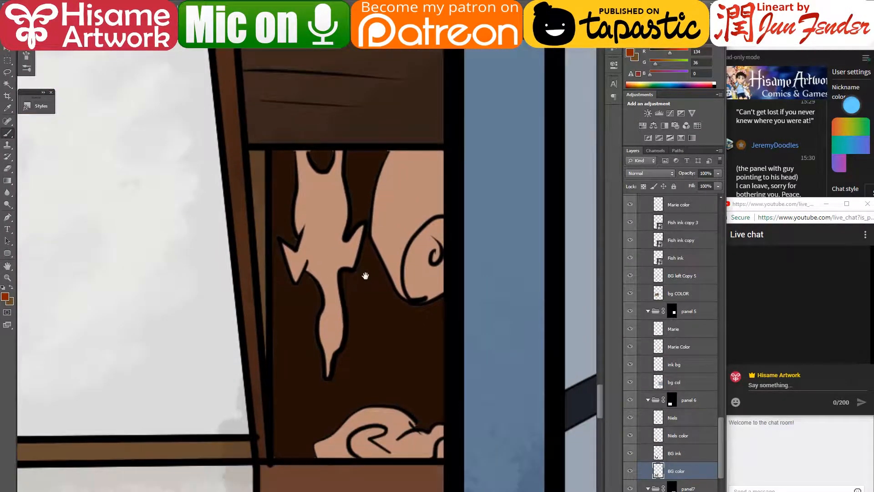
{"action": "mouse_move", "coordinate": [298, 153]}
{"action": "left_mouse_down"}
{"action": "mouse_move", "coordinate": [314, 247]}
{"action": "mouse_move", "coordinate": [306, 197]}
{"action": "mouse_move", "coordinate": [306, 237]}
{"action": "mouse_move", "coordinate": [302, 225]}
{"action": "mouse_move", "coordinate": [301, 163]}
{"action": "mouse_move", "coordinate": [319, 183]}
{"action": "mouse_move", "coordinate": [337, 137]}
{"action": "left_mouse_up"}
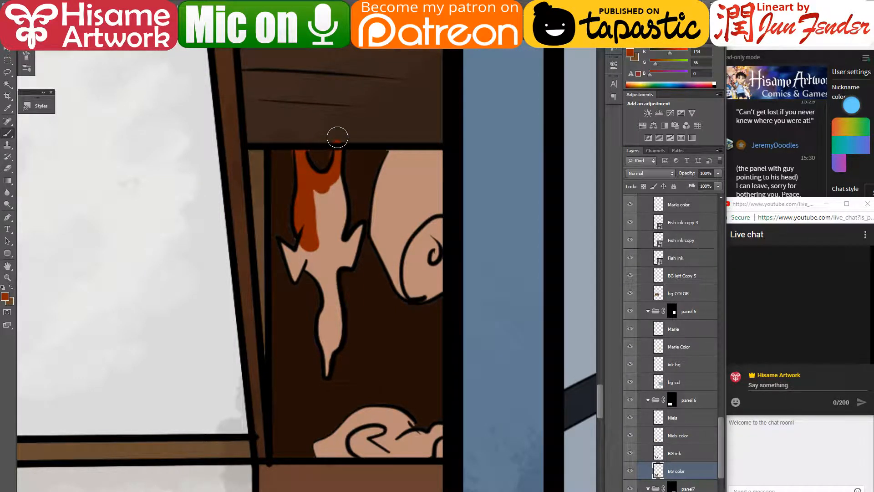
{"action": "mouse_move", "coordinate": [321, 192]}
{"action": "left_mouse_down"}
{"action": "mouse_move", "coordinate": [323, 232]}
{"action": "mouse_move", "coordinate": [330, 191]}
{"action": "mouse_move", "coordinate": [336, 226]}
{"action": "mouse_move", "coordinate": [334, 180]}
{"action": "mouse_move", "coordinate": [334, 203]}
{"action": "left_mouse_up"}
- Clean the orange spill around the carcass with sampled plank brown and the stall's dark interior brown
{"action": "left_click", "coordinate": [348, 139], "text": "alt"}
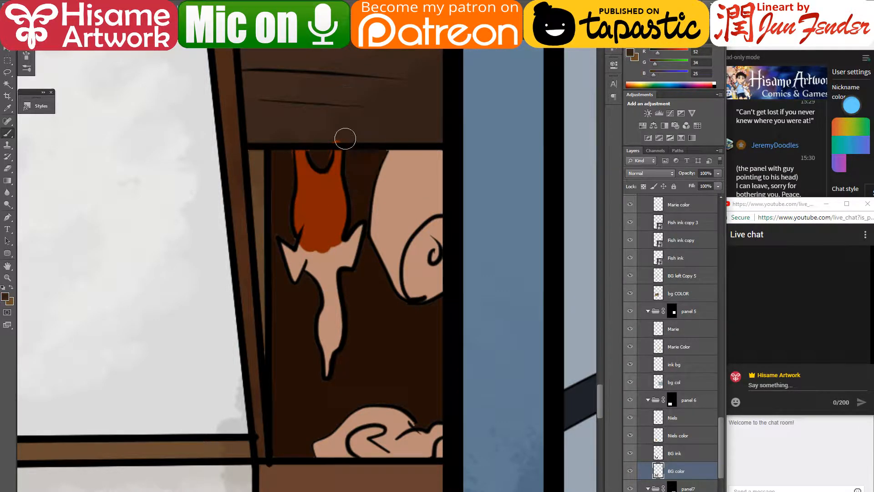
{"action": "left_click", "coordinate": [322, 158], "text": "alt"}
{"action": "mouse_move", "coordinate": [312, 150]}
{"action": "left_mouse_down"}
{"action": "mouse_move", "coordinate": [322, 161]}
{"action": "mouse_move", "coordinate": [320, 150]}
{"action": "mouse_move", "coordinate": [293, 153]}
{"action": "left_mouse_up"}
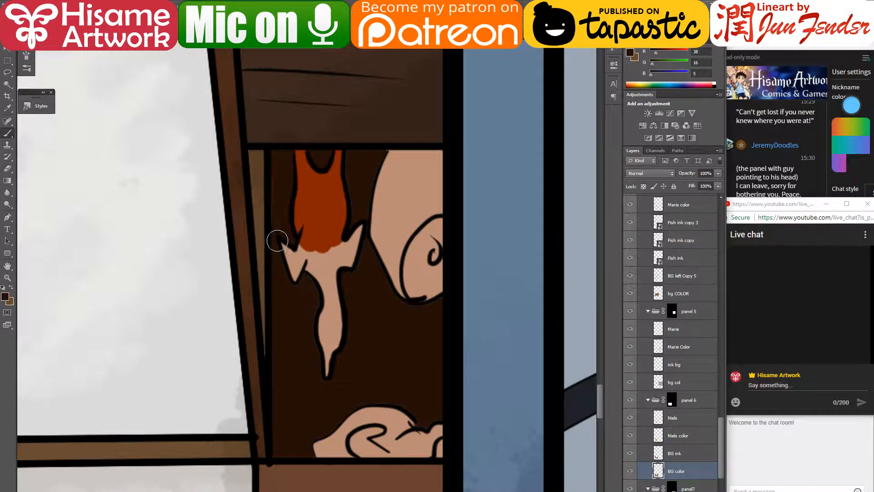
{"action": "mouse_move", "coordinate": [275, 232]}
{"action": "left_mouse_down"}
{"action": "mouse_move", "coordinate": [296, 290]}
{"action": "mouse_move", "coordinate": [306, 278]}
{"action": "left_mouse_up"}
{"action": "left_click_drag", "start_coordinate": [323, 378], "coordinate": [317, 365]}
{"action": "left_click_drag", "start_coordinate": [368, 199], "coordinate": [379, 161]}
- Resample the orange-red and fill the carcass's legs, neck and head
{"action": "left_click", "coordinate": [332, 216], "text": "alt"}
{"action": "mouse_move", "coordinate": [302, 253]}
{"action": "left_mouse_down"}
{"action": "mouse_move", "coordinate": [296, 278]}
{"action": "mouse_move", "coordinate": [282, 243]}
{"action": "mouse_move", "coordinate": [294, 273]}
{"action": "mouse_move", "coordinate": [289, 253]}
{"action": "mouse_move", "coordinate": [309, 238]}
{"action": "mouse_move", "coordinate": [310, 268]}
{"action": "mouse_move", "coordinate": [321, 276]}
{"action": "mouse_move", "coordinate": [319, 260]}
{"action": "mouse_move", "coordinate": [326, 276]}
{"action": "mouse_move", "coordinate": [338, 250]}
{"action": "mouse_move", "coordinate": [349, 262]}
{"action": "mouse_move", "coordinate": [360, 225]}
{"action": "mouse_move", "coordinate": [337, 241]}
{"action": "left_mouse_up"}
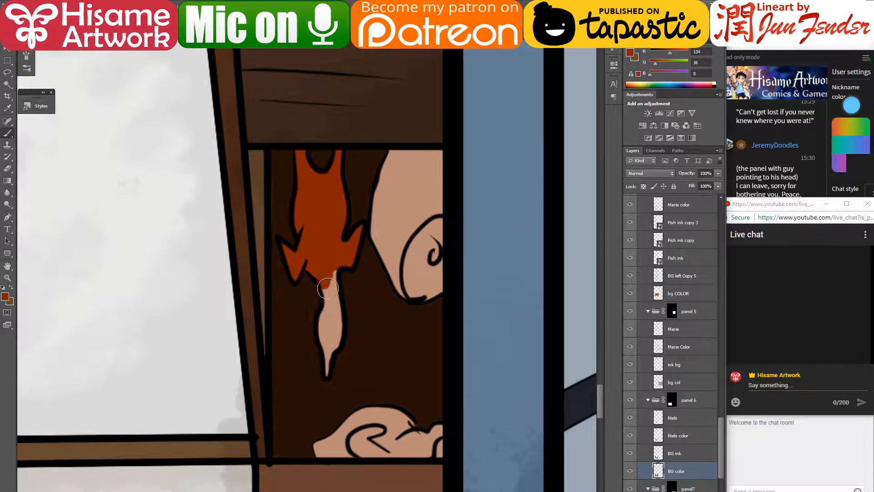
{"action": "mouse_move", "coordinate": [328, 289]}
{"action": "left_mouse_down"}
{"action": "mouse_move", "coordinate": [327, 267]}
{"action": "mouse_move", "coordinate": [334, 313]}
{"action": "mouse_move", "coordinate": [333, 278]}
{"action": "left_mouse_up"}
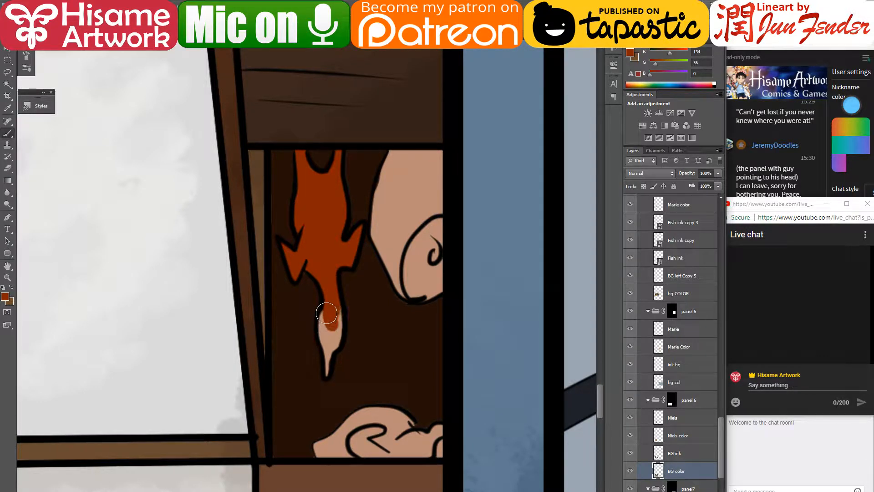
{"action": "mouse_move", "coordinate": [326, 314]}
{"action": "left_mouse_down"}
{"action": "mouse_move", "coordinate": [327, 377]}
{"action": "mouse_move", "coordinate": [334, 303]}
{"action": "left_mouse_up"}
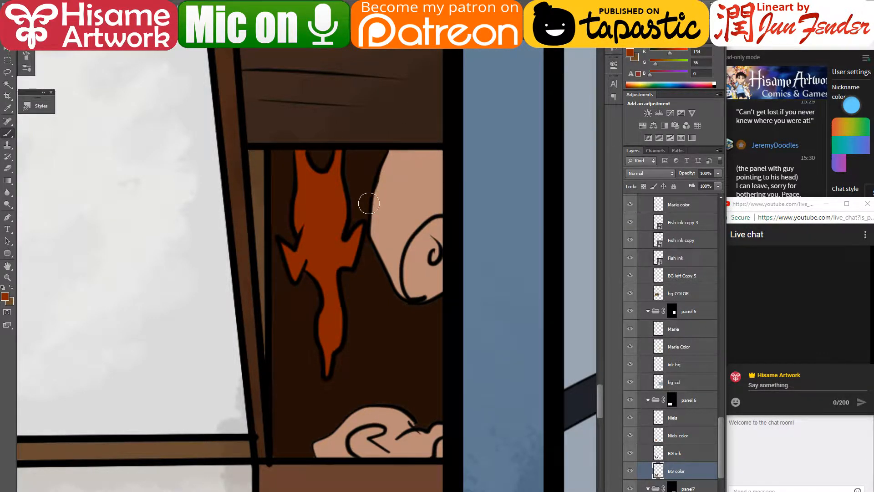
- Sample the dark red of the ham in panel 4 and fill the body of the ham hanging beside the carcass
{"action": "left_click_drag", "start_coordinate": [411, 86], "coordinate": [430, 291]}
{"action": "mouse_move", "coordinate": [410, 109]}
{"action": "left_mouse_down"}
{"action": "mouse_move", "coordinate": [423, 292]}
{"action": "mouse_move", "coordinate": [409, 305]}
{"action": "left_mouse_up"}
{"action": "left_click_drag", "start_coordinate": [426, 93], "coordinate": [287, 372]}
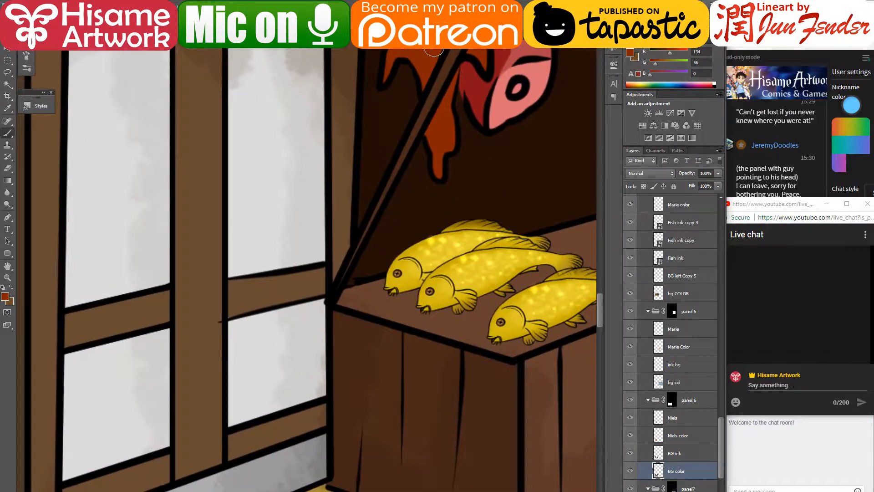
{"action": "left_click", "coordinate": [475, 96], "text": "alt"}
{"action": "left_click_drag", "start_coordinate": [381, 405], "coordinate": [381, 87]}
{"action": "mouse_move", "coordinate": [381, 419]}
{"action": "left_mouse_down"}
{"action": "mouse_move", "coordinate": [385, 217]}
{"action": "mouse_move", "coordinate": [416, 70]}
{"action": "left_mouse_up"}
{"action": "left_click_drag", "start_coordinate": [339, 255], "coordinate": [333, 195]}
{"action": "mouse_move", "coordinate": [354, 311]}
{"action": "left_mouse_down"}
{"action": "mouse_move", "coordinate": [360, 239]}
{"action": "mouse_move", "coordinate": [349, 270]}
{"action": "mouse_move", "coordinate": [362, 230]}
{"action": "left_mouse_up"}
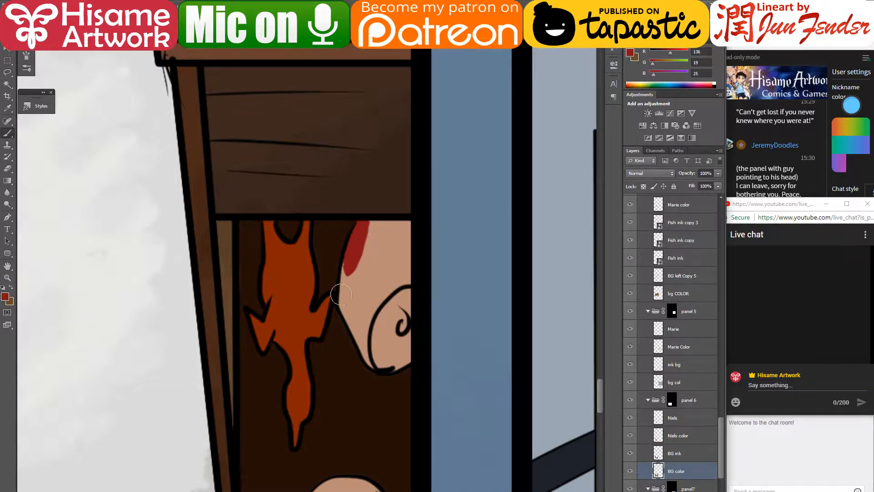
{"action": "mouse_move", "coordinate": [341, 295]}
{"action": "left_mouse_down"}
{"action": "mouse_move", "coordinate": [343, 283]}
{"action": "mouse_move", "coordinate": [349, 329]}
{"action": "mouse_move", "coordinate": [356, 339]}
{"action": "mouse_move", "coordinate": [347, 315]}
{"action": "mouse_move", "coordinate": [375, 367]}
{"action": "mouse_move", "coordinate": [374, 319]}
{"action": "mouse_move", "coordinate": [404, 271]}
{"action": "mouse_move", "coordinate": [410, 224]}
{"action": "mouse_move", "coordinate": [369, 228]}
{"action": "mouse_move", "coordinate": [352, 310]}
{"action": "mouse_move", "coordinate": [378, 233]}
{"action": "mouse_move", "coordinate": [379, 283]}
{"action": "mouse_move", "coordinate": [406, 277]}
{"action": "left_mouse_up"}
- Sample the ham's lighter red (b14449) in panel 4 and paint the lit side of the stall's ham
{"action": "key", "text": "space"}
{"action": "left_click_drag", "start_coordinate": [399, 161], "coordinate": [426, 387]}
{"action": "mouse_move", "coordinate": [384, 198]}
{"action": "left_mouse_down"}
{"action": "mouse_move", "coordinate": [376, 260]}
{"action": "mouse_move", "coordinate": [335, 260]}
{"action": "mouse_move", "coordinate": [395, 189]}
{"action": "left_mouse_up"}
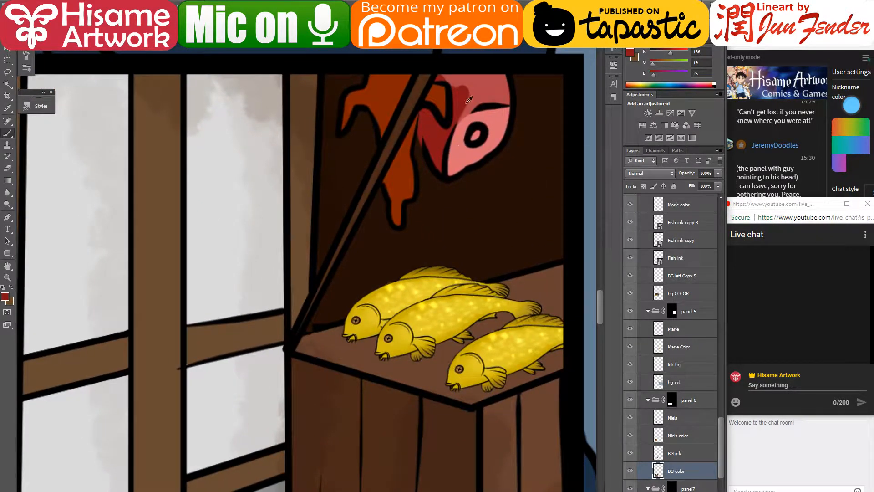
{"action": "left_click", "coordinate": [465, 103], "text": "alt"}
{"action": "key", "text": "space"}
{"action": "mouse_move", "coordinate": [378, 411]}
{"action": "left_mouse_down"}
{"action": "mouse_move", "coordinate": [357, 289]}
{"action": "mouse_move", "coordinate": [359, 341]}
{"action": "mouse_move", "coordinate": [392, 319]}
{"action": "mouse_move", "coordinate": [414, 318]}
{"action": "left_mouse_up"}
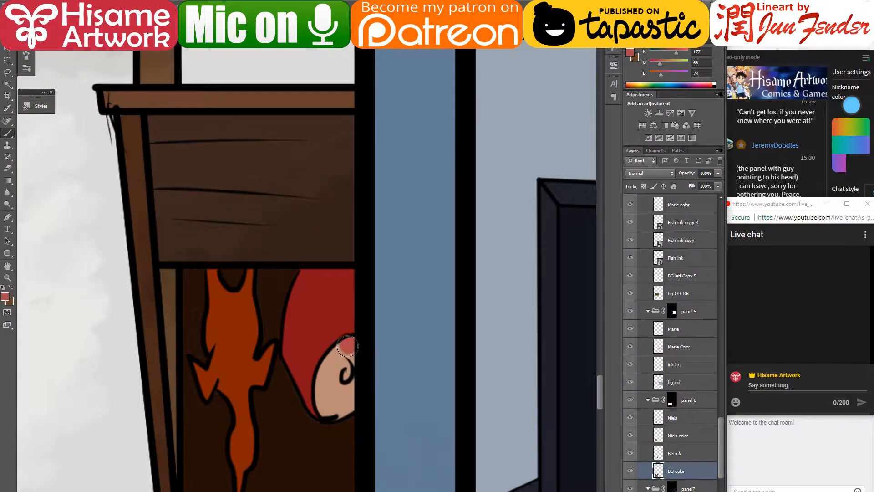
{"action": "mouse_move", "coordinate": [328, 269]}
{"action": "left_mouse_down"}
{"action": "mouse_move", "coordinate": [344, 337]}
{"action": "mouse_move", "coordinate": [346, 275]}
{"action": "mouse_move", "coordinate": [337, 337]}
{"action": "mouse_move", "coordinate": [338, 280]}
{"action": "mouse_move", "coordinate": [330, 299]}
{"action": "left_mouse_up"}
{"action": "key", "text": "ctrl+z"}
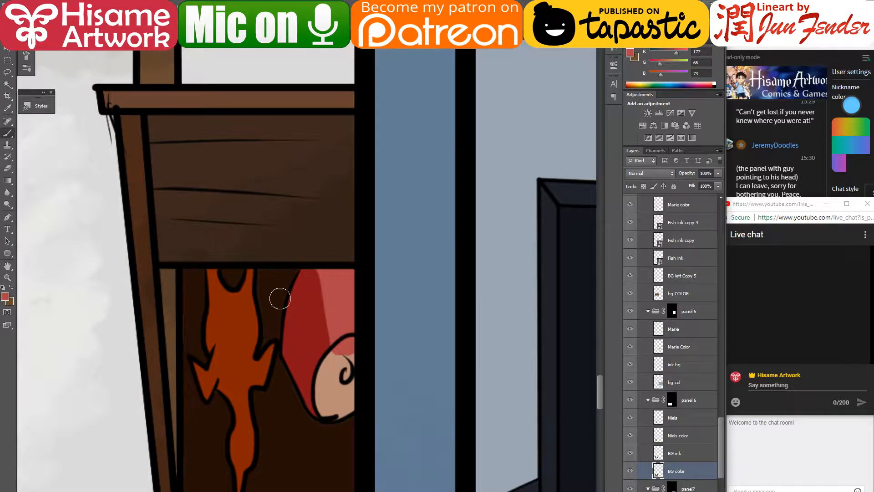
- Set the brush color to RGB 222, 111, 116 and fill the ham's round cut face
{"action": "left_click", "coordinate": [6, 297]}
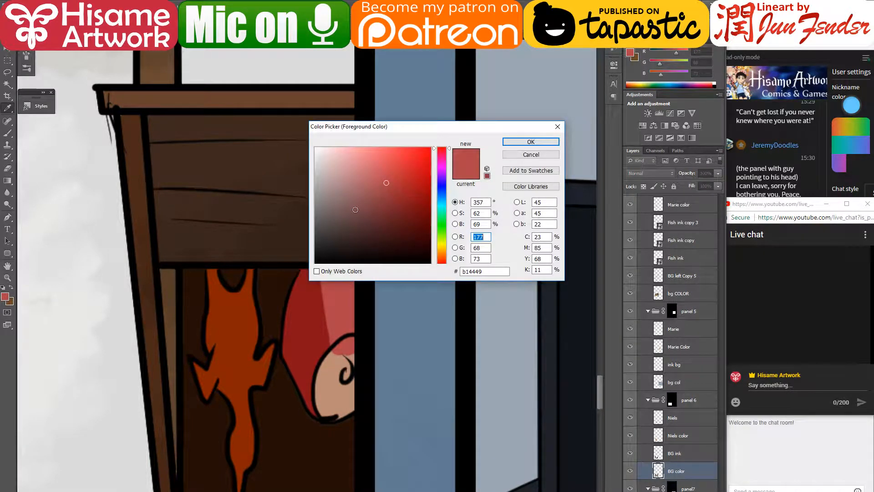
{"action": "left_click", "coordinate": [372, 162]}
{"action": "left_click", "coordinate": [531, 142]}
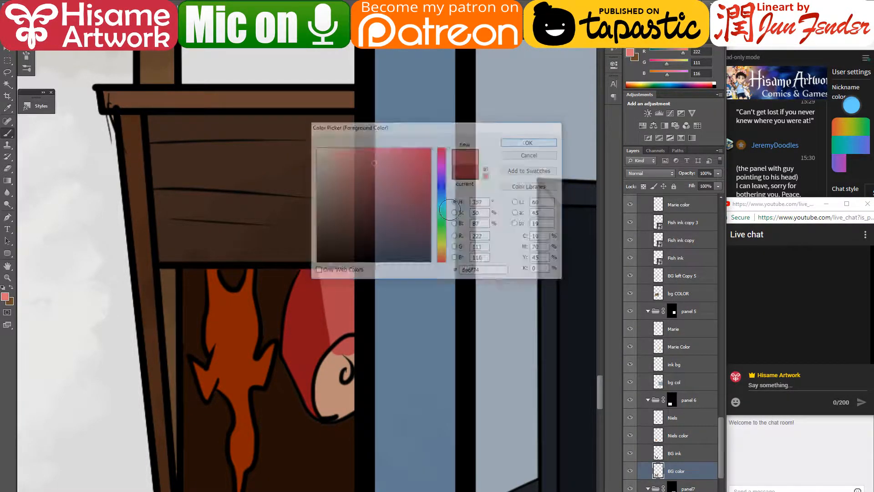
{"action": "left_click_drag", "start_coordinate": [353, 351], "coordinate": [340, 353]}
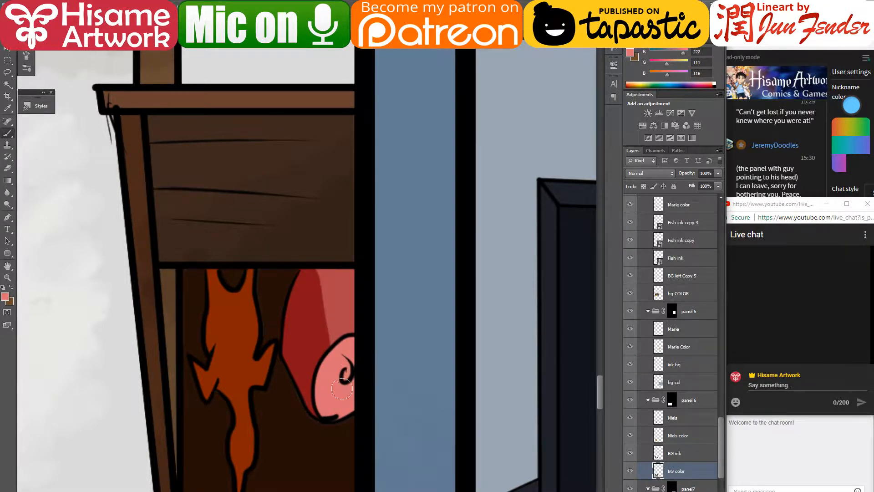
- Touch up the edges around the ham and carcass with browns sampled from the stall's interior and planks
{"action": "left_click_drag", "start_coordinate": [342, 387], "coordinate": [419, 343]}
{"action": "left_click", "coordinate": [404, 397], "text": "alt"}
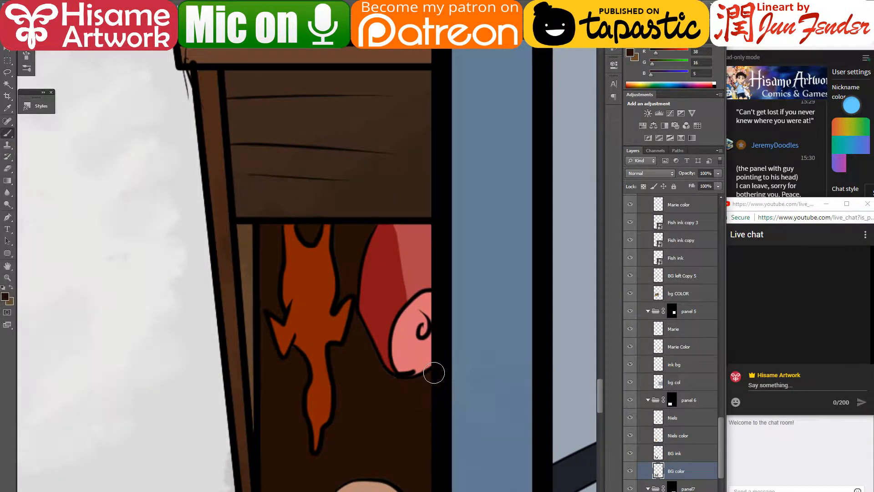
{"action": "mouse_move", "coordinate": [372, 360]}
{"action": "left_mouse_down"}
{"action": "mouse_move", "coordinate": [351, 292]}
{"action": "mouse_move", "coordinate": [371, 224]}
{"action": "left_mouse_up"}
{"action": "left_click", "coordinate": [390, 200], "text": "alt"}
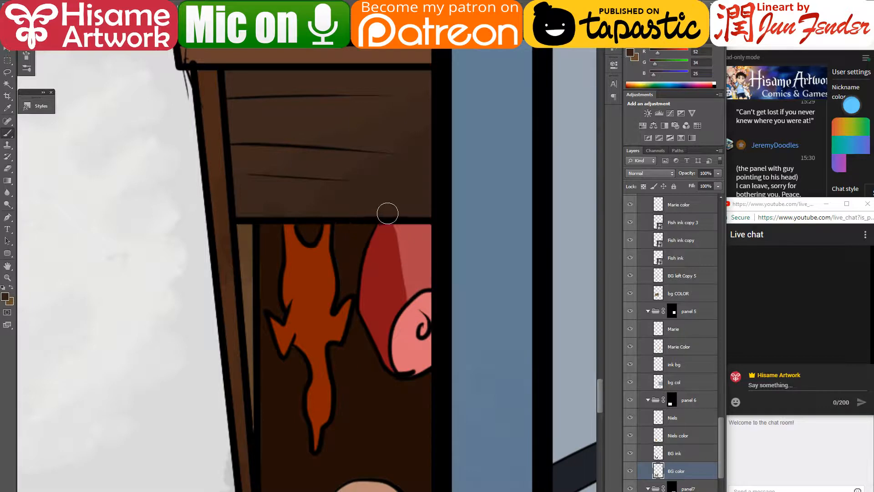
{"action": "left_click_drag", "start_coordinate": [394, 376], "coordinate": [399, 231]}
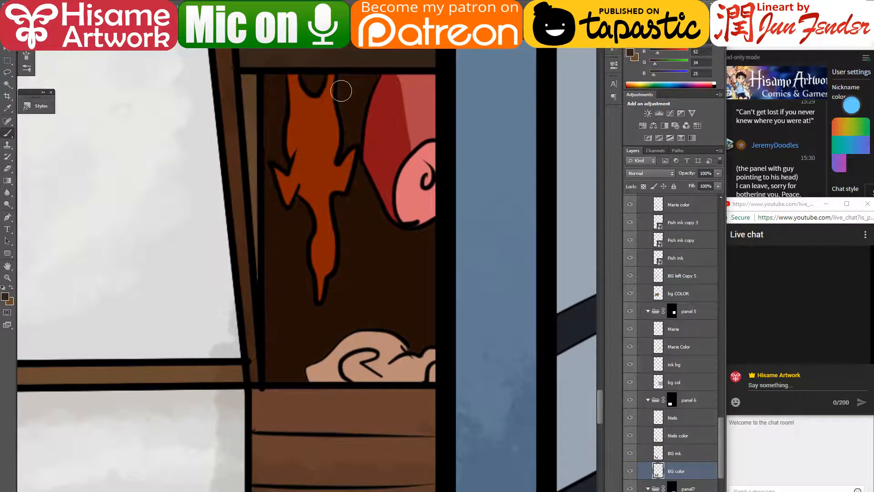
{"action": "left_click", "coordinate": [341, 91], "text": "alt"}
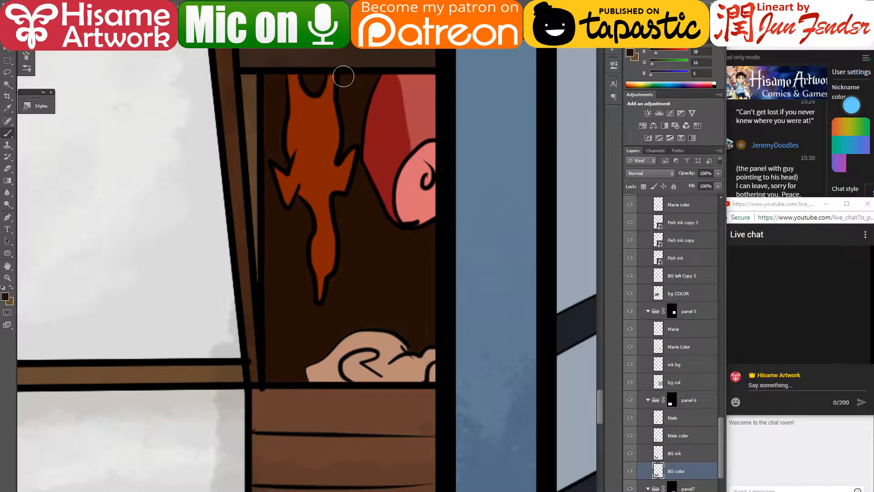
{"action": "left_click", "coordinate": [258, 194], "text": "alt"}
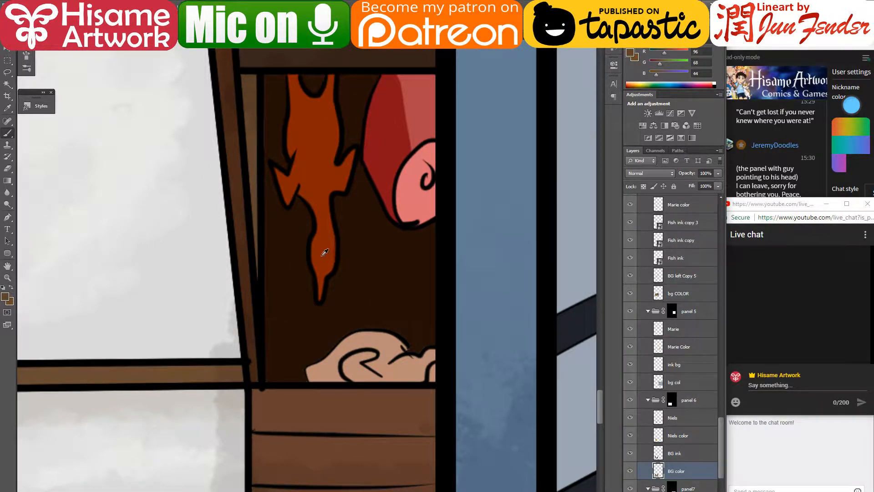
- Fill the piece of meat lying at the bottom of the stall with the carcass's orange-red
{"action": "left_click", "coordinate": [327, 274], "text": "alt"}
{"action": "mouse_move", "coordinate": [320, 369]}
{"action": "left_mouse_down"}
{"action": "mouse_move", "coordinate": [389, 379]}
{"action": "mouse_move", "coordinate": [373, 378]}
{"action": "mouse_move", "coordinate": [403, 373]}
{"action": "mouse_move", "coordinate": [393, 365]}
{"action": "mouse_move", "coordinate": [408, 361]}
{"action": "mouse_move", "coordinate": [417, 381]}
{"action": "mouse_move", "coordinate": [417, 367]}
{"action": "mouse_move", "coordinate": [435, 355]}
{"action": "mouse_move", "coordinate": [435, 379]}
{"action": "mouse_move", "coordinate": [425, 376]}
{"action": "mouse_move", "coordinate": [427, 338]}
{"action": "mouse_move", "coordinate": [417, 349]}
{"action": "mouse_move", "coordinate": [433, 340]}
{"action": "mouse_move", "coordinate": [435, 381]}
{"action": "left_mouse_up"}
{"action": "left_click", "coordinate": [418, 333], "text": "alt"}
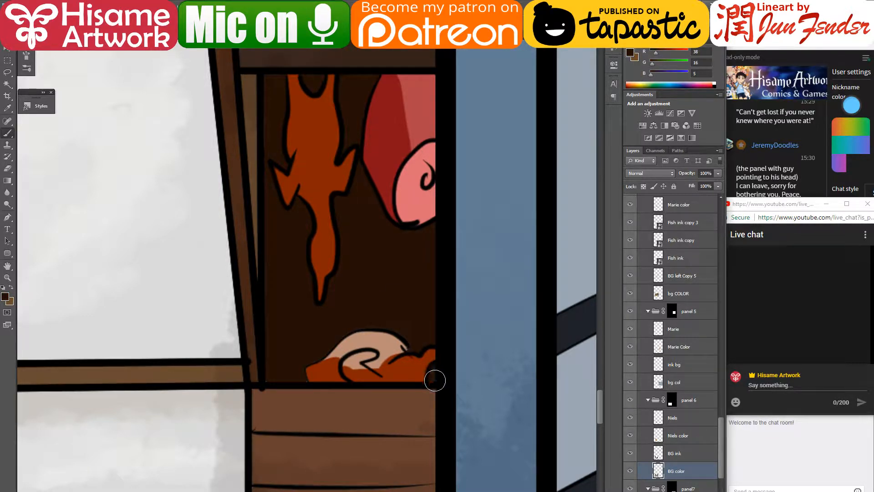
{"action": "left_click", "coordinate": [411, 364], "text": "alt"}
{"action": "mouse_move", "coordinate": [400, 356]}
{"action": "left_mouse_down"}
{"action": "mouse_move", "coordinate": [363, 342]}
{"action": "mouse_move", "coordinate": [326, 365]}
{"action": "mouse_move", "coordinate": [372, 337]}
{"action": "mouse_move", "coordinate": [387, 343]}
{"action": "mouse_move", "coordinate": [346, 364]}
{"action": "mouse_move", "coordinate": [394, 355]}
{"action": "mouse_move", "coordinate": [362, 358]}
{"action": "left_mouse_up"}
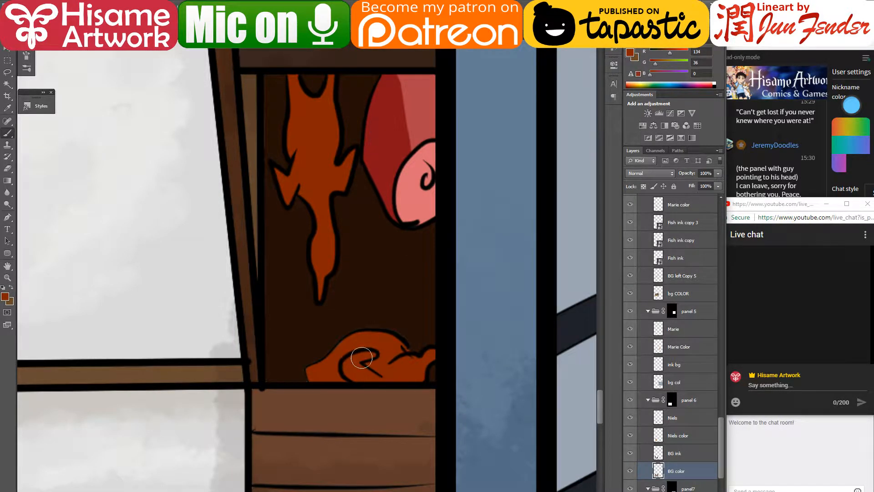
- Clean the outer edge of the lying meat, alternating the sampled dark interior brown and the meat's orange-red
{"action": "left_click", "coordinate": [301, 371], "text": "alt"}
{"action": "mouse_move", "coordinate": [304, 374]}
{"action": "left_mouse_down"}
{"action": "mouse_move", "coordinate": [268, 381]}
{"action": "mouse_move", "coordinate": [309, 356]}
{"action": "mouse_move", "coordinate": [311, 380]}
{"action": "mouse_move", "coordinate": [298, 360]}
{"action": "mouse_move", "coordinate": [330, 344]}
{"action": "left_mouse_up"}
{"action": "left_click", "coordinate": [312, 358], "text": "alt"}
{"action": "left_click", "coordinate": [298, 359], "text": "alt"}
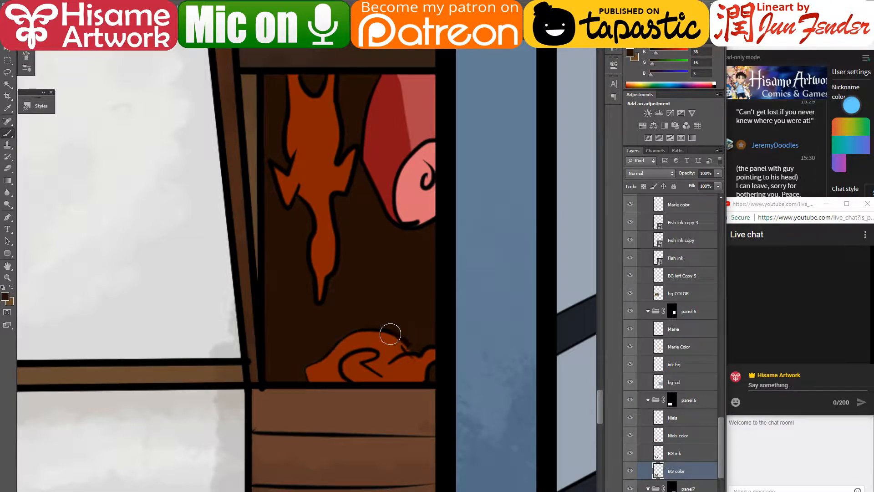
{"action": "left_click", "coordinate": [361, 364], "text": "alt"}
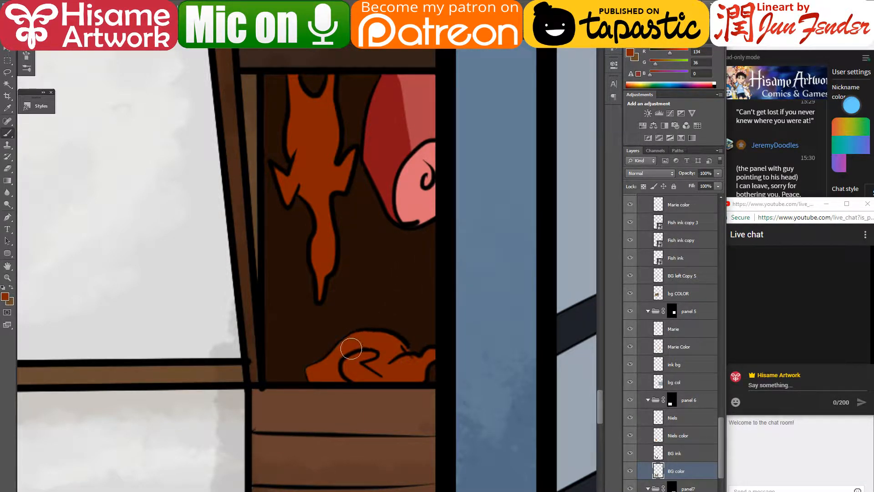
- Duplicate the Fish ink copy 3 layer from the market panel above into the panel 6 group, just above BG color
{"action": "left_click_drag", "start_coordinate": [390, 303], "coordinate": [342, 390]}
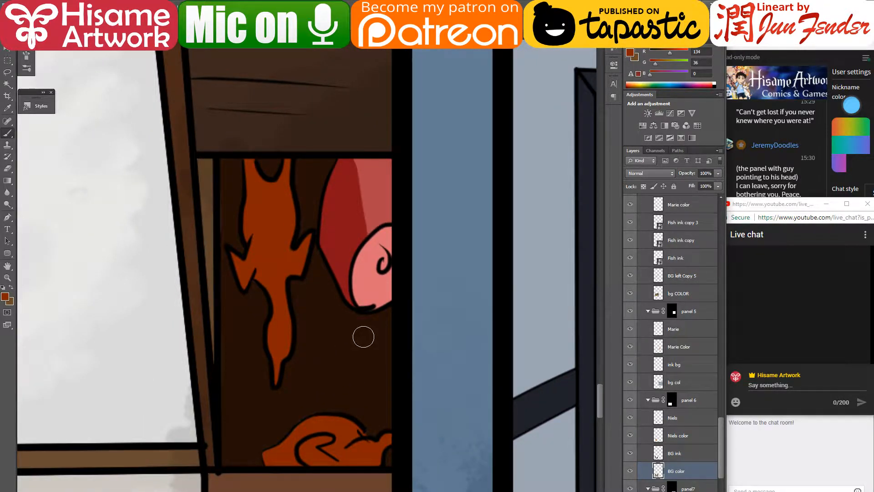
{"action": "scroll", "coordinate": [448, 373], "scroll_direction": "down", "scroll_amount": 1}
{"action": "scroll", "coordinate": [448, 374], "scroll_direction": "down", "scroll_amount": 4}
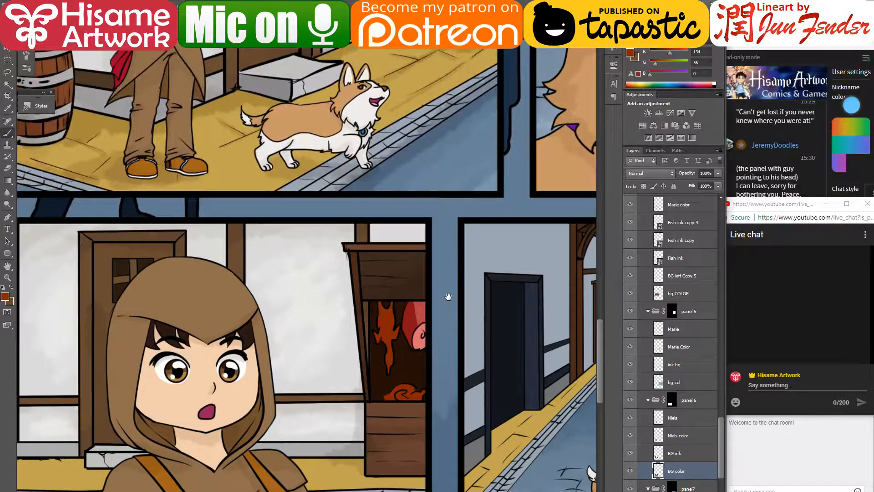
{"action": "left_click_drag", "start_coordinate": [445, 299], "coordinate": [380, 374]}
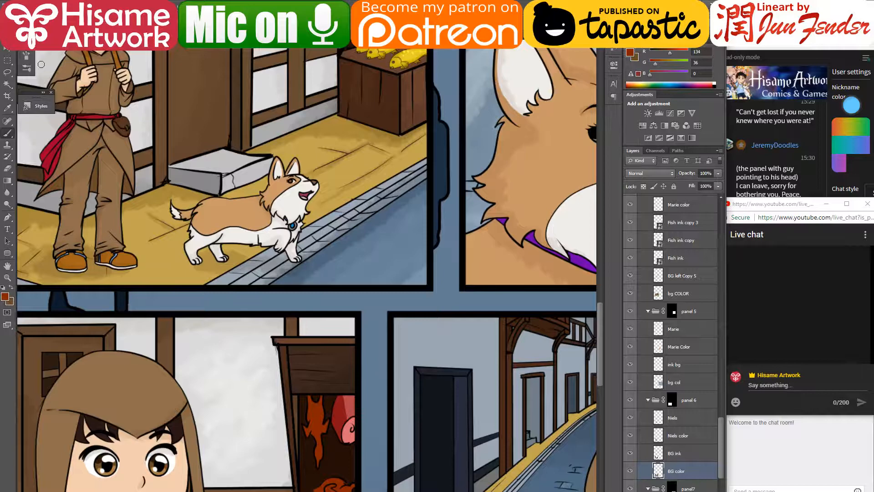
{"action": "left_click", "coordinate": [7, 47]}
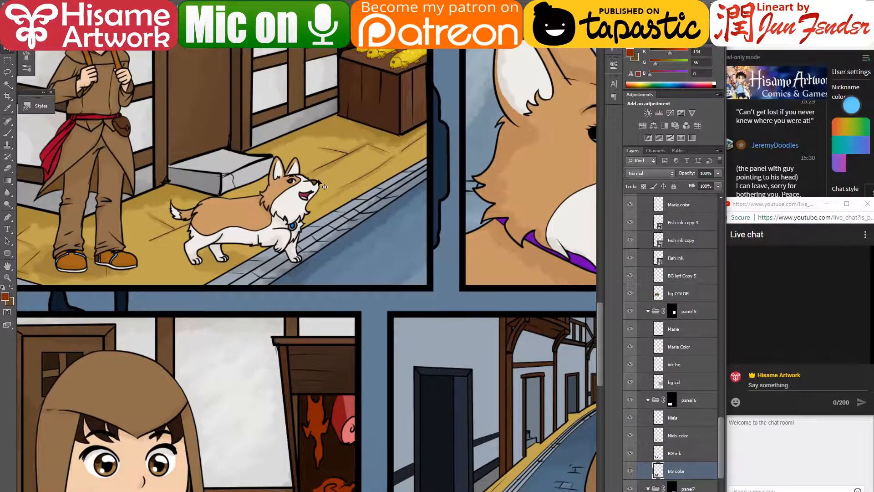
{"action": "left_click", "coordinate": [405, 65]}
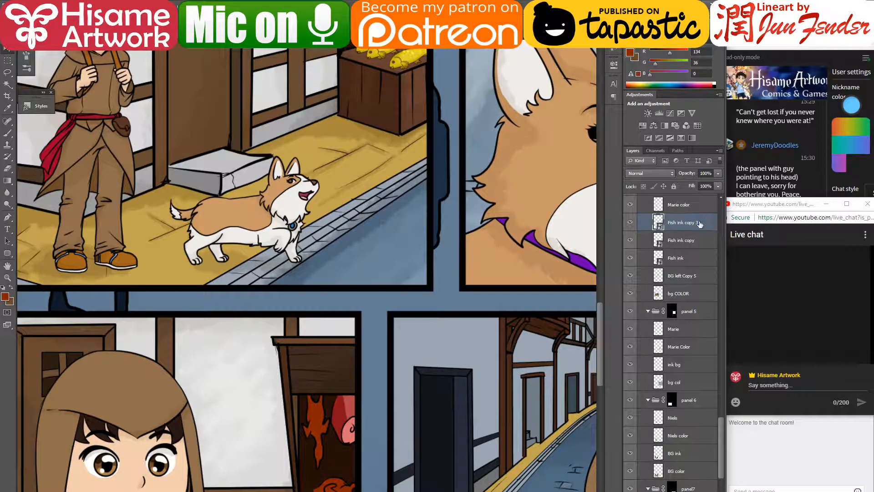
{"action": "left_click_drag", "start_coordinate": [700, 224], "coordinate": [697, 469]}
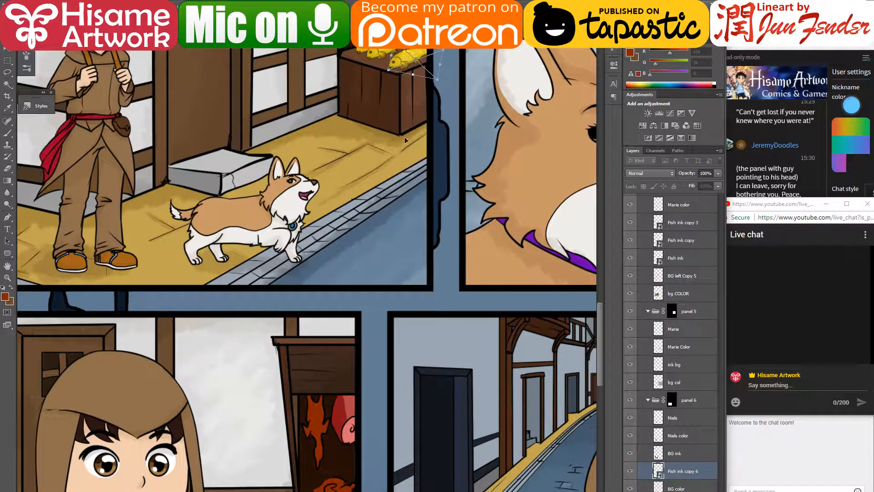
- Move the copied fish onto the meat lying in panel 6's stall and raise its layer above BG ink
{"action": "left_click_drag", "start_coordinate": [412, 68], "coordinate": [414, 357]}
{"action": "key", "text": "Return"}
{"action": "scroll", "coordinate": [344, 484], "scroll_direction": "left", "scroll_amount": 1}
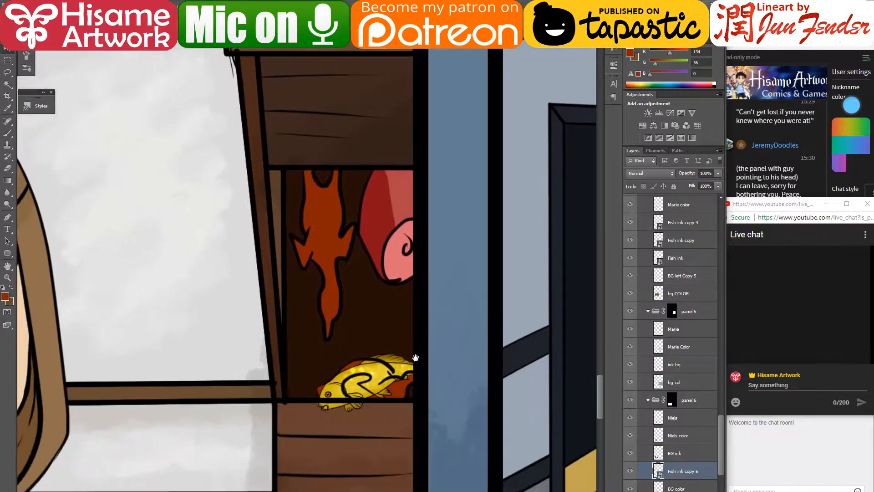
{"action": "left_click_drag", "start_coordinate": [681, 471], "coordinate": [681, 453]}
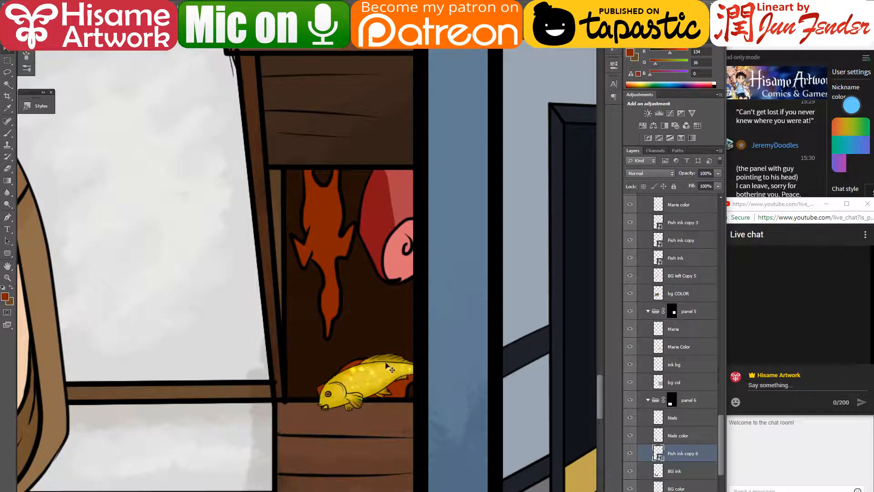
- Rotate the fish clockwise, shift it along the stall's shelf, and place its layer beneath BG color
{"action": "key", "text": "ctrl+t"}
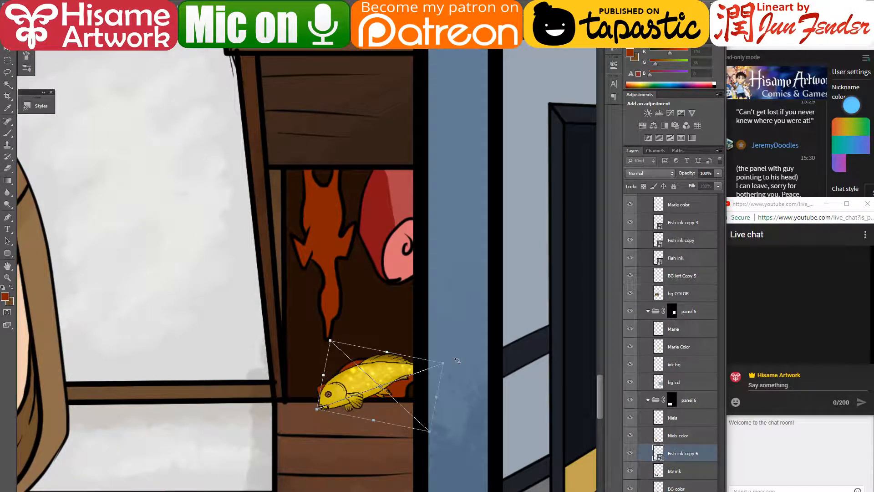
{"action": "left_click_drag", "start_coordinate": [465, 362], "coordinate": [458, 391]}
{"action": "left_click_drag", "start_coordinate": [379, 376], "coordinate": [353, 378]}
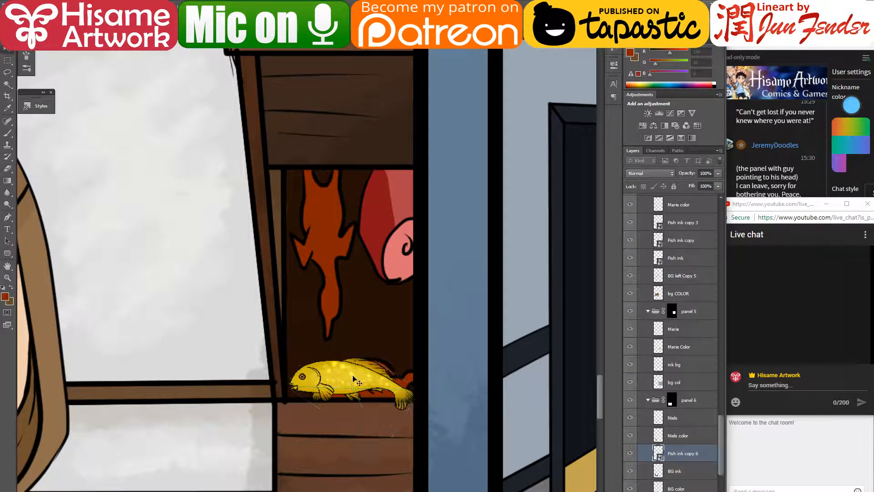
{"action": "key", "text": "Return"}
{"action": "left_click_drag", "start_coordinate": [705, 457], "coordinate": [681, 490]}
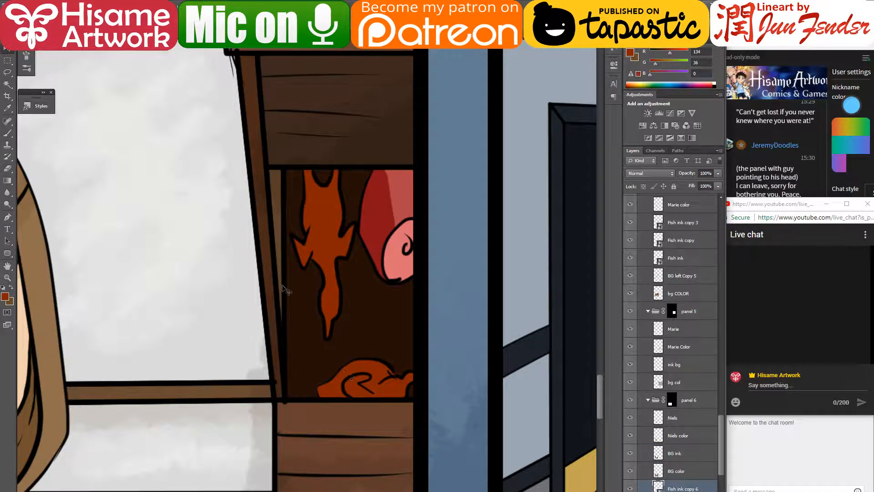
- Cut the stall's dark interior from BG color, leaving out the upper planks, and place it on its own layer behind the fish
{"action": "left_click", "coordinate": [6, 85]}
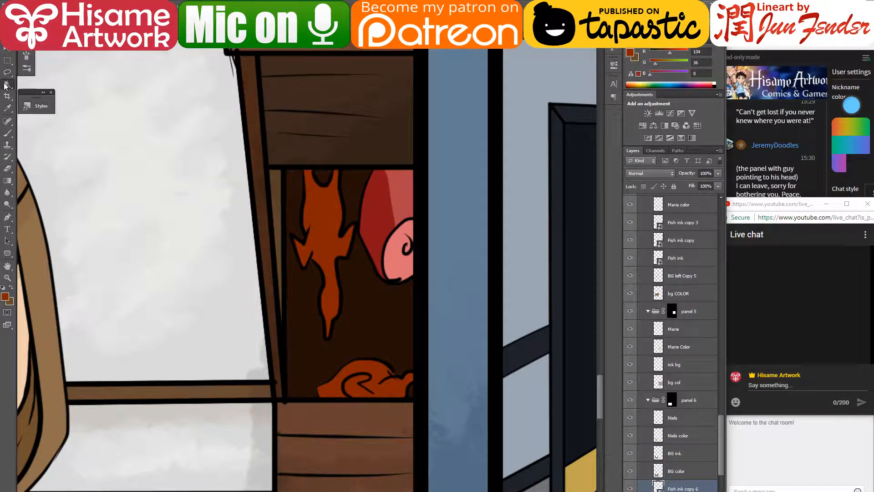
{"action": "left_click", "coordinate": [378, 306]}
{"action": "left_click", "coordinate": [673, 472]}
{"action": "left_click", "coordinate": [379, 310]}
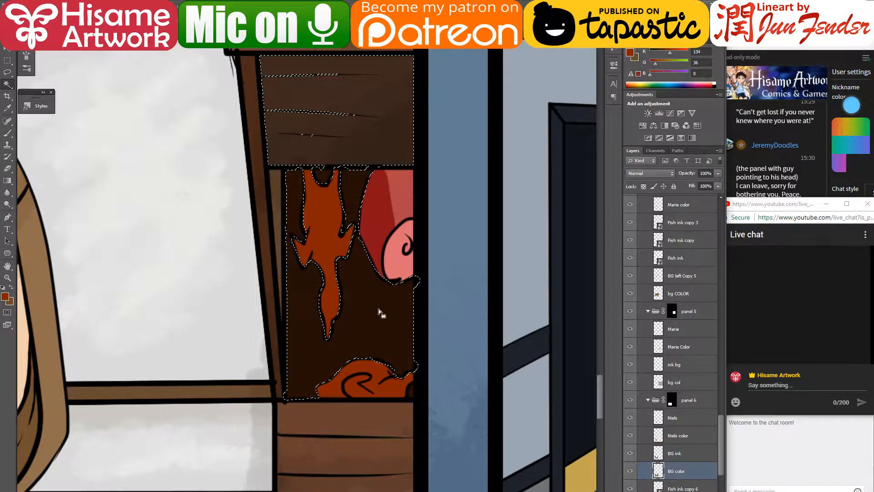
{"action": "left_click", "coordinate": [7, 60]}
{"action": "left_click_drag", "start_coordinate": [248, 50], "coordinate": [468, 184]}
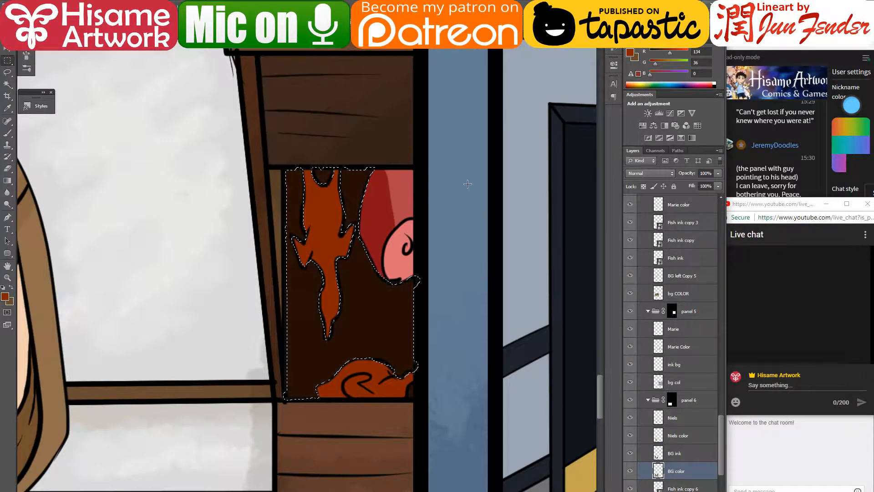
{"action": "key", "text": "Delete"}
{"action": "key", "text": "ctrl+d"}
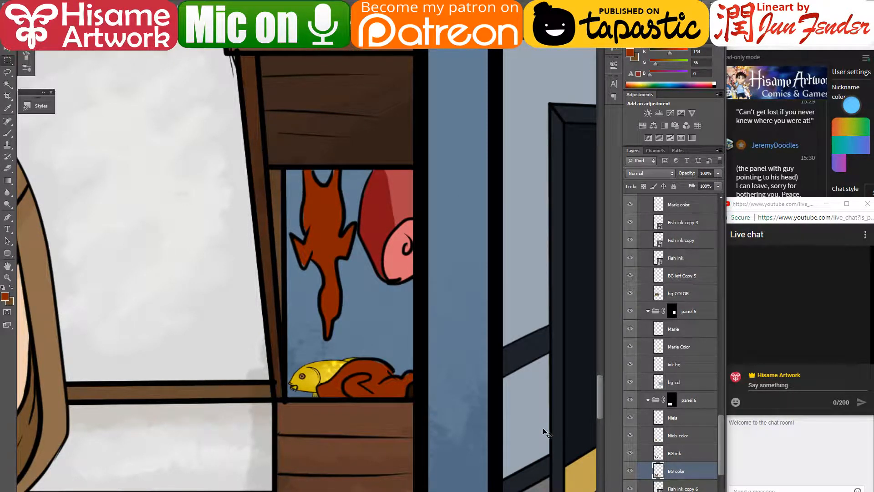
{"action": "key", "text": "ctrl+v"}
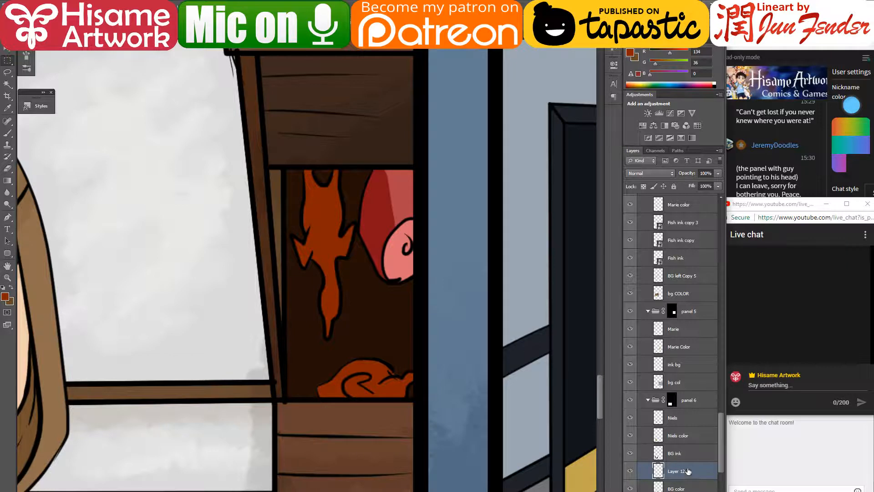
{"action": "key", "text": "ctrl+z"}
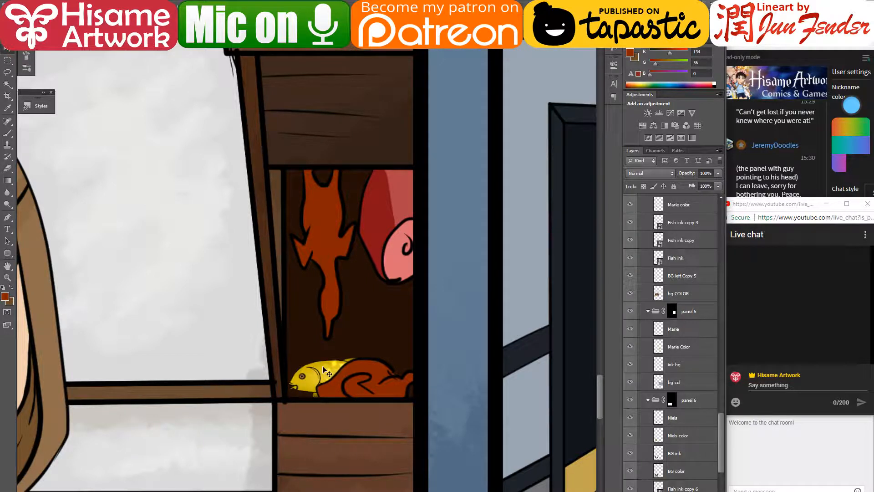
- Enlarge the fish and position it so its head and back show from behind the lying meat
{"action": "left_click_drag", "start_coordinate": [324, 368], "coordinate": [320, 378]}
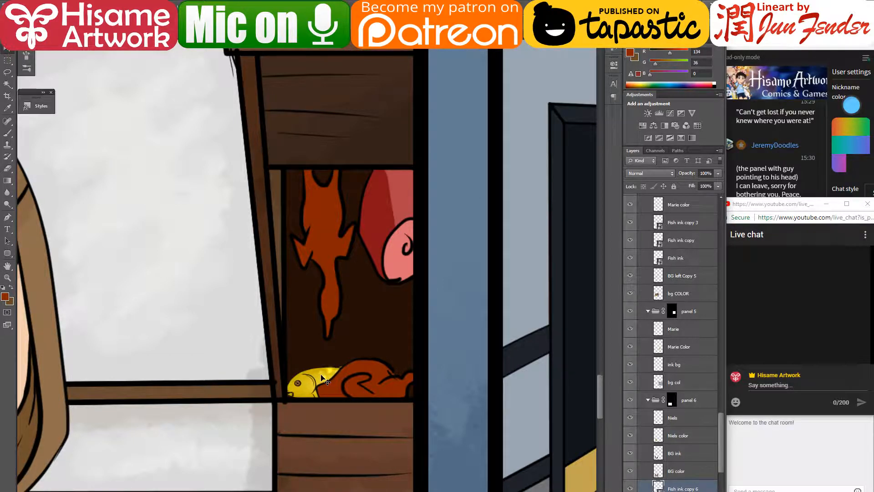
{"action": "key", "text": "ctrl+t"}
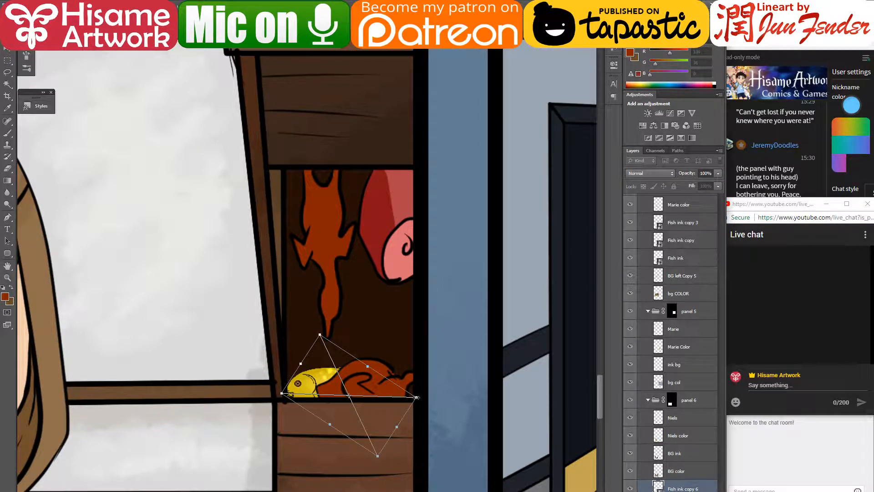
{"action": "left_click_drag", "start_coordinate": [415, 400], "coordinate": [475, 401]}
{"action": "key", "text": "Return"}
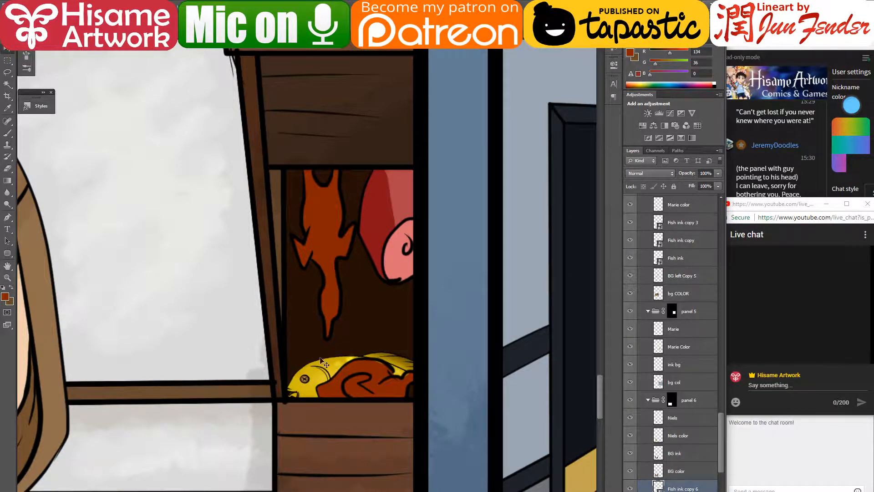
{"action": "left_click_drag", "start_coordinate": [313, 372], "coordinate": [318, 371]}
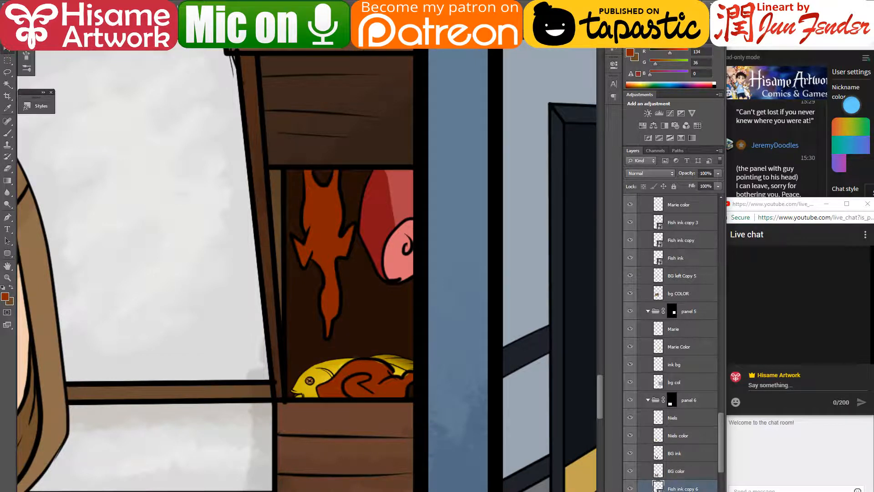
- Erase the leftover dark brown beside the lying meat at the panel border on BG color to expose the fish
{"action": "left_click", "coordinate": [678, 472]}
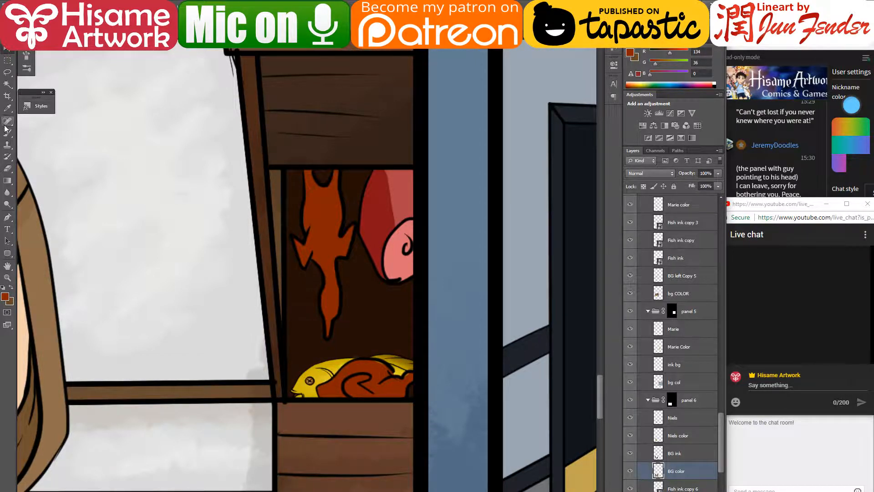
{"action": "left_click", "coordinate": [12, 168]}
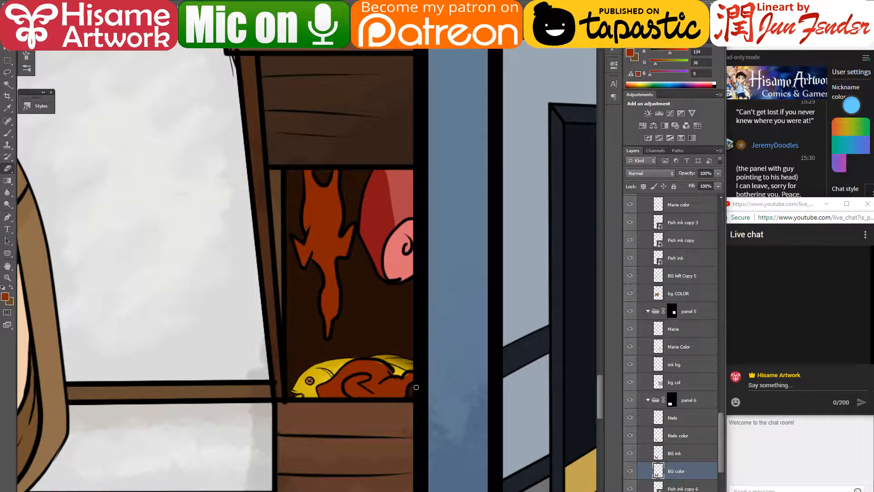
{"action": "left_click_drag", "start_coordinate": [414, 389], "coordinate": [414, 408]}
{"action": "key", "text": "alt+bracketleft"}
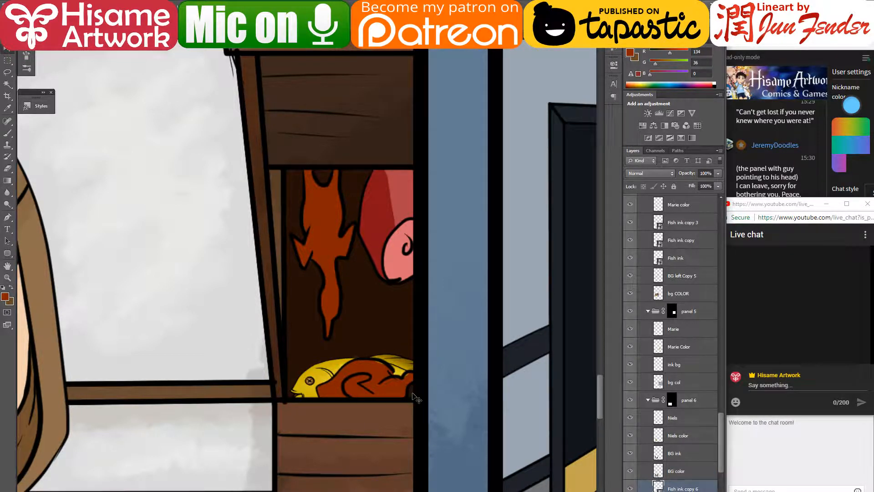
{"action": "key", "text": "alt+bracketright"}
{"action": "key", "text": "b"}
{"action": "key", "text": "e"}
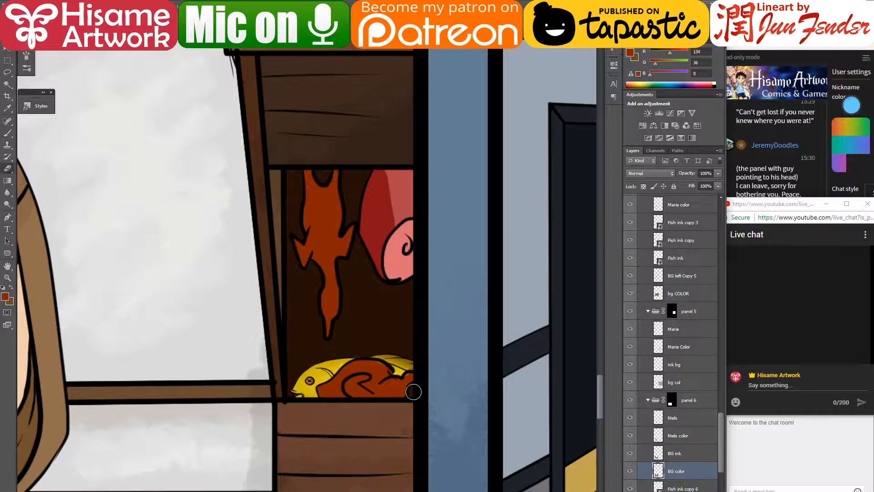
{"action": "left_click", "coordinate": [416, 390]}
{"action": "left_click", "coordinate": [678, 491]}
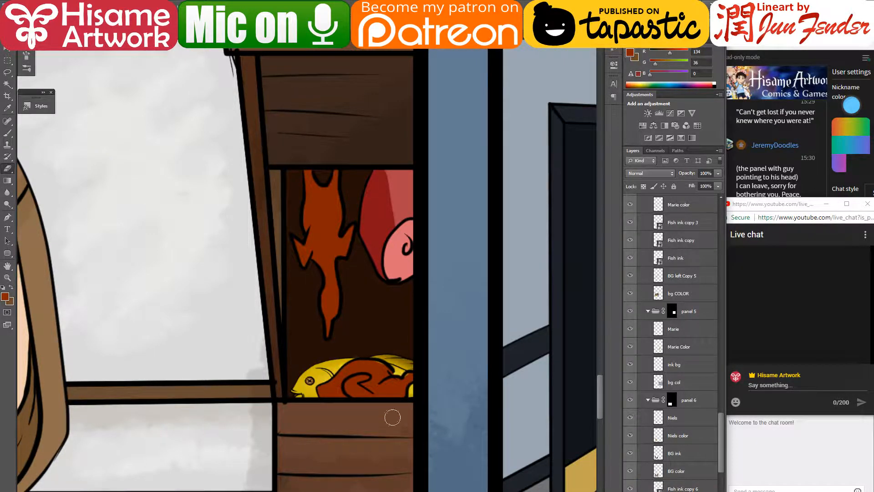
- Erase the color along the lying meat's upper edge and repaint it with the meat's sampled orange-red
{"action": "scroll", "coordinate": [364, 396], "scroll_direction": "up", "scroll_amount": 2}
{"action": "key", "text": "alt+v"}
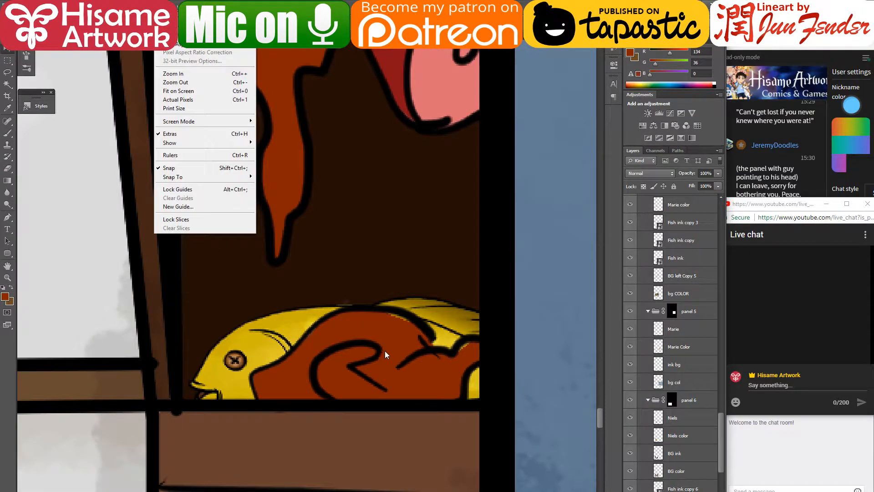
{"action": "left_click", "coordinate": [385, 350]}
{"action": "left_click", "coordinate": [384, 343]}
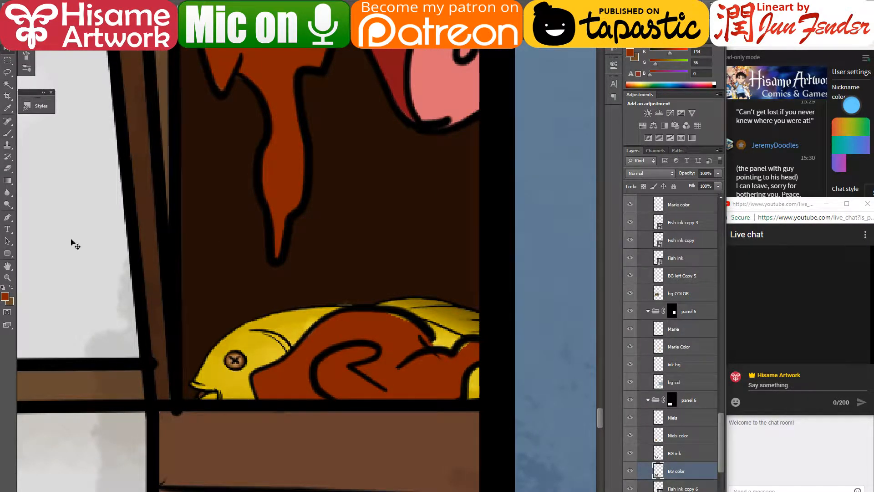
{"action": "key", "text": "e"}
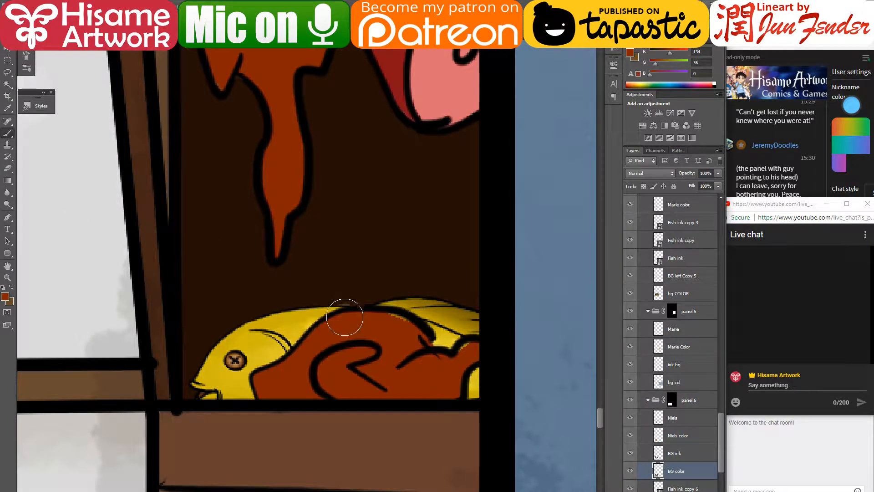
{"action": "mouse_move", "coordinate": [389, 335]}
{"action": "left_mouse_down"}
{"action": "mouse_move", "coordinate": [392, 321]}
{"action": "mouse_move", "coordinate": [414, 328]}
{"action": "mouse_move", "coordinate": [398, 323]}
{"action": "left_mouse_up"}
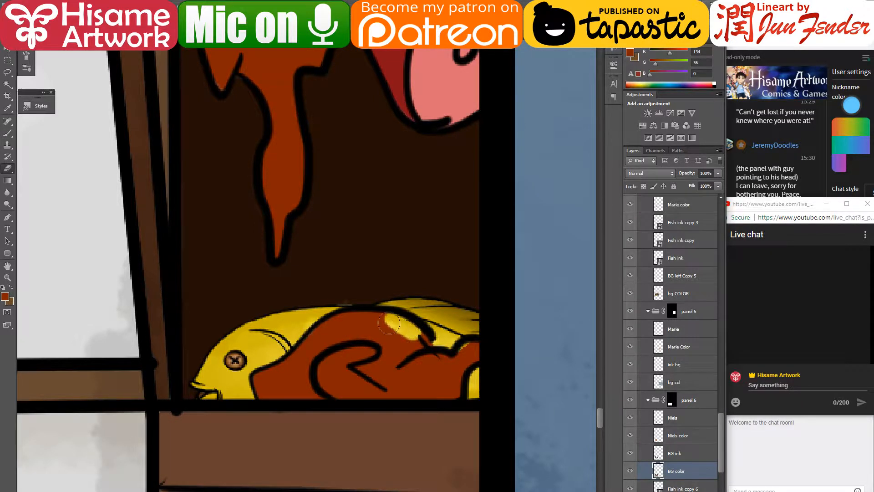
{"action": "key", "text": "b"}
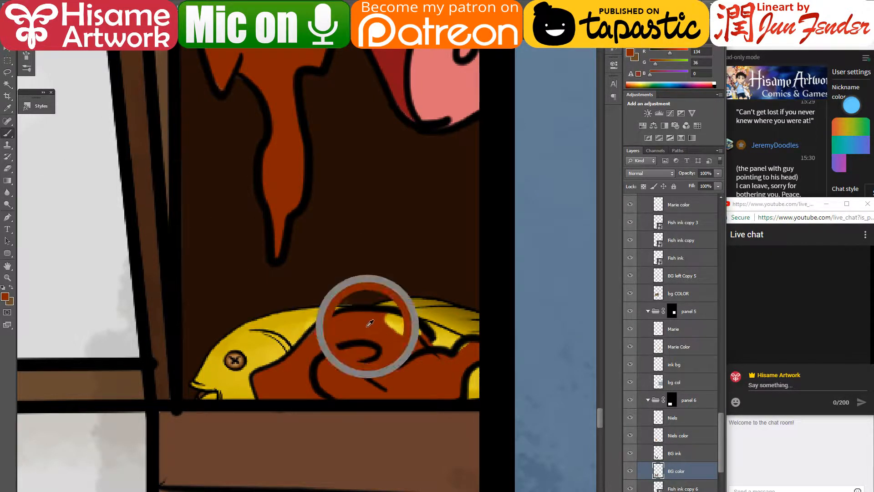
{"action": "mouse_move", "coordinate": [399, 312]}
{"action": "left_mouse_down"}
{"action": "mouse_move", "coordinate": [409, 335]}
{"action": "mouse_move", "coordinate": [383, 324]}
{"action": "mouse_move", "coordinate": [420, 332]}
{"action": "mouse_move", "coordinate": [393, 319]}
{"action": "mouse_move", "coordinate": [428, 344]}
{"action": "mouse_move", "coordinate": [411, 327]}
{"action": "mouse_move", "coordinate": [441, 354]}
{"action": "mouse_move", "coordinate": [468, 356]}
{"action": "mouse_move", "coordinate": [435, 352]}
{"action": "left_mouse_up"}
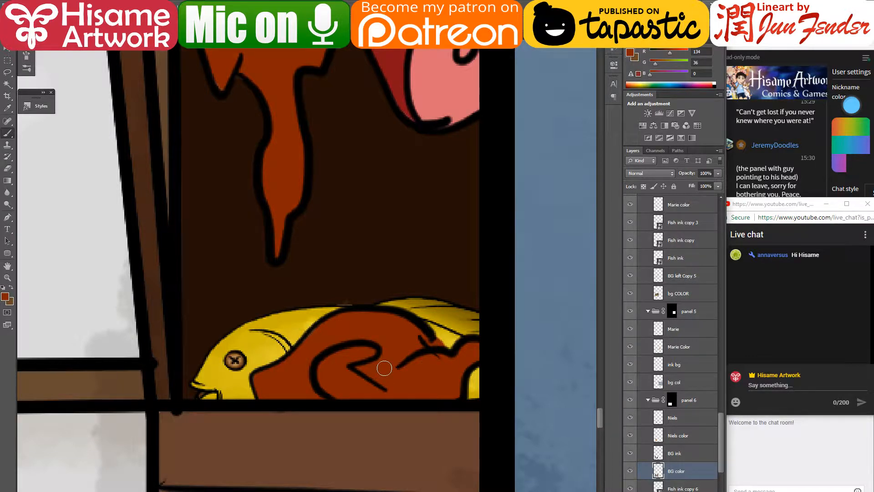
{"action": "scroll", "coordinate": [373, 338], "scroll_direction": "down", "scroll_amount": 6}
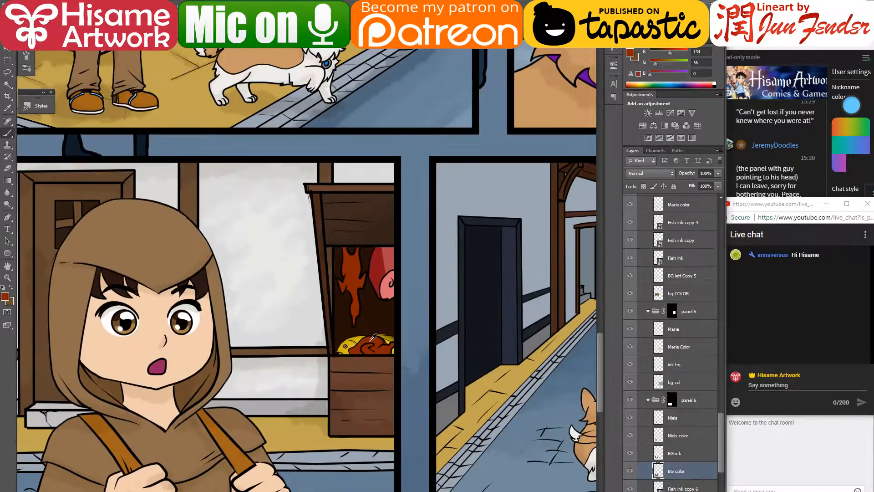
{"action": "scroll", "coordinate": [373, 338], "scroll_direction": "down", "scroll_amount": 3}
{"action": "left_click_drag", "start_coordinate": [440, 302], "coordinate": [375, 342]}
{"action": "left_click", "coordinate": [5, 50]}
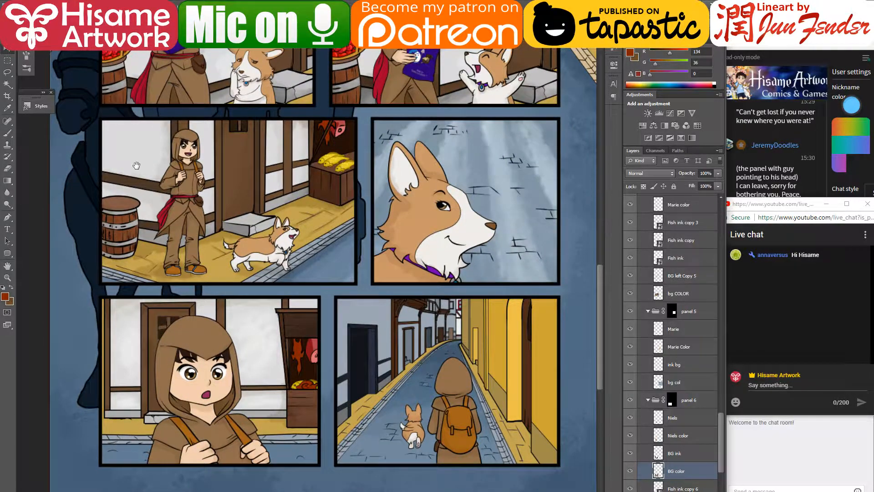
{"action": "mouse_move", "coordinate": [137, 165]}
{"action": "left_mouse_down"}
{"action": "mouse_move", "coordinate": [175, 181]}
{"action": "mouse_move", "coordinate": [135, 179]}
{"action": "mouse_move", "coordinate": [147, 173]}
{"action": "left_mouse_up"}
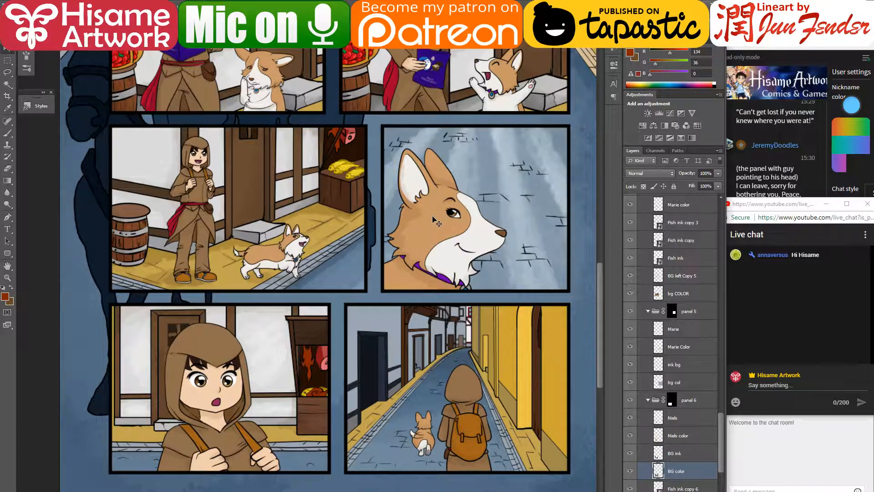
- Look over the comic panels and the large street scene for areas that still need coloring or shading
{"action": "left_click_drag", "start_coordinate": [464, 237], "coordinate": [442, 232]}
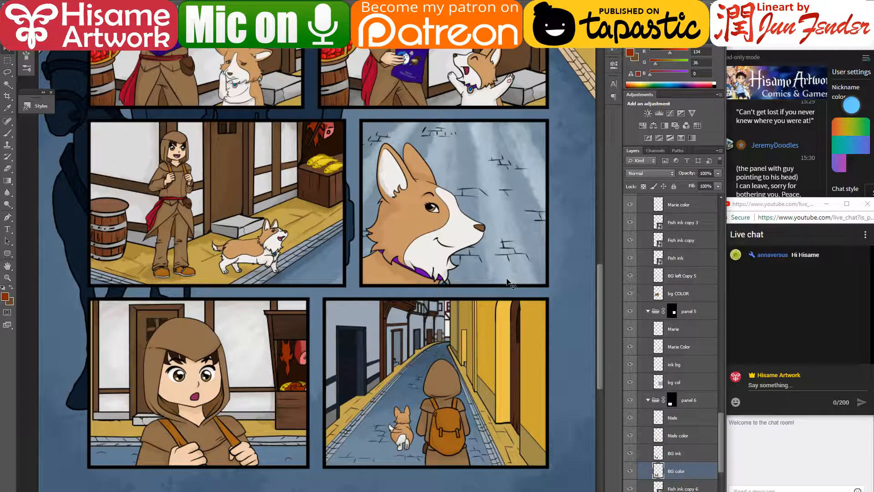
{"action": "left_click_drag", "start_coordinate": [391, 249], "coordinate": [446, 290]}
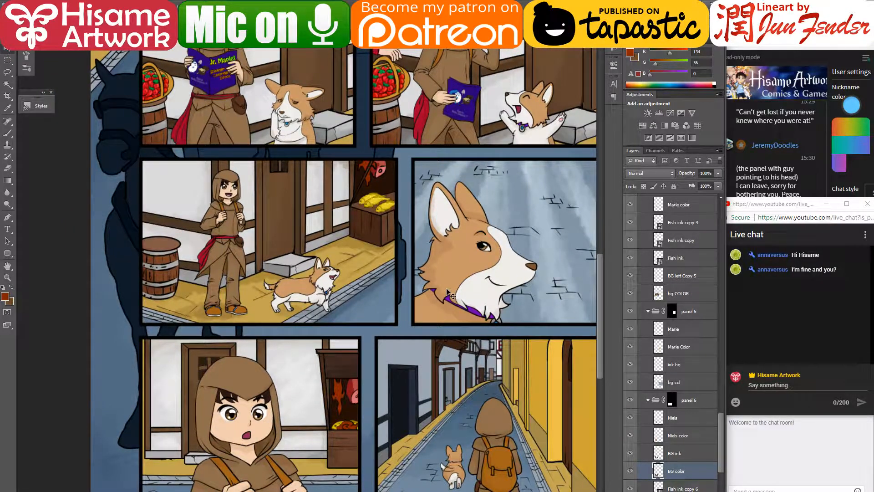
{"action": "key", "text": "ctrl+minus"}
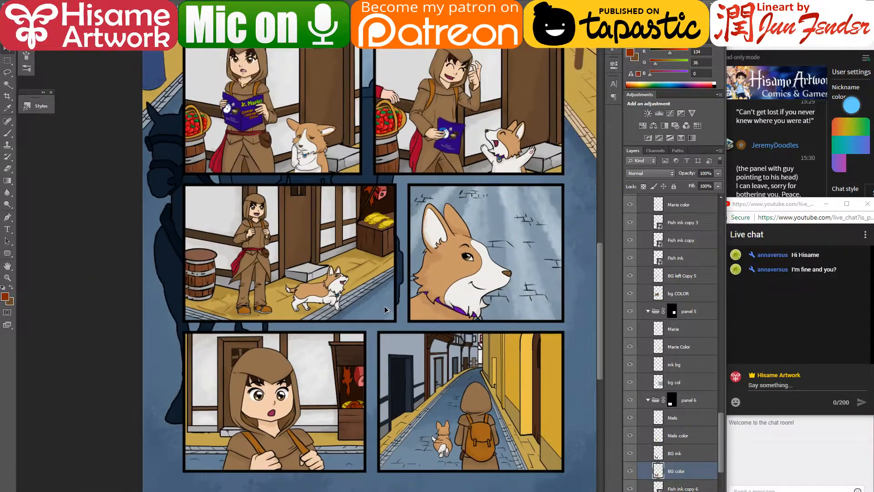
{"action": "scroll", "coordinate": [427, 258], "scroll_direction": "up", "scroll_amount": 3}
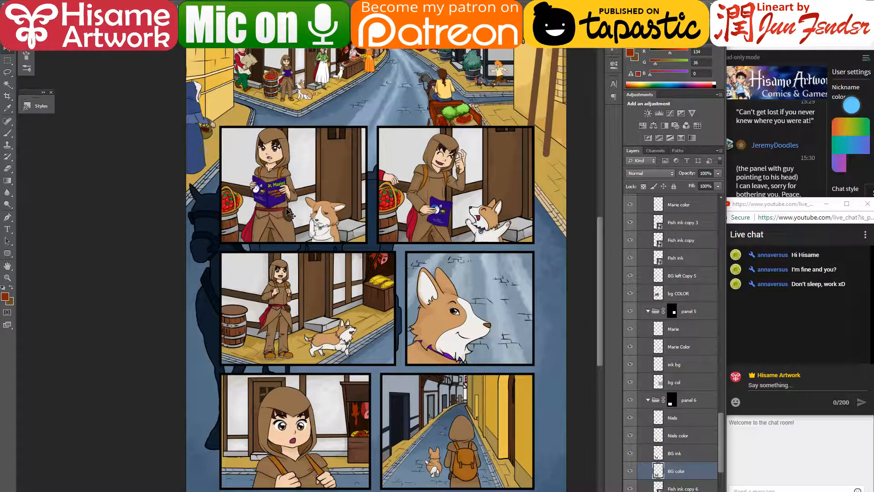
{"action": "scroll", "coordinate": [309, 245], "scroll_direction": "up", "scroll_amount": 1}
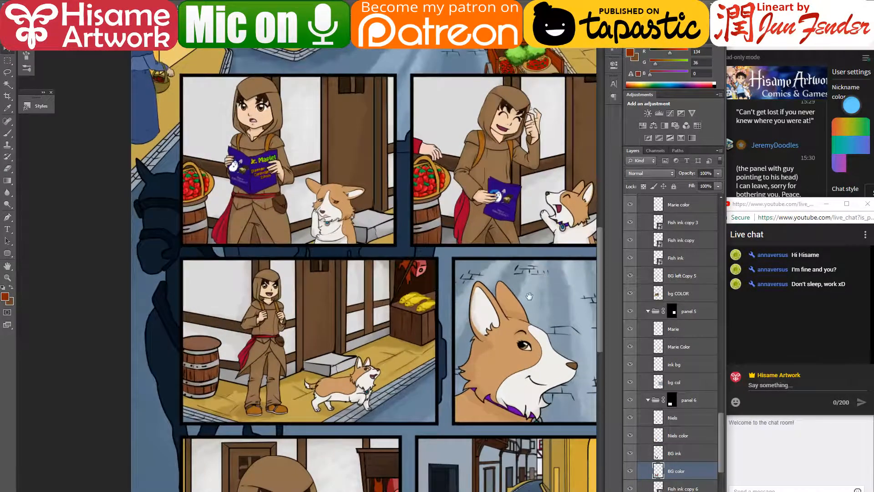
{"action": "left_click_drag", "start_coordinate": [529, 296], "coordinate": [463, 192]}
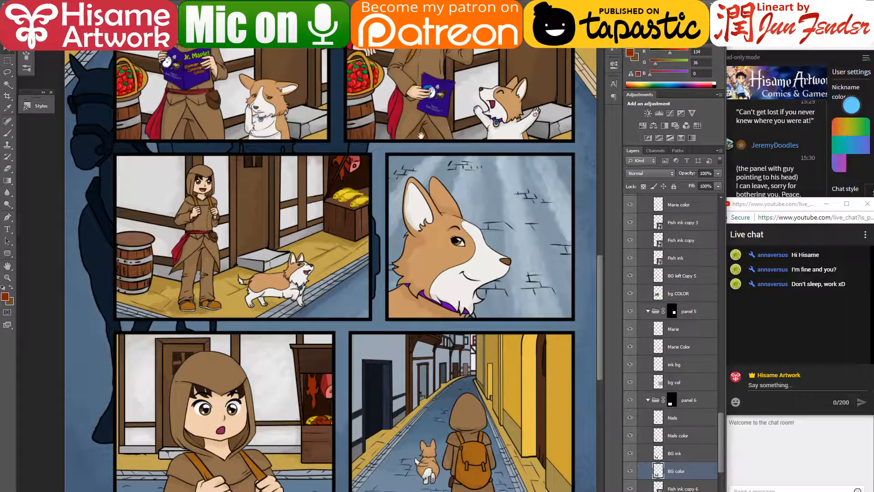
{"action": "left_click_drag", "start_coordinate": [354, 96], "coordinate": [380, 457]}
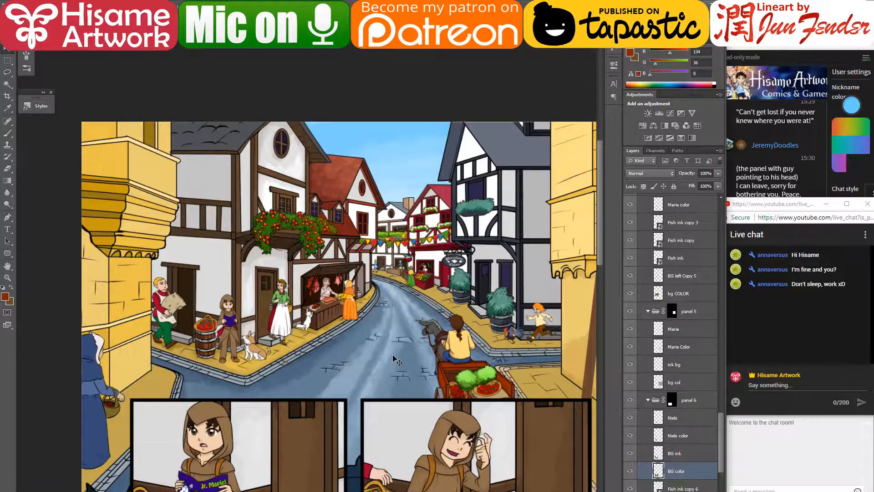
{"action": "scroll", "coordinate": [147, 296], "scroll_direction": "up", "scroll_amount": 1}
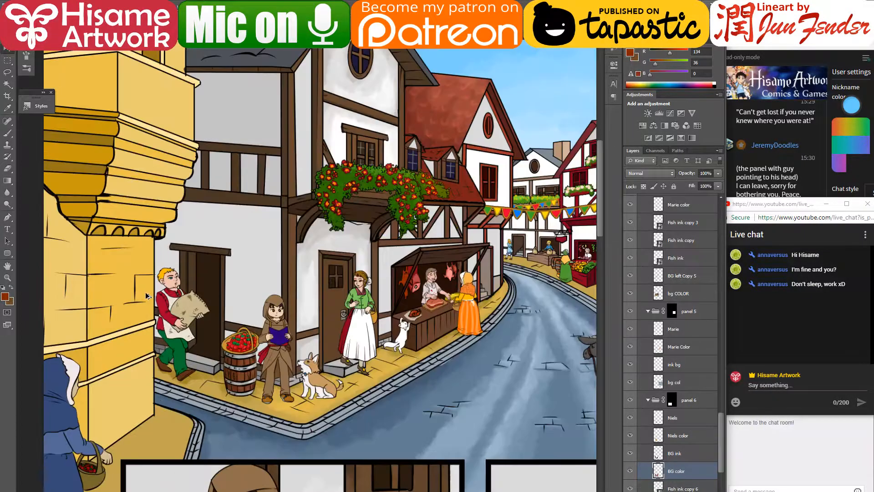
- Select the color baker layer in the street scene and load its painted area as a selection
{"action": "scroll", "coordinate": [150, 298], "scroll_direction": "up", "scroll_amount": 5}
{"action": "left_click", "coordinate": [224, 329]}
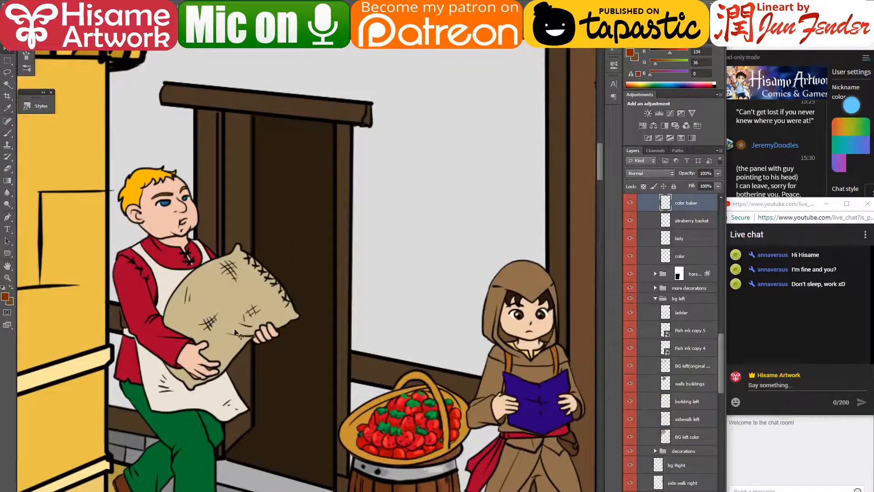
{"action": "left_click_drag", "start_coordinate": [235, 331], "coordinate": [336, 240]}
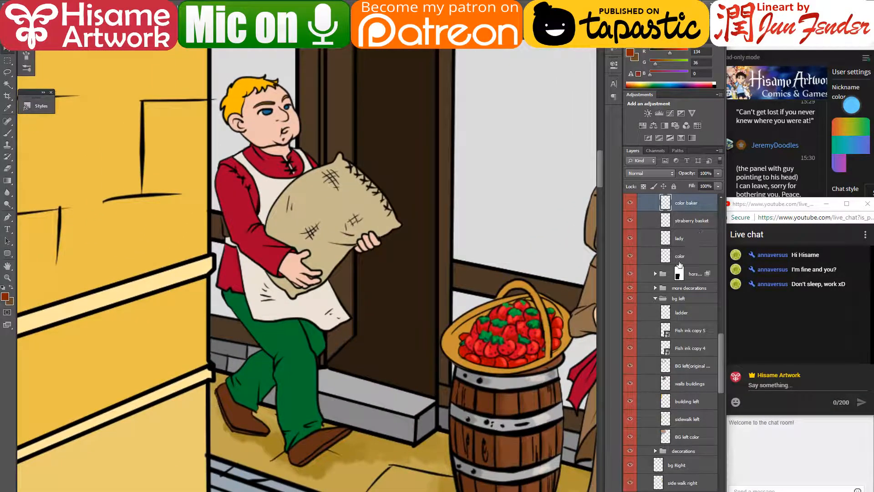
{"action": "scroll", "coordinate": [679, 264], "scroll_direction": "up", "scroll_amount": 3}
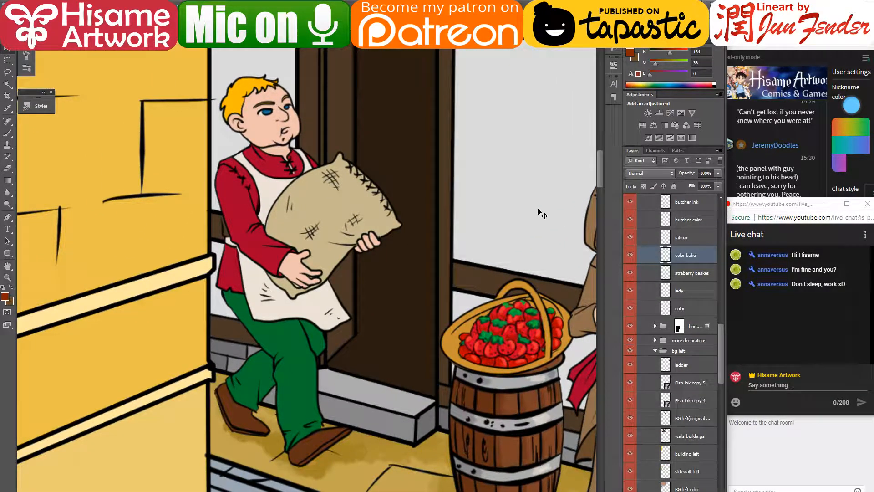
{"action": "left_click", "coordinate": [666, 253], "text": "ctrl"}
{"action": "left_click_drag", "start_coordinate": [448, 213], "coordinate": [449, 226]}
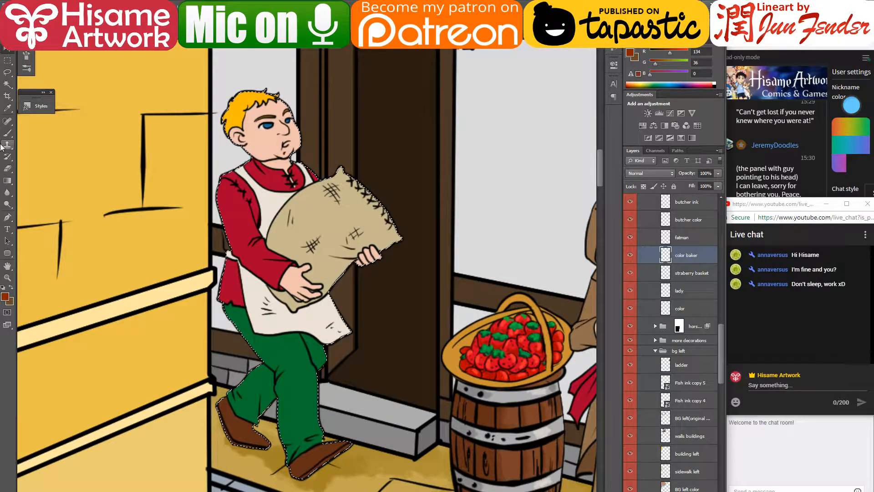
- Set up the brush with light grey (RGB 200, 195, 192) sampled from the wall's shading and the 35 px textured tip
{"action": "left_click", "coordinate": [7, 133]}
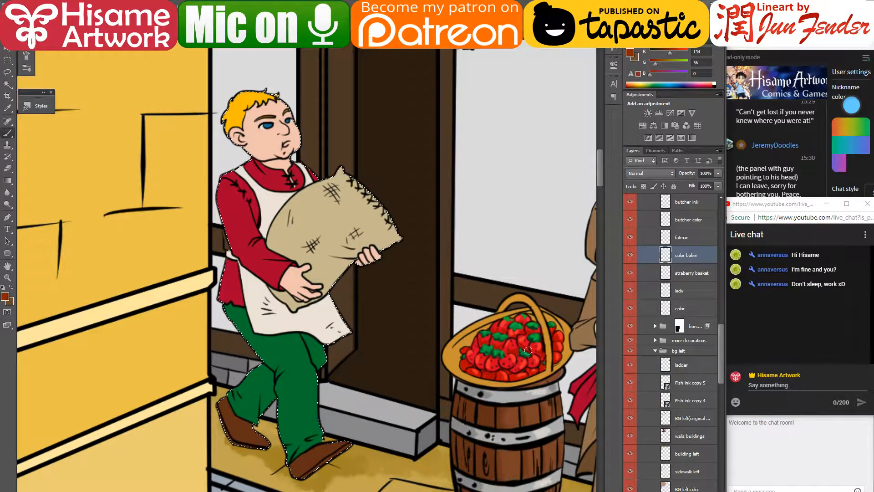
{"action": "left_click_drag", "start_coordinate": [471, 224], "coordinate": [319, 216]}
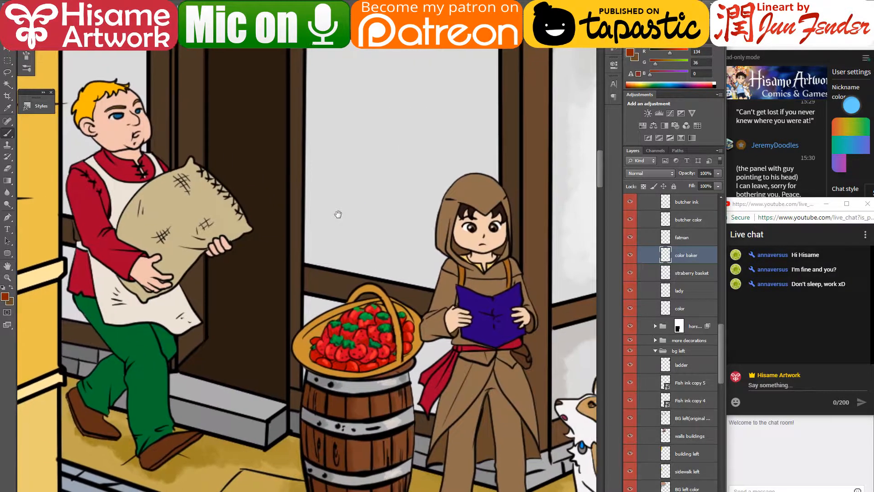
{"action": "left_click", "coordinate": [552, 326], "text": "alt"}
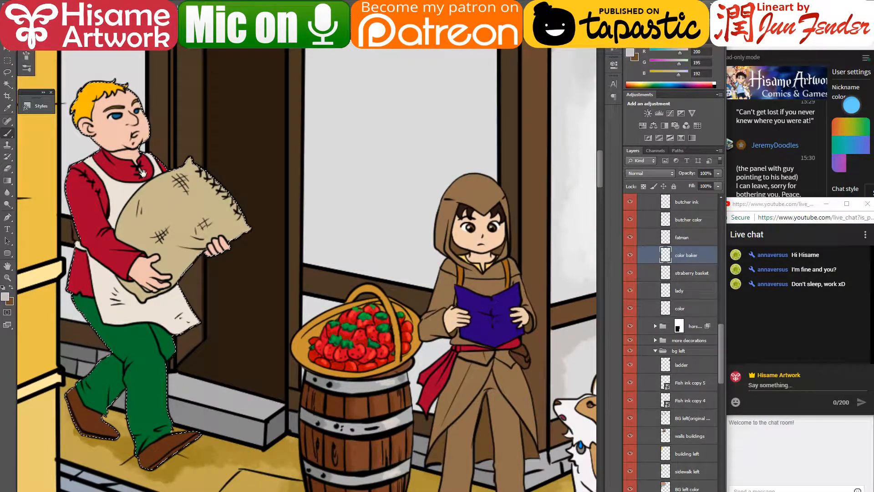
{"action": "left_click_drag", "start_coordinate": [174, 216], "coordinate": [334, 234]}
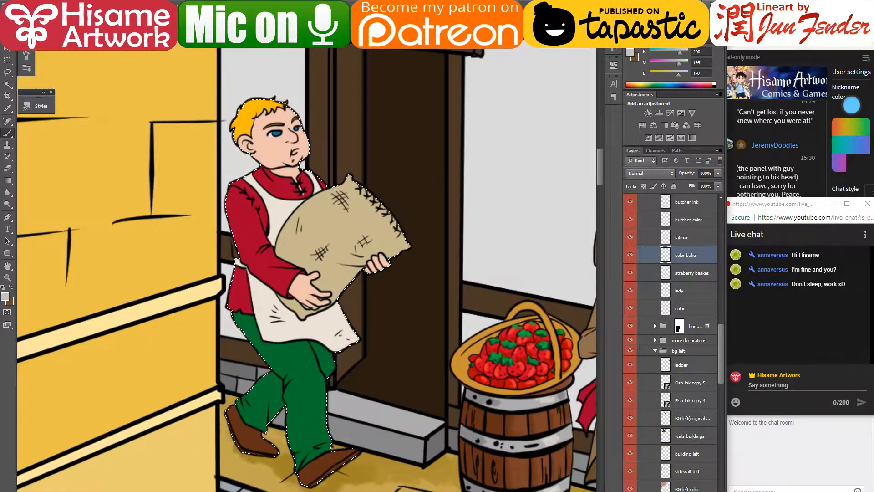
{"action": "left_click", "coordinate": [30, 23]}
{"action": "left_click_drag", "start_coordinate": [165, 107], "coordinate": [173, 324]}
{"action": "left_click", "coordinate": [135, 260]}
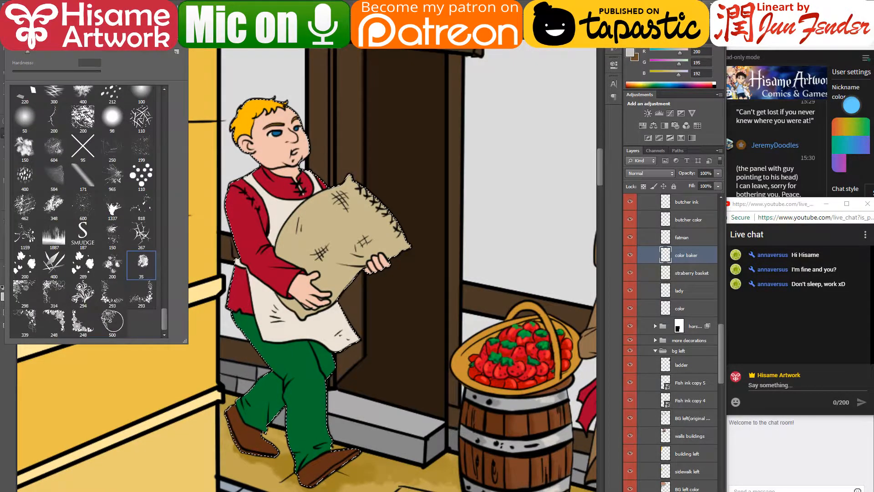
{"action": "key", "text": "Return"}
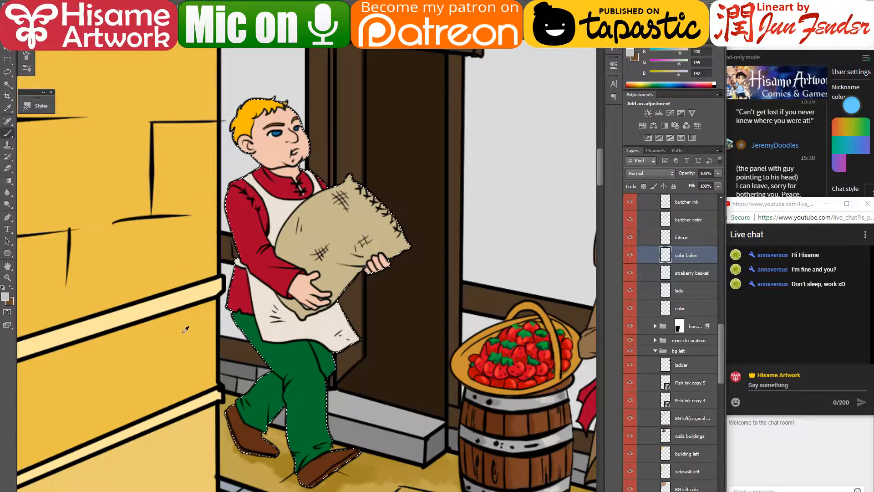
- Shade the baker's red shirt, apron, flour sack and green trousers inside the selection with the textured grey brush
{"action": "scroll", "coordinate": [214, 310], "scroll_direction": "up", "scroll_amount": 1}
{"action": "left_click_drag", "start_coordinate": [261, 278], "coordinate": [310, 279]}
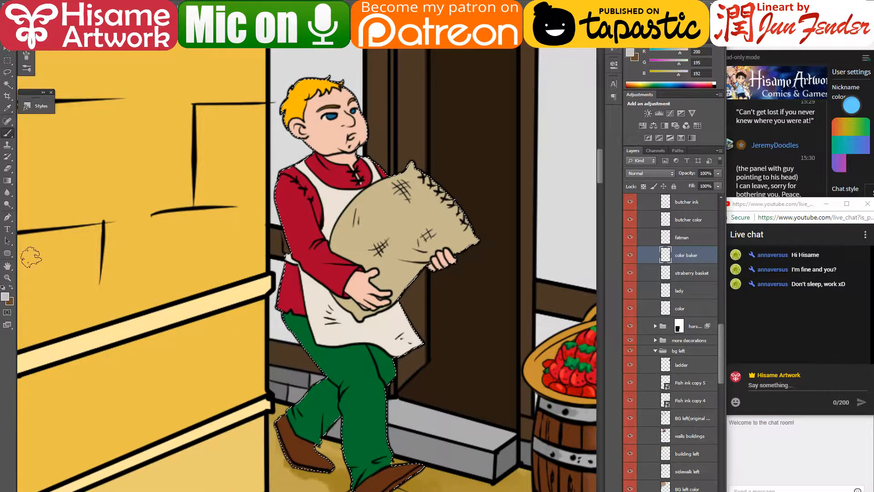
{"action": "left_click", "coordinate": [108, 23]}
{"action": "left_click", "coordinate": [101, 77]}
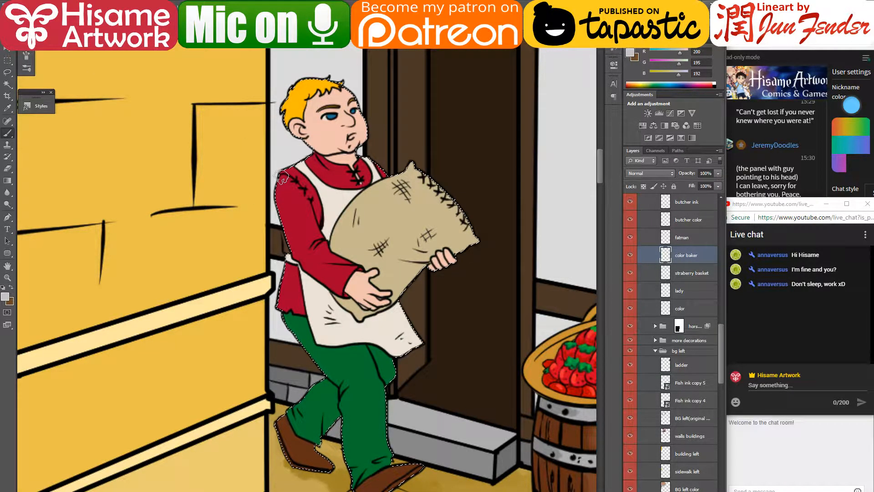
{"action": "mouse_move", "coordinate": [315, 275]}
{"action": "left_mouse_down"}
{"action": "mouse_move", "coordinate": [359, 314]}
{"action": "mouse_move", "coordinate": [288, 250]}
{"action": "mouse_move", "coordinate": [345, 315]}
{"action": "left_mouse_up"}
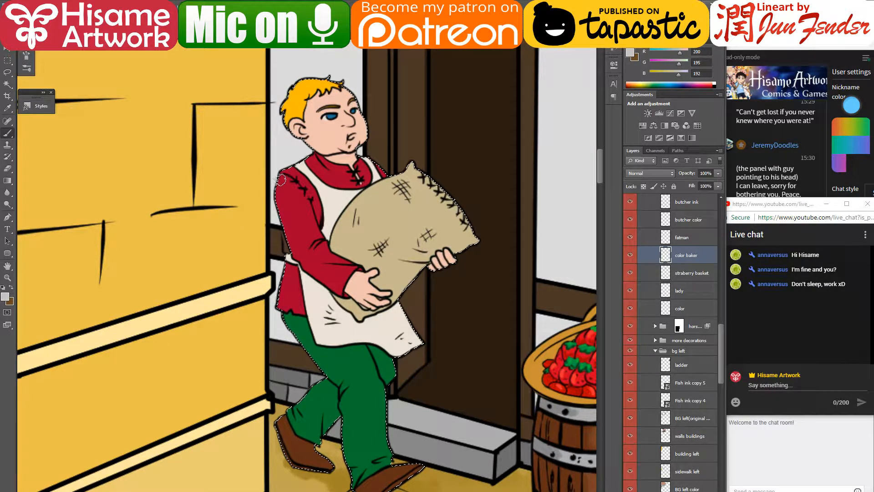
{"action": "mouse_move", "coordinate": [307, 271]}
{"action": "left_mouse_down"}
{"action": "mouse_move", "coordinate": [345, 297]}
{"action": "mouse_move", "coordinate": [341, 307]}
{"action": "mouse_move", "coordinate": [371, 321]}
{"action": "mouse_move", "coordinate": [399, 296]}
{"action": "left_mouse_up"}
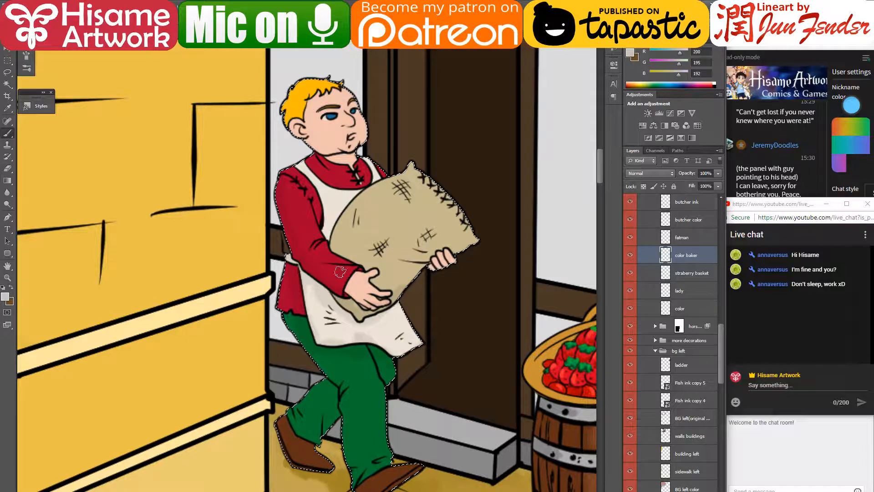
{"action": "mouse_move", "coordinate": [404, 277]}
{"action": "left_mouse_down"}
{"action": "mouse_move", "coordinate": [415, 263]}
{"action": "mouse_move", "coordinate": [454, 261]}
{"action": "left_mouse_up"}
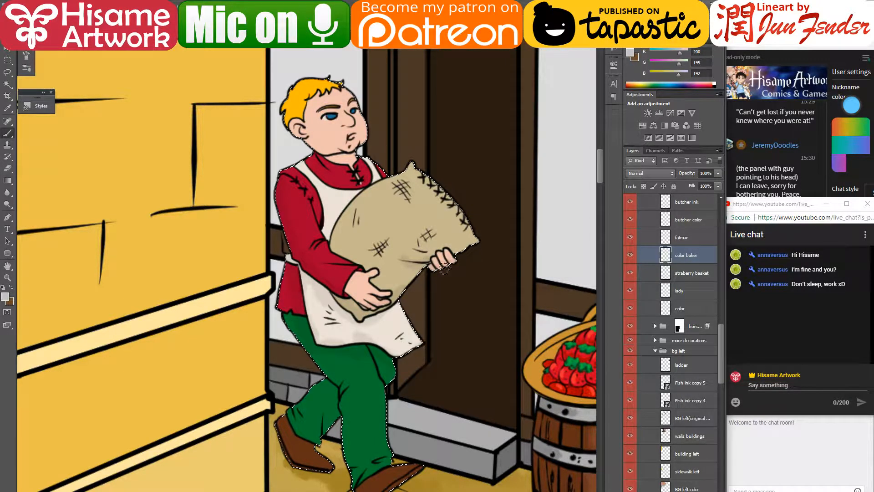
{"action": "left_click_drag", "start_coordinate": [402, 258], "coordinate": [427, 266]}
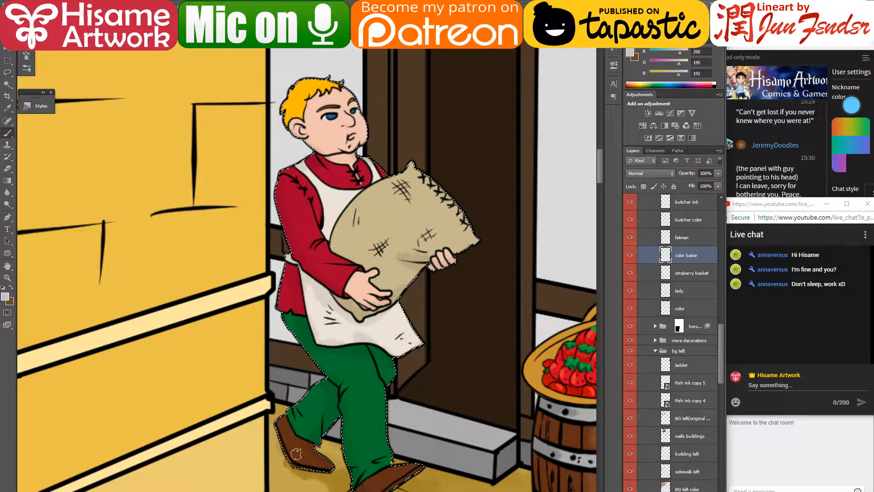
{"action": "left_click_drag", "start_coordinate": [428, 359], "coordinate": [376, 369]}
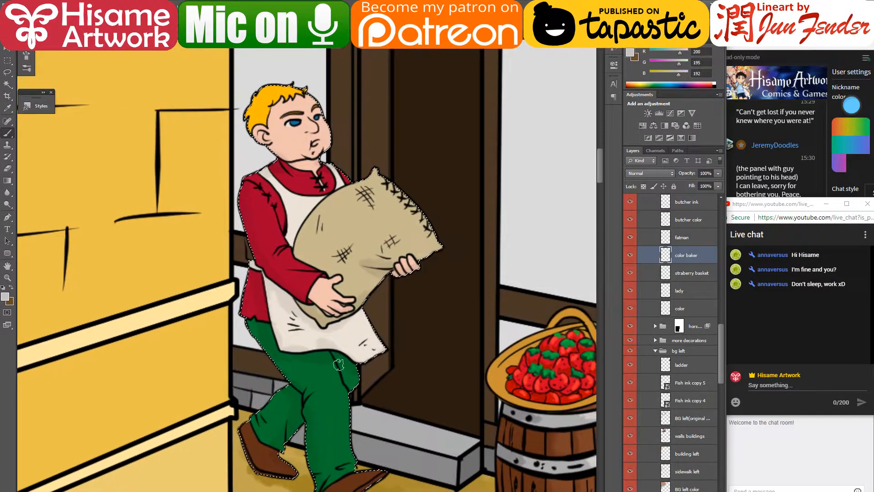
{"action": "left_click_drag", "start_coordinate": [408, 400], "coordinate": [377, 381]}
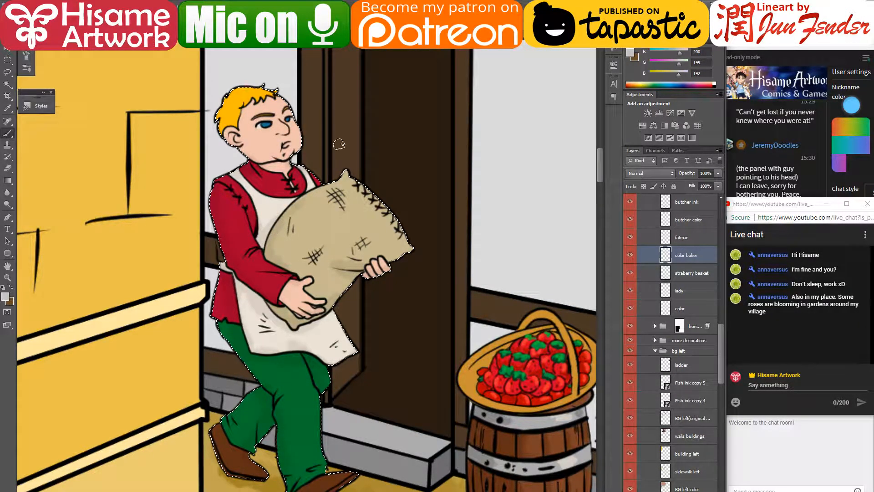
{"action": "left_click_drag", "start_coordinate": [452, 268], "coordinate": [454, 291]}
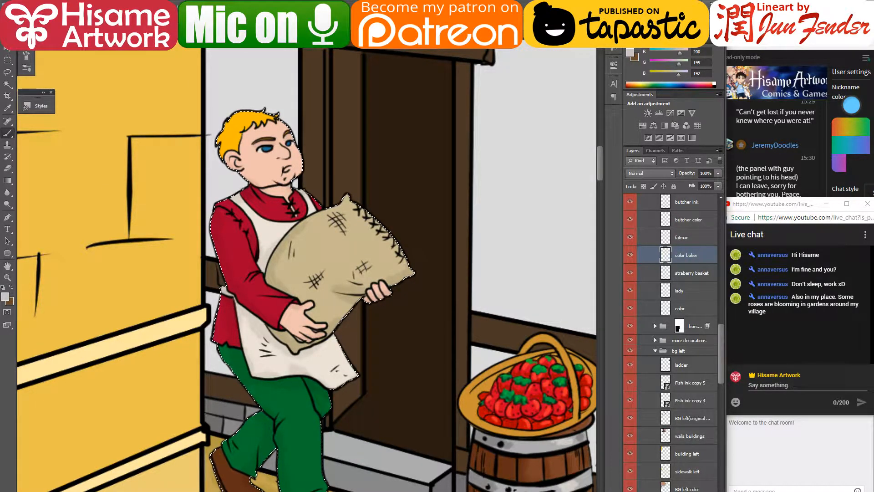
- Switch from the textured tip to a round brush with 100% hardness for detailing the baker's face
{"action": "left_click", "coordinate": [112, 16]}
{"action": "left_click", "coordinate": [110, 28]}
{"action": "left_click", "coordinate": [28, 16]}
{"action": "left_click", "coordinate": [66, 73]}
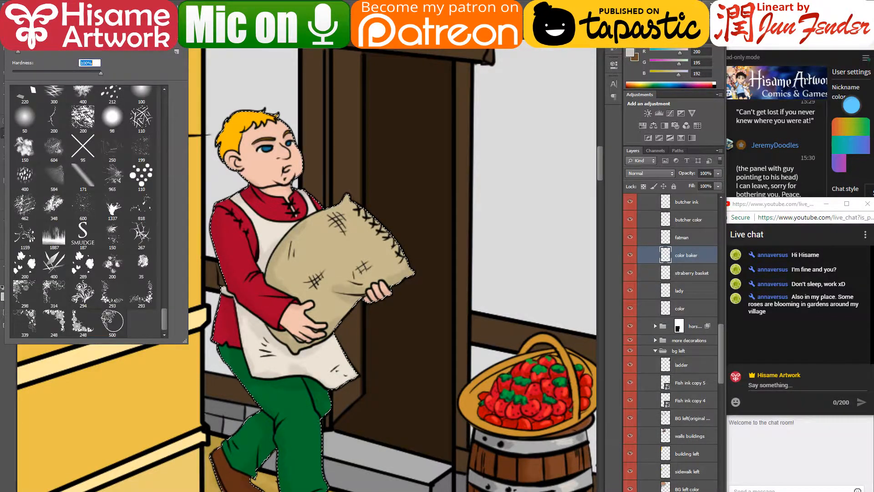
{"action": "left_click", "coordinate": [256, 151]}
{"action": "scroll", "coordinate": [274, 164], "scroll_direction": "up", "scroll_amount": 3}
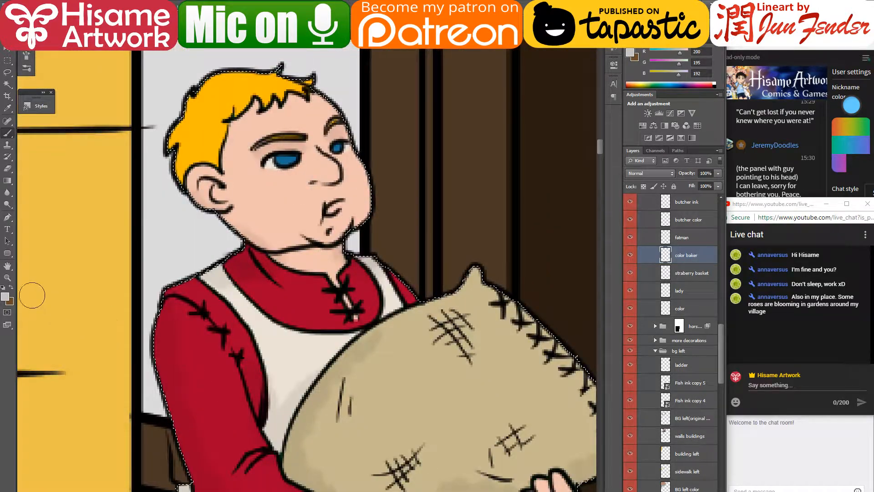
- Set the foreground color to dark crimson (RGB 119, 0, 39) and fill the baker's mouth with it on color baker
{"action": "left_click", "coordinate": [6, 297]}
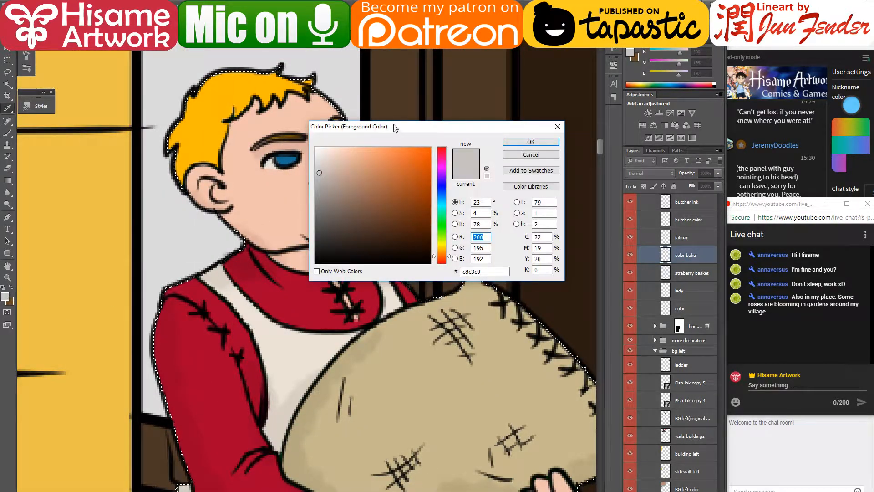
{"action": "left_click_drag", "start_coordinate": [395, 72], "coordinate": [474, 140]}
{"action": "mouse_move", "coordinate": [522, 159]}
{"action": "left_mouse_down"}
{"action": "mouse_move", "coordinate": [522, 176]}
{"action": "mouse_move", "coordinate": [496, 156]}
{"action": "mouse_move", "coordinate": [458, 200]}
{"action": "mouse_move", "coordinate": [498, 229]}
{"action": "mouse_move", "coordinate": [505, 220]}
{"action": "left_mouse_up"}
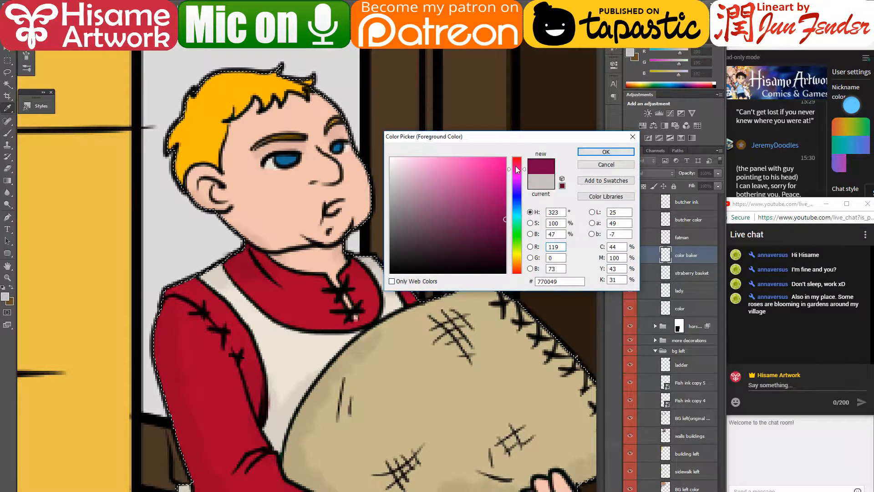
{"action": "left_click_drag", "start_coordinate": [515, 165], "coordinate": [515, 164]}
{"action": "left_click", "coordinate": [602, 153]}
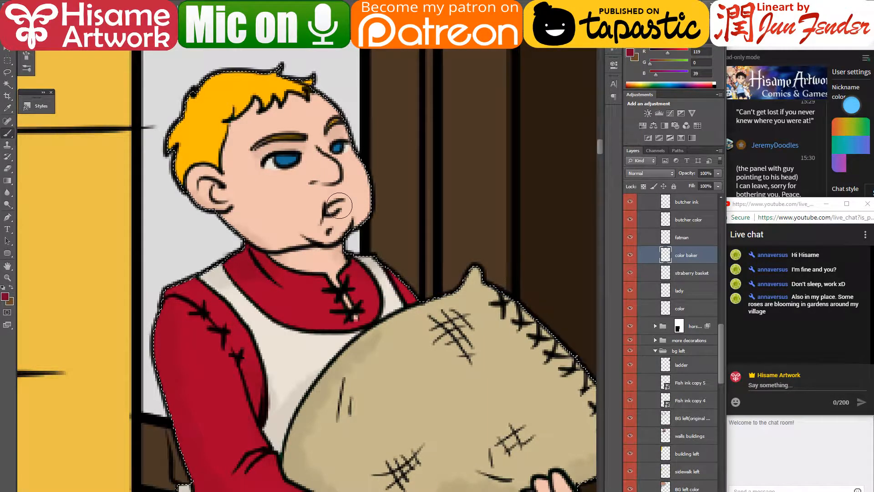
{"action": "left_click_drag", "start_coordinate": [339, 205], "coordinate": [329, 213]}
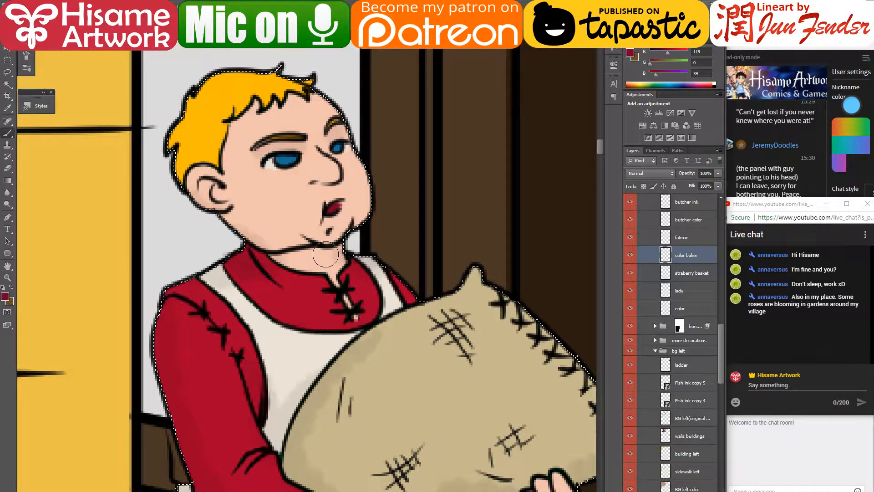
{"action": "scroll", "coordinate": [289, 208], "scroll_direction": "down", "scroll_amount": 4}
{"action": "scroll", "coordinate": [287, 196], "scroll_direction": "up", "scroll_amount": 4}
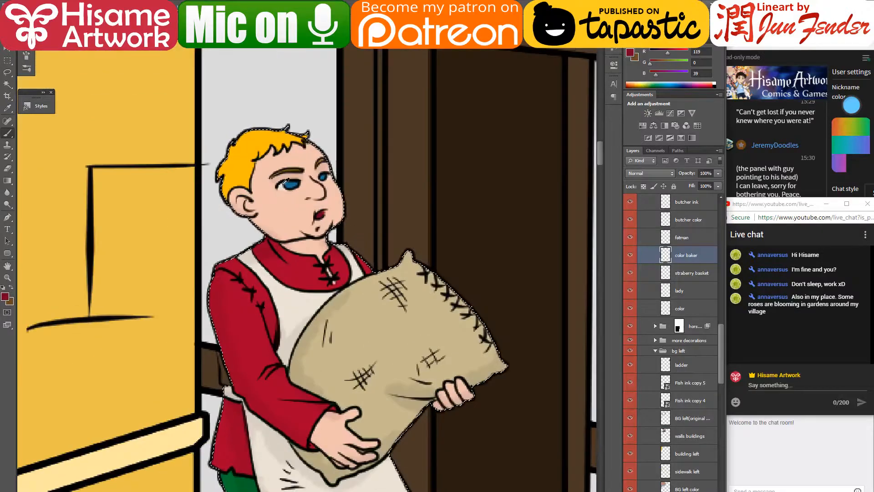
{"action": "scroll", "coordinate": [285, 181], "scroll_direction": "up", "scroll_amount": 1}
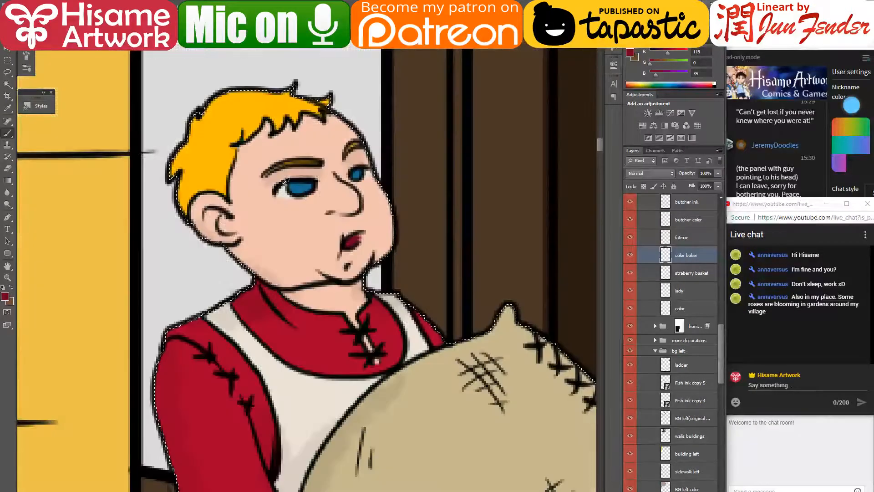
- Paint the baker's pupil near-black (RGB 4, 10, 13) and brighten his eye with off-white (RGB 235, 226, 214) sampled from the apron
{"action": "left_click", "coordinate": [306, 180], "text": "alt"}
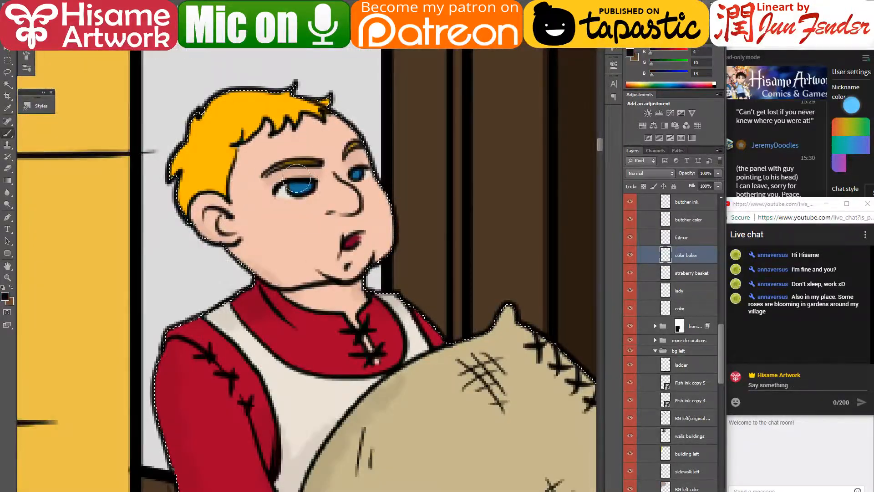
{"action": "left_click", "coordinate": [310, 185]}
{"action": "left_click", "coordinate": [260, 352], "text": "alt"}
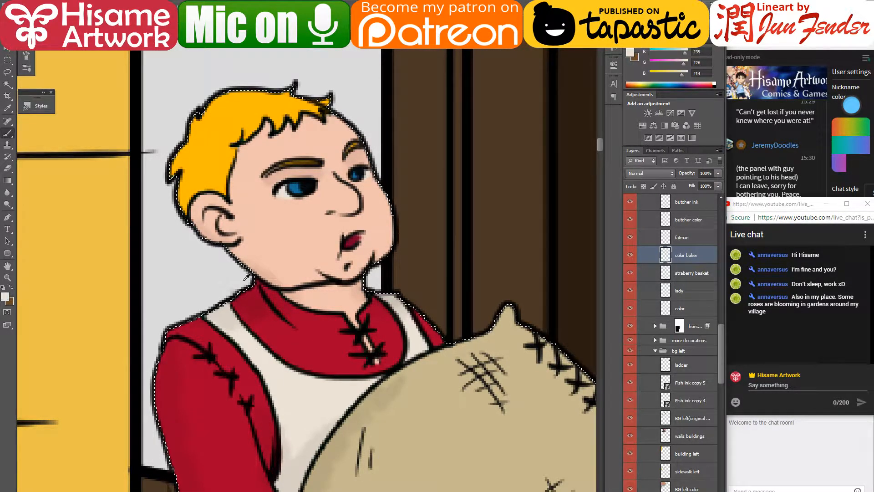
{"action": "left_click", "coordinate": [301, 183]}
- Activate the color layer of the lady in the green bodice and load her silhouette as a selection
{"action": "scroll", "coordinate": [265, 229], "scroll_direction": "down", "scroll_amount": 2}
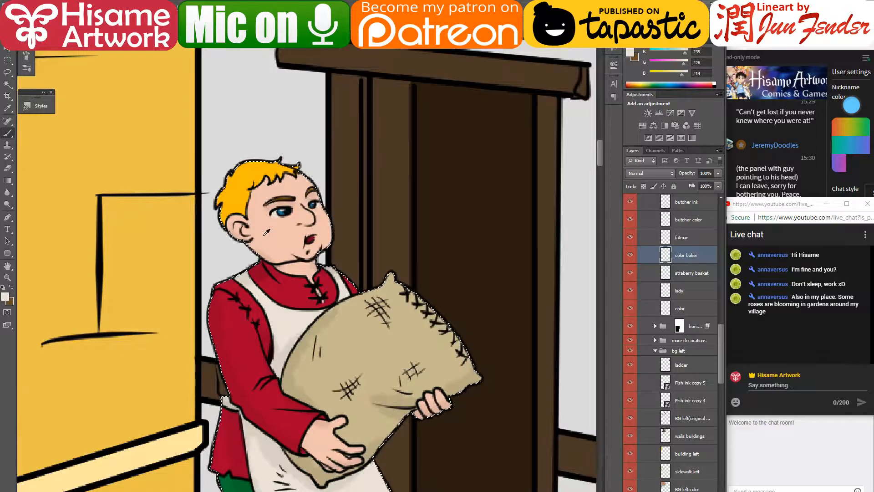
{"action": "scroll", "coordinate": [401, 316], "scroll_direction": "down", "scroll_amount": 4}
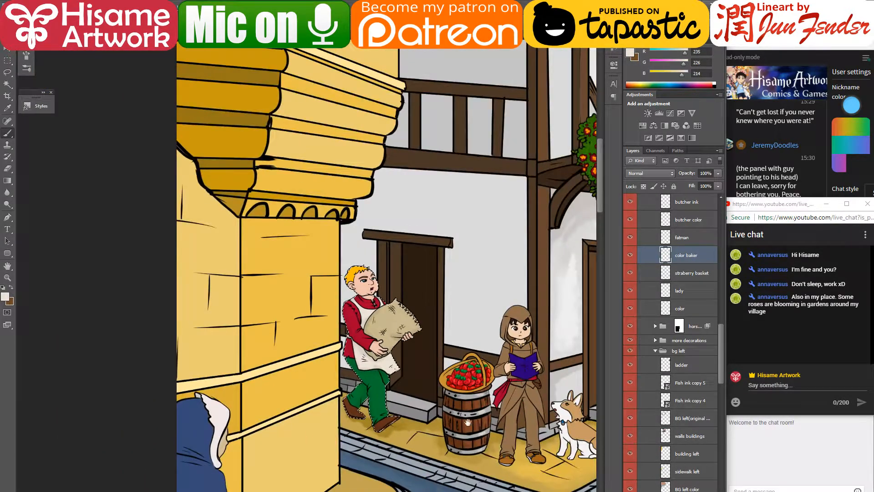
{"action": "left_click_drag", "start_coordinate": [468, 422], "coordinate": [291, 323]}
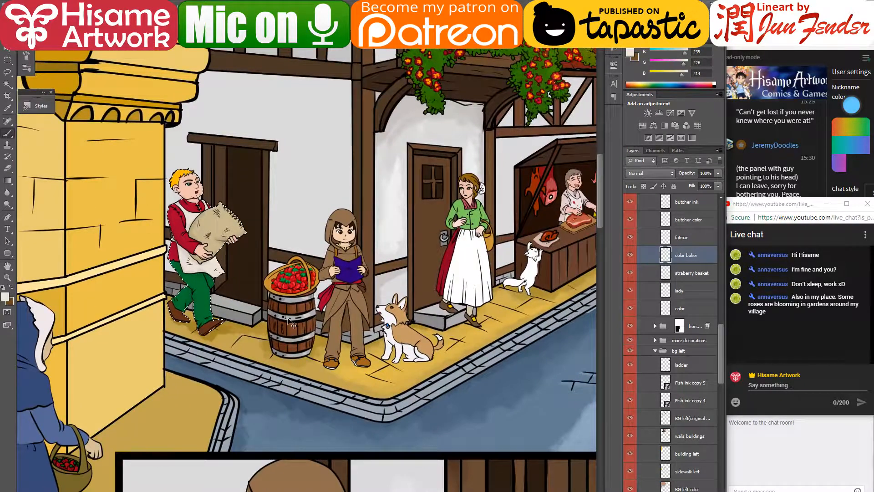
{"action": "left_click_drag", "start_coordinate": [455, 269], "coordinate": [337, 321]}
{"action": "left_click", "coordinate": [344, 325], "text": "ctrl"}
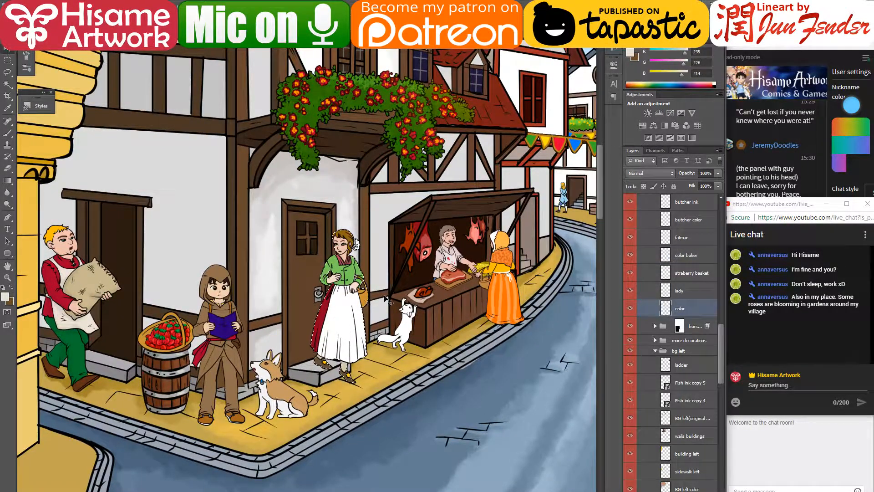
{"action": "key", "text": "ctrl+plus"}
{"action": "key", "text": "ctrl+plus"}
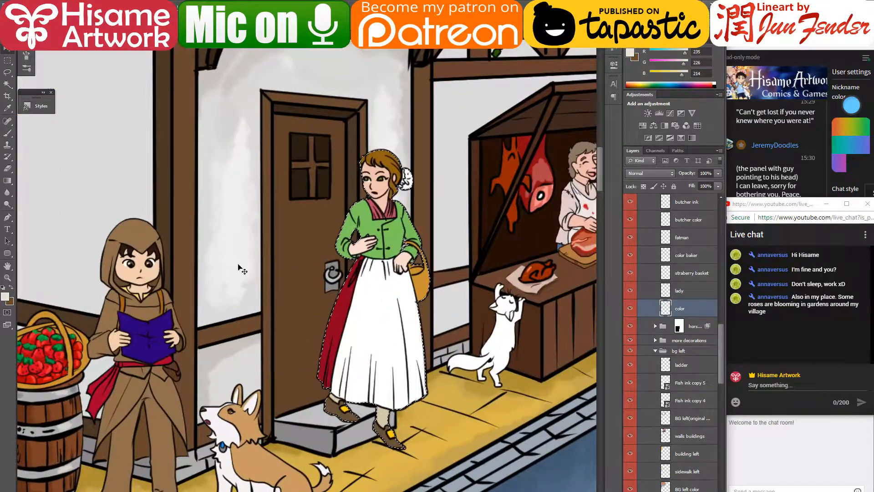
- Set the brush to Multiply mode with the 35 px textured tip
{"action": "key", "text": "b"}
{"action": "right_click", "coordinate": [83, 52]}
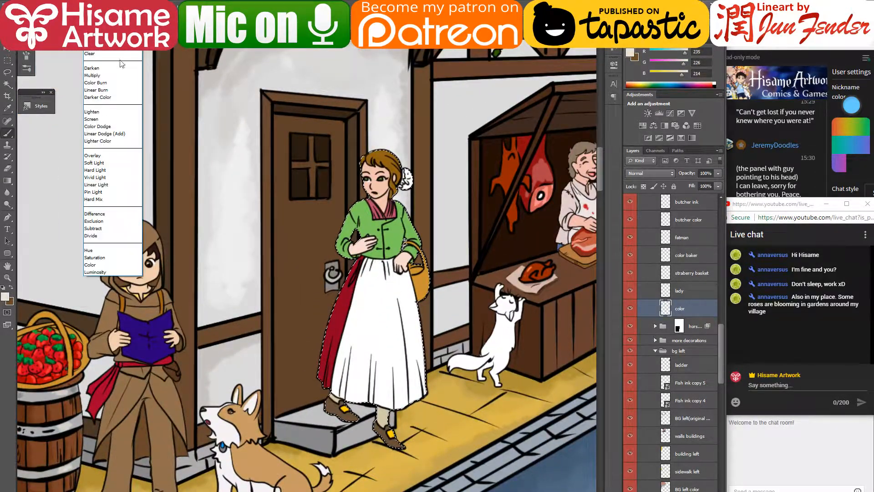
{"action": "left_click", "coordinate": [97, 77]}
{"action": "left_click", "coordinate": [27, 34]}
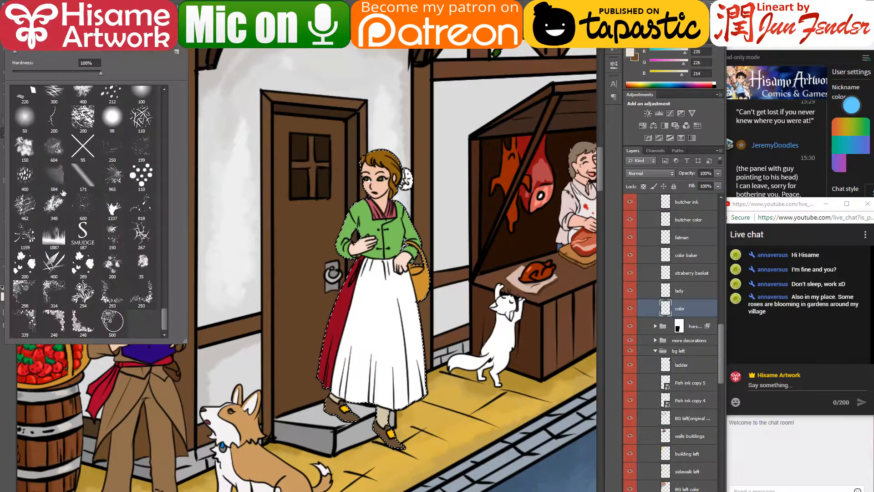
{"action": "left_click", "coordinate": [135, 259]}
{"action": "left_click", "coordinate": [210, 133]}
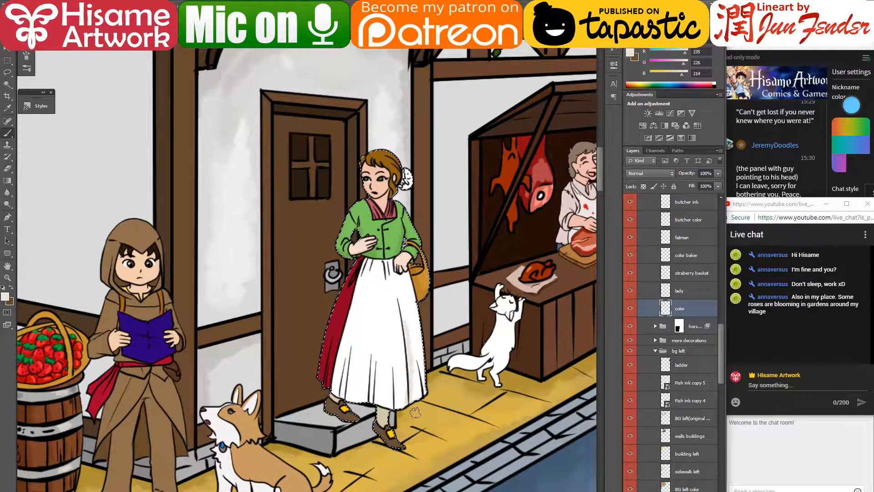
- Set the foreground color to light grey e7e4e1 and shade the lady's white apron inside the selection
{"action": "left_click", "coordinate": [7, 295]}
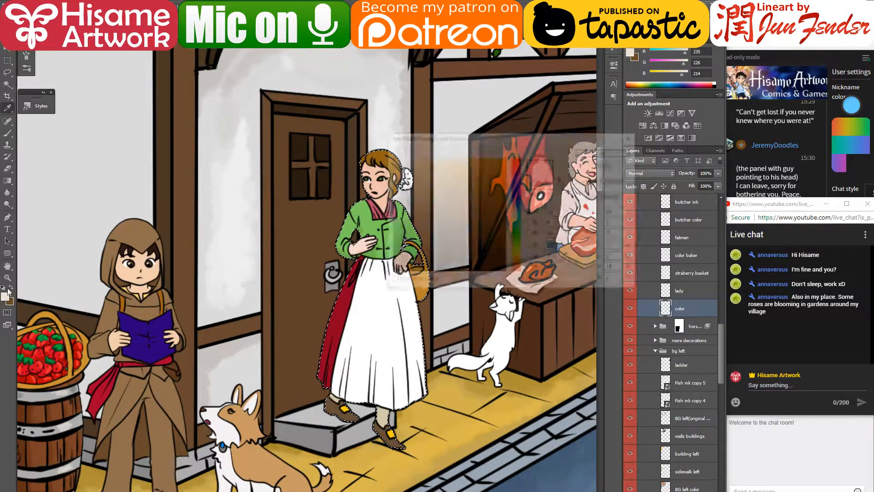
{"action": "left_click", "coordinate": [393, 168]}
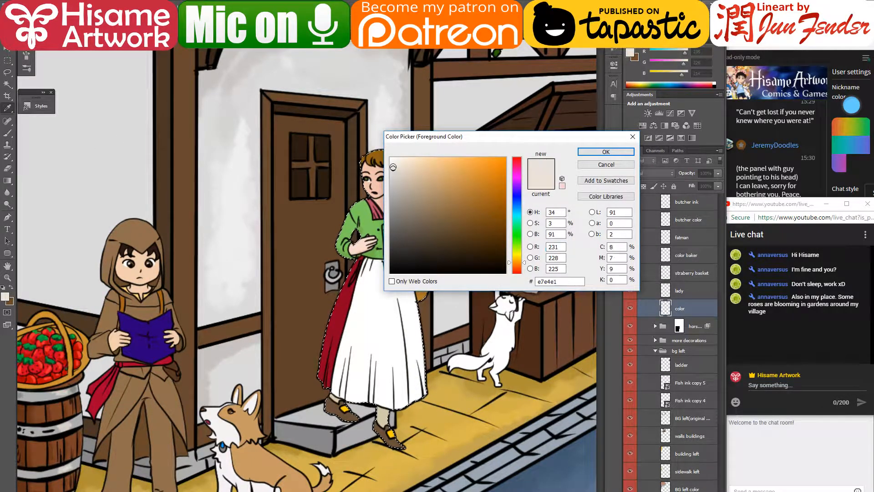
{"action": "left_click", "coordinate": [605, 154]}
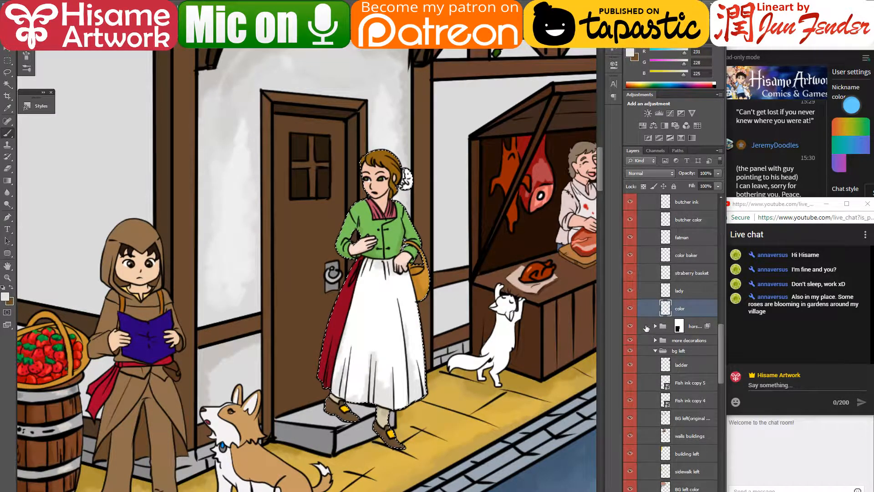
- Clear the selection and brush shading around the lady's feet on the sidewalk left and walls buildings layers
{"action": "left_click", "coordinate": [373, 464], "text": "ctrl"}
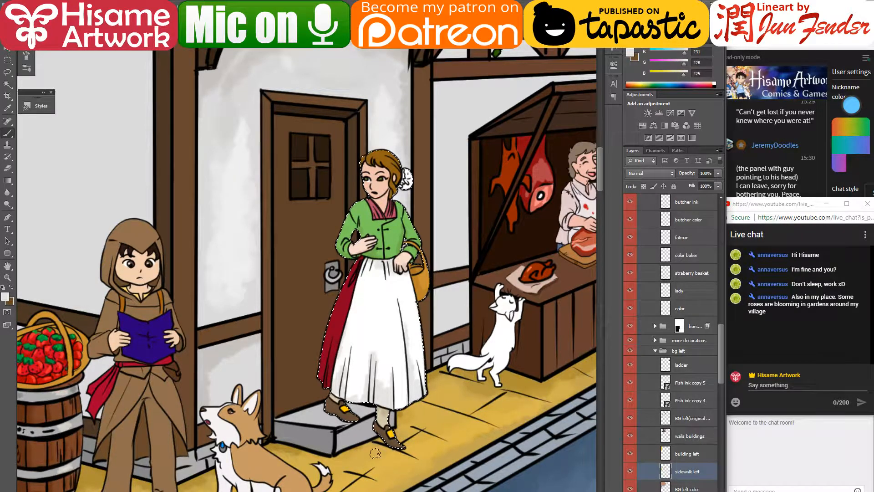
{"action": "key", "text": "ctrl+d"}
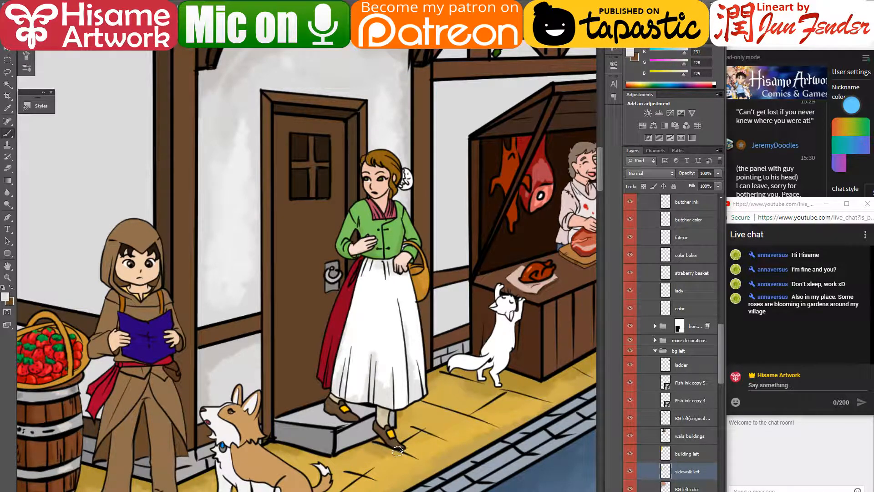
{"action": "key", "text": "v"}
{"action": "left_click", "coordinate": [368, 438]}
{"action": "key", "text": "b"}
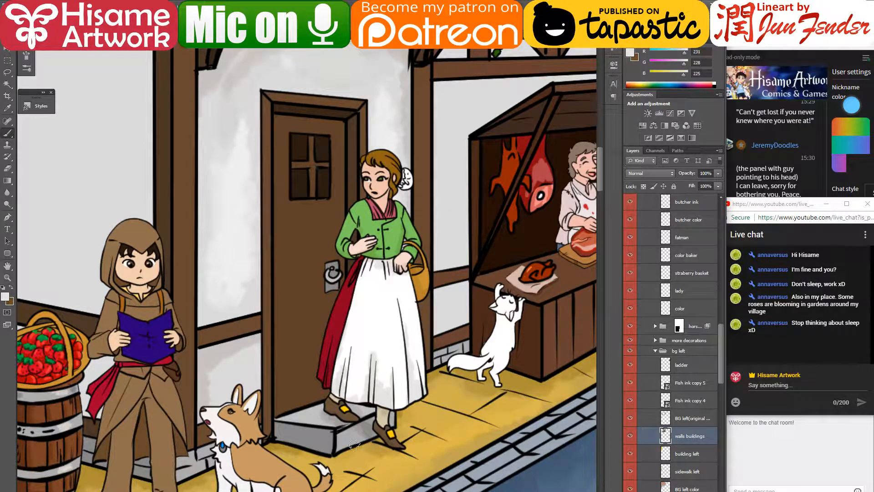
- Examine the shaded street scene and the smaller panels below it for areas that still need work
{"action": "left_click_drag", "start_coordinate": [375, 362], "coordinate": [354, 381]}
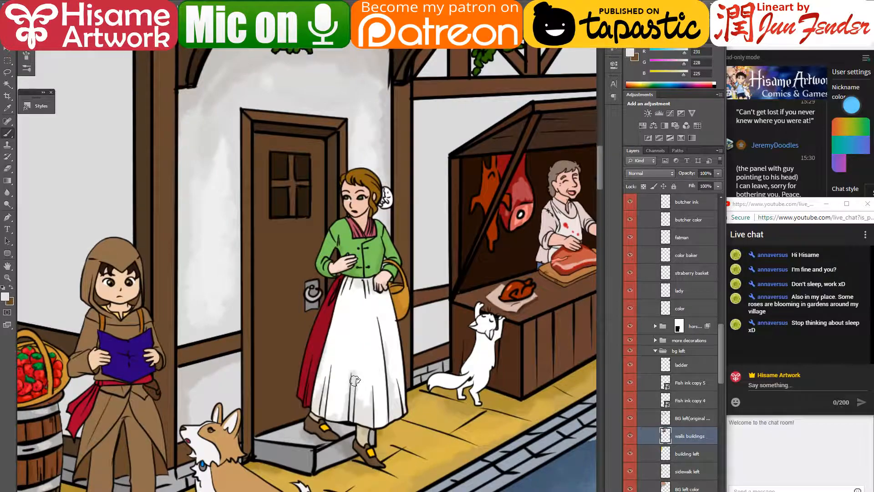
{"action": "scroll", "coordinate": [375, 355], "scroll_direction": "down", "scroll_amount": 2}
{"action": "scroll", "coordinate": [382, 349], "scroll_direction": "down", "scroll_amount": 3}
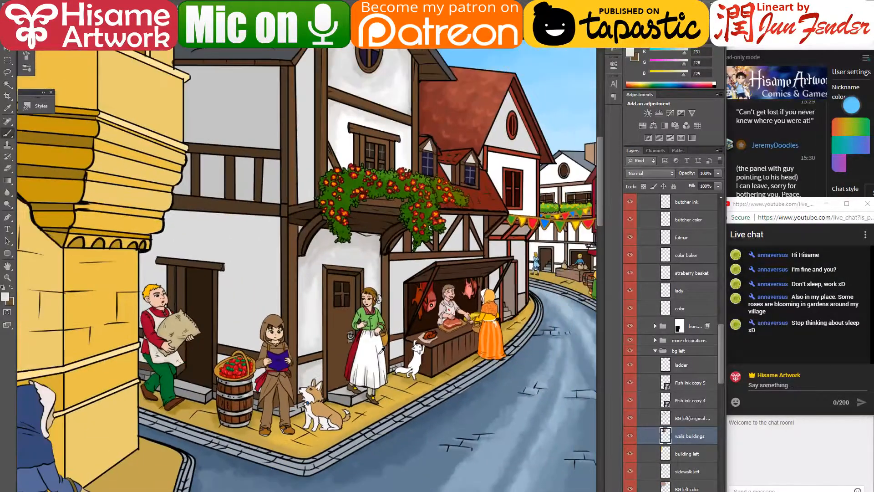
{"action": "scroll", "coordinate": [369, 184], "scroll_direction": "up", "scroll_amount": 1}
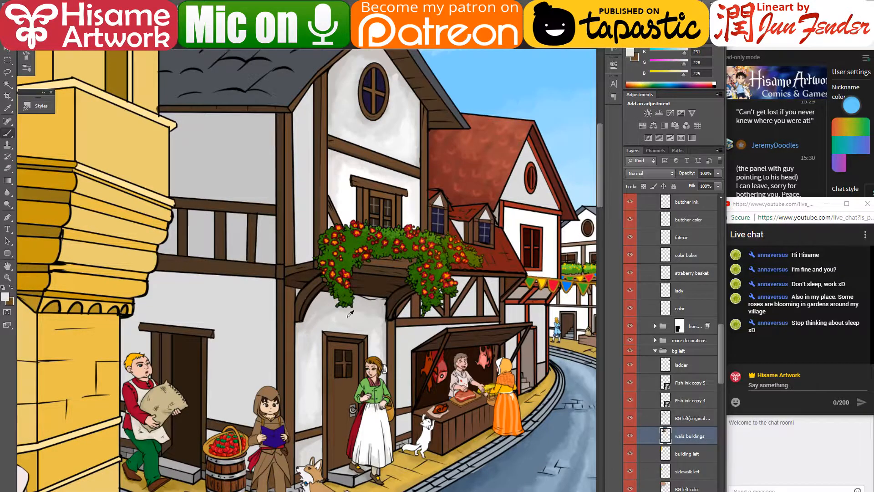
{"action": "scroll", "coordinate": [351, 314], "scroll_direction": "down", "scroll_amount": 2}
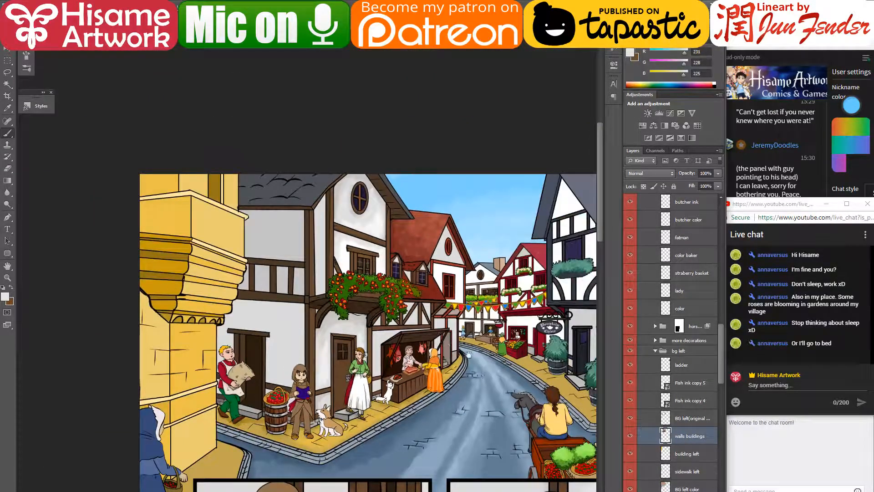
{"action": "scroll", "coordinate": [468, 353], "scroll_direction": "down", "scroll_amount": 1}
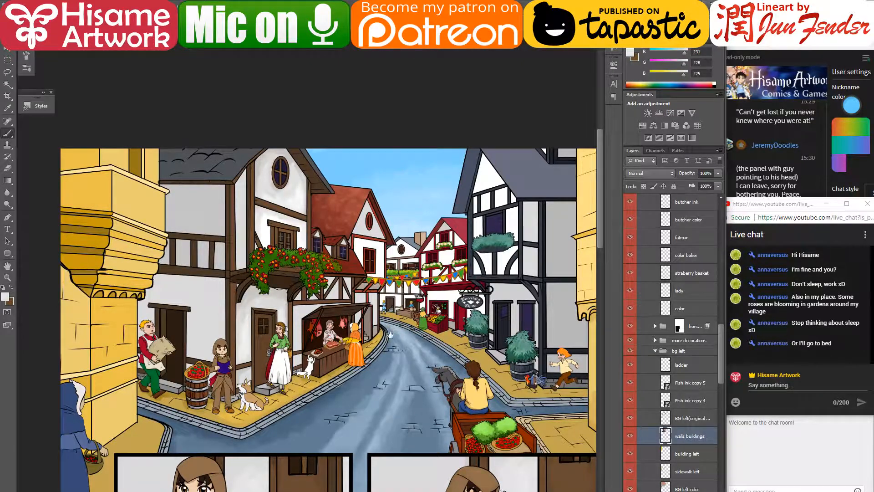
{"action": "left_click_drag", "start_coordinate": [360, 416], "coordinate": [338, 343]}
{"action": "scroll", "coordinate": [369, 378], "scroll_direction": "down", "scroll_amount": 1}
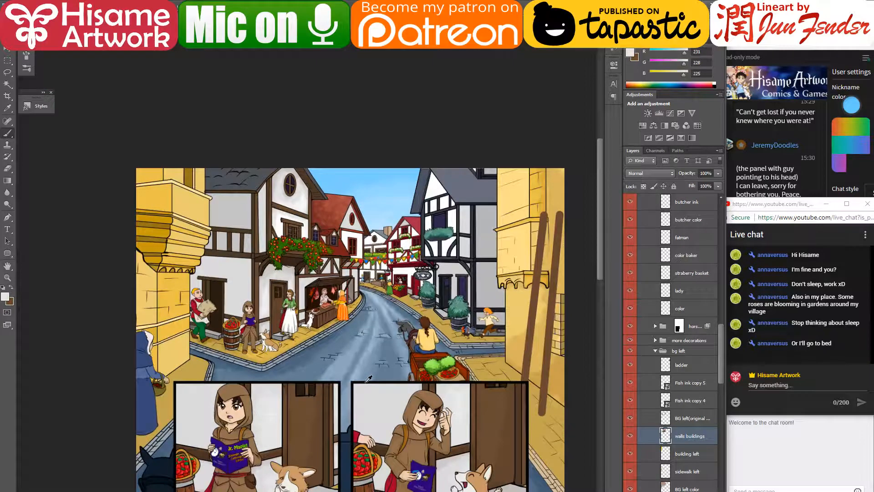
{"action": "left_click_drag", "start_coordinate": [369, 377], "coordinate": [377, 278]}
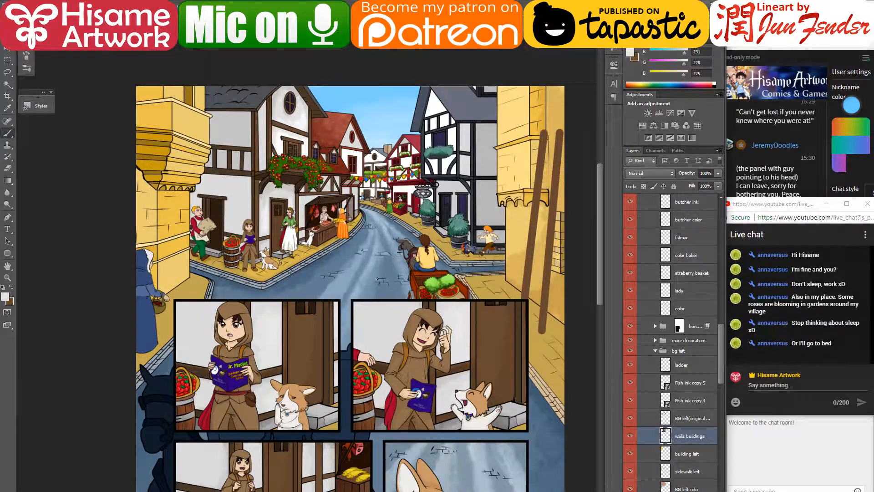
{"action": "left_click", "coordinate": [9, 48]}
{"action": "left_click_drag", "start_coordinate": [344, 392], "coordinate": [369, 359]}
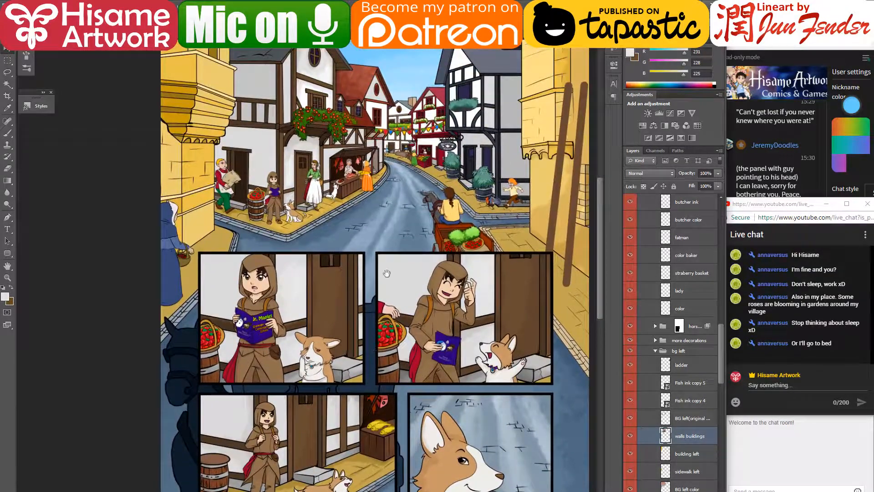
{"action": "left_click_drag", "start_coordinate": [389, 234], "coordinate": [390, 247]}
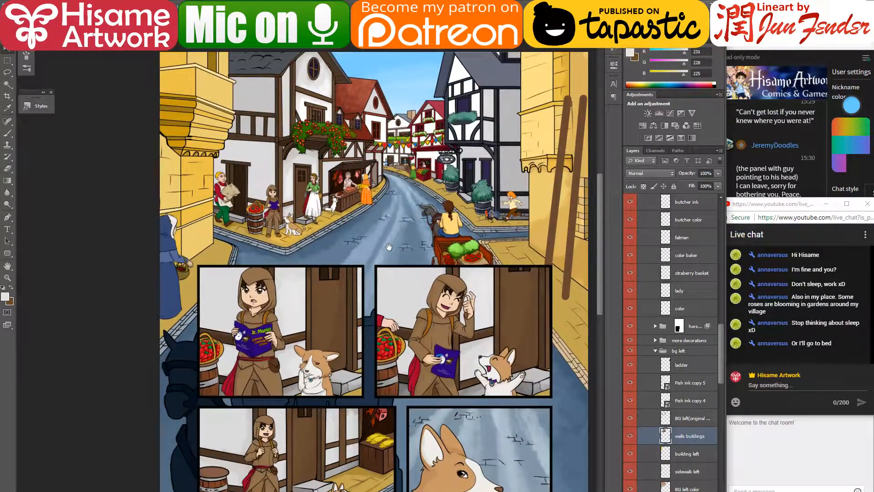
- Activate the hand color layer of the red-sleeved hand above the strawberry basket, checking its extent with a temporary selection
{"action": "left_click", "coordinate": [387, 321], "text": "ctrl"}
{"action": "scroll", "coordinate": [388, 325], "scroll_direction": "up", "scroll_amount": 5}
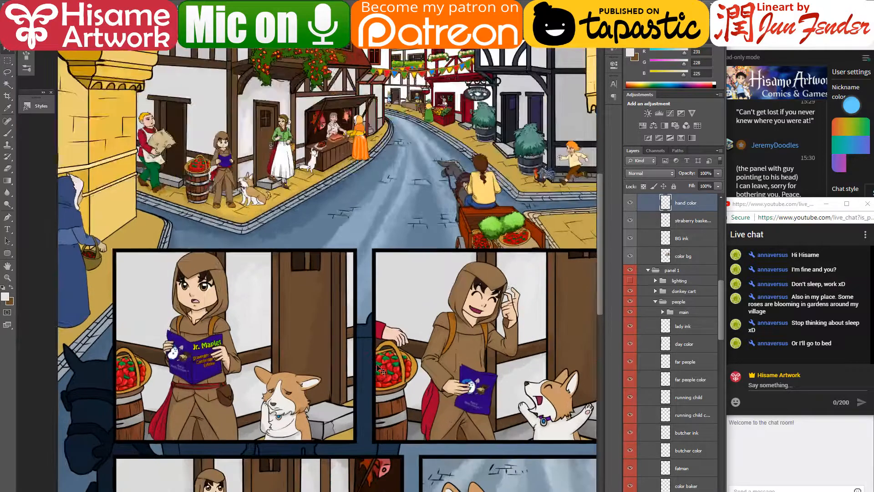
{"action": "scroll", "coordinate": [384, 339], "scroll_direction": "up", "scroll_amount": 1}
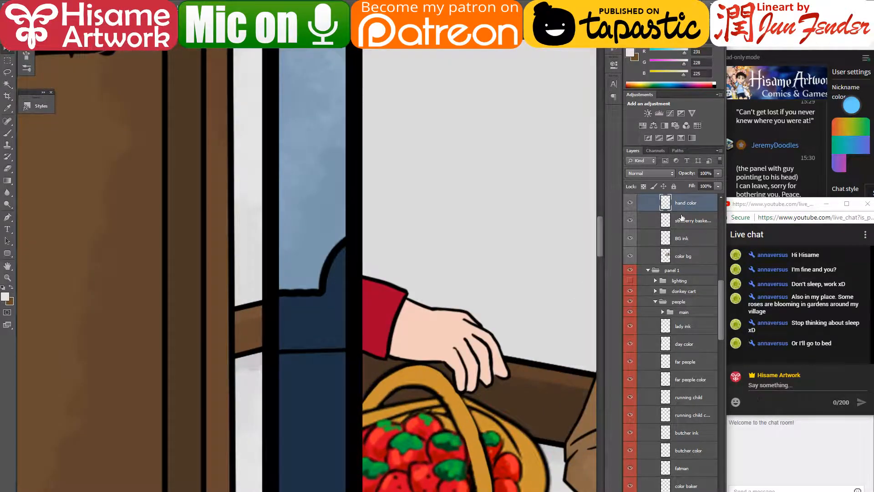
{"action": "scroll", "coordinate": [681, 228], "scroll_direction": "up", "scroll_amount": 2}
{"action": "left_click", "coordinate": [665, 248], "text": "ctrl"}
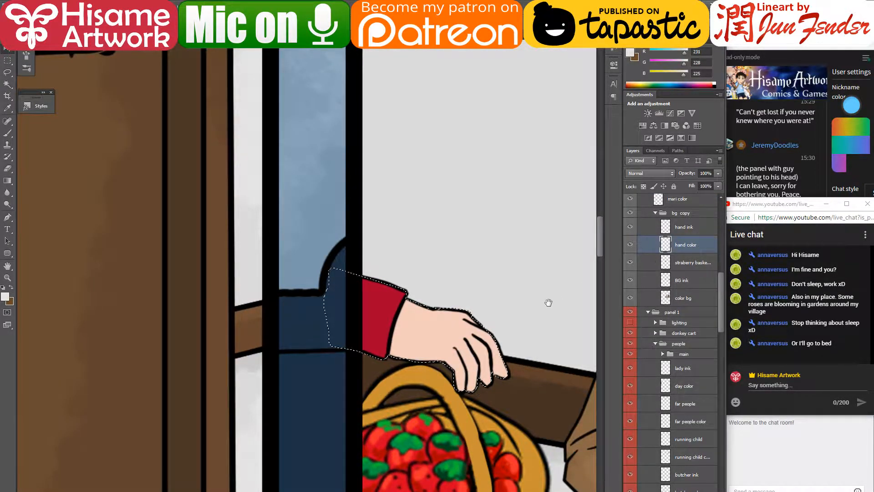
{"action": "left_click_drag", "start_coordinate": [548, 302], "coordinate": [461, 291]}
{"action": "key", "text": "ctrl+d"}
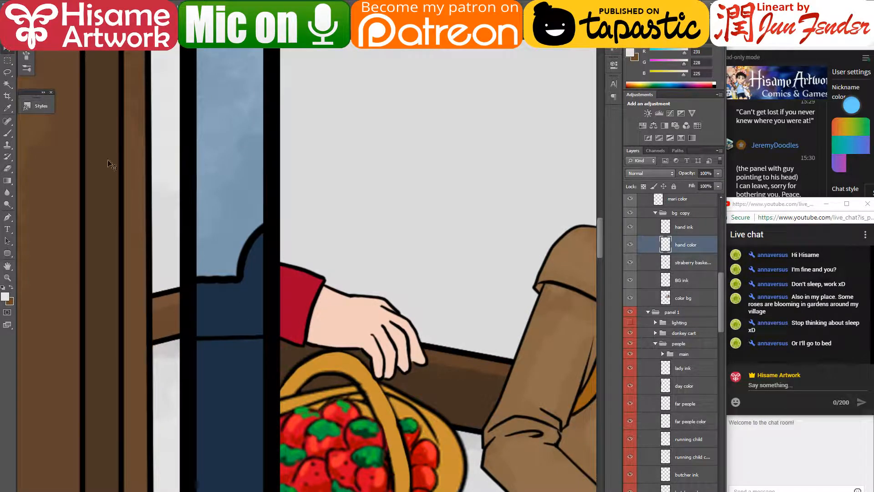
- Erase stray color around the knuckles and fingers of the red-sleeved hand on the hand color layer
{"action": "left_click", "coordinate": [7, 169]}
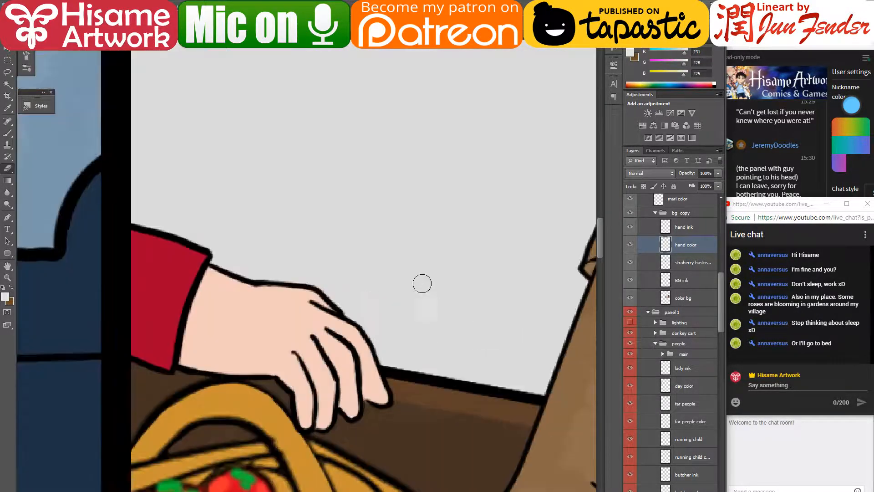
{"action": "scroll", "coordinate": [422, 283], "scroll_direction": "up", "scroll_amount": 1}
{"action": "scroll", "coordinate": [363, 273], "scroll_direction": "up", "scroll_amount": 1}
{"action": "scroll", "coordinate": [365, 275], "scroll_direction": "down", "scroll_amount": 1}
{"action": "left_click_drag", "start_coordinate": [376, 279], "coordinate": [489, 251]}
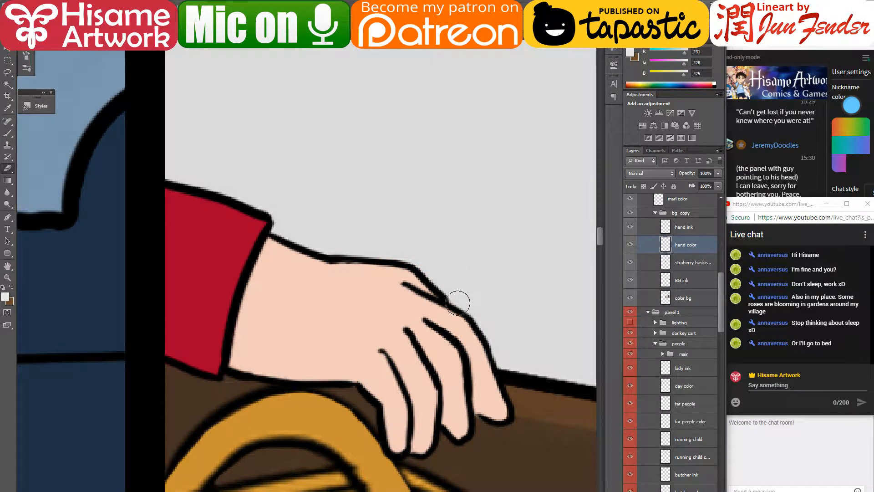
- Load the hand color layer's contents as a selection to confine the shading of the hand and sleeve
{"action": "key", "text": "v"}
{"action": "left_click", "coordinate": [666, 246], "text": "ctrl"}
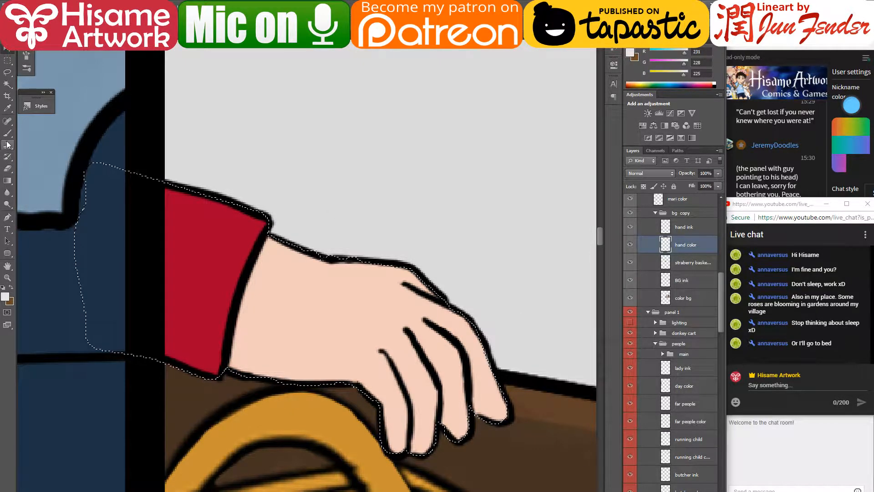
- Brush darker shading onto the lower red sleeve, the wrist and the underside of the fingers on the hand color layer
{"action": "key", "text": "b"}
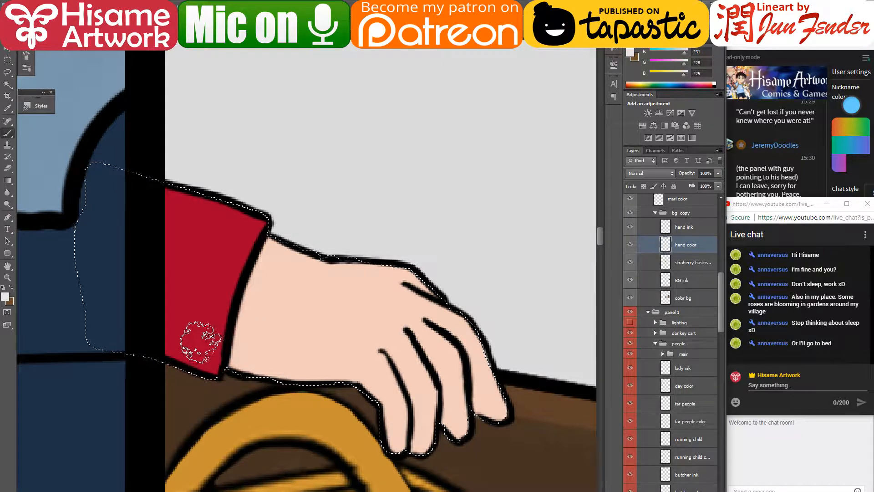
{"action": "left_click_drag", "start_coordinate": [159, 311], "coordinate": [237, 397]}
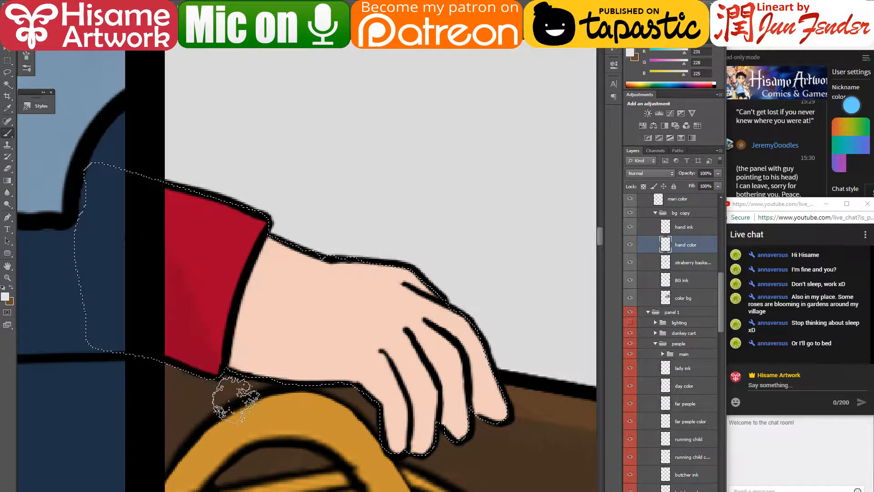
{"action": "left_click_drag", "start_coordinate": [195, 358], "coordinate": [247, 391]}
{"action": "mouse_move", "coordinate": [251, 312]}
{"action": "left_mouse_down"}
{"action": "mouse_move", "coordinate": [245, 390]}
{"action": "mouse_move", "coordinate": [253, 368]}
{"action": "mouse_move", "coordinate": [391, 416]}
{"action": "mouse_move", "coordinate": [449, 457]}
{"action": "mouse_move", "coordinate": [509, 385]}
{"action": "mouse_move", "coordinate": [421, 426]}
{"action": "left_mouse_up"}
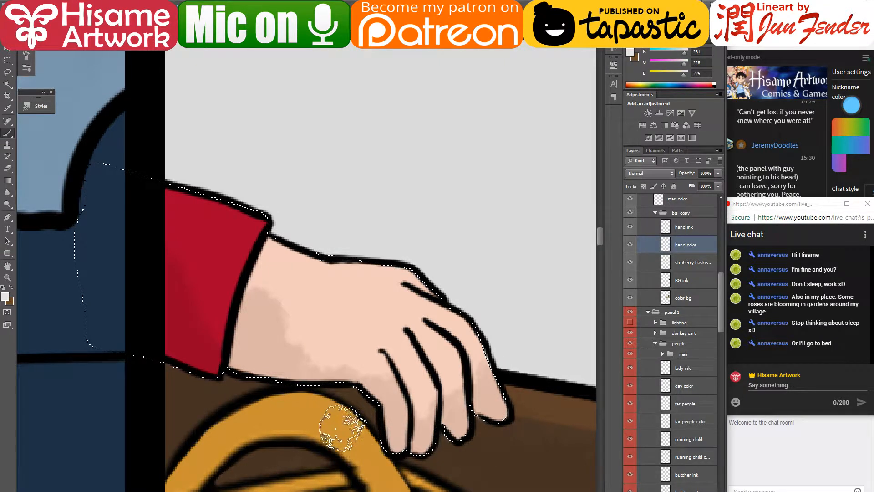
{"action": "left_click_drag", "start_coordinate": [250, 299], "coordinate": [262, 259]}
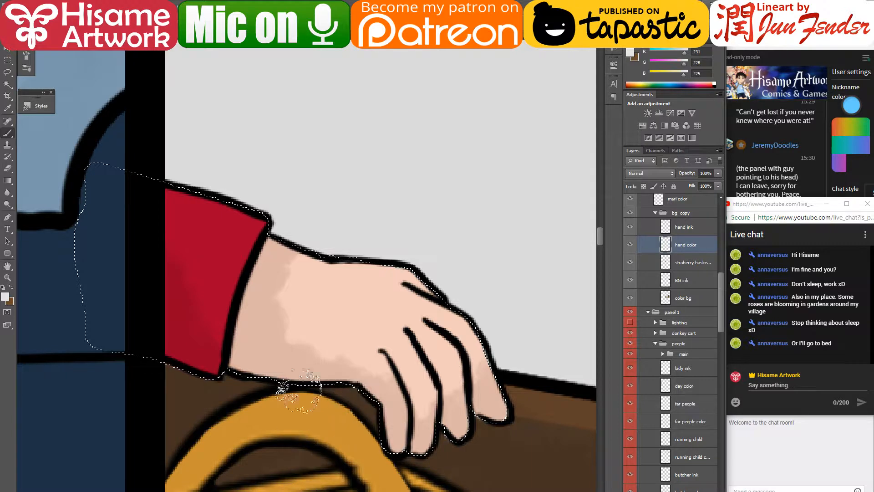
- Change the brush's blend mode and soften the shading on the back of the hand using its sampled skin tone
{"action": "left_click", "coordinate": [111, 17]}
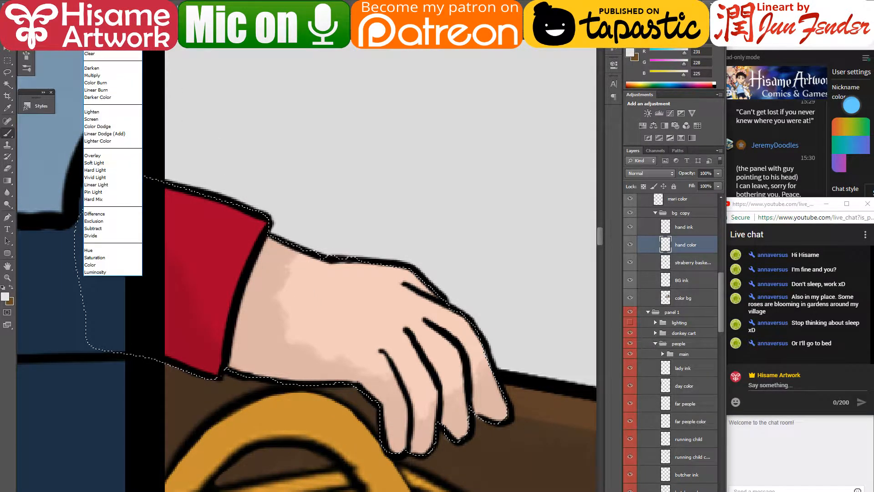
{"action": "left_click", "coordinate": [95, 34]}
{"action": "left_click", "coordinate": [318, 305], "text": "alt"}
{"action": "mouse_move", "coordinate": [311, 278]}
{"action": "left_mouse_down"}
{"action": "mouse_move", "coordinate": [305, 333]}
{"action": "mouse_move", "coordinate": [367, 334]}
{"action": "mouse_move", "coordinate": [290, 320]}
{"action": "mouse_move", "coordinate": [294, 344]}
{"action": "mouse_move", "coordinate": [302, 246]}
{"action": "mouse_move", "coordinate": [285, 305]}
{"action": "mouse_move", "coordinate": [347, 352]}
{"action": "mouse_move", "coordinate": [436, 366]}
{"action": "mouse_move", "coordinate": [446, 358]}
{"action": "mouse_move", "coordinate": [443, 386]}
{"action": "mouse_move", "coordinate": [482, 366]}
{"action": "mouse_move", "coordinate": [448, 389]}
{"action": "mouse_move", "coordinate": [444, 411]}
{"action": "mouse_move", "coordinate": [425, 372]}
{"action": "left_mouse_up"}
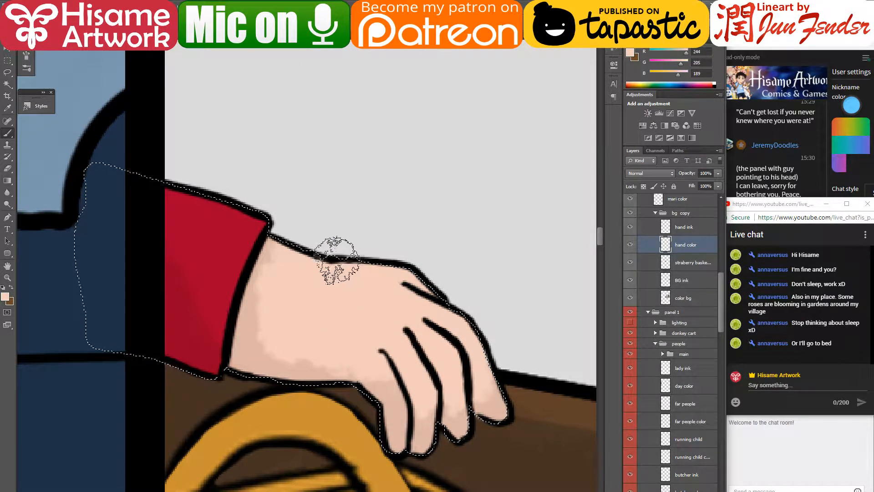
- Examine the whole comic page, from the lower panels up to the street scene, to review the shading
{"action": "scroll", "coordinate": [446, 324], "scroll_direction": "down", "scroll_amount": 2}
{"action": "scroll", "coordinate": [446, 324], "scroll_direction": "down", "scroll_amount": 5}
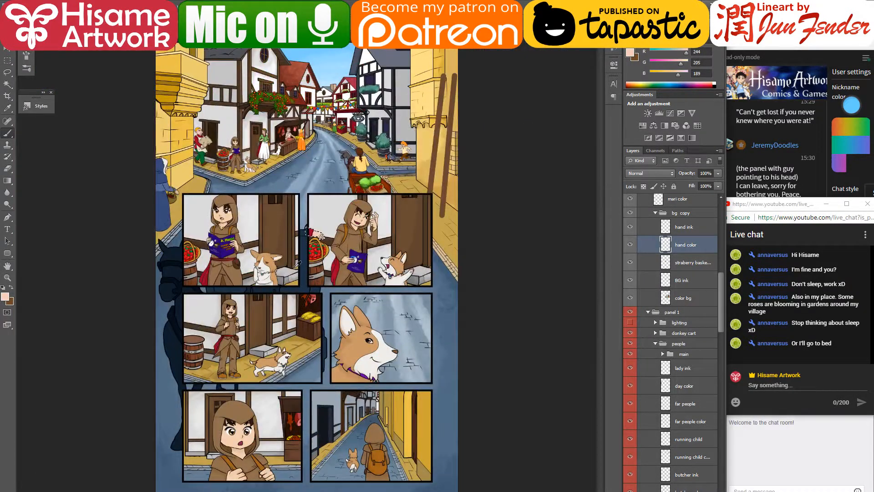
{"action": "scroll", "coordinate": [249, 252], "scroll_direction": "up", "scroll_amount": 1}
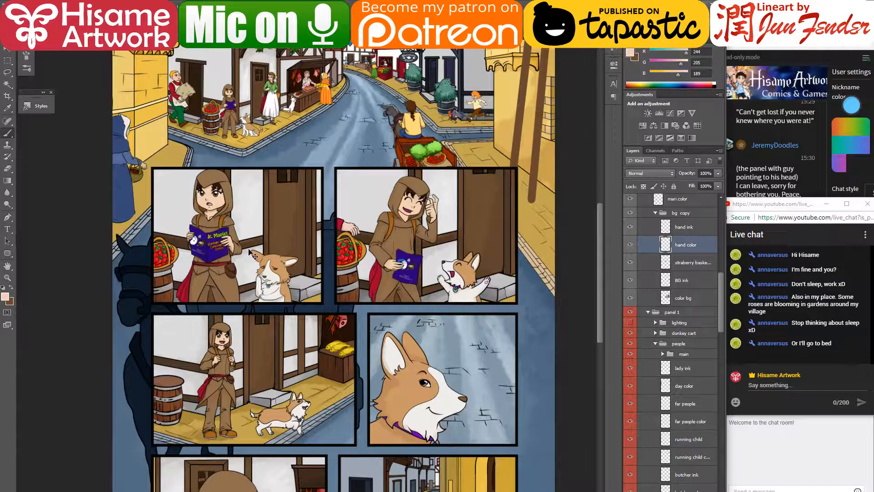
{"action": "mouse_move", "coordinate": [304, 267]}
{"action": "left_mouse_down"}
{"action": "mouse_move", "coordinate": [382, 298]}
{"action": "mouse_move", "coordinate": [372, 318]}
{"action": "left_mouse_up"}
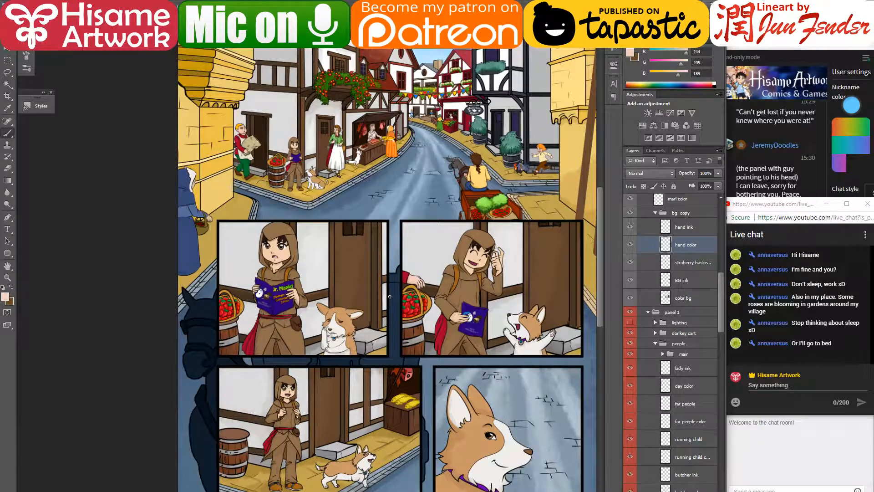
{"action": "scroll", "coordinate": [396, 294], "scroll_direction": "up", "scroll_amount": 1}
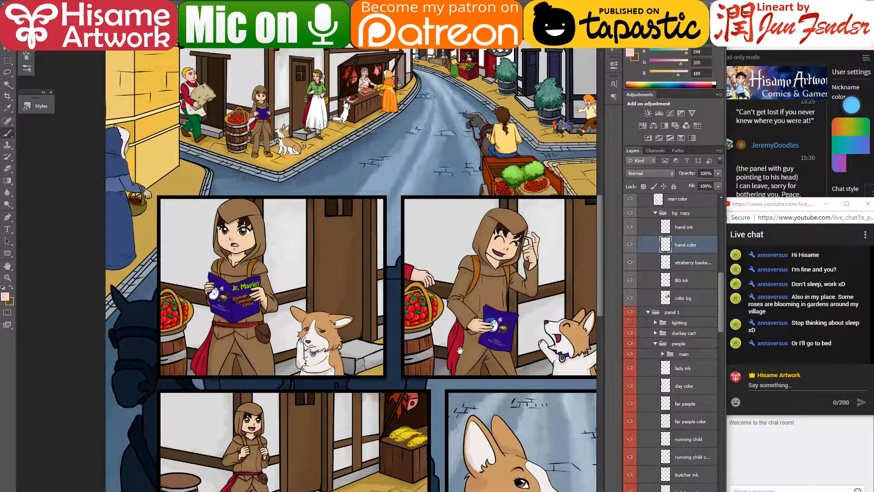
{"action": "left_click_drag", "start_coordinate": [456, 348], "coordinate": [390, 329]}
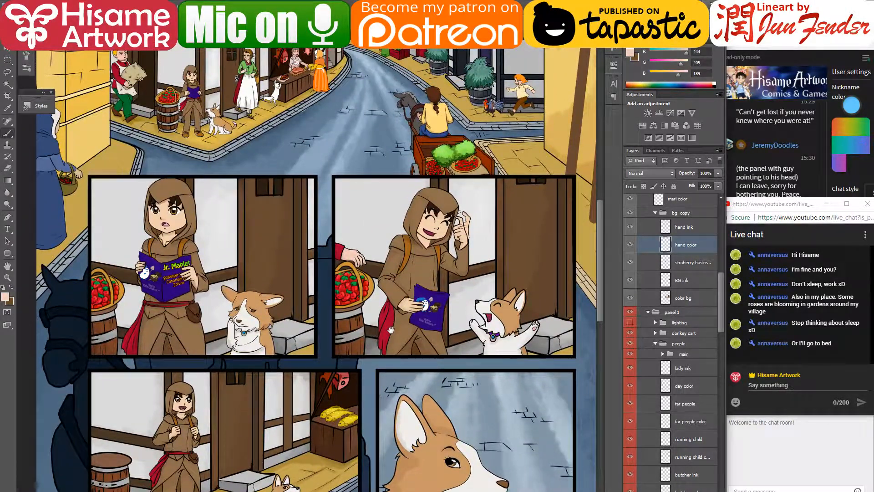
{"action": "left_click_drag", "start_coordinate": [403, 402], "coordinate": [397, 155]}
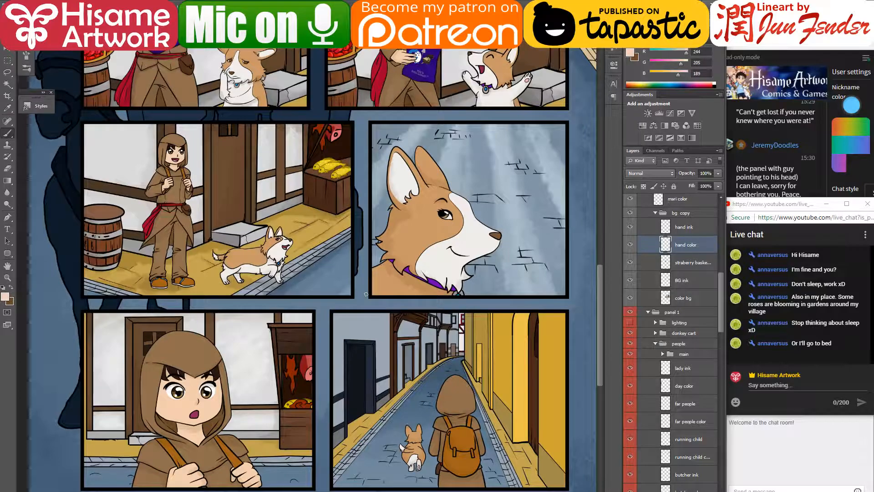
{"action": "scroll", "coordinate": [391, 319], "scroll_direction": "down", "scroll_amount": 1}
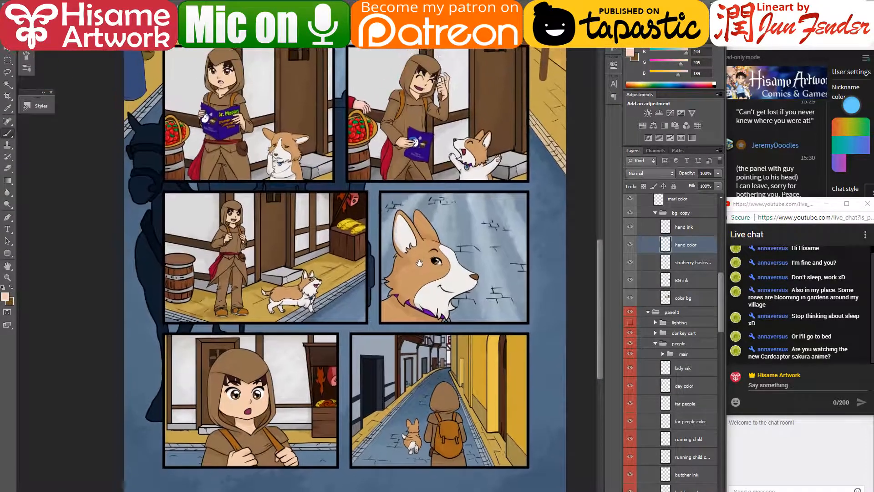
{"action": "left_click_drag", "start_coordinate": [407, 223], "coordinate": [411, 267]}
{"action": "left_click_drag", "start_coordinate": [382, 117], "coordinate": [392, 221]}
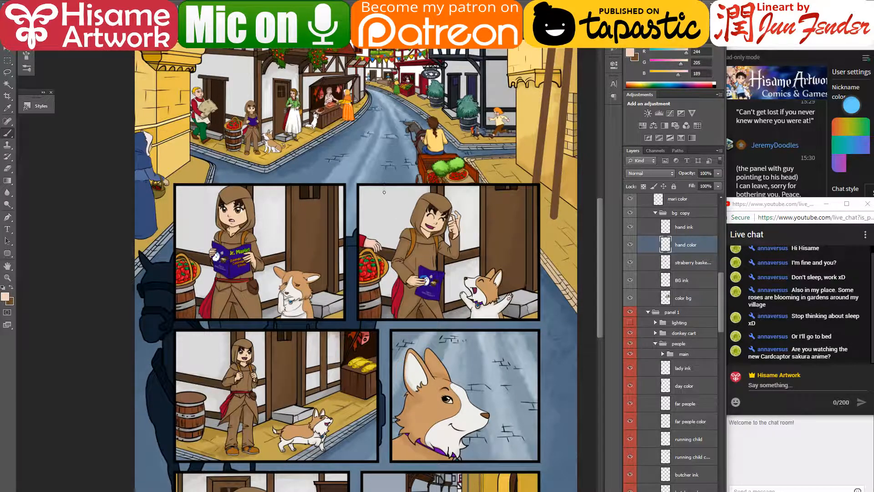
{"action": "scroll", "coordinate": [384, 192], "scroll_direction": "down", "scroll_amount": 2}
{"action": "scroll", "coordinate": [375, 146], "scroll_direction": "up", "scroll_amount": 2}
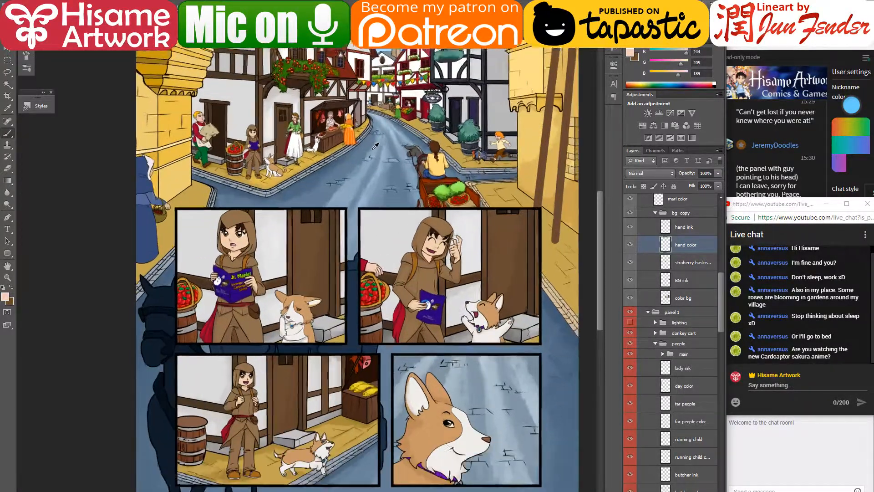
{"action": "left_click_drag", "start_coordinate": [373, 140], "coordinate": [354, 198]}
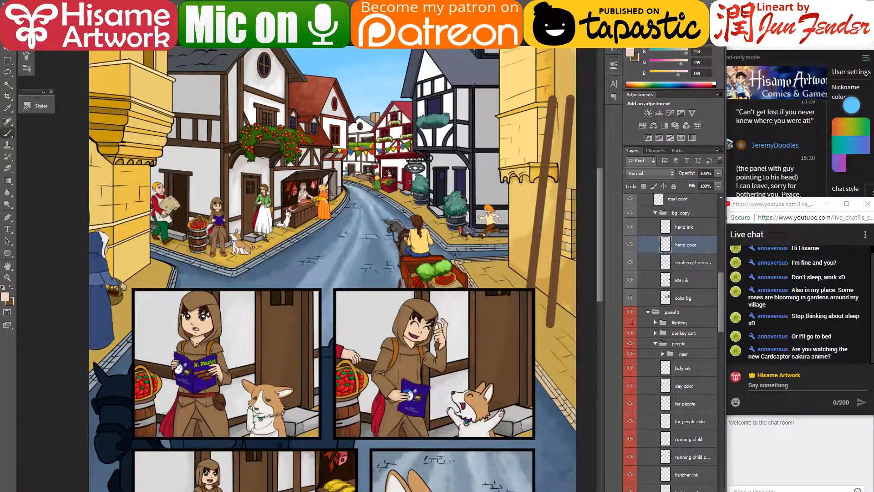
- Activate the layer holding the red roof's colour, clear the selection and sample the roof's dark red for the brush
{"action": "scroll", "coordinate": [289, 195], "scroll_direction": "up", "scroll_amount": 5}
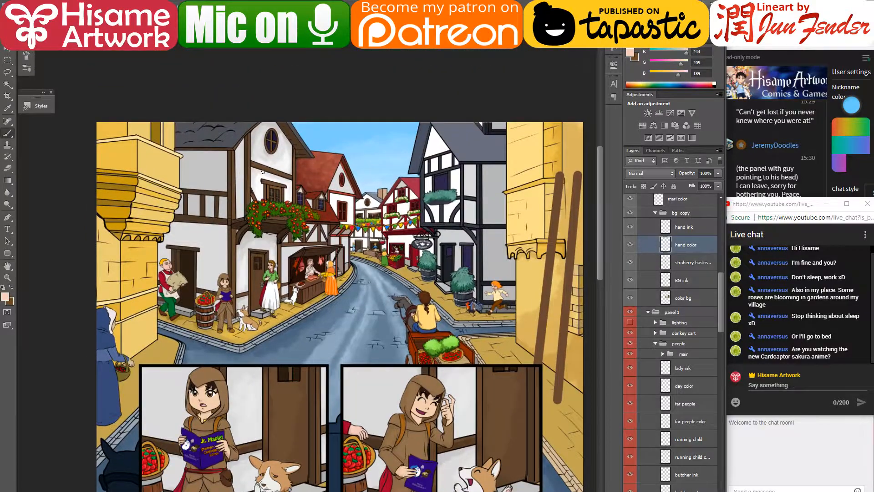
{"action": "scroll", "coordinate": [263, 172], "scroll_direction": "up", "scroll_amount": 5}
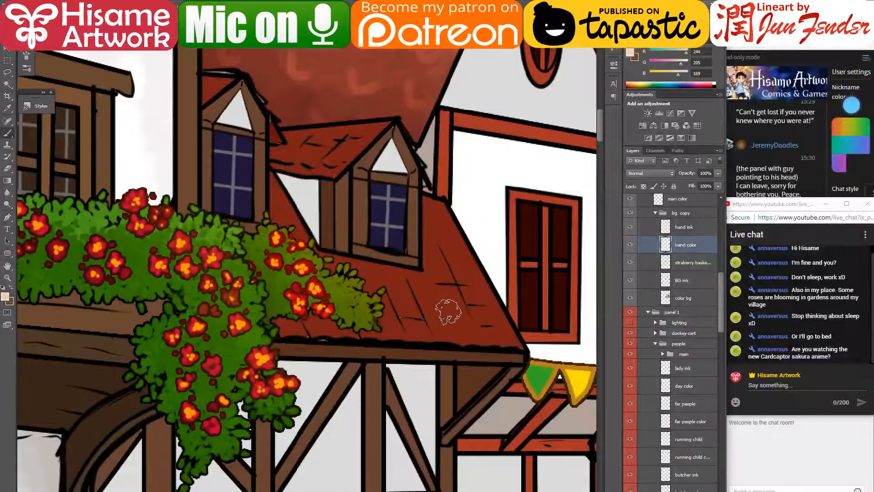
{"action": "left_click", "coordinate": [449, 319], "text": "ctrl"}
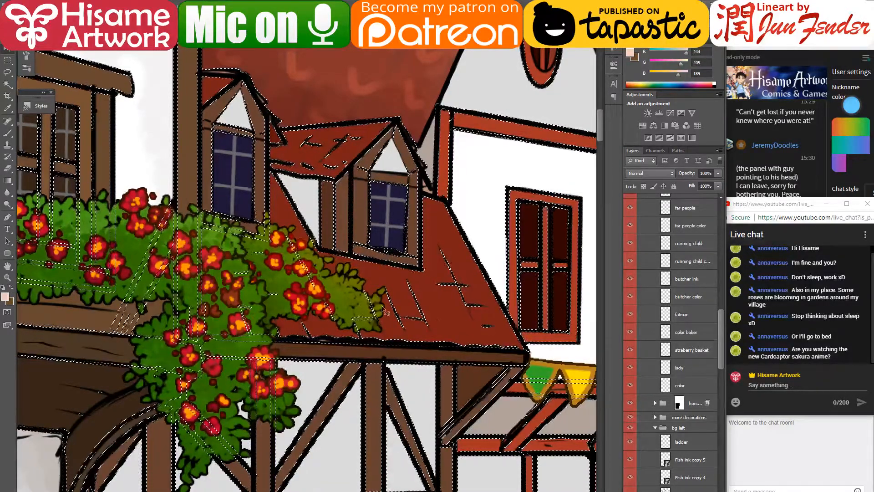
{"action": "key", "text": "ctrl+d"}
{"action": "key", "text": "b"}
{"action": "left_click", "coordinate": [401, 291], "text": "alt"}
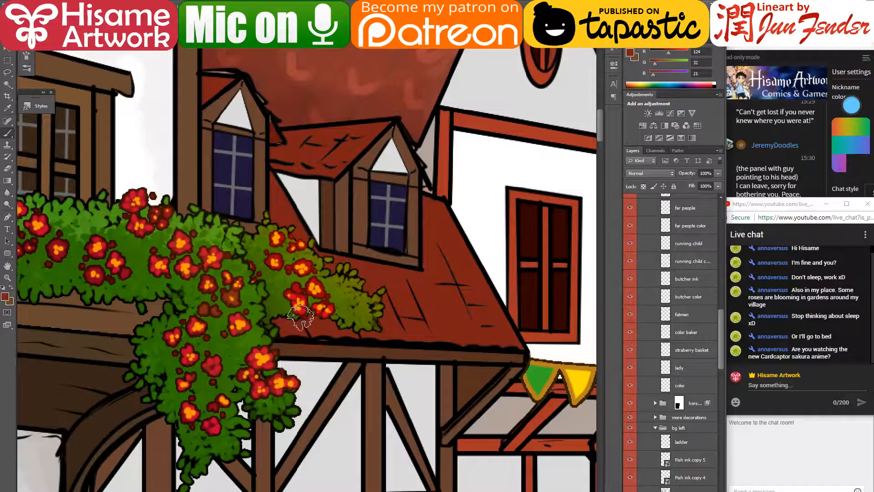
{"action": "key", "text": "v"}
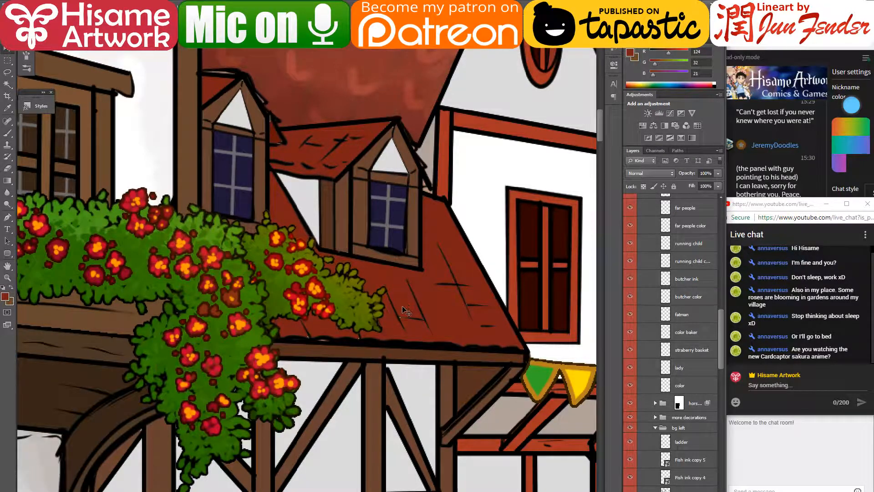
{"action": "key", "text": "b"}
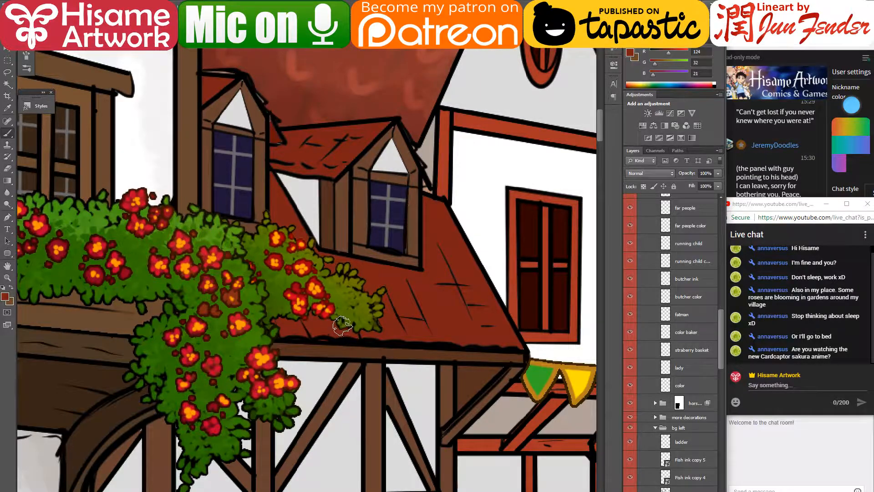
{"action": "left_click_drag", "start_coordinate": [344, 323], "coordinate": [362, 336]}
- Set the brush colour to dark red #690b00 and paint shadow on the roof beneath the flowering vine
{"action": "left_click", "coordinate": [5, 297]}
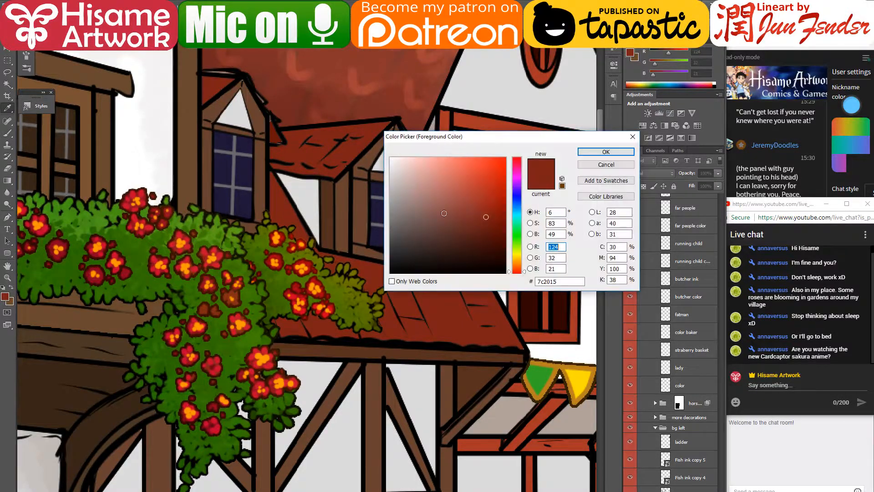
{"action": "left_click_drag", "start_coordinate": [497, 217], "coordinate": [506, 226]}
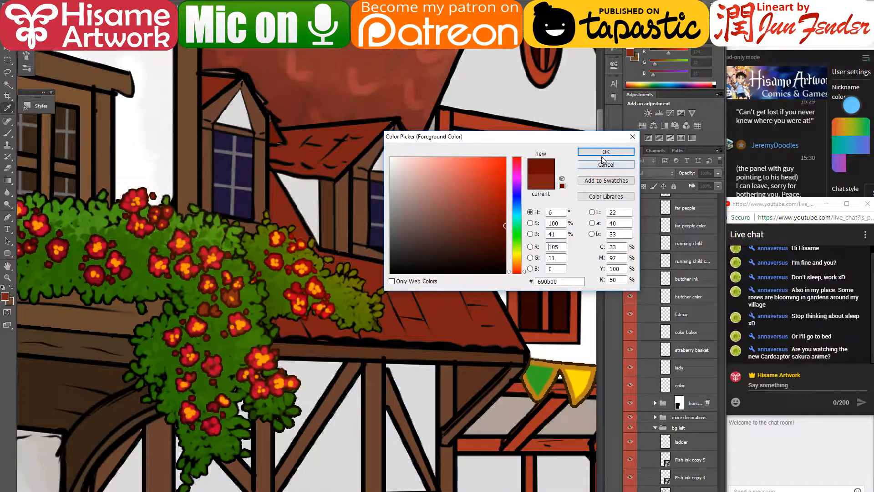
{"action": "left_click", "coordinate": [606, 151]}
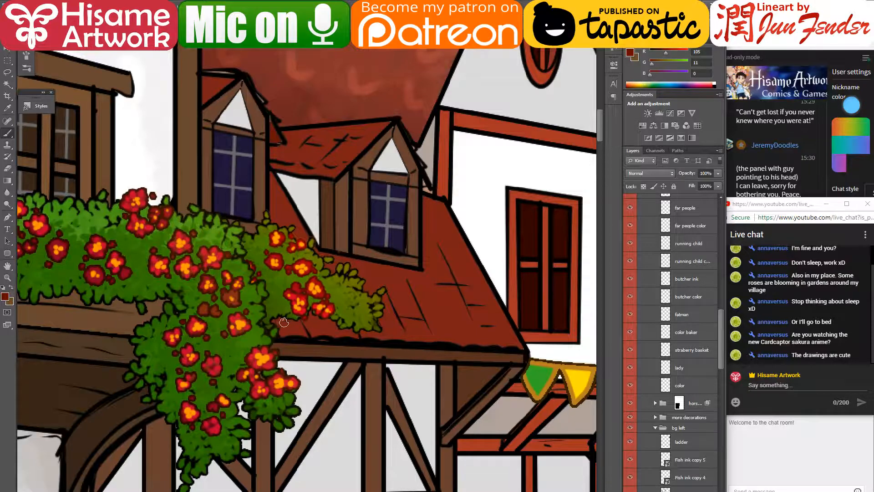
{"action": "mouse_move", "coordinate": [302, 322]}
{"action": "left_mouse_down"}
{"action": "mouse_move", "coordinate": [273, 319]}
{"action": "mouse_move", "coordinate": [322, 313]}
{"action": "mouse_move", "coordinate": [271, 327]}
{"action": "mouse_move", "coordinate": [318, 311]}
{"action": "mouse_move", "coordinate": [371, 329]}
{"action": "mouse_move", "coordinate": [373, 304]}
{"action": "mouse_move", "coordinate": [374, 321]}
{"action": "mouse_move", "coordinate": [342, 304]}
{"action": "left_mouse_up"}
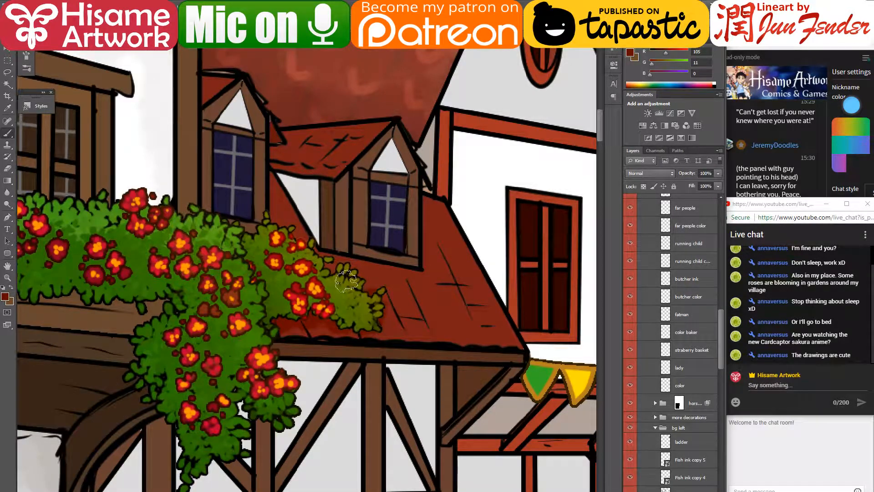
- Add dark red shadow touches to the roof beside the dormer windows, and sample the dormer's brown for the brush
{"action": "left_click_drag", "start_coordinate": [286, 164], "coordinate": [335, 292]}
{"action": "mouse_move", "coordinate": [258, 196]}
{"action": "left_mouse_down"}
{"action": "mouse_move", "coordinate": [285, 203]}
{"action": "mouse_move", "coordinate": [260, 203]}
{"action": "left_mouse_up"}
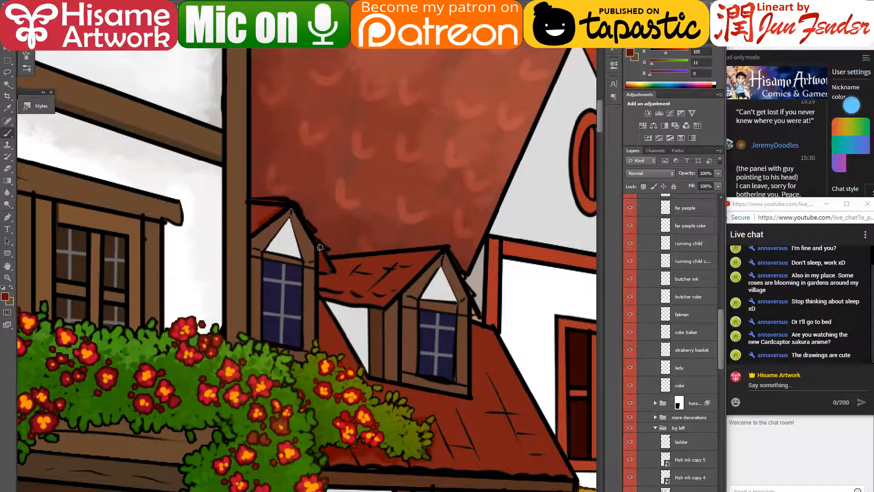
{"action": "left_click_drag", "start_coordinate": [323, 265], "coordinate": [329, 271]}
{"action": "left_click", "coordinate": [392, 281], "text": "alt"}
{"action": "left_click", "coordinate": [447, 265], "text": "alt"}
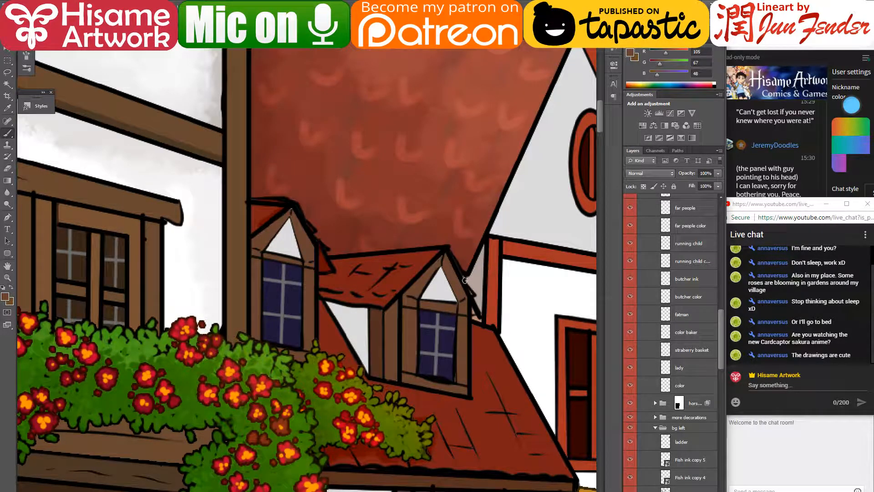
- Set the brush to a lighter red, RGB 177, 62, 49, based on the roof's colour, and paint highlights along the lower roof's outer slope
{"action": "left_click", "coordinate": [429, 255], "text": "alt"}
{"action": "left_click_drag", "start_coordinate": [510, 365], "coordinate": [344, 314]}
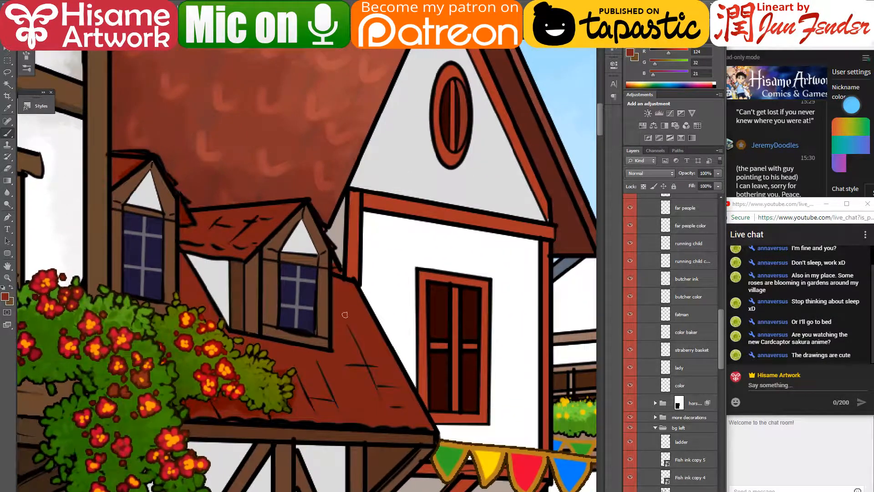
{"action": "left_click", "coordinate": [5, 297]}
{"action": "left_click_drag", "start_coordinate": [482, 200], "coordinate": [475, 193]}
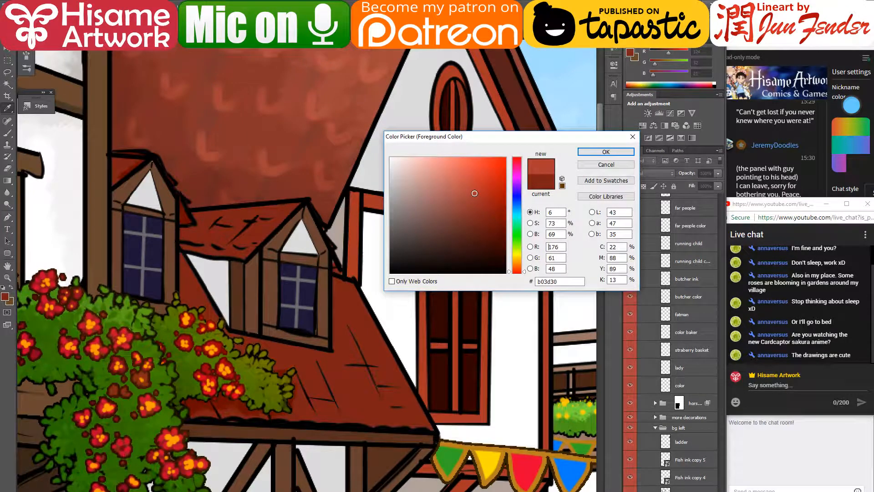
{"action": "left_click", "coordinate": [606, 151]}
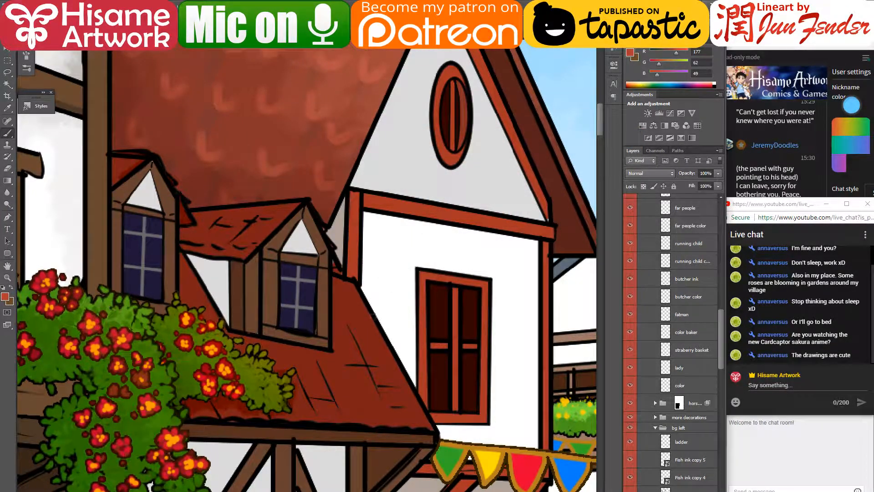
{"action": "mouse_move", "coordinate": [347, 292]}
{"action": "left_mouse_down"}
{"action": "mouse_move", "coordinate": [375, 344]}
{"action": "mouse_move", "coordinate": [358, 310]}
{"action": "mouse_move", "coordinate": [342, 316]}
{"action": "mouse_move", "coordinate": [357, 376]}
{"action": "mouse_move", "coordinate": [350, 377]}
{"action": "mouse_move", "coordinate": [363, 403]}
{"action": "mouse_move", "coordinate": [399, 386]}
{"action": "mouse_move", "coordinate": [370, 402]}
{"action": "mouse_move", "coordinate": [403, 396]}
{"action": "mouse_move", "coordinate": [390, 416]}
{"action": "mouse_move", "coordinate": [416, 417]}
{"action": "left_mouse_up"}
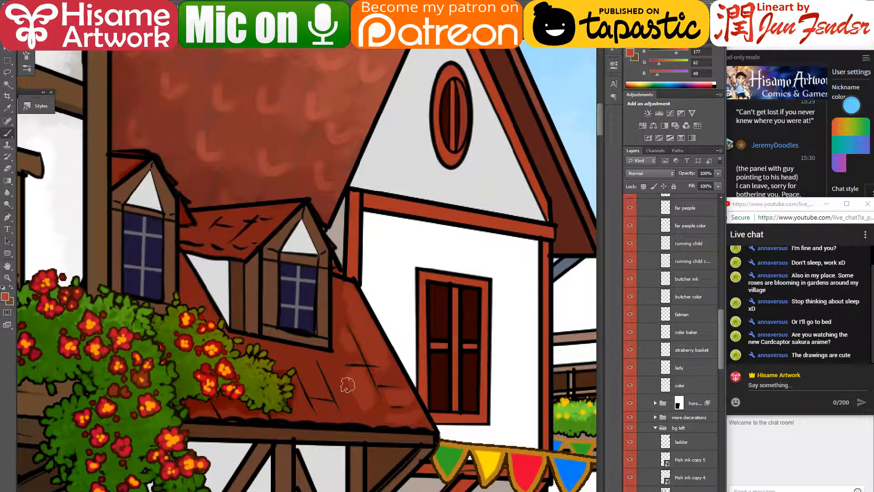
- Paint lighter red highlights on the lower roof tiles beside the flowering vine and on the small dormer roof
{"action": "mouse_move", "coordinate": [303, 356]}
{"action": "left_mouse_down"}
{"action": "mouse_move", "coordinate": [314, 388]}
{"action": "mouse_move", "coordinate": [314, 371]}
{"action": "mouse_move", "coordinate": [330, 374]}
{"action": "mouse_move", "coordinate": [340, 399]}
{"action": "mouse_move", "coordinate": [325, 359]}
{"action": "mouse_move", "coordinate": [347, 411]}
{"action": "mouse_move", "coordinate": [349, 391]}
{"action": "mouse_move", "coordinate": [374, 416]}
{"action": "mouse_move", "coordinate": [325, 404]}
{"action": "left_mouse_up"}
{"action": "mouse_move", "coordinate": [269, 352]}
{"action": "left_mouse_down"}
{"action": "mouse_move", "coordinate": [261, 345]}
{"action": "mouse_move", "coordinate": [277, 351]}
{"action": "left_mouse_up"}
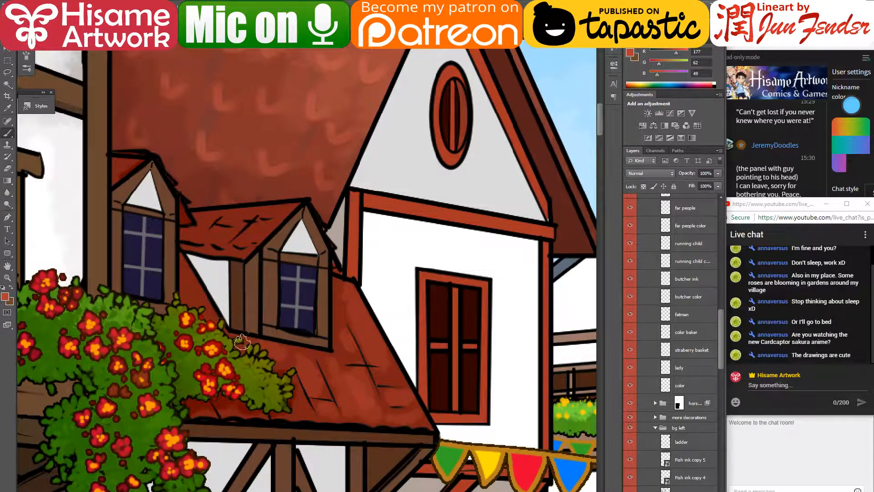
{"action": "left_click_drag", "start_coordinate": [187, 289], "coordinate": [205, 313]}
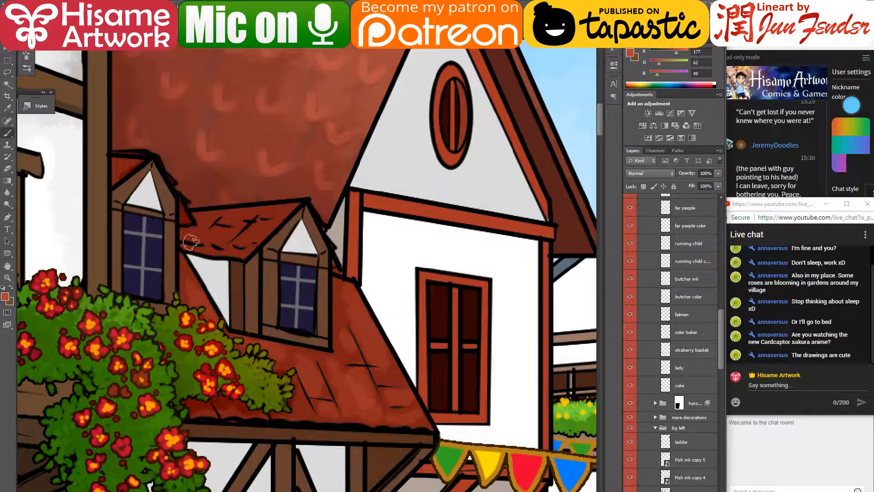
{"action": "left_click_drag", "start_coordinate": [213, 217], "coordinate": [195, 234]}
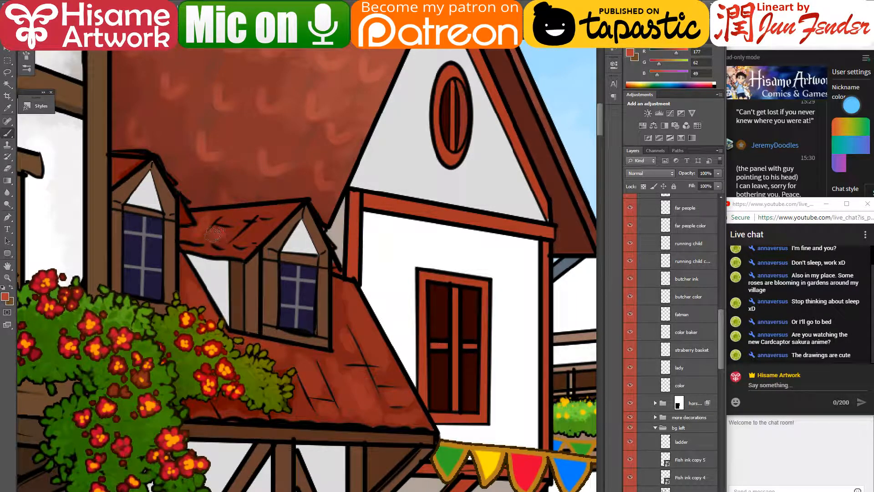
{"action": "mouse_move", "coordinate": [248, 228]}
{"action": "left_mouse_down"}
{"action": "mouse_move", "coordinate": [255, 237]}
{"action": "mouse_move", "coordinate": [380, 230]}
{"action": "mouse_move", "coordinate": [381, 239]}
{"action": "left_mouse_up"}
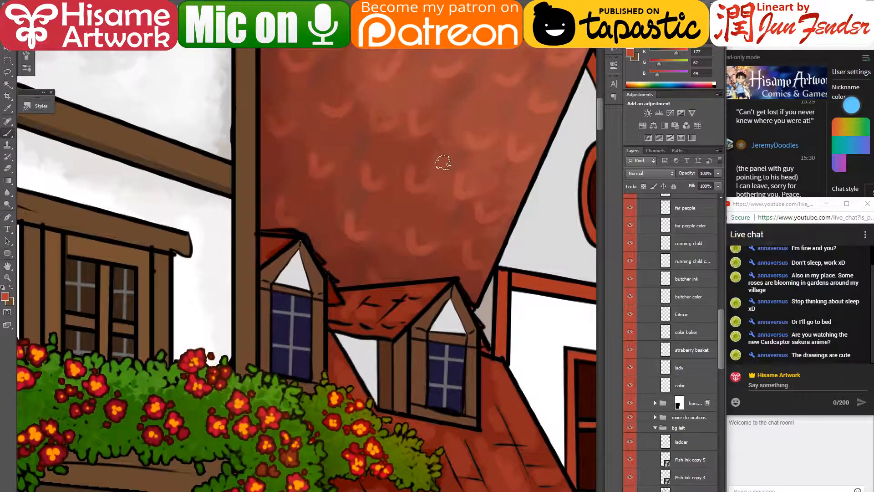
- Review the red roof within the whole street scene and find the dark grey roof at the page's upper edge
{"action": "scroll", "coordinate": [336, 218], "scroll_direction": "down", "scroll_amount": 5}
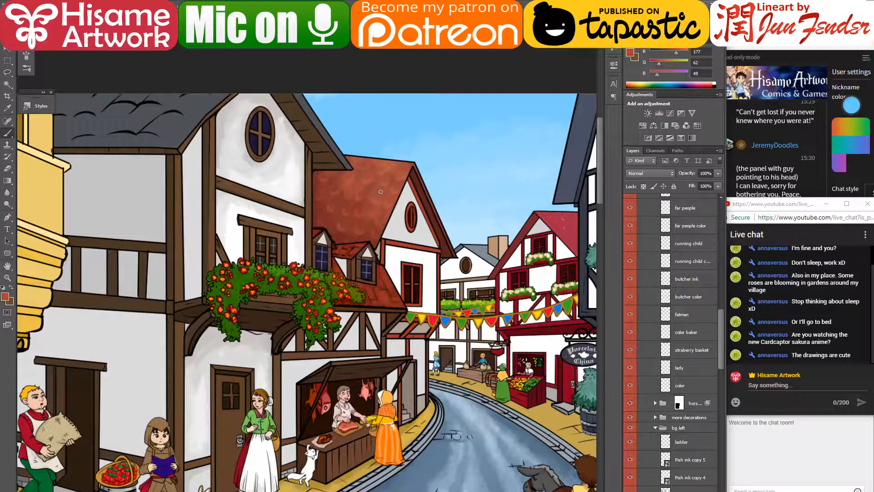
{"action": "scroll", "coordinate": [316, 219], "scroll_direction": "up", "scroll_amount": 3}
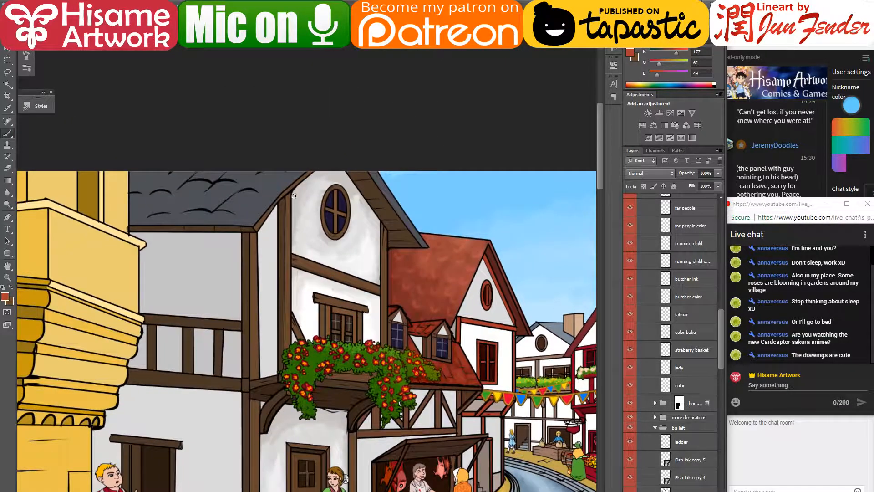
{"action": "key", "text": "v"}
{"action": "scroll", "coordinate": [207, 194], "scroll_direction": "up", "scroll_amount": 4}
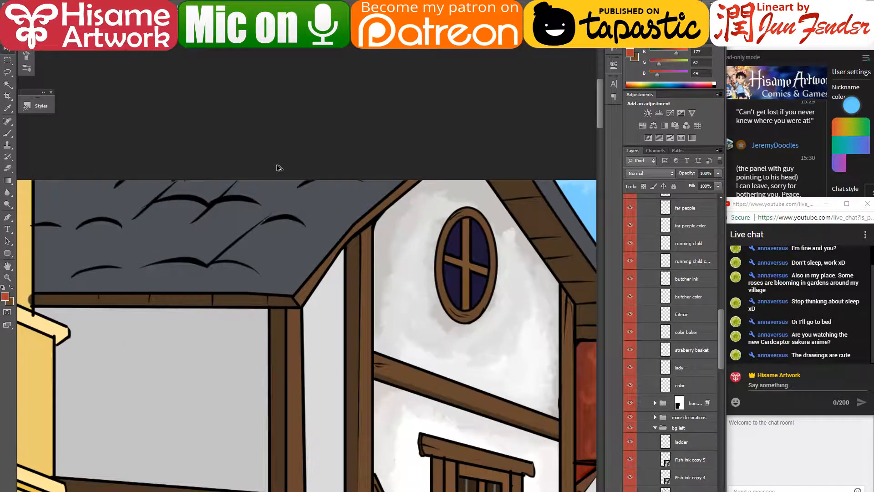
{"action": "left_click_drag", "start_coordinate": [273, 285], "coordinate": [368, 360]}
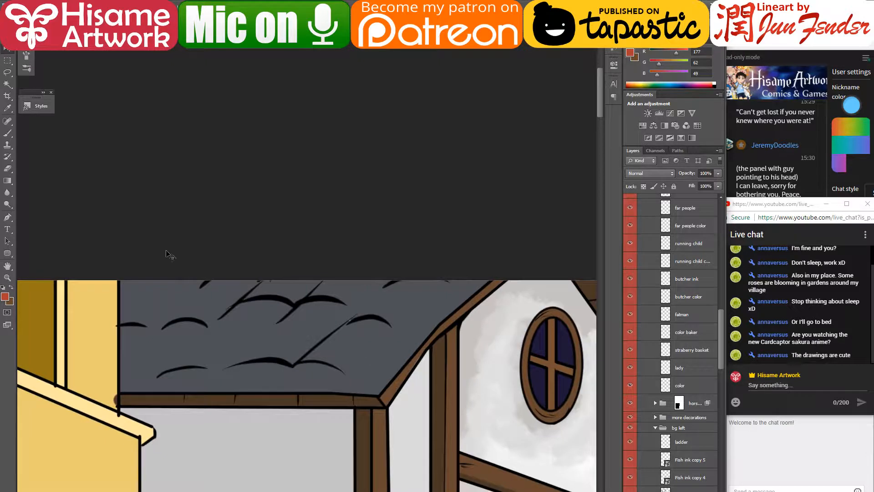
{"action": "key", "text": "b"}
- Switch to the YouTube live chat and post the message "made in abyss", correcting the spelling of the last word
{"action": "left_click", "coordinate": [775, 386]}
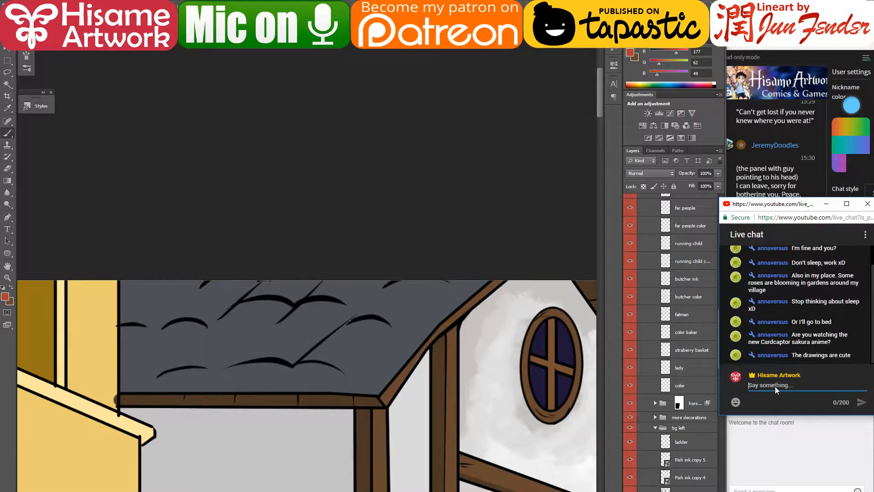
{"action": "type", "text": "made in abbys"}
{"action": "right_click", "coordinate": [782, 386]}
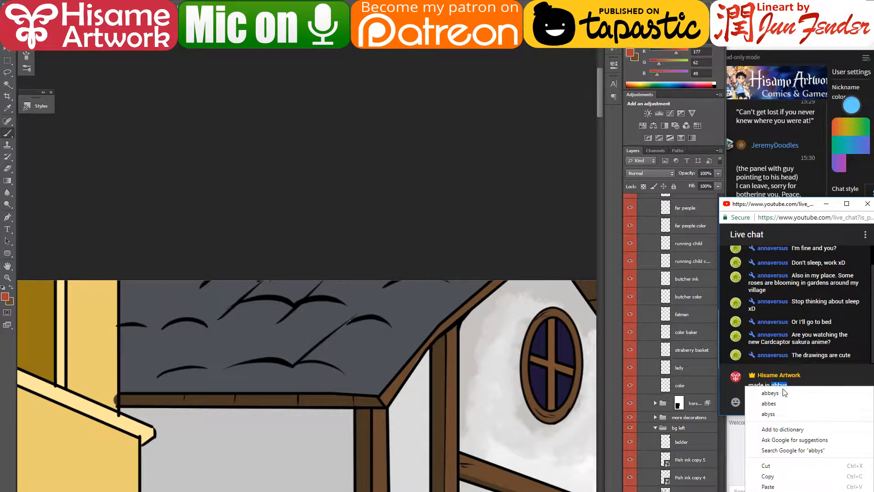
{"action": "left_click", "coordinate": [796, 414]}
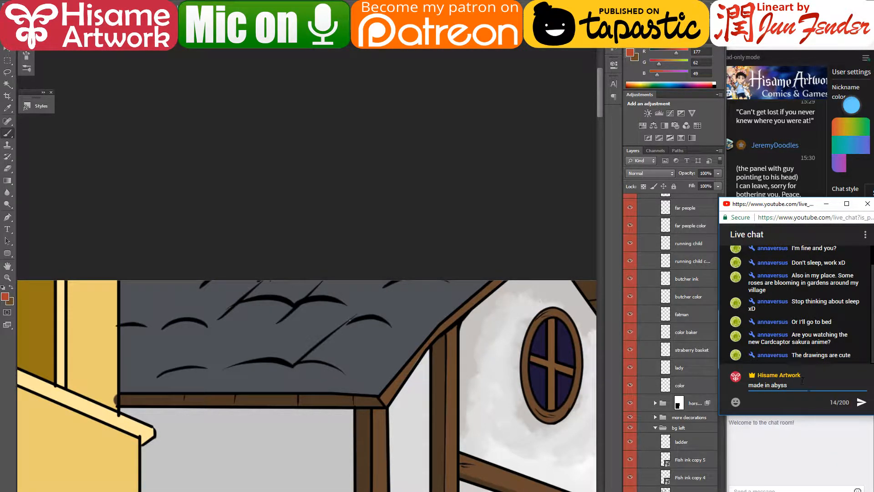
{"action": "key", "text": "Return"}
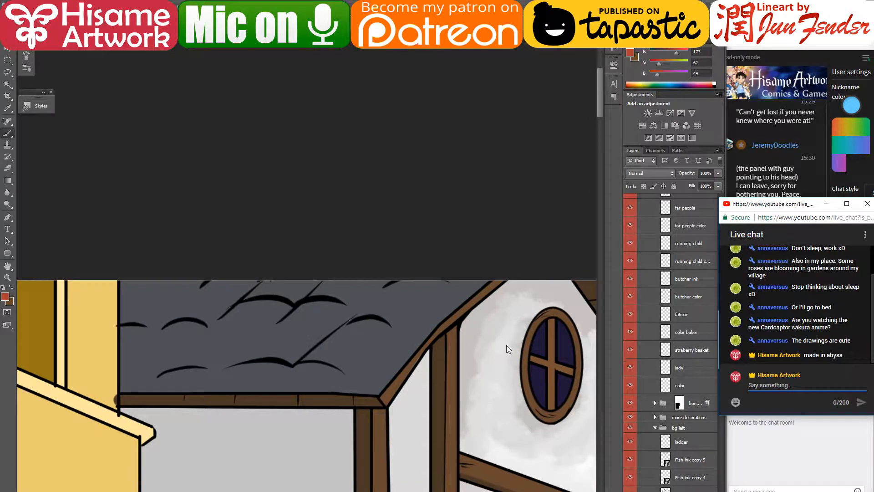
- Return to the comic page, sample the dark grey roof's colour for the brush and enlarge the brush tip
{"action": "left_click", "coordinate": [301, 319]}
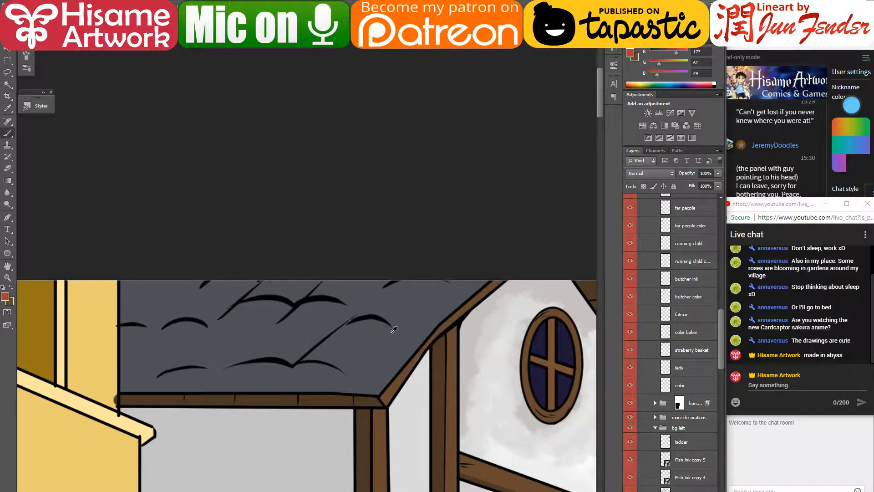
{"action": "left_click", "coordinate": [366, 331], "text": "alt"}
{"action": "key", "text": "bracketright"}
{"action": "key", "text": "bracketright"}
{"action": "key", "text": "bracketright"}
{"action": "key", "text": "bracketright"}
{"action": "key", "text": "bracketright"}
{"action": "key", "text": "bracketright"}
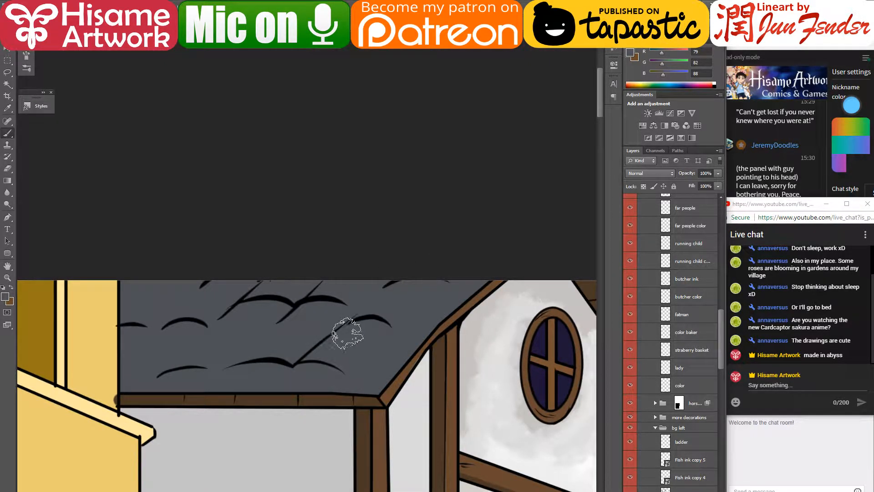
{"action": "key", "text": "b"}
{"action": "key", "text": "ctrl+z"}
{"action": "key", "text": "ctrl+z"}
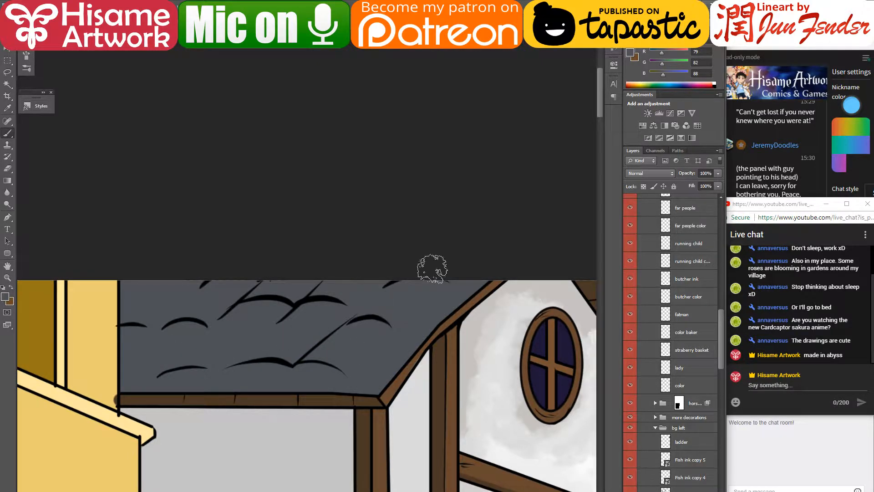
- Sample the yellow wall's colour and paint over the brown smudge where the grey roof's beam meets the wall
{"action": "left_click", "coordinate": [8, 168]}
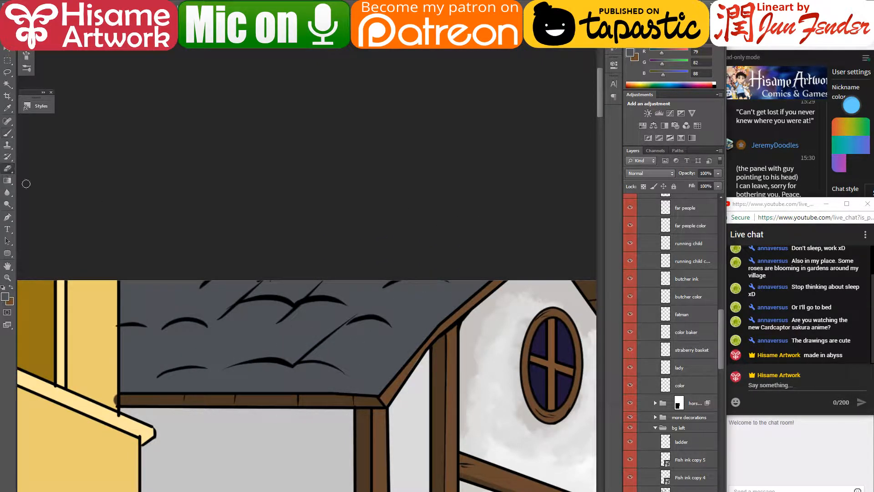
{"action": "left_click", "coordinate": [7, 133]}
{"action": "left_click_drag", "start_coordinate": [146, 370], "coordinate": [332, 316]}
{"action": "scroll", "coordinate": [296, 296], "scroll_direction": "up", "scroll_amount": 2}
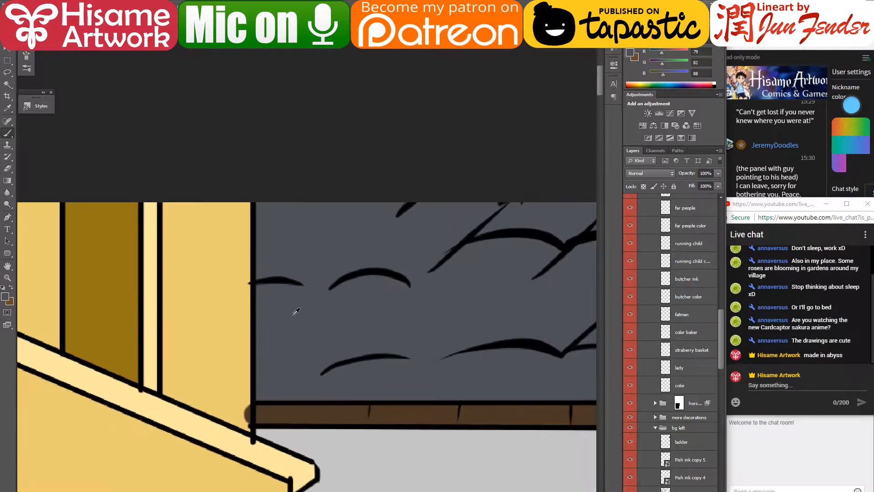
{"action": "left_click_drag", "start_coordinate": [323, 344], "coordinate": [302, 290]}
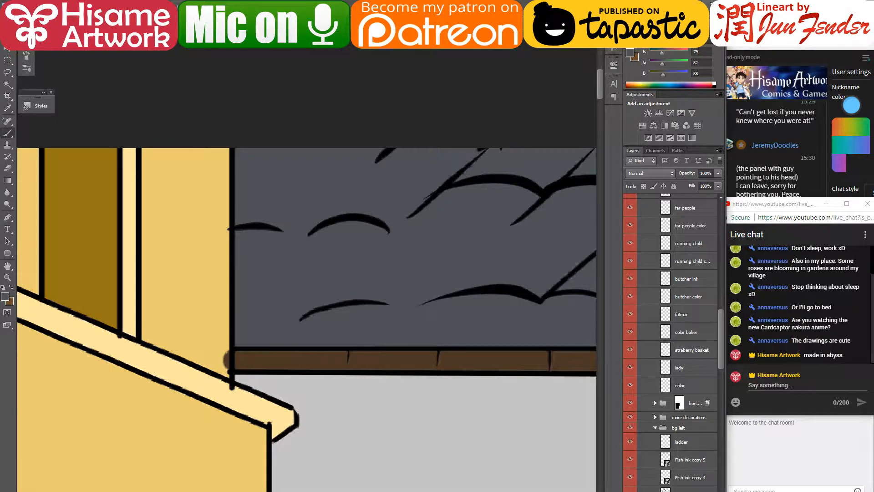
{"action": "left_click", "coordinate": [29, 18]}
{"action": "left_click", "coordinate": [276, 162]}
{"action": "left_click", "coordinate": [218, 356], "text": "alt"}
{"action": "left_click_drag", "start_coordinate": [228, 367], "coordinate": [226, 336]}
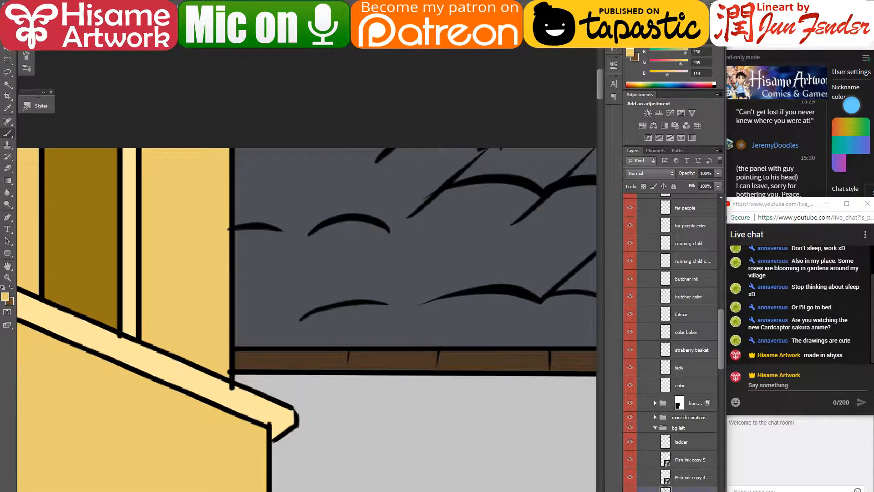
{"action": "left_click", "coordinate": [632, 490]}
{"action": "left_click", "coordinate": [632, 490]}
{"action": "left_click_drag", "start_coordinate": [224, 386], "coordinate": [230, 388]}
{"action": "key", "text": "ctrl+z"}
- Erase the ink overshoots where the grey roof's tile line crosses the yellow wall and along the pale yellow ledge
{"action": "key", "text": "e"}
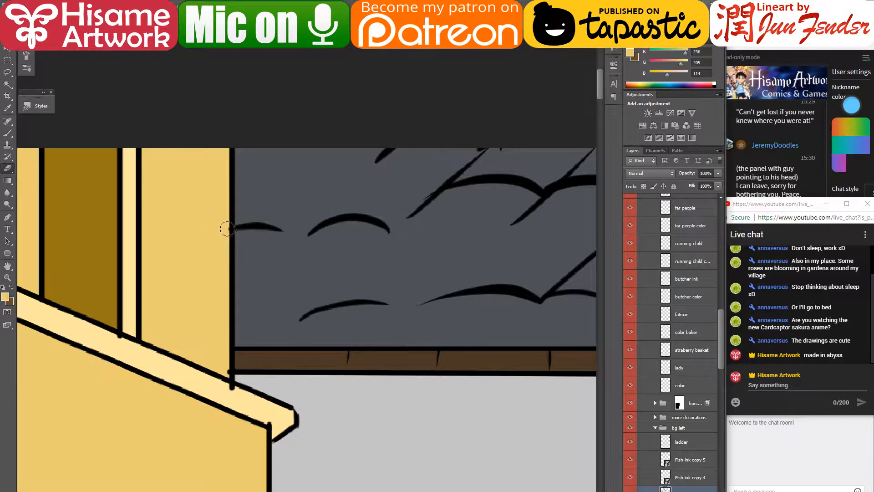
{"action": "left_click_drag", "start_coordinate": [227, 229], "coordinate": [225, 242]}
{"action": "left_click_drag", "start_coordinate": [231, 387], "coordinate": [241, 393]}
{"action": "mouse_move", "coordinate": [229, 377]}
{"action": "left_mouse_down"}
{"action": "mouse_move", "coordinate": [226, 357]}
{"action": "mouse_move", "coordinate": [396, 318]}
{"action": "left_mouse_up"}
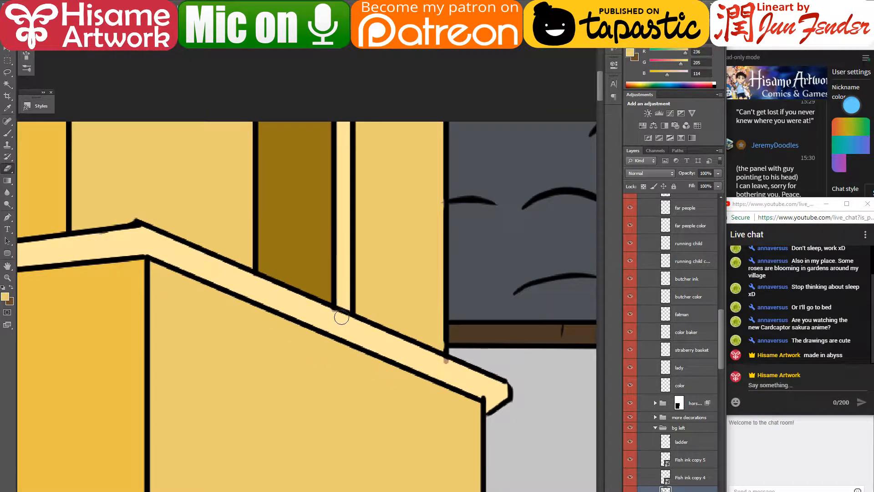
{"action": "left_click_drag", "start_coordinate": [322, 309], "coordinate": [583, 197]}
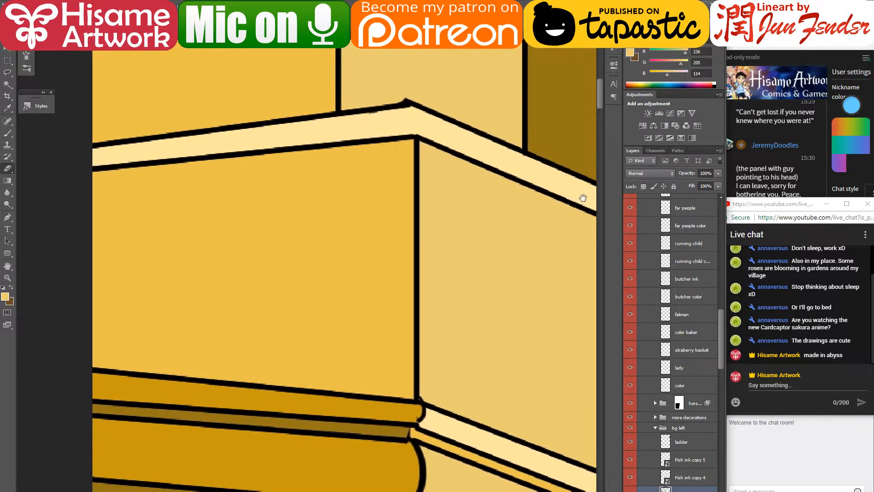
{"action": "scroll", "coordinate": [497, 225], "scroll_direction": "down", "scroll_amount": 3}
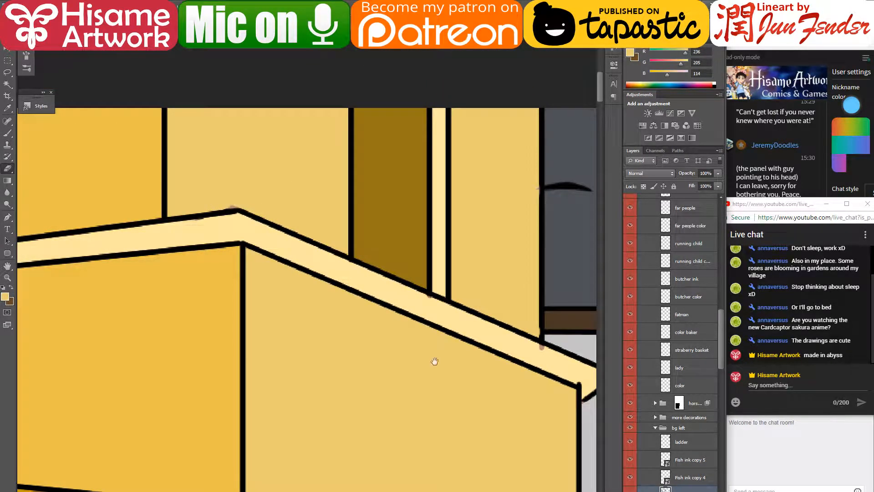
- Erase the stray ink marks along the yellow cornice's outer edge and around its lower mouldings and arches
{"action": "left_click_drag", "start_coordinate": [435, 362], "coordinate": [437, 155]}
{"action": "scroll", "coordinate": [414, 157], "scroll_direction": "down", "scroll_amount": 1}
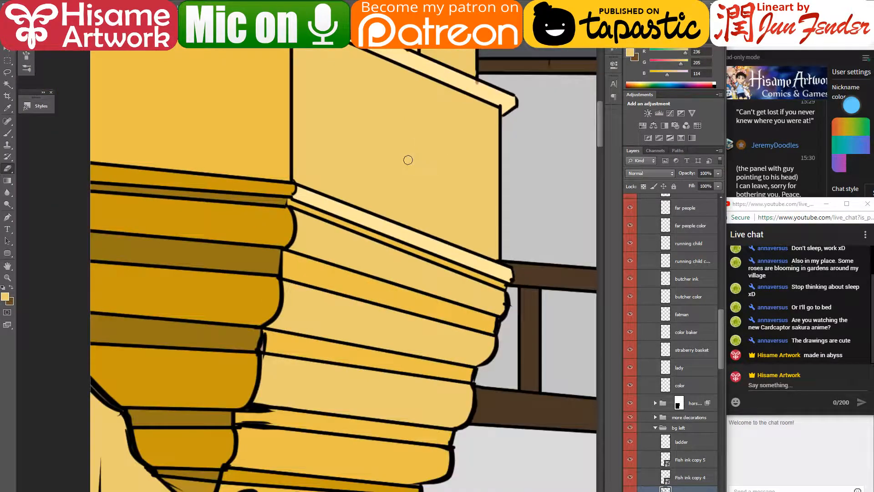
{"action": "scroll", "coordinate": [457, 334], "scroll_direction": "down", "scroll_amount": 1}
{"action": "left_click_drag", "start_coordinate": [463, 395], "coordinate": [476, 260]}
{"action": "scroll", "coordinate": [476, 261], "scroll_direction": "up", "scroll_amount": 1}
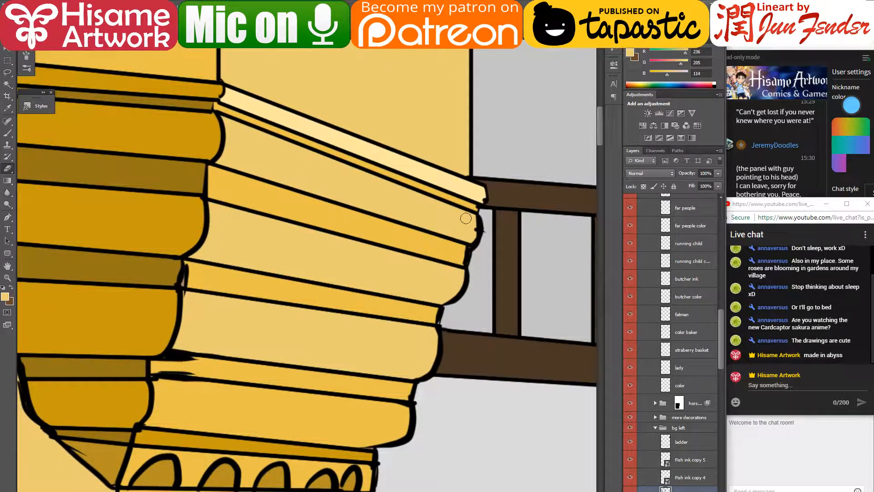
{"action": "mouse_move", "coordinate": [475, 220]}
{"action": "left_mouse_down"}
{"action": "mouse_move", "coordinate": [472, 234]}
{"action": "mouse_move", "coordinate": [485, 236]}
{"action": "mouse_move", "coordinate": [477, 236]}
{"action": "left_mouse_up"}
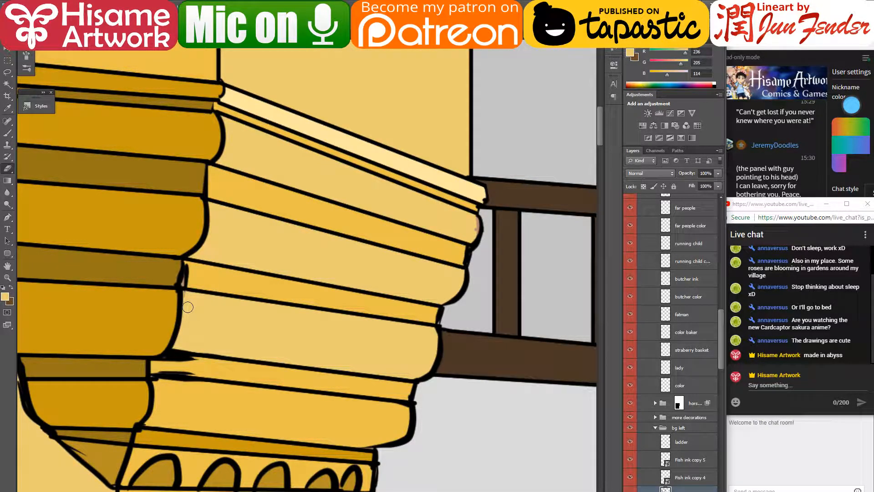
{"action": "scroll", "coordinate": [186, 313], "scroll_direction": "left", "scroll_amount": 5}
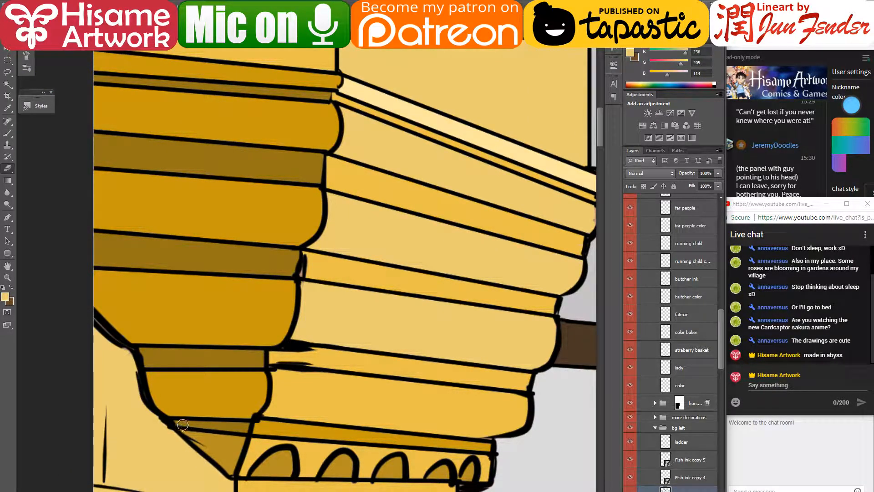
{"action": "left_click_drag", "start_coordinate": [412, 404], "coordinate": [252, 365]}
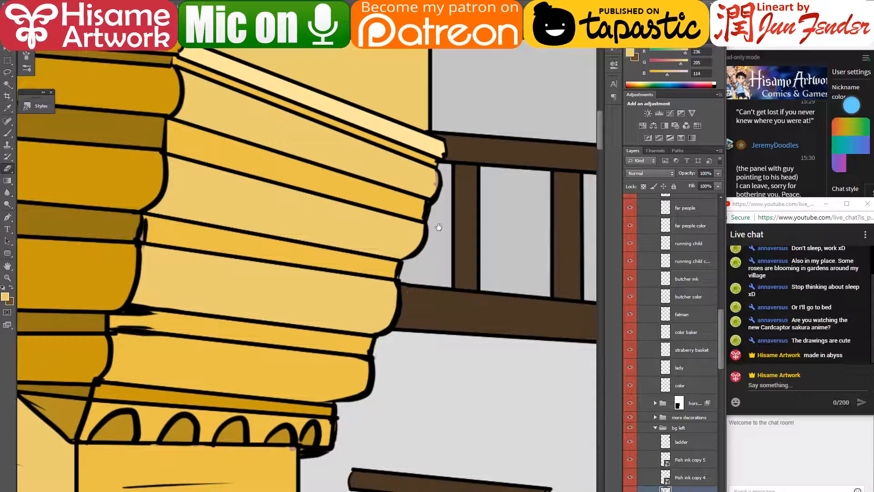
- Touch up the yellow cornice's outer edge beside the brown railing with sampled light grey and yellow brush strokes
{"action": "mouse_move", "coordinate": [400, 273]}
{"action": "left_mouse_down"}
{"action": "mouse_move", "coordinate": [413, 256]}
{"action": "mouse_move", "coordinate": [402, 271]}
{"action": "mouse_move", "coordinate": [404, 264]}
{"action": "left_mouse_up"}
{"action": "key", "text": "ctrl+z"}
{"action": "key", "text": "b"}
{"action": "left_click", "coordinate": [409, 265], "text": "alt"}
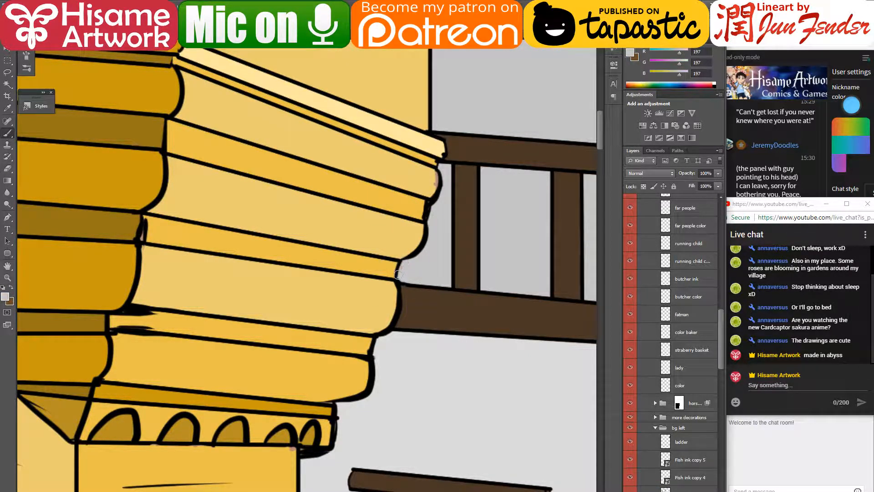
{"action": "left_click", "coordinate": [395, 261], "text": "alt"}
{"action": "left_click_drag", "start_coordinate": [434, 177], "coordinate": [433, 193]}
- Touch up the ink edges beside the yellow cornice's darker mouldings and at their corner with sampled yellow brush strokes
{"action": "mouse_move", "coordinate": [306, 243]}
{"action": "left_mouse_down"}
{"action": "mouse_move", "coordinate": [475, 174]}
{"action": "mouse_move", "coordinate": [497, 180]}
{"action": "left_mouse_up"}
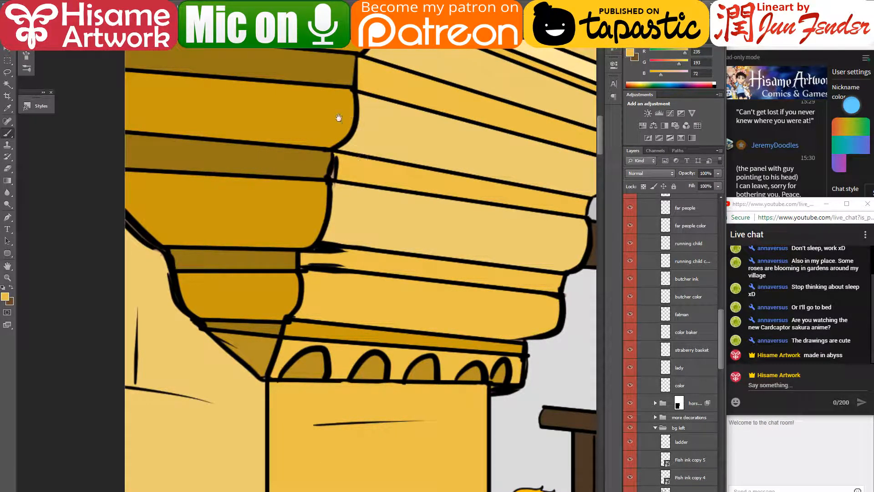
{"action": "left_click", "coordinate": [164, 233], "text": "alt"}
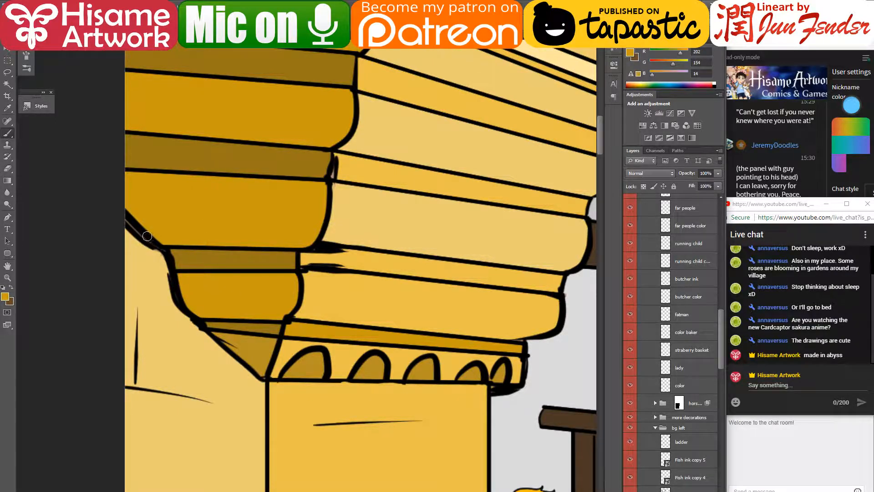
{"action": "left_click", "coordinate": [153, 254], "text": "alt"}
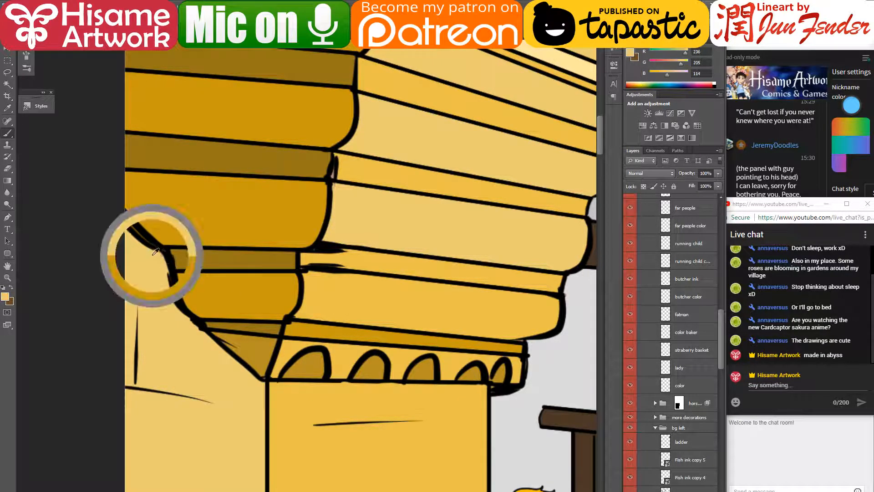
{"action": "left_click_drag", "start_coordinate": [542, 103], "coordinate": [460, 331]}
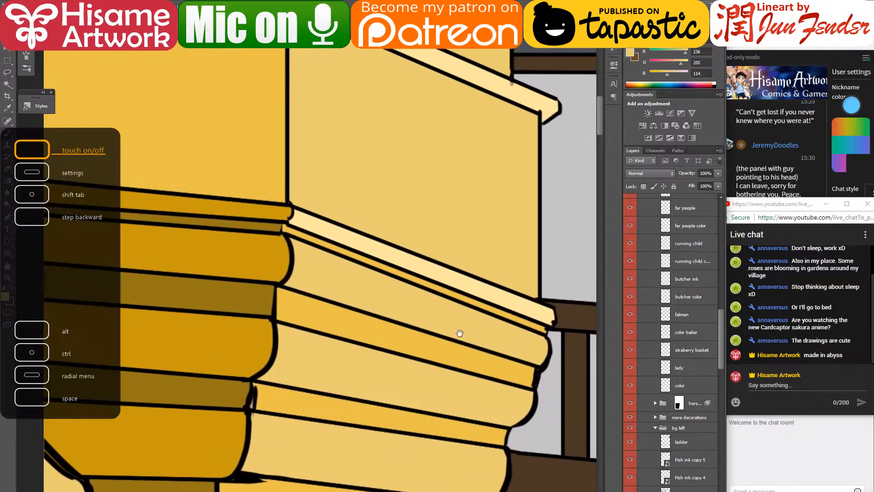
{"action": "left_click", "coordinate": [275, 398], "text": "alt"}
{"action": "mouse_move", "coordinate": [254, 407]}
{"action": "left_mouse_down"}
{"action": "mouse_move", "coordinate": [254, 387]}
{"action": "mouse_move", "coordinate": [253, 414]}
{"action": "left_mouse_up"}
{"action": "left_click", "coordinate": [257, 412], "text": "alt"}
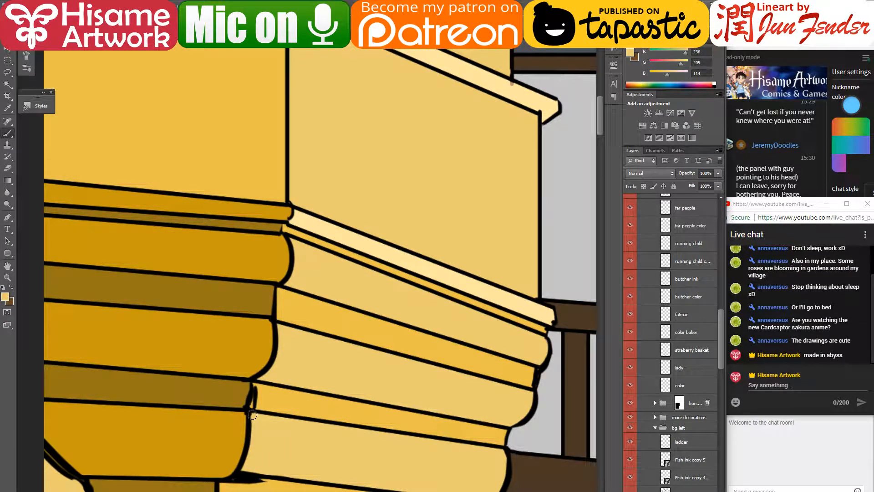
- Clean the smudges along the pale yellow ledge's peak and where it meets the grey roof, painting with sampled wall and ledge yellows
{"action": "left_click_drag", "start_coordinate": [495, 112], "coordinate": [416, 373]}
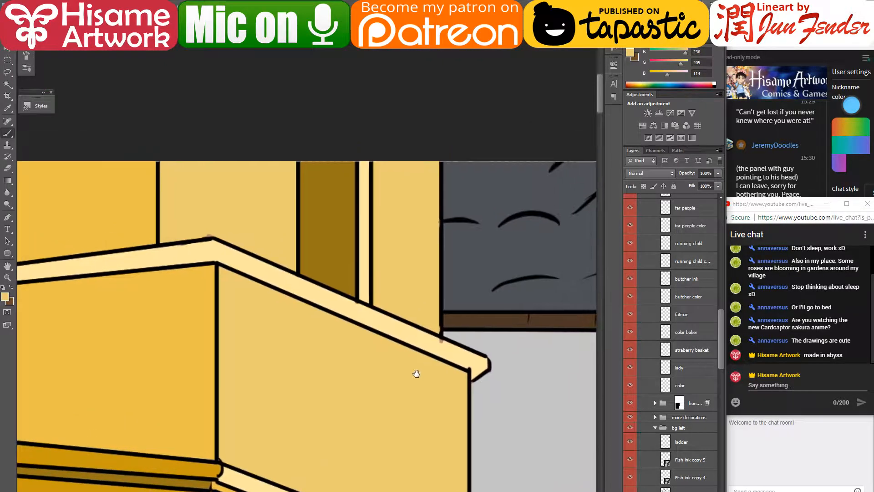
{"action": "left_click", "coordinate": [206, 230], "text": "alt"}
{"action": "left_click", "coordinate": [190, 248], "text": "alt"}
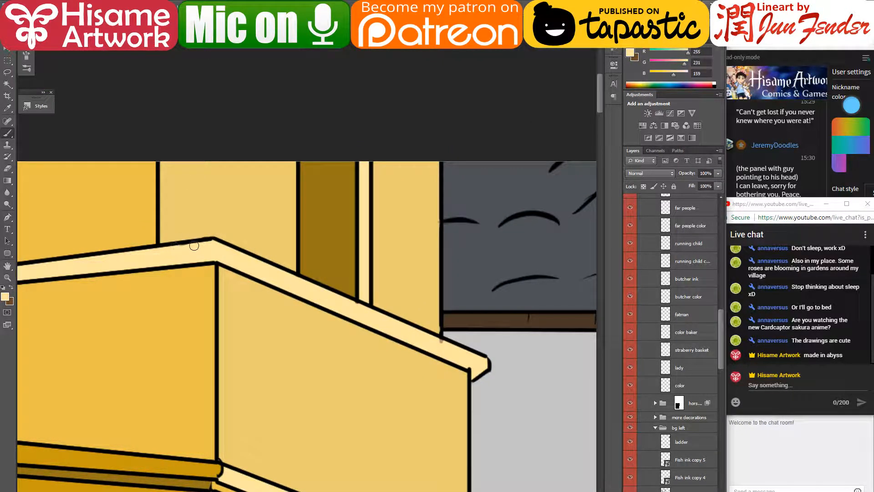
{"action": "left_click", "coordinate": [446, 349], "text": "alt"}
{"action": "left_click_drag", "start_coordinate": [434, 340], "coordinate": [446, 346]}
{"action": "left_click", "coordinate": [366, 313], "text": "alt"}
{"action": "left_click_drag", "start_coordinate": [412, 324], "coordinate": [329, 312]}
{"action": "scroll", "coordinate": [346, 286], "scroll_direction": "down", "scroll_amount": 1}
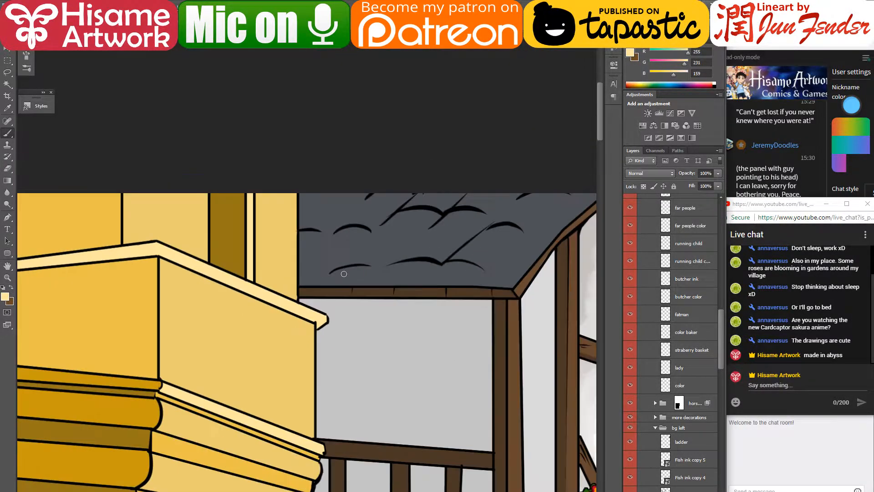
{"action": "scroll", "coordinate": [321, 243], "scroll_direction": "up", "scroll_amount": 1}
{"action": "left_click", "coordinate": [287, 229], "text": "alt"}
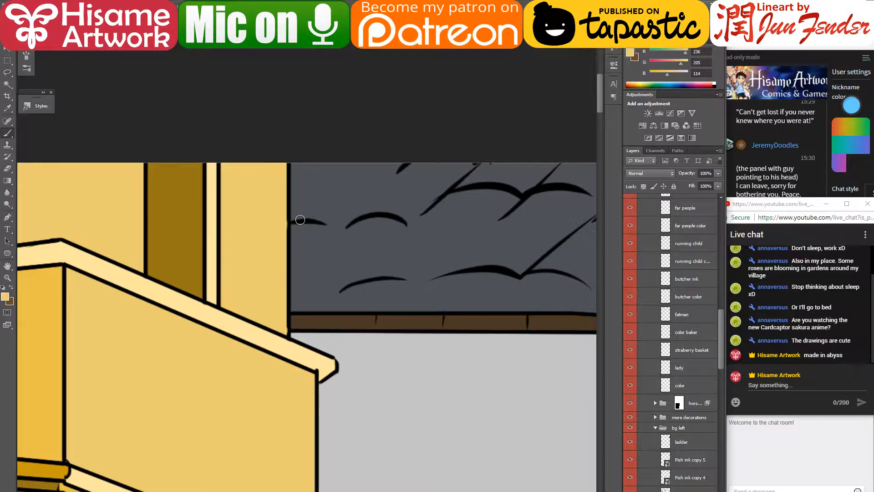
- Load the yellow building's colour areas as a selection from its layer in the bg left group
{"action": "scroll", "coordinate": [303, 349], "scroll_direction": "down", "scroll_amount": 2}
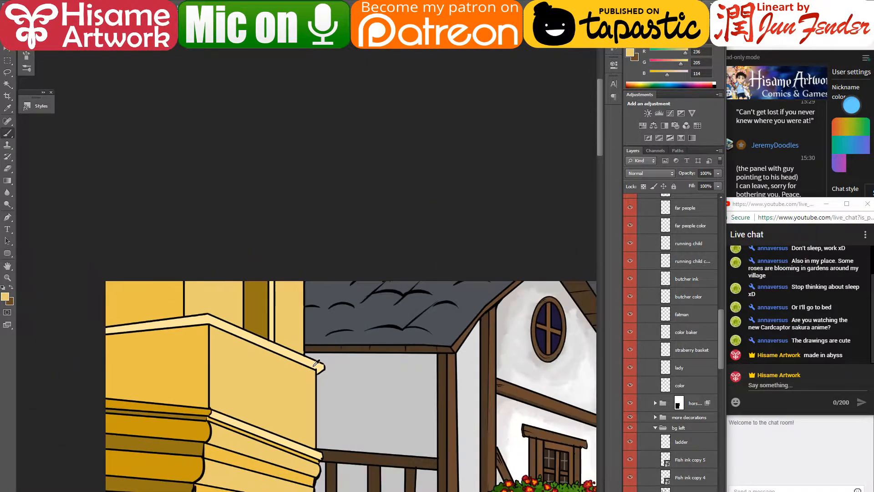
{"action": "mouse_move", "coordinate": [445, 401]}
{"action": "left_mouse_down"}
{"action": "mouse_move", "coordinate": [419, 254]}
{"action": "mouse_move", "coordinate": [376, 278]}
{"action": "left_mouse_up"}
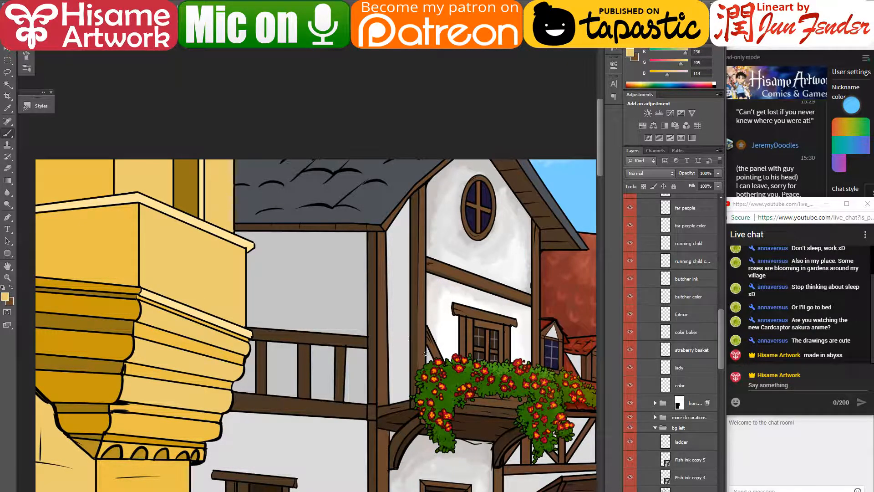
{"action": "scroll", "coordinate": [426, 354], "scroll_direction": "down", "scroll_amount": 3}
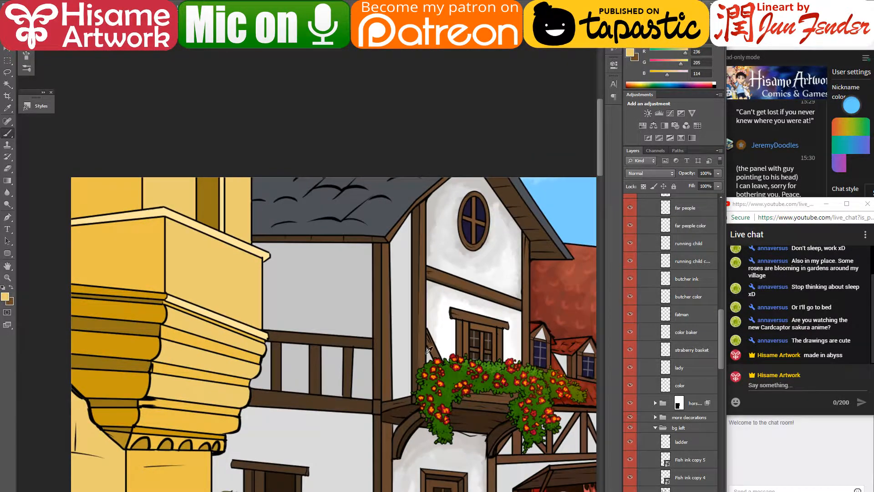
{"action": "scroll", "coordinate": [409, 341], "scroll_direction": "down", "scroll_amount": 3}
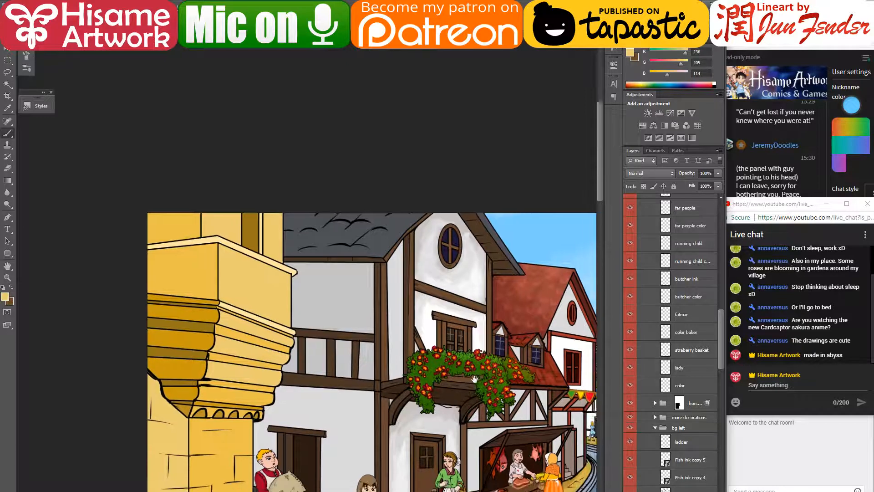
{"action": "scroll", "coordinate": [378, 316], "scroll_direction": "up", "scroll_amount": 1}
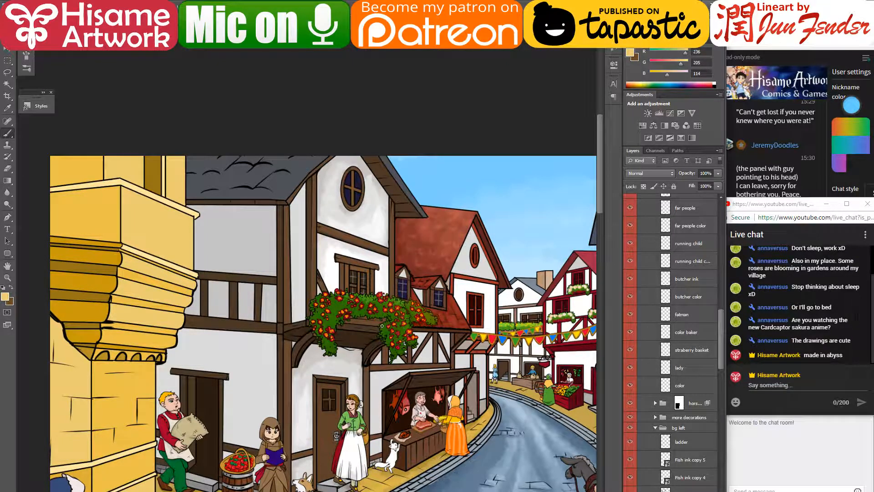
{"action": "left_click_drag", "start_coordinate": [346, 288], "coordinate": [454, 320]}
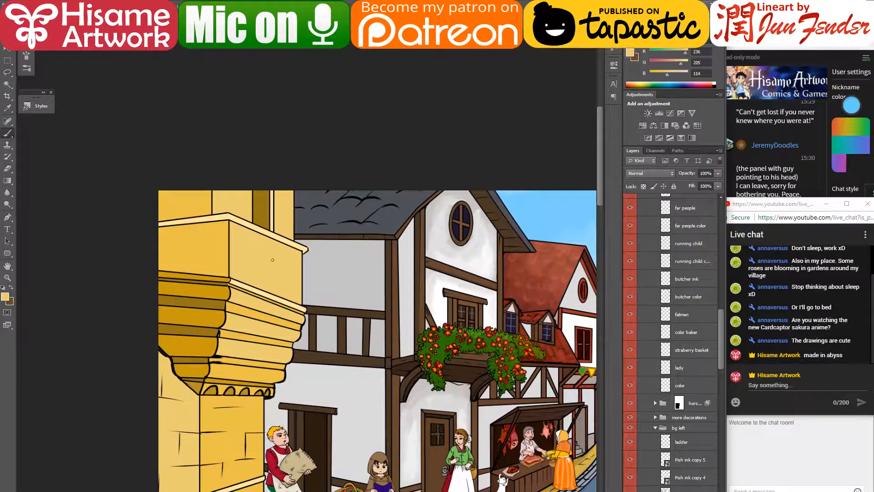
{"action": "key", "text": "v"}
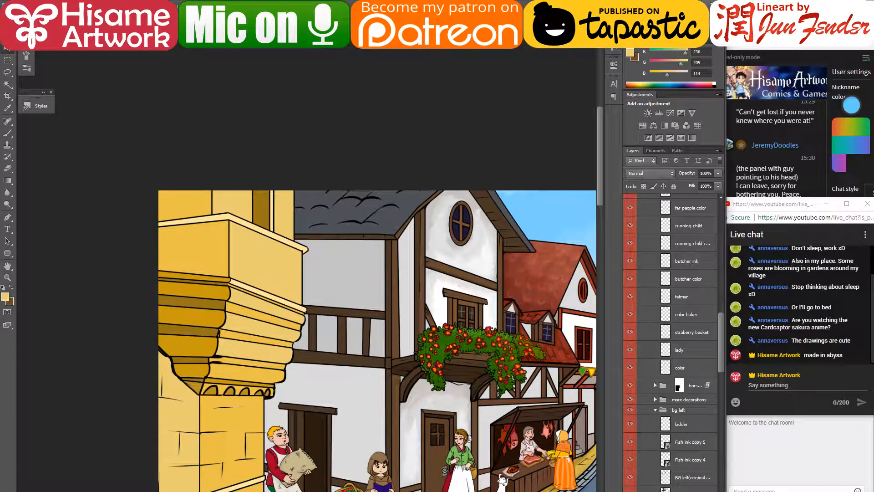
{"action": "left_click", "coordinate": [665, 490], "text": "ctrl"}
{"action": "left_click_drag", "start_coordinate": [300, 243], "coordinate": [418, 263]}
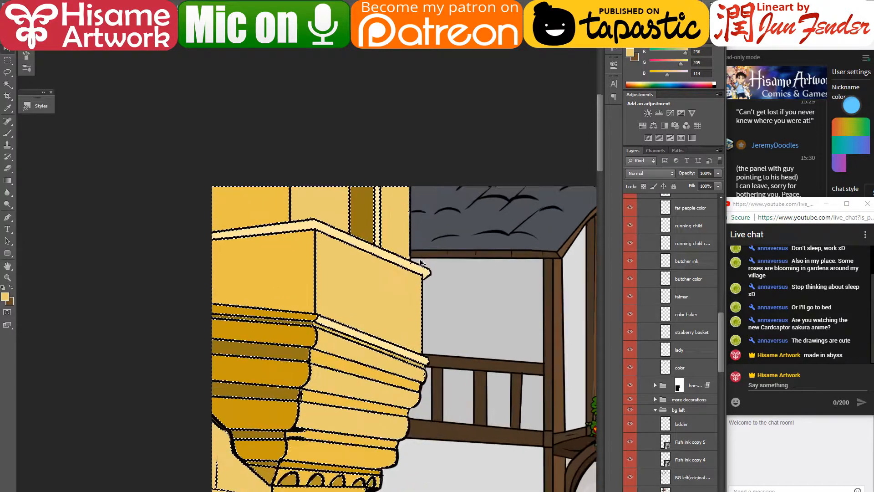
{"action": "scroll", "coordinate": [418, 262], "scroll_direction": "up", "scroll_amount": 1}
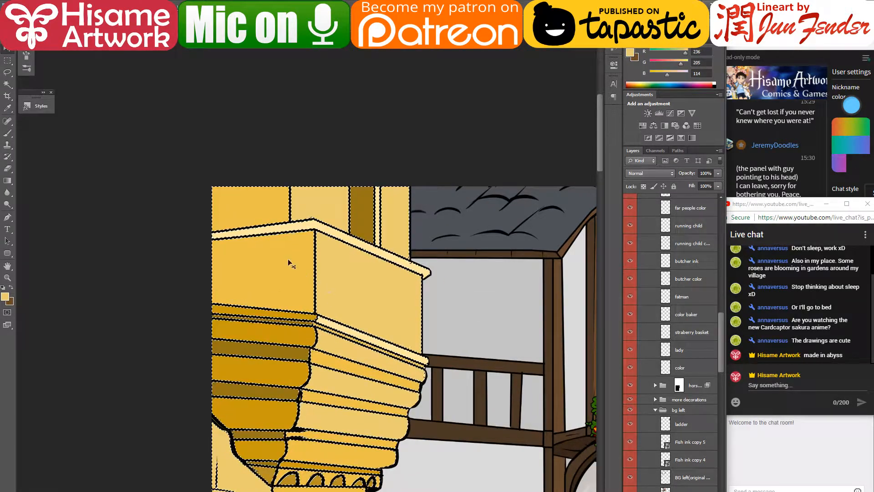
- Choose the textured brush preset of size 35, sample the ledge's pale yellow, set the brush mode to Screen and enlarge the brush
{"action": "left_click", "coordinate": [8, 133]}
{"action": "left_click", "coordinate": [33, 18]}
{"action": "left_click", "coordinate": [145, 261]}
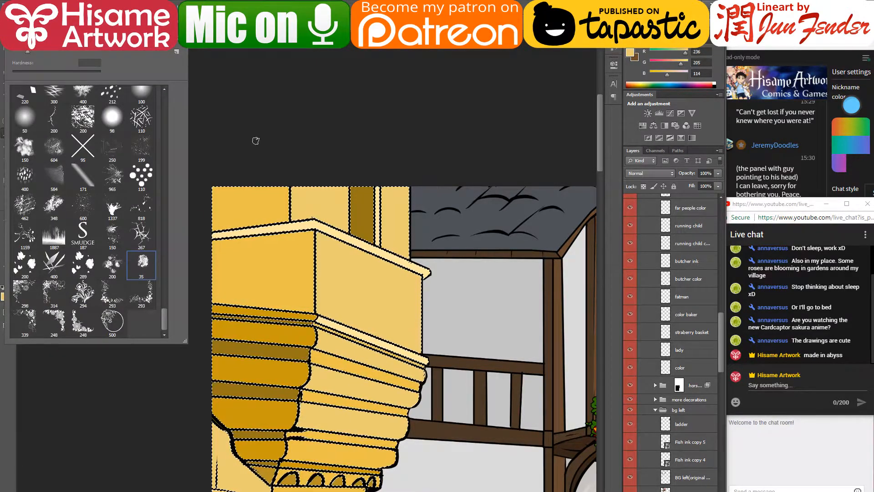
{"action": "left_click", "coordinate": [256, 141]}
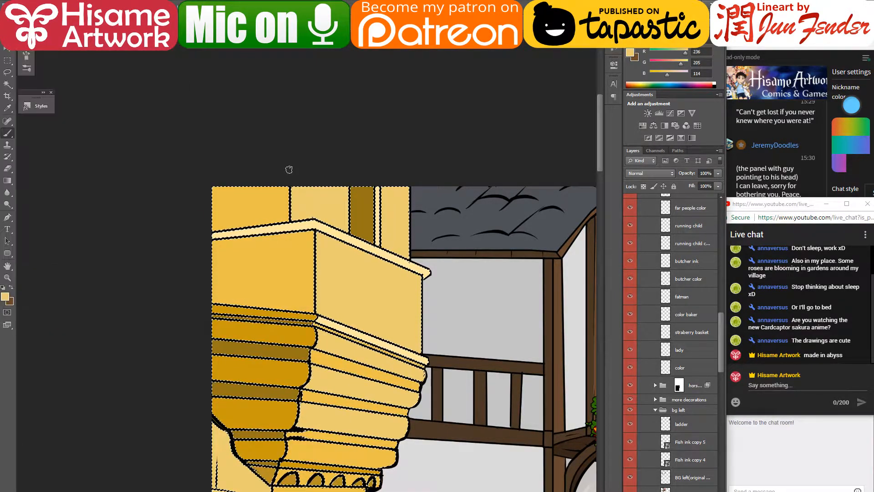
{"action": "left_click", "coordinate": [426, 273], "text": "alt"}
{"action": "left_click", "coordinate": [108, 18]}
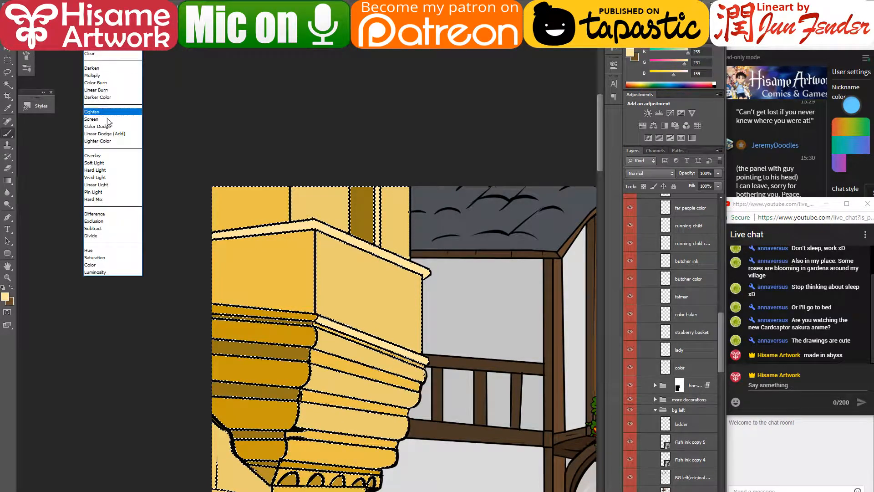
{"action": "left_click", "coordinate": [108, 121]}
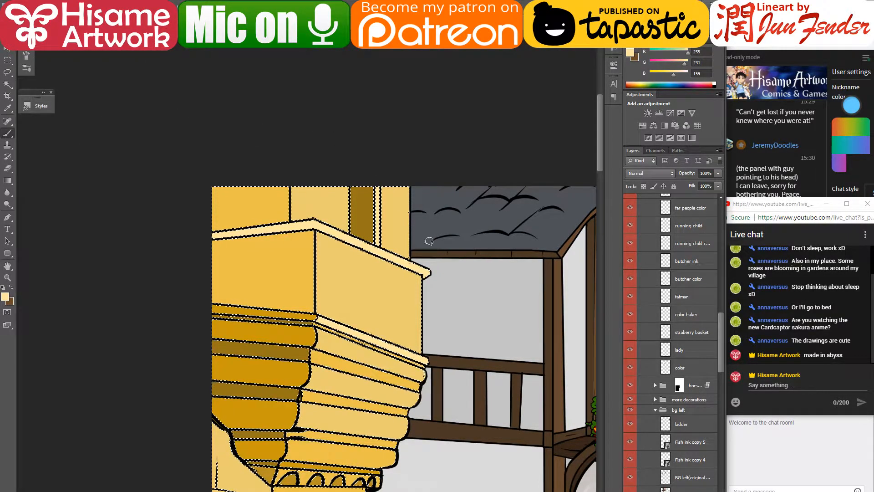
{"action": "key", "text": "bracketright"}
{"action": "key", "text": "bracketright"}
{"action": "key", "text": "bracketright"}
{"action": "key", "text": "bracketright"}
{"action": "key", "text": "bracketright"}
{"action": "key", "text": "bracketright"}
{"action": "key", "text": "bracketright"}
{"action": "key", "text": "bracketright"}
{"action": "key", "text": "bracketright"}
{"action": "key", "text": "bracketright"}
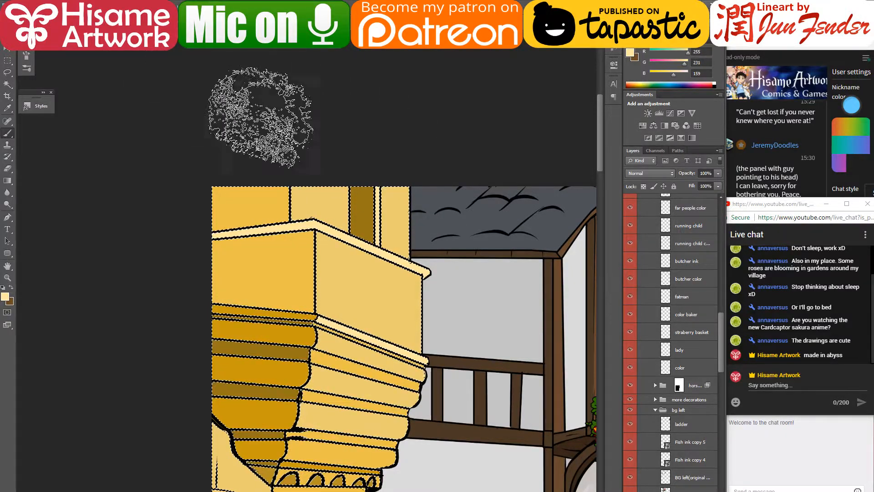
- Try lightening strokes with the textured brush over the yellow building's walls and cornice, and undo them
{"action": "left_click_drag", "start_coordinate": [403, 269], "coordinate": [372, 212]}
{"action": "left_click_drag", "start_coordinate": [339, 337], "coordinate": [351, 349]}
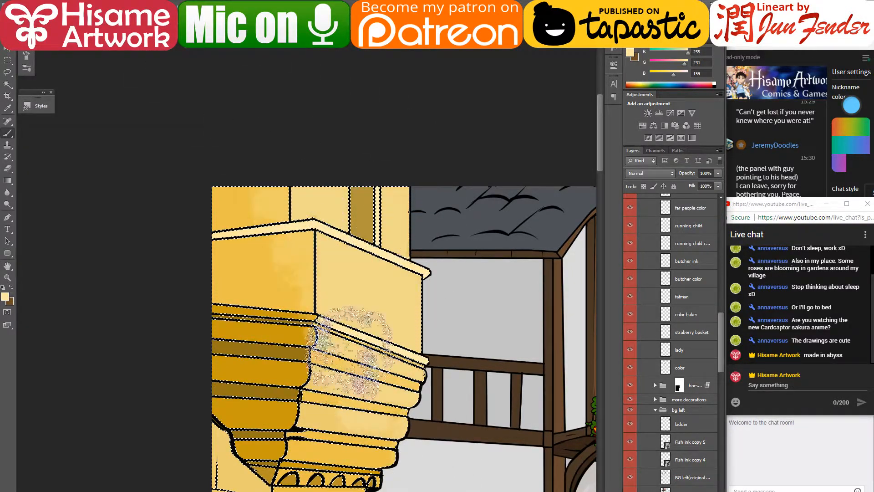
{"action": "key", "text": "ctrl+alt+z"}
{"action": "key", "text": "ctrl+alt+z"}
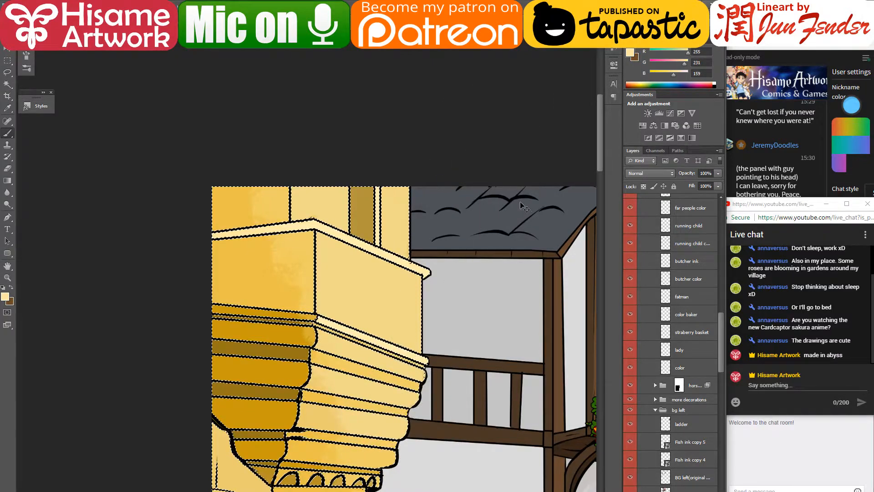
- Set the brush mode to Soft Light and brush pale yellow texture over the selected yellow building
{"action": "scroll", "coordinate": [412, 227], "scroll_direction": "down", "scroll_amount": 6}
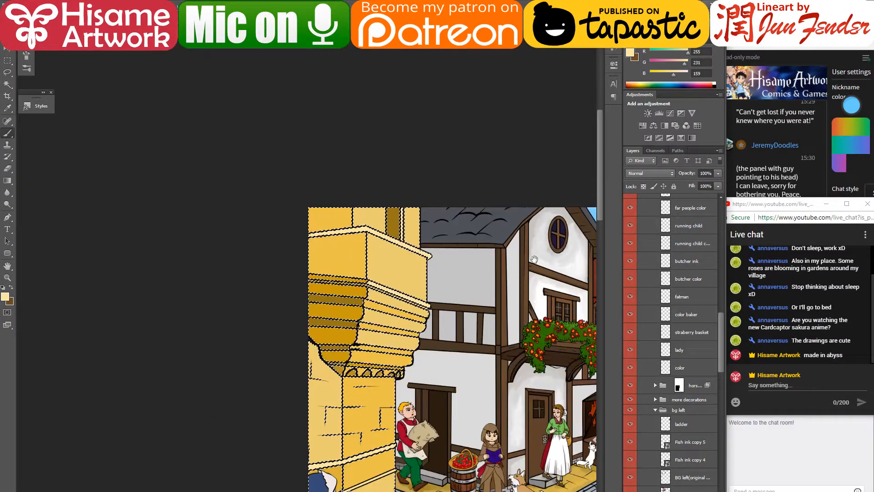
{"action": "left_click_drag", "start_coordinate": [534, 259], "coordinate": [487, 252]}
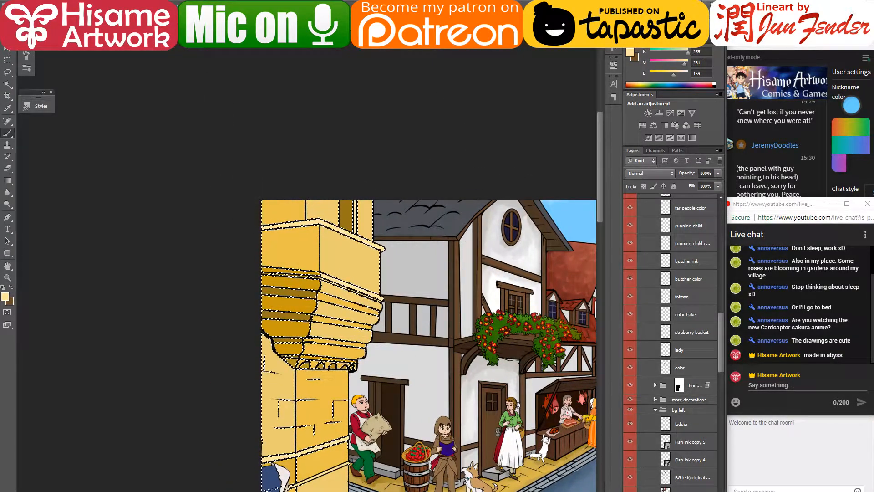
{"action": "left_click", "coordinate": [109, 17]}
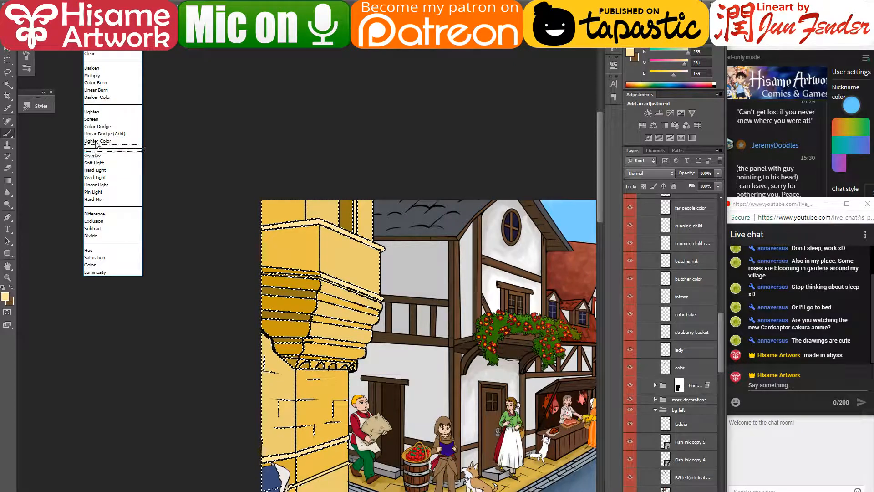
{"action": "left_click", "coordinate": [95, 163]}
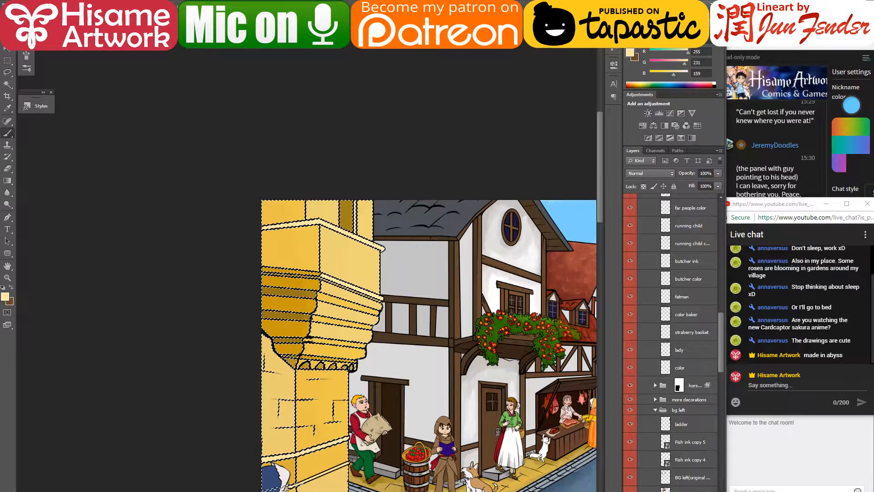
- Switch the brush mode to Screen, brush pale yellow highlights over the building's cornice and lower wall, and clear the selection
{"action": "left_click", "coordinate": [109, 23]}
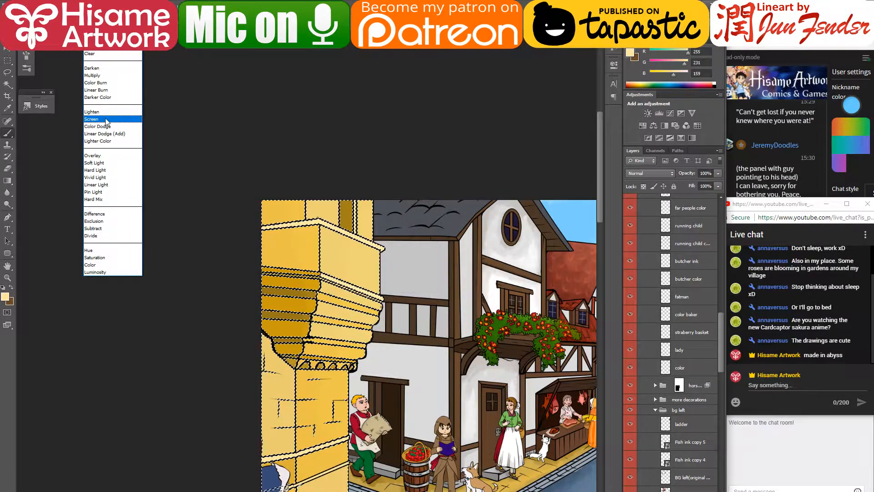
{"action": "left_click", "coordinate": [106, 120]}
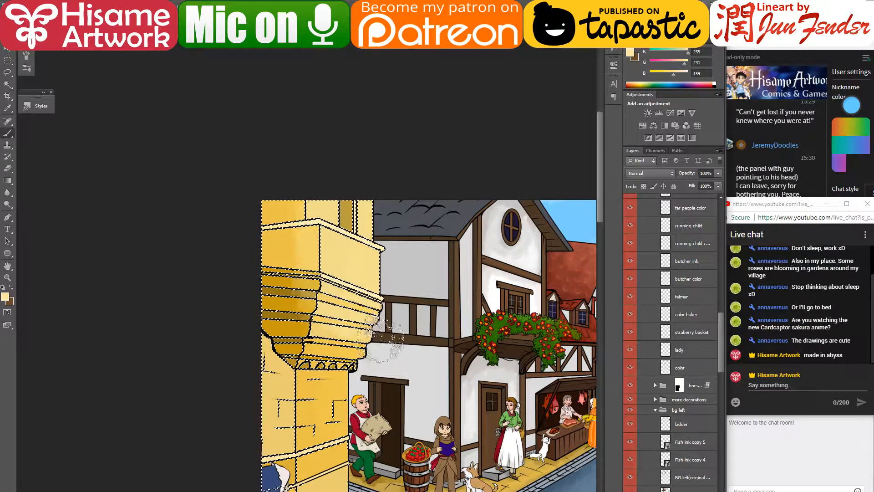
{"action": "left_click_drag", "start_coordinate": [329, 491], "coordinate": [309, 441]}
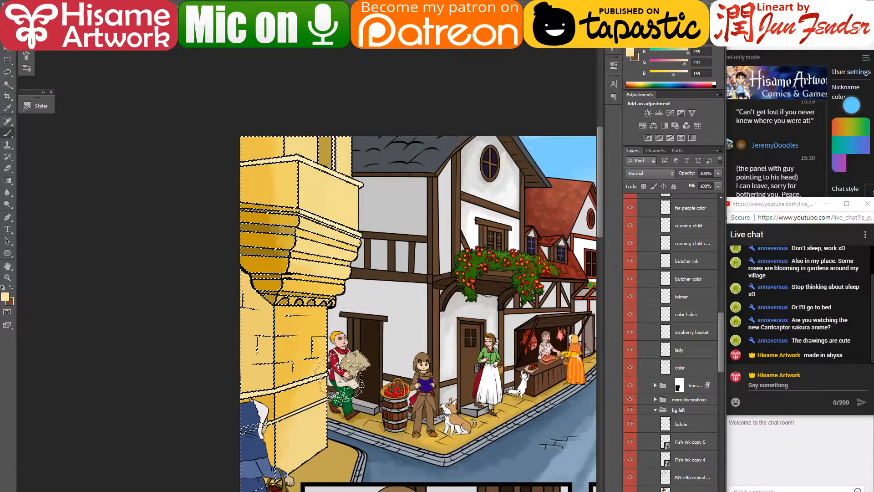
{"action": "left_click_drag", "start_coordinate": [502, 213], "coordinate": [384, 250]}
{"action": "key", "text": "ctrl+d"}
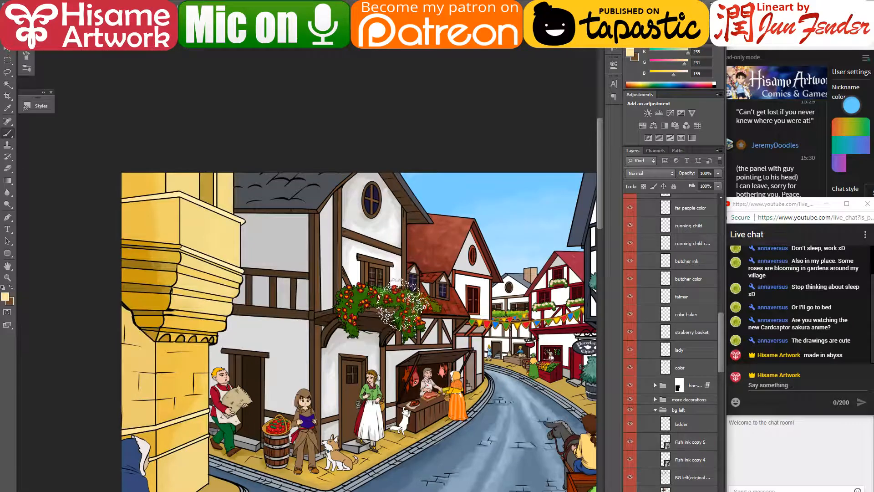
{"action": "left_click_drag", "start_coordinate": [415, 306], "coordinate": [415, 272]}
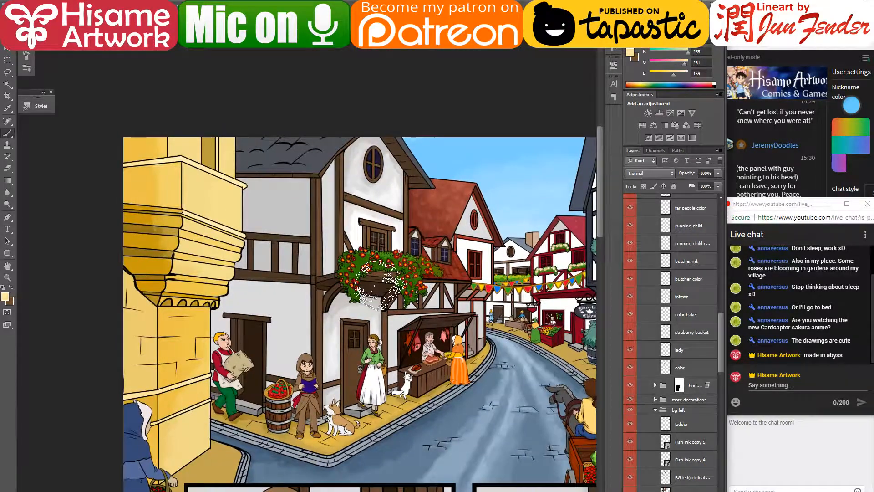
{"action": "scroll", "coordinate": [387, 186], "scroll_direction": "down", "scroll_amount": 1}
{"action": "scroll", "coordinate": [388, 185], "scroll_direction": "down", "scroll_amount": 1}
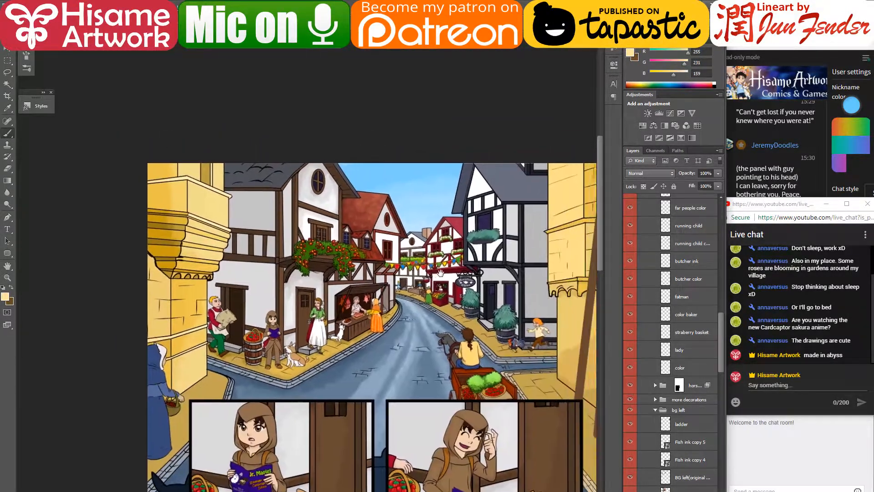
- Select the outline of the yellow building beside the ladder, set the brush mode to Normal and sample its golden yellow
{"action": "left_click_drag", "start_coordinate": [442, 240], "coordinate": [391, 287]}
{"action": "key", "text": "v"}
{"action": "left_click", "coordinate": [516, 269]}
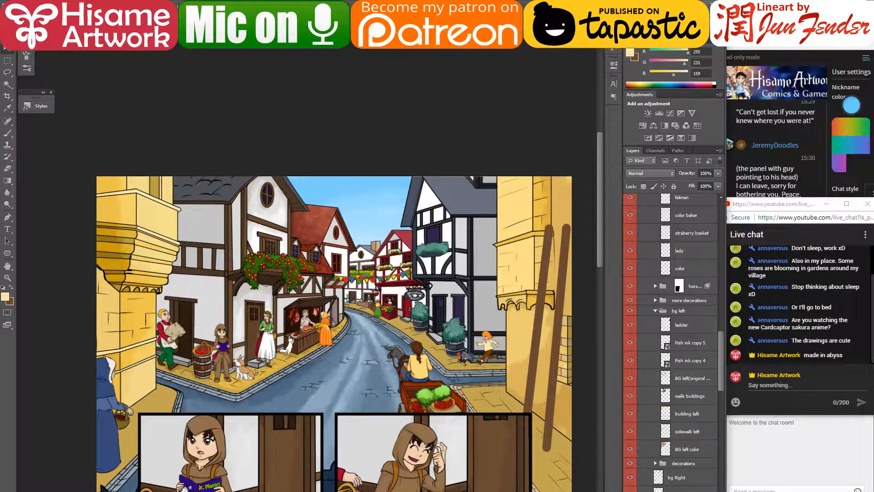
{"action": "left_click", "coordinate": [658, 490], "text": "ctrl"}
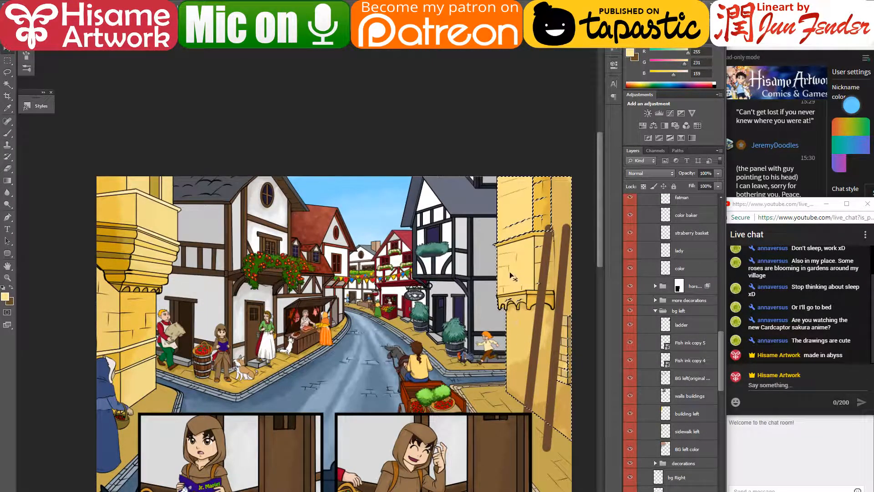
{"action": "key", "text": "b"}
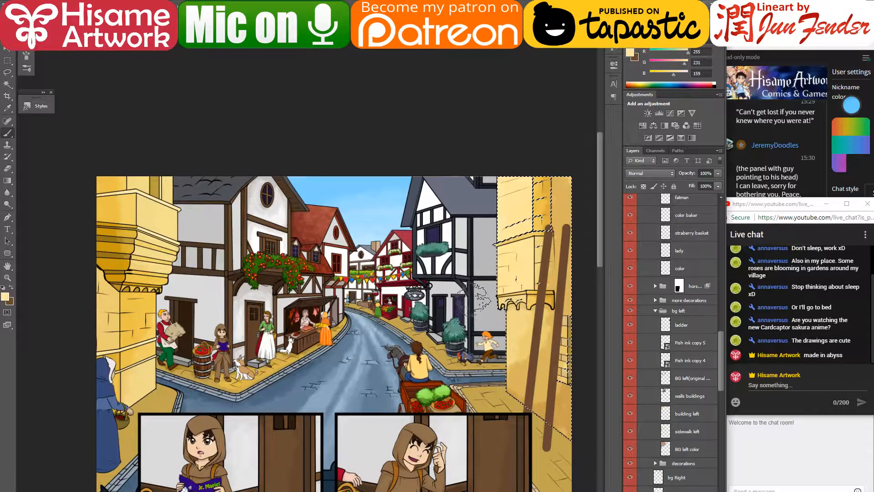
{"action": "left_click", "coordinate": [113, 17]}
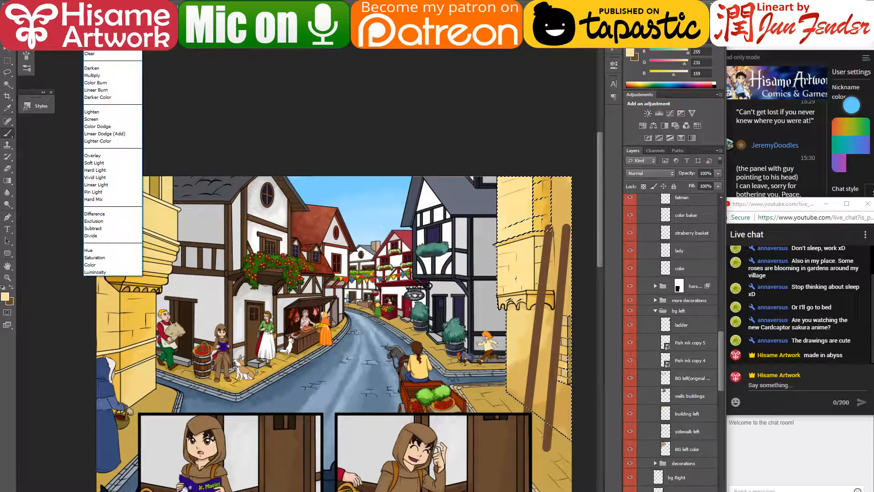
{"action": "left_click", "coordinate": [111, 28]}
{"action": "left_click", "coordinate": [526, 337], "text": "alt"}
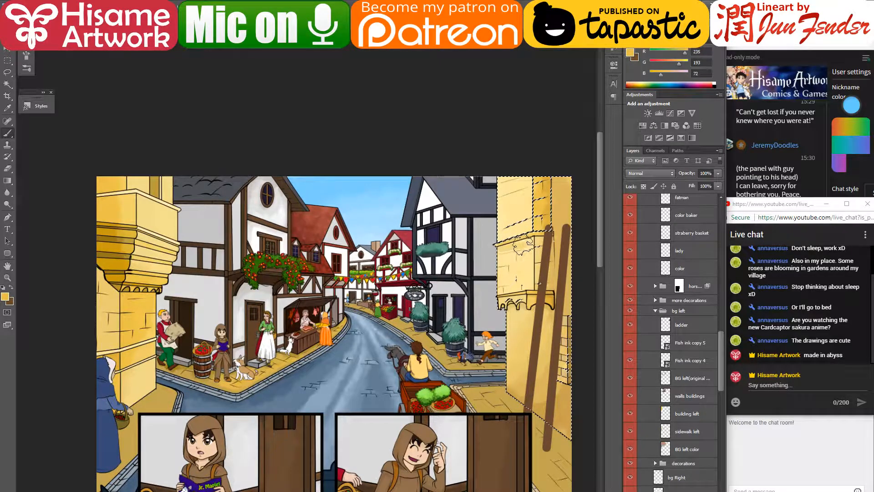
- Reduce the brush size several steps for detail work on the yellow building's ledge
{"action": "scroll", "coordinate": [503, 230], "scroll_direction": "up", "scroll_amount": 4}
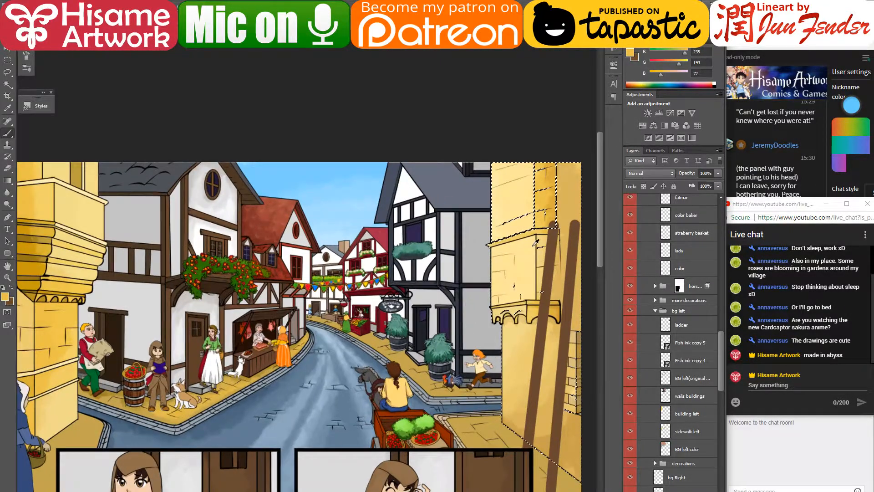
{"action": "key", "text": "bracketleft"}
{"action": "key", "text": "bracketleft"}
{"action": "key", "text": "bracketleft"}
{"action": "key", "text": "bracketleft"}
{"action": "key", "text": "bracketleft"}
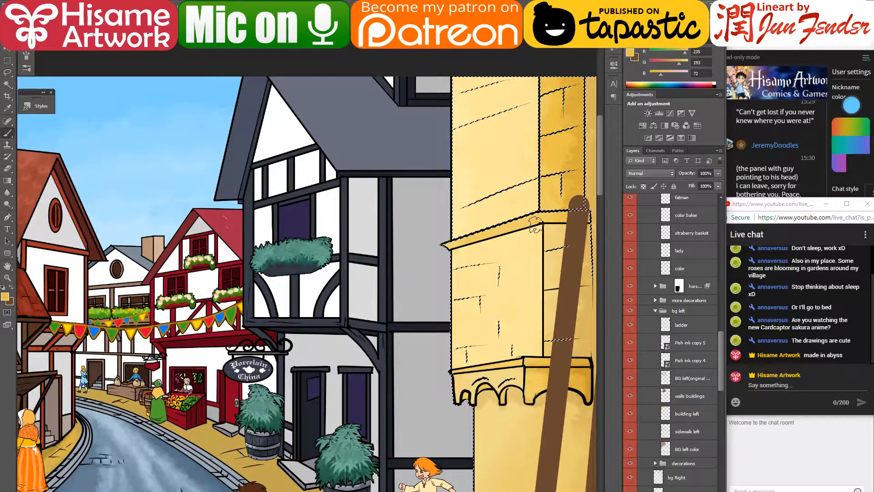
- Select both grey roof sections of the timbered house above the Porcelain China sign with the Magic Wand
{"action": "left_click_drag", "start_coordinate": [338, 181], "coordinate": [520, 226]}
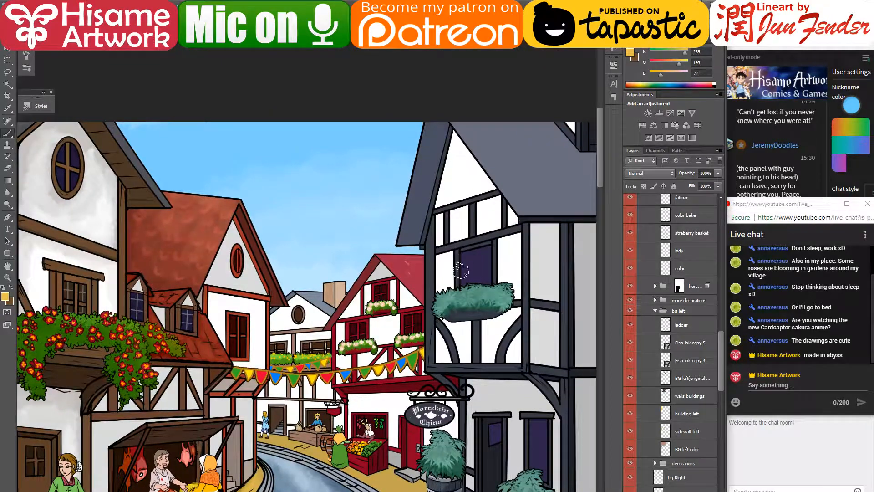
{"action": "scroll", "coordinate": [464, 280], "scroll_direction": "down", "scroll_amount": 1}
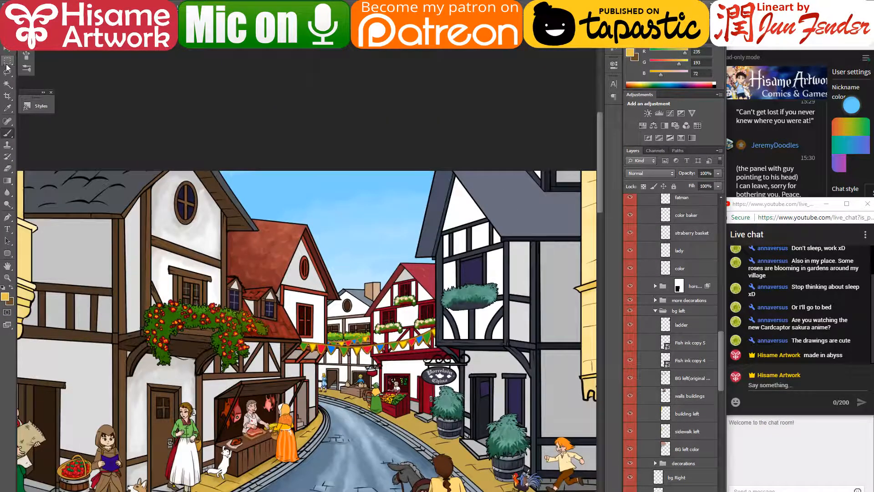
{"action": "left_click", "coordinate": [7, 84]}
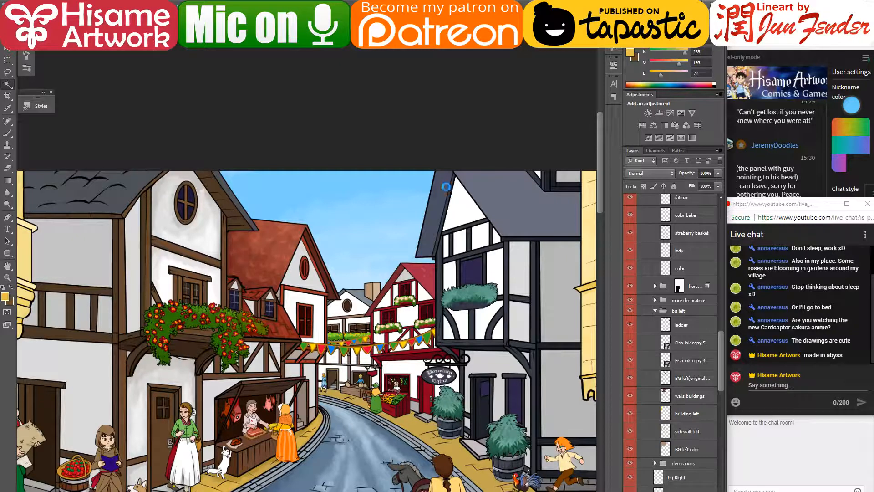
{"action": "key", "text": "v"}
{"action": "left_click", "coordinate": [8, 85]}
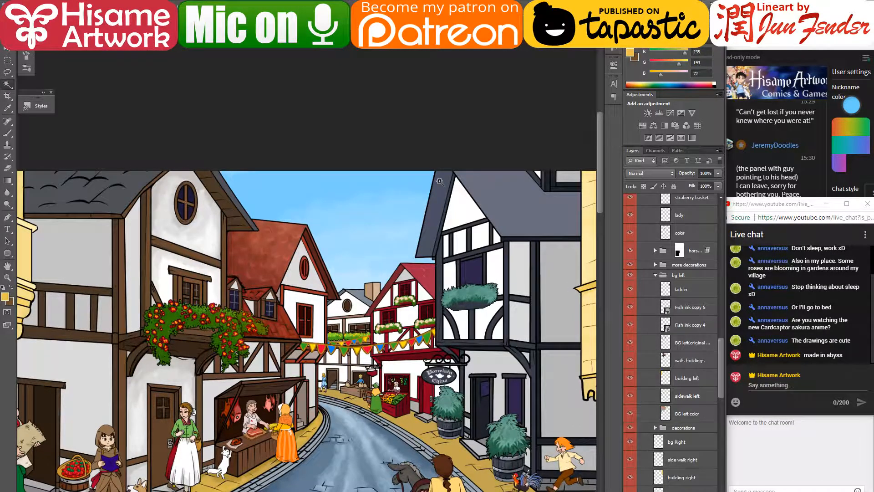
{"action": "left_click", "coordinate": [532, 186], "text": "shift"}
{"action": "left_click_drag", "start_coordinate": [490, 122], "coordinate": [470, 194]}
{"action": "scroll", "coordinate": [470, 195], "scroll_direction": "up", "scroll_amount": 1}
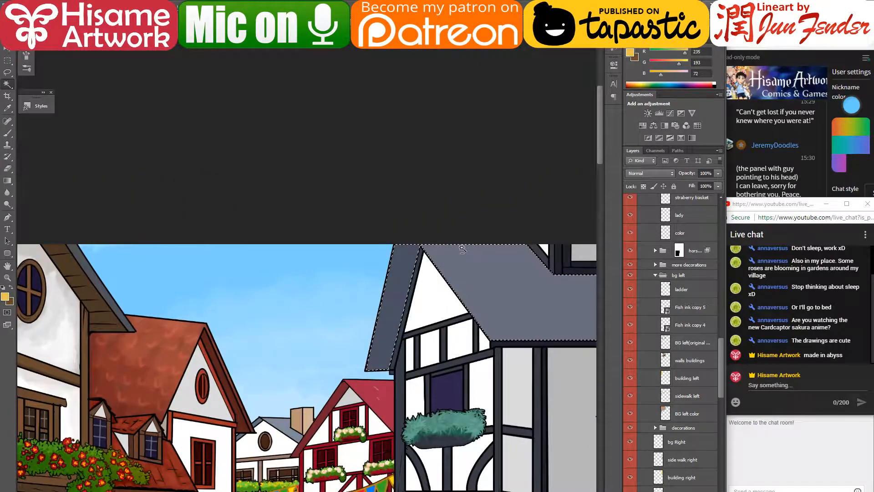
- Sample the roof's blue-grey and brush darker textured shading down the narrow roof strip beside the gable
{"action": "left_click", "coordinate": [7, 133]}
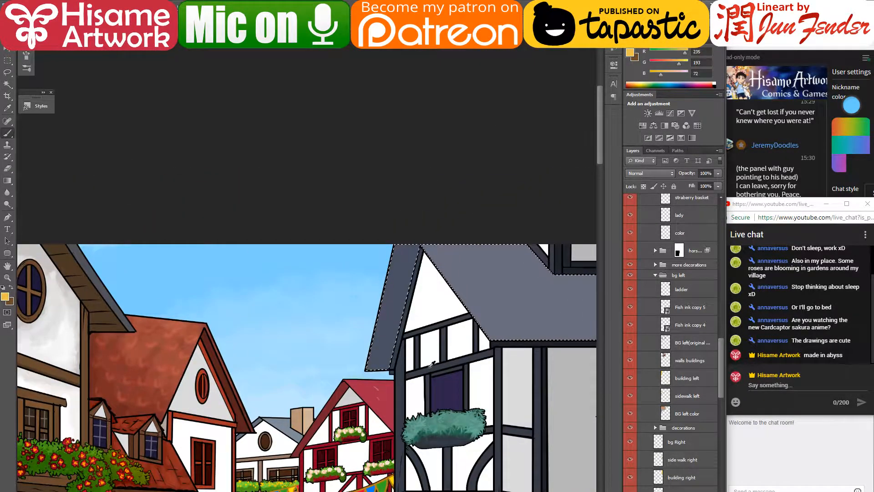
{"action": "left_click", "coordinate": [392, 332], "text": "alt"}
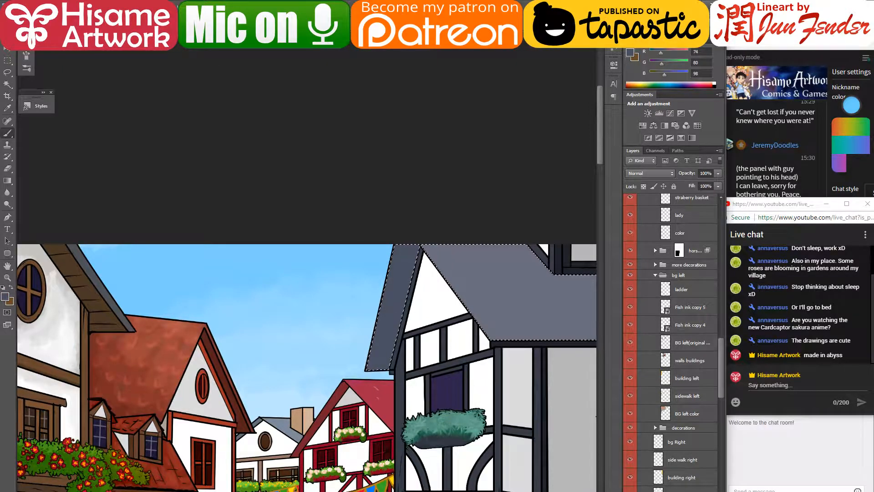
{"action": "left_click", "coordinate": [105, 43]}
{"action": "left_click", "coordinate": [104, 69]}
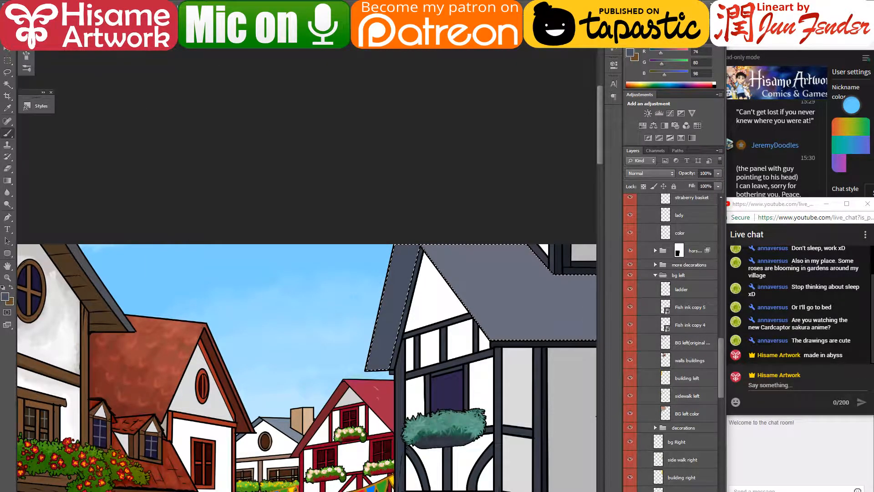
{"action": "left_click_drag", "start_coordinate": [412, 234], "coordinate": [391, 394]}
{"action": "left_click_drag", "start_coordinate": [411, 248], "coordinate": [390, 345]}
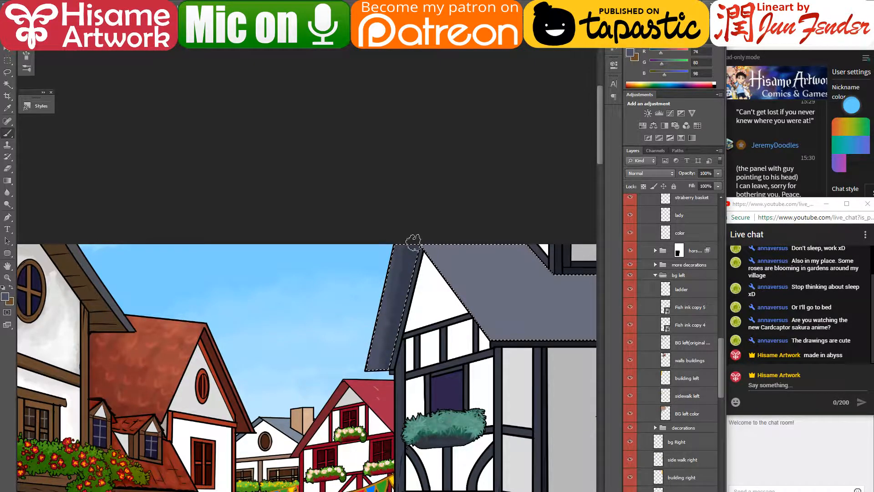
{"action": "left_click_drag", "start_coordinate": [414, 245], "coordinate": [388, 353]}
- Shade the large roof slope with the textured brush, then blend it in Normal mode using a sampled lighter grey
{"action": "left_click_drag", "start_coordinate": [424, 317], "coordinate": [349, 310]}
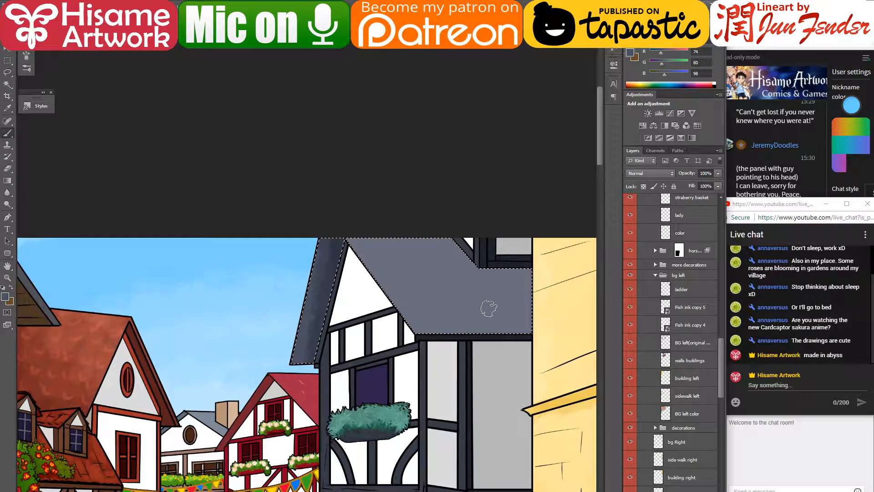
{"action": "mouse_move", "coordinate": [473, 234]}
{"action": "left_mouse_down"}
{"action": "mouse_move", "coordinate": [452, 233]}
{"action": "mouse_move", "coordinate": [529, 289]}
{"action": "mouse_move", "coordinate": [494, 384]}
{"action": "mouse_move", "coordinate": [371, 352]}
{"action": "mouse_move", "coordinate": [384, 335]}
{"action": "mouse_move", "coordinate": [502, 341]}
{"action": "mouse_move", "coordinate": [536, 266]}
{"action": "mouse_move", "coordinate": [498, 329]}
{"action": "mouse_move", "coordinate": [404, 307]}
{"action": "left_mouse_up"}
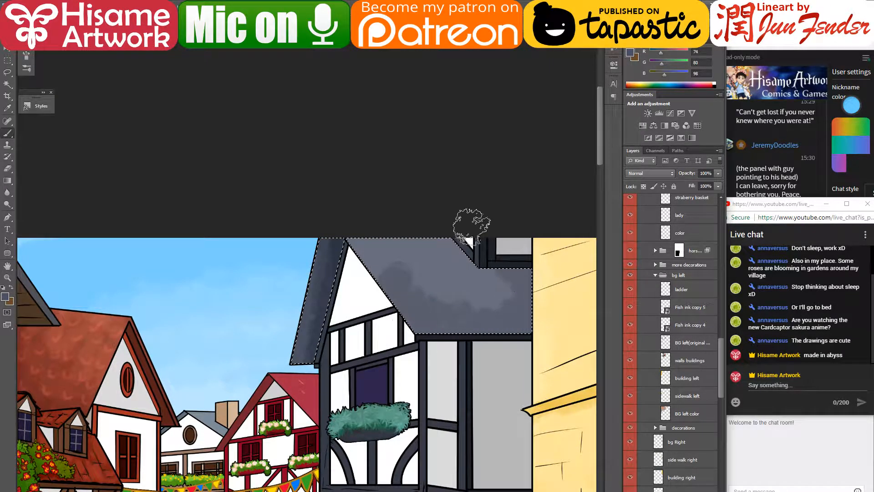
{"action": "left_click", "coordinate": [385, 244], "text": "alt"}
{"action": "left_click", "coordinate": [112, 20]}
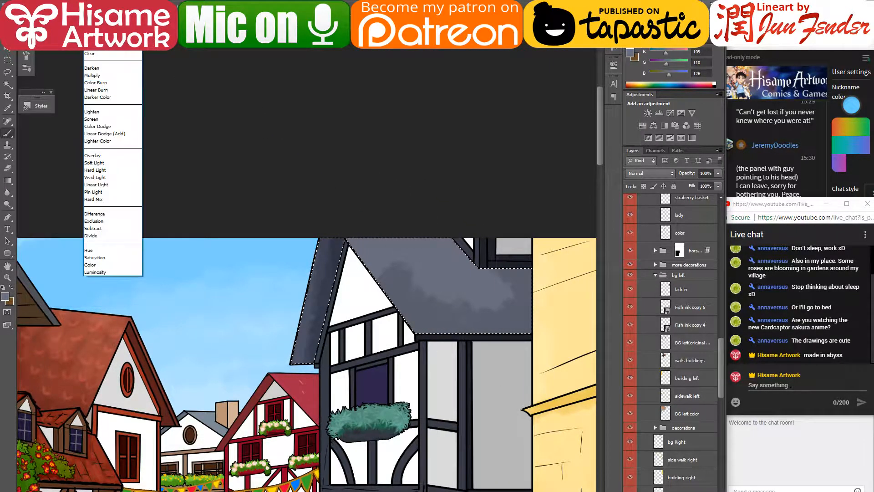
{"action": "left_click", "coordinate": [107, 34]}
{"action": "mouse_move", "coordinate": [464, 303]}
{"action": "left_mouse_down"}
{"action": "mouse_move", "coordinate": [431, 221]}
{"action": "mouse_move", "coordinate": [453, 304]}
{"action": "mouse_move", "coordinate": [391, 245]}
{"action": "mouse_move", "coordinate": [434, 294]}
{"action": "mouse_move", "coordinate": [397, 251]}
{"action": "mouse_move", "coordinate": [461, 275]}
{"action": "left_mouse_up"}
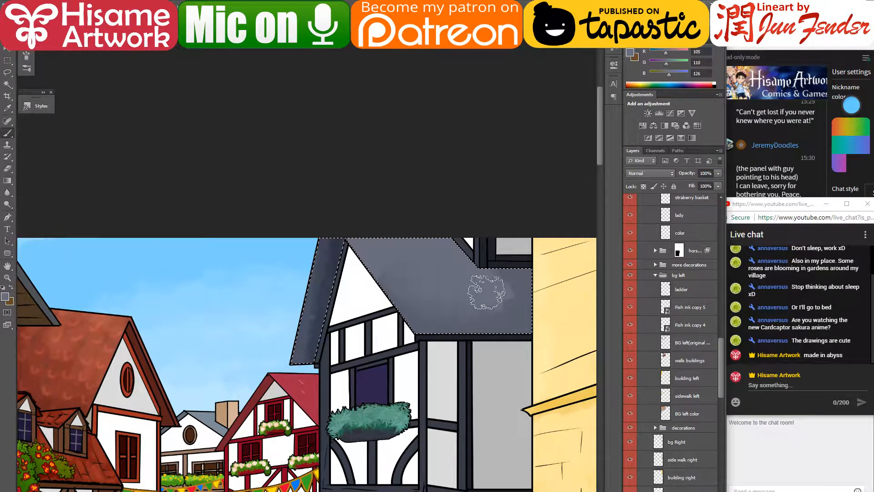
- Set the foreground colour to pale blue-grey 9aa0b3, switch the brush mode to Screen and brush highlights on the upper roof slope
{"action": "left_click", "coordinate": [6, 297]}
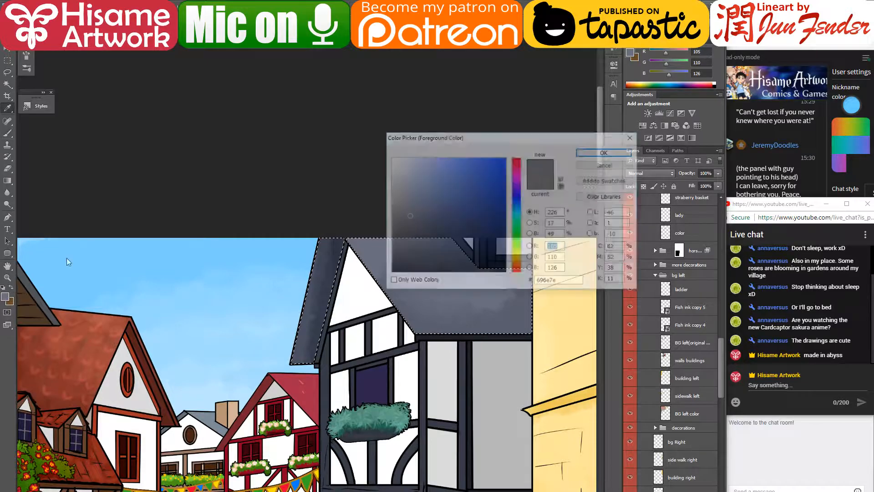
{"action": "left_click", "coordinate": [408, 195]}
{"action": "left_click", "coordinate": [405, 192]}
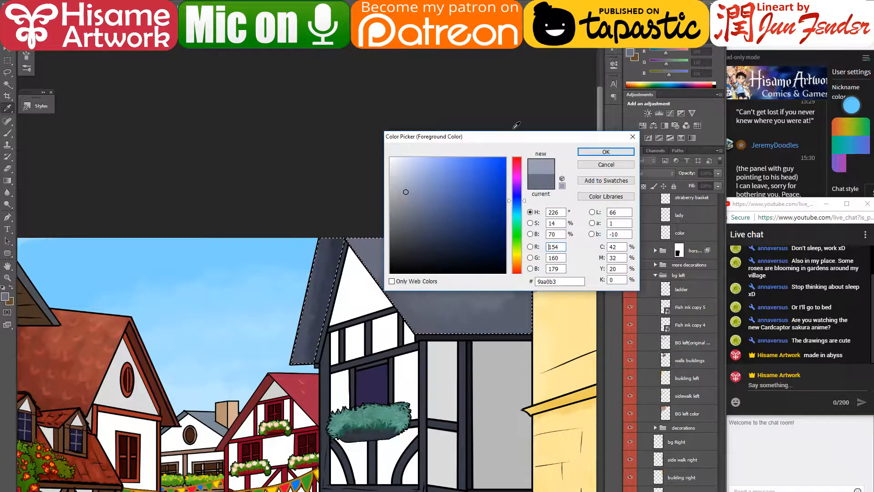
{"action": "left_click", "coordinate": [594, 153]}
{"action": "left_click", "coordinate": [111, 15]}
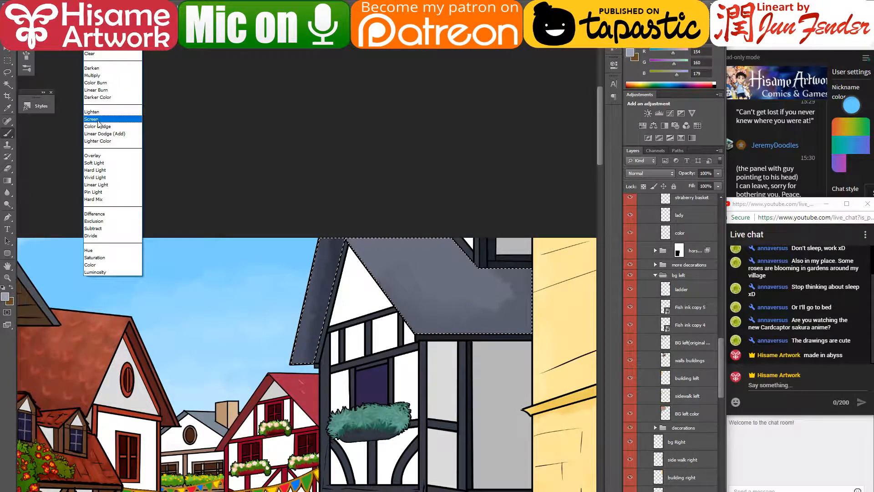
{"action": "left_click", "coordinate": [100, 119]}
{"action": "mouse_move", "coordinate": [413, 277]}
{"action": "left_mouse_down"}
{"action": "mouse_move", "coordinate": [397, 202]}
{"action": "mouse_move", "coordinate": [437, 272]}
{"action": "mouse_move", "coordinate": [428, 275]}
{"action": "mouse_move", "coordinate": [401, 246]}
{"action": "mouse_move", "coordinate": [397, 198]}
{"action": "mouse_move", "coordinate": [398, 239]}
{"action": "left_mouse_up"}
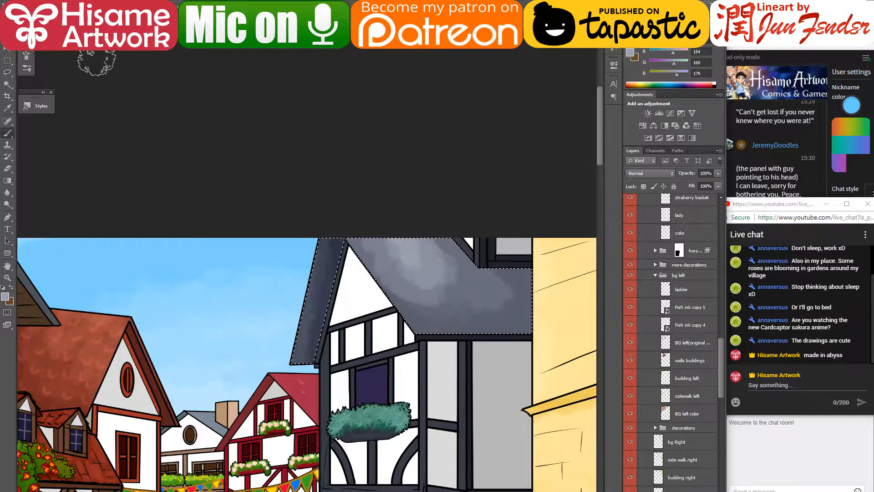
- Switch the brush mode to Normal, blend the roof slope's highlights and shadows with sampled greys, and clear the selection
{"action": "left_click", "coordinate": [104, 15]}
{"action": "left_click", "coordinate": [114, 31]}
{"action": "left_click", "coordinate": [380, 243], "text": "alt"}
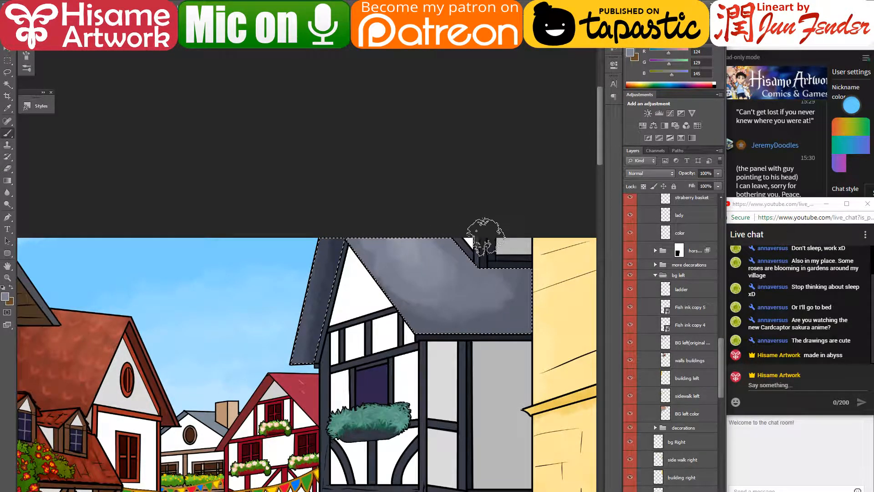
{"action": "left_click", "coordinate": [508, 310], "text": "alt"}
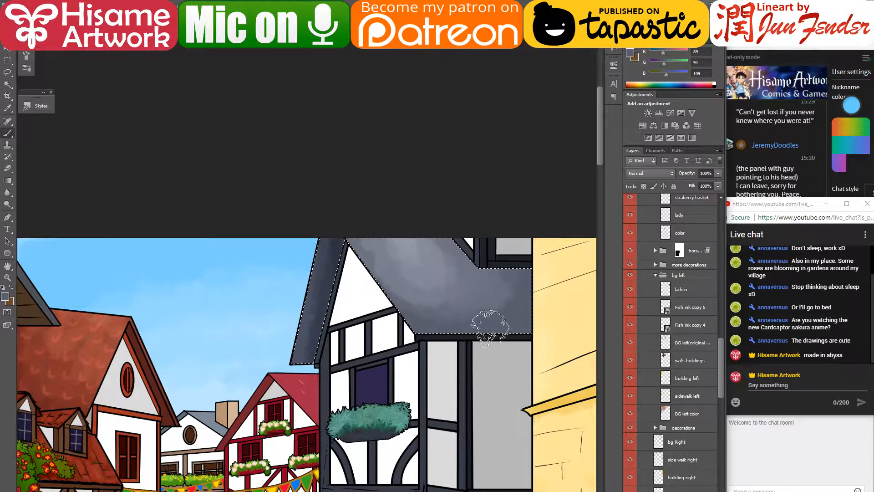
{"action": "left_click", "coordinate": [412, 240], "text": "alt"}
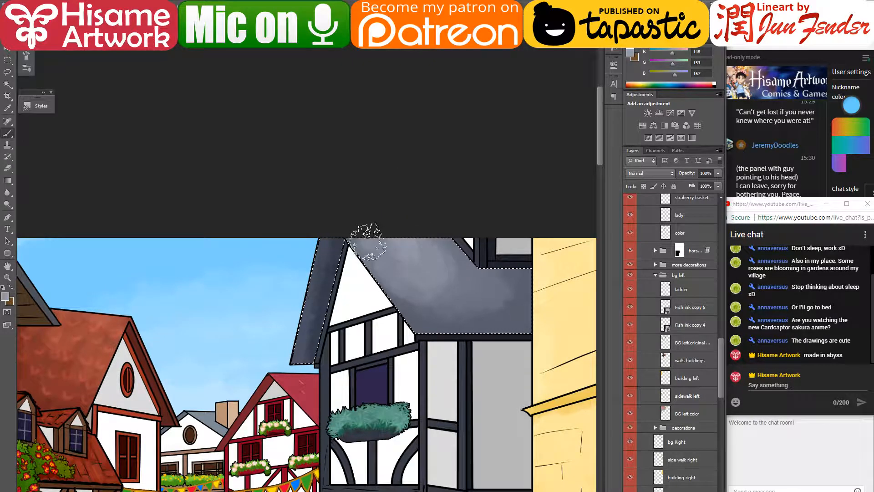
{"action": "left_click", "coordinate": [377, 252], "text": "alt"}
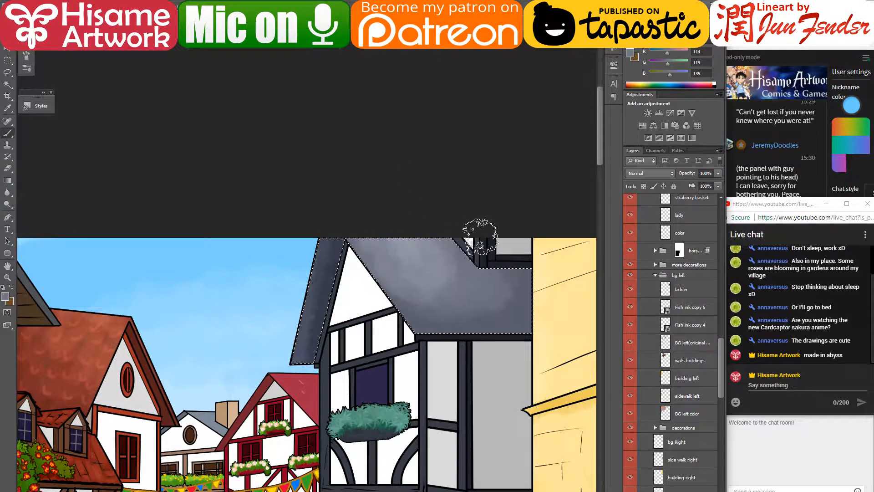
{"action": "left_click", "coordinate": [521, 263], "text": "alt"}
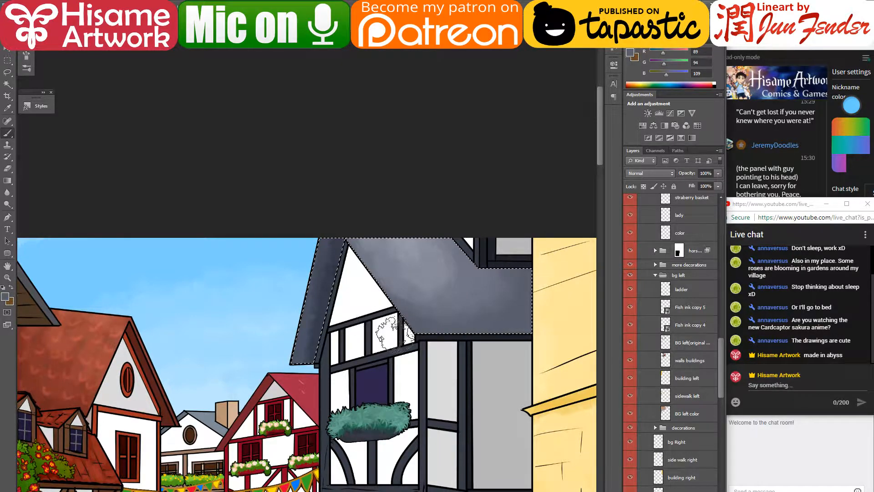
{"action": "key", "text": "ctrl+d"}
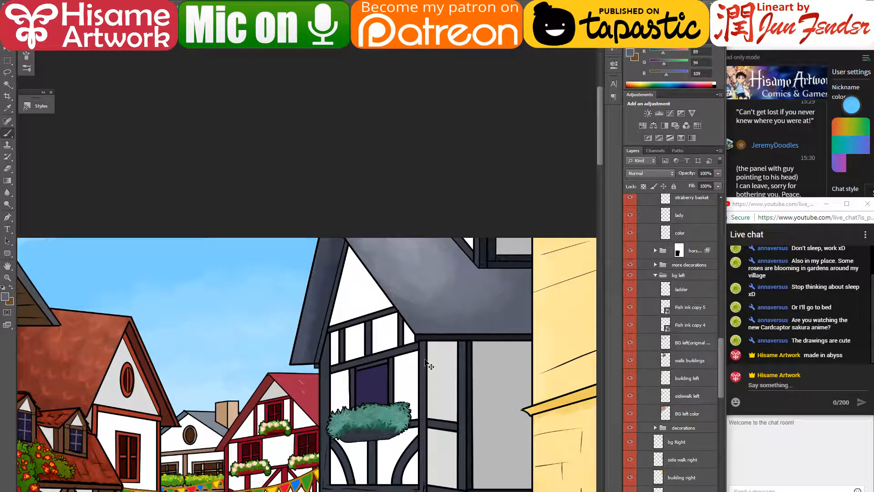
{"action": "left_click_drag", "start_coordinate": [428, 364], "coordinate": [446, 312]}
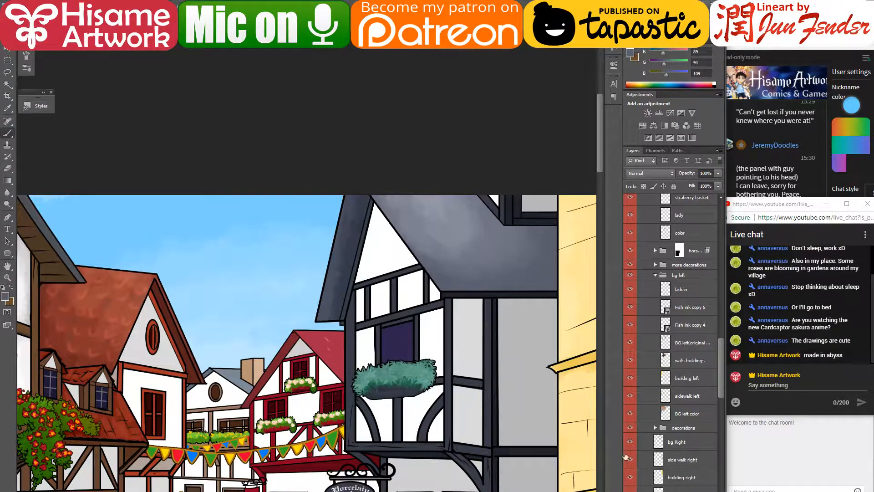
{"action": "key", "text": "v"}
{"action": "scroll", "coordinate": [440, 202], "scroll_direction": "up", "scroll_amount": 2}
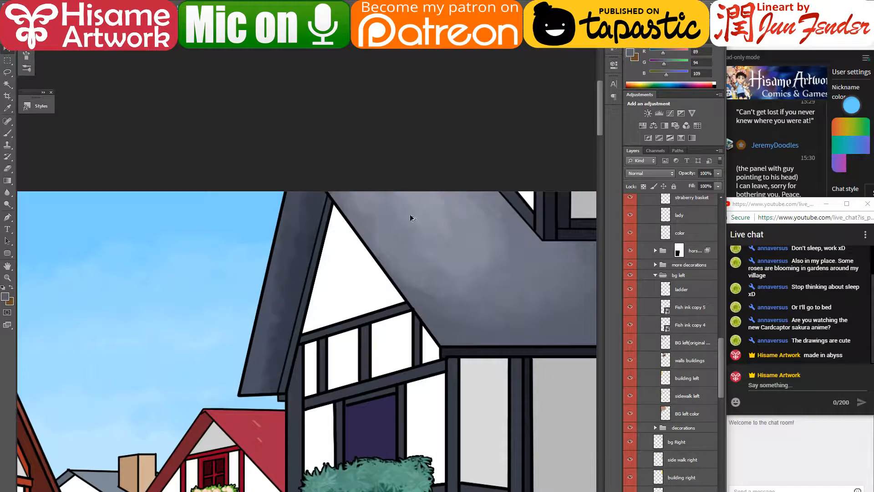
{"action": "left_click", "coordinate": [671, 442]}
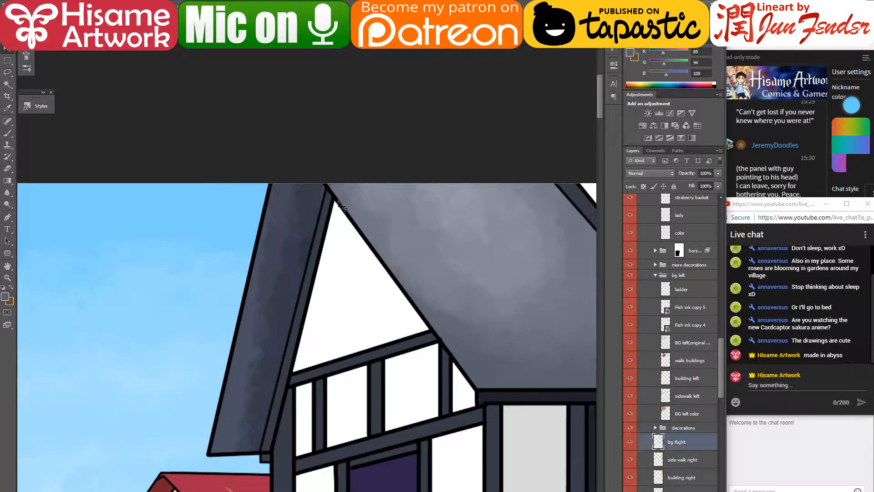
{"action": "left_click_drag", "start_coordinate": [469, 257], "coordinate": [424, 221]}
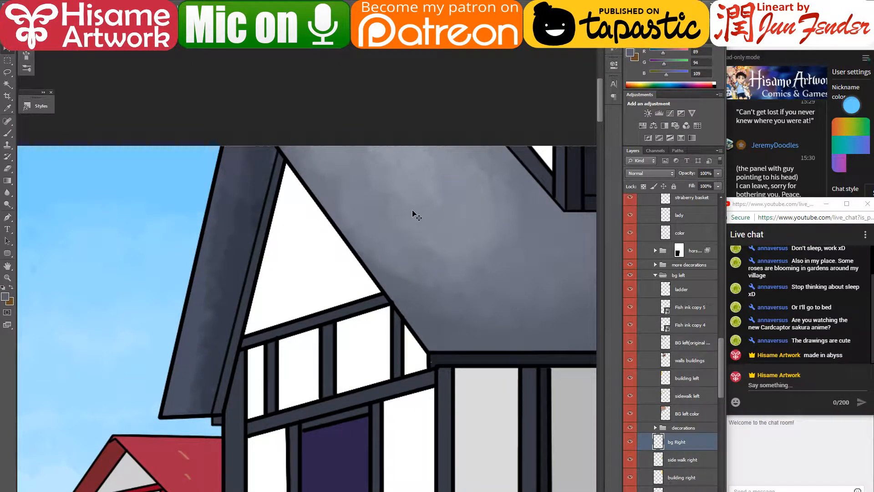
{"action": "left_click_drag", "start_coordinate": [246, 251], "coordinate": [351, 279]}
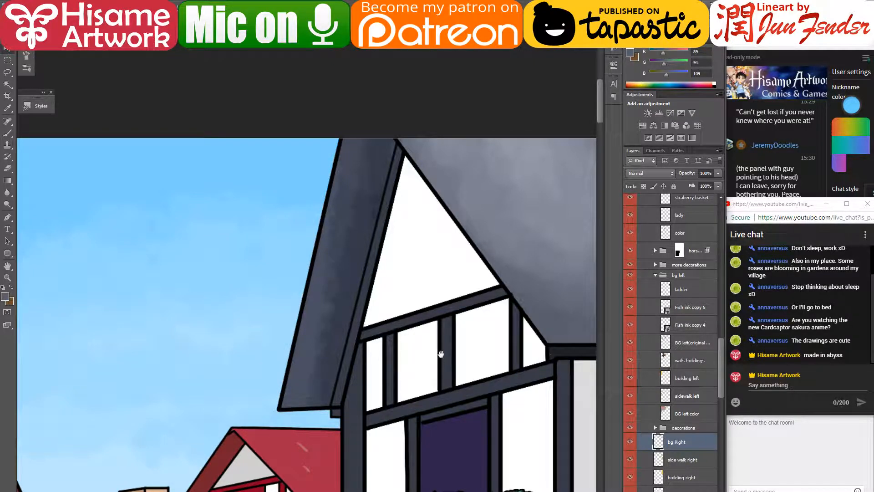
{"action": "left_click_drag", "start_coordinate": [440, 354], "coordinate": [361, 358]}
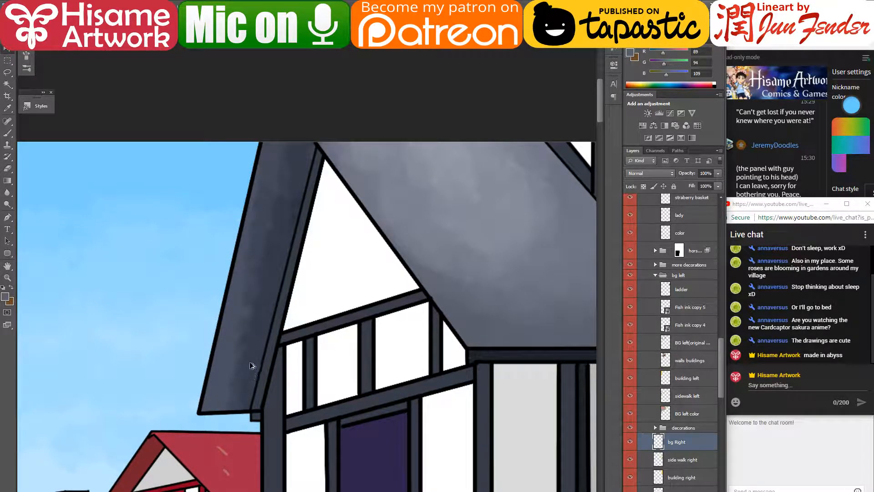
- Brush a straight blue-grey strip along the outer sloping edge of the timbered house's narrow roof side, extending it over the sky
{"action": "key", "text": "b"}
{"action": "left_click", "coordinate": [30, 26]}
{"action": "left_click", "coordinate": [270, 104]}
{"action": "key", "text": "v"}
{"action": "left_click", "coordinate": [232, 325]}
{"action": "left_click", "coordinate": [8, 181]}
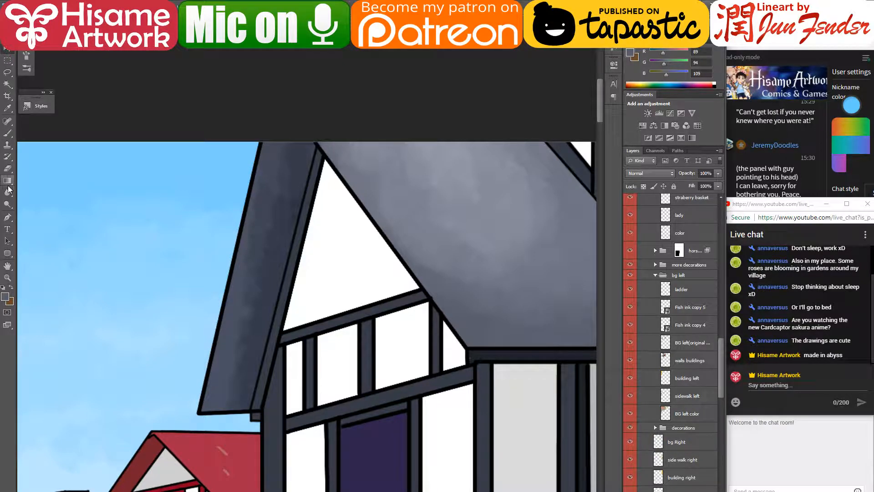
{"action": "left_click", "coordinate": [9, 134]}
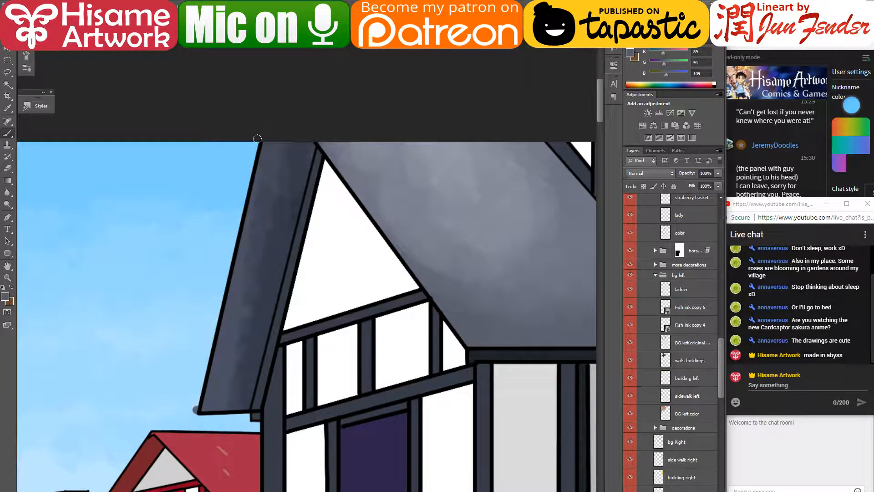
{"action": "left_click", "coordinate": [258, 142], "text": "shift"}
- Sample the outline's black and draw a straight black outline along the new strip's outer edge on the bg Right layer, including its lower corner
{"action": "left_click_drag", "start_coordinate": [286, 268], "coordinate": [351, 256]}
{"action": "left_click", "coordinate": [265, 401], "text": "alt"}
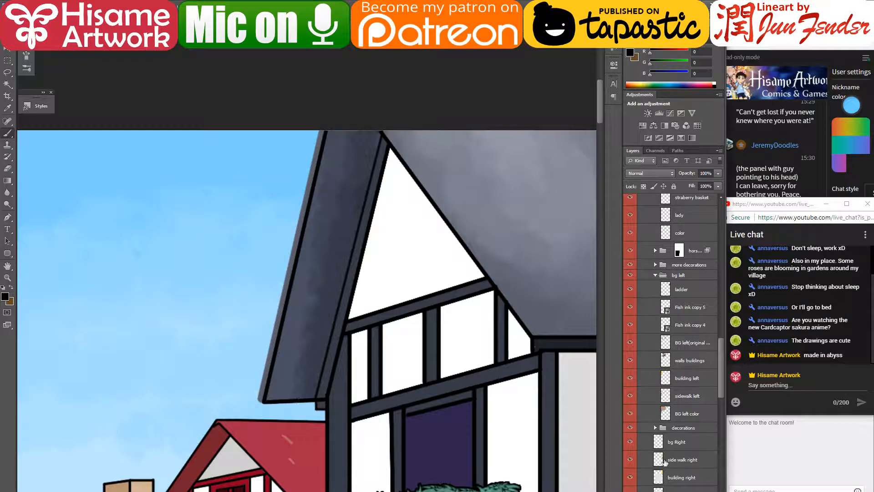
{"action": "left_click", "coordinate": [630, 442]}
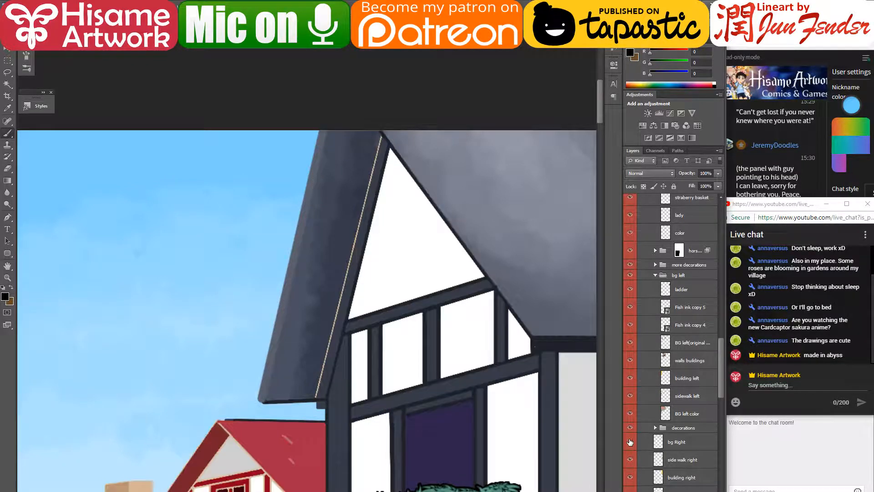
{"action": "left_click", "coordinate": [630, 442]}
{"action": "left_click", "coordinate": [662, 444]}
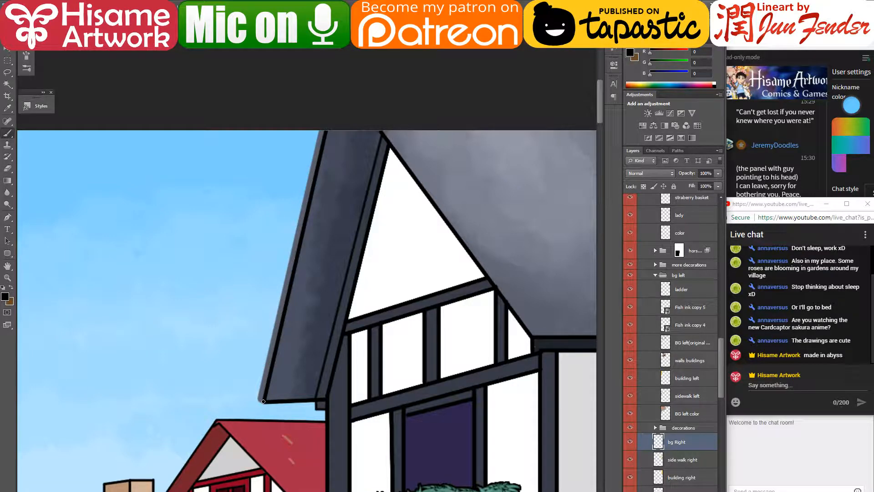
{"action": "scroll", "coordinate": [267, 402], "scroll_direction": "up", "scroll_amount": 3}
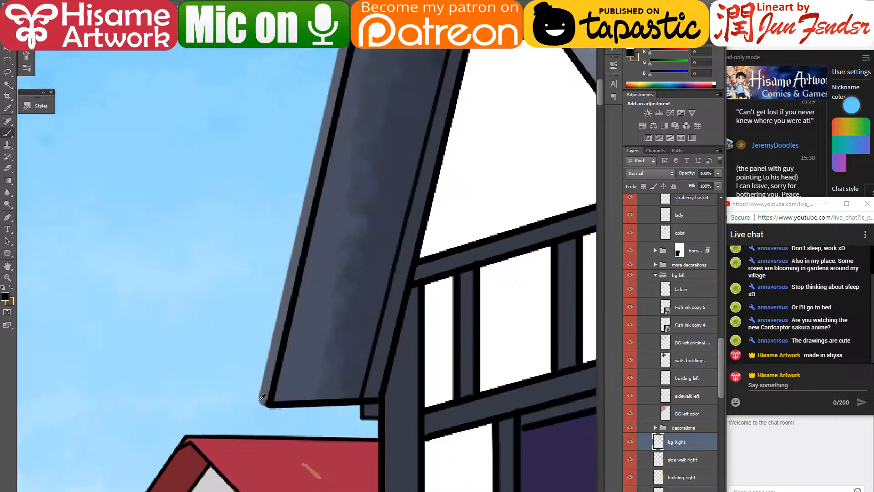
{"action": "mouse_move", "coordinate": [280, 397]}
{"action": "left_mouse_down"}
{"action": "mouse_move", "coordinate": [262, 408]}
{"action": "mouse_move", "coordinate": [257, 394]}
{"action": "left_mouse_up"}
{"action": "scroll", "coordinate": [246, 381], "scroll_direction": "down", "scroll_amount": 3}
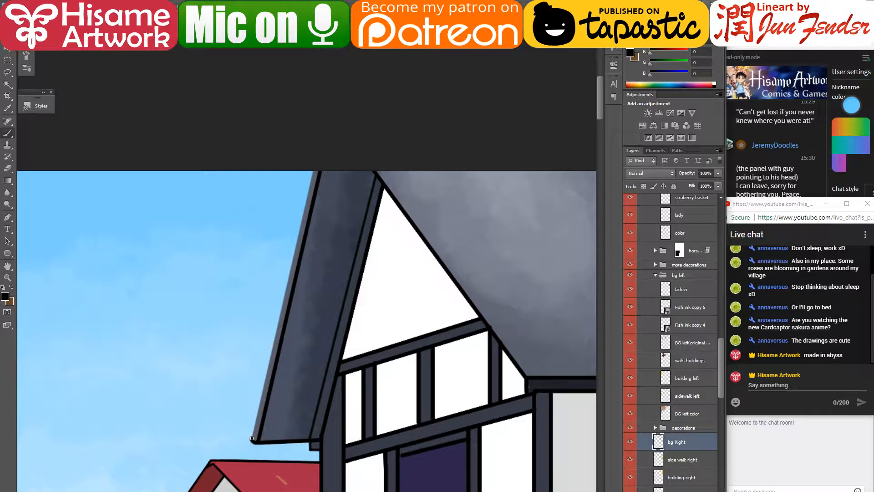
{"action": "left_click", "coordinate": [315, 169], "text": "shift"}
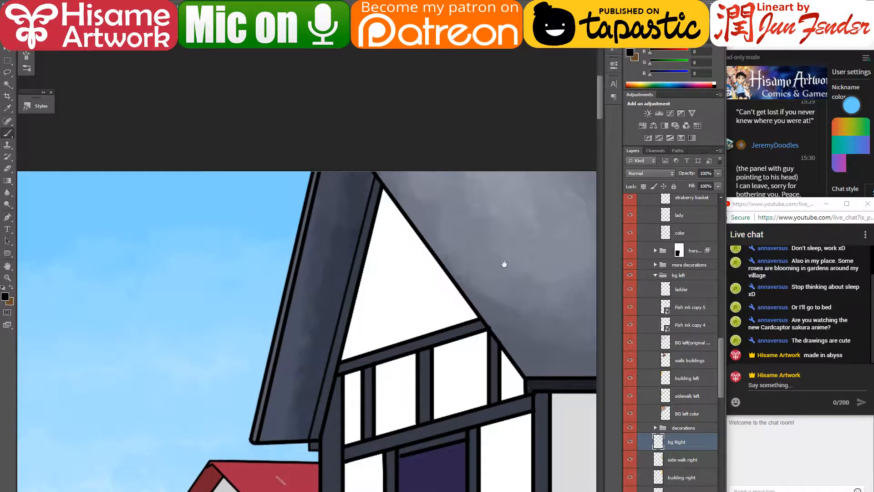
- Sample a lighter blue-grey from the roof slope and brush a straight highlight along the new strip on the building's colour layer
{"action": "left_click_drag", "start_coordinate": [504, 261], "coordinate": [402, 295]}
{"action": "left_click", "coordinate": [345, 221], "text": "alt"}
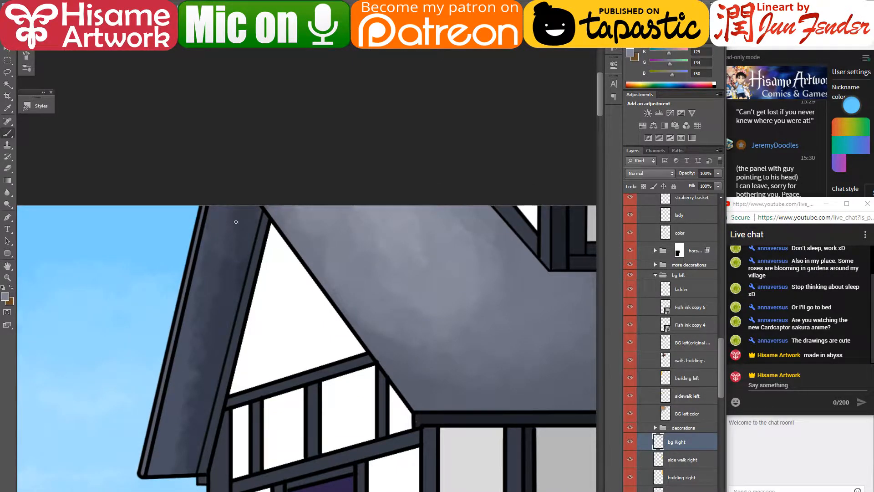
{"action": "left_click_drag", "start_coordinate": [258, 228], "coordinate": [372, 207]}
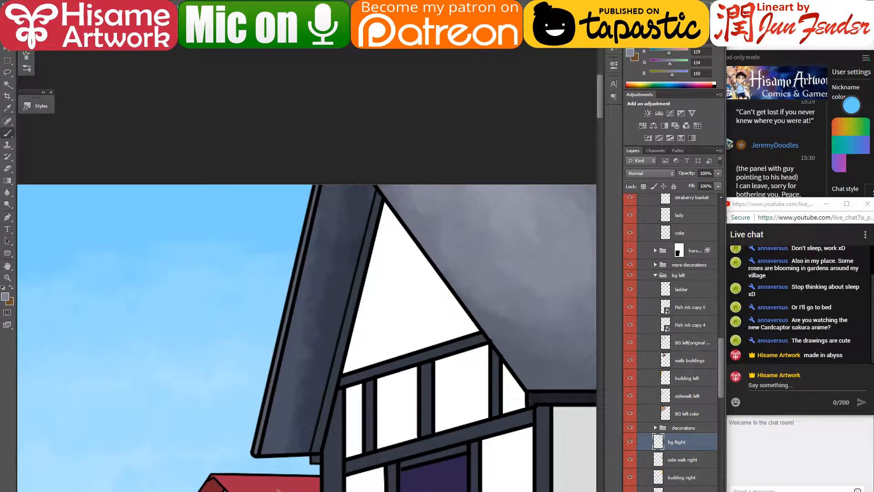
{"action": "left_click", "coordinate": [630, 491]}
{"action": "left_click", "coordinate": [630, 491]}
{"action": "left_click", "coordinate": [682, 491]}
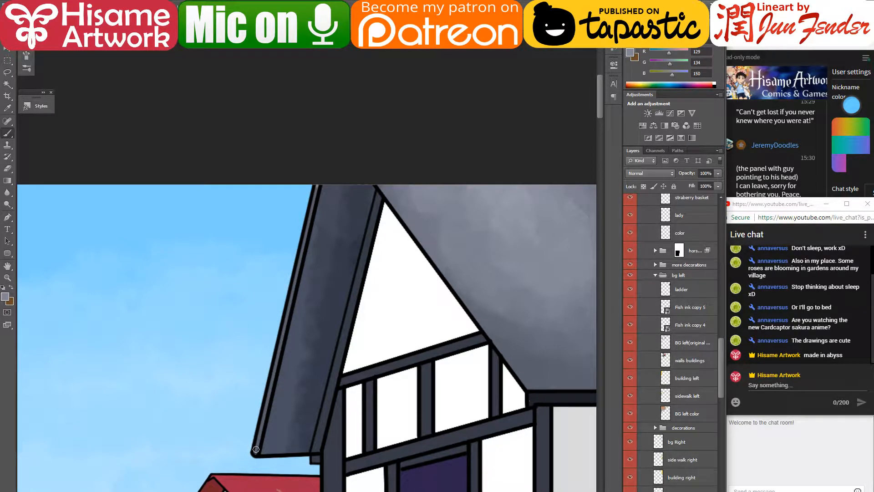
{"action": "scroll", "coordinate": [257, 318], "scroll_direction": "down", "scroll_amount": 2}
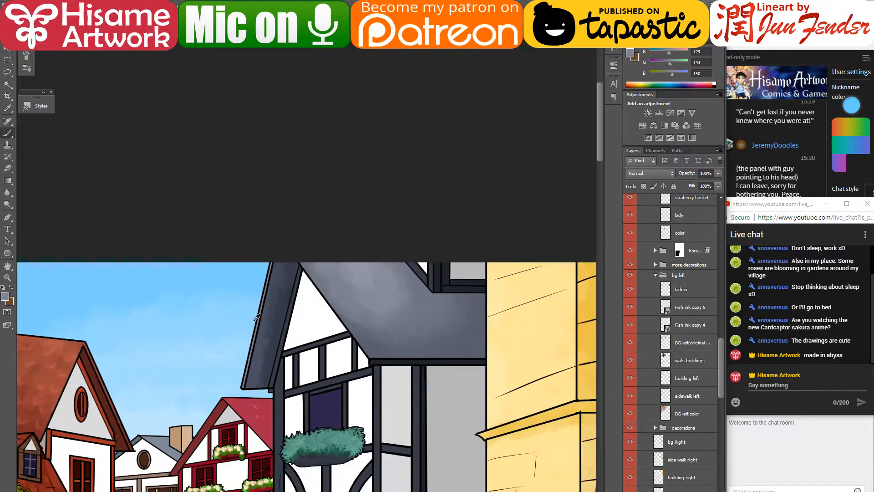
{"action": "scroll", "coordinate": [256, 317], "scroll_direction": "up", "scroll_amount": 3}
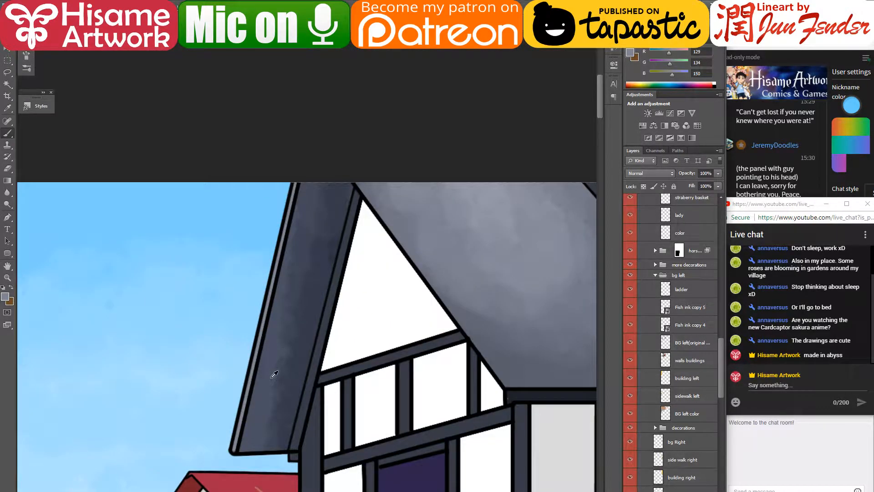
{"action": "scroll", "coordinate": [266, 417], "scroll_direction": "up", "scroll_amount": 1}
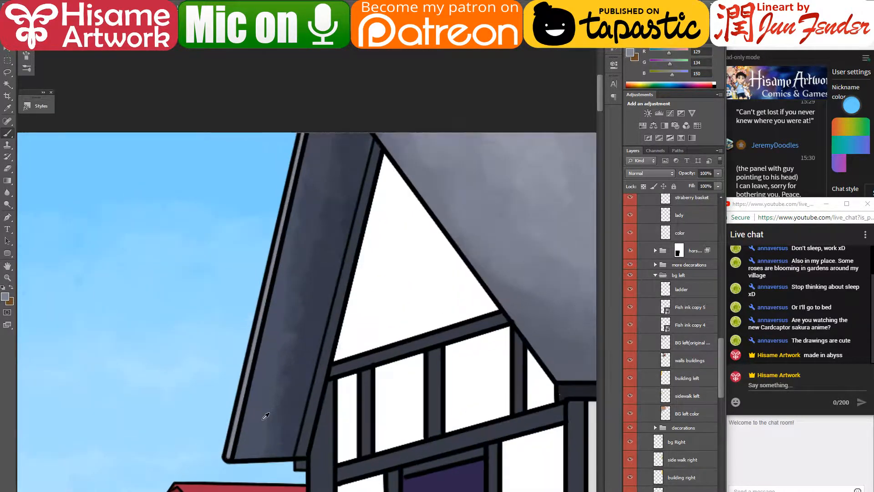
- Select the roof side's former outer outline on the bg Right layer with the Polygonal Lasso, shift it inward across the roof side, and deselect
{"action": "left_click", "coordinate": [693, 441]}
{"action": "left_click", "coordinate": [8, 72]}
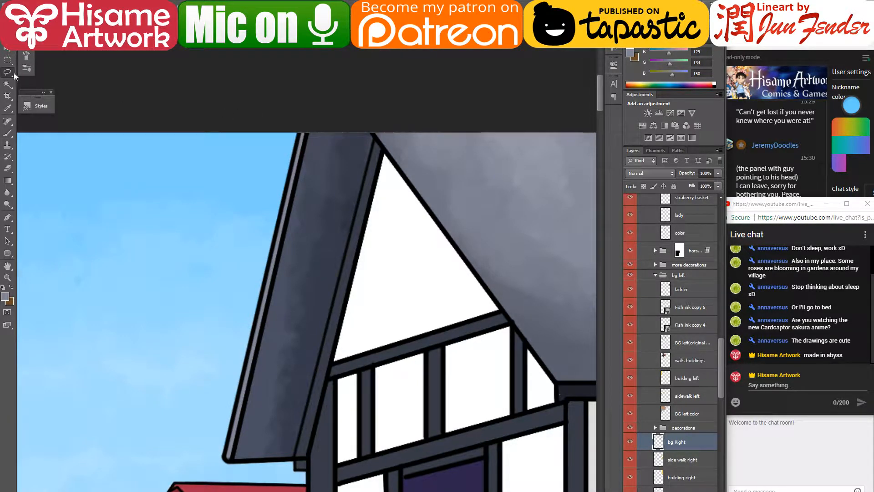
{"action": "right_click", "coordinate": [11, 75]}
{"action": "left_click", "coordinate": [49, 82]}
{"action": "left_click", "coordinate": [302, 132]}
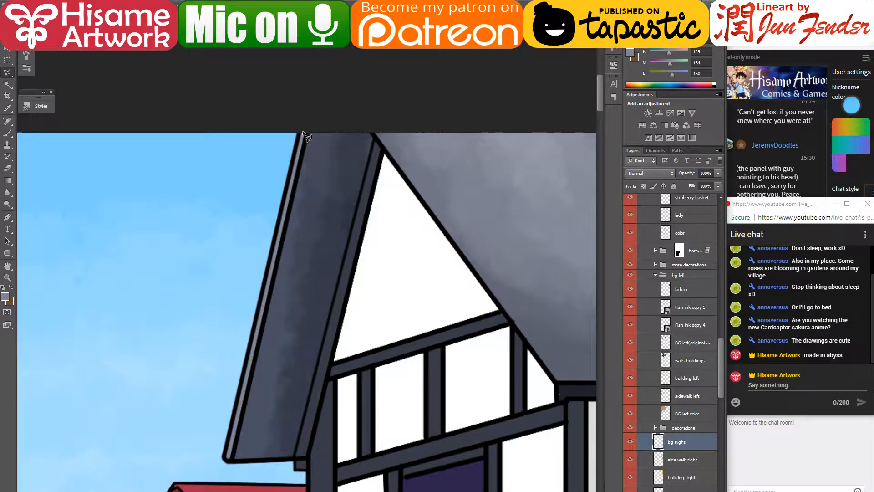
{"action": "left_click", "coordinate": [232, 459]}
{"action": "left_click", "coordinate": [318, 128]}
{"action": "left_click", "coordinate": [302, 132]}
{"action": "key", "text": "ctrl+t"}
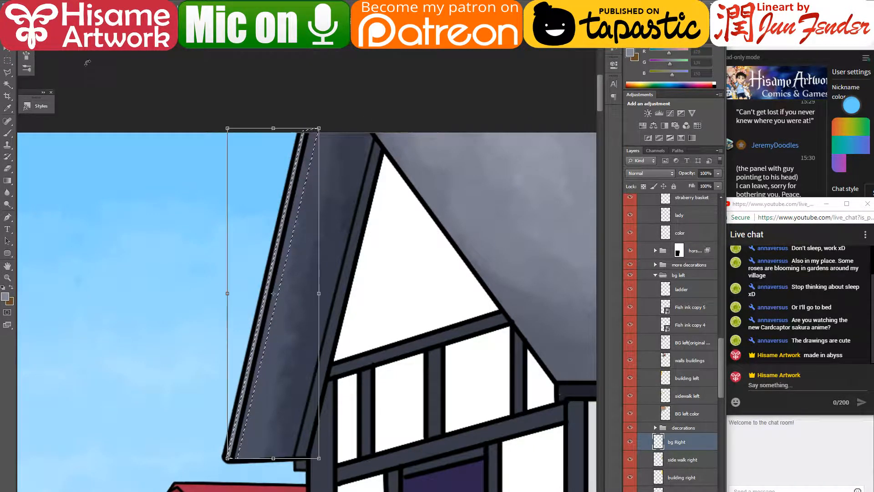
{"action": "key", "text": "Right"}
{"action": "key", "text": "Right"}
{"action": "key", "text": "Right"}
{"action": "key", "text": "Right"}
{"action": "key", "text": "Right"}
{"action": "key", "text": "Right"}
{"action": "key", "text": "Right"}
{"action": "key", "text": "Right"}
{"action": "key", "text": "Right"}
{"action": "key", "text": "Right"}
{"action": "key", "text": "Right"}
{"action": "key", "text": "Right"}
{"action": "key", "text": "Right"}
{"action": "key", "text": "Right"}
{"action": "key", "text": "Right"}
{"action": "key", "text": "Right"}
{"action": "key", "text": "Right"}
{"action": "key", "text": "Right"}
{"action": "key", "text": "Right"}
{"action": "key", "text": "Right"}
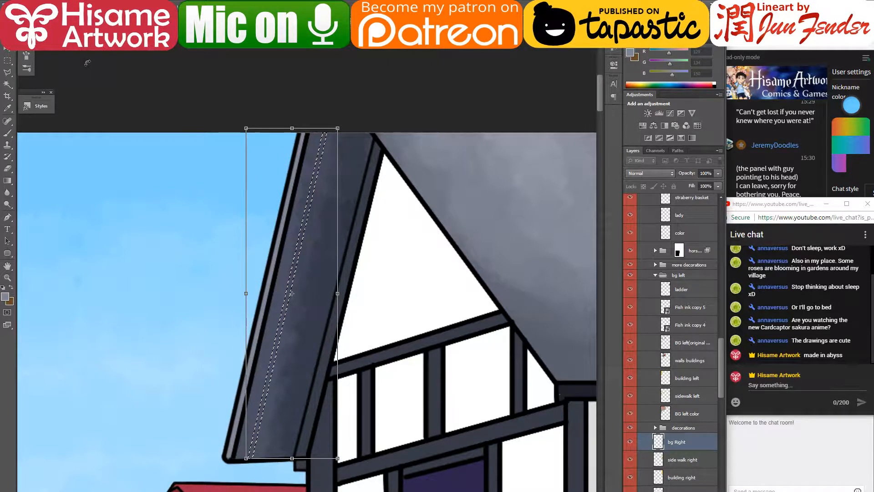
{"action": "key", "text": "Return"}
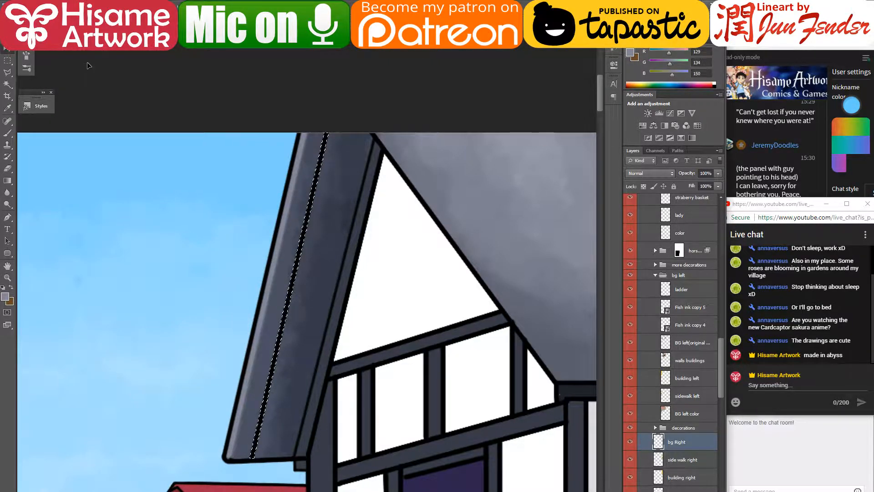
{"action": "key", "text": "ctrl+d"}
{"action": "scroll", "coordinate": [214, 448], "scroll_direction": "up", "scroll_amount": 3}
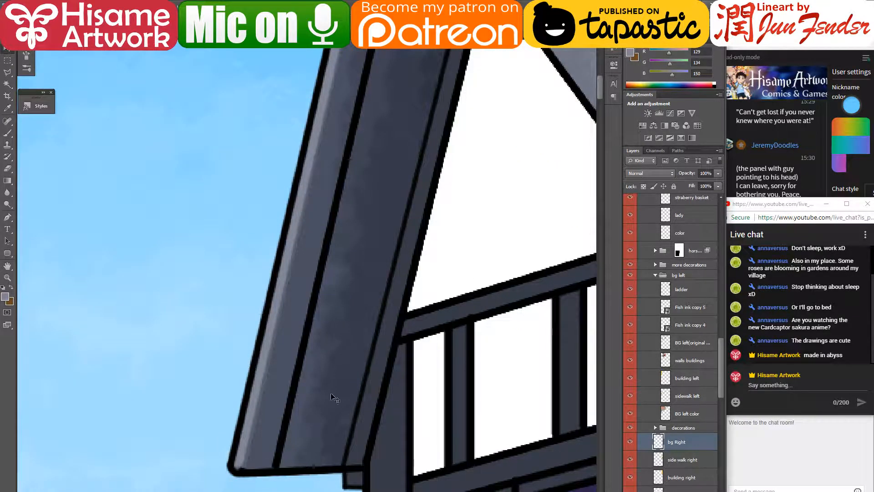
{"action": "key", "text": "e"}
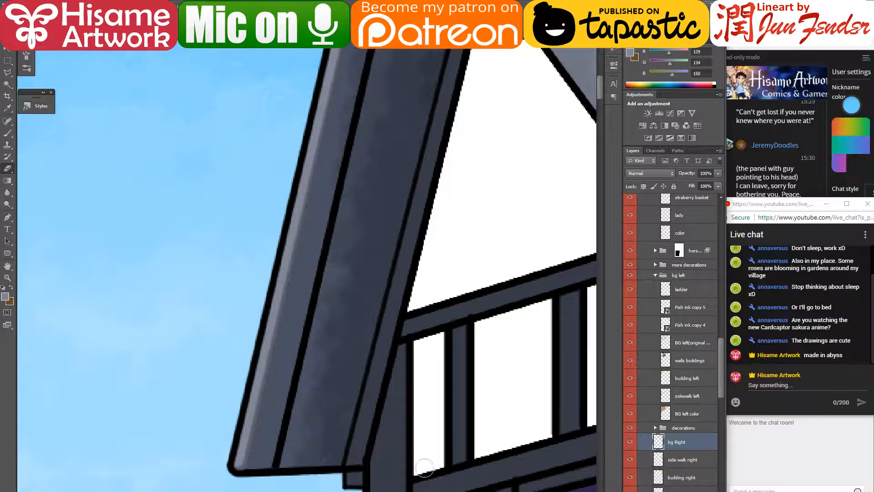
{"action": "key", "text": "v"}
{"action": "left_click", "coordinate": [271, 418]}
{"action": "scroll", "coordinate": [297, 291], "scroll_direction": "down", "scroll_amount": 5}
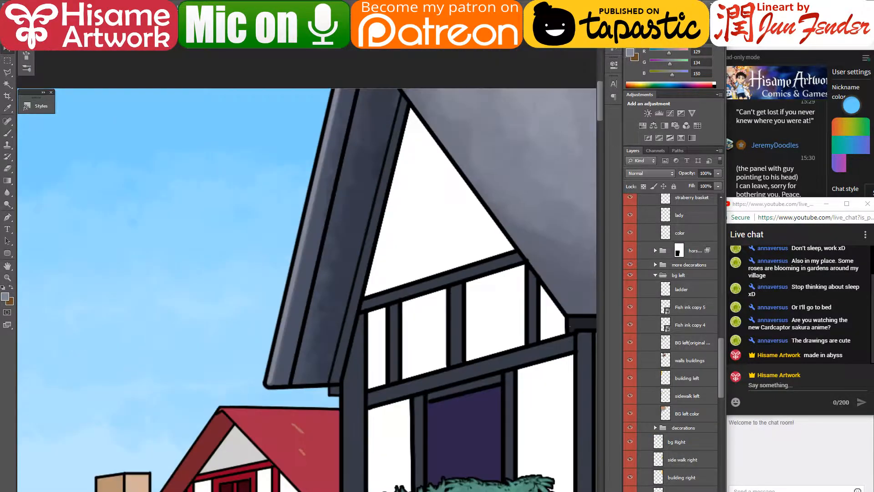
{"action": "left_click_drag", "start_coordinate": [303, 296], "coordinate": [307, 382]}
{"action": "scroll", "coordinate": [296, 360], "scroll_direction": "up", "scroll_amount": 5}
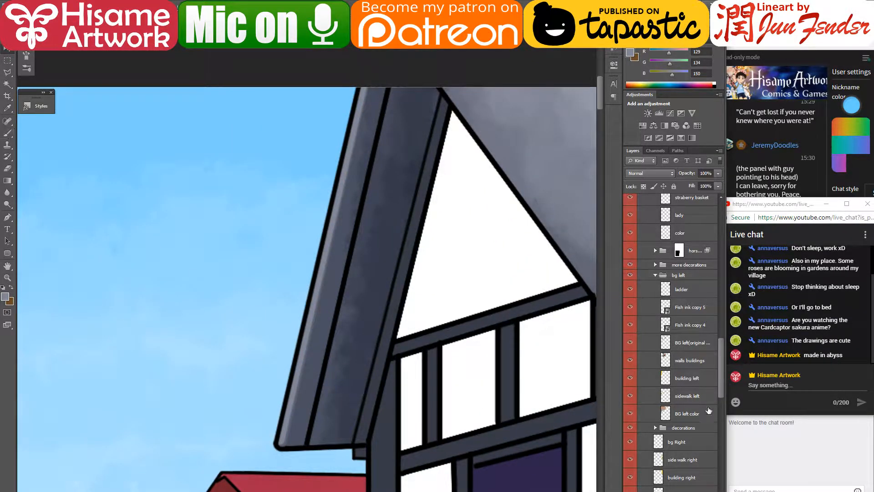
- Lasso the roof strip's outer outline on the bg Right layer, warp its lower corner inward, and deselect
{"action": "left_click", "coordinate": [685, 442]}
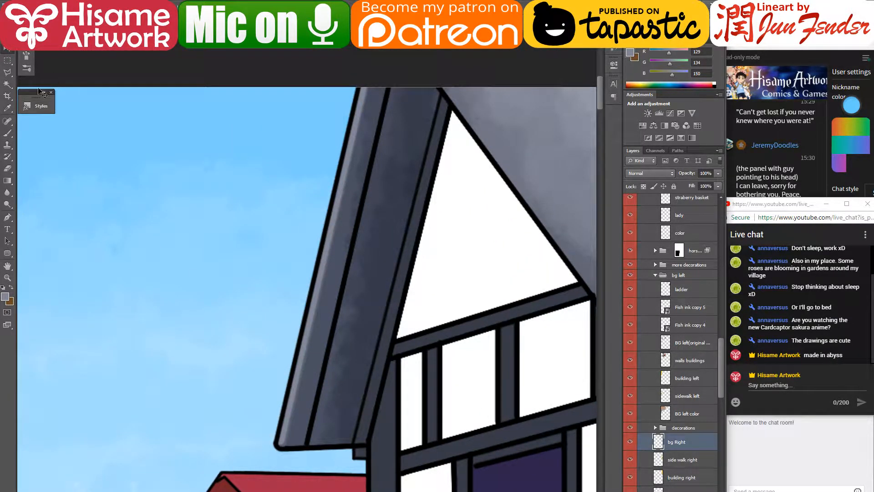
{"action": "left_click", "coordinate": [8, 73]}
{"action": "left_click_drag", "start_coordinate": [29, 78], "coordinate": [41, 81]}
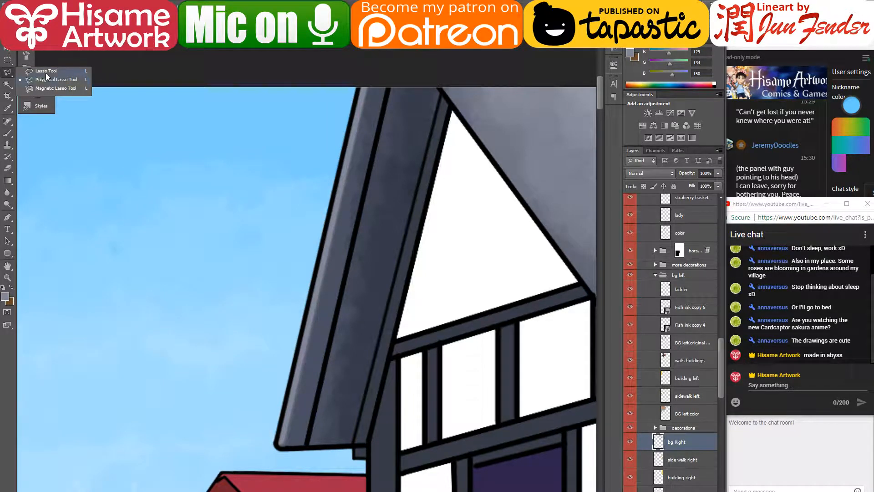
{"action": "left_click", "coordinate": [46, 72]}
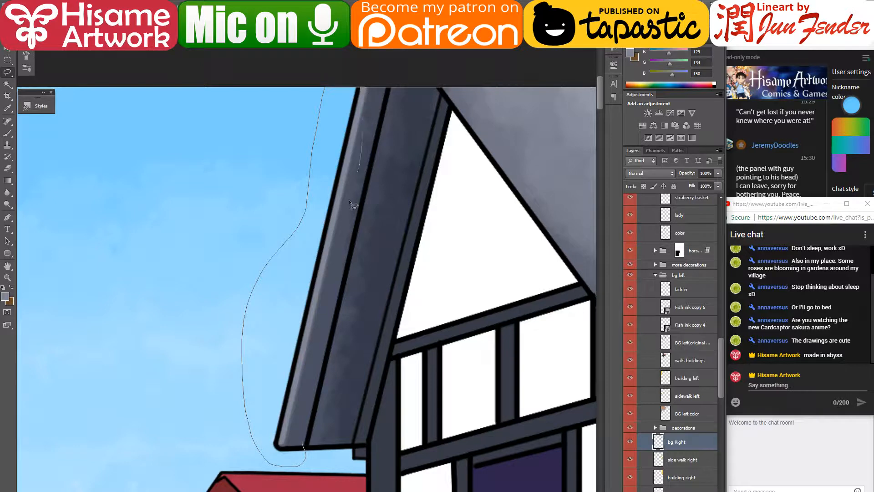
{"action": "left_click_drag", "start_coordinate": [299, 418], "coordinate": [302, 438]}
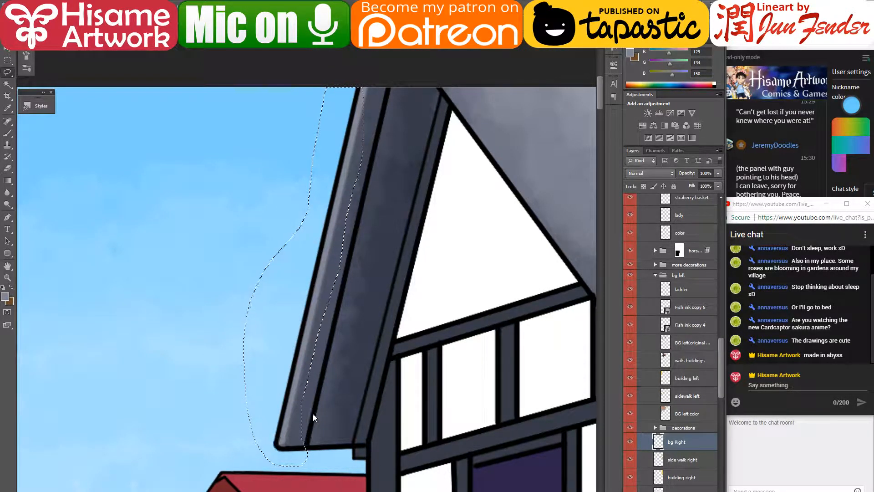
{"action": "key", "text": "ctrl+t"}
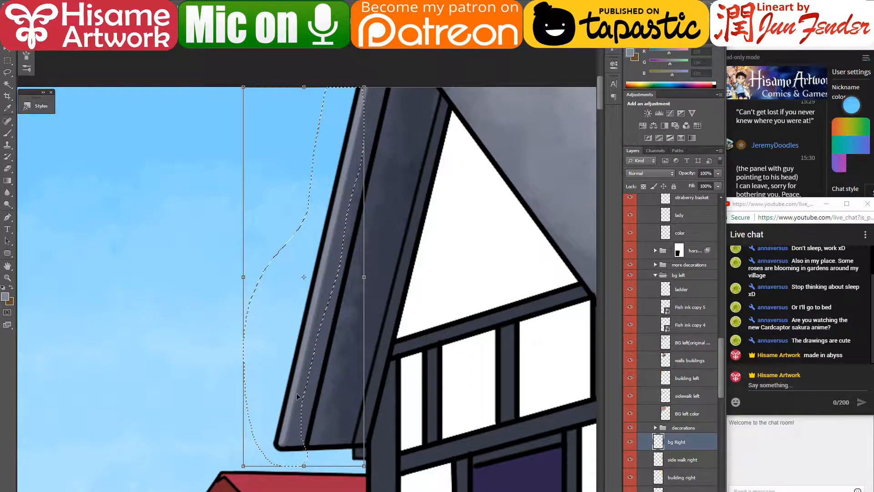
{"action": "right_click", "coordinate": [298, 358]}
{"action": "left_click", "coordinate": [321, 429]}
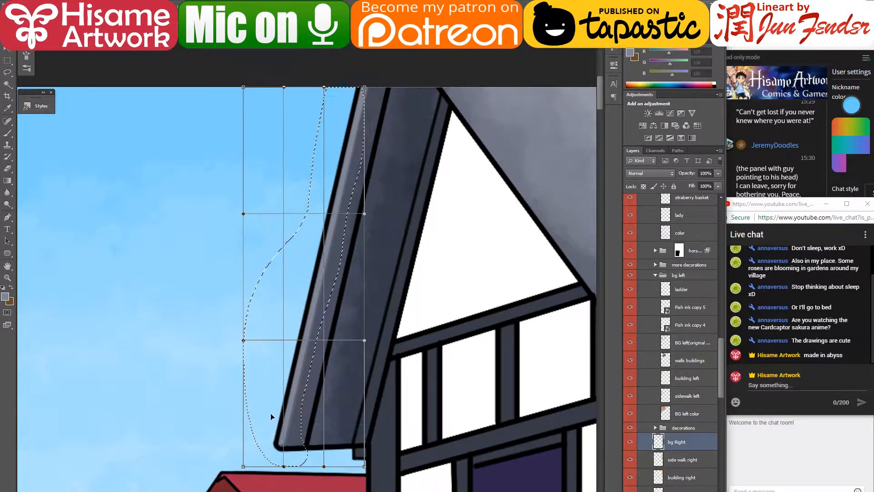
{"action": "mouse_move", "coordinate": [279, 438]}
{"action": "left_mouse_down"}
{"action": "mouse_move", "coordinate": [285, 402]}
{"action": "mouse_move", "coordinate": [288, 459]}
{"action": "left_mouse_up"}
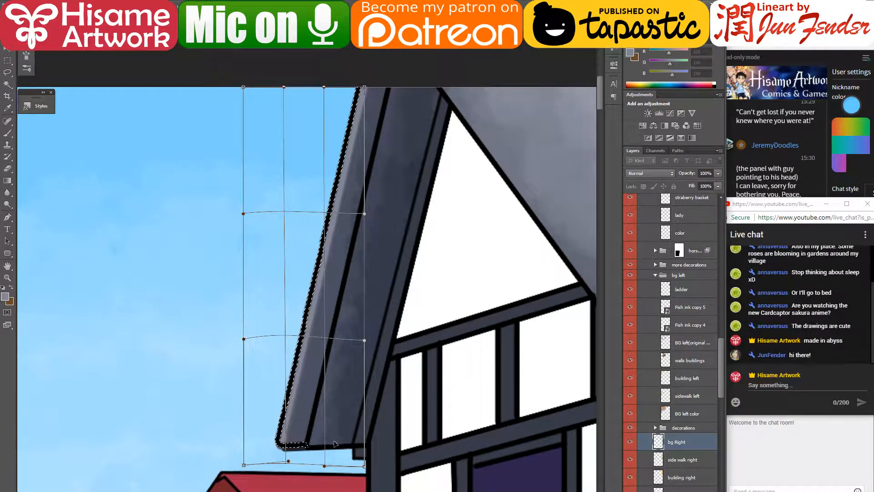
{"action": "key", "text": "Return"}
{"action": "key", "text": "ctrl+d"}
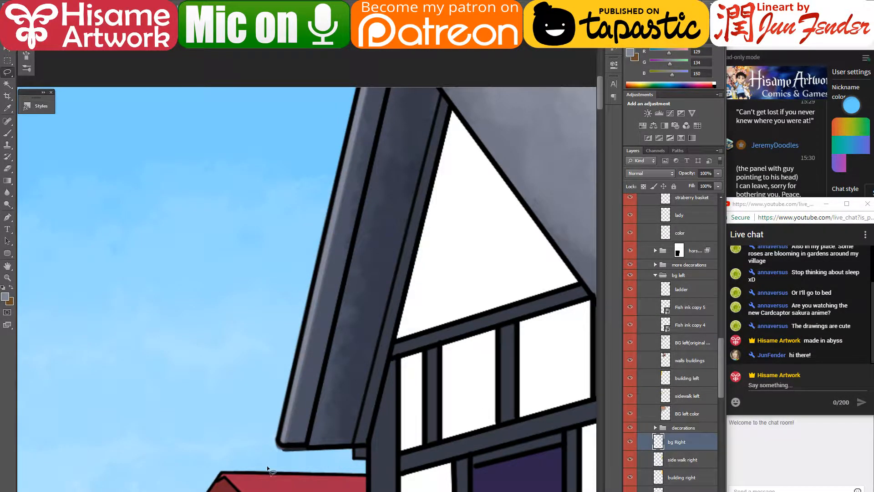
- Erase the black outline around the roof strip's lower outer corner on the bg Right layer
{"action": "key", "text": "ctrl+shift+d"}
{"action": "scroll", "coordinate": [276, 460], "scroll_direction": "up", "scroll_amount": 2}
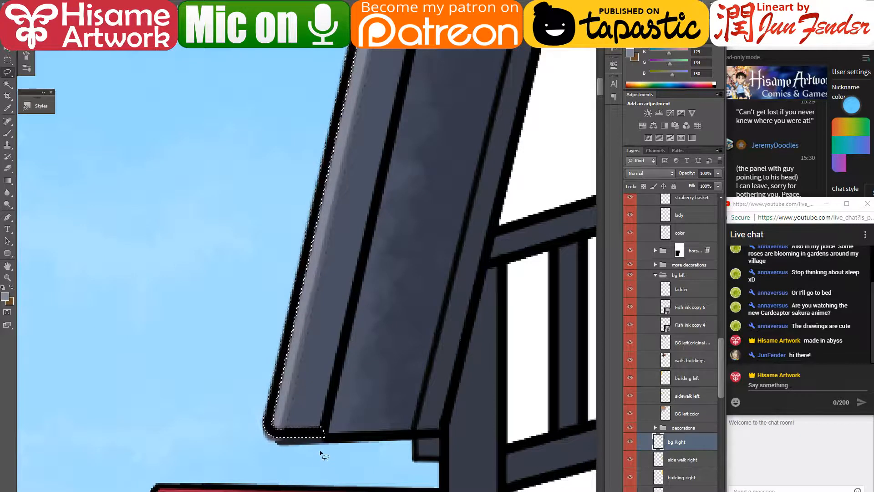
{"action": "key", "text": "ctrl+d"}
{"action": "key", "text": "e"}
{"action": "mouse_move", "coordinate": [293, 438]}
{"action": "left_mouse_down"}
{"action": "mouse_move", "coordinate": [316, 439]}
{"action": "mouse_move", "coordinate": [312, 425]}
{"action": "mouse_move", "coordinate": [320, 457]}
{"action": "mouse_move", "coordinate": [309, 402]}
{"action": "mouse_move", "coordinate": [294, 441]}
{"action": "mouse_move", "coordinate": [249, 397]}
{"action": "mouse_move", "coordinate": [285, 442]}
{"action": "mouse_move", "coordinate": [296, 436]}
{"action": "mouse_move", "coordinate": [265, 393]}
{"action": "mouse_move", "coordinate": [262, 352]}
{"action": "mouse_move", "coordinate": [261, 377]}
{"action": "mouse_move", "coordinate": [303, 440]}
{"action": "left_mouse_up"}
- Sample the outline's black and brush a diagonal outline cutting off the roof strip's lower corner, joining the outer edge to the roof's bottom line
{"action": "left_click", "coordinate": [7, 132]}
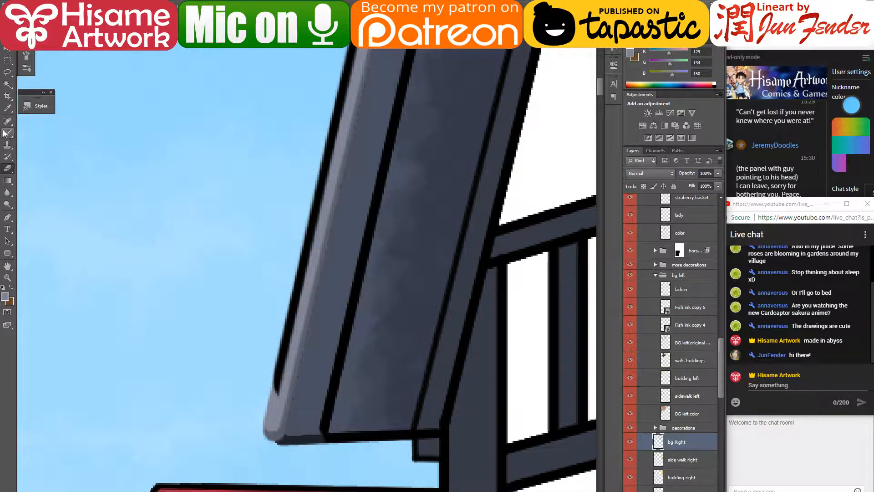
{"action": "left_click", "coordinate": [284, 344], "text": "alt"}
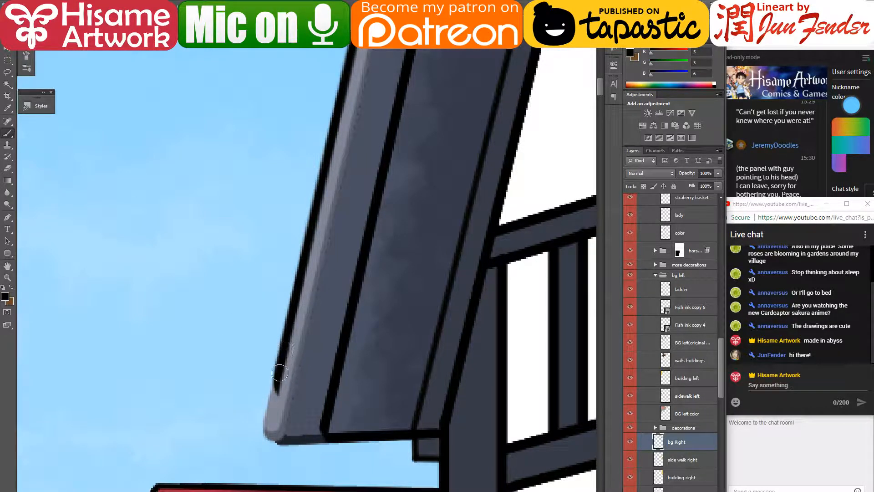
{"action": "mouse_move", "coordinate": [280, 373]}
{"action": "left_mouse_down"}
{"action": "mouse_move", "coordinate": [292, 409]}
{"action": "mouse_move", "coordinate": [329, 431]}
{"action": "left_mouse_up"}
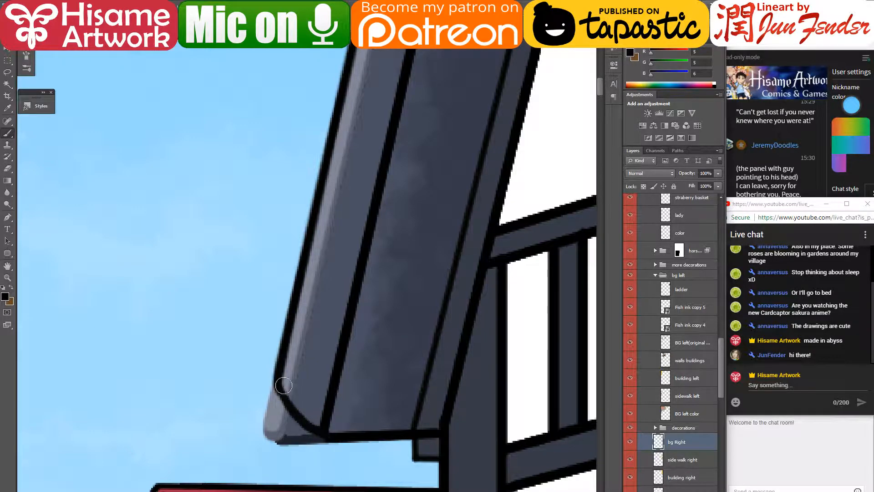
{"action": "mouse_move", "coordinate": [284, 385]}
{"action": "left_mouse_down"}
{"action": "mouse_move", "coordinate": [278, 391]}
{"action": "mouse_move", "coordinate": [312, 429]}
{"action": "mouse_move", "coordinate": [343, 439]}
{"action": "left_mouse_up"}
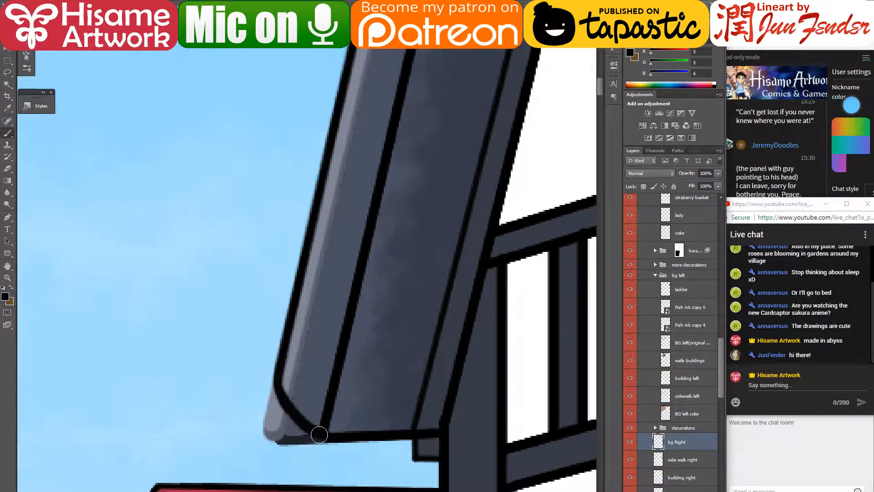
- Erase the leftover blue-grey paint outside the new diagonal corner outline on the building's colour layer
{"action": "key", "text": "ctrl+minus"}
{"action": "key", "text": "ctrl+minus"}
{"action": "key", "text": "ctrl+minus"}
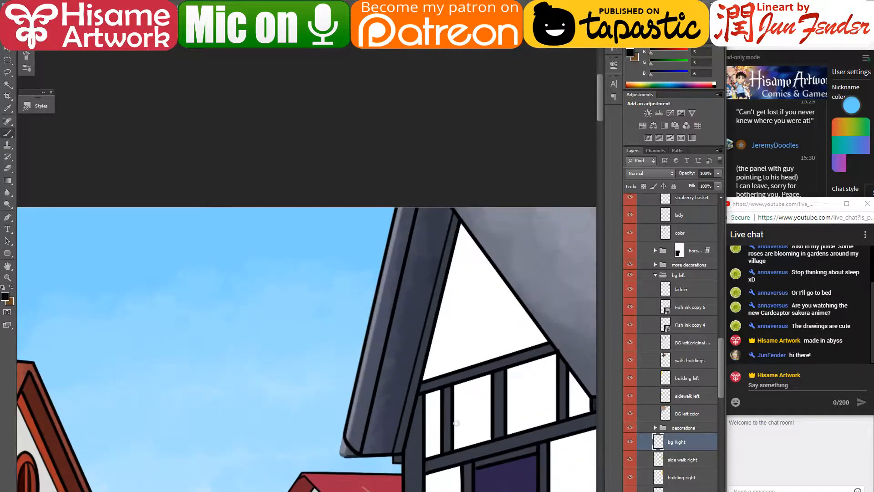
{"action": "left_click_drag", "start_coordinate": [457, 422], "coordinate": [375, 384]}
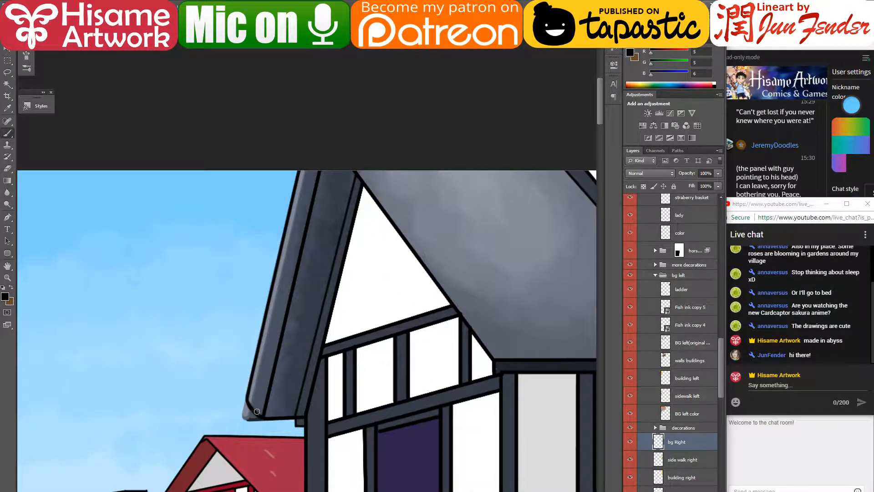
{"action": "key", "text": "v"}
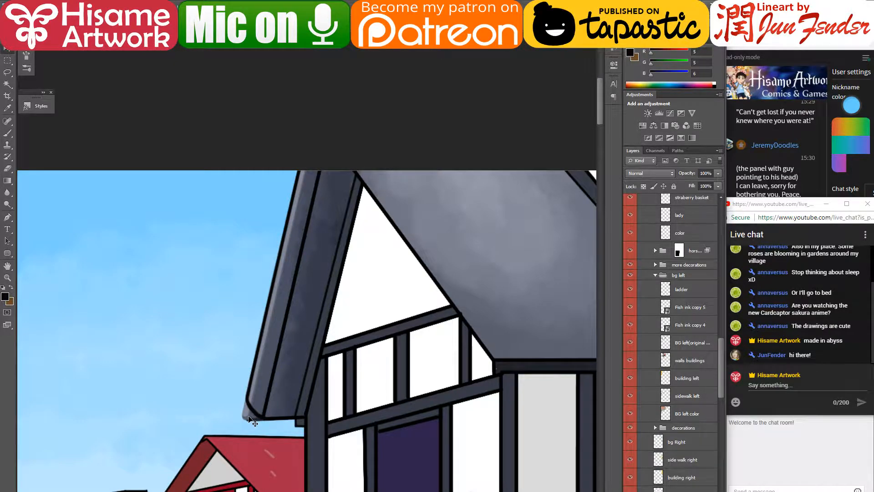
{"action": "scroll", "coordinate": [258, 424], "scroll_direction": "up", "scroll_amount": 2}
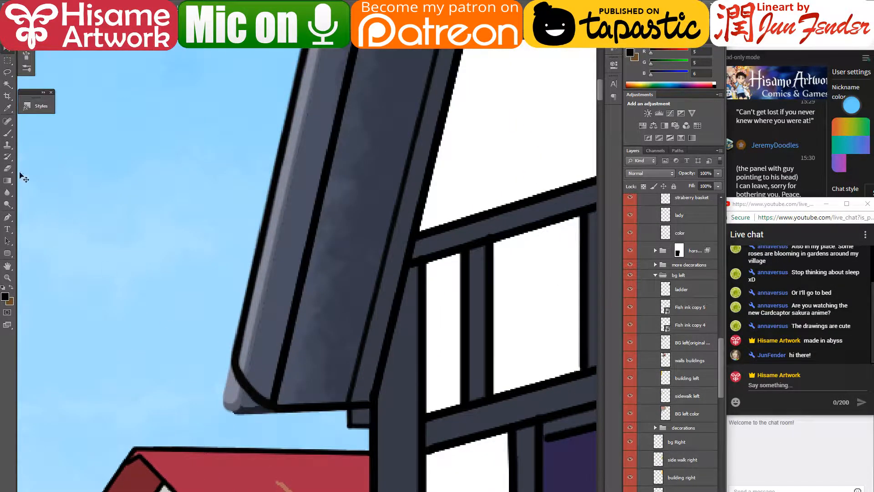
{"action": "left_click", "coordinate": [8, 168]}
{"action": "mouse_move", "coordinate": [233, 384]}
{"action": "left_mouse_down"}
{"action": "mouse_move", "coordinate": [278, 420]}
{"action": "mouse_move", "coordinate": [243, 404]}
{"action": "mouse_move", "coordinate": [294, 417]}
{"action": "mouse_move", "coordinate": [214, 390]}
{"action": "left_mouse_up"}
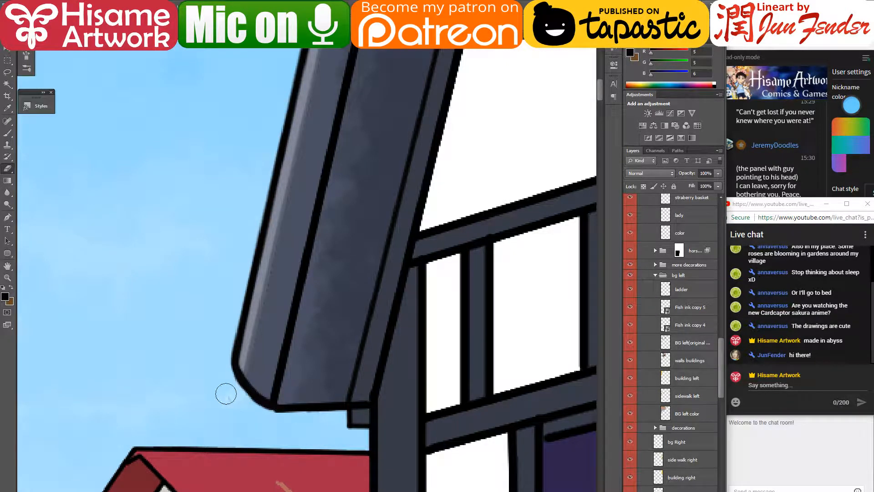
- Sample the light blue-grey highlight and brush it over the full width and length of the roof's outer strip
{"action": "left_click", "coordinate": [8, 133]}
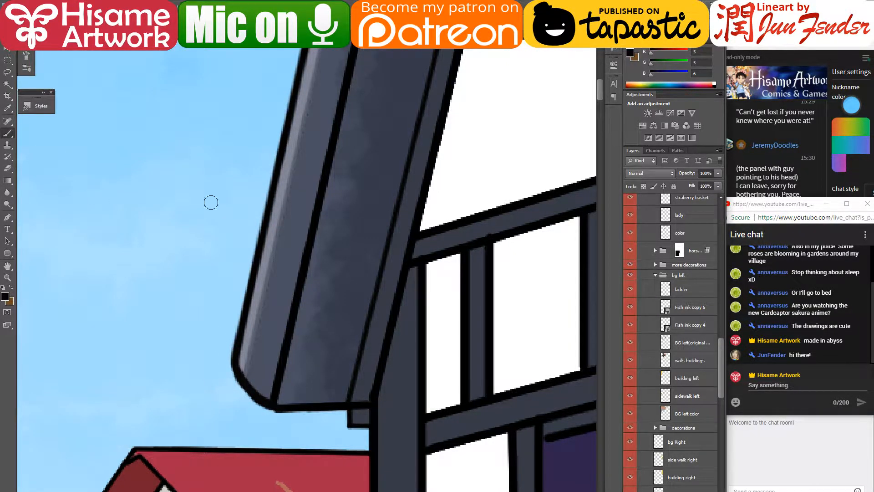
{"action": "left_click", "coordinate": [269, 242], "text": "alt"}
{"action": "mouse_move", "coordinate": [266, 338]}
{"action": "left_mouse_down"}
{"action": "mouse_move", "coordinate": [248, 357]}
{"action": "mouse_move", "coordinate": [267, 393]}
{"action": "mouse_move", "coordinate": [285, 283]}
{"action": "mouse_move", "coordinate": [268, 328]}
{"action": "mouse_move", "coordinate": [260, 382]}
{"action": "mouse_move", "coordinate": [294, 241]}
{"action": "left_mouse_up"}
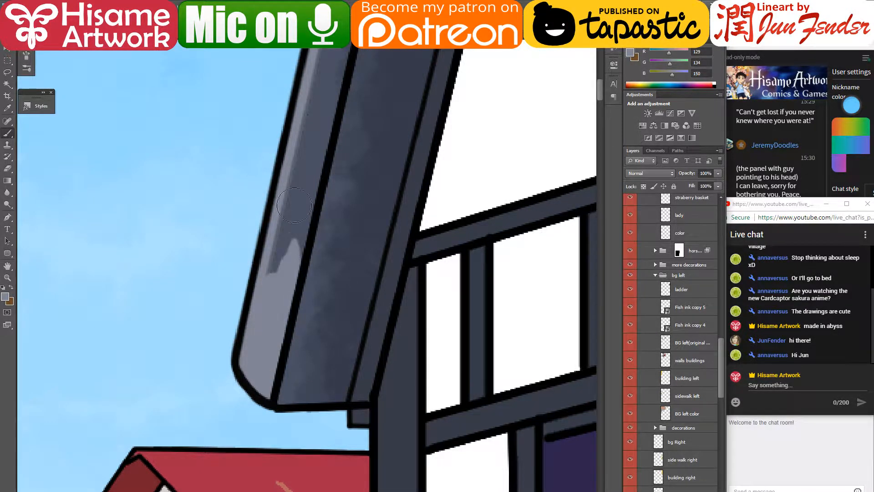
{"action": "left_click_drag", "start_coordinate": [318, 158], "coordinate": [266, 345]}
{"action": "mouse_move", "coordinate": [230, 432]}
{"action": "left_mouse_down"}
{"action": "mouse_move", "coordinate": [269, 274]}
{"action": "mouse_move", "coordinate": [231, 466]}
{"action": "mouse_move", "coordinate": [280, 251]}
{"action": "left_mouse_up"}
{"action": "left_click_drag", "start_coordinate": [312, 186], "coordinate": [281, 327]}
{"action": "mouse_move", "coordinate": [232, 481]}
{"action": "left_mouse_down"}
{"action": "mouse_move", "coordinate": [263, 369]}
{"action": "mouse_move", "coordinate": [236, 467]}
{"action": "mouse_move", "coordinate": [256, 319]}
{"action": "mouse_move", "coordinate": [240, 390]}
{"action": "mouse_move", "coordinate": [301, 126]}
{"action": "mouse_move", "coordinate": [273, 241]}
{"action": "mouse_move", "coordinate": [318, 144]}
{"action": "mouse_move", "coordinate": [253, 388]}
{"action": "mouse_move", "coordinate": [273, 306]}
{"action": "left_mouse_up"}
- Examine the repainted roof strip against the timbered house's roof slope, beams and the surrounding street scene
{"action": "scroll", "coordinate": [360, 237], "scroll_direction": "down", "scroll_amount": 6}
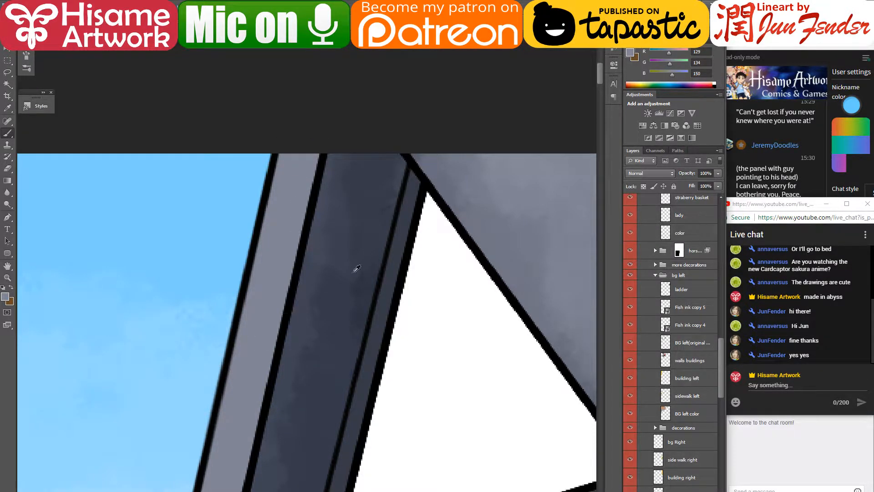
{"action": "scroll", "coordinate": [479, 319], "scroll_direction": "down", "scroll_amount": 5}
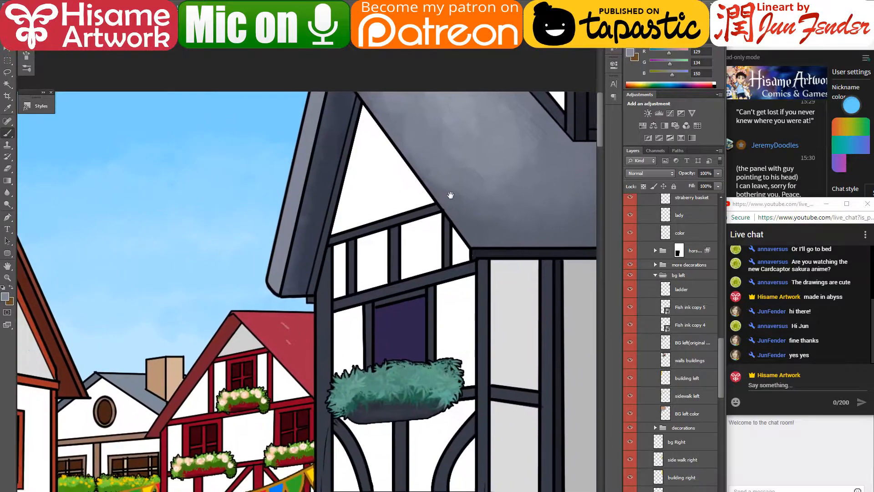
{"action": "scroll", "coordinate": [390, 292], "scroll_direction": "down", "scroll_amount": 1}
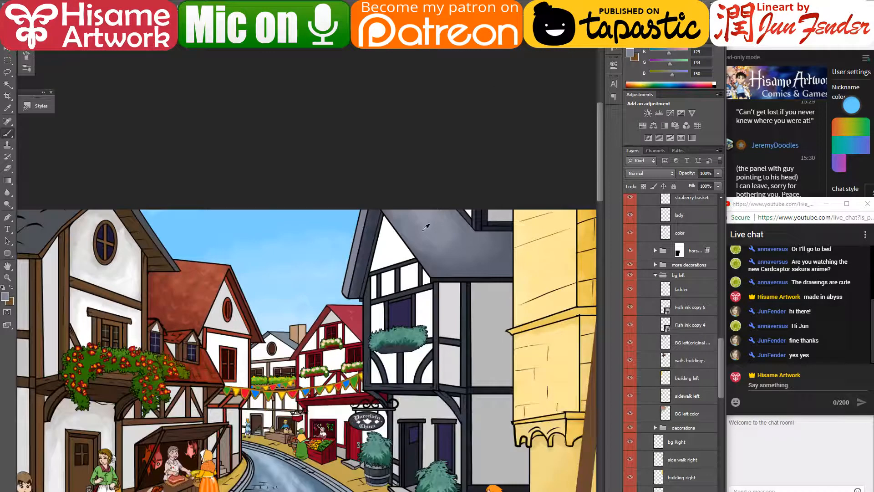
{"action": "scroll", "coordinate": [488, 250], "scroll_direction": "up", "scroll_amount": 2}
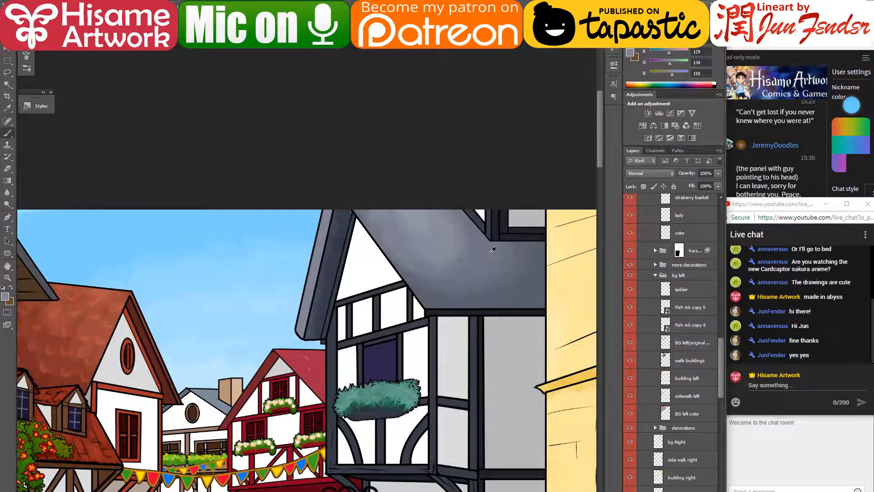
{"action": "scroll", "coordinate": [466, 242], "scroll_direction": "up", "scroll_amount": 1}
{"action": "left_click_drag", "start_coordinate": [471, 263], "coordinate": [419, 282]}
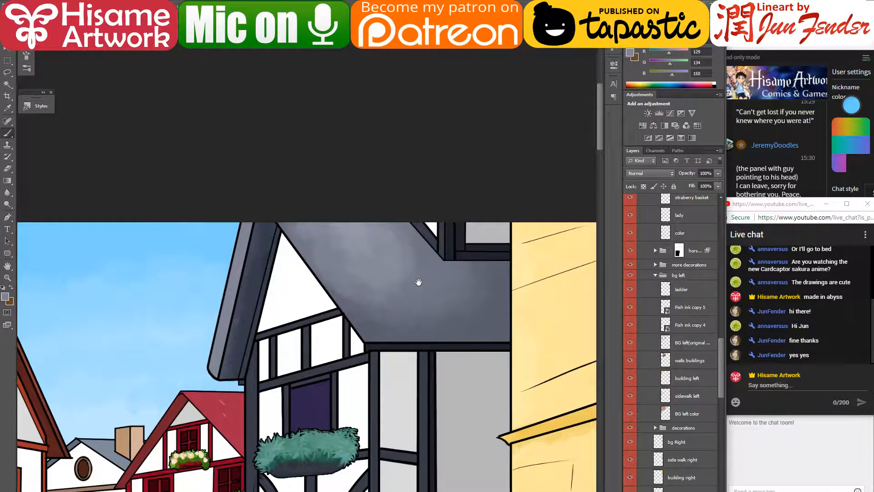
{"action": "scroll", "coordinate": [335, 241], "scroll_direction": "up", "scroll_amount": 1}
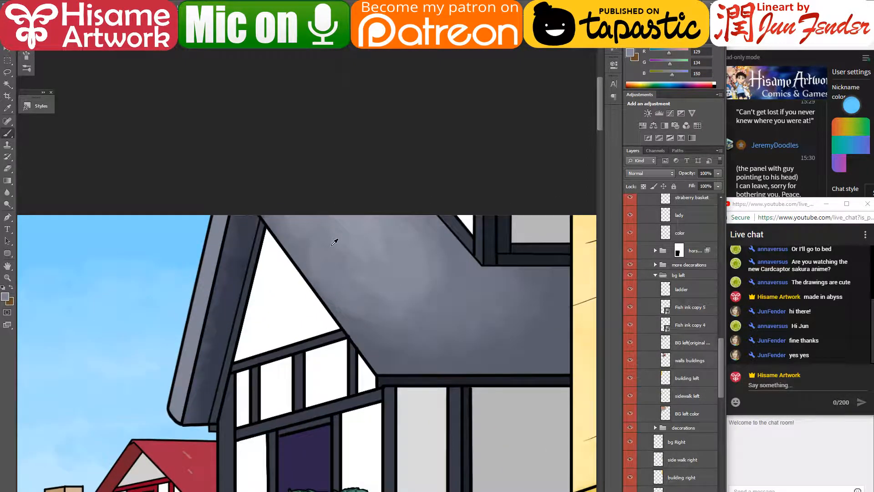
{"action": "scroll", "coordinate": [334, 242], "scroll_direction": "up", "scroll_amount": 1}
{"action": "left_click_drag", "start_coordinate": [458, 310], "coordinate": [404, 259]}
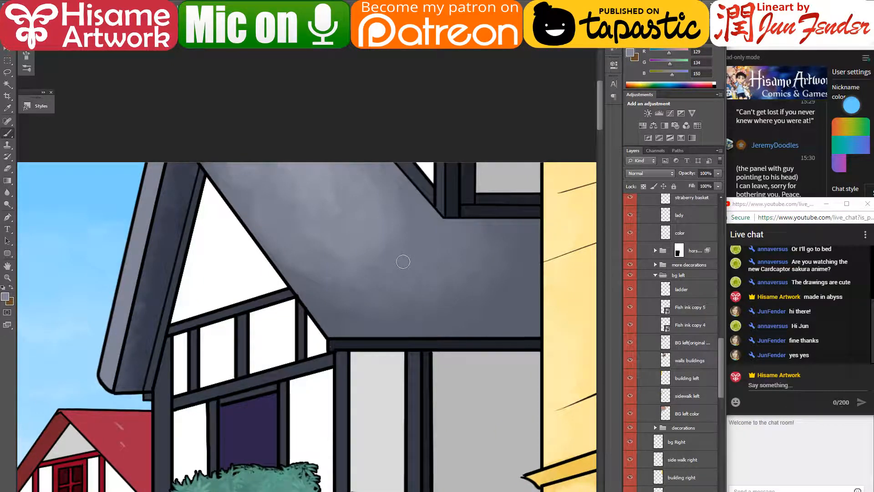
{"action": "scroll", "coordinate": [364, 325], "scroll_direction": "up", "scroll_amount": 1}
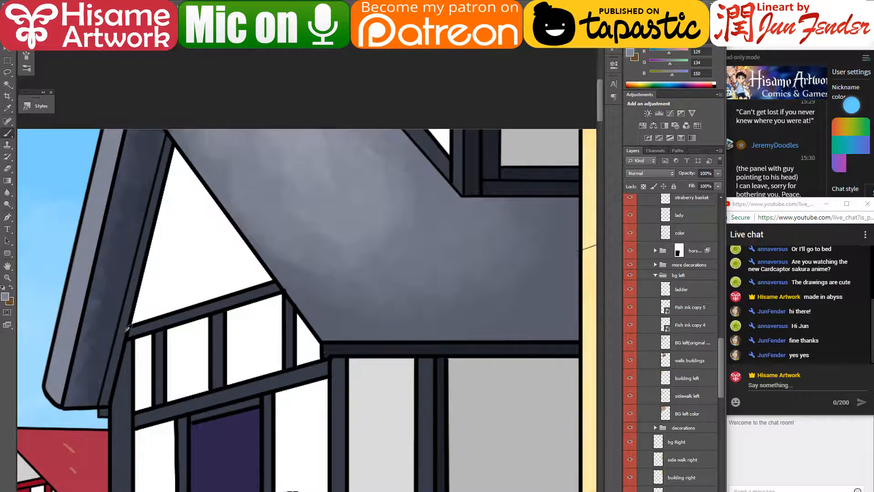
- Sample a blue-grey from the narrow roof side and brush it along the horizontal beam beneath the roof slope
{"action": "left_click", "coordinate": [84, 346], "text": "alt"}
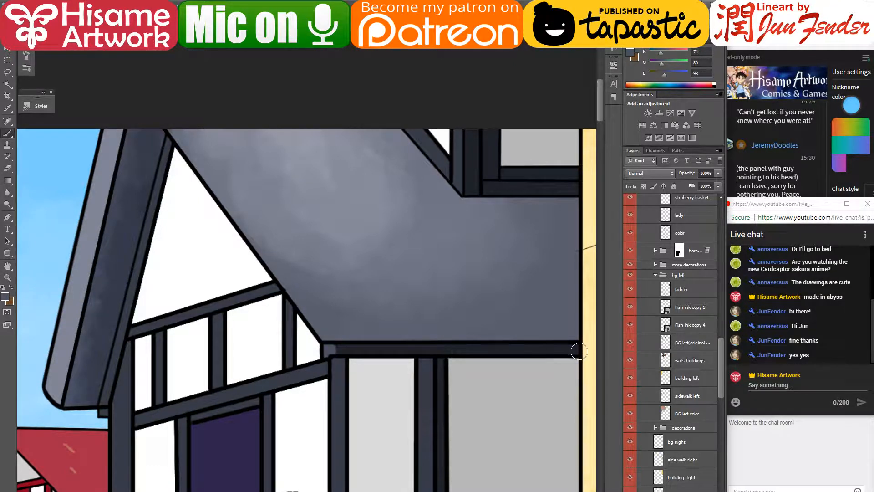
{"action": "left_click_drag", "start_coordinate": [576, 350], "coordinate": [334, 350]}
{"action": "left_click_drag", "start_coordinate": [306, 260], "coordinate": [351, 285]}
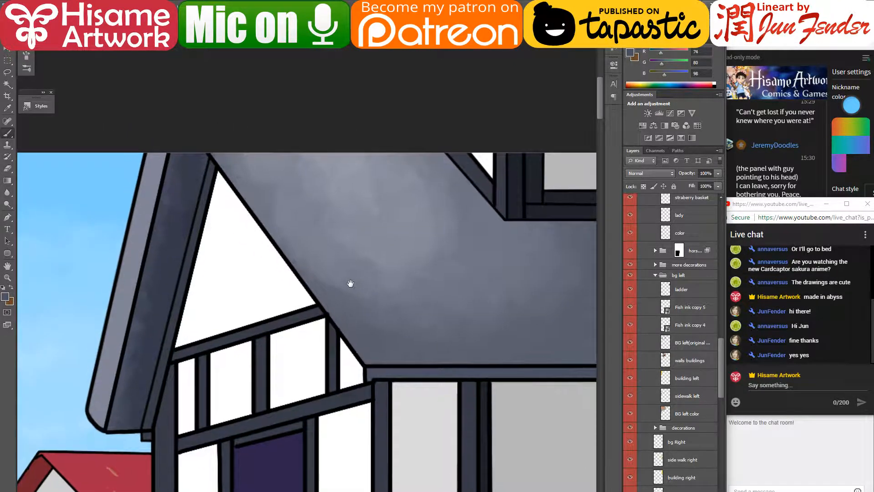
{"action": "scroll", "coordinate": [516, 402], "scroll_direction": "up", "scroll_amount": 2}
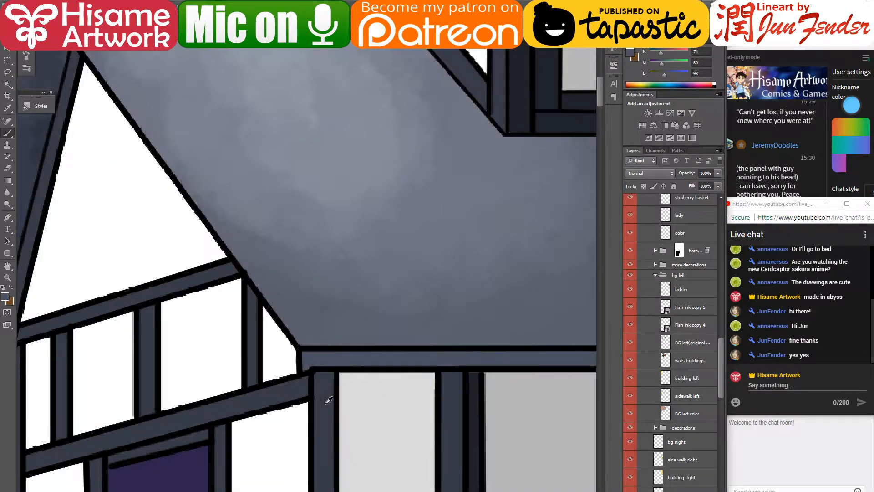
{"action": "scroll", "coordinate": [328, 400], "scroll_direction": "down", "scroll_amount": 1}
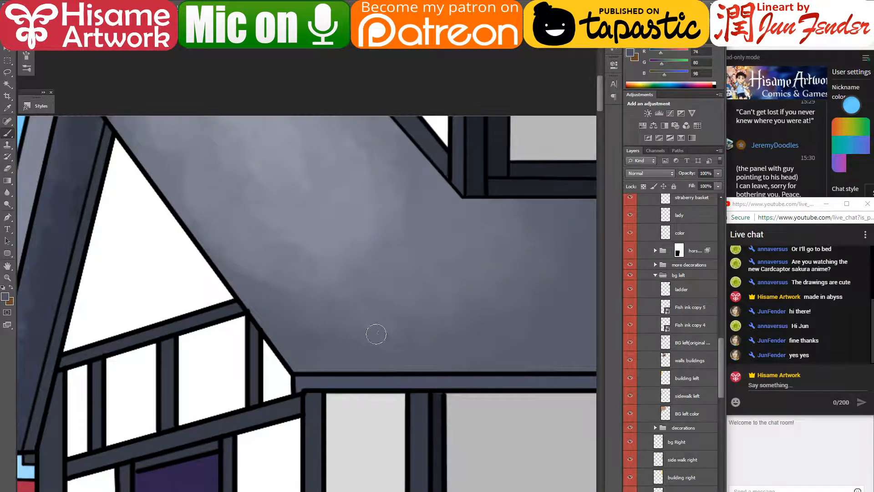
- On the bg Right layer, sample the outline's black and thicken the line where the roof slope meets the horizontal beam
{"action": "left_click", "coordinate": [696, 447]}
{"action": "scroll", "coordinate": [437, 387], "scroll_direction": "right", "scroll_amount": 2}
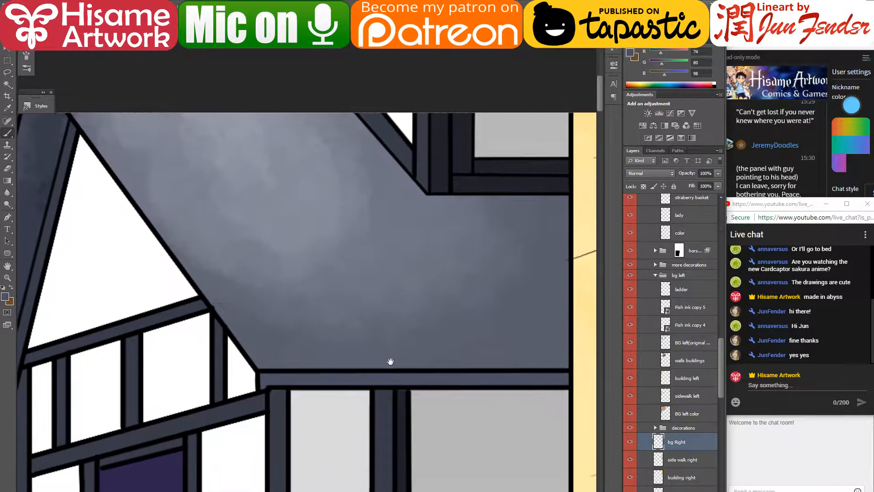
{"action": "left_click", "coordinate": [7, 134]}
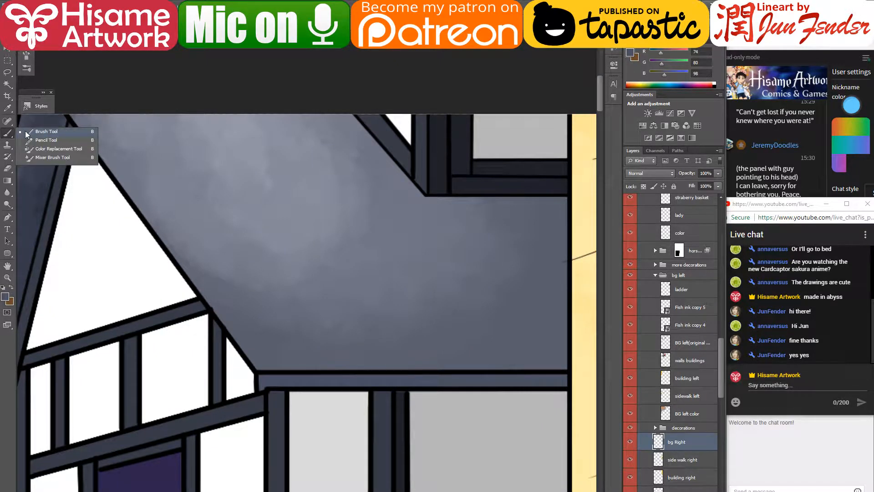
{"action": "left_click", "coordinate": [7, 136]}
{"action": "left_click", "coordinate": [30, 23]}
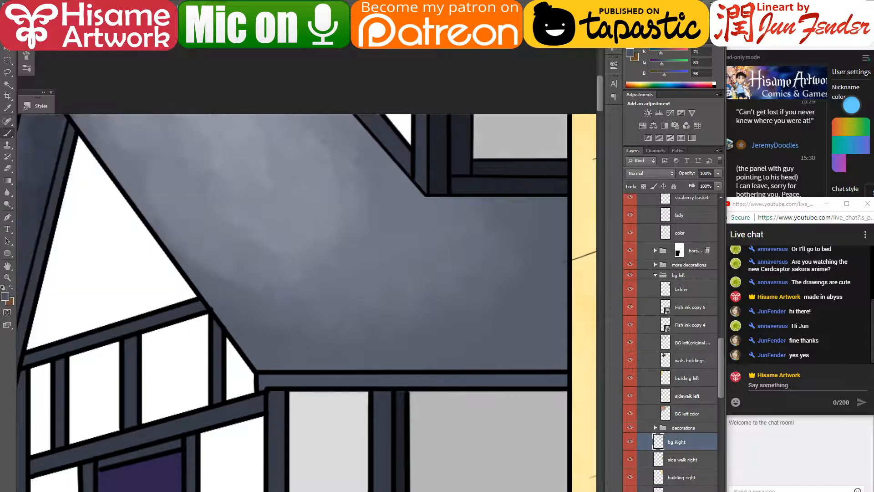
{"action": "left_click", "coordinate": [30, 23]}
{"action": "scroll", "coordinate": [287, 355], "scroll_direction": "up", "scroll_amount": 2}
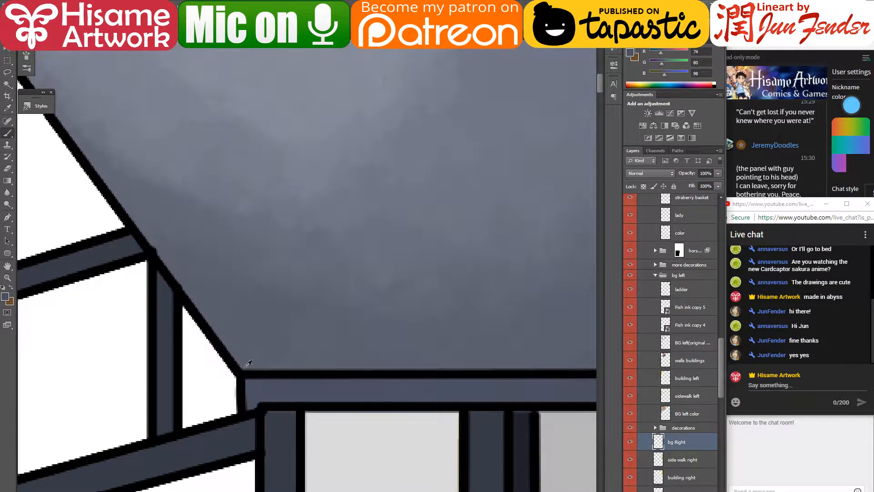
{"action": "left_click", "coordinate": [246, 366], "text": "alt"}
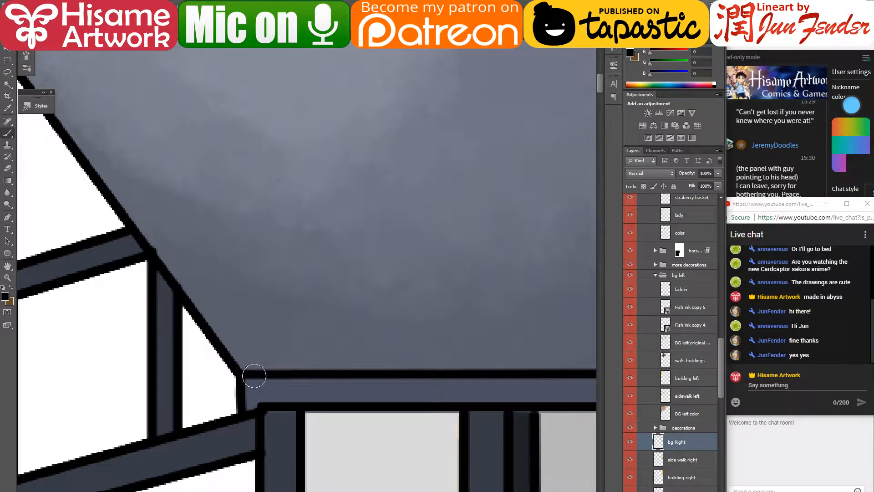
{"action": "key", "text": "bracketleft"}
{"action": "key", "text": "bracketleft"}
{"action": "key", "text": "bracketleft"}
{"action": "mouse_move", "coordinate": [246, 375]}
{"action": "left_mouse_down"}
{"action": "mouse_move", "coordinate": [272, 375]}
{"action": "mouse_move", "coordinate": [234, 366]}
{"action": "mouse_move", "coordinate": [303, 369]}
{"action": "left_mouse_up"}
- Erase the lower outline of the horizontal beam near its corner end
{"action": "key", "text": "e"}
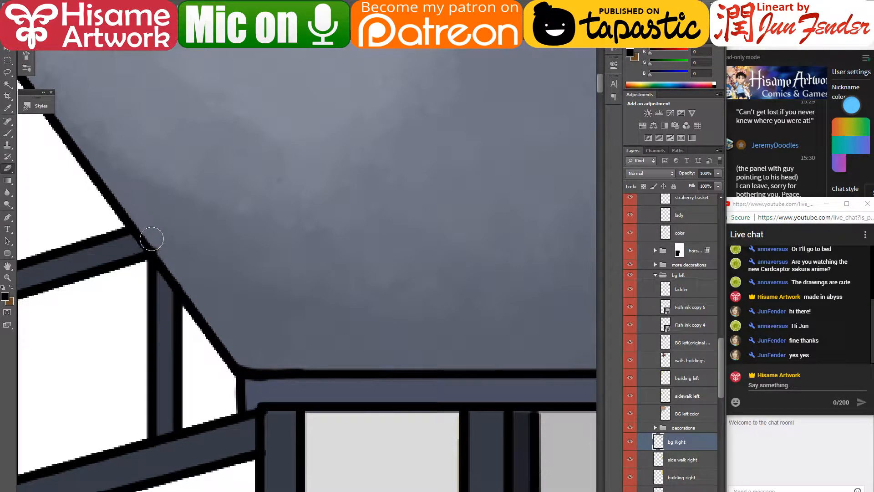
{"action": "left_click_drag", "start_coordinate": [412, 343], "coordinate": [336, 274]}
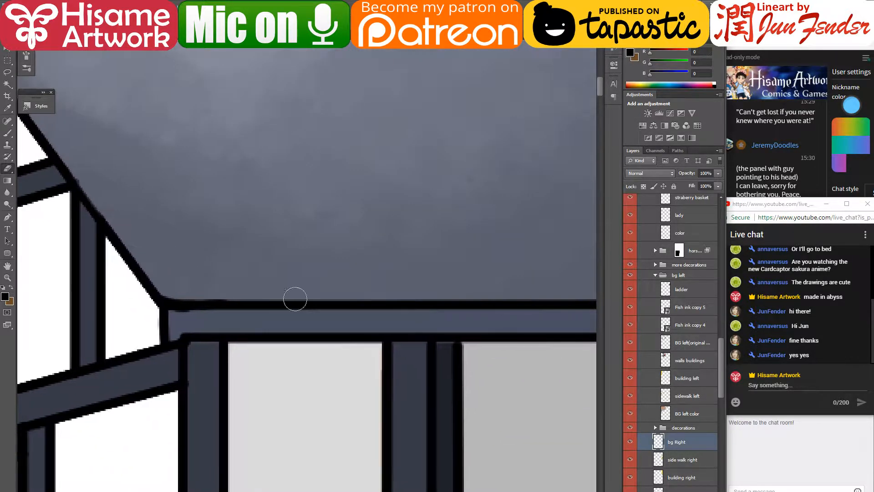
{"action": "left_click_drag", "start_coordinate": [179, 334], "coordinate": [366, 330]}
{"action": "left_click", "coordinate": [7, 133]}
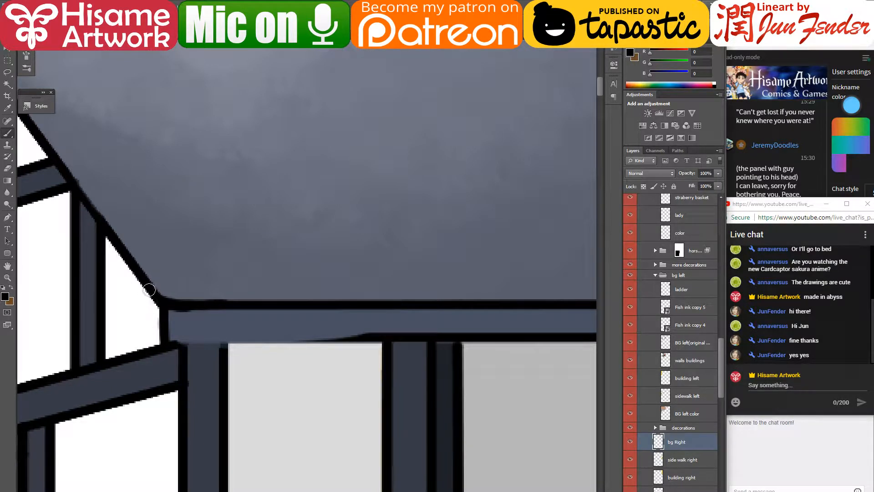
{"action": "mouse_move", "coordinate": [153, 293]}
{"action": "left_mouse_down"}
{"action": "mouse_move", "coordinate": [178, 335]}
{"action": "mouse_move", "coordinate": [206, 348]}
{"action": "left_mouse_up"}
{"action": "key", "text": "ctrl+z"}
{"action": "mouse_move", "coordinate": [155, 298]}
{"action": "left_mouse_down"}
{"action": "mouse_move", "coordinate": [205, 337]}
{"action": "mouse_move", "coordinate": [250, 340]}
{"action": "left_mouse_up"}
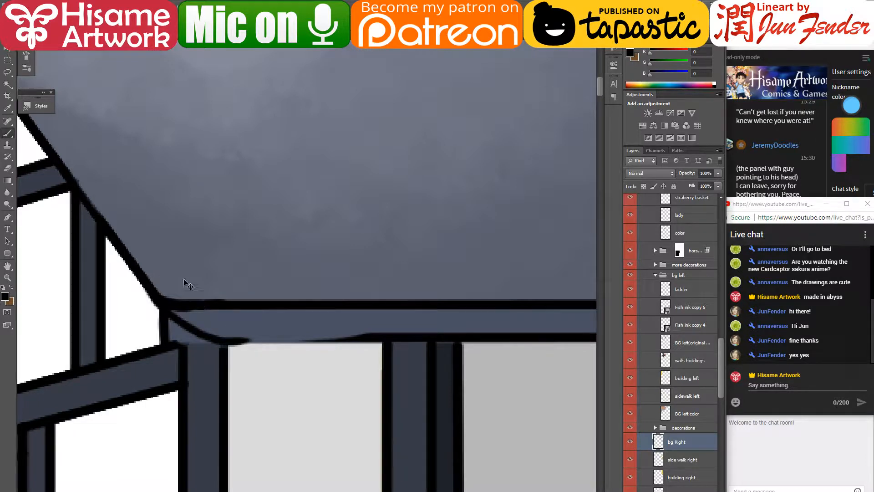
{"action": "key", "text": "ctrl+z"}
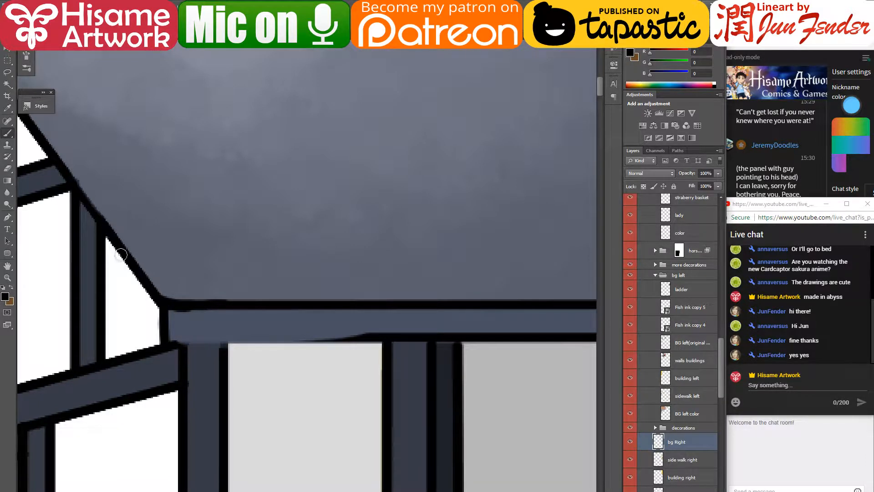
{"action": "left_click_drag", "start_coordinate": [121, 255], "coordinate": [151, 311]}
{"action": "key", "text": "ctrl+z"}
- Draw a curved black outline from the roof slope around the beam's end and erase the old end line inside it
{"action": "mouse_move", "coordinate": [126, 257]}
{"action": "left_mouse_down"}
{"action": "mouse_move", "coordinate": [170, 328]}
{"action": "mouse_move", "coordinate": [228, 350]}
{"action": "mouse_move", "coordinate": [223, 344]}
{"action": "mouse_move", "coordinate": [213, 358]}
{"action": "mouse_move", "coordinate": [204, 340]}
{"action": "mouse_move", "coordinate": [382, 339]}
{"action": "left_mouse_up"}
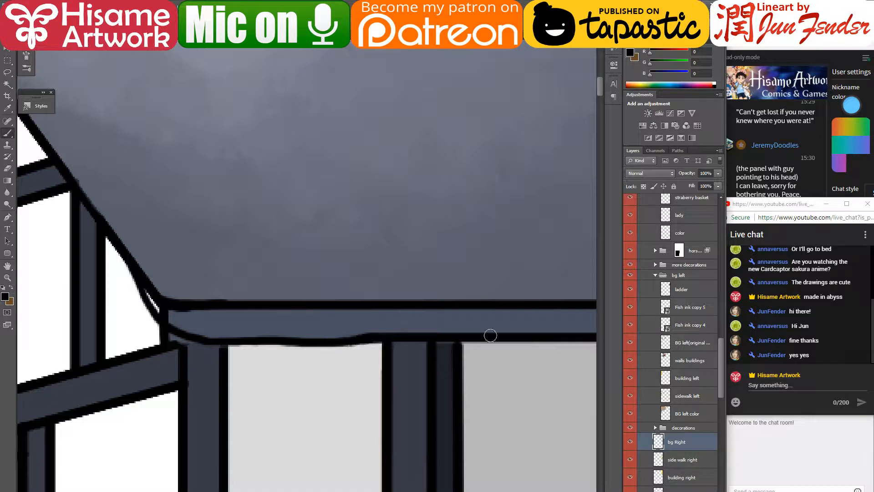
{"action": "left_click", "coordinate": [8, 169]}
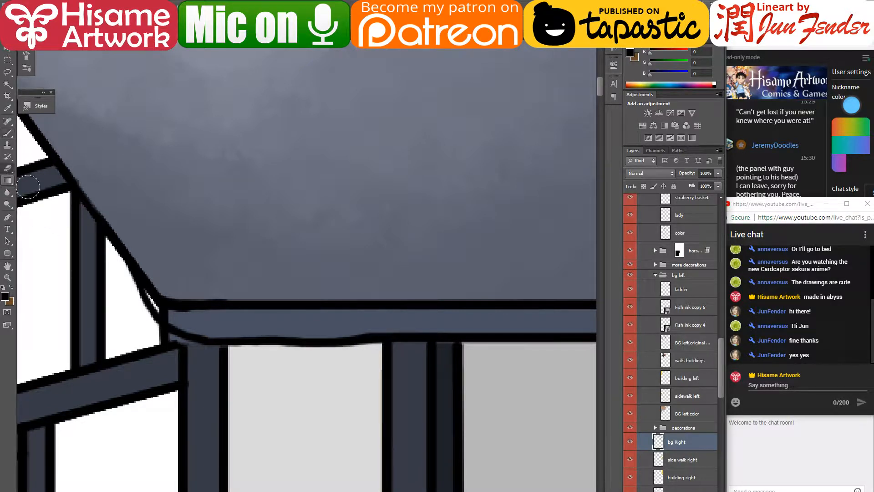
{"action": "left_click_drag", "start_coordinate": [200, 329], "coordinate": [292, 344]}
{"action": "mouse_move", "coordinate": [248, 317]}
{"action": "left_mouse_down"}
{"action": "mouse_move", "coordinate": [292, 323]}
{"action": "mouse_move", "coordinate": [264, 335]}
{"action": "left_mouse_up"}
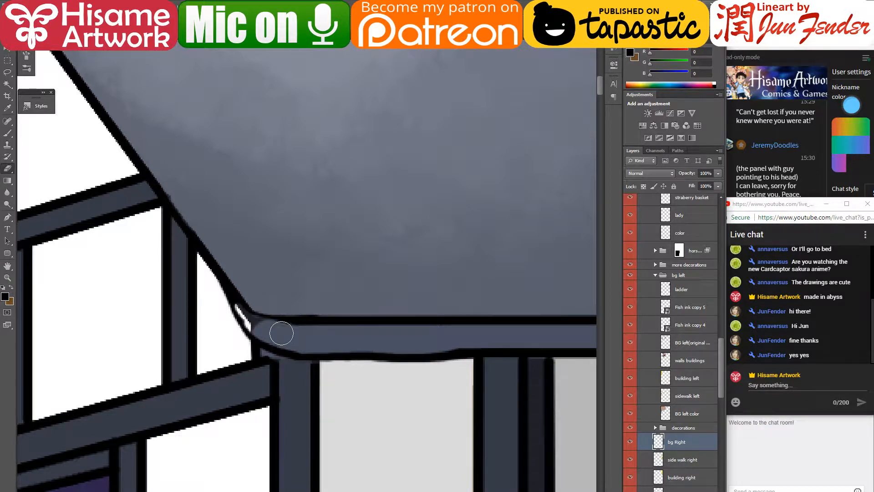
{"action": "left_click_drag", "start_coordinate": [338, 343], "coordinate": [522, 339]}
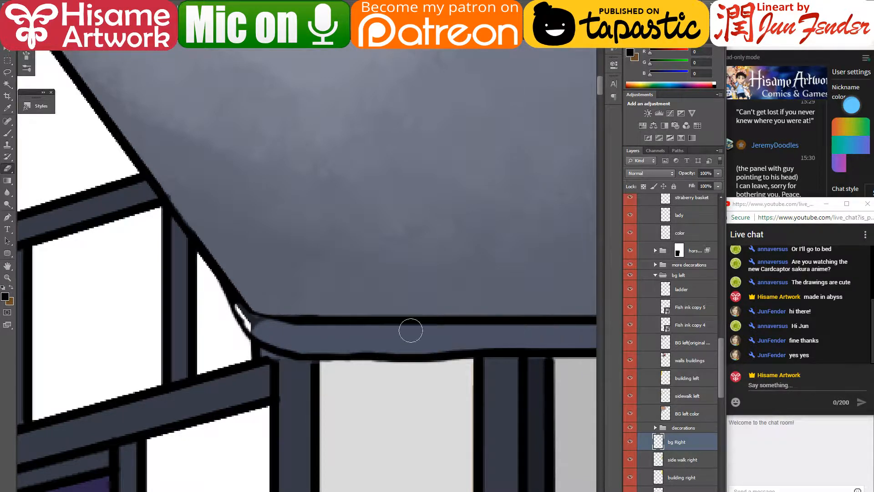
- Redraw the black outline of the post just beneath the beam's rounded corner
{"action": "left_click", "coordinate": [8, 133]}
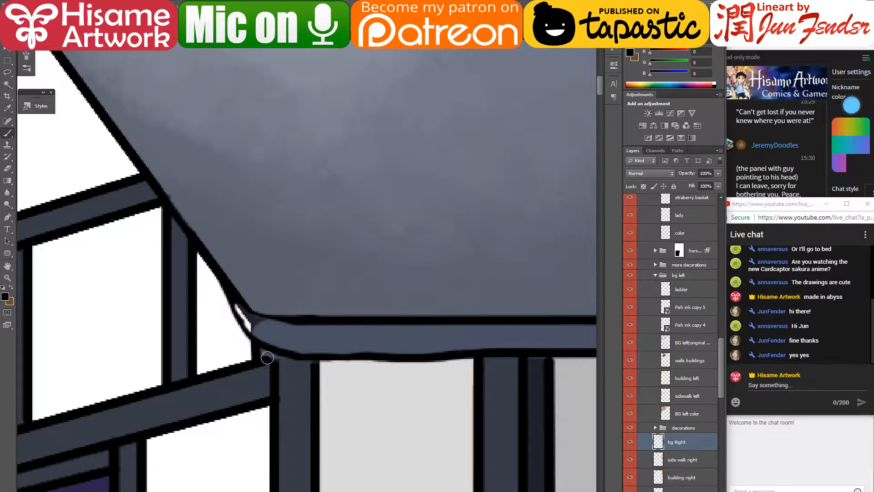
{"action": "left_click_drag", "start_coordinate": [275, 356], "coordinate": [273, 388]}
{"action": "left_click_drag", "start_coordinate": [574, 369], "coordinate": [544, 378]}
- Sample the beam's blue-grey and fill the white gap inside the rounded corner outline
{"action": "left_click", "coordinate": [667, 457]}
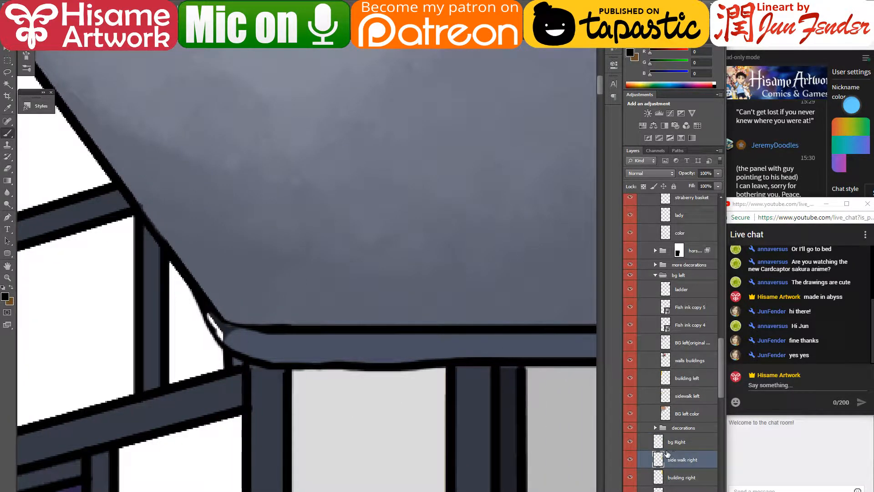
{"action": "left_click", "coordinate": [625, 463]}
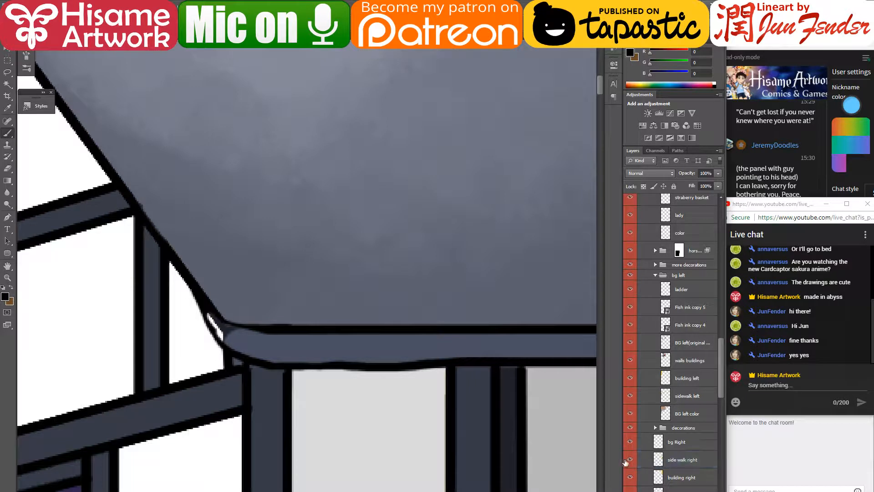
{"action": "left_click", "coordinate": [258, 342], "text": "alt"}
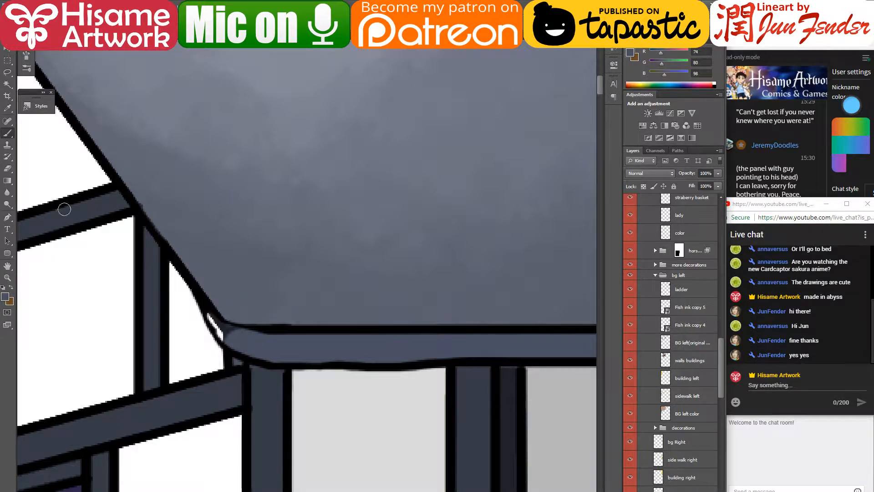
{"action": "left_click_drag", "start_coordinate": [203, 298], "coordinate": [220, 328]}
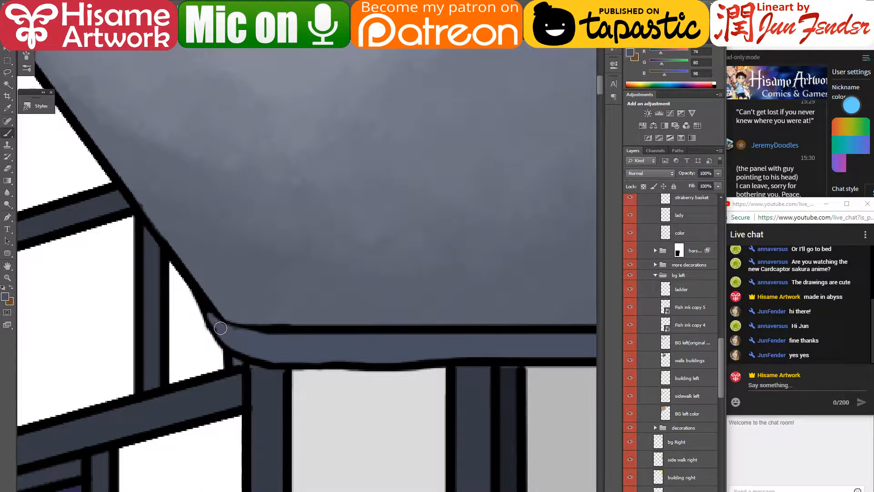
{"action": "left_click", "coordinate": [258, 376], "text": "alt"}
- Remove the yellow building's stray line end that crosses onto the grey roof, working on the bg Right layer
{"action": "mouse_move", "coordinate": [458, 346]}
{"action": "left_mouse_down"}
{"action": "mouse_move", "coordinate": [278, 382]}
{"action": "mouse_move", "coordinate": [215, 411]}
{"action": "mouse_move", "coordinate": [222, 410]}
{"action": "left_mouse_up"}
{"action": "scroll", "coordinate": [296, 379], "scroll_direction": "down", "scroll_amount": 5}
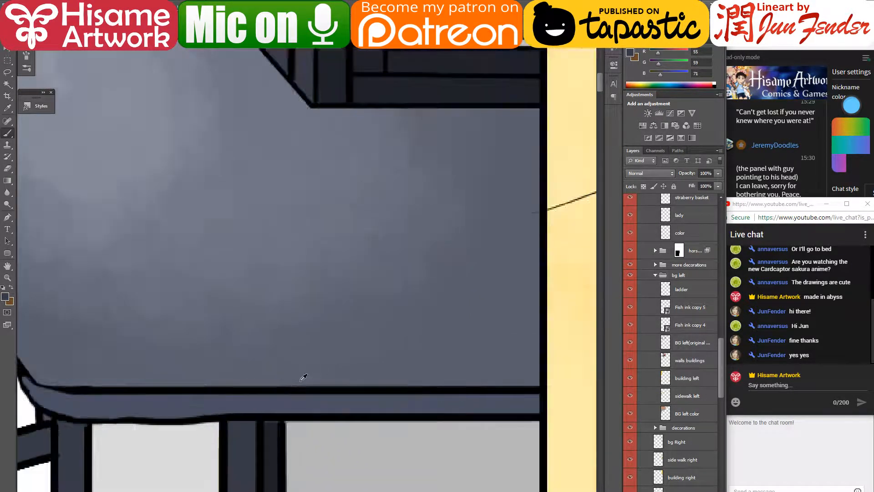
{"action": "scroll", "coordinate": [473, 276], "scroll_direction": "up", "scroll_amount": 3}
{"action": "scroll", "coordinate": [388, 290], "scroll_direction": "up", "scroll_amount": 1}
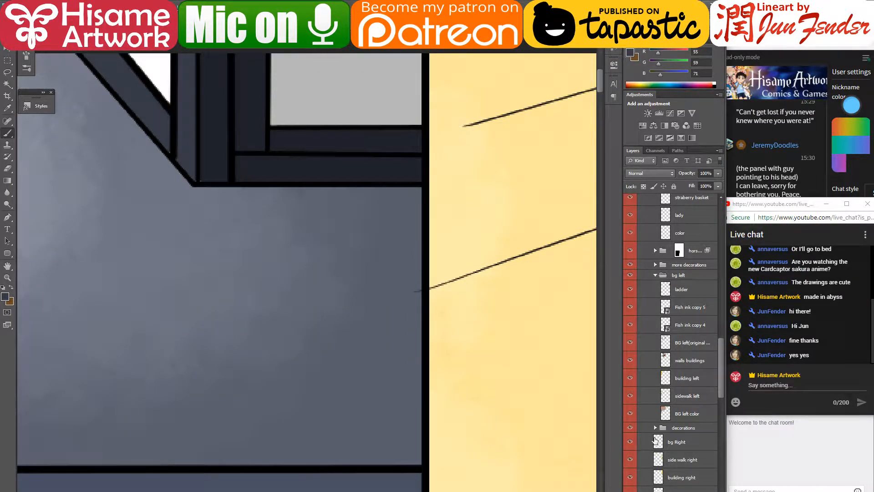
{"action": "left_click", "coordinate": [656, 440]}
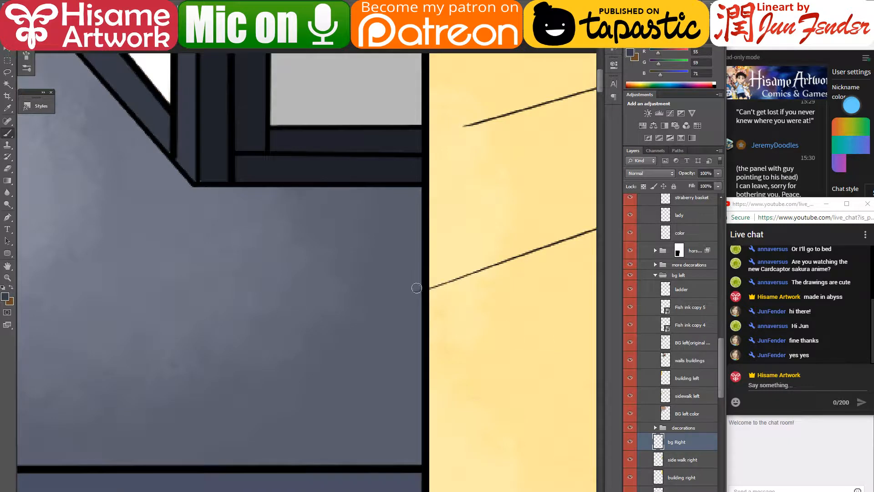
{"action": "left_click_drag", "start_coordinate": [417, 288], "coordinate": [416, 287]}
{"action": "key", "text": "ctrl+z"}
{"action": "left_click", "coordinate": [648, 441]}
{"action": "key", "text": "e"}
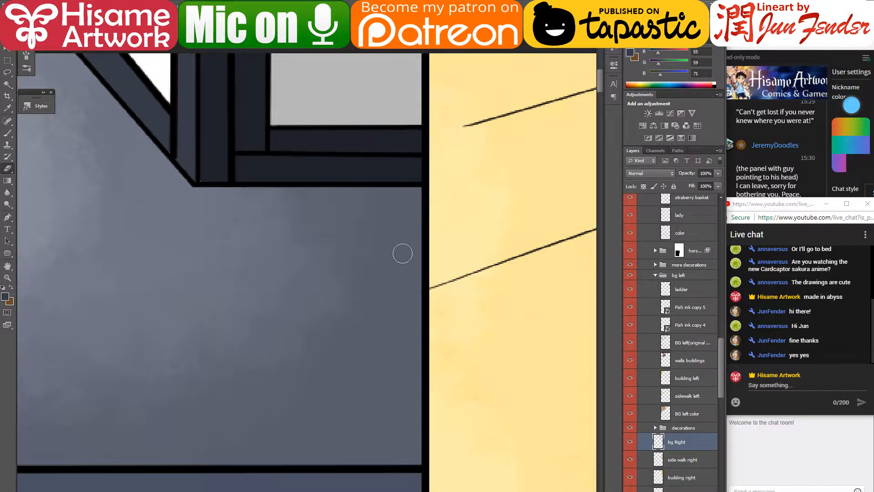
- Lasso the beam's upper outline, move it higher to widen the beam, and stretch it to the yellow building's edge
{"action": "scroll", "coordinate": [400, 209], "scroll_direction": "down", "scroll_amount": 2}
{"action": "scroll", "coordinate": [385, 198], "scroll_direction": "down", "scroll_amount": 1}
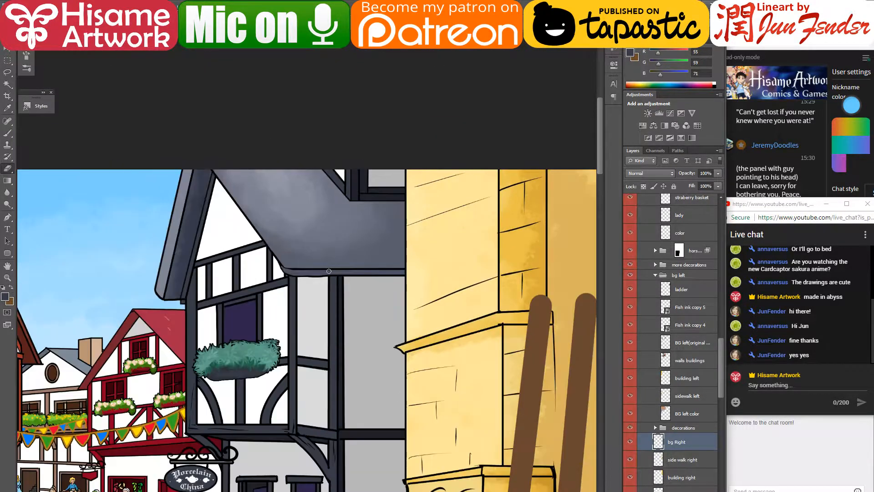
{"action": "scroll", "coordinate": [325, 264], "scroll_direction": "down", "scroll_amount": 1}
{"action": "scroll", "coordinate": [325, 265], "scroll_direction": "up", "scroll_amount": 3}
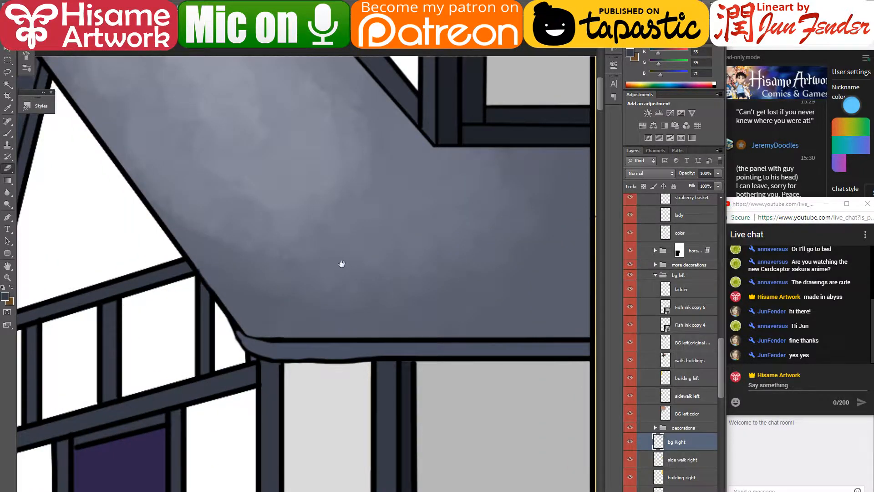
{"action": "left_click_drag", "start_coordinate": [341, 264], "coordinate": [274, 274]}
{"action": "left_click", "coordinate": [8, 76]}
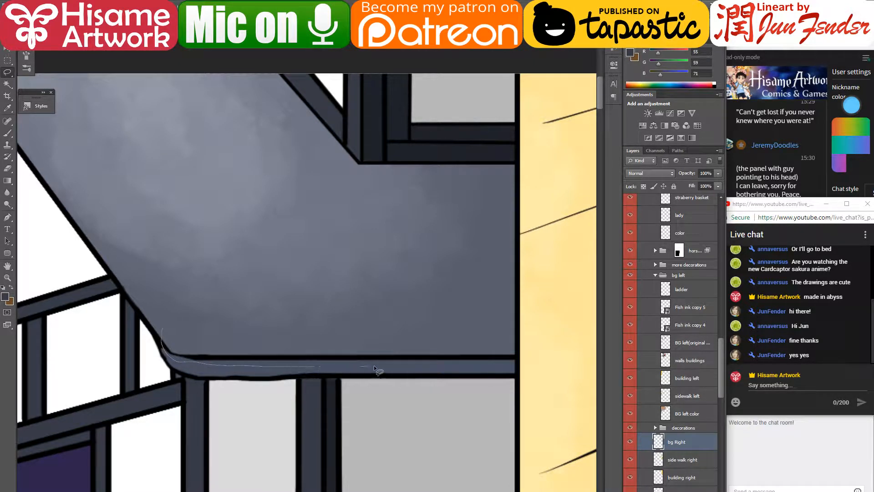
{"action": "left_click_drag", "start_coordinate": [507, 364], "coordinate": [511, 352]}
{"action": "mouse_move", "coordinate": [295, 304]}
{"action": "left_mouse_down"}
{"action": "mouse_move", "coordinate": [196, 305]}
{"action": "mouse_move", "coordinate": [165, 326]}
{"action": "left_mouse_up"}
{"action": "key", "text": "ctrl+t"}
{"action": "left_click_drag", "start_coordinate": [301, 356], "coordinate": [288, 341]}
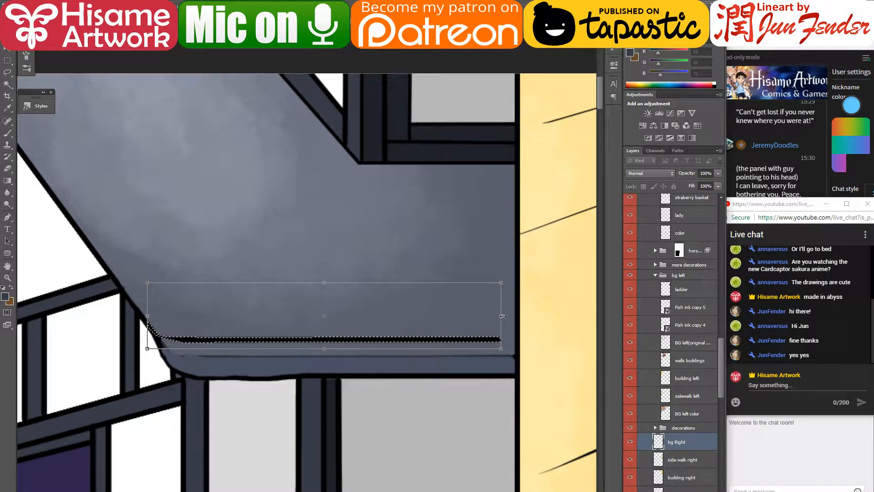
{"action": "left_click_drag", "start_coordinate": [500, 316], "coordinate": [517, 315]}
{"action": "key", "text": "Return"}
{"action": "key", "text": "ctrl+d"}
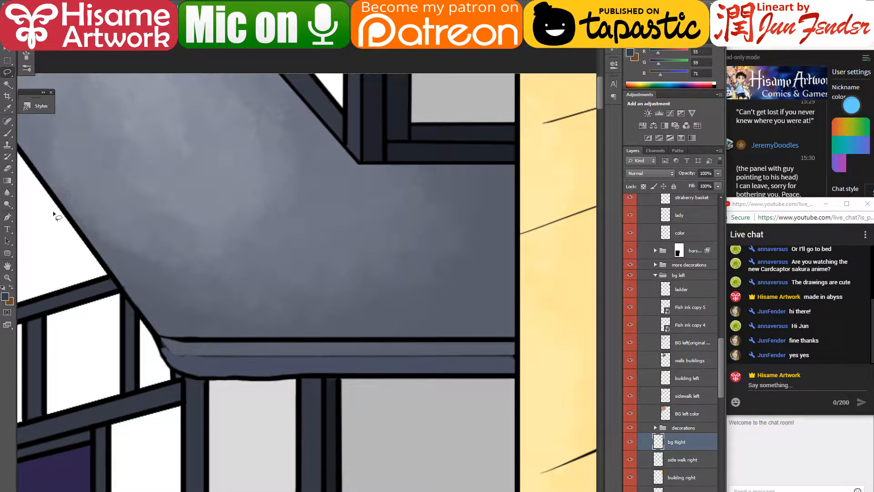
- Sample the beam's blue-grey and brush it over the lighter band and leftover line along the widened beam
{"action": "left_click", "coordinate": [7, 132]}
{"action": "left_click", "coordinate": [181, 378], "text": "alt"}
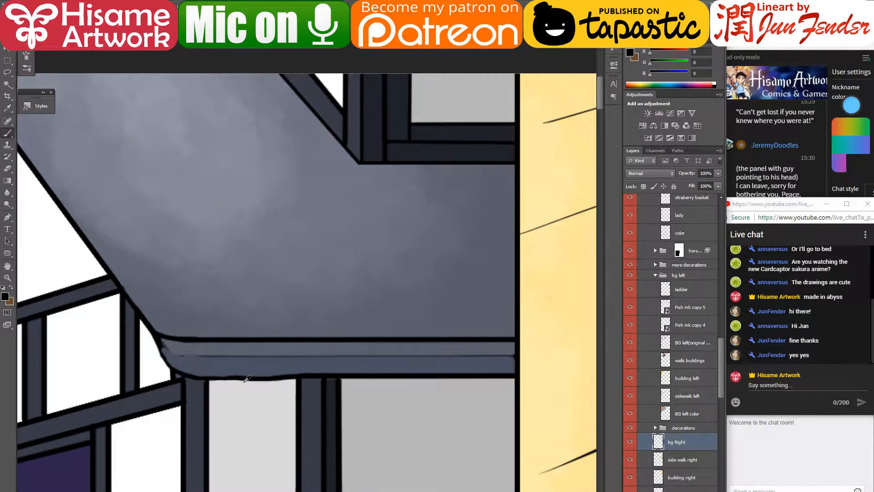
{"action": "scroll", "coordinate": [248, 378], "scroll_direction": "up", "scroll_amount": 2}
{"action": "left_click_drag", "start_coordinate": [310, 410], "coordinate": [365, 410]}
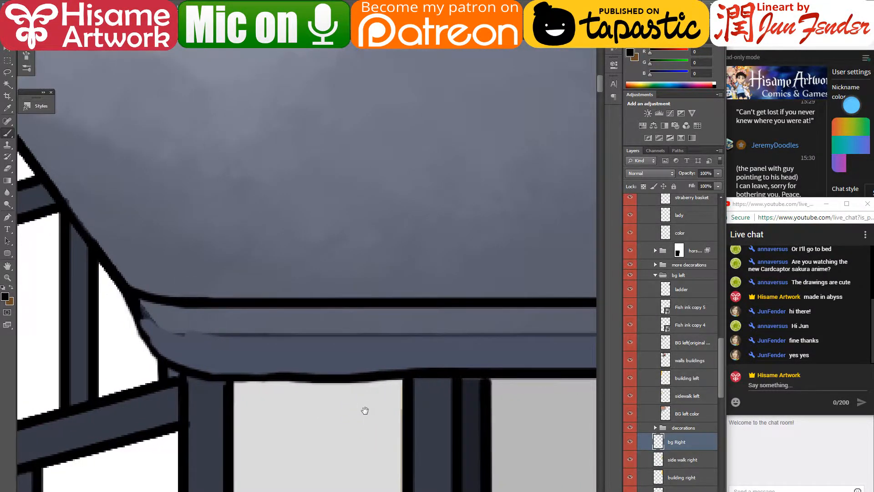
{"action": "left_click", "coordinate": [312, 350], "text": "ctrl"}
{"action": "key", "text": "b"}
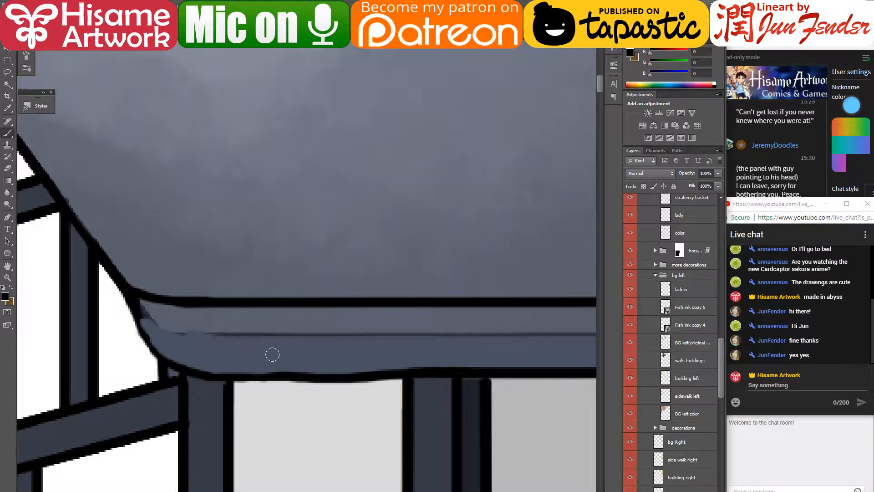
{"action": "key", "text": "bracketright"}
{"action": "key", "text": "bracketright"}
{"action": "left_click_drag", "start_coordinate": [145, 304], "coordinate": [204, 333]}
{"action": "left_click", "coordinate": [240, 344], "text": "alt"}
{"action": "mouse_move", "coordinate": [160, 313]}
{"action": "left_mouse_down"}
{"action": "mouse_move", "coordinate": [243, 321]}
{"action": "mouse_move", "coordinate": [179, 313]}
{"action": "mouse_move", "coordinate": [166, 325]}
{"action": "mouse_move", "coordinate": [246, 341]}
{"action": "mouse_move", "coordinate": [386, 341]}
{"action": "mouse_move", "coordinate": [227, 322]}
{"action": "mouse_move", "coordinate": [580, 322]}
{"action": "mouse_move", "coordinate": [228, 362]}
{"action": "mouse_move", "coordinate": [247, 345]}
{"action": "left_mouse_up"}
{"action": "mouse_move", "coordinate": [307, 337]}
{"action": "left_mouse_down"}
{"action": "mouse_move", "coordinate": [460, 341]}
{"action": "mouse_move", "coordinate": [260, 351]}
{"action": "mouse_move", "coordinate": [502, 354]}
{"action": "mouse_move", "coordinate": [452, 345]}
{"action": "mouse_move", "coordinate": [513, 336]}
{"action": "left_mouse_up"}
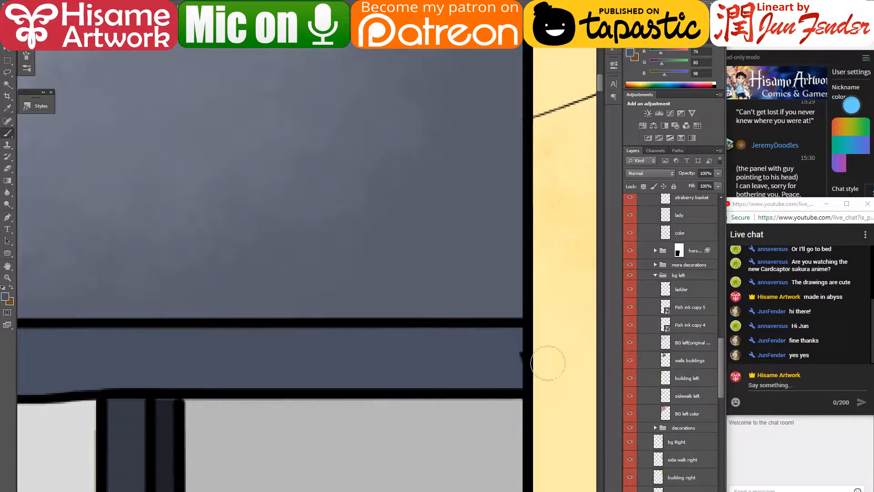
- Erase the black outline remnant at the beam's end beside the yellow building on the bg Right layer
{"action": "left_click", "coordinate": [674, 442]}
{"action": "key", "text": "e"}
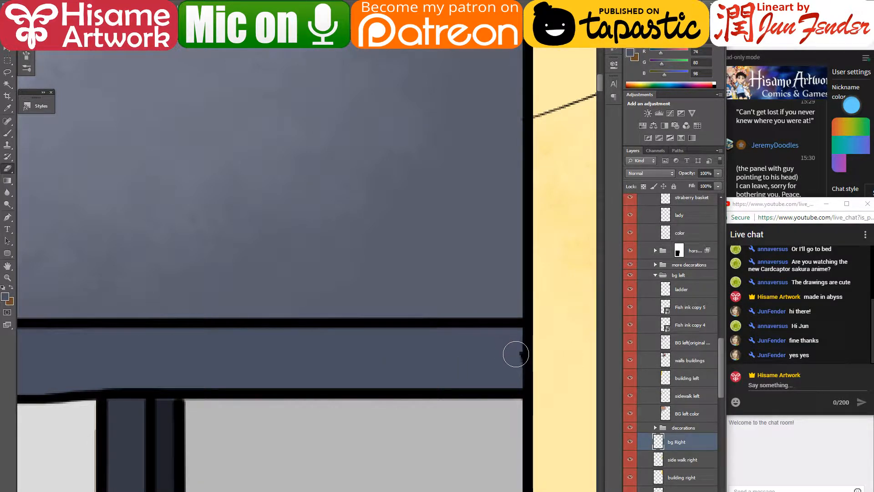
{"action": "left_click_drag", "start_coordinate": [513, 353], "coordinate": [519, 365]}
{"action": "scroll", "coordinate": [464, 318], "scroll_direction": "down", "scroll_amount": 3}
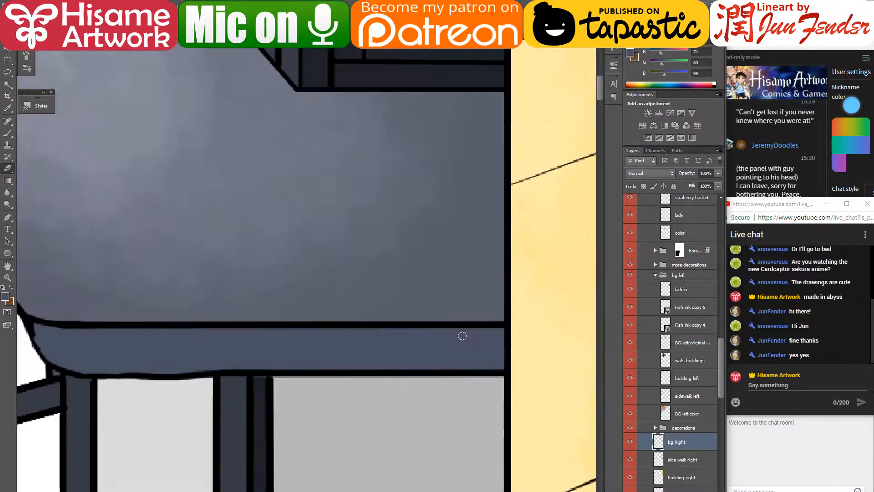
{"action": "scroll", "coordinate": [464, 340], "scroll_direction": "down", "scroll_amount": 5}
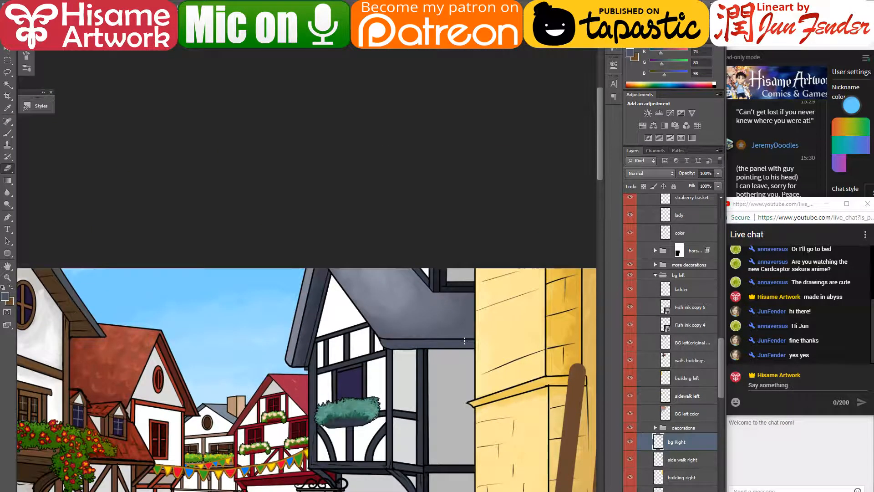
- Sample the outline's black and brush over the ragged contour around the beam's rounded corner to thicken and smooth it
{"action": "left_click_drag", "start_coordinate": [454, 358], "coordinate": [384, 365]}
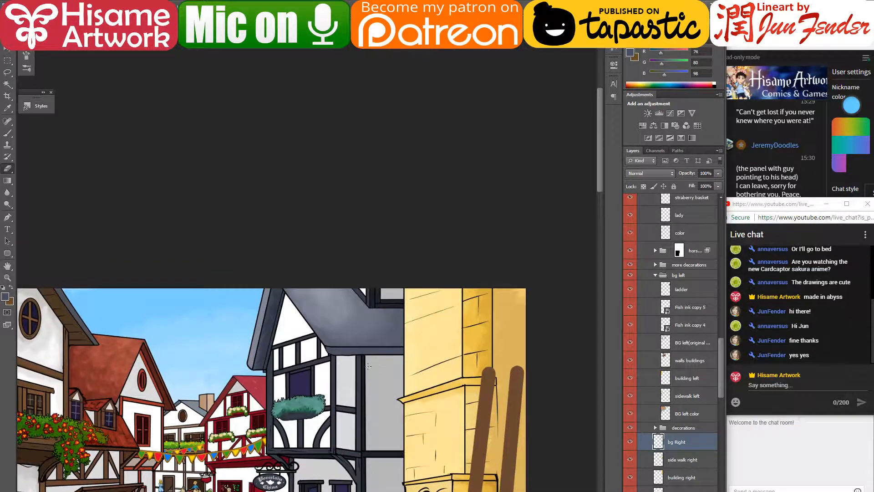
{"action": "scroll", "coordinate": [318, 345], "scroll_direction": "up", "scroll_amount": 4}
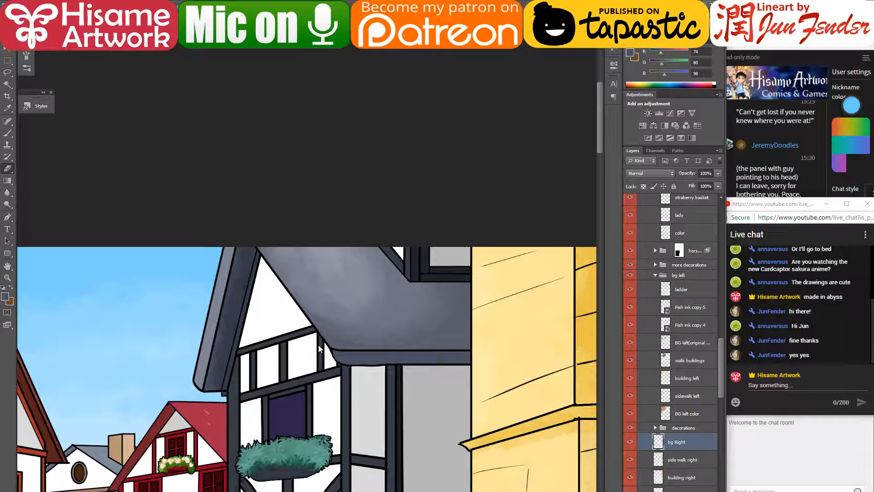
{"action": "scroll", "coordinate": [319, 349], "scroll_direction": "up", "scroll_amount": 2}
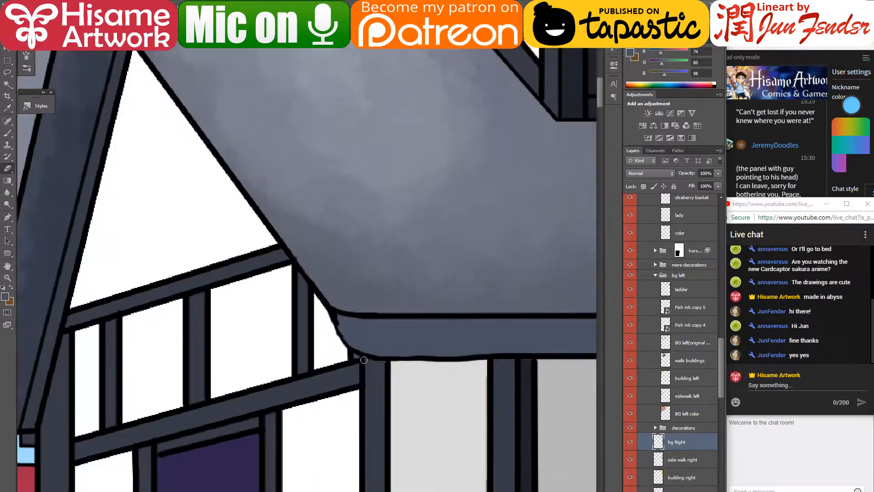
{"action": "scroll", "coordinate": [364, 359], "scroll_direction": "up", "scroll_amount": 2}
{"action": "key", "text": "v"}
{"action": "key", "text": "alt+v"}
{"action": "key", "text": "Escape"}
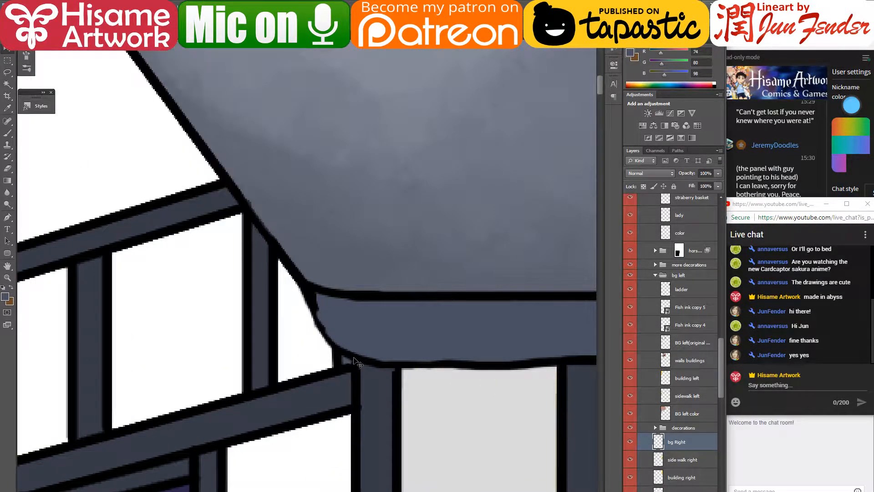
{"action": "key", "text": "e"}
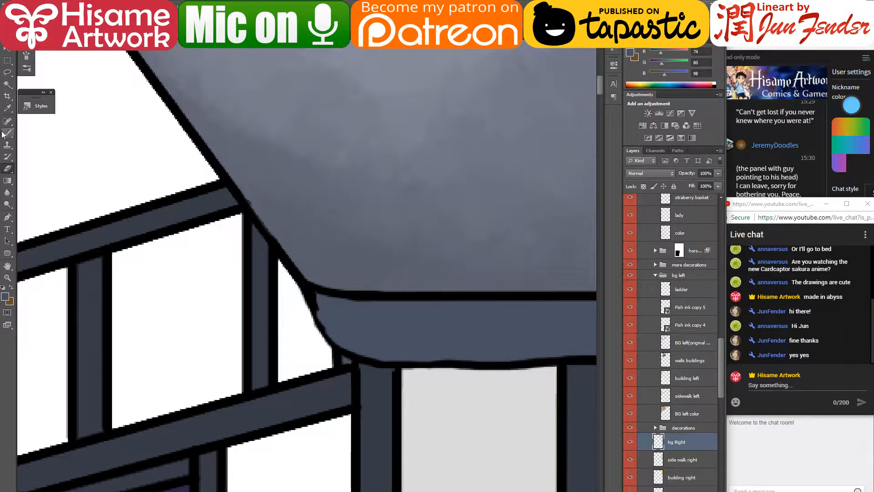
{"action": "key", "text": "b"}
{"action": "left_click", "coordinate": [319, 295], "text": "alt"}
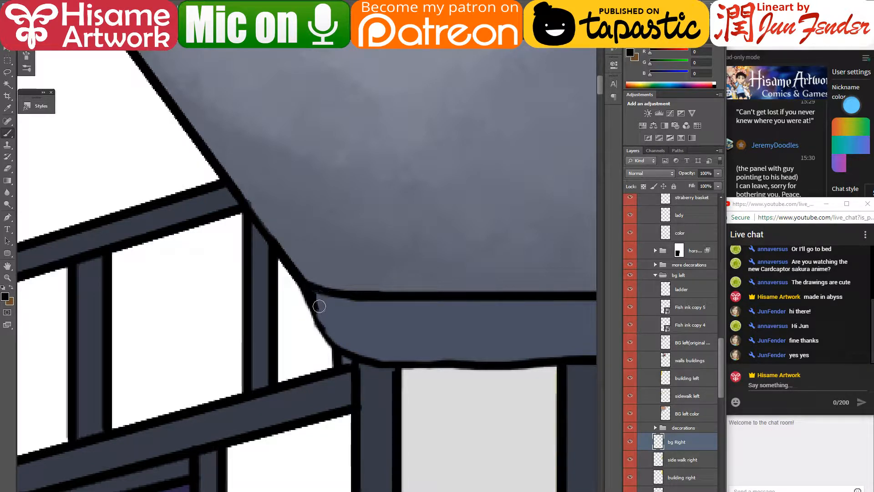
{"action": "mouse_move", "coordinate": [313, 295]}
{"action": "left_mouse_down"}
{"action": "mouse_move", "coordinate": [337, 342]}
{"action": "mouse_move", "coordinate": [418, 368]}
{"action": "mouse_move", "coordinate": [351, 351]}
{"action": "mouse_move", "coordinate": [381, 359]}
{"action": "left_mouse_up"}
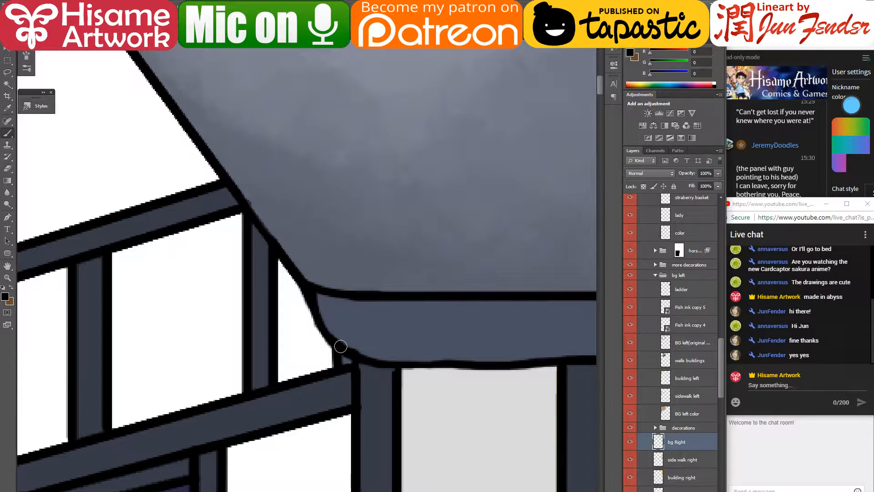
{"action": "scroll", "coordinate": [443, 376], "scroll_direction": "down", "scroll_amount": 2}
{"action": "scroll", "coordinate": [464, 319], "scroll_direction": "up", "scroll_amount": 1}
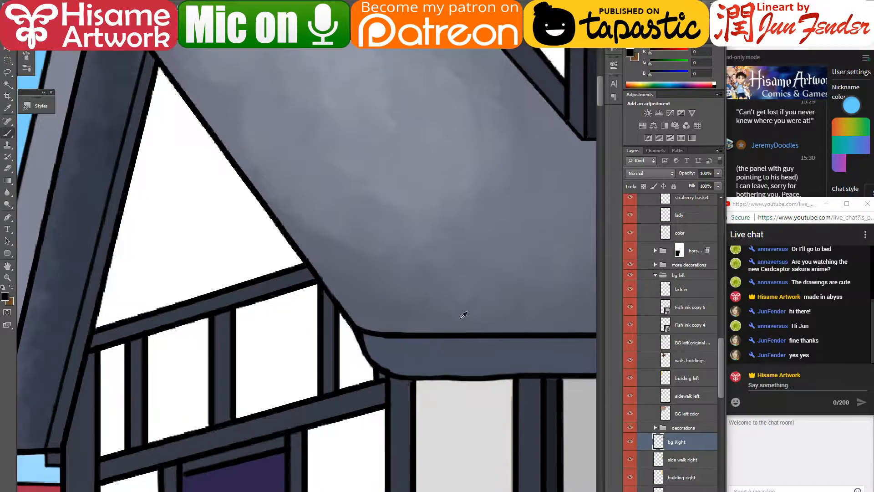
- Erase the black outline closing off the beam's rounded end beneath the gable on the bg Right layer
{"action": "left_click_drag", "start_coordinate": [367, 228], "coordinate": [405, 215]}
{"action": "left_click_drag", "start_coordinate": [402, 246], "coordinate": [415, 304]}
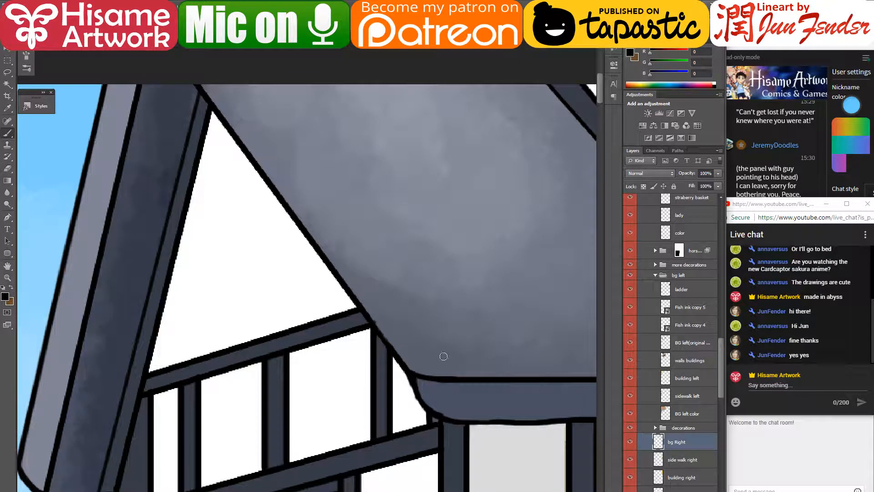
{"action": "left_click", "coordinate": [7, 168]}
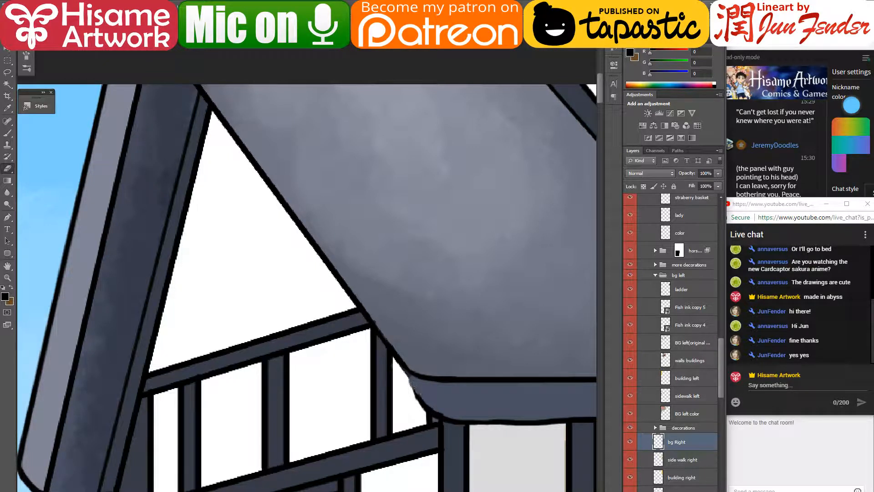
{"action": "left_click_drag", "start_coordinate": [439, 405], "coordinate": [452, 417]}
- Draw a straight black line from the beam's lower corner up to the gable peak, running alongside the roof's sloping edge
{"action": "key", "text": "b"}
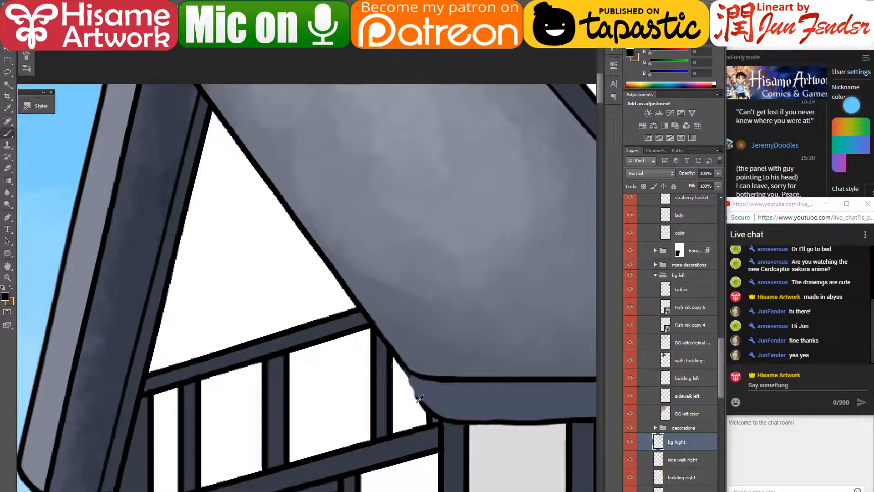
{"action": "left_click", "coordinate": [420, 400], "text": "alt"}
{"action": "left_click", "coordinate": [179, 86], "text": "shift"}
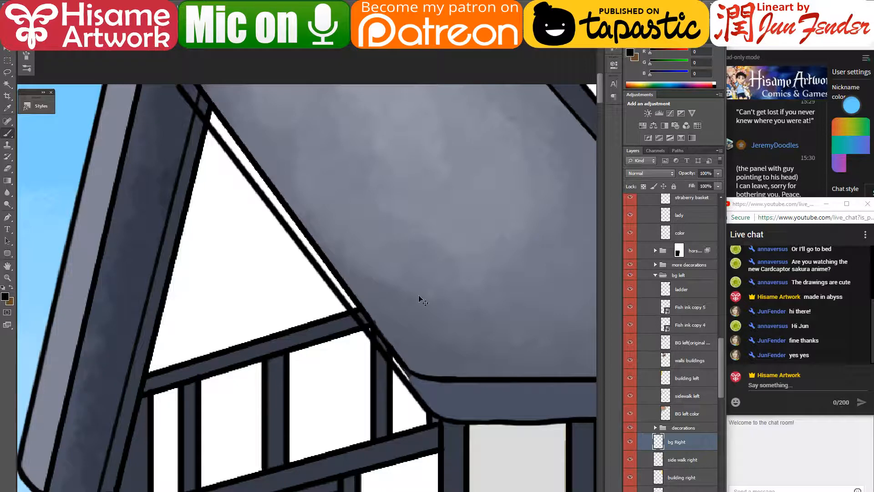
{"action": "key", "text": "ctrl+z"}
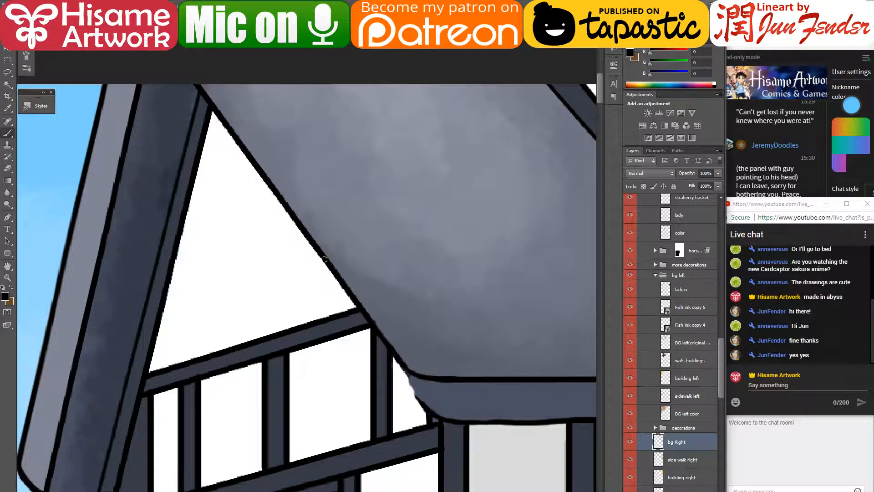
{"action": "left_click", "coordinate": [182, 86], "text": "shift"}
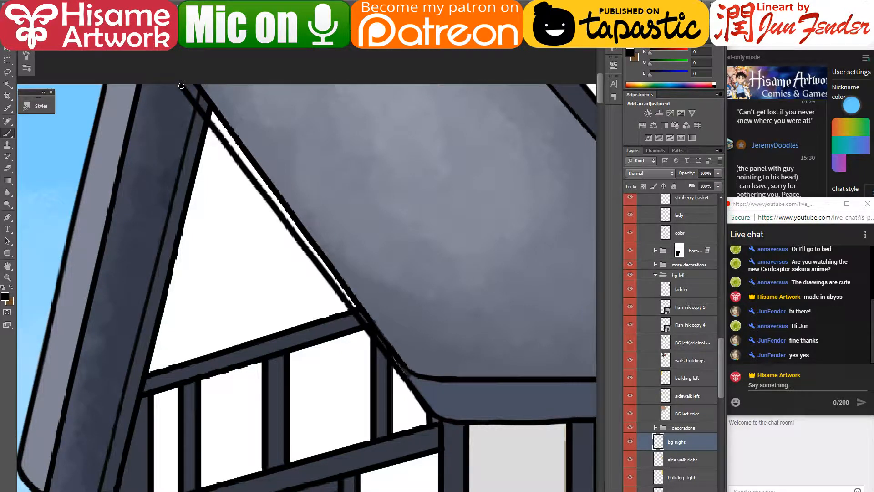
{"action": "key", "text": "ctrl+z"}
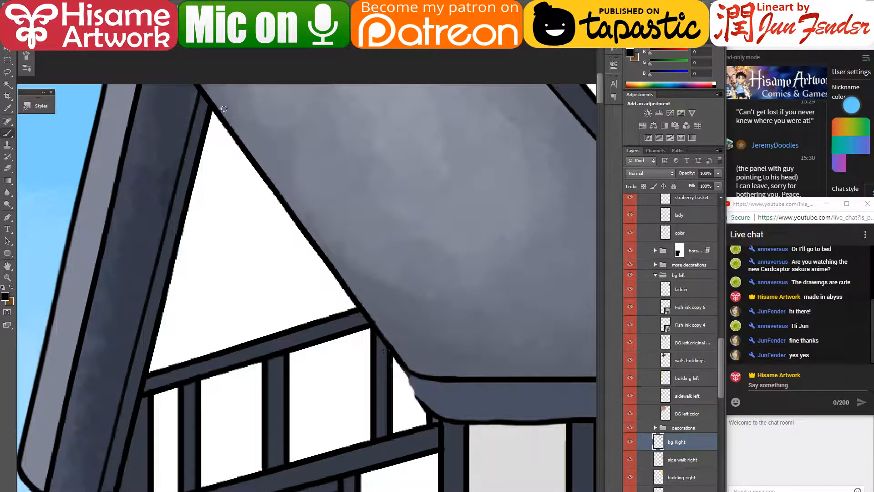
{"action": "left_click", "coordinate": [184, 86], "text": "shift"}
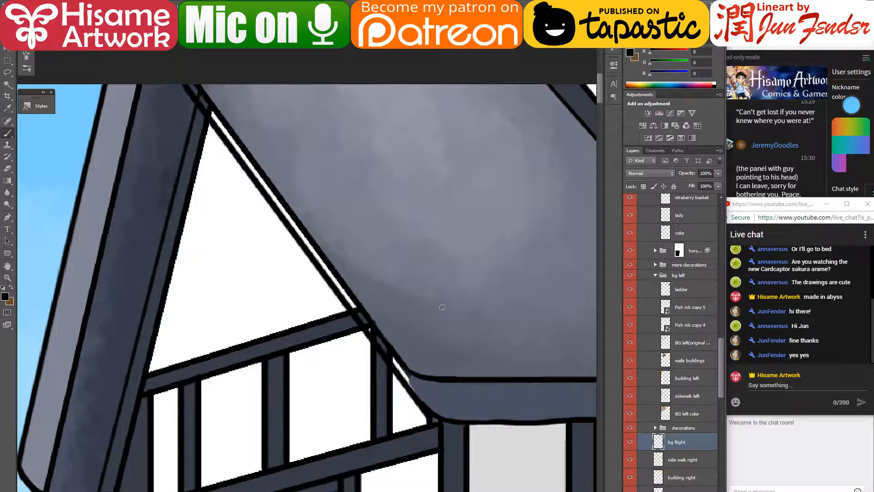
- Erase in a straight stroke the timber outlines crossing the narrow strip between the gable's two parallel lines
{"action": "scroll", "coordinate": [456, 402], "scroll_direction": "up", "scroll_amount": 1}
{"action": "scroll", "coordinate": [399, 363], "scroll_direction": "down", "scroll_amount": 3}
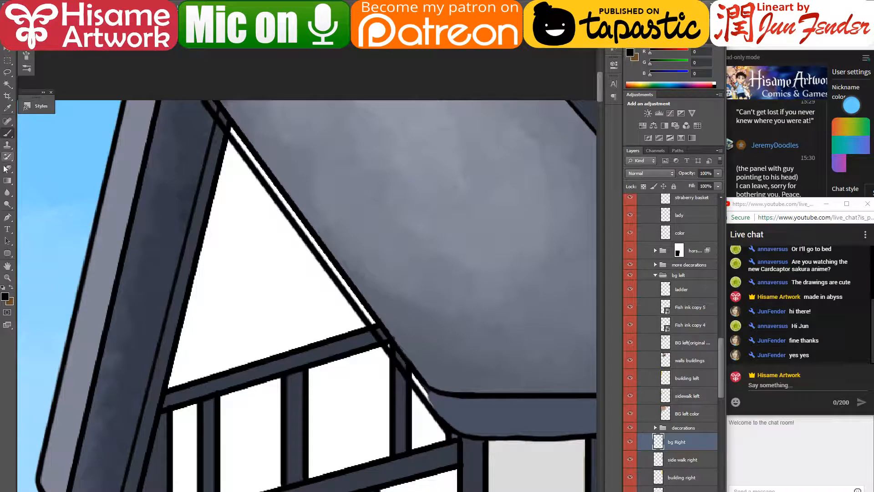
{"action": "key", "text": "e"}
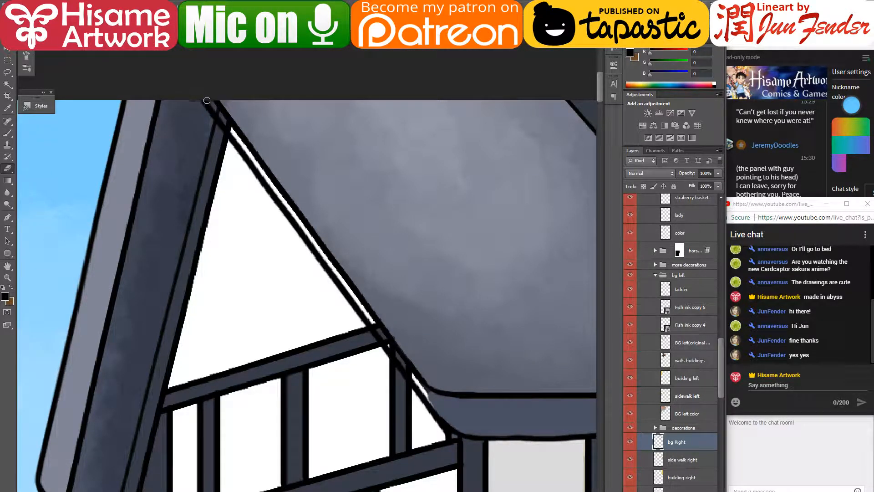
{"action": "left_click", "coordinate": [438, 403], "text": "shift"}
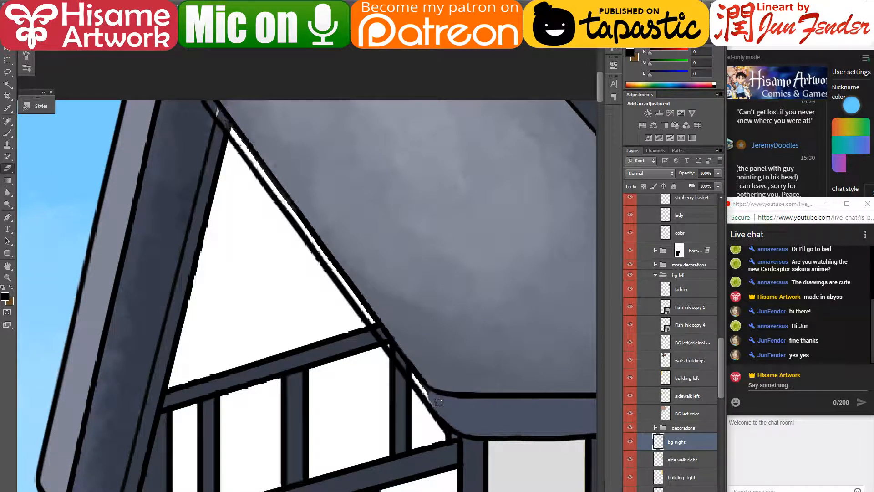
{"action": "key", "text": "ctrl+z"}
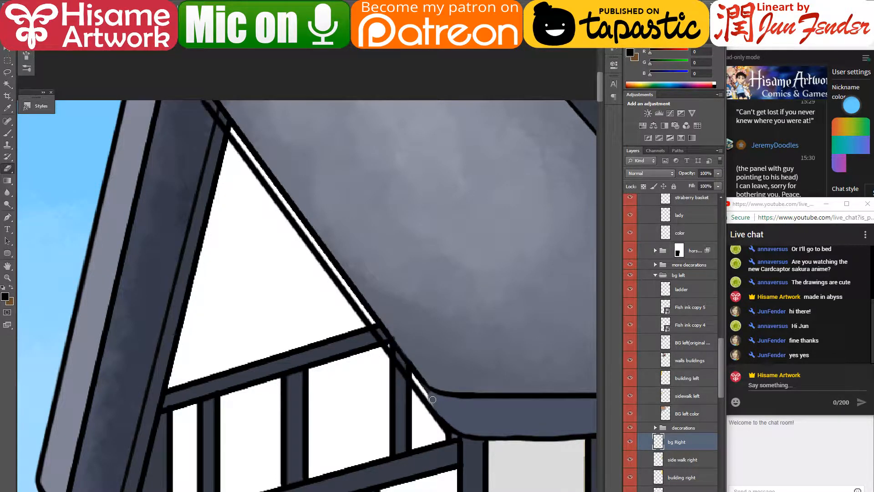
{"action": "left_click", "coordinate": [208, 99], "text": "shift"}
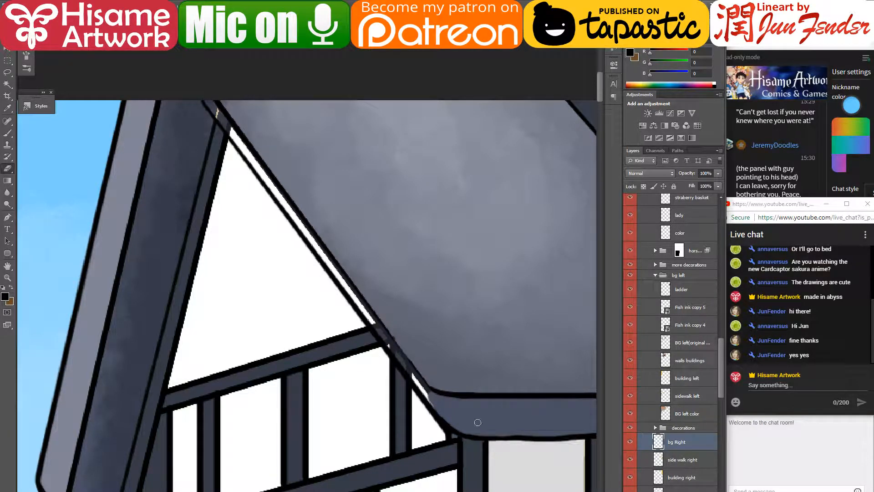
- Sample the beam's blue-grey and fill the narrow strip along the gable with a straight brush stroke on the layer beneath the outlines
{"action": "left_click", "coordinate": [477, 422], "text": "ctrl"}
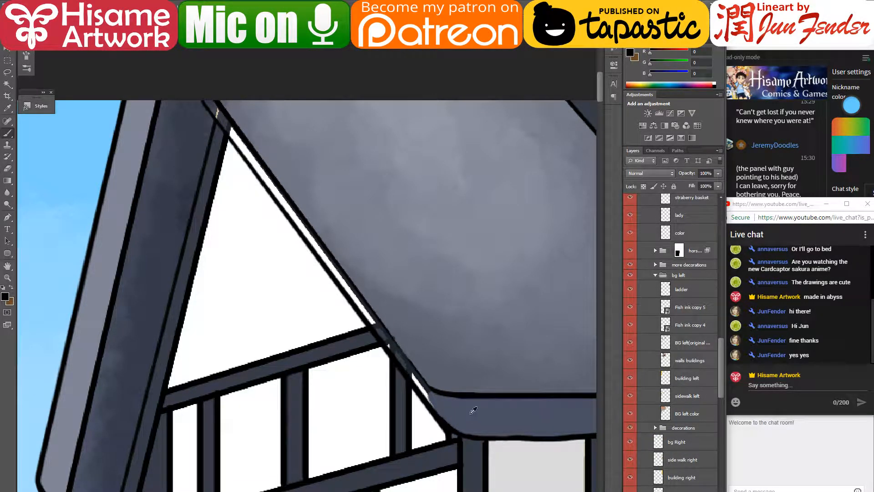
{"action": "left_click", "coordinate": [462, 409], "text": "alt"}
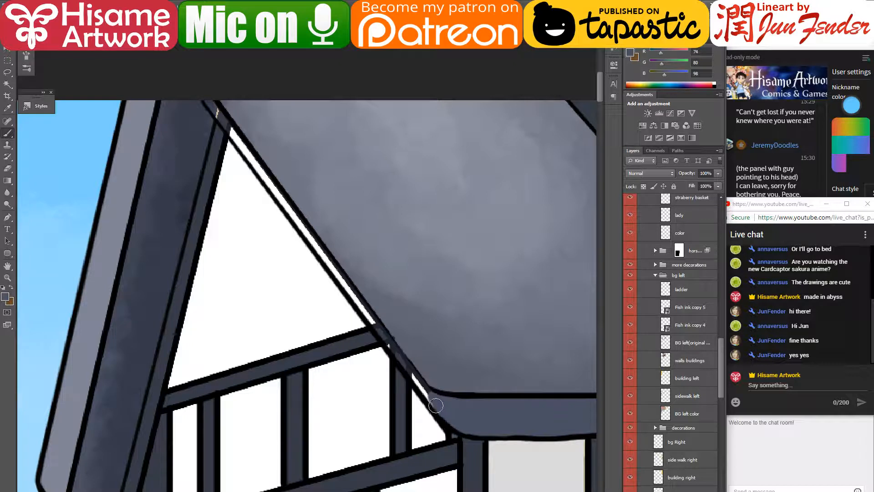
{"action": "key", "text": "bracketleft"}
{"action": "key", "text": "bracketleft"}
{"action": "left_click", "coordinate": [208, 101], "text": "shift"}
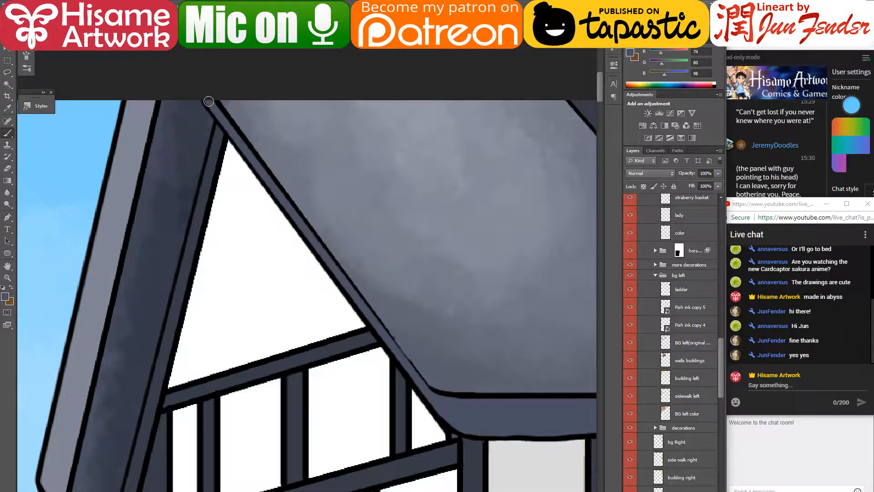
- Erase the middle stretch of the black line between the grey roof and the beam on the bg Right layer
{"action": "scroll", "coordinate": [381, 315], "scroll_direction": "down", "scroll_amount": 4}
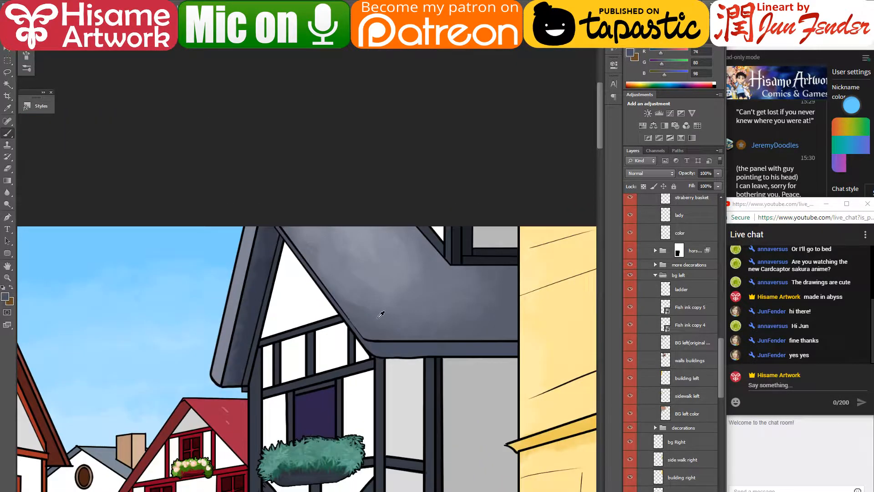
{"action": "scroll", "coordinate": [381, 314], "scroll_direction": "down", "scroll_amount": 2}
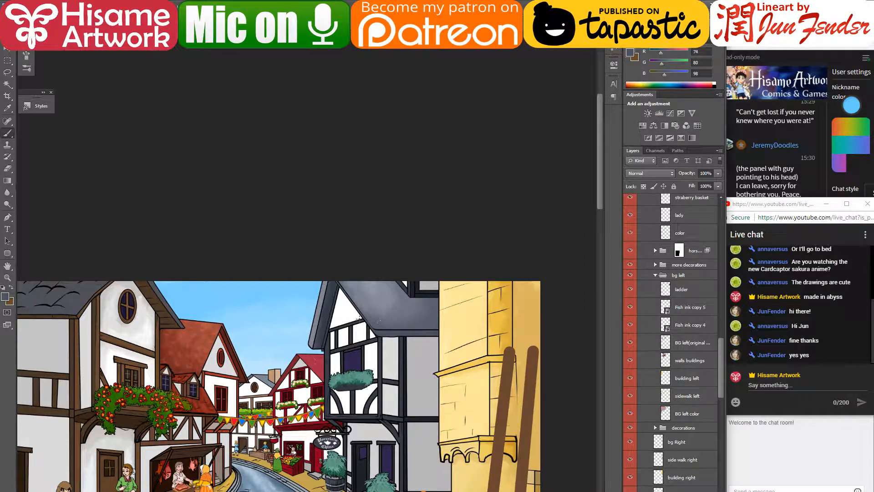
{"action": "left_click_drag", "start_coordinate": [438, 352], "coordinate": [523, 179]}
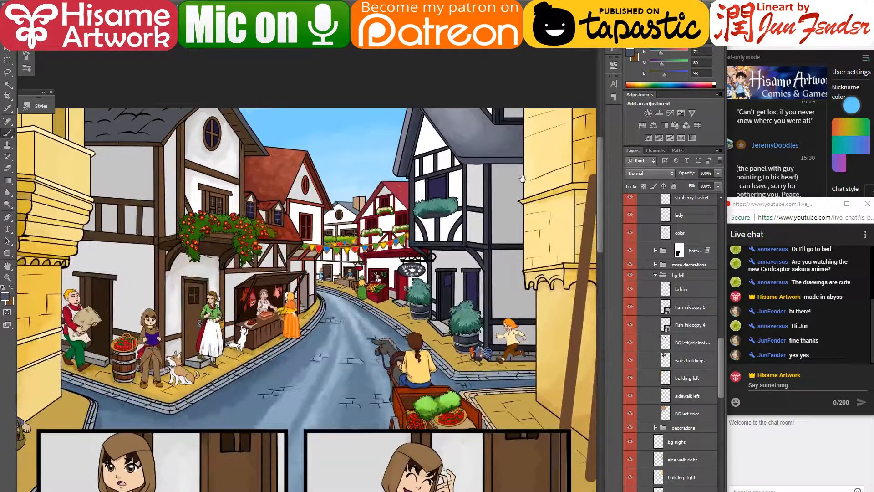
{"action": "scroll", "coordinate": [520, 126], "scroll_direction": "up", "scroll_amount": 4}
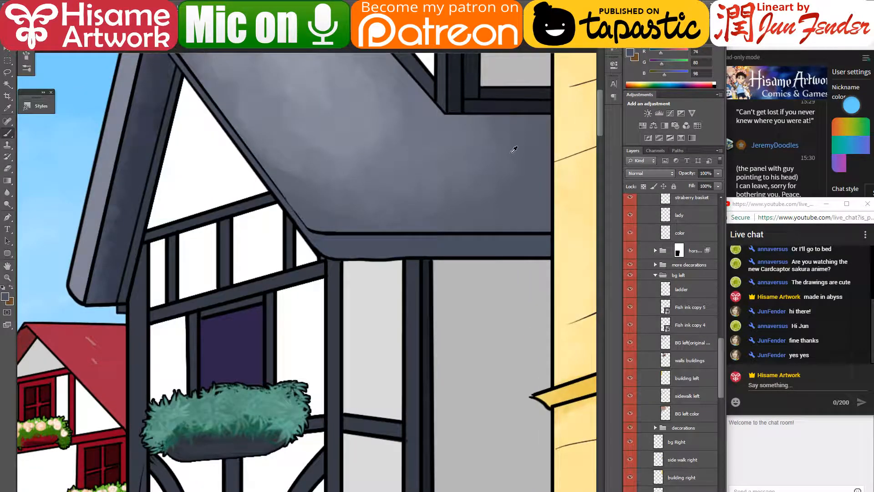
{"action": "scroll", "coordinate": [445, 227], "scroll_direction": "up", "scroll_amount": 2}
{"action": "left_click", "coordinate": [679, 445]}
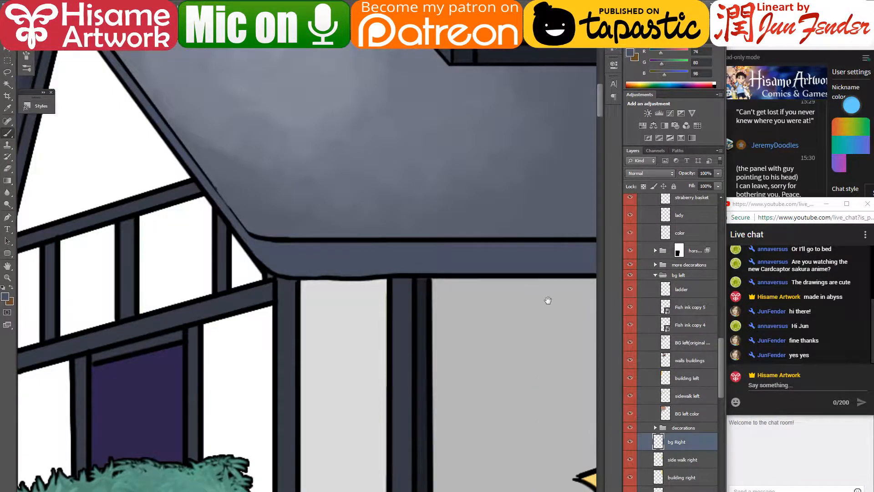
{"action": "left_click_drag", "start_coordinate": [548, 300], "coordinate": [432, 341]}
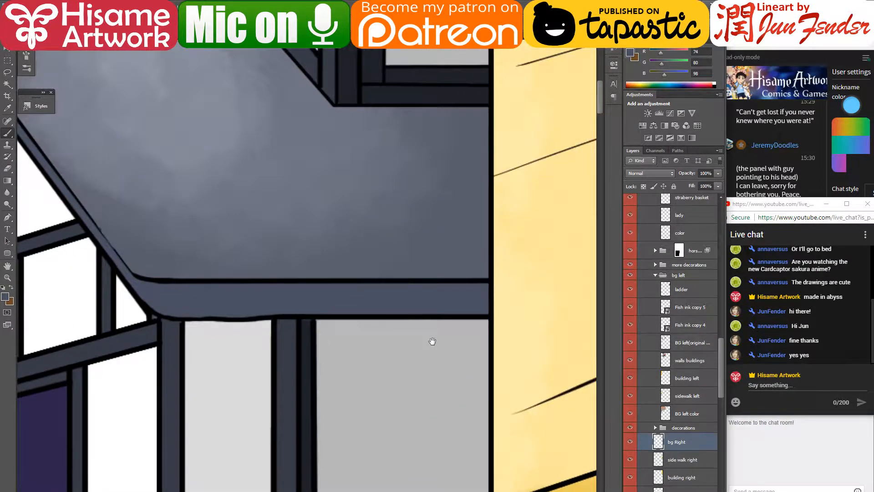
{"action": "left_click", "coordinate": [7, 168]}
{"action": "left_click_drag", "start_coordinate": [200, 276], "coordinate": [396, 275]}
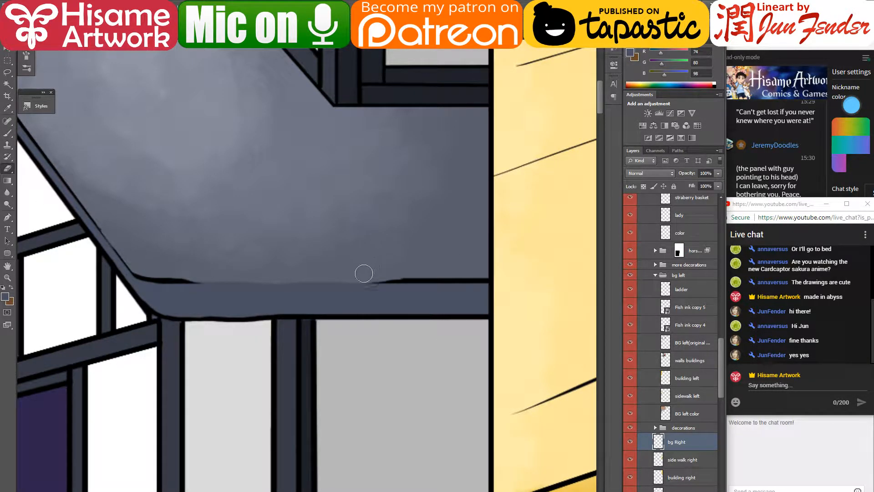
- Thin the remaining black outline where the beam's upper edge bends up into the gable strip
{"action": "left_click_drag", "start_coordinate": [247, 232], "coordinate": [399, 294]}
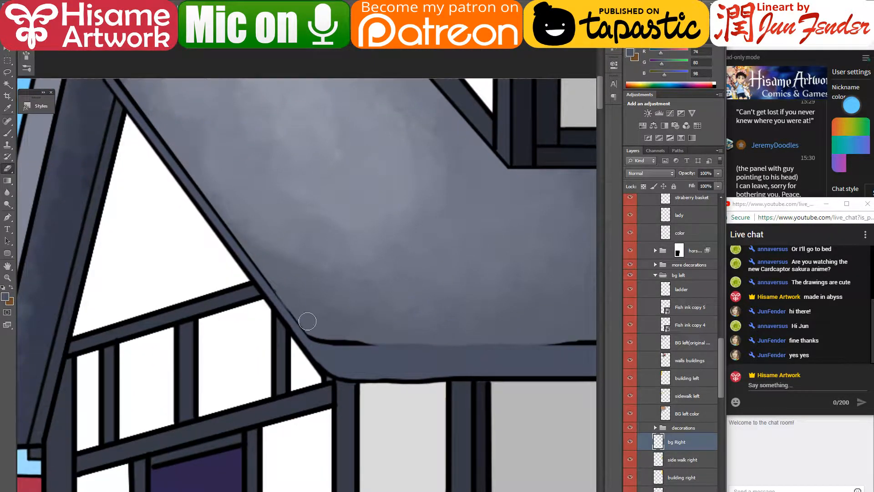
{"action": "left_click_drag", "start_coordinate": [354, 338], "coordinate": [387, 338]}
{"action": "left_click_drag", "start_coordinate": [350, 277], "coordinate": [337, 315]}
{"action": "scroll", "coordinate": [393, 374], "scroll_direction": "down", "scroll_amount": 4}
{"action": "scroll", "coordinate": [395, 372], "scroll_direction": "down", "scroll_amount": 2}
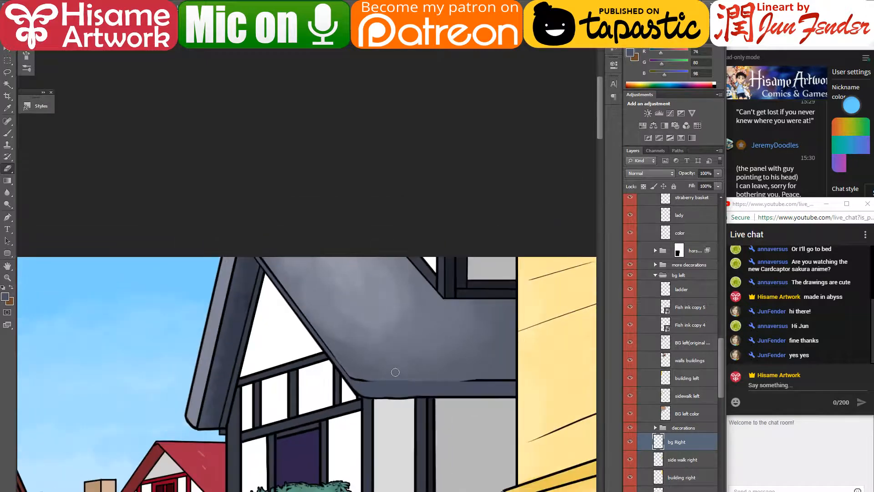
{"action": "scroll", "coordinate": [418, 391], "scroll_direction": "up", "scroll_amount": 4}
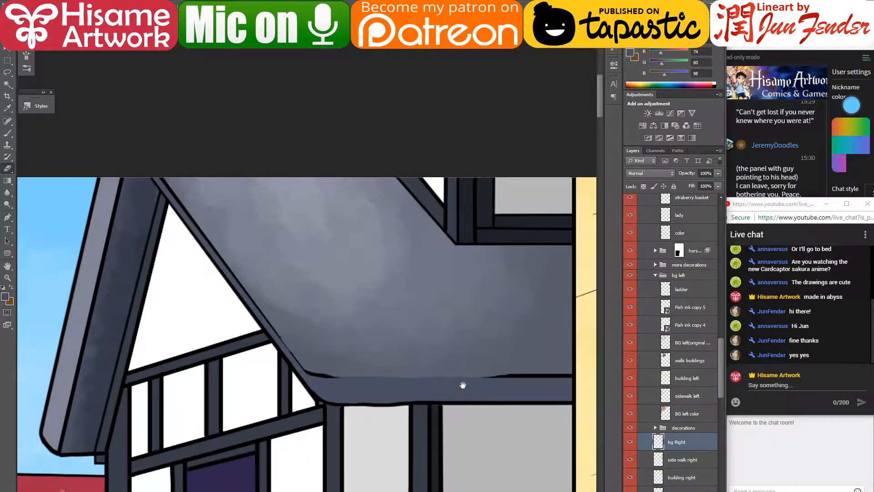
{"action": "left_click_drag", "start_coordinate": [463, 384], "coordinate": [369, 333]}
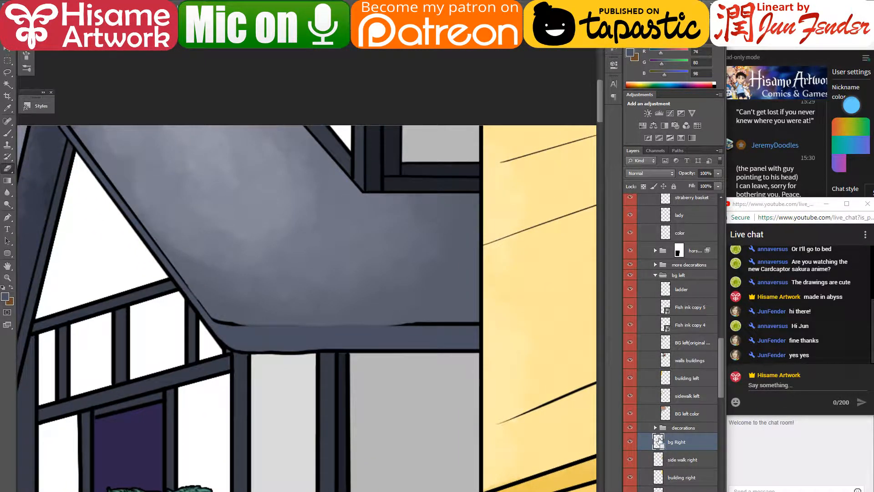
- Select the grey roof together with the beam below it with the Magic Wand on the bse color bg layer
{"action": "left_click", "coordinate": [658, 442], "text": "ctrl"}
{"action": "left_click", "coordinate": [7, 83]}
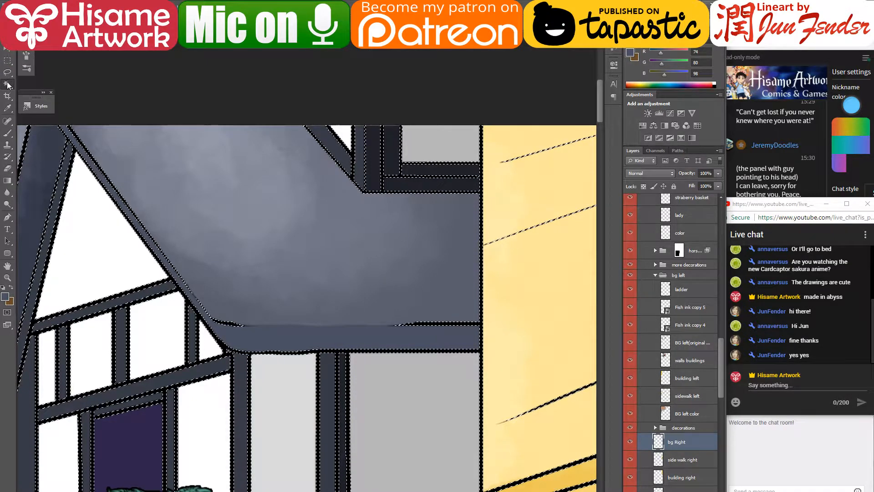
{"action": "key", "text": "ctrl+d"}
{"action": "left_click", "coordinate": [282, 331]}
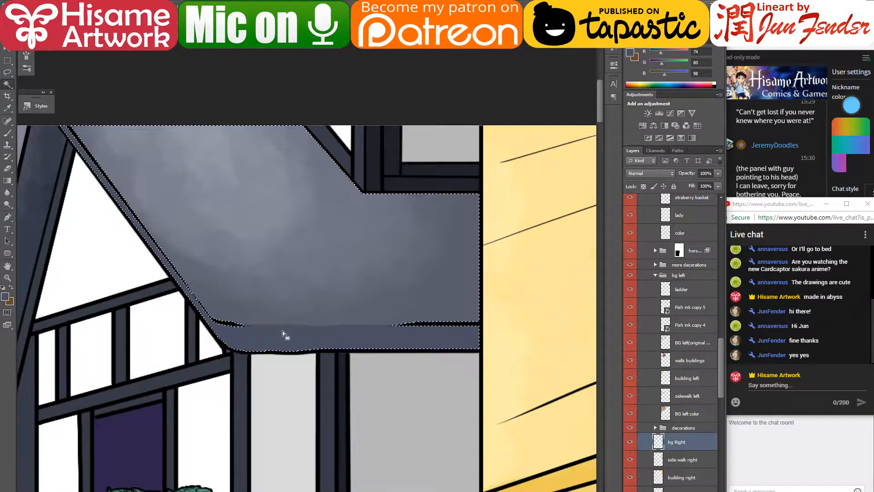
{"action": "scroll", "coordinate": [688, 469], "scroll_direction": "down", "scroll_amount": 2}
{"action": "left_click", "coordinate": [689, 470]}
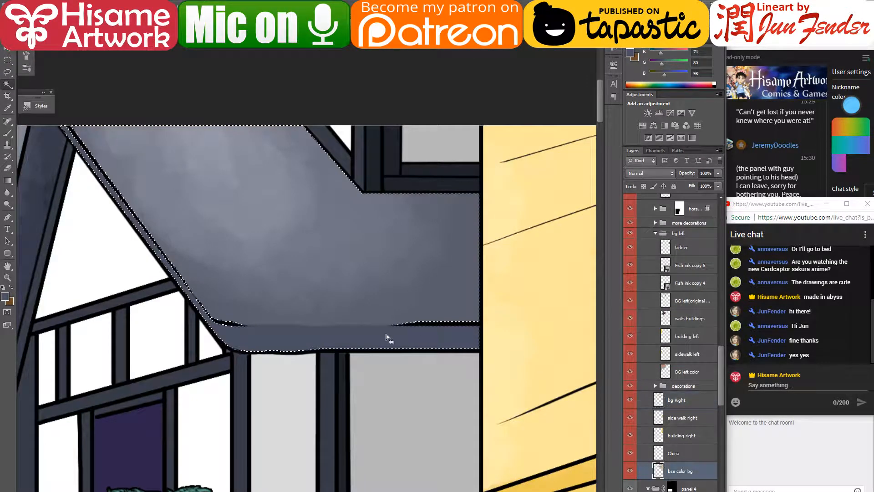
{"action": "left_click", "coordinate": [380, 332]}
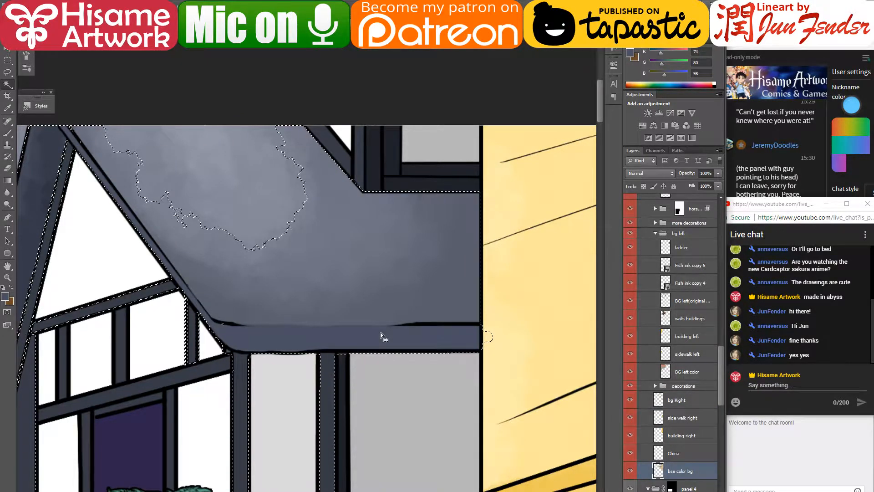
- Paint the roof's lower part and the beam with the textured 35 px brush, blending sampled blue-grey tones and darkening the beam
{"action": "left_click", "coordinate": [10, 134]}
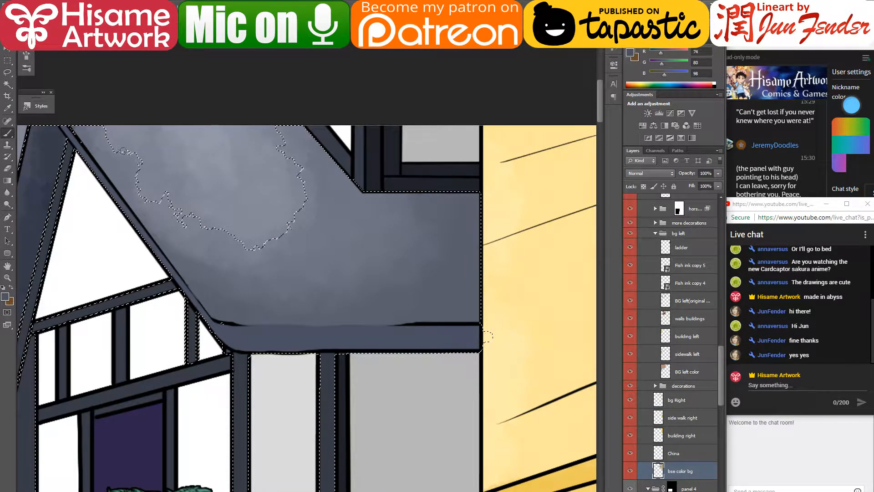
{"action": "left_click", "coordinate": [33, 22]}
{"action": "left_click", "coordinate": [142, 264]}
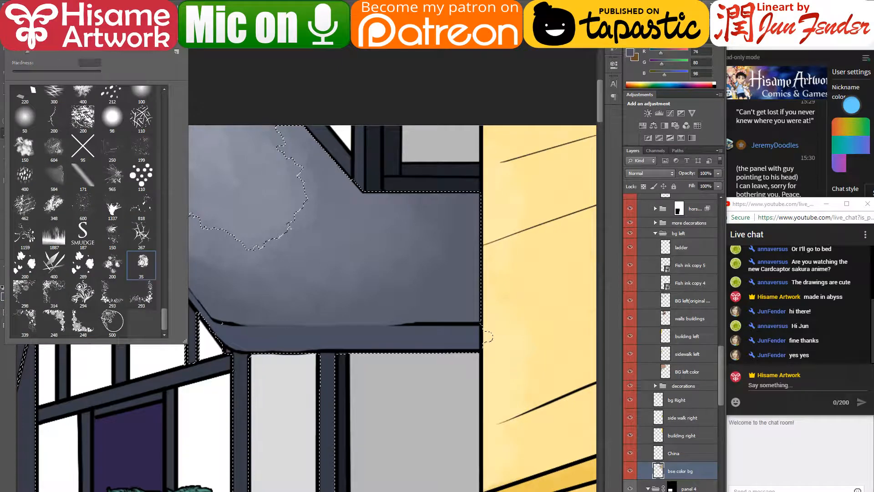
{"action": "left_click", "coordinate": [220, 314]}
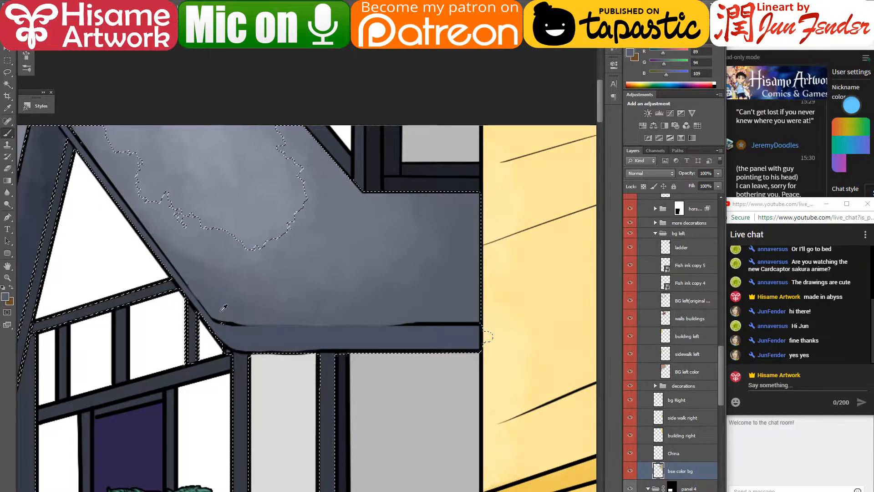
{"action": "left_click", "coordinate": [217, 278], "text": "alt"}
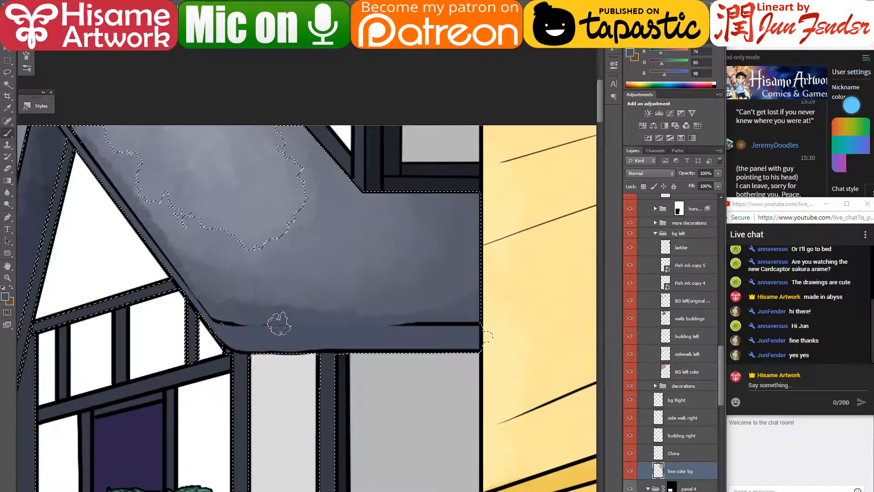
{"action": "left_click", "coordinate": [396, 252], "text": "alt"}
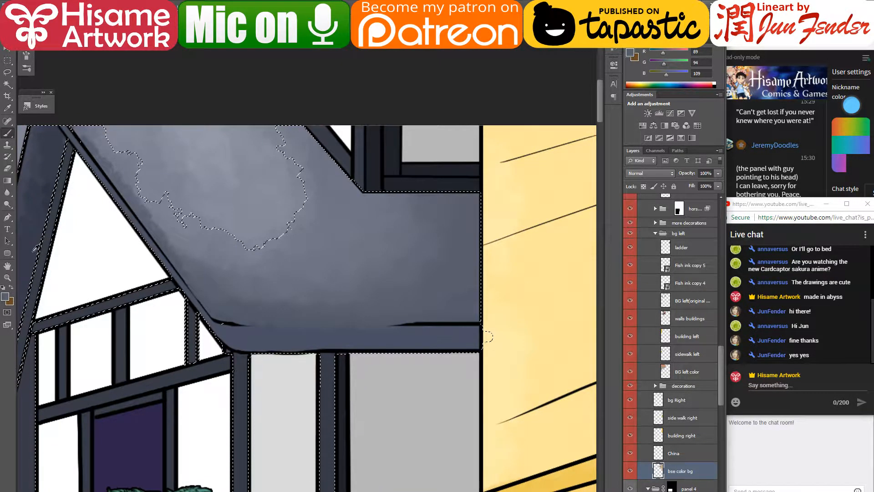
{"action": "left_click", "coordinate": [214, 282], "text": "alt"}
{"action": "mouse_move", "coordinate": [273, 354]}
{"action": "left_mouse_down"}
{"action": "mouse_move", "coordinate": [479, 354]}
{"action": "mouse_move", "coordinate": [264, 345]}
{"action": "mouse_move", "coordinate": [439, 344]}
{"action": "mouse_move", "coordinate": [543, 320]}
{"action": "mouse_move", "coordinate": [490, 334]}
{"action": "mouse_move", "coordinate": [244, 352]}
{"action": "mouse_move", "coordinate": [324, 356]}
{"action": "left_mouse_up"}
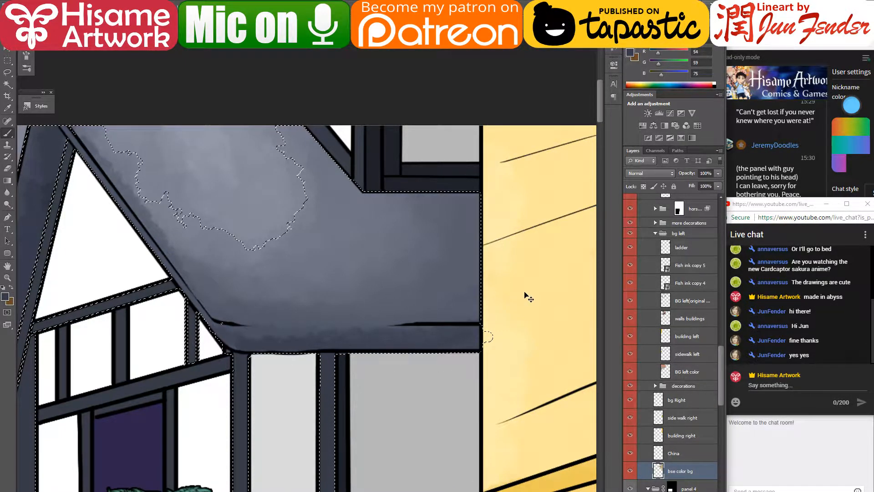
- Activate the walls buildings layer, clear the selection and sample the dark grey of the left house's roof with the Brush tool
{"action": "scroll", "coordinate": [431, 412], "scroll_direction": "down", "scroll_amount": 2}
{"action": "scroll", "coordinate": [432, 412], "scroll_direction": "down", "scroll_amount": 4}
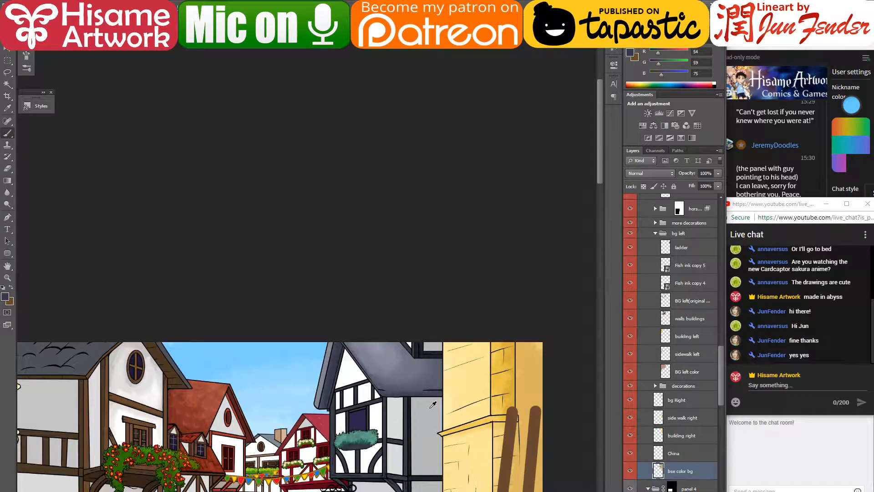
{"action": "left_click_drag", "start_coordinate": [471, 410], "coordinate": [474, 263]}
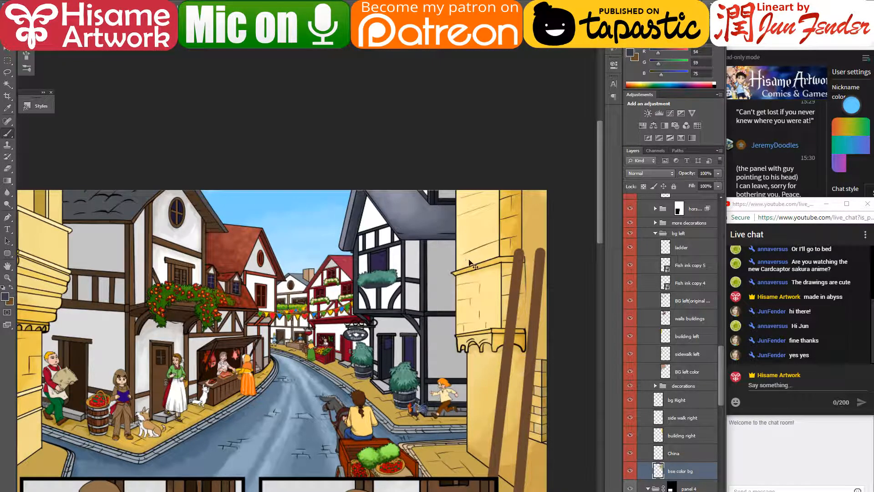
{"action": "left_click_drag", "start_coordinate": [481, 287], "coordinate": [521, 192]}
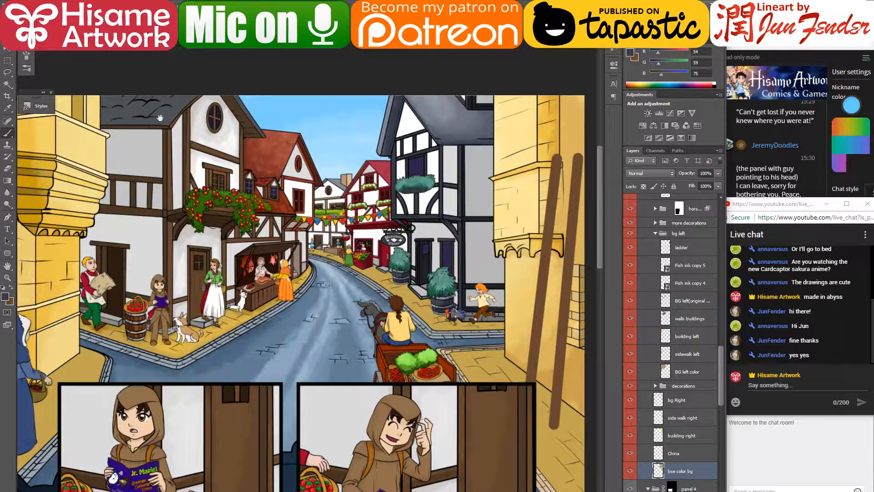
{"action": "mouse_move", "coordinate": [171, 121]}
{"action": "left_mouse_down"}
{"action": "mouse_move", "coordinate": [227, 193]}
{"action": "mouse_move", "coordinate": [245, 199]}
{"action": "left_mouse_up"}
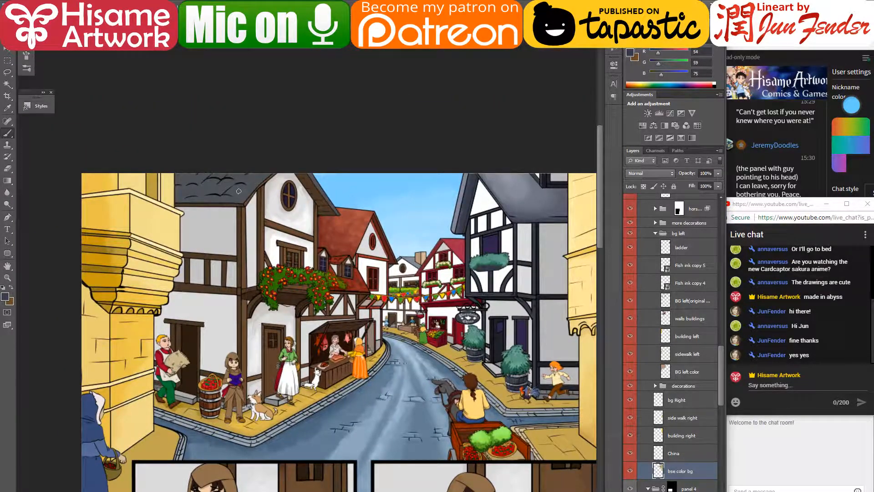
{"action": "left_click", "coordinate": [241, 192], "text": "ctrl"}
{"action": "scroll", "coordinate": [213, 160], "scroll_direction": "up", "scroll_amount": 2}
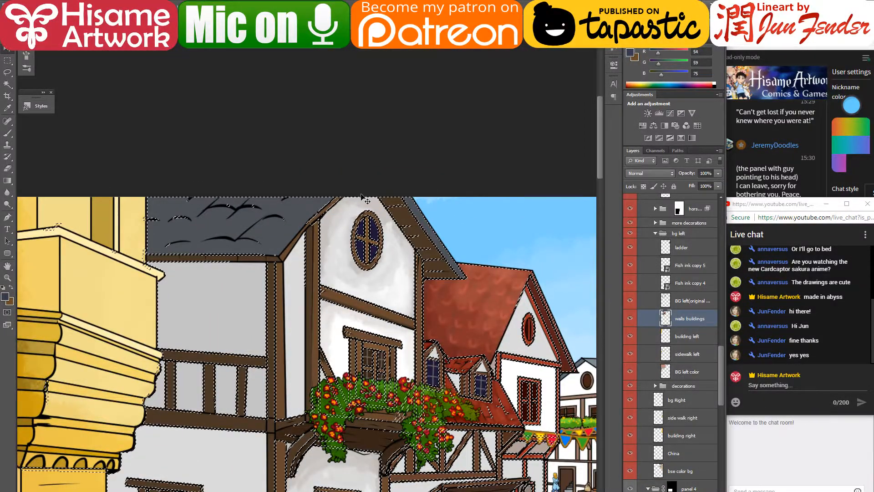
{"action": "scroll", "coordinate": [296, 212], "scroll_direction": "up", "scroll_amount": 2}
{"action": "left_click_drag", "start_coordinate": [296, 212], "coordinate": [363, 251]}
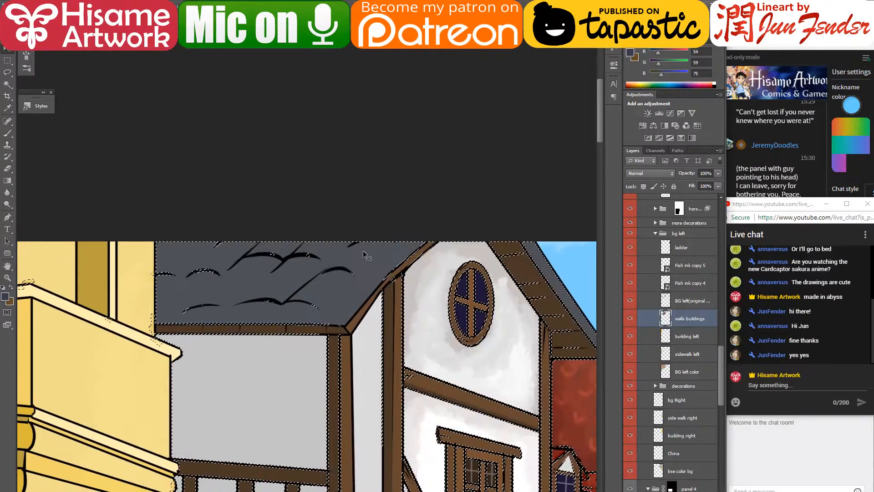
{"action": "left_click", "coordinate": [8, 132]}
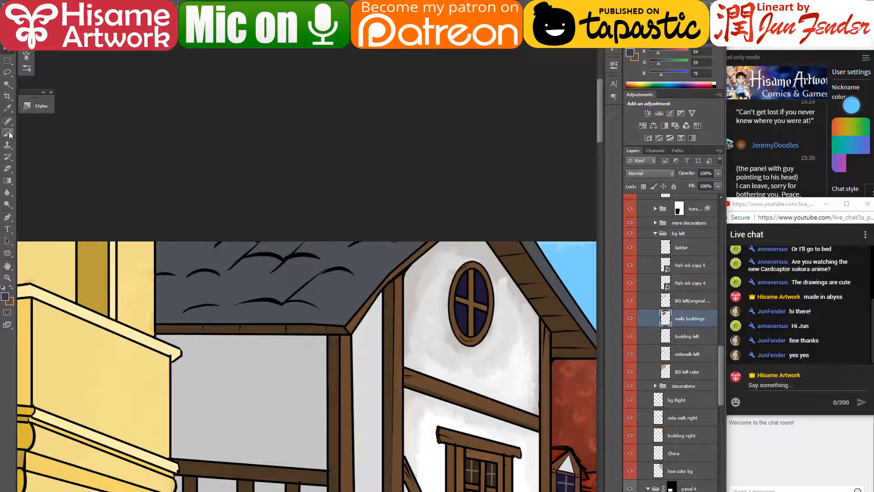
{"action": "left_click", "coordinate": [251, 267], "text": "alt"}
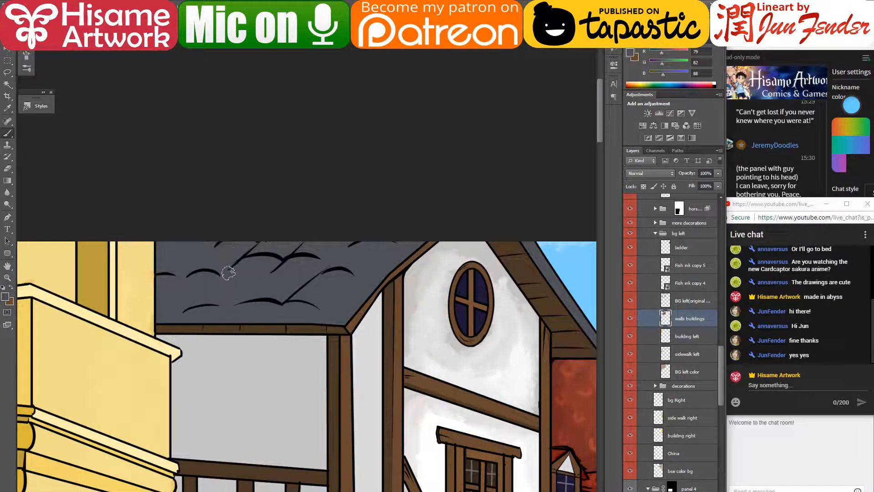
- Set the brush's blending mode to Color Dodge and the foreground colour to the warm grey 58524f
{"action": "left_click", "coordinate": [5, 296]}
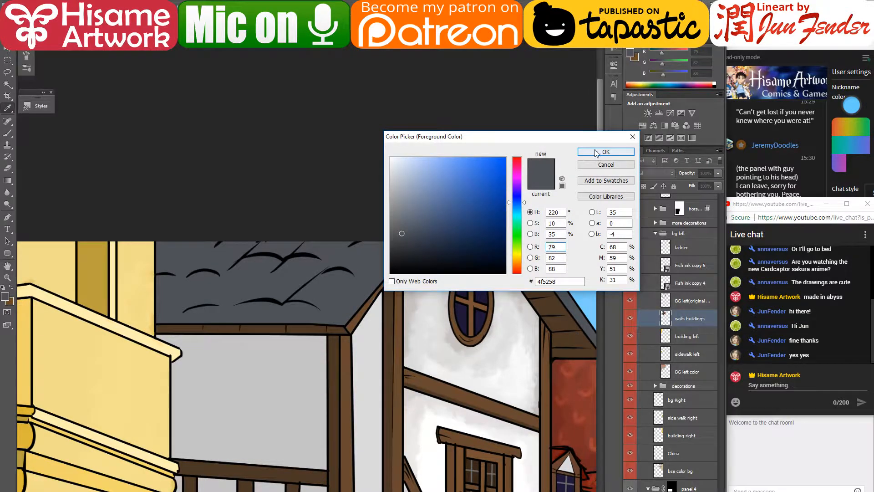
{"action": "left_click", "coordinate": [606, 152]}
{"action": "left_click", "coordinate": [98, 37]}
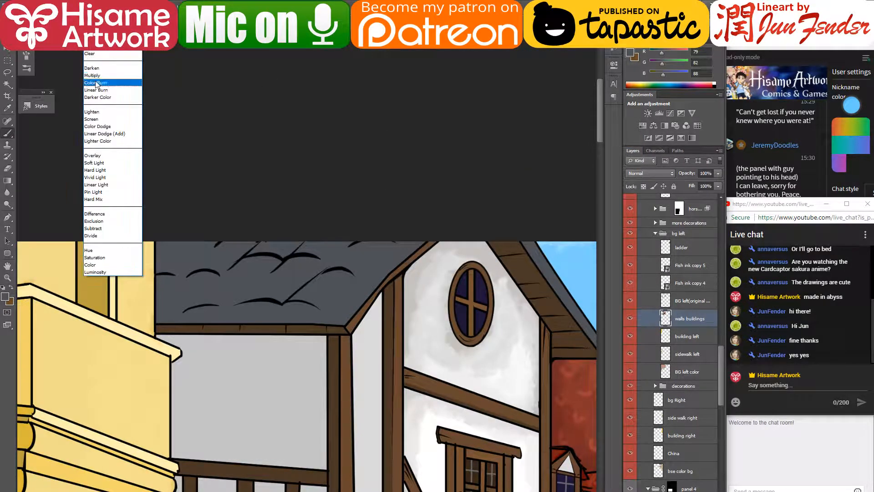
{"action": "left_click", "coordinate": [96, 126]}
{"action": "left_click", "coordinate": [6, 299]}
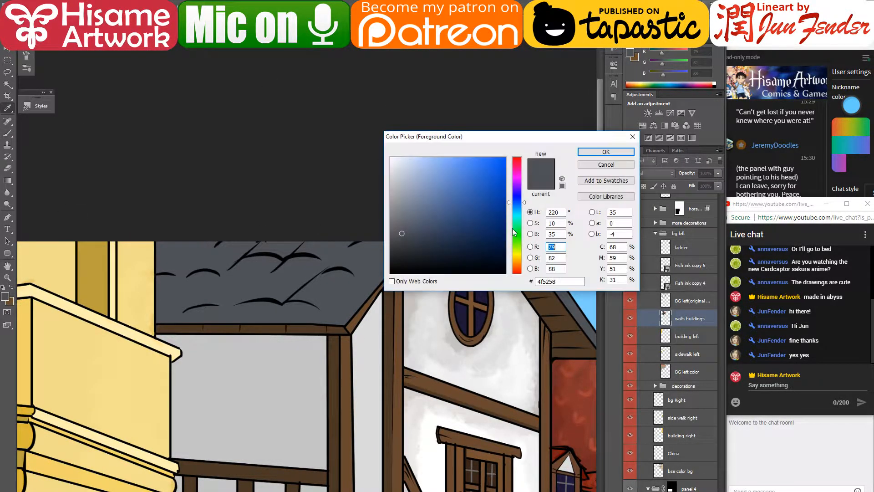
{"action": "left_click", "coordinate": [517, 263]}
{"action": "left_click", "coordinate": [517, 267]}
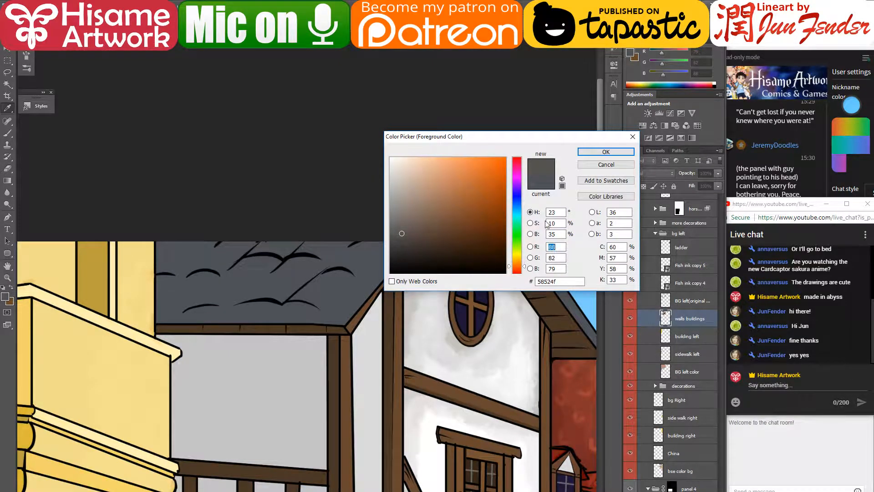
{"action": "left_click", "coordinate": [606, 153]}
- Brush soft light patches onto the left house's dark roof, around and between the curved tile lines
{"action": "mouse_move", "coordinate": [272, 255]}
{"action": "left_mouse_down"}
{"action": "mouse_move", "coordinate": [248, 261]}
{"action": "mouse_move", "coordinate": [246, 270]}
{"action": "mouse_move", "coordinate": [298, 267]}
{"action": "mouse_move", "coordinate": [281, 277]}
{"action": "mouse_move", "coordinate": [303, 263]}
{"action": "mouse_move", "coordinate": [243, 310]}
{"action": "mouse_move", "coordinate": [335, 282]}
{"action": "left_mouse_up"}
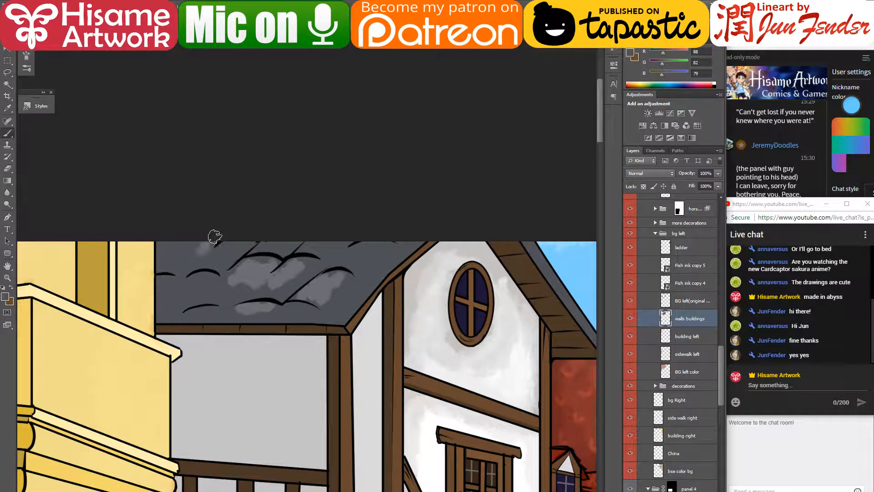
{"action": "mouse_move", "coordinate": [215, 236]}
{"action": "left_mouse_down"}
{"action": "mouse_move", "coordinate": [196, 250]}
{"action": "mouse_move", "coordinate": [165, 246]}
{"action": "left_mouse_up"}
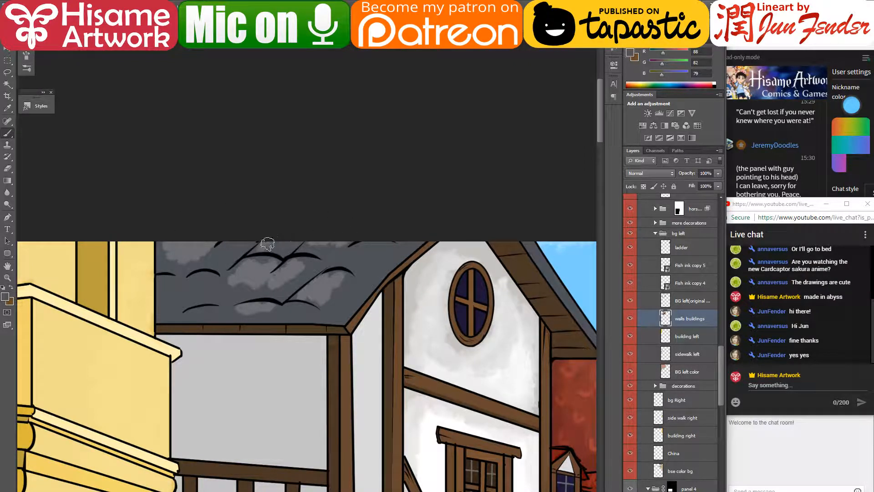
{"action": "mouse_move", "coordinate": [190, 282]}
{"action": "left_mouse_down"}
{"action": "mouse_move", "coordinate": [185, 291]}
{"action": "mouse_move", "coordinate": [208, 291]}
{"action": "mouse_move", "coordinate": [172, 286]}
{"action": "left_mouse_up"}
{"action": "left_click_drag", "start_coordinate": [212, 262], "coordinate": [265, 229]}
- Set the brush's blending mode to Multiply and shade across the left house's roof tiles, undoing one stroke
{"action": "left_click", "coordinate": [111, 18]}
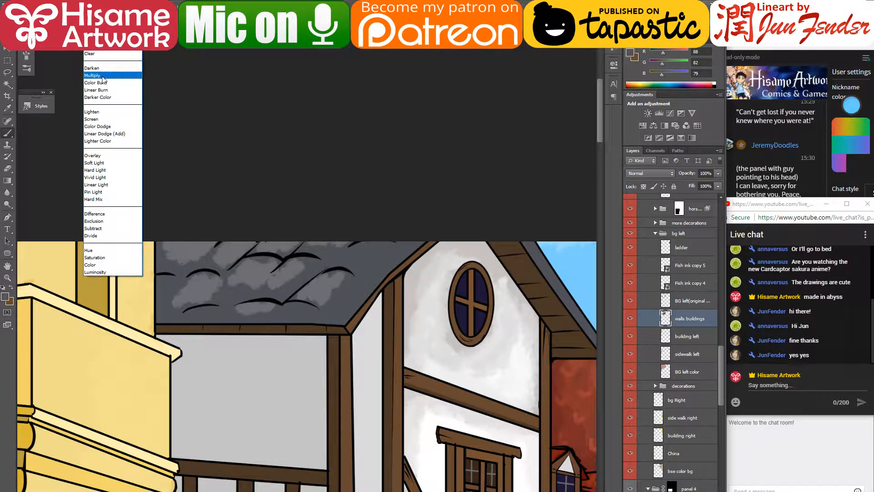
{"action": "left_click", "coordinate": [111, 77]}
{"action": "left_click_drag", "start_coordinate": [350, 241], "coordinate": [271, 306]}
{"action": "key", "text": "ctrl+z"}
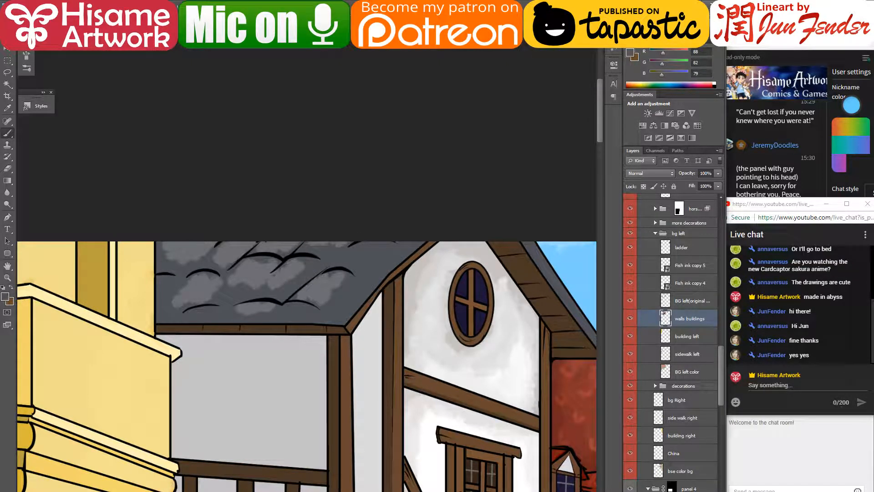
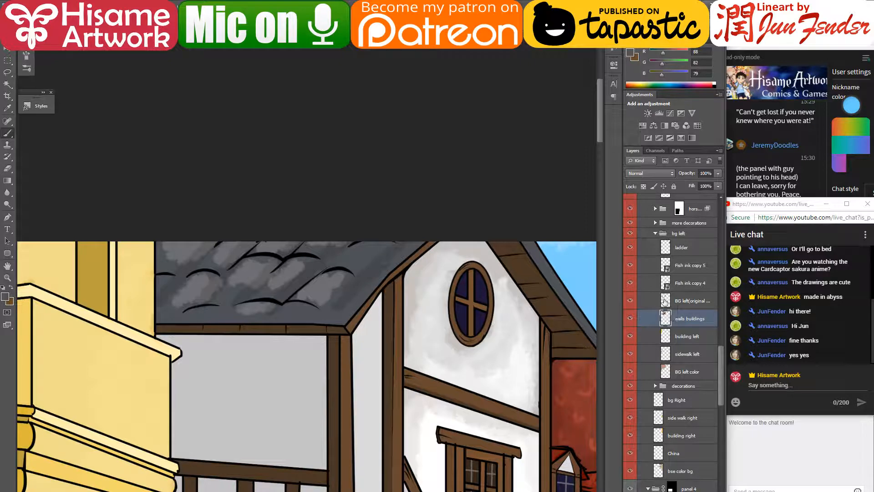
- Select the left house's roof with the Magic Wand on the BG left(original line layer and reactivate the walls buildings layer
{"action": "left_click", "coordinate": [664, 301]}
{"action": "left_click", "coordinate": [9, 73]}
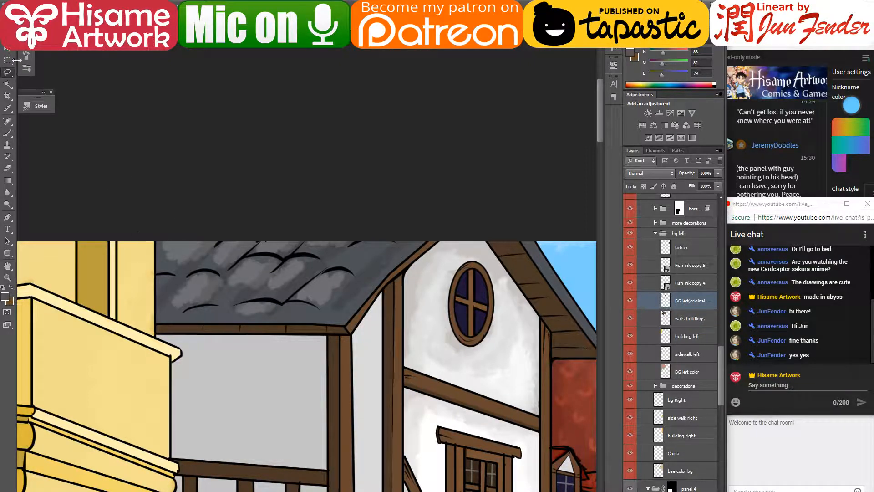
{"action": "left_click", "coordinate": [8, 83]}
{"action": "left_click", "coordinate": [194, 319]}
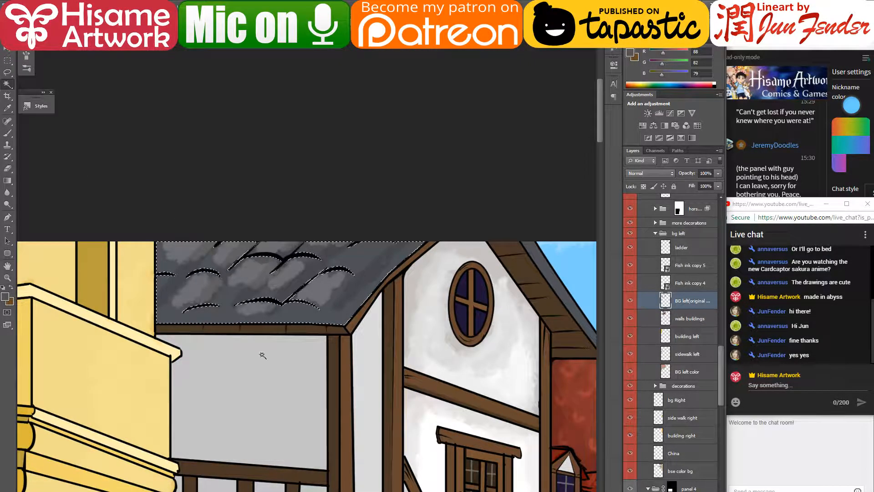
{"action": "left_click", "coordinate": [681, 373]}
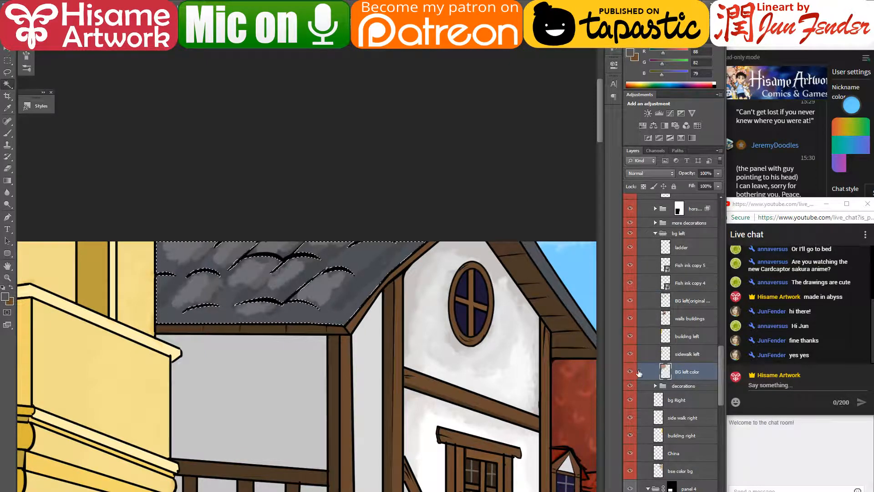
{"action": "left_click", "coordinate": [630, 320]}
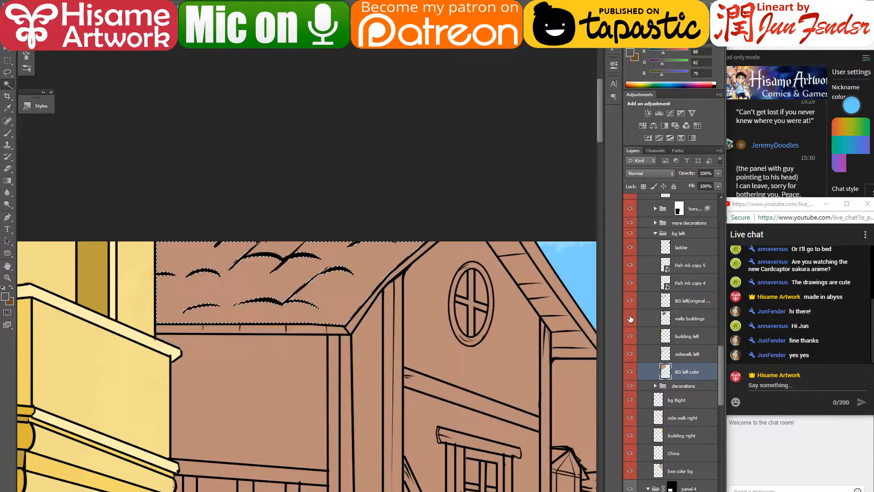
{"action": "left_click", "coordinate": [631, 320]}
{"action": "left_click", "coordinate": [669, 320]}
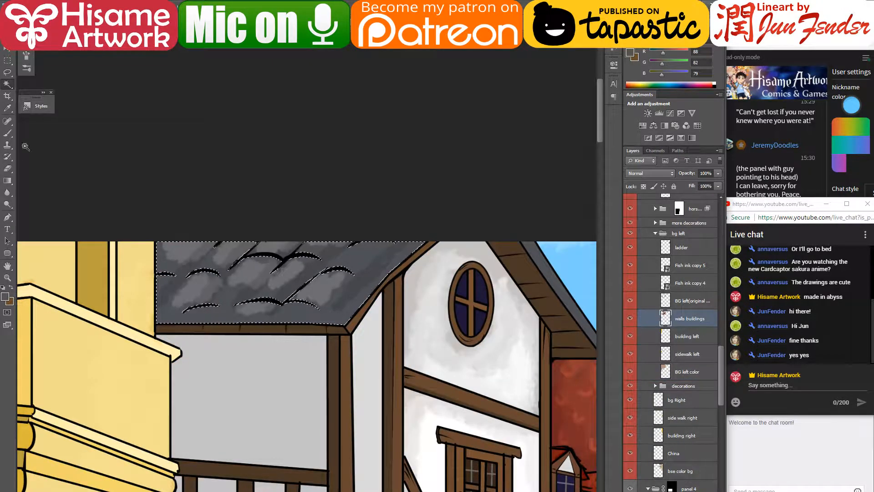
- Change the Brush's blending mode and paint sampled dark and light greys across the tiles inside the left house's roof selection
{"action": "left_click", "coordinate": [7, 133]}
{"action": "left_click", "coordinate": [164, 242], "text": "alt"}
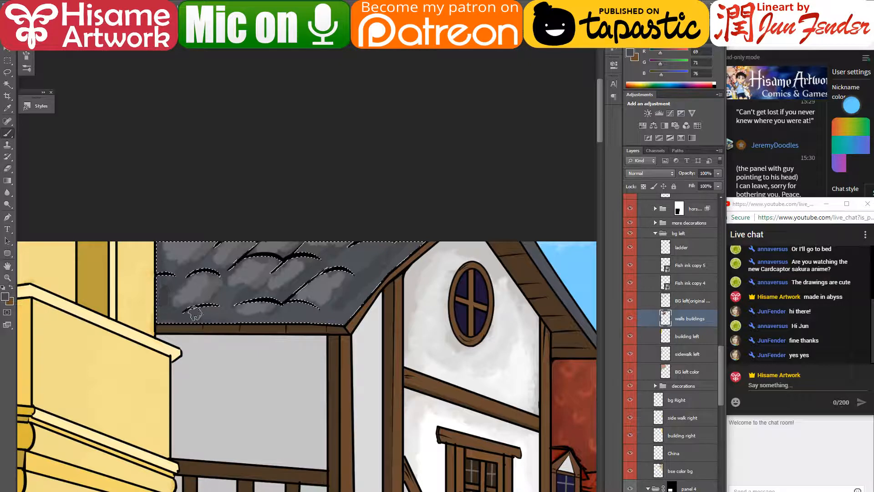
{"action": "left_click", "coordinate": [109, 22]}
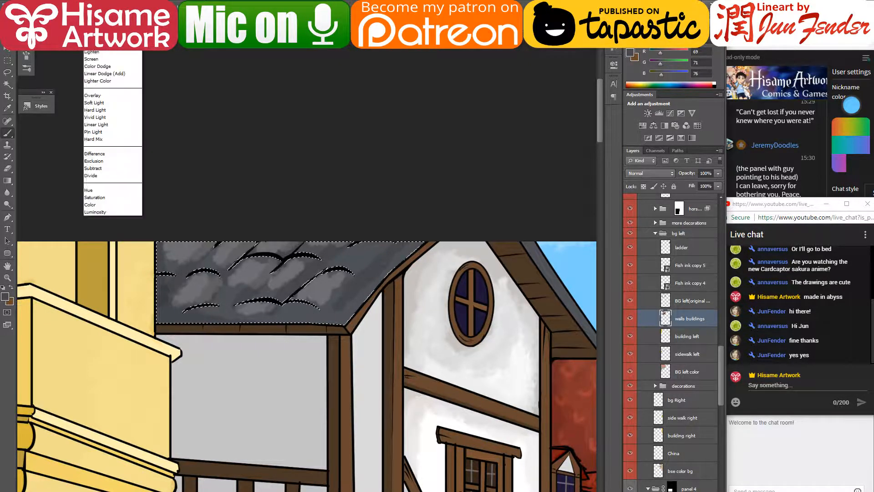
{"action": "left_click", "coordinate": [108, 31]}
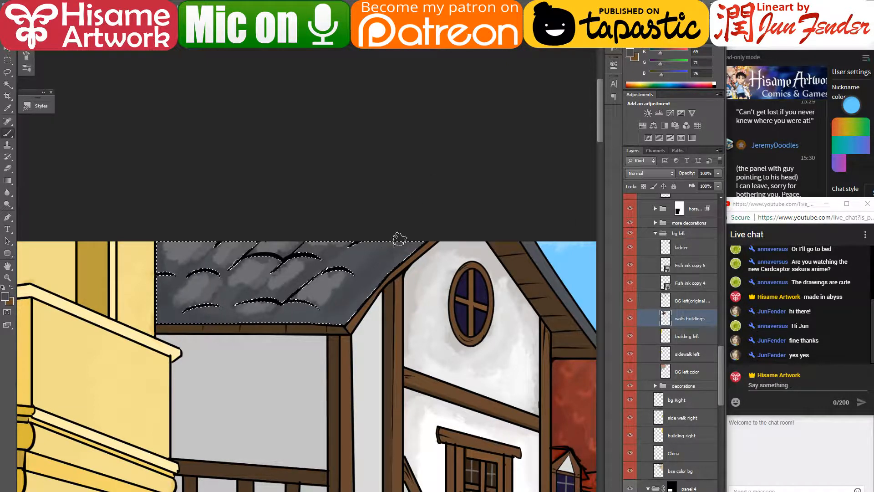
{"action": "left_click", "coordinate": [367, 242], "text": "alt"}
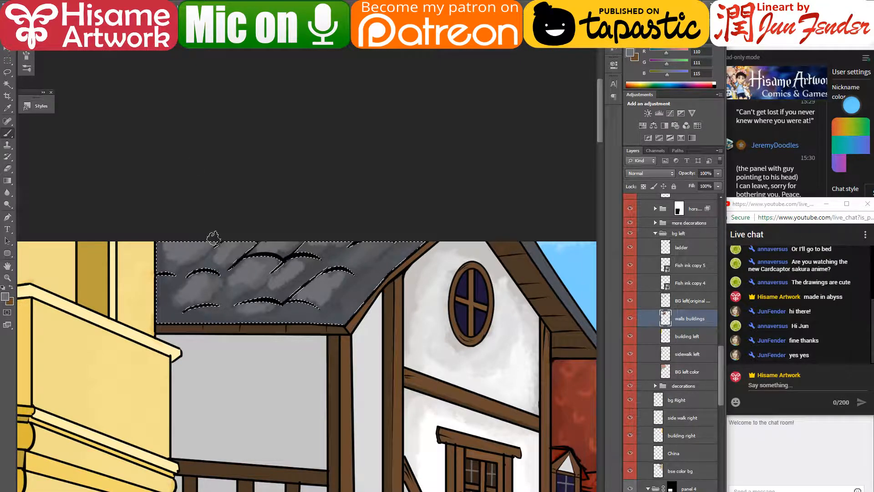
- Clear the selection and blend the left house's roof tiles with dark and light greys sampled from the roof
{"action": "key", "text": "ctrl+d"}
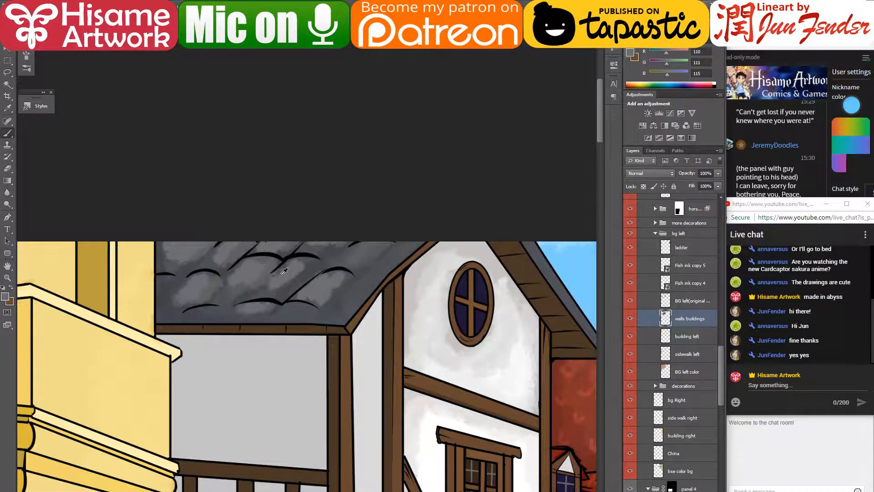
{"action": "left_click", "coordinate": [247, 295], "text": "alt"}
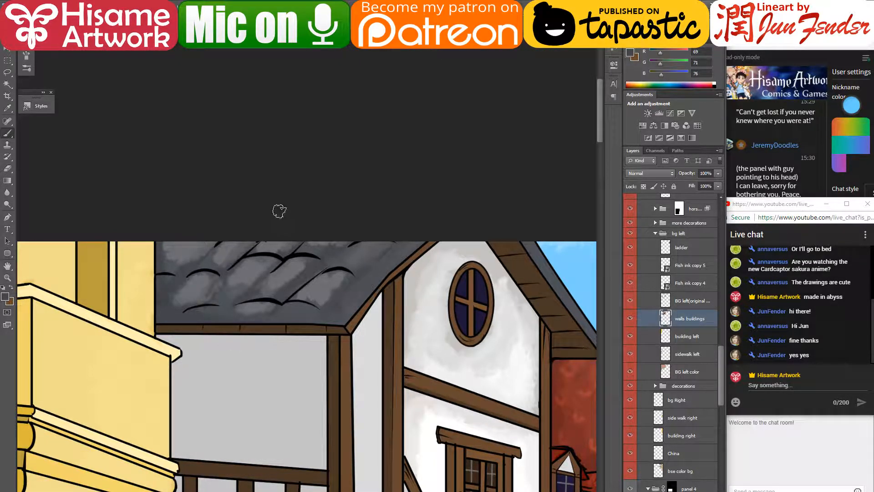
{"action": "left_click", "coordinate": [227, 281], "text": "alt"}
{"action": "left_click", "coordinate": [195, 310], "text": "alt"}
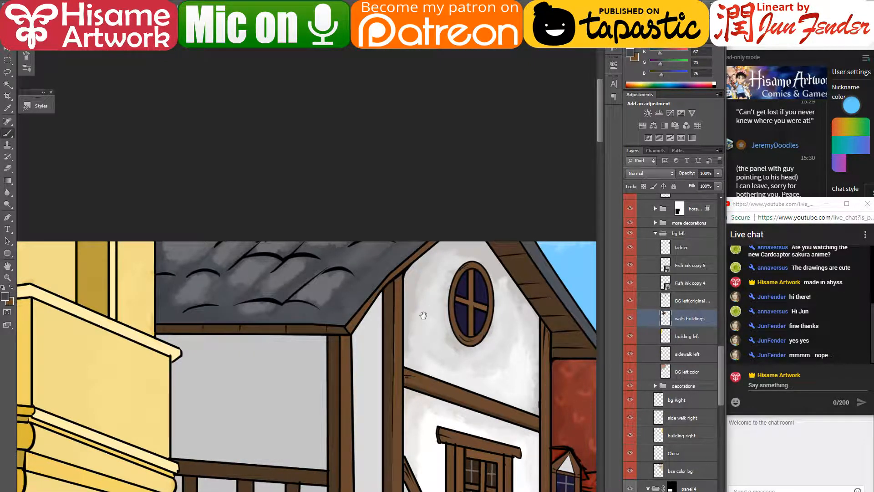
{"action": "left_click_drag", "start_coordinate": [423, 315], "coordinate": [386, 329]}
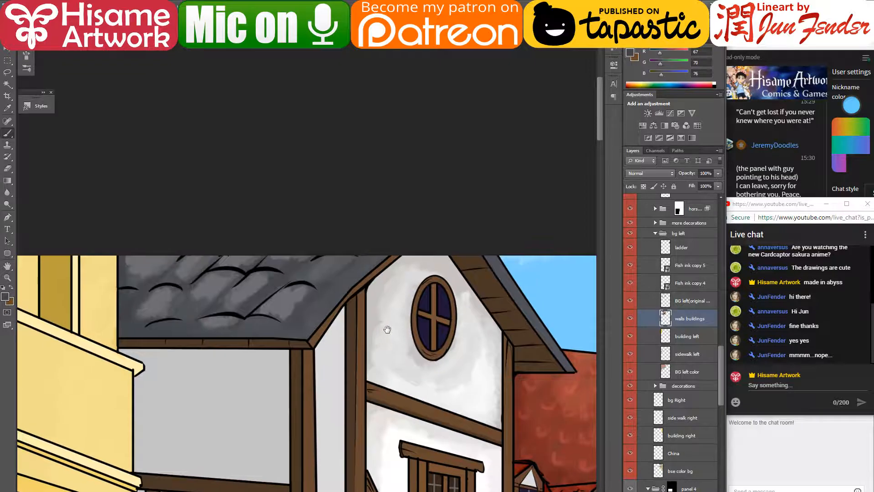
{"action": "left_click", "coordinate": [282, 299], "text": "alt"}
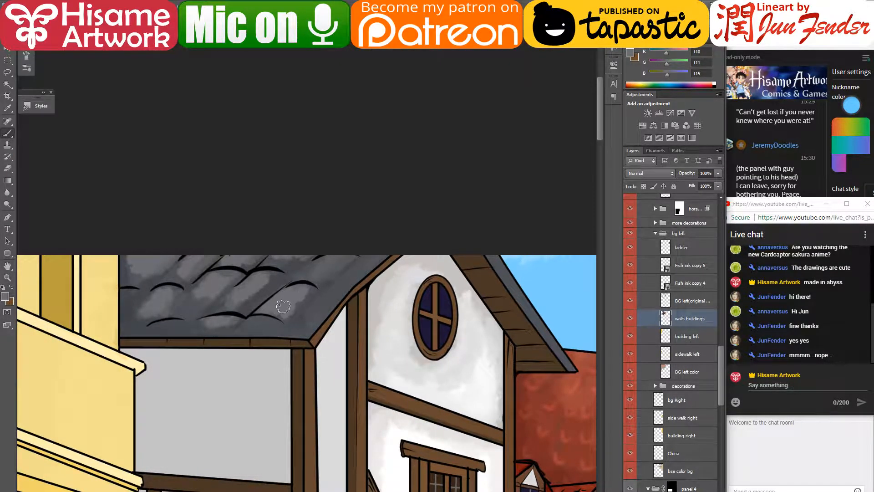
{"action": "mouse_move", "coordinate": [252, 321]}
{"action": "left_mouse_down"}
{"action": "mouse_move", "coordinate": [295, 323]}
{"action": "mouse_move", "coordinate": [262, 319]}
{"action": "left_mouse_up"}
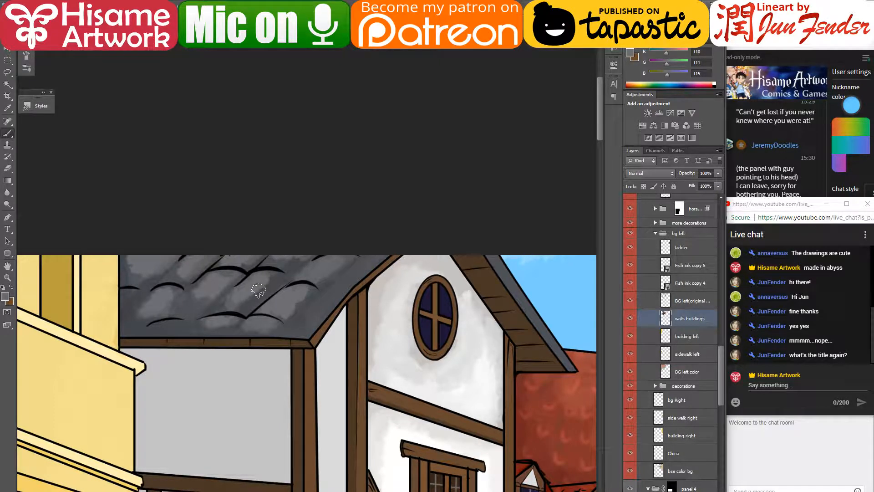
- Send the message "In Brudge" in the YouTube live chat
{"action": "left_click", "coordinate": [780, 402]}
{"action": "left_click", "coordinate": [777, 385]}
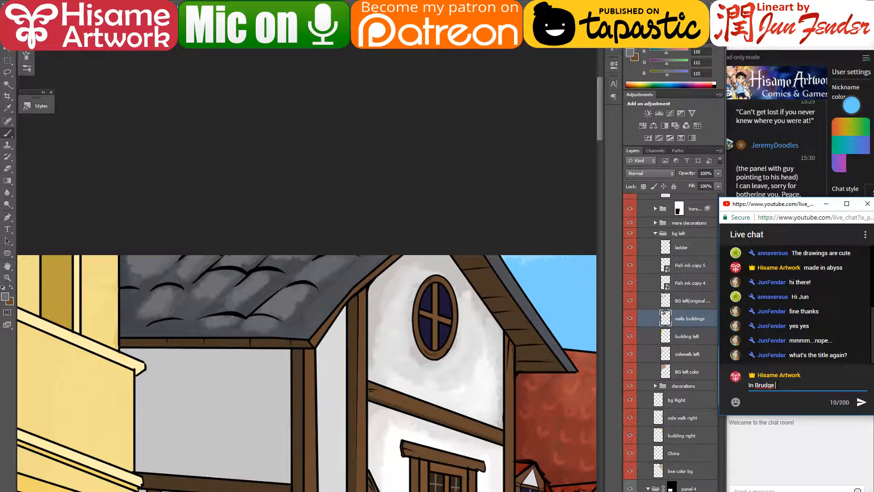
{"action": "right_click", "coordinate": [768, 385]}
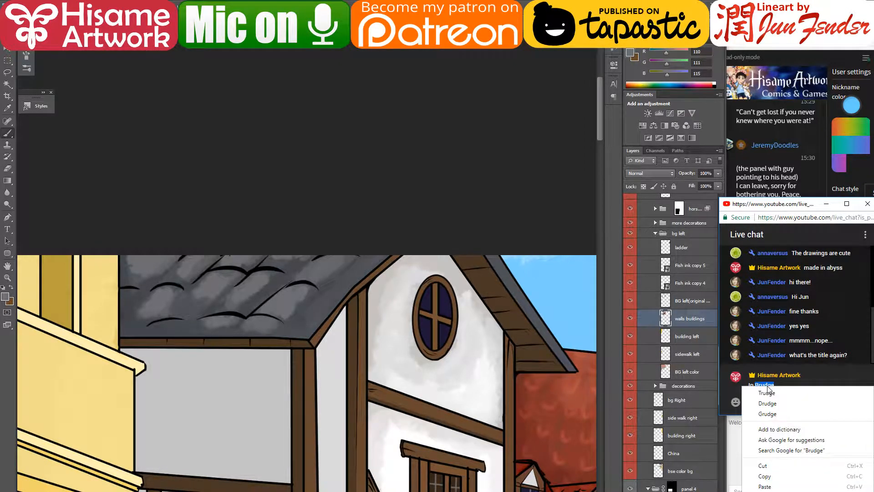
{"action": "key", "text": "Escape"}
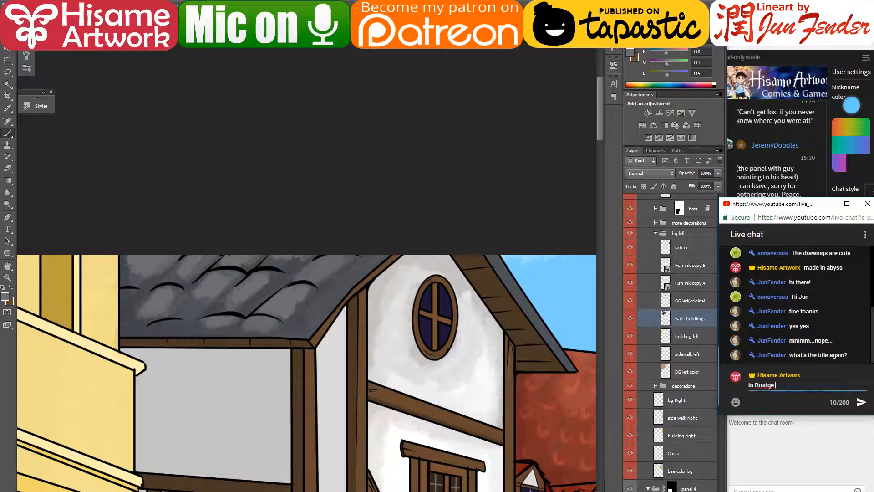
{"action": "key", "text": "Return"}
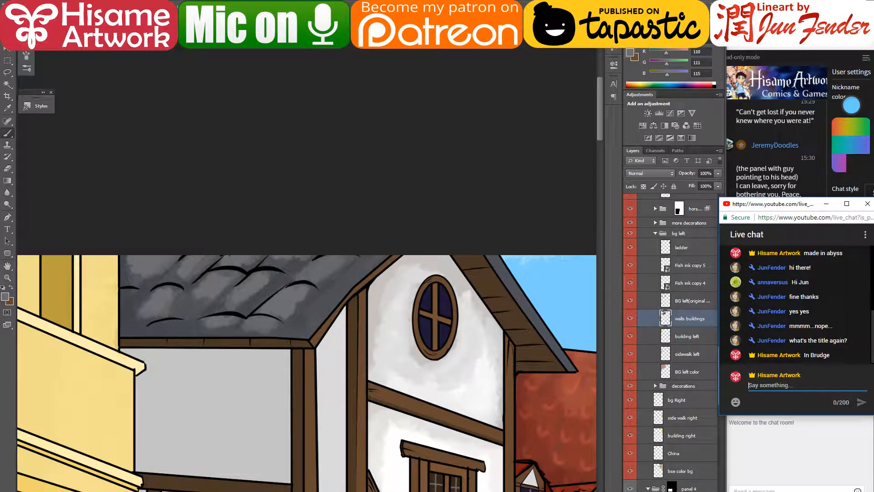
- Switch to the web browser and search Google for "in beudge" in a new tab
{"action": "key", "text": "alt+Tab"}
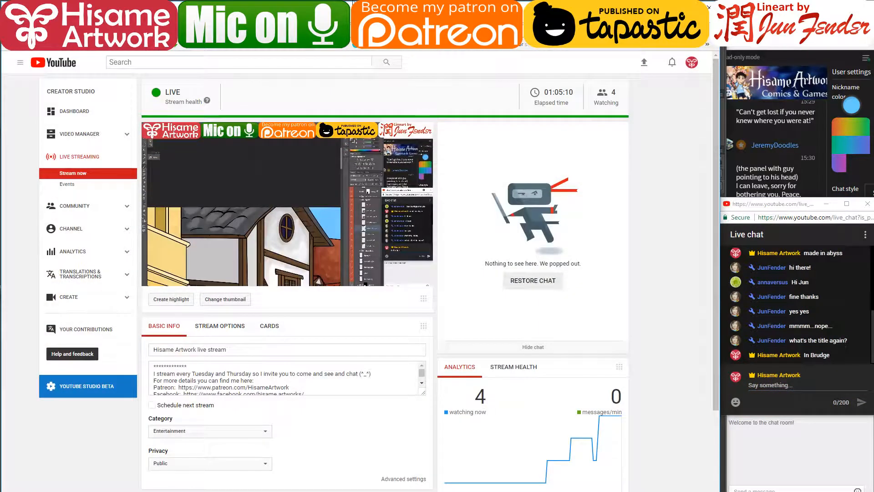
{"action": "key", "text": "ctrl+t"}
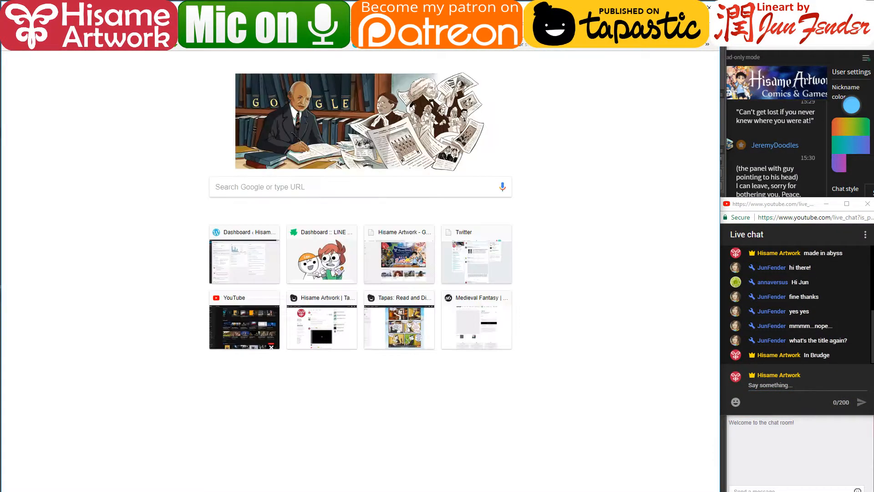
{"action": "type", "text": "in"}
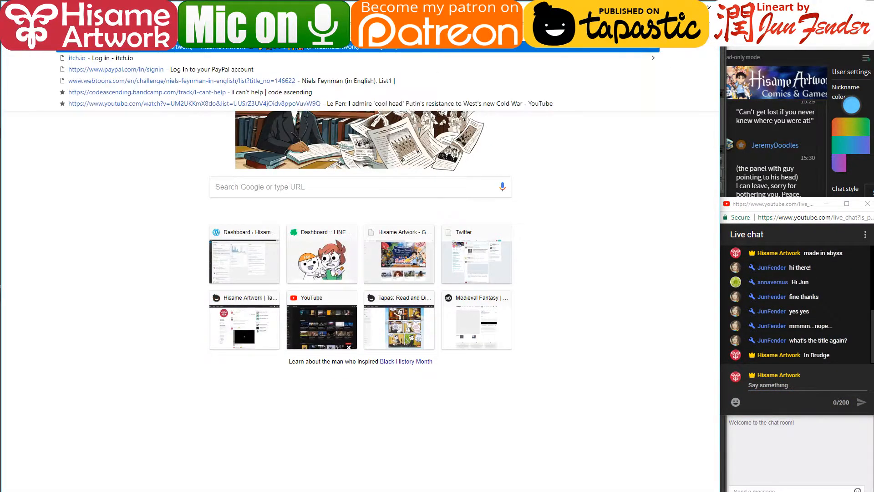
{"action": "type", "text": " brudge"}
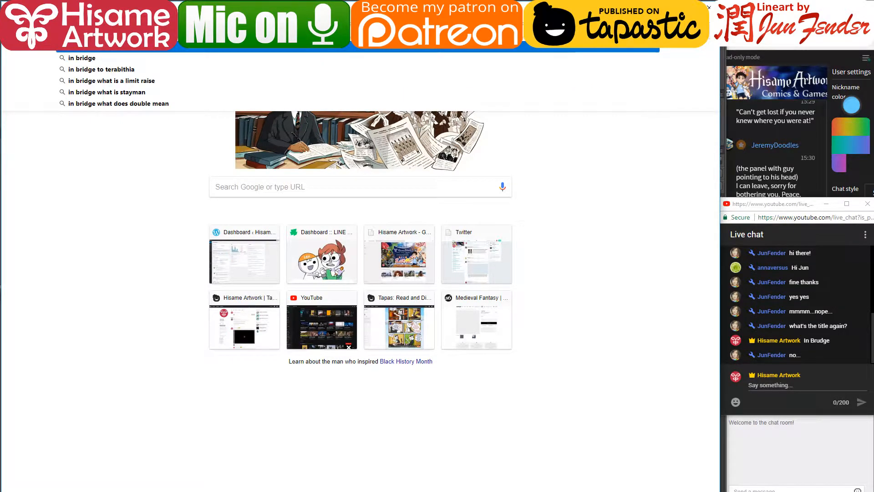
{"action": "key", "text": "Return"}
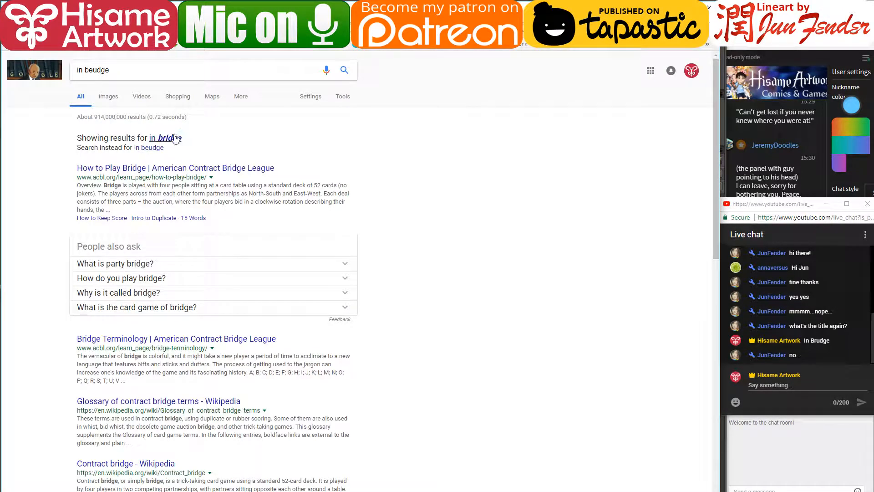
- Edit the misspelled Google query and search for "in brude"
{"action": "left_click", "coordinate": [129, 69]}
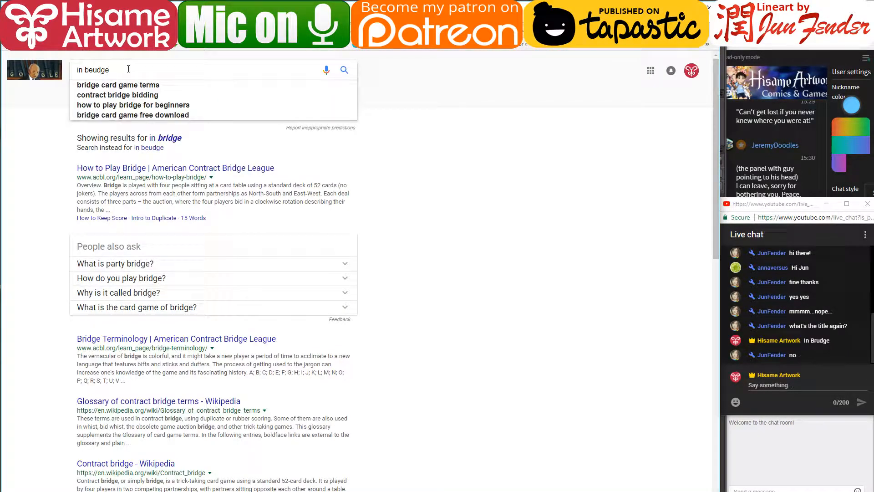
{"action": "left_click", "coordinate": [90, 70]}
{"action": "type", "text": "r"}
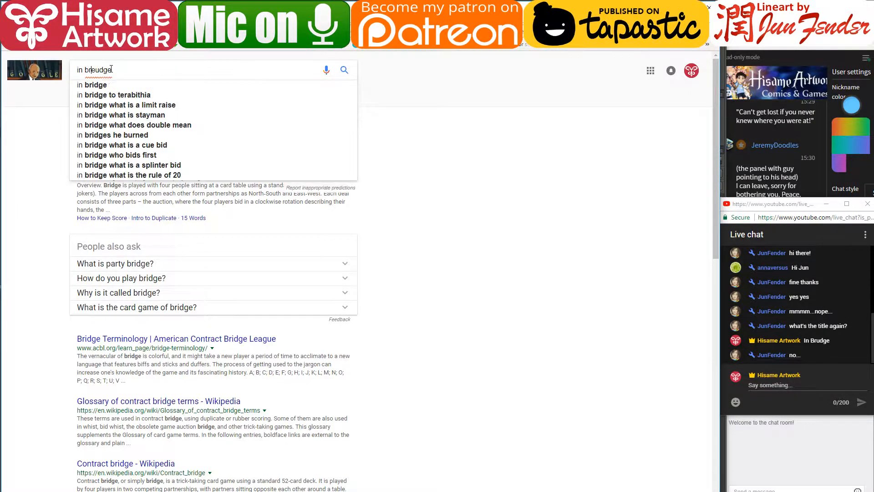
{"action": "key", "text": "Delete"}
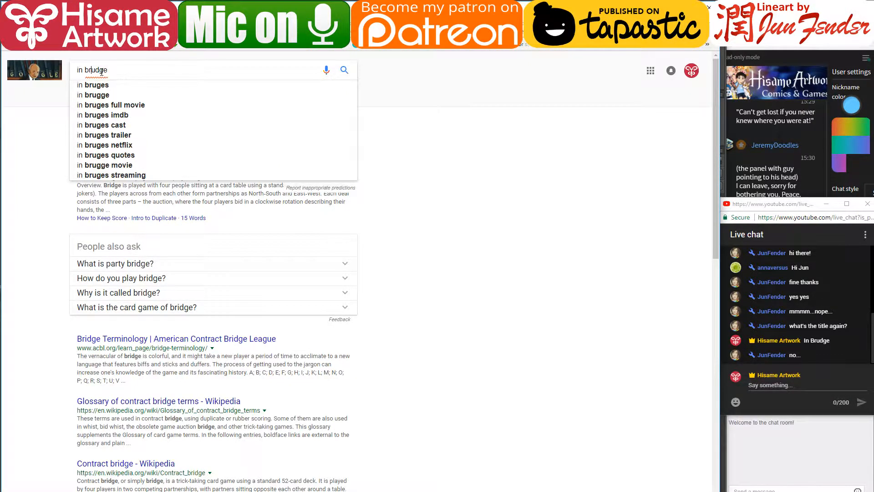
{"action": "key", "text": "Escape"}
{"action": "key", "text": "Return"}
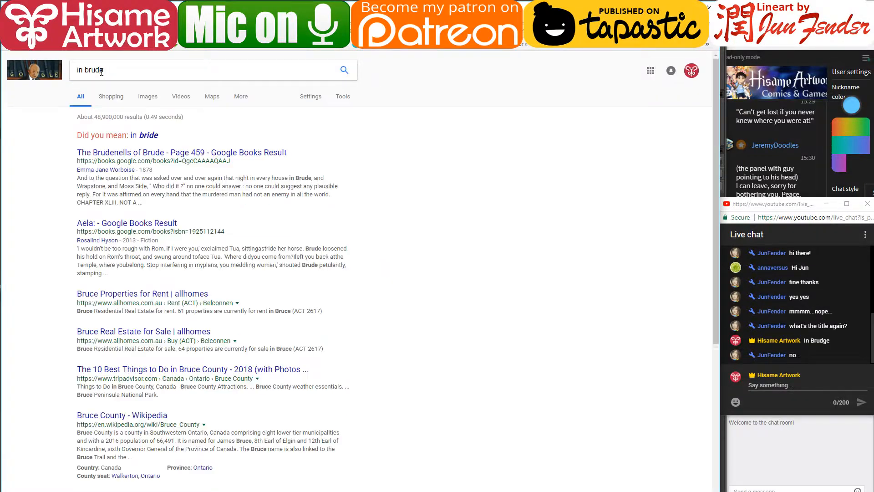
- Correct the Google query to "in bruge" and then "in bruges", and return to Photoshop
{"action": "left_click", "coordinate": [138, 68]}
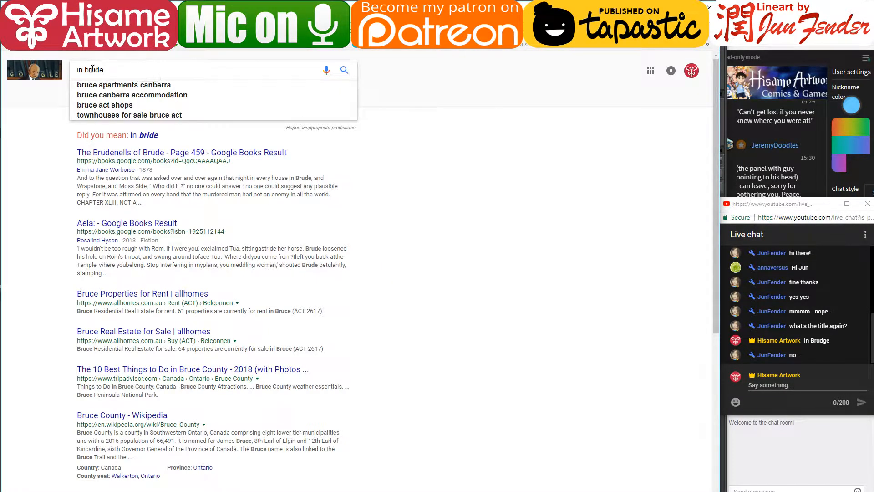
{"action": "key", "text": "BackSpace"}
{"action": "type", "text": "g"}
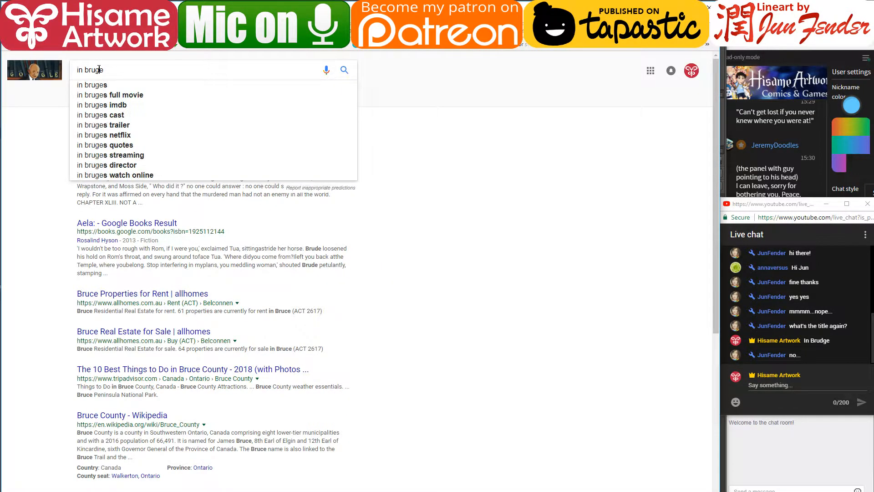
{"action": "key", "text": "Return"}
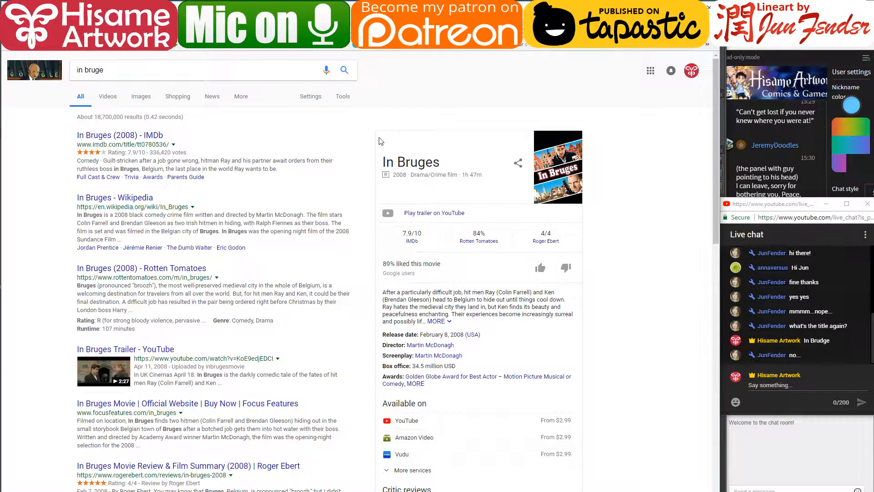
{"action": "left_click", "coordinate": [122, 69]}
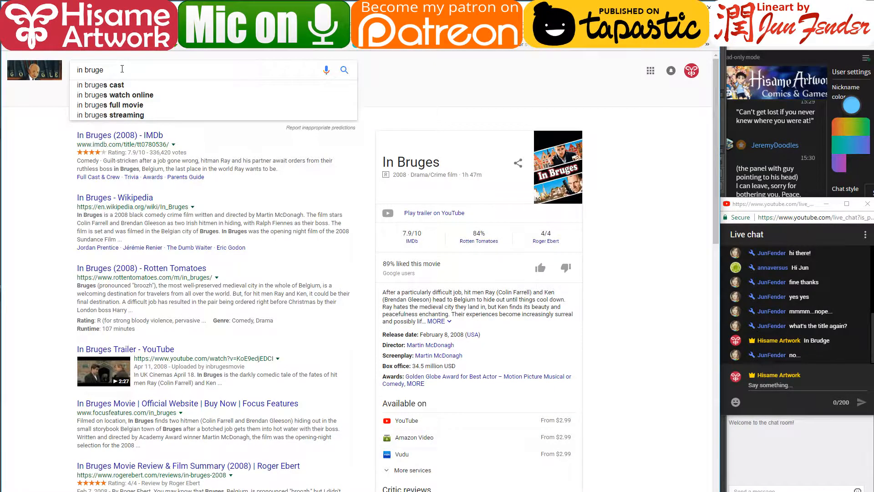
{"action": "type", "text": "s"}
{"action": "key", "text": "Return"}
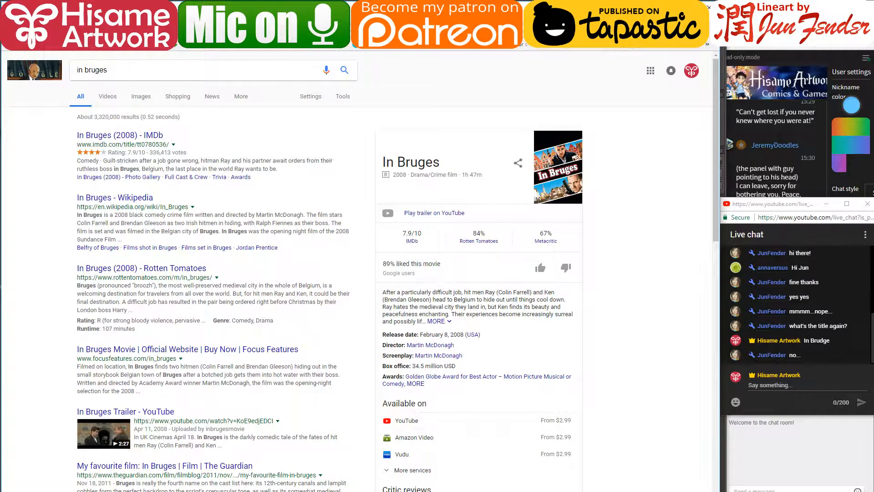
{"action": "left_click", "coordinate": [667, 7]}
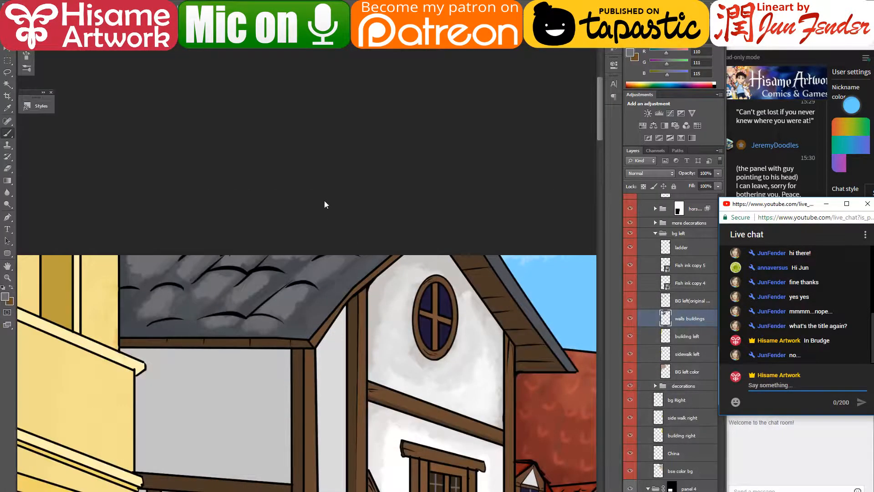
- Examine the left house's shaded roof against the neighbouring buildings and up close around its lower tiles
{"action": "left_click", "coordinate": [324, 229]}
{"action": "left_click_drag", "start_coordinate": [401, 311], "coordinate": [334, 198]}
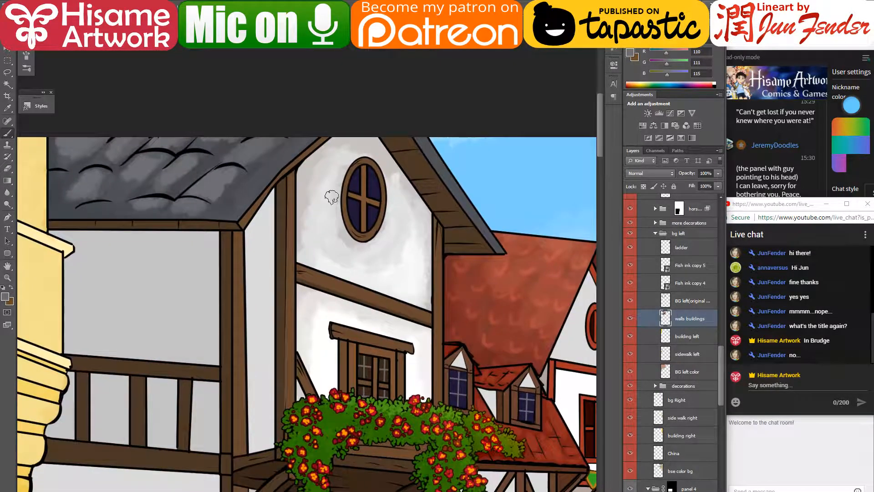
{"action": "scroll", "coordinate": [402, 331], "scroll_direction": "down", "scroll_amount": 2}
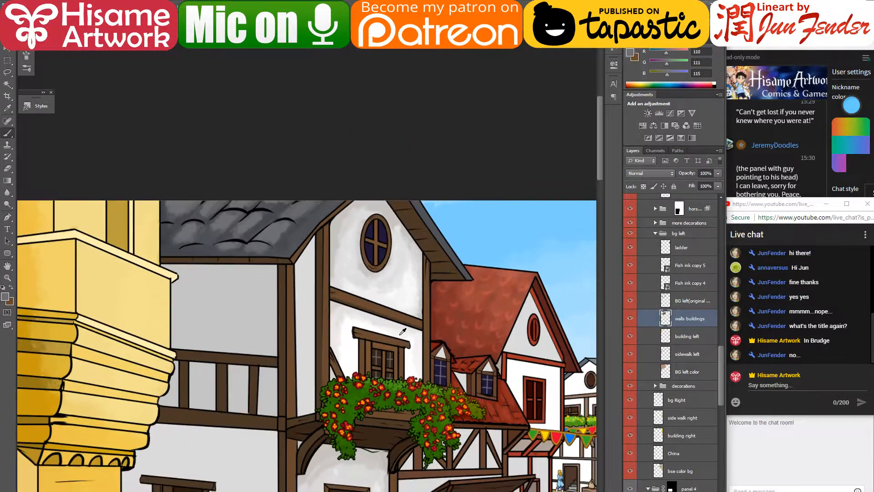
{"action": "scroll", "coordinate": [402, 332], "scroll_direction": "down", "scroll_amount": 1}
{"action": "scroll", "coordinate": [221, 230], "scroll_direction": "up", "scroll_amount": 2}
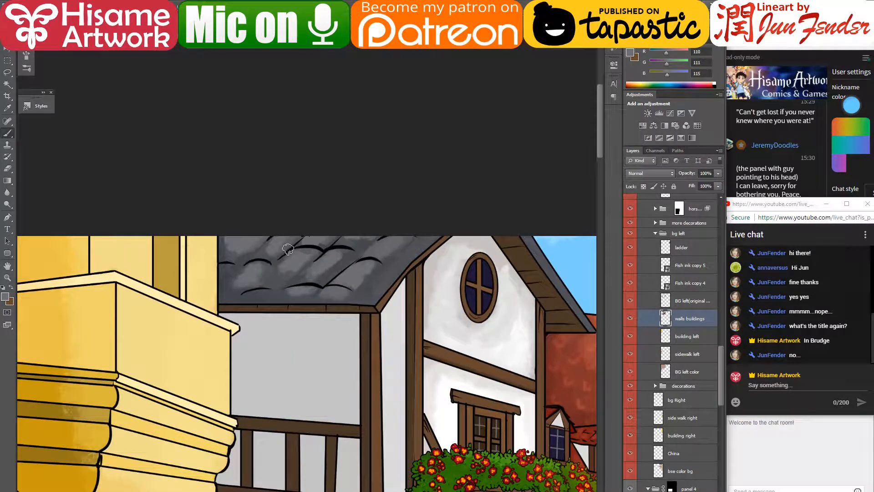
{"action": "scroll", "coordinate": [316, 233], "scroll_direction": "up", "scroll_amount": 2}
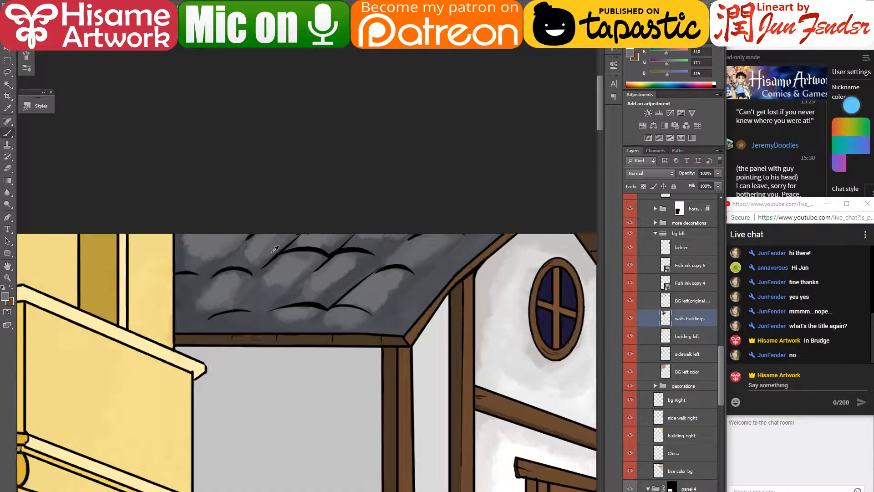
{"action": "scroll", "coordinate": [325, 281], "scroll_direction": "up", "scroll_amount": 1}
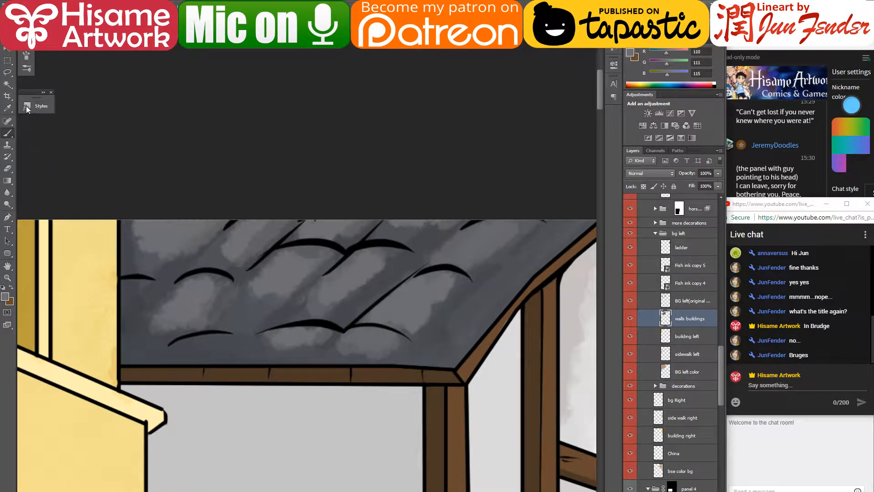
- Set the foreground colour to dark green (RGB 39, 98, 0) and brush a mossy patch where the left roof's lower tile lines meet
{"action": "left_click", "coordinate": [34, 25]}
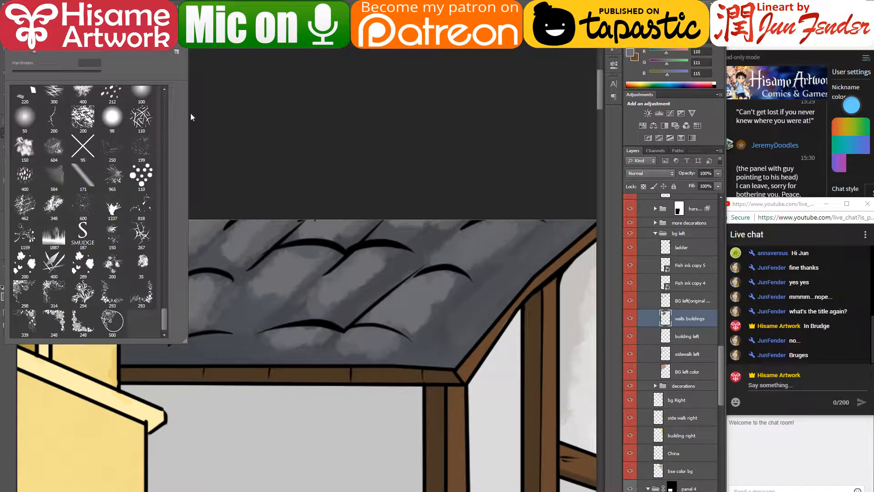
{"action": "left_click", "coordinate": [191, 117]}
{"action": "left_click", "coordinate": [6, 298]}
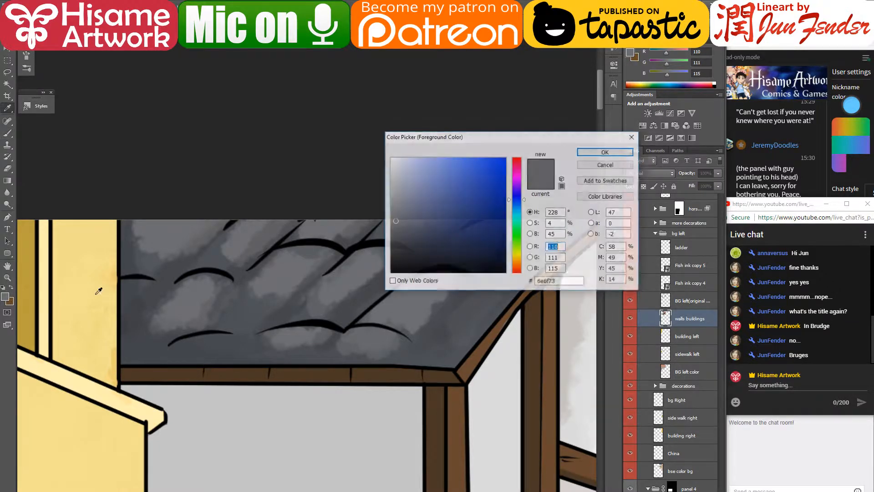
{"action": "left_click", "coordinate": [519, 241]}
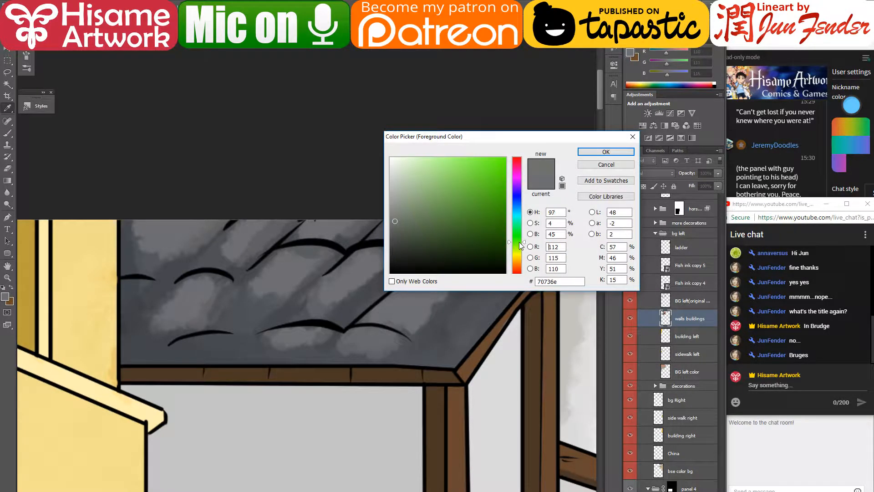
{"action": "left_click", "coordinate": [505, 231]}
{"action": "left_click", "coordinate": [606, 151]}
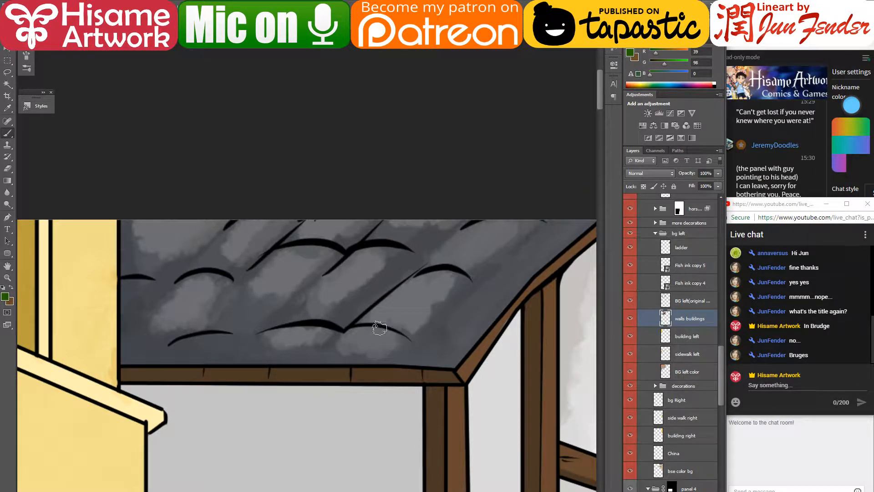
{"action": "mouse_move", "coordinate": [379, 328]}
{"action": "left_mouse_down"}
{"action": "mouse_move", "coordinate": [350, 321]}
{"action": "mouse_move", "coordinate": [357, 305]}
{"action": "mouse_move", "coordinate": [346, 321]}
{"action": "mouse_move", "coordinate": [353, 314]}
{"action": "left_mouse_up"}
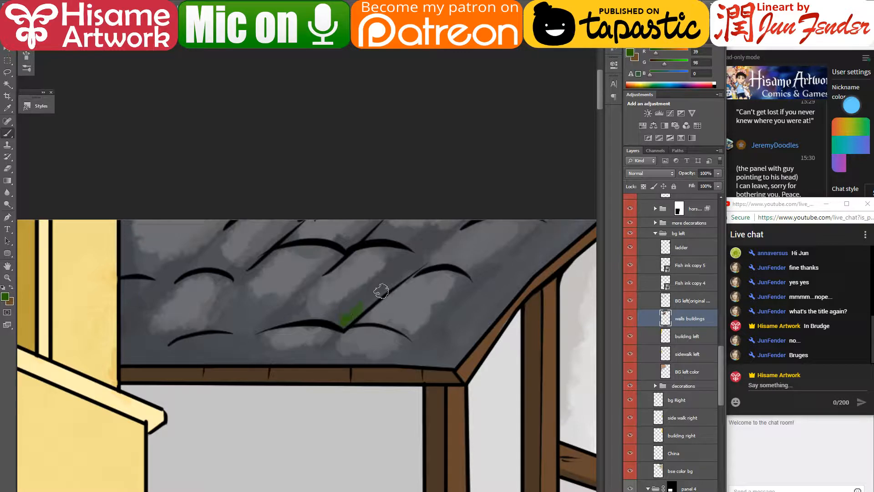
- Set the foreground colour to dark green (RGB 27, 68, 0) and paint moss patches along the grey roof's tile edges
{"action": "left_click", "coordinate": [6, 296]}
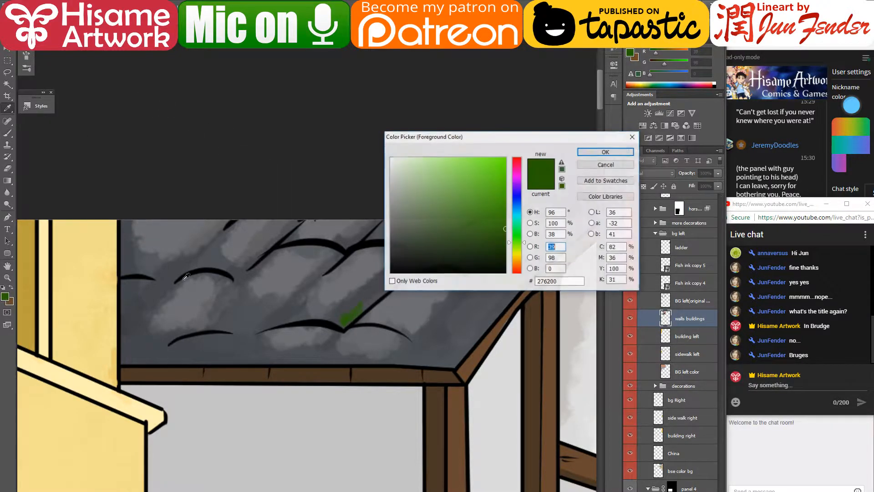
{"action": "left_click", "coordinate": [599, 154]}
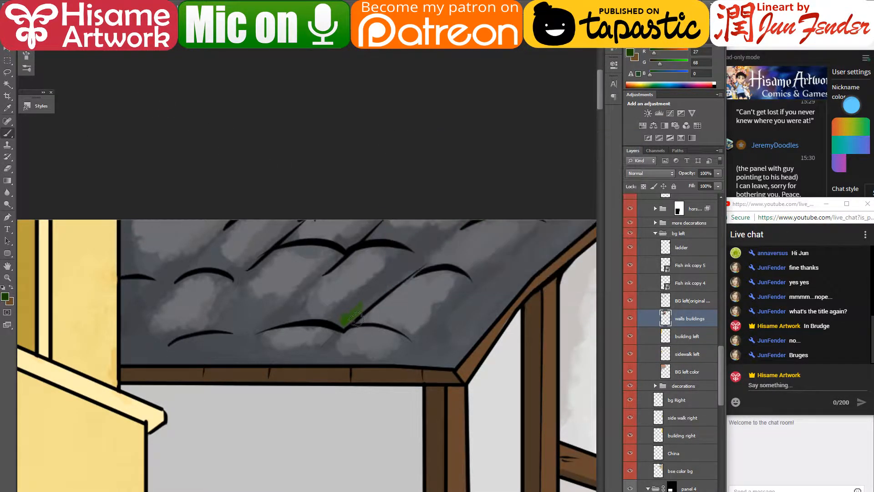
{"action": "mouse_move", "coordinate": [342, 317]}
{"action": "left_mouse_down"}
{"action": "mouse_move", "coordinate": [376, 298]}
{"action": "mouse_move", "coordinate": [351, 321]}
{"action": "mouse_move", "coordinate": [387, 287]}
{"action": "left_mouse_up"}
{"action": "left_click_drag", "start_coordinate": [328, 318], "coordinate": [319, 313]}
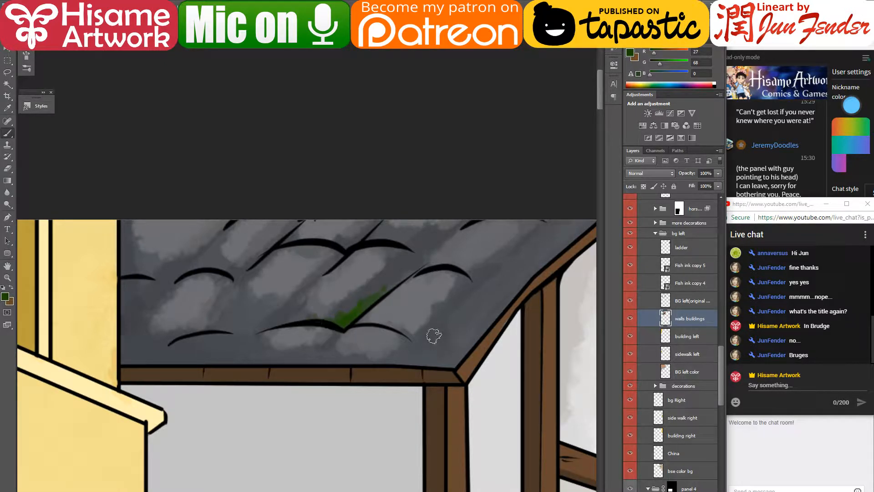
{"action": "mouse_move", "coordinate": [418, 340]}
{"action": "left_mouse_down"}
{"action": "mouse_move", "coordinate": [477, 286]}
{"action": "mouse_move", "coordinate": [434, 338]}
{"action": "mouse_move", "coordinate": [398, 326]}
{"action": "mouse_move", "coordinate": [412, 344]}
{"action": "mouse_move", "coordinate": [431, 325]}
{"action": "mouse_move", "coordinate": [423, 350]}
{"action": "mouse_move", "coordinate": [452, 362]}
{"action": "mouse_move", "coordinate": [407, 351]}
{"action": "mouse_move", "coordinate": [407, 360]}
{"action": "mouse_move", "coordinate": [448, 366]}
{"action": "mouse_move", "coordinate": [394, 362]}
{"action": "mouse_move", "coordinate": [452, 361]}
{"action": "left_mouse_up"}
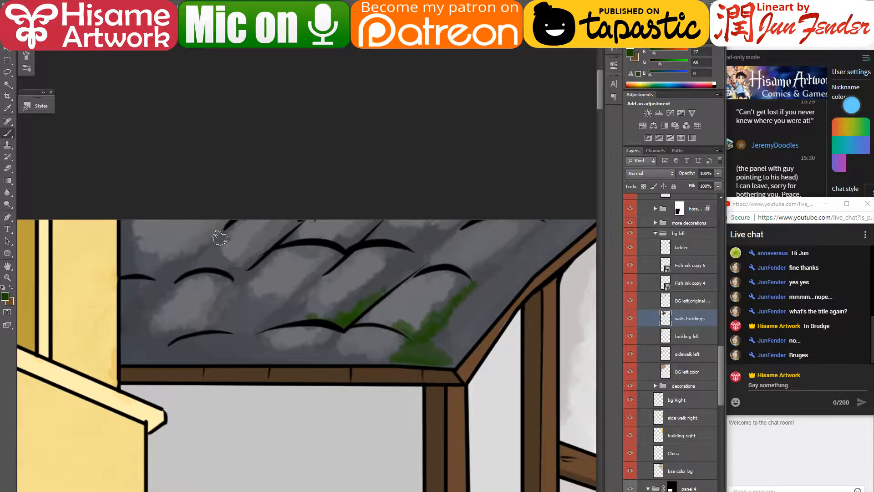
{"action": "mouse_move", "coordinate": [229, 216]}
{"action": "left_mouse_down"}
{"action": "mouse_move", "coordinate": [179, 275]}
{"action": "mouse_move", "coordinate": [215, 231]}
{"action": "mouse_move", "coordinate": [204, 234]}
{"action": "mouse_move", "coordinate": [202, 218]}
{"action": "mouse_move", "coordinate": [214, 220]}
{"action": "mouse_move", "coordinate": [215, 234]}
{"action": "mouse_move", "coordinate": [178, 276]}
{"action": "mouse_move", "coordinate": [195, 244]}
{"action": "mouse_move", "coordinate": [184, 268]}
{"action": "left_mouse_up"}
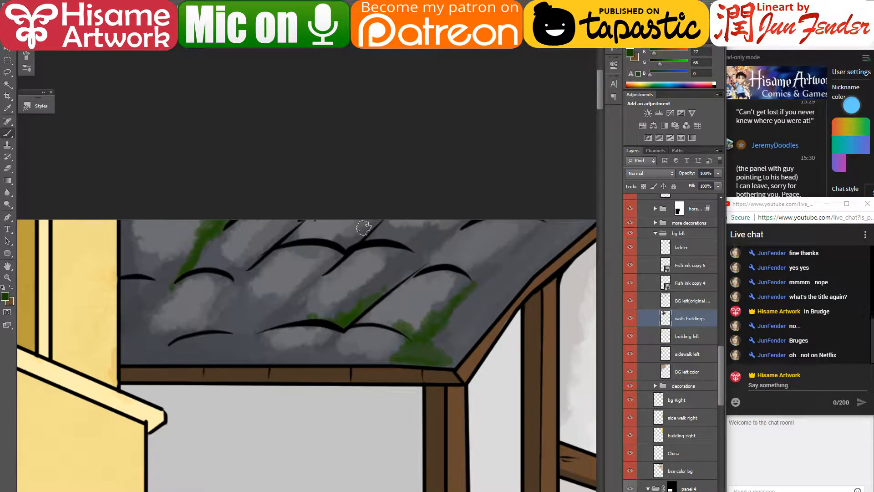
{"action": "mouse_move", "coordinate": [380, 214]}
{"action": "left_mouse_down"}
{"action": "mouse_move", "coordinate": [346, 245]}
{"action": "mouse_move", "coordinate": [336, 244]}
{"action": "mouse_move", "coordinate": [347, 216]}
{"action": "left_mouse_up"}
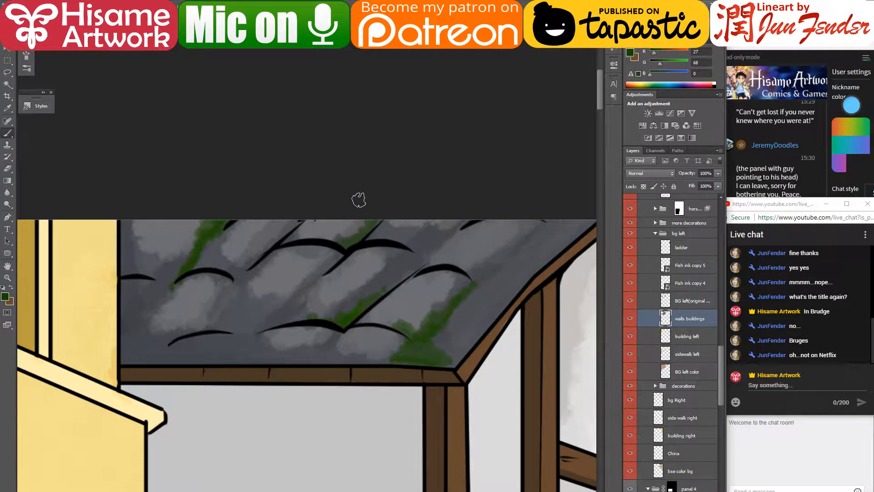
{"action": "left_click_drag", "start_coordinate": [338, 243], "coordinate": [343, 245]}
{"action": "mouse_move", "coordinate": [416, 250]}
{"action": "left_mouse_down"}
{"action": "mouse_move", "coordinate": [442, 239]}
{"action": "mouse_move", "coordinate": [428, 258]}
{"action": "mouse_move", "coordinate": [420, 249]}
{"action": "mouse_move", "coordinate": [436, 250]}
{"action": "mouse_move", "coordinate": [449, 228]}
{"action": "left_mouse_up"}
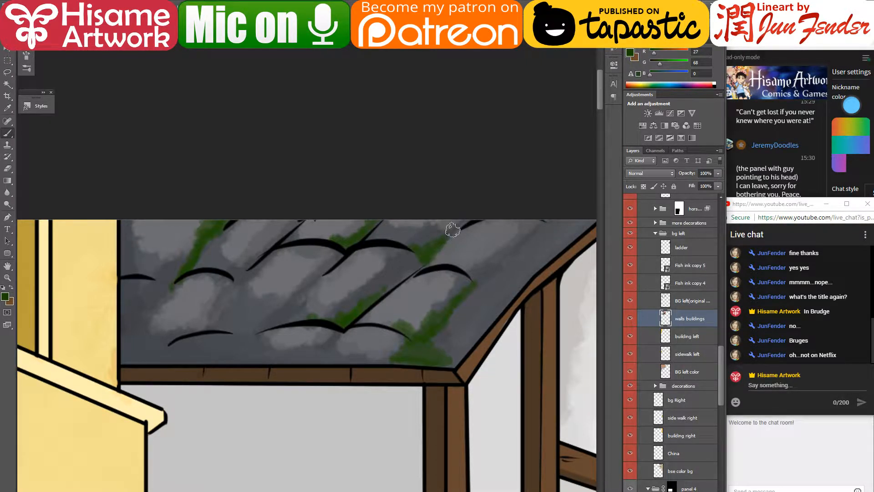
{"action": "mouse_move", "coordinate": [287, 303]}
{"action": "left_mouse_down"}
{"action": "mouse_move", "coordinate": [240, 331]}
{"action": "mouse_move", "coordinate": [279, 322]}
{"action": "mouse_move", "coordinate": [276, 312]}
{"action": "mouse_move", "coordinate": [301, 286]}
{"action": "mouse_move", "coordinate": [295, 297]}
{"action": "mouse_move", "coordinate": [277, 288]}
{"action": "left_mouse_up"}
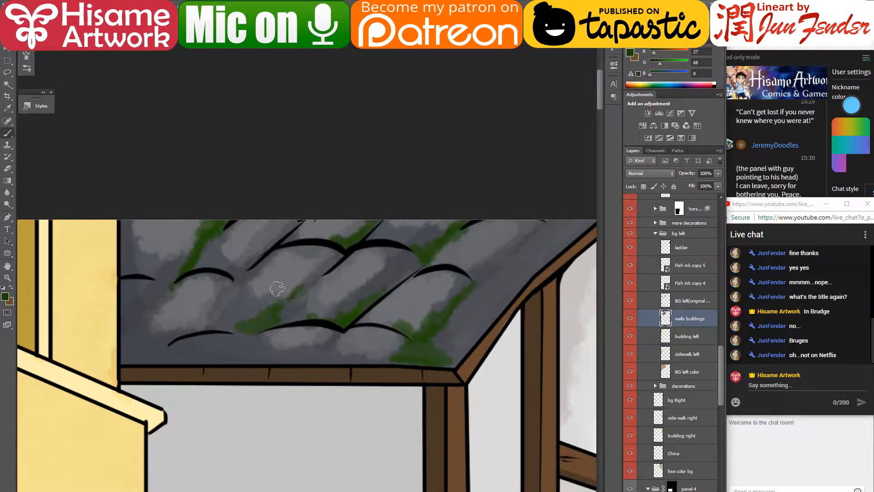
- Set the foreground colour to the lighter green 397312 and paint highlights over the moss patches on the grey roof
{"action": "left_click", "coordinate": [5, 296]}
{"action": "left_click", "coordinate": [488, 223]}
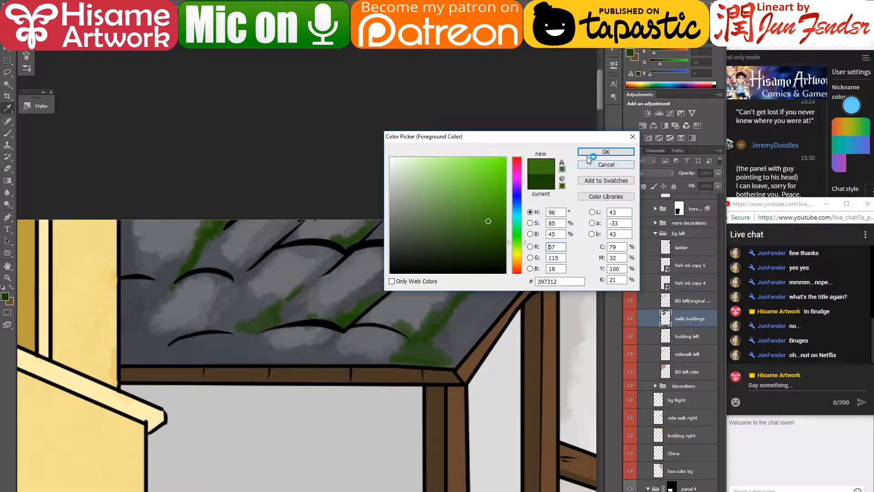
{"action": "left_click", "coordinate": [588, 154]}
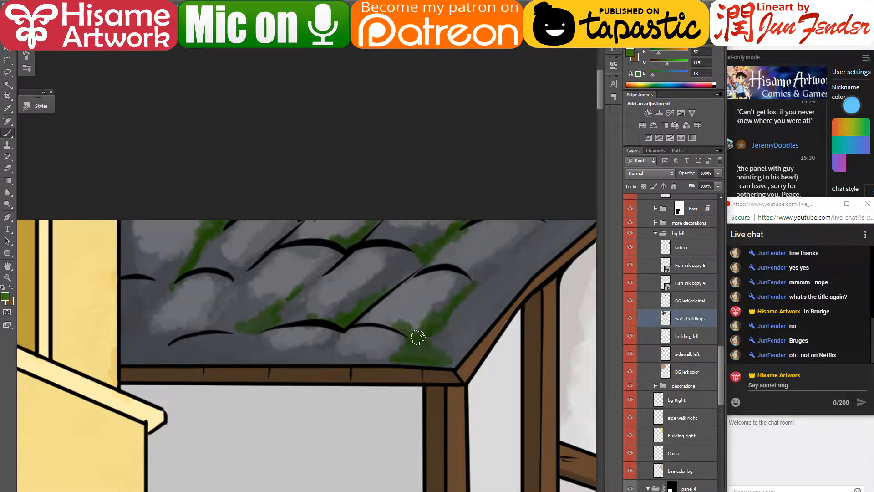
{"action": "mouse_move", "coordinate": [420, 335]}
{"action": "left_mouse_down"}
{"action": "mouse_move", "coordinate": [437, 360]}
{"action": "mouse_move", "coordinate": [405, 350]}
{"action": "mouse_move", "coordinate": [415, 351]}
{"action": "mouse_move", "coordinate": [437, 322]}
{"action": "left_mouse_up"}
{"action": "mouse_move", "coordinate": [417, 248]}
{"action": "left_mouse_down"}
{"action": "mouse_move", "coordinate": [437, 238]}
{"action": "mouse_move", "coordinate": [416, 252]}
{"action": "mouse_move", "coordinate": [439, 245]}
{"action": "mouse_move", "coordinate": [463, 224]}
{"action": "left_mouse_up"}
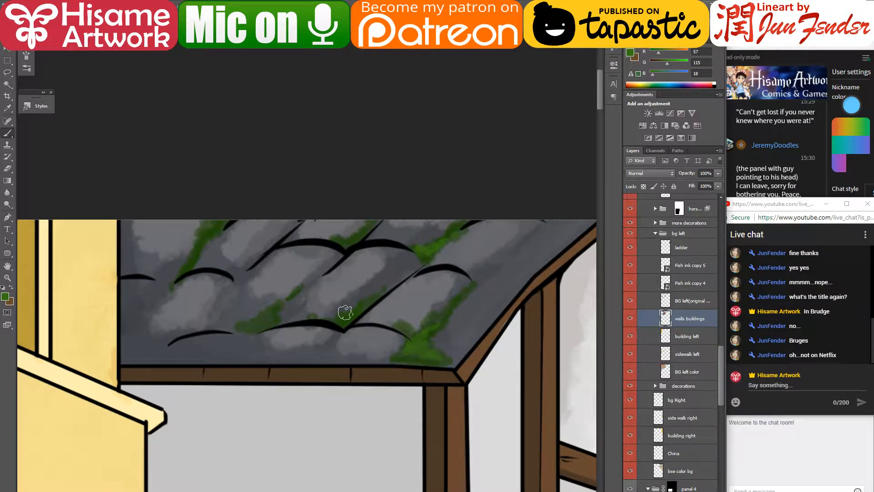
{"action": "mouse_move", "coordinate": [346, 312]}
{"action": "left_mouse_down"}
{"action": "mouse_move", "coordinate": [381, 298]}
{"action": "mouse_move", "coordinate": [358, 299]}
{"action": "mouse_move", "coordinate": [339, 317]}
{"action": "mouse_move", "coordinate": [301, 317]}
{"action": "mouse_move", "coordinate": [271, 300]}
{"action": "mouse_move", "coordinate": [304, 285]}
{"action": "mouse_move", "coordinate": [231, 332]}
{"action": "mouse_move", "coordinate": [249, 333]}
{"action": "mouse_move", "coordinate": [299, 288]}
{"action": "mouse_move", "coordinate": [262, 312]}
{"action": "left_mouse_up"}
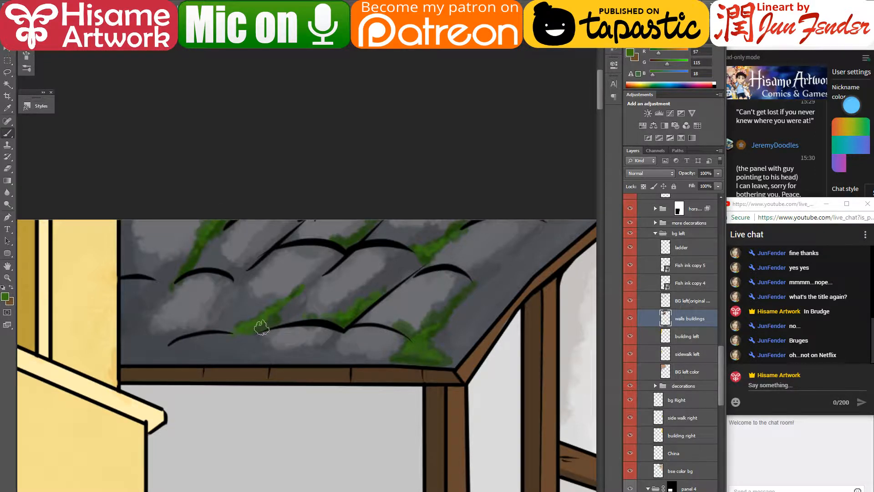
- Sample a muted green from the moss and paint faint extra moss near the grey roof's edges
{"action": "left_click", "coordinate": [238, 341], "text": "alt"}
{"action": "left_click", "coordinate": [188, 278], "text": "alt"}
{"action": "left_click", "coordinate": [193, 291], "text": "alt"}
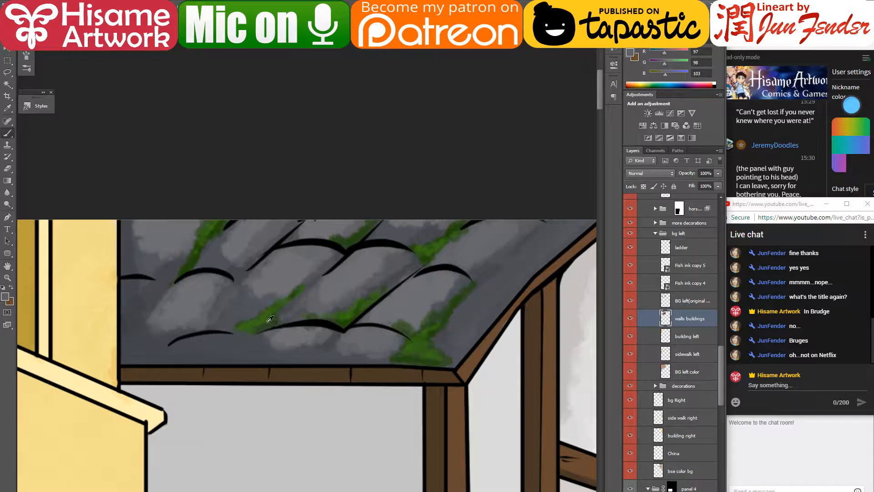
{"action": "left_click", "coordinate": [302, 297], "text": "alt"}
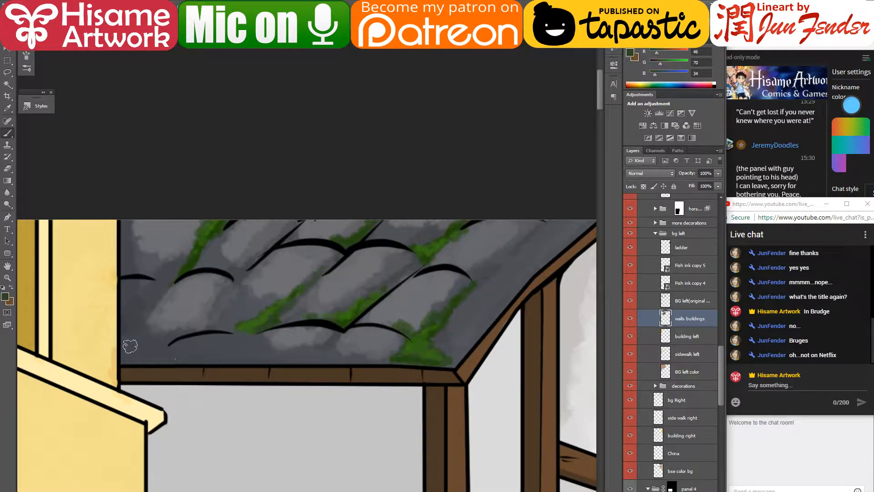
{"action": "mouse_move", "coordinate": [126, 345]}
{"action": "left_mouse_down"}
{"action": "mouse_move", "coordinate": [168, 354]}
{"action": "mouse_move", "coordinate": [137, 332]}
{"action": "mouse_move", "coordinate": [128, 357]}
{"action": "mouse_move", "coordinate": [186, 347]}
{"action": "left_mouse_up"}
{"action": "left_click_drag", "start_coordinate": [576, 215], "coordinate": [377, 282]}
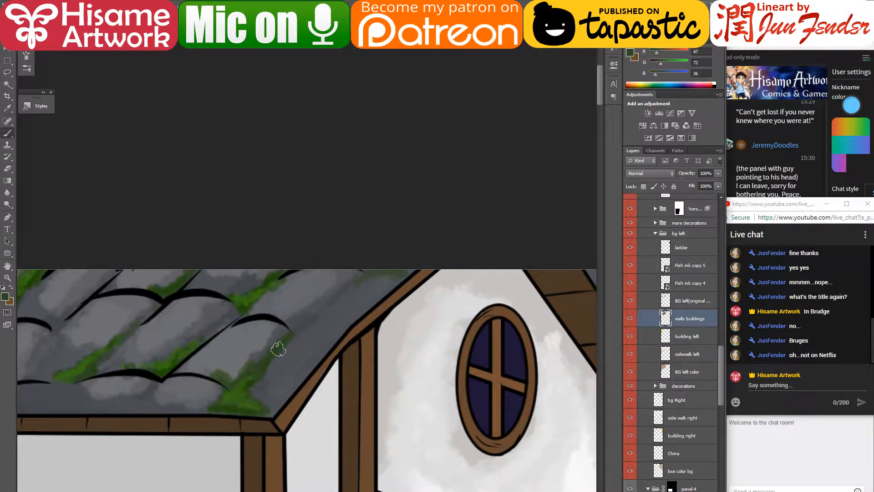
{"action": "left_click", "coordinate": [246, 386], "text": "alt"}
- Select the BG left (original) ink layer from the eave line of the red-roofed house
{"action": "left_click_drag", "start_coordinate": [541, 378], "coordinate": [212, 218]}
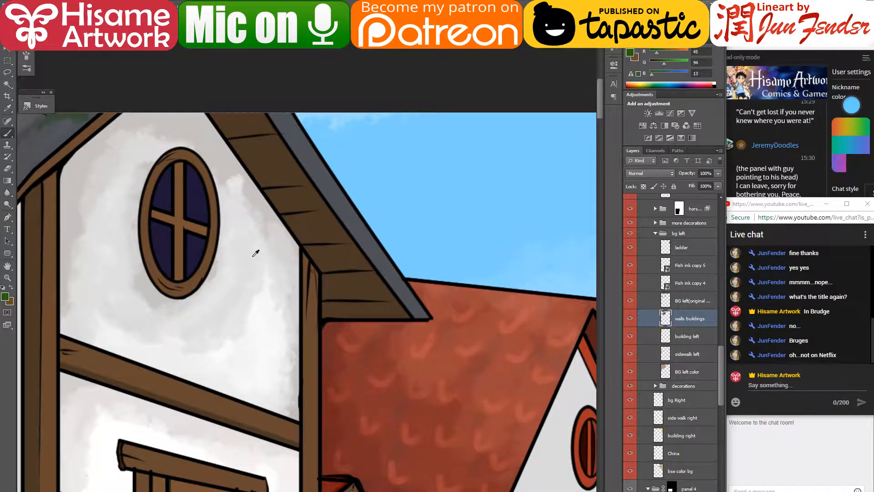
{"action": "scroll", "coordinate": [255, 253], "scroll_direction": "down", "scroll_amount": 5}
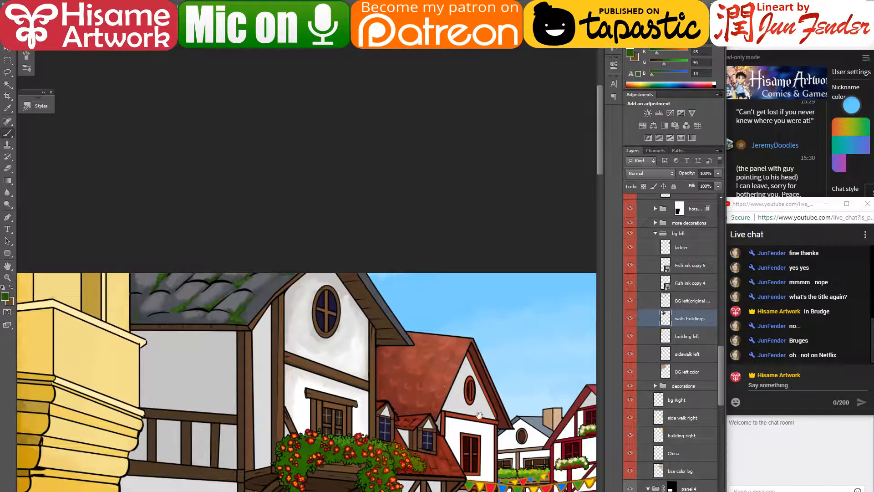
{"action": "left_click_drag", "start_coordinate": [479, 415], "coordinate": [436, 343]}
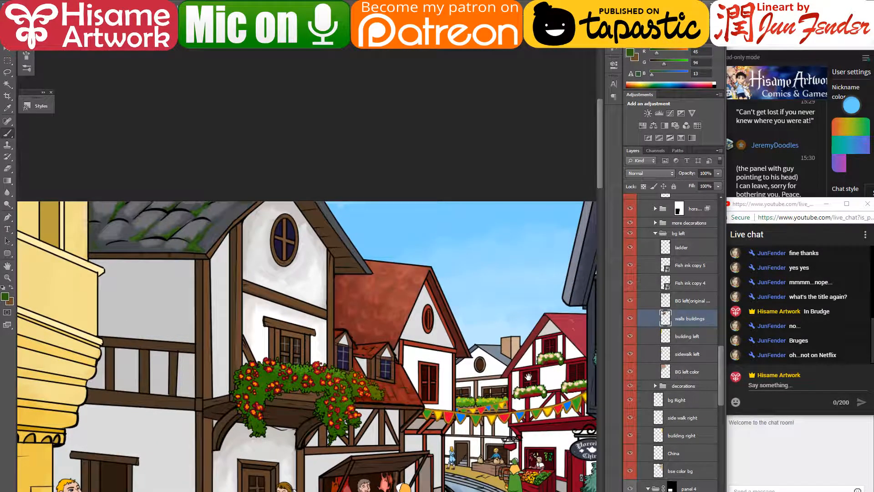
{"action": "left_click_drag", "start_coordinate": [526, 378], "coordinate": [394, 398]}
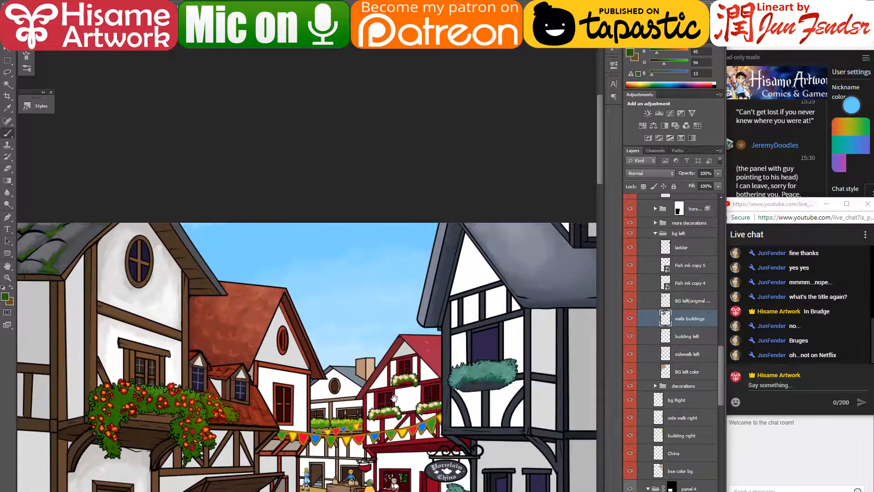
{"action": "scroll", "coordinate": [342, 361], "scroll_direction": "up", "scroll_amount": 5}
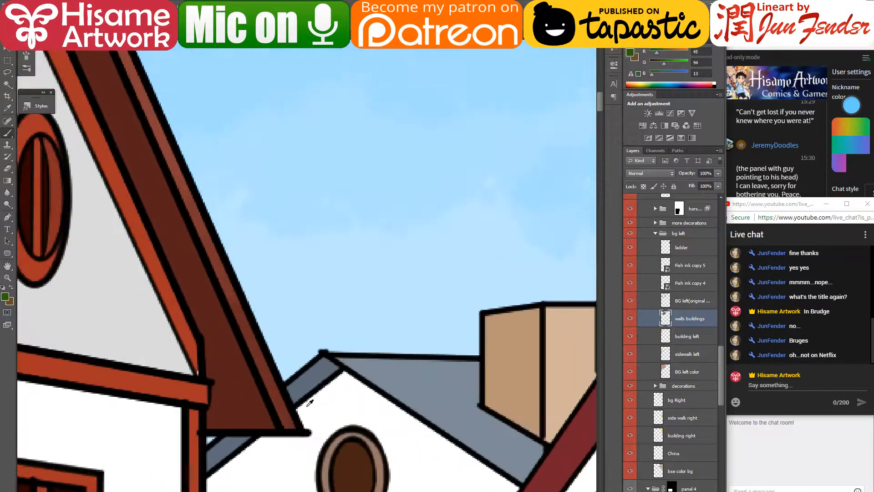
{"action": "key", "text": "v"}
{"action": "key", "text": "alt+v"}
{"action": "key", "text": "Escape"}
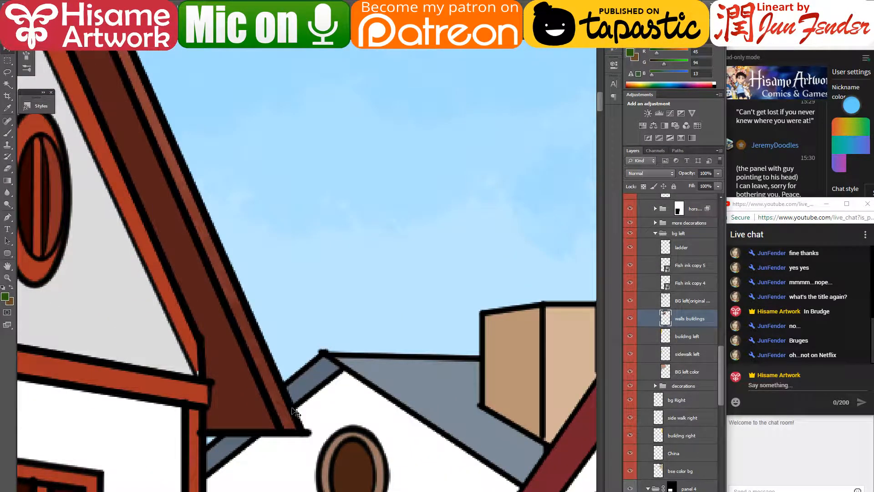
{"action": "left_click", "coordinate": [293, 409]}
{"action": "scroll", "coordinate": [406, 375], "scroll_direction": "down", "scroll_amount": 4}
{"action": "scroll", "coordinate": [415, 372], "scroll_direction": "up", "scroll_amount": 4}
{"action": "key", "text": "b"}
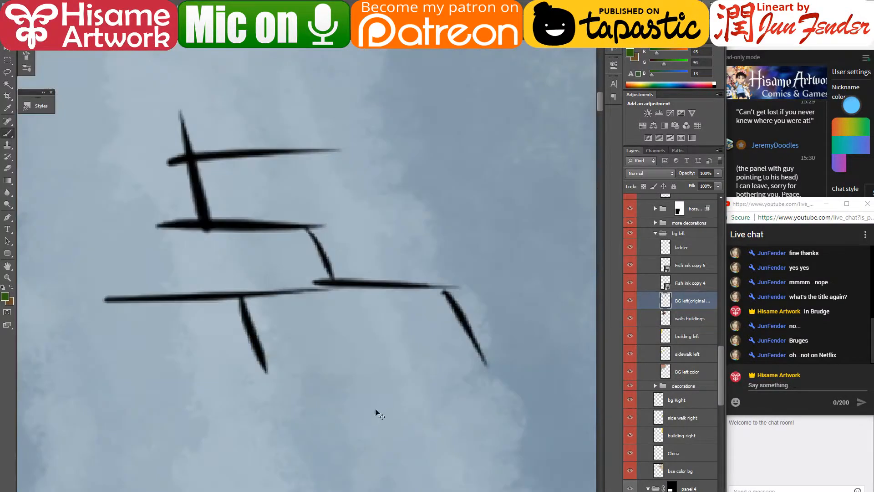
- Erase the overshooting ink line at the lower corner of the red roof's eave with a smaller eraser
{"action": "scroll", "coordinate": [380, 409], "scroll_direction": "down", "scroll_amount": 4}
{"action": "scroll", "coordinate": [381, 402], "scroll_direction": "down", "scroll_amount": 6}
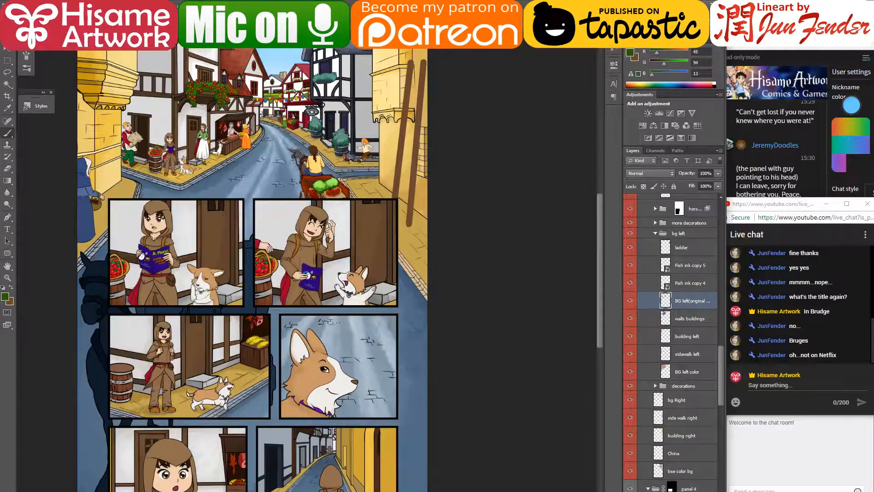
{"action": "scroll", "coordinate": [245, 42], "scroll_direction": "up", "scroll_amount": 5}
{"action": "scroll", "coordinate": [314, 159], "scroll_direction": "up", "scroll_amount": 8}
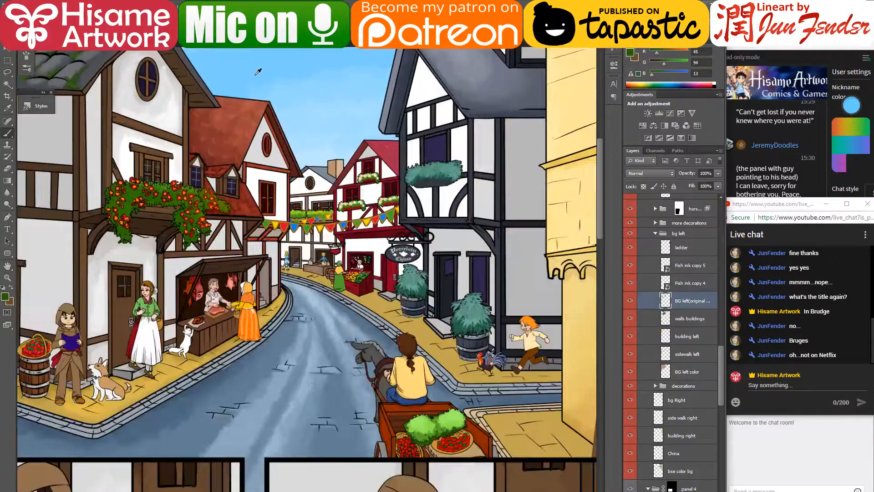
{"action": "scroll", "coordinate": [369, 250], "scroll_direction": "up", "scroll_amount": 4}
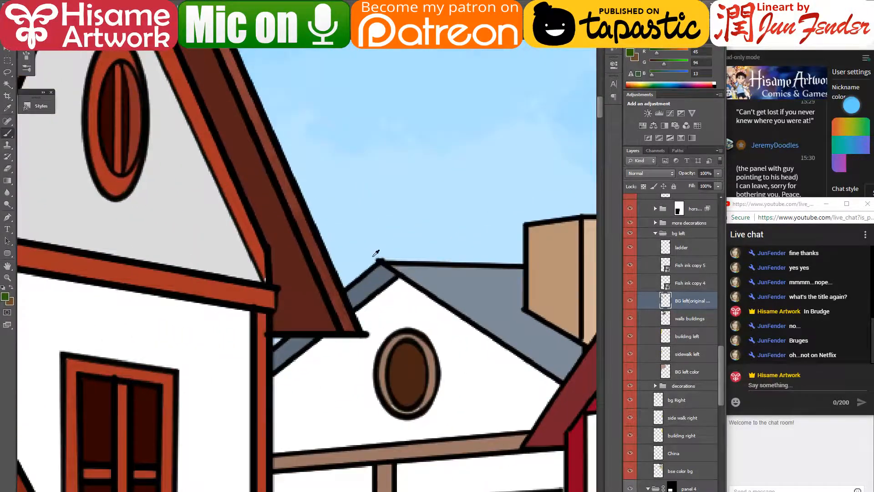
{"action": "left_click", "coordinate": [7, 169]}
{"action": "key", "text": "bracketleft"}
{"action": "key", "text": "bracketleft"}
{"action": "key", "text": "bracketleft"}
{"action": "key", "text": "bracketleft"}
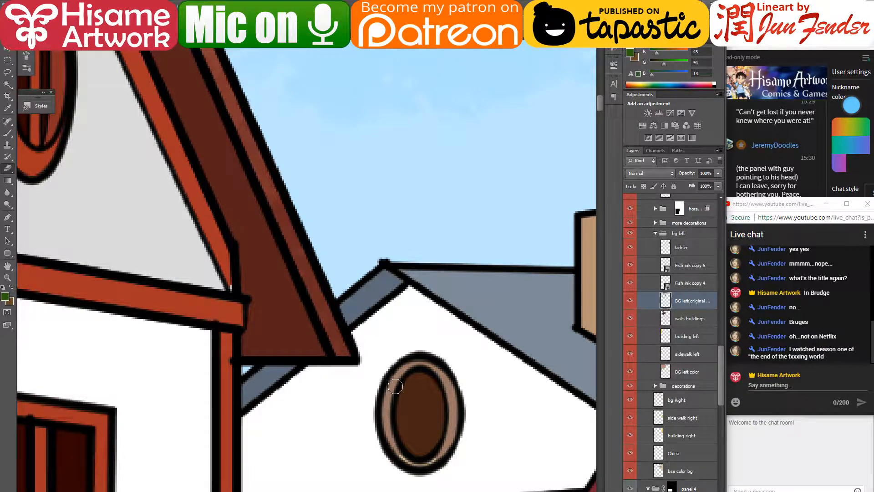
{"action": "left_click_drag", "start_coordinate": [377, 298], "coordinate": [405, 350]}
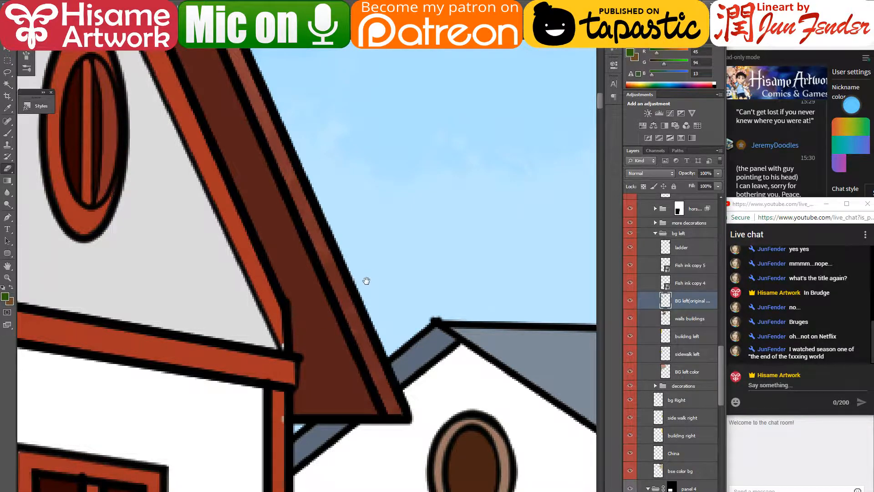
{"action": "left_click_drag", "start_coordinate": [366, 280], "coordinate": [327, 272]}
{"action": "mouse_move", "coordinate": [358, 401]}
{"action": "left_mouse_down"}
{"action": "mouse_move", "coordinate": [357, 414]}
{"action": "mouse_move", "coordinate": [377, 398]}
{"action": "mouse_move", "coordinate": [367, 414]}
{"action": "left_mouse_up"}
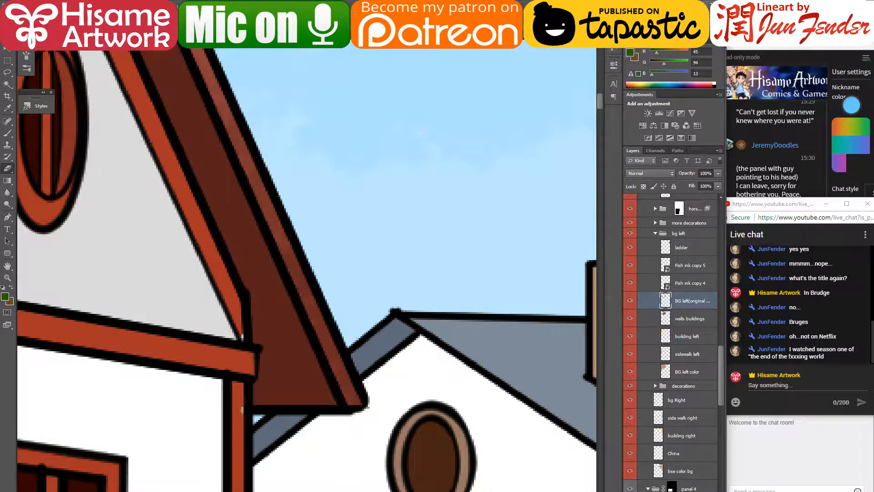
- Select the bg Right layer and erase the stray ink at the peak of the distant grey-blue roof
{"action": "key", "text": "v"}
{"action": "left_click", "coordinate": [396, 318], "text": "ctrl"}
{"action": "key", "text": "e"}
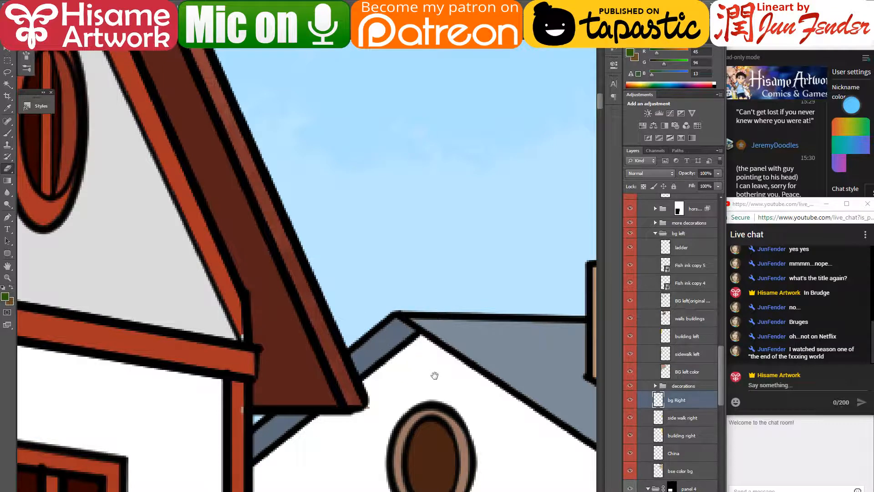
{"action": "mouse_move", "coordinate": [435, 375]}
{"action": "left_mouse_down"}
{"action": "mouse_move", "coordinate": [312, 379]}
{"action": "mouse_move", "coordinate": [323, 336]}
{"action": "mouse_move", "coordinate": [464, 210]}
{"action": "mouse_move", "coordinate": [488, 319]}
{"action": "left_mouse_up"}
- On the walls buildings layer, sample the beam's red and paint over the pale spot on the post beneath the eave with a round brush
{"action": "key", "text": "v"}
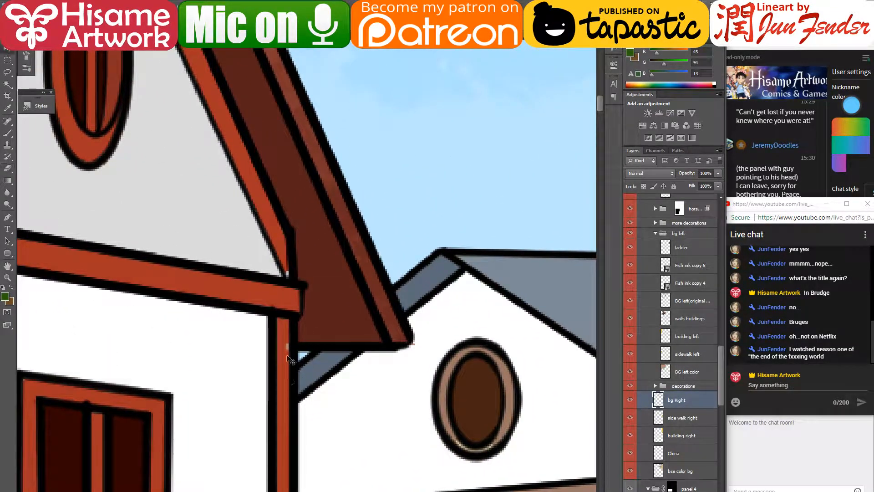
{"action": "left_click", "coordinate": [283, 361], "text": "ctrl"}
{"action": "key", "text": "b"}
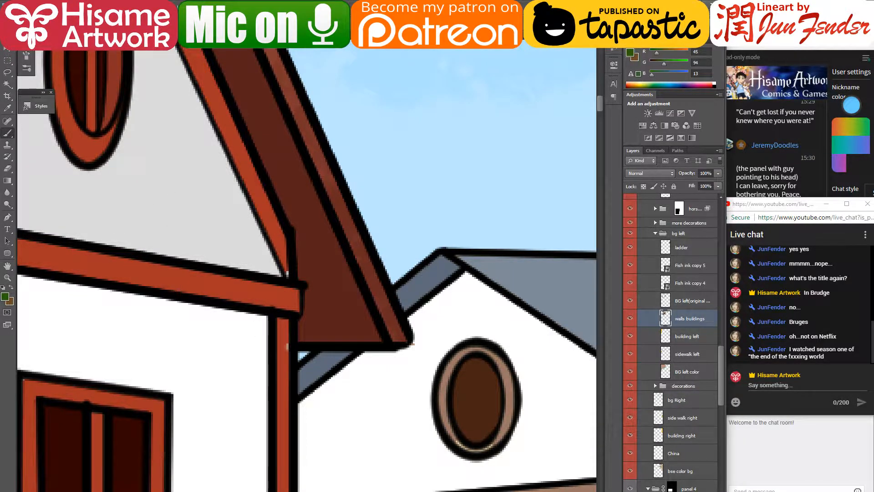
{"action": "left_click", "coordinate": [28, 23]}
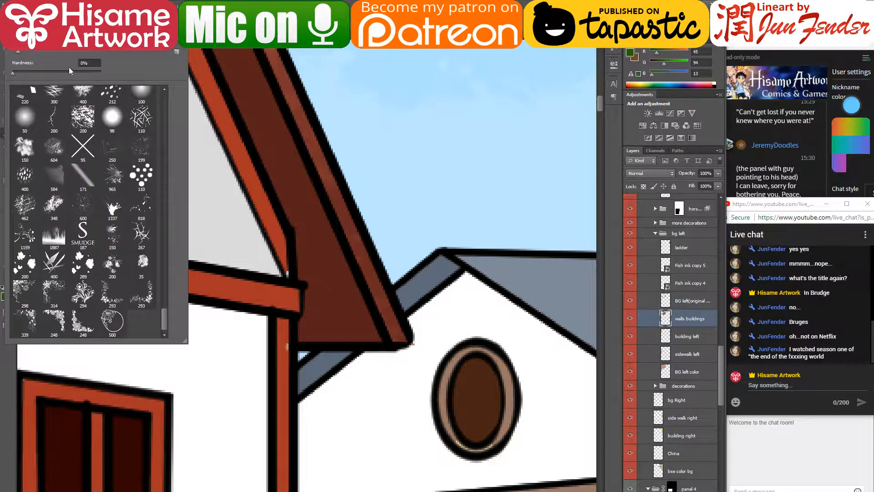
{"action": "key", "text": "Return"}
{"action": "left_click", "coordinate": [280, 337], "text": "alt"}
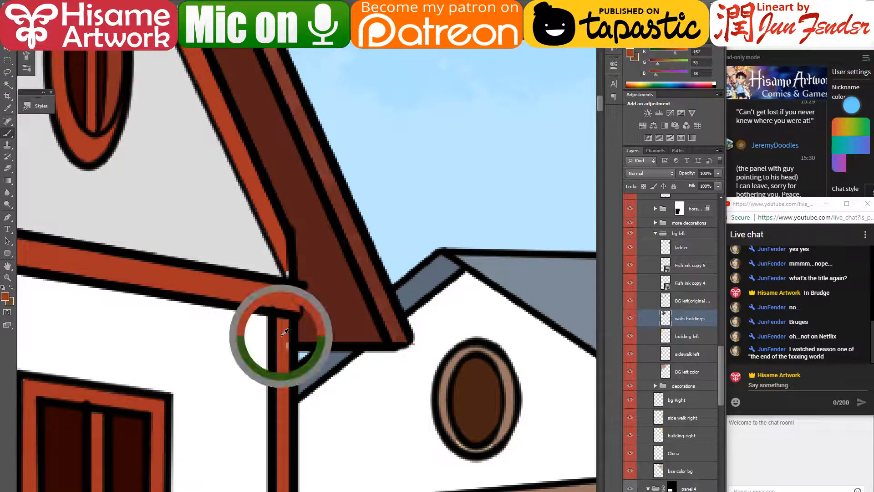
{"action": "left_click_drag", "start_coordinate": [278, 347], "coordinate": [282, 338]}
{"action": "left_click", "coordinate": [284, 340]}
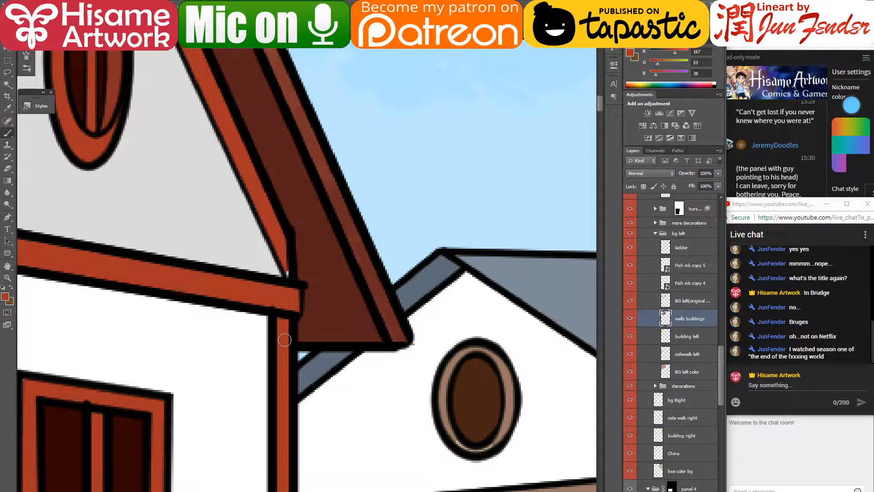
{"action": "left_click_drag", "start_coordinate": [286, 282], "coordinate": [329, 341]}
{"action": "left_click_drag", "start_coordinate": [305, 309], "coordinate": [577, 233]}
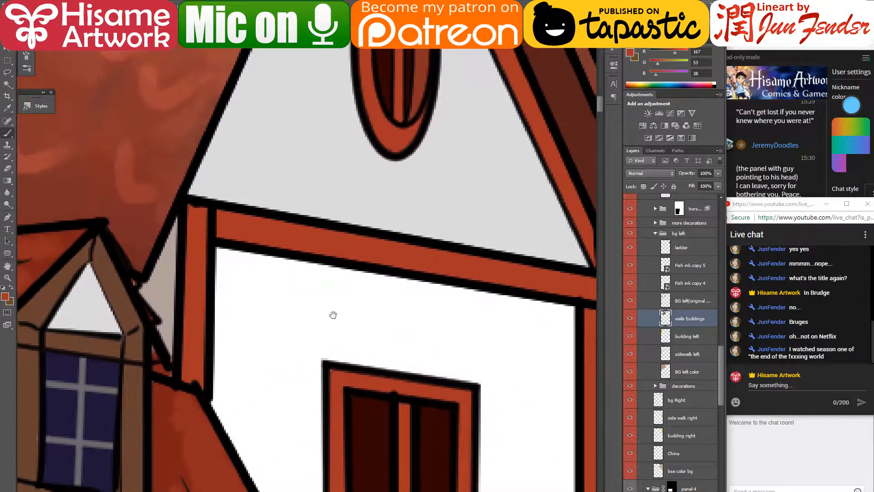
- Sample the oval window frame's brown and paint over the pale gap along its lower rim on the bse color bg layer
{"action": "left_click", "coordinate": [161, 374], "text": "alt"}
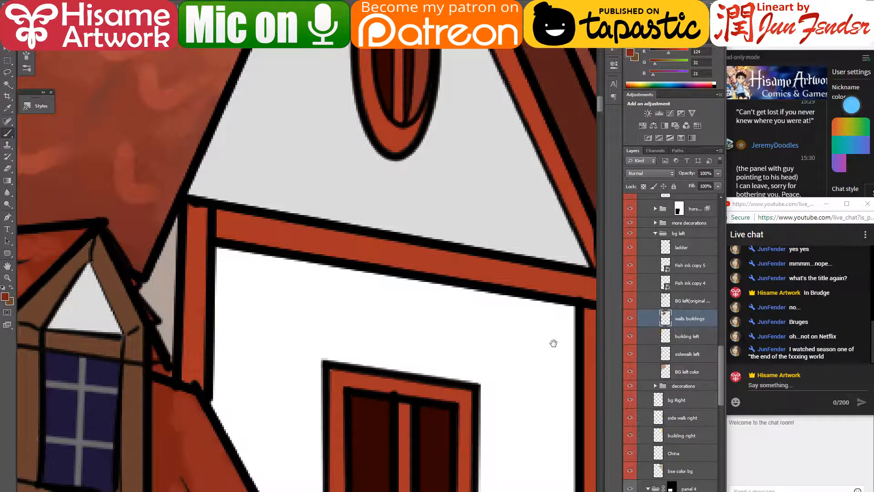
{"action": "left_click_drag", "start_coordinate": [553, 342], "coordinate": [191, 303]}
{"action": "mouse_move", "coordinate": [519, 292]}
{"action": "left_mouse_down"}
{"action": "mouse_move", "coordinate": [406, 294]}
{"action": "mouse_move", "coordinate": [435, 269]}
{"action": "left_mouse_up"}
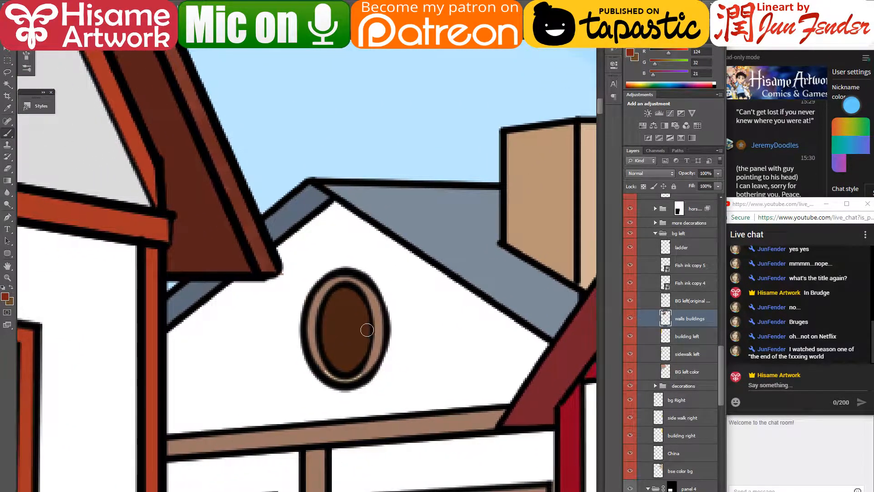
{"action": "left_click", "coordinate": [377, 346], "text": "alt"}
{"action": "mouse_move", "coordinate": [322, 368]}
{"action": "left_mouse_down"}
{"action": "mouse_move", "coordinate": [351, 379]}
{"action": "mouse_move", "coordinate": [365, 362]}
{"action": "left_mouse_up"}
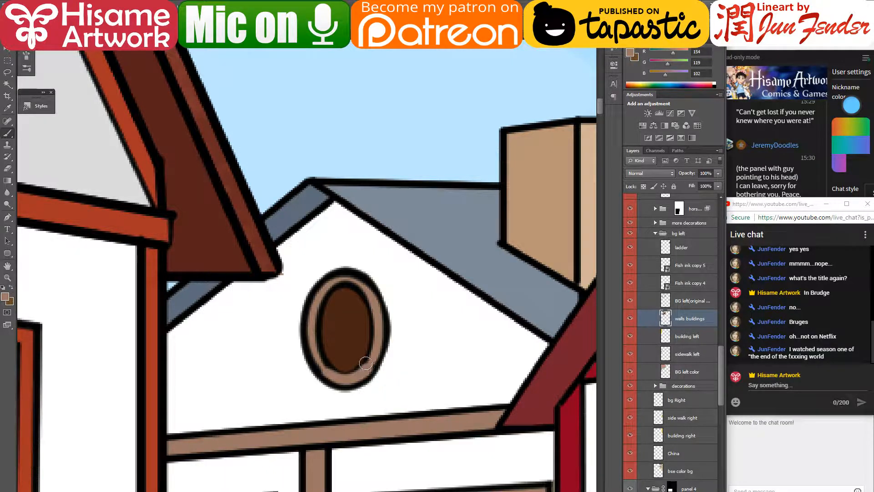
{"action": "key", "text": "ctrl+z"}
{"action": "left_click", "coordinate": [380, 335], "text": "ctrl"}
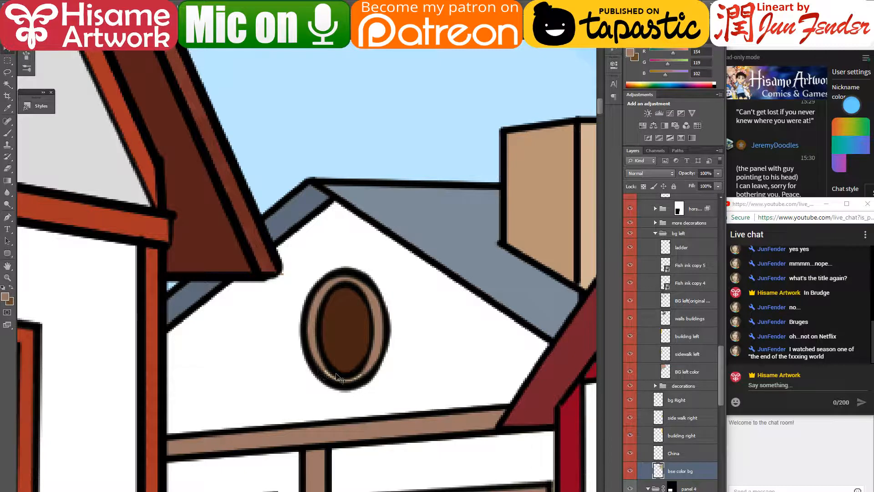
{"action": "mouse_move", "coordinate": [322, 367]}
{"action": "left_mouse_down"}
{"action": "mouse_move", "coordinate": [342, 380]}
{"action": "mouse_move", "coordinate": [370, 363]}
{"action": "left_mouse_up"}
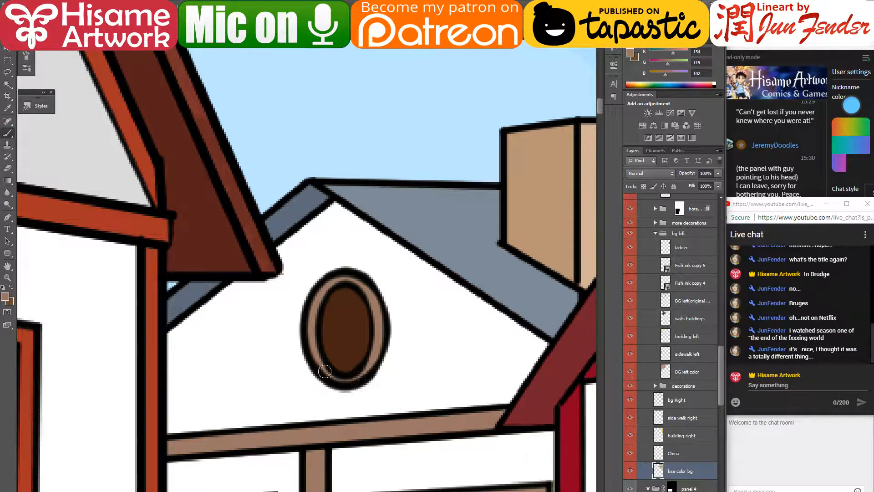
{"action": "key", "text": "ctrl+z"}
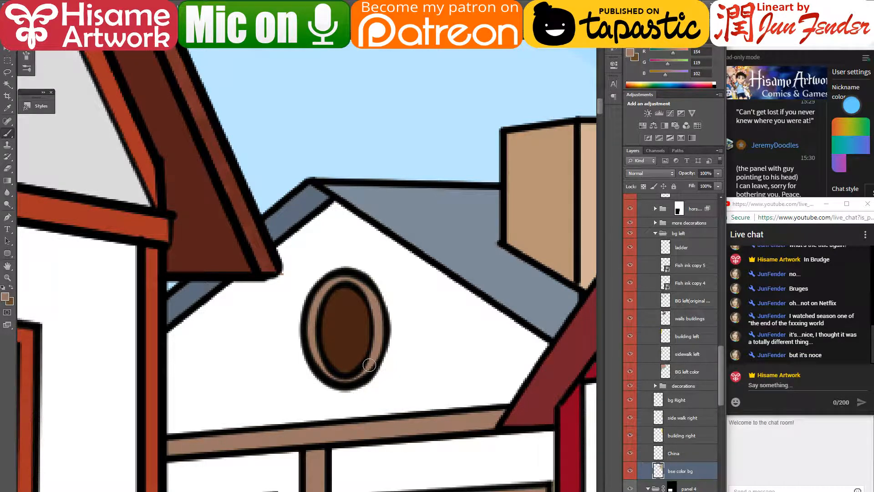
- Sample the distant house's white and slate blue and touch up the colour along its gable wall and narrow roof slope
{"action": "left_click", "coordinate": [305, 259], "text": "alt"}
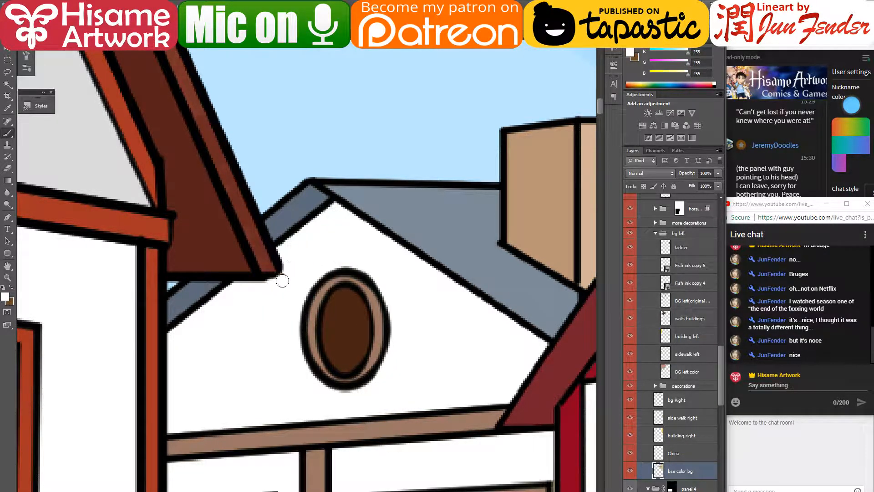
{"action": "left_click", "coordinate": [305, 190], "text": "alt"}
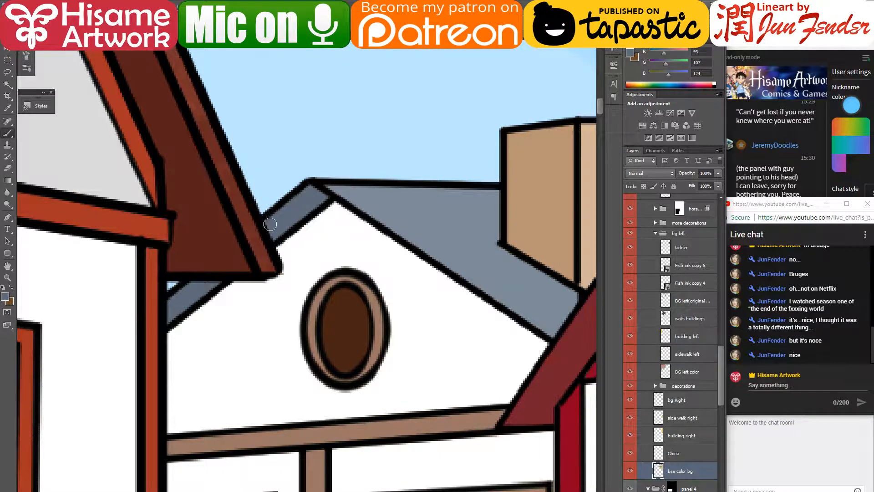
{"action": "left_click_drag", "start_coordinate": [326, 198], "coordinate": [251, 247]}
{"action": "left_click", "coordinate": [181, 334], "text": "alt"}
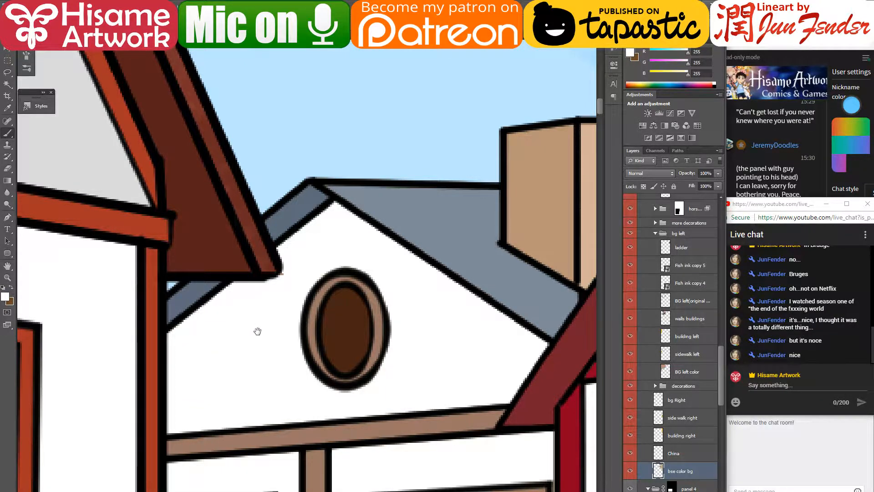
- Sample the grey-blue of the distant house's larger roof slope and dab it at the chimney's lower corner beside the red roof
{"action": "left_click_drag", "start_coordinate": [255, 332], "coordinate": [168, 367]}
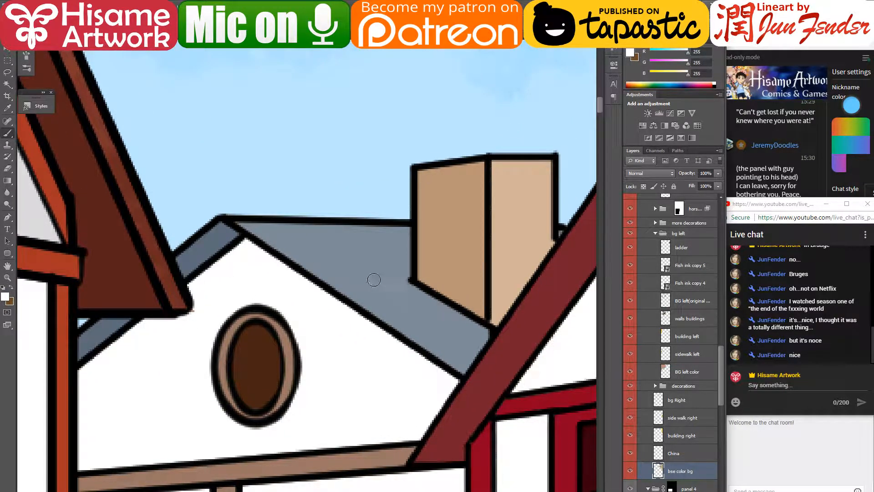
{"action": "left_click", "coordinate": [263, 227], "text": "alt"}
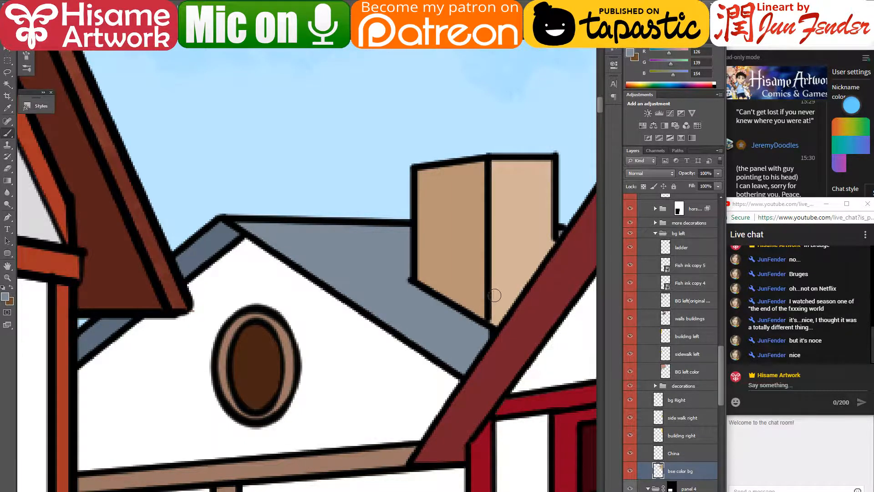
{"action": "left_click_drag", "start_coordinate": [495, 295], "coordinate": [435, 322]}
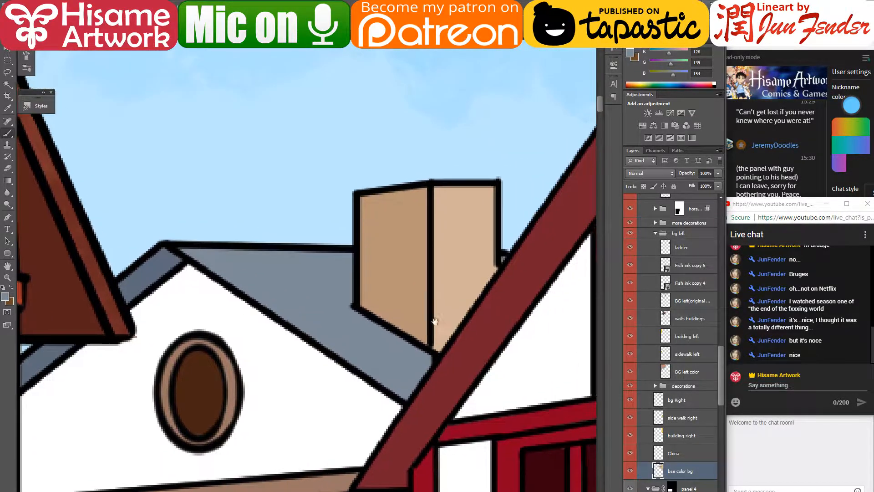
{"action": "left_click", "coordinate": [498, 260]}
{"action": "scroll", "coordinate": [302, 405], "scroll_direction": "down", "scroll_amount": 6}
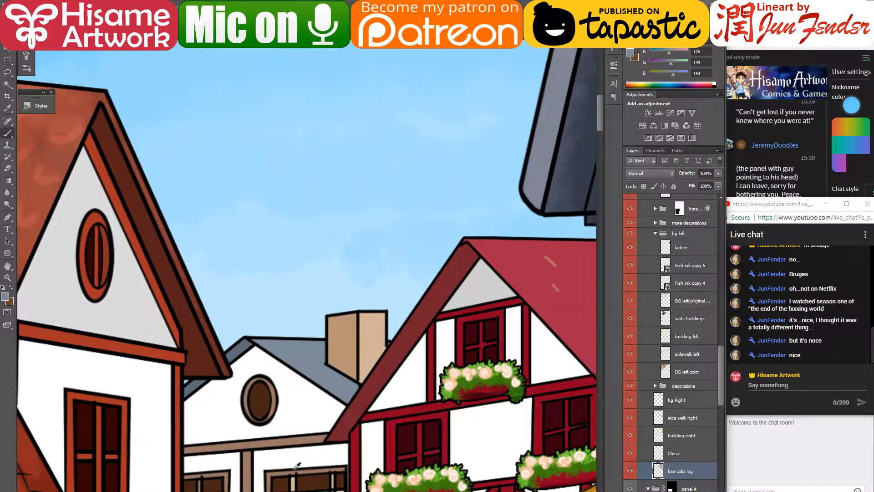
- On the bg Right layer, erase the overshooting ink at the red roof's lower tip and redraw the adjoining beam line in black
{"action": "scroll", "coordinate": [299, 462], "scroll_direction": "up", "scroll_amount": 5}
{"action": "scroll", "coordinate": [361, 455], "scroll_direction": "down", "scroll_amount": 5}
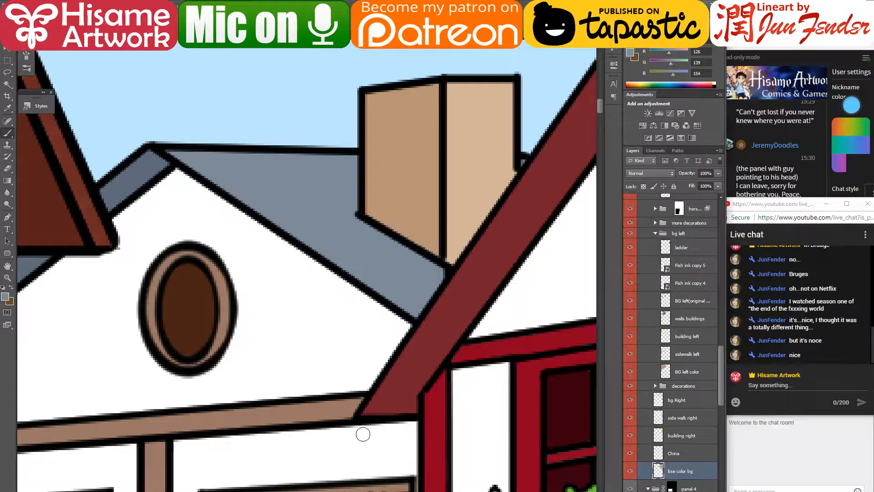
{"action": "left_click", "coordinate": [360, 419], "text": "ctrl"}
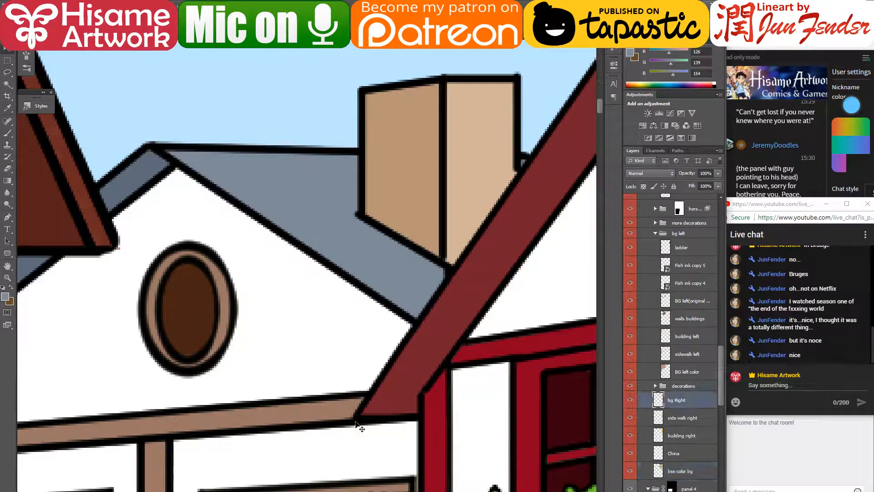
{"action": "key", "text": "b"}
{"action": "key", "text": "e"}
{"action": "left_click", "coordinate": [7, 134]}
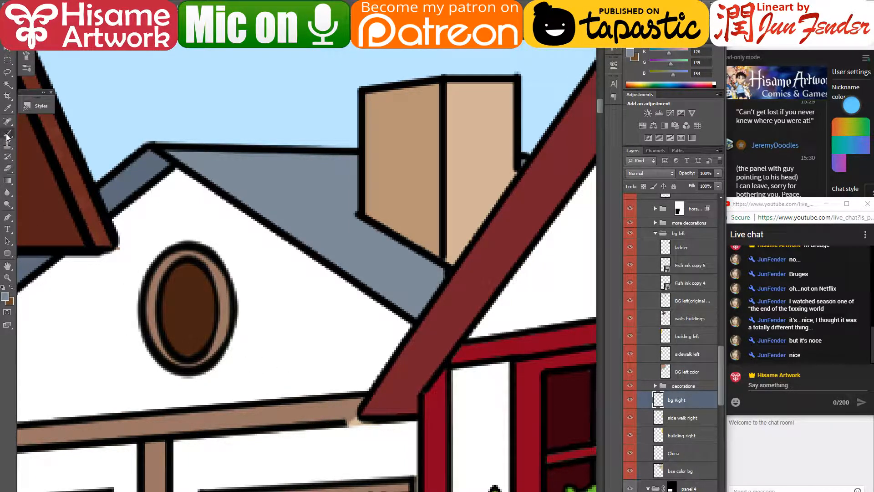
{"action": "left_click", "coordinate": [337, 420], "text": "alt"}
{"action": "left_click_drag", "start_coordinate": [344, 421], "coordinate": [378, 421]}
- Try to paint a light-brown streak across the oval window's dark pane on the bse color bg layer
{"action": "left_click_drag", "start_coordinate": [306, 403], "coordinate": [393, 392]}
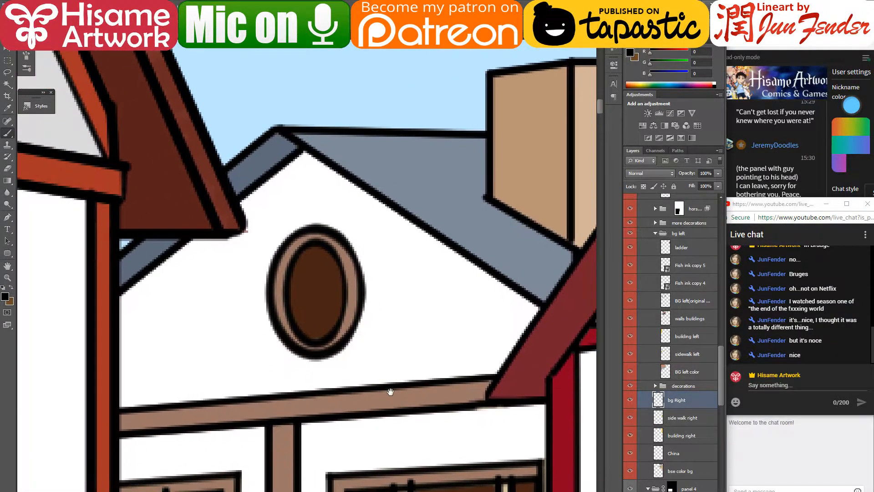
{"action": "left_click", "coordinate": [315, 321]}
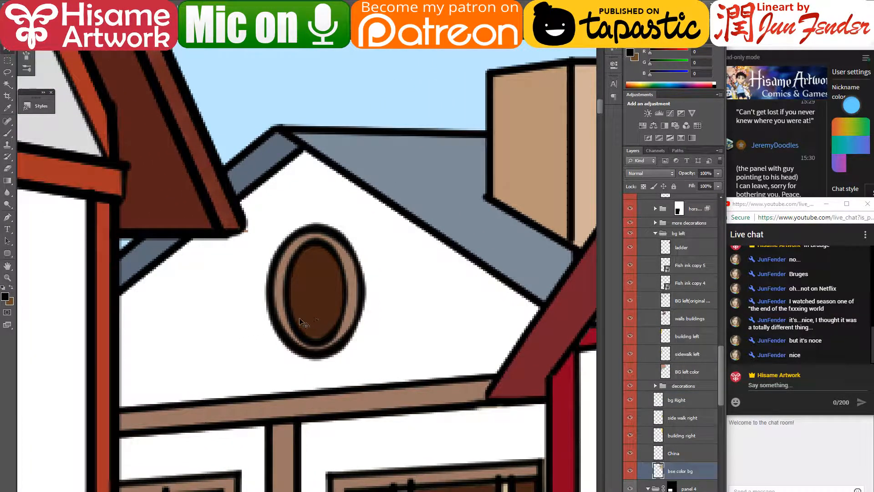
{"action": "key", "text": "b"}
{"action": "mouse_move", "coordinate": [304, 262]}
{"action": "left_mouse_down"}
{"action": "mouse_move", "coordinate": [298, 311]}
{"action": "mouse_move", "coordinate": [320, 277]}
{"action": "mouse_move", "coordinate": [307, 326]}
{"action": "mouse_move", "coordinate": [292, 289]}
{"action": "mouse_move", "coordinate": [316, 251]}
{"action": "mouse_move", "coordinate": [301, 296]}
{"action": "mouse_move", "coordinate": [304, 330]}
{"action": "mouse_move", "coordinate": [318, 334]}
{"action": "mouse_move", "coordinate": [332, 317]}
{"action": "mouse_move", "coordinate": [338, 284]}
{"action": "mouse_move", "coordinate": [329, 255]}
{"action": "mouse_move", "coordinate": [296, 269]}
{"action": "left_mouse_up"}
{"action": "left_click", "coordinate": [321, 275], "text": "alt"}
{"action": "left_click", "coordinate": [283, 265], "text": "alt"}
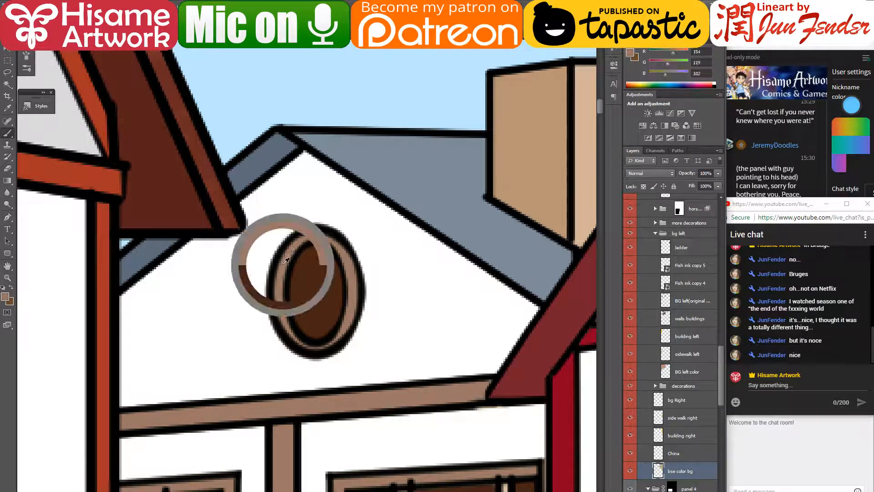
{"action": "left_click", "coordinate": [343, 290], "text": "shift"}
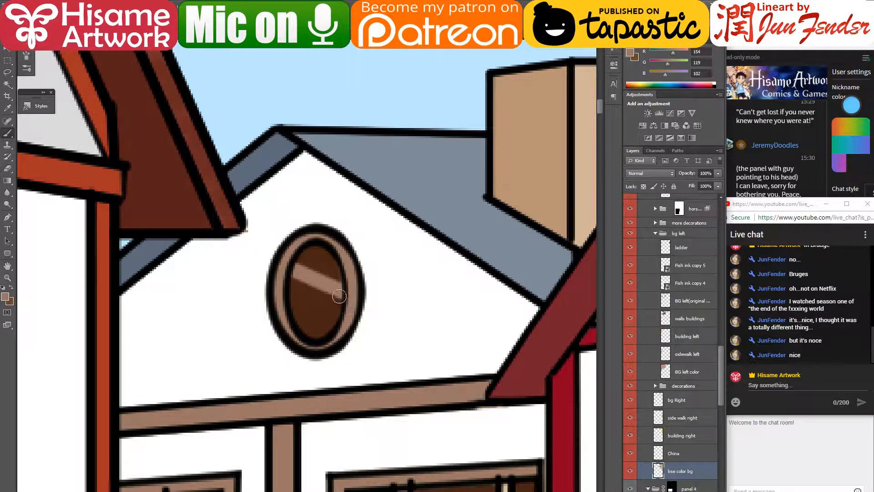
{"action": "key", "text": "ctrl+z"}
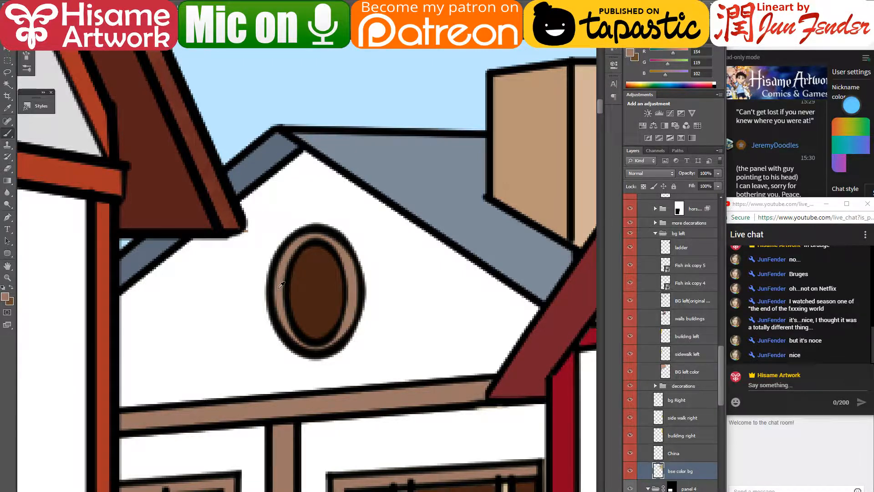
{"action": "left_click", "coordinate": [341, 291], "text": "alt"}
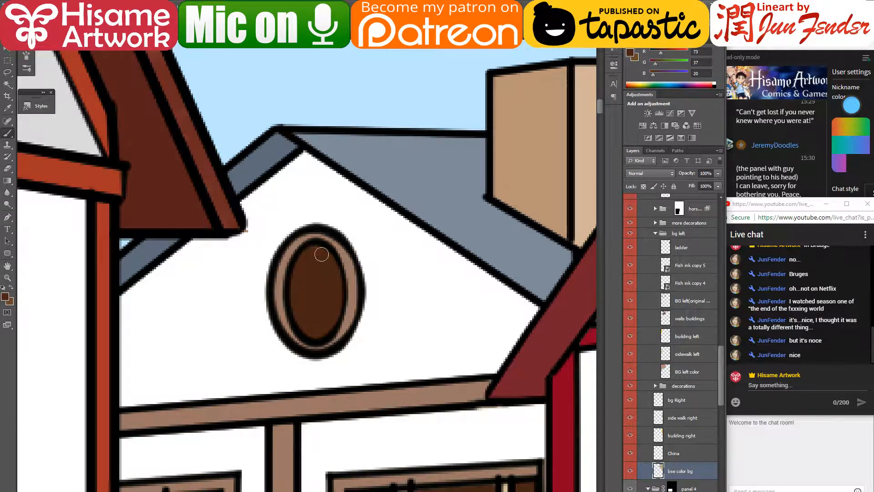
- Look over the whole town street scene for remaining ink overshoots and colour gaps on the buildings
{"action": "scroll", "coordinate": [313, 283], "scroll_direction": "down", "scroll_amount": 3}
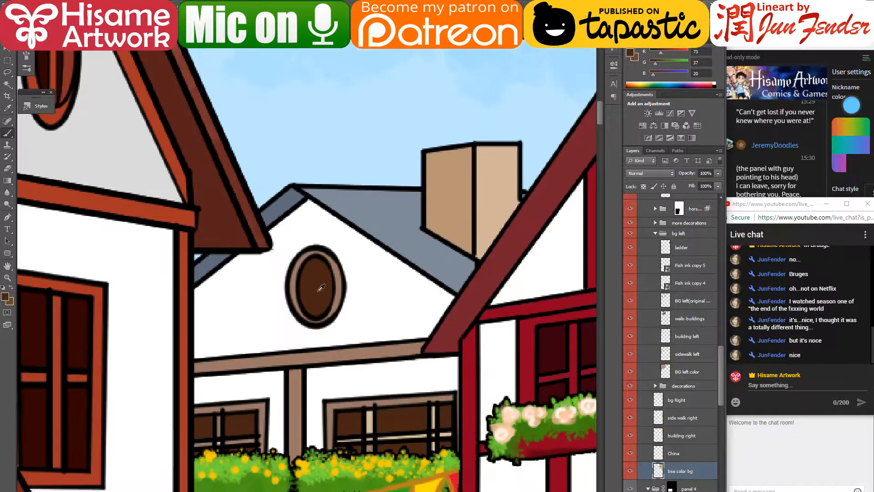
{"action": "scroll", "coordinate": [334, 306], "scroll_direction": "down", "scroll_amount": 1}
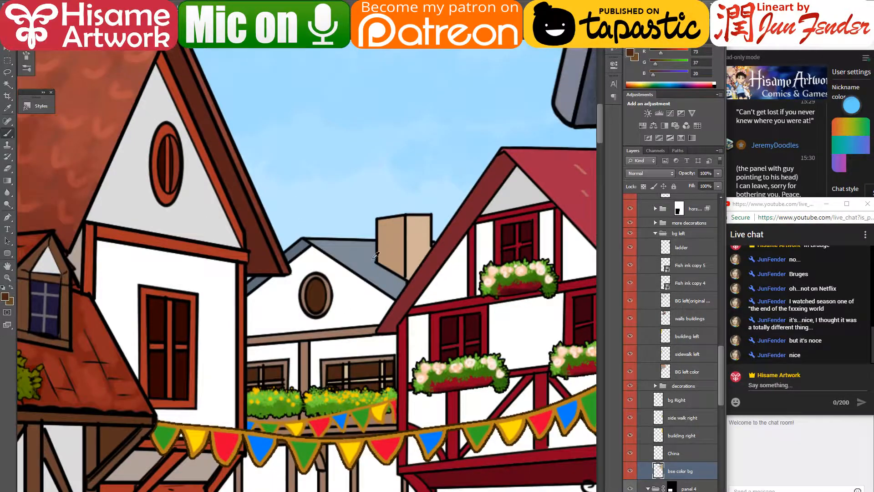
{"action": "scroll", "coordinate": [376, 255], "scroll_direction": "down", "scroll_amount": 2}
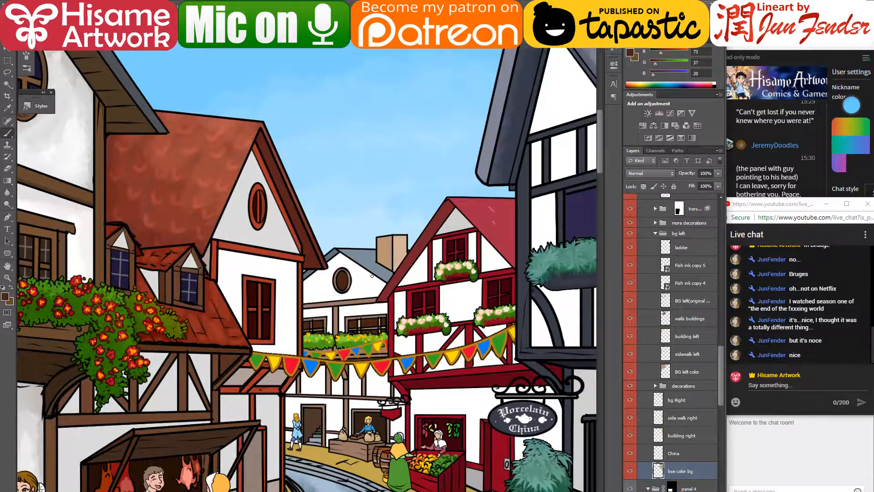
{"action": "scroll", "coordinate": [372, 276], "scroll_direction": "down", "scroll_amount": 4}
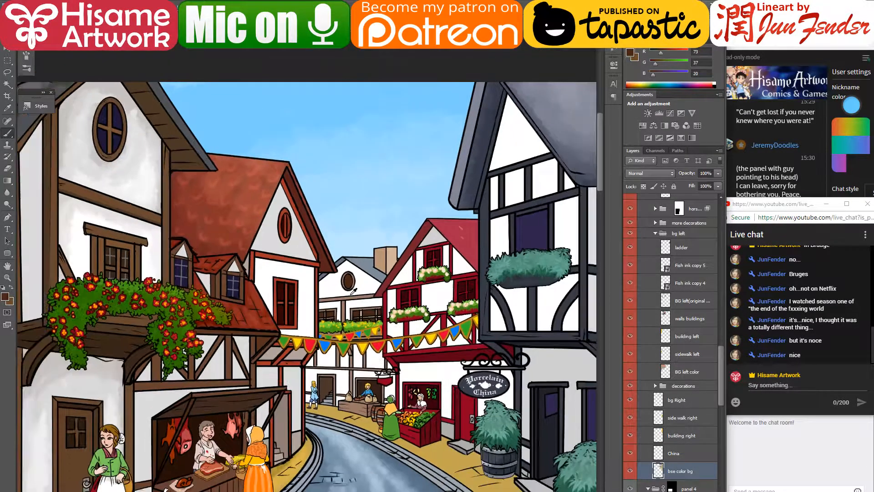
{"action": "scroll", "coordinate": [353, 284], "scroll_direction": "up", "scroll_amount": 2}
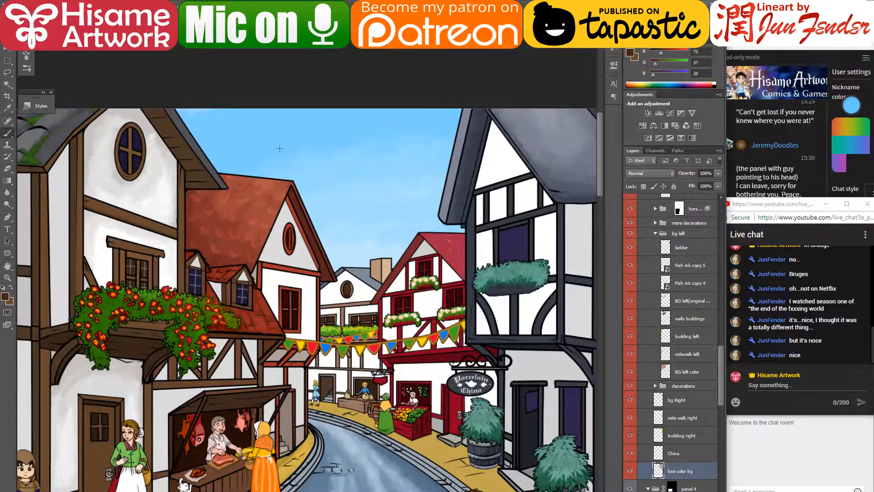
{"action": "scroll", "coordinate": [279, 148], "scroll_direction": "up", "scroll_amount": 3}
{"action": "scroll", "coordinate": [214, 225], "scroll_direction": "up", "scroll_amount": 3}
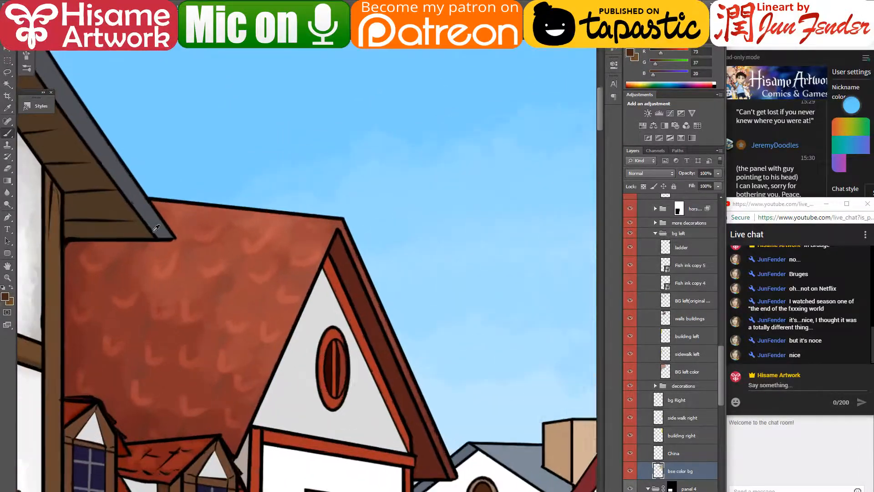
- On the BG left (original) ink layer, erase the overshooting line at the tip of the grey eave above the red roof
{"action": "left_click_drag", "start_coordinate": [141, 221], "coordinate": [265, 269]}
{"action": "scroll", "coordinate": [269, 273], "scroll_direction": "up", "scroll_amount": 4}
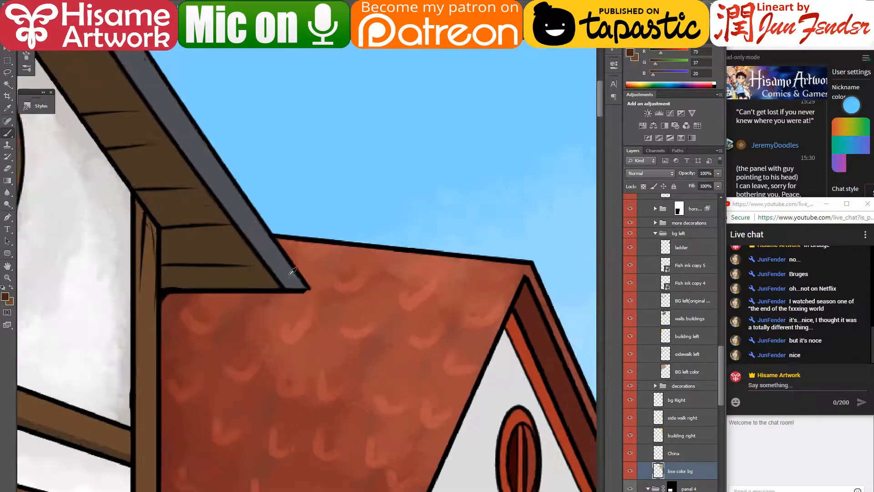
{"action": "key", "text": "v"}
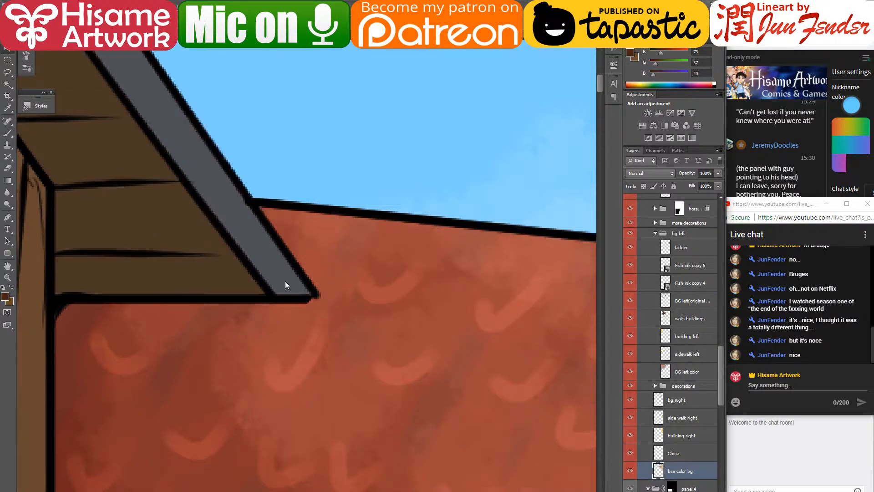
{"action": "left_click", "coordinate": [293, 301], "text": "ctrl"}
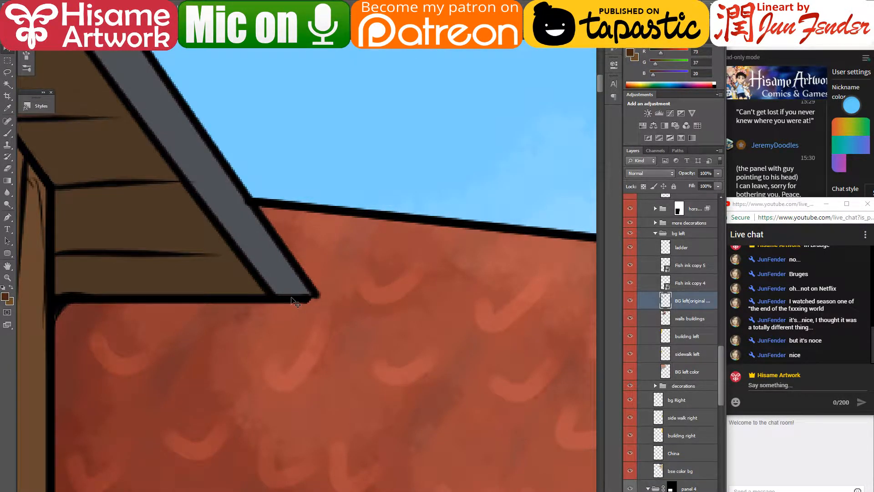
{"action": "key", "text": "b"}
{"action": "left_click_drag", "start_coordinate": [316, 285], "coordinate": [307, 314]}
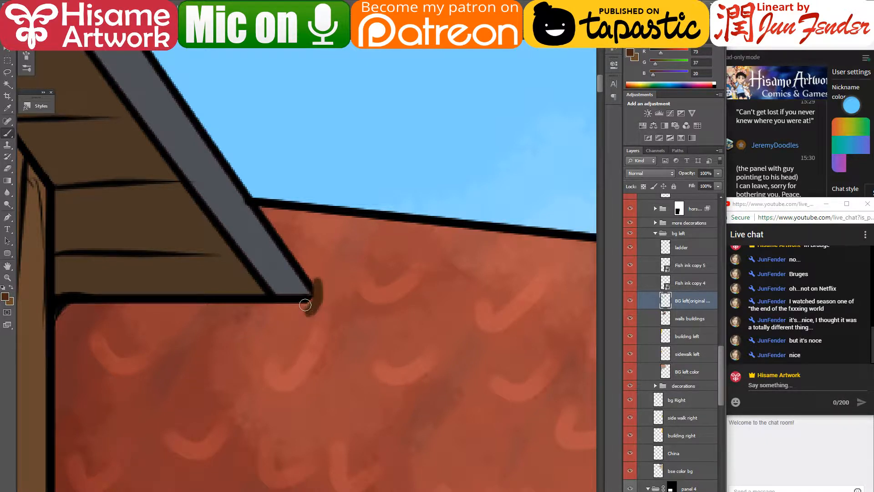
{"action": "key", "text": "e"}
{"action": "mouse_move", "coordinate": [314, 273]}
{"action": "left_mouse_down"}
{"action": "mouse_move", "coordinate": [318, 301]}
{"action": "mouse_move", "coordinate": [302, 322]}
{"action": "left_mouse_up"}
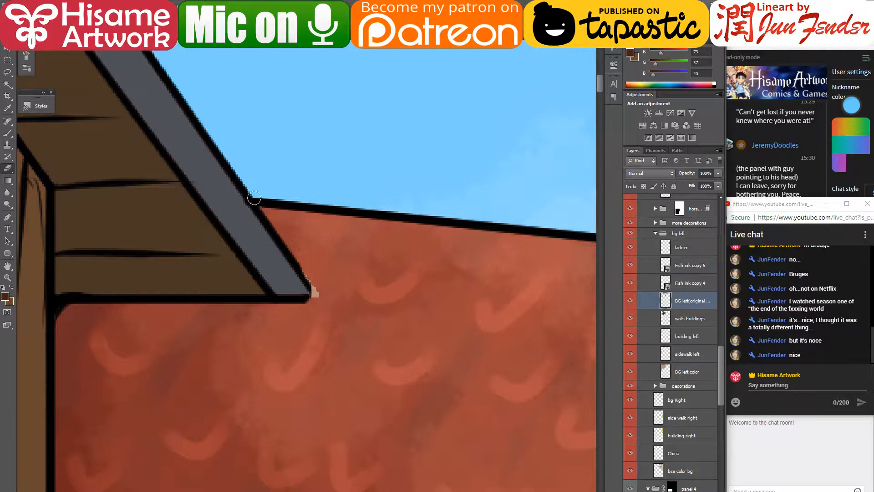
- On the walls buildings layer, sample the roof's red and paint over the pale gap beside the grey eave's tip
{"action": "key", "text": "v"}
{"action": "left_click", "coordinate": [328, 294], "text": "ctrl"}
{"action": "left_click", "coordinate": [9, 135]}
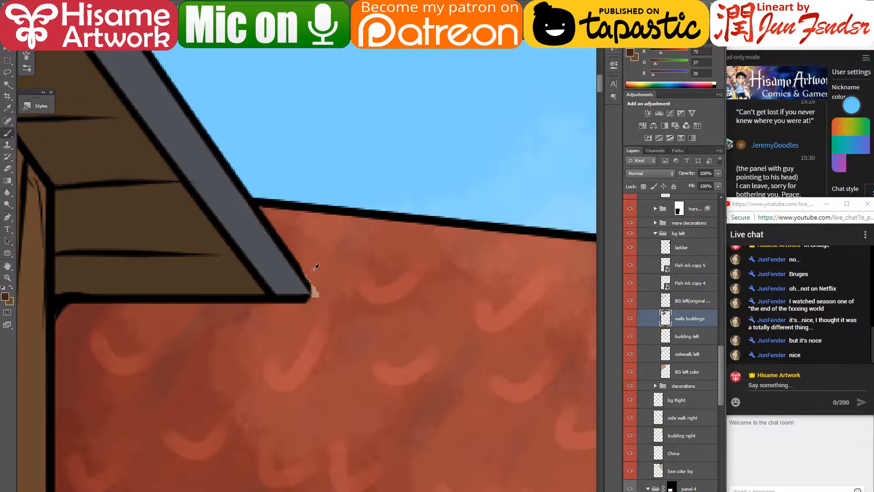
{"action": "left_click", "coordinate": [312, 272], "text": "alt"}
{"action": "mouse_move", "coordinate": [304, 268]}
{"action": "left_mouse_down"}
{"action": "mouse_move", "coordinate": [312, 293]}
{"action": "mouse_move", "coordinate": [320, 288]}
{"action": "left_mouse_up"}
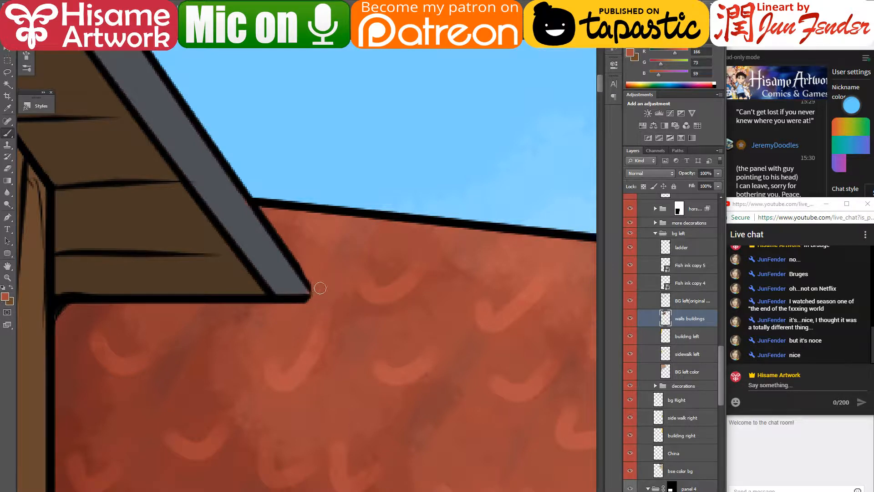
- Try to erase the red colour along the edge of the grey eave's tip on the walls buildings layer
{"action": "left_click", "coordinate": [297, 277], "text": "alt"}
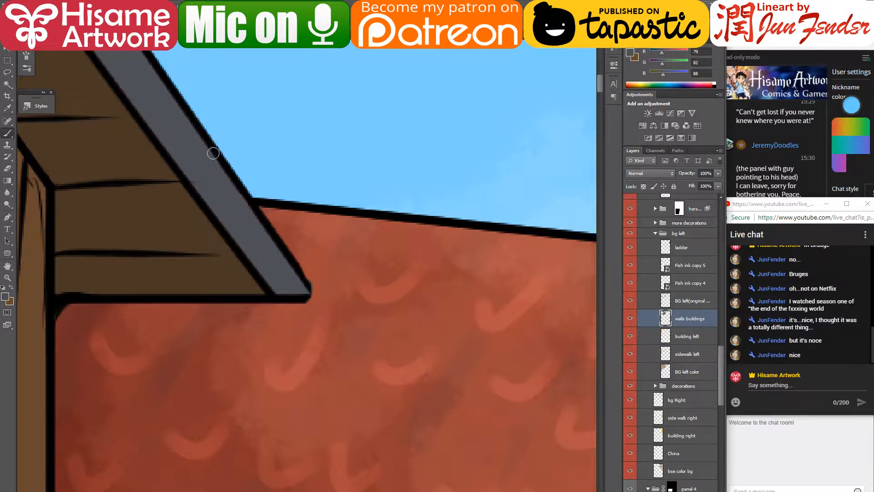
{"action": "left_click_drag", "start_coordinate": [248, 214], "coordinate": [289, 253]}
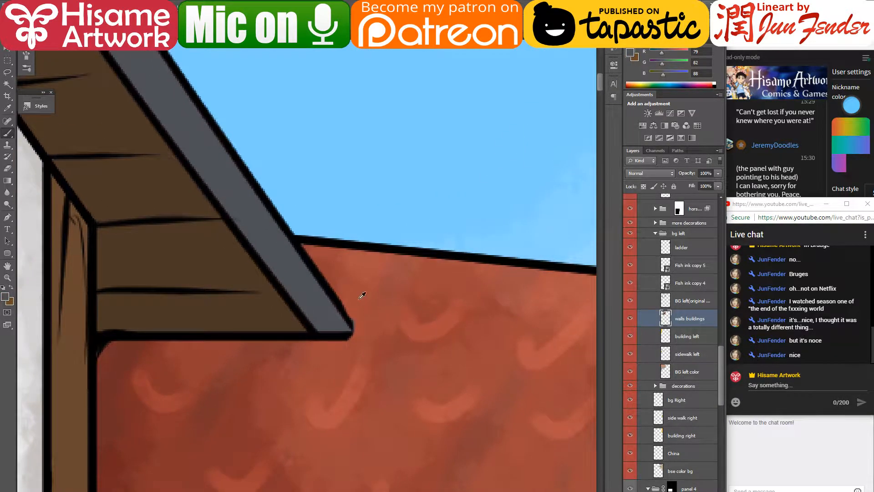
{"action": "left_click", "coordinate": [353, 313], "text": "alt"}
{"action": "key", "text": "e"}
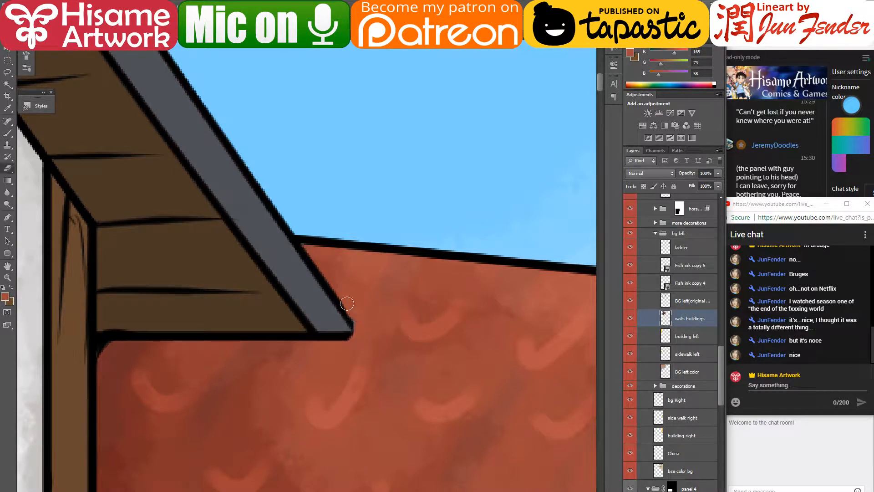
{"action": "left_click_drag", "start_coordinate": [327, 273], "coordinate": [358, 331]}
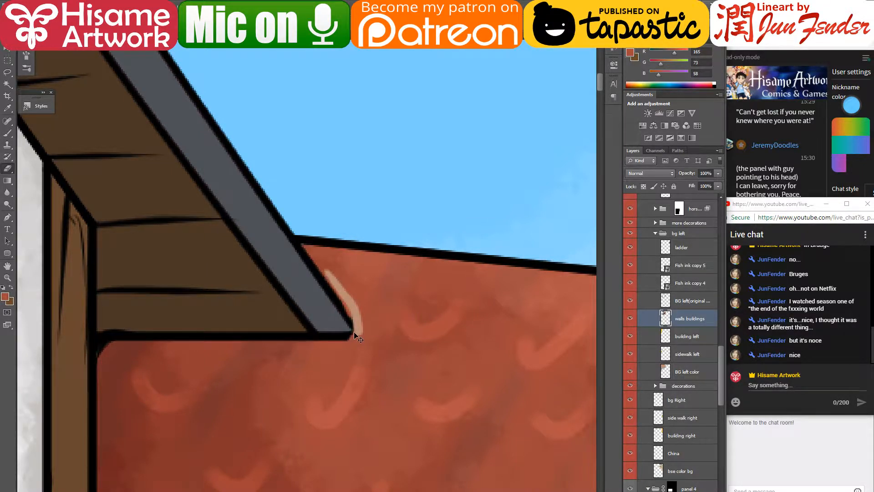
{"action": "key", "text": "ctrl+z"}
- Resample the roof's red and brush it along the outer edge of the grey eave's tip
{"action": "key", "text": "b"}
{"action": "left_click", "coordinate": [356, 309], "text": "alt"}
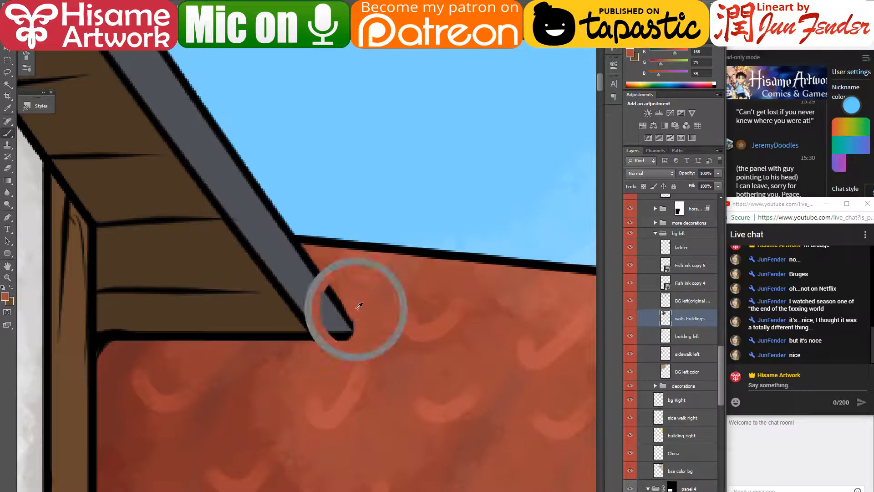
{"action": "left_click_drag", "start_coordinate": [357, 311], "coordinate": [354, 328]}
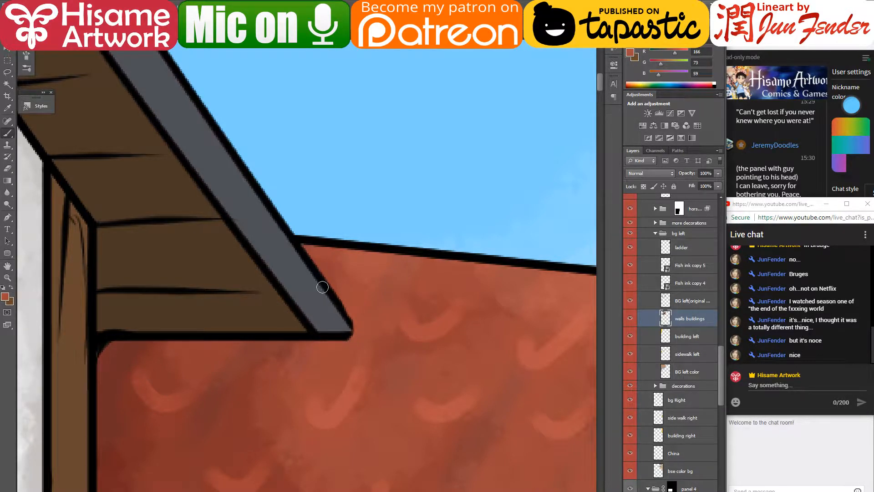
- On the BG left (original) ink layer, erase the post line's overshoot on the brown horizontal beam below the red tiled roof
{"action": "scroll", "coordinate": [374, 358], "scroll_direction": "down", "scroll_amount": 2}
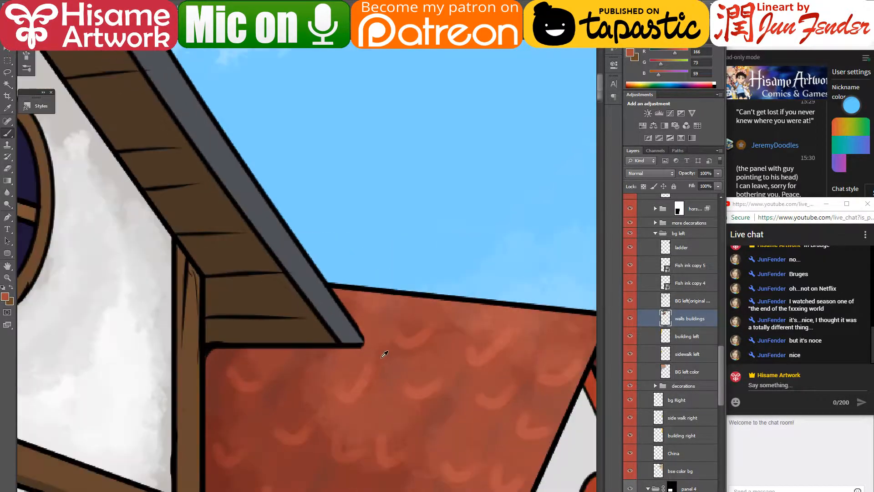
{"action": "scroll", "coordinate": [373, 360], "scroll_direction": "down", "scroll_amount": 1}
{"action": "left_click_drag", "start_coordinate": [433, 414], "coordinate": [237, 204]}
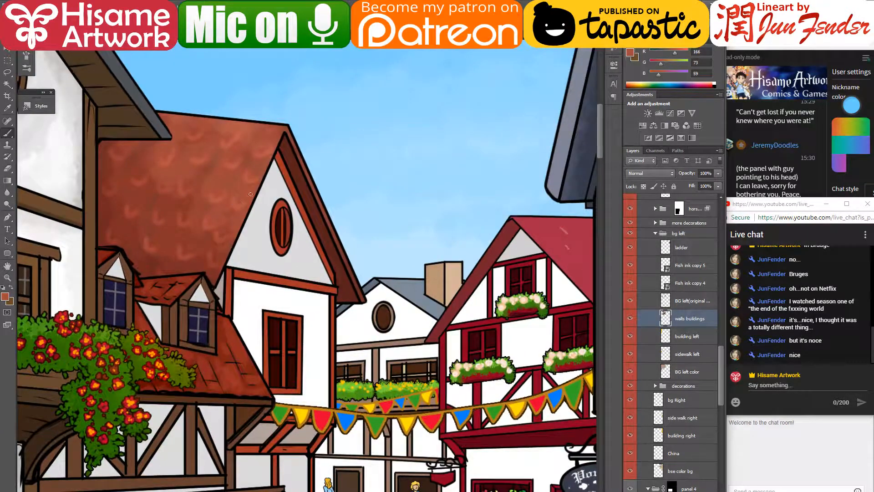
{"action": "scroll", "coordinate": [389, 388], "scroll_direction": "down", "scroll_amount": 3}
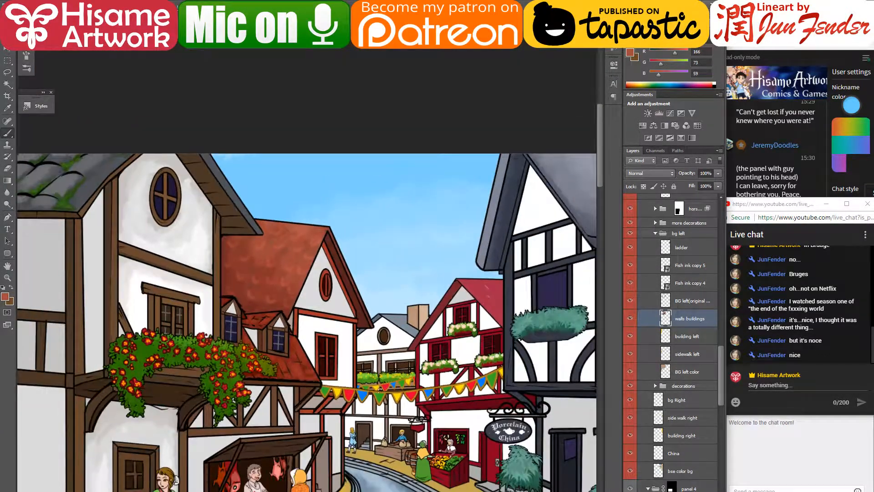
{"action": "left_click_drag", "start_coordinate": [334, 419], "coordinate": [461, 288]}
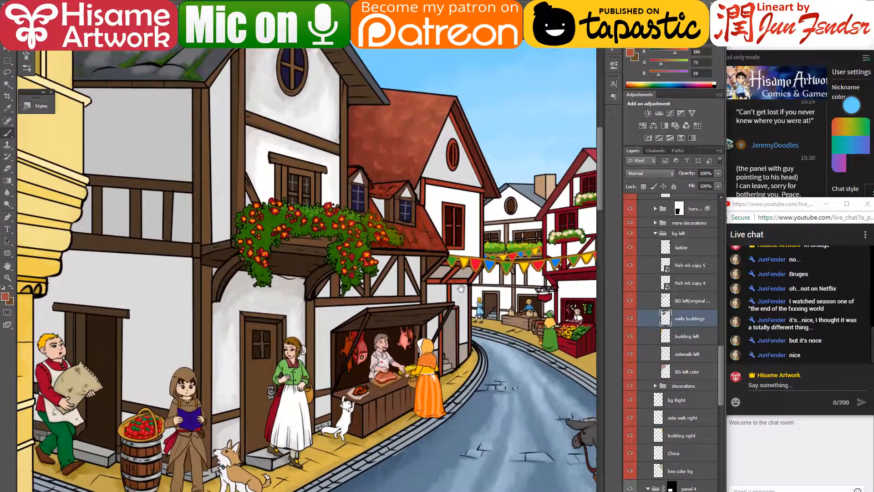
{"action": "scroll", "coordinate": [401, 263], "scroll_direction": "up", "scroll_amount": 4}
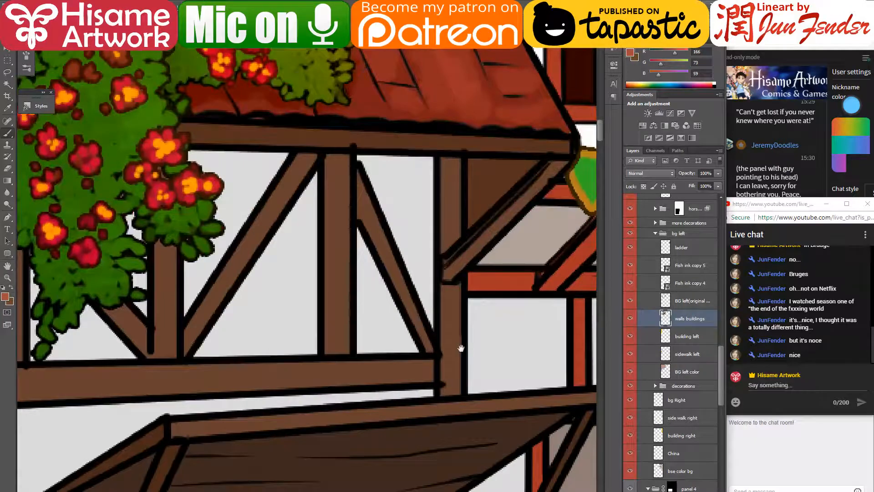
{"action": "left_click_drag", "start_coordinate": [460, 347], "coordinate": [396, 427]}
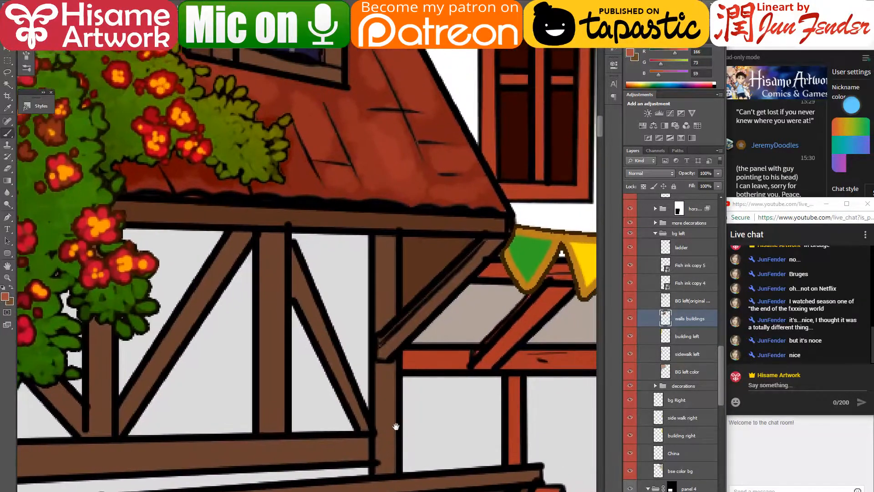
{"action": "key", "text": "v"}
{"action": "left_click", "coordinate": [290, 242]}
{"action": "scroll", "coordinate": [296, 221], "scroll_direction": "up", "scroll_amount": 1}
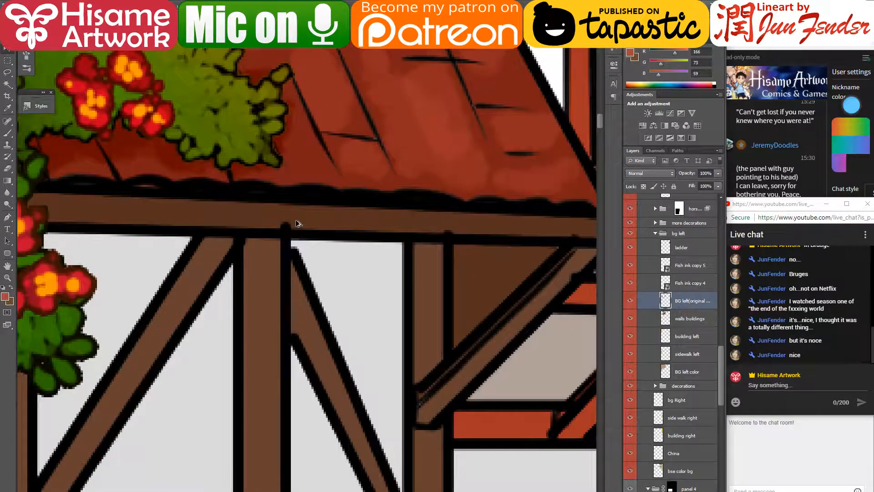
{"action": "key", "text": "e"}
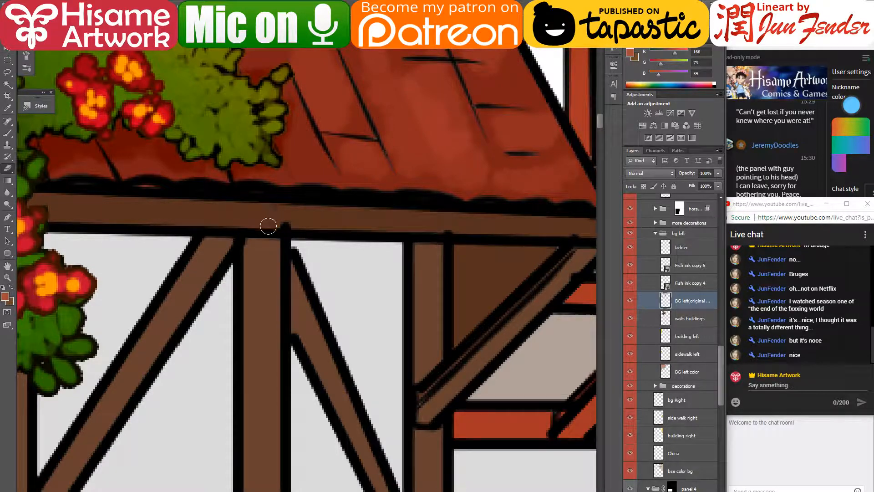
{"action": "left_click_drag", "start_coordinate": [275, 220], "coordinate": [284, 219]}
- Erase the doubled ink line along the brown diagonal brace under the roof corner beside the bunting
{"action": "left_click_drag", "start_coordinate": [524, 228], "coordinate": [316, 190]}
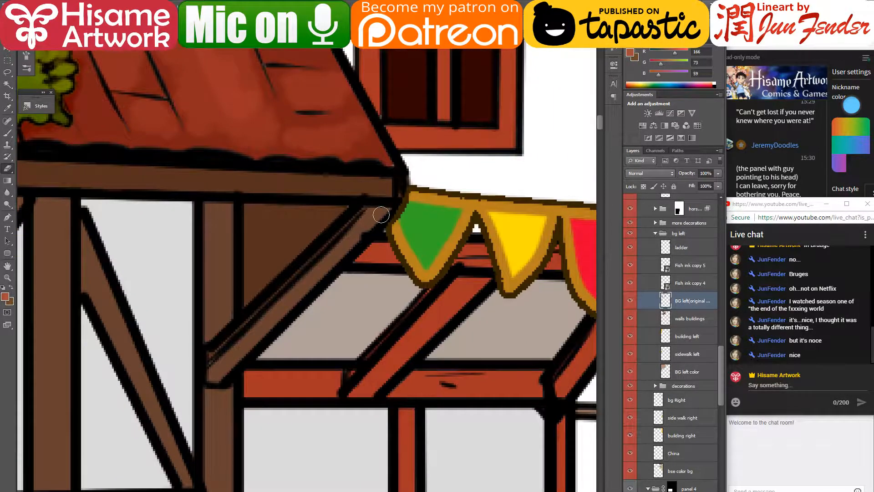
{"action": "left_click_drag", "start_coordinate": [223, 353], "coordinate": [215, 373]}
{"action": "left_click", "coordinate": [219, 372], "text": "shift"}
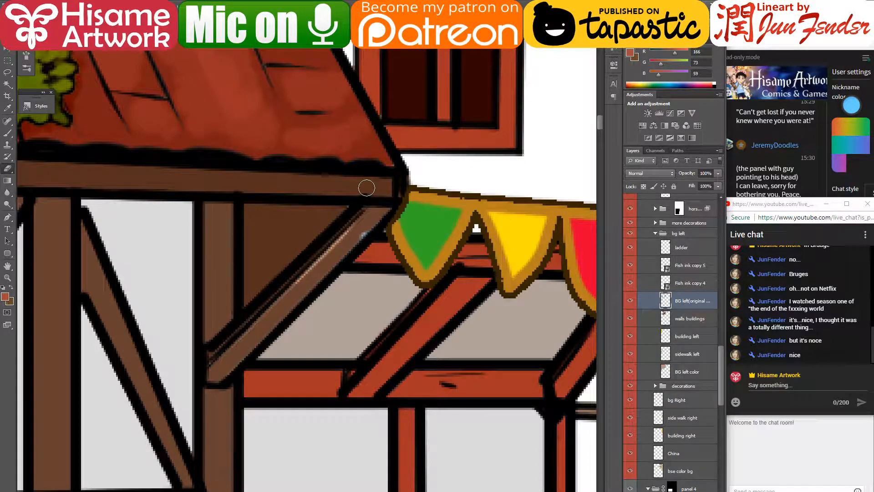
- With a smaller eraser, remove the excess ink along the upper edge of the red diagonal awning beam below the green flag
{"action": "mouse_move", "coordinate": [273, 283]}
{"action": "left_mouse_down"}
{"action": "mouse_move", "coordinate": [330, 273]}
{"action": "mouse_move", "coordinate": [460, 205]}
{"action": "mouse_move", "coordinate": [401, 240]}
{"action": "mouse_move", "coordinate": [374, 234]}
{"action": "mouse_move", "coordinate": [328, 249]}
{"action": "left_mouse_up"}
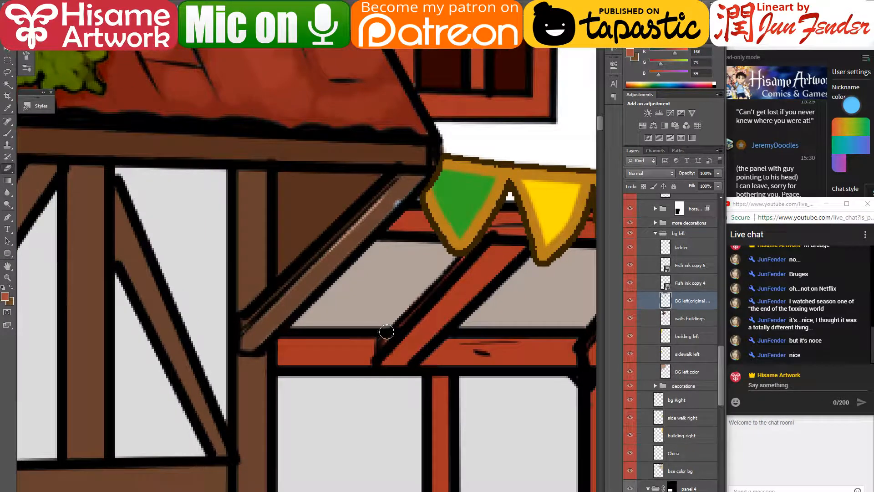
{"action": "key", "text": "bracketleft"}
{"action": "key", "text": "bracketleft"}
{"action": "key", "text": "bracketleft"}
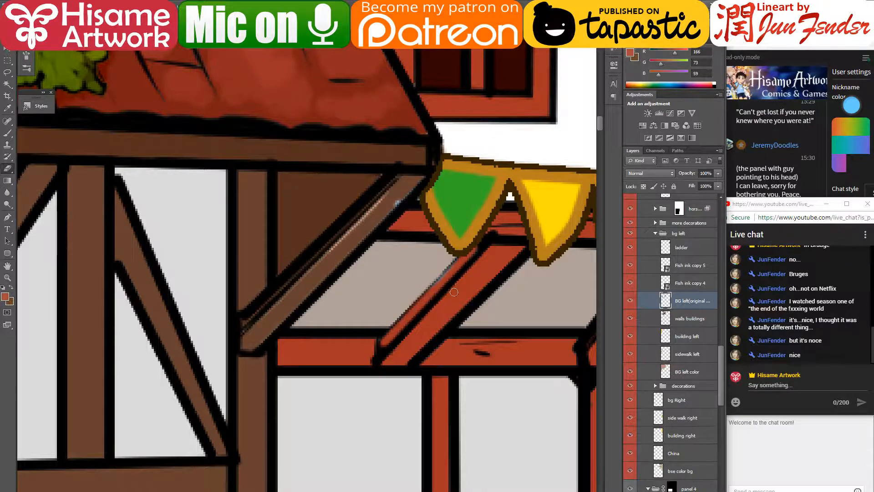
{"action": "left_click_drag", "start_coordinate": [471, 311], "coordinate": [410, 300]}
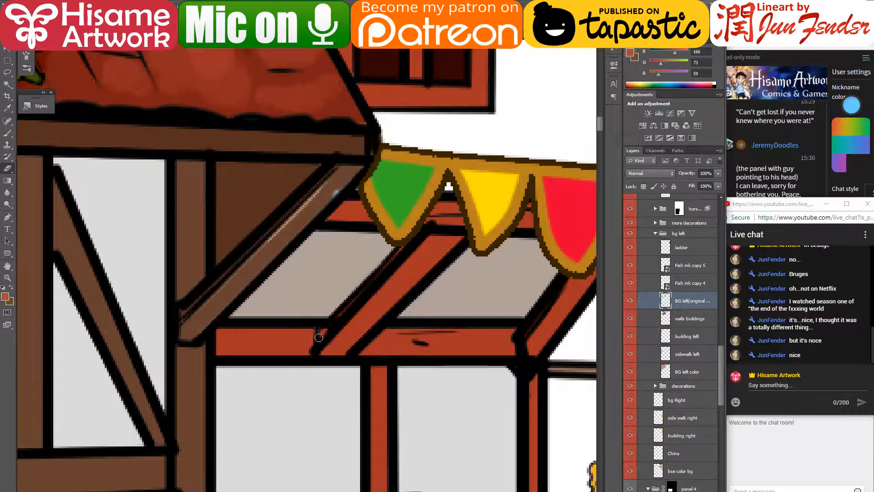
{"action": "left_click", "coordinate": [414, 237], "text": "shift"}
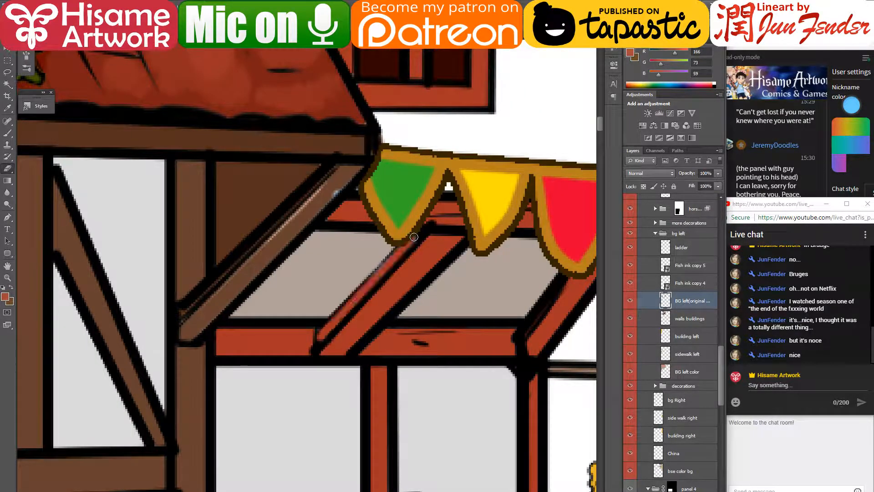
{"action": "left_click_drag", "start_coordinate": [363, 324], "coordinate": [414, 337]}
- Sample the ink's black and redraw a clean outline along the red diagonal awning beam and its lower end
{"action": "left_click", "coordinate": [7, 133]}
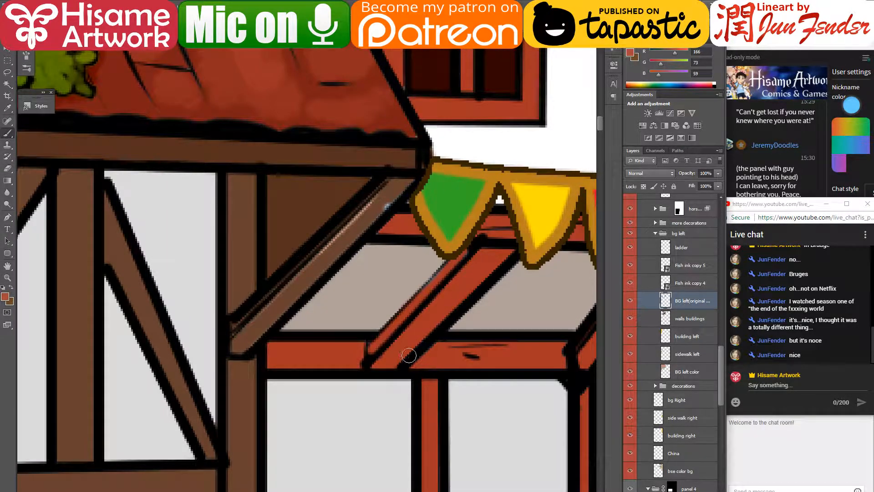
{"action": "scroll", "coordinate": [399, 361], "scroll_direction": "up", "scroll_amount": 2}
{"action": "scroll", "coordinate": [410, 396], "scroll_direction": "down", "scroll_amount": 1}
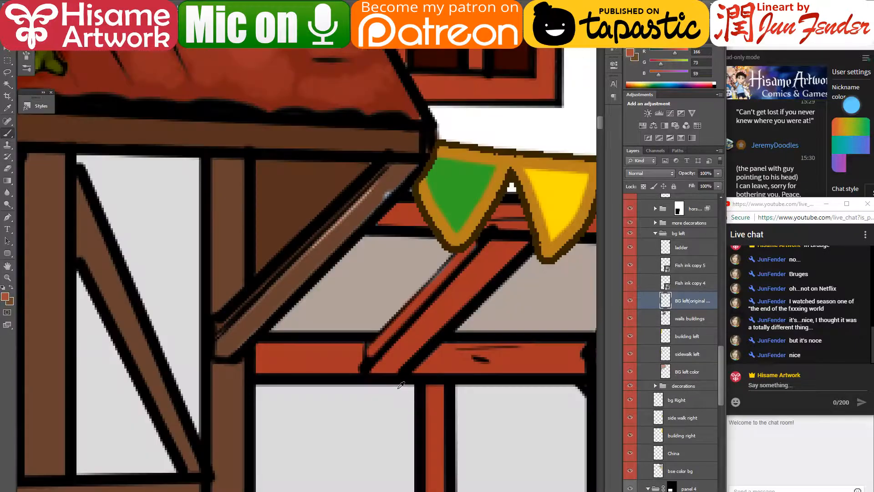
{"action": "left_click", "coordinate": [371, 363], "text": "alt"}
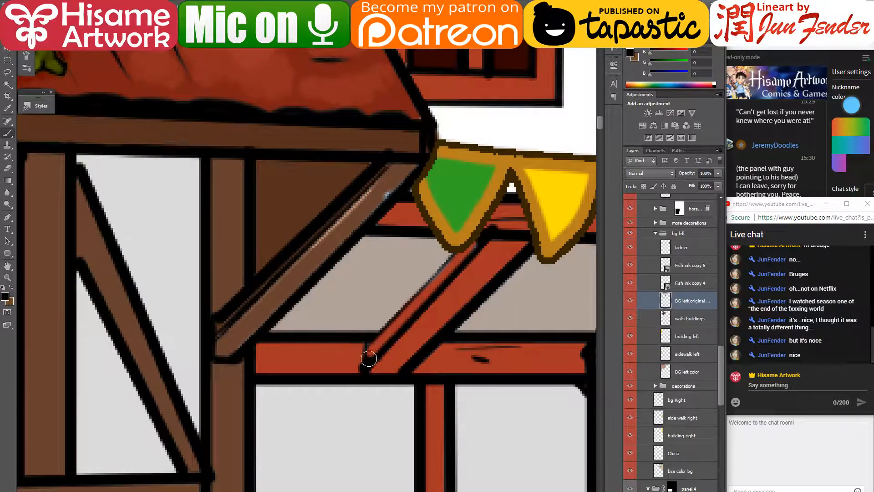
{"action": "mouse_move", "coordinate": [365, 364]}
{"action": "left_mouse_down"}
{"action": "mouse_move", "coordinate": [385, 318]}
{"action": "mouse_move", "coordinate": [370, 335]}
{"action": "left_mouse_up"}
{"action": "left_click", "coordinate": [466, 240], "text": "shift"}
{"action": "key", "text": "ctrl+z"}
{"action": "left_click", "coordinate": [367, 342], "text": "shift"}
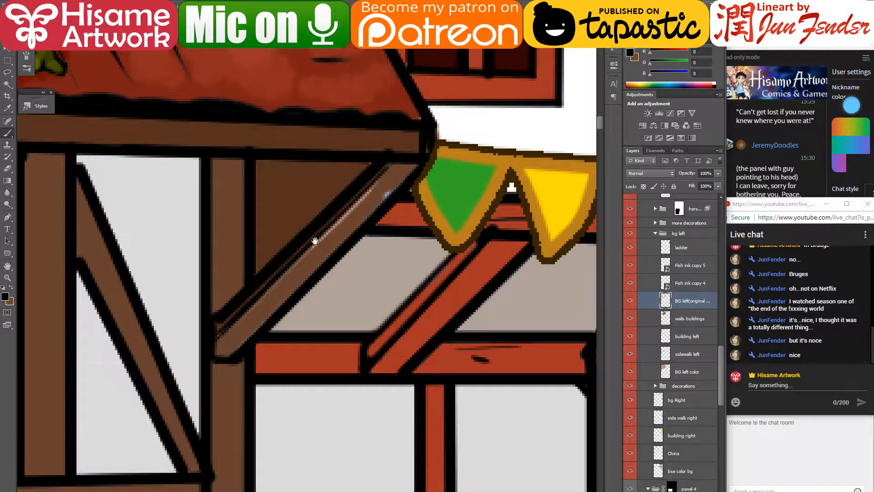
- On the walls buildings layer, sample the timber's brown and paint over the pale gap along the diagonal brace with a larger brush
{"action": "left_click_drag", "start_coordinate": [321, 241], "coordinate": [356, 293]}
{"action": "key", "text": "v"}
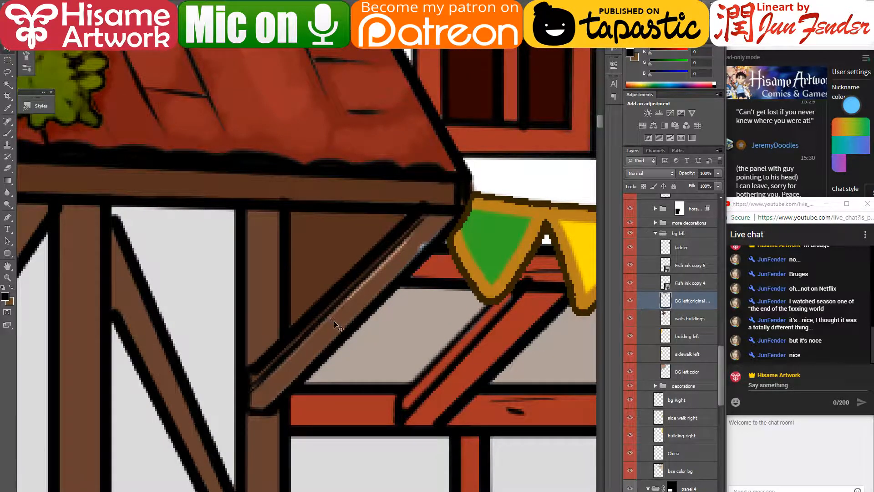
{"action": "left_click", "coordinate": [335, 323]}
{"action": "left_click", "coordinate": [8, 134]}
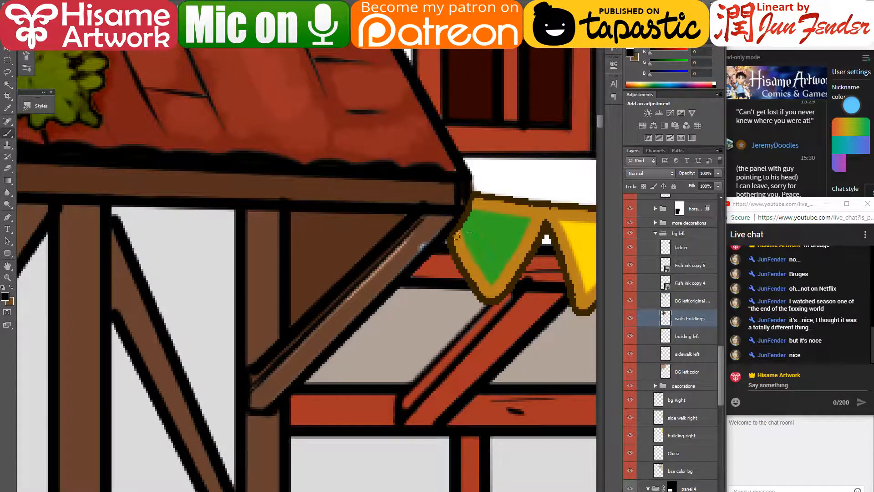
{"action": "left_click", "coordinate": [429, 233], "text": "alt"}
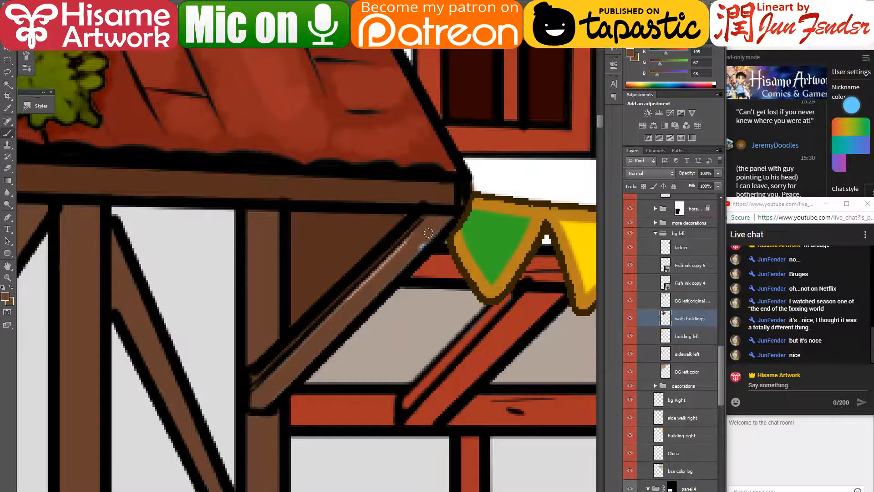
{"action": "key", "text": "]"}
{"action": "key", "text": "]"}
{"action": "key", "text": "]"}
{"action": "key", "text": "]"}
{"action": "left_click", "coordinate": [425, 225], "text": "shift"}
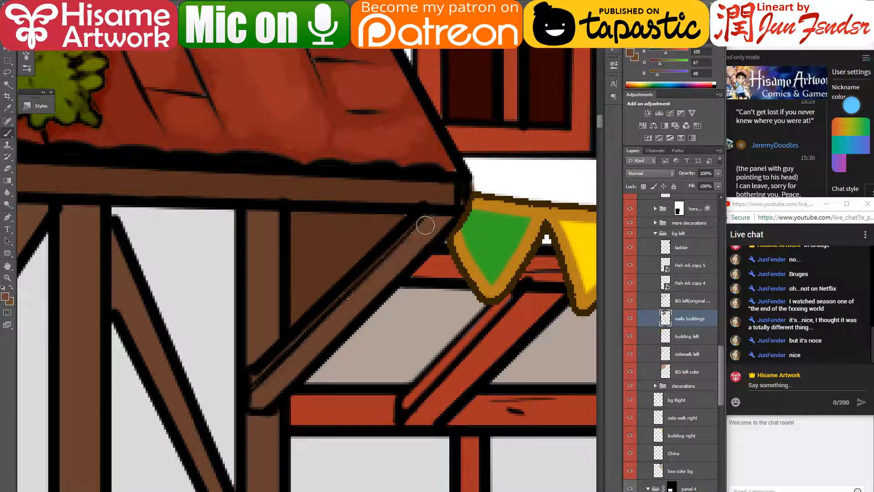
{"action": "left_click", "coordinate": [395, 215], "text": "alt"}
- Sample the timber's brown beside the curved bracket under the flower balcony
{"action": "mouse_move", "coordinate": [315, 218]}
{"action": "left_mouse_down"}
{"action": "mouse_move", "coordinate": [431, 225]}
{"action": "mouse_move", "coordinate": [543, 248]}
{"action": "left_mouse_up"}
{"action": "scroll", "coordinate": [436, 371], "scroll_direction": "down", "scroll_amount": 8, "text": "alt"}
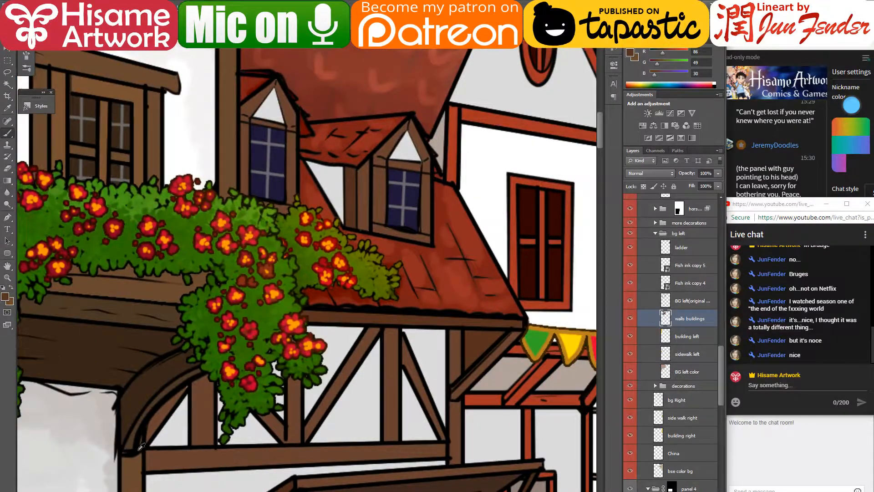
{"action": "scroll", "coordinate": [145, 444], "scroll_direction": "up", "scroll_amount": 4, "text": "alt"}
{"action": "left_click", "coordinate": [204, 359], "text": "alt"}
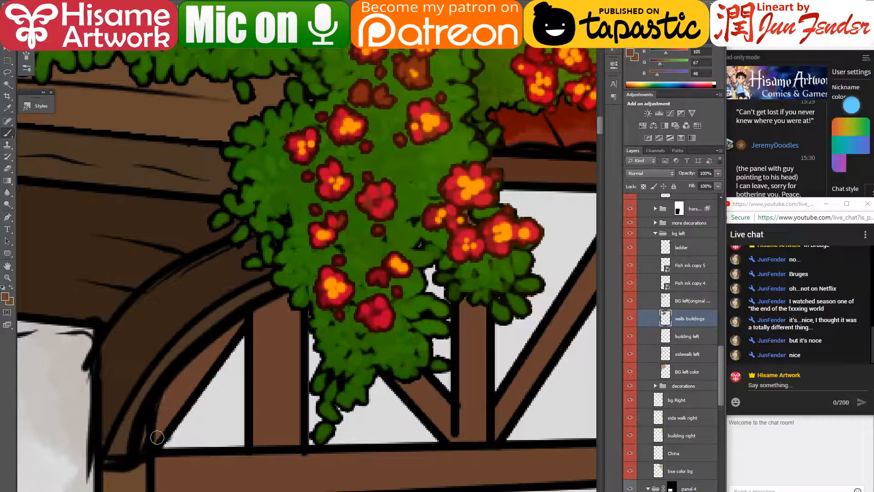
- On the BG left (original) ink layer, erase the post lines overshooting into the wooden lintel above the balcony window
{"action": "scroll", "coordinate": [388, 415], "scroll_direction": "down", "scroll_amount": 2, "text": "alt"}
{"action": "scroll", "coordinate": [387, 414], "scroll_direction": "down", "scroll_amount": 5, "text": "alt"}
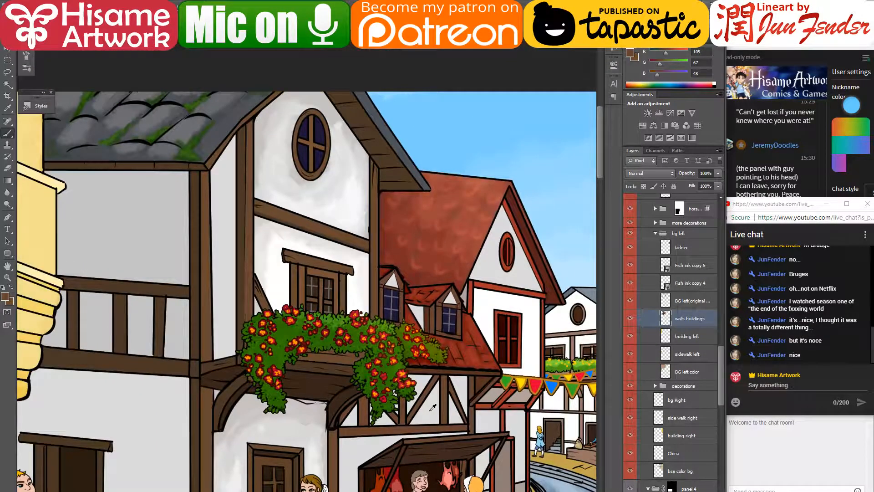
{"action": "scroll", "coordinate": [355, 273], "scroll_direction": "up", "scroll_amount": 3, "text": "alt"}
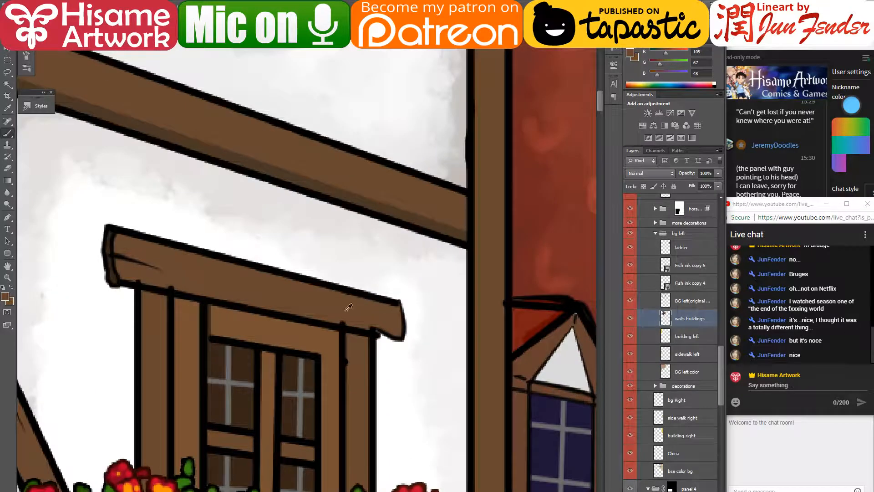
{"action": "key", "text": "v"}
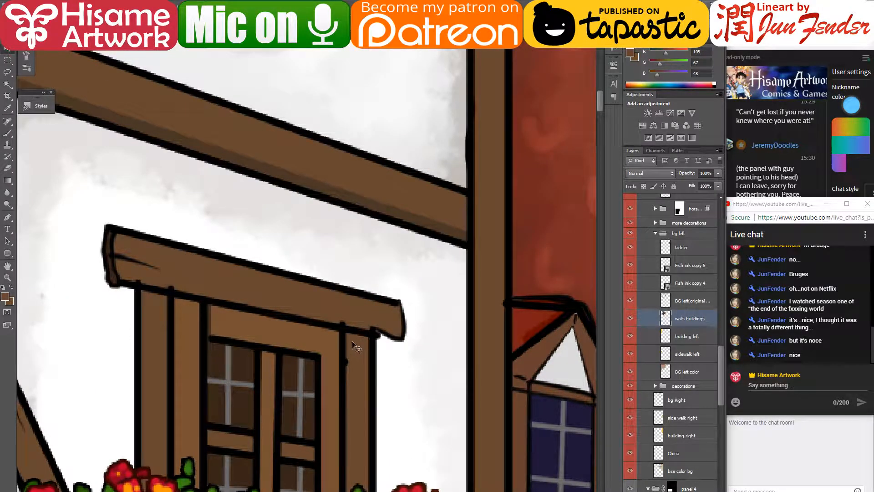
{"action": "scroll", "coordinate": [346, 337], "scroll_direction": "up", "scroll_amount": 1, "text": "alt"}
{"action": "left_click", "coordinate": [340, 328]}
{"action": "left_click_drag", "start_coordinate": [348, 326], "coordinate": [452, 337]}
{"action": "left_click", "coordinate": [4, 169]}
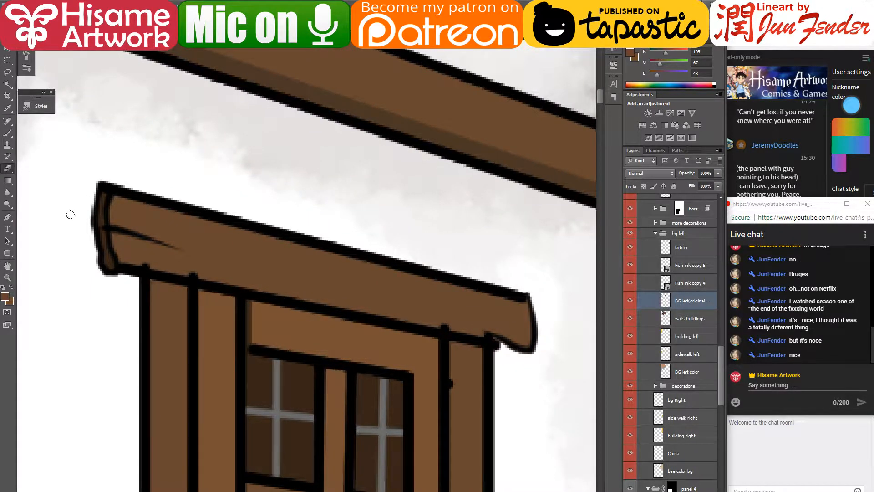
{"action": "left_click", "coordinate": [521, 342], "text": "shift"}
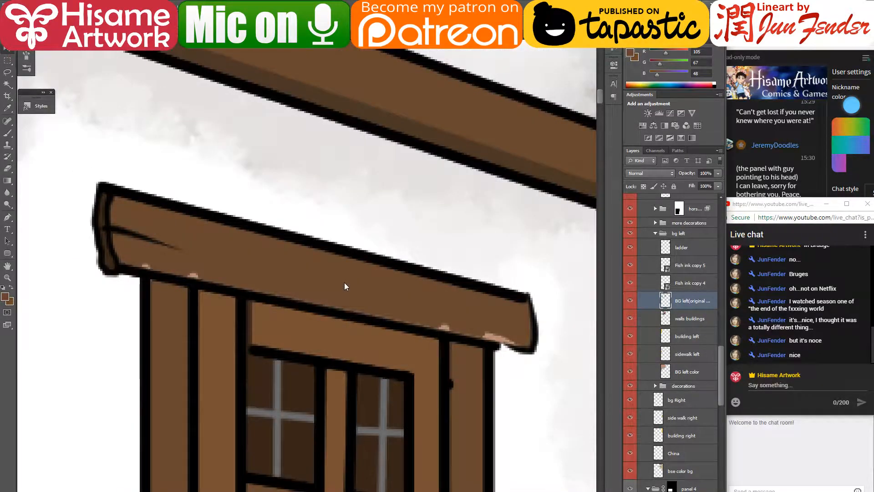
- On the walls buildings layer, sample the timber's brown and paint over the pale gaps along the underside of the balcony window's lintel
{"action": "left_click", "coordinate": [7, 133]}
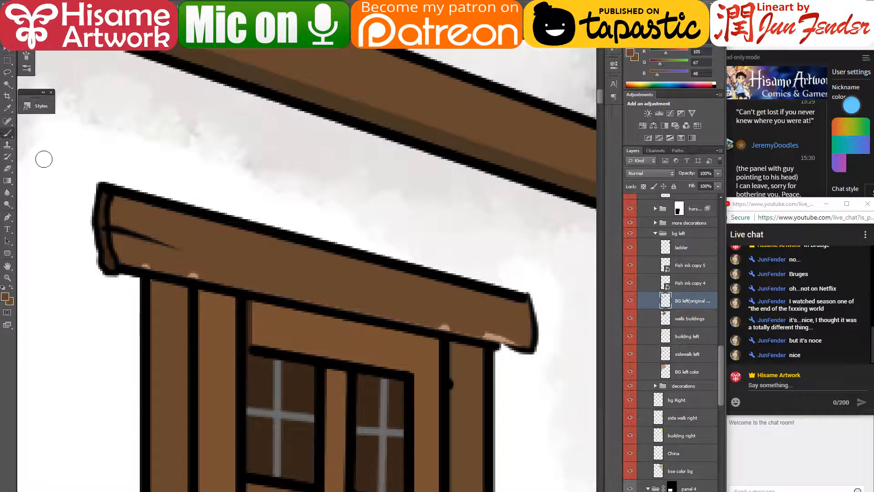
{"action": "left_click", "coordinate": [140, 267], "text": "alt"}
{"action": "key", "text": "e"}
{"action": "key", "text": "alt+bracketleft"}
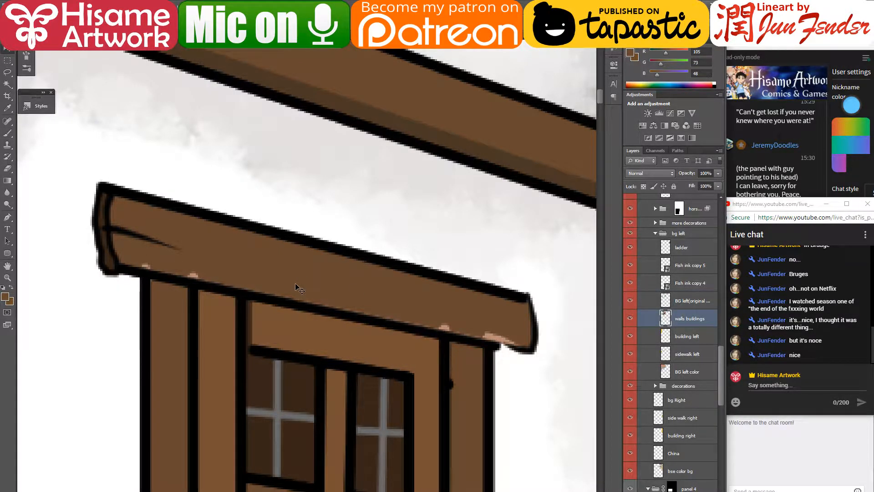
{"action": "key", "text": "b"}
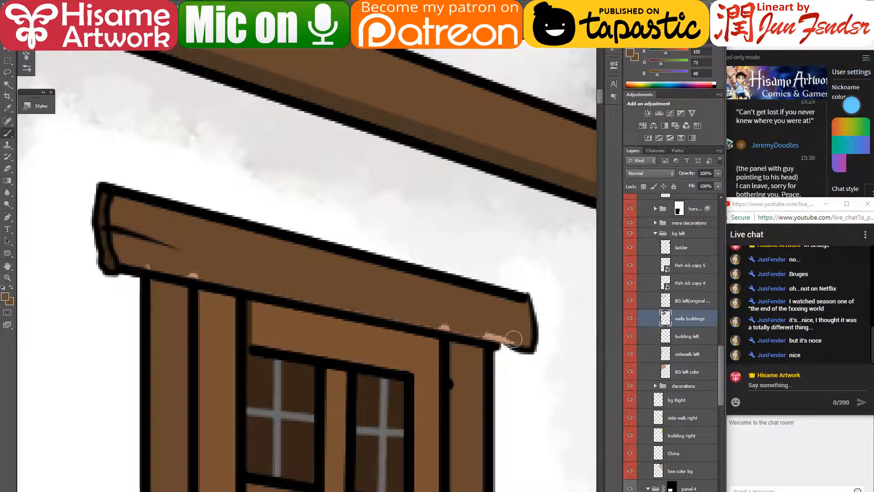
{"action": "mouse_move", "coordinate": [523, 341]}
{"action": "left_mouse_down"}
{"action": "mouse_move", "coordinate": [424, 325]}
{"action": "mouse_move", "coordinate": [516, 333]}
{"action": "left_mouse_up"}
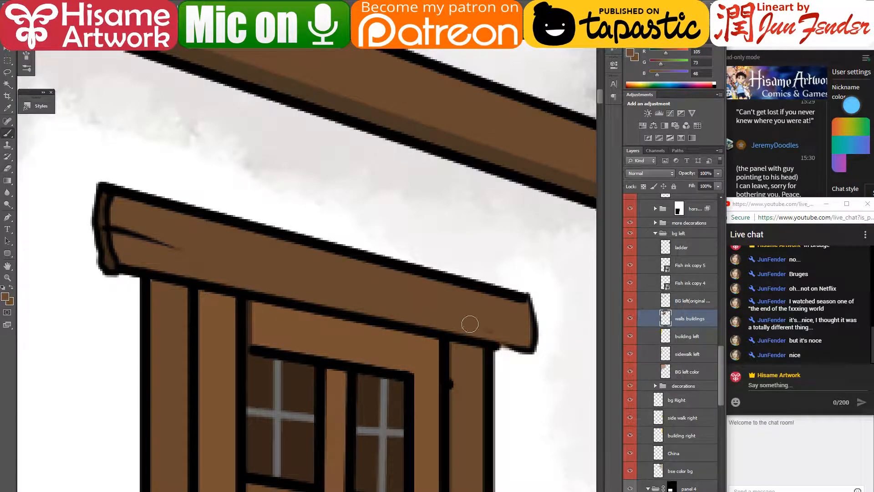
- Switch to a textured brush, sample the gable's light plaster tone and paint soft mottled shading over the wall around the round and balcony windows
{"action": "scroll", "coordinate": [372, 271], "scroll_direction": "down", "scroll_amount": 5}
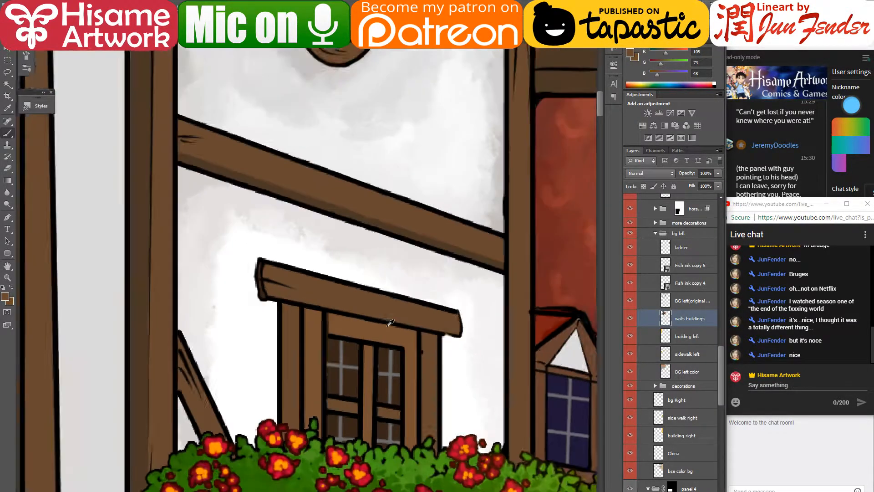
{"action": "scroll", "coordinate": [390, 322], "scroll_direction": "down", "scroll_amount": 4}
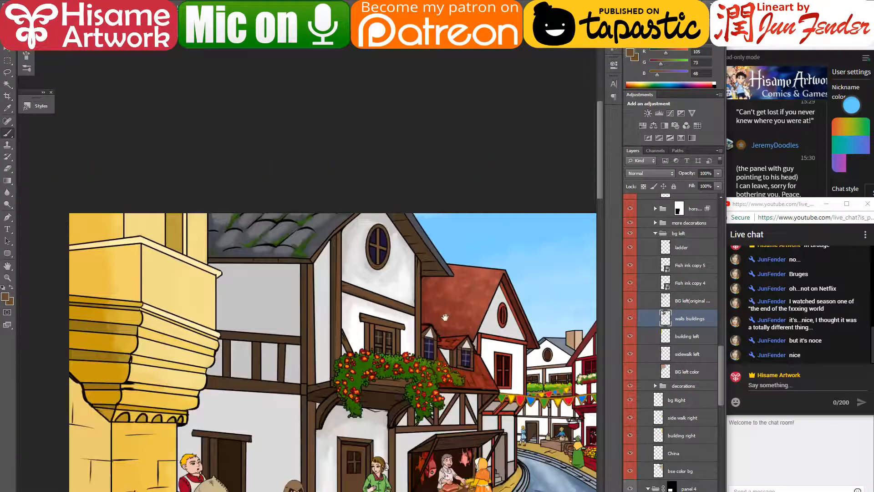
{"action": "left_click_drag", "start_coordinate": [445, 318], "coordinate": [424, 271]}
{"action": "scroll", "coordinate": [382, 238], "scroll_direction": "up", "scroll_amount": 1}
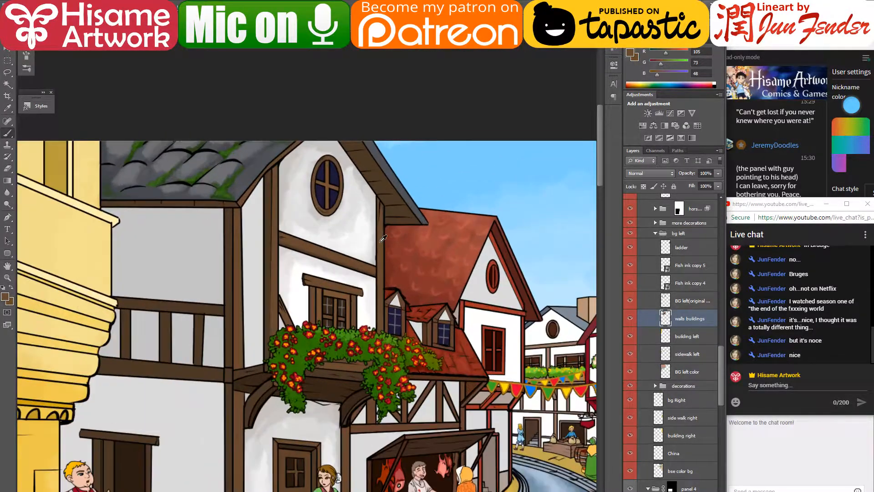
{"action": "right_click", "coordinate": [355, 229], "text": "ctrl"}
{"action": "left_click", "coordinate": [368, 229], "text": "ctrl"}
{"action": "scroll", "coordinate": [355, 206], "scroll_direction": "up", "scroll_amount": 1}
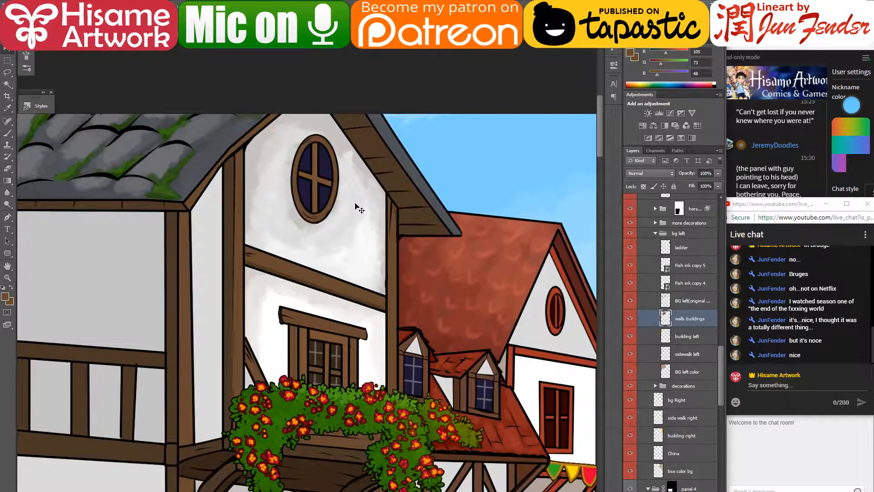
{"action": "left_click", "coordinate": [7, 132]}
{"action": "left_click", "coordinate": [28, 39]}
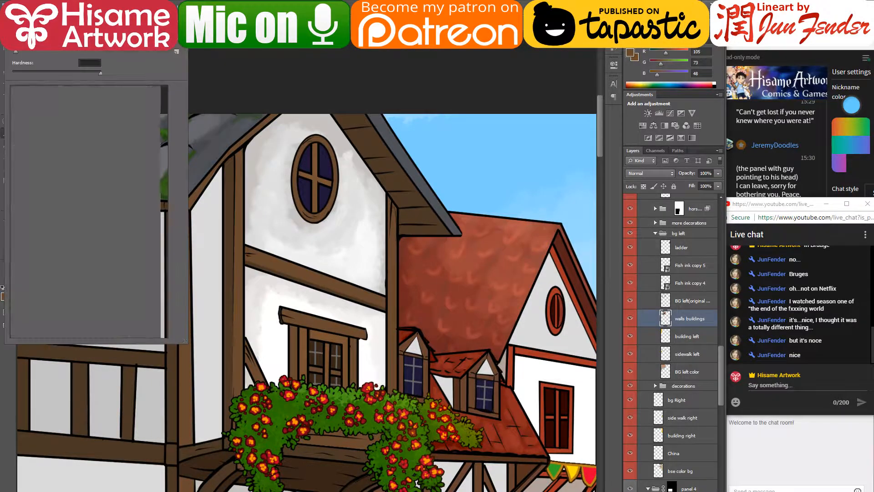
{"action": "left_click", "coordinate": [141, 264]}
{"action": "key", "text": "Return"}
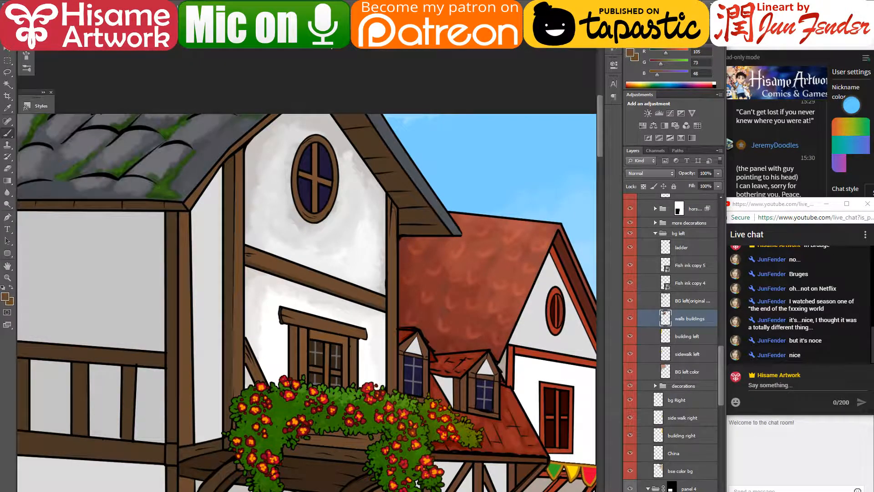
{"action": "left_click", "coordinate": [363, 269], "text": "alt"}
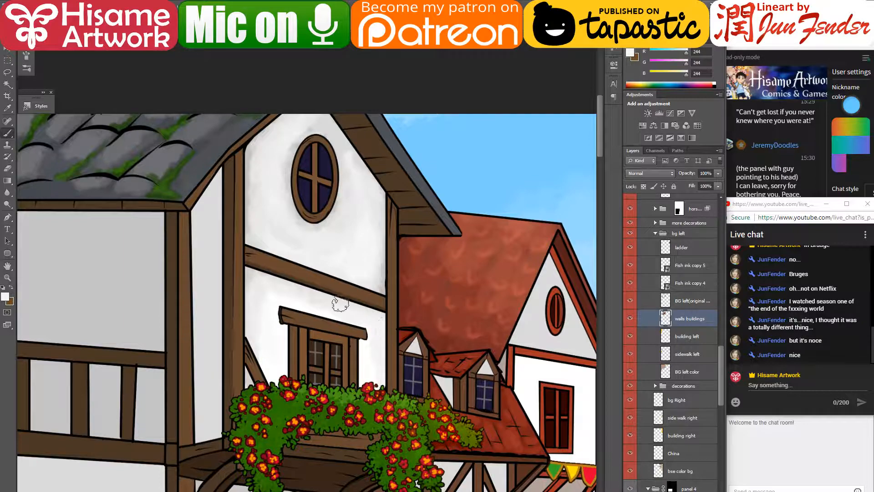
- Paint the same off-white mottled plaster texture over the wall around the door beneath the flower balcony, including the patch above the dog
{"action": "mouse_move", "coordinate": [264, 291]}
{"action": "left_mouse_down"}
{"action": "mouse_move", "coordinate": [398, 290]}
{"action": "mouse_move", "coordinate": [382, 275]}
{"action": "mouse_move", "coordinate": [327, 261]}
{"action": "mouse_move", "coordinate": [332, 111]}
{"action": "mouse_move", "coordinate": [316, 67]}
{"action": "left_mouse_up"}
{"action": "left_click_drag", "start_coordinate": [294, 380], "coordinate": [353, 265]}
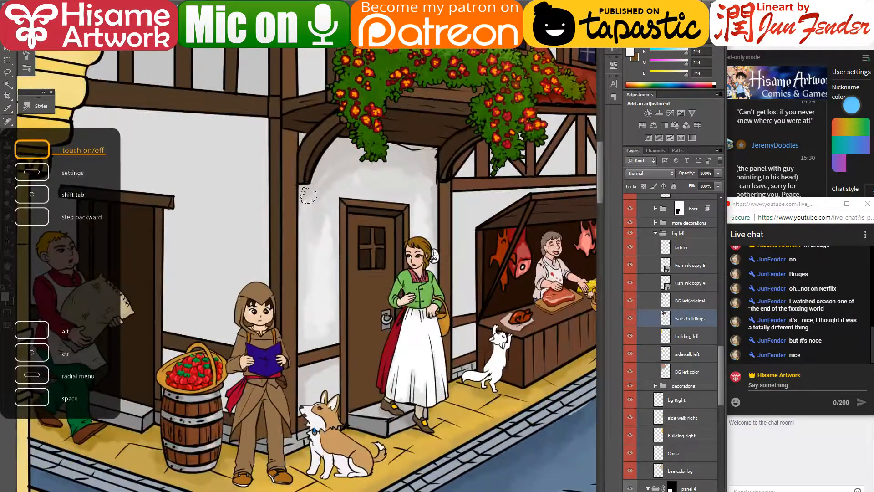
{"action": "mouse_move", "coordinate": [335, 184]}
{"action": "left_mouse_down"}
{"action": "mouse_move", "coordinate": [315, 254]}
{"action": "mouse_move", "coordinate": [321, 204]}
{"action": "mouse_move", "coordinate": [314, 301]}
{"action": "mouse_move", "coordinate": [314, 247]}
{"action": "mouse_move", "coordinate": [313, 330]}
{"action": "mouse_move", "coordinate": [323, 325]}
{"action": "mouse_move", "coordinate": [327, 206]}
{"action": "mouse_move", "coordinate": [337, 180]}
{"action": "mouse_move", "coordinate": [353, 180]}
{"action": "mouse_move", "coordinate": [342, 162]}
{"action": "mouse_move", "coordinate": [343, 174]}
{"action": "mouse_move", "coordinate": [398, 170]}
{"action": "mouse_move", "coordinate": [354, 169]}
{"action": "mouse_move", "coordinate": [376, 161]}
{"action": "mouse_move", "coordinate": [394, 173]}
{"action": "mouse_move", "coordinate": [415, 171]}
{"action": "mouse_move", "coordinate": [371, 164]}
{"action": "mouse_move", "coordinate": [351, 183]}
{"action": "mouse_move", "coordinate": [411, 191]}
{"action": "mouse_move", "coordinate": [377, 180]}
{"action": "mouse_move", "coordinate": [419, 168]}
{"action": "mouse_move", "coordinate": [426, 240]}
{"action": "mouse_move", "coordinate": [415, 160]}
{"action": "mouse_move", "coordinate": [424, 239]}
{"action": "mouse_move", "coordinate": [419, 165]}
{"action": "mouse_move", "coordinate": [409, 191]}
{"action": "mouse_move", "coordinate": [416, 213]}
{"action": "mouse_move", "coordinate": [410, 191]}
{"action": "mouse_move", "coordinate": [426, 166]}
{"action": "mouse_move", "coordinate": [423, 252]}
{"action": "left_mouse_up"}
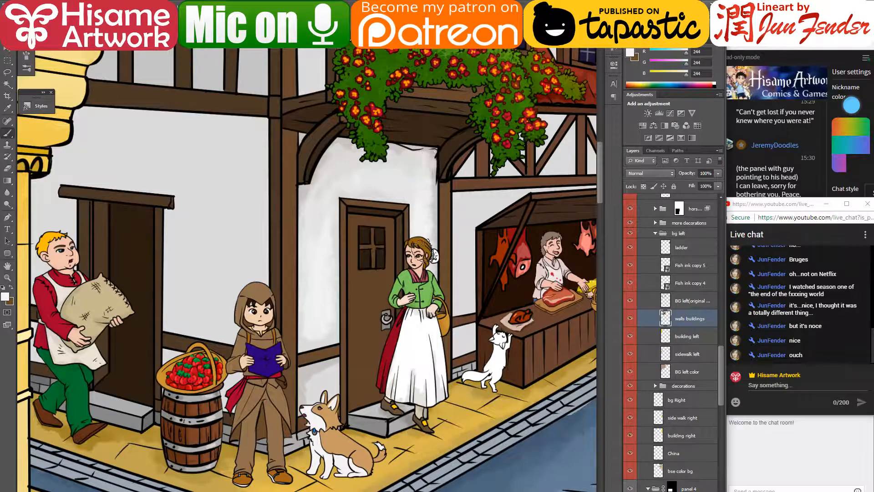
{"action": "left_click_drag", "start_coordinate": [318, 387], "coordinate": [332, 382]}
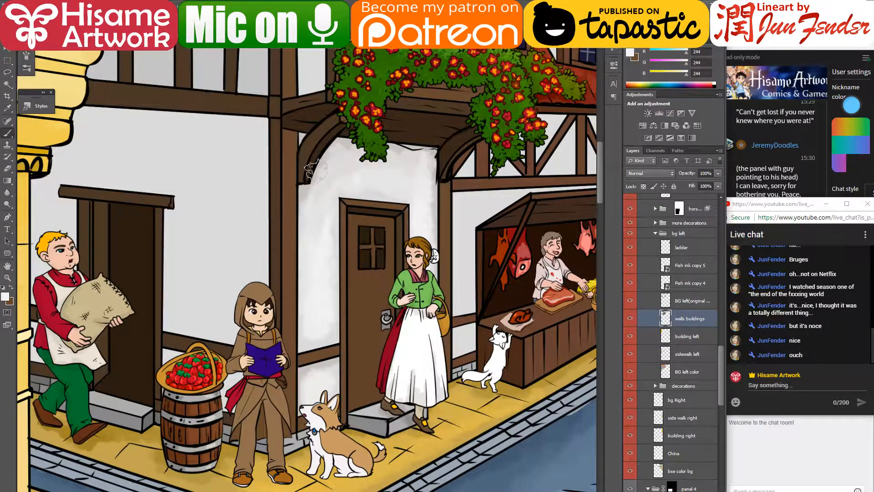
- With a smaller brush, paint mottled off-white plaster on the wall beside the butcher's stall and between the timbers above it
{"action": "left_click_drag", "start_coordinate": [399, 181], "coordinate": [238, 234]}
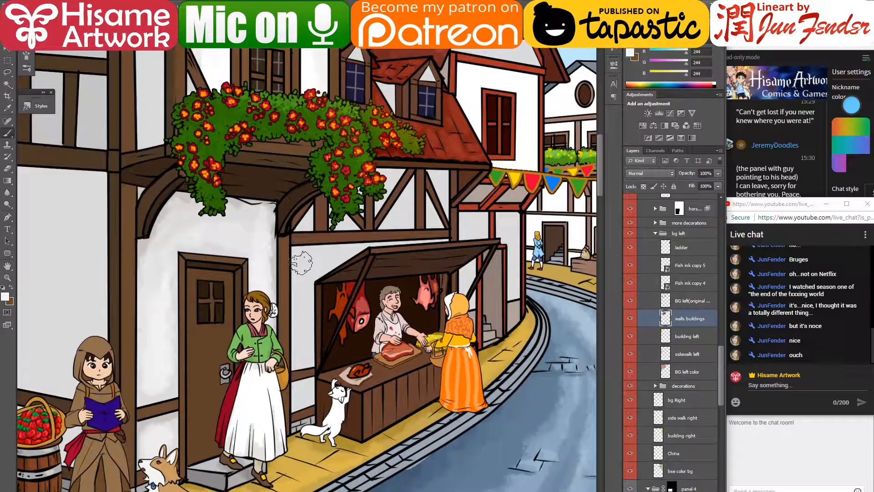
{"action": "key", "text": "["}
{"action": "mouse_move", "coordinate": [302, 258]}
{"action": "left_mouse_down"}
{"action": "mouse_move", "coordinate": [302, 332]}
{"action": "mouse_move", "coordinate": [303, 304]}
{"action": "left_mouse_up"}
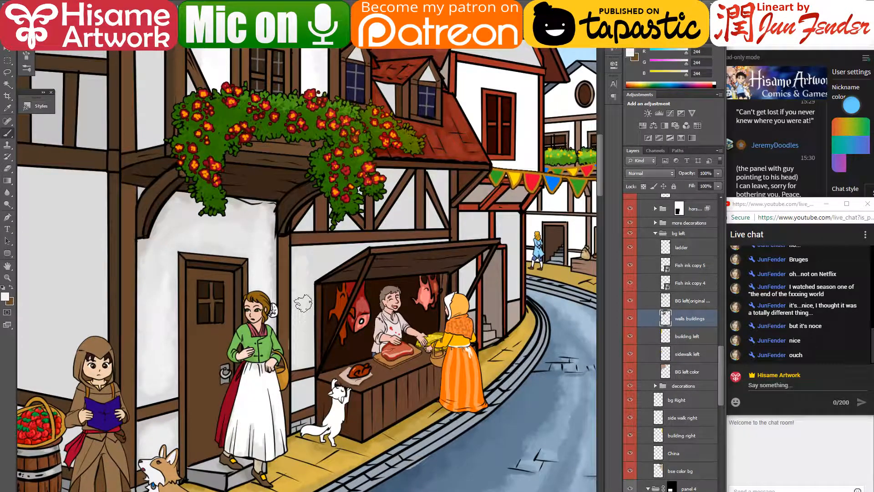
{"action": "key", "text": "ctrl+z"}
{"action": "left_click_drag", "start_coordinate": [303, 262], "coordinate": [303, 354]}
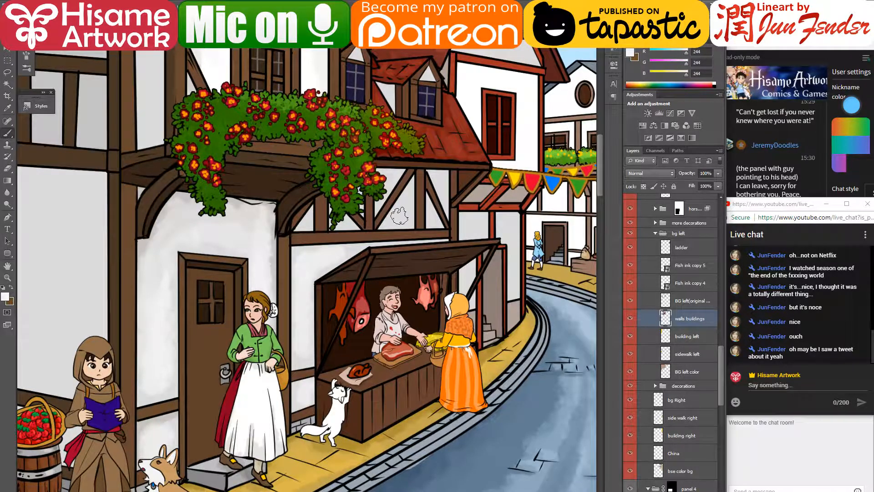
{"action": "left_click_drag", "start_coordinate": [397, 212], "coordinate": [353, 245]}
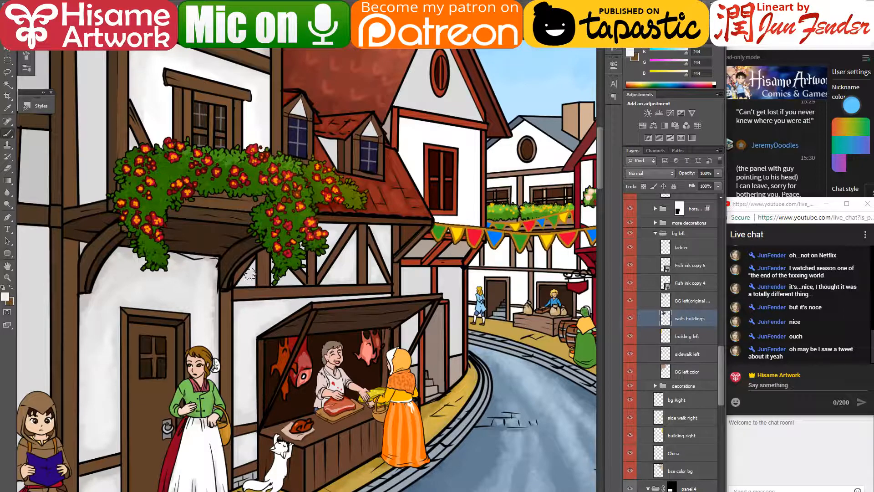
- Sample the light grey of the house's shaded side wall and paint mottled plaster texture over its panels
{"action": "left_click_drag", "start_coordinate": [331, 182], "coordinate": [403, 385]}
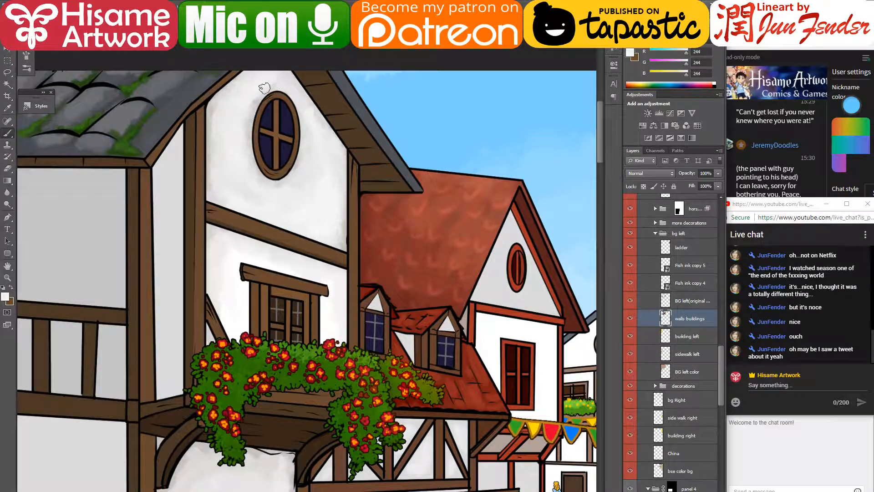
{"action": "scroll", "coordinate": [336, 212], "scroll_direction": "down", "scroll_amount": 3}
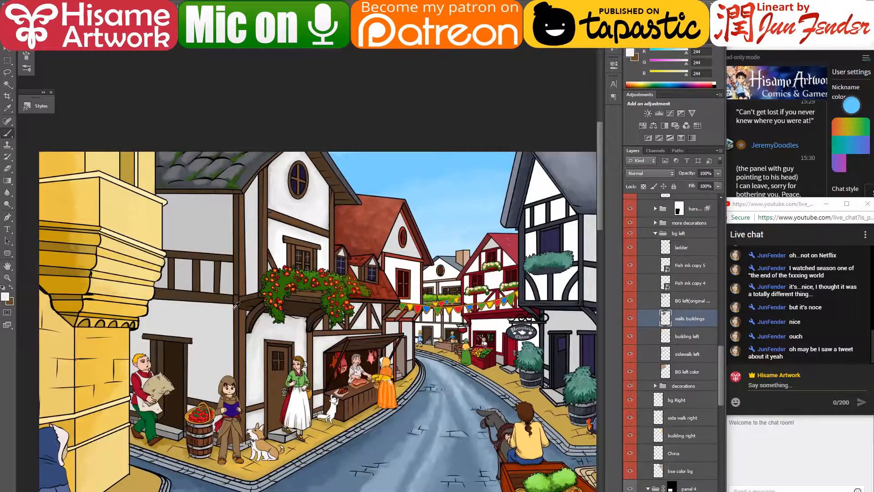
{"action": "scroll", "coordinate": [236, 305], "scroll_direction": "up", "scroll_amount": 2}
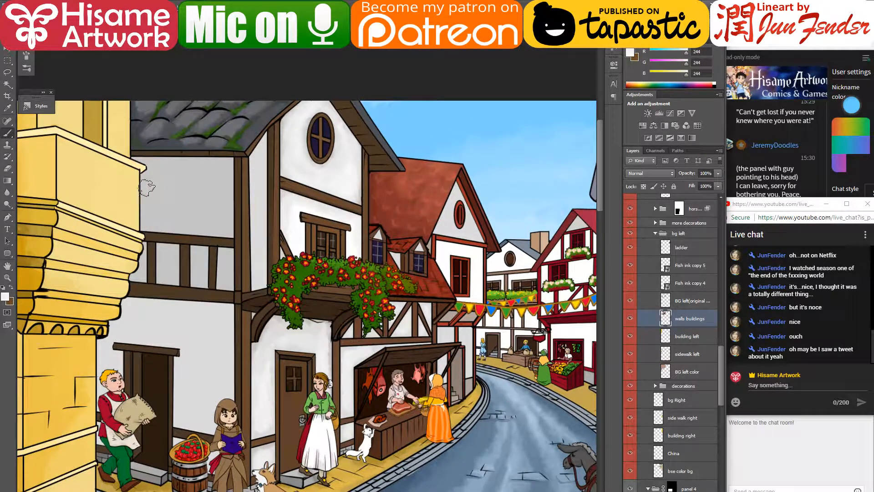
{"action": "mouse_move", "coordinate": [147, 187]}
{"action": "left_mouse_down"}
{"action": "mouse_move", "coordinate": [170, 191]}
{"action": "mouse_move", "coordinate": [140, 182]}
{"action": "mouse_move", "coordinate": [156, 176]}
{"action": "mouse_move", "coordinate": [194, 179]}
{"action": "mouse_move", "coordinate": [228, 224]}
{"action": "mouse_move", "coordinate": [197, 183]}
{"action": "mouse_move", "coordinate": [169, 194]}
{"action": "mouse_move", "coordinate": [163, 205]}
{"action": "mouse_move", "coordinate": [170, 175]}
{"action": "mouse_move", "coordinate": [160, 180]}
{"action": "mouse_move", "coordinate": [199, 173]}
{"action": "mouse_move", "coordinate": [210, 205]}
{"action": "left_mouse_up"}
{"action": "key", "text": "ctrl+z"}
{"action": "left_click", "coordinate": [171, 177], "text": "alt"}
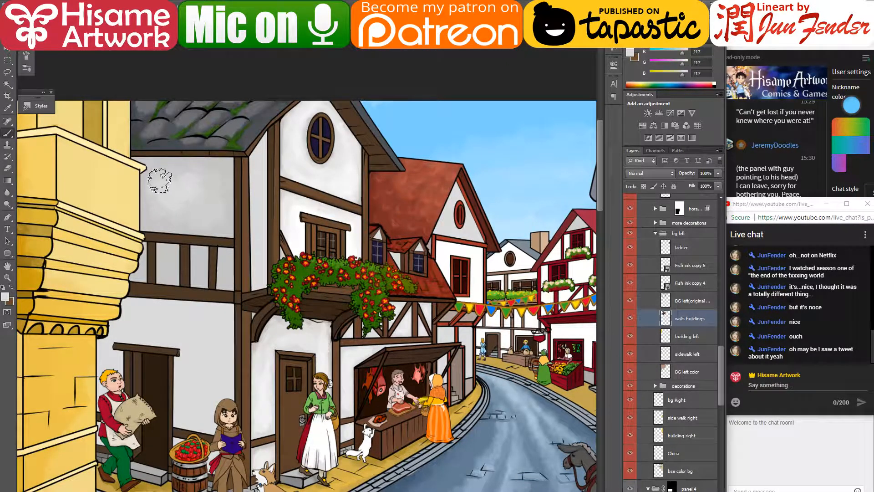
{"action": "left_click_drag", "start_coordinate": [186, 168], "coordinate": [204, 205]}
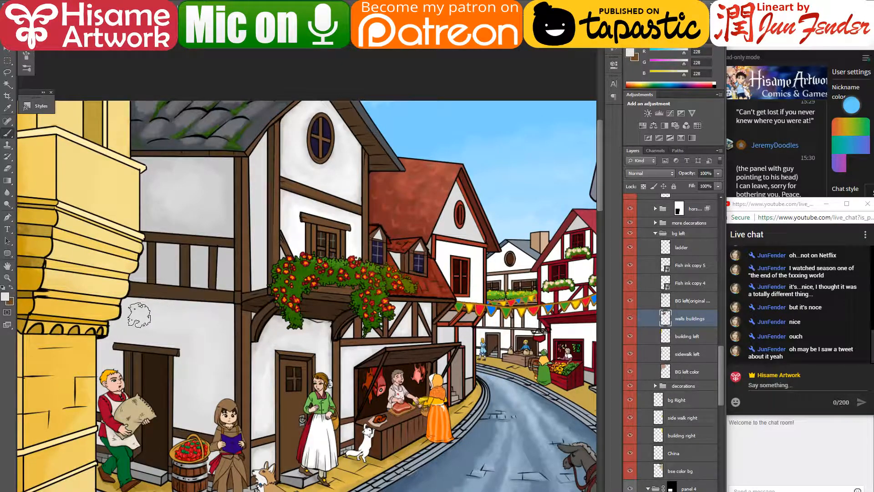
- Sample the off-white plaster beside the door and paint the narrow wall panels under the red awning with a much smaller brush
{"action": "left_click_drag", "start_coordinate": [392, 267], "coordinate": [282, 303]}
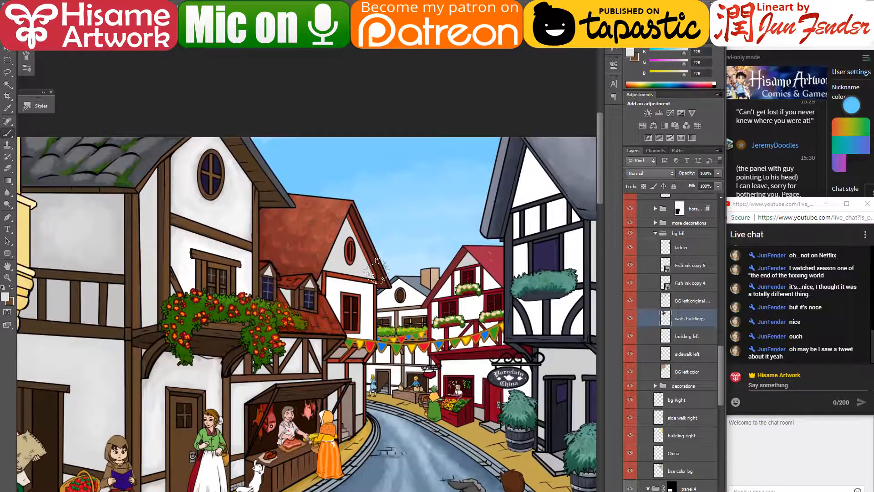
{"action": "scroll", "coordinate": [349, 407], "scroll_direction": "up", "scroll_amount": 3}
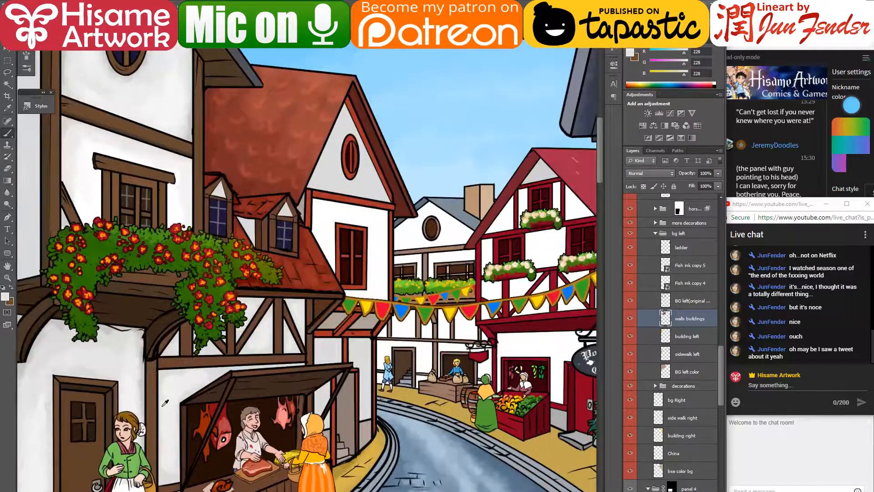
{"action": "left_click", "coordinate": [37, 464], "text": "alt"}
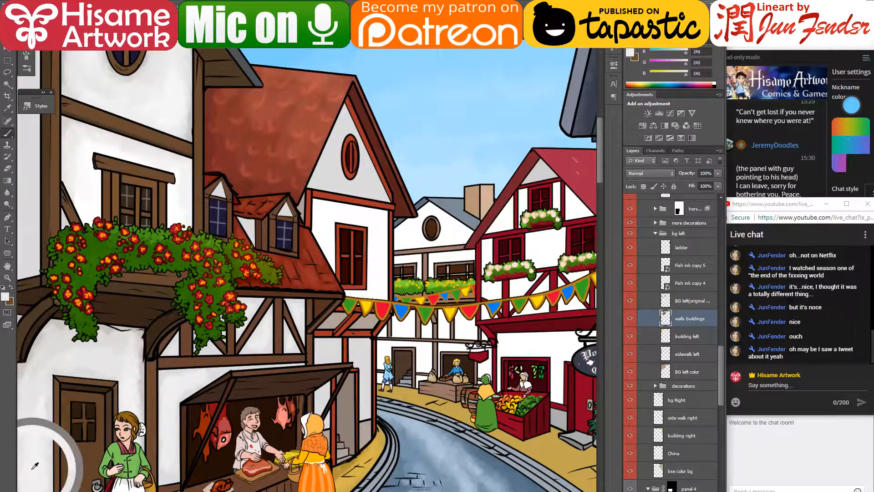
{"action": "scroll", "coordinate": [372, 391], "scroll_direction": "up", "scroll_amount": 3}
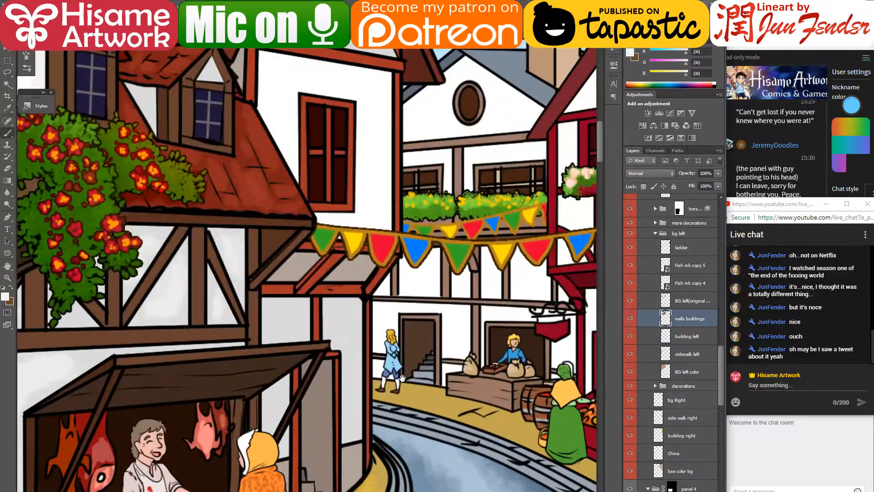
{"action": "left_click_drag", "start_coordinate": [372, 390], "coordinate": [364, 315]}
{"action": "key", "text": "bracketleft"}
{"action": "key", "text": "bracketleft"}
{"action": "key", "text": "bracketleft"}
{"action": "key", "text": "bracketleft"}
{"action": "key", "text": "bracketleft"}
{"action": "key", "text": "bracketleft"}
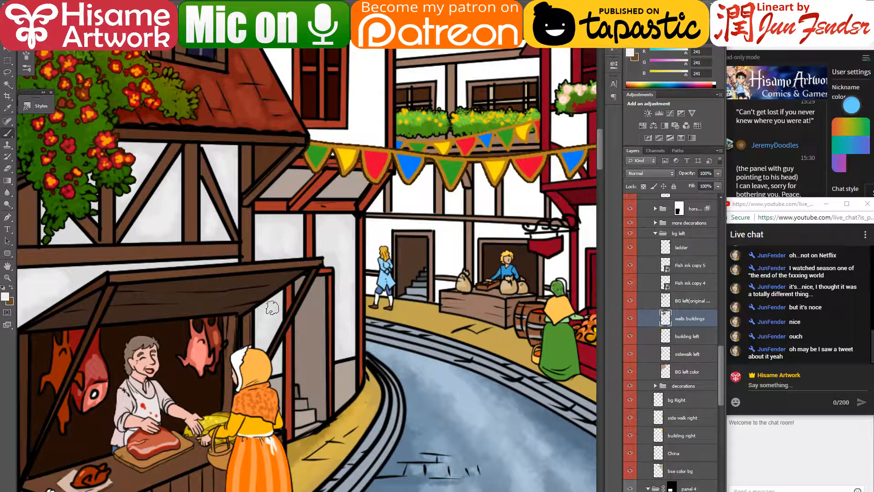
- Sample the shaded grey-beige beside the dormer and paint straight shadow strips on the red-framed house's wall, under the crossbeam and along the corner post
{"action": "mouse_move", "coordinate": [370, 103]}
{"action": "left_mouse_down"}
{"action": "mouse_move", "coordinate": [330, 349]}
{"action": "mouse_move", "coordinate": [322, 352]}
{"action": "left_mouse_up"}
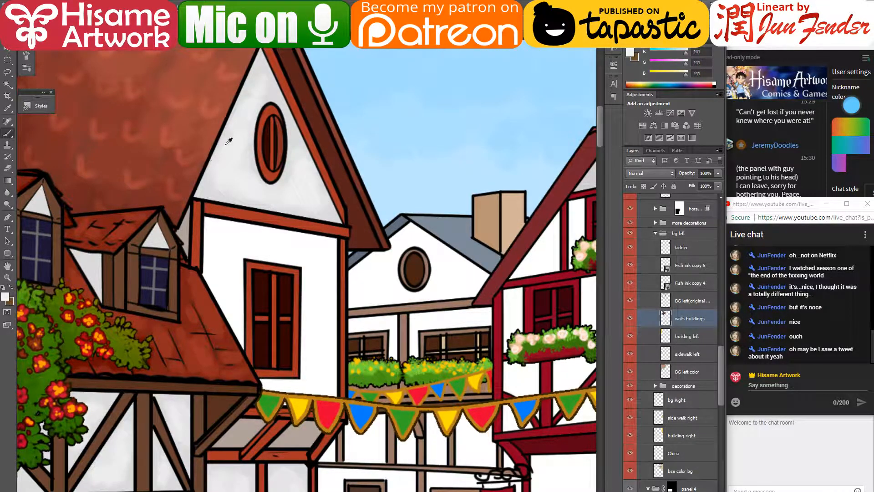
{"action": "left_click", "coordinate": [188, 221], "text": "alt"}
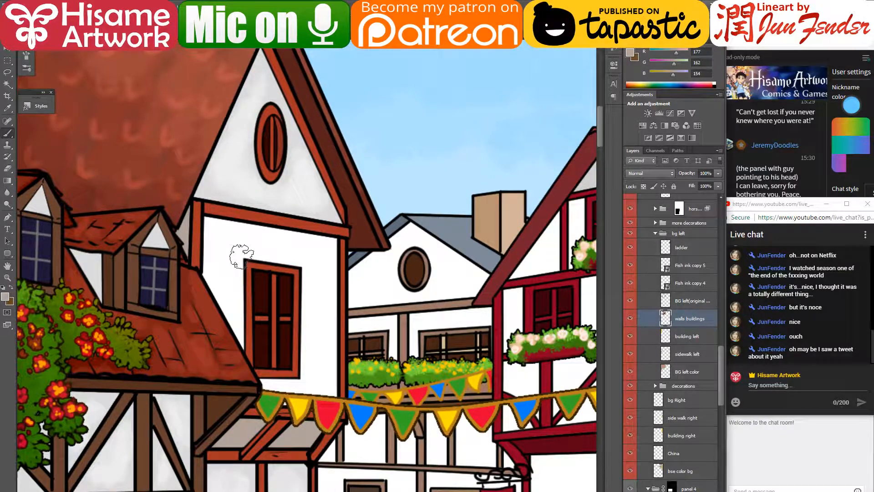
{"action": "scroll", "coordinate": [255, 273], "scroll_direction": "up", "scroll_amount": 2}
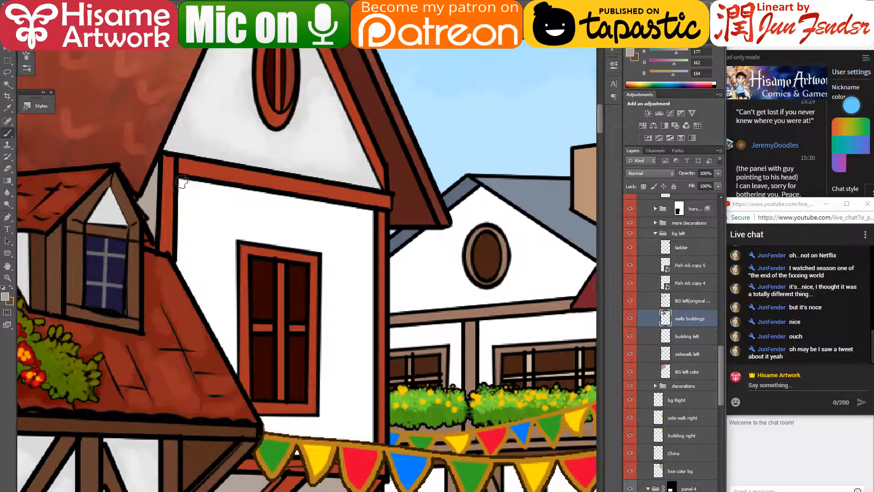
{"action": "left_click", "coordinate": [369, 215], "text": "shift"}
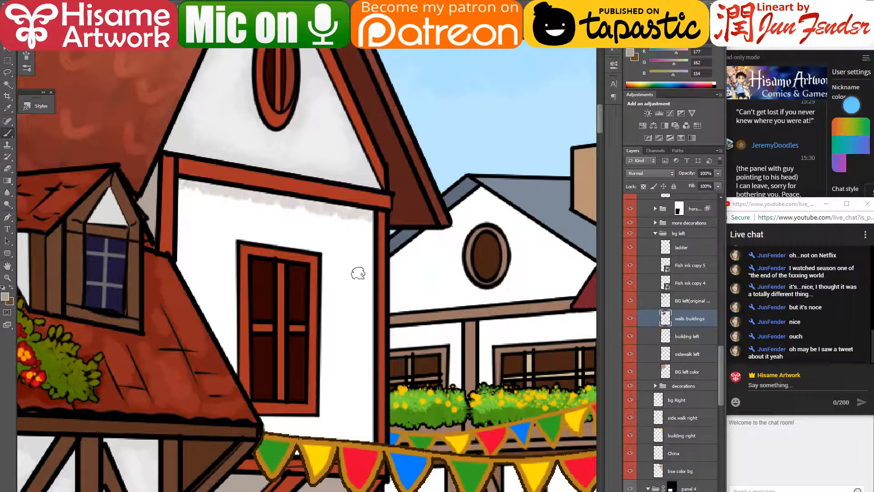
{"action": "left_click", "coordinate": [371, 450], "text": "shift"}
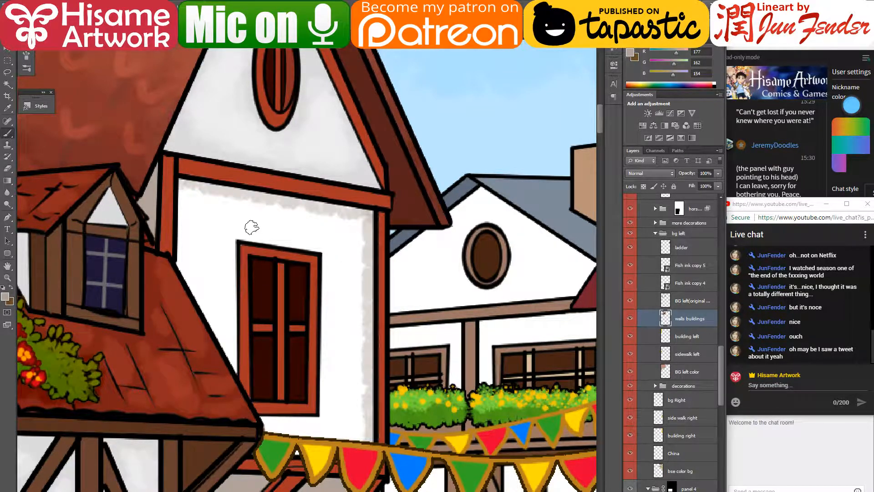
- Sample the wall's white and brush it around the red shuttered window, softening the inner edges of the shadow strips
{"action": "left_click", "coordinate": [210, 242], "text": "alt"}
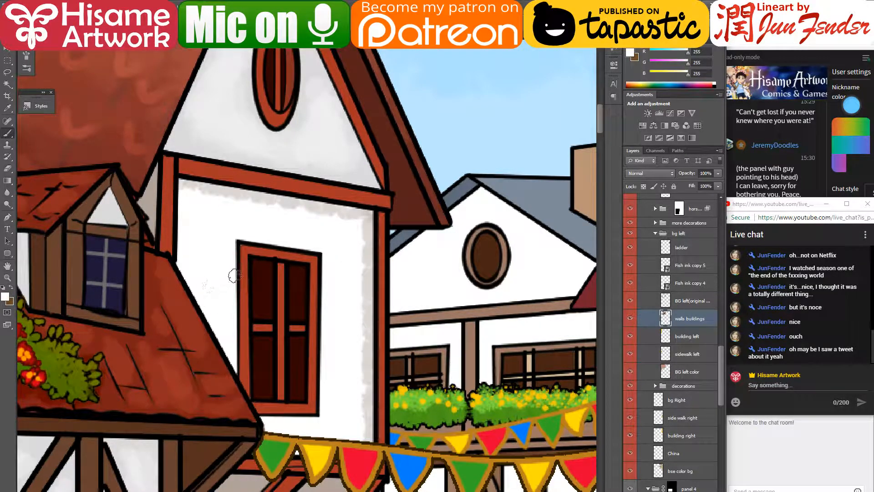
{"action": "mouse_move", "coordinate": [225, 222]}
{"action": "left_mouse_down"}
{"action": "mouse_move", "coordinate": [204, 201]}
{"action": "mouse_move", "coordinate": [325, 221]}
{"action": "mouse_move", "coordinate": [351, 238]}
{"action": "mouse_move", "coordinate": [352, 411]}
{"action": "left_mouse_up"}
{"action": "key", "text": "super"}
{"action": "key", "text": "super"}
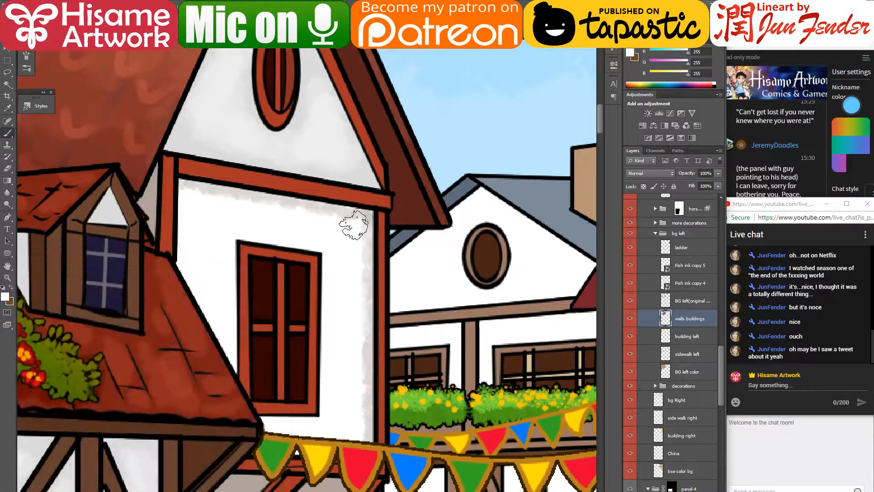
- Sample light greys and white from the red-framed house's wall and blend the shadow strips beneath the crossbeam and beside the corner post
{"action": "left_click", "coordinate": [352, 215], "text": "alt"}
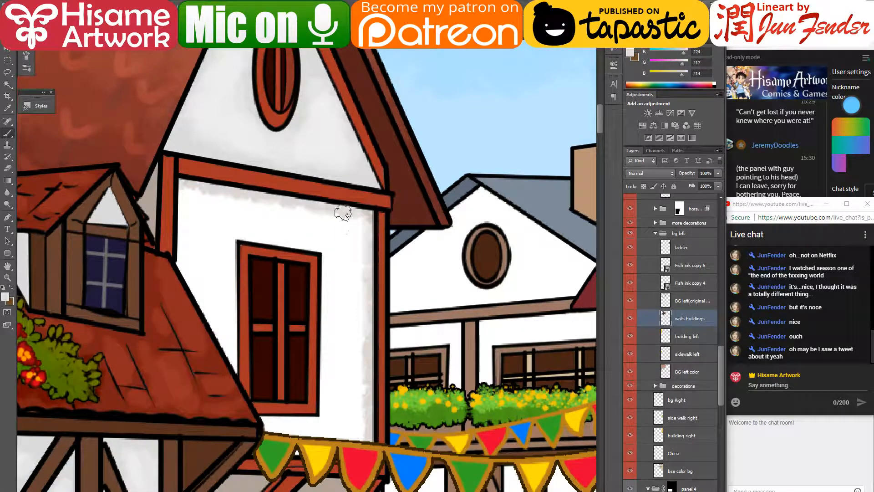
{"action": "mouse_move", "coordinate": [319, 212]}
{"action": "left_mouse_down"}
{"action": "mouse_move", "coordinate": [212, 208]}
{"action": "mouse_move", "coordinate": [211, 187]}
{"action": "mouse_move", "coordinate": [186, 209]}
{"action": "mouse_move", "coordinate": [187, 193]}
{"action": "mouse_move", "coordinate": [184, 252]}
{"action": "mouse_move", "coordinate": [220, 198]}
{"action": "mouse_move", "coordinate": [207, 202]}
{"action": "mouse_move", "coordinate": [216, 206]}
{"action": "mouse_move", "coordinate": [190, 194]}
{"action": "mouse_move", "coordinate": [196, 211]}
{"action": "mouse_move", "coordinate": [252, 212]}
{"action": "mouse_move", "coordinate": [191, 238]}
{"action": "mouse_move", "coordinate": [207, 207]}
{"action": "mouse_move", "coordinate": [200, 212]}
{"action": "mouse_move", "coordinate": [309, 216]}
{"action": "mouse_move", "coordinate": [297, 208]}
{"action": "mouse_move", "coordinate": [347, 236]}
{"action": "mouse_move", "coordinate": [343, 255]}
{"action": "mouse_move", "coordinate": [354, 227]}
{"action": "mouse_move", "coordinate": [364, 367]}
{"action": "left_mouse_up"}
{"action": "left_click", "coordinate": [219, 232], "text": "alt"}
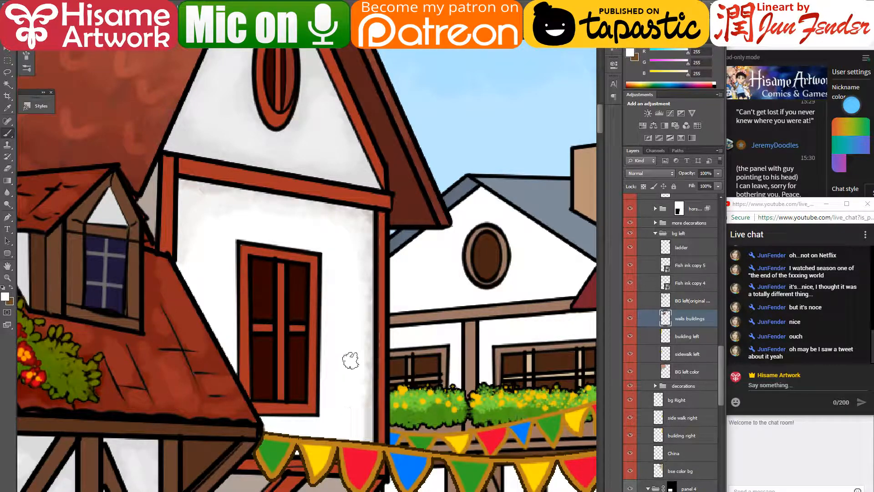
{"action": "left_click", "coordinate": [366, 428], "text": "alt"}
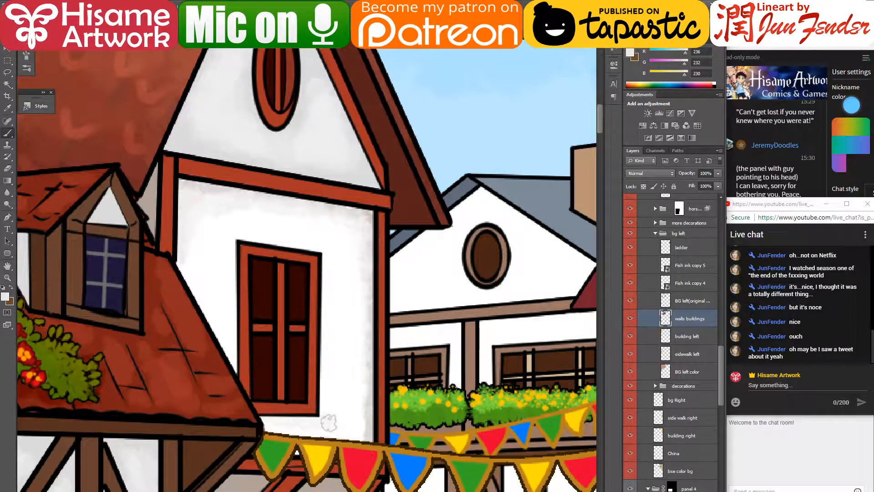
- Select the butcher stall's wooden counter area with the Magic Wand
{"action": "scroll", "coordinate": [405, 445], "scroll_direction": "down", "scroll_amount": 10}
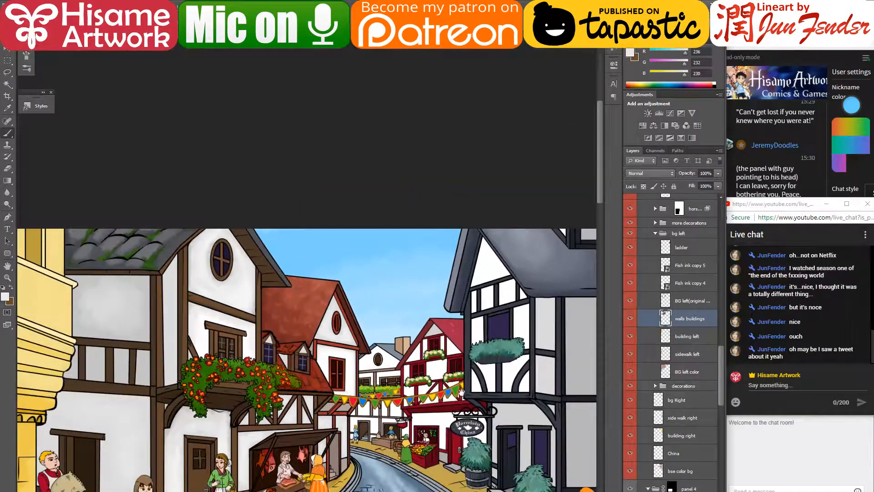
{"action": "left_click_drag", "start_coordinate": [461, 392], "coordinate": [418, 252]}
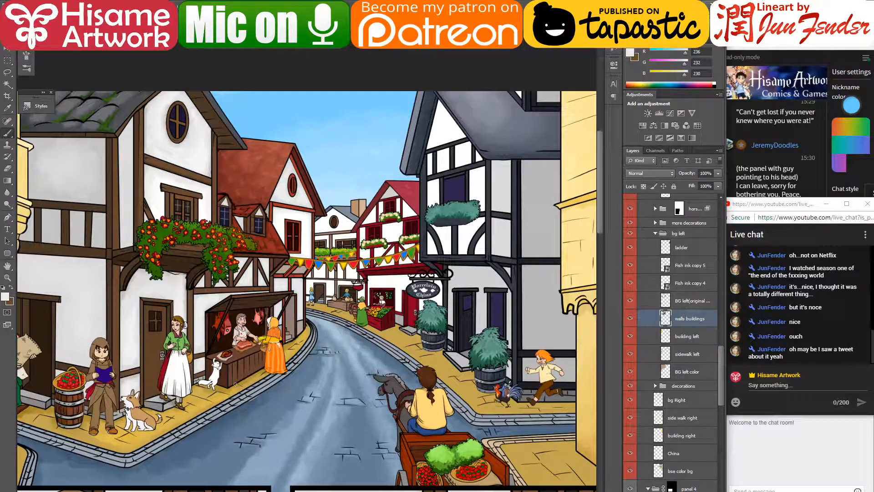
{"action": "scroll", "coordinate": [243, 369], "scroll_direction": "up", "scroll_amount": 6}
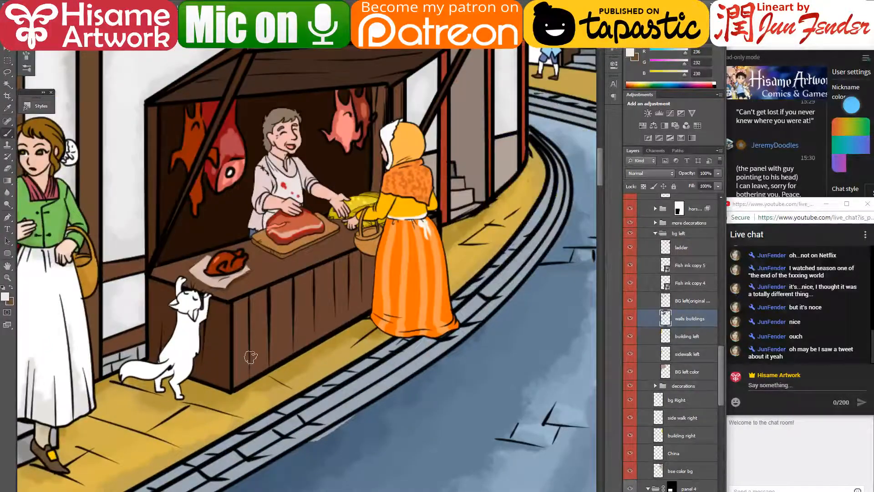
{"action": "key", "text": "v"}
{"action": "key", "text": "alt+v"}
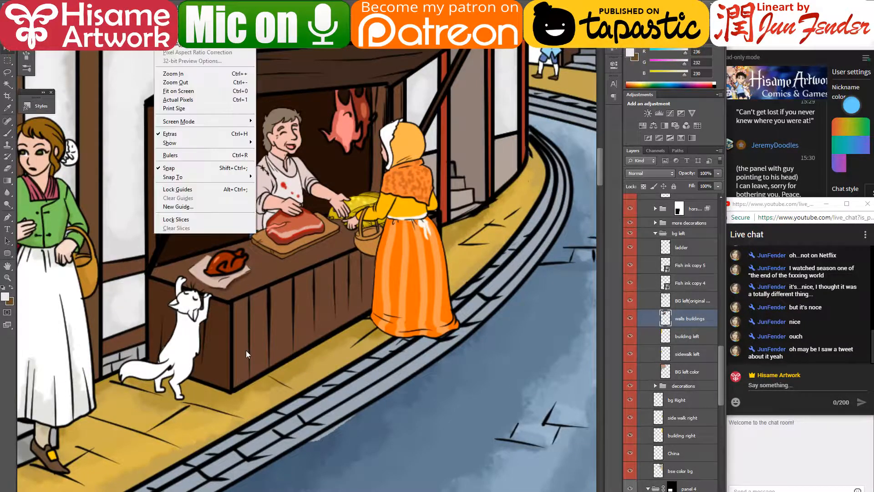
{"action": "key", "text": "Escape"}
{"action": "scroll", "coordinate": [242, 348], "scroll_direction": "up", "scroll_amount": 4}
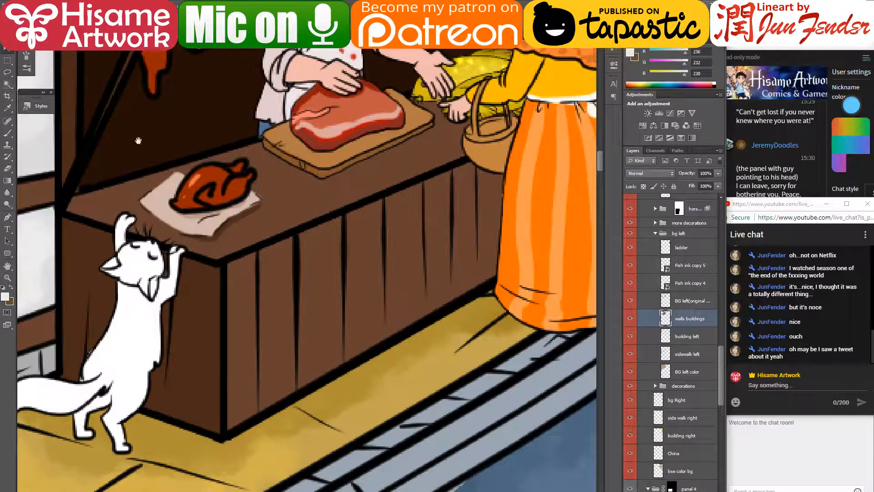
{"action": "key", "text": "b"}
{"action": "left_click_drag", "start_coordinate": [138, 140], "coordinate": [212, 158]}
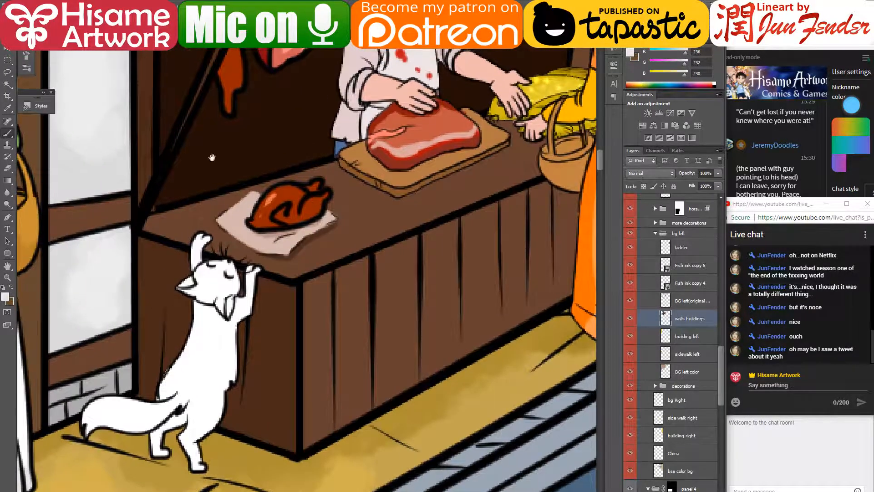
{"action": "left_click", "coordinate": [7, 85]}
{"action": "left_click", "coordinate": [310, 346]}
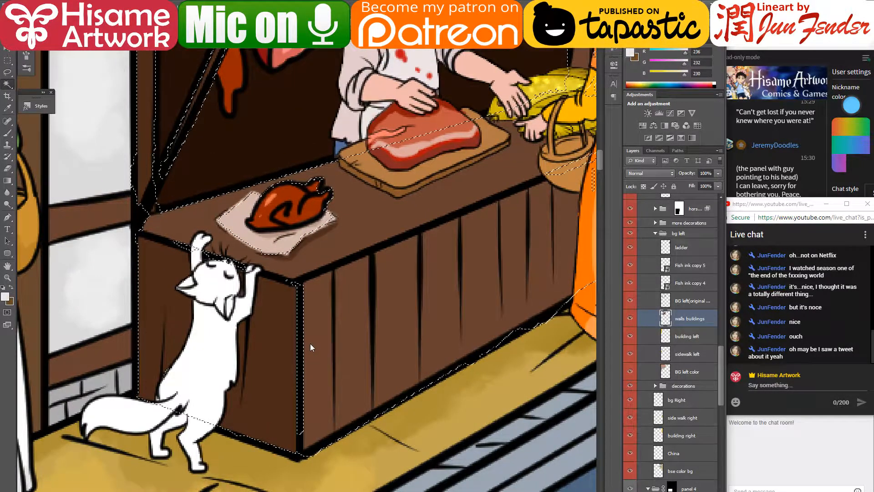
- Sample the counter's brown, lighten it to RGB 156, 124, 108, and shade the counter with the brush in Multiply mode
{"action": "key", "text": "b"}
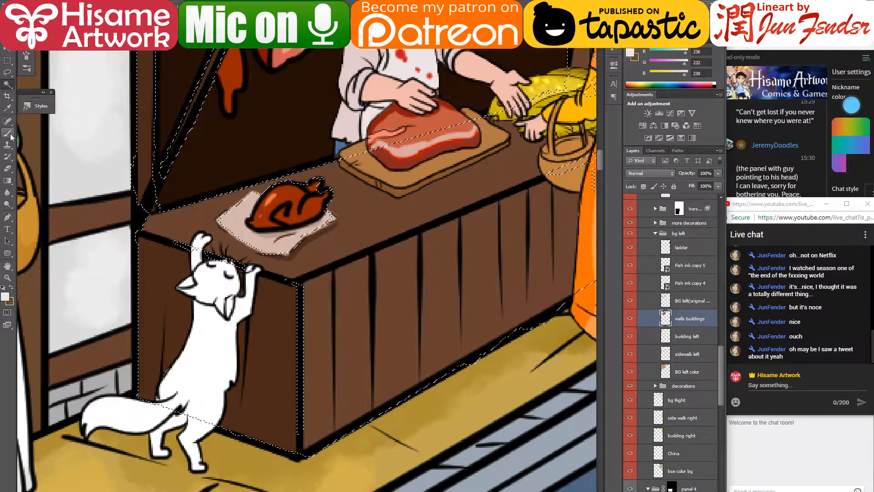
{"action": "left_click", "coordinate": [307, 309], "text": "alt"}
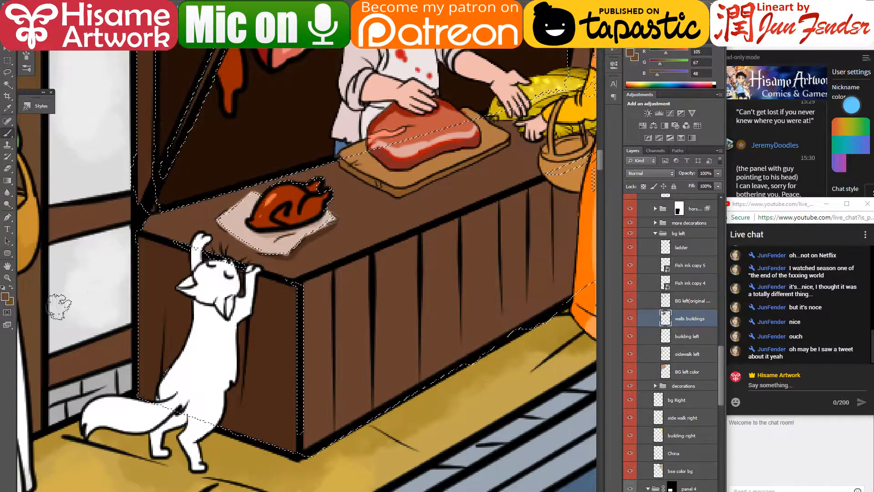
{"action": "left_click", "coordinate": [6, 297]}
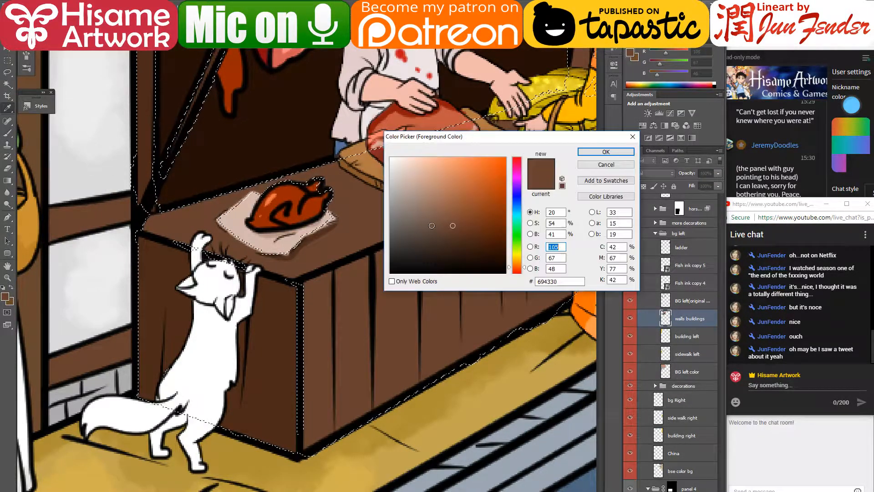
{"action": "left_click", "coordinate": [425, 202]}
{"action": "key", "text": "Return"}
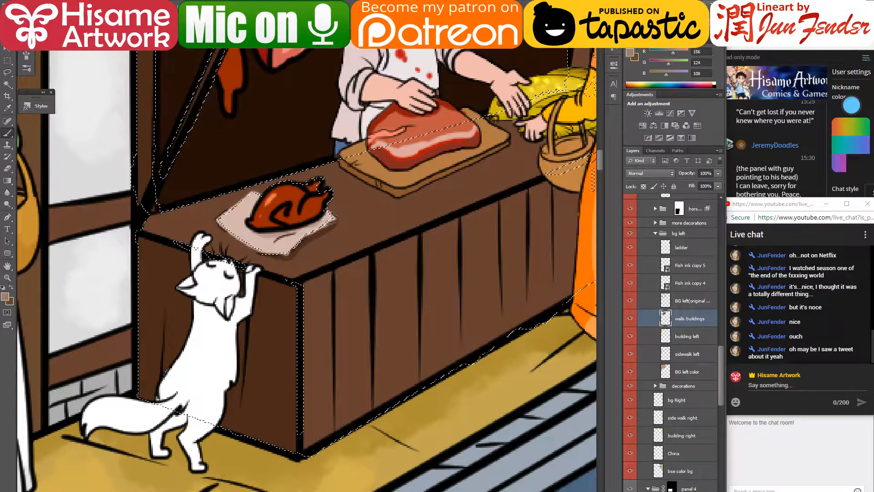
{"action": "left_click", "coordinate": [108, 28]}
{"action": "left_click", "coordinate": [108, 76]}
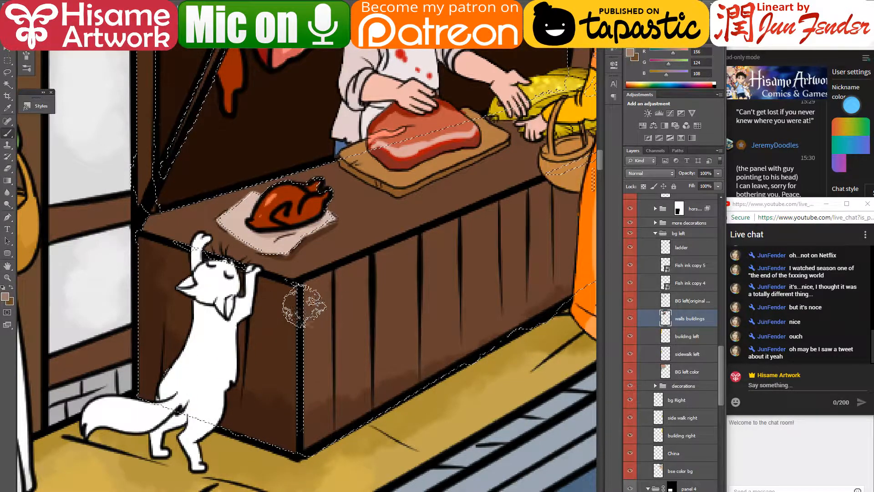
- Paint thin shadows with a much smaller brush along the plank lines on the front of the butcher's counter
{"action": "key", "text": "bracketleft"}
{"action": "key", "text": "bracketleft"}
{"action": "key", "text": "bracketleft"}
{"action": "key", "text": "bracketleft"}
{"action": "key", "text": "bracketleft"}
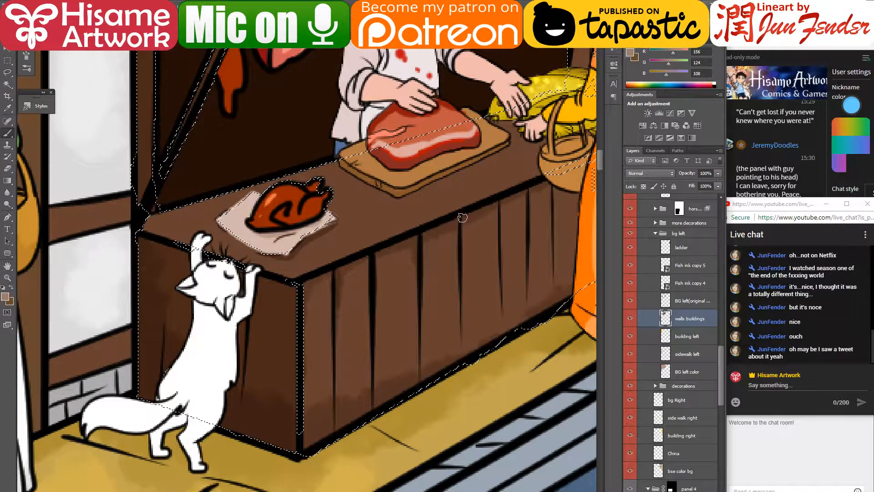
{"action": "left_click_drag", "start_coordinate": [428, 238], "coordinate": [422, 281]}
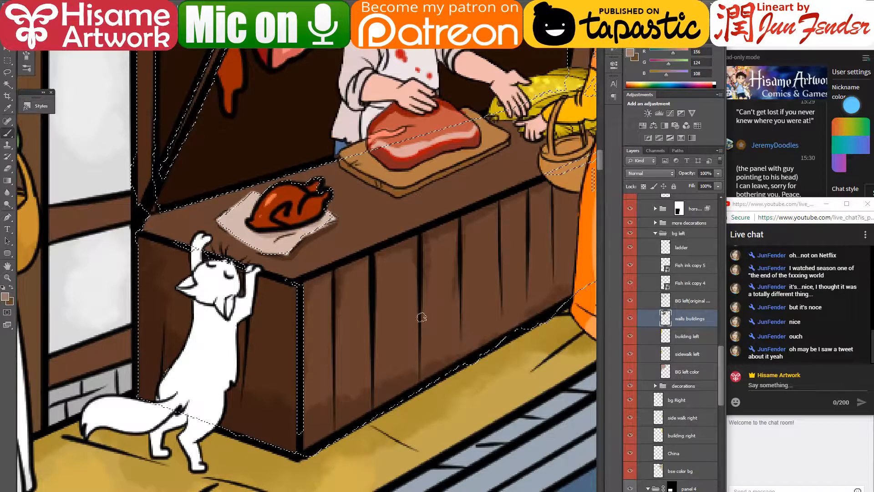
{"action": "left_click_drag", "start_coordinate": [529, 198], "coordinate": [531, 247]}
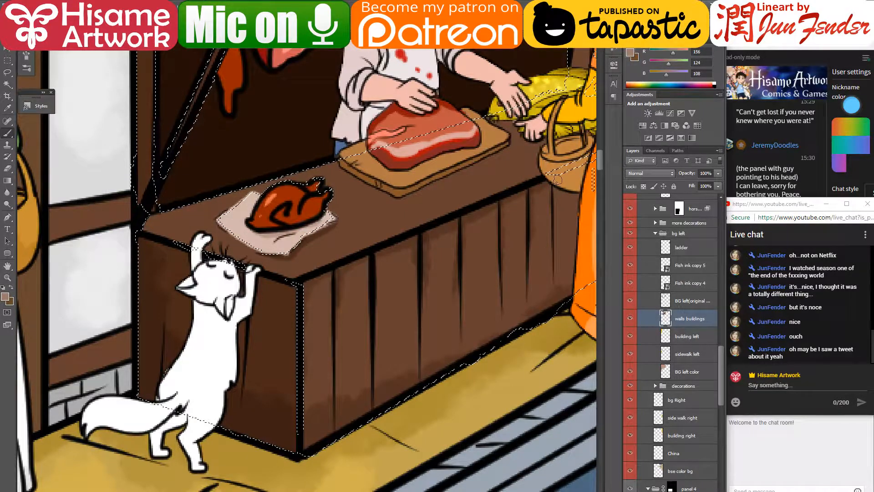
{"action": "left_click_drag", "start_coordinate": [557, 181], "coordinate": [555, 233]}
- Return the brush to Normal mode, touch up the counter planks with browns sampled from them, and clear the selection
{"action": "left_click", "coordinate": [97, 17]}
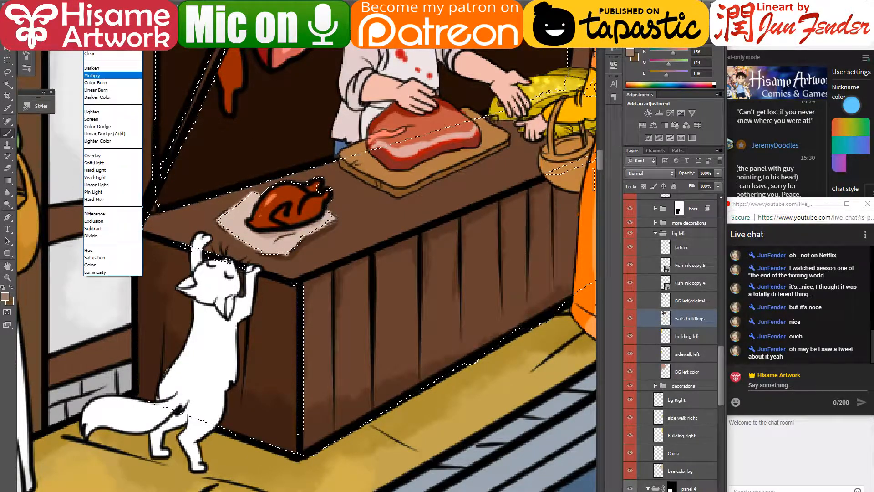
{"action": "left_click", "coordinate": [95, 31]}
{"action": "left_click", "coordinate": [448, 244], "text": "alt"}
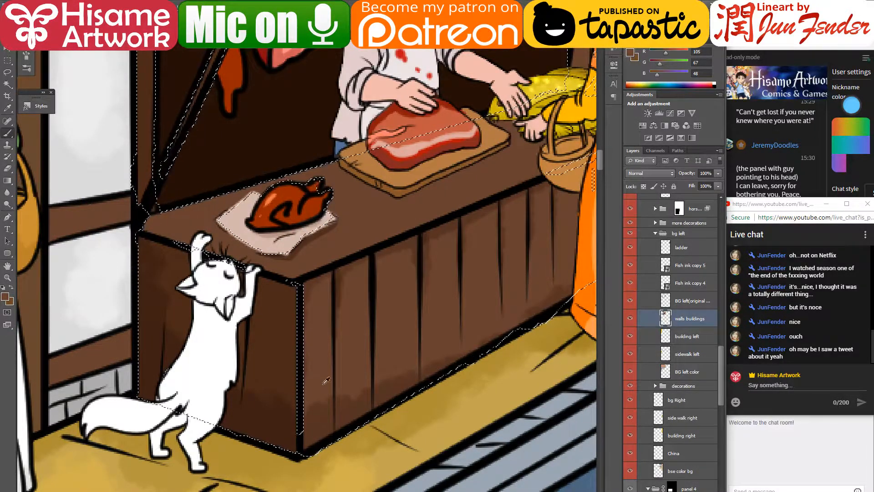
{"action": "left_click", "coordinate": [340, 415], "text": "alt"}
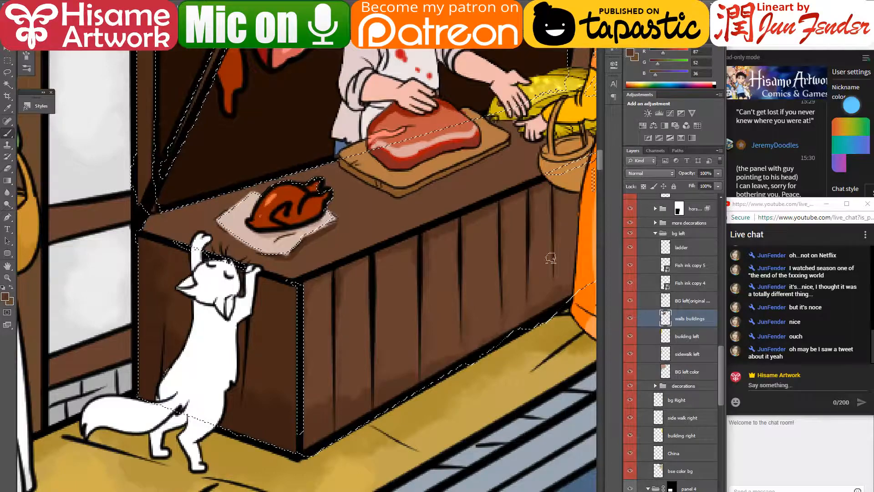
{"action": "scroll", "coordinate": [371, 276], "scroll_direction": "down", "scroll_amount": 5}
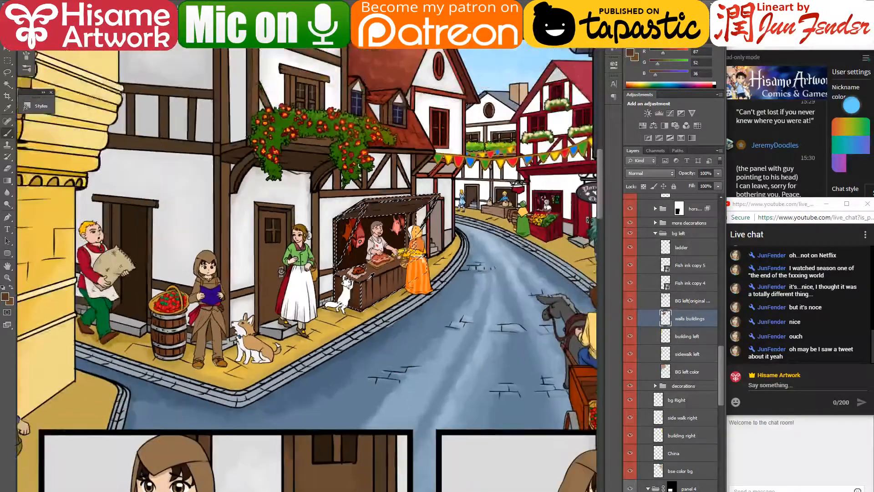
{"action": "scroll", "coordinate": [371, 276], "scroll_direction": "down", "scroll_amount": 1}
{"action": "left_click_drag", "start_coordinate": [507, 247], "coordinate": [388, 331]}
{"action": "key", "text": "ctrl+d"}
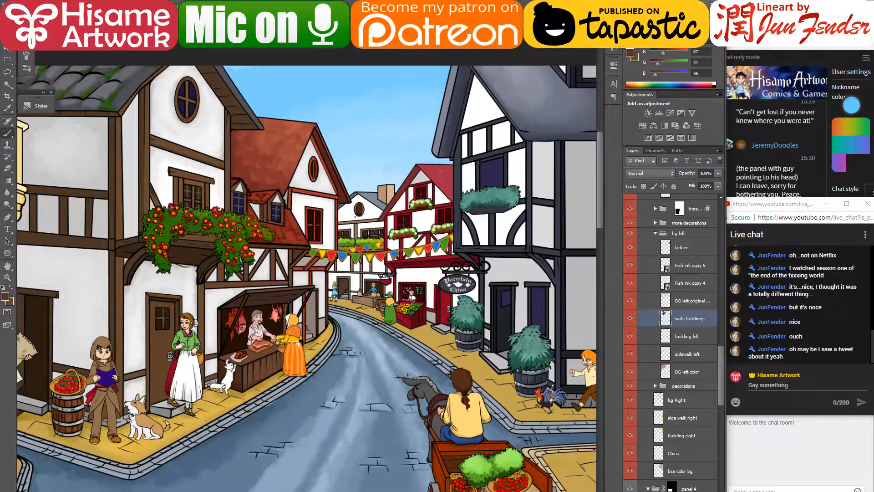
- Load the outline of the flowers layer, the red-flowered garland under the timbered house's window, as a selection
{"action": "left_click_drag", "start_coordinate": [321, 236], "coordinate": [413, 252]}
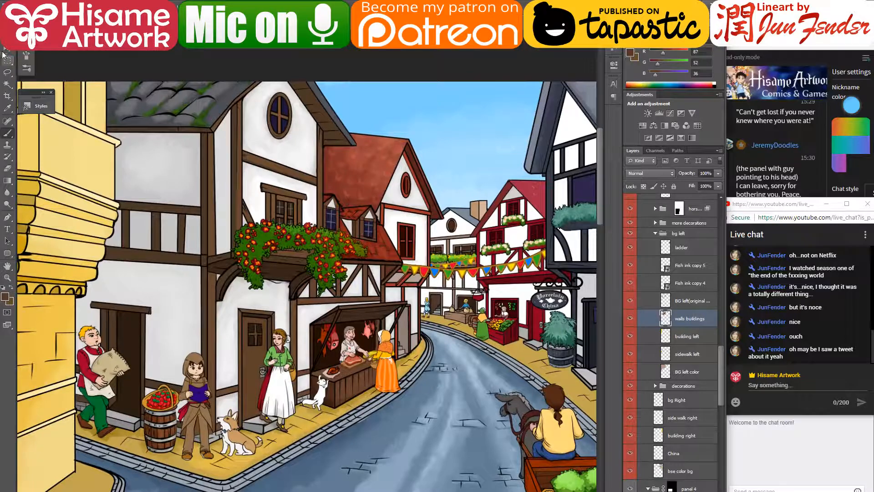
{"action": "scroll", "coordinate": [277, 208], "scroll_direction": "up", "scroll_amount": 1}
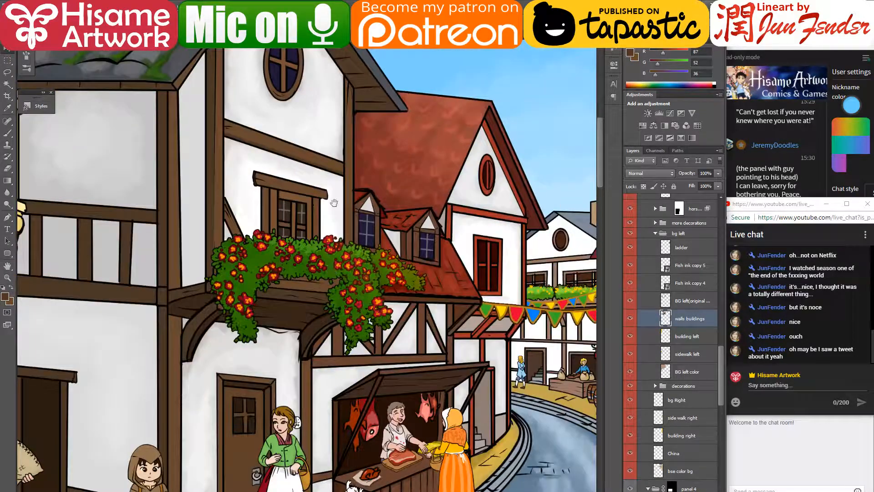
{"action": "scroll", "coordinate": [341, 345], "scroll_direction": "up", "scroll_amount": 1}
{"action": "scroll", "coordinate": [341, 345], "scroll_direction": "up", "scroll_amount": 2}
{"action": "left_click", "coordinate": [333, 350]}
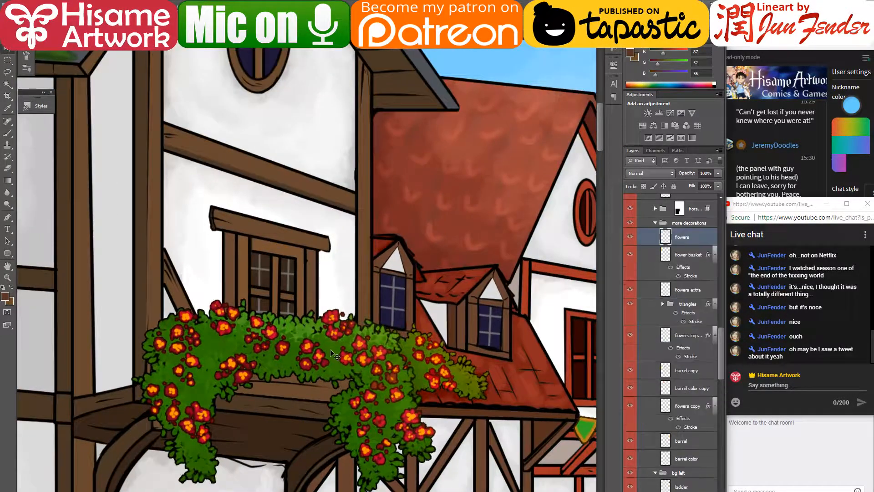
{"action": "left_click", "coordinate": [665, 238], "text": "ctrl"}
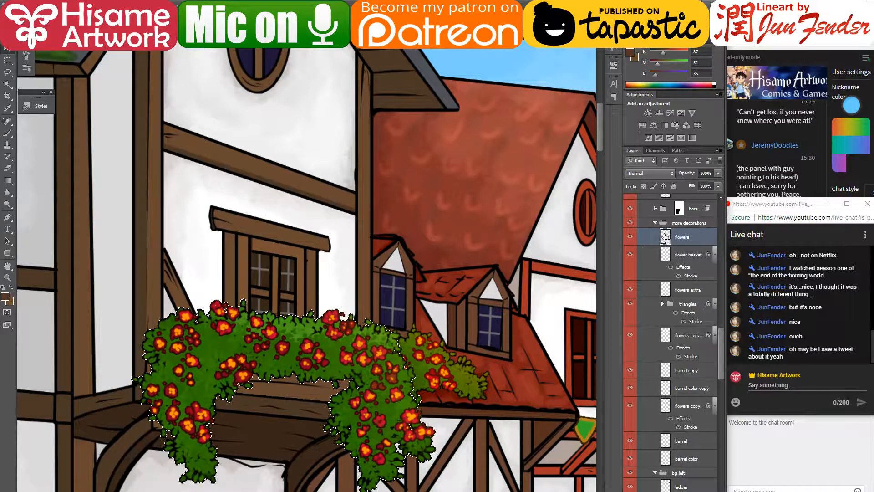
{"action": "left_click", "coordinate": [530, 369]}
{"action": "left_click_drag", "start_coordinate": [529, 365], "coordinate": [516, 330]}
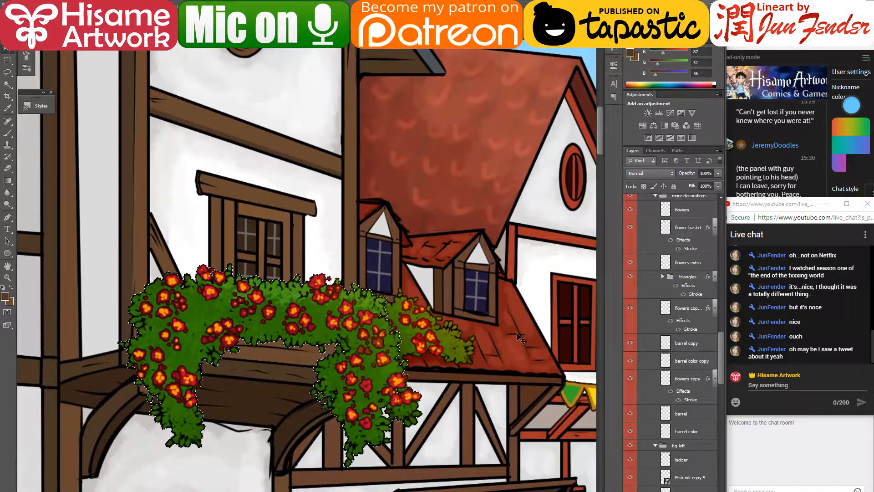
- Sample the garland's green with the Brush and change the foreground colour to pale yellow ddd07b
{"action": "left_click", "coordinate": [7, 133]}
{"action": "left_click", "coordinate": [276, 286], "text": "alt"}
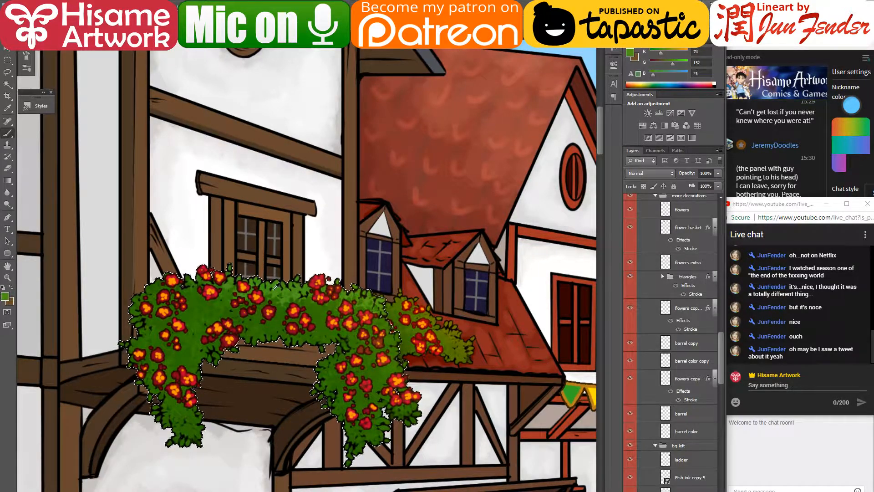
{"action": "left_click", "coordinate": [5, 297]}
{"action": "left_click", "coordinate": [441, 173]}
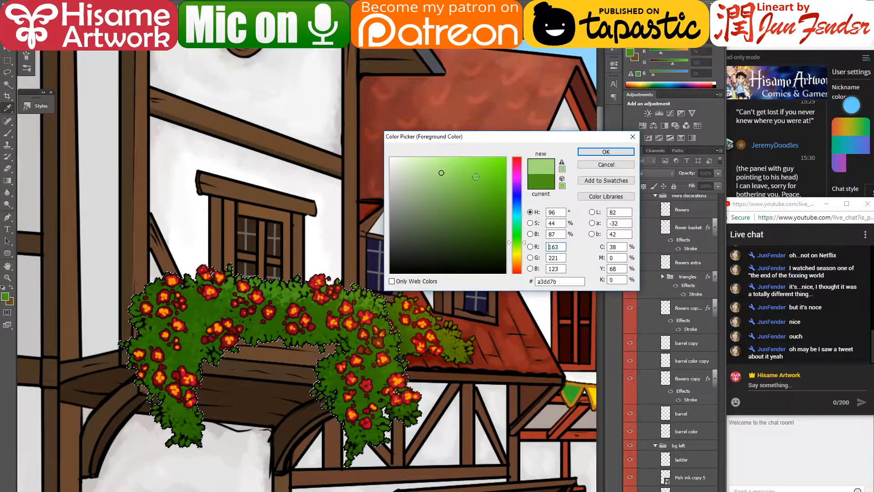
{"action": "left_click_drag", "start_coordinate": [520, 243], "coordinate": [522, 256]}
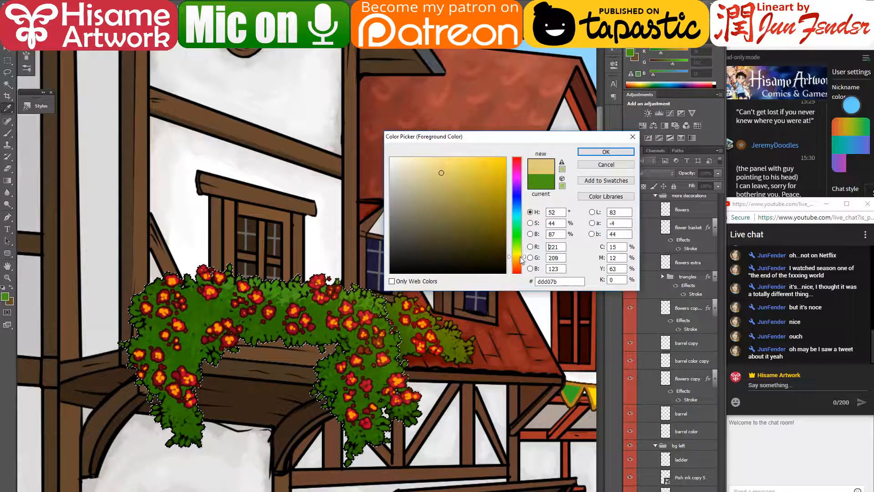
{"action": "left_click", "coordinate": [616, 152]}
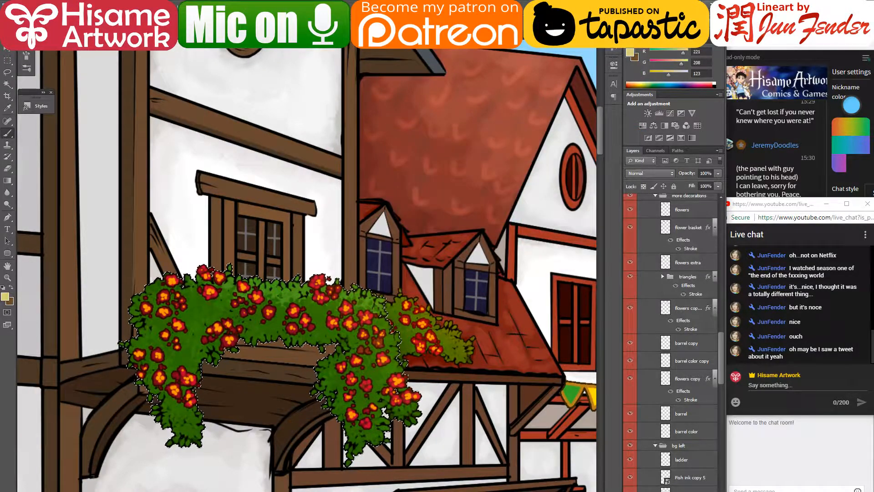
- Try the Soft Light and Linear Dodge (Add) brush modes for highlighting the red-flowered garland
{"action": "left_click", "coordinate": [110, 32]}
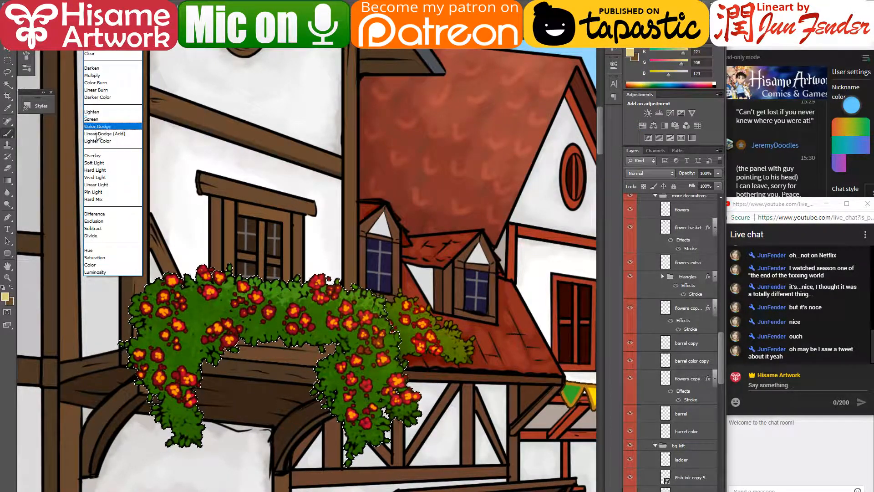
{"action": "left_click", "coordinate": [96, 163]}
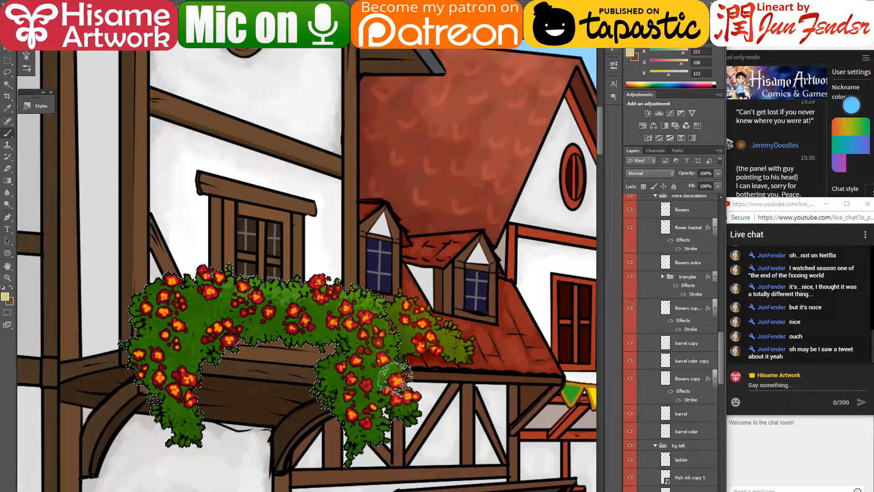
{"action": "left_click", "coordinate": [109, 32]}
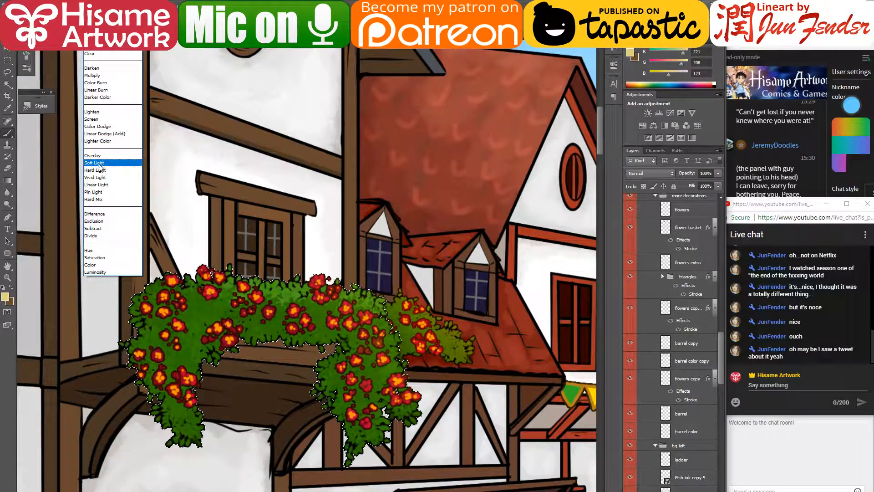
{"action": "left_click", "coordinate": [103, 133]}
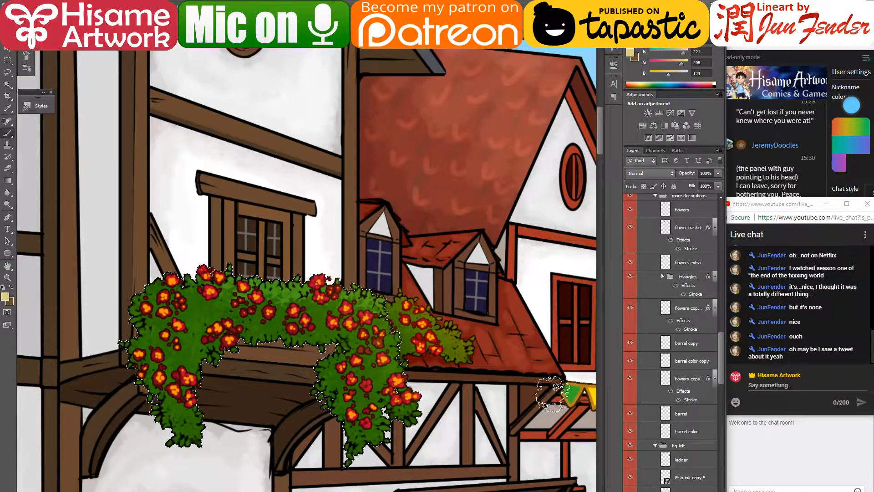
- Select the flowers layer and hide and show it to check that it holds the garland
{"action": "left_click", "coordinate": [630, 491]}
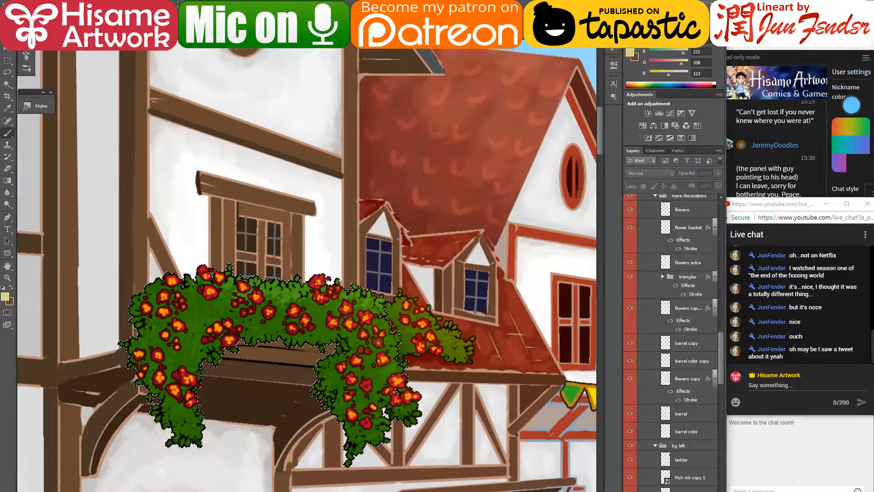
{"action": "left_click", "coordinate": [630, 491]}
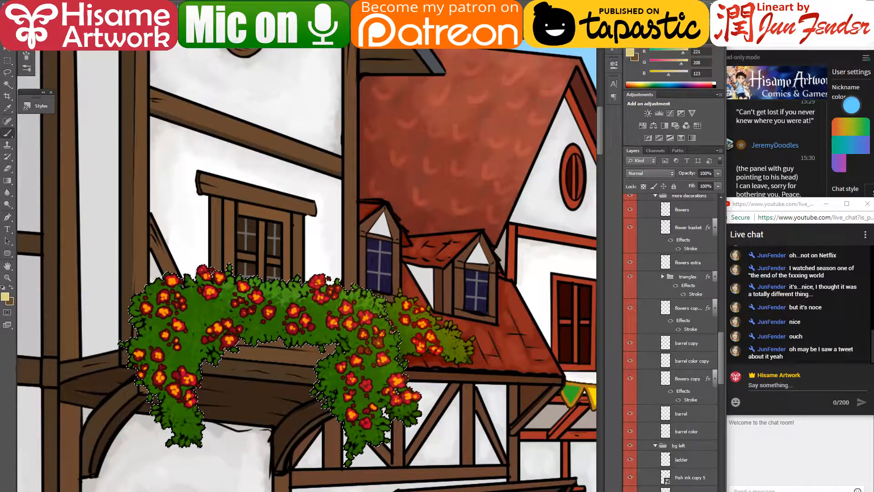
{"action": "left_click", "coordinate": [682, 210]}
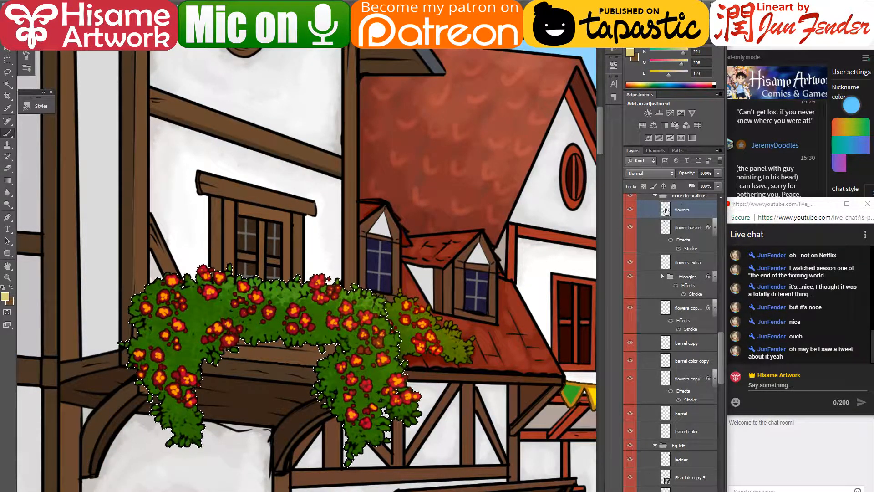
{"action": "double_click", "coordinate": [644, 211]}
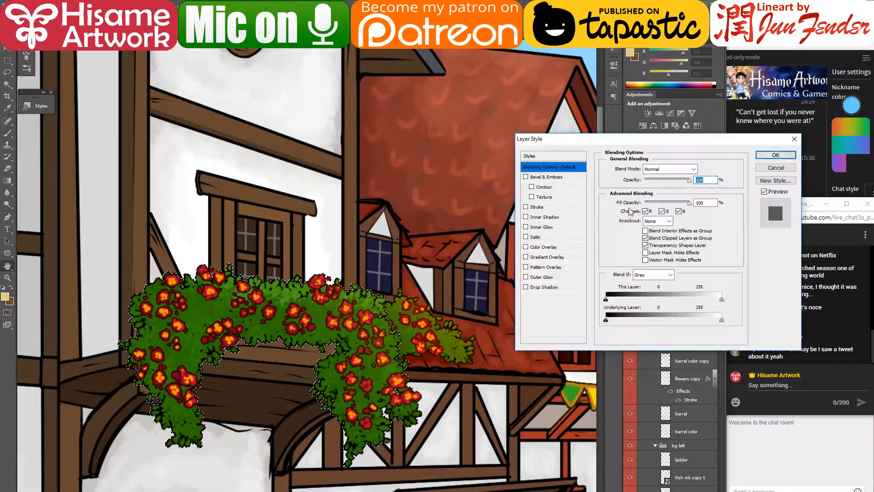
{"action": "left_click", "coordinate": [776, 167]}
{"action": "left_click", "coordinate": [631, 210]}
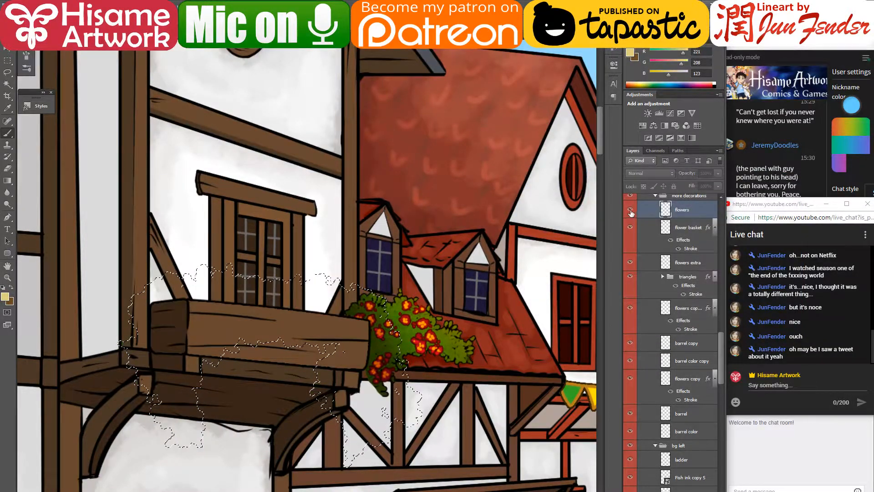
{"action": "left_click", "coordinate": [631, 210]}
- Set the brush to Linear Dodge (Add), paint pale yellow highlights along the upper side of the garland, and clear the selection
{"action": "left_click", "coordinate": [109, 15]}
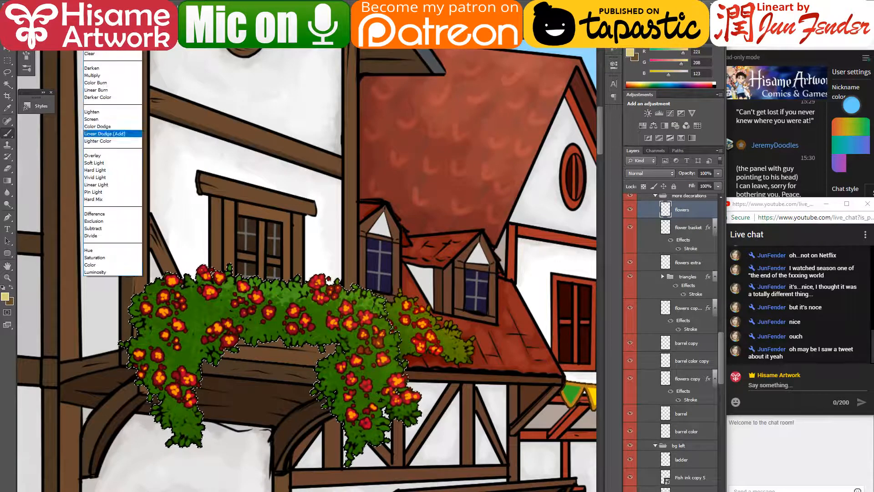
{"action": "left_click", "coordinate": [100, 160]}
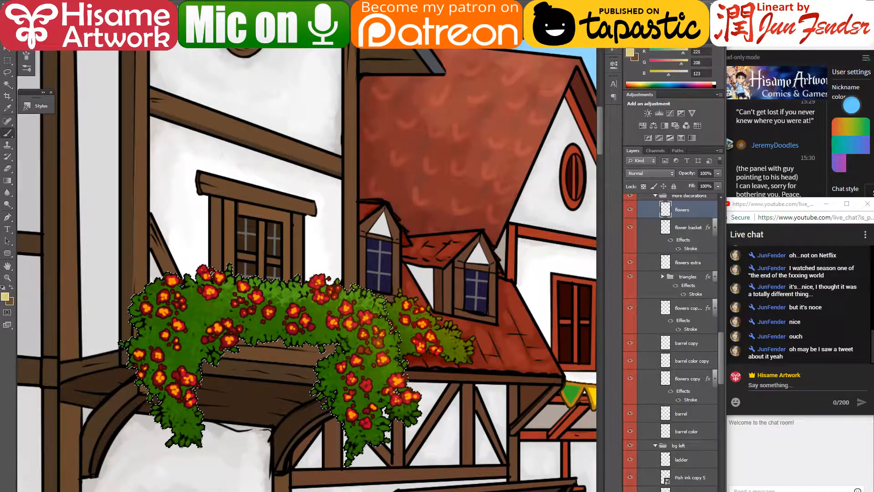
{"action": "left_click", "coordinate": [110, 15]}
{"action": "left_click", "coordinate": [111, 136]}
{"action": "mouse_move", "coordinate": [210, 296]}
{"action": "left_mouse_down"}
{"action": "mouse_move", "coordinate": [178, 287]}
{"action": "mouse_move", "coordinate": [203, 298]}
{"action": "mouse_move", "coordinate": [177, 294]}
{"action": "mouse_move", "coordinate": [314, 303]}
{"action": "mouse_move", "coordinate": [293, 310]}
{"action": "mouse_move", "coordinate": [275, 294]}
{"action": "mouse_move", "coordinate": [360, 284]}
{"action": "mouse_move", "coordinate": [379, 320]}
{"action": "mouse_move", "coordinate": [407, 421]}
{"action": "mouse_move", "coordinate": [372, 361]}
{"action": "mouse_move", "coordinate": [346, 360]}
{"action": "mouse_move", "coordinate": [379, 363]}
{"action": "mouse_move", "coordinate": [433, 404]}
{"action": "left_mouse_up"}
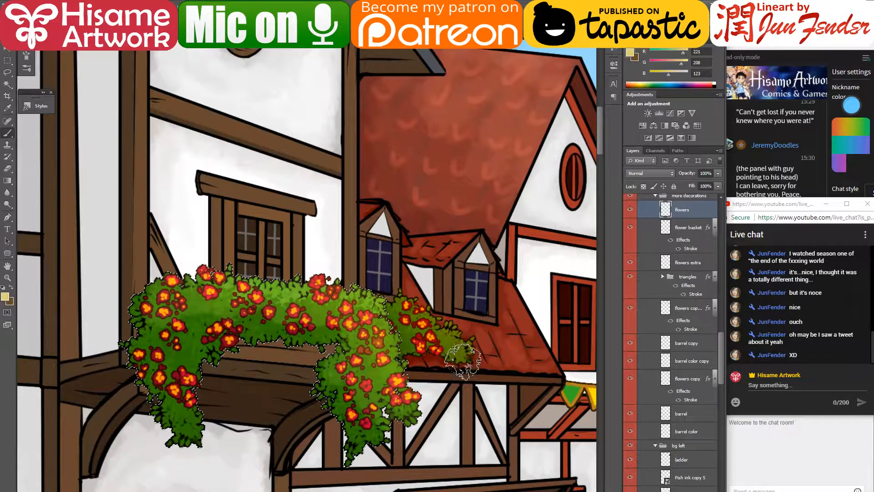
{"action": "key", "text": "ctrl+d"}
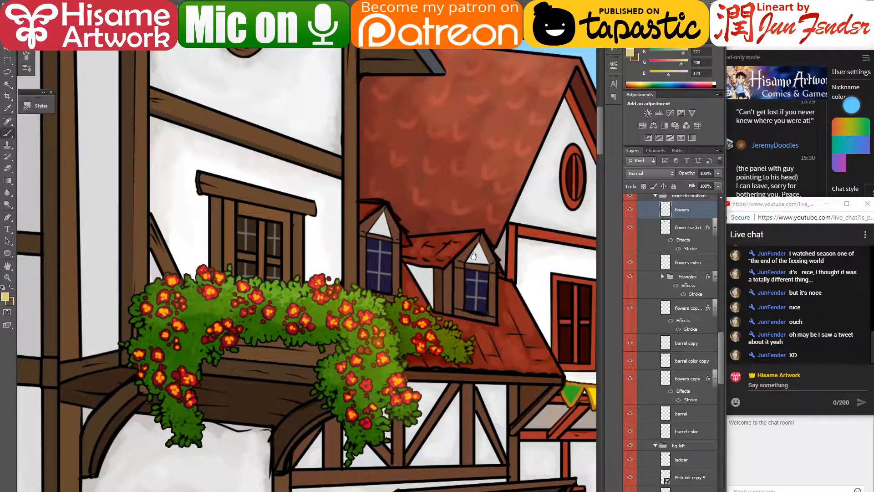
- Hide and show the flowers layer to check the highlights painted on the garland
{"action": "left_click_drag", "start_coordinate": [481, 261], "coordinate": [458, 277]}
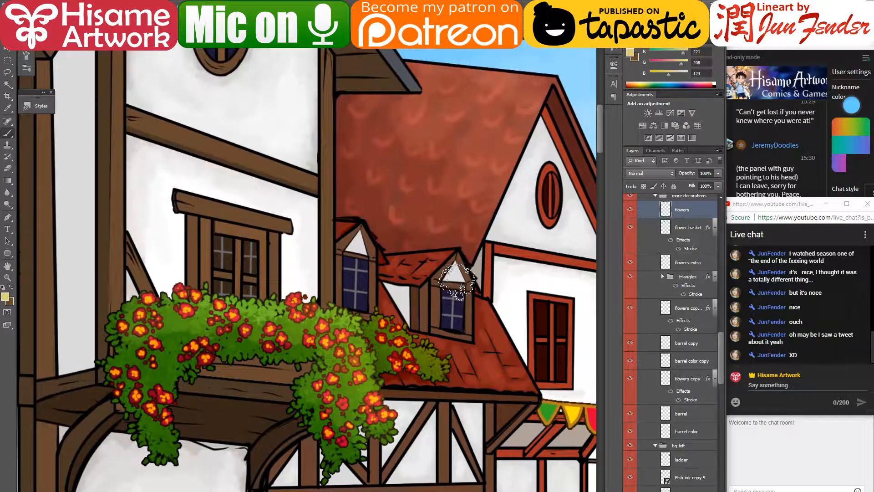
{"action": "left_click", "coordinate": [631, 209]}
{"action": "left_click", "coordinate": [630, 209]}
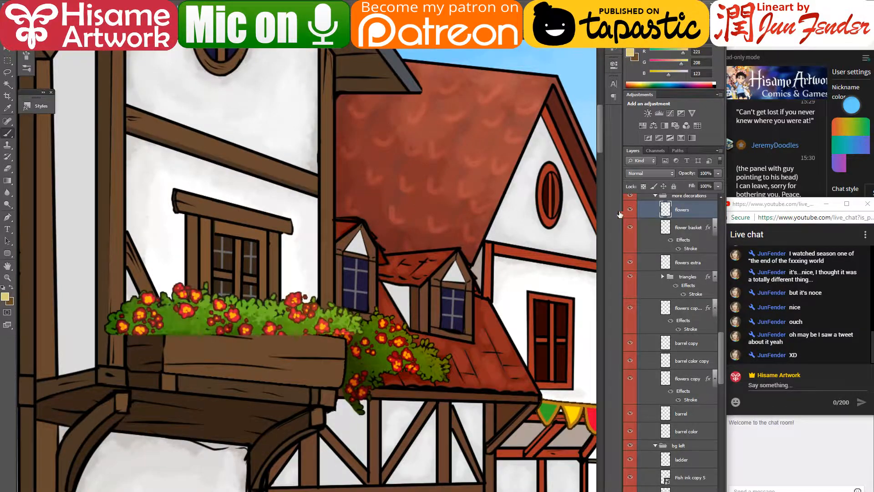
- Make the walls buildings layer active, load its outline as a selection, and hide and show it to check its contents
{"action": "mouse_move", "coordinate": [448, 257]}
{"action": "left_mouse_down"}
{"action": "mouse_move", "coordinate": [497, 310]}
{"action": "mouse_move", "coordinate": [500, 371]}
{"action": "left_mouse_up"}
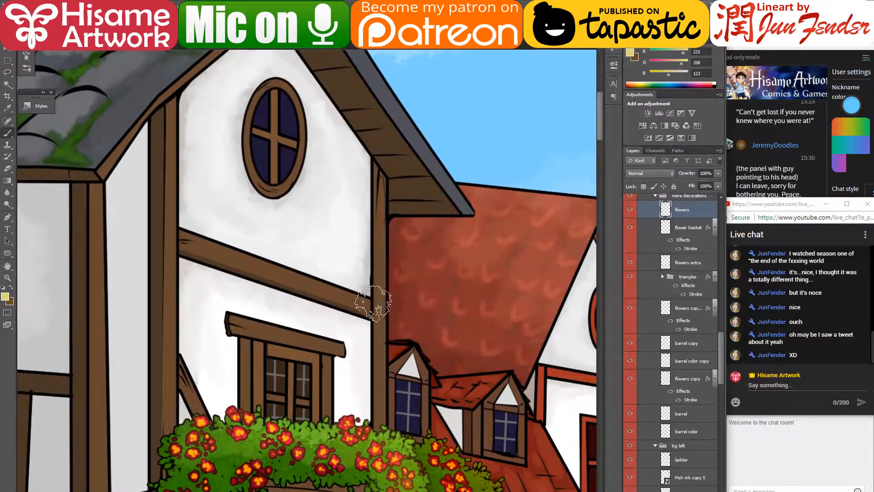
{"action": "key", "text": "v"}
{"action": "left_click", "coordinate": [378, 295]}
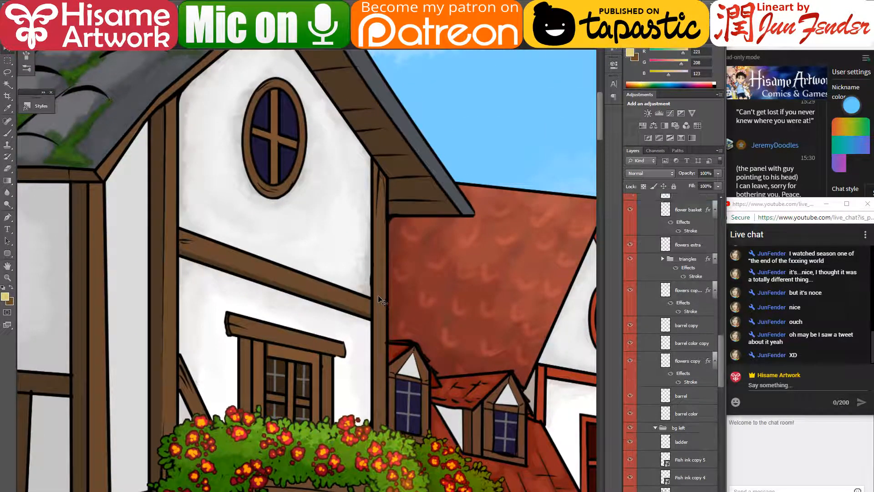
{"action": "left_click", "coordinate": [665, 487], "text": "ctrl"}
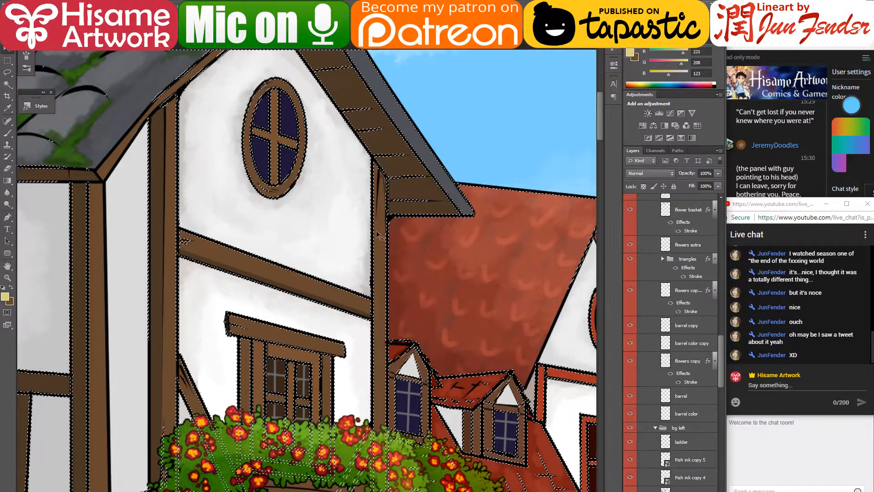
{"action": "scroll", "coordinate": [720, 346], "scroll_direction": "down", "scroll_amount": 5}
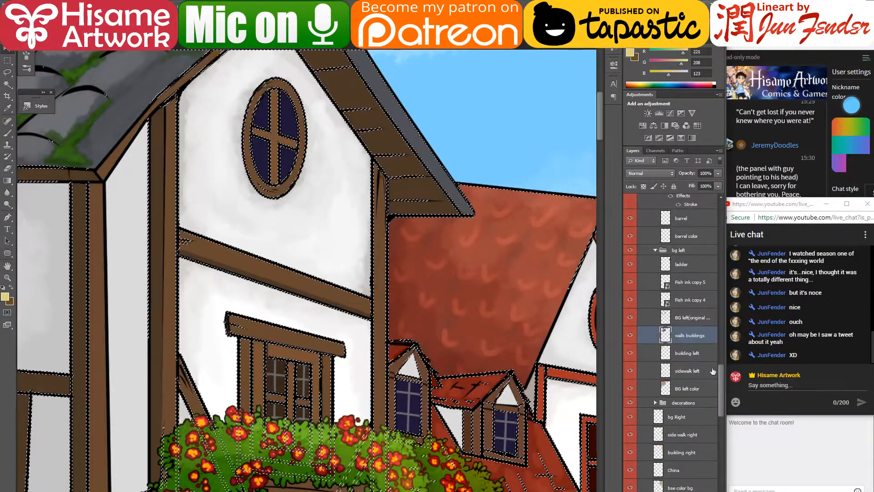
{"action": "left_click", "coordinate": [630, 336]}
{"action": "left_click", "coordinate": [630, 336]}
- Sample the brown of the house's corner post with the Brush and lighten the foreground colour to RGB 183, 137, 101
{"action": "key", "text": "b"}
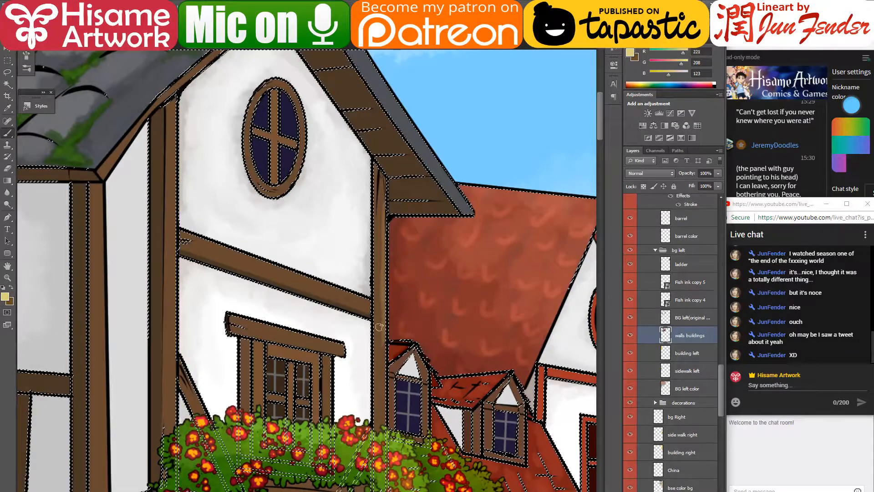
{"action": "scroll", "coordinate": [384, 291], "scroll_direction": "up", "scroll_amount": 3}
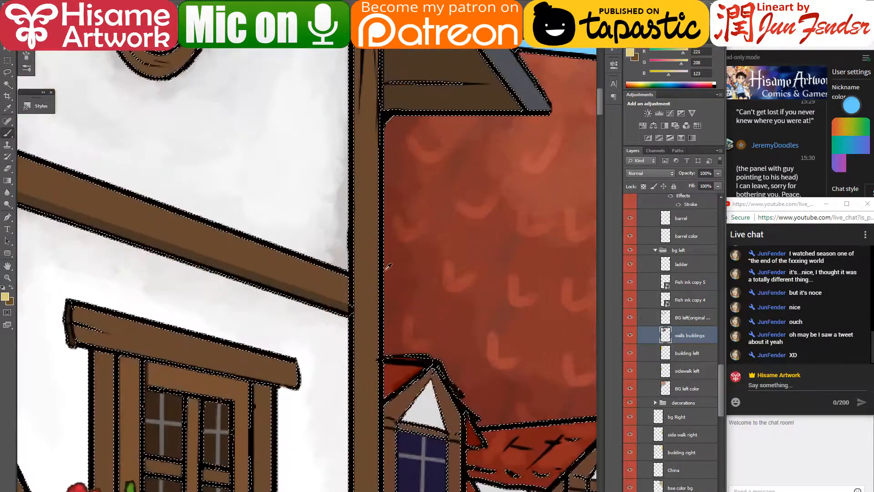
{"action": "left_click", "coordinate": [368, 266], "text": "alt"}
{"action": "left_click", "coordinate": [112, 17]}
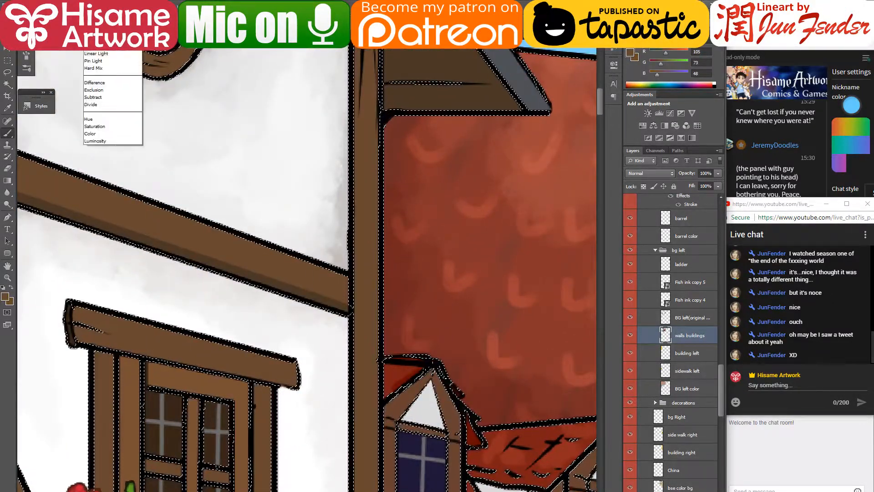
{"action": "key", "text": "Escape"}
{"action": "left_click", "coordinate": [6, 297]}
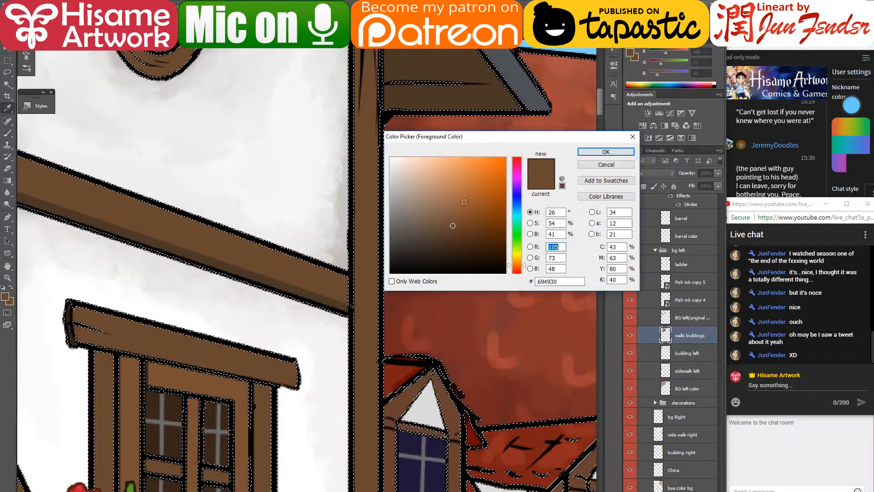
{"action": "left_click_drag", "start_coordinate": [464, 202], "coordinate": [442, 189]}
{"action": "key", "text": "Return"}
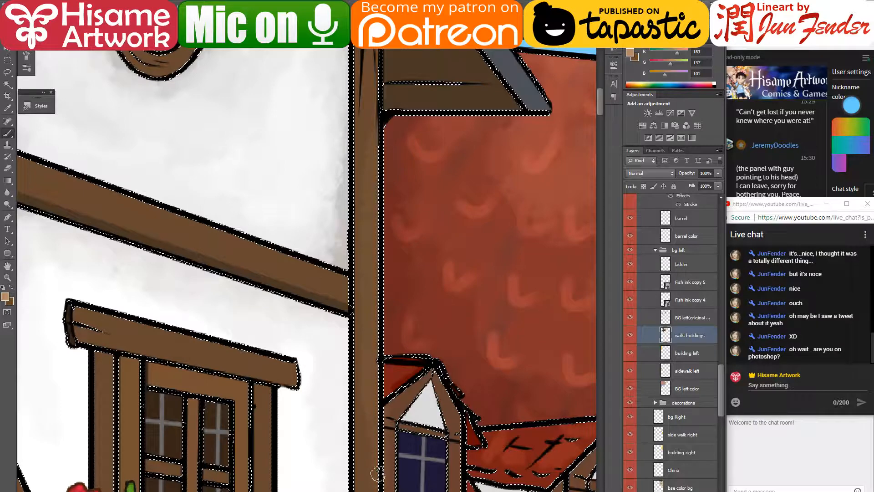
- Paint light brown highlights on the corner post beside the red roof and on the window's lintel, and clear the selection
{"action": "left_click_drag", "start_coordinate": [378, 473], "coordinate": [395, 372]}
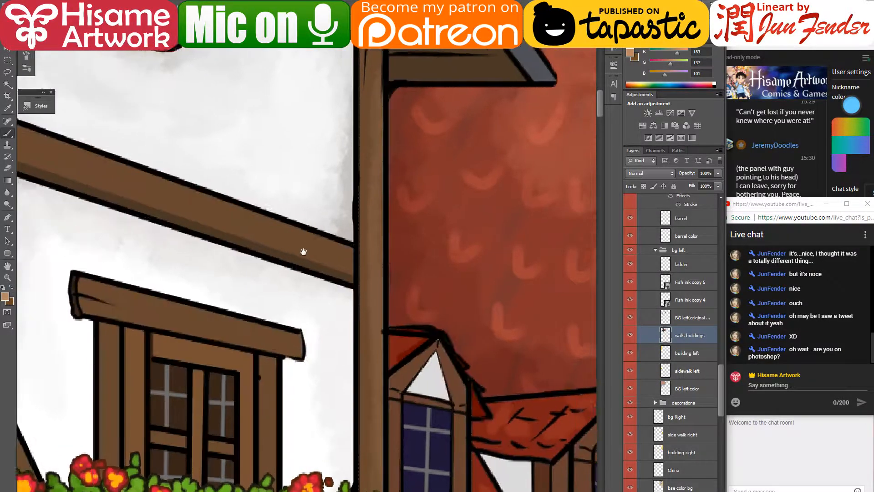
{"action": "left_click_drag", "start_coordinate": [302, 250], "coordinate": [416, 252]}
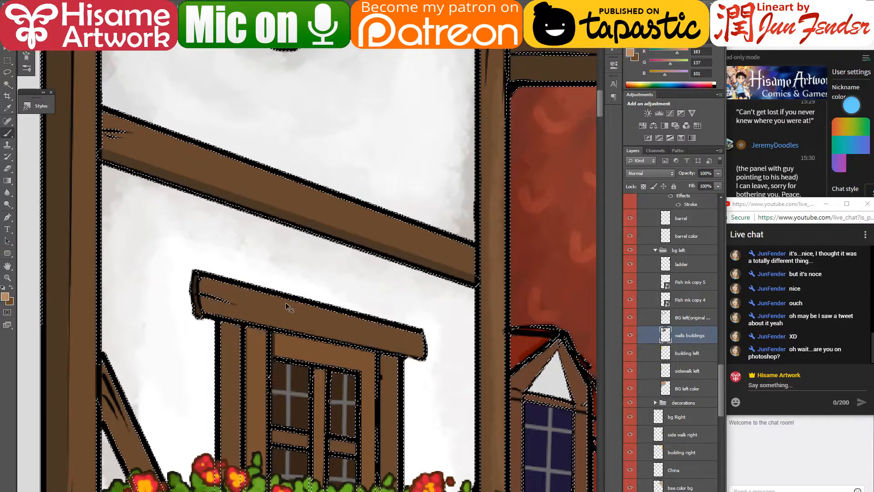
{"action": "key", "text": "ctrl+d"}
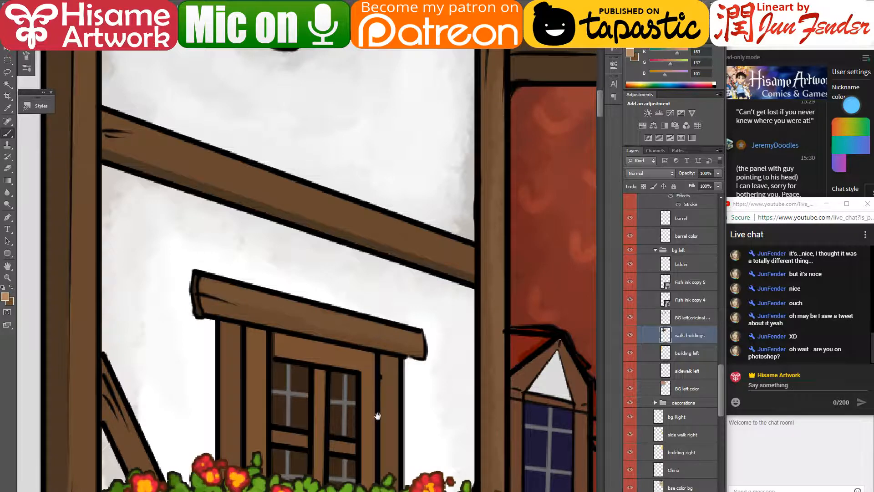
- Paint light brown wood highlights on the frame of the window above the garland and on the oval gable window's frame
{"action": "left_click_drag", "start_coordinate": [377, 416], "coordinate": [322, 274]}
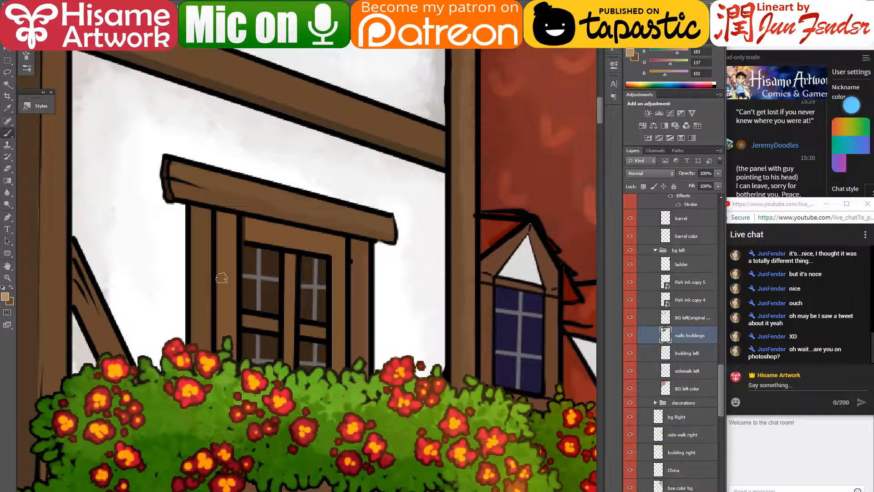
{"action": "left_click_drag", "start_coordinate": [208, 226], "coordinate": [203, 340]}
{"action": "left_click_drag", "start_coordinate": [479, 284], "coordinate": [367, 276]}
{"action": "left_click_drag", "start_coordinate": [50, 274], "coordinate": [279, 264]}
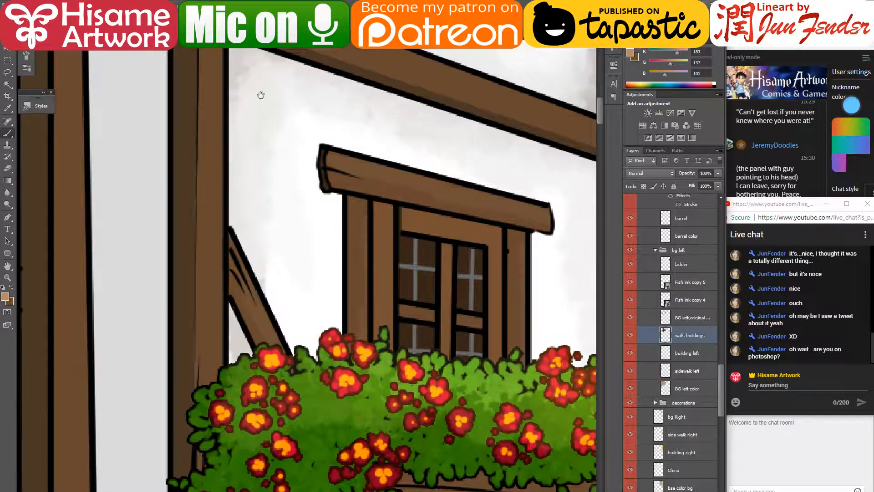
{"action": "left_click_drag", "start_coordinate": [261, 95], "coordinate": [303, 370]}
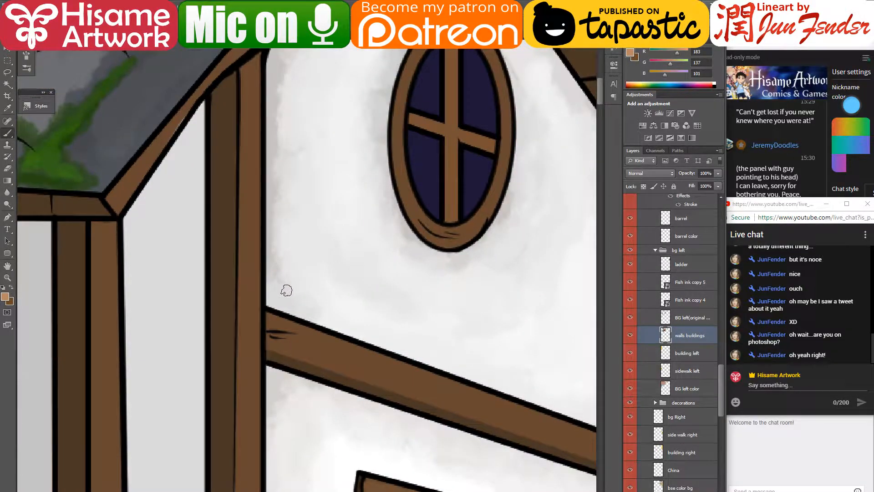
{"action": "left_click_drag", "start_coordinate": [388, 361], "coordinate": [322, 334]}
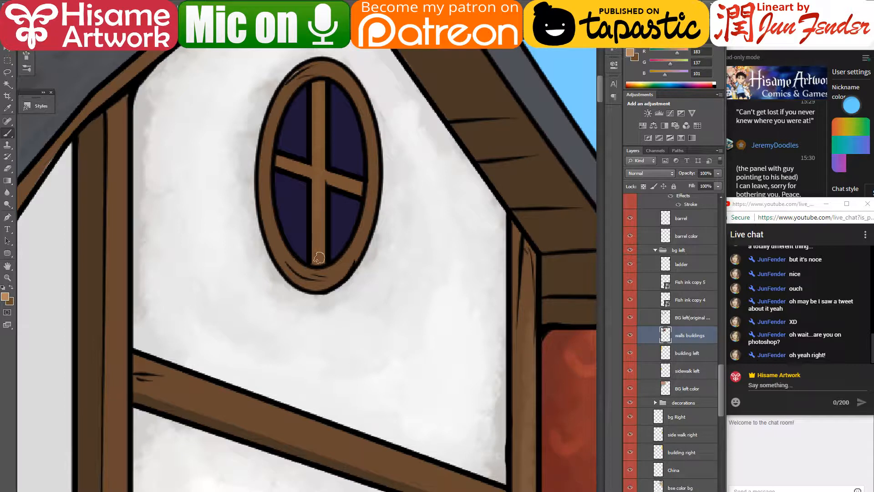
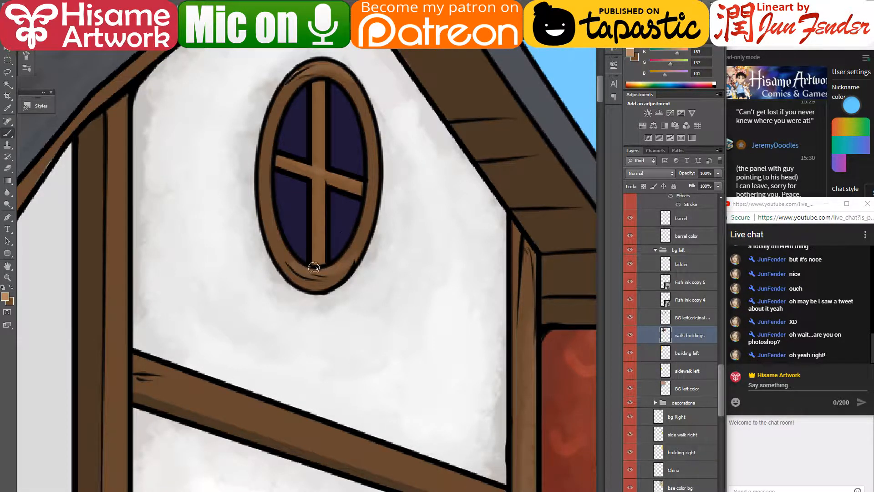
- Paint light brown highlights on the wooden frames of the two small dormer windows in the red roof
{"action": "mouse_move", "coordinate": [486, 476]}
{"action": "left_mouse_down"}
{"action": "mouse_move", "coordinate": [314, 224]}
{"action": "mouse_move", "coordinate": [288, 141]}
{"action": "left_mouse_up"}
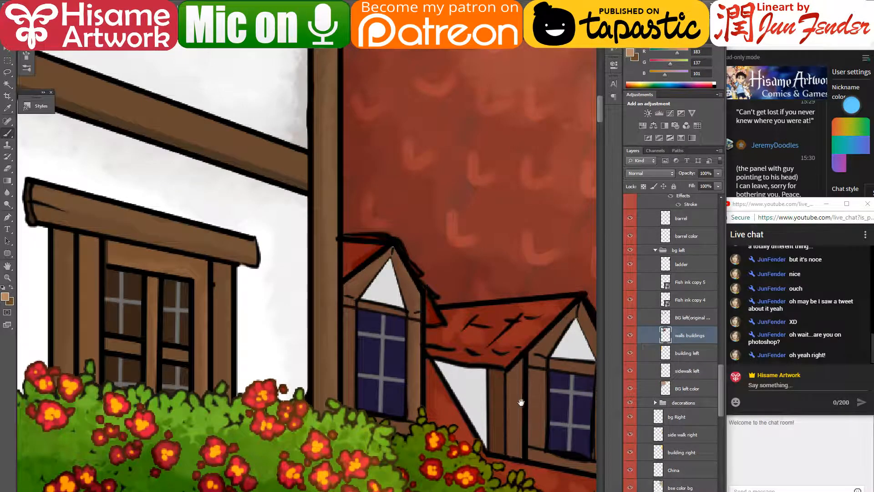
{"action": "left_click_drag", "start_coordinate": [523, 368], "coordinate": [327, 271]}
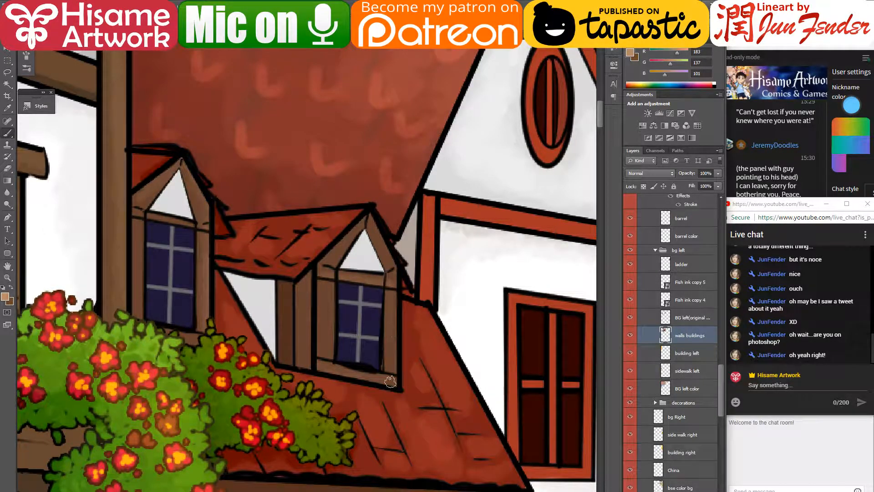
{"action": "left_click_drag", "start_coordinate": [530, 220], "coordinate": [338, 312]}
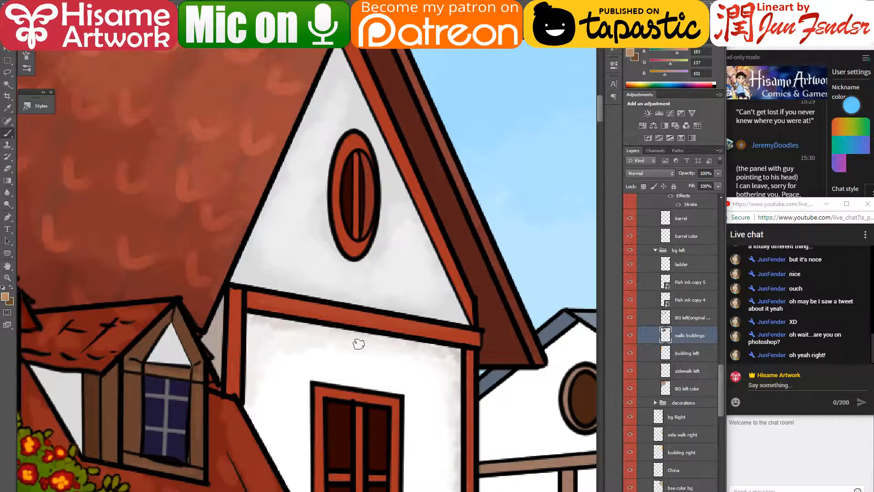
- Look over the white gable house's walls and timbers and the neighbouring red half-timbered house
{"action": "left_click_drag", "start_coordinate": [351, 333], "coordinate": [410, 256]}
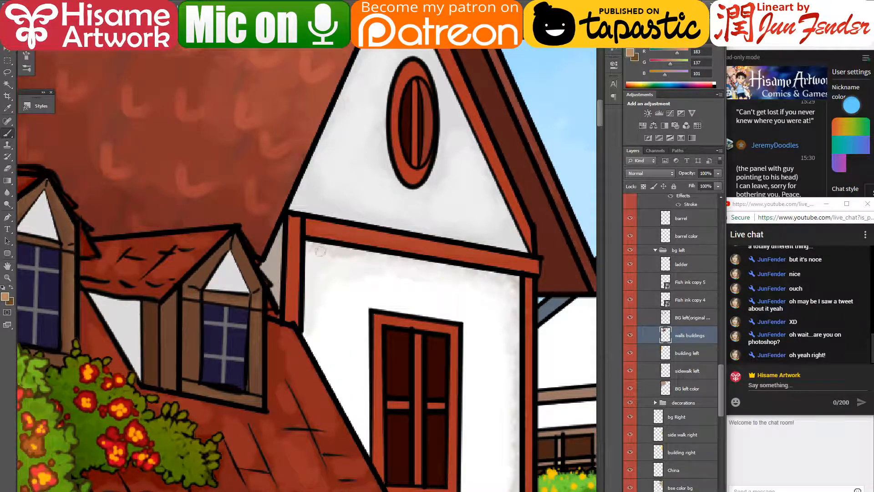
{"action": "left_click_drag", "start_coordinate": [469, 251], "coordinate": [404, 297]}
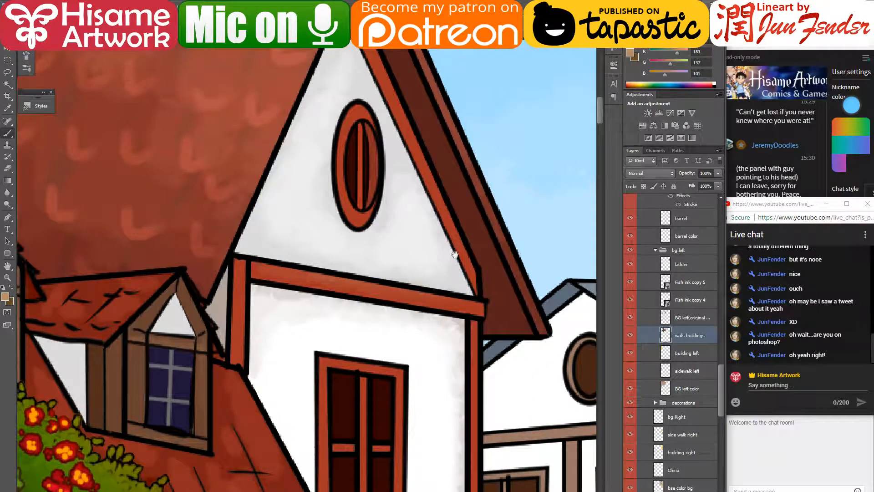
{"action": "left_click_drag", "start_coordinate": [455, 255], "coordinate": [441, 259]}
{"action": "left_click_drag", "start_coordinate": [410, 364], "coordinate": [311, 215]}
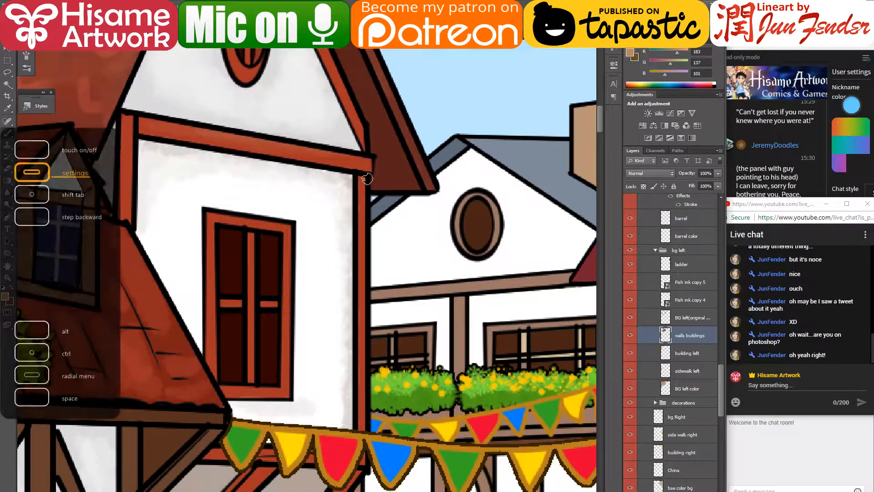
{"action": "left_click_drag", "start_coordinate": [200, 211], "coordinate": [265, 233]}
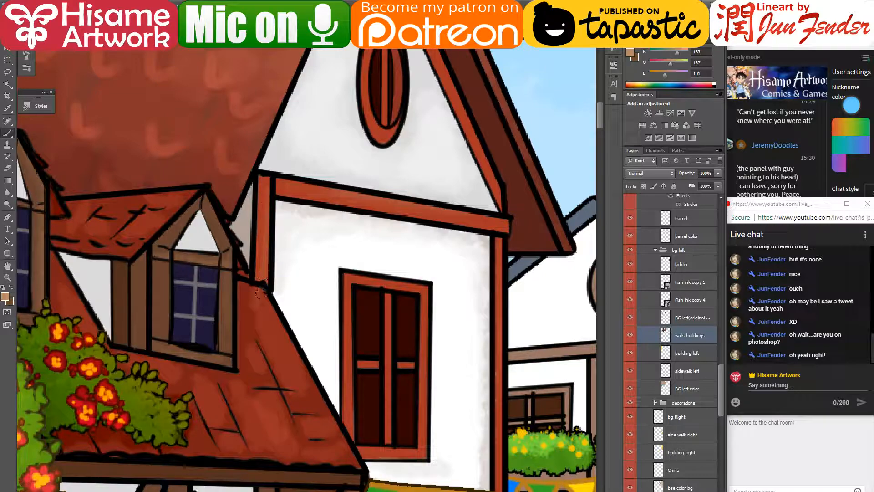
{"action": "left_click_drag", "start_coordinate": [296, 150], "coordinate": [256, 386]}
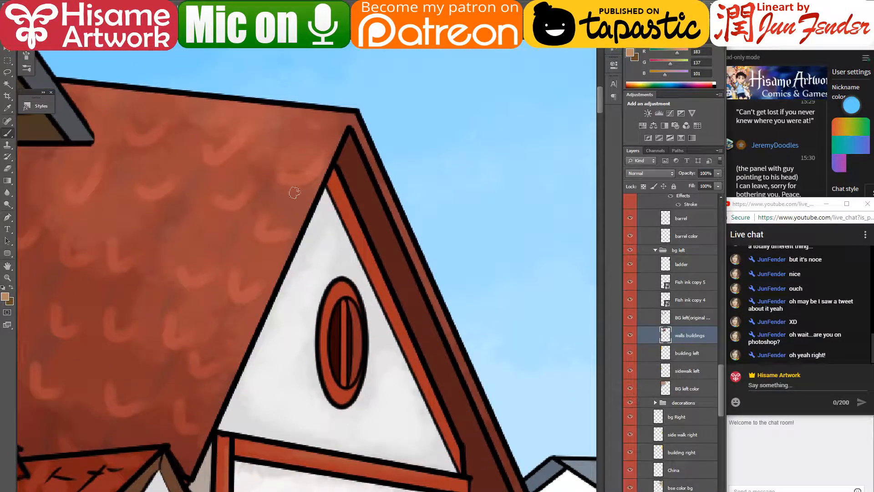
{"action": "mouse_move", "coordinate": [549, 390]}
{"action": "left_mouse_down"}
{"action": "mouse_move", "coordinate": [400, 275]}
{"action": "mouse_move", "coordinate": [277, 83]}
{"action": "mouse_move", "coordinate": [199, 133]}
{"action": "mouse_move", "coordinate": [131, 217]}
{"action": "mouse_move", "coordinate": [158, 176]}
{"action": "left_mouse_up"}
{"action": "mouse_move", "coordinate": [390, 351]}
{"action": "left_mouse_down"}
{"action": "mouse_move", "coordinate": [367, 249]}
{"action": "mouse_move", "coordinate": [366, 309]}
{"action": "left_mouse_up"}
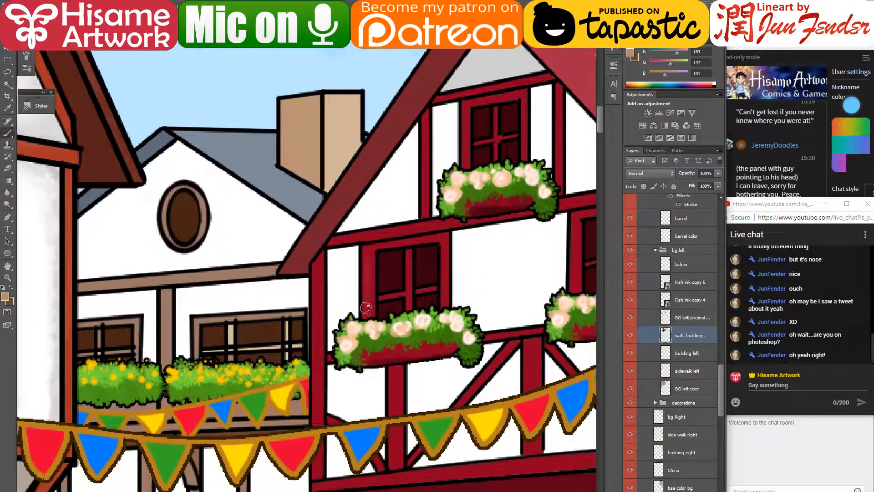
- Prepare the Brush on the bse color bg layer with Screen blending and the yellow sampled from the bunting, RGB 255, 222, 0
{"action": "left_click_drag", "start_coordinate": [368, 246], "coordinate": [368, 319]}
{"action": "key", "text": "ctrl+z"}
{"action": "key", "text": "v"}
{"action": "left_click", "coordinate": [367, 276]}
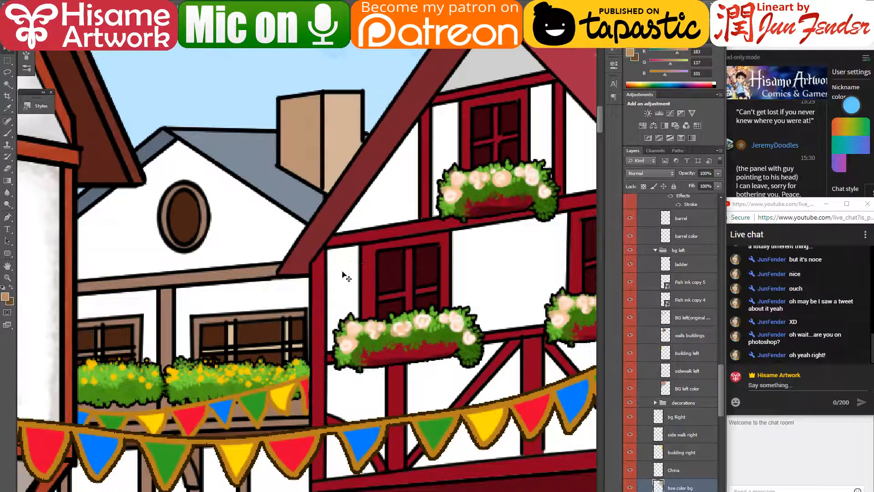
{"action": "key", "text": "b"}
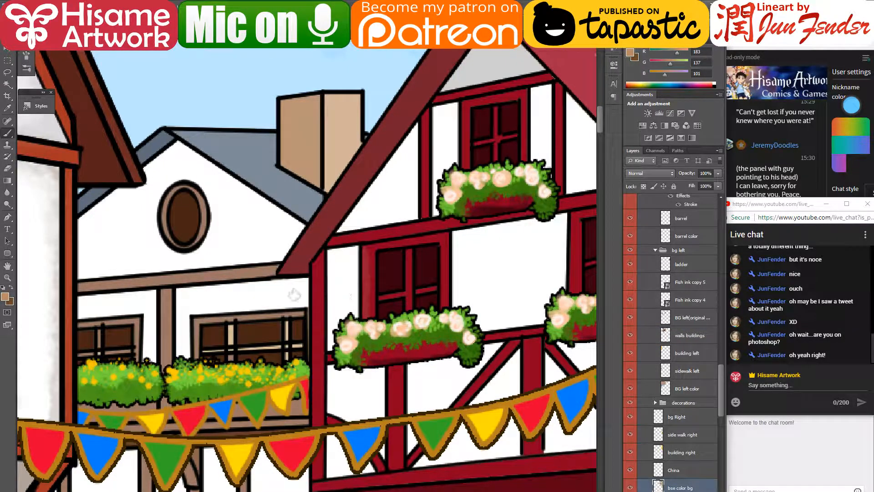
{"action": "left_click", "coordinate": [111, 18]}
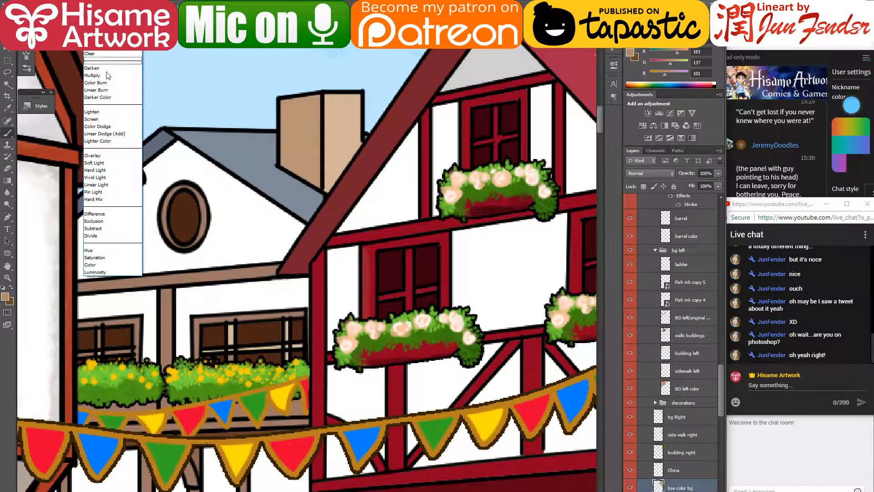
{"action": "left_click", "coordinate": [117, 120]}
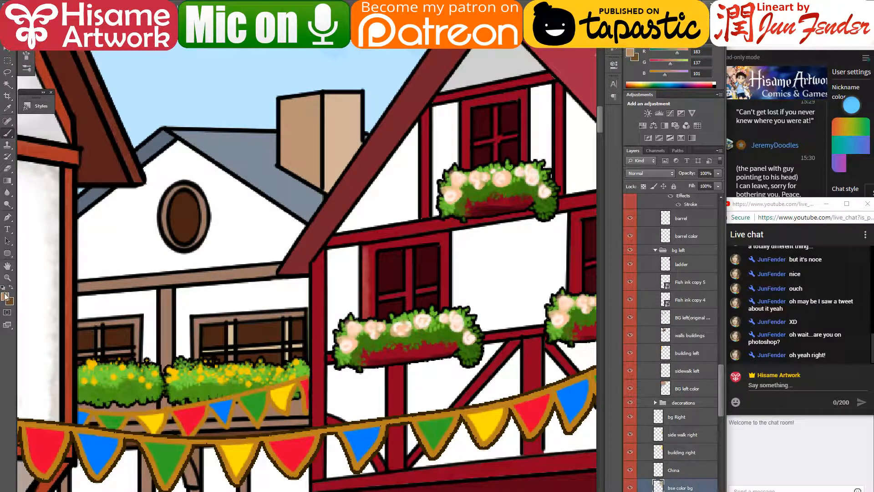
{"action": "left_click", "coordinate": [246, 437], "text": "alt"}
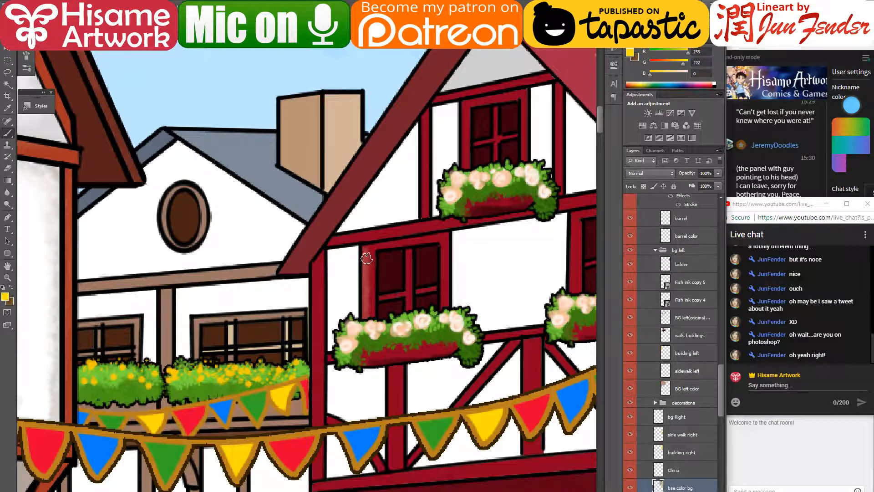
- Paint warm yellow highlights on the frames of the red house's two windows above the bunting
{"action": "left_click_drag", "start_coordinate": [366, 258], "coordinate": [366, 354]}
{"action": "left_click_drag", "start_coordinate": [363, 248], "coordinate": [447, 235]}
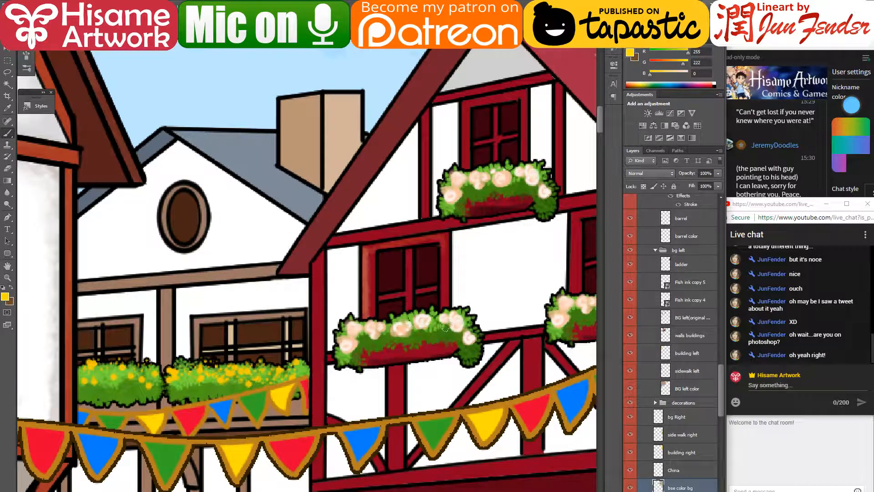
{"action": "left_click_drag", "start_coordinate": [446, 326], "coordinate": [445, 342]}
{"action": "mouse_move", "coordinate": [466, 111]}
{"action": "left_mouse_down"}
{"action": "mouse_move", "coordinate": [469, 206]}
{"action": "mouse_move", "coordinate": [512, 96]}
{"action": "mouse_move", "coordinate": [527, 94]}
{"action": "mouse_move", "coordinate": [524, 208]}
{"action": "mouse_move", "coordinate": [373, 167]}
{"action": "left_mouse_up"}
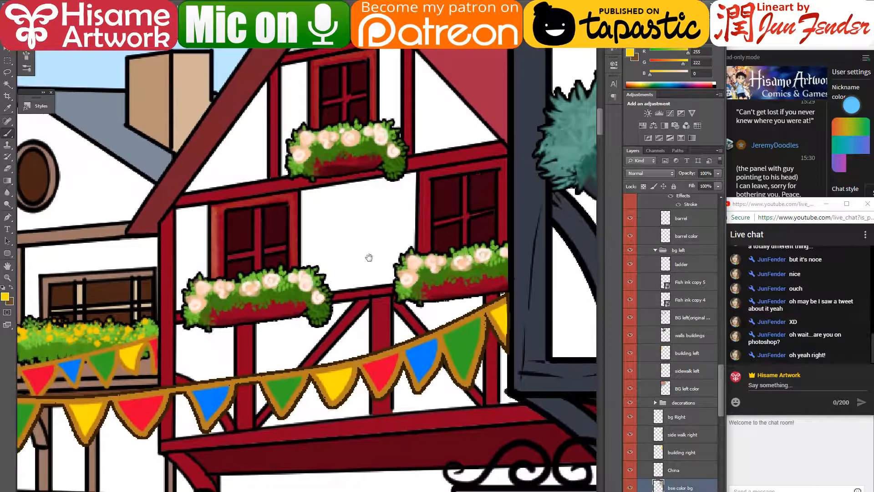
{"action": "left_click_drag", "start_coordinate": [423, 177], "coordinate": [423, 267]}
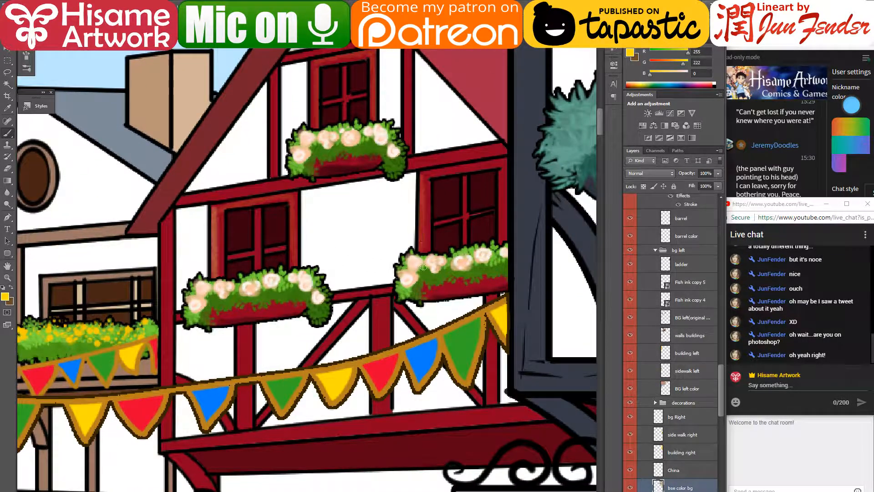
{"action": "left_click_drag", "start_coordinate": [427, 174], "coordinate": [510, 168]}
- Brush a yellow highlight down the upper part of the dark house's corner post, next to the red house's roof
{"action": "left_click_drag", "start_coordinate": [530, 314], "coordinate": [613, 223]}
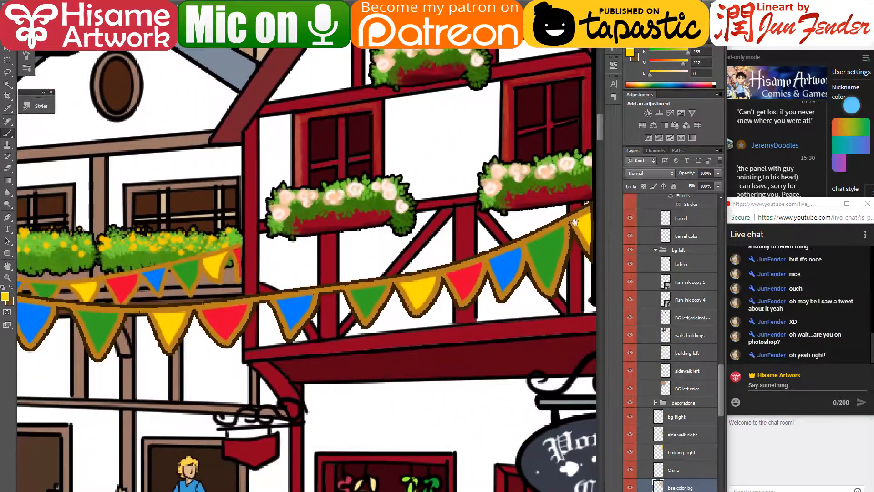
{"action": "scroll", "coordinate": [442, 277], "scroll_direction": "down", "scroll_amount": 5}
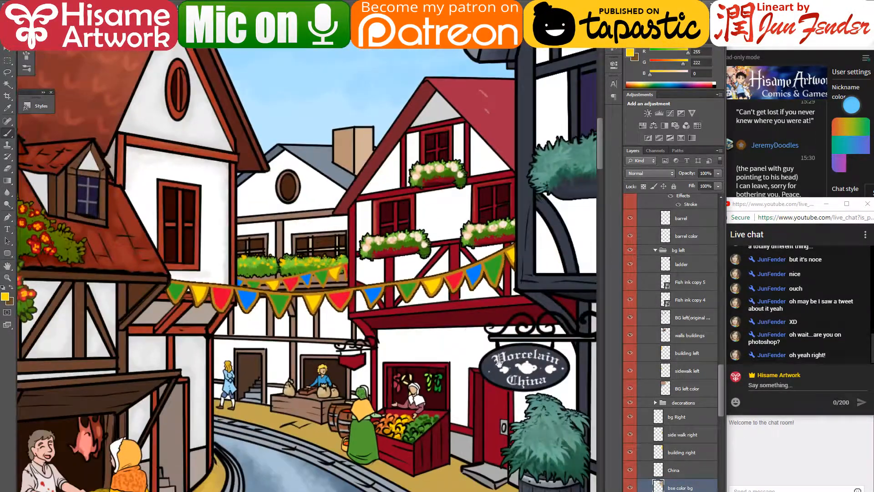
{"action": "left_click_drag", "start_coordinate": [485, 358], "coordinate": [332, 260]}
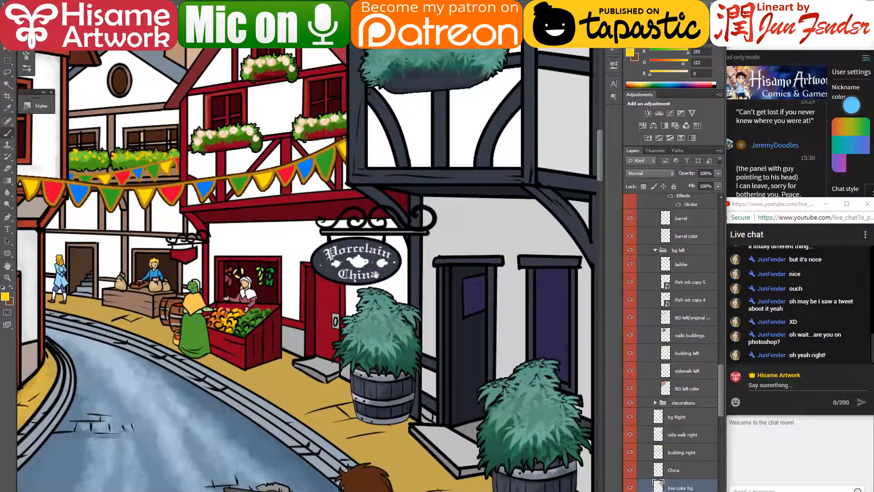
{"action": "scroll", "coordinate": [323, 306], "scroll_direction": "down", "scroll_amount": 2}
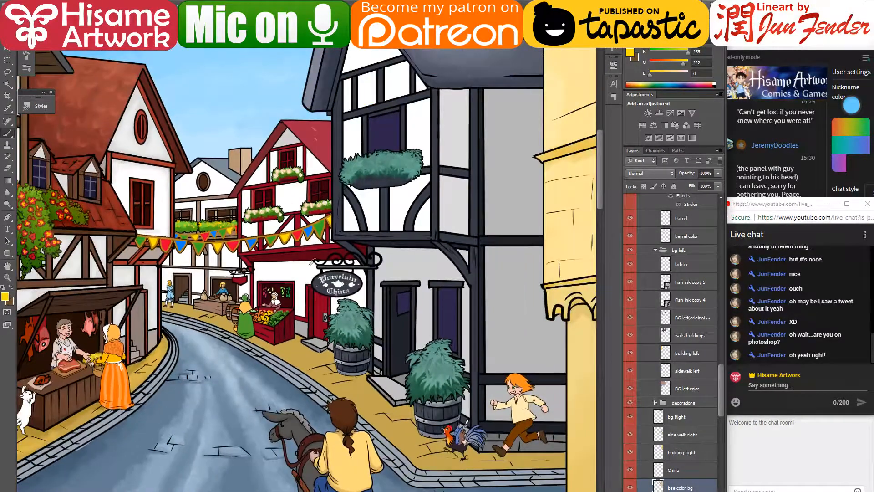
{"action": "scroll", "coordinate": [342, 107], "scroll_direction": "up", "scroll_amount": 2}
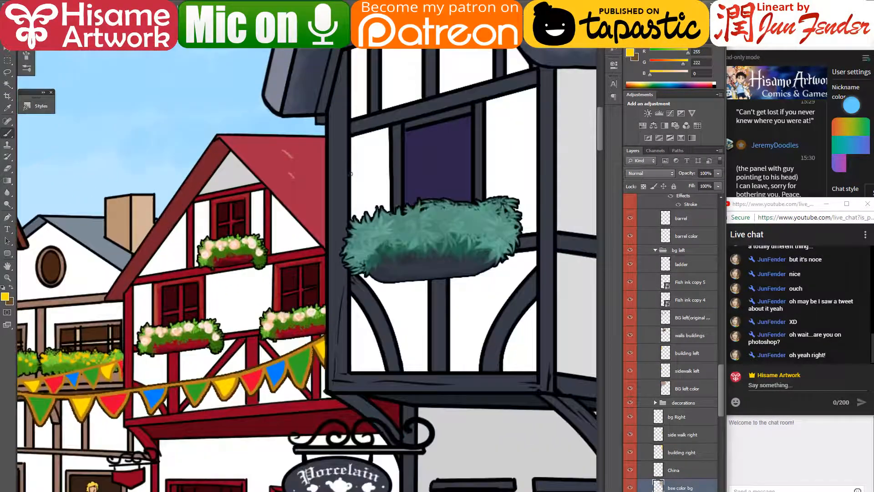
{"action": "key", "text": "v"}
{"action": "scroll", "coordinate": [337, 168], "scroll_direction": "up", "scroll_amount": 1}
{"action": "key", "text": "b"}
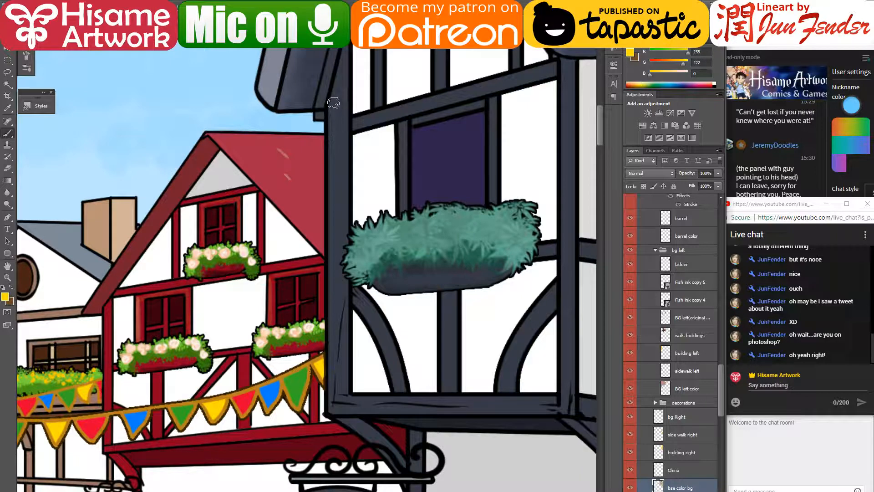
{"action": "left_click_drag", "start_coordinate": [334, 91], "coordinate": [334, 193]}
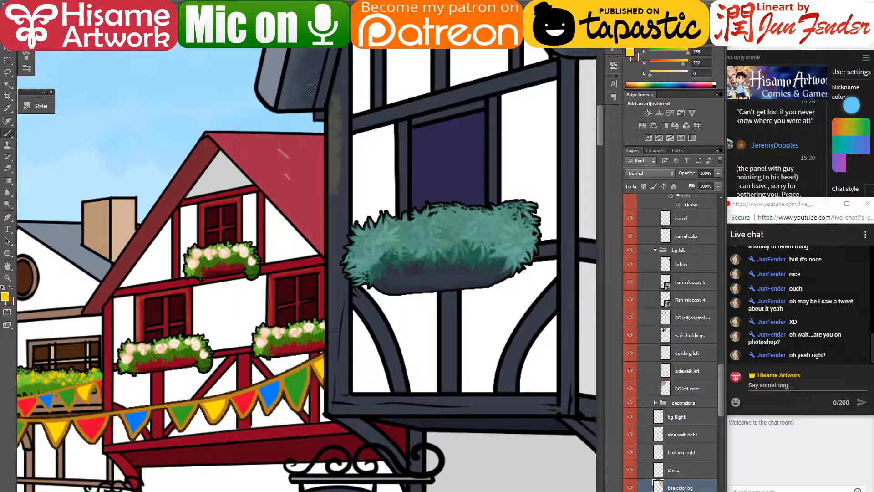
- Sample the light grey of the dark house's roof edge, RGB 129, 134, 150, and paint it over the corner post's yellow highlight
{"action": "left_click", "coordinate": [270, 77], "text": "alt"}
{"action": "left_click_drag", "start_coordinate": [332, 97], "coordinate": [333, 214]}
{"action": "left_click_drag", "start_coordinate": [333, 147], "coordinate": [334, 206]}
- Change the brush's blend mode and blend over the yellowish corner post with greys sampled from the timber
{"action": "left_click", "coordinate": [113, 18]}
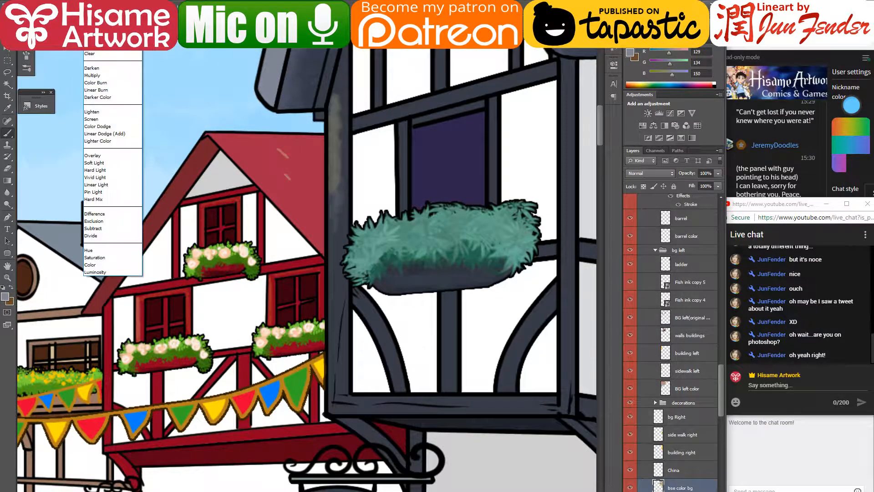
{"action": "left_click", "coordinate": [105, 67]}
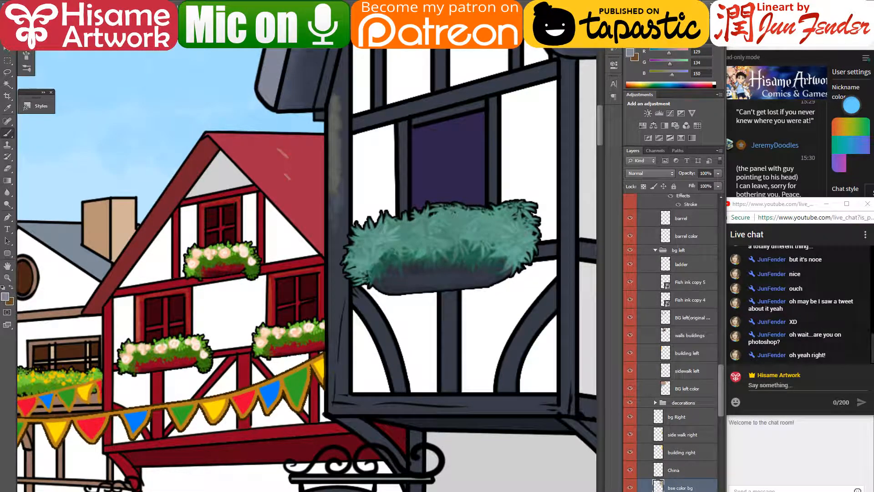
{"action": "left_click", "coordinate": [343, 86], "text": "alt"}
{"action": "left_click_drag", "start_coordinate": [340, 95], "coordinate": [339, 244]}
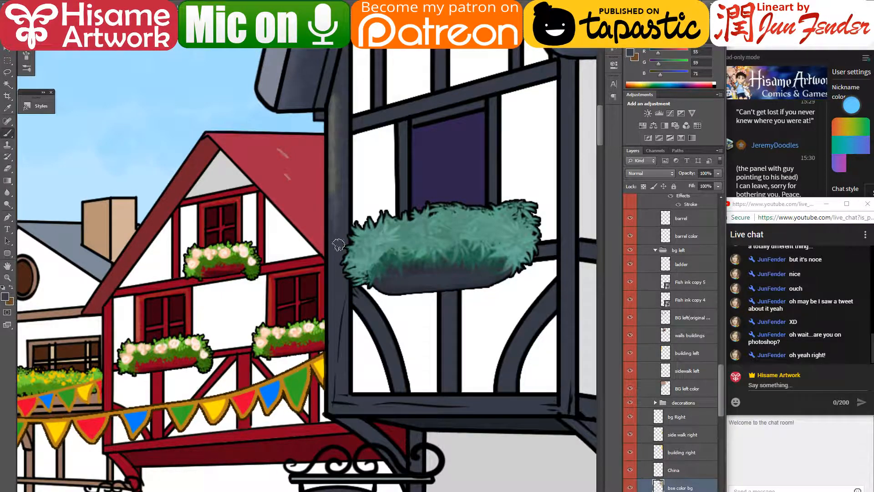
{"action": "left_click", "coordinate": [333, 139], "text": "alt"}
{"action": "left_click_drag", "start_coordinate": [335, 170], "coordinate": [336, 252]}
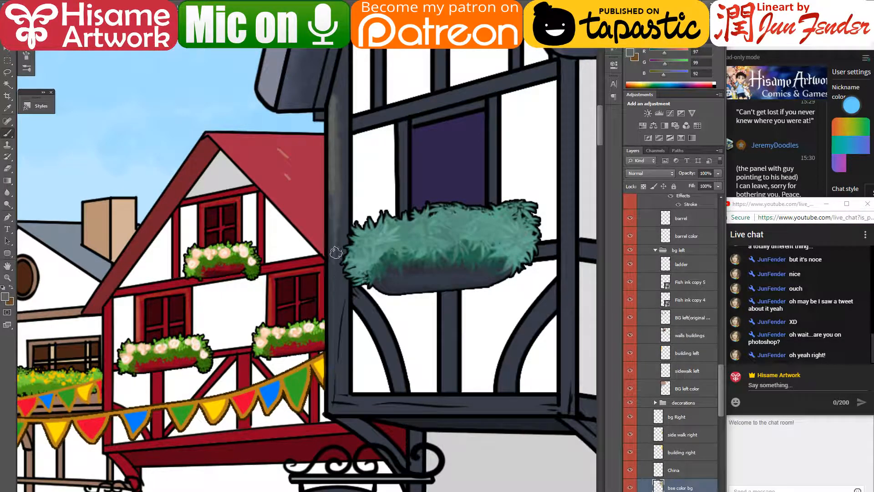
{"action": "left_click", "coordinate": [345, 204], "text": "alt"}
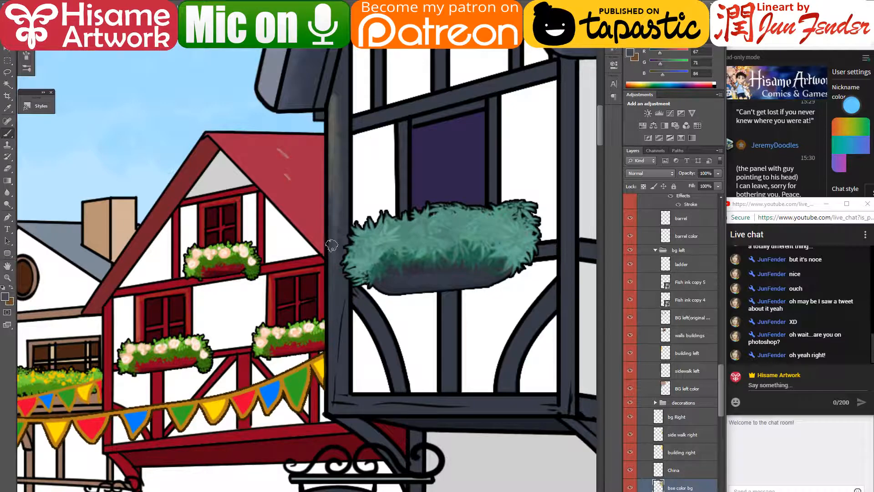
{"action": "left_click_drag", "start_coordinate": [333, 95], "coordinate": [340, 265]}
{"action": "left_click_drag", "start_coordinate": [335, 119], "coordinate": [330, 334]}
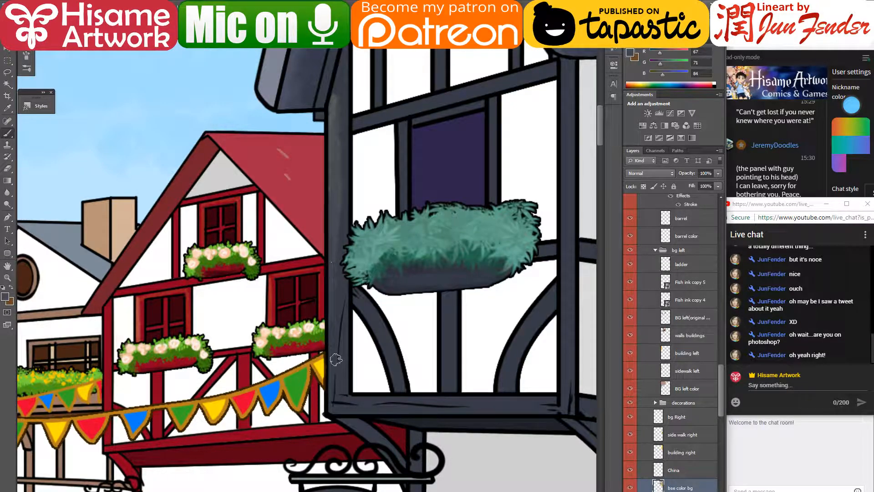
- Set the foreground colour to blue-grey RGB 89, 104, 117 and paint highlights down the dark corner post
{"action": "left_click", "coordinate": [5, 297]}
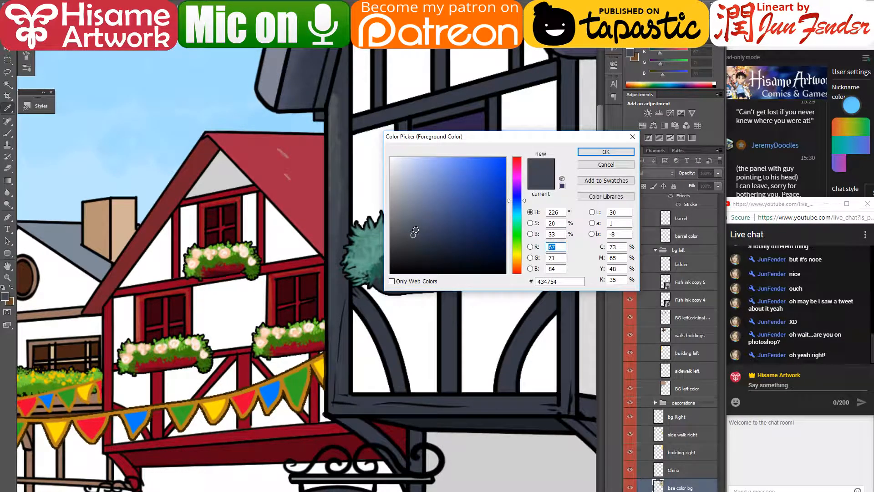
{"action": "left_click", "coordinate": [418, 220]}
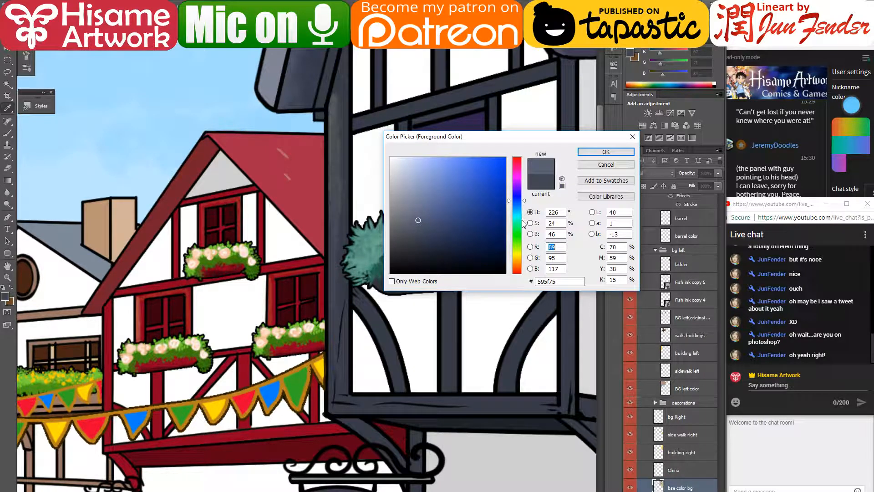
{"action": "left_click_drag", "start_coordinate": [518, 204], "coordinate": [517, 206]}
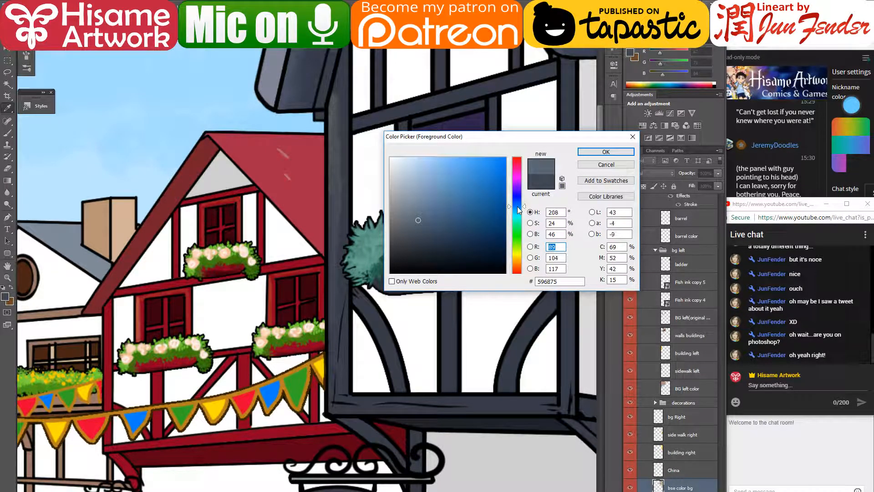
{"action": "left_click", "coordinate": [594, 155]}
{"action": "left_click_drag", "start_coordinate": [331, 103], "coordinate": [335, 240]}
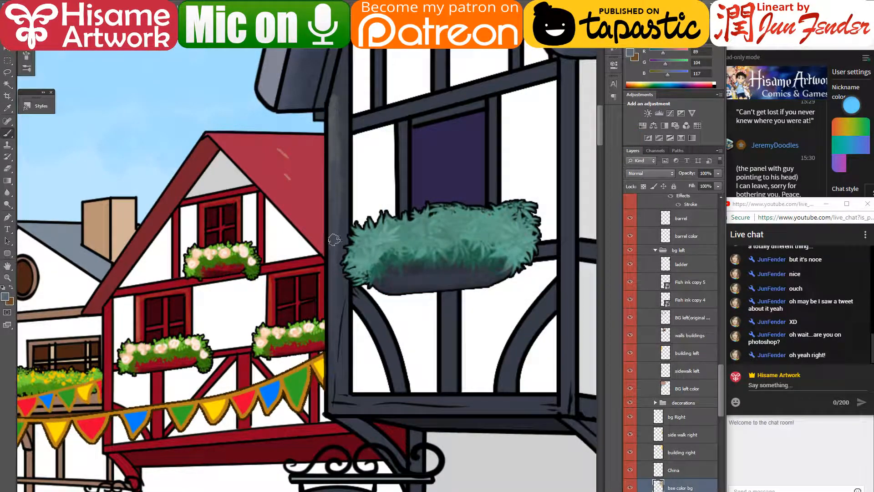
{"action": "left_click_drag", "start_coordinate": [337, 145], "coordinate": [335, 305]}
{"action": "left_click_drag", "start_coordinate": [331, 237], "coordinate": [333, 354]}
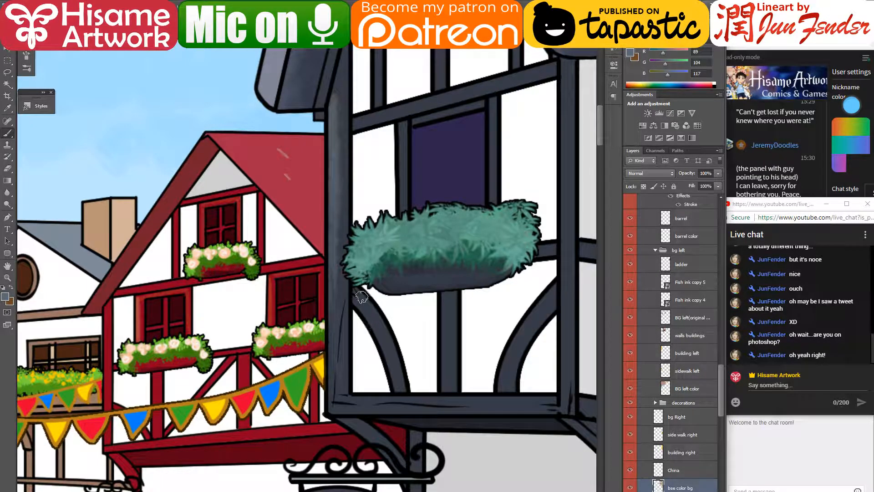
- Paint blue-grey highlights on the curved brace below the planter and along the horizontal beam beneath it
{"action": "left_click_drag", "start_coordinate": [367, 309], "coordinate": [395, 357]}
{"action": "left_click_drag", "start_coordinate": [381, 322], "coordinate": [392, 361]}
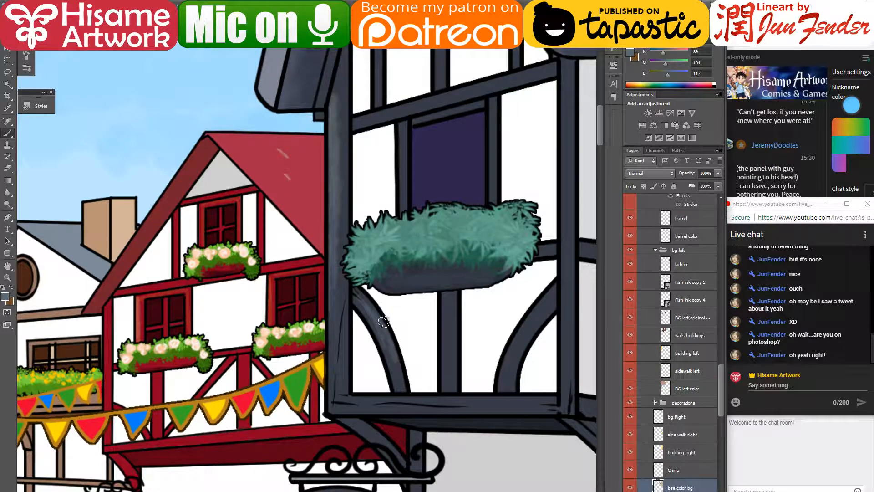
{"action": "left_click_drag", "start_coordinate": [345, 397], "coordinate": [518, 400]}
- Darken the corner post beside the planter with grey RGB 55, 59, 71 and highlight the front corner post with RGB 77, 88, 101
{"action": "left_click", "coordinate": [392, 357], "text": "alt"}
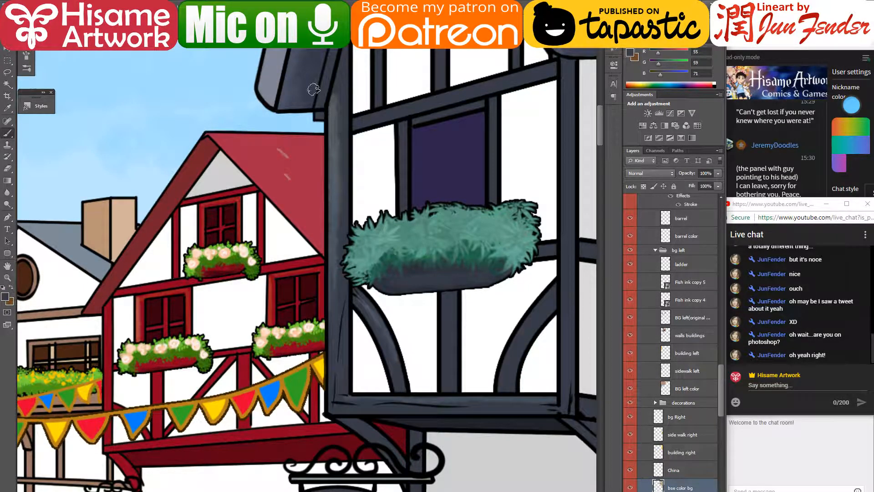
{"action": "left_click_drag", "start_coordinate": [337, 117], "coordinate": [338, 271]}
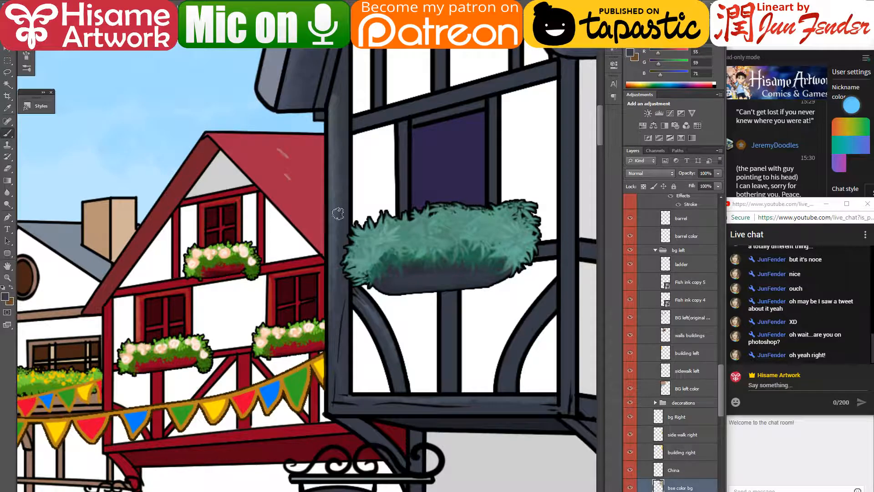
{"action": "left_click", "coordinate": [368, 308], "text": "alt"}
{"action": "left_click_drag", "start_coordinate": [506, 315], "coordinate": [395, 287]}
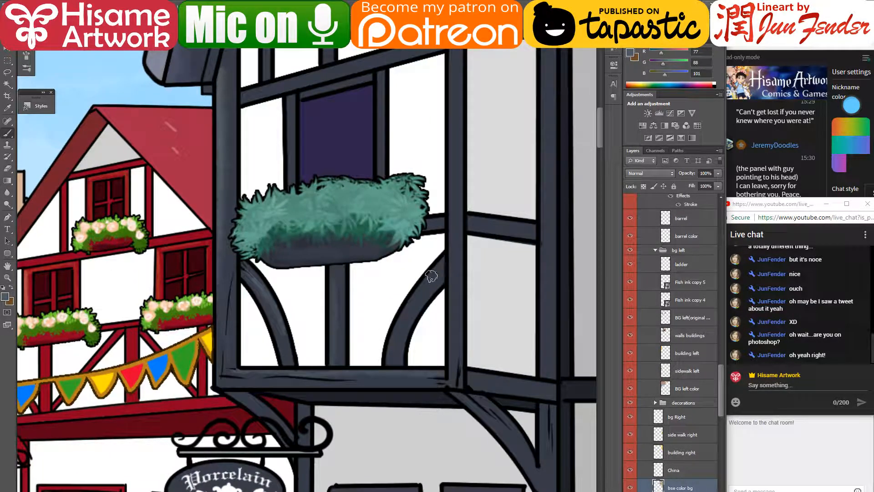
{"action": "left_click_drag", "start_coordinate": [330, 433], "coordinate": [371, 171]}
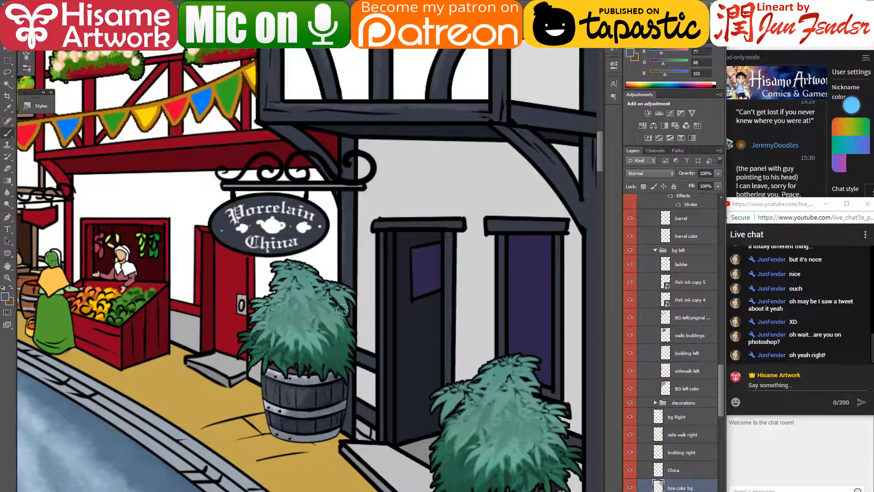
{"action": "mouse_move", "coordinate": [317, 183]}
{"action": "left_mouse_down"}
{"action": "mouse_move", "coordinate": [317, 236]}
{"action": "mouse_move", "coordinate": [345, 300]}
{"action": "mouse_move", "coordinate": [339, 335]}
{"action": "left_mouse_up"}
{"action": "left_click_drag", "start_coordinate": [447, 127], "coordinate": [353, 337]}
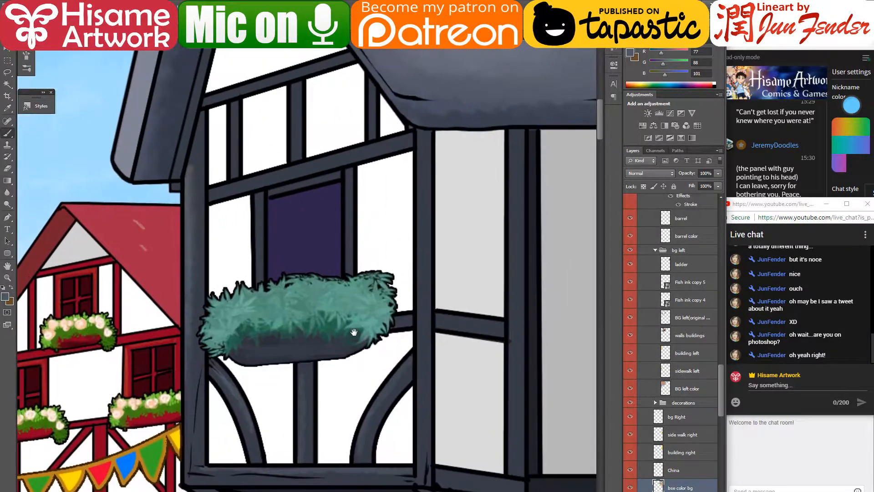
{"action": "left_click_drag", "start_coordinate": [419, 143], "coordinate": [417, 247]}
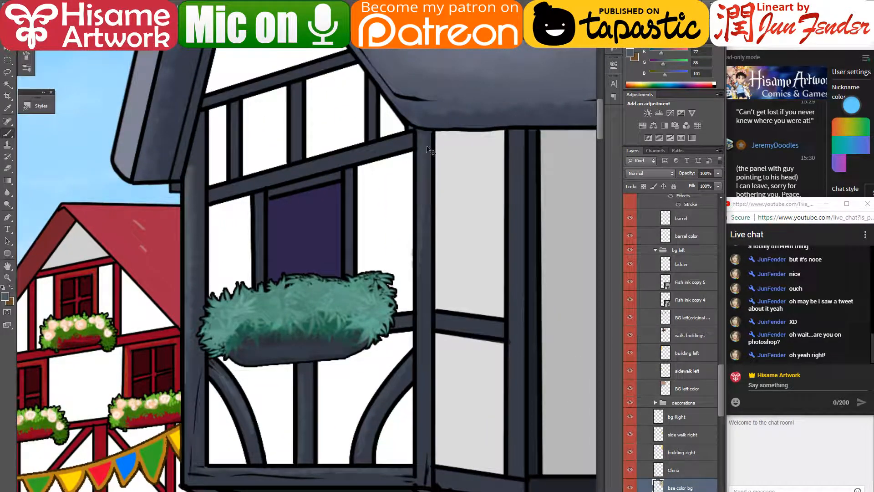
{"action": "key", "text": "ctrl+z"}
{"action": "left_click_drag", "start_coordinate": [419, 136], "coordinate": [419, 278]}
{"action": "scroll", "coordinate": [377, 237], "scroll_direction": "up", "scroll_amount": 5}
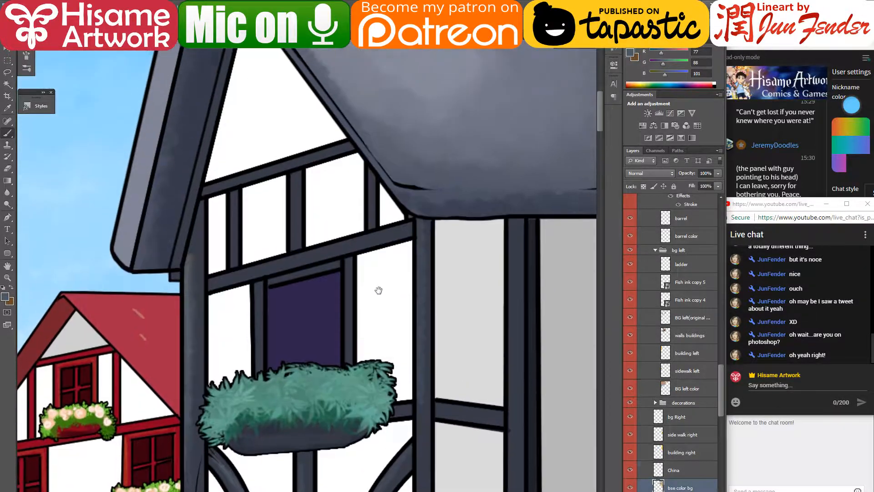
- Sample blue-grey RGB 82, 94, 106 and paint highlights along the dark house's upper-floor beams, front post and short gable posts
{"action": "left_click", "coordinate": [200, 271], "text": "alt"}
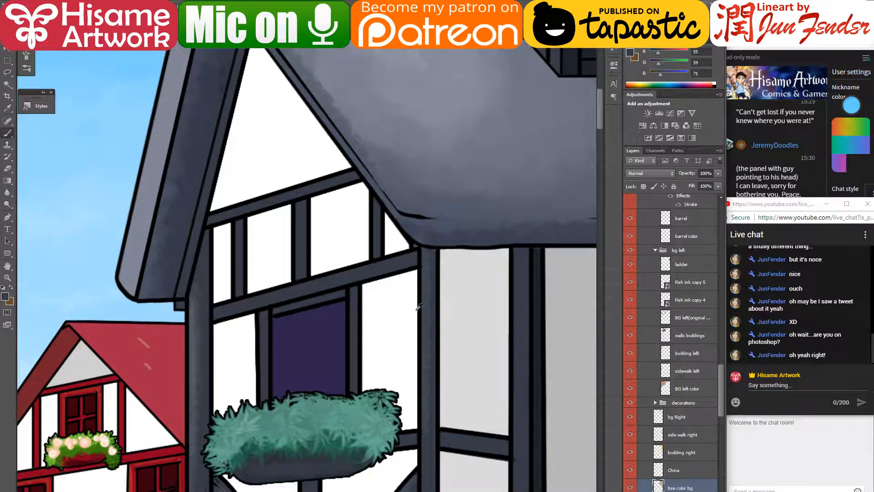
{"action": "left_click", "coordinate": [192, 383], "text": "alt"}
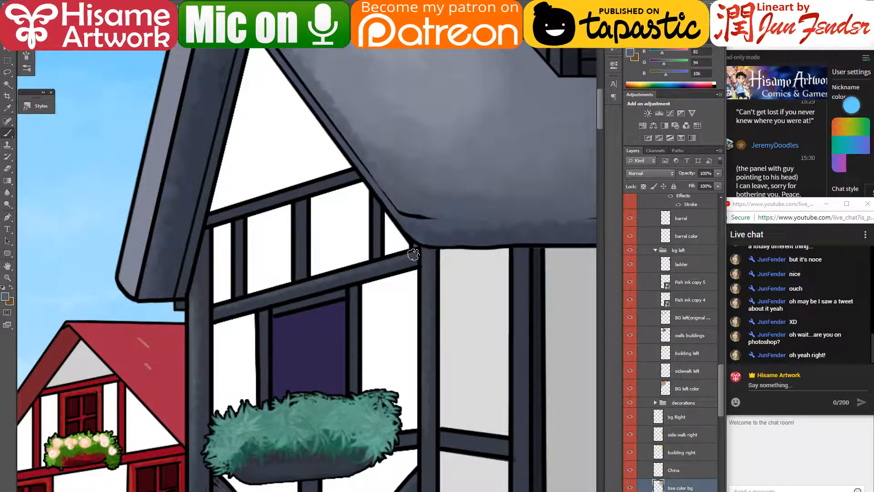
{"action": "mouse_move", "coordinate": [431, 387]}
{"action": "left_mouse_down"}
{"action": "mouse_move", "coordinate": [381, 303]}
{"action": "mouse_move", "coordinate": [283, 185]}
{"action": "mouse_move", "coordinate": [284, 200]}
{"action": "left_mouse_up"}
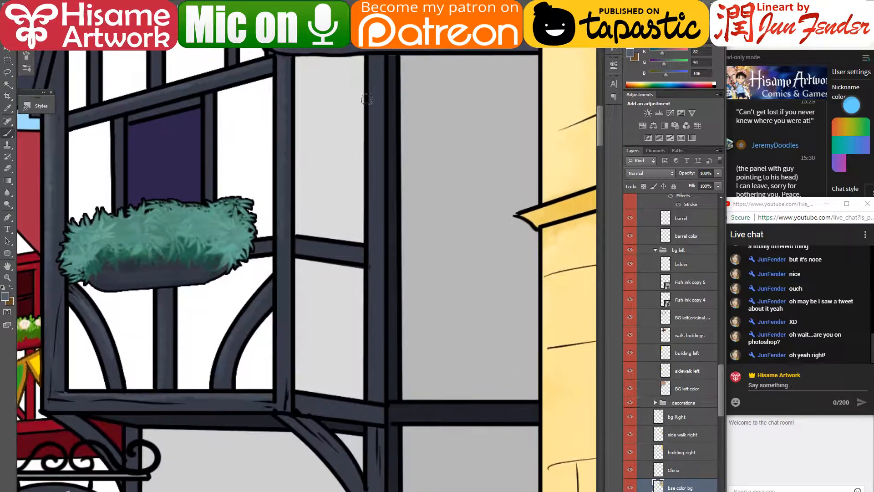
{"action": "left_click_drag", "start_coordinate": [365, 397], "coordinate": [384, 295]}
{"action": "left_click_drag", "start_coordinate": [293, 300], "coordinate": [295, 253]}
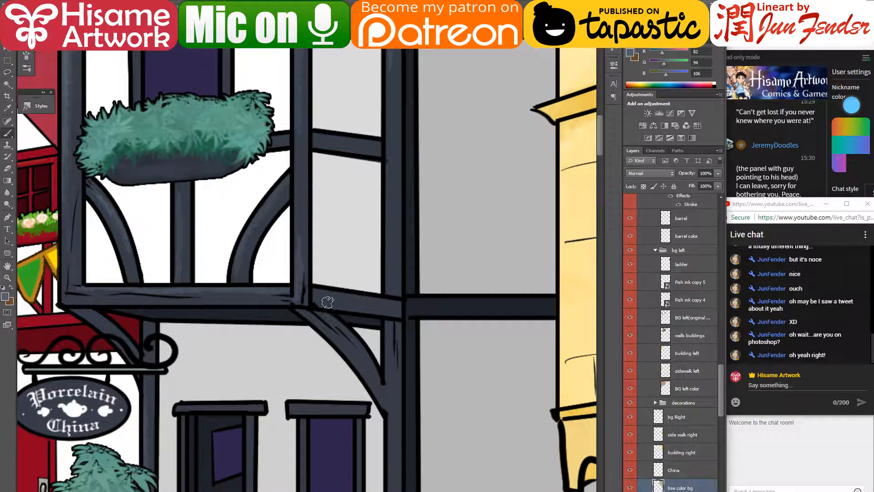
{"action": "left_click_drag", "start_coordinate": [251, 228], "coordinate": [322, 335]}
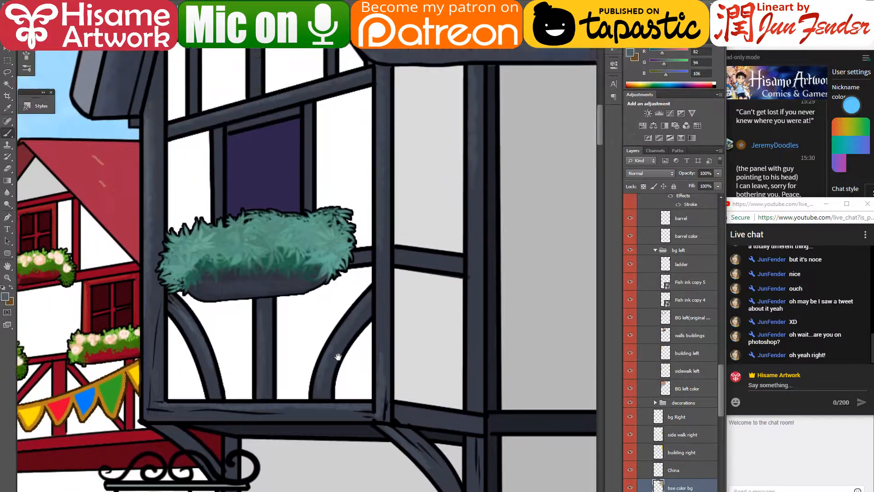
{"action": "left_click_drag", "start_coordinate": [326, 137], "coordinate": [346, 312]}
{"action": "left_click_drag", "start_coordinate": [326, 268], "coordinate": [346, 297]}
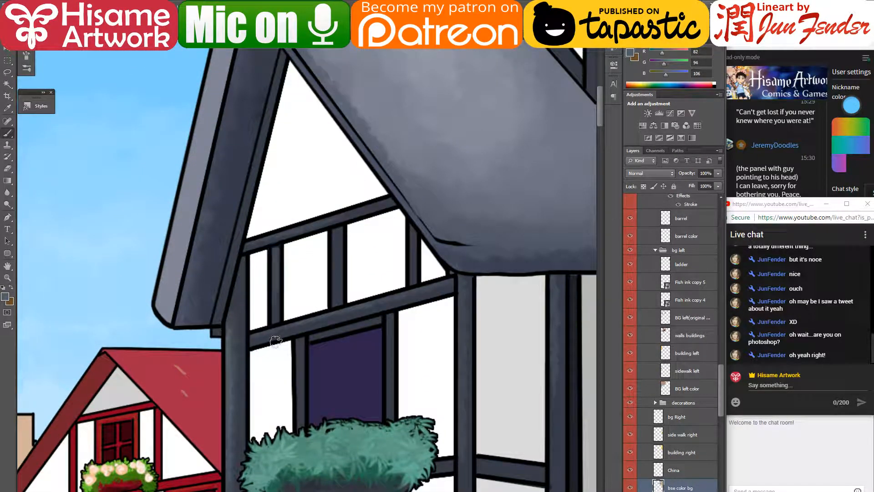
{"action": "left_click_drag", "start_coordinate": [411, 232], "coordinate": [412, 277]}
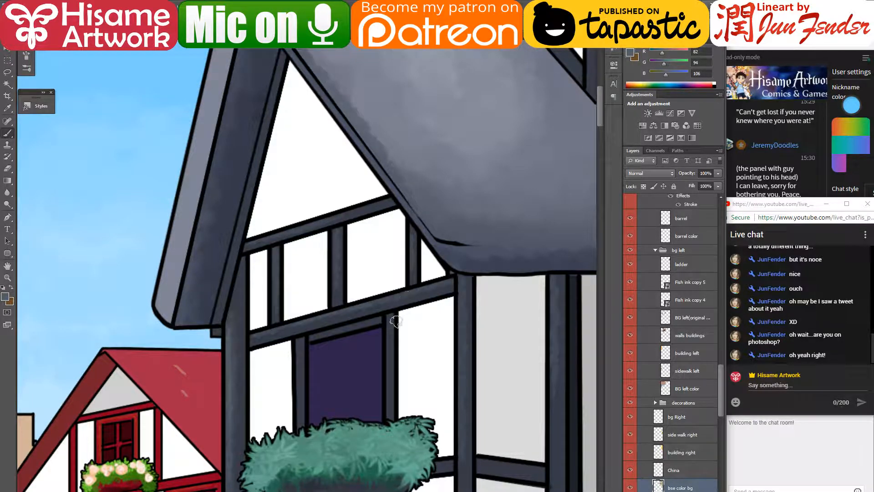
{"action": "mouse_move", "coordinate": [360, 207]}
{"action": "left_mouse_down"}
{"action": "mouse_move", "coordinate": [368, 253]}
{"action": "mouse_move", "coordinate": [367, 247]}
{"action": "left_mouse_up"}
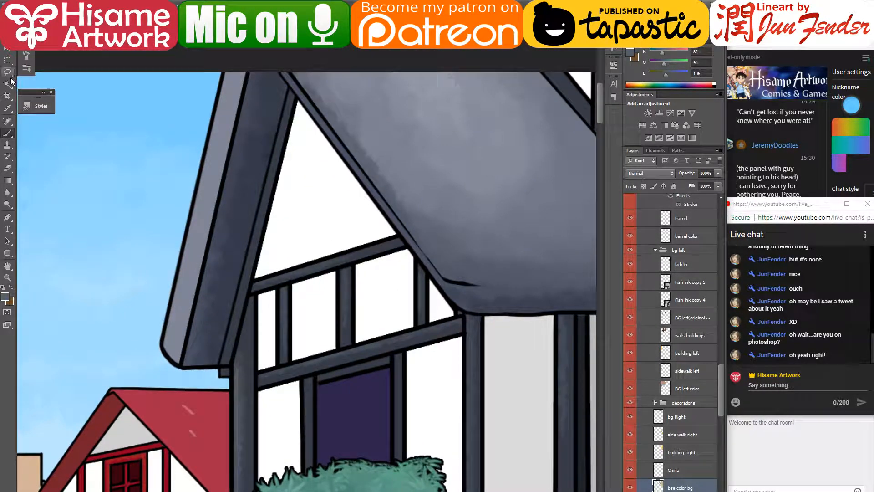
- Select all the white wall panels of the dark house's front, from the gable triangle to those below the planter, with the Magic Wand
{"action": "key", "text": "w"}
{"action": "left_click", "coordinate": [306, 220]}
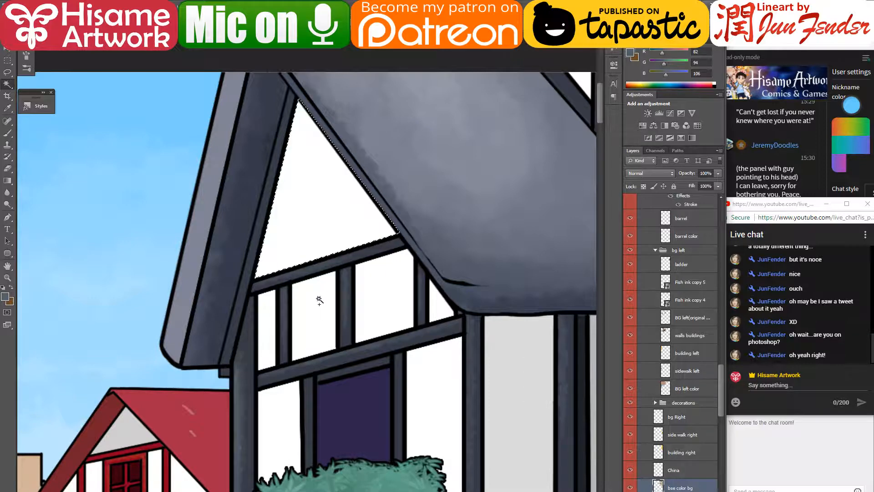
{"action": "left_click", "coordinate": [318, 298], "text": "shift"}
{"action": "left_click", "coordinate": [267, 323], "text": "shift"}
{"action": "left_click", "coordinate": [382, 303], "text": "shift"}
{"action": "left_click", "coordinate": [438, 303], "text": "shift"}
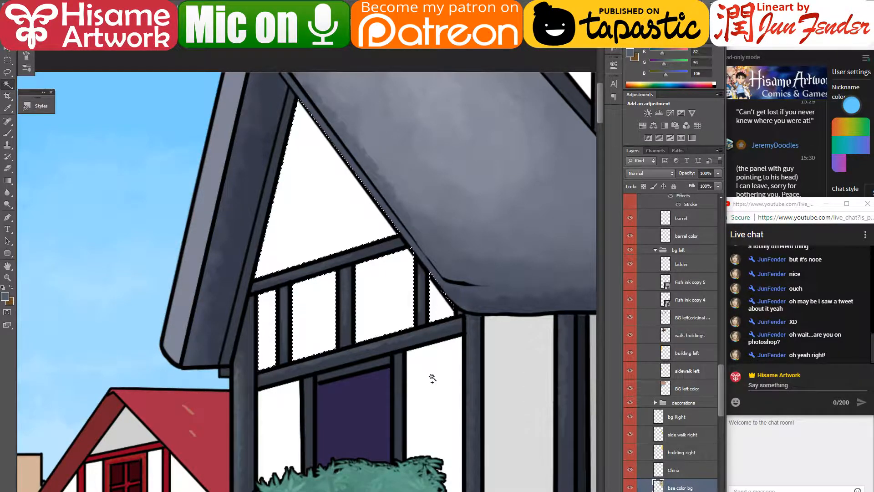
{"action": "left_click", "coordinate": [433, 377], "text": "shift"}
{"action": "left_click", "coordinate": [279, 405], "text": "shift"}
{"action": "scroll", "coordinate": [428, 455], "scroll_direction": "down", "scroll_amount": 6}
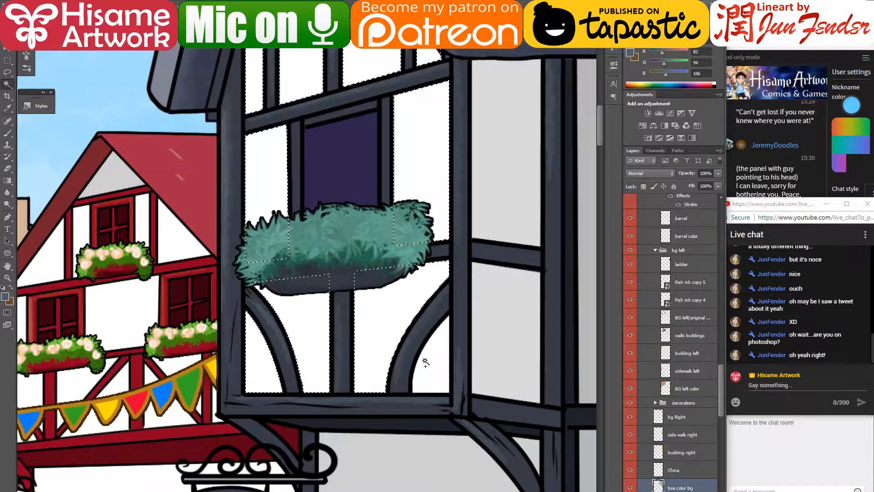
{"action": "mouse_move", "coordinate": [420, 432]}
{"action": "left_mouse_down"}
{"action": "mouse_move", "coordinate": [390, 300]}
{"action": "mouse_move", "coordinate": [399, 324]}
{"action": "left_mouse_up"}
- Sample light grey RGB 207, 207, 207 and brush soft shadows on the selected wall panels beneath the planter
{"action": "key", "text": "b"}
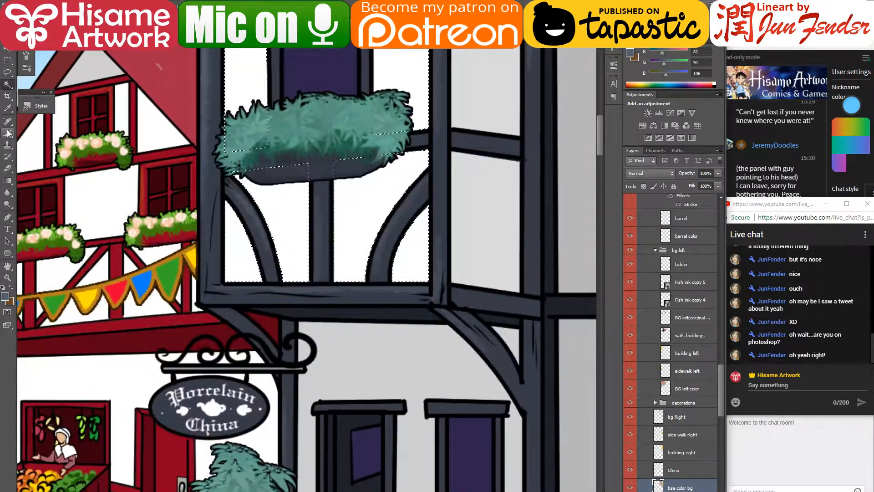
{"action": "left_click", "coordinate": [382, 265], "text": "alt"}
{"action": "scroll", "coordinate": [382, 265], "scroll_direction": "up", "scroll_amount": 5}
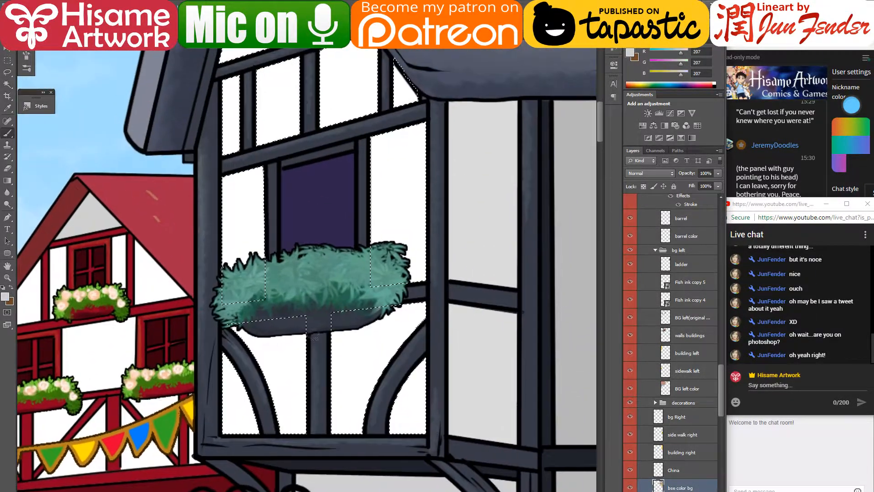
{"action": "mouse_move", "coordinate": [275, 320]}
{"action": "left_mouse_down"}
{"action": "mouse_move", "coordinate": [397, 314]}
{"action": "mouse_move", "coordinate": [385, 318]}
{"action": "mouse_move", "coordinate": [419, 369]}
{"action": "mouse_move", "coordinate": [397, 419]}
{"action": "left_mouse_up"}
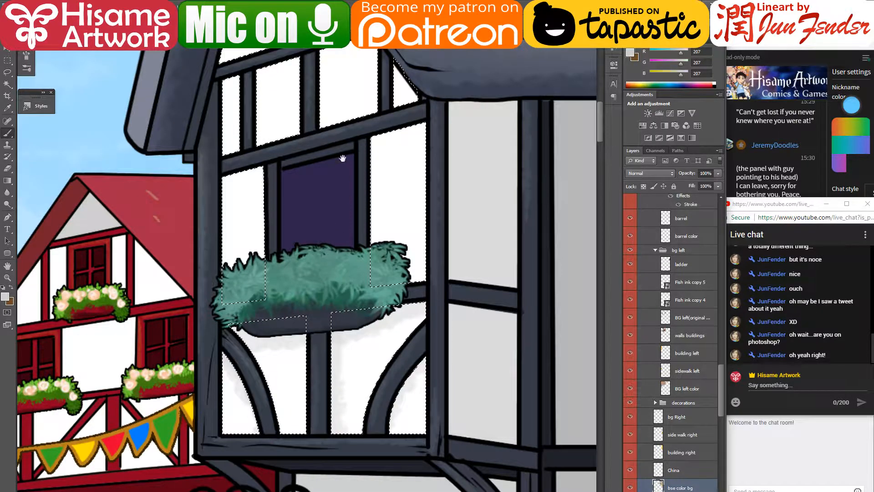
- Brush light grey shadows along the timber and roof edges of the gable triangle, the small panels below it and the panels beside the window
{"action": "left_click_drag", "start_coordinate": [337, 176], "coordinate": [349, 278]}
{"action": "left_click_drag", "start_coordinate": [289, 101], "coordinate": [299, 211]}
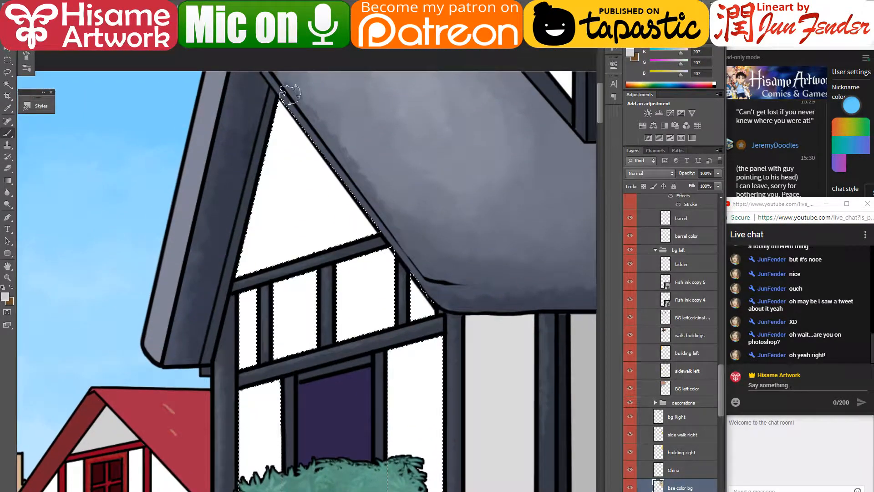
{"action": "mouse_move", "coordinate": [274, 157]}
{"action": "left_mouse_down"}
{"action": "mouse_move", "coordinate": [223, 287]}
{"action": "mouse_move", "coordinate": [300, 147]}
{"action": "mouse_move", "coordinate": [326, 170]}
{"action": "mouse_move", "coordinate": [279, 278]}
{"action": "left_mouse_up"}
{"action": "left_click_drag", "start_coordinate": [312, 275], "coordinate": [203, 315]}
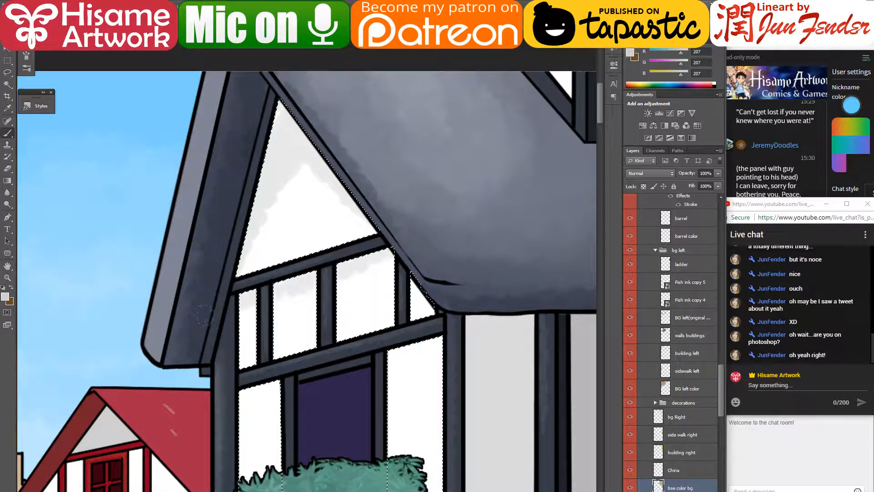
{"action": "left_click_drag", "start_coordinate": [281, 287], "coordinate": [269, 395]}
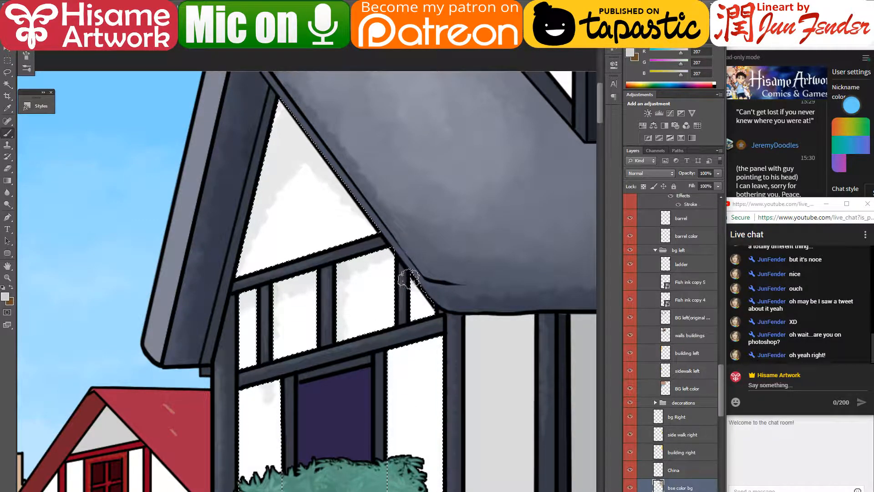
{"action": "left_click_drag", "start_coordinate": [409, 279], "coordinate": [418, 320]}
{"action": "left_click_drag", "start_coordinate": [423, 433], "coordinate": [368, 262]}
{"action": "mouse_move", "coordinate": [332, 191]}
{"action": "left_mouse_down"}
{"action": "mouse_move", "coordinate": [390, 185]}
{"action": "mouse_move", "coordinate": [385, 343]}
{"action": "left_mouse_up"}
{"action": "mouse_move", "coordinate": [218, 223]}
{"action": "left_mouse_down"}
{"action": "mouse_move", "coordinate": [198, 235]}
{"action": "mouse_move", "coordinate": [214, 228]}
{"action": "mouse_move", "coordinate": [195, 326]}
{"action": "left_mouse_up"}
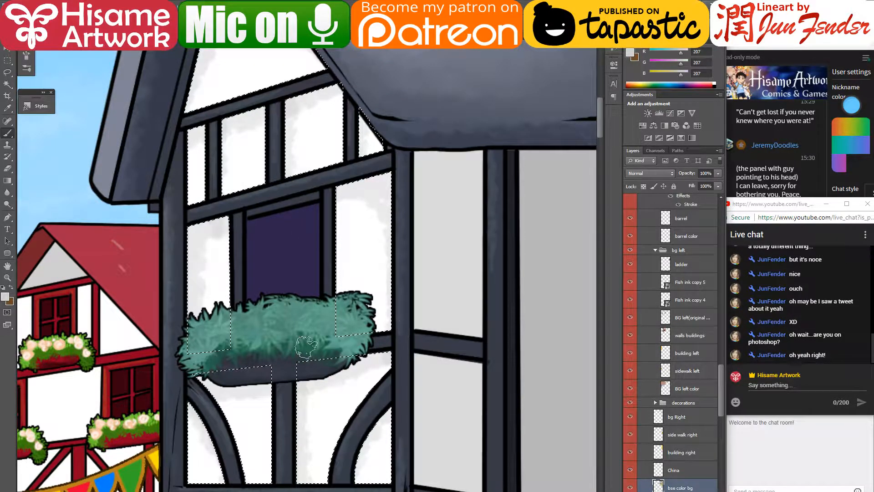
- Deselect the panels and brush the grey side-wall panels next to the front post with sampled light greys RGB 235 and 225 and white
{"action": "left_click_drag", "start_coordinate": [399, 286], "coordinate": [440, 317]}
{"action": "left_click", "coordinate": [407, 298], "text": "alt"}
{"action": "key", "text": "ctrl+d"}
{"action": "left_click_drag", "start_coordinate": [465, 364], "coordinate": [397, 310]}
{"action": "mouse_move", "coordinate": [399, 213]}
{"action": "left_mouse_down"}
{"action": "mouse_move", "coordinate": [401, 285]}
{"action": "mouse_move", "coordinate": [396, 206]}
{"action": "mouse_move", "coordinate": [418, 173]}
{"action": "mouse_move", "coordinate": [418, 217]}
{"action": "left_mouse_up"}
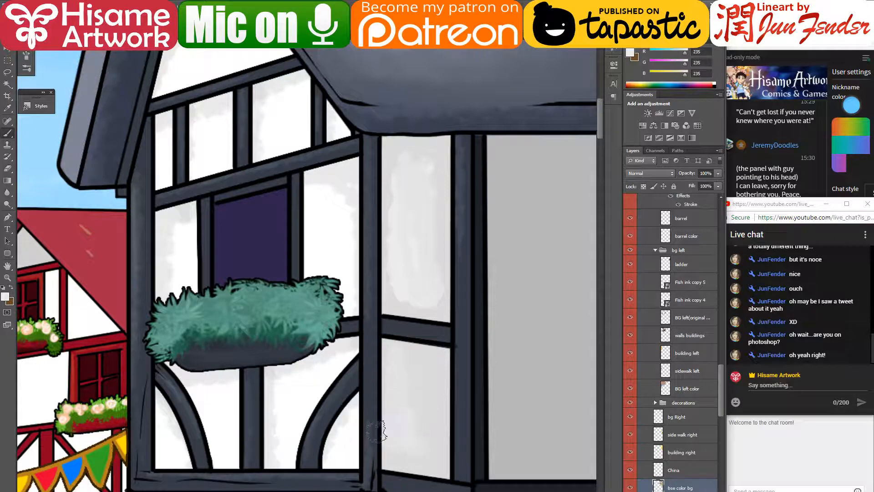
{"action": "mouse_move", "coordinate": [376, 407]}
{"action": "left_mouse_down"}
{"action": "mouse_move", "coordinate": [403, 377]}
{"action": "mouse_move", "coordinate": [402, 439]}
{"action": "mouse_move", "coordinate": [433, 458]}
{"action": "mouse_move", "coordinate": [411, 415]}
{"action": "left_mouse_up"}
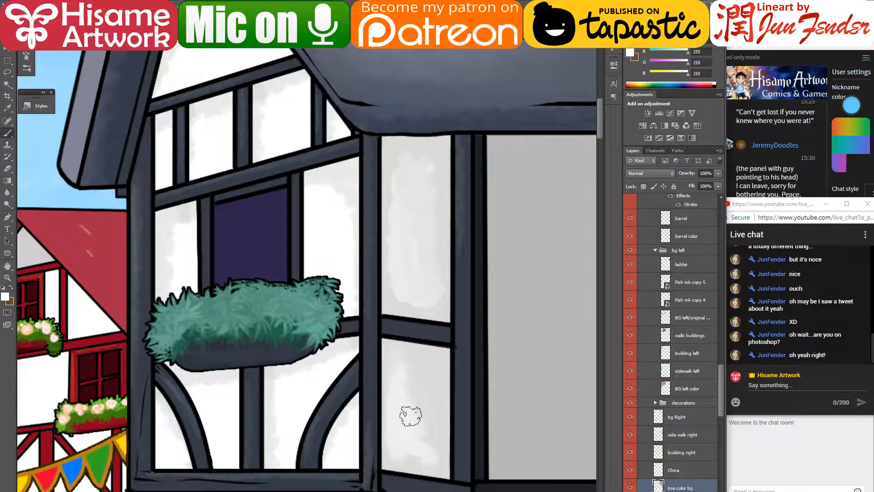
{"action": "left_click", "coordinate": [401, 346], "text": "alt"}
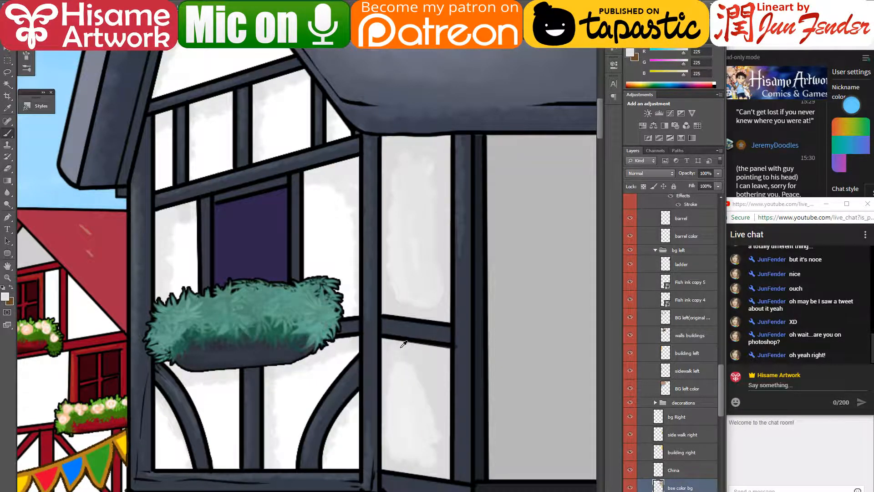
{"action": "left_click_drag", "start_coordinate": [421, 384], "coordinate": [426, 182]}
- Brighten the ground-floor wall above and between the door and window with white, blending with sampled grey RGB 207, 207, 207
{"action": "left_click", "coordinate": [346, 236], "text": "alt"}
{"action": "mouse_move", "coordinate": [365, 340]}
{"action": "left_mouse_down"}
{"action": "mouse_move", "coordinate": [411, 252]}
{"action": "mouse_move", "coordinate": [445, 214]}
{"action": "left_mouse_up"}
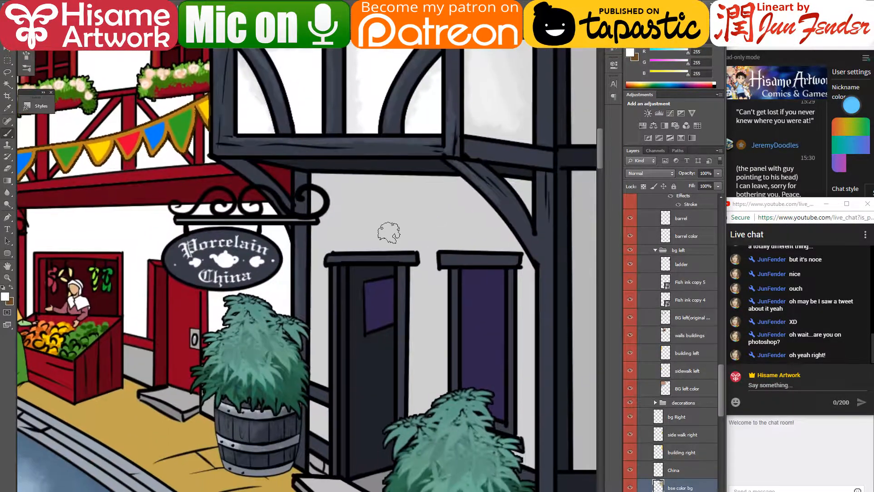
{"action": "mouse_move", "coordinate": [348, 212]}
{"action": "left_mouse_down"}
{"action": "mouse_move", "coordinate": [474, 221]}
{"action": "mouse_move", "coordinate": [436, 225]}
{"action": "left_mouse_up"}
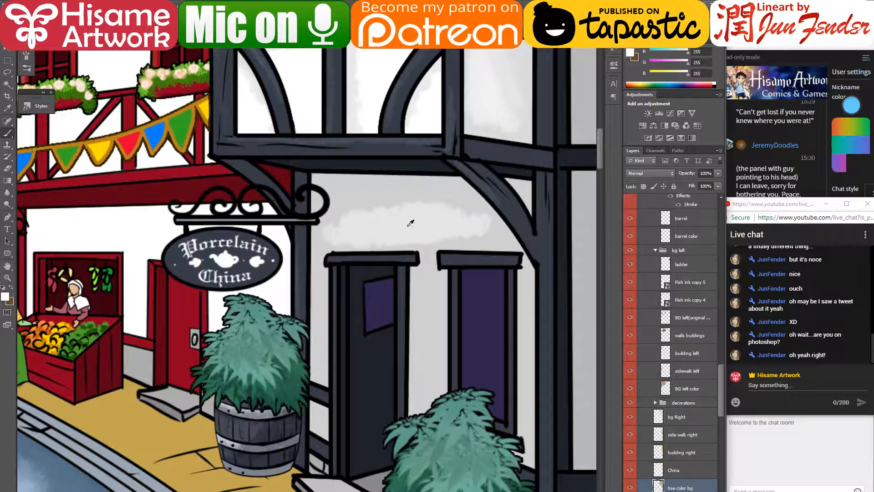
{"action": "left_click", "coordinate": [489, 221], "text": "alt"}
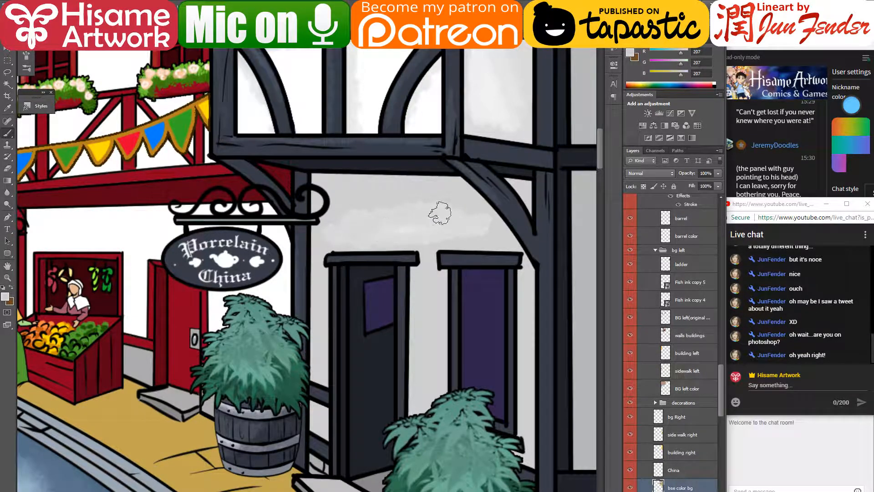
{"action": "left_click", "coordinate": [365, 107], "text": "alt"}
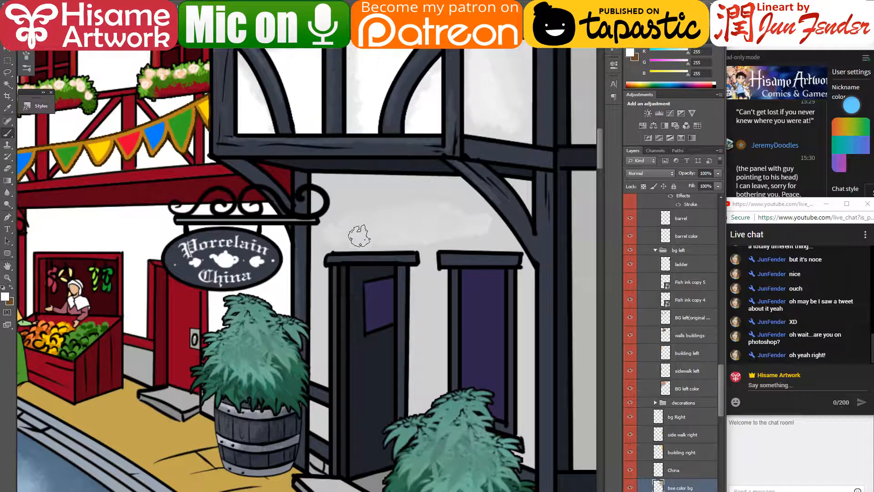
{"action": "mouse_move", "coordinate": [360, 235]}
{"action": "left_mouse_down"}
{"action": "mouse_move", "coordinate": [458, 236]}
{"action": "mouse_move", "coordinate": [337, 243]}
{"action": "mouse_move", "coordinate": [426, 260]}
{"action": "left_mouse_up"}
{"action": "left_click_drag", "start_coordinate": [426, 307], "coordinate": [425, 378]}
{"action": "left_click_drag", "start_coordinate": [458, 431], "coordinate": [444, 371]}
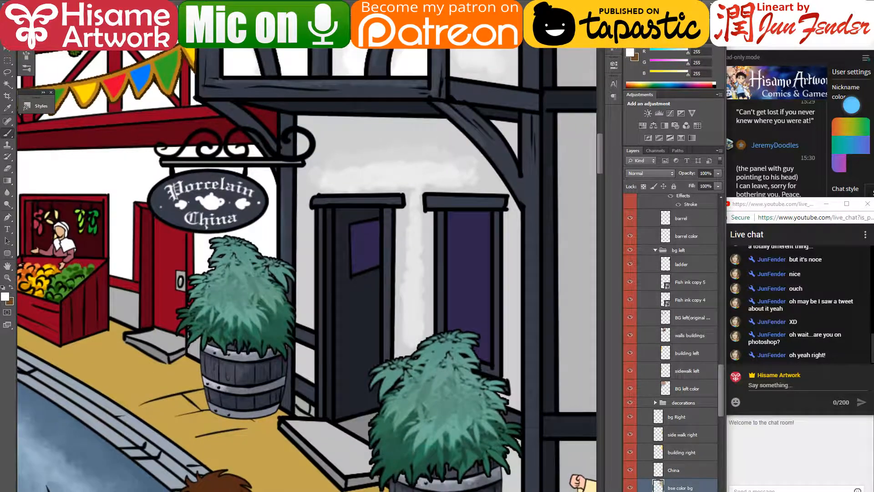
- Check the live chat and the YouTube live stream dashboard in the browser, and return to the painting
{"action": "left_click", "coordinate": [779, 385]}
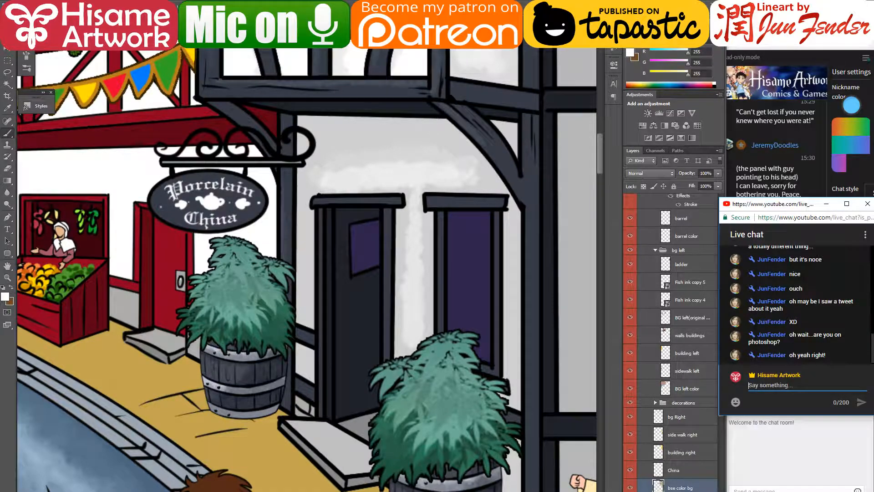
{"action": "key", "text": "alt+Tab"}
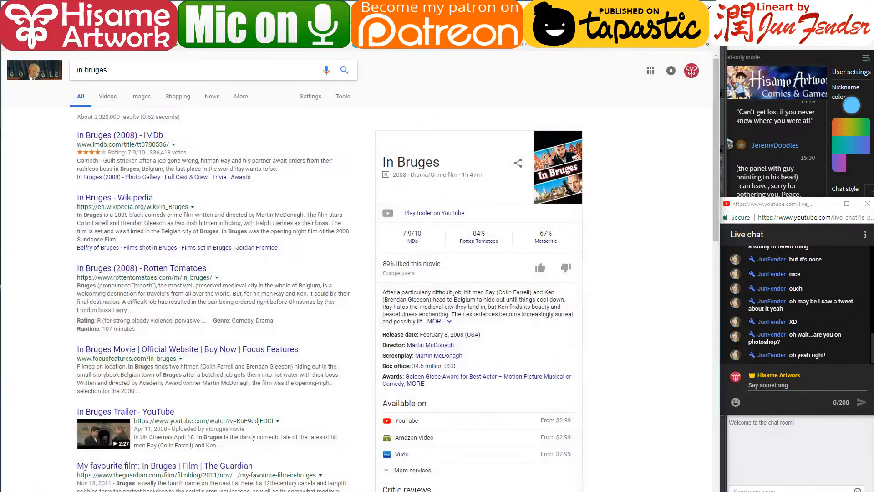
{"action": "key", "text": "ctrl+Tab"}
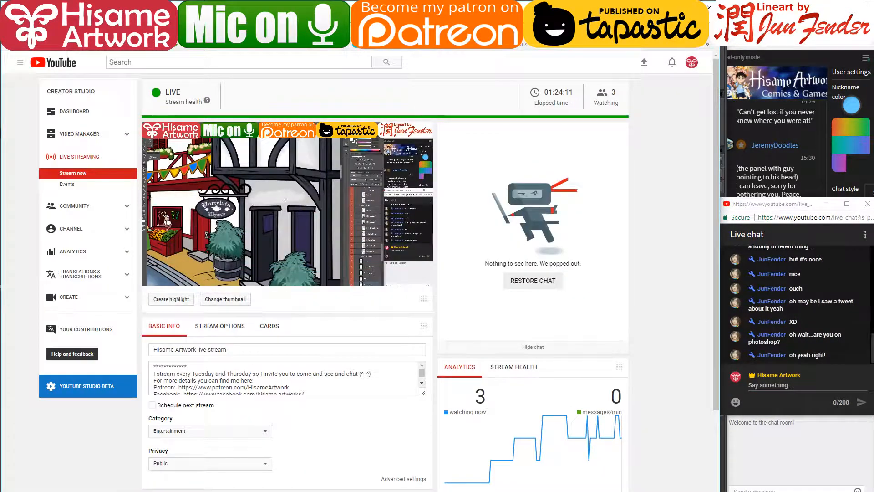
{"action": "left_click", "coordinate": [667, 7]}
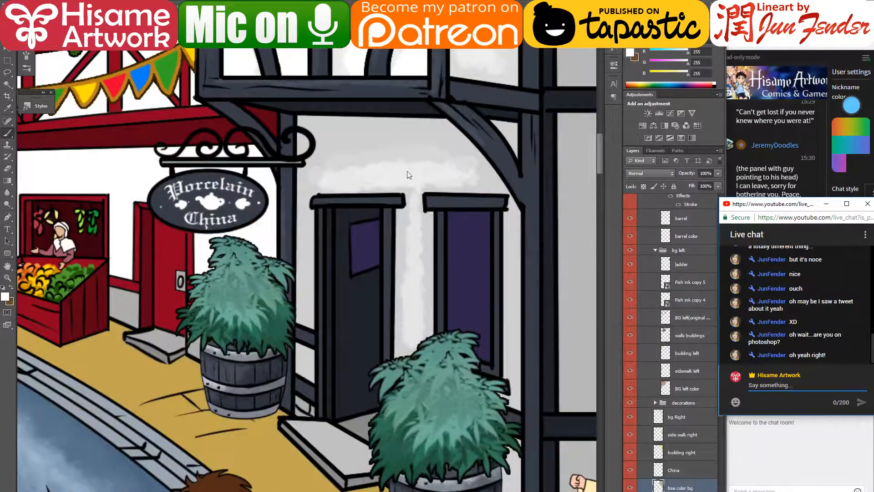
{"action": "left_click", "coordinate": [406, 183]}
- Brush white along the narrow wall strip beside the door frame, blending it with sampled light grey RGB 207, 207, 207
{"action": "left_click", "coordinate": [363, 157], "text": "alt"}
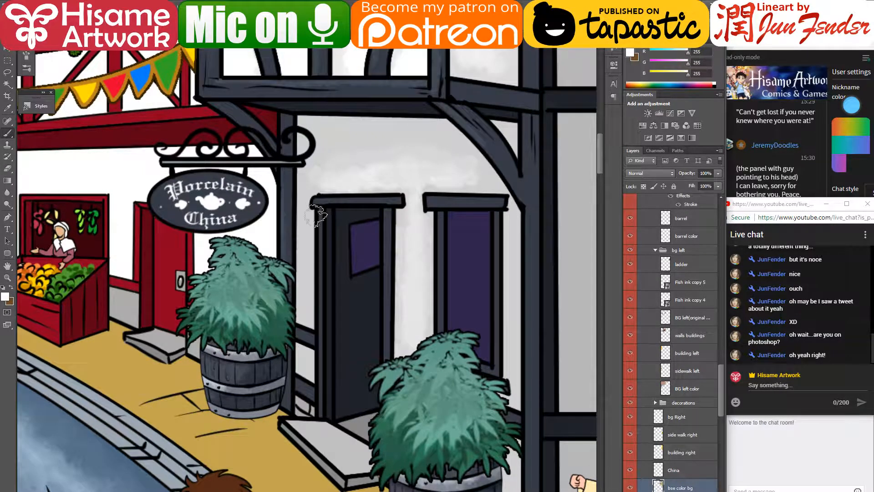
{"action": "left_click_drag", "start_coordinate": [315, 176], "coordinate": [303, 319]}
{"action": "left_click", "coordinate": [319, 158], "text": "alt"}
{"action": "left_click_drag", "start_coordinate": [307, 186], "coordinate": [306, 289]}
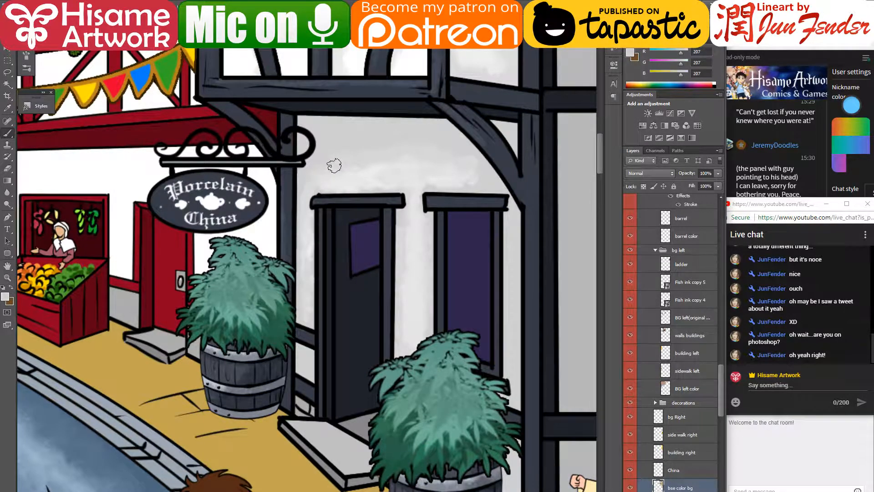
{"action": "left_click", "coordinate": [309, 337], "text": "alt"}
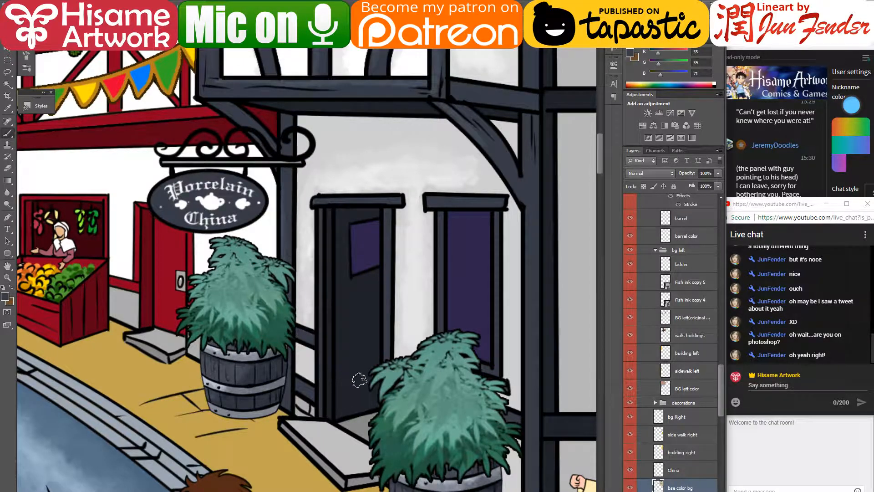
- Brush mottled highlights on the grey side-wall panel behind the orange-haired boy, blending with sampled grey RGB 184, 184, 184
{"action": "left_click_drag", "start_coordinate": [478, 334], "coordinate": [245, 480]}
{"action": "left_click", "coordinate": [158, 144], "text": "alt"}
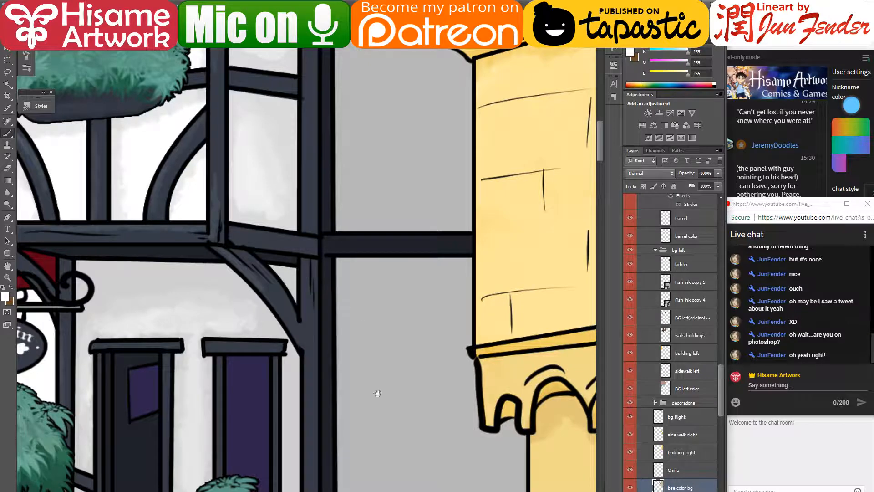
{"action": "left_click_drag", "start_coordinate": [378, 393], "coordinate": [342, 233]}
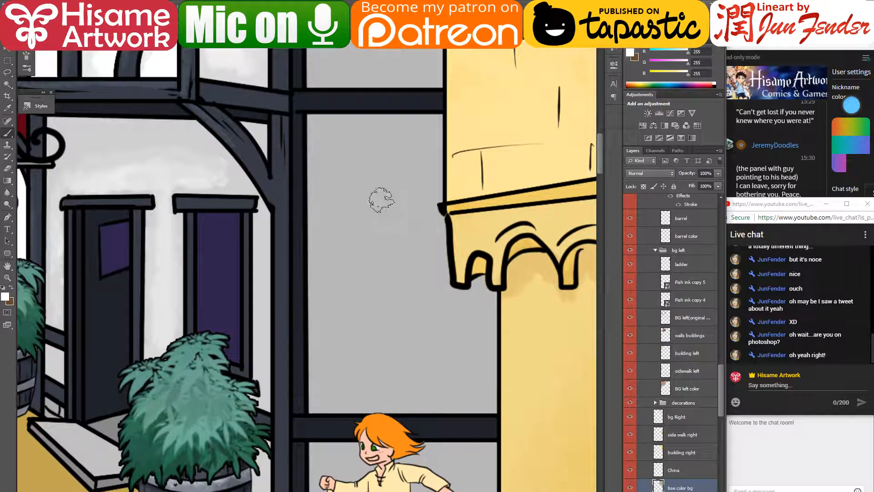
{"action": "left_click", "coordinate": [169, 173], "text": "alt"}
{"action": "mouse_move", "coordinate": [373, 172]}
{"action": "left_mouse_down"}
{"action": "mouse_move", "coordinate": [404, 155]}
{"action": "mouse_move", "coordinate": [342, 172]}
{"action": "mouse_move", "coordinate": [397, 199]}
{"action": "mouse_move", "coordinate": [370, 273]}
{"action": "mouse_move", "coordinate": [392, 369]}
{"action": "mouse_move", "coordinate": [496, 364]}
{"action": "left_mouse_up"}
{"action": "left_click", "coordinate": [385, 135], "text": "alt"}
{"action": "mouse_move", "coordinate": [441, 129]}
{"action": "left_mouse_down"}
{"action": "mouse_move", "coordinate": [400, 132]}
{"action": "mouse_move", "coordinate": [347, 163]}
{"action": "left_mouse_up"}
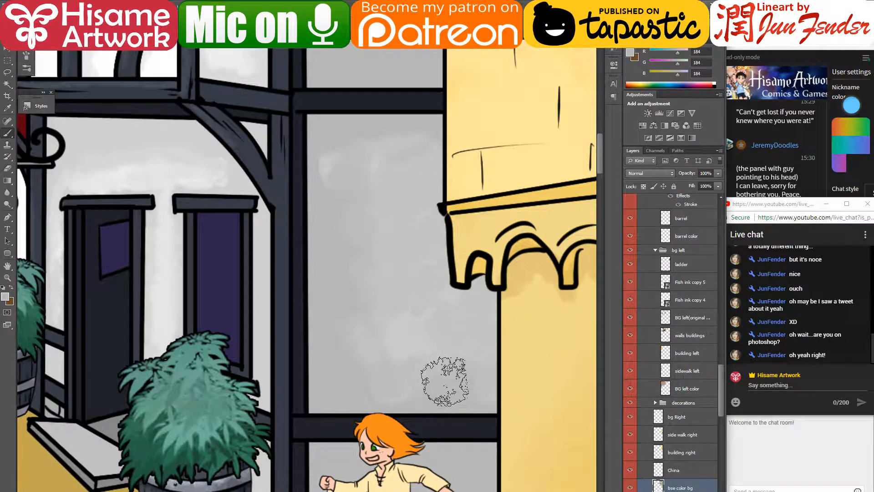
- Texture the upper side-wall panel below the grey roof with soft strokes, sampling greys RGB 203, 203, 203 and 186, 186, 186
{"action": "left_click", "coordinate": [411, 329], "text": "alt"}
{"action": "left_click_drag", "start_coordinate": [402, 95], "coordinate": [379, 359]}
{"action": "mouse_move", "coordinate": [383, 197]}
{"action": "left_mouse_down"}
{"action": "mouse_move", "coordinate": [387, 377]}
{"action": "mouse_move", "coordinate": [403, 342]}
{"action": "left_mouse_up"}
{"action": "mouse_move", "coordinate": [421, 212]}
{"action": "left_mouse_down"}
{"action": "mouse_move", "coordinate": [368, 260]}
{"action": "mouse_move", "coordinate": [355, 382]}
{"action": "mouse_move", "coordinate": [393, 412]}
{"action": "mouse_move", "coordinate": [465, 422]}
{"action": "left_mouse_up"}
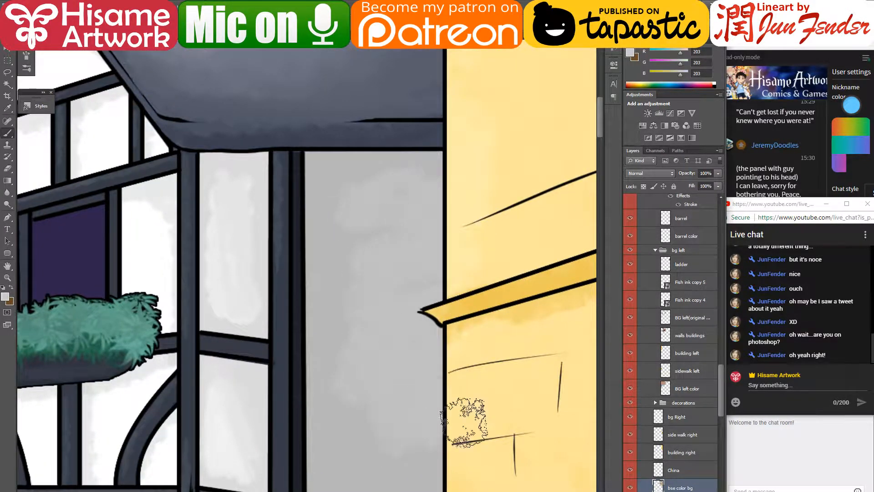
{"action": "left_click", "coordinate": [352, 184], "text": "alt"}
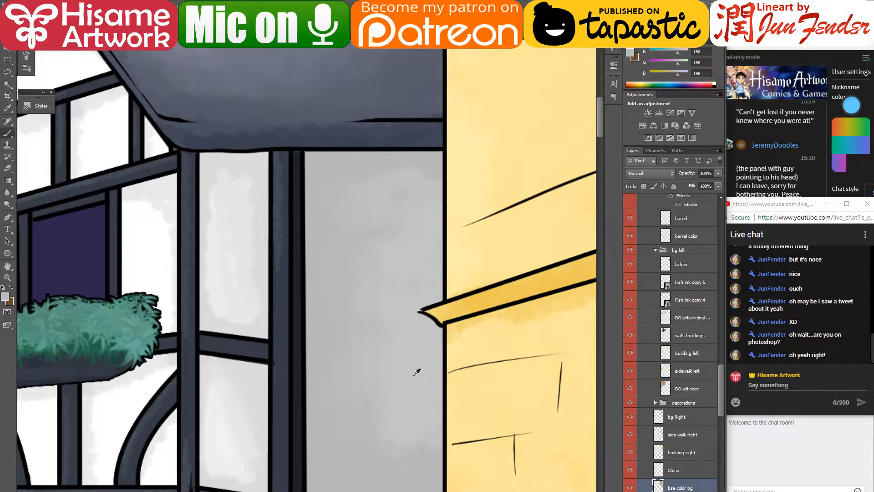
- Switch to the browser and search the web for "thatched roofs" in a new tab
{"action": "scroll", "coordinate": [417, 372], "scroll_direction": "down", "scroll_amount": 5}
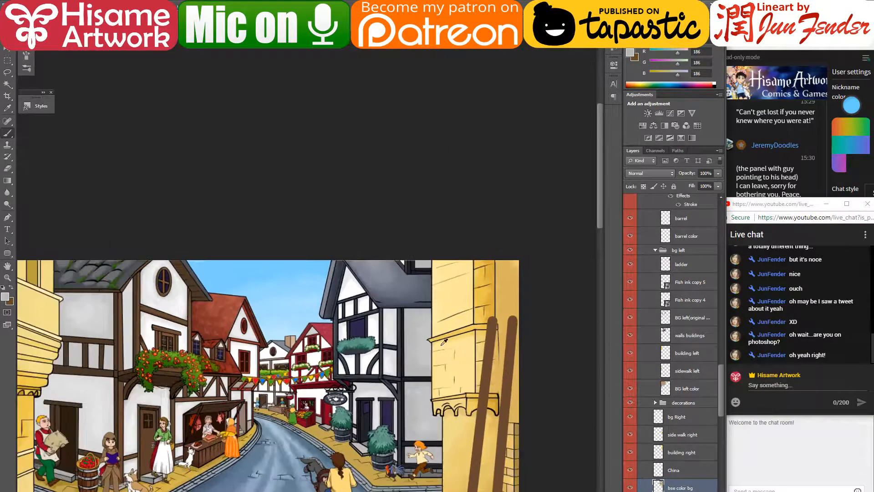
{"action": "left_click_drag", "start_coordinate": [397, 384], "coordinate": [452, 348]}
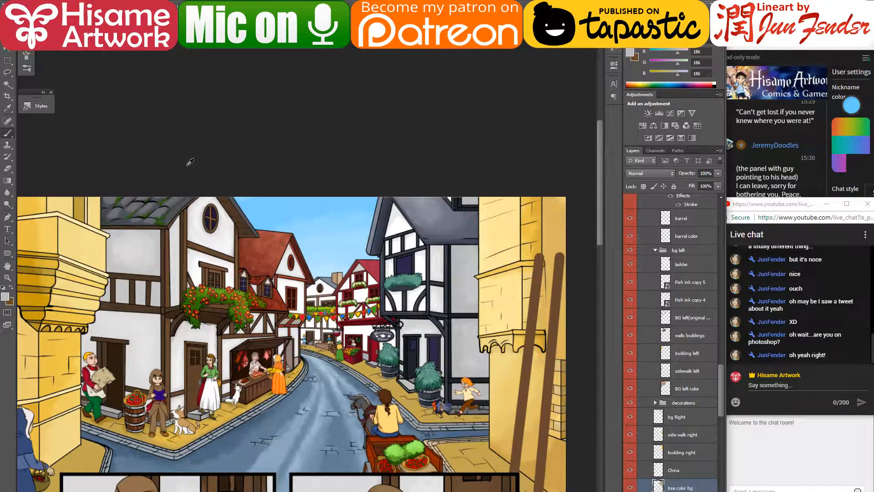
{"action": "scroll", "coordinate": [449, 164], "scroll_direction": "up", "scroll_amount": 3}
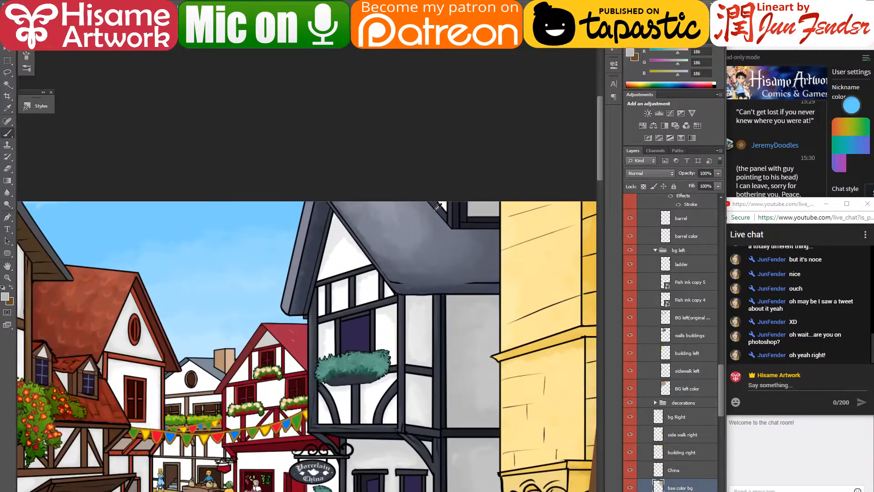
{"action": "left_click_drag", "start_coordinate": [406, 209], "coordinate": [410, 237]}
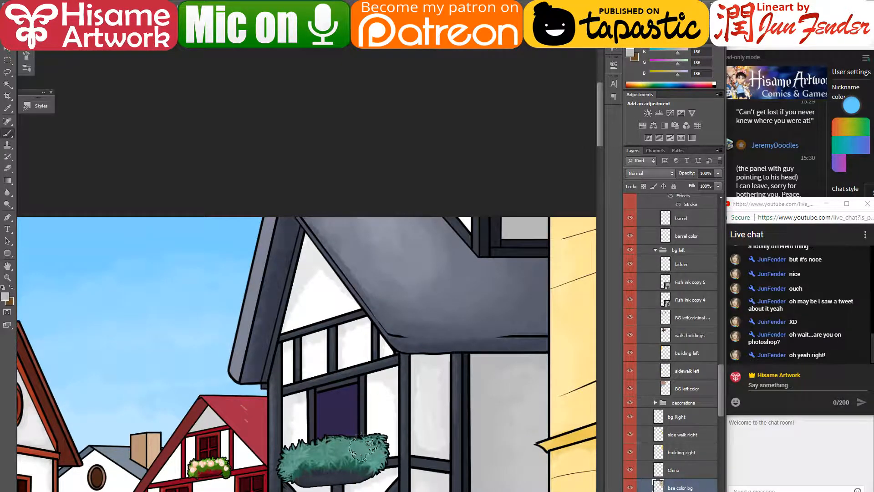
{"action": "key", "text": "alt+Tab"}
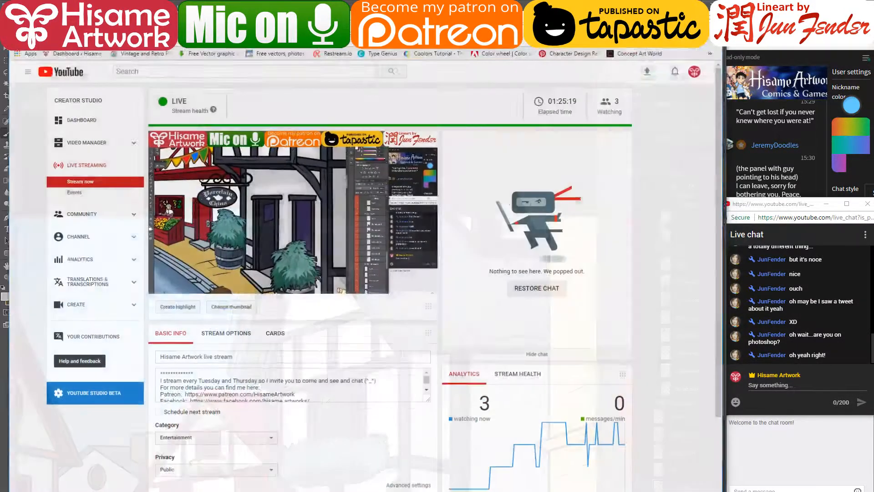
{"action": "key", "text": "ctrl+t"}
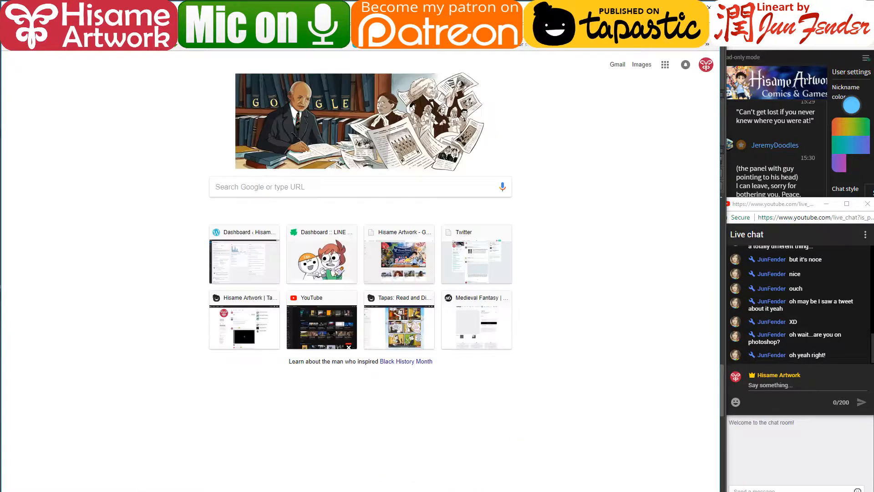
{"action": "type", "text": "thacher"}
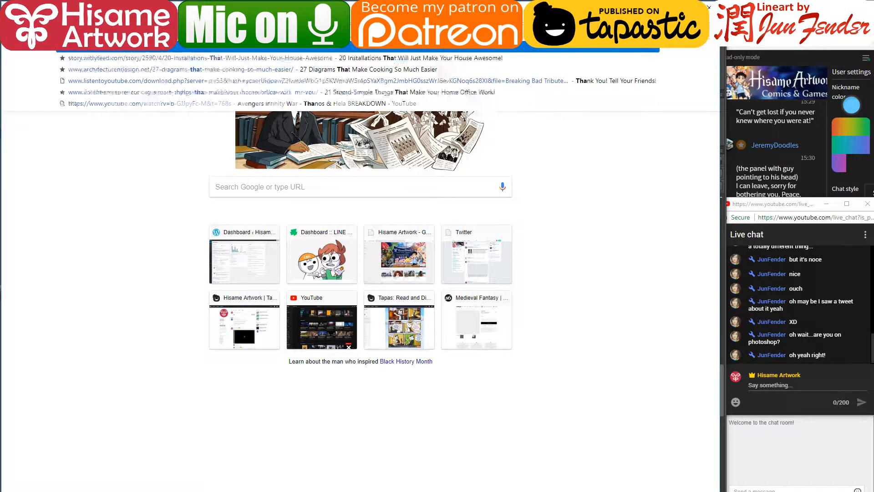
{"action": "type", "text": "d roof"}
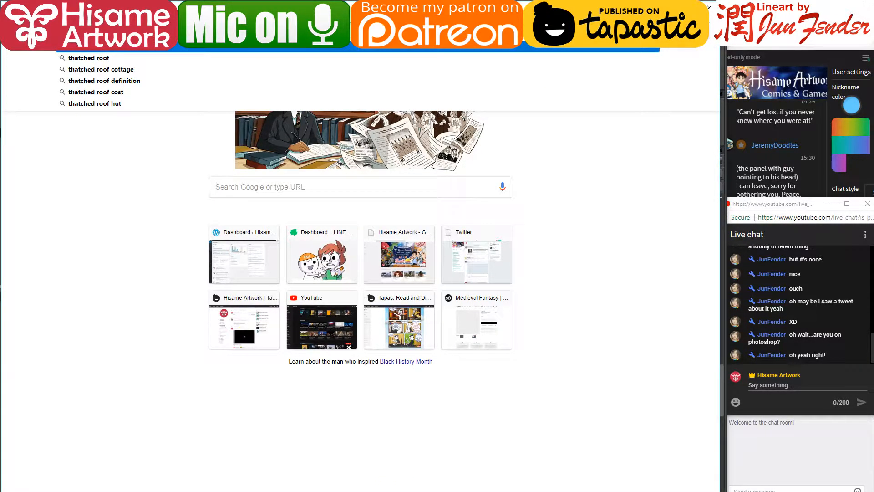
{"action": "type", "text": "s"}
{"action": "key", "text": "Return"}
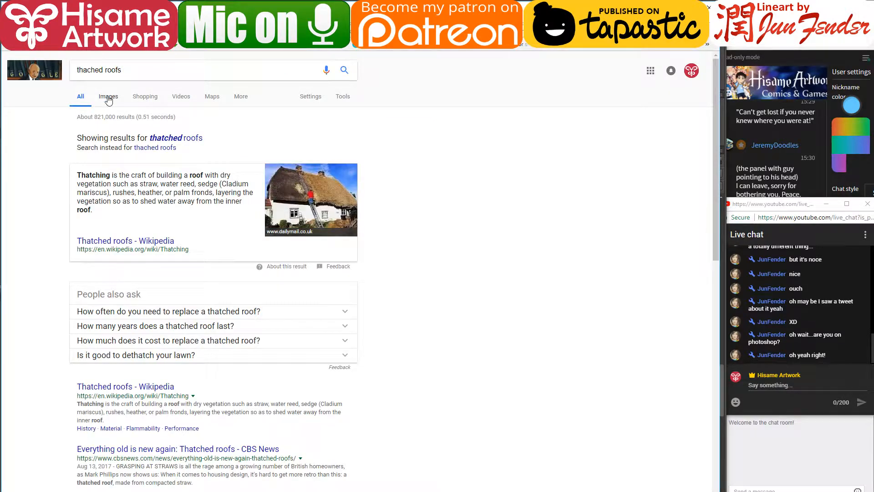
- Show the image results and enlarge the thatched cottage photo with the blue door as a reference for the roof
{"action": "left_click", "coordinate": [108, 98]}
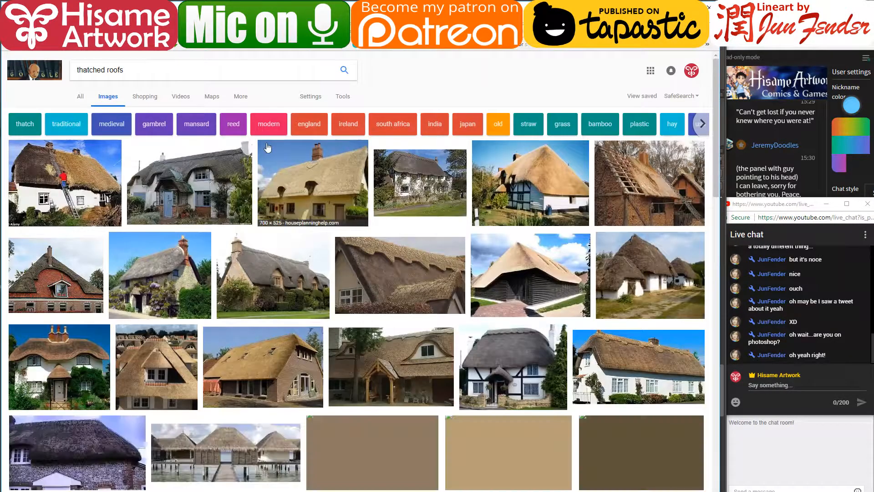
{"action": "left_click", "coordinate": [199, 170]}
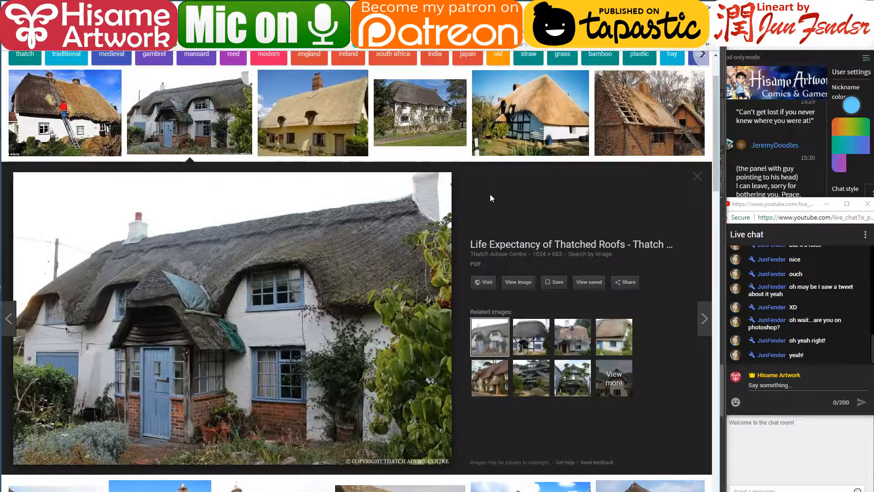
{"action": "key", "text": "alt+Tab"}
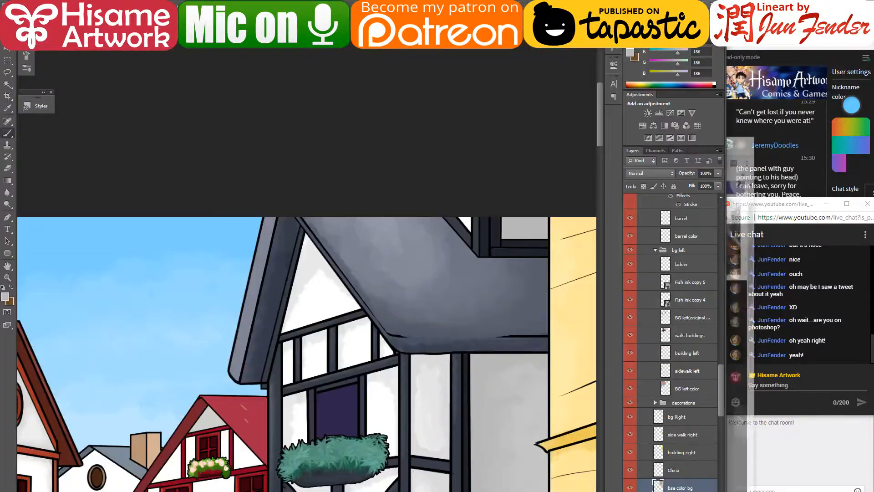
- Sample dark moss green RGB 45, 73, 30 from the mossy tiled roof and brush a patch on the grey roof beside the yellow building
{"action": "left_click_drag", "start_coordinate": [347, 327], "coordinate": [638, 281]}
{"action": "scroll", "coordinate": [464, 324], "scroll_direction": "down", "scroll_amount": 2}
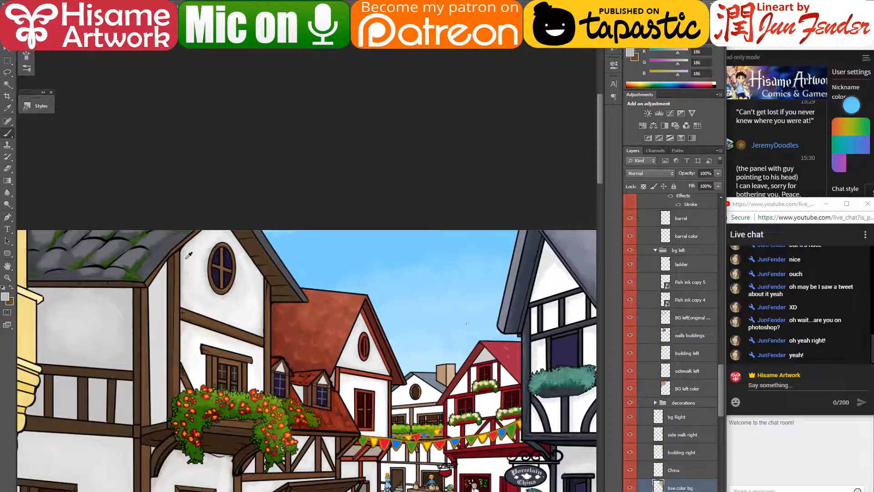
{"action": "left_click", "coordinate": [132, 273]}
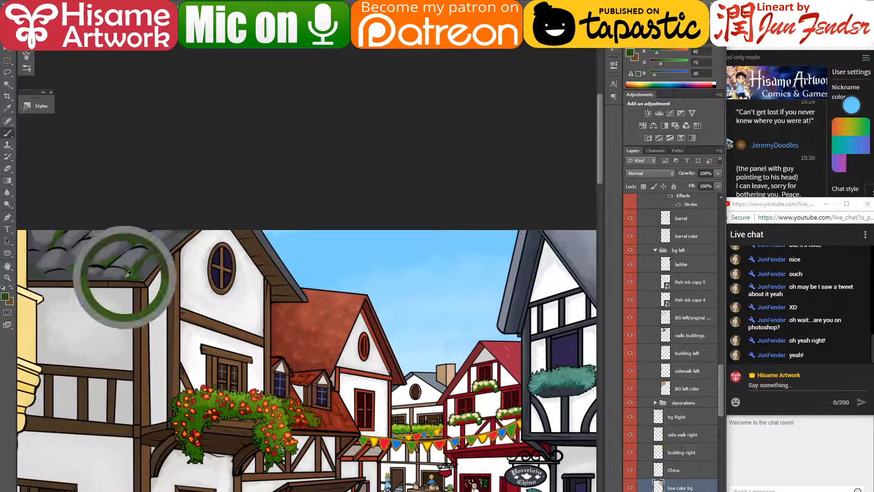
{"action": "left_click_drag", "start_coordinate": [427, 265], "coordinate": [198, 267]}
{"action": "scroll", "coordinate": [448, 293], "scroll_direction": "up", "scroll_amount": 3}
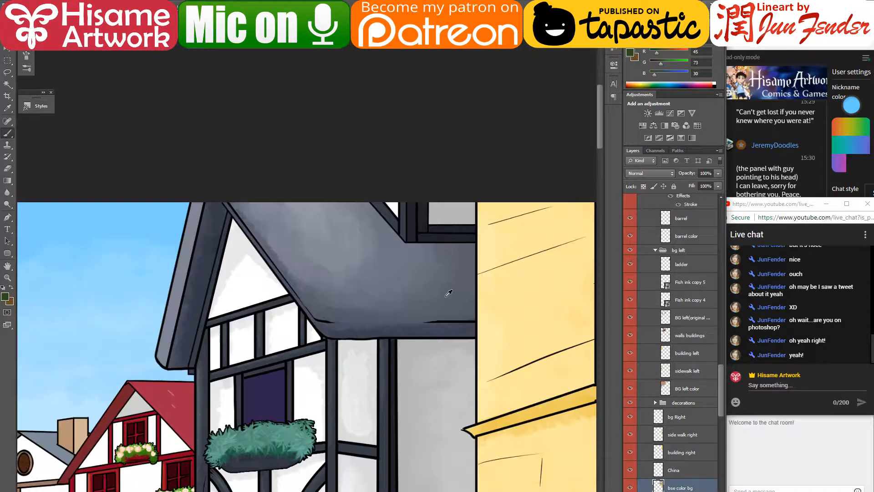
{"action": "mouse_move", "coordinate": [470, 289]}
{"action": "left_mouse_down"}
{"action": "mouse_move", "coordinate": [443, 302]}
{"action": "mouse_move", "coordinate": [377, 307]}
{"action": "mouse_move", "coordinate": [448, 293]}
{"action": "mouse_move", "coordinate": [458, 278]}
{"action": "mouse_move", "coordinate": [448, 264]}
{"action": "mouse_move", "coordinate": [438, 285]}
{"action": "mouse_move", "coordinate": [497, 295]}
{"action": "left_mouse_up"}
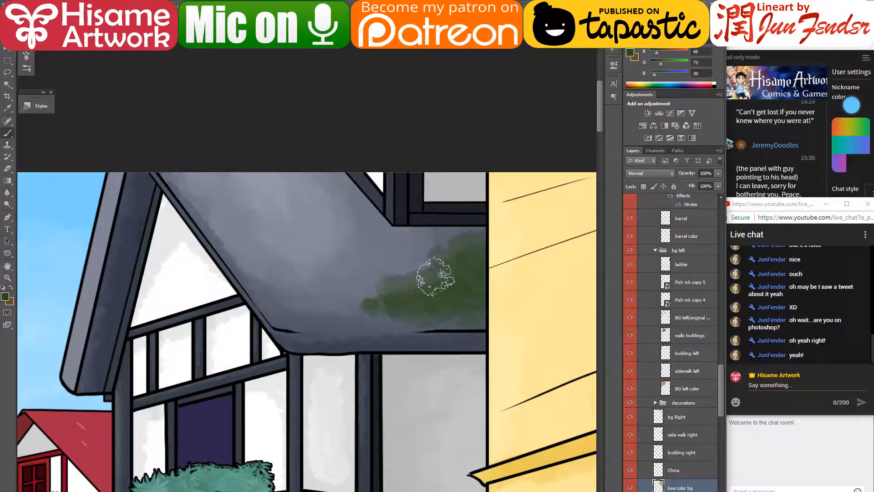
- Sample brighter green RGB 52, 96, 25 from the mossy tiled roof and brush it over the moss patch on the grey roof
{"action": "mouse_move", "coordinate": [298, 289]}
{"action": "left_mouse_down"}
{"action": "mouse_move", "coordinate": [455, 271]}
{"action": "mouse_move", "coordinate": [518, 236]}
{"action": "left_mouse_up"}
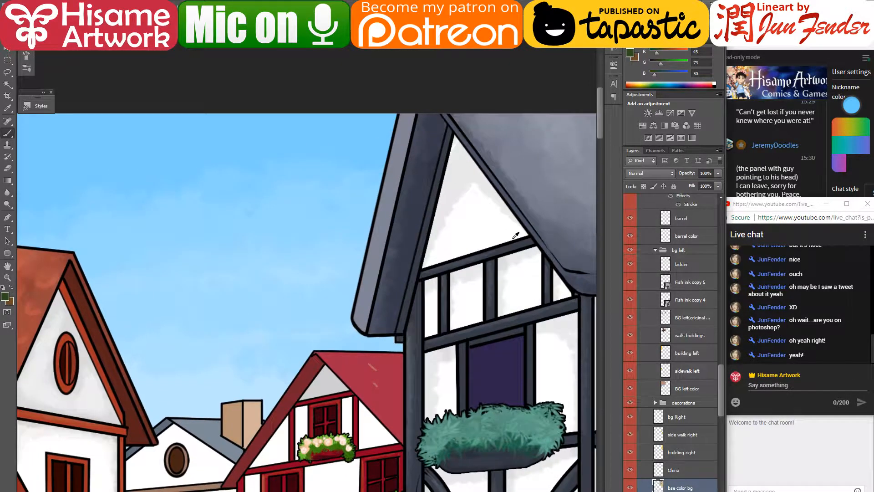
{"action": "scroll", "coordinate": [474, 319], "scroll_direction": "down", "scroll_amount": 7}
{"action": "scroll", "coordinate": [303, 314], "scroll_direction": "down", "scroll_amount": 2}
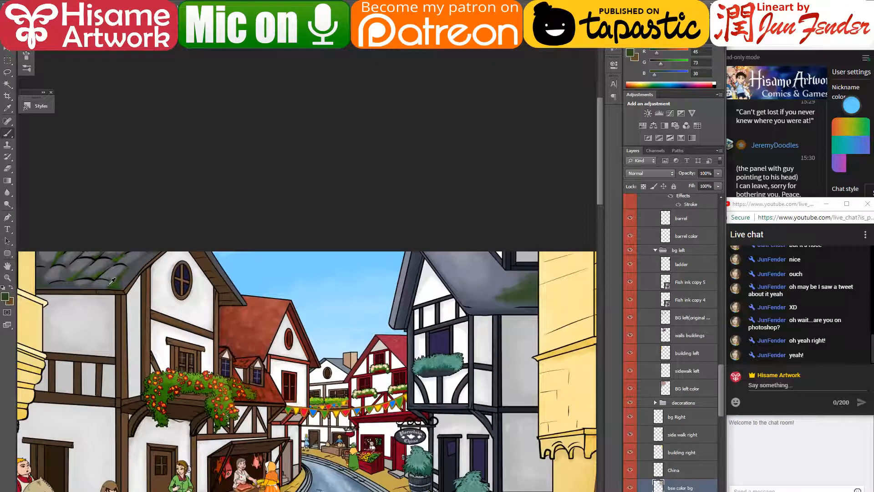
{"action": "scroll", "coordinate": [500, 302], "scroll_direction": "up", "scroll_amount": 6}
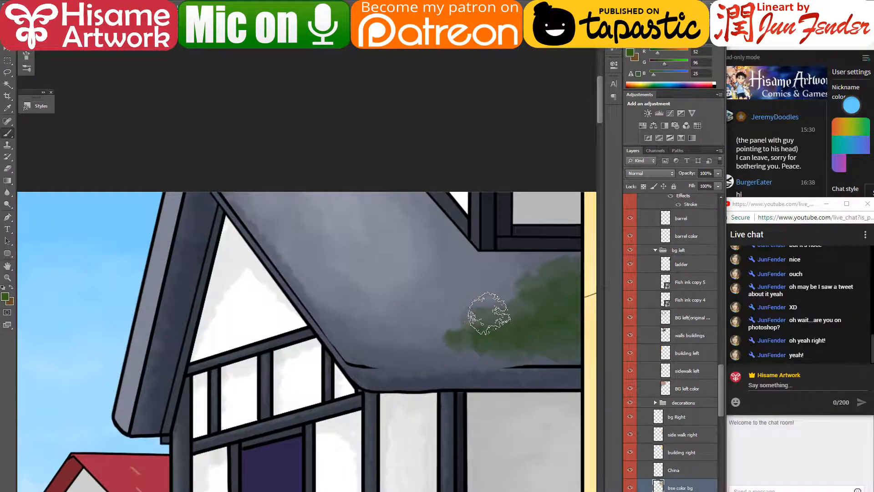
{"action": "left_click_drag", "start_coordinate": [483, 309], "coordinate": [431, 285]}
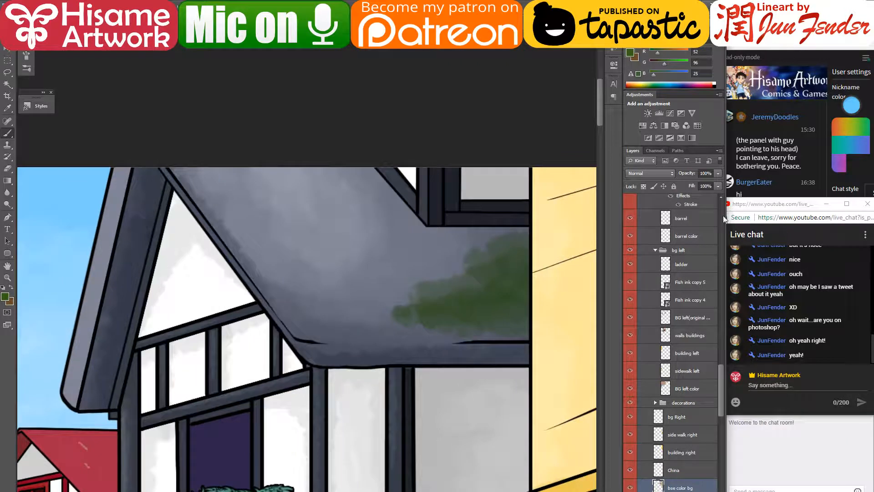
{"action": "left_click", "coordinate": [814, 57]}
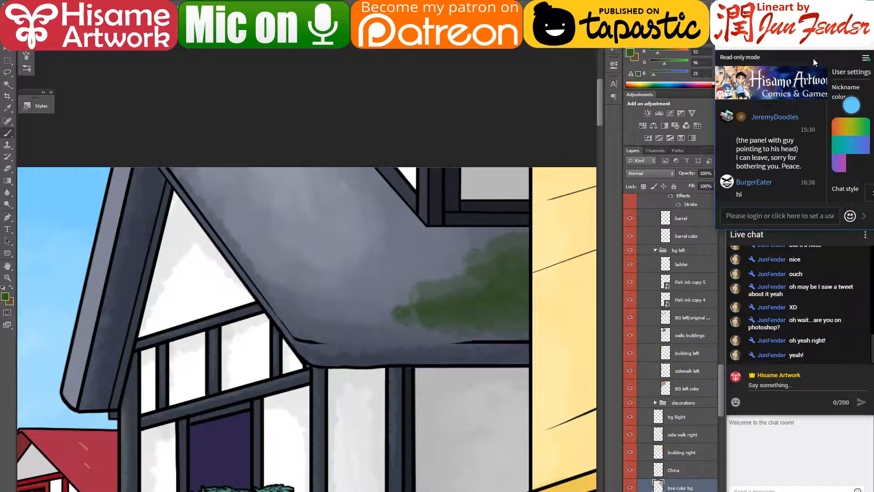
{"action": "left_click", "coordinate": [541, 312]}
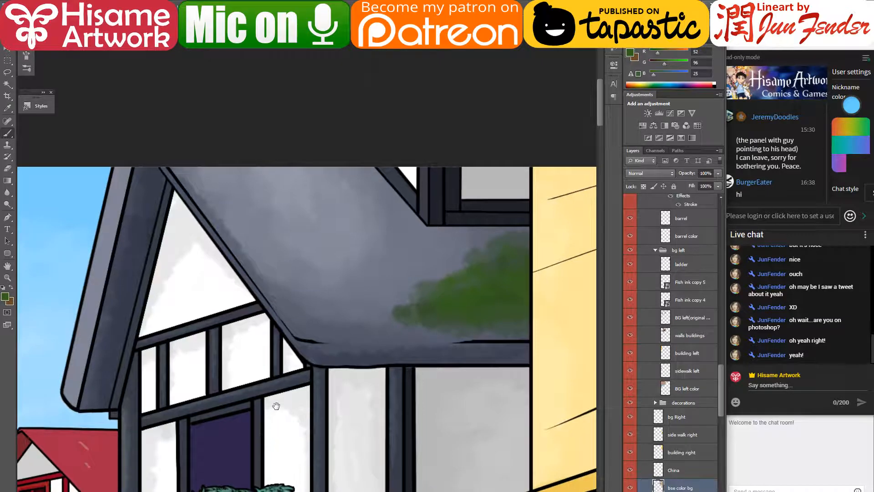
{"action": "left_click_drag", "start_coordinate": [275, 406], "coordinate": [455, 352]}
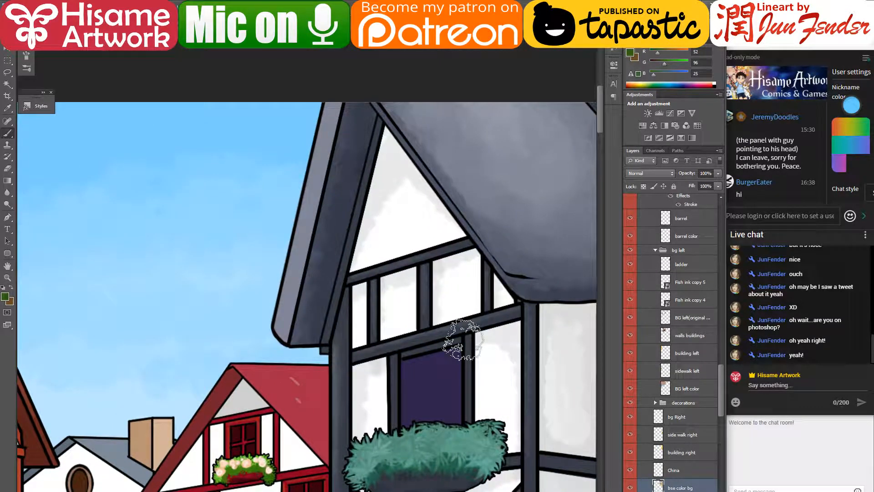
- Select the red roof plane of the red-timbered house beside the dark timber building
{"action": "left_click_drag", "start_coordinate": [284, 440], "coordinate": [400, 359]}
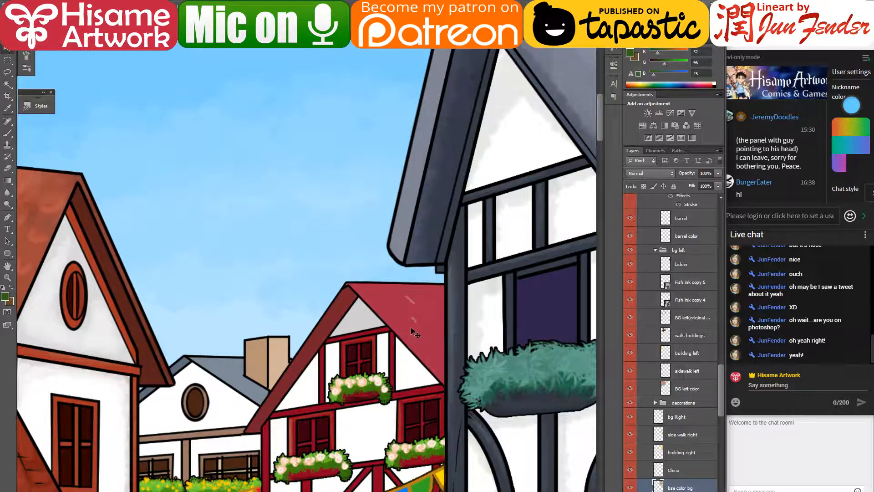
{"action": "scroll", "coordinate": [418, 334], "scroll_direction": "up", "scroll_amount": 5}
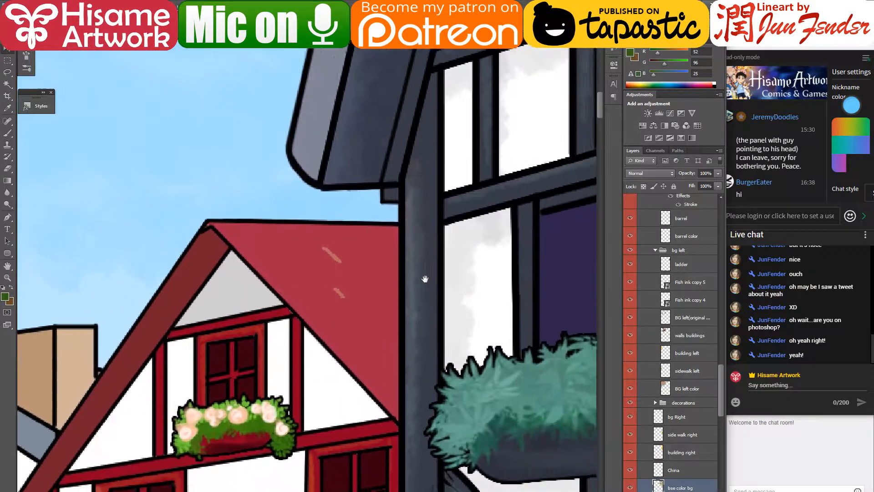
{"action": "left_click_drag", "start_coordinate": [425, 279], "coordinate": [370, 245]}
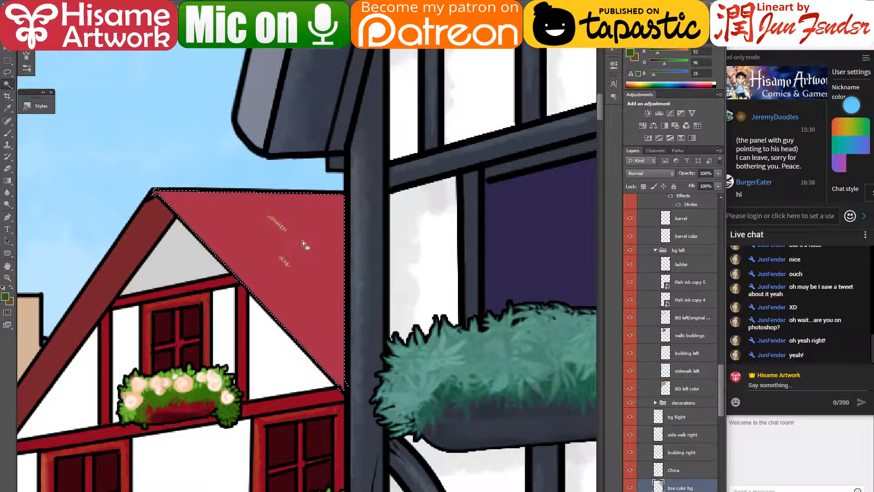
{"action": "key", "text": "l"}
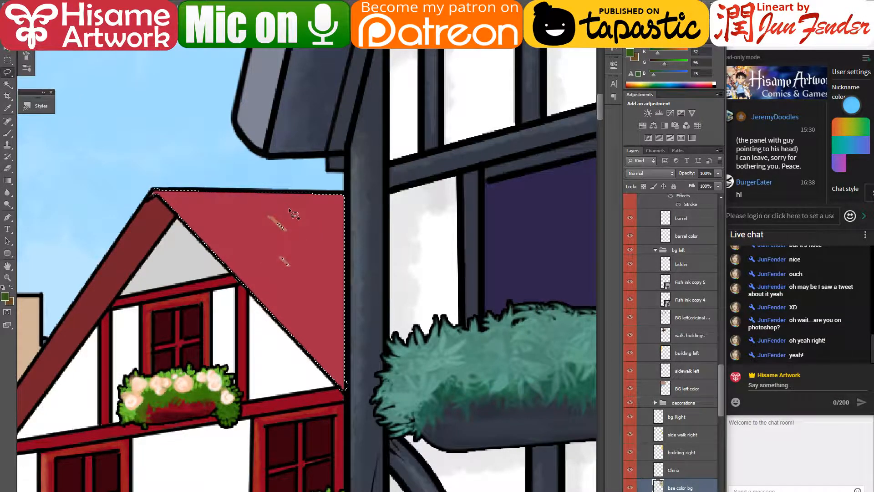
{"action": "scroll", "coordinate": [312, 263], "scroll_direction": "left", "scroll_amount": 1}
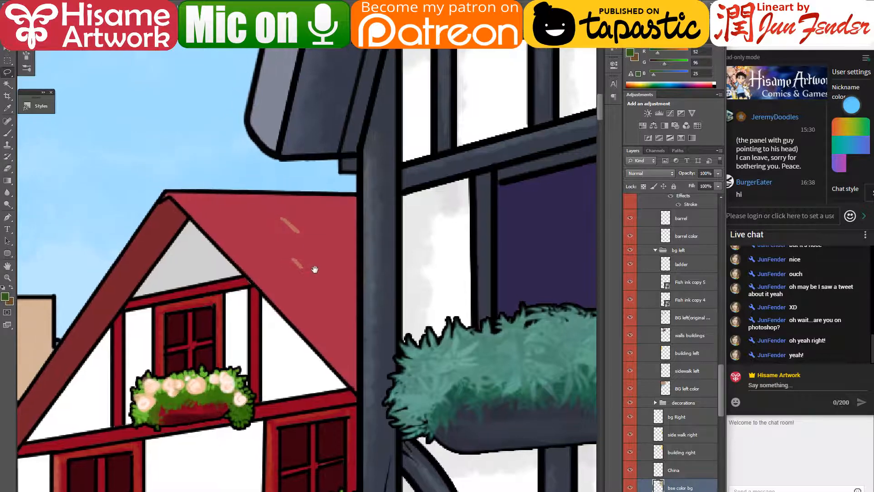
- Brush dark red RGB 119, 34, 45 along the selected roof's shaded edge and cover its tan marks with sampled red RGB 167, 44, 72
{"action": "left_click", "coordinate": [8, 133]}
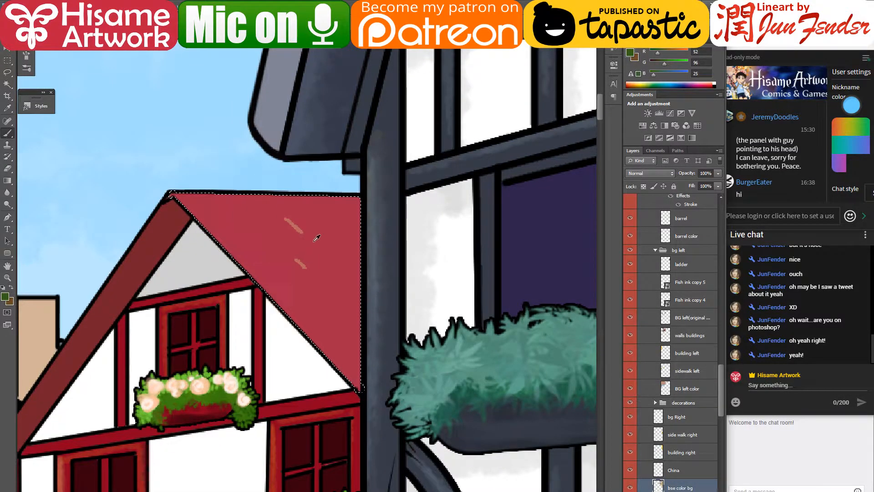
{"action": "left_click", "coordinate": [293, 205], "text": "alt"}
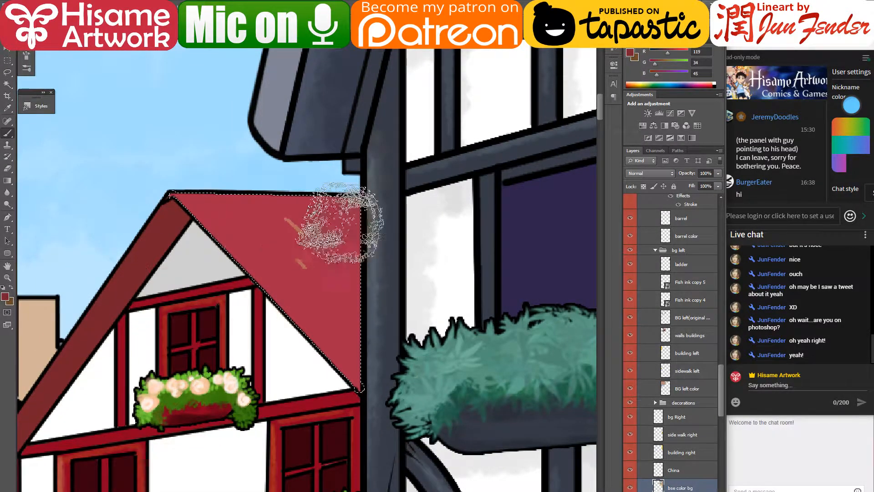
{"action": "left_click", "coordinate": [353, 282], "text": "alt"}
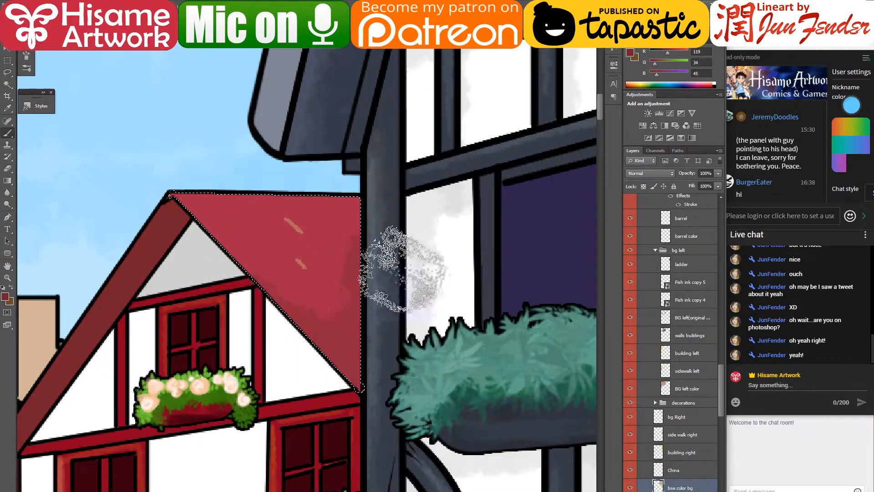
{"action": "left_click", "coordinate": [246, 203], "text": "alt"}
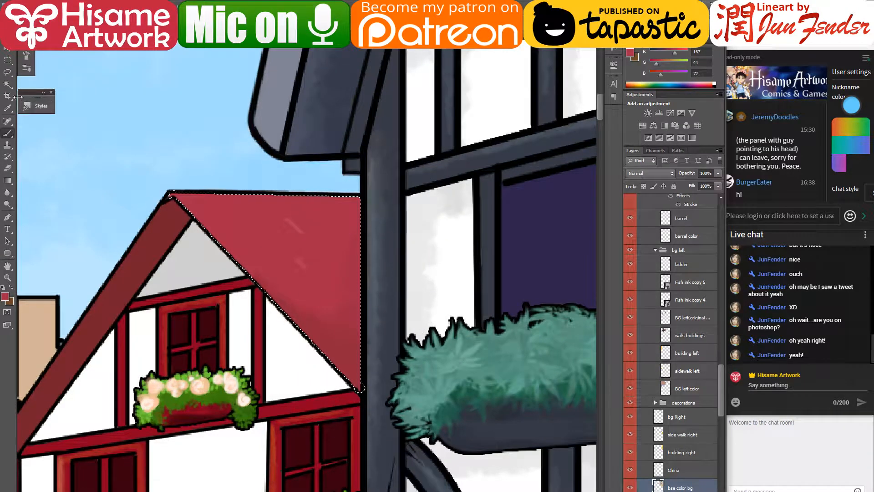
- Shrink the brush, sample lighter red RGB 172, 64, 79 from the roof and set the background colour to c84d5e
{"action": "key", "text": "bracketleft"}
{"action": "key", "text": "bracketleft"}
{"action": "key", "text": "bracketleft"}
{"action": "key", "text": "bracketleft"}
{"action": "key", "text": "bracketleft"}
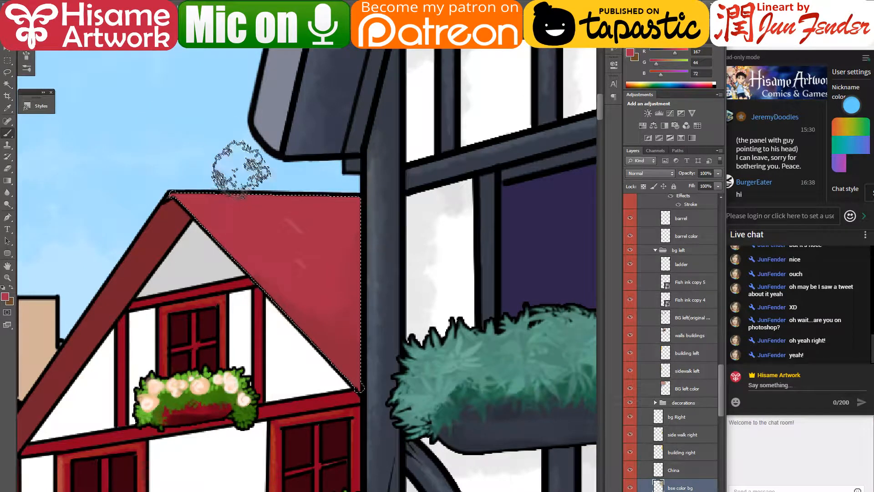
{"action": "left_click", "coordinate": [270, 209], "text": "alt"}
{"action": "left_click", "coordinate": [11, 302]}
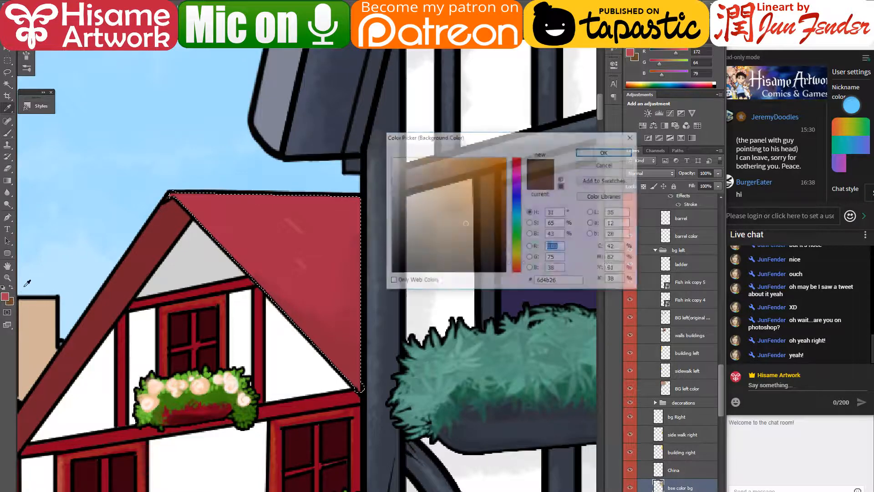
{"action": "left_click", "coordinate": [4, 295]}
{"action": "left_click", "coordinate": [459, 179]}
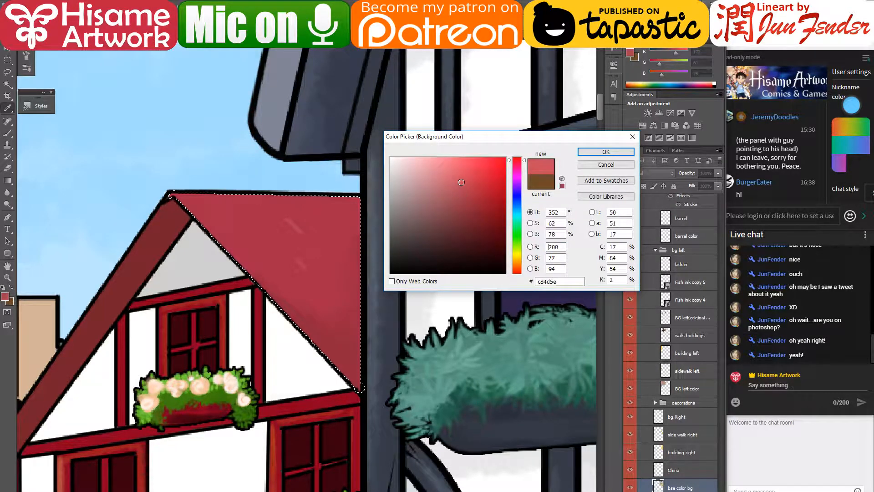
{"action": "left_click", "coordinate": [582, 153]}
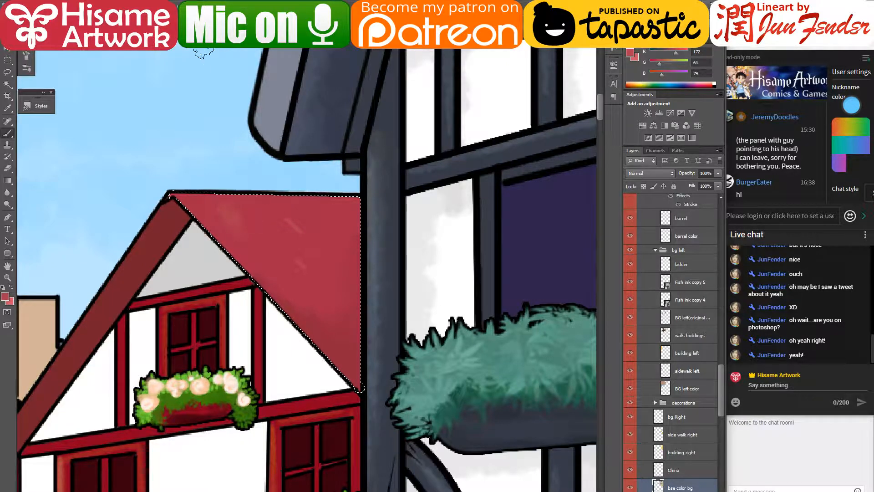
- Dab mottled lighter red patches of RGB 172, 64, 79 across the selected red roof as a tile-like texture
{"action": "mouse_move", "coordinate": [231, 208]}
{"action": "left_mouse_down"}
{"action": "mouse_move", "coordinate": [275, 239]}
{"action": "mouse_move", "coordinate": [263, 211]}
{"action": "mouse_move", "coordinate": [274, 222]}
{"action": "mouse_move", "coordinate": [304, 214]}
{"action": "mouse_move", "coordinate": [299, 227]}
{"action": "mouse_move", "coordinate": [314, 205]}
{"action": "mouse_move", "coordinate": [368, 222]}
{"action": "mouse_move", "coordinate": [249, 242]}
{"action": "mouse_move", "coordinate": [270, 258]}
{"action": "left_mouse_up"}
{"action": "mouse_move", "coordinate": [293, 264]}
{"action": "left_mouse_down"}
{"action": "mouse_move", "coordinate": [316, 303]}
{"action": "mouse_move", "coordinate": [291, 298]}
{"action": "mouse_move", "coordinate": [337, 322]}
{"action": "mouse_move", "coordinate": [342, 271]}
{"action": "mouse_move", "coordinate": [329, 261]}
{"action": "mouse_move", "coordinate": [343, 245]}
{"action": "mouse_move", "coordinate": [355, 257]}
{"action": "mouse_move", "coordinate": [351, 312]}
{"action": "left_mouse_up"}
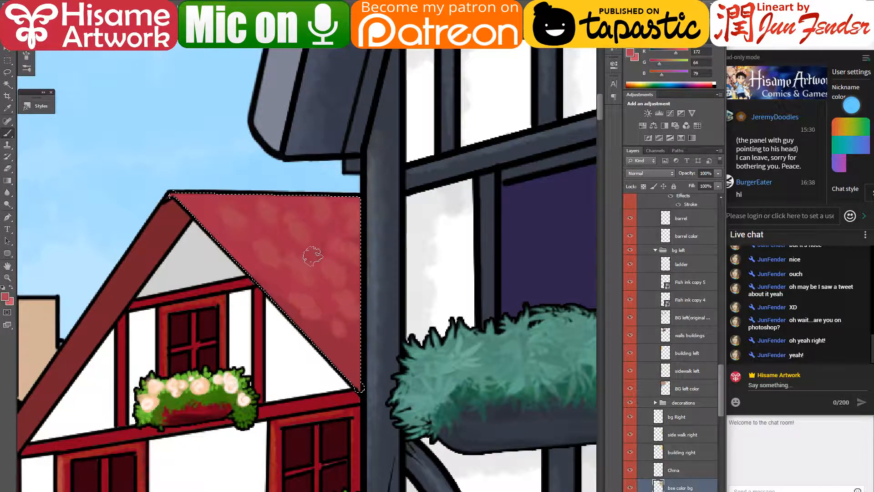
{"action": "mouse_move", "coordinate": [272, 216]}
{"action": "left_mouse_down"}
{"action": "mouse_move", "coordinate": [279, 227]}
{"action": "mouse_move", "coordinate": [242, 243]}
{"action": "left_mouse_up"}
{"action": "mouse_move", "coordinate": [203, 204]}
{"action": "left_mouse_down"}
{"action": "mouse_move", "coordinate": [220, 227]}
{"action": "mouse_move", "coordinate": [245, 200]}
{"action": "mouse_move", "coordinate": [301, 213]}
{"action": "mouse_move", "coordinate": [332, 257]}
{"action": "left_mouse_up"}
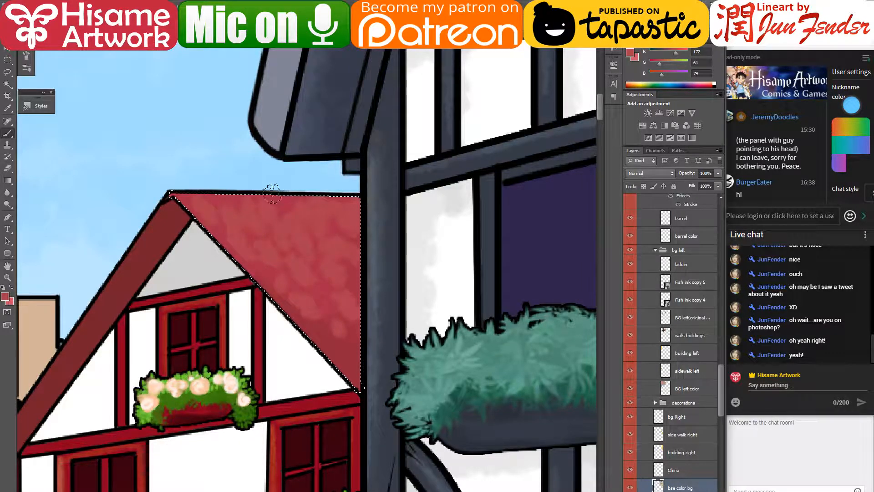
- Choose the slightly brighter red b64554 as the foreground colour for the roof highlights
{"action": "scroll", "coordinate": [278, 285], "scroll_direction": "up", "scroll_amount": 2}
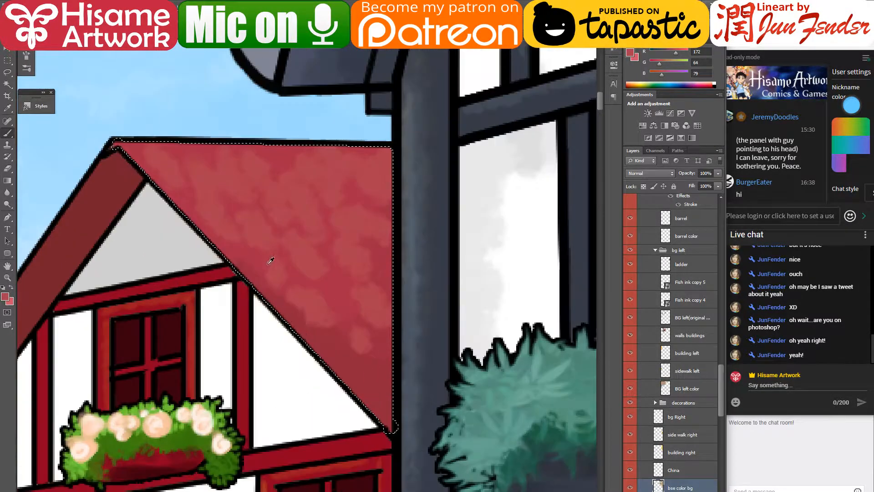
{"action": "left_click_drag", "start_coordinate": [243, 167], "coordinate": [316, 271]}
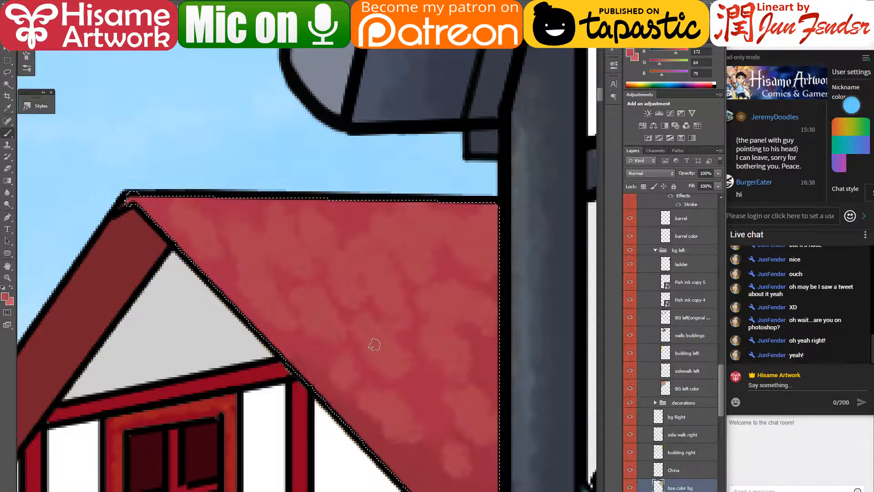
{"action": "left_click", "coordinate": [4, 297]}
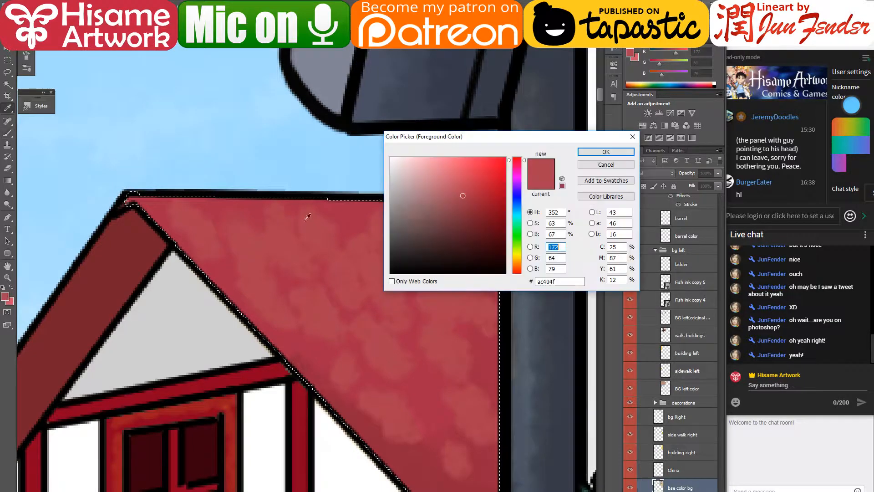
{"action": "left_click", "coordinate": [462, 190]}
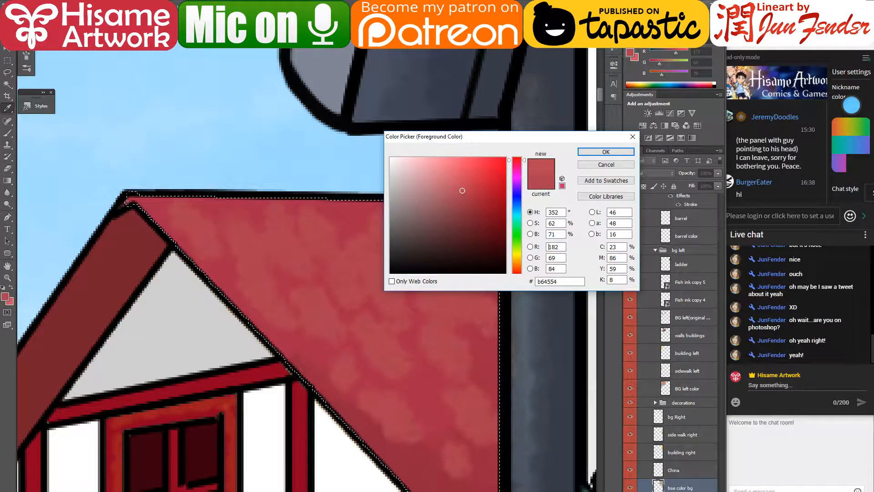
- Set the foreground colour to dark red #7e172c and paint curved shadow strokes under the shingles across the small red roof
{"action": "left_click", "coordinate": [476, 204]}
{"action": "left_click", "coordinate": [484, 216]}
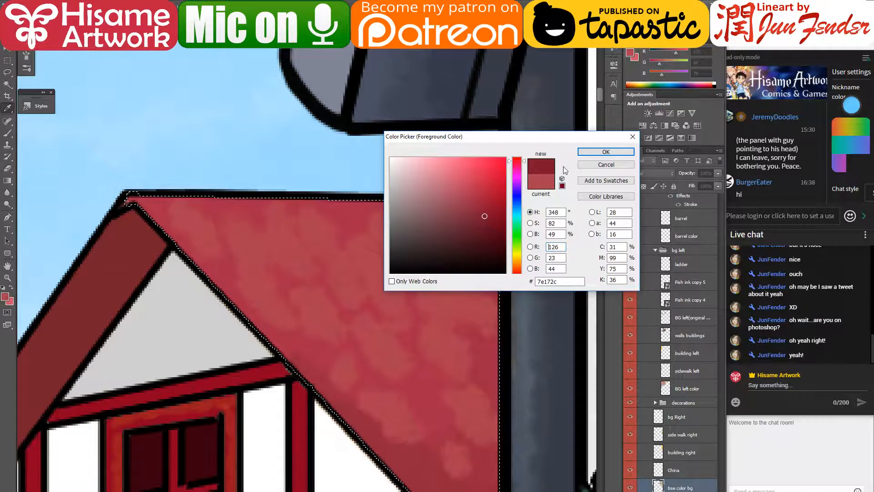
{"action": "left_click", "coordinate": [606, 151]}
{"action": "left_click_drag", "start_coordinate": [440, 313], "coordinate": [400, 259]}
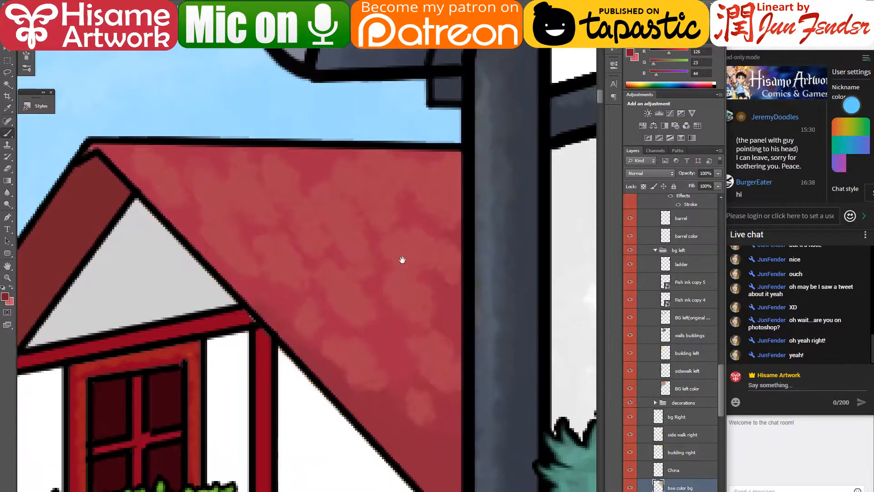
{"action": "mouse_move", "coordinate": [425, 430]}
{"action": "left_mouse_down"}
{"action": "mouse_move", "coordinate": [441, 410]}
{"action": "mouse_move", "coordinate": [436, 419]}
{"action": "mouse_move", "coordinate": [438, 399]}
{"action": "mouse_move", "coordinate": [459, 393]}
{"action": "left_mouse_up"}
{"action": "key", "text": "ctrl+z"}
{"action": "key", "text": "ctrl+z"}
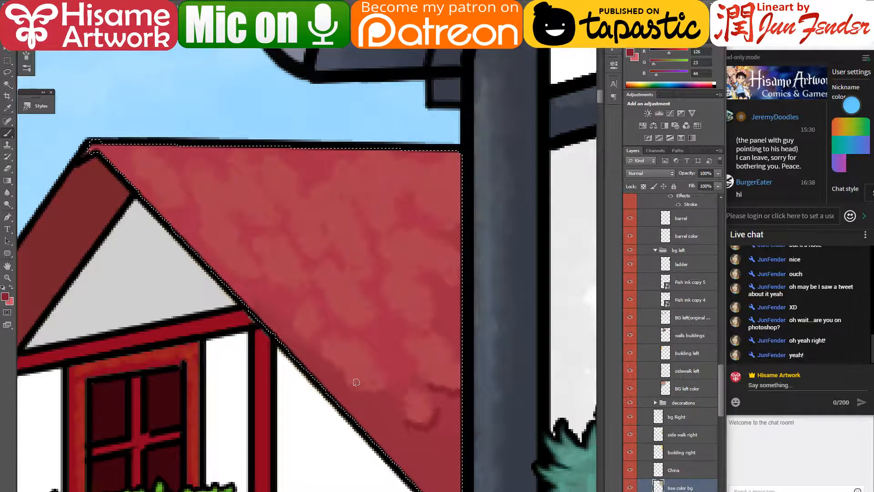
{"action": "mouse_move", "coordinate": [357, 395]}
{"action": "left_mouse_down"}
{"action": "mouse_move", "coordinate": [382, 387]}
{"action": "mouse_move", "coordinate": [372, 355]}
{"action": "left_mouse_up"}
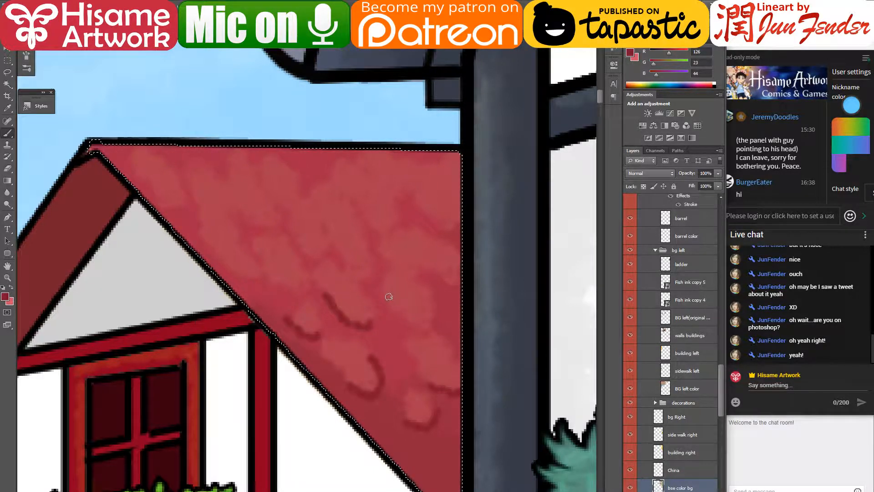
{"action": "left_click_drag", "start_coordinate": [387, 295], "coordinate": [423, 327]}
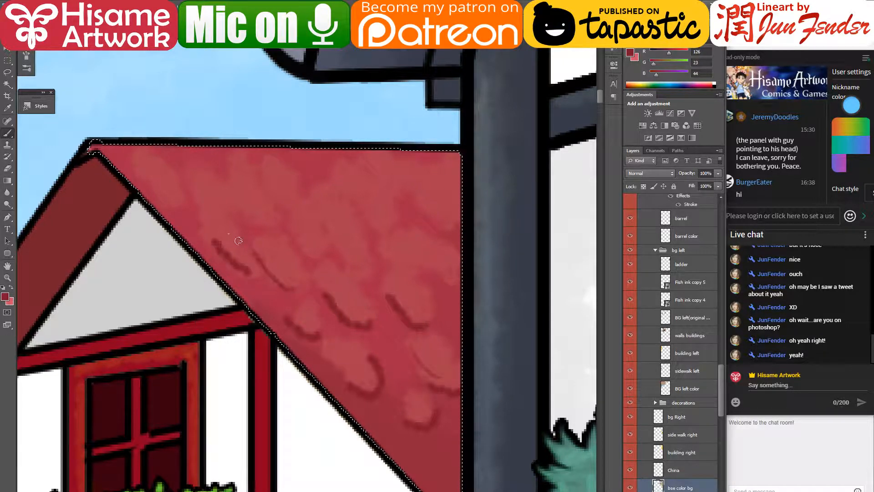
{"action": "left_click_drag", "start_coordinate": [145, 177], "coordinate": [179, 202]}
{"action": "mouse_move", "coordinate": [140, 171]}
{"action": "left_mouse_down"}
{"action": "mouse_move", "coordinate": [157, 194]}
{"action": "mouse_move", "coordinate": [182, 199]}
{"action": "left_mouse_up"}
{"action": "left_click_drag", "start_coordinate": [182, 165], "coordinate": [268, 226]}
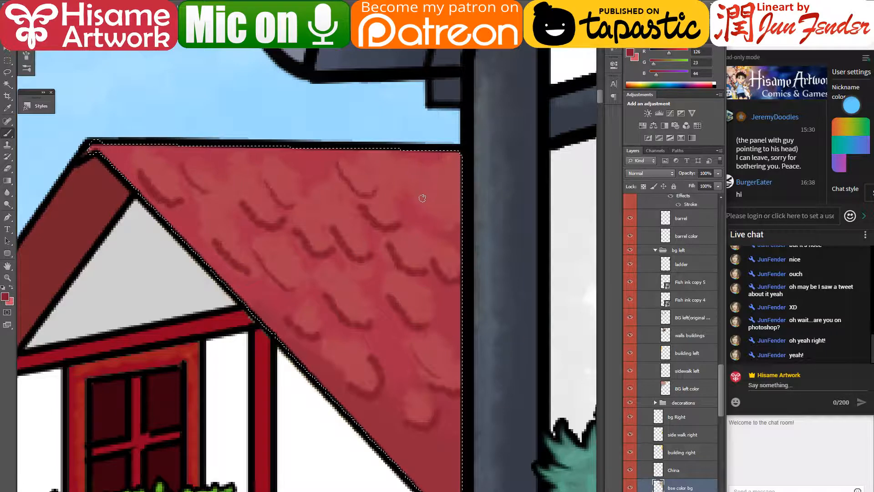
{"action": "mouse_move", "coordinate": [409, 346]}
{"action": "left_mouse_down"}
{"action": "mouse_move", "coordinate": [439, 384]}
{"action": "mouse_move", "coordinate": [462, 385]}
{"action": "left_mouse_up"}
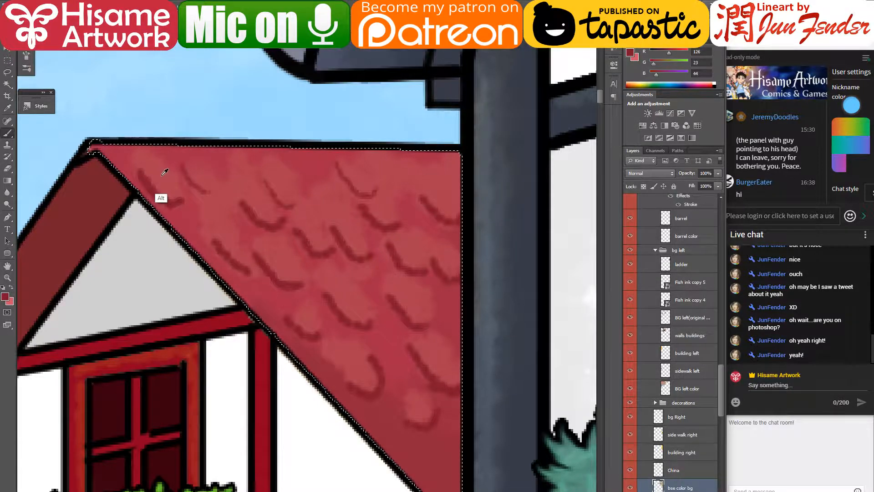
- Soften the shingle shadows with a red sampled from the roof, and highlight the shingles with lighter red #cd5162
{"action": "left_click", "coordinate": [130, 159], "text": "alt"}
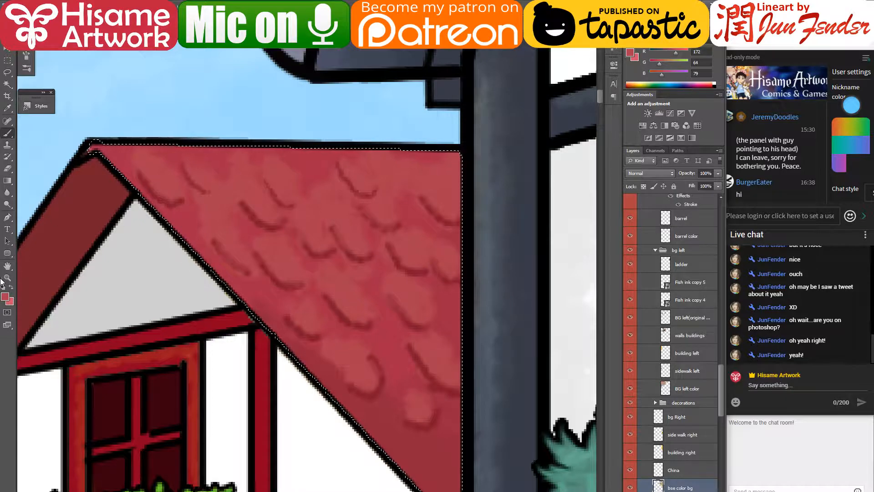
{"action": "left_click", "coordinate": [6, 298]}
{"action": "left_click", "coordinate": [458, 183]}
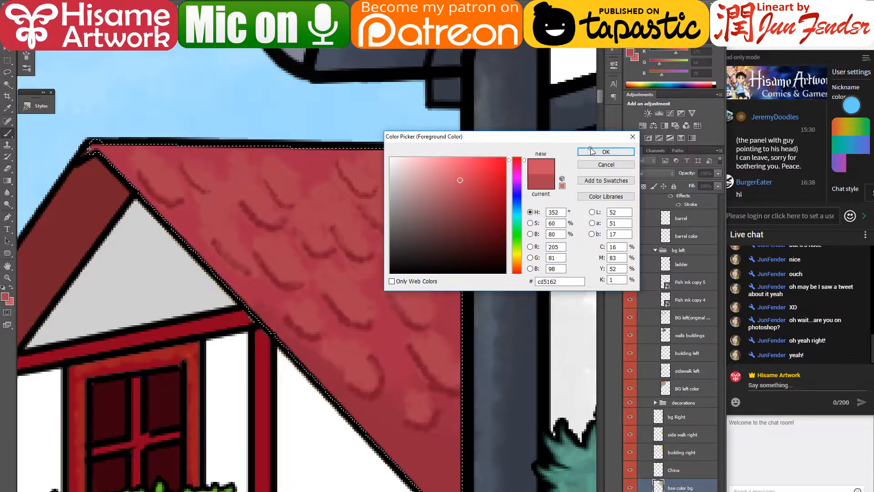
{"action": "left_click", "coordinate": [606, 152]}
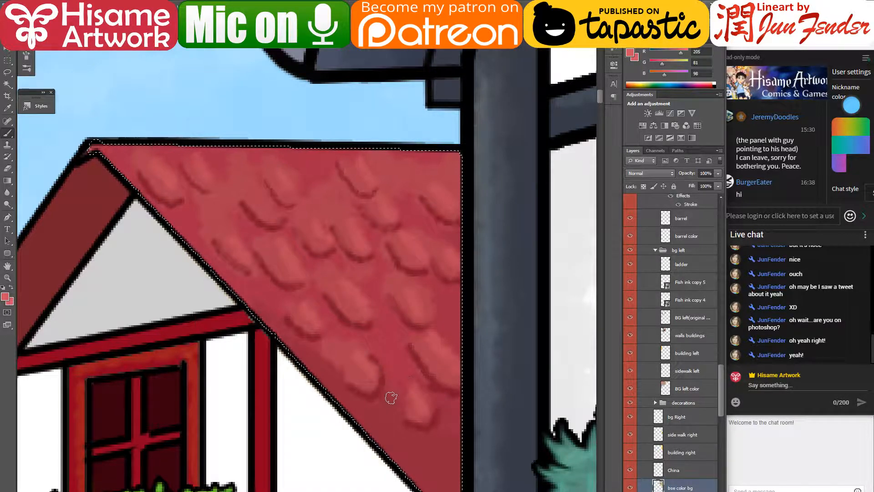
- Sample the deeper red near the roof's upper edge and blend it over the shingles with a larger brush
{"action": "scroll", "coordinate": [434, 421], "scroll_direction": "down", "scroll_amount": 6}
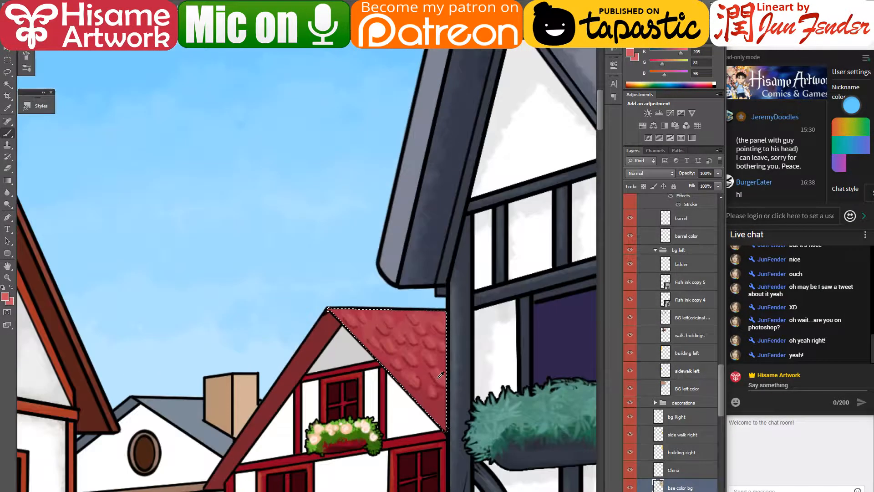
{"action": "scroll", "coordinate": [440, 375], "scroll_direction": "down", "scroll_amount": 4}
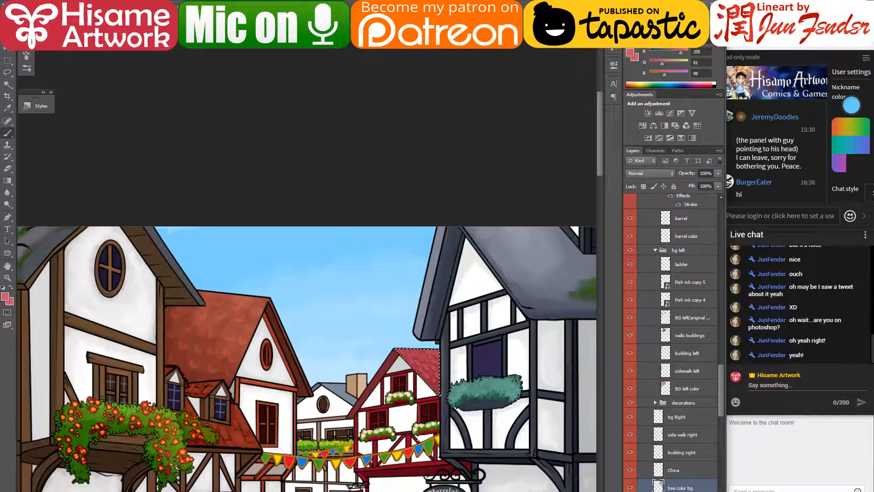
{"action": "scroll", "coordinate": [441, 360], "scroll_direction": "up", "scroll_amount": 2}
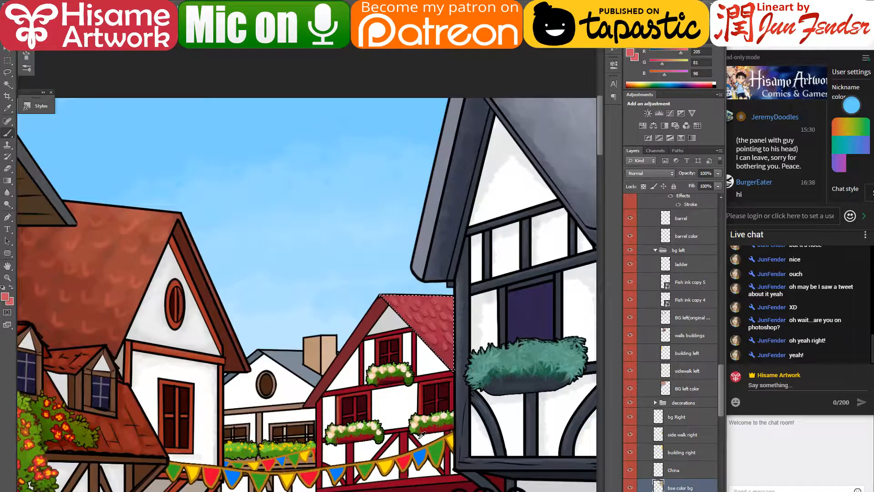
{"action": "scroll", "coordinate": [441, 346], "scroll_direction": "up", "scroll_amount": 4}
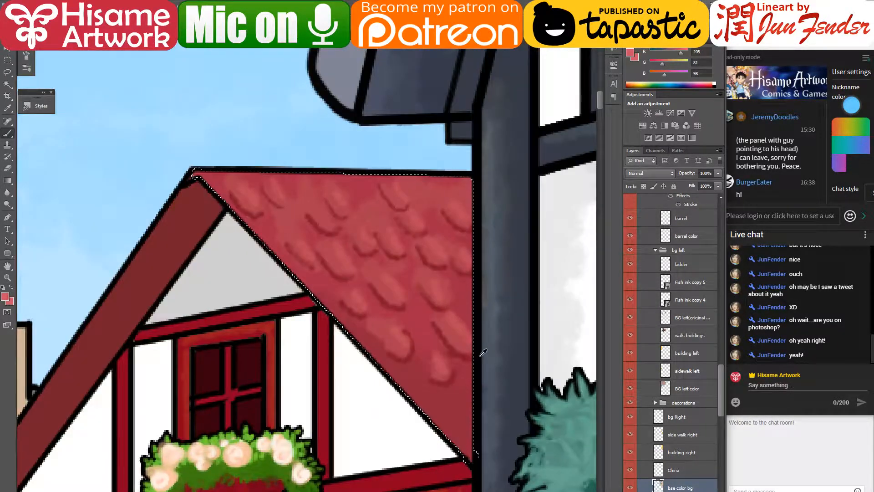
{"action": "left_click", "coordinate": [358, 180], "text": "alt"}
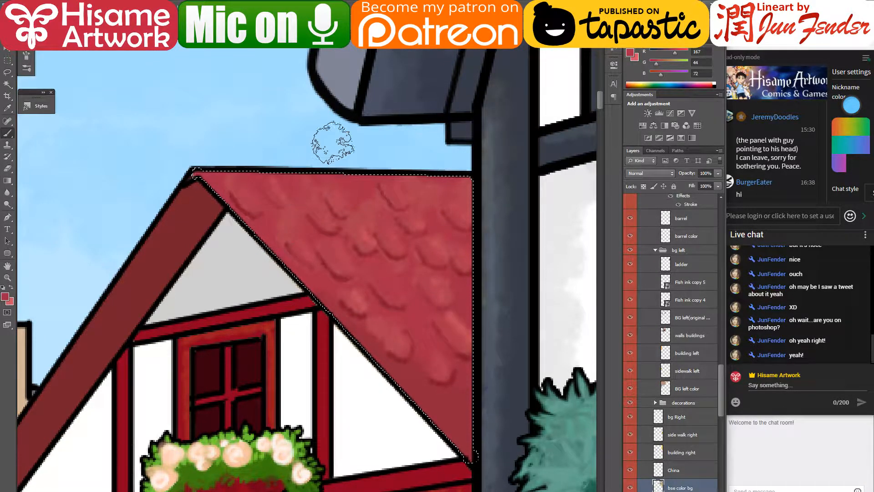
- Brush peach #f6c3a0, sampled from the window flowers, over the upper part of the red roof in Soft Light mode
{"action": "left_click", "coordinate": [6, 297]}
{"action": "left_click", "coordinate": [248, 445]}
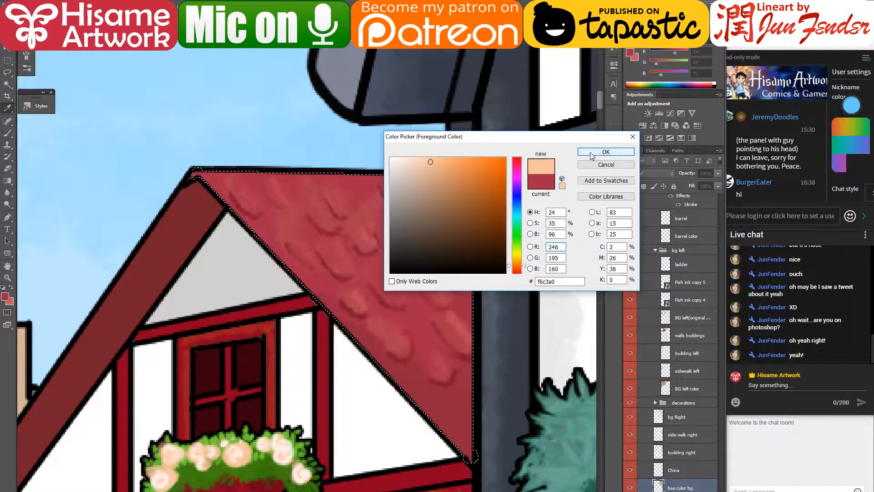
{"action": "key", "text": "Return"}
{"action": "left_click", "coordinate": [113, 19]}
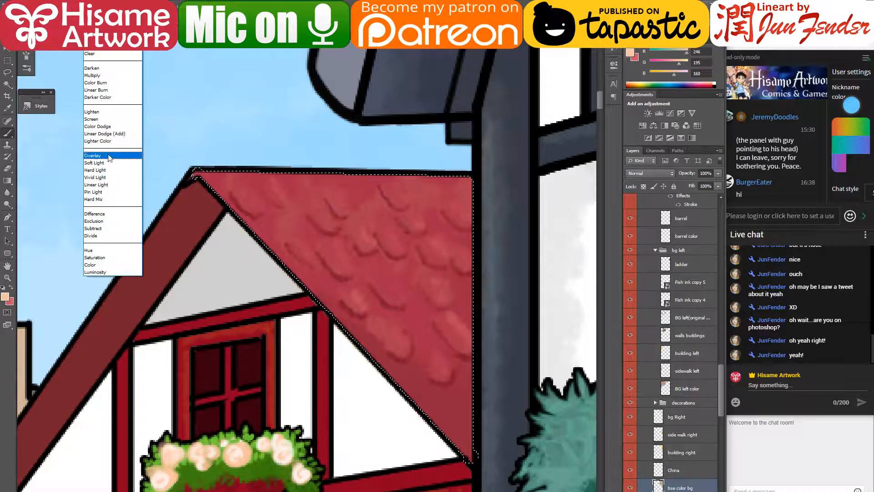
{"action": "left_click", "coordinate": [114, 133]}
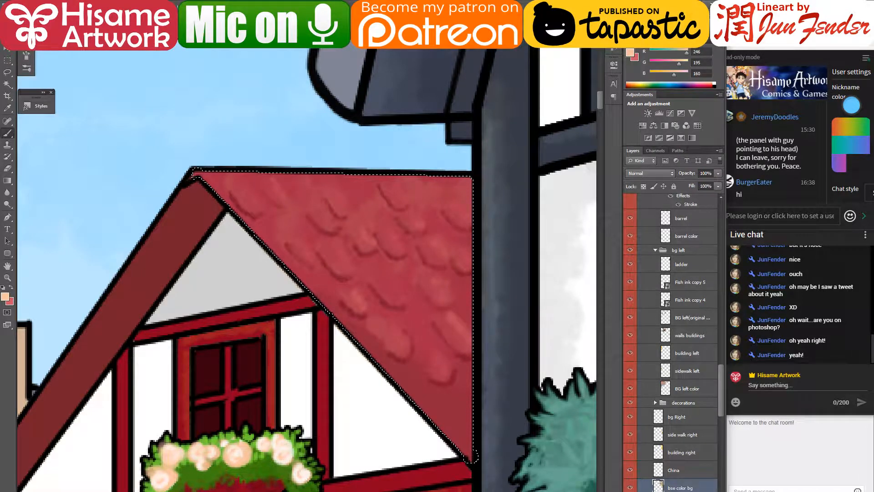
{"action": "left_click", "coordinate": [110, 25]}
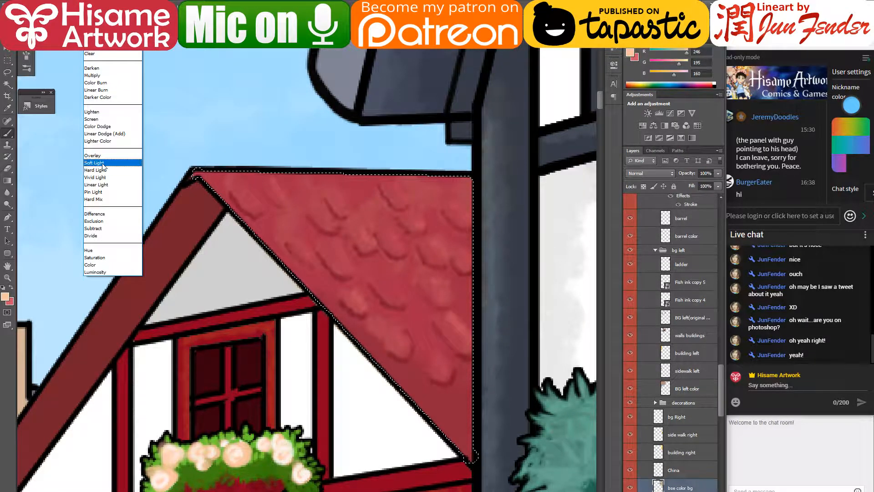
{"action": "left_click", "coordinate": [103, 163]}
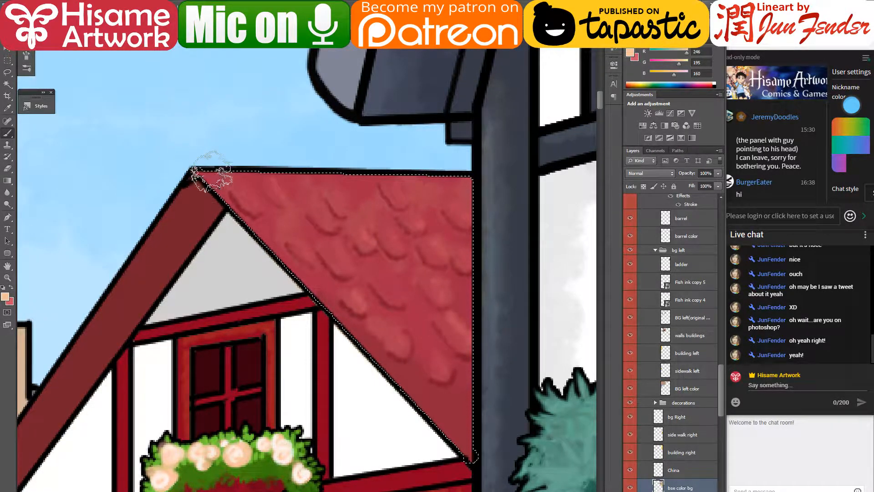
{"action": "mouse_move", "coordinate": [212, 172]}
{"action": "left_mouse_down"}
{"action": "mouse_move", "coordinate": [421, 193]}
{"action": "mouse_move", "coordinate": [344, 207]}
{"action": "mouse_move", "coordinate": [339, 282]}
{"action": "mouse_move", "coordinate": [392, 273]}
{"action": "left_mouse_up"}
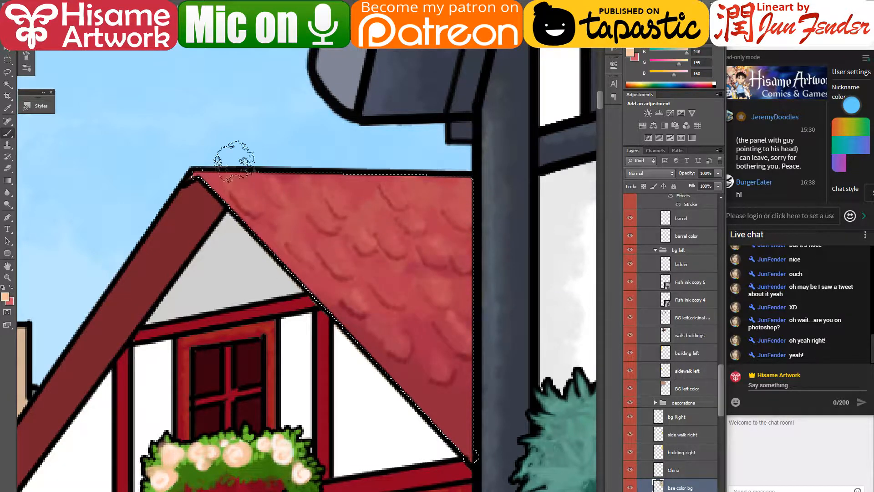
{"action": "left_click_drag", "start_coordinate": [200, 176], "coordinate": [483, 198]}
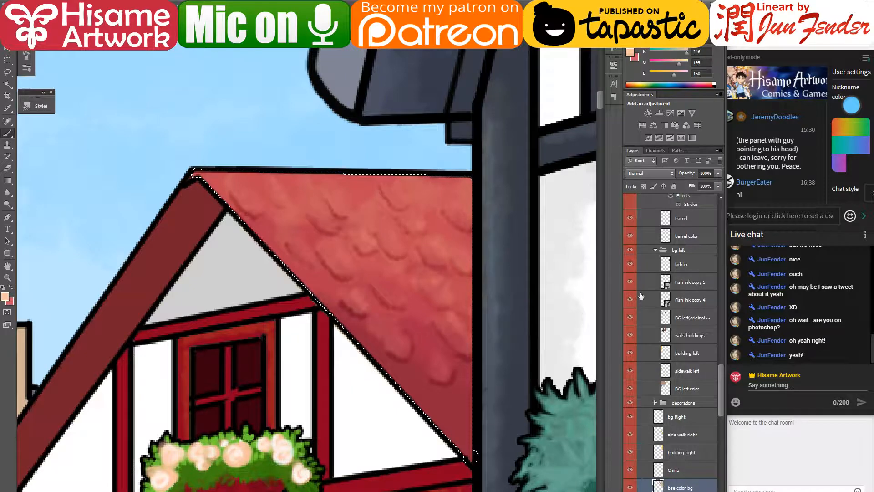
- Select the blue-grey roof areas of the white background house, including the separate piece under the neighbouring brown eave
{"action": "scroll", "coordinate": [254, 361], "scroll_direction": "down", "scroll_amount": 4}
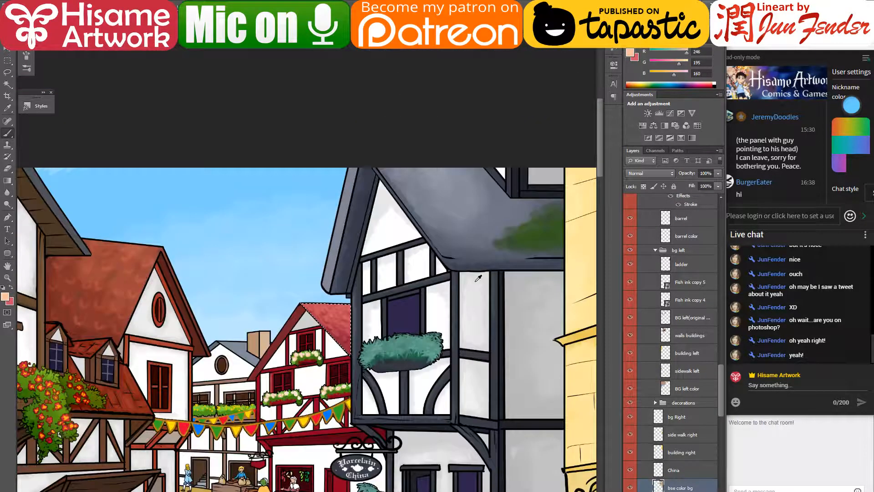
{"action": "scroll", "coordinate": [478, 278], "scroll_direction": "down", "scroll_amount": 1}
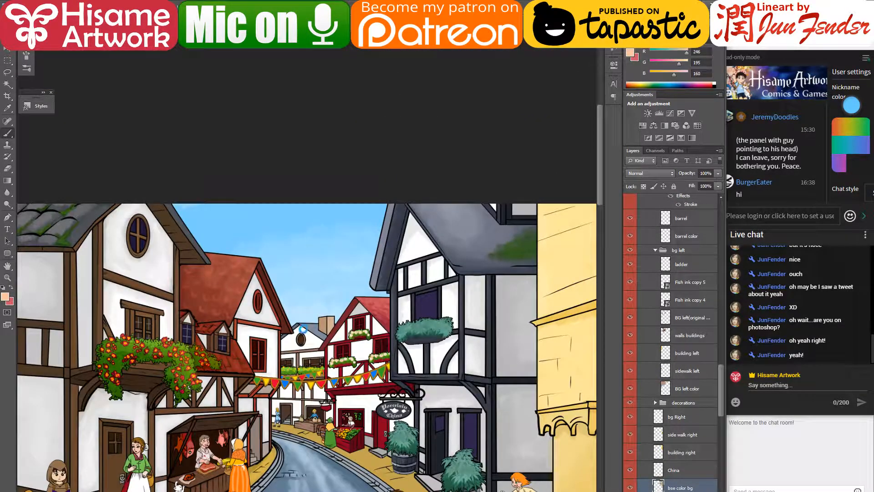
{"action": "scroll", "coordinate": [314, 329], "scroll_direction": "up", "scroll_amount": 4}
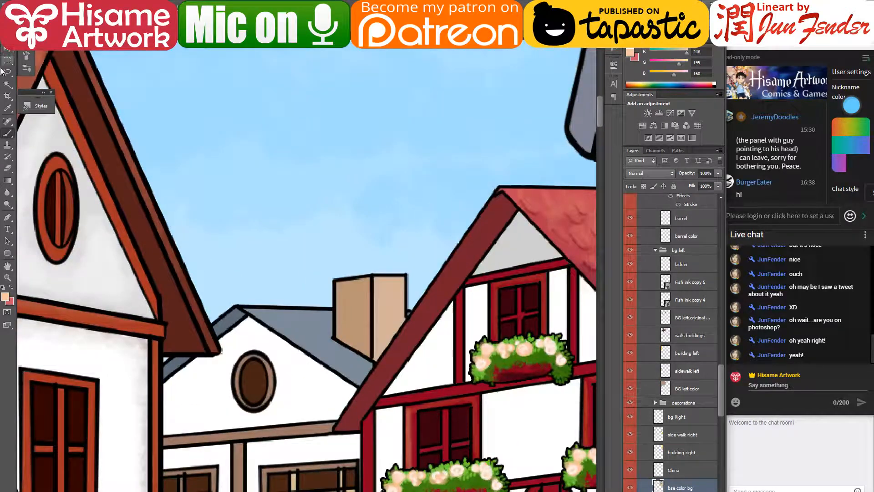
{"action": "left_click", "coordinate": [7, 84]}
{"action": "left_click", "coordinate": [324, 345]}
{"action": "scroll", "coordinate": [324, 345], "scroll_direction": "up", "scroll_amount": 2}
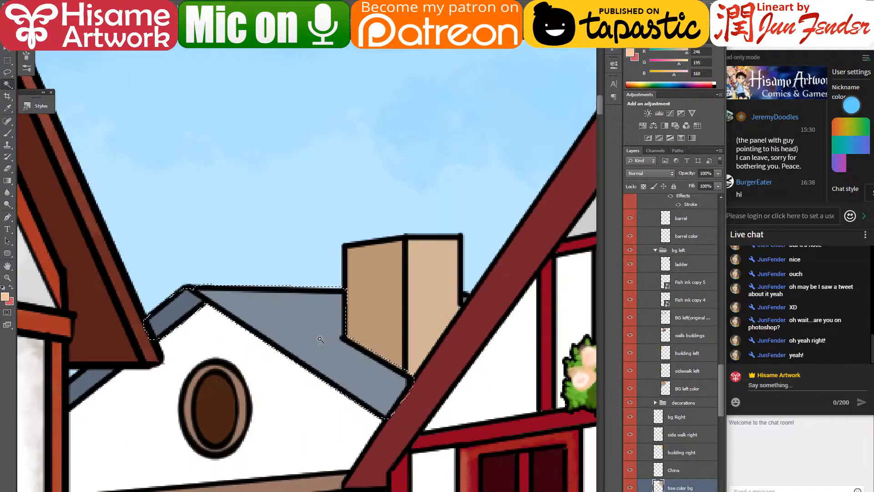
{"action": "left_click", "coordinate": [97, 377], "text": "shift"}
- Sample the darker blue-grey from the roof's edge and brush shading along the lower part of the main roof slope
{"action": "left_click", "coordinate": [7, 133]}
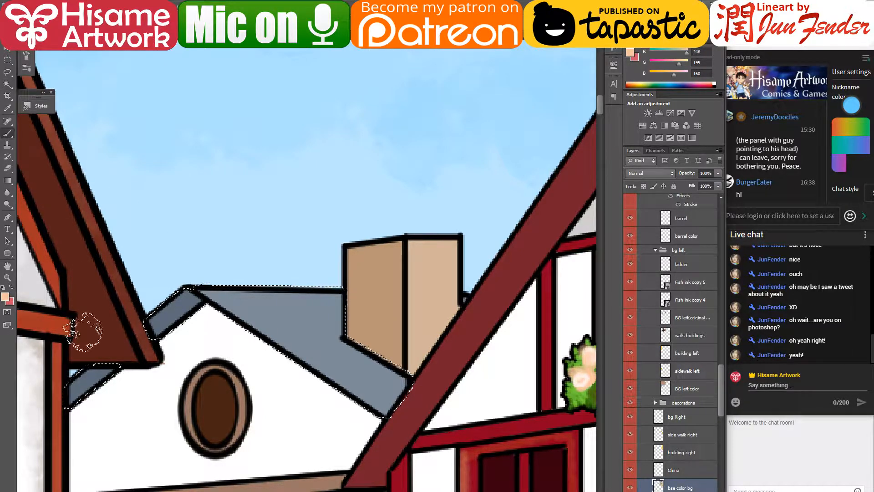
{"action": "left_click", "coordinate": [201, 309], "text": "alt"}
{"action": "right_click", "coordinate": [126, 55], "text": "shift"}
{"action": "left_click", "coordinate": [126, 56]}
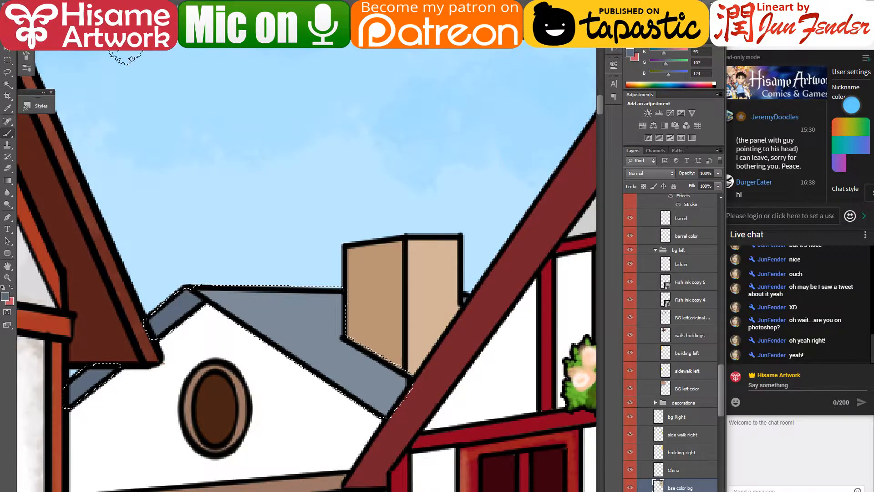
{"action": "mouse_move", "coordinate": [278, 337]}
{"action": "left_mouse_down"}
{"action": "mouse_move", "coordinate": [293, 363]}
{"action": "mouse_move", "coordinate": [361, 362]}
{"action": "mouse_move", "coordinate": [287, 355]}
{"action": "mouse_move", "coordinate": [356, 375]}
{"action": "left_mouse_up"}
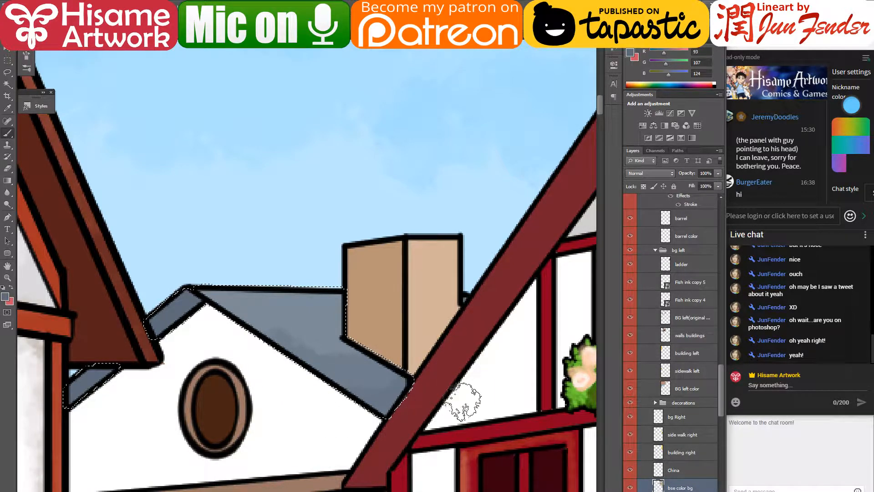
- Select the chimney and shade it, brushing the darker tan onto its light face and the lighter tan onto its dark face
{"action": "left_click", "coordinate": [376, 281], "text": "alt"}
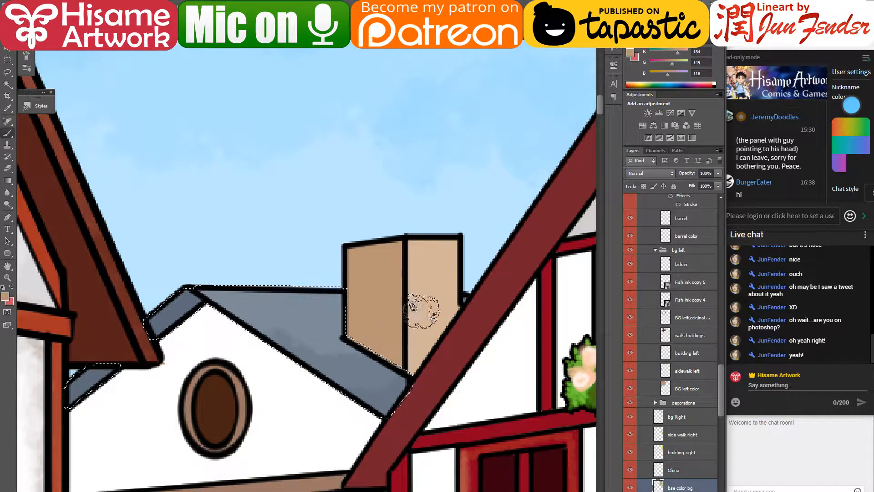
{"action": "key", "text": "ctrl+d"}
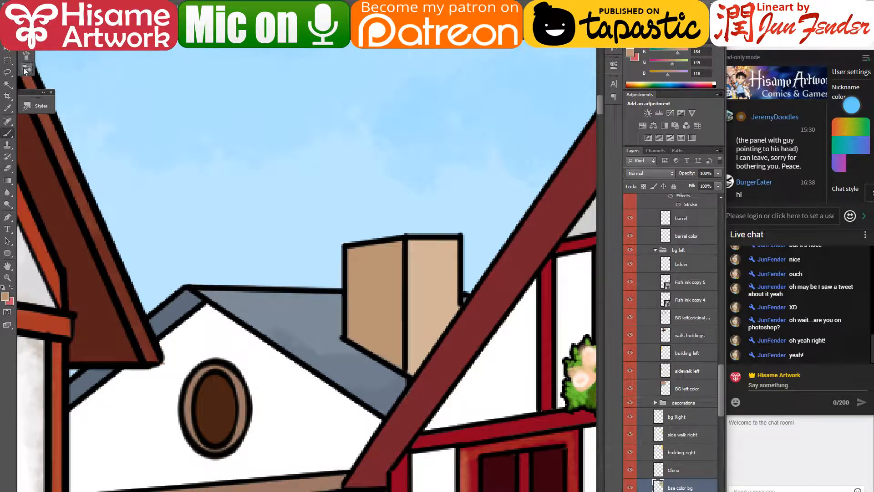
{"action": "left_click", "coordinate": [7, 84]}
{"action": "left_click", "coordinate": [414, 256]}
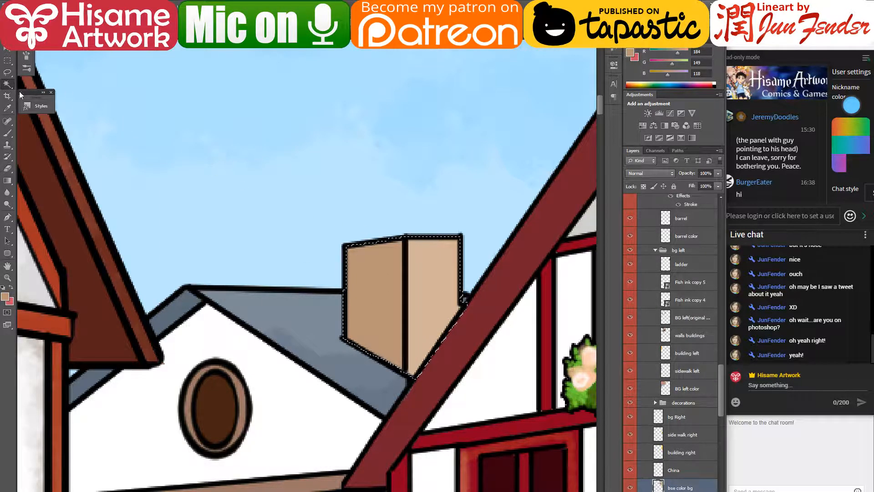
{"action": "left_click", "coordinate": [7, 133]}
{"action": "left_click_drag", "start_coordinate": [396, 328], "coordinate": [487, 293]}
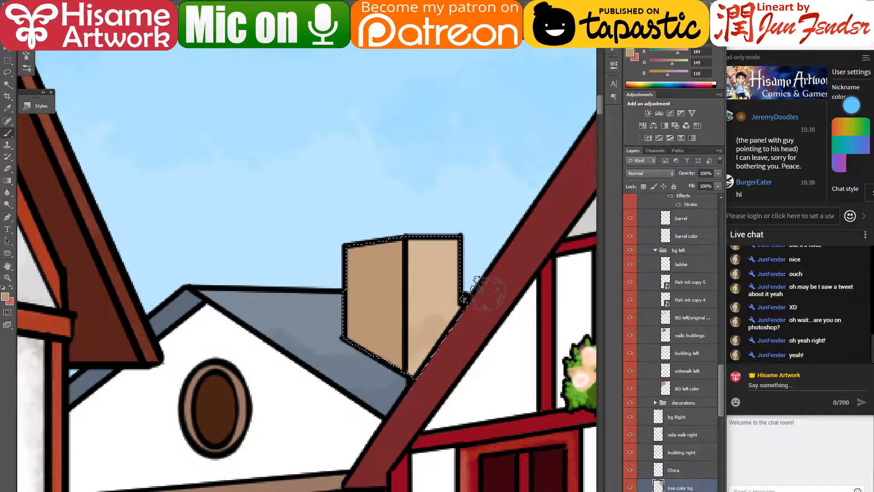
{"action": "left_click", "coordinate": [426, 252], "text": "alt"}
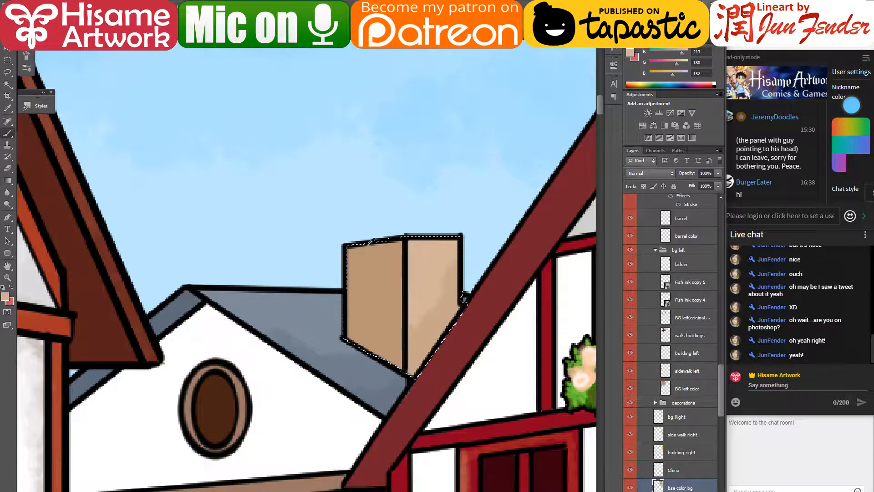
{"action": "mouse_move", "coordinate": [381, 232]}
{"action": "left_mouse_down"}
{"action": "mouse_move", "coordinate": [353, 264]}
{"action": "mouse_move", "coordinate": [359, 237]}
{"action": "mouse_move", "coordinate": [371, 242]}
{"action": "mouse_move", "coordinate": [378, 264]}
{"action": "mouse_move", "coordinate": [374, 250]}
{"action": "mouse_move", "coordinate": [359, 310]}
{"action": "left_mouse_up"}
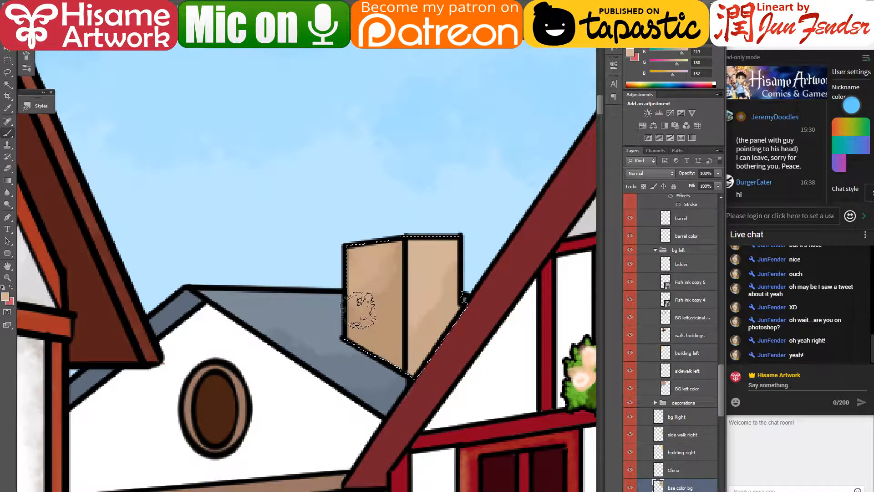
- Sample the darker tan from the chimney's light face, touch up its shading and clear the selection
{"action": "left_click", "coordinate": [384, 304], "text": "alt"}
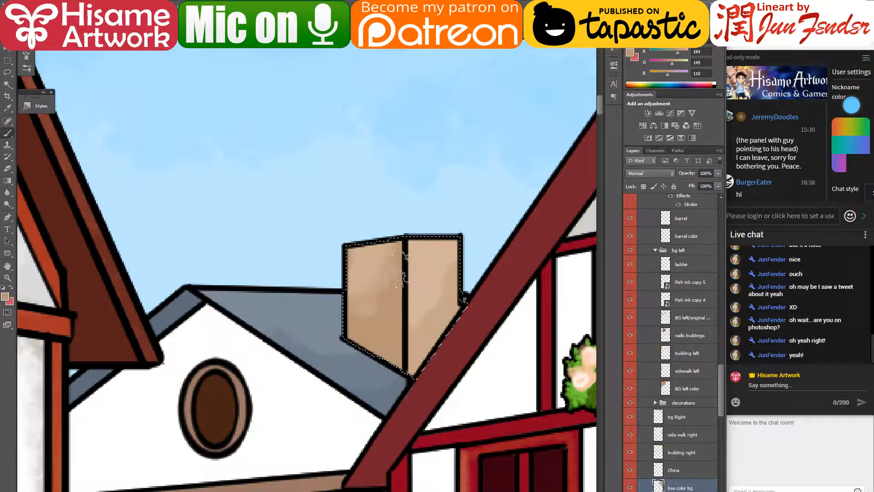
{"action": "scroll", "coordinate": [489, 381], "scroll_direction": "down", "scroll_amount": 3}
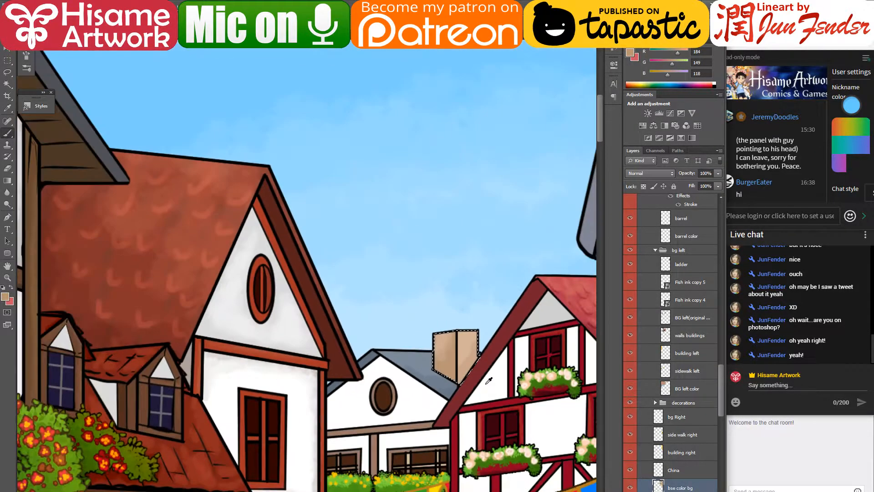
{"action": "scroll", "coordinate": [488, 380], "scroll_direction": "down", "scroll_amount": 1}
{"action": "left_click_drag", "start_coordinate": [533, 399], "coordinate": [440, 324]}
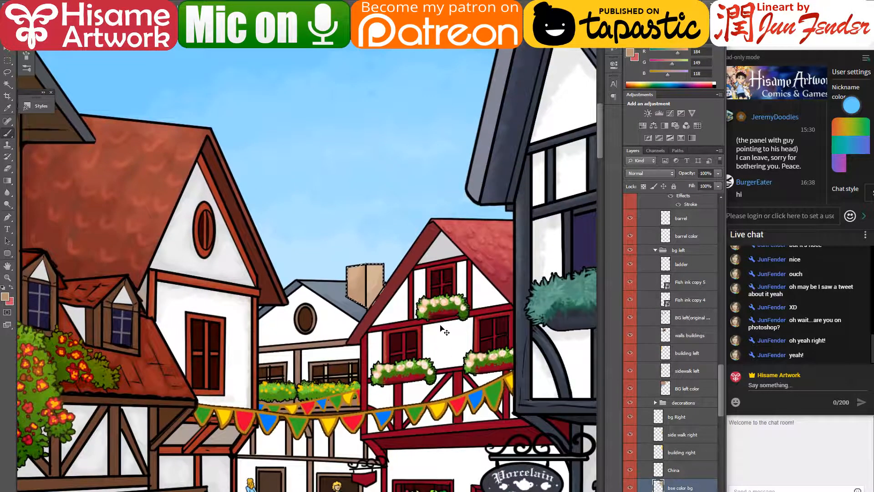
{"action": "scroll", "coordinate": [440, 340], "scroll_direction": "down", "scroll_amount": 2}
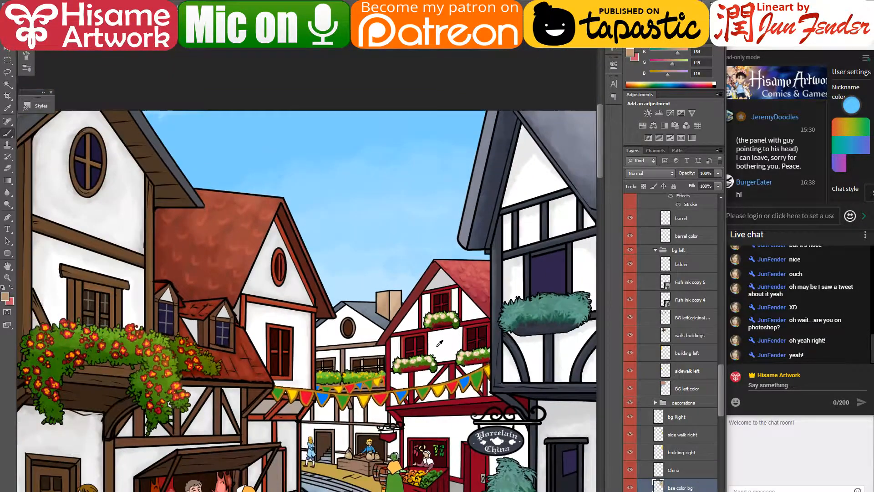
{"action": "left_click_drag", "start_coordinate": [537, 388], "coordinate": [451, 308]}
{"action": "scroll", "coordinate": [468, 362], "scroll_direction": "down", "scroll_amount": 2}
{"action": "scroll", "coordinate": [467, 362], "scroll_direction": "down", "scroll_amount": 2}
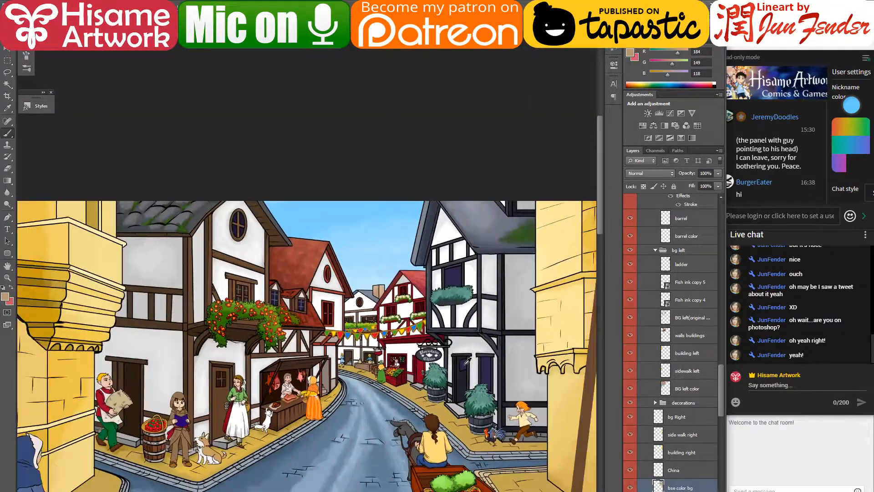
{"action": "scroll", "coordinate": [475, 343], "scroll_direction": "down", "scroll_amount": 1}
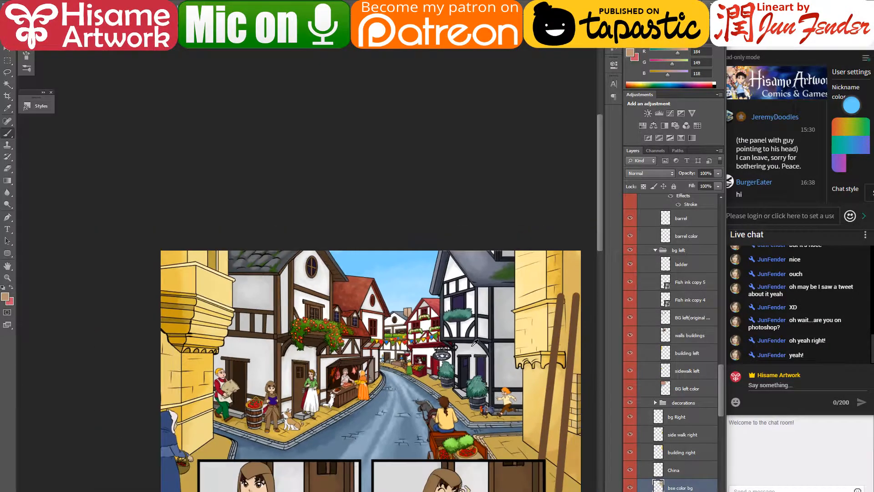
- Collapse the layer groups inside panel 1 and make its lighting group visible
{"action": "scroll", "coordinate": [672, 339], "scroll_direction": "up", "scroll_amount": 5}
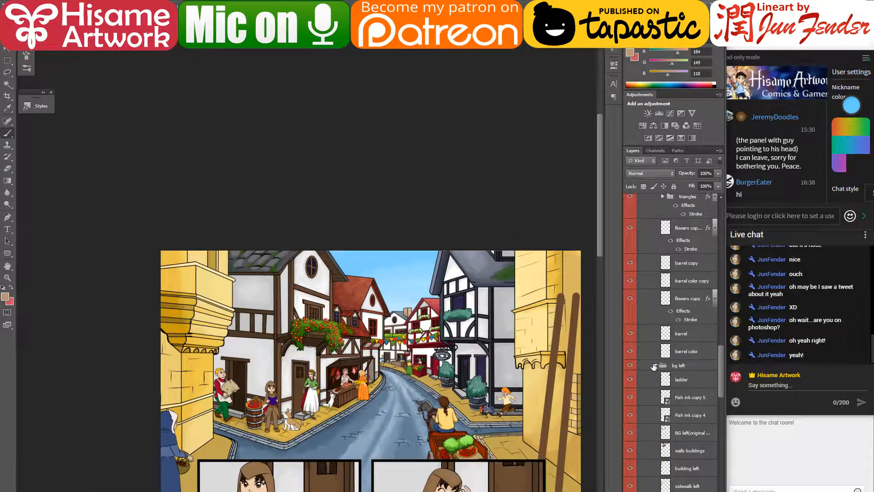
{"action": "scroll", "coordinate": [654, 367], "scroll_direction": "up", "scroll_amount": 10}
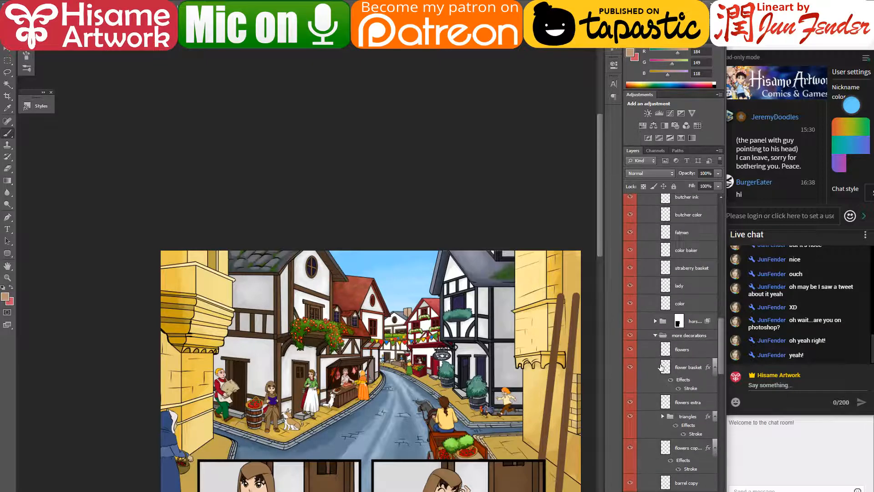
{"action": "scroll", "coordinate": [658, 364], "scroll_direction": "up", "scroll_amount": 8}
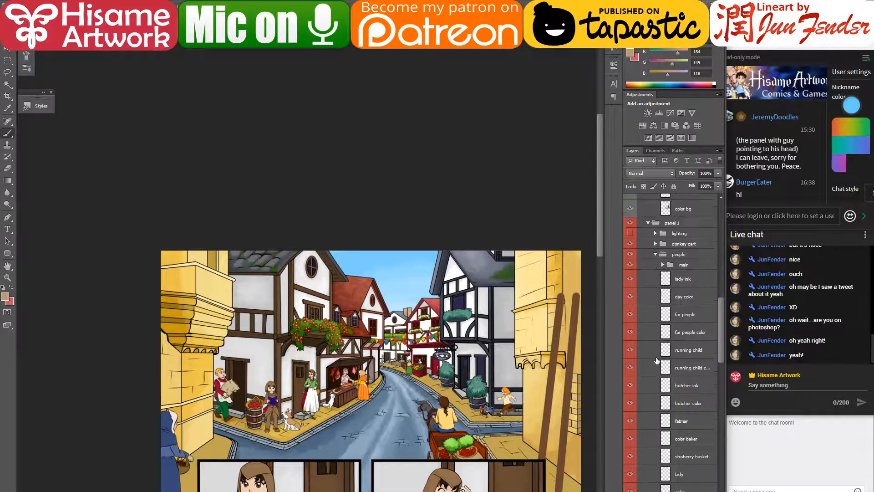
{"action": "scroll", "coordinate": [657, 361], "scroll_direction": "up", "scroll_amount": 2}
{"action": "left_click", "coordinate": [655, 307]}
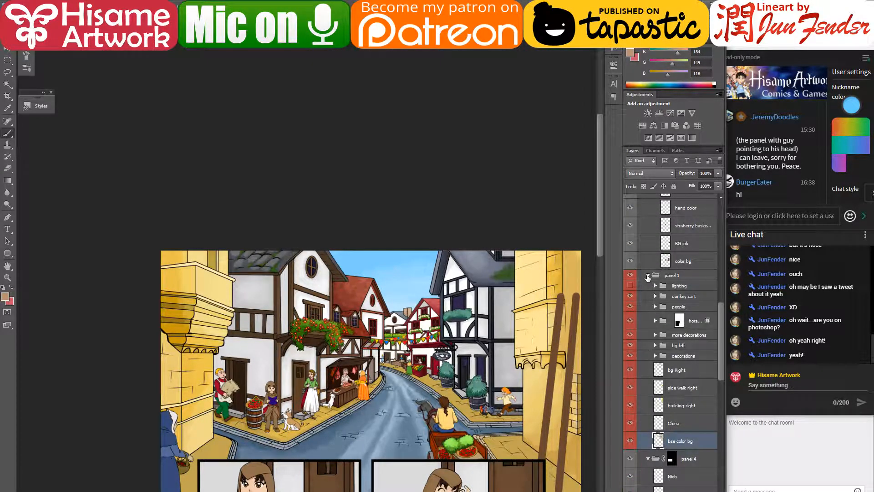
{"action": "left_click", "coordinate": [630, 285]}
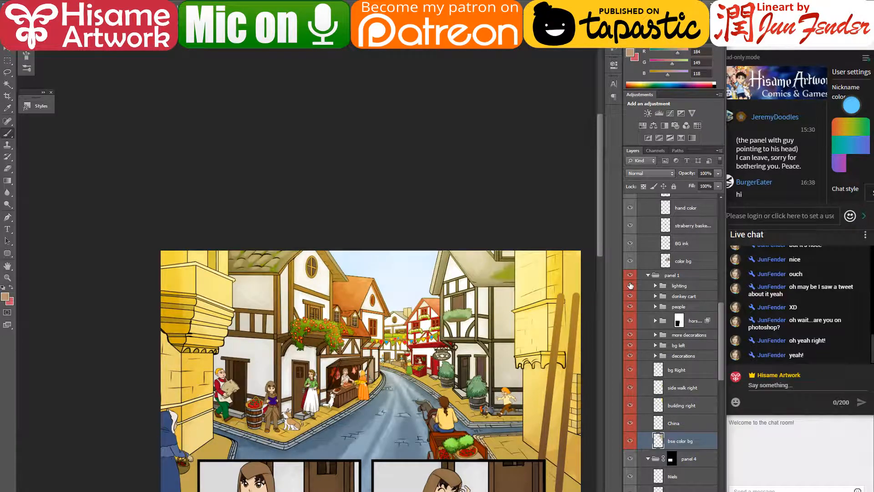
{"action": "left_click_drag", "start_coordinate": [529, 346], "coordinate": [508, 230]}
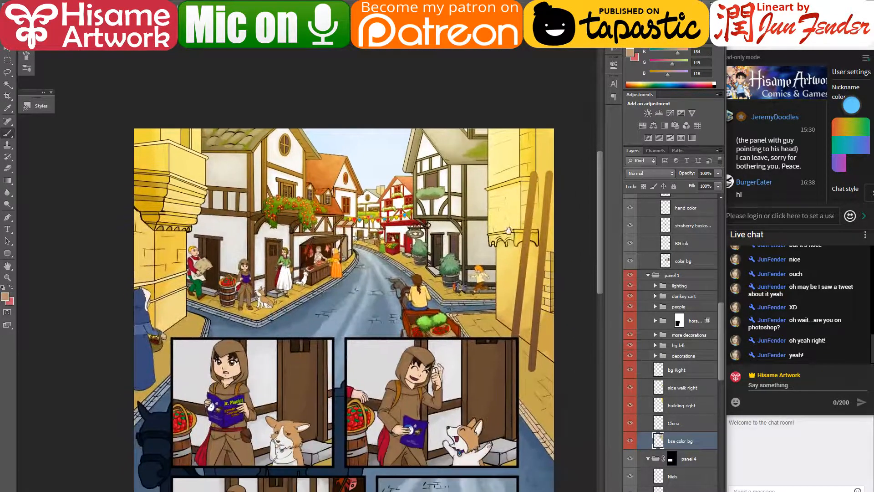
- Set the lighting group's opacity to 37%, check the effect on the street, and hide the group again
{"action": "left_click", "coordinate": [691, 286]}
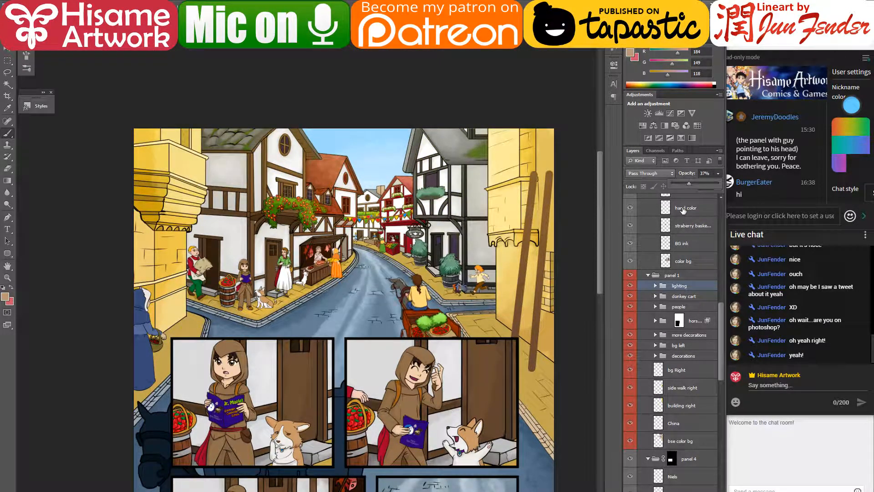
{"action": "left_click", "coordinate": [7, 52]}
{"action": "left_click_drag", "start_coordinate": [446, 274], "coordinate": [430, 195]}
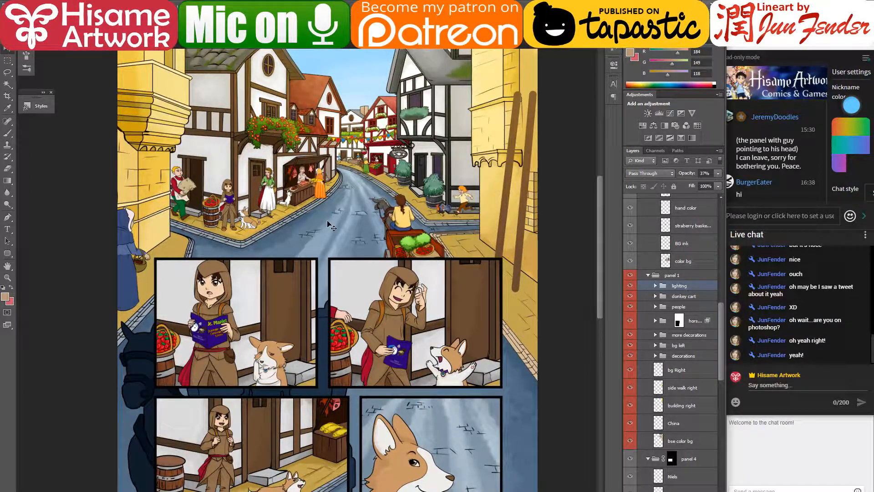
{"action": "scroll", "coordinate": [413, 164], "scroll_direction": "up", "scroll_amount": 1}
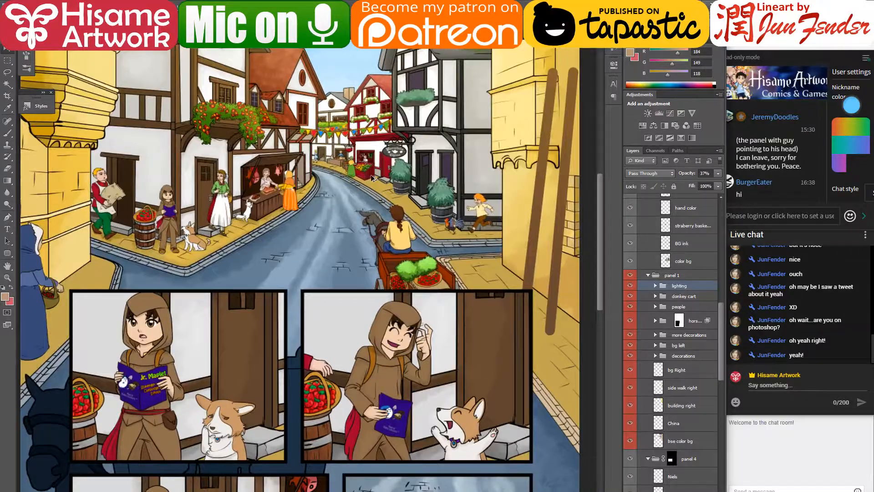
{"action": "scroll", "coordinate": [371, 174], "scroll_direction": "up", "scroll_amount": 3}
{"action": "left_click", "coordinate": [372, 234], "text": "ctrl"}
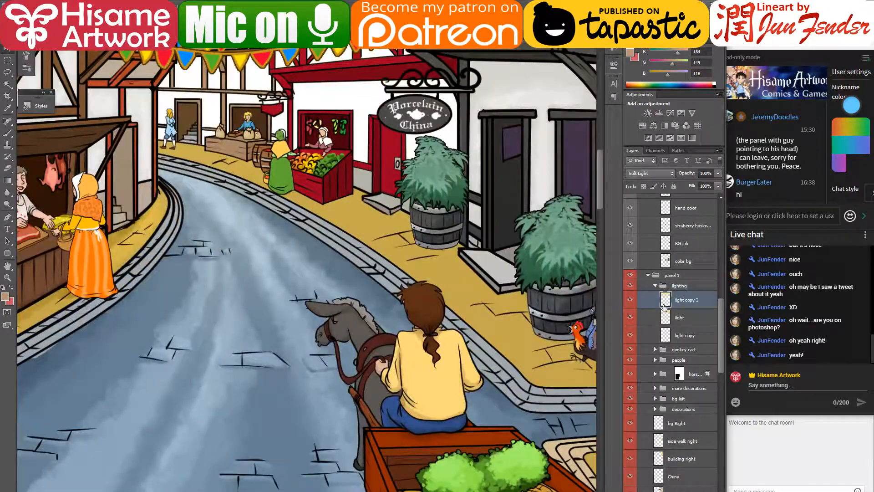
{"action": "left_click", "coordinate": [654, 286]}
{"action": "left_click", "coordinate": [630, 285]}
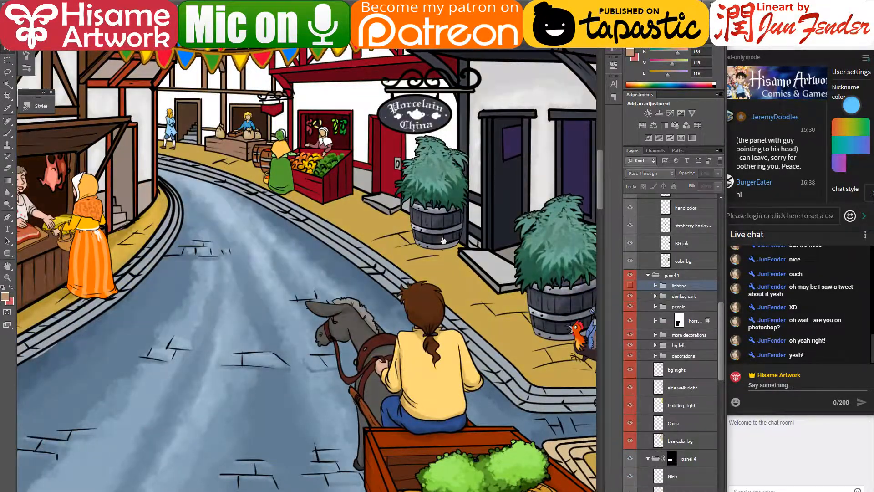
- Select the yellow sidewalk running past the fruit stall and Porcelain China shop on the base colour background layer
{"action": "left_click", "coordinate": [362, 226]}
{"action": "left_click_drag", "start_coordinate": [353, 187], "coordinate": [386, 243]}
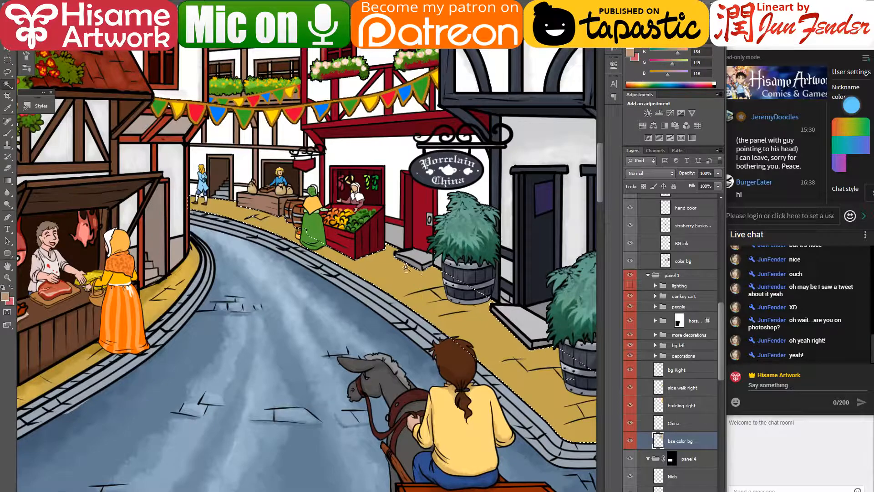
{"action": "scroll", "coordinate": [290, 227], "scroll_direction": "up", "scroll_amount": 3}
{"action": "left_click_drag", "start_coordinate": [270, 235], "coordinate": [339, 310]}
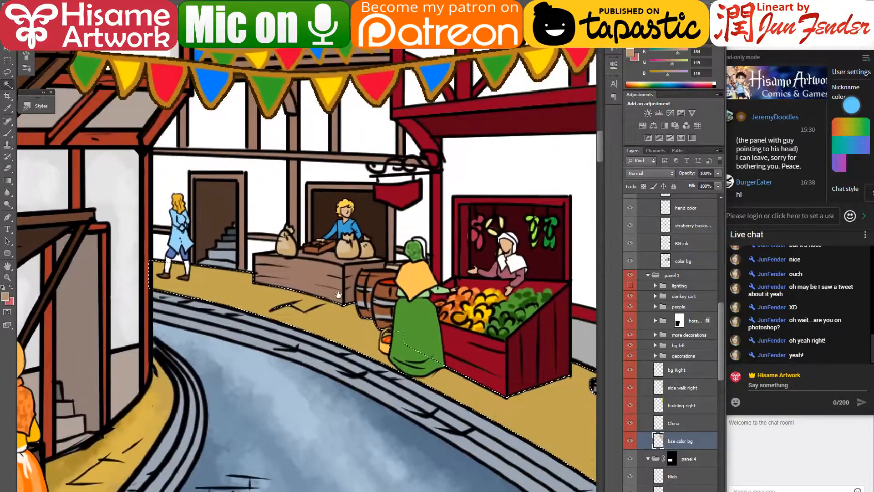
- Sample the yellow of the sidewalk near the butcher's stall and lighten the brush colour to RGB 231, 199, 109
{"action": "left_click", "coordinate": [7, 133]}
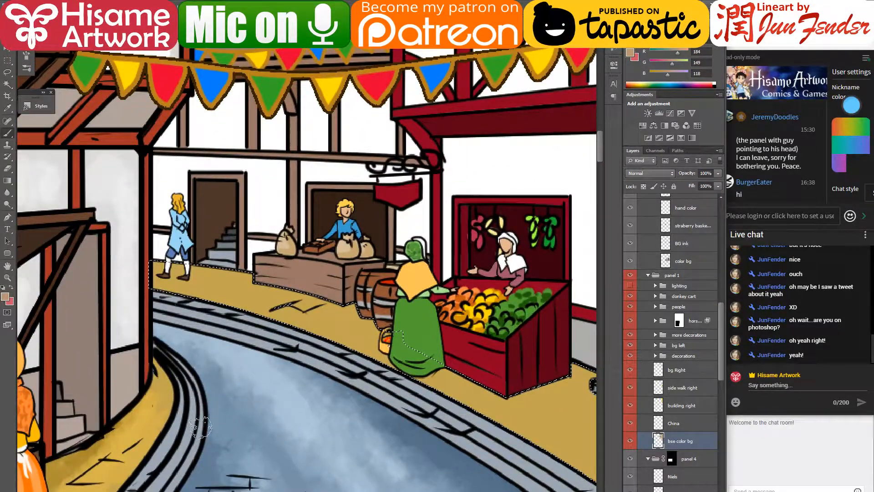
{"action": "left_click", "coordinate": [144, 417], "text": "alt"}
{"action": "left_click", "coordinate": [5, 297]}
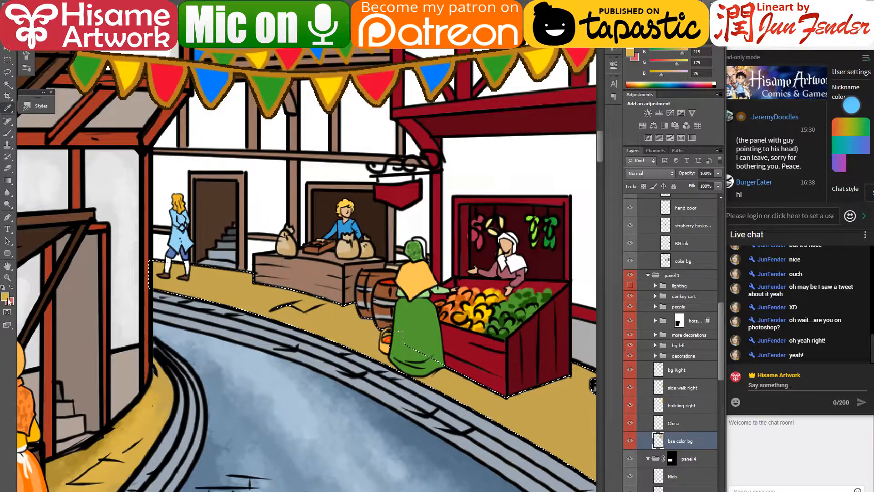
{"action": "left_click", "coordinate": [453, 170]}
{"action": "left_click", "coordinate": [606, 152]}
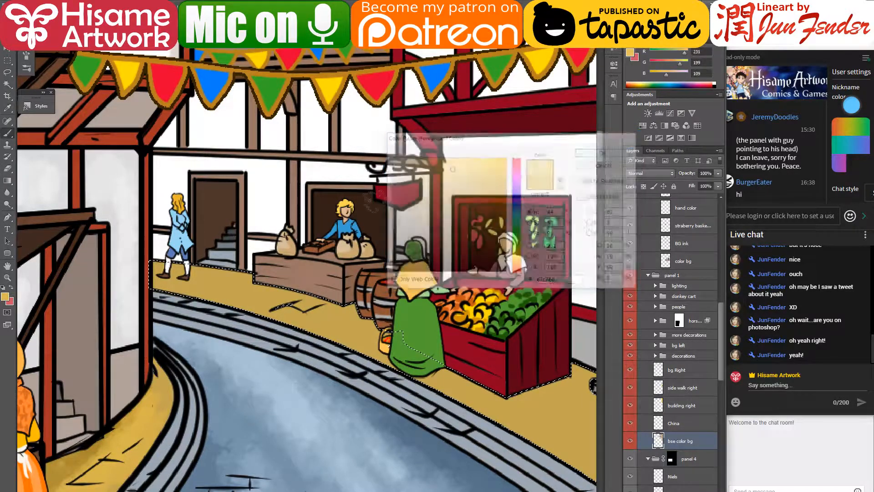
- Brush light yellow highlights along the selected sidewalk, from the far market stalls past the barrels to the rooster
{"action": "mouse_move", "coordinate": [148, 280]}
{"action": "left_mouse_down"}
{"action": "mouse_move", "coordinate": [203, 285]}
{"action": "mouse_move", "coordinate": [231, 307]}
{"action": "mouse_move", "coordinate": [235, 296]}
{"action": "mouse_move", "coordinate": [215, 280]}
{"action": "left_mouse_up"}
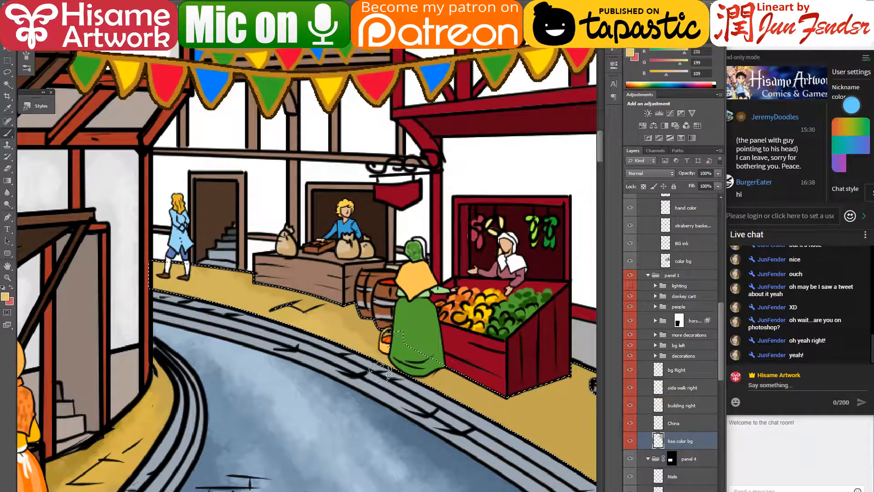
{"action": "mouse_move", "coordinate": [528, 443]}
{"action": "left_mouse_down"}
{"action": "mouse_move", "coordinate": [287, 325]}
{"action": "mouse_move", "coordinate": [282, 315]}
{"action": "mouse_move", "coordinate": [339, 283]}
{"action": "left_mouse_up"}
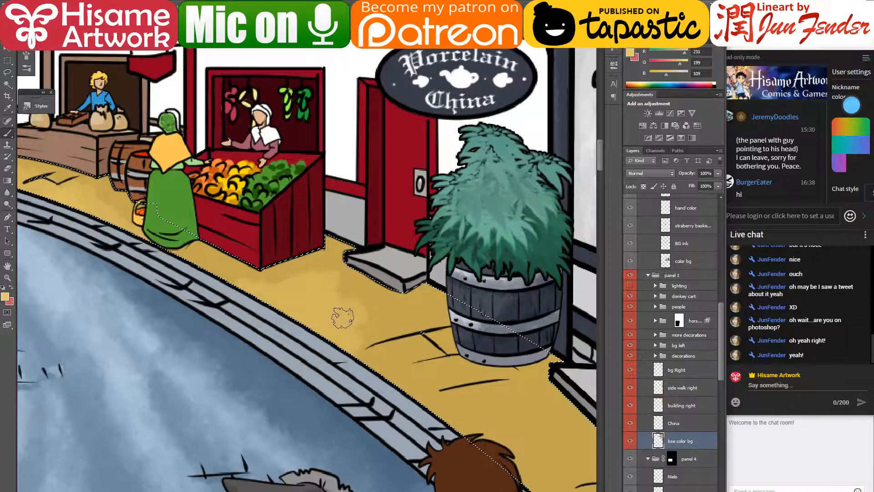
{"action": "mouse_move", "coordinate": [542, 460]}
{"action": "left_mouse_down"}
{"action": "mouse_move", "coordinate": [492, 346]}
{"action": "mouse_move", "coordinate": [308, 217]}
{"action": "left_mouse_up"}
{"action": "mouse_move", "coordinate": [241, 168]}
{"action": "left_mouse_down"}
{"action": "mouse_move", "coordinate": [277, 173]}
{"action": "mouse_move", "coordinate": [266, 202]}
{"action": "mouse_move", "coordinate": [278, 227]}
{"action": "mouse_move", "coordinate": [341, 239]}
{"action": "mouse_move", "coordinate": [331, 258]}
{"action": "left_mouse_up"}
{"action": "mouse_move", "coordinate": [386, 285]}
{"action": "left_mouse_down"}
{"action": "mouse_move", "coordinate": [425, 275]}
{"action": "mouse_move", "coordinate": [361, 256]}
{"action": "mouse_move", "coordinate": [407, 274]}
{"action": "mouse_move", "coordinate": [440, 304]}
{"action": "mouse_move", "coordinate": [449, 327]}
{"action": "mouse_move", "coordinate": [431, 353]}
{"action": "mouse_move", "coordinate": [466, 361]}
{"action": "left_mouse_up"}
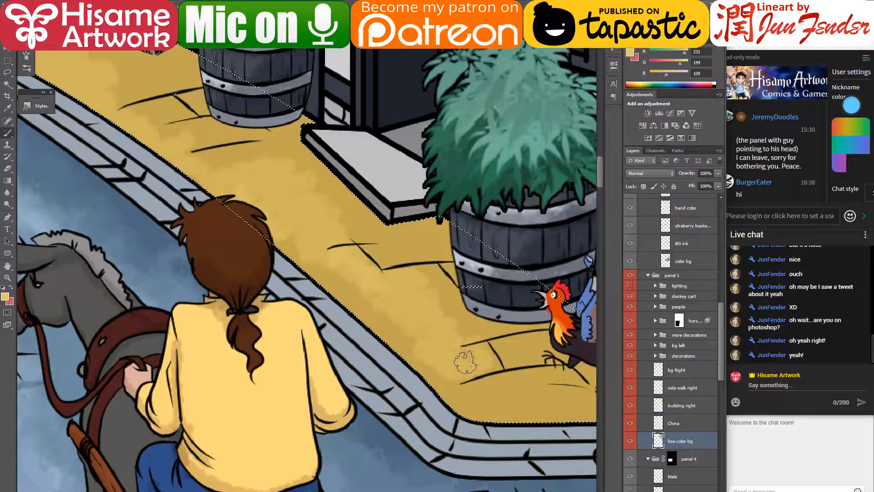
{"action": "left_click_drag", "start_coordinate": [536, 385], "coordinate": [283, 287]}
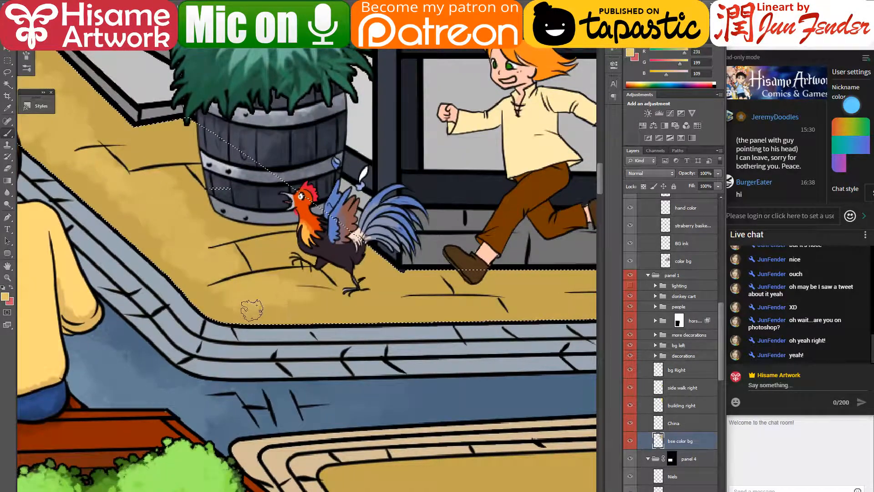
- Sample the dark ochre (RGB 168, 137, 45) beside the butcher's stall and shade the selected sidewalk below the market stalls
{"action": "key", "text": "ctrl+d"}
{"action": "left_click_drag", "start_coordinate": [408, 398], "coordinate": [492, 444]}
{"action": "left_click_drag", "start_coordinate": [220, 152], "coordinate": [422, 335]}
{"action": "left_click_drag", "start_coordinate": [223, 174], "coordinate": [431, 357]}
{"action": "left_click_drag", "start_coordinate": [247, 289], "coordinate": [487, 232]}
{"action": "left_click_drag", "start_coordinate": [123, 322], "coordinate": [267, 303]}
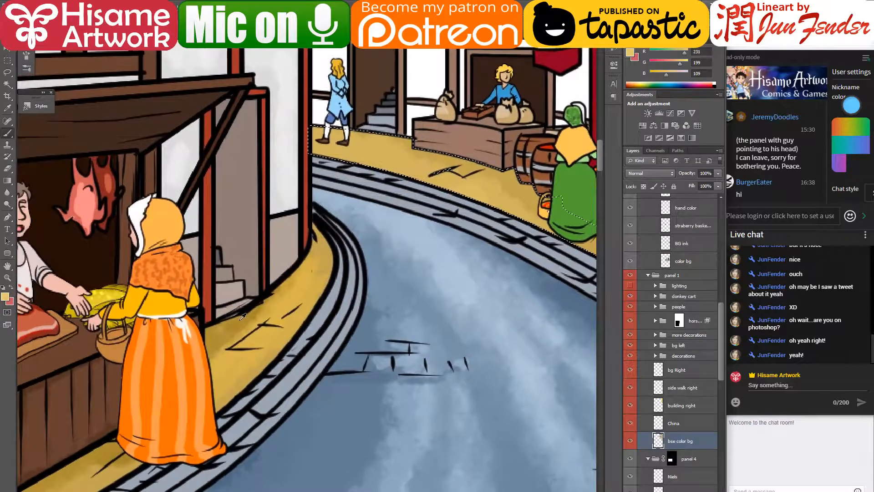
{"action": "left_click", "coordinate": [269, 301], "text": "alt"}
{"action": "left_click_drag", "start_coordinate": [481, 200], "coordinate": [296, 320]}
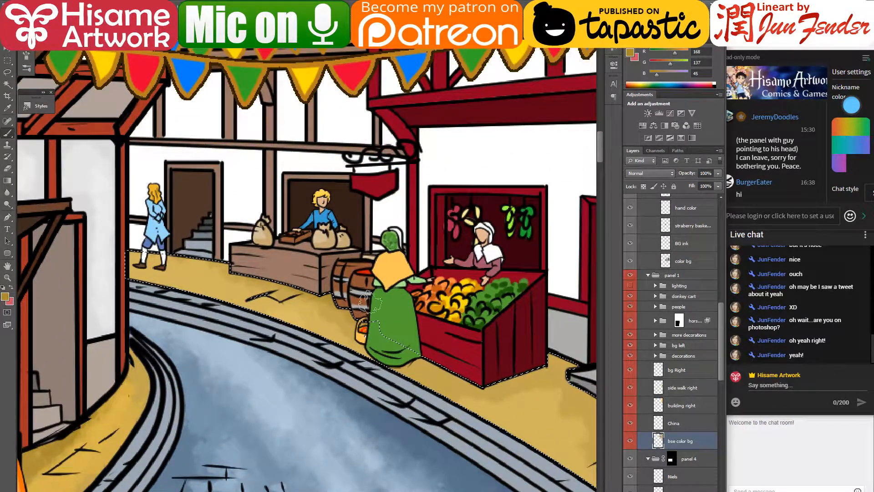
{"action": "left_click_drag", "start_coordinate": [439, 393], "coordinate": [316, 302]}
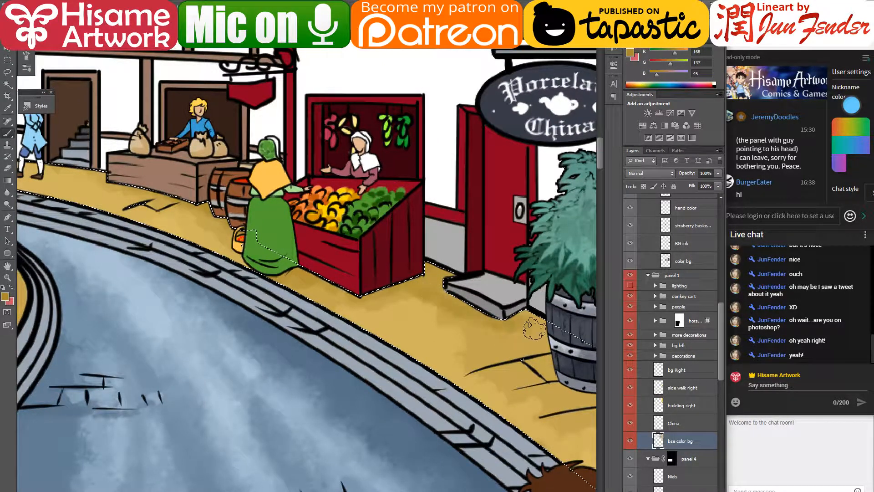
- Sample ochre tones from the painted sidewalk and blend the shading between the fruit stall and the red door's step
{"action": "mouse_move", "coordinate": [550, 330]}
{"action": "left_mouse_down"}
{"action": "mouse_move", "coordinate": [491, 267]}
{"action": "mouse_move", "coordinate": [384, 262]}
{"action": "left_mouse_up"}
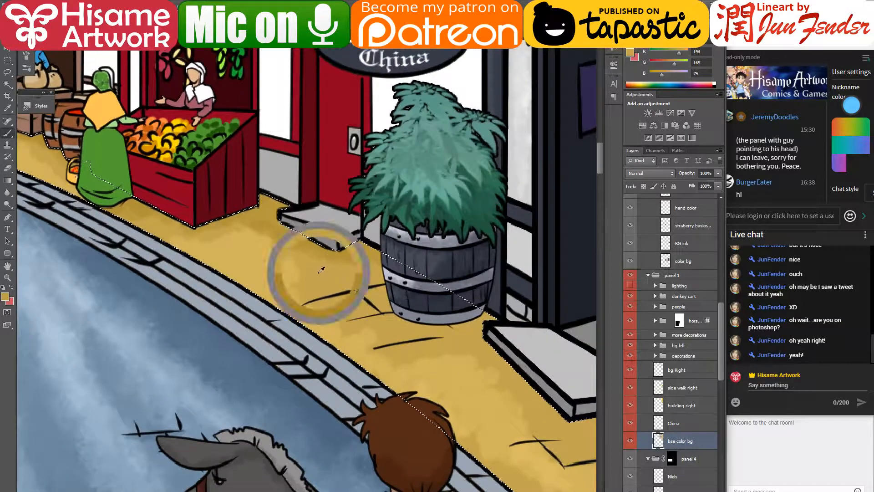
{"action": "left_click", "coordinate": [262, 269], "text": "alt"}
{"action": "mouse_move", "coordinate": [240, 240]}
{"action": "left_mouse_down"}
{"action": "mouse_move", "coordinate": [303, 269]}
{"action": "mouse_move", "coordinate": [257, 228]}
{"action": "mouse_move", "coordinate": [310, 262]}
{"action": "left_mouse_up"}
{"action": "left_click", "coordinate": [338, 270], "text": "alt"}
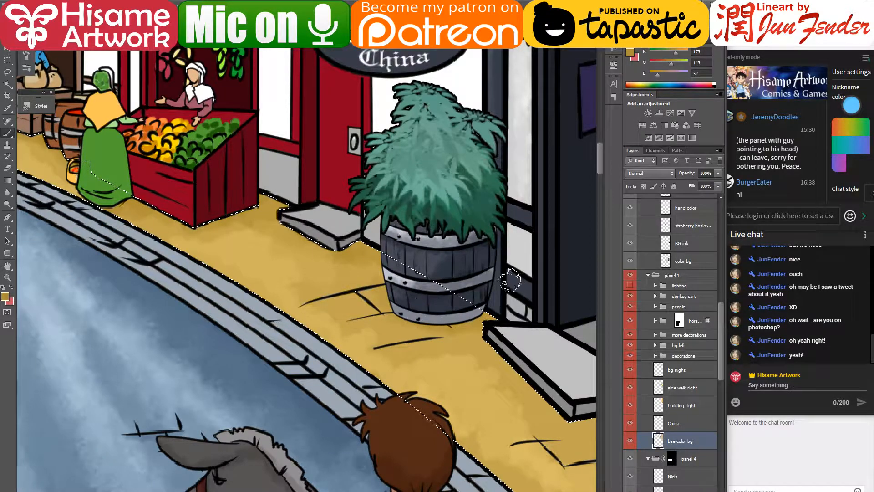
- Darken the brush colour to RGB 154, 125, 37 and shade the sidewalk around the plant barrels and the grey doorstep
{"action": "left_click_drag", "start_coordinate": [486, 308], "coordinate": [324, 320]}
{"action": "left_click", "coordinate": [5, 296]}
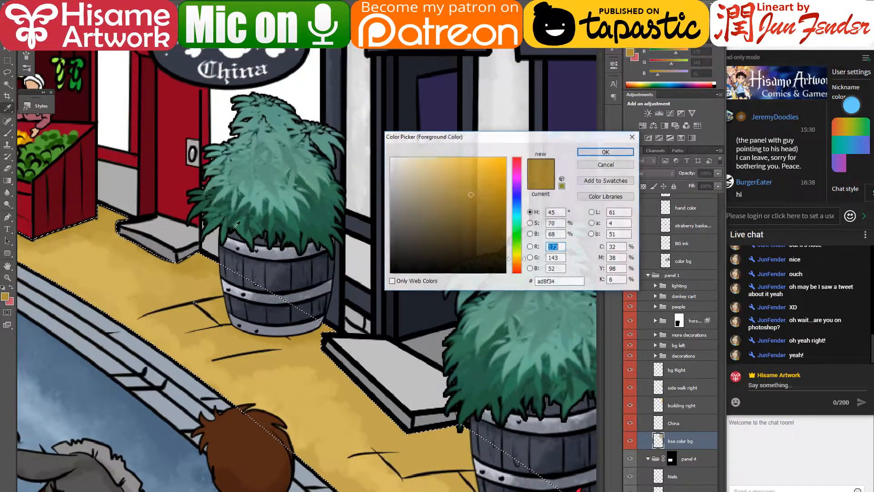
{"action": "left_click", "coordinate": [482, 203]}
{"action": "left_click", "coordinate": [606, 152]}
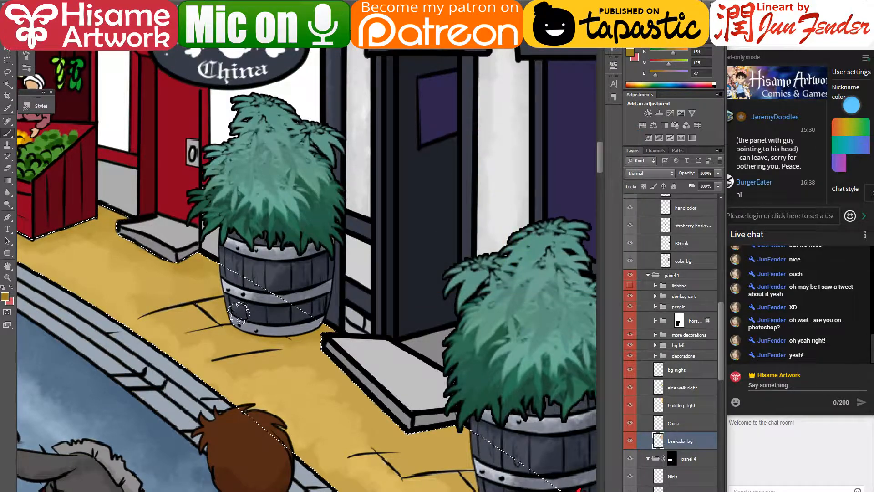
{"action": "mouse_move", "coordinate": [444, 428]}
{"action": "left_mouse_down"}
{"action": "mouse_move", "coordinate": [318, 261]}
{"action": "mouse_move", "coordinate": [294, 249]}
{"action": "left_mouse_up"}
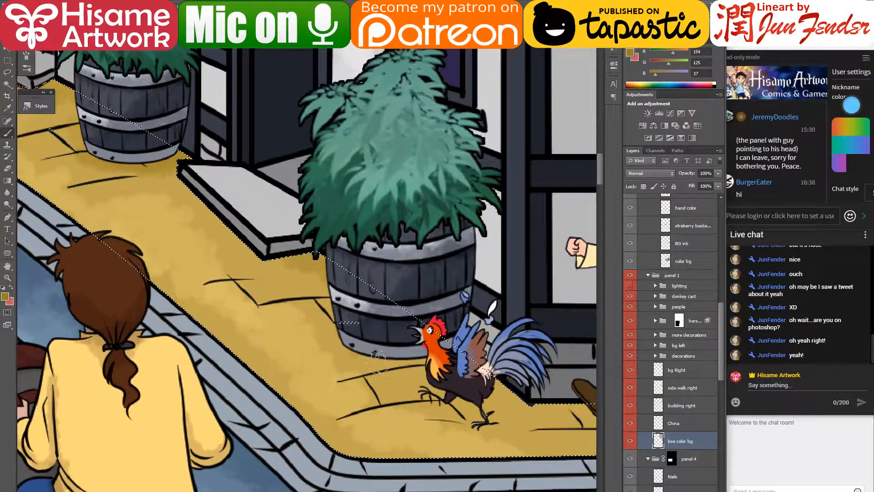
{"action": "left_click_drag", "start_coordinate": [388, 342], "coordinate": [440, 368]}
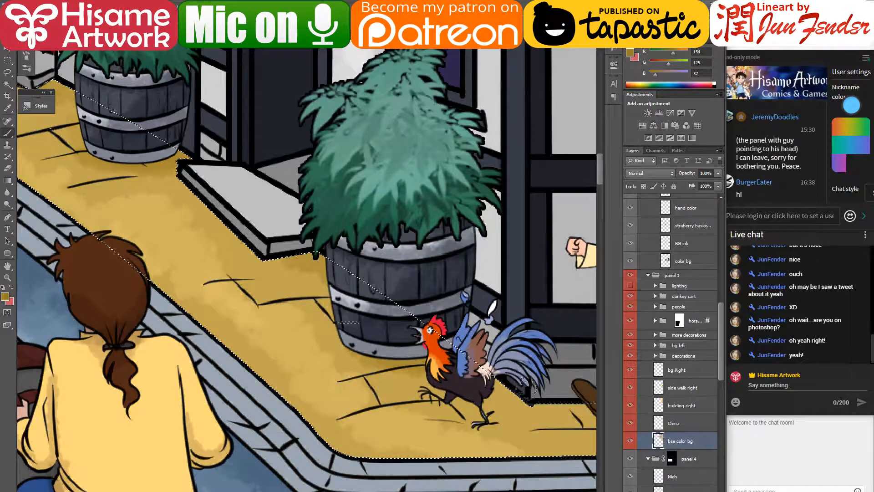
- Sample the darker ochre (RGB 167, 138, 51) and shade the selected sidewalk beneath the rooster and the running child
{"action": "left_click_drag", "start_coordinate": [199, 192], "coordinate": [295, 222]}
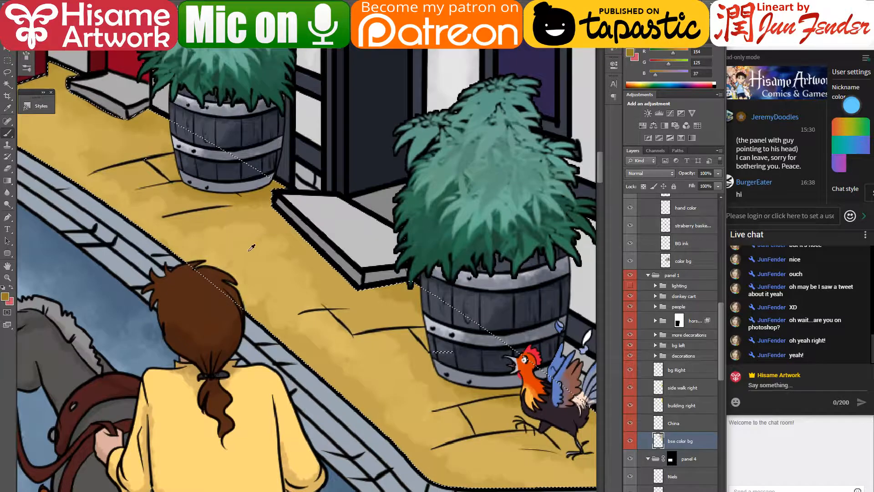
{"action": "left_click", "coordinate": [269, 226], "text": "alt"}
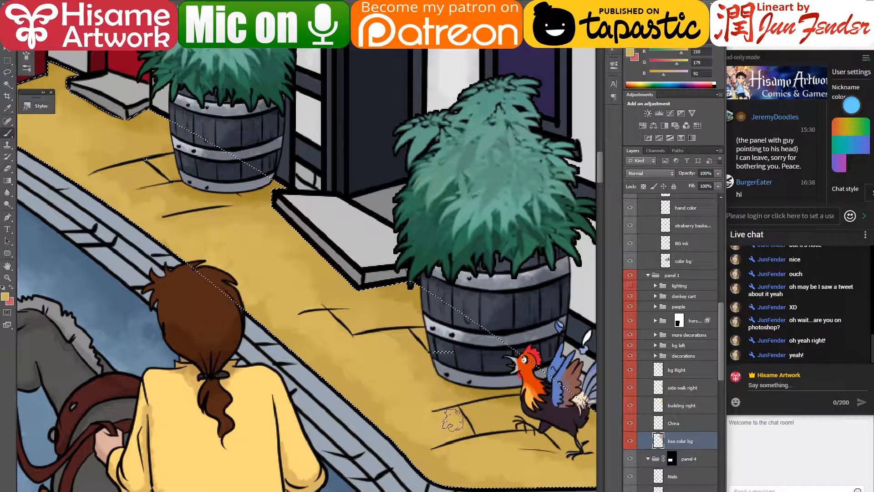
{"action": "left_click_drag", "start_coordinate": [523, 447], "coordinate": [278, 294]}
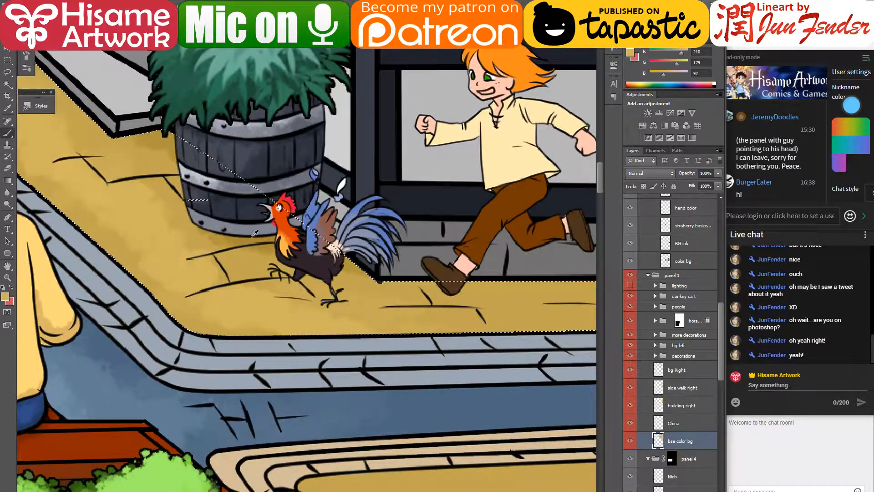
{"action": "left_click", "coordinate": [272, 252], "text": "alt"}
{"action": "mouse_move", "coordinate": [284, 283]}
{"action": "left_mouse_down"}
{"action": "mouse_move", "coordinate": [384, 293]}
{"action": "mouse_move", "coordinate": [283, 287]}
{"action": "mouse_move", "coordinate": [325, 300]}
{"action": "left_mouse_up"}
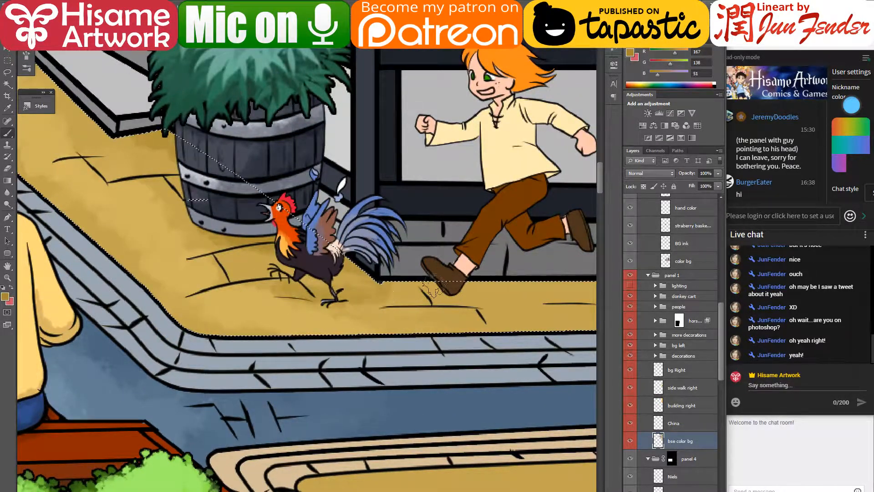
{"action": "left_click_drag", "start_coordinate": [432, 286], "coordinate": [584, 308]}
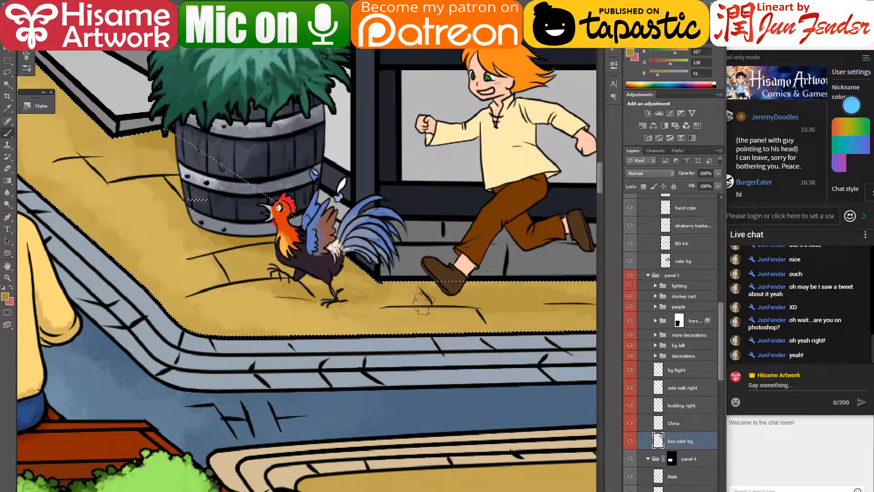
- Select the area bordering the road and repaint the beige curb of the near sidewalk in sampled grey-blue (RGB 154, 166, 177)
{"action": "mouse_move", "coordinate": [396, 389]}
{"action": "left_mouse_down"}
{"action": "mouse_move", "coordinate": [455, 177]}
{"action": "mouse_move", "coordinate": [447, 167]}
{"action": "left_mouse_up"}
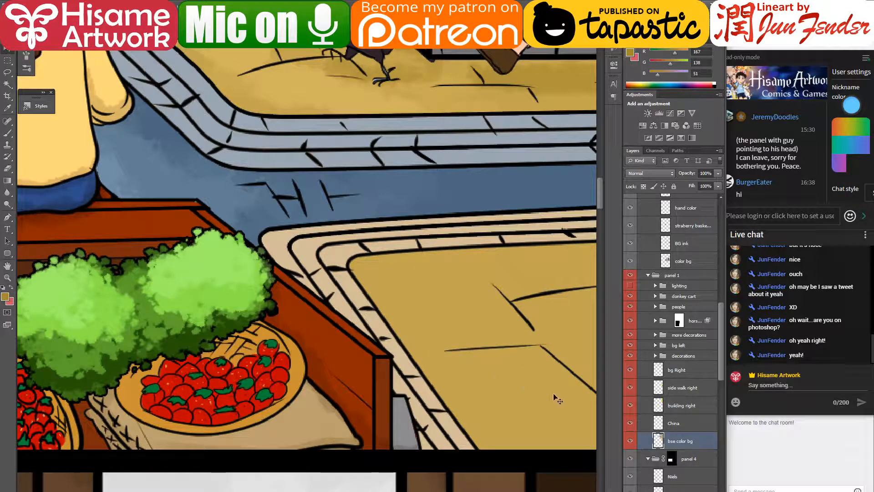
{"action": "left_click", "coordinate": [660, 444], "text": "ctrl"}
{"action": "left_click", "coordinate": [255, 87], "text": "alt"}
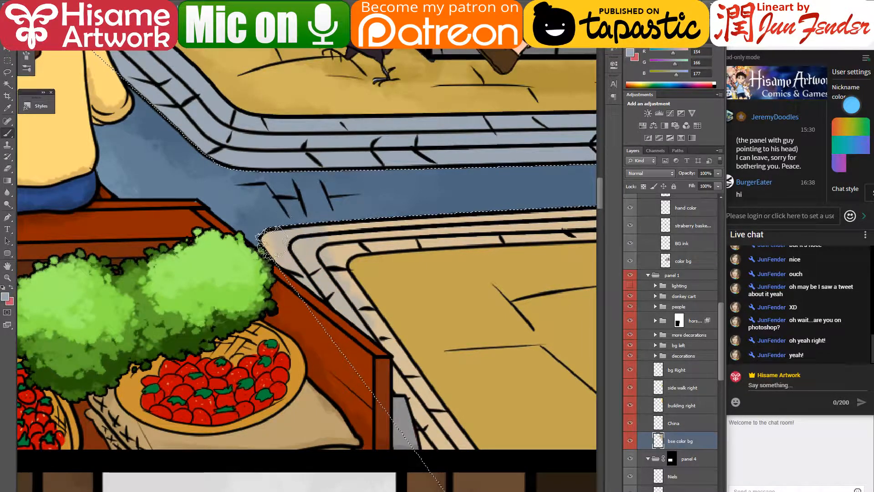
{"action": "mouse_move", "coordinate": [271, 246]}
{"action": "left_mouse_down"}
{"action": "mouse_move", "coordinate": [437, 449]}
{"action": "mouse_move", "coordinate": [462, 459]}
{"action": "mouse_move", "coordinate": [434, 412]}
{"action": "left_mouse_up"}
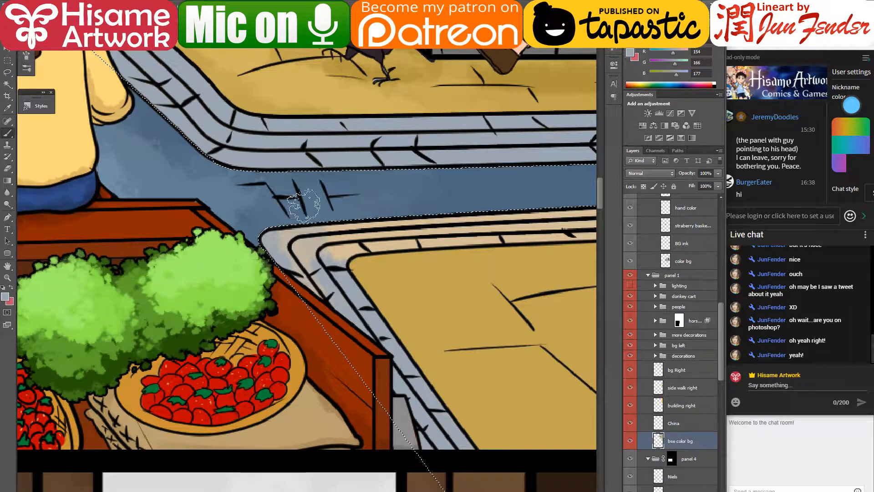
{"action": "mouse_move", "coordinate": [298, 248]}
{"action": "left_mouse_down"}
{"action": "mouse_move", "coordinate": [615, 233]}
{"action": "mouse_move", "coordinate": [412, 229]}
{"action": "mouse_move", "coordinate": [220, 279]}
{"action": "left_mouse_up"}
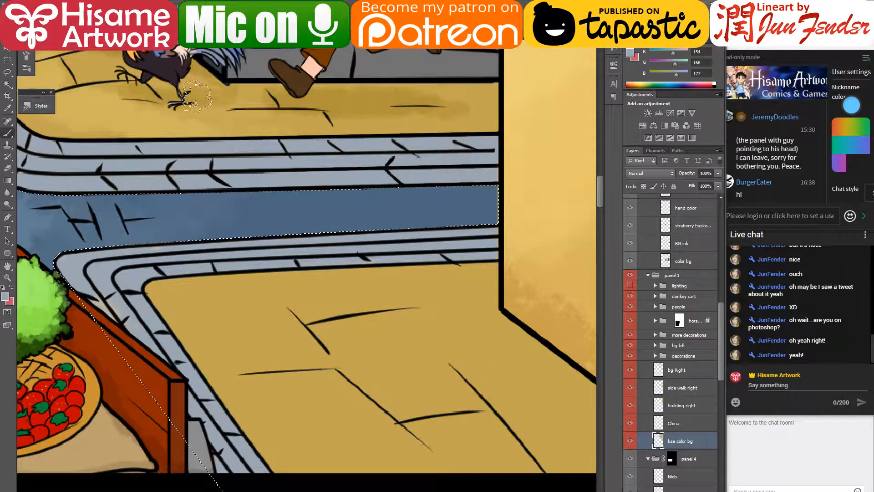
- Shade the near curb's inner band with sampled road blue (RGB 77, 102, 127) and blend it around the corner using sampled grey-blues
{"action": "left_click", "coordinate": [255, 209], "text": "alt"}
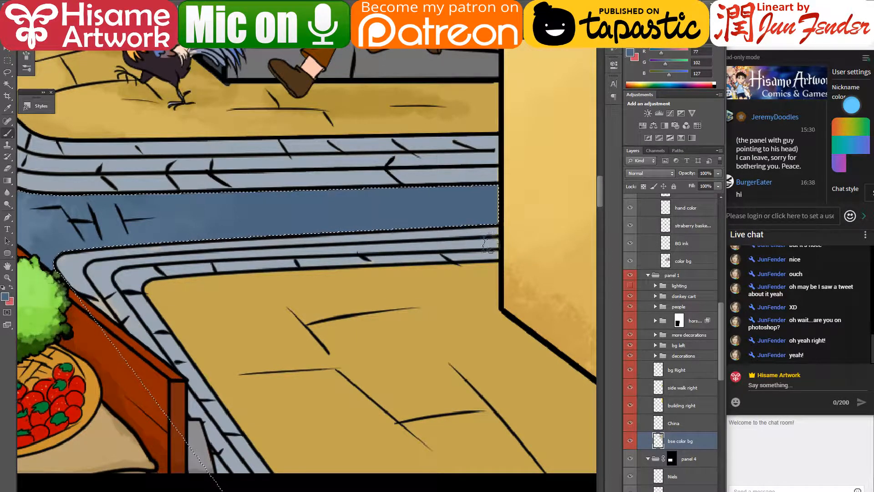
{"action": "left_click_drag", "start_coordinate": [492, 244], "coordinate": [315, 252]}
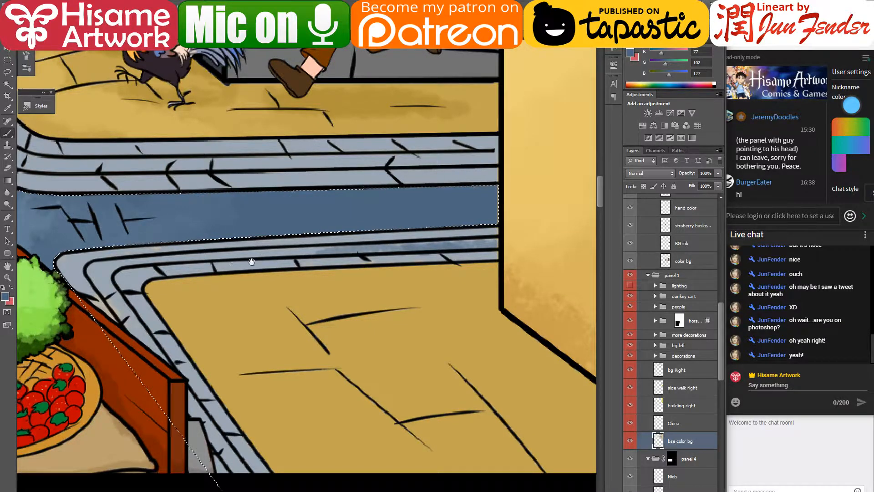
{"action": "left_click_drag", "start_coordinate": [252, 262], "coordinate": [452, 266]}
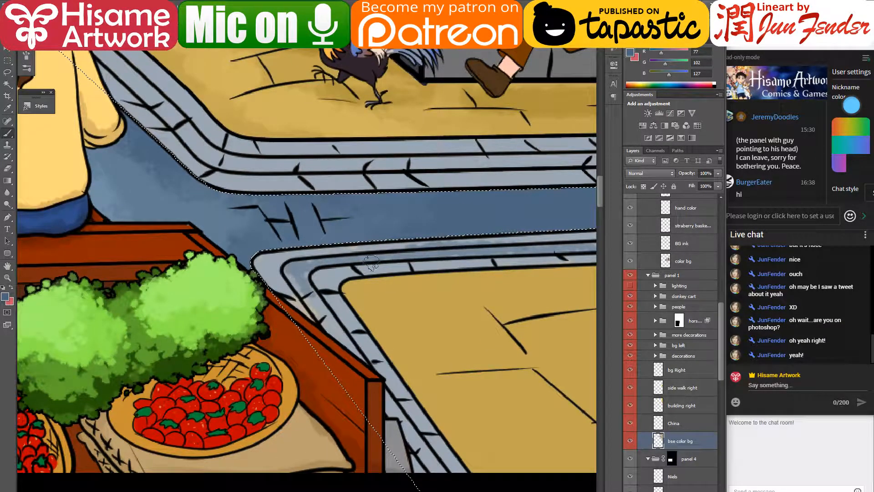
{"action": "left_click", "coordinate": [348, 248], "text": "alt"}
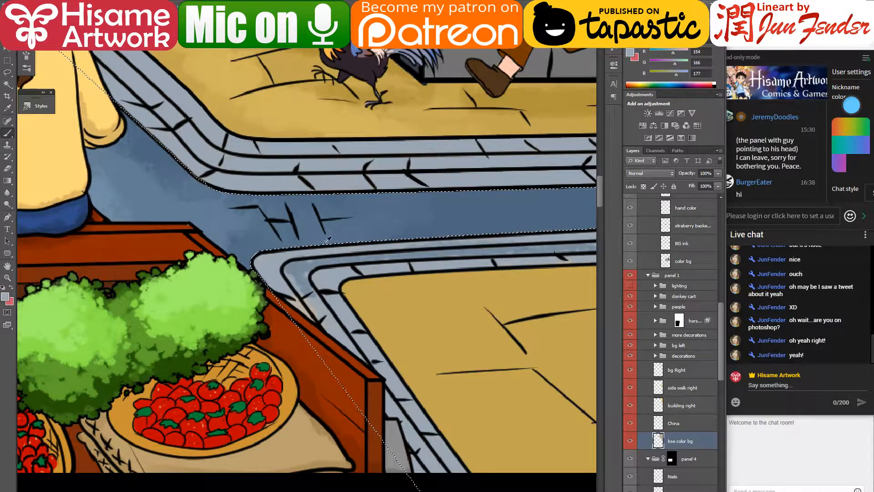
{"action": "left_click", "coordinate": [324, 260], "text": "alt"}
{"action": "left_click_drag", "start_coordinate": [343, 347], "coordinate": [321, 314]}
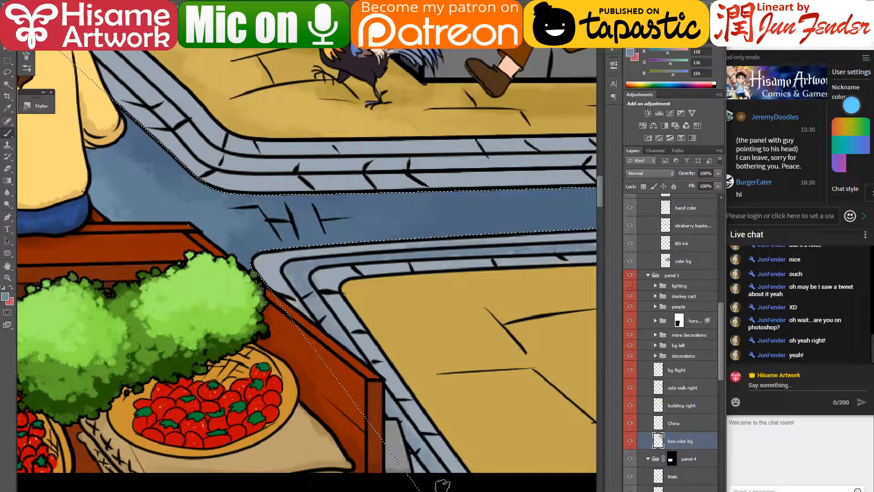
{"action": "left_click", "coordinate": [274, 278], "text": "alt"}
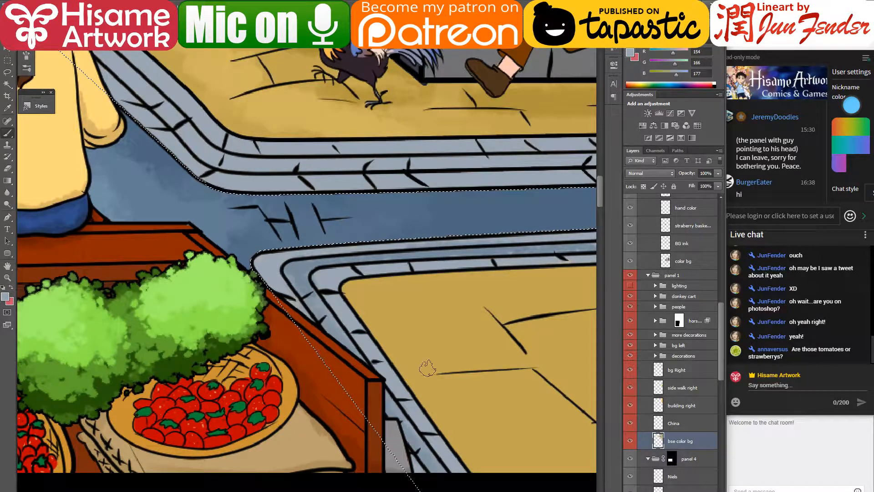
{"action": "left_click_drag", "start_coordinate": [486, 383], "coordinate": [345, 295]}
- Sample the road's dark blue (RGB 70, 97, 122) and paint the middle band of the curb beside the corgi panel with a smaller brush
{"action": "scroll", "coordinate": [426, 415], "scroll_direction": "down", "scroll_amount": 2}
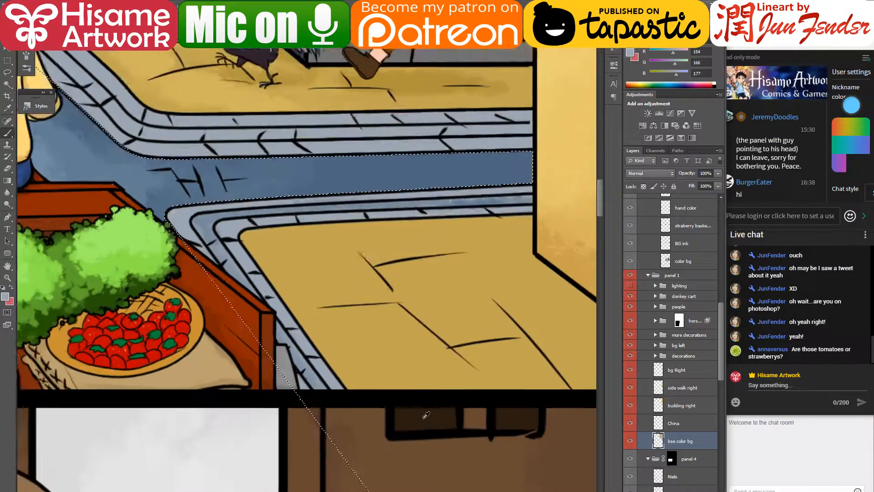
{"action": "scroll", "coordinate": [425, 415], "scroll_direction": "down", "scroll_amount": 2}
{"action": "scroll", "coordinate": [410, 392], "scroll_direction": "down", "scroll_amount": 1}
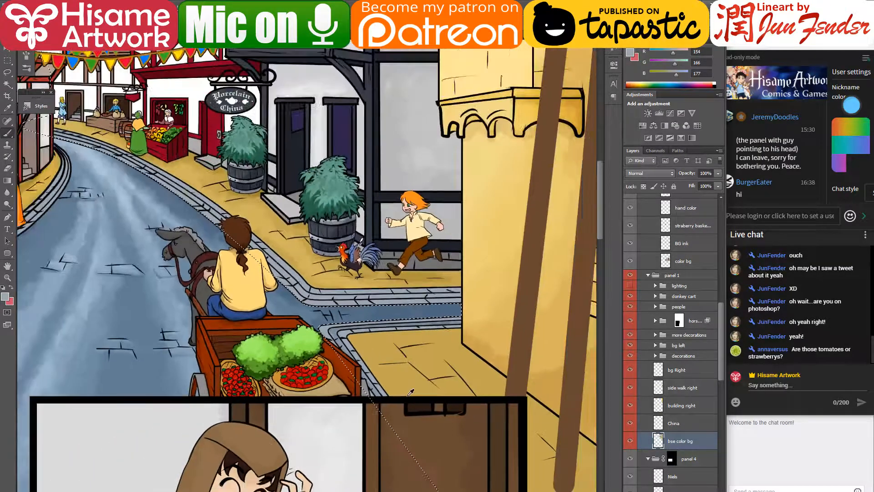
{"action": "scroll", "coordinate": [305, 349], "scroll_direction": "up", "scroll_amount": 2}
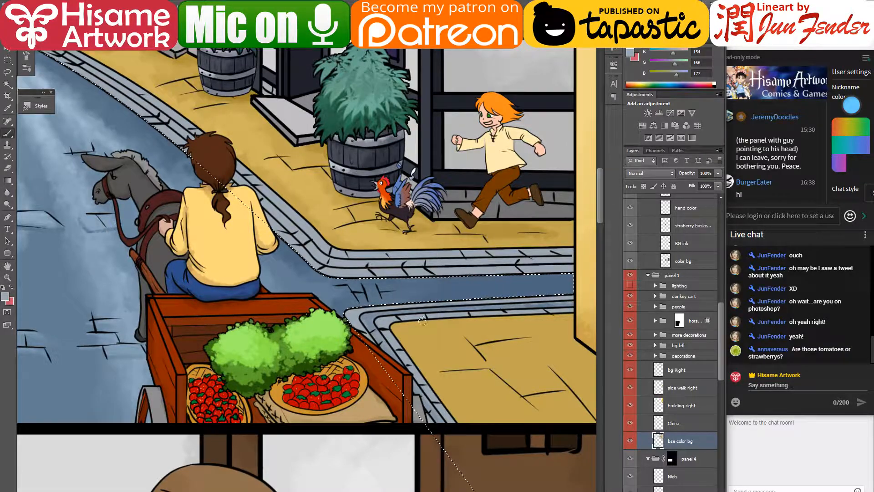
{"action": "scroll", "coordinate": [472, 371], "scroll_direction": "down", "scroll_amount": 5}
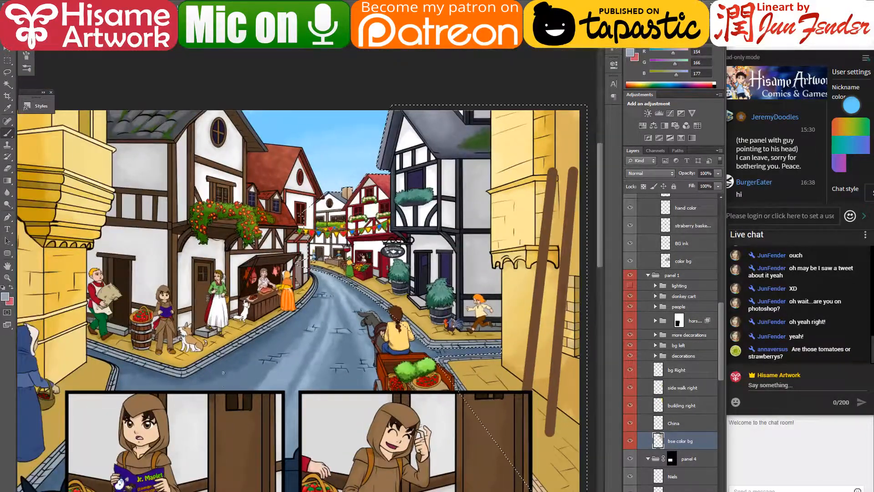
{"action": "left_click_drag", "start_coordinate": [499, 405], "coordinate": [383, 270]}
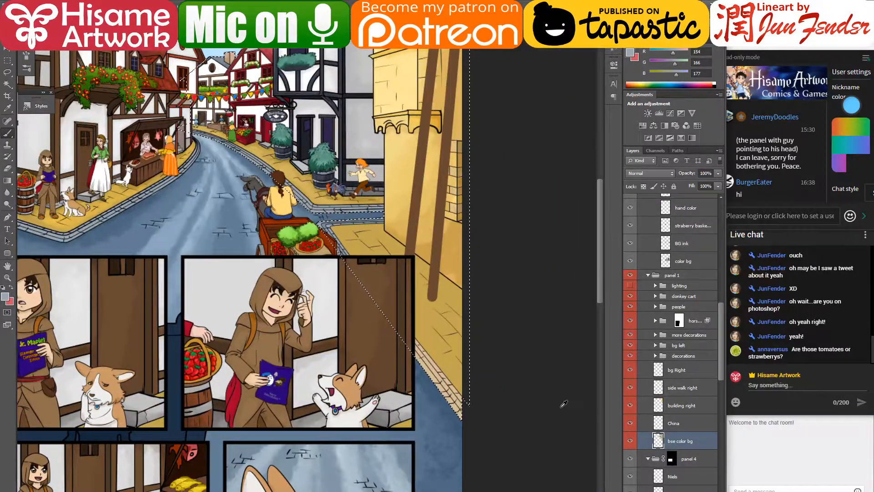
{"action": "scroll", "coordinate": [564, 403], "scroll_direction": "up", "scroll_amount": 2}
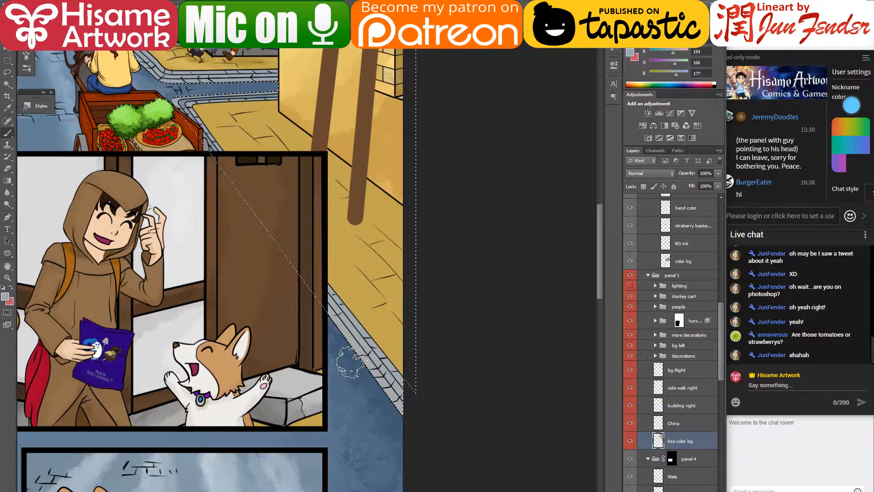
{"action": "scroll", "coordinate": [355, 389], "scroll_direction": "up", "scroll_amount": 4}
{"action": "left_click", "coordinate": [320, 365], "text": "alt"}
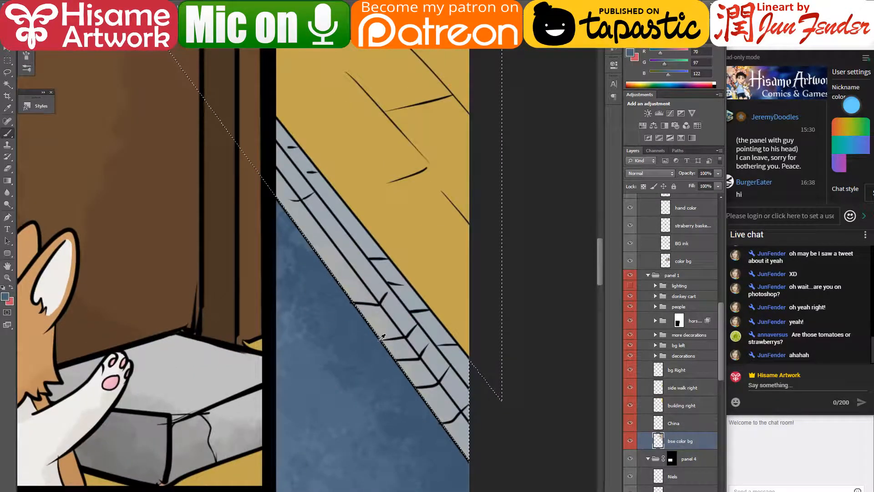
{"action": "scroll", "coordinate": [321, 365], "scroll_direction": "up", "scroll_amount": 1}
{"action": "key", "text": "bracketleft"}
{"action": "key", "text": "bracketleft"}
{"action": "key", "text": "bracketleft"}
{"action": "key", "text": "bracketleft"}
{"action": "key", "text": "bracketleft"}
{"action": "key", "text": "bracketleft"}
{"action": "key", "text": "bracketleft"}
{"action": "key", "text": "bracketleft"}
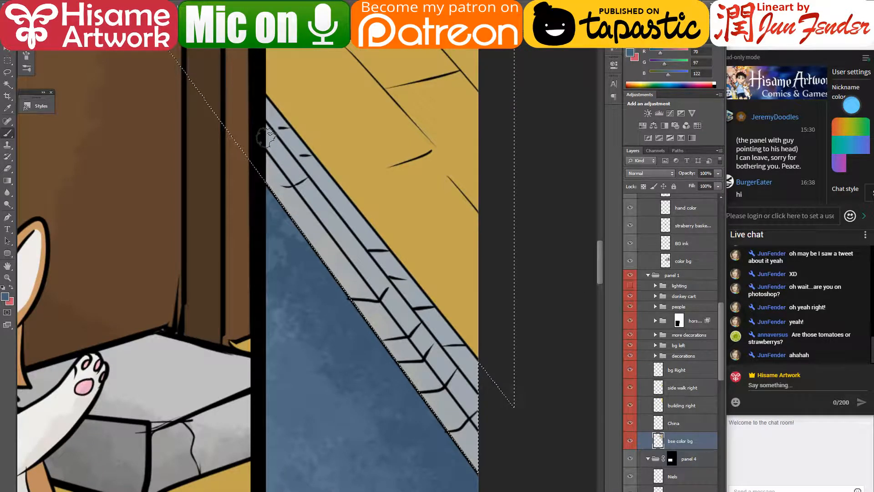
{"action": "left_click", "coordinate": [489, 425], "text": "shift"}
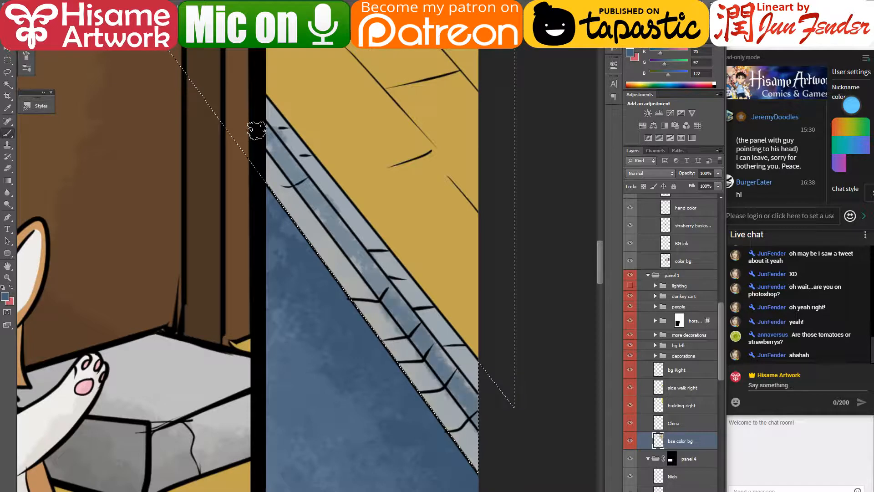
- Blend the curb's blue band with sampled grey-blues, and shade the curb stones beside the corgi panel with dark grey 646b71
{"action": "left_click", "coordinate": [279, 177], "text": "alt"}
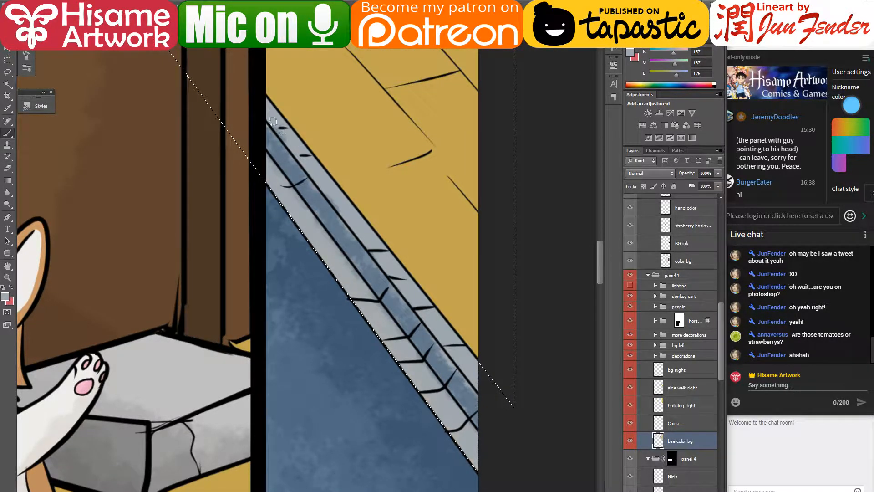
{"action": "left_click", "coordinate": [275, 139], "text": "alt"}
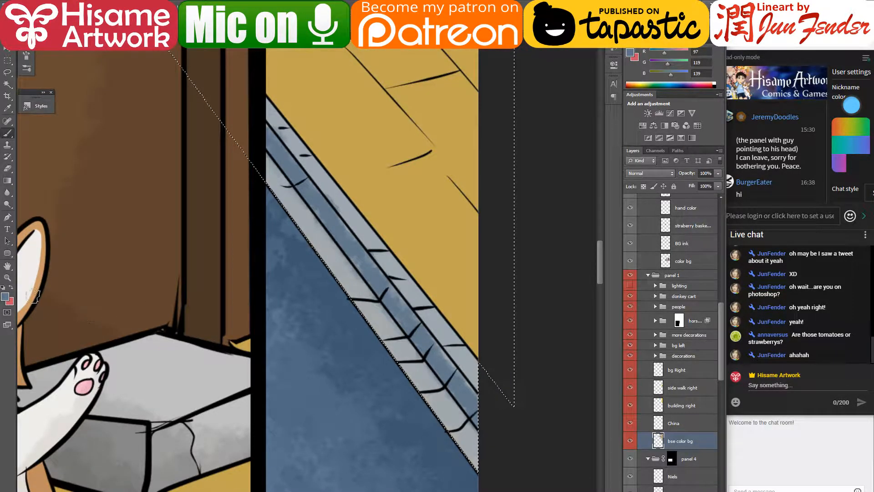
{"action": "left_click", "coordinate": [5, 297]}
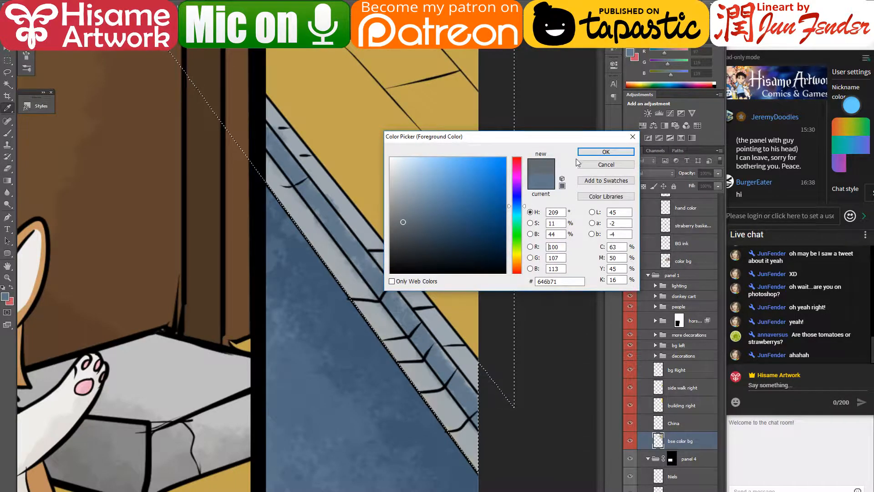
{"action": "left_click", "coordinate": [600, 152]}
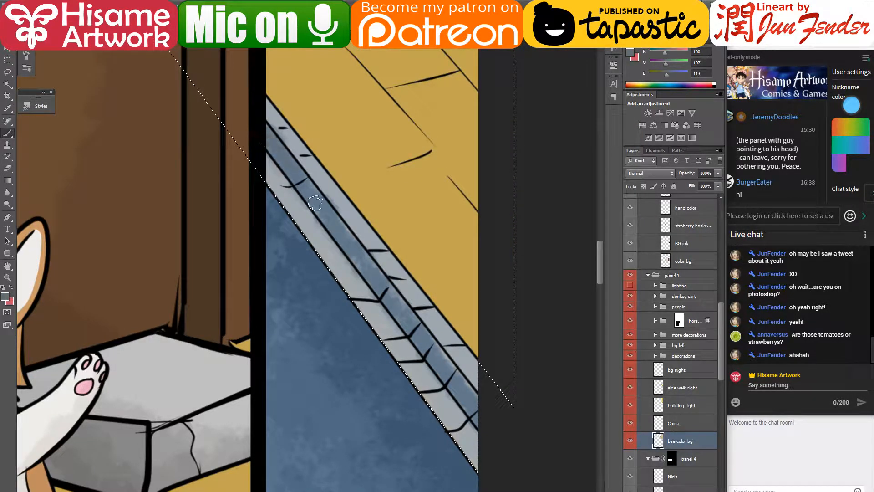
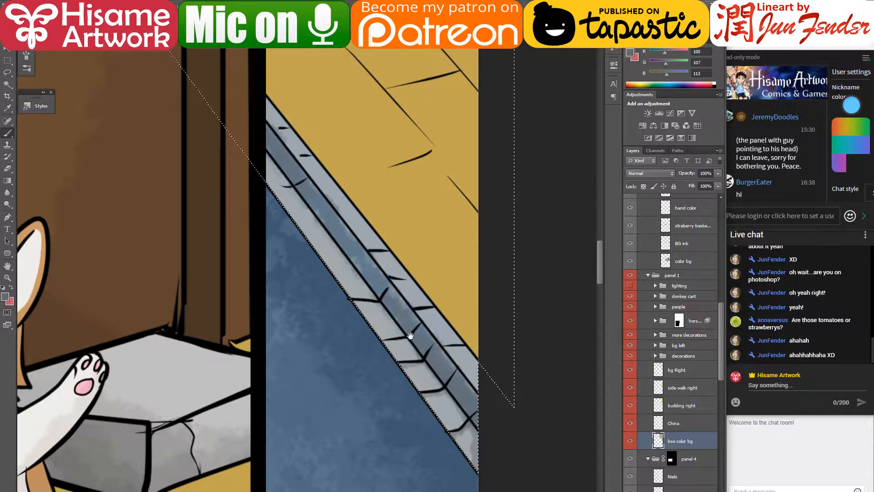
{"action": "left_click_drag", "start_coordinate": [402, 331], "coordinate": [413, 369]}
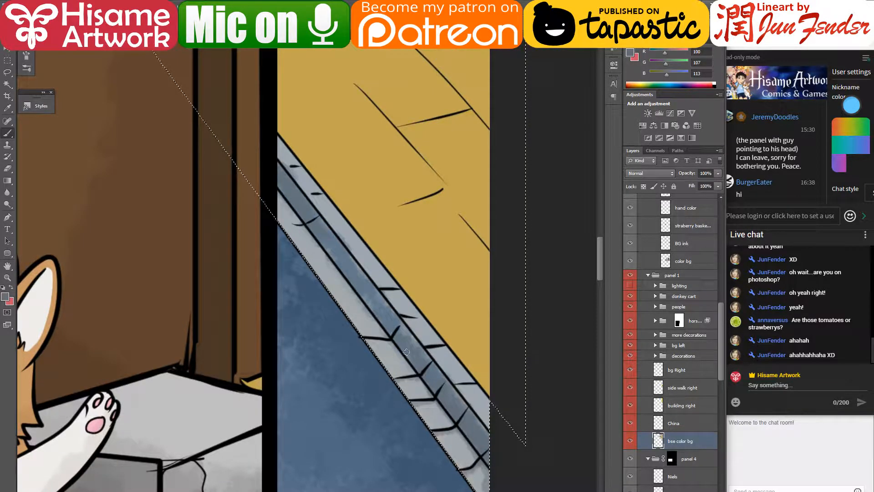
{"action": "left_click_drag", "start_coordinate": [364, 339], "coordinate": [394, 340]}
{"action": "mouse_move", "coordinate": [351, 258]}
{"action": "left_mouse_down"}
{"action": "mouse_move", "coordinate": [370, 304]}
{"action": "mouse_move", "coordinate": [353, 308]}
{"action": "mouse_move", "coordinate": [361, 315]}
{"action": "left_mouse_up"}
{"action": "mouse_move", "coordinate": [347, 283]}
{"action": "left_mouse_down"}
{"action": "mouse_move", "coordinate": [402, 341]}
{"action": "mouse_move", "coordinate": [420, 338]}
{"action": "mouse_move", "coordinate": [417, 324]}
{"action": "mouse_move", "coordinate": [435, 354]}
{"action": "mouse_move", "coordinate": [423, 366]}
{"action": "mouse_move", "coordinate": [439, 366]}
{"action": "mouse_move", "coordinate": [419, 388]}
{"action": "mouse_move", "coordinate": [448, 398]}
{"action": "left_mouse_up"}
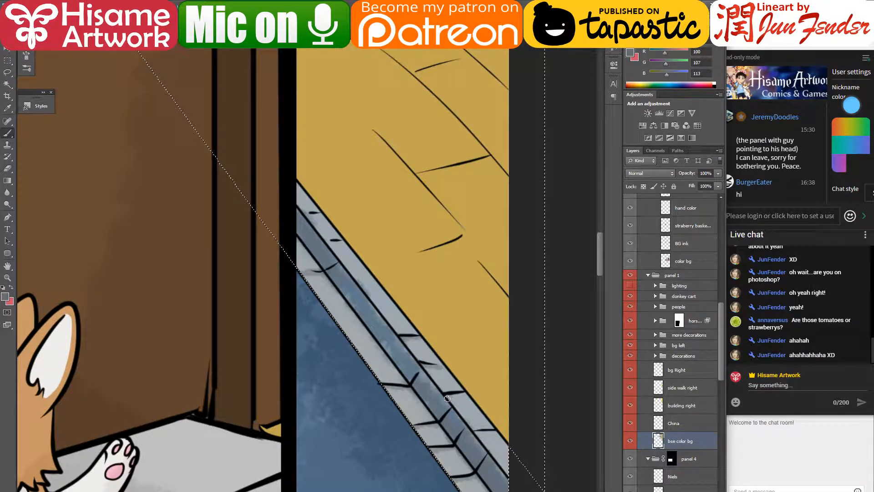
{"action": "left_click_drag", "start_coordinate": [490, 431], "coordinate": [497, 432]}
- Sample blue-greys (RGB 106, 120, 131 and 104, 118, 130) from the curb and smooth the shading along its middle band
{"action": "left_click", "coordinate": [479, 449], "text": "alt"}
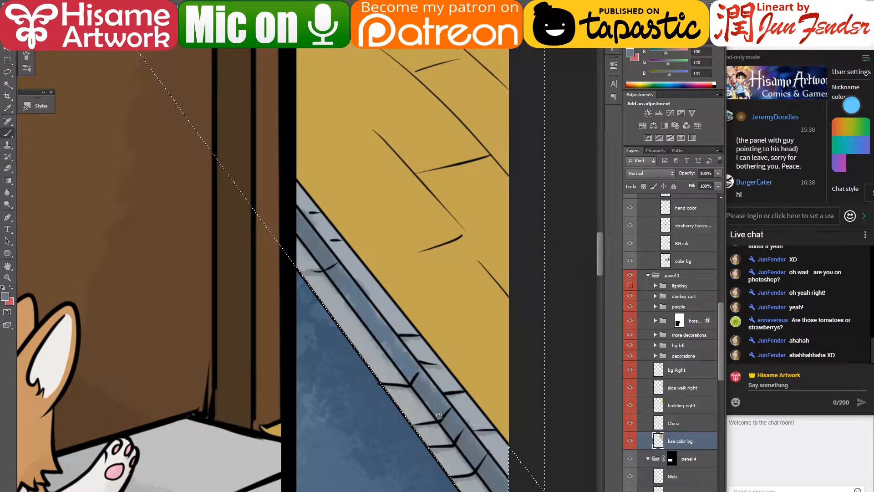
{"action": "left_click_drag", "start_coordinate": [427, 386], "coordinate": [412, 365]}
{"action": "left_click", "coordinate": [361, 317], "text": "alt"}
{"action": "mouse_move", "coordinate": [351, 286]}
{"action": "left_mouse_down"}
{"action": "mouse_move", "coordinate": [325, 253]}
{"action": "mouse_move", "coordinate": [355, 295]}
{"action": "left_mouse_up"}
{"action": "left_click_drag", "start_coordinate": [321, 254], "coordinate": [339, 289]}
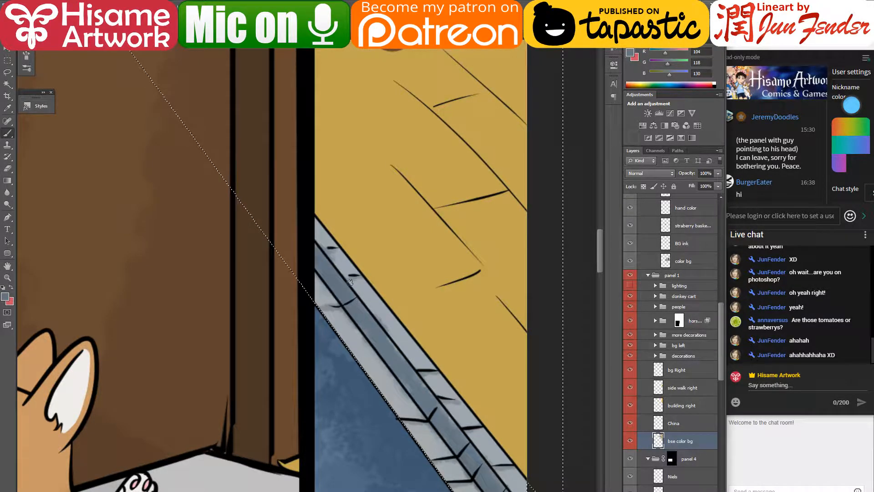
- Set the paint colour to light grey (RGB 208, 214, 217) and highlight the curb stones beside the corgi panel
{"action": "mouse_move", "coordinate": [346, 279]}
{"action": "left_mouse_down"}
{"action": "mouse_move", "coordinate": [381, 409]}
{"action": "mouse_move", "coordinate": [312, 248]}
{"action": "mouse_move", "coordinate": [298, 243]}
{"action": "left_mouse_up"}
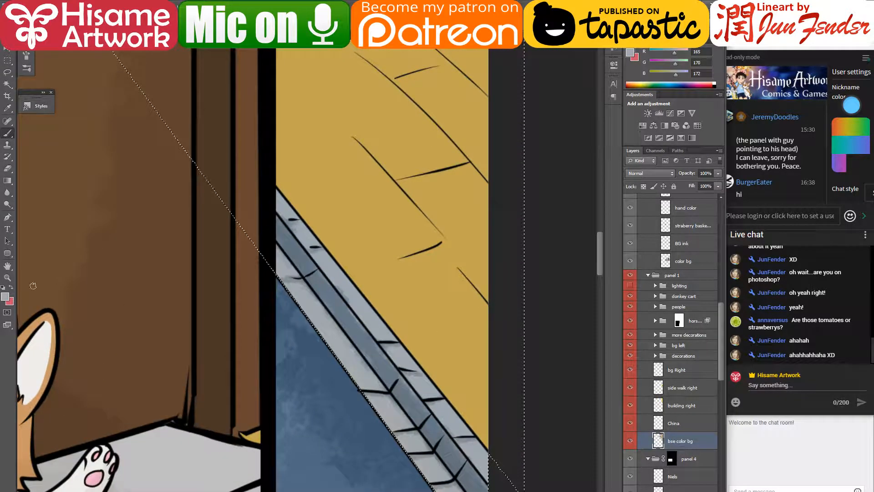
{"action": "left_click", "coordinate": [5, 297]}
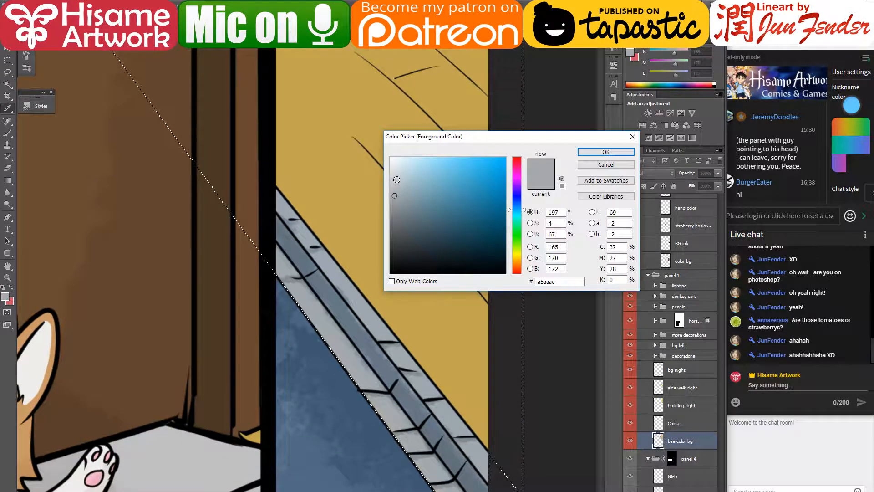
{"action": "left_click", "coordinate": [394, 175]}
{"action": "left_click", "coordinate": [608, 152]}
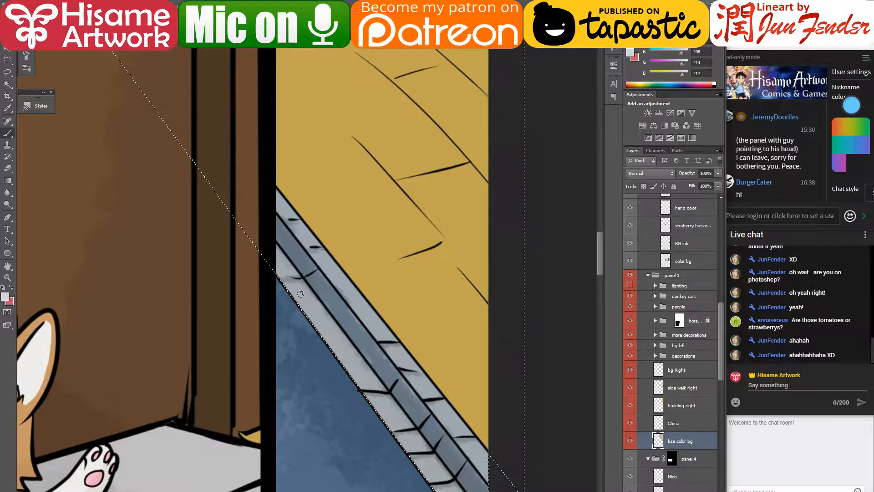
{"action": "mouse_move", "coordinate": [301, 295]}
{"action": "left_mouse_down"}
{"action": "mouse_move", "coordinate": [356, 376]}
{"action": "mouse_move", "coordinate": [303, 293]}
{"action": "left_mouse_up"}
{"action": "mouse_move", "coordinate": [326, 261]}
{"action": "left_mouse_down"}
{"action": "mouse_move", "coordinate": [374, 328]}
{"action": "mouse_move", "coordinate": [338, 290]}
{"action": "left_mouse_up"}
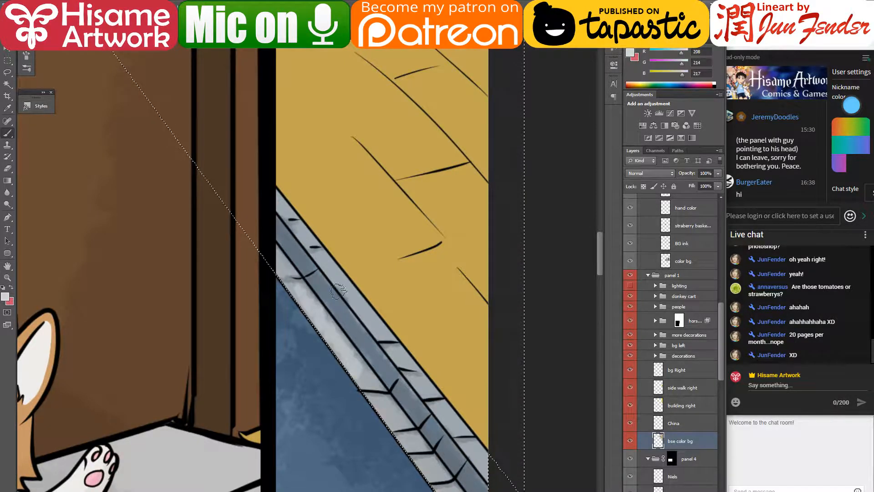
- Sample the curb's mid grey (RGB 183, 190, 194) and blend lighter strokes along the stones next to the yellow sidewalk
{"action": "left_click", "coordinate": [296, 294], "text": "alt"}
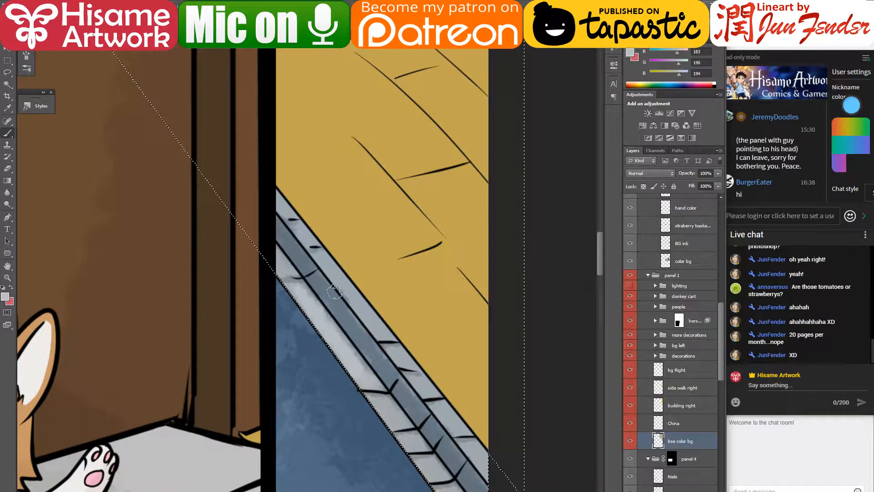
{"action": "left_click_drag", "start_coordinate": [354, 303], "coordinate": [374, 321]}
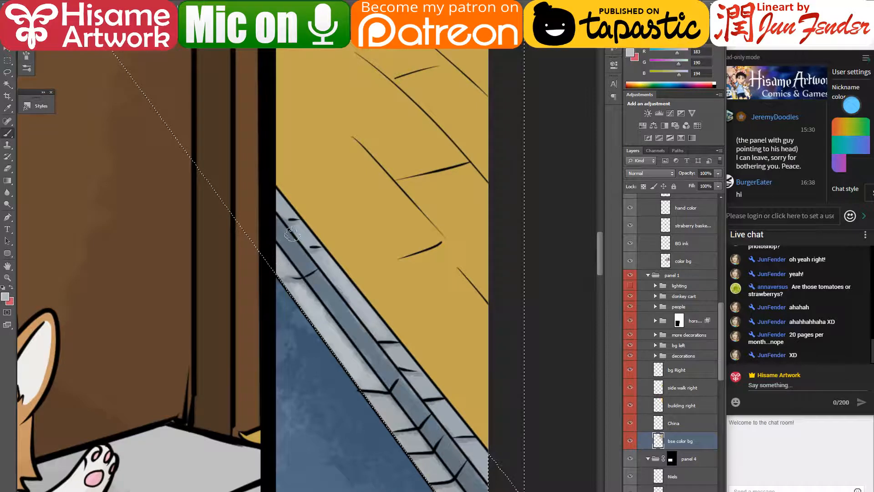
{"action": "left_click_drag", "start_coordinate": [313, 243], "coordinate": [413, 386]}
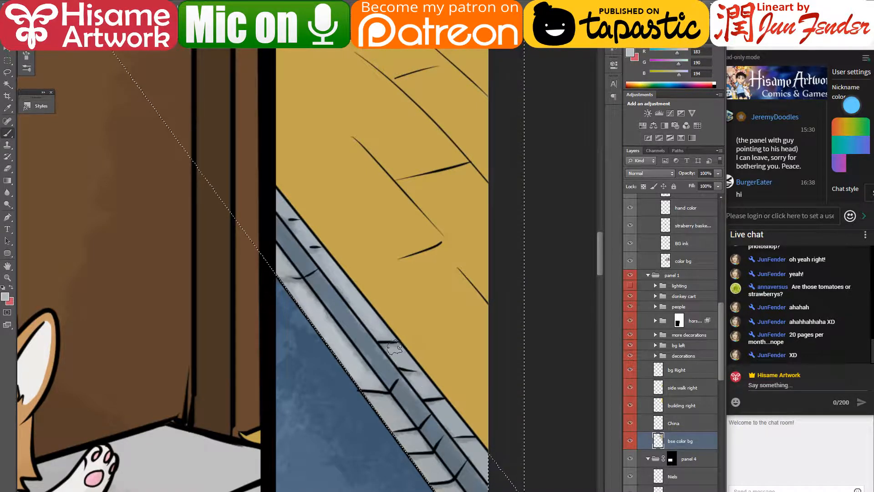
{"action": "left_click_drag", "start_coordinate": [394, 347], "coordinate": [473, 449]}
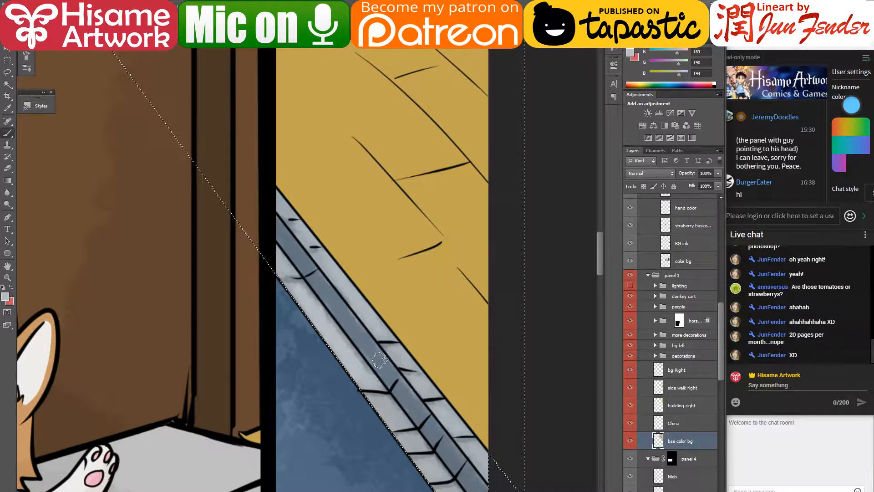
- Mix a duller blue-grey (RGB 114, 124, 134) from the near curb's colour and shade its stones around the corner and along the straight stretch
{"action": "left_click_drag", "start_coordinate": [248, 111], "coordinate": [384, 352]}
{"action": "left_click_drag", "start_coordinate": [225, 61], "coordinate": [286, 217]}
{"action": "mouse_move", "coordinate": [151, 116]}
{"action": "left_mouse_down"}
{"action": "mouse_move", "coordinate": [281, 207]}
{"action": "mouse_move", "coordinate": [345, 272]}
{"action": "mouse_move", "coordinate": [341, 306]}
{"action": "mouse_move", "coordinate": [353, 331]}
{"action": "left_mouse_up"}
{"action": "scroll", "coordinate": [298, 248], "scroll_direction": "up", "scroll_amount": 5}
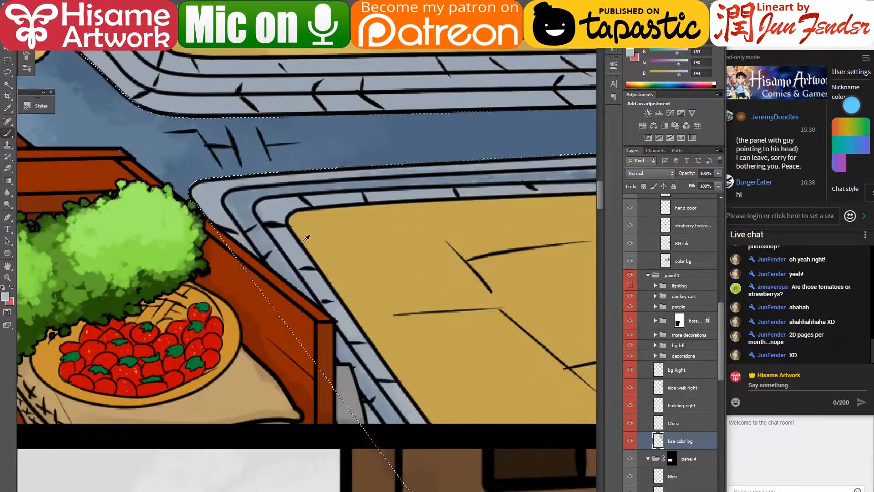
{"action": "left_click", "coordinate": [233, 200], "text": "alt"}
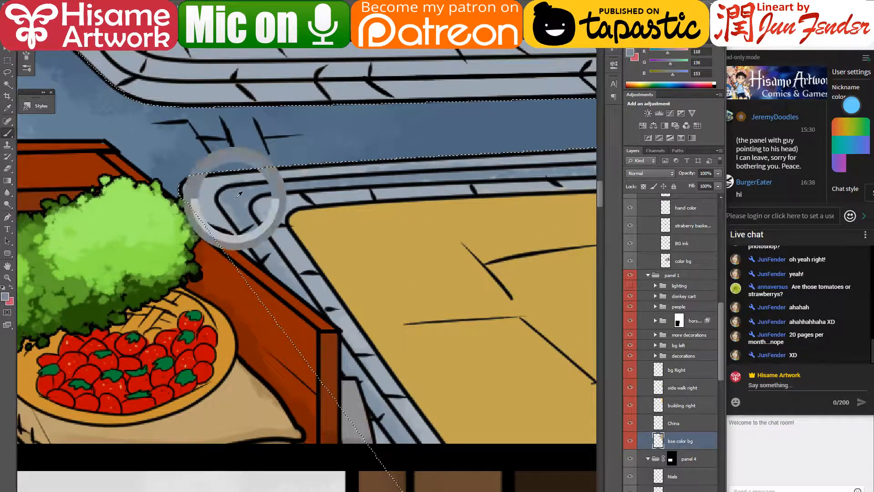
{"action": "left_click", "coordinate": [6, 299]}
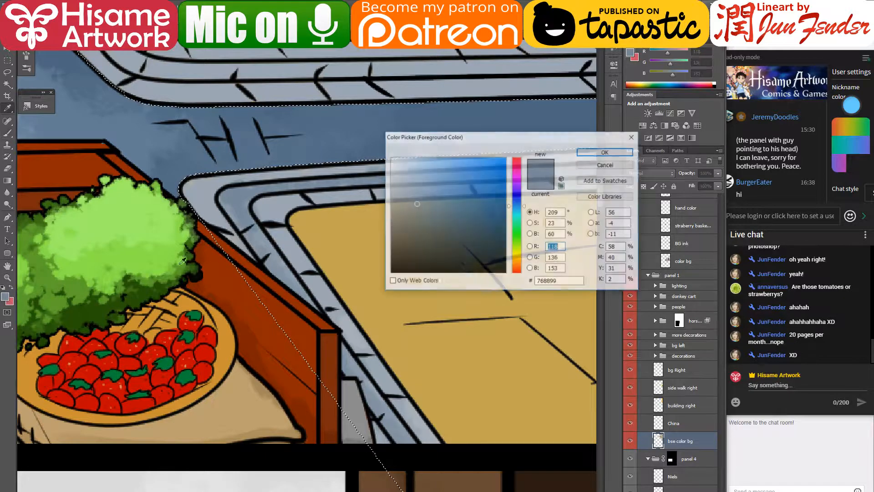
{"action": "left_click", "coordinate": [407, 212]}
{"action": "left_click", "coordinate": [623, 155]}
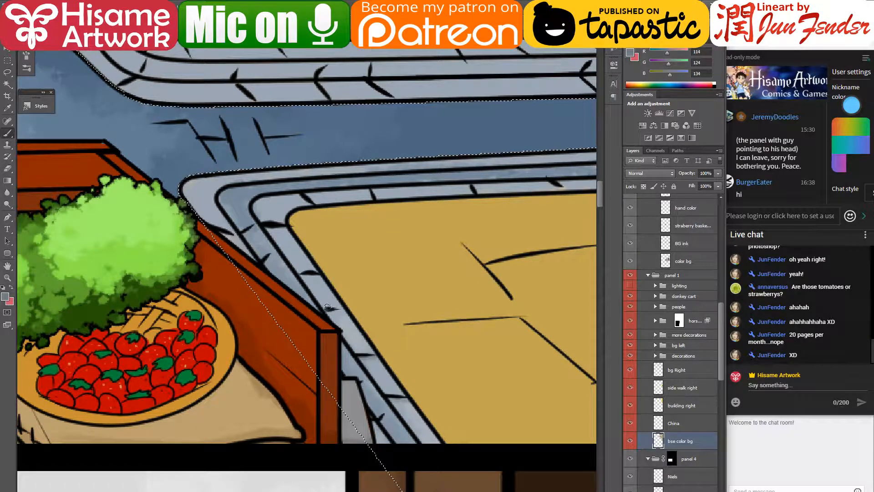
{"action": "left_click_drag", "start_coordinate": [303, 274], "coordinate": [317, 275]}
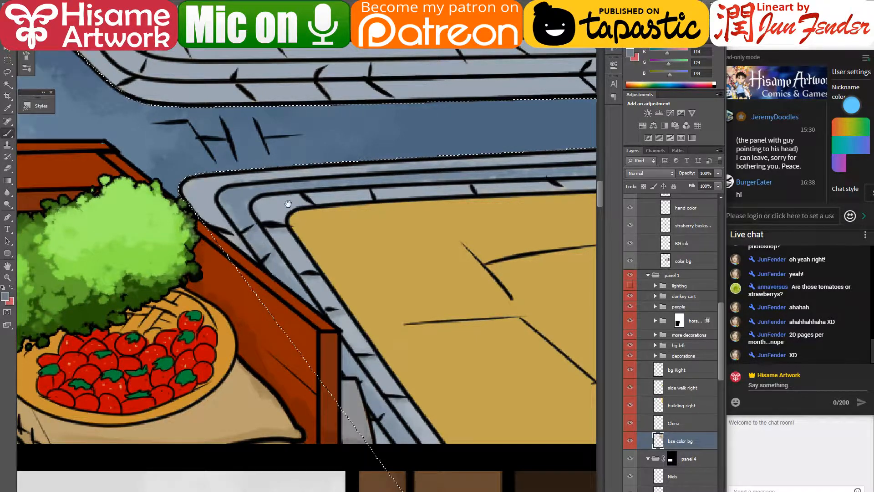
{"action": "left_click_drag", "start_coordinate": [289, 203], "coordinate": [302, 306]}
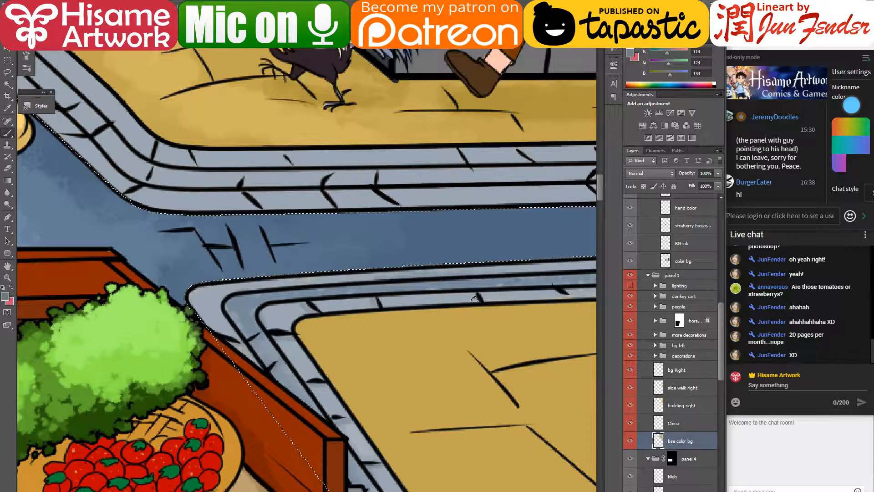
{"action": "left_click_drag", "start_coordinate": [475, 299], "coordinate": [381, 342]}
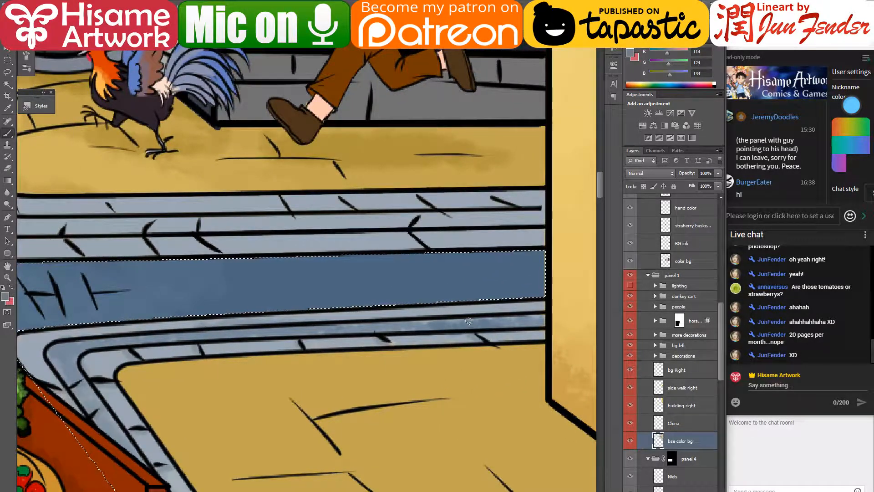
- Shade the far curb's stones with the same blue-grey below the rooster and the running boy
{"action": "left_click_drag", "start_coordinate": [336, 293], "coordinate": [448, 382]}
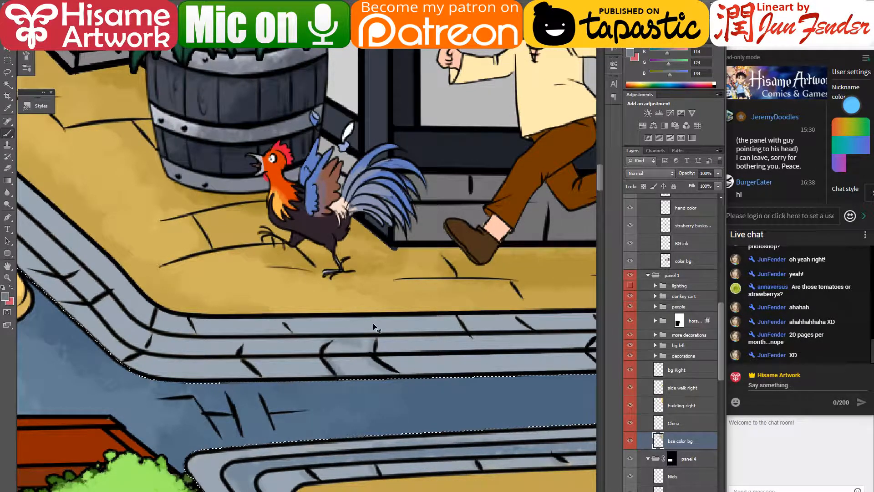
{"action": "scroll", "coordinate": [338, 340], "scroll_direction": "down", "scroll_amount": 1}
{"action": "scroll", "coordinate": [364, 358], "scroll_direction": "down", "scroll_amount": 2}
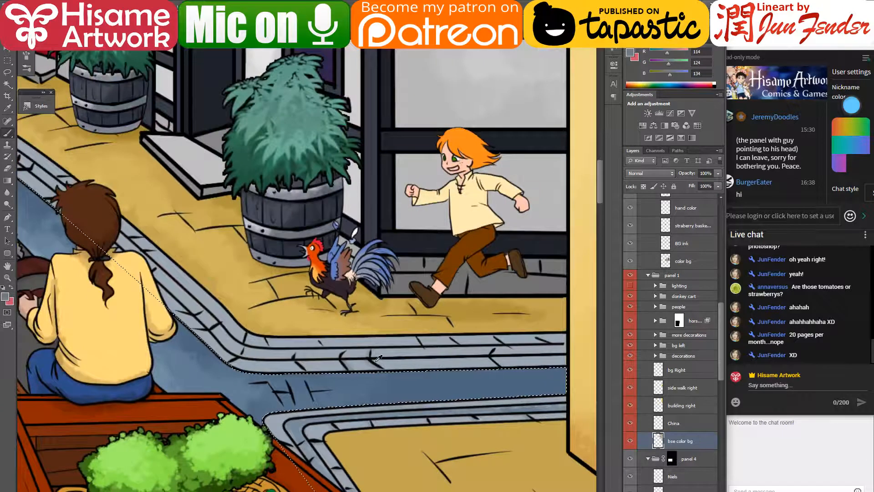
{"action": "scroll", "coordinate": [378, 359], "scroll_direction": "up", "scroll_amount": 1}
{"action": "left_click_drag", "start_coordinate": [382, 359], "coordinate": [285, 338]}
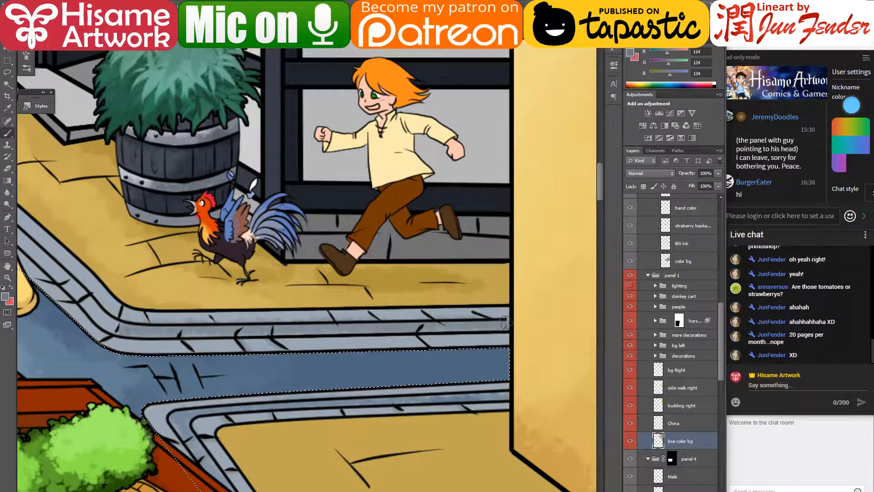
- Continue the blue-grey shading around the far curb's corner and along the stretch behind the cart driver
{"action": "left_click_drag", "start_coordinate": [225, 326], "coordinate": [396, 353]}
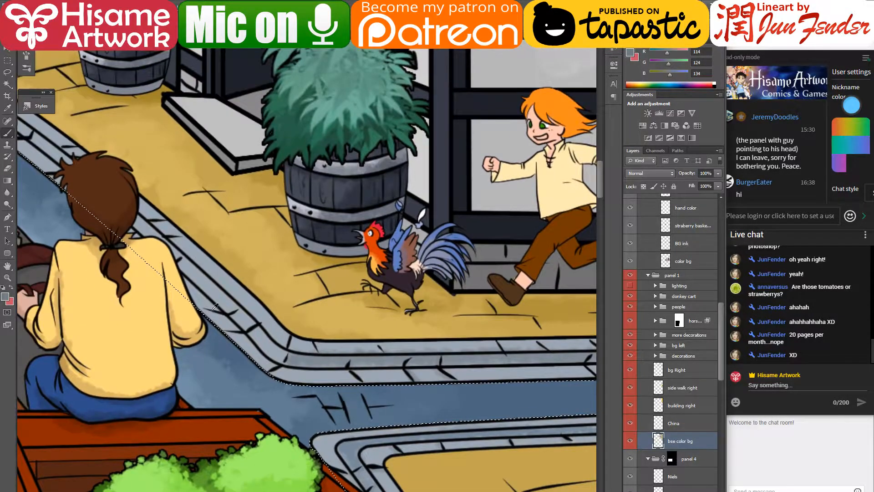
{"action": "scroll", "coordinate": [244, 319], "scroll_direction": "up", "scroll_amount": 1}
{"action": "left_click_drag", "start_coordinate": [244, 320], "coordinate": [466, 423]}
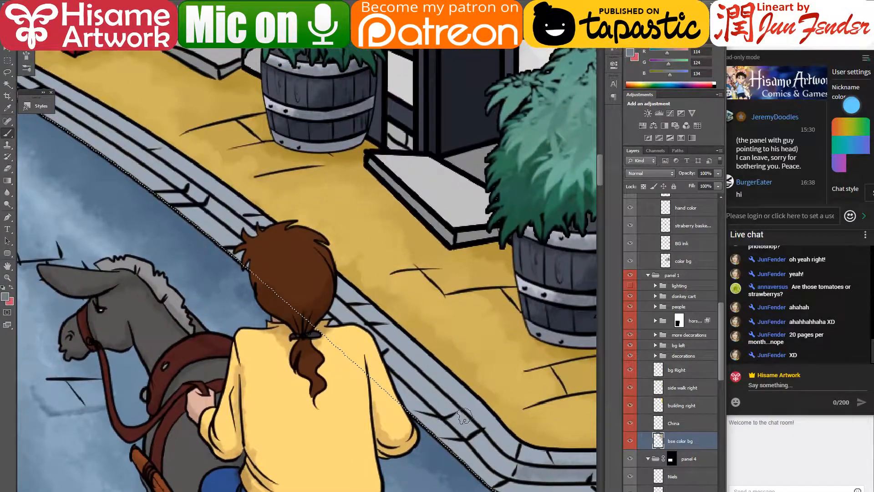
{"action": "scroll", "coordinate": [476, 444], "scroll_direction": "down", "scroll_amount": 1}
{"action": "mouse_move", "coordinate": [533, 464]}
{"action": "left_mouse_down"}
{"action": "mouse_move", "coordinate": [515, 467]}
{"action": "mouse_move", "coordinate": [474, 436]}
{"action": "left_mouse_up"}
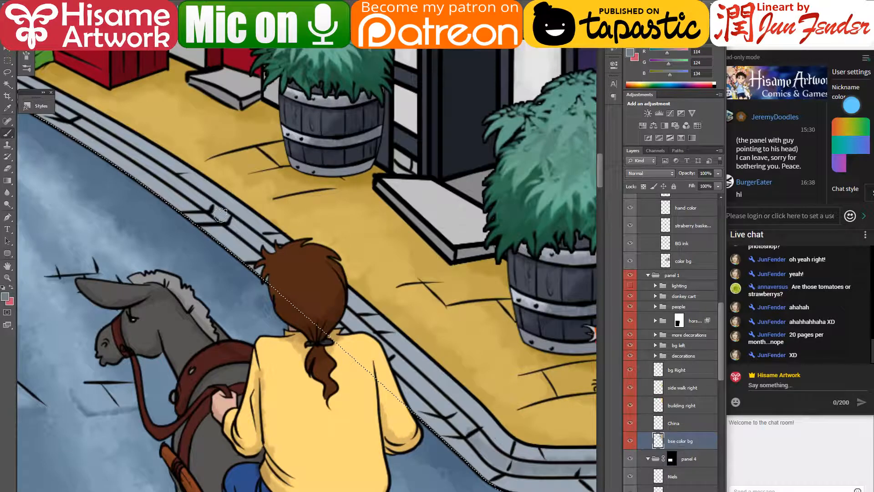
- Paint blue-grey shading along the far curb's bands between the produce stall and the driver's head
{"action": "left_click_drag", "start_coordinate": [269, 213], "coordinate": [563, 383]}
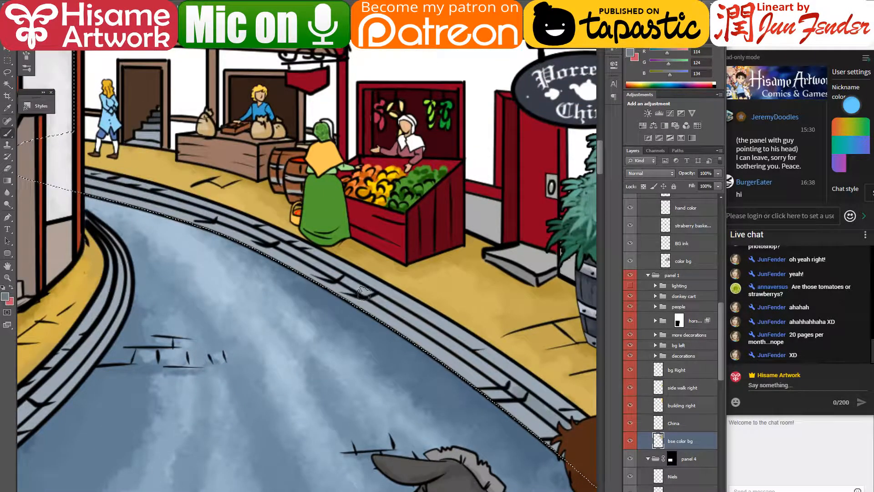
{"action": "left_click_drag", "start_coordinate": [367, 289], "coordinate": [514, 391]}
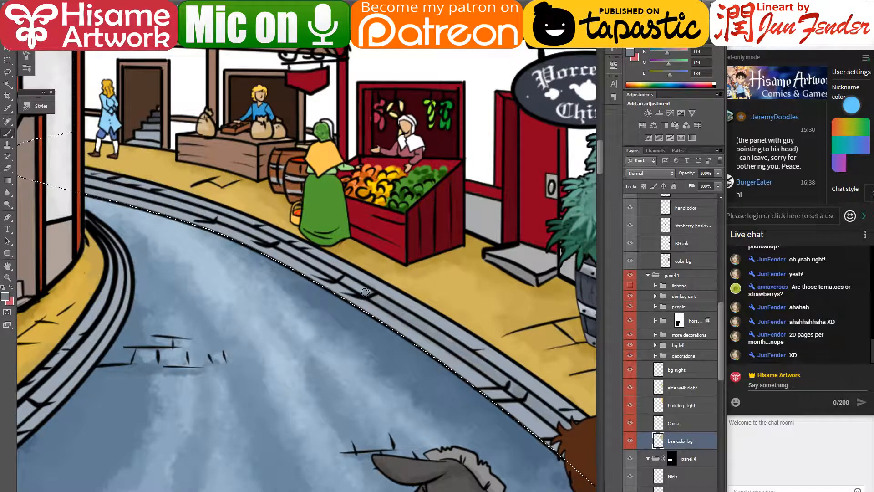
{"action": "mouse_move", "coordinate": [366, 292]}
{"action": "left_mouse_down"}
{"action": "mouse_move", "coordinate": [214, 217]}
{"action": "mouse_move", "coordinate": [80, 179]}
{"action": "left_mouse_up"}
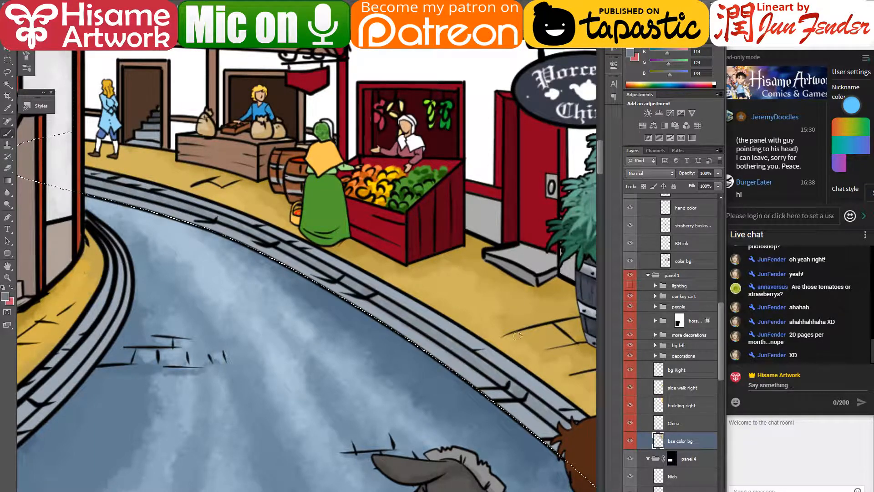
- Darken the joints and lower stones of the far curb's corner beneath the rooster
{"action": "left_click_drag", "start_coordinate": [531, 370], "coordinate": [135, 82]}
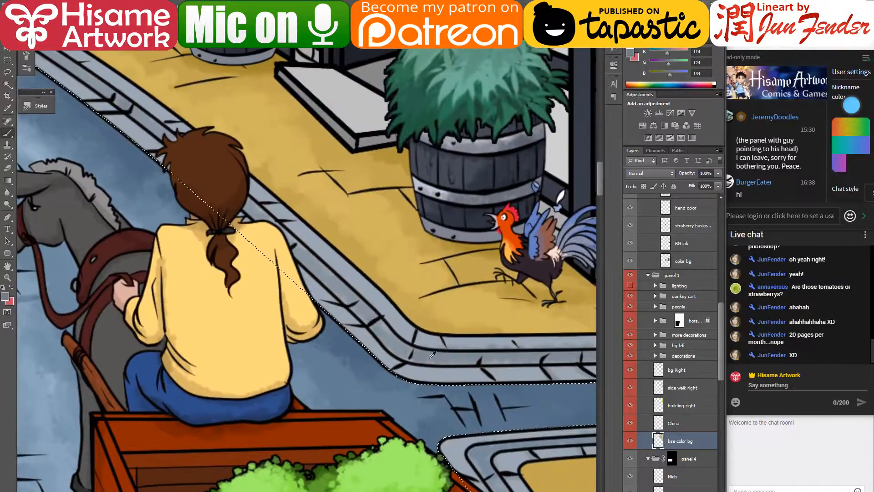
{"action": "scroll", "coordinate": [448, 389], "scroll_direction": "up", "scroll_amount": 1}
{"action": "left_click_drag", "start_coordinate": [415, 347], "coordinate": [299, 332]}
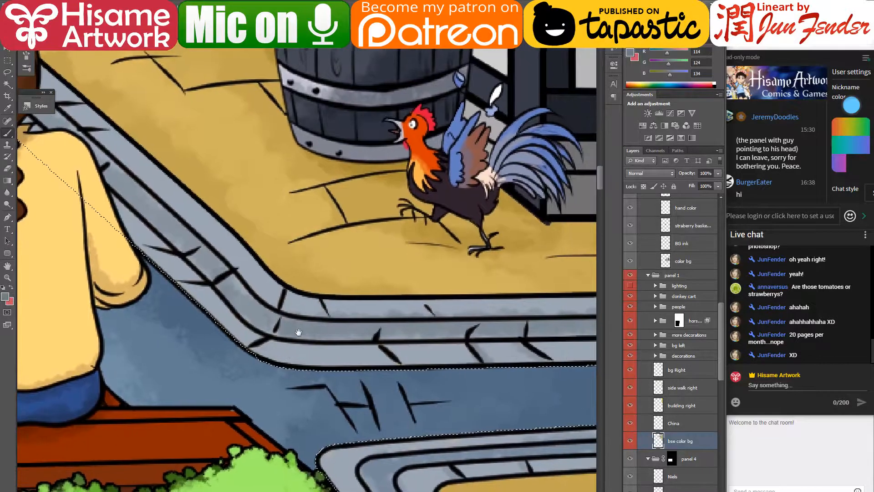
{"action": "left_click_drag", "start_coordinate": [381, 347], "coordinate": [409, 367]}
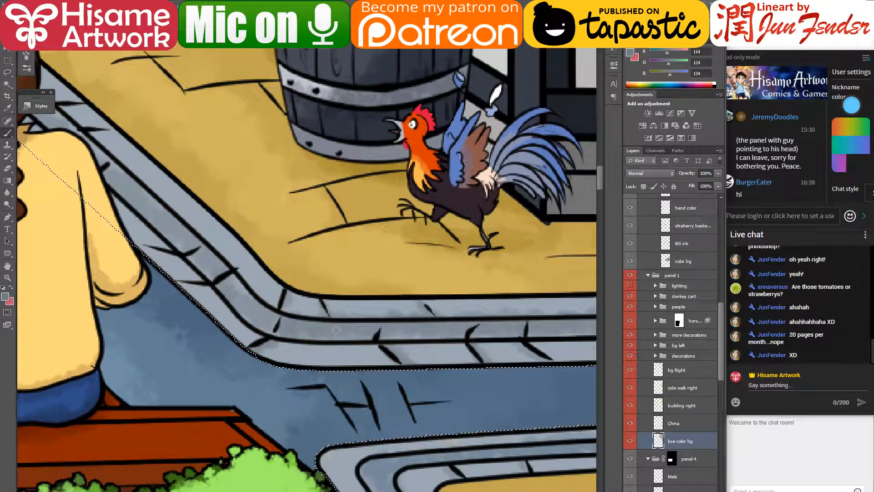
- Shade the far curb's stones beside the driver's shoulder and head, up to the stretch opposite the planted barrel
{"action": "scroll", "coordinate": [336, 329], "scroll_direction": "up", "scroll_amount": 3}
{"action": "scroll", "coordinate": [336, 329], "scroll_direction": "left", "scroll_amount": 4}
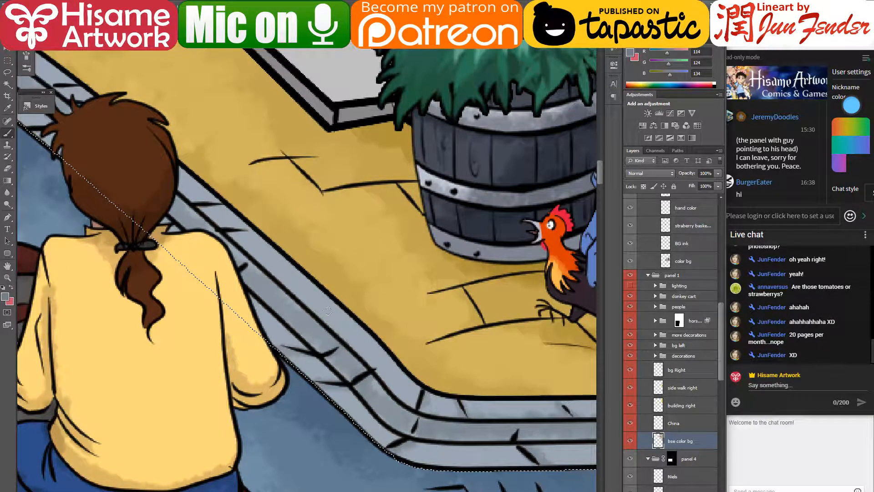
{"action": "scroll", "coordinate": [328, 311], "scroll_direction": "down", "scroll_amount": 2}
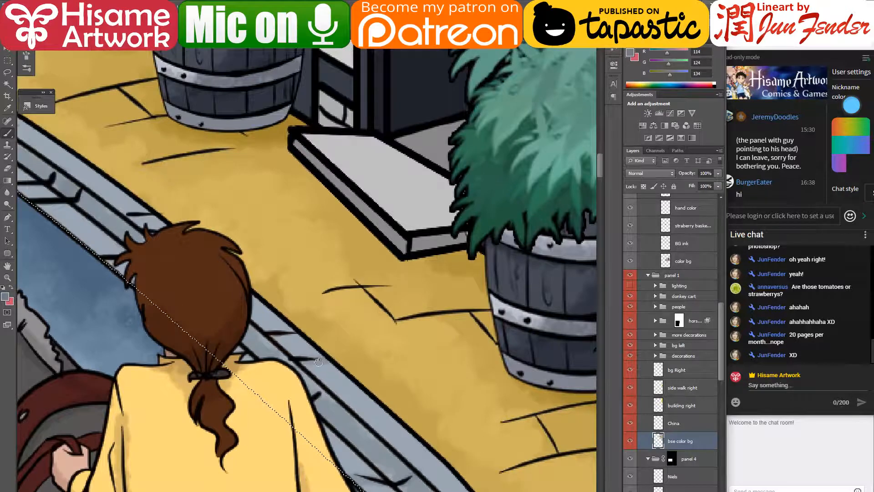
{"action": "left_click_drag", "start_coordinate": [139, 231], "coordinate": [349, 381]}
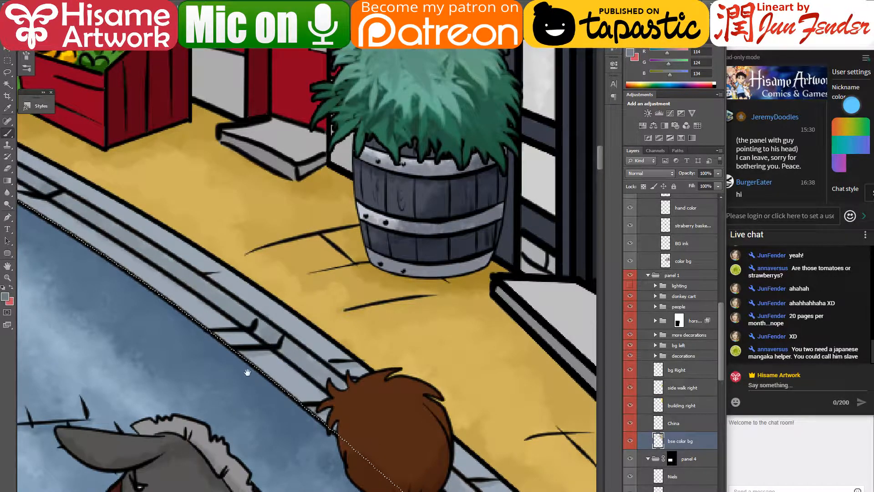
{"action": "left_click_drag", "start_coordinate": [247, 372], "coordinate": [336, 415]}
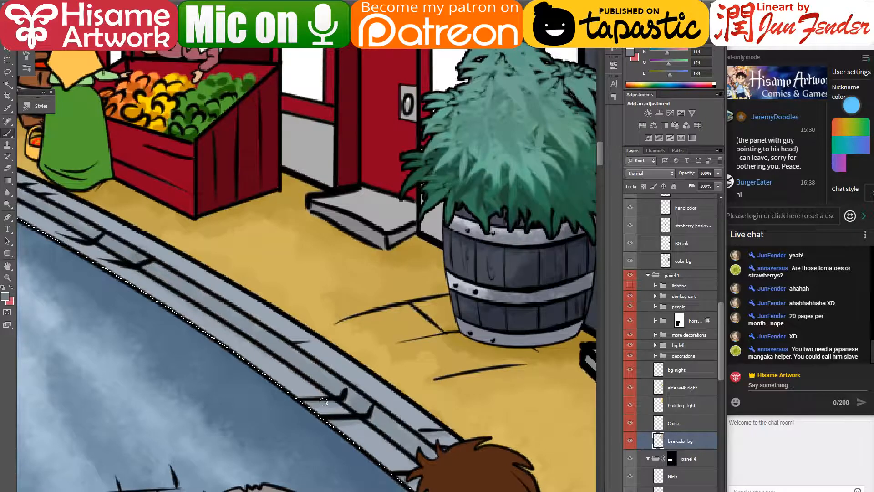
- Extend the blue-grey shading along the far curb past the produce stall and wooden counter to its distant end
{"action": "left_click_drag", "start_coordinate": [250, 332], "coordinate": [389, 355]}
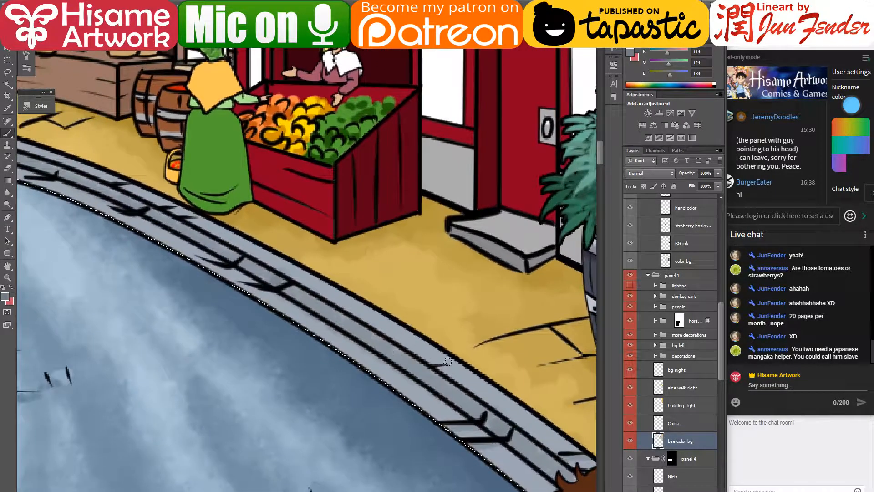
{"action": "left_click_drag", "start_coordinate": [242, 300], "coordinate": [376, 403]}
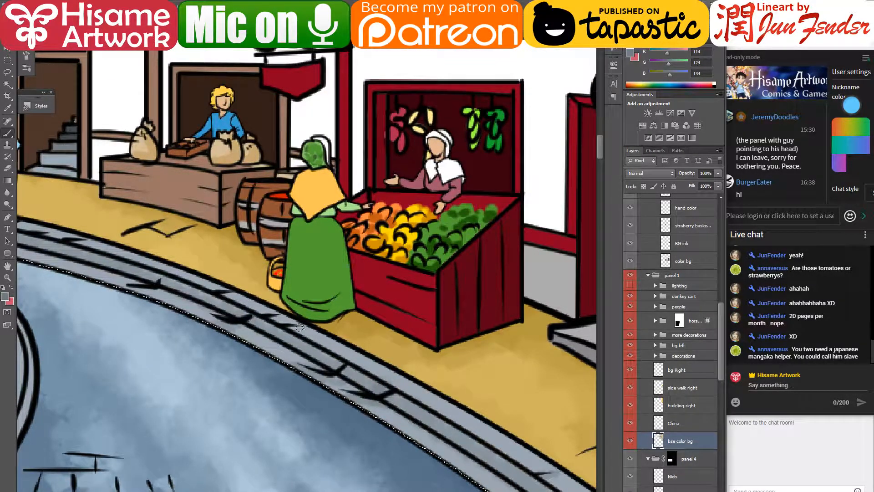
{"action": "left_click_drag", "start_coordinate": [283, 306], "coordinate": [467, 369]}
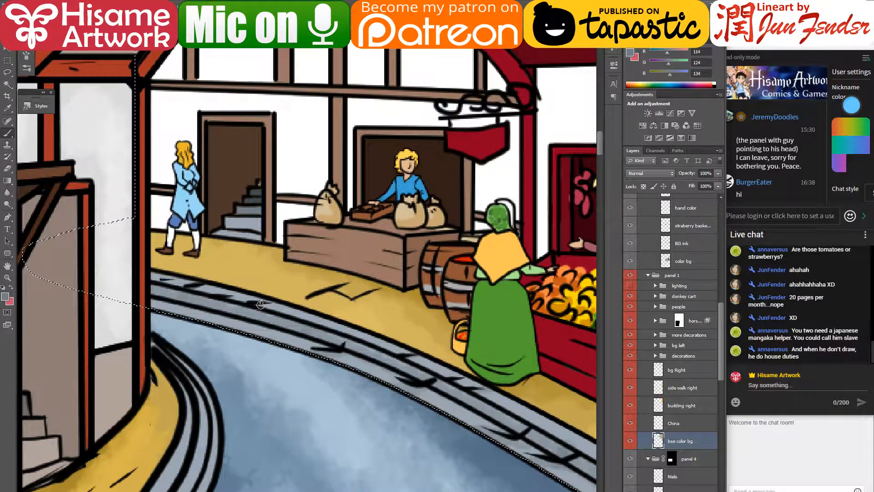
{"action": "left_click_drag", "start_coordinate": [241, 294], "coordinate": [244, 293]}
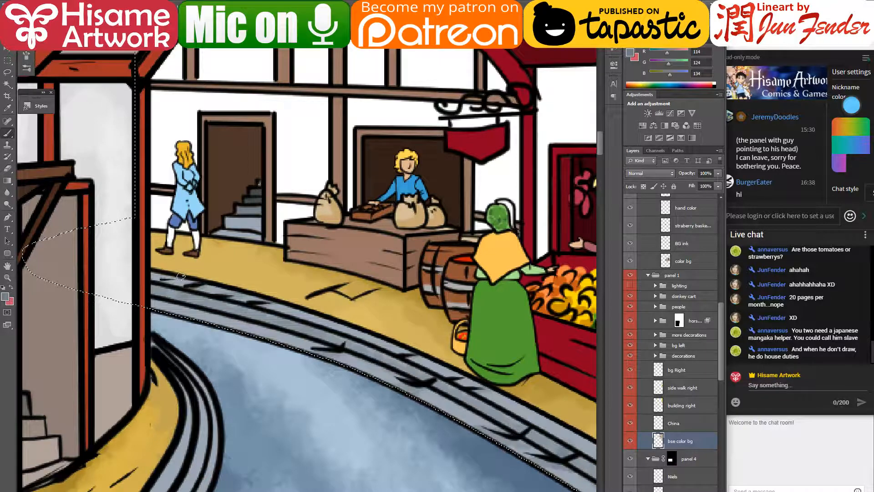
- Deselect, switch to the BG left color layer and shade the near curb's curved bands beside the woman in the orange dress
{"action": "mouse_move", "coordinate": [308, 476]}
{"action": "left_mouse_down"}
{"action": "mouse_move", "coordinate": [314, 441]}
{"action": "mouse_move", "coordinate": [409, 312]}
{"action": "mouse_move", "coordinate": [474, 318]}
{"action": "mouse_move", "coordinate": [470, 336]}
{"action": "mouse_move", "coordinate": [425, 398]}
{"action": "mouse_move", "coordinate": [387, 393]}
{"action": "mouse_move", "coordinate": [371, 274]}
{"action": "mouse_move", "coordinate": [391, 262]}
{"action": "left_mouse_up"}
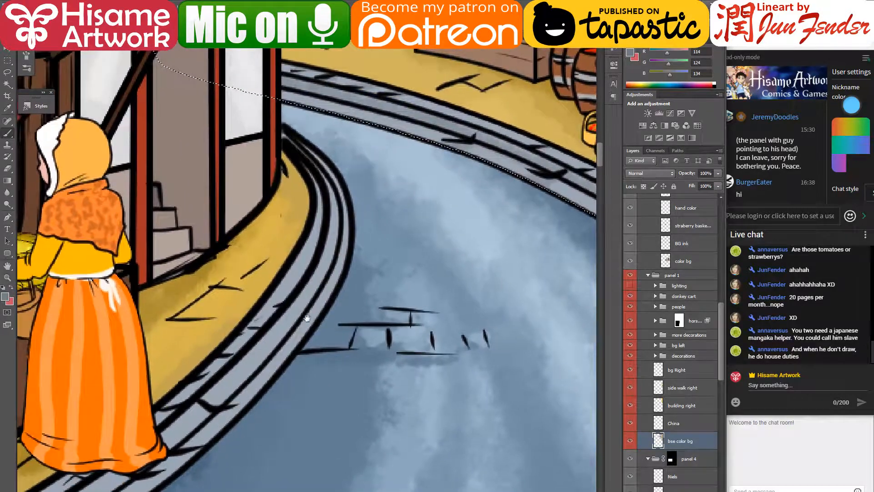
{"action": "key", "text": "ctrl+d"}
{"action": "left_click", "coordinate": [262, 357], "text": "ctrl"}
{"action": "key", "text": "b"}
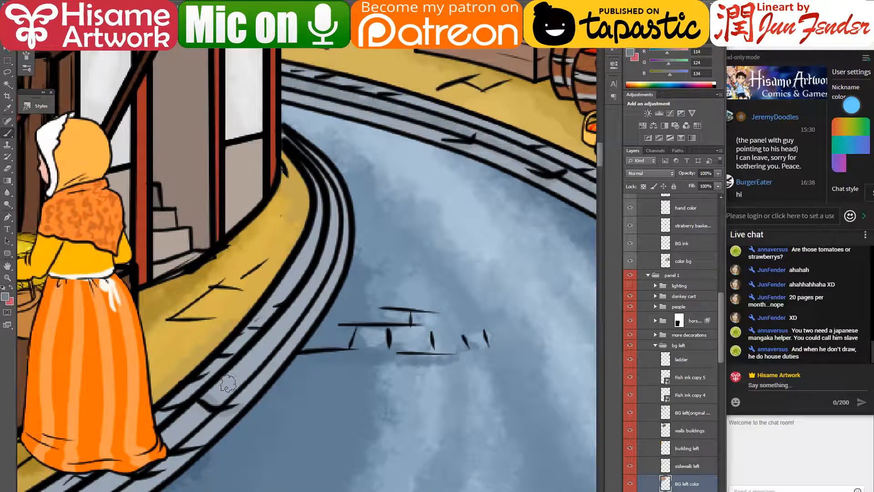
{"action": "mouse_move", "coordinate": [245, 366]}
{"action": "left_mouse_down"}
{"action": "mouse_move", "coordinate": [207, 401]}
{"action": "mouse_move", "coordinate": [248, 362]}
{"action": "mouse_move", "coordinate": [221, 397]}
{"action": "left_mouse_up"}
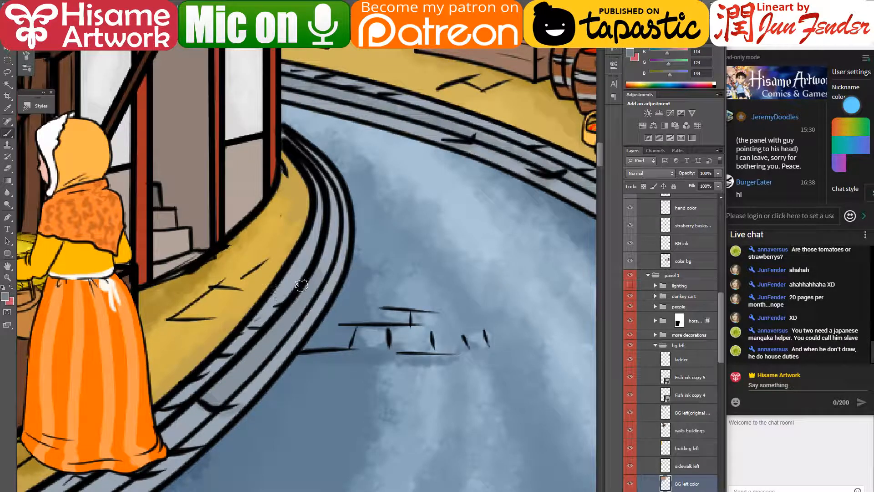
{"action": "left_click_drag", "start_coordinate": [332, 195], "coordinate": [313, 269]}
- Paint blue-grey shading on the near curb's bands below the orange skirt and along the front of the meat stall
{"action": "left_click_drag", "start_coordinate": [246, 390], "coordinate": [438, 179]}
{"action": "left_click_drag", "start_coordinate": [476, 225], "coordinate": [478, 237]}
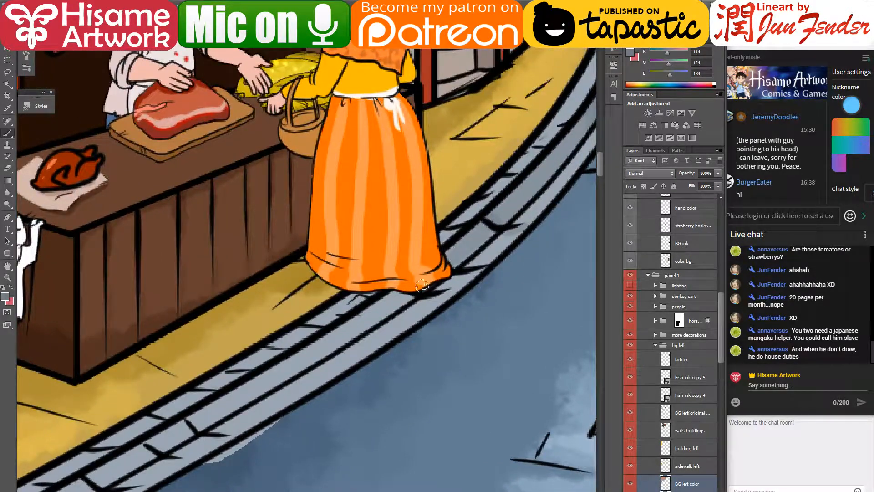
{"action": "mouse_move", "coordinate": [421, 286]}
{"action": "left_mouse_down"}
{"action": "mouse_move", "coordinate": [352, 327]}
{"action": "mouse_move", "coordinate": [397, 305]}
{"action": "left_mouse_up"}
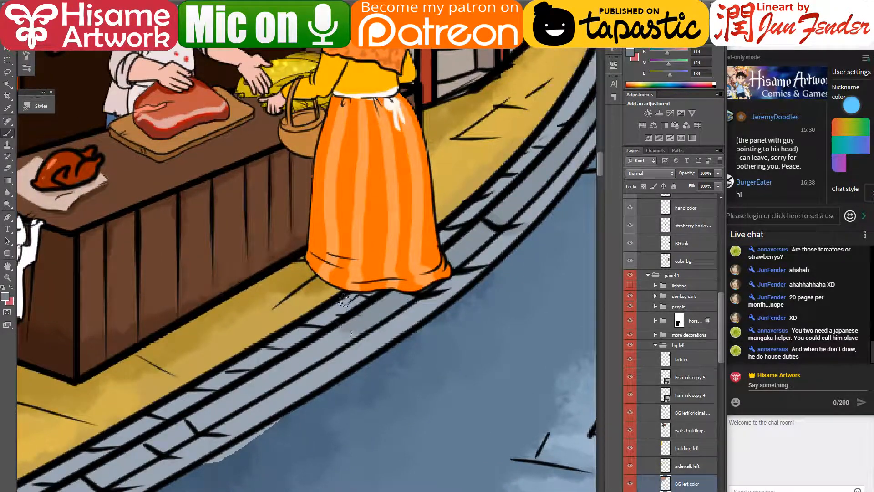
{"action": "mouse_move", "coordinate": [338, 325]}
{"action": "left_mouse_down"}
{"action": "mouse_move", "coordinate": [276, 369]}
{"action": "mouse_move", "coordinate": [358, 329]}
{"action": "mouse_move", "coordinate": [290, 376]}
{"action": "mouse_move", "coordinate": [394, 303]}
{"action": "left_mouse_up"}
{"action": "mouse_move", "coordinate": [227, 407]}
{"action": "left_mouse_down"}
{"action": "mouse_move", "coordinate": [357, 332]}
{"action": "mouse_move", "coordinate": [415, 308]}
{"action": "left_mouse_up"}
{"action": "mouse_move", "coordinate": [452, 278]}
{"action": "left_mouse_down"}
{"action": "mouse_move", "coordinate": [368, 327]}
{"action": "mouse_move", "coordinate": [480, 274]}
{"action": "mouse_move", "coordinate": [388, 328]}
{"action": "mouse_move", "coordinate": [409, 293]}
{"action": "mouse_move", "coordinate": [384, 324]}
{"action": "mouse_move", "coordinate": [316, 365]}
{"action": "mouse_move", "coordinate": [366, 332]}
{"action": "mouse_move", "coordinate": [320, 353]}
{"action": "mouse_move", "coordinate": [288, 385]}
{"action": "mouse_move", "coordinate": [429, 302]}
{"action": "mouse_move", "coordinate": [387, 330]}
{"action": "mouse_move", "coordinate": [511, 243]}
{"action": "mouse_move", "coordinate": [451, 285]}
{"action": "left_mouse_up"}
{"action": "mouse_move", "coordinate": [235, 402]}
{"action": "left_mouse_down"}
{"action": "mouse_move", "coordinate": [293, 332]}
{"action": "mouse_move", "coordinate": [335, 303]}
{"action": "left_mouse_up"}
{"action": "mouse_move", "coordinate": [384, 288]}
{"action": "left_mouse_down"}
{"action": "mouse_move", "coordinate": [431, 256]}
{"action": "mouse_move", "coordinate": [304, 338]}
{"action": "mouse_move", "coordinate": [377, 285]}
{"action": "mouse_move", "coordinate": [255, 357]}
{"action": "mouse_move", "coordinate": [384, 282]}
{"action": "mouse_move", "coordinate": [247, 367]}
{"action": "mouse_move", "coordinate": [285, 337]}
{"action": "mouse_move", "coordinate": [240, 357]}
{"action": "mouse_move", "coordinate": [291, 336]}
{"action": "mouse_move", "coordinate": [321, 349]}
{"action": "mouse_move", "coordinate": [417, 316]}
{"action": "mouse_move", "coordinate": [381, 299]}
{"action": "mouse_move", "coordinate": [249, 377]}
{"action": "mouse_move", "coordinate": [369, 308]}
{"action": "mouse_move", "coordinate": [401, 303]}
{"action": "mouse_move", "coordinate": [341, 327]}
{"action": "left_mouse_up"}
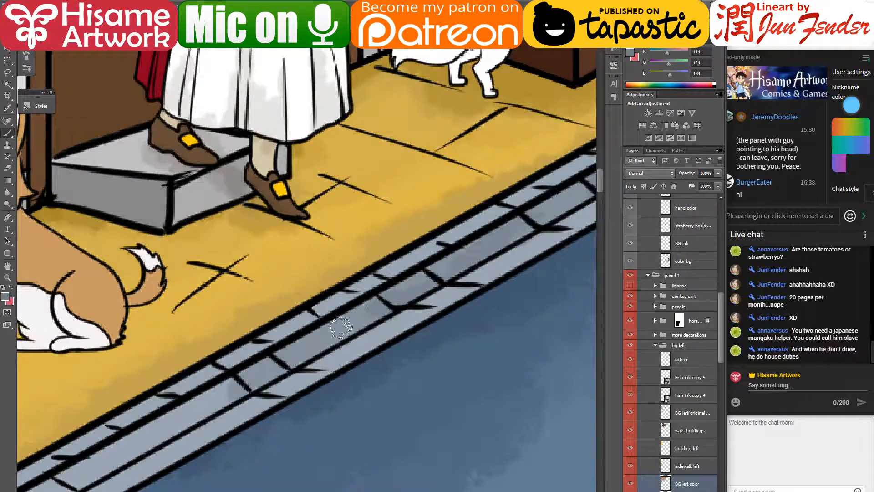
- Shade the curb's stones from the white-skirted woman to the rounded corner in front of the sitting dog
{"action": "left_click_drag", "start_coordinate": [208, 415], "coordinate": [360, 313]}
{"action": "mouse_move", "coordinate": [381, 280]}
{"action": "left_mouse_down"}
{"action": "mouse_move", "coordinate": [310, 330]}
{"action": "mouse_move", "coordinate": [384, 290]}
{"action": "mouse_move", "coordinate": [277, 360]}
{"action": "mouse_move", "coordinate": [407, 281]}
{"action": "mouse_move", "coordinate": [204, 398]}
{"action": "mouse_move", "coordinate": [337, 318]}
{"action": "mouse_move", "coordinate": [180, 400]}
{"action": "mouse_move", "coordinate": [305, 341]}
{"action": "mouse_move", "coordinate": [239, 383]}
{"action": "mouse_move", "coordinate": [319, 311]}
{"action": "left_mouse_up"}
{"action": "mouse_move", "coordinate": [180, 403]}
{"action": "left_mouse_down"}
{"action": "mouse_move", "coordinate": [274, 367]}
{"action": "mouse_move", "coordinate": [436, 333]}
{"action": "mouse_move", "coordinate": [391, 356]}
{"action": "left_mouse_up"}
{"action": "mouse_move", "coordinate": [296, 384]}
{"action": "left_mouse_down"}
{"action": "mouse_move", "coordinate": [399, 339]}
{"action": "mouse_move", "coordinate": [277, 386]}
{"action": "mouse_move", "coordinate": [373, 371]}
{"action": "mouse_move", "coordinate": [305, 391]}
{"action": "mouse_move", "coordinate": [400, 356]}
{"action": "left_mouse_up"}
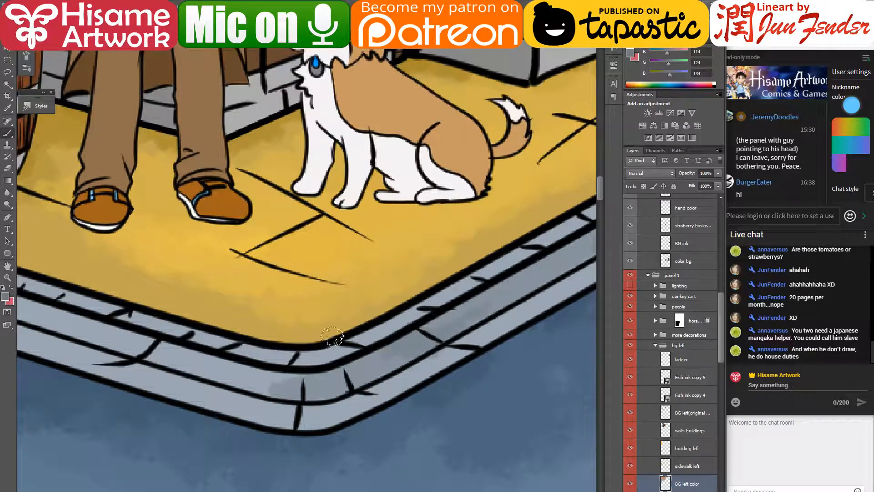
{"action": "left_click_drag", "start_coordinate": [221, 370], "coordinate": [375, 367]}
{"action": "mouse_move", "coordinate": [292, 345]}
{"action": "left_mouse_down"}
{"action": "mouse_move", "coordinate": [440, 382]}
{"action": "mouse_move", "coordinate": [422, 368]}
{"action": "mouse_move", "coordinate": [456, 375]}
{"action": "mouse_move", "coordinate": [442, 386]}
{"action": "mouse_move", "coordinate": [507, 377]}
{"action": "left_mouse_up"}
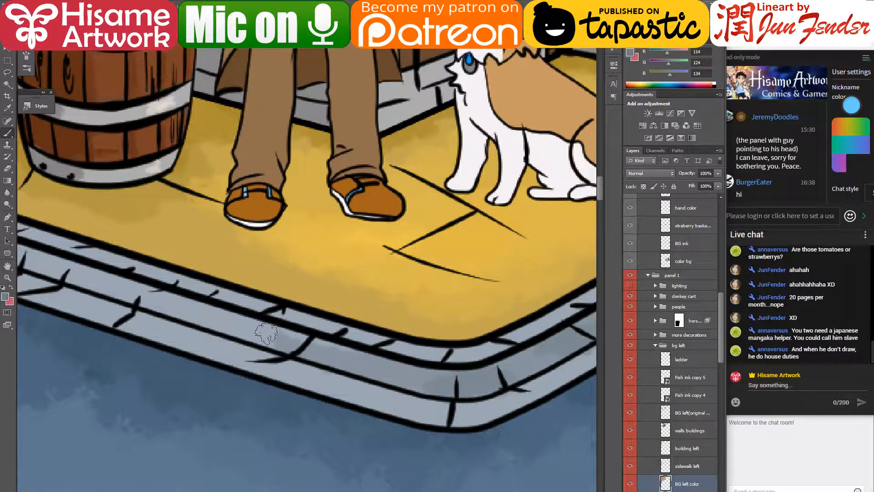
- Extend the blue-grey shading along the curb from the hooded reader's feet past the barrel to the yellow building
{"action": "mouse_move", "coordinate": [202, 327]}
{"action": "left_mouse_down"}
{"action": "mouse_move", "coordinate": [294, 357]}
{"action": "mouse_move", "coordinate": [414, 380]}
{"action": "mouse_move", "coordinate": [322, 375]}
{"action": "left_mouse_up"}
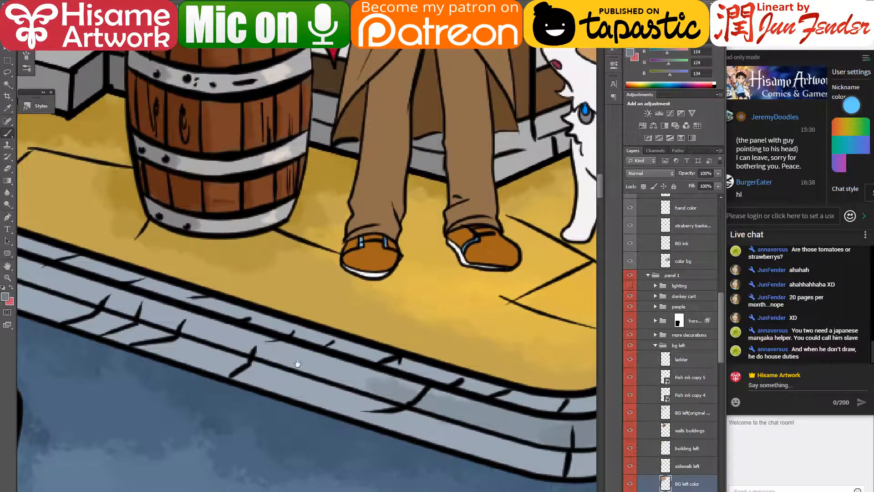
{"action": "mouse_move", "coordinate": [244, 347]}
{"action": "left_mouse_down"}
{"action": "mouse_move", "coordinate": [288, 347]}
{"action": "mouse_move", "coordinate": [364, 380]}
{"action": "mouse_move", "coordinate": [473, 408]}
{"action": "left_mouse_up"}
{"action": "left_click_drag", "start_coordinate": [136, 314], "coordinate": [365, 379]}
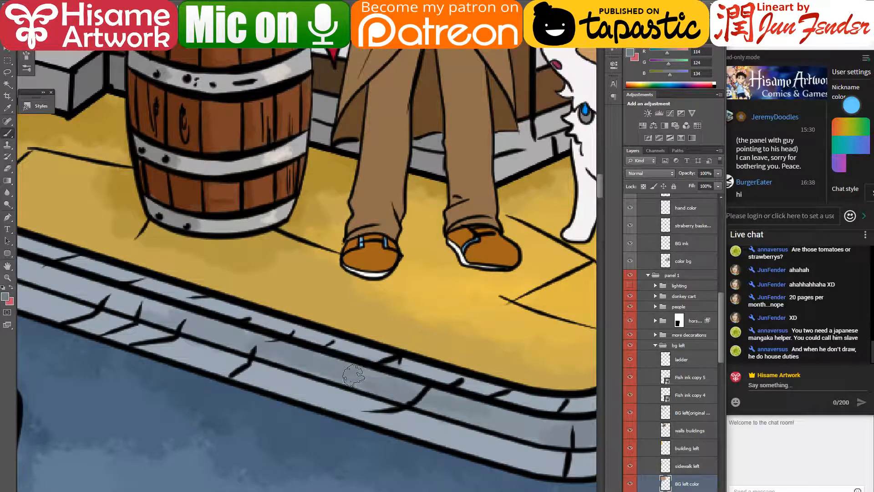
{"action": "mouse_move", "coordinate": [123, 286]}
{"action": "left_mouse_down"}
{"action": "mouse_move", "coordinate": [236, 317]}
{"action": "mouse_move", "coordinate": [281, 347]}
{"action": "left_mouse_up"}
{"action": "mouse_move", "coordinate": [217, 346]}
{"action": "left_mouse_down"}
{"action": "mouse_move", "coordinate": [324, 374]}
{"action": "mouse_move", "coordinate": [232, 343]}
{"action": "mouse_move", "coordinate": [273, 366]}
{"action": "mouse_move", "coordinate": [214, 336]}
{"action": "mouse_move", "coordinate": [321, 377]}
{"action": "left_mouse_up"}
{"action": "left_click_drag", "start_coordinate": [153, 310], "coordinate": [314, 333]}
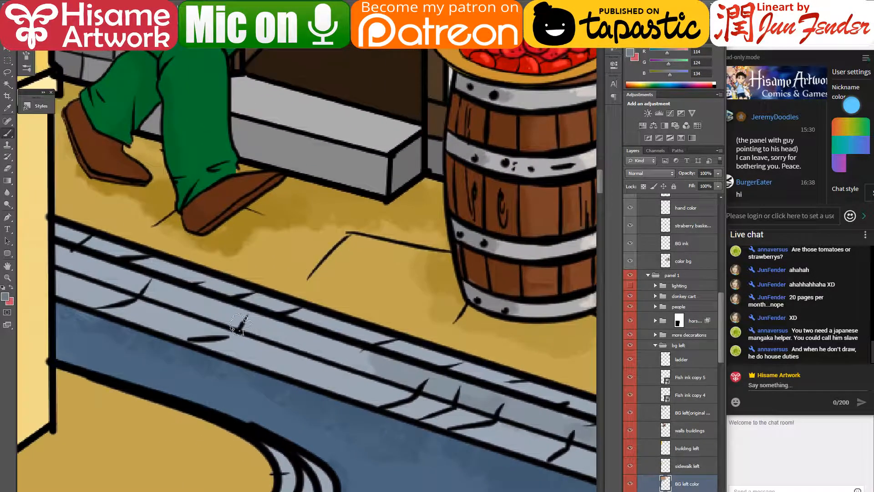
{"action": "mouse_move", "coordinate": [248, 323]}
{"action": "left_mouse_down"}
{"action": "mouse_move", "coordinate": [391, 368]}
{"action": "mouse_move", "coordinate": [300, 346]}
{"action": "mouse_move", "coordinate": [327, 352]}
{"action": "mouse_move", "coordinate": [51, 258]}
{"action": "mouse_move", "coordinate": [153, 281]}
{"action": "left_mouse_up"}
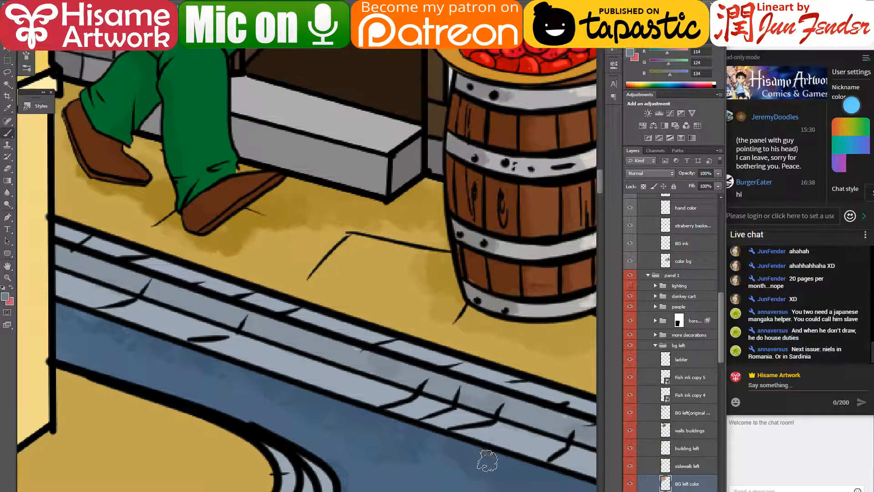
{"action": "left_click_drag", "start_coordinate": [526, 439], "coordinate": [449, 411]}
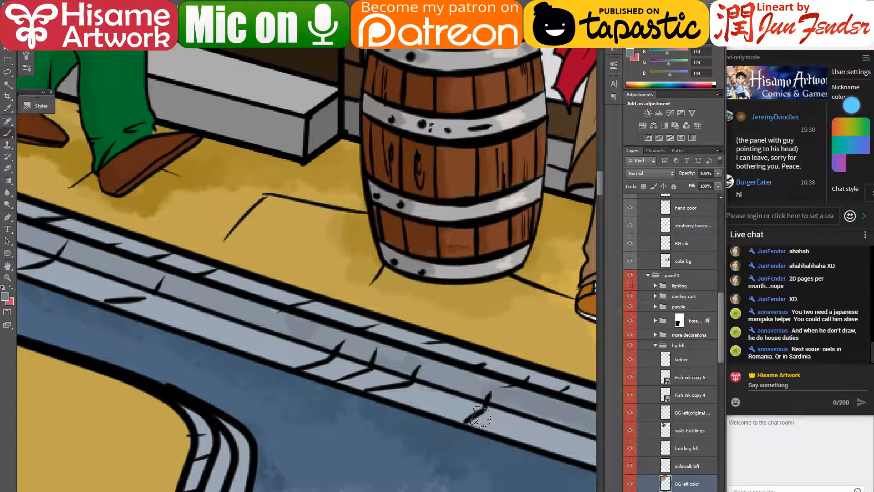
- Shade the inner bands of the small curved curb at the yellow building's corner, down to the inset panel's frame
{"action": "scroll", "coordinate": [481, 416], "scroll_direction": "down", "scroll_amount": 5}
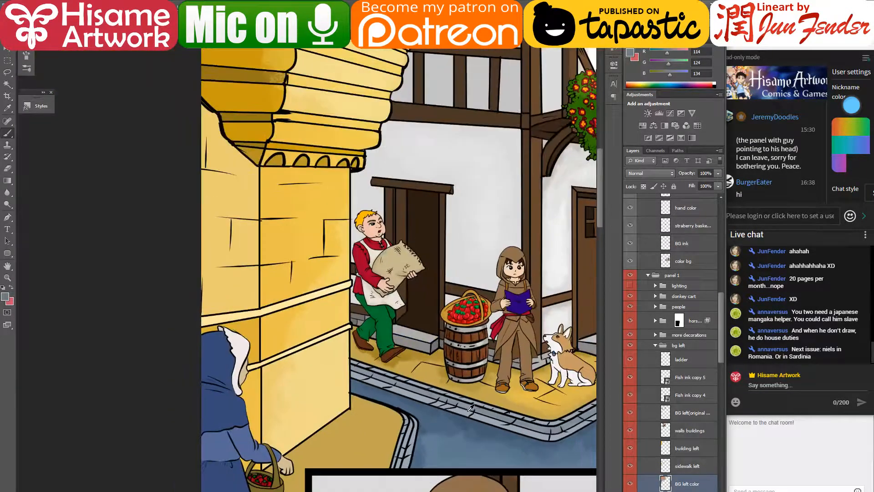
{"action": "left_click_drag", "start_coordinate": [542, 457], "coordinate": [500, 342]}
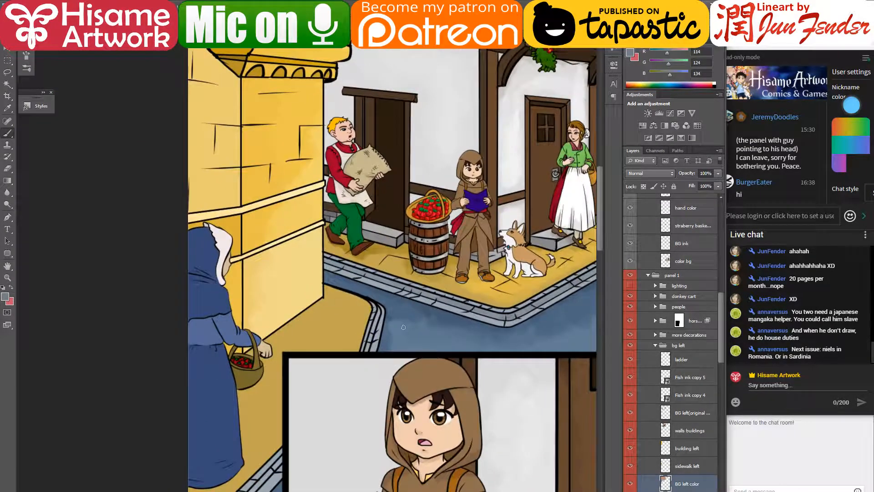
{"action": "scroll", "coordinate": [404, 327], "scroll_direction": "up", "scroll_amount": 3}
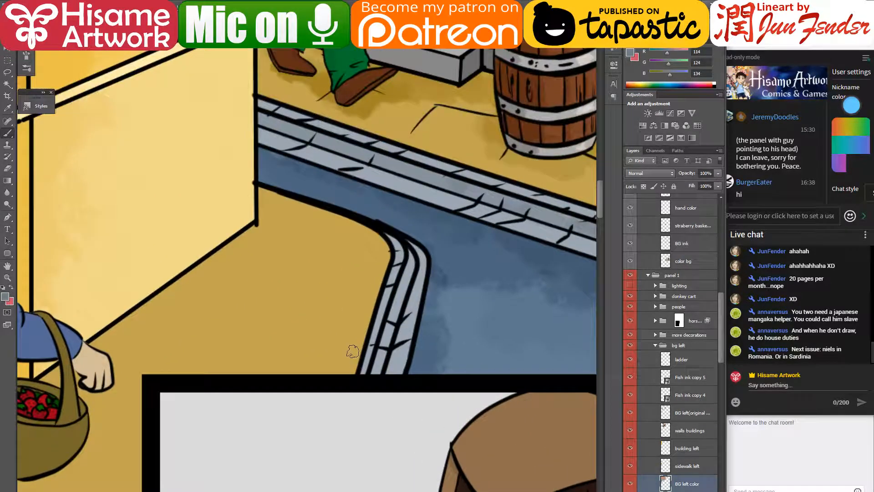
{"action": "left_click_drag", "start_coordinate": [408, 254], "coordinate": [375, 372]}
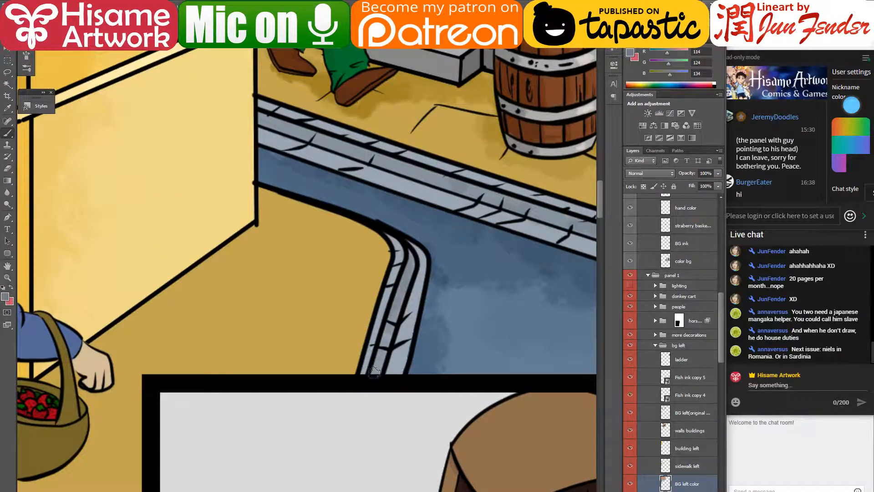
{"action": "left_click_drag", "start_coordinate": [395, 312], "coordinate": [378, 359]}
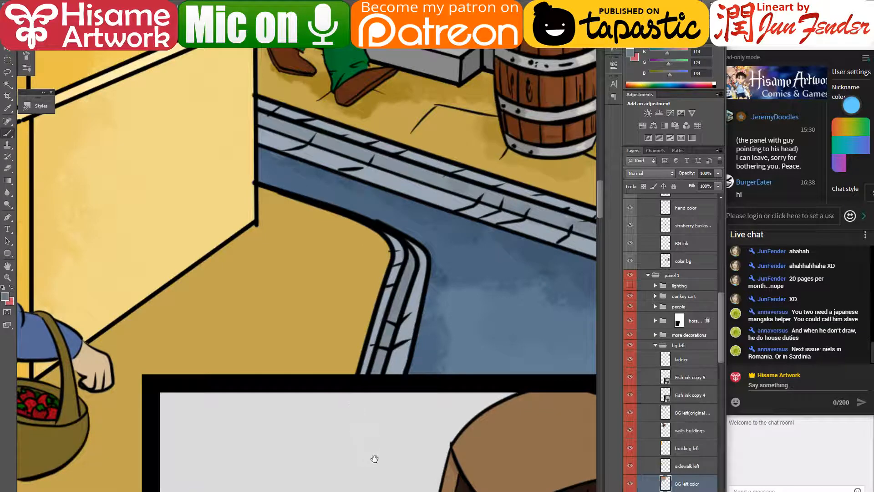
- Darken the middle band of the foreground curb beside the blue-dressed woman's hem, down to the dark pointed shape
{"action": "left_click_drag", "start_coordinate": [381, 458], "coordinate": [550, 20]}
{"action": "left_click_drag", "start_coordinate": [402, 331], "coordinate": [574, 228]}
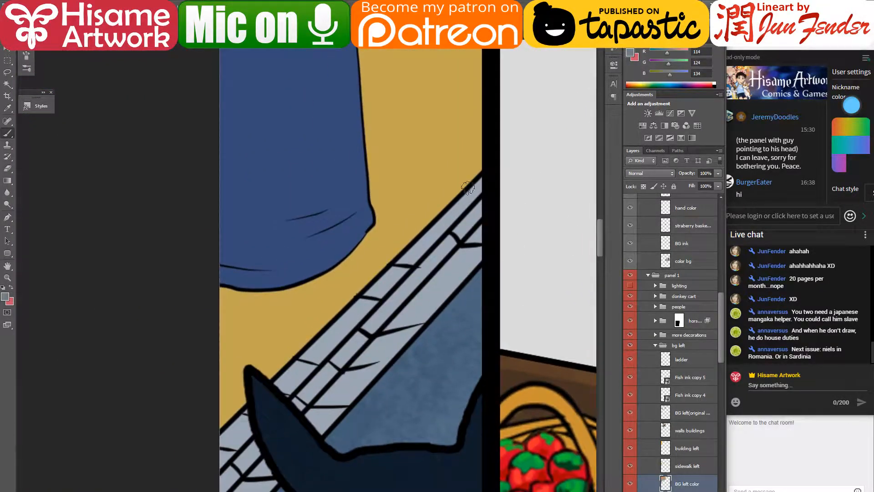
{"action": "mouse_move", "coordinate": [467, 220]}
{"action": "left_mouse_down"}
{"action": "mouse_move", "coordinate": [445, 245]}
{"action": "mouse_move", "coordinate": [472, 218]}
{"action": "mouse_move", "coordinate": [398, 297]}
{"action": "mouse_move", "coordinate": [486, 200]}
{"action": "mouse_move", "coordinate": [406, 292]}
{"action": "left_mouse_up"}
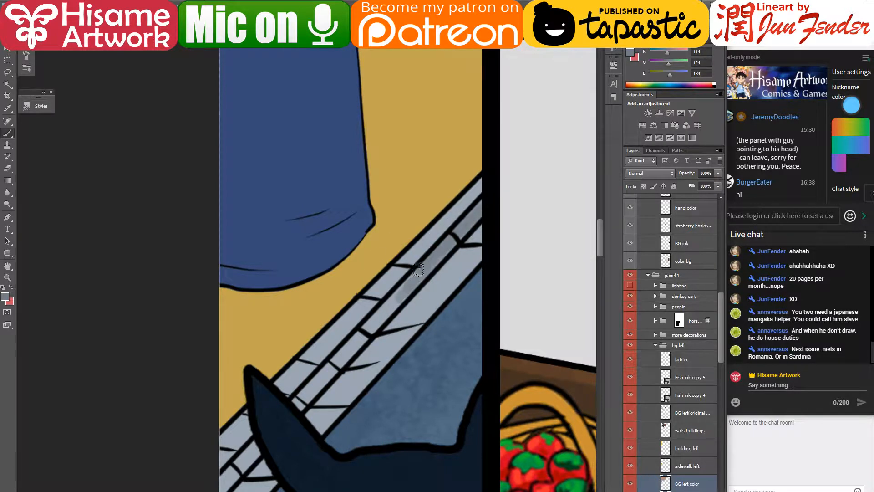
{"action": "mouse_move", "coordinate": [404, 286]}
{"action": "left_mouse_down"}
{"action": "mouse_move", "coordinate": [303, 394]}
{"action": "mouse_move", "coordinate": [373, 329]}
{"action": "mouse_move", "coordinate": [306, 394]}
{"action": "mouse_move", "coordinate": [342, 359]}
{"action": "mouse_move", "coordinate": [342, 319]}
{"action": "mouse_move", "coordinate": [296, 400]}
{"action": "mouse_move", "coordinate": [227, 476]}
{"action": "mouse_move", "coordinate": [274, 433]}
{"action": "mouse_move", "coordinate": [248, 460]}
{"action": "mouse_move", "coordinate": [261, 443]}
{"action": "left_mouse_up"}
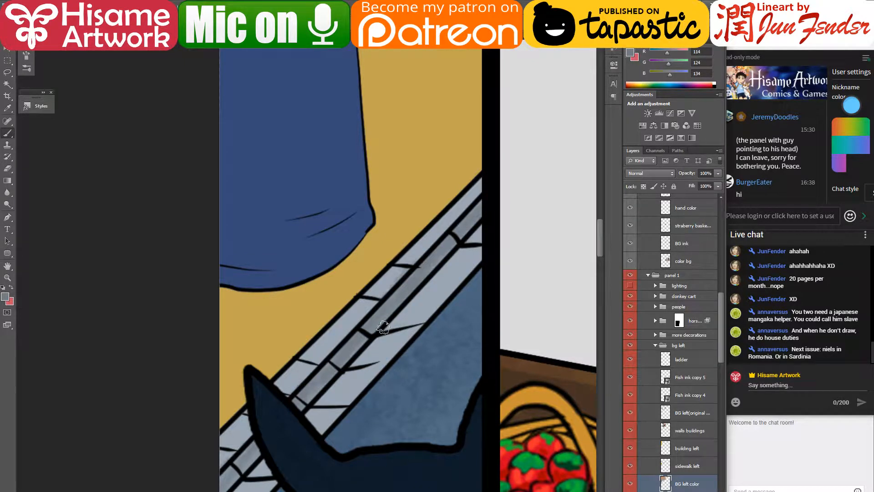
- Add soft grey shading around the joints of the foreground curb's upper and lower stones beside the blue dress
{"action": "left_click_drag", "start_coordinate": [410, 335], "coordinate": [389, 314]}
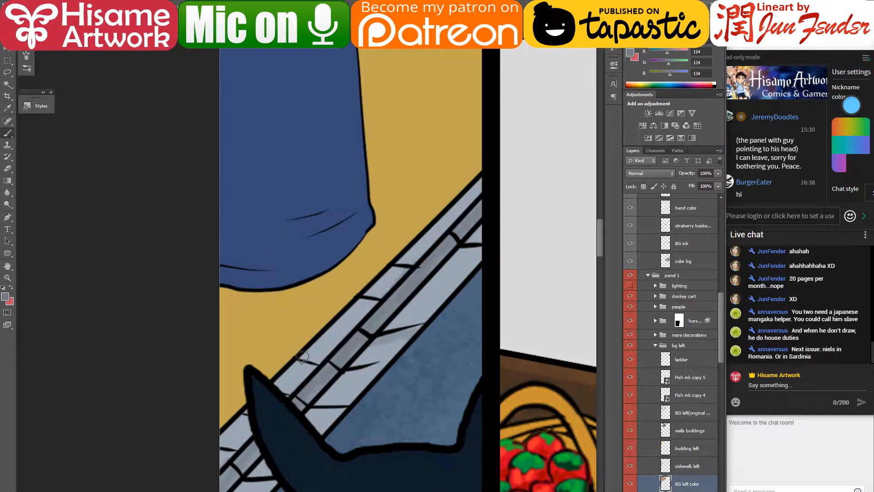
{"action": "mouse_move", "coordinate": [302, 357]}
{"action": "left_mouse_down"}
{"action": "mouse_move", "coordinate": [329, 359]}
{"action": "mouse_move", "coordinate": [366, 320]}
{"action": "mouse_move", "coordinate": [361, 302]}
{"action": "mouse_move", "coordinate": [380, 306]}
{"action": "mouse_move", "coordinate": [396, 271]}
{"action": "left_mouse_up"}
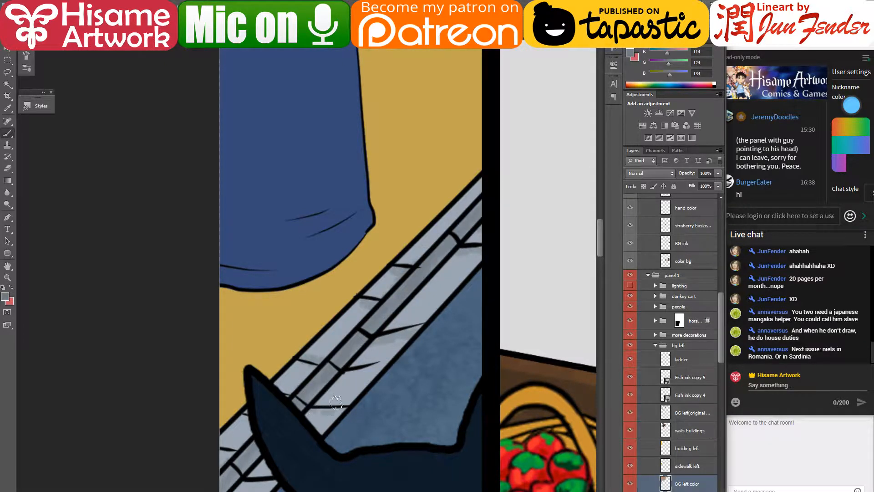
{"action": "left_click_drag", "start_coordinate": [340, 374], "coordinate": [366, 371]}
{"action": "left_click_drag", "start_coordinate": [255, 485], "coordinate": [258, 483]}
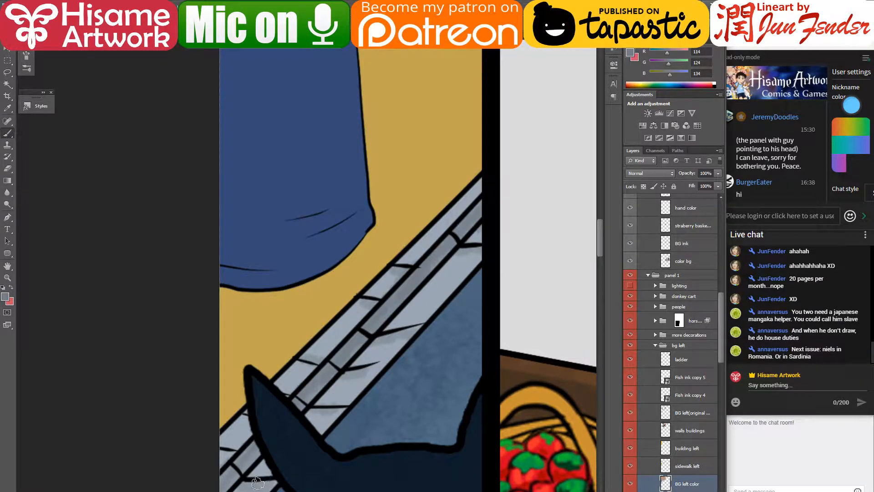
- Set the foreground color to light grey-blue RGB 193, 201, 208 and blend highlights onto the foreground curb's street-side stones
{"action": "left_click", "coordinate": [340, 374], "text": "alt"}
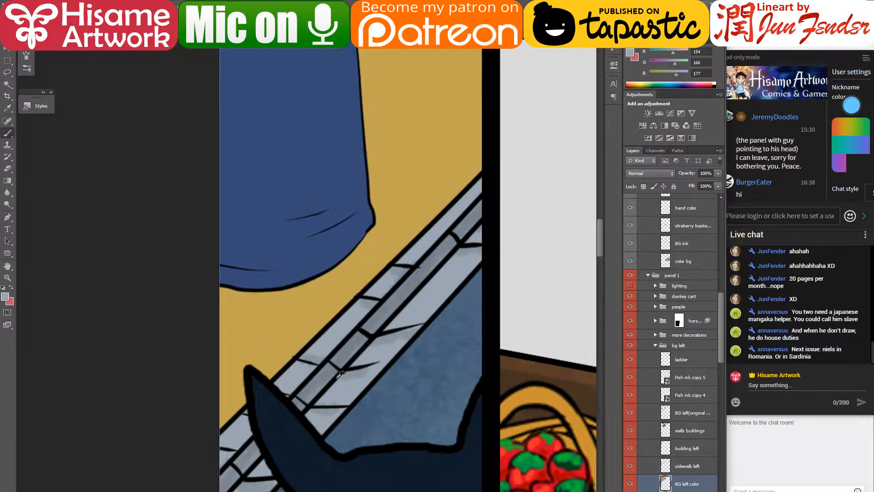
{"action": "left_click", "coordinate": [5, 296]}
{"action": "left_click_drag", "start_coordinate": [405, 192], "coordinate": [399, 178]}
{"action": "left_click", "coordinate": [605, 152]}
{"action": "left_click_drag", "start_coordinate": [396, 342], "coordinate": [371, 351]}
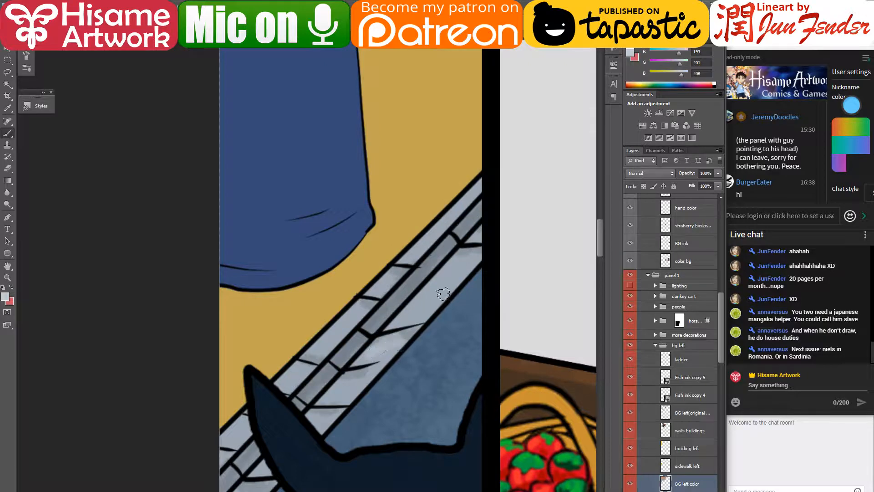
{"action": "left_click", "coordinate": [386, 342], "text": "alt"}
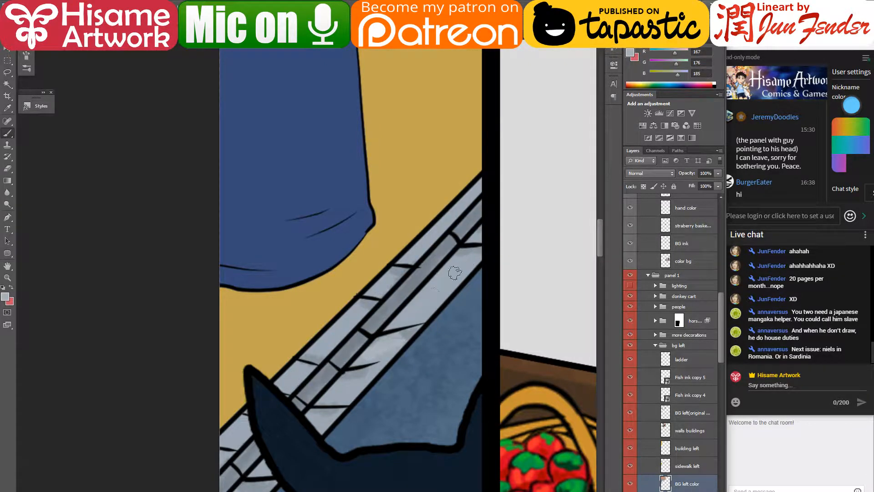
- Set the foreground color to RGB 200, 206, 212 and highlight the curb's lower band around the dog's corner and past the white-skirted woman
{"action": "left_click_drag", "start_coordinate": [511, 131], "coordinate": [280, 398]}
{"action": "left_click_drag", "start_coordinate": [510, 132], "coordinate": [295, 380]}
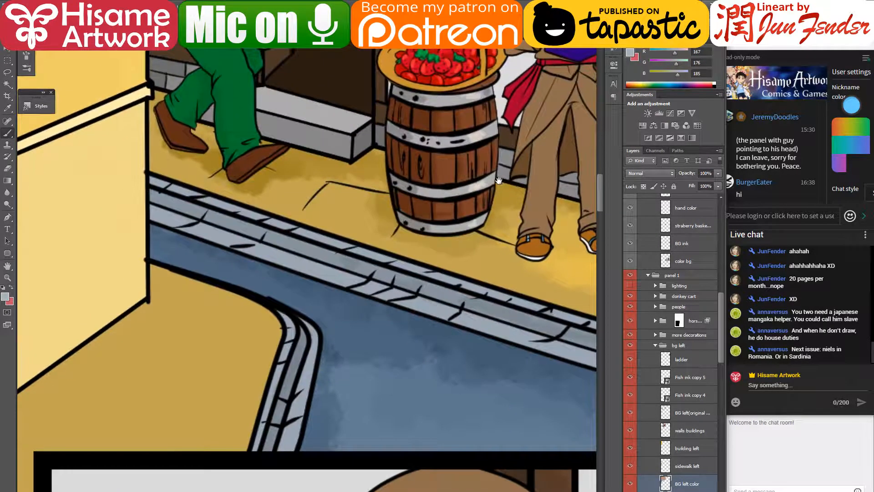
{"action": "left_click_drag", "start_coordinate": [517, 380], "coordinate": [187, 335]}
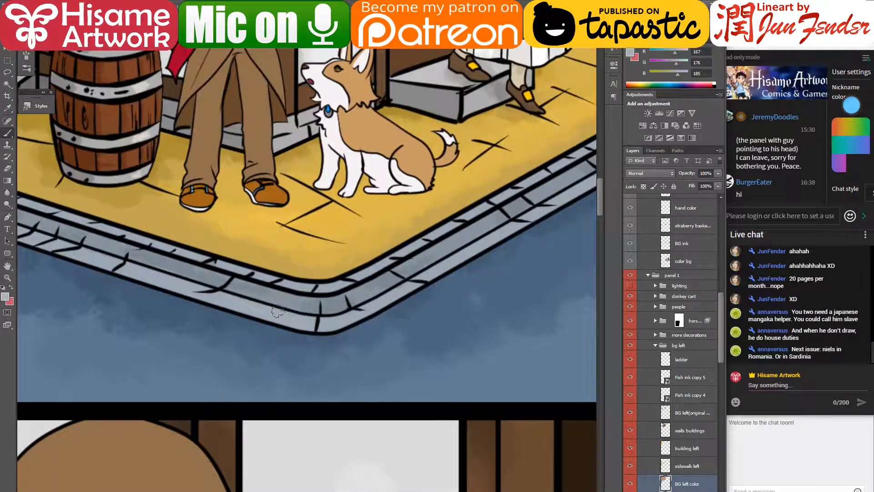
{"action": "left_click", "coordinate": [5, 297]}
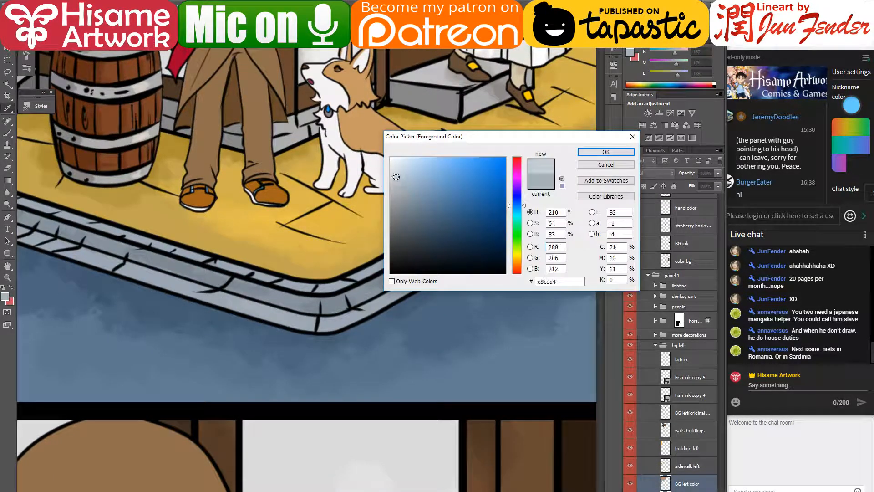
{"action": "left_click", "coordinate": [601, 152]}
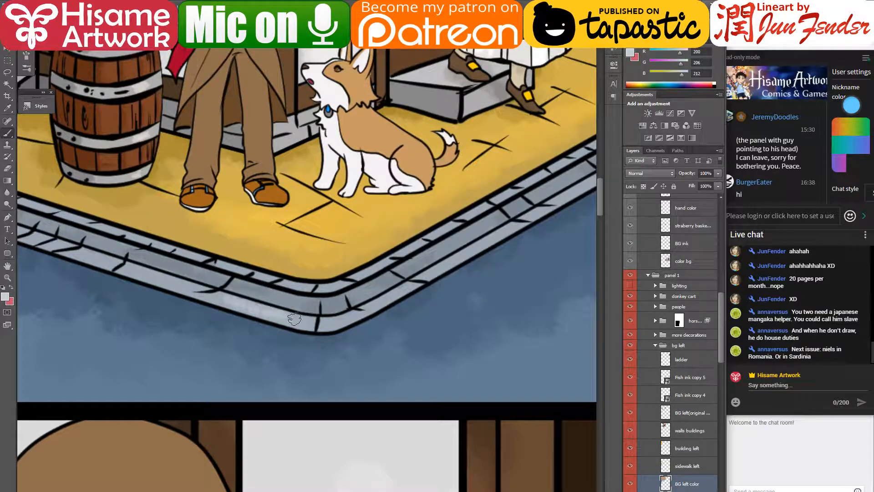
{"action": "left_click_drag", "start_coordinate": [411, 277], "coordinate": [160, 408]}
{"action": "left_click_drag", "start_coordinate": [264, 350], "coordinate": [334, 311]}
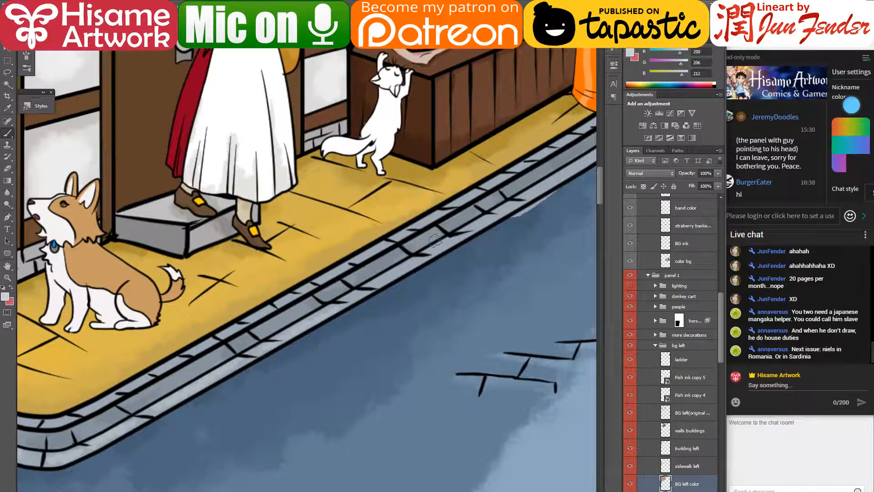
- Highlight the curb's street-side band along the meat stall and erase the light paint spilling onto the road there
{"action": "left_click_drag", "start_coordinate": [492, 215], "coordinate": [278, 355]}
{"action": "mouse_move", "coordinate": [163, 423]}
{"action": "left_mouse_down"}
{"action": "mouse_move", "coordinate": [296, 344]}
{"action": "mouse_move", "coordinate": [413, 256]}
{"action": "left_mouse_up"}
{"action": "left_click", "coordinate": [9, 171]}
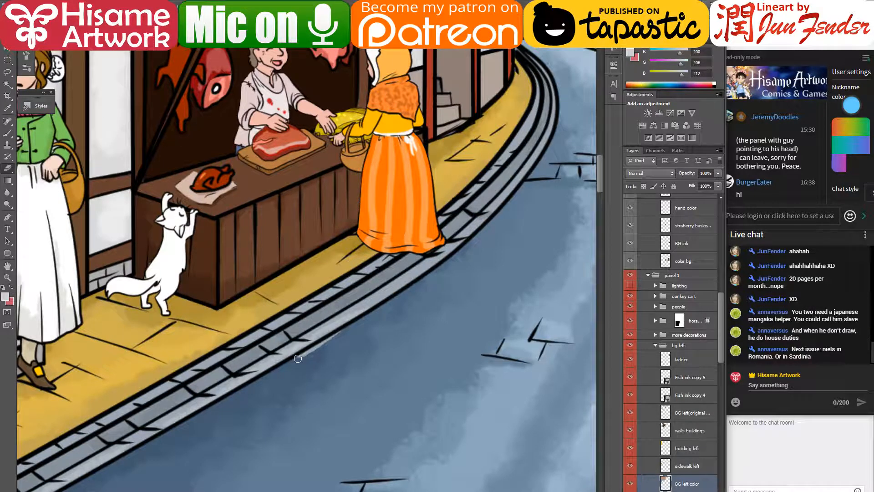
{"action": "left_click_drag", "start_coordinate": [298, 359], "coordinate": [324, 345]}
{"action": "left_click", "coordinate": [10, 134]}
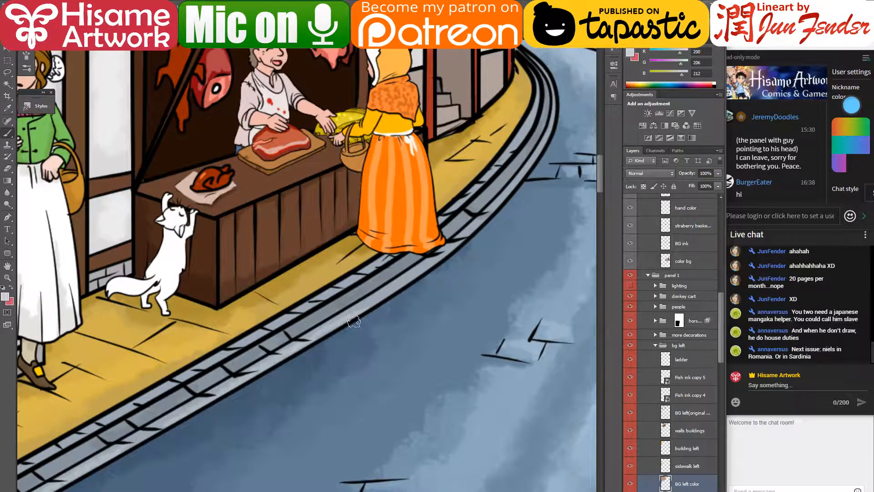
{"action": "scroll", "coordinate": [394, 363], "scroll_direction": "up", "scroll_amount": 1}
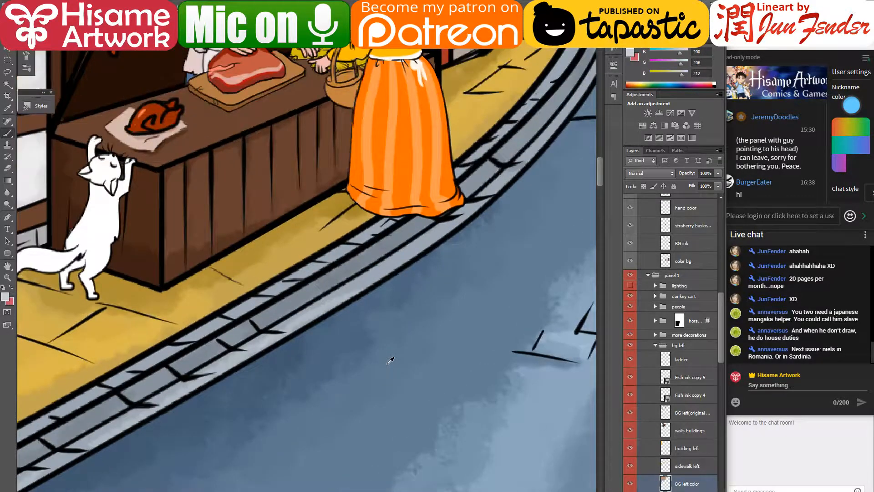
- Sample grey-blue RGB 176, 185, 194 and blend it along the curb from the meat stall to the bend past the orange-dressed woman
{"action": "scroll", "coordinate": [410, 366], "scroll_direction": "down", "scroll_amount": 1}
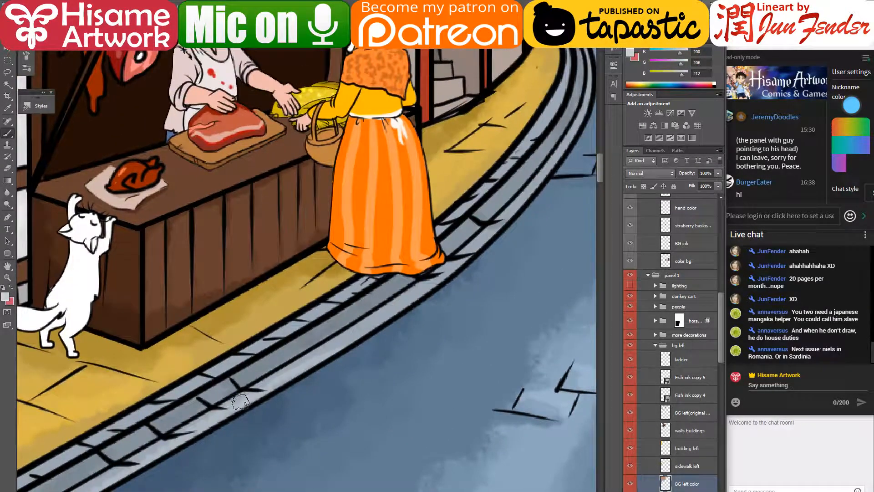
{"action": "left_click", "coordinate": [253, 385], "text": "alt"}
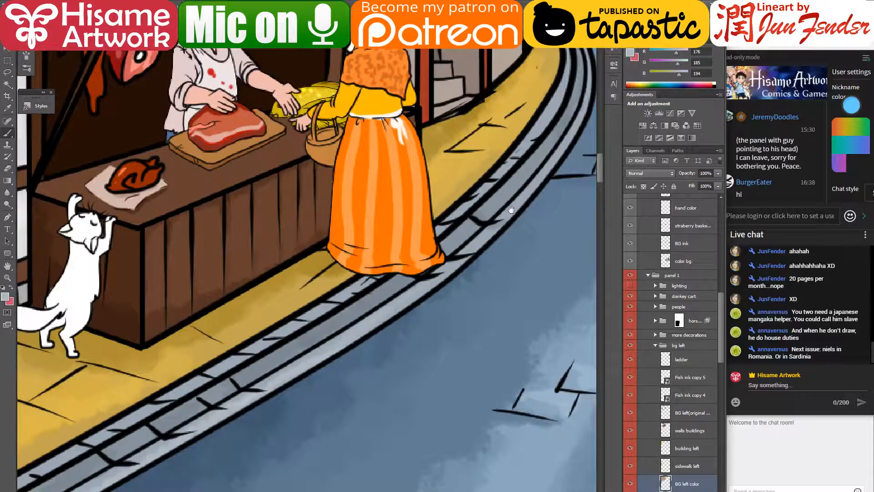
{"action": "left_click_drag", "start_coordinate": [511, 210], "coordinate": [327, 395]}
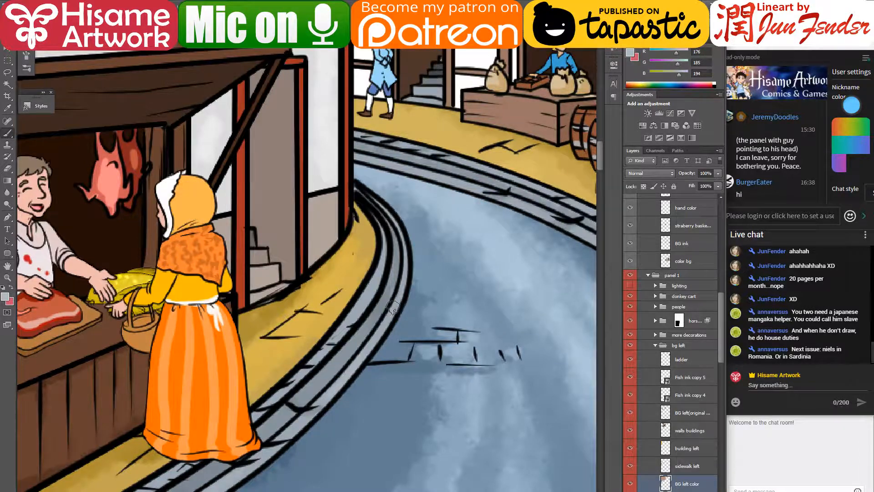
{"action": "left_click_drag", "start_coordinate": [393, 308], "coordinate": [340, 384]}
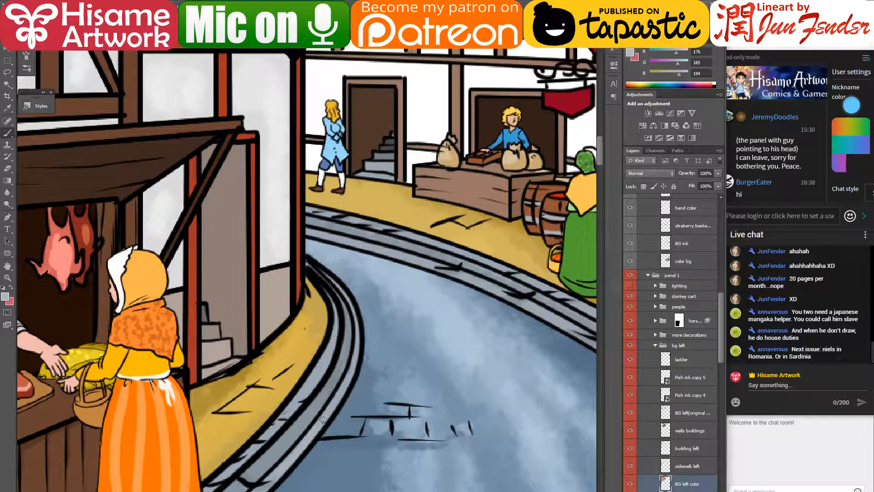
{"action": "left_click_drag", "start_coordinate": [358, 329], "coordinate": [288, 388]}
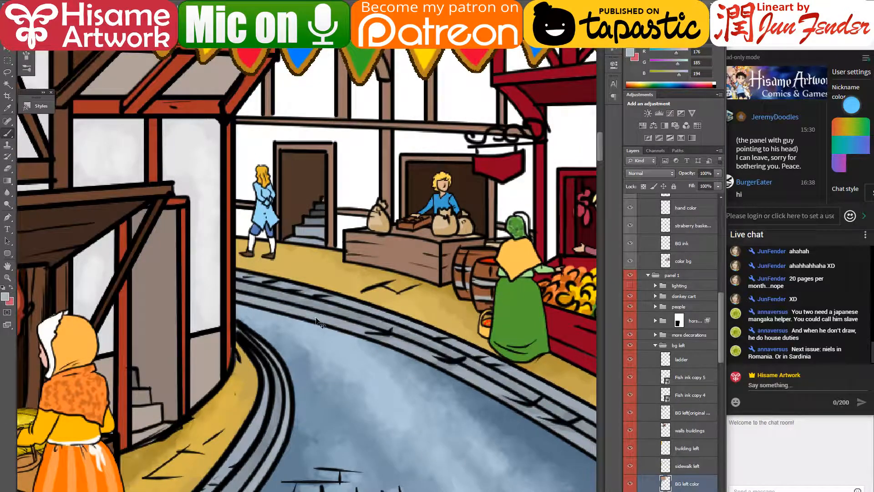
- Select the far curb's color layer and brush white RGB 255, 255, 255 highlights along the stones facing the far stalls
{"action": "key", "text": "v"}
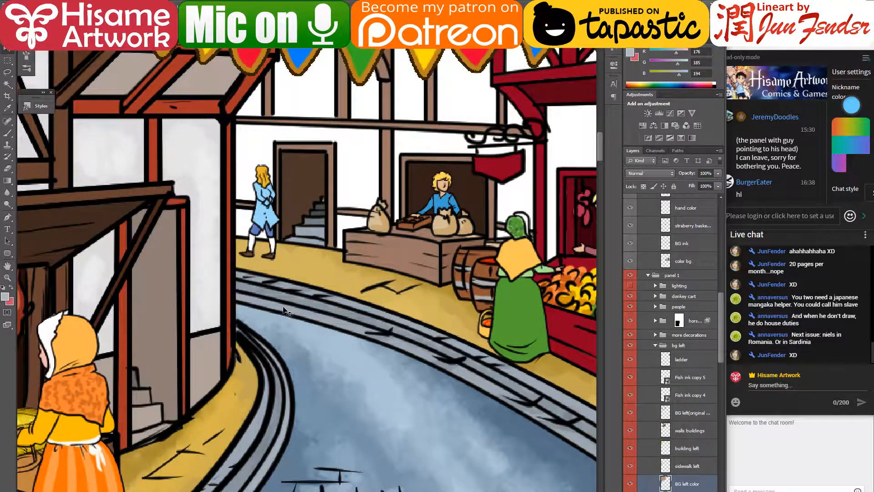
{"action": "left_click", "coordinate": [287, 315]}
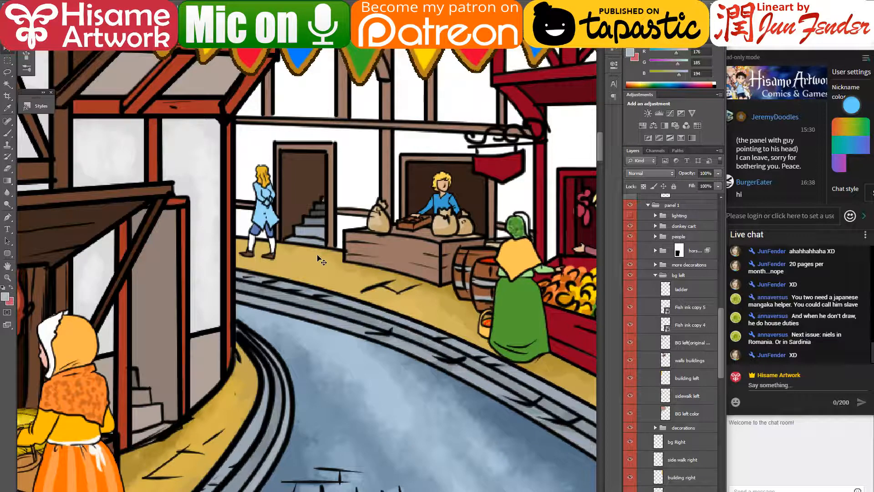
{"action": "scroll", "coordinate": [321, 260], "scroll_direction": "up", "scroll_amount": 1}
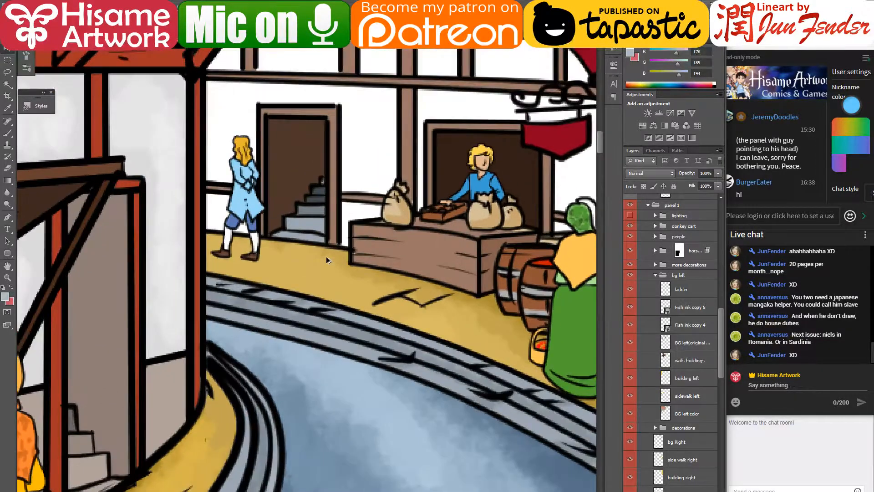
{"action": "left_click", "coordinate": [8, 133]}
{"action": "left_click", "coordinate": [353, 165], "text": "alt"}
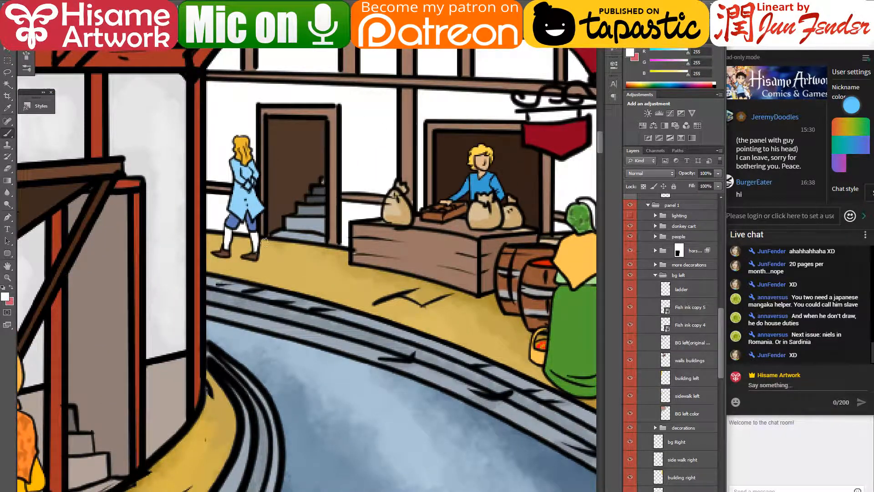
{"action": "mouse_move", "coordinate": [216, 307]}
{"action": "left_mouse_down"}
{"action": "mouse_move", "coordinate": [276, 332]}
{"action": "mouse_move", "coordinate": [343, 337]}
{"action": "mouse_move", "coordinate": [387, 327]}
{"action": "mouse_move", "coordinate": [451, 352]}
{"action": "mouse_move", "coordinate": [419, 335]}
{"action": "left_mouse_up"}
{"action": "left_click_drag", "start_coordinate": [407, 367], "coordinate": [429, 372]}
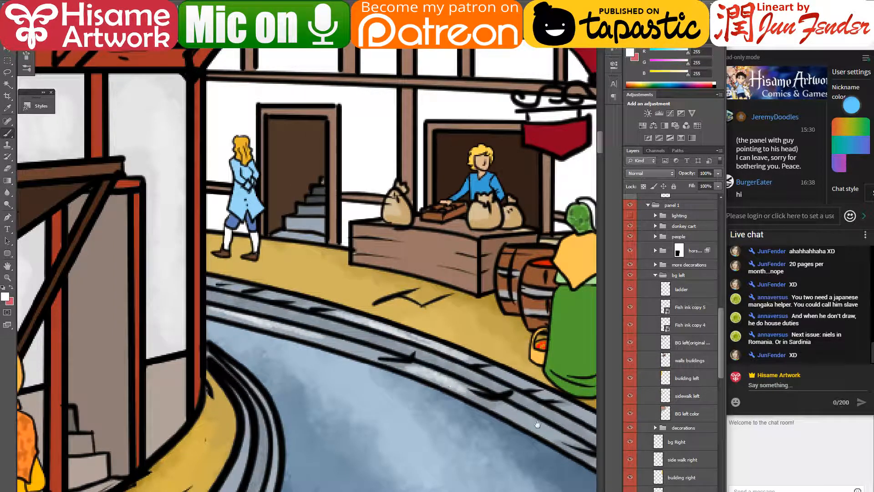
{"action": "mouse_move", "coordinate": [538, 424]}
{"action": "left_mouse_down"}
{"action": "mouse_move", "coordinate": [413, 399]}
{"action": "mouse_move", "coordinate": [530, 433]}
{"action": "left_mouse_up"}
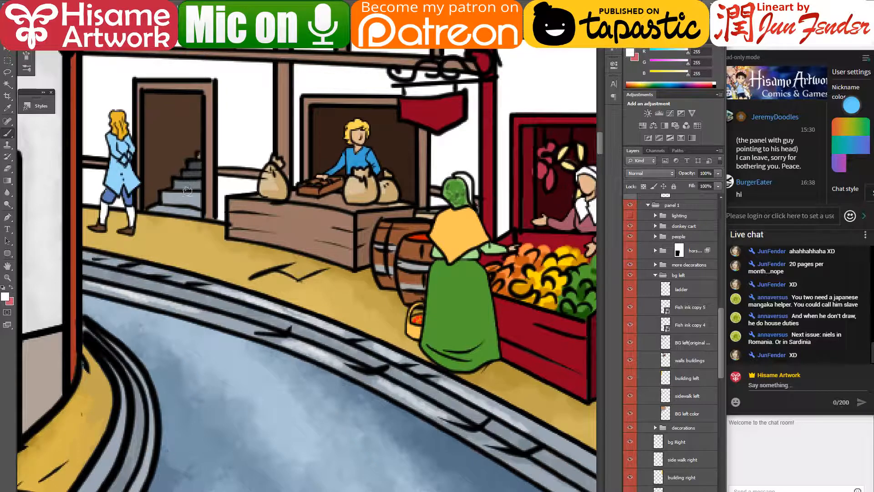
- Touch up the stone steps in the far doorway with greys RGB 115, 125, 134 and 99, 108, 117 and brown RGB 78, 55, 43
{"action": "key", "text": "b"}
{"action": "left_click", "coordinate": [193, 182], "text": "alt"}
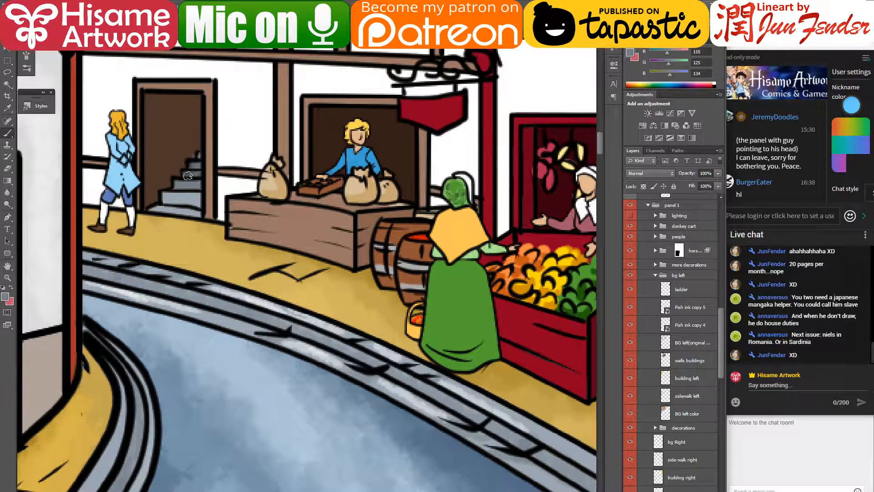
{"action": "left_click", "coordinate": [193, 198], "text": "alt"}
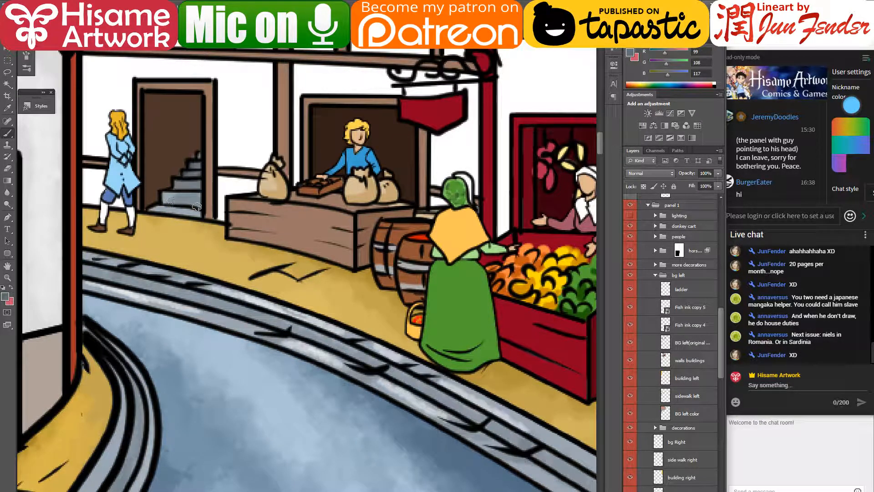
{"action": "left_click", "coordinate": [190, 153], "text": "alt"}
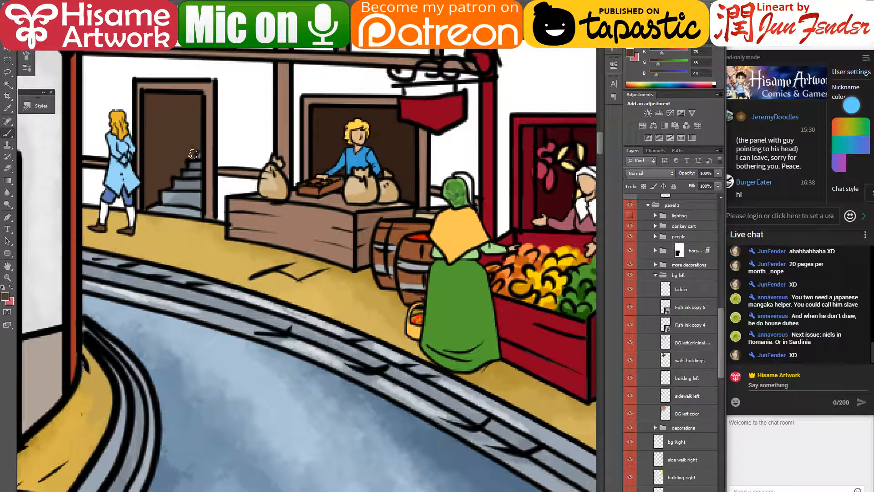
- Sample white and paint highlights on the upper and lower bands of the curb in front of the red vegetable stall
{"action": "left_click_drag", "start_coordinate": [444, 449], "coordinate": [292, 389]}
{"action": "left_click", "coordinate": [317, 94], "text": "alt"}
{"action": "left_click_drag", "start_coordinate": [396, 425], "coordinate": [292, 302]}
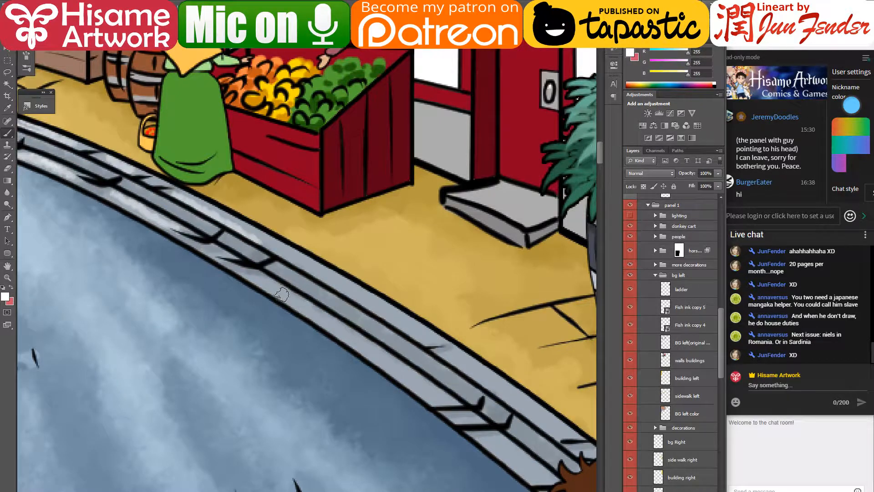
{"action": "left_click_drag", "start_coordinate": [267, 286], "coordinate": [370, 353]}
{"action": "left_click_drag", "start_coordinate": [314, 309], "coordinate": [372, 341]}
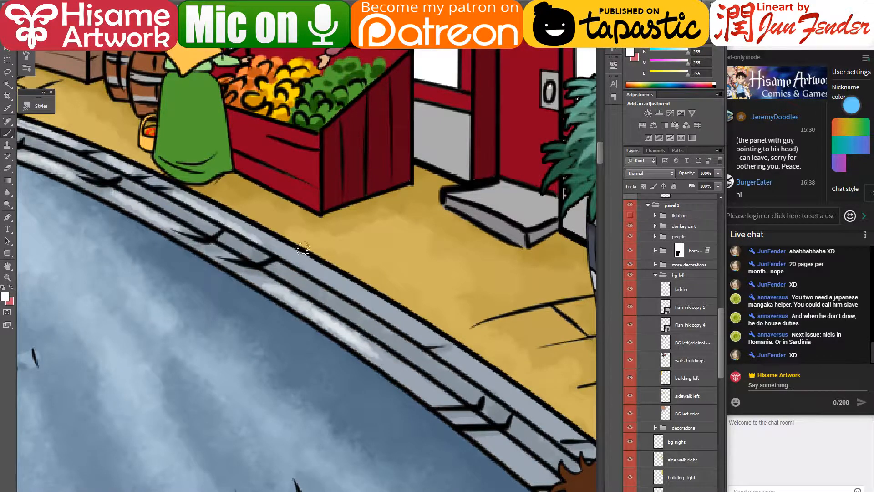
{"action": "left_click_drag", "start_coordinate": [302, 252], "coordinate": [362, 292]}
- Soften the white highlights on the curb by the vegetable stall with grey-blue RGB 154, 166, 177
{"action": "left_click", "coordinate": [253, 273], "text": "alt"}
{"action": "left_click_drag", "start_coordinate": [350, 339], "coordinate": [281, 293]}
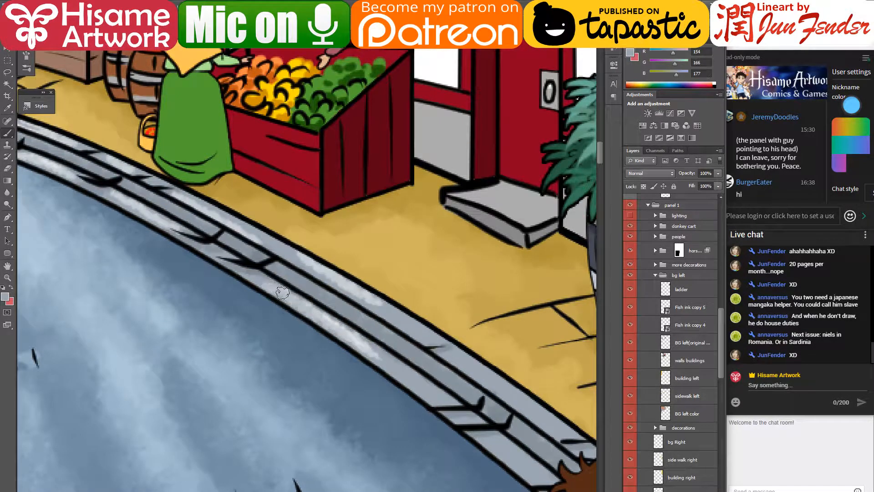
{"action": "left_click_drag", "start_coordinate": [378, 312], "coordinate": [326, 272]}
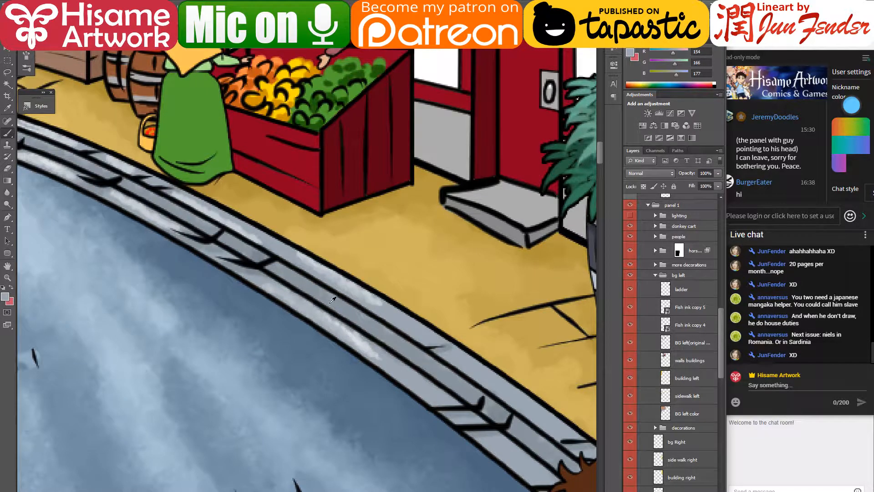
- Set the foreground color to RGB 213, 218, 222 and extend the curb highlights from the vegetable stall toward the cart driver's head
{"action": "left_click", "coordinate": [351, 329], "text": "alt"}
{"action": "left_click_drag", "start_coordinate": [383, 356], "coordinate": [421, 385]}
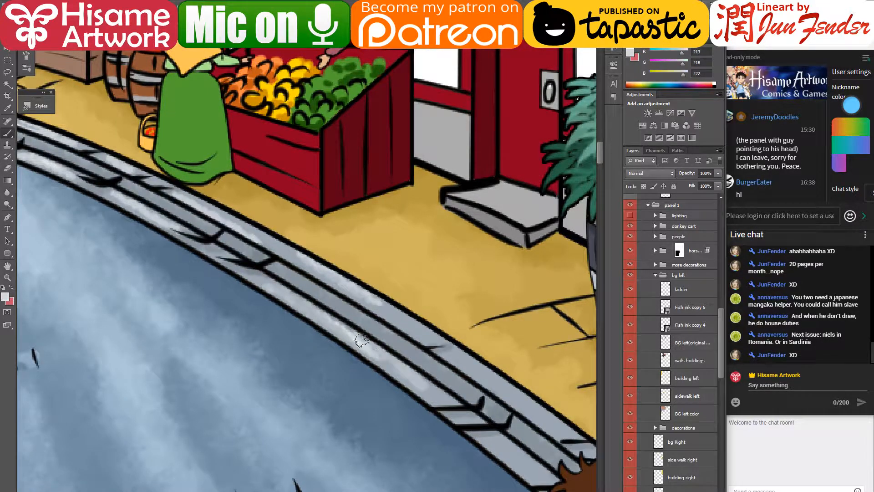
{"action": "left_click_drag", "start_coordinate": [361, 340], "coordinate": [432, 393]}
{"action": "left_click_drag", "start_coordinate": [384, 307], "coordinate": [424, 331]}
{"action": "mouse_move", "coordinate": [490, 387]}
{"action": "left_mouse_down"}
{"action": "mouse_move", "coordinate": [418, 343]}
{"action": "mouse_move", "coordinate": [357, 295]}
{"action": "left_mouse_up"}
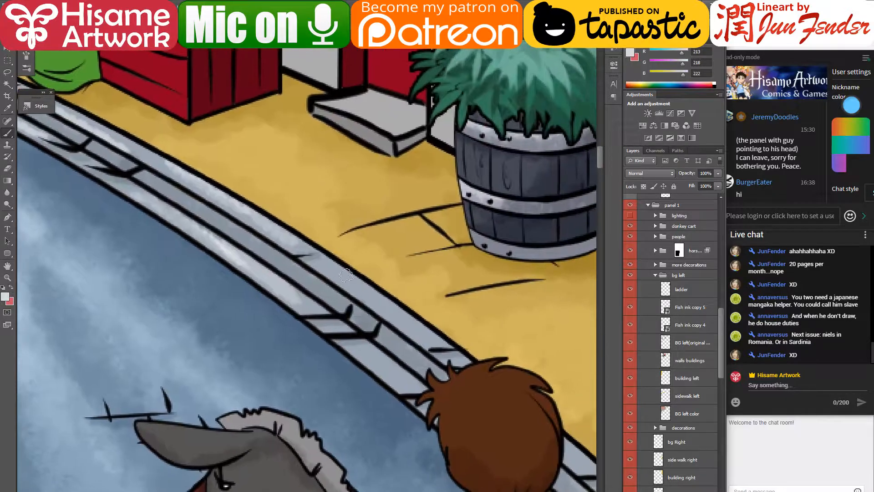
{"action": "mouse_move", "coordinate": [380, 359]}
{"action": "left_mouse_down"}
{"action": "mouse_move", "coordinate": [412, 382]}
{"action": "mouse_move", "coordinate": [396, 378]}
{"action": "left_mouse_up"}
- Continue the light highlights on the curb past the cart driver and around the corner below the rooster
{"action": "left_click_drag", "start_coordinate": [526, 429], "coordinate": [327, 328]}
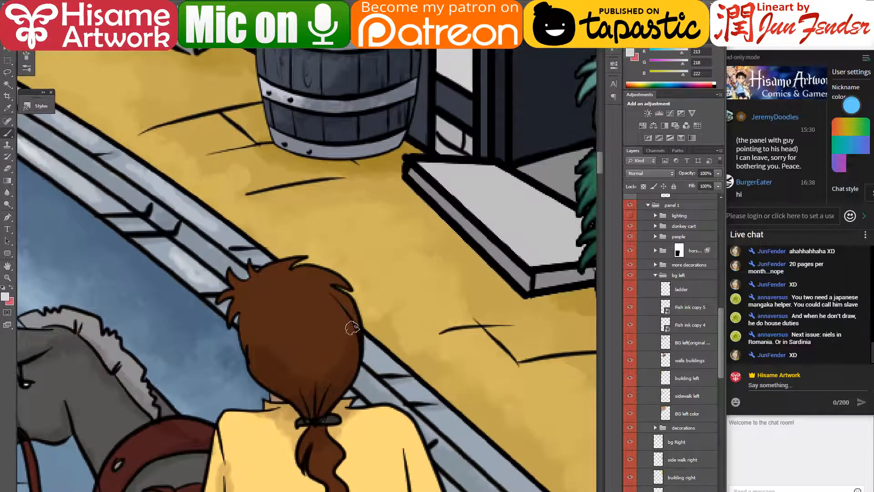
{"action": "mouse_move", "coordinate": [438, 407]}
{"action": "left_mouse_down"}
{"action": "mouse_move", "coordinate": [356, 293]}
{"action": "mouse_move", "coordinate": [289, 234]}
{"action": "mouse_move", "coordinate": [341, 275]}
{"action": "mouse_move", "coordinate": [331, 271]}
{"action": "mouse_move", "coordinate": [483, 419]}
{"action": "left_mouse_up"}
{"action": "left_click_drag", "start_coordinate": [537, 457], "coordinate": [328, 339]}
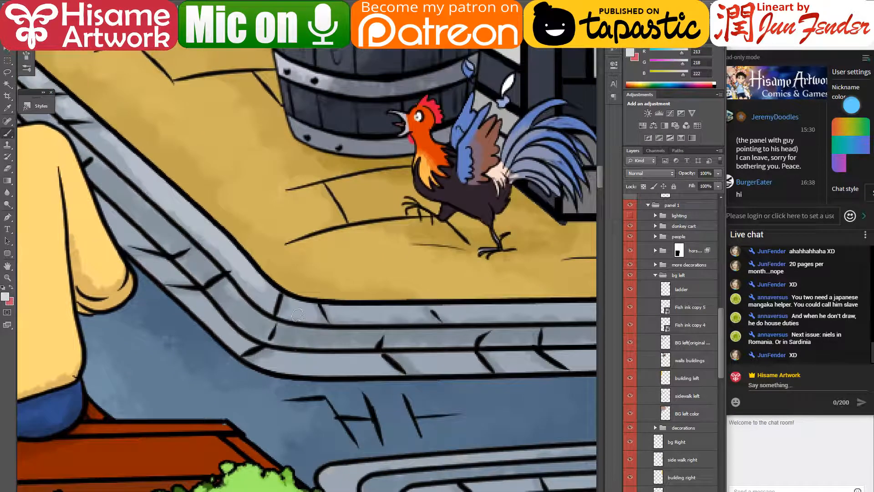
{"action": "mouse_move", "coordinate": [386, 318]}
{"action": "left_mouse_down"}
{"action": "mouse_move", "coordinate": [344, 312]}
{"action": "mouse_move", "coordinate": [411, 312]}
{"action": "mouse_move", "coordinate": [357, 311]}
{"action": "mouse_move", "coordinate": [375, 329]}
{"action": "left_mouse_up"}
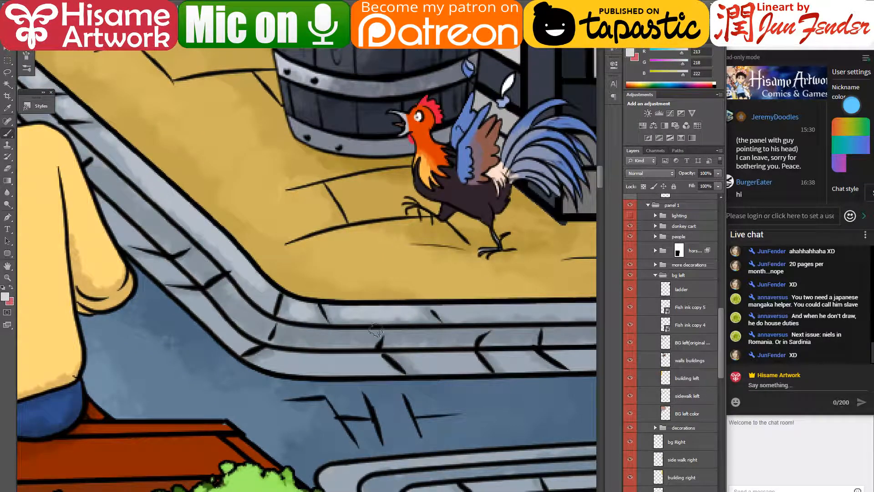
{"action": "mouse_move", "coordinate": [274, 360]}
{"action": "left_mouse_down"}
{"action": "mouse_move", "coordinate": [346, 366]}
{"action": "mouse_move", "coordinate": [312, 367]}
{"action": "left_mouse_up"}
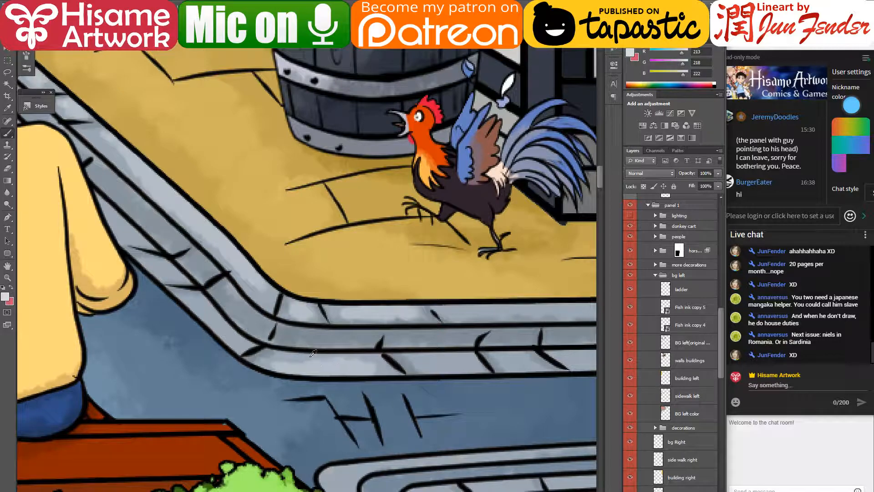
- Sample RGB 182, 190, 198 and blend the highlights on the curb corner beside the cart driver
{"action": "left_click", "coordinate": [290, 362], "text": "alt"}
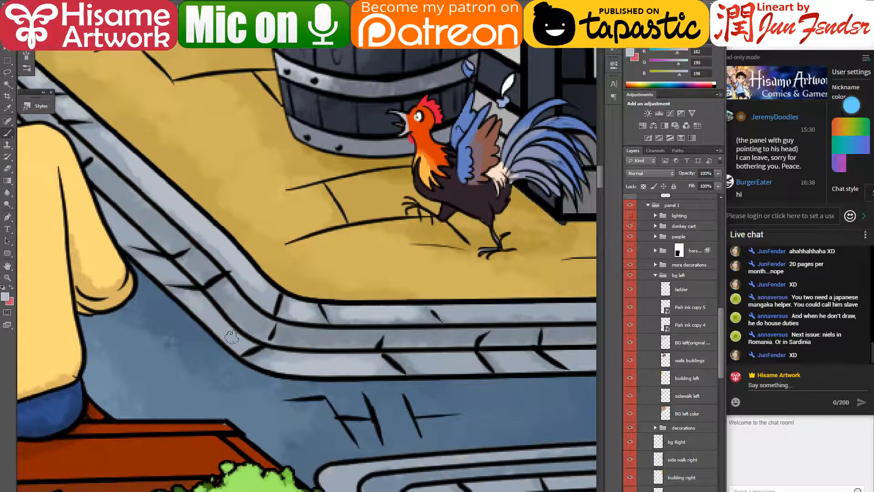
{"action": "mouse_move", "coordinate": [232, 337]}
{"action": "left_mouse_down"}
{"action": "mouse_move", "coordinate": [203, 306]}
{"action": "mouse_move", "coordinate": [326, 355]}
{"action": "mouse_move", "coordinate": [346, 378]}
{"action": "left_mouse_up"}
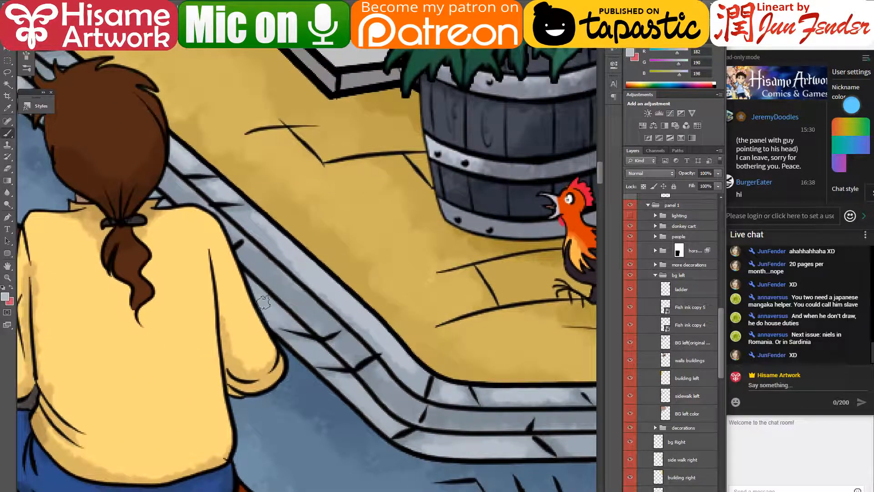
{"action": "left_click_drag", "start_coordinate": [477, 399], "coordinate": [282, 144]}
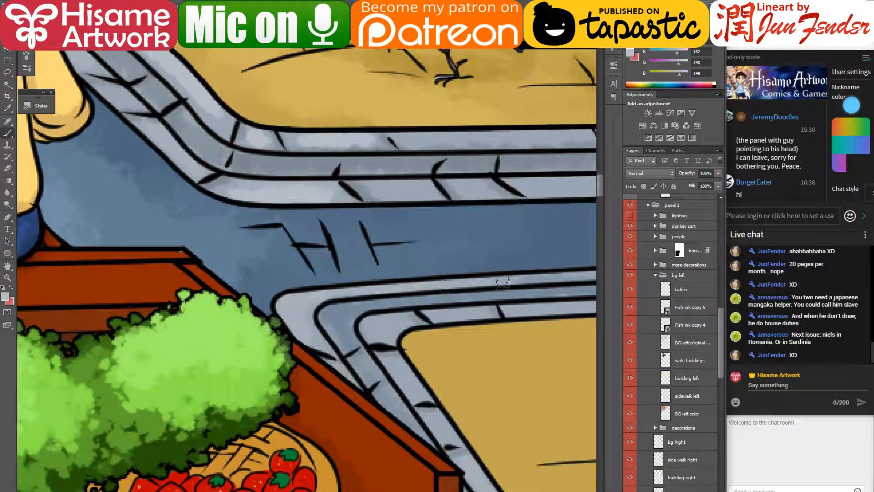
- Brush soft RGB 182, 190, 198 highlights along the nearer sidewalk's curb and its corner beside the vegetable cart
{"action": "left_click_drag", "start_coordinate": [496, 275], "coordinate": [561, 268]}
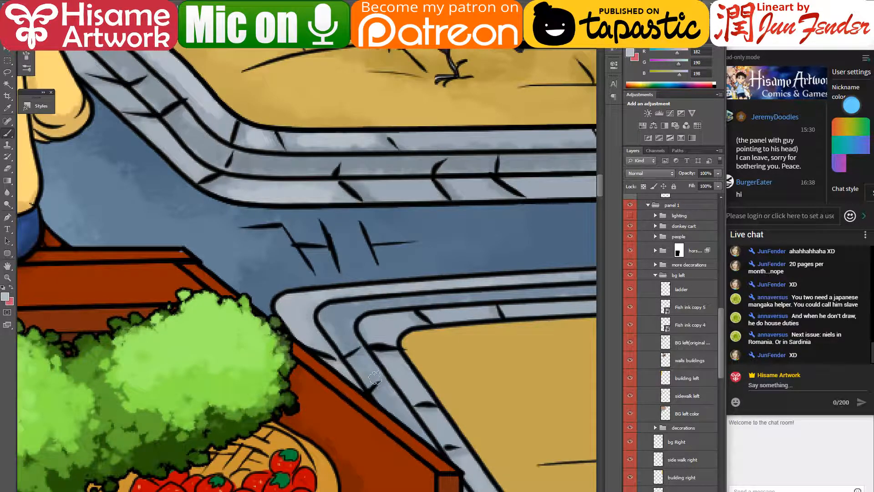
{"action": "left_click_drag", "start_coordinate": [385, 328], "coordinate": [369, 326]}
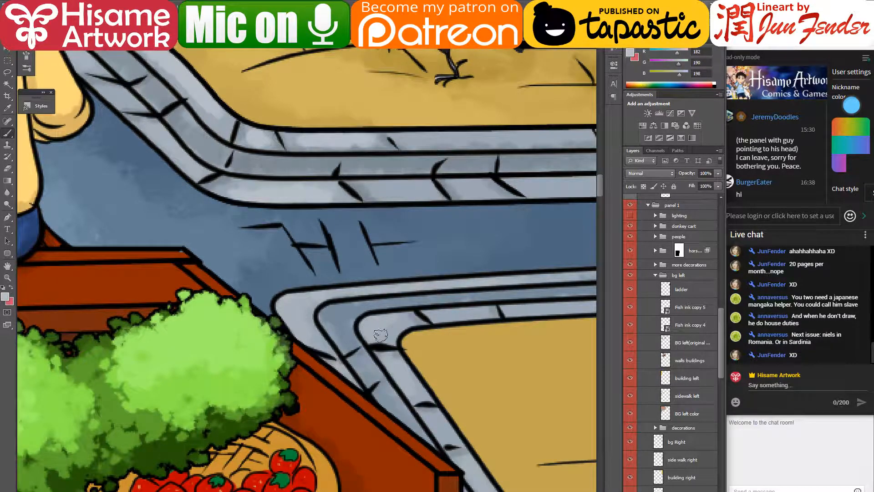
{"action": "left_click_drag", "start_coordinate": [445, 441], "coordinate": [352, 356]}
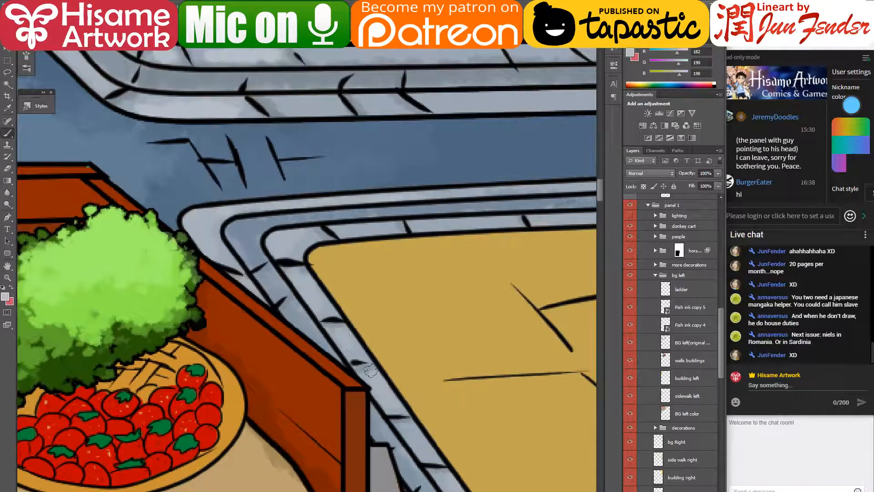
{"action": "left_click_drag", "start_coordinate": [411, 440], "coordinate": [364, 320]}
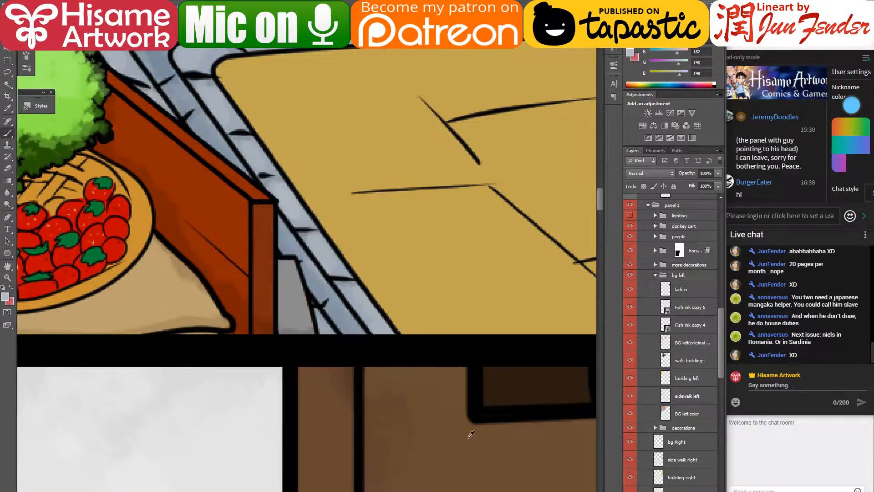
{"action": "scroll", "coordinate": [472, 434], "scroll_direction": "down", "scroll_amount": 5}
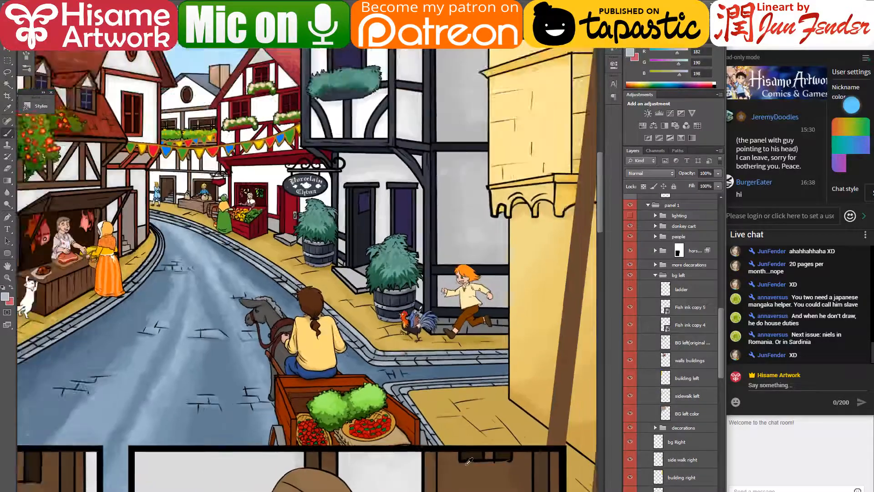
{"action": "scroll", "coordinate": [469, 460], "scroll_direction": "down", "scroll_amount": 1}
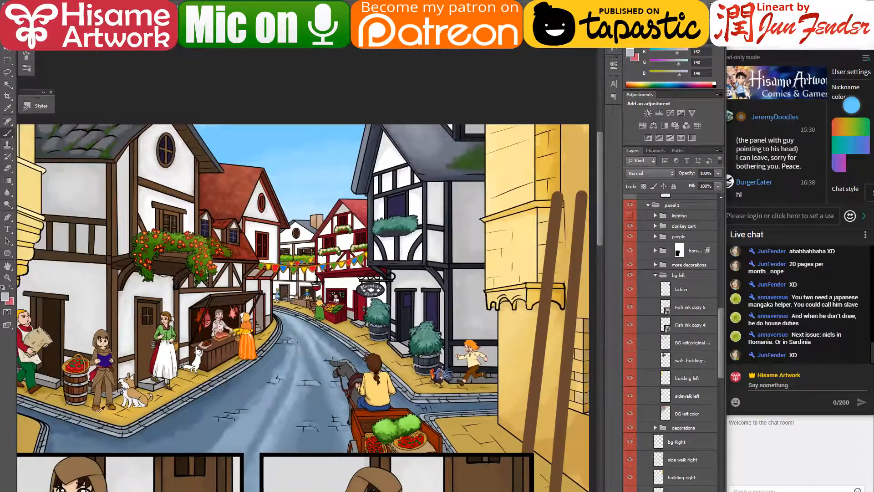
{"action": "scroll", "coordinate": [150, 407], "scroll_direction": "up", "scroll_amount": 3}
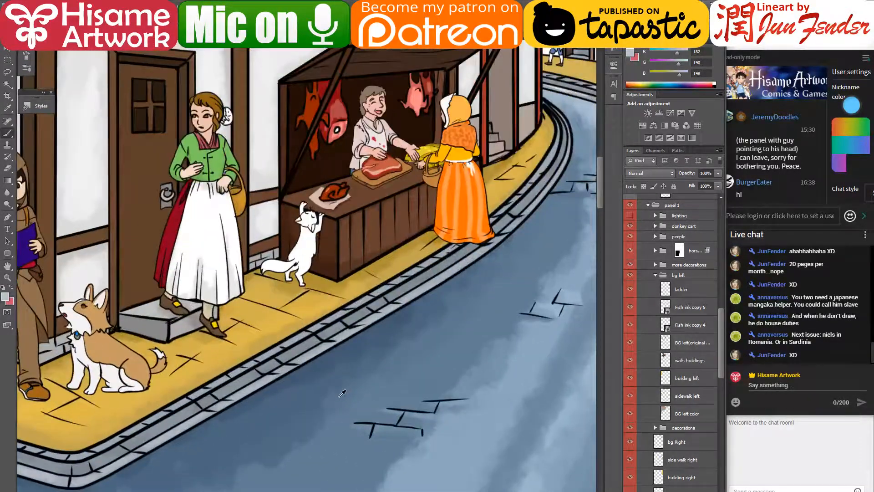
{"action": "scroll", "coordinate": [277, 454], "scroll_direction": "down", "scroll_amount": 3}
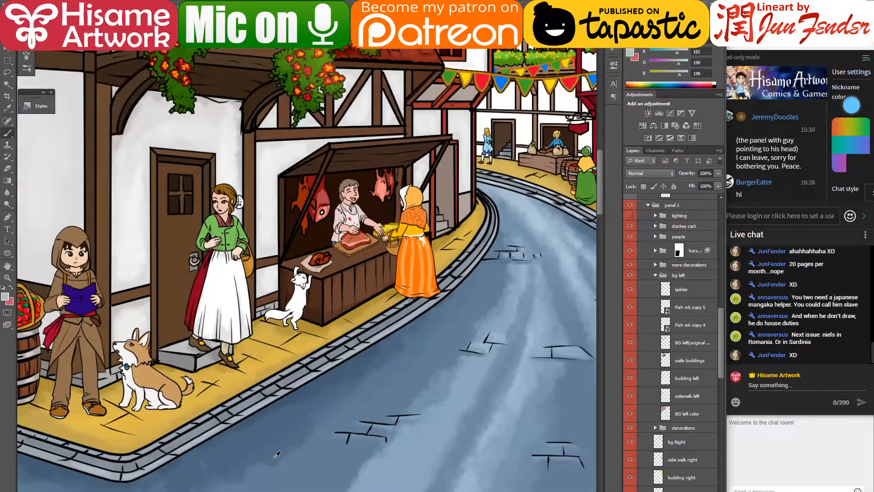
- Sample RGB 155, 182, 202 and RGB 149, 176, 197 from the road and widen the light wheel track beside the donkey
{"action": "scroll", "coordinate": [475, 416], "scroll_direction": "down", "scroll_amount": 2}
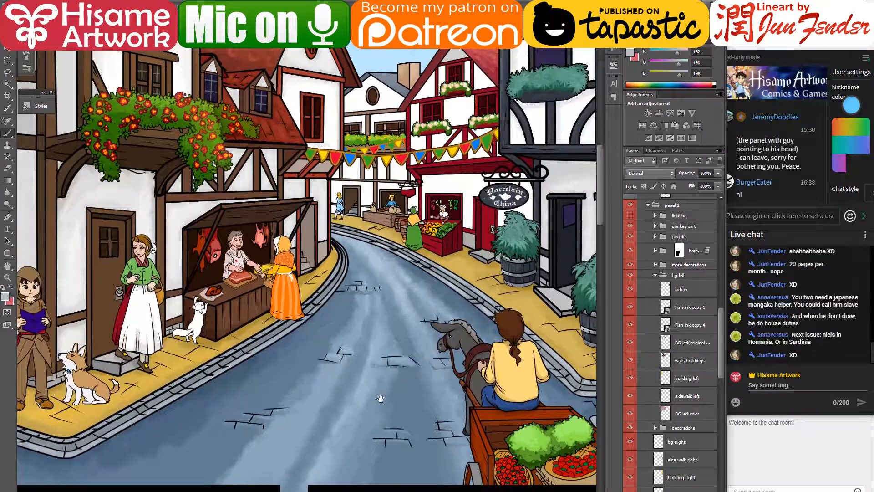
{"action": "scroll", "coordinate": [392, 471], "scroll_direction": "up", "scroll_amount": 1}
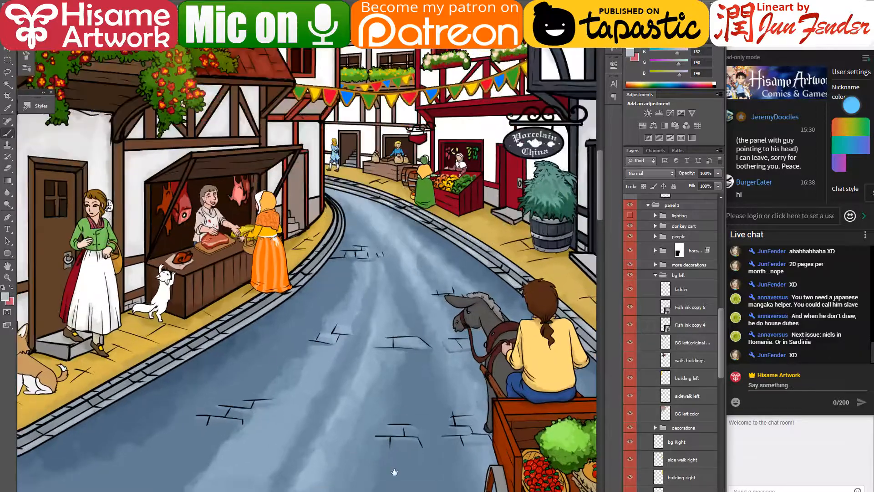
{"action": "left_click_drag", "start_coordinate": [393, 470], "coordinate": [376, 418]}
{"action": "scroll", "coordinate": [353, 426], "scroll_direction": "up", "scroll_amount": 1}
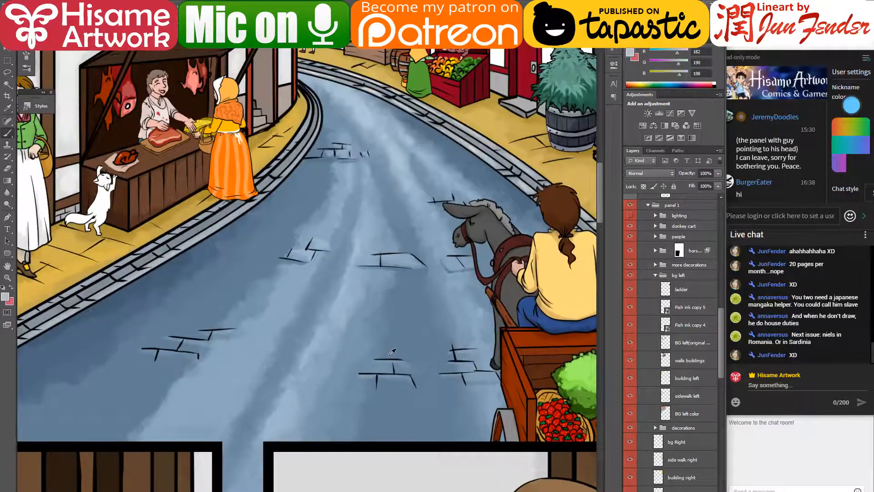
{"action": "left_click", "coordinate": [358, 322], "text": "alt"}
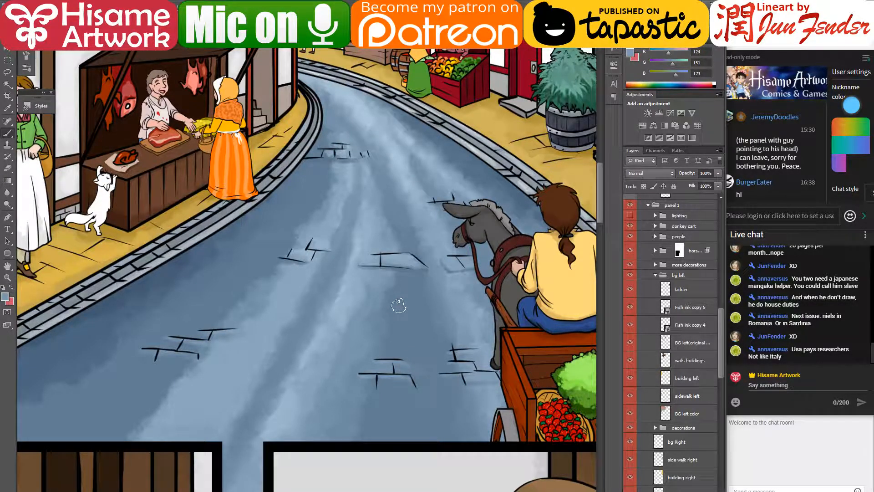
{"action": "mouse_move", "coordinate": [398, 296]}
{"action": "left_mouse_down"}
{"action": "mouse_move", "coordinate": [445, 289]}
{"action": "mouse_move", "coordinate": [356, 416]}
{"action": "left_mouse_up"}
{"action": "left_click", "coordinate": [384, 281], "text": "alt"}
{"action": "key", "text": "ctrl+z"}
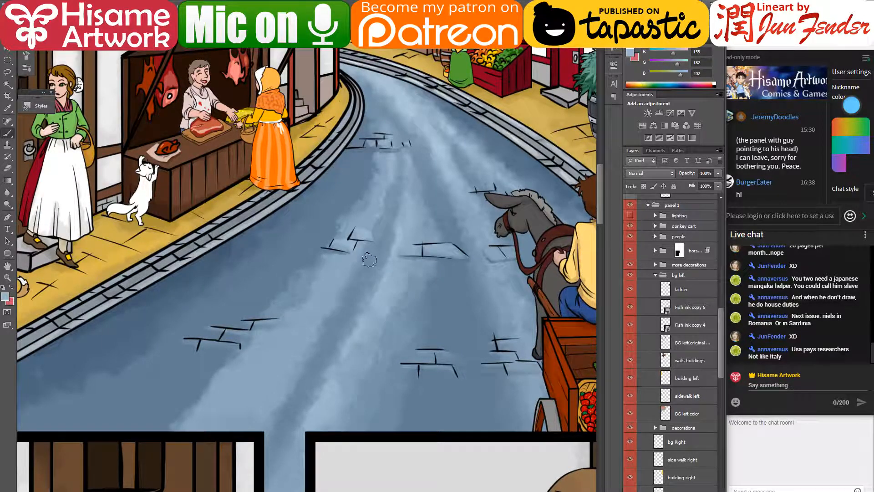
{"action": "mouse_move", "coordinate": [427, 319]}
{"action": "left_mouse_down"}
{"action": "mouse_move", "coordinate": [404, 309]}
{"action": "mouse_move", "coordinate": [411, 272]}
{"action": "mouse_move", "coordinate": [382, 341]}
{"action": "mouse_move", "coordinate": [421, 285]}
{"action": "mouse_move", "coordinate": [432, 293]}
{"action": "mouse_move", "coordinate": [409, 279]}
{"action": "mouse_move", "coordinate": [362, 415]}
{"action": "mouse_move", "coordinate": [415, 301]}
{"action": "left_mouse_up"}
{"action": "left_click", "coordinate": [405, 274], "text": "alt"}
{"action": "left_click", "coordinate": [402, 273], "text": "alt"}
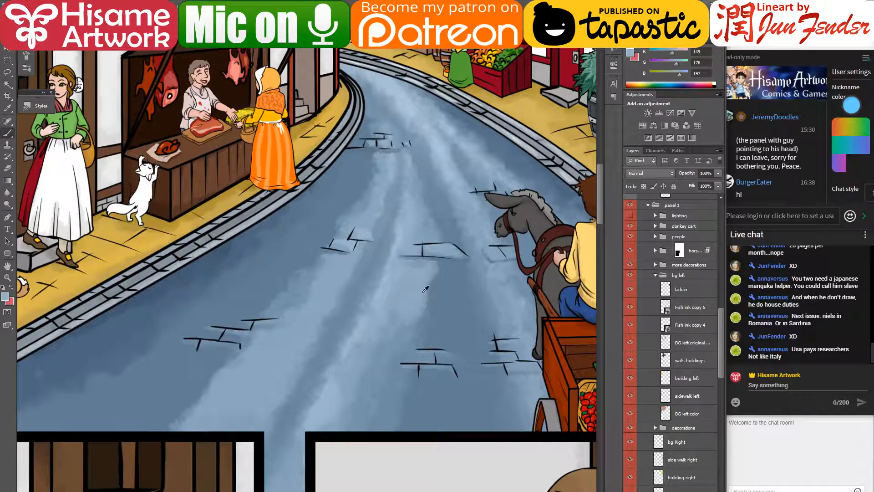
- Blend the wheel track's edge into the mid-road shadow with RGB 99, 125, 149, RGB 107, 133, 157 and RGB 116, 143, 166
{"action": "left_click", "coordinate": [443, 288], "text": "alt"}
{"action": "mouse_move", "coordinate": [435, 272]}
{"action": "left_mouse_down"}
{"action": "mouse_move", "coordinate": [422, 320]}
{"action": "mouse_move", "coordinate": [397, 333]}
{"action": "left_mouse_up"}
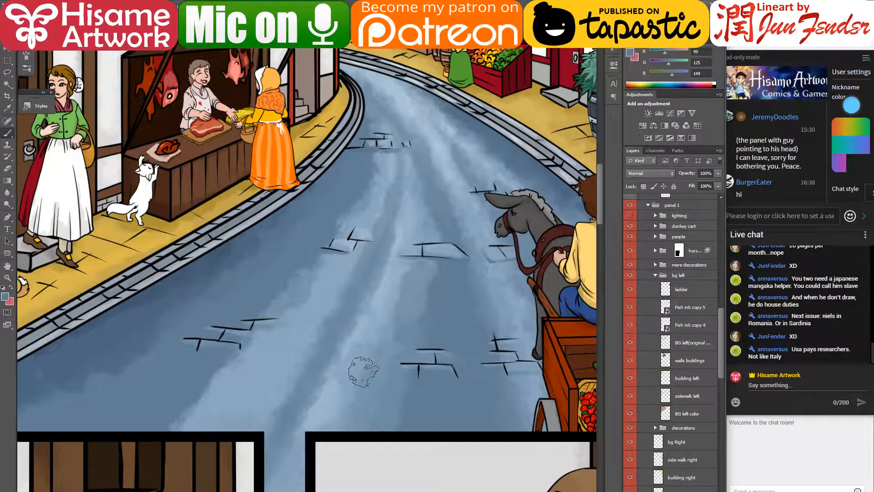
{"action": "left_click", "coordinate": [430, 301], "text": "alt"}
{"action": "left_click", "coordinate": [412, 321], "text": "alt"}
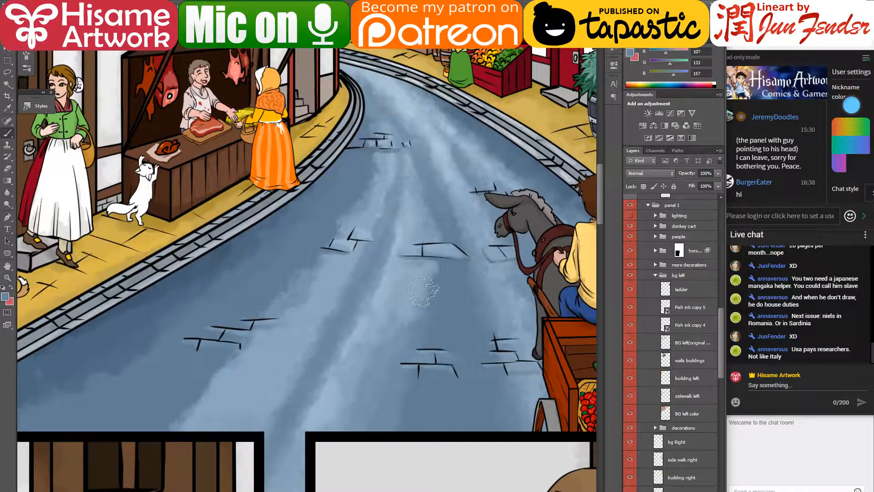
{"action": "left_click", "coordinate": [420, 279], "text": "alt"}
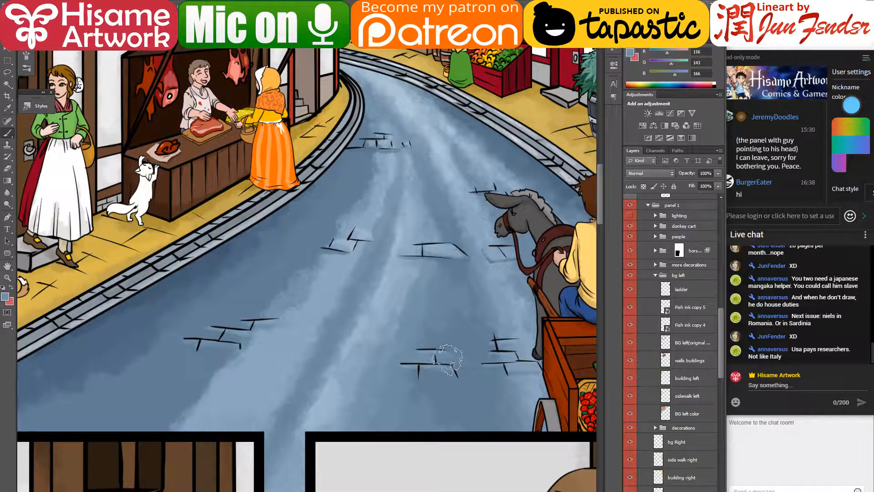
- Shade the road between the wheel track and the cart with RGB 78, 103, 128, RGB 107, 133, 157 and RGB 91, 117, 141
{"action": "mouse_move", "coordinate": [472, 363]}
{"action": "left_mouse_down"}
{"action": "mouse_move", "coordinate": [507, 347]}
{"action": "mouse_move", "coordinate": [459, 375]}
{"action": "mouse_move", "coordinate": [497, 408]}
{"action": "left_mouse_up"}
{"action": "left_click", "coordinate": [285, 220], "text": "alt"}
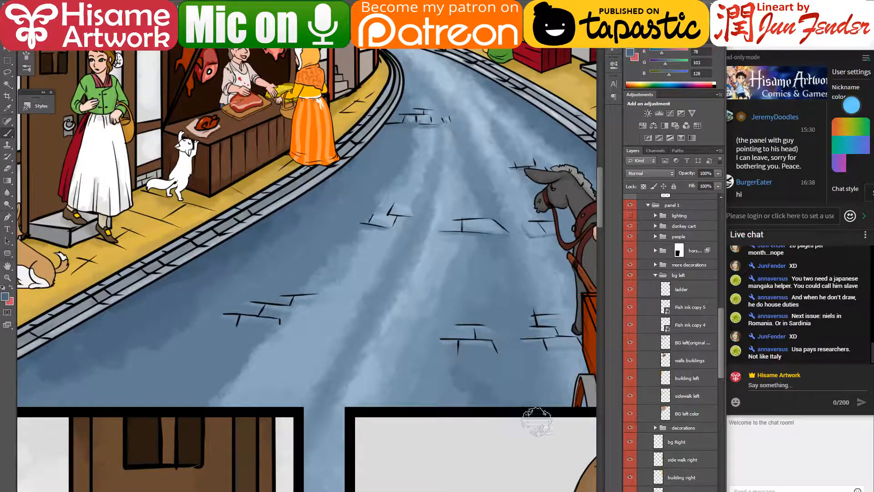
{"action": "left_click", "coordinate": [455, 371], "text": "alt"}
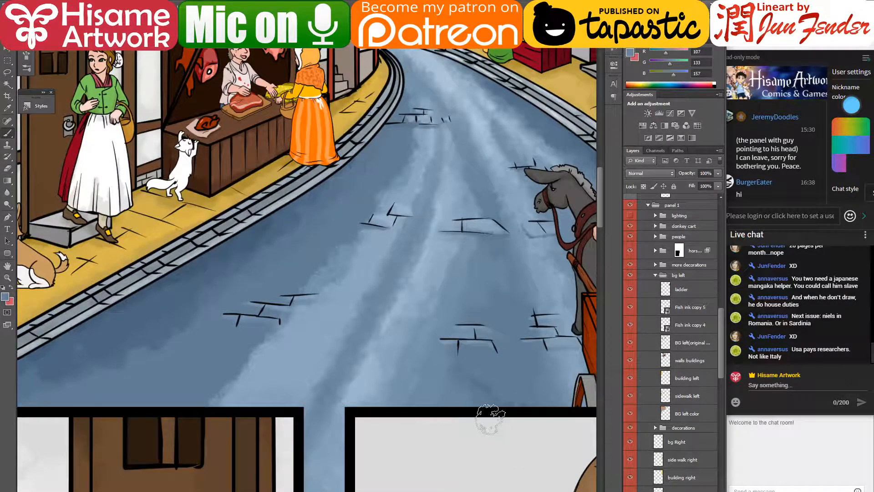
{"action": "left_click", "coordinate": [478, 360], "text": "alt"}
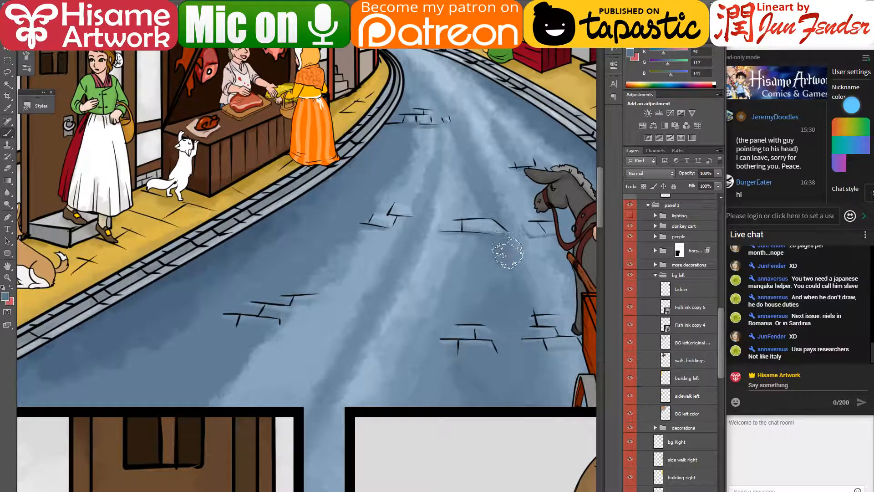
{"action": "left_click", "coordinate": [347, 178], "text": "alt"}
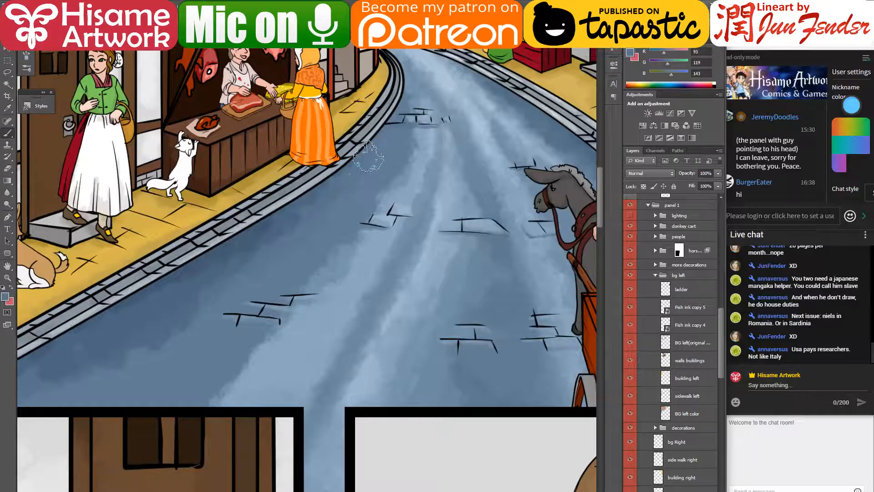
- Enlarge the brush and smooth the dark road along the curb near the corgi with RGB 79, 105, 129 and RGB 82, 107, 132
{"action": "left_click_drag", "start_coordinate": [310, 251], "coordinate": [453, 237]}
{"action": "left_click", "coordinate": [297, 303], "text": "alt"}
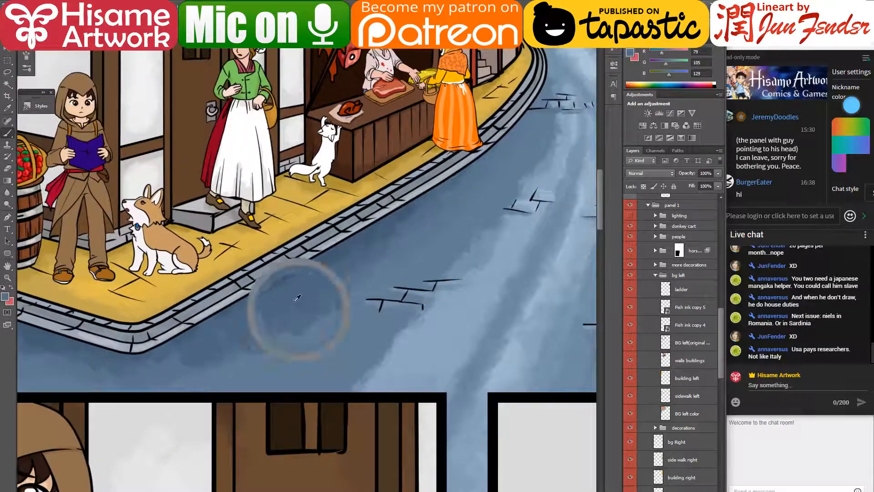
{"action": "key", "text": "bracketright"}
{"action": "key", "text": "bracketright"}
{"action": "key", "text": "bracketright"}
{"action": "left_click_drag", "start_coordinate": [289, 316], "coordinate": [283, 302]}
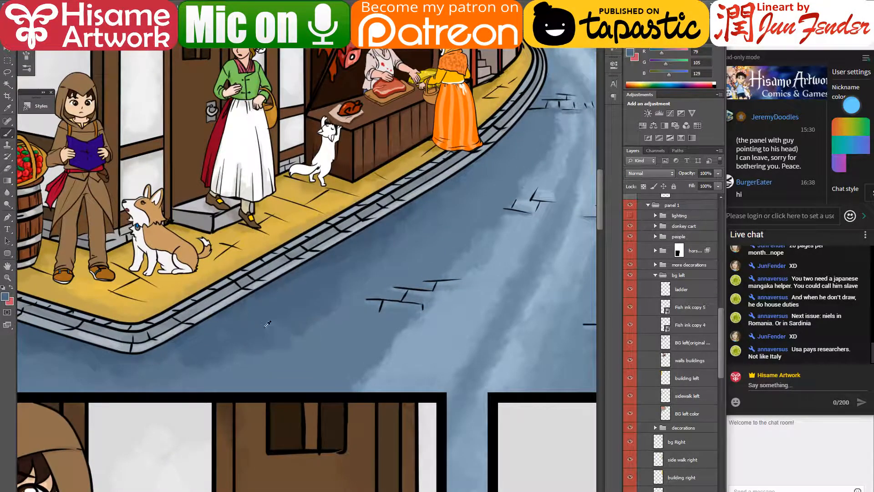
{"action": "left_click", "coordinate": [257, 344], "text": "alt"}
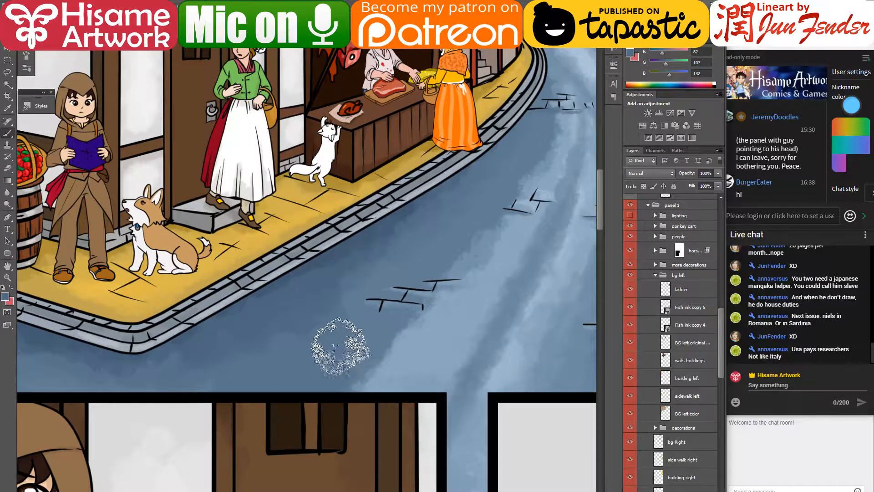
{"action": "left_click", "coordinate": [324, 303], "text": "alt"}
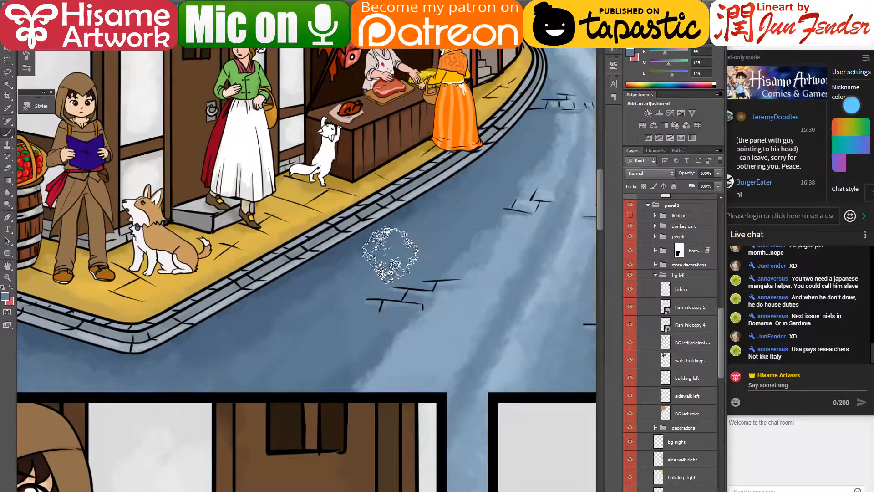
- Soften the light track's edge around the nearer loose cobbles with sampled road blues including RGB 98, 124, 148 and RGB 121, 148, 170
{"action": "left_click_drag", "start_coordinate": [487, 187], "coordinate": [436, 216]}
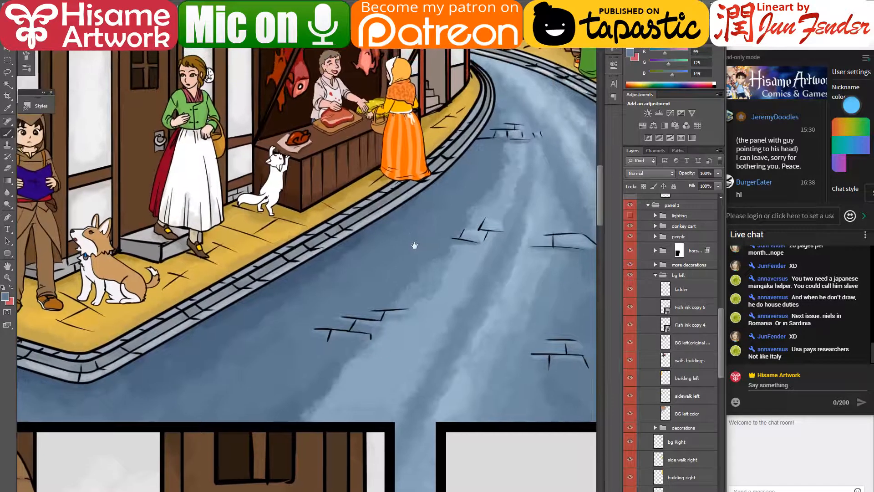
{"action": "left_click", "coordinate": [369, 240], "text": "alt"}
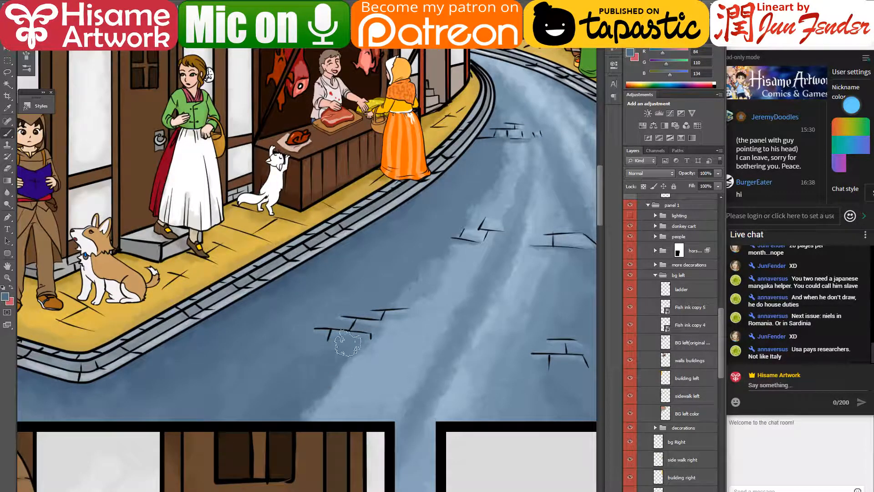
{"action": "left_click", "coordinate": [334, 382], "text": "alt"}
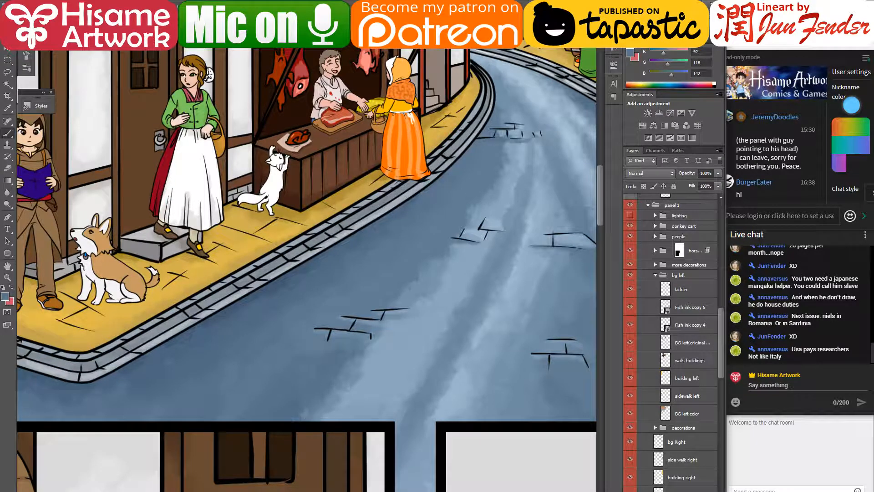
{"action": "left_click", "coordinate": [371, 359], "text": "alt"}
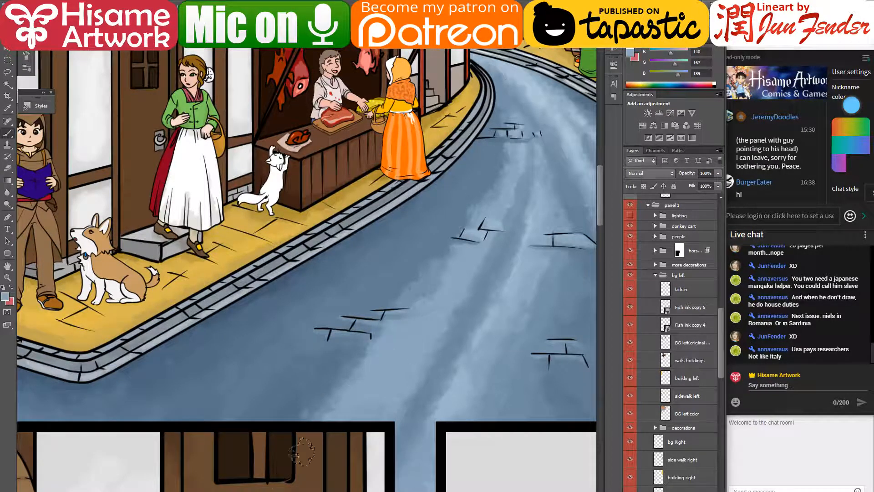
{"action": "left_click", "coordinate": [360, 353], "text": "alt"}
{"action": "left_click_drag", "start_coordinate": [373, 348], "coordinate": [340, 403]}
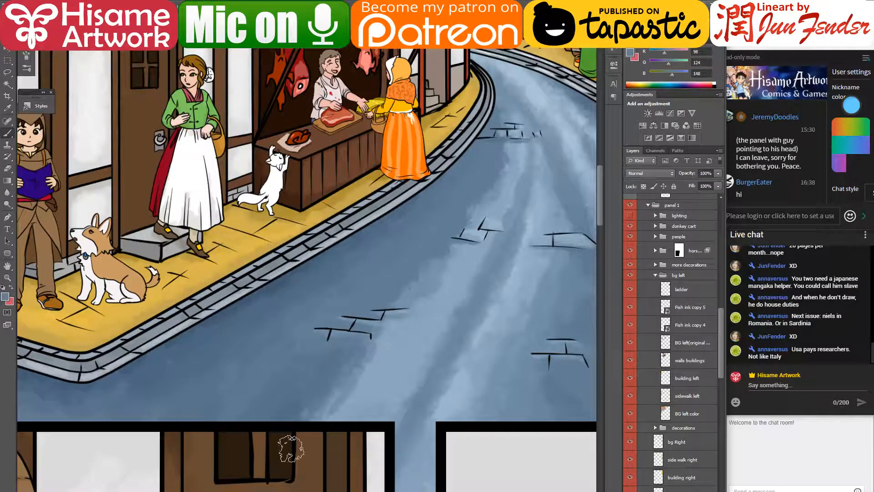
{"action": "left_click", "coordinate": [380, 358], "text": "alt"}
{"action": "left_click", "coordinate": [343, 374], "text": "alt"}
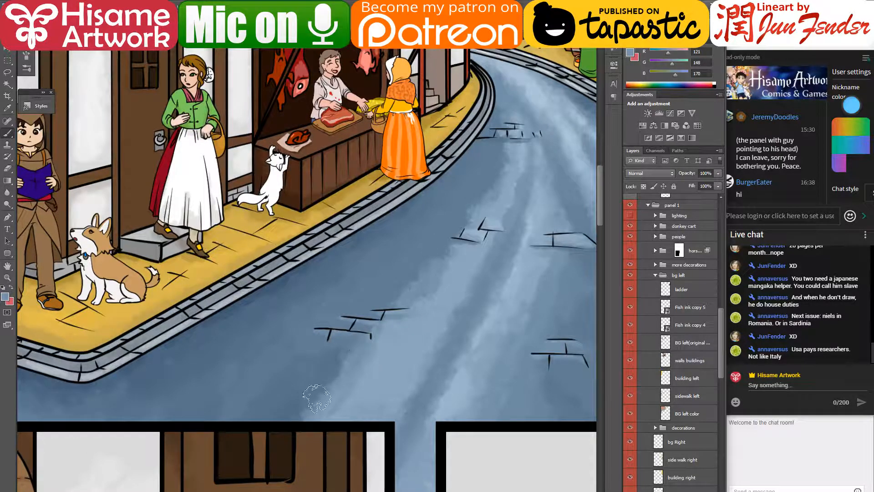
{"action": "left_click", "coordinate": [341, 355], "text": "alt"}
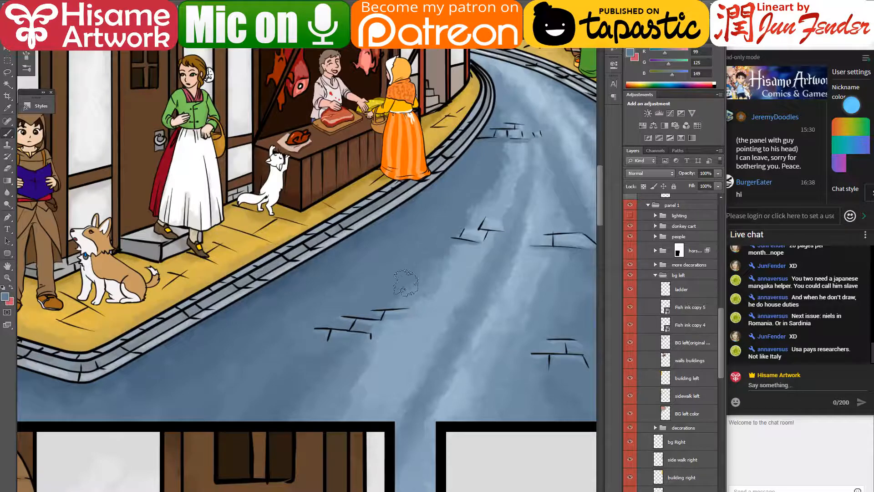
- Blend RGB 108, 135, 159 and RGB 103, 130, 154 over the road's bend beyond the butcher's stall, undoing the last stroke
{"action": "left_click_drag", "start_coordinate": [479, 306], "coordinate": [257, 387]}
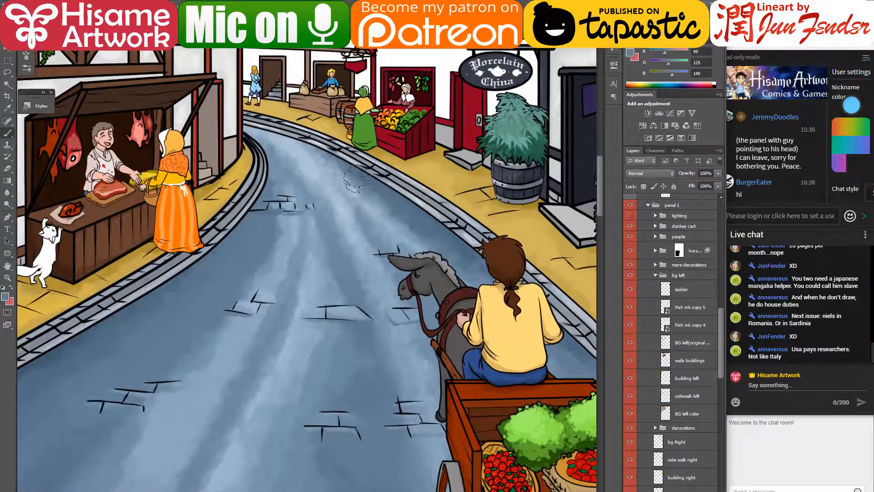
{"action": "left_click_drag", "start_coordinate": [375, 262], "coordinate": [393, 314]}
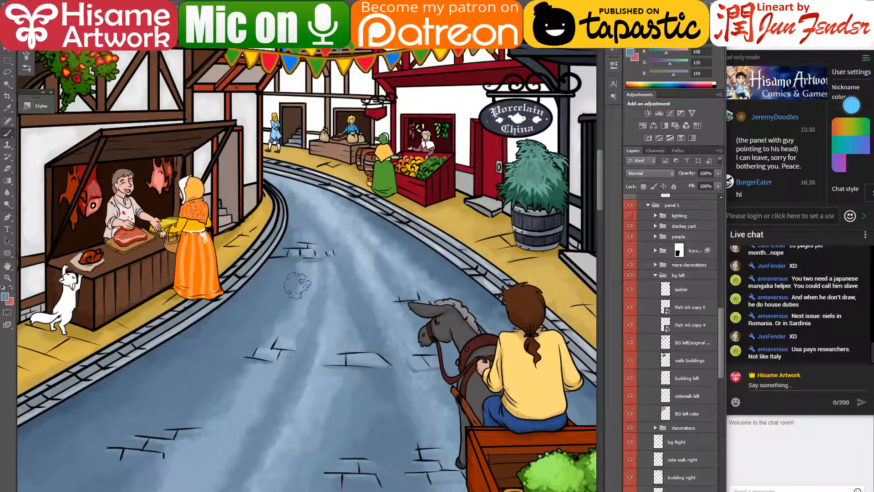
{"action": "left_click", "coordinate": [305, 261], "text": "alt"}
{"action": "left_click", "coordinate": [289, 265], "text": "alt"}
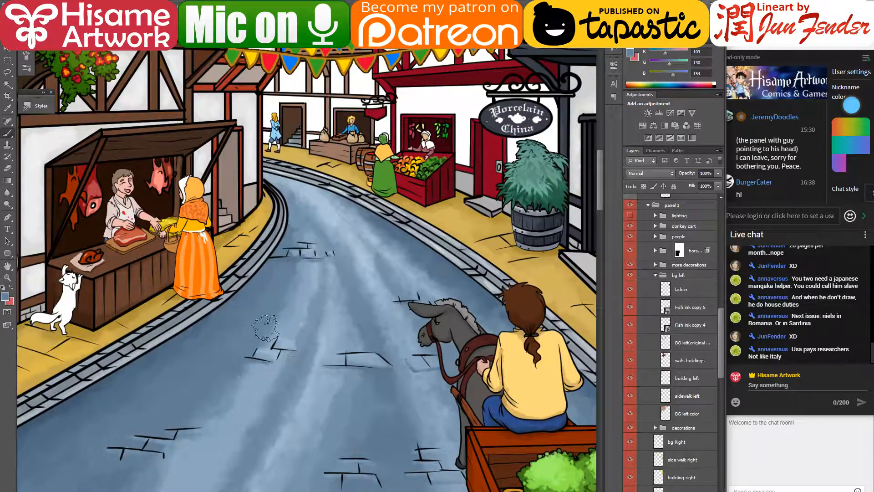
{"action": "left_click_drag", "start_coordinate": [313, 230], "coordinate": [319, 251]}
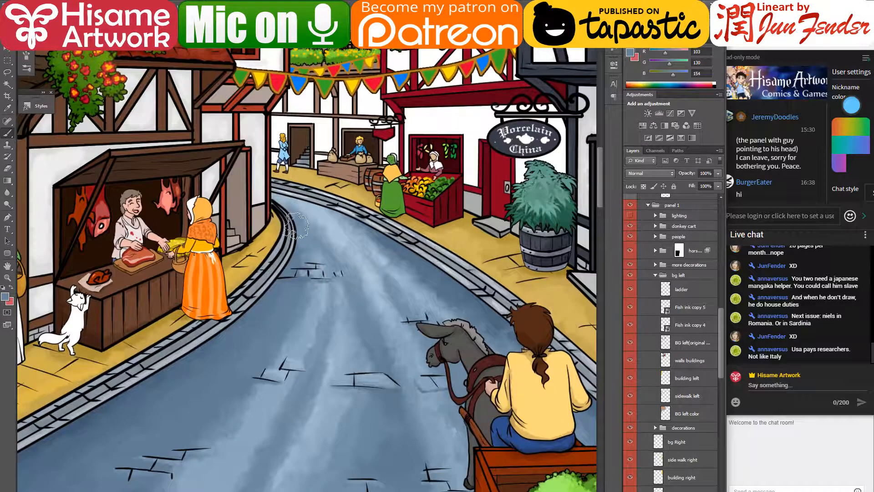
{"action": "mouse_move", "coordinate": [318, 198]}
{"action": "left_mouse_down"}
{"action": "mouse_move", "coordinate": [287, 205]}
{"action": "mouse_move", "coordinate": [332, 201]}
{"action": "left_mouse_up"}
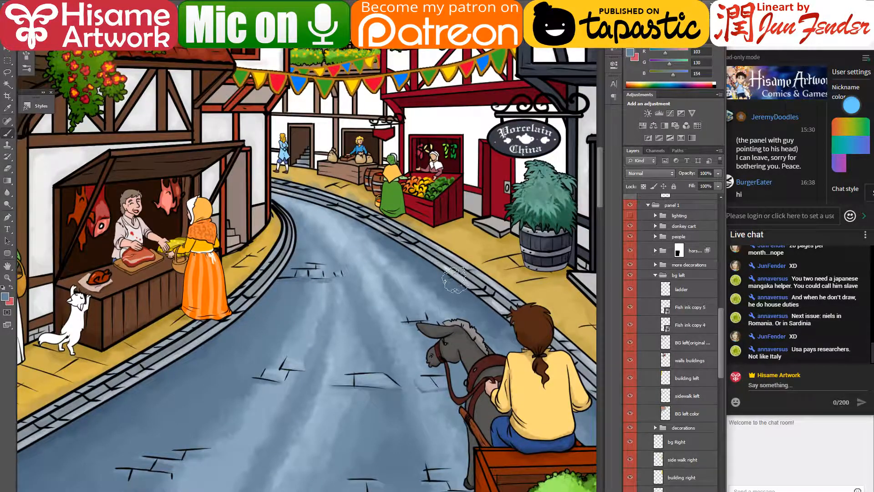
{"action": "key", "text": "ctrl+z"}
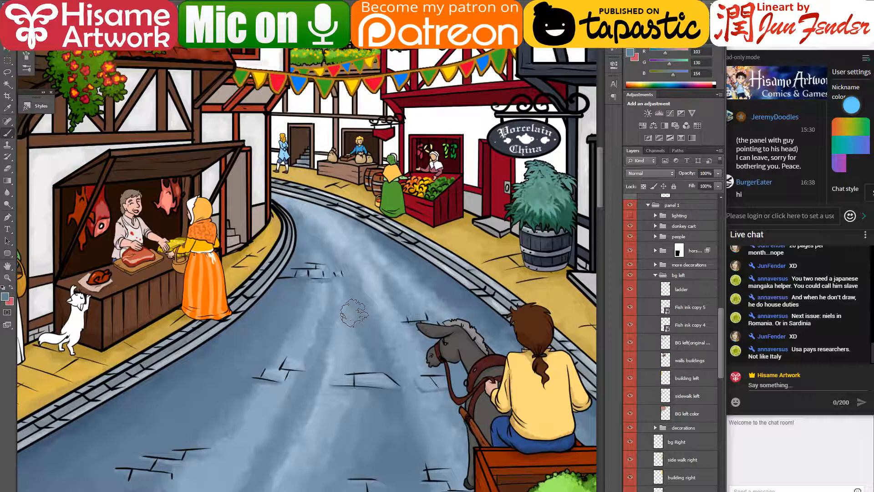
- Blend the road between the corgi's sidewalk corner and the lower panel with RGB 77, 102, 127, RGB 93, 119, 143 and RGB 91, 117, 141
{"action": "scroll", "coordinate": [399, 374], "scroll_direction": "down", "scroll_amount": 3}
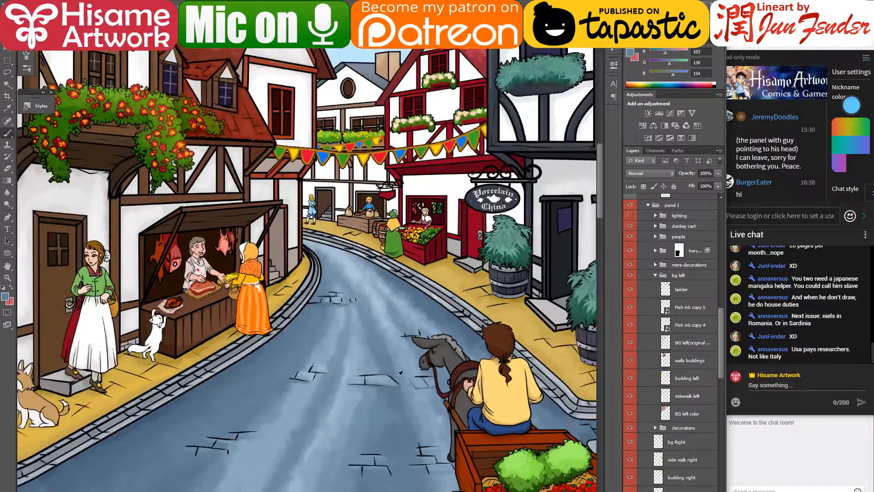
{"action": "scroll", "coordinate": [399, 374], "scroll_direction": "down", "scroll_amount": 3}
{"action": "left_click_drag", "start_coordinate": [455, 437], "coordinate": [462, 334]}
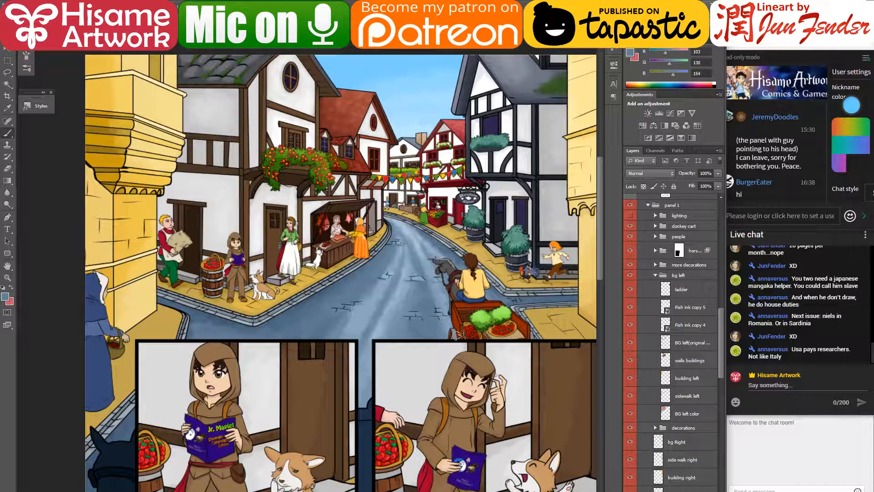
{"action": "scroll", "coordinate": [233, 326], "scroll_direction": "up", "scroll_amount": 3}
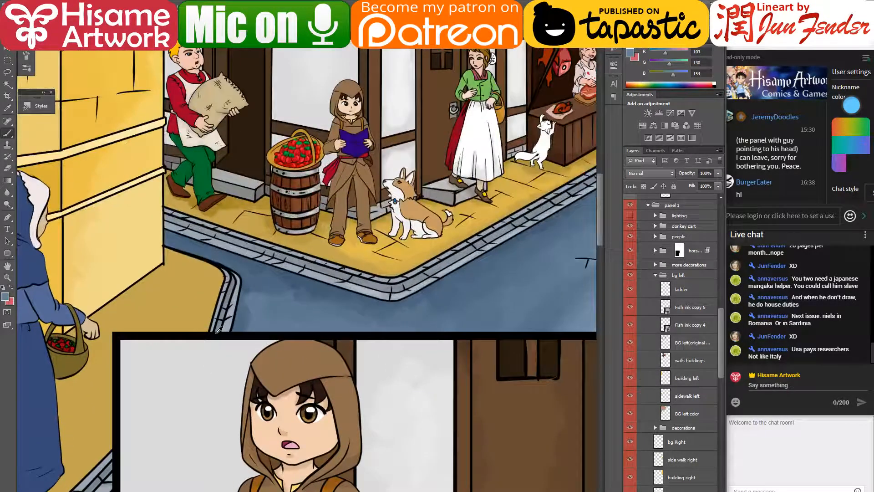
{"action": "left_click", "coordinate": [262, 263], "text": "alt"}
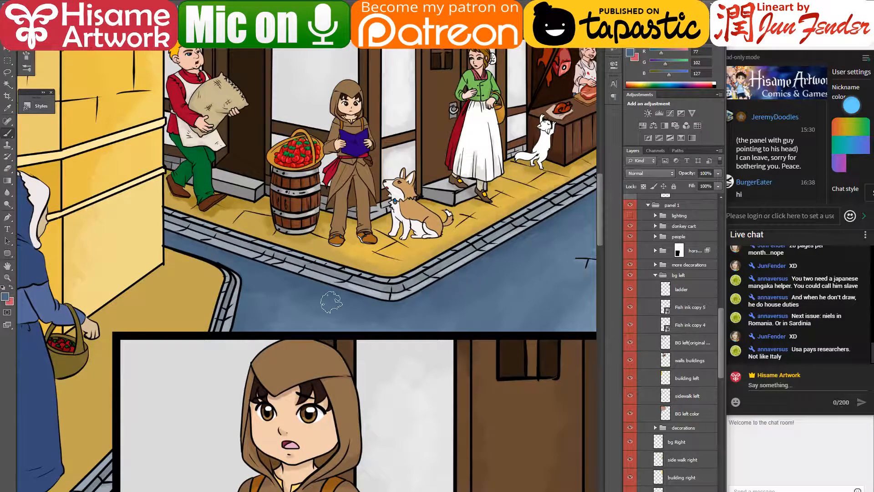
{"action": "left_click", "coordinate": [285, 324], "text": "alt"}
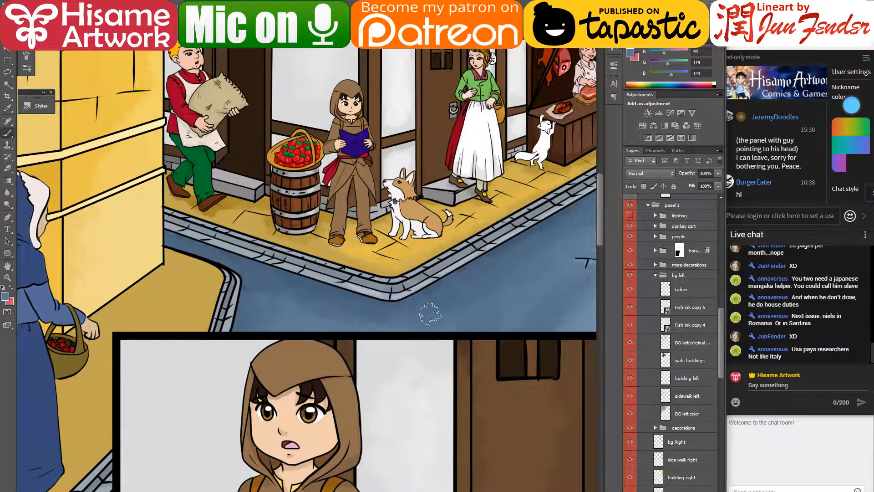
{"action": "left_click_drag", "start_coordinate": [586, 255], "coordinate": [348, 260]}
{"action": "left_click", "coordinate": [345, 263], "text": "alt"}
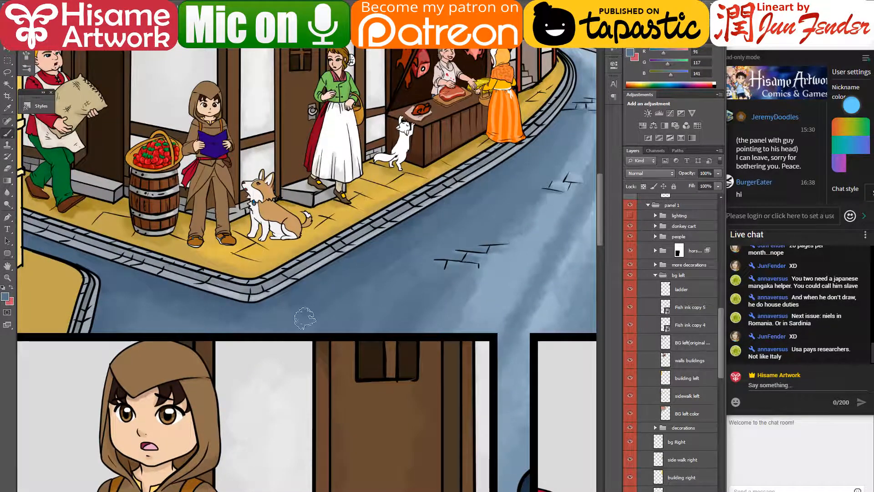
- Try to erase the ink overshoot at the yellow wall's lower corner on the sidewalk left layer
{"action": "scroll", "coordinate": [358, 255], "scroll_direction": "down", "scroll_amount": 4}
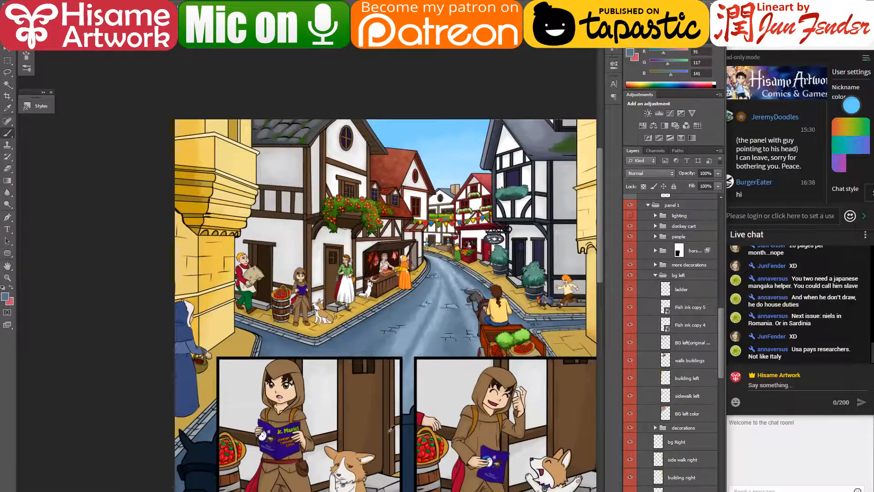
{"action": "scroll", "coordinate": [391, 428], "scroll_direction": "down", "scroll_amount": 1}
{"action": "left_click_drag", "start_coordinate": [472, 428], "coordinate": [426, 394]}
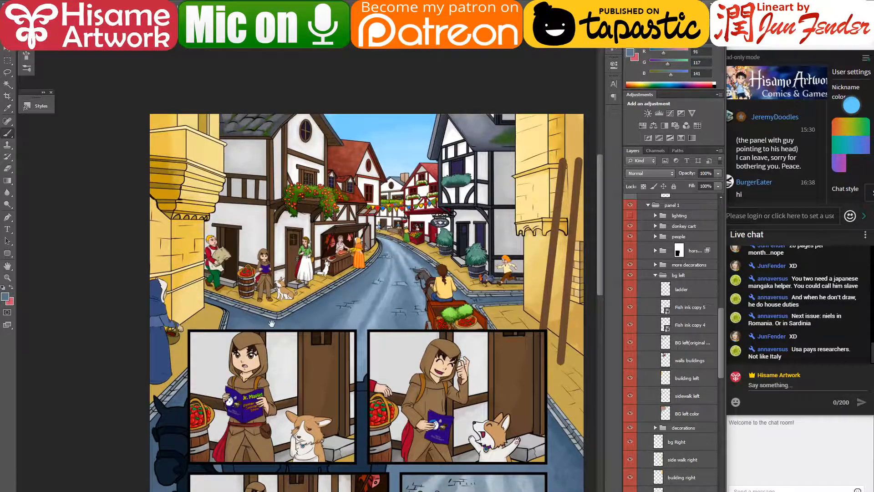
{"action": "left_click_drag", "start_coordinate": [272, 323], "coordinate": [386, 317]}
{"action": "key", "text": "v"}
{"action": "left_click", "coordinate": [319, 313]}
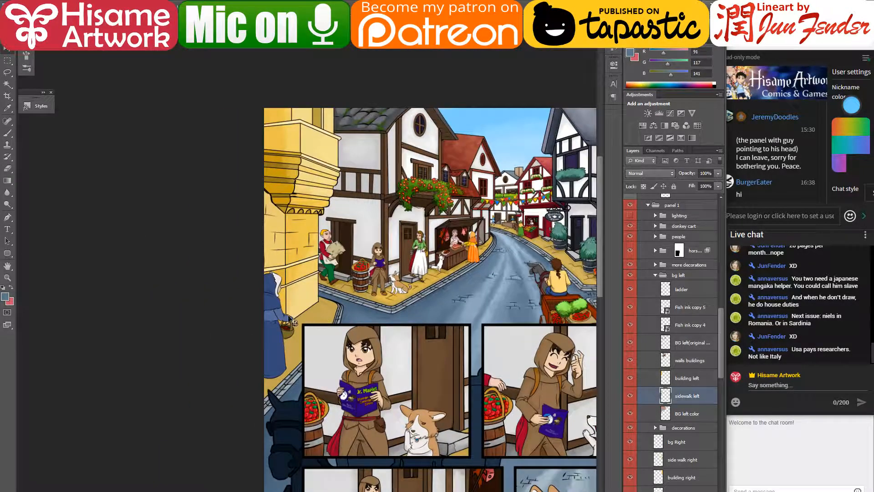
{"action": "scroll", "coordinate": [288, 319], "scroll_direction": "up", "scroll_amount": 2}
{"action": "scroll", "coordinate": [339, 249], "scroll_direction": "up", "scroll_amount": 5}
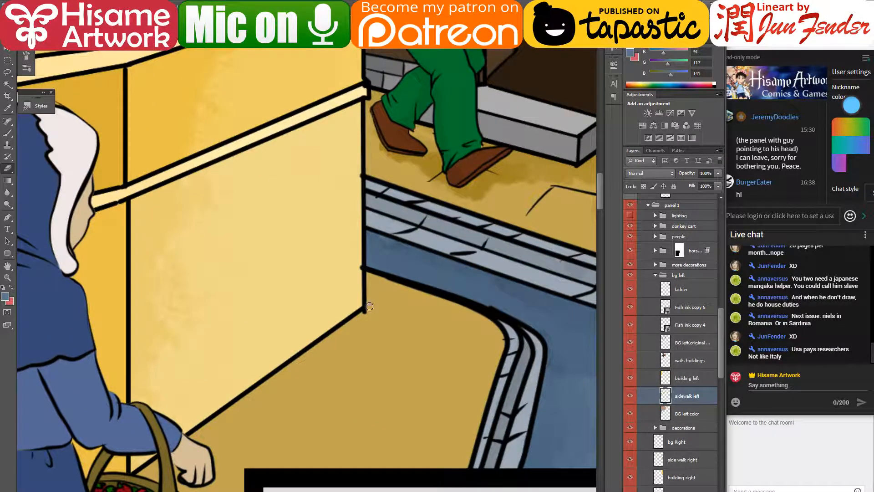
{"action": "left_click_drag", "start_coordinate": [369, 306], "coordinate": [356, 317]}
{"action": "key", "text": "ctrl+z"}
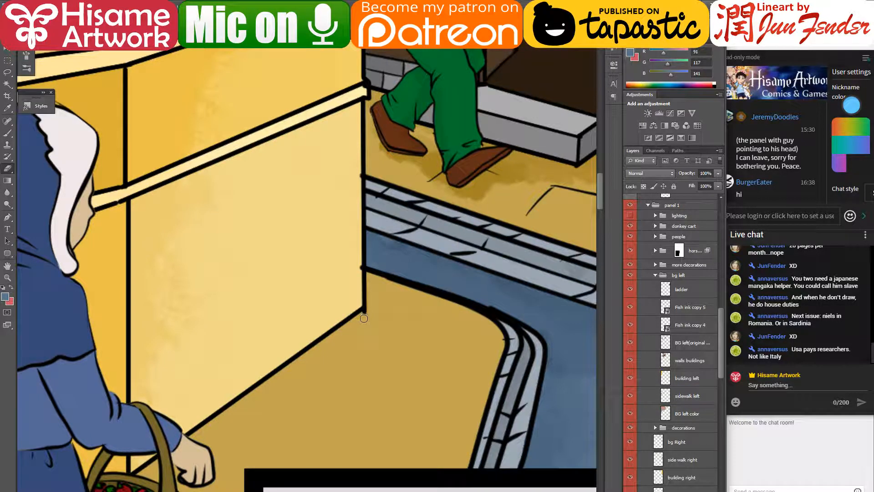
- Erase the ink overshoot at the yellow wall's lower corner and clean its trim edge on the BG left(original) line layer
{"action": "left_click", "coordinate": [364, 310], "text": "ctrl"}
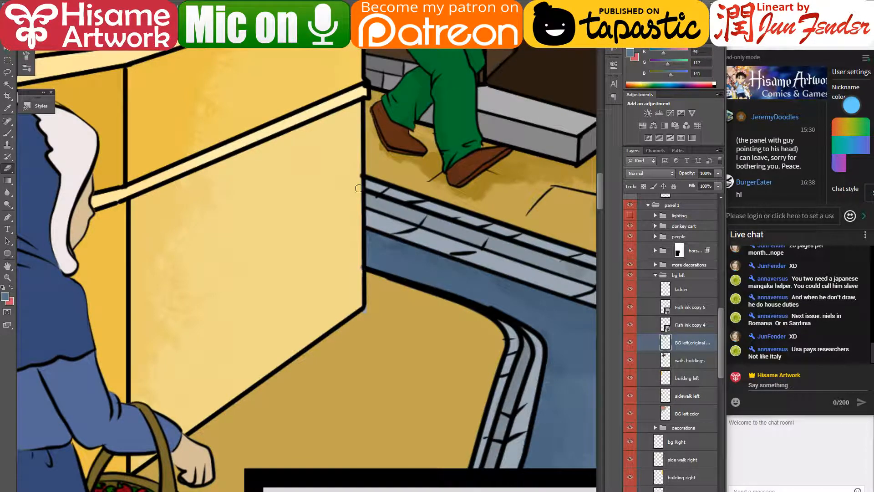
{"action": "scroll", "coordinate": [358, 183], "scroll_direction": "up", "scroll_amount": 5}
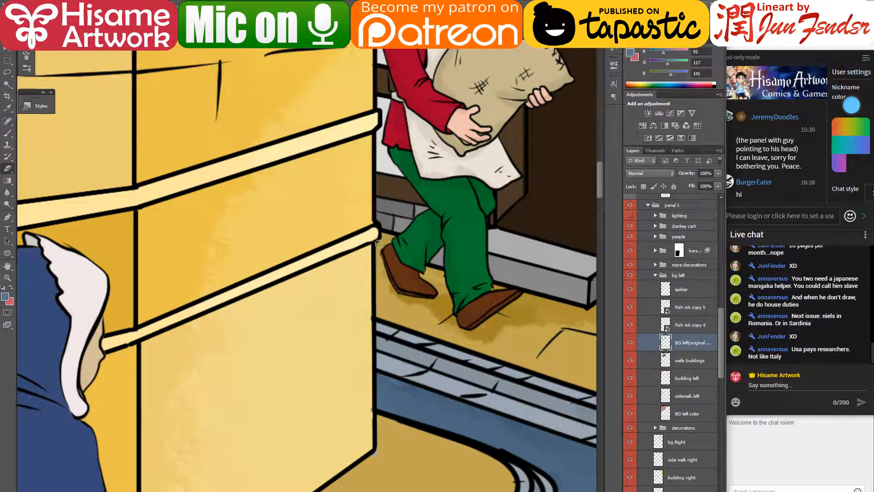
{"action": "left_click_drag", "start_coordinate": [332, 404], "coordinate": [397, 286]}
- Touch up the yellow wall's outer edge on the building left layer with a smaller brush in RGB 241, 216, 136 and RGB 241, 217, 137
{"action": "key", "text": "v"}
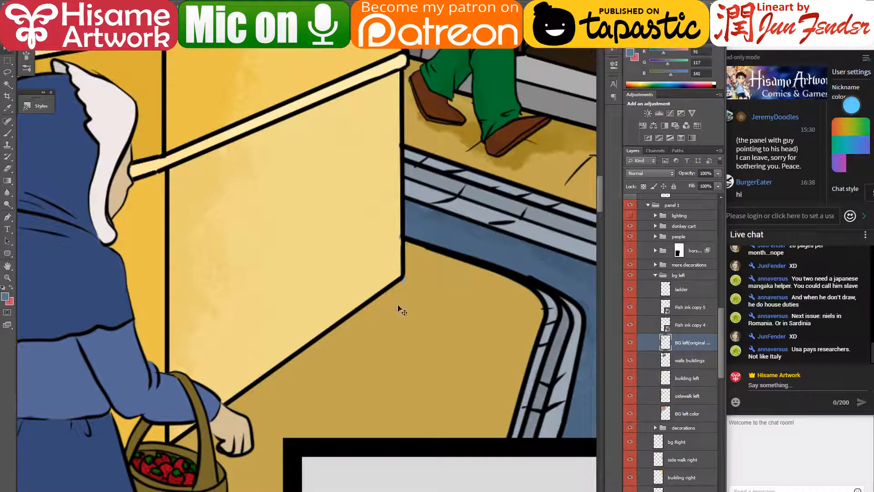
{"action": "left_click", "coordinate": [399, 304]}
{"action": "left_click", "coordinate": [374, 259]}
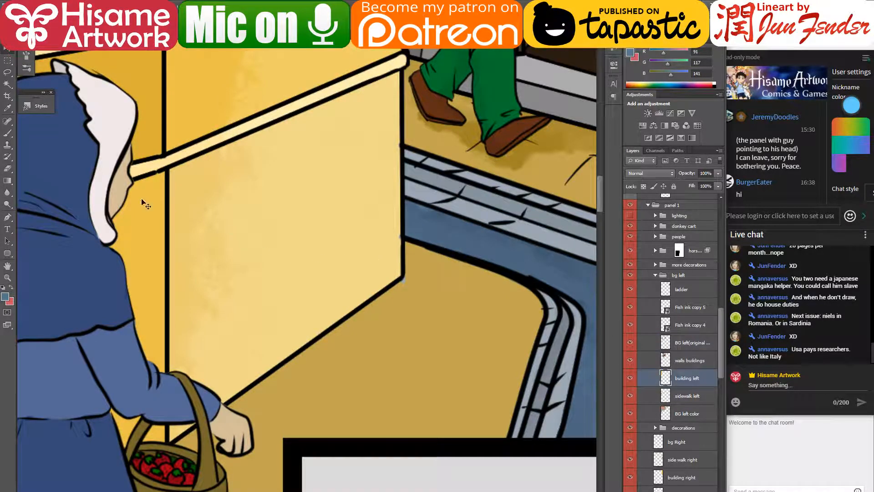
{"action": "left_click", "coordinate": [11, 133]}
{"action": "left_click", "coordinate": [389, 236], "text": "alt"}
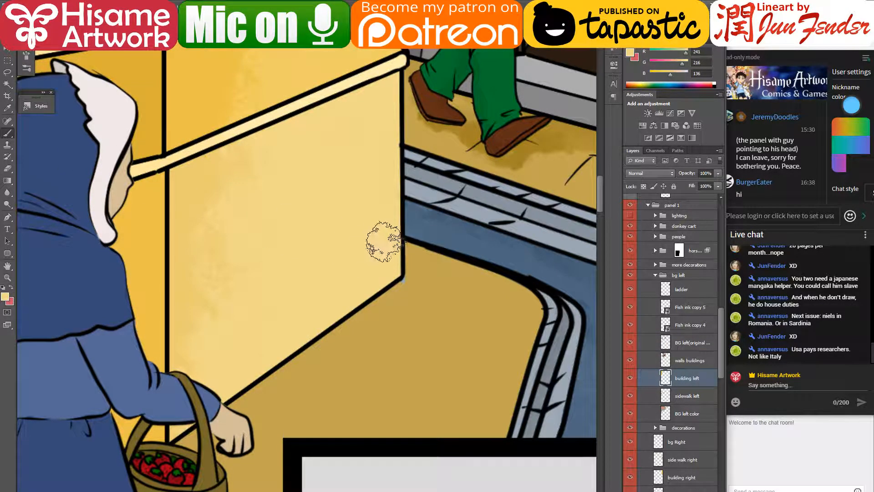
{"action": "key", "text": "bracketleft"}
{"action": "key", "text": "bracketleft"}
{"action": "key", "text": "bracketleft"}
{"action": "key", "text": "bracketleft"}
{"action": "key", "text": "bracketleft"}
{"action": "left_click_drag", "start_coordinate": [407, 232], "coordinate": [396, 251]}
{"action": "left_click", "coordinate": [398, 226], "text": "ctrl"}
{"action": "key", "text": "v"}
{"action": "left_click", "coordinate": [377, 234]}
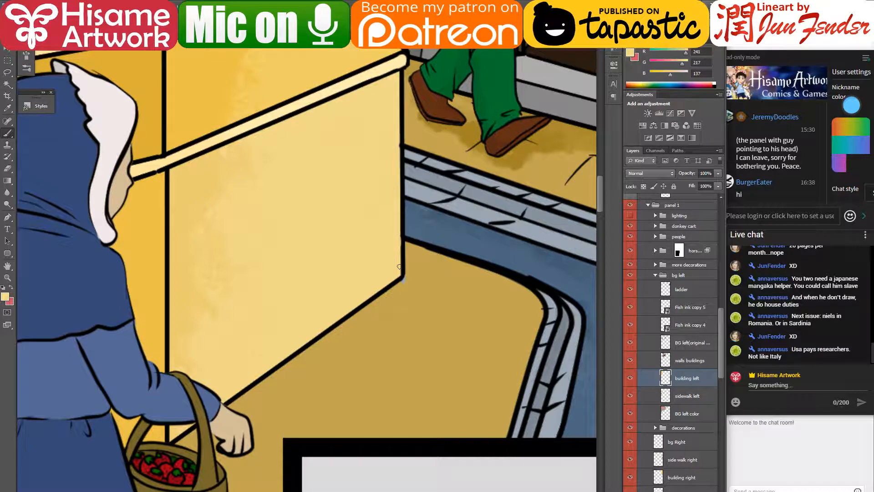
- Fill the gap beside the wall's lower corner on the sidewalk left layer with RGB 194, 165, 79
{"action": "left_click", "coordinate": [409, 302]}
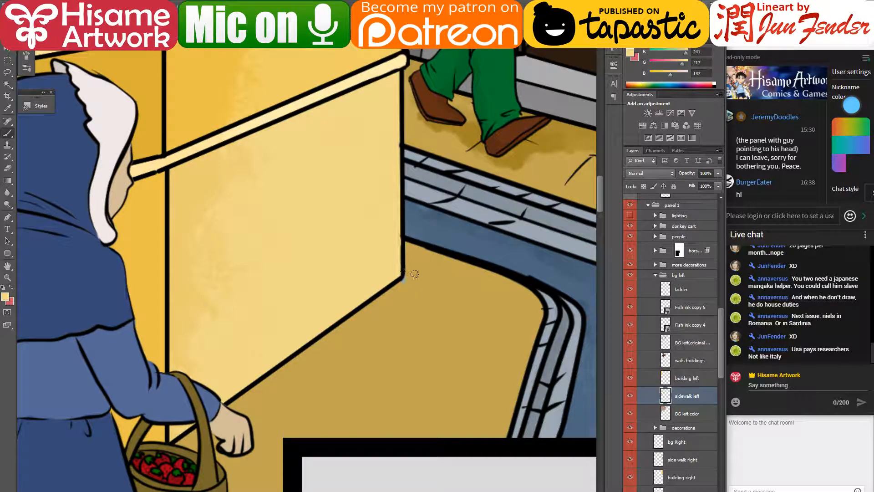
{"action": "left_click", "coordinate": [417, 282], "text": "alt"}
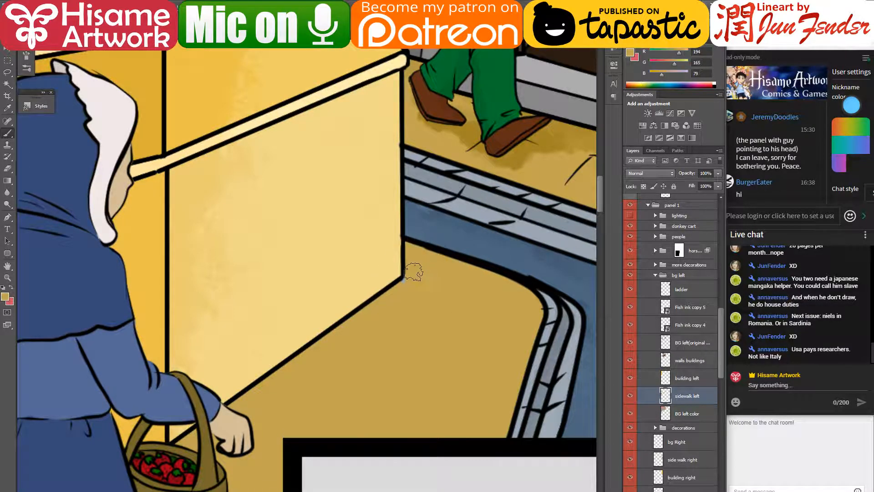
{"action": "left_click_drag", "start_coordinate": [481, 342], "coordinate": [309, 318]}
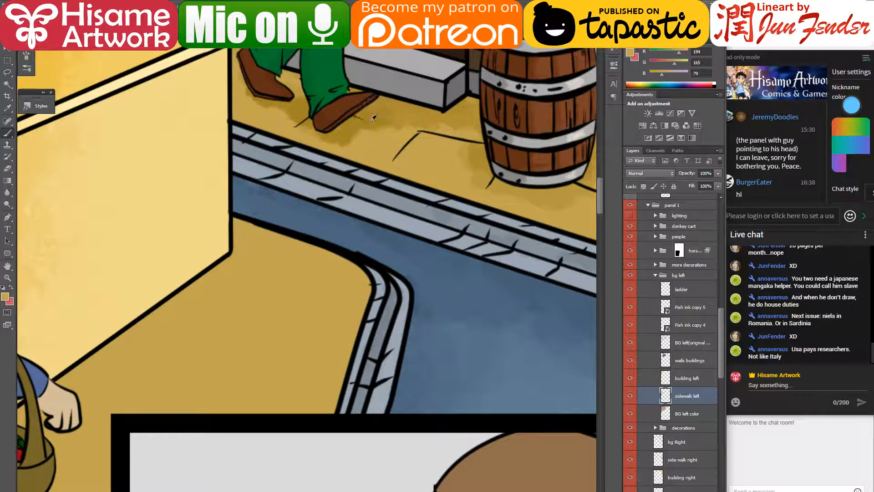
- Paint a shadow in RGB 162, 131, 37 on the sidewalk beneath the hem of the woman's blue robe
{"action": "left_click", "coordinate": [352, 121], "text": "alt"}
{"action": "mouse_move", "coordinate": [203, 428]}
{"action": "left_mouse_down"}
{"action": "mouse_move", "coordinate": [395, 192]}
{"action": "mouse_move", "coordinate": [518, 71]}
{"action": "left_mouse_up"}
{"action": "mouse_move", "coordinate": [270, 376]}
{"action": "left_mouse_down"}
{"action": "mouse_move", "coordinate": [357, 267]}
{"action": "mouse_move", "coordinate": [424, 208]}
{"action": "left_mouse_up"}
{"action": "mouse_move", "coordinate": [278, 348]}
{"action": "left_mouse_down"}
{"action": "mouse_move", "coordinate": [296, 338]}
{"action": "mouse_move", "coordinate": [241, 342]}
{"action": "left_mouse_up"}
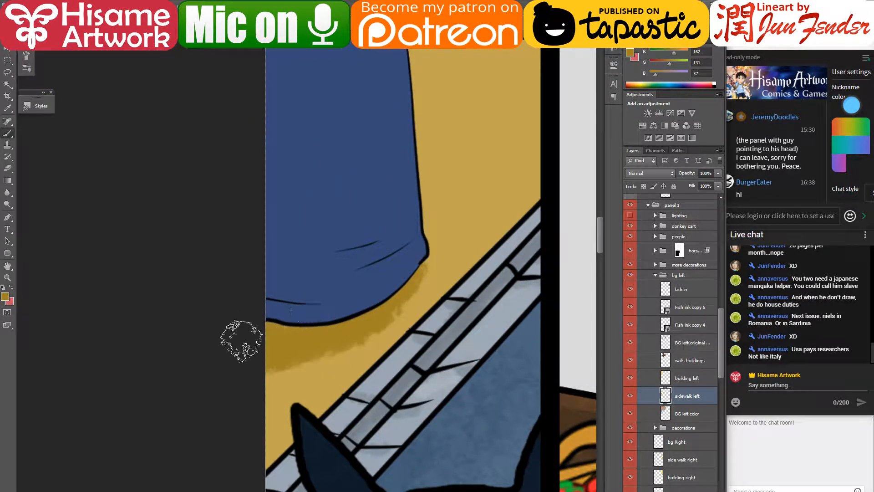
- Brush RGB 222, 184, 74, sampled near the reader's shoes, over the sidewalk between the yellow wall and the lower panel
{"action": "left_click_drag", "start_coordinate": [465, 197], "coordinate": [264, 395]}
{"action": "left_click_drag", "start_coordinate": [519, 59], "coordinate": [297, 338]}
{"action": "left_click_drag", "start_coordinate": [440, 220], "coordinate": [126, 240]}
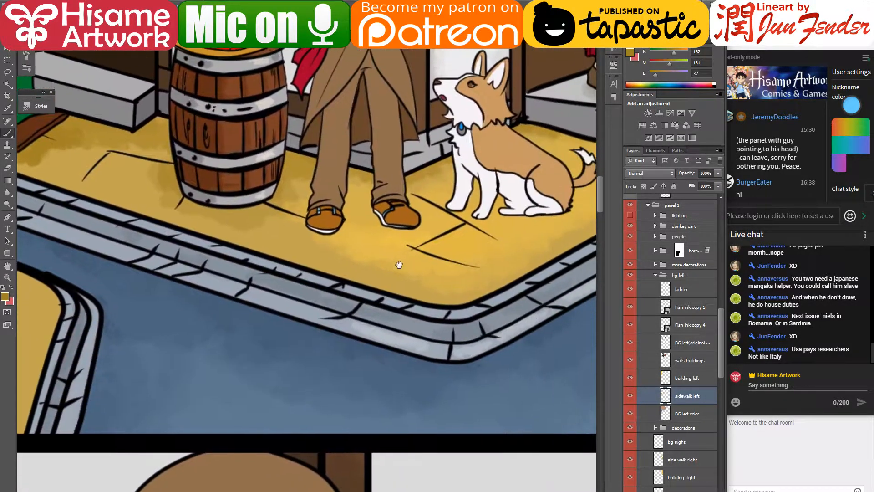
{"action": "left_click", "coordinate": [424, 224], "text": "alt"}
{"action": "mouse_move", "coordinate": [194, 346]}
{"action": "left_mouse_down"}
{"action": "mouse_move", "coordinate": [292, 153]}
{"action": "mouse_move", "coordinate": [319, 146]}
{"action": "left_mouse_up"}
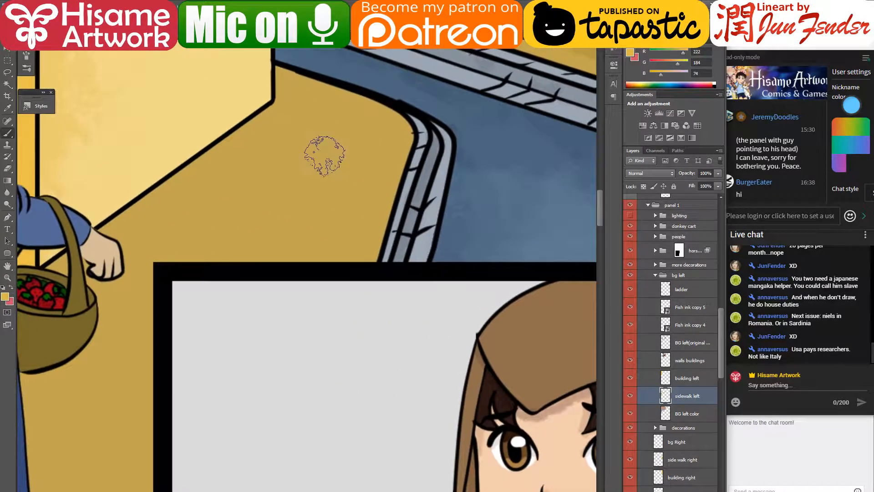
{"action": "mouse_move", "coordinate": [289, 115]}
{"action": "left_mouse_down"}
{"action": "mouse_move", "coordinate": [108, 362]}
{"action": "mouse_move", "coordinate": [183, 267]}
{"action": "mouse_move", "coordinate": [275, 235]}
{"action": "mouse_move", "coordinate": [220, 387]}
{"action": "left_mouse_up"}
{"action": "scroll", "coordinate": [221, 392], "scroll_direction": "down", "scroll_amount": 3}
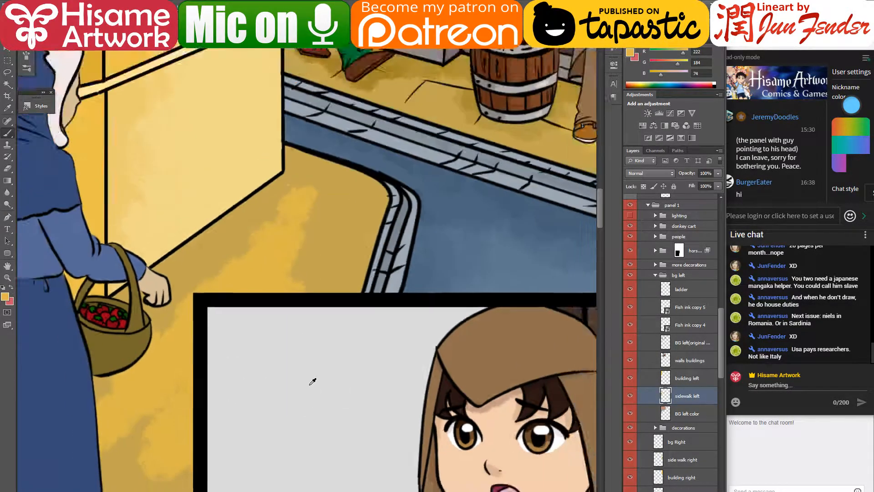
- Smooth the sidewalk beside the yellow wall with RGB 206, 173, 77 and add lighter touches in RGB 225, 195, 101
{"action": "scroll", "coordinate": [191, 429], "scroll_direction": "up", "scroll_amount": 2}
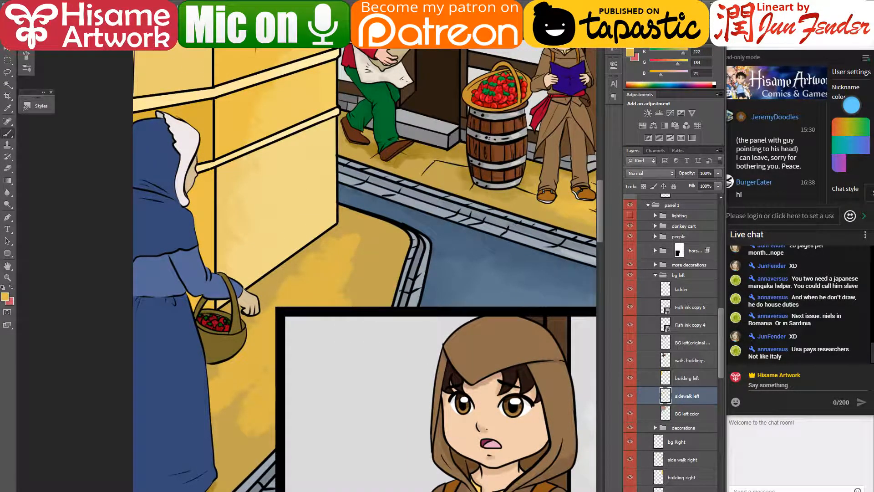
{"action": "left_click_drag", "start_coordinate": [324, 310], "coordinate": [347, 294]}
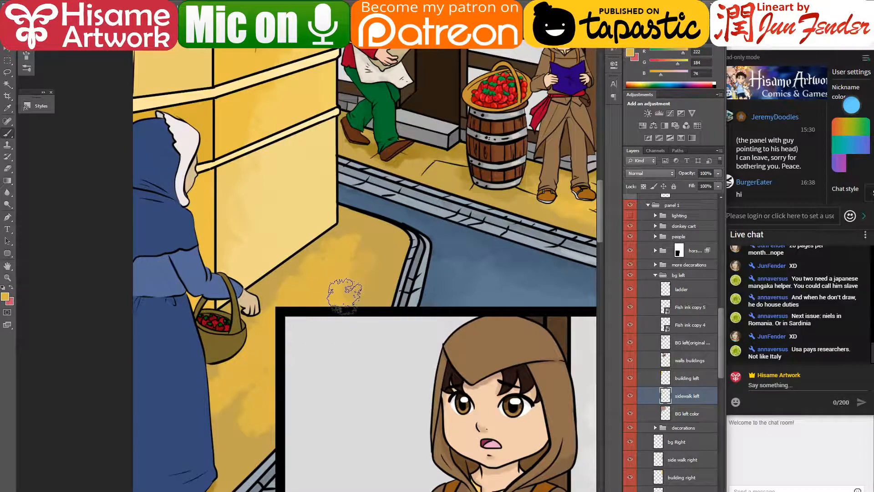
{"action": "left_click", "coordinate": [352, 276], "text": "alt"}
{"action": "left_click_drag", "start_coordinate": [350, 246], "coordinate": [349, 236]}
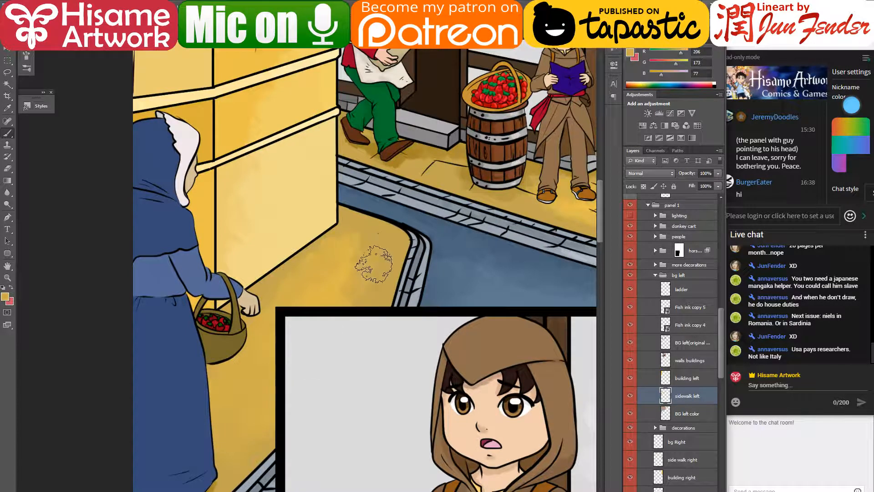
{"action": "left_click", "coordinate": [283, 223], "text": "alt"}
{"action": "left_click", "coordinate": [358, 265], "text": "alt"}
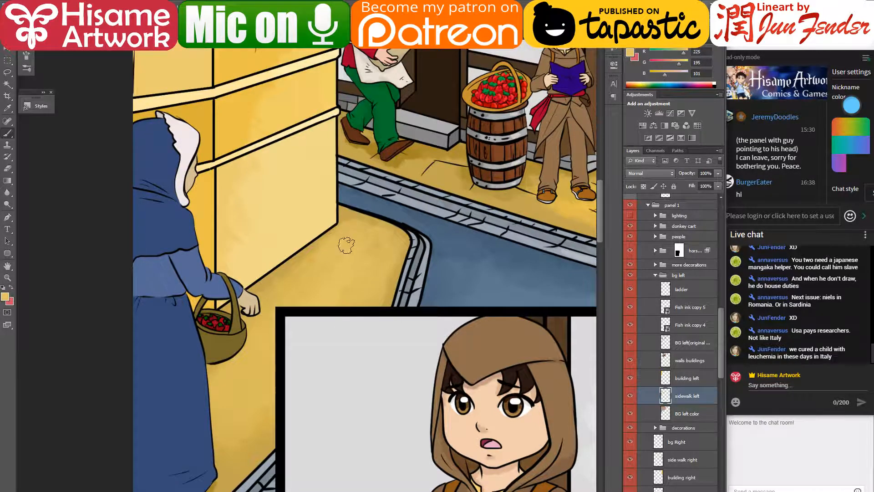
- Shade the sidewalk around the hooded reader's shoes and the corgi with RGB 174, 143, 52 on the sidewalk left layer
{"action": "left_click_drag", "start_coordinate": [471, 281], "coordinate": [348, 324]}
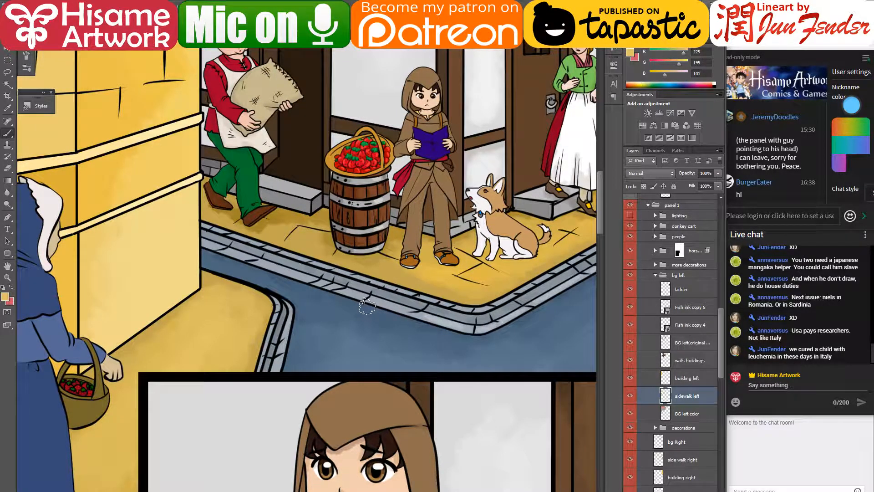
{"action": "scroll", "coordinate": [410, 234], "scroll_direction": "up", "scroll_amount": 4}
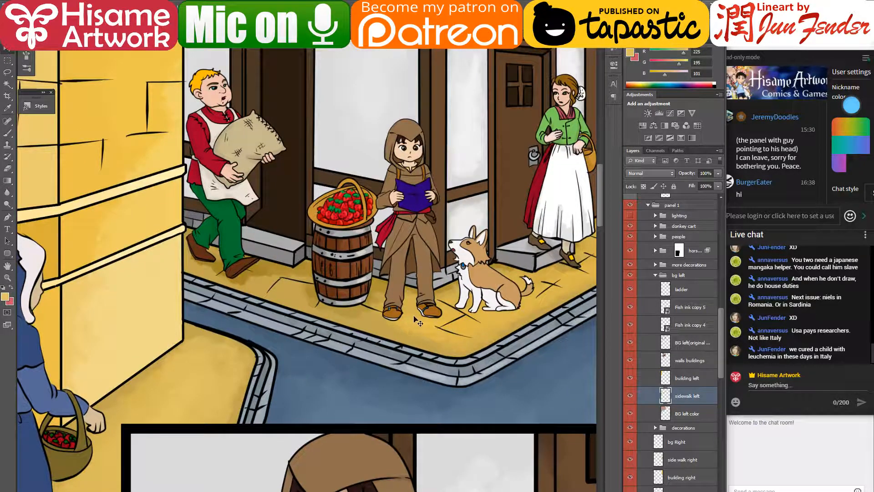
{"action": "left_click", "coordinate": [410, 294], "text": "ctrl"}
{"action": "left_click", "coordinate": [426, 296], "text": "ctrl"}
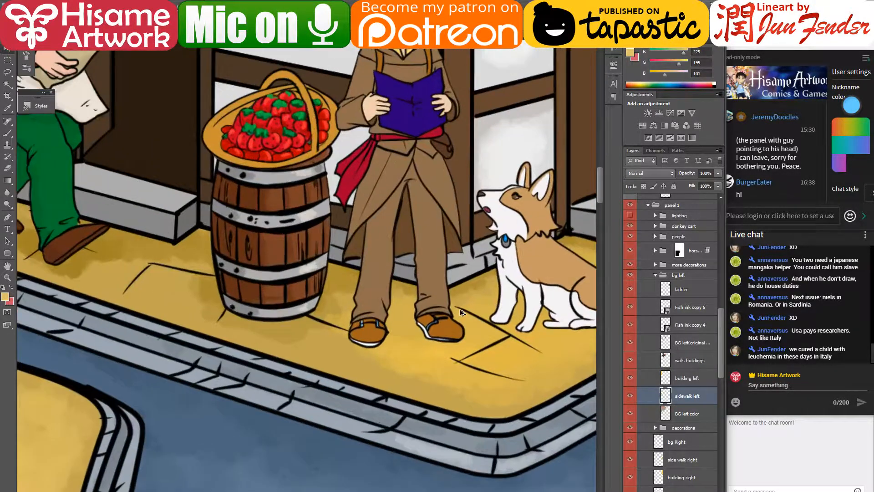
{"action": "left_click_drag", "start_coordinate": [508, 360], "coordinate": [408, 367]}
{"action": "key", "text": "b"}
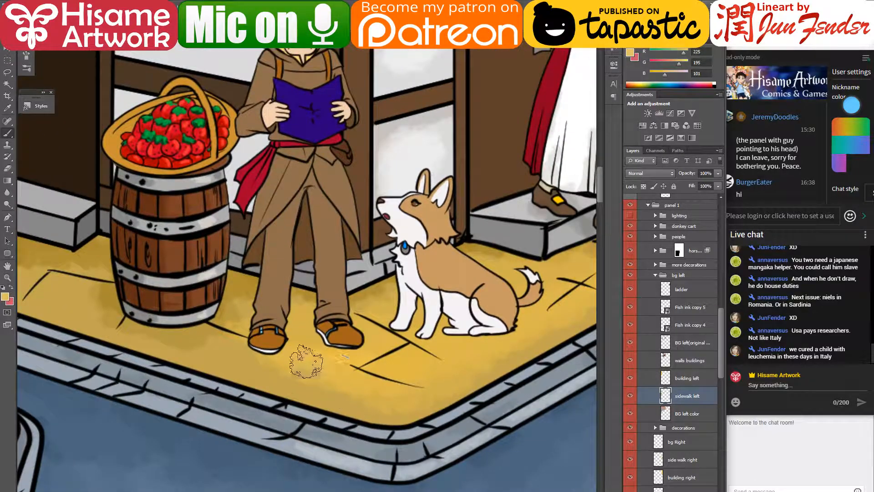
{"action": "left_click", "coordinate": [234, 273], "text": "alt"}
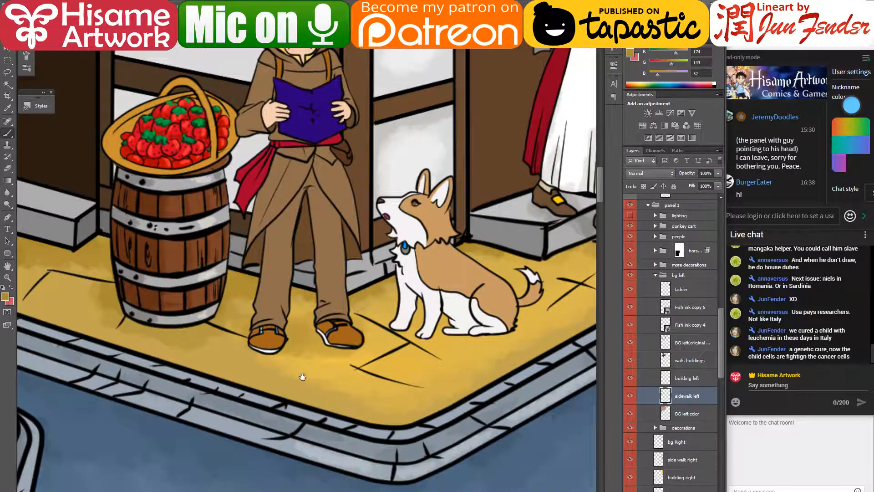
{"action": "left_click_drag", "start_coordinate": [332, 390], "coordinate": [401, 408]}
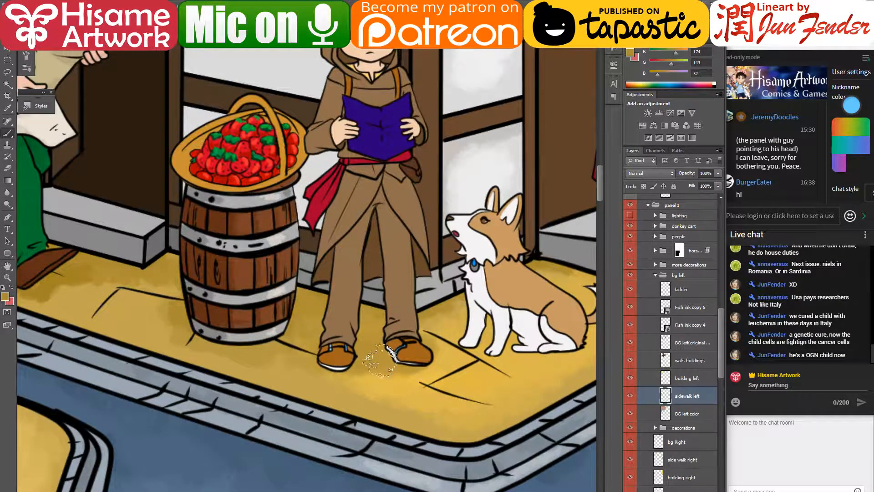
{"action": "left_click_drag", "start_coordinate": [446, 351], "coordinate": [407, 384]}
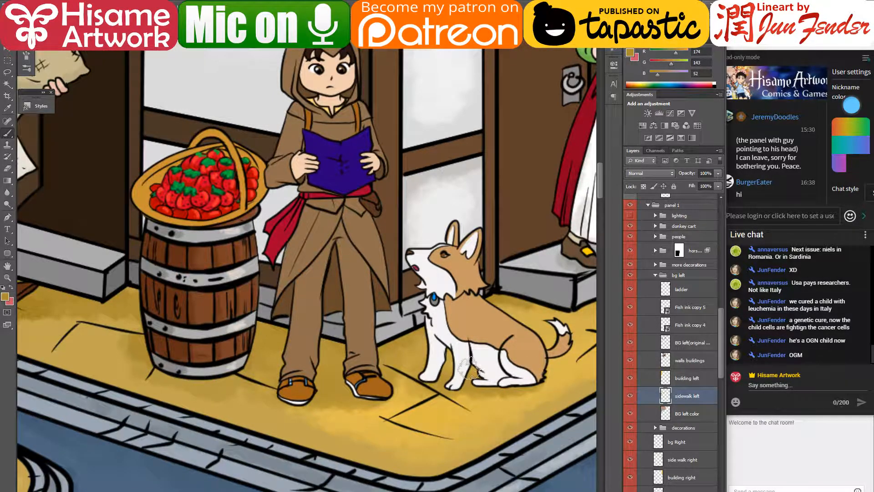
- Blend the sidewalk around the barrel, the reader and the corgi with RGB 194, 165, 79 and lighter RGB 226, 188, 77
{"action": "left_click_drag", "start_coordinate": [538, 339], "coordinate": [483, 357]}
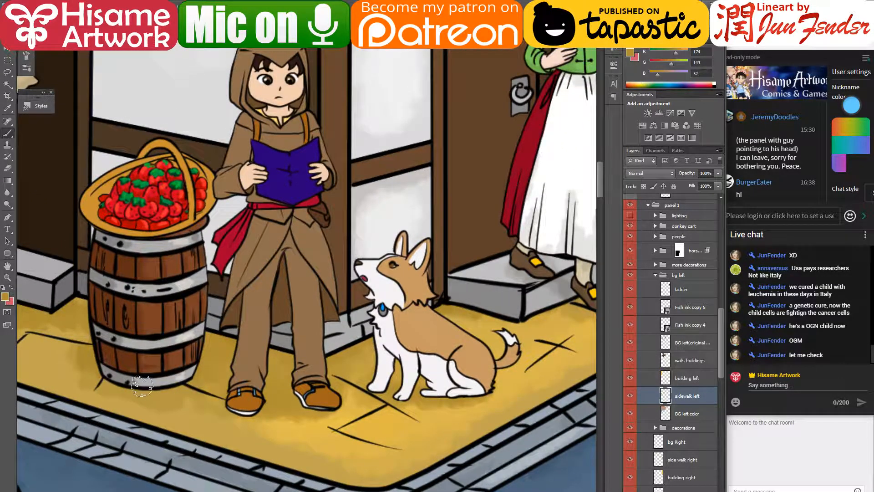
{"action": "left_click_drag", "start_coordinate": [502, 332], "coordinate": [348, 333]}
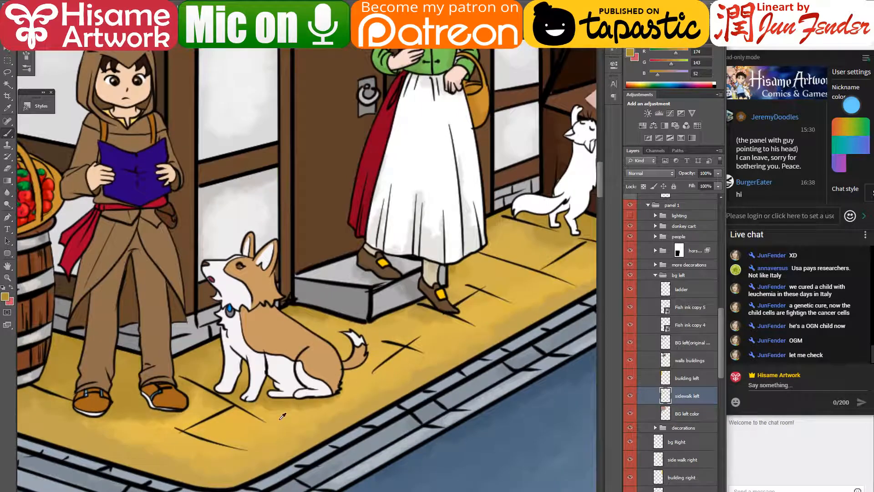
{"action": "left_click_drag", "start_coordinate": [299, 408], "coordinate": [430, 344]}
{"action": "left_click", "coordinate": [276, 355], "text": "alt"}
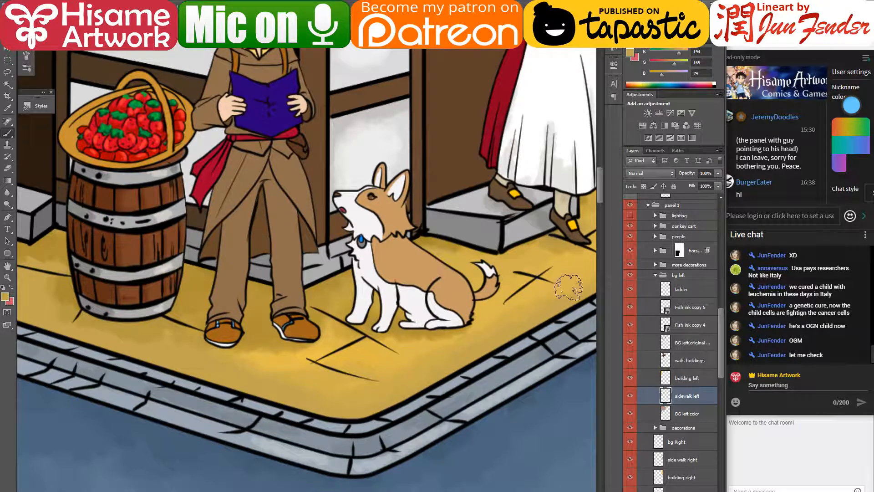
{"action": "left_click", "coordinate": [281, 359], "text": "alt"}
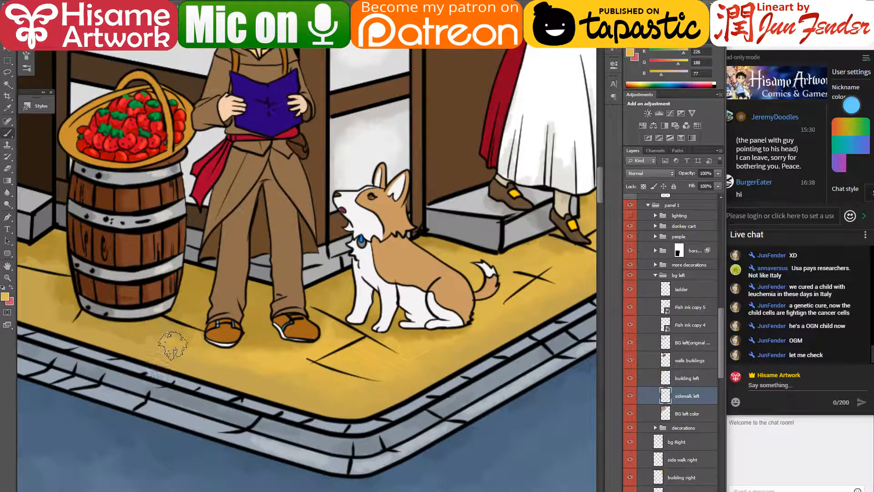
{"action": "scroll", "coordinate": [410, 360], "scroll_direction": "up", "scroll_amount": 3}
{"action": "scroll", "coordinate": [300, 392], "scroll_direction": "right", "scroll_amount": 5}
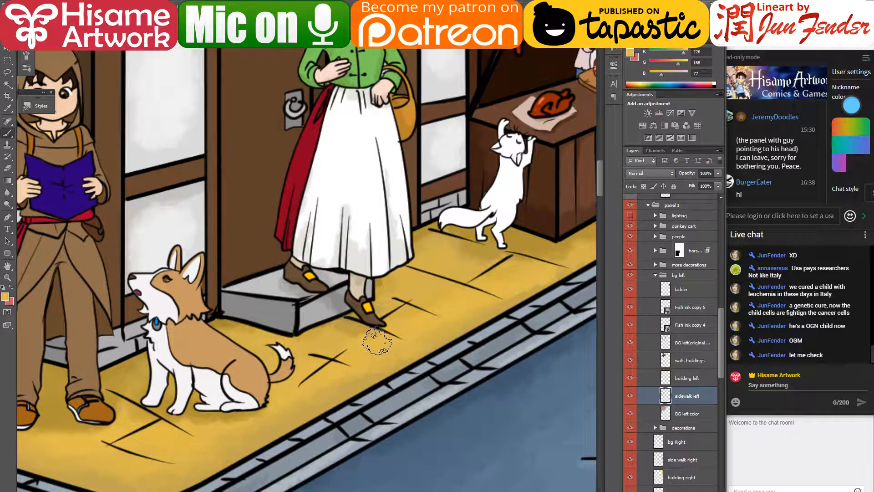
{"action": "scroll", "coordinate": [459, 315], "scroll_direction": "down", "scroll_amount": 6}
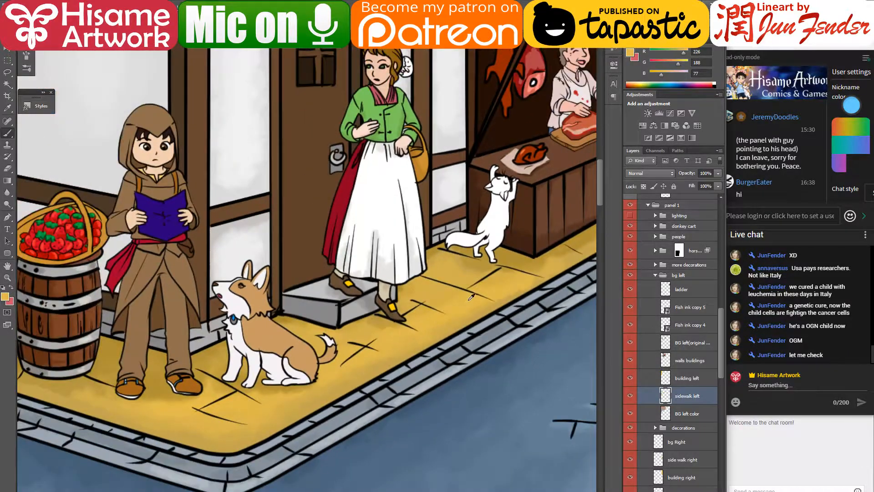
- Touch up the frame of the door behind the woman in green with a smaller brush in RGB 105, 73, 48 on the walls buildings layer
{"action": "scroll", "coordinate": [409, 137], "scroll_direction": "up", "scroll_amount": 6}
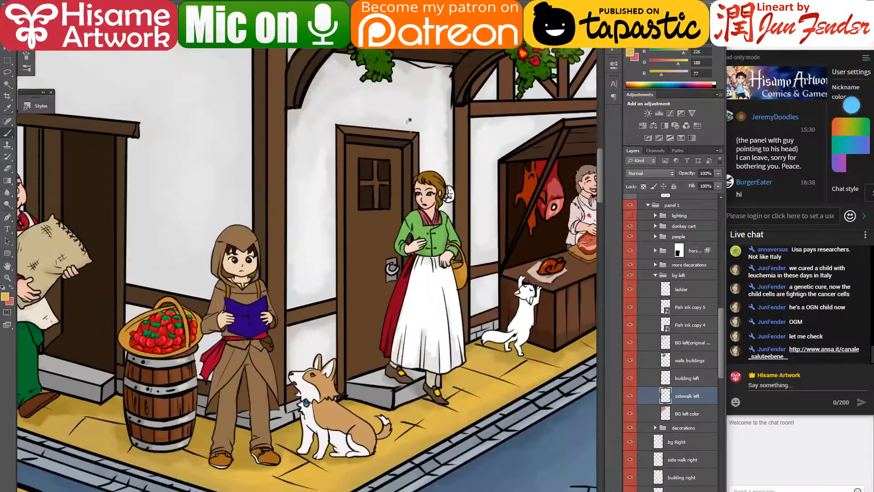
{"action": "key", "text": "v"}
{"action": "key", "text": "alt+v"}
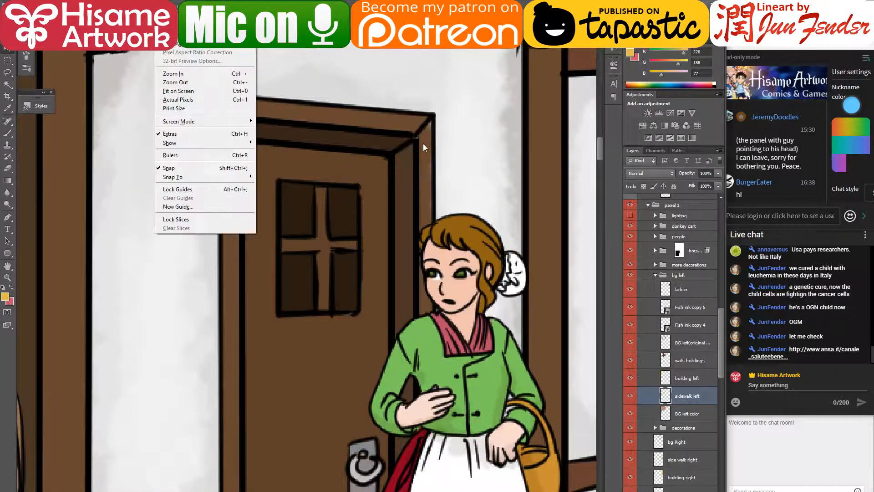
{"action": "left_click", "coordinate": [424, 143]}
{"action": "left_click", "coordinate": [424, 140]}
{"action": "scroll", "coordinate": [440, 132], "scroll_direction": "up", "scroll_amount": 3}
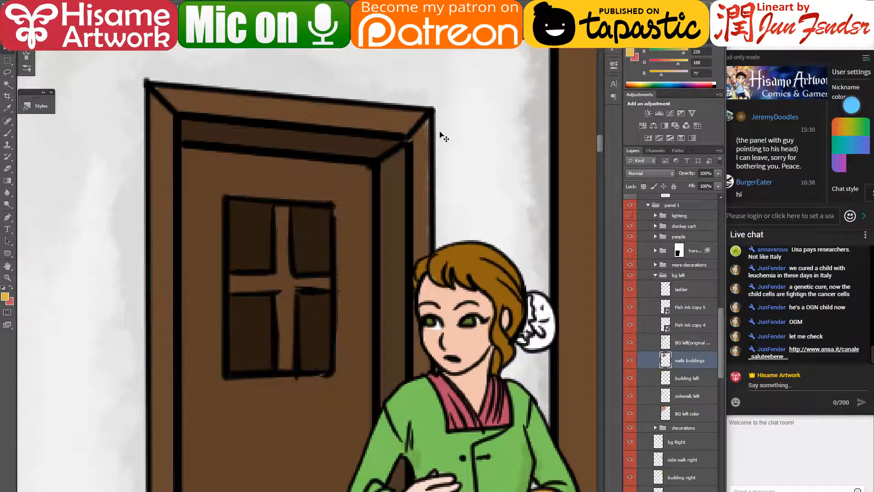
{"action": "key", "text": "b"}
{"action": "left_click", "coordinate": [173, 105], "text": "alt"}
{"action": "key", "text": "["}
{"action": "key", "text": "["}
{"action": "key", "text": "["}
{"action": "key", "text": "["}
{"action": "key", "text": "["}
{"action": "key", "text": "["}
{"action": "key", "text": "["}
{"action": "key", "text": "["}
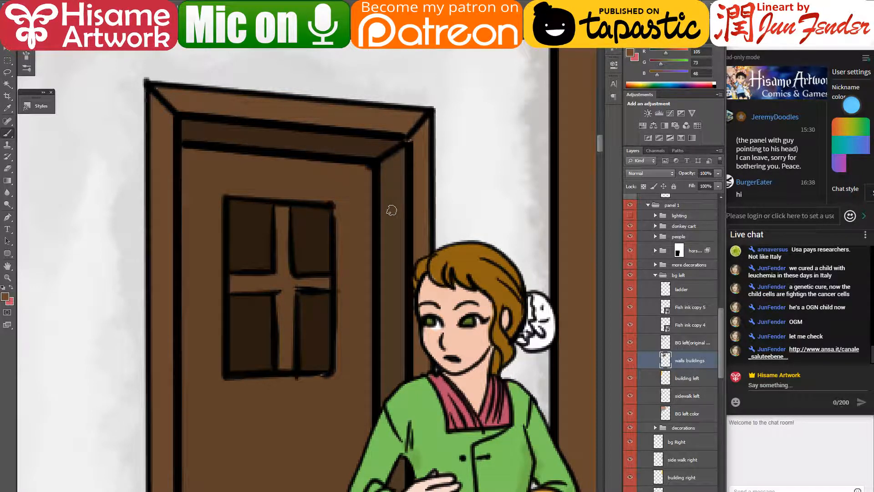
{"action": "left_click", "coordinate": [821, 350]}
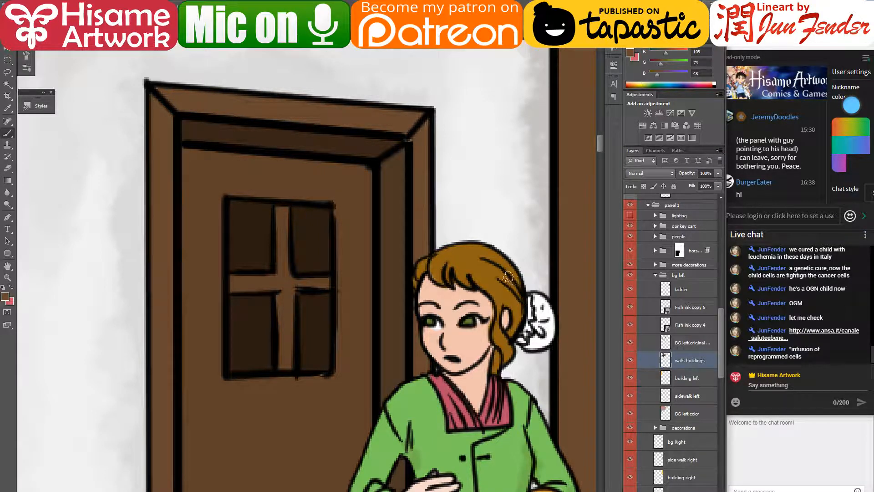
- Review the whole comic page, from the painted street scene and lower panels to the ladder against the yellow wall
{"action": "scroll", "coordinate": [508, 276], "scroll_direction": "down", "scroll_amount": 1}
{"action": "scroll", "coordinate": [421, 322], "scroll_direction": "down", "scroll_amount": 2}
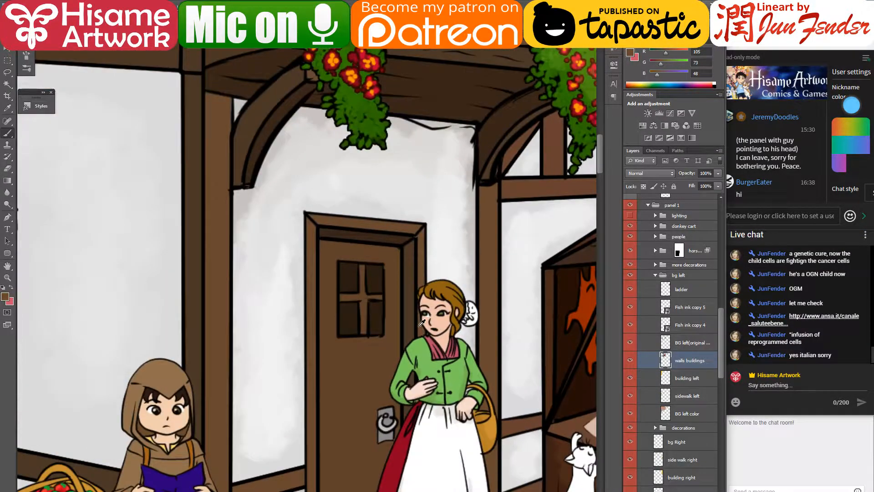
{"action": "scroll", "coordinate": [422, 323], "scroll_direction": "down", "scroll_amount": 2}
{"action": "scroll", "coordinate": [422, 322], "scroll_direction": "up", "scroll_amount": 1}
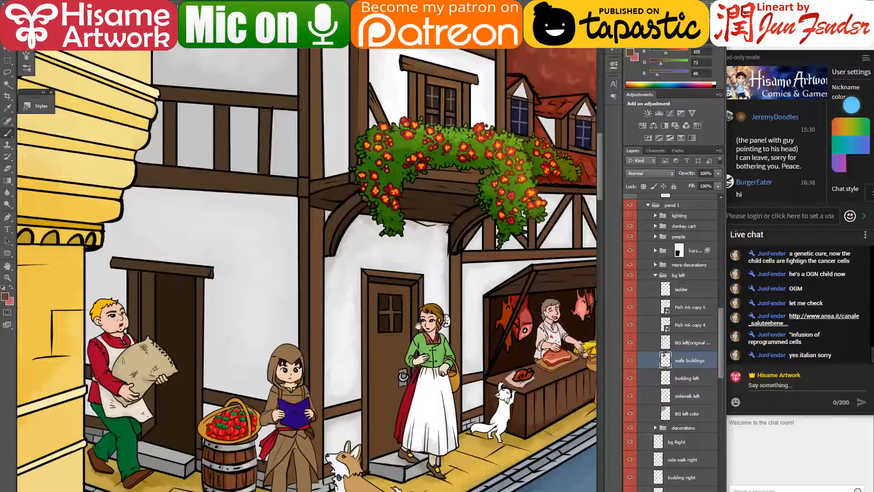
{"action": "mouse_move", "coordinate": [510, 371]}
{"action": "left_mouse_down"}
{"action": "mouse_move", "coordinate": [456, 275]}
{"action": "mouse_move", "coordinate": [455, 289]}
{"action": "mouse_move", "coordinate": [366, 311]}
{"action": "left_mouse_up"}
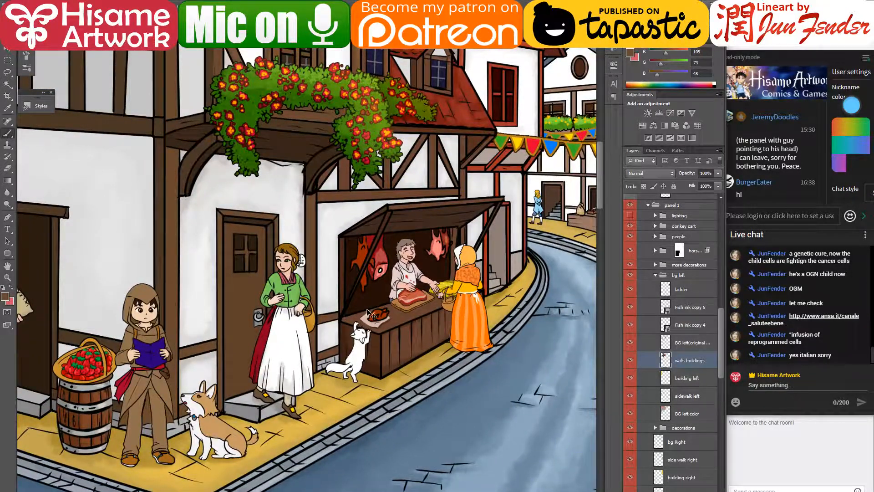
{"action": "scroll", "coordinate": [409, 382], "scroll_direction": "down", "scroll_amount": 4}
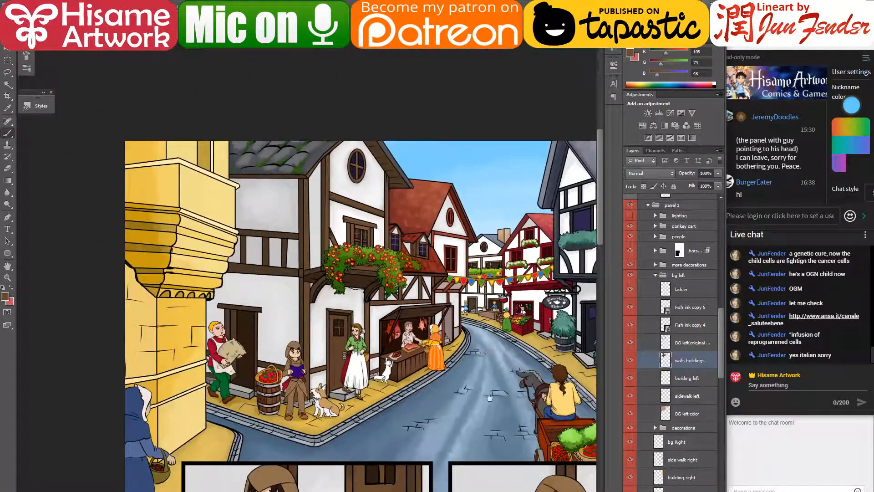
{"action": "left_click_drag", "start_coordinate": [490, 398], "coordinate": [398, 303]}
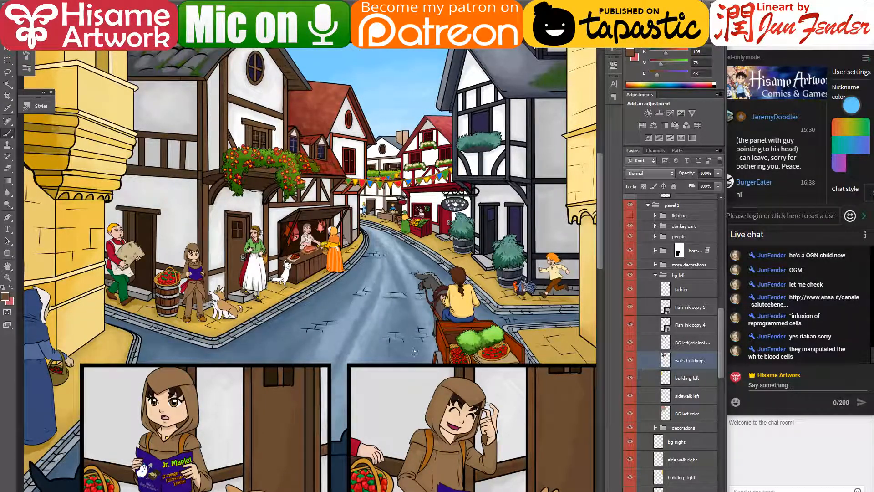
{"action": "scroll", "coordinate": [418, 339], "scroll_direction": "down", "scroll_amount": 2}
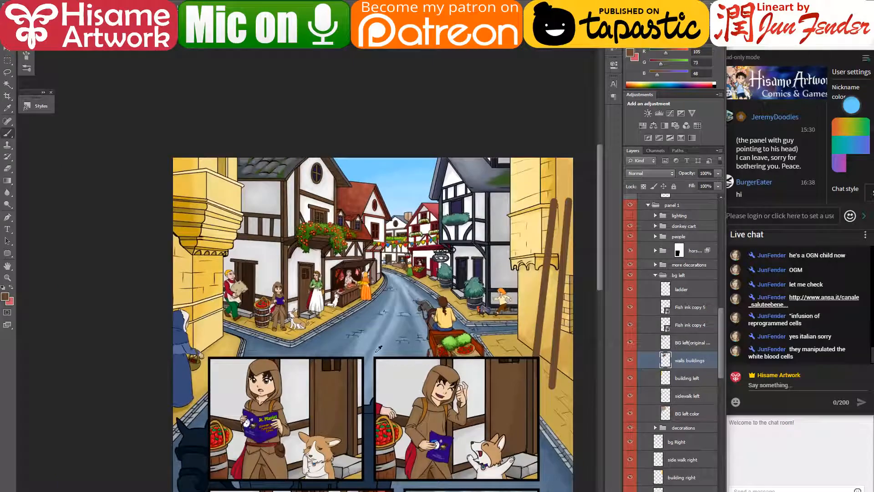
{"action": "scroll", "coordinate": [377, 348], "scroll_direction": "up", "scroll_amount": 1}
{"action": "left_click_drag", "start_coordinate": [399, 435], "coordinate": [411, 278]}
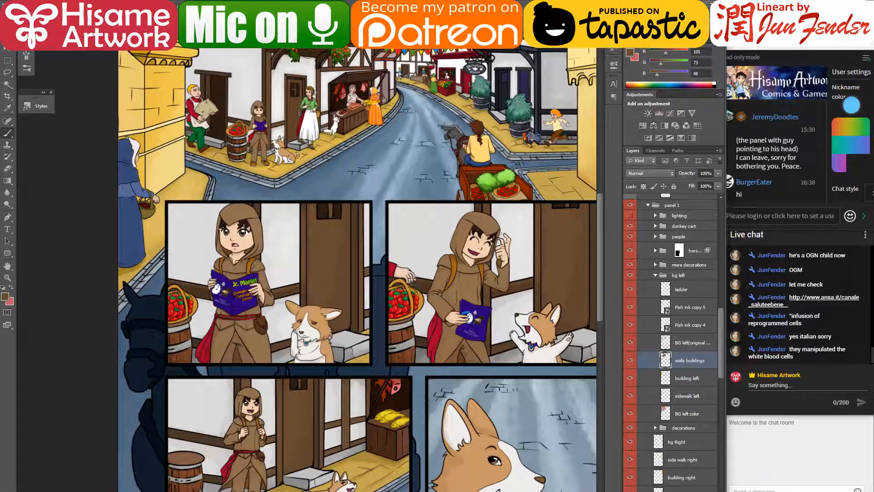
{"action": "scroll", "coordinate": [403, 328], "scroll_direction": "down", "scroll_amount": 1}
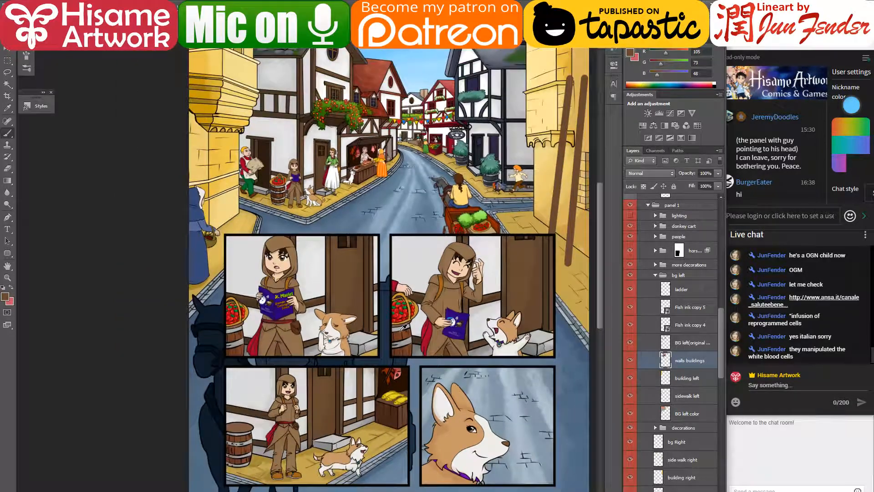
{"action": "scroll", "coordinate": [402, 327], "scroll_direction": "down", "scroll_amount": 1}
{"action": "left_click_drag", "start_coordinate": [493, 435], "coordinate": [463, 453]}
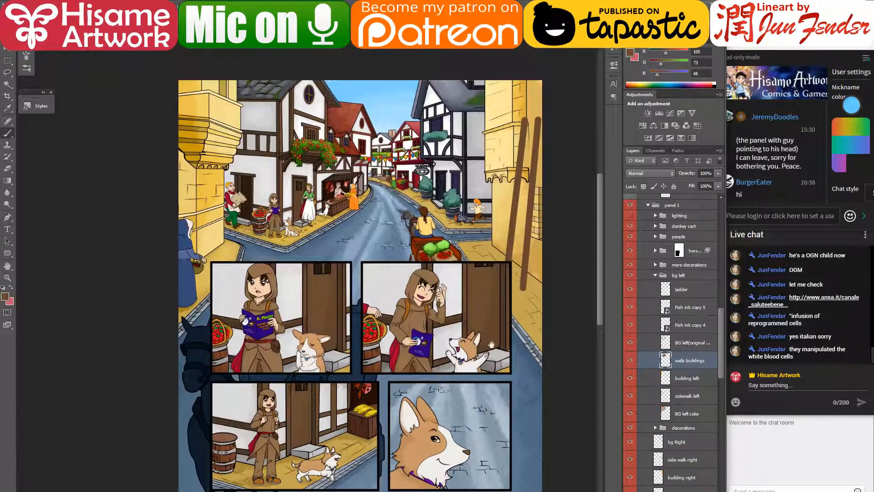
{"action": "scroll", "coordinate": [524, 189], "scroll_direction": "up", "scroll_amount": 2}
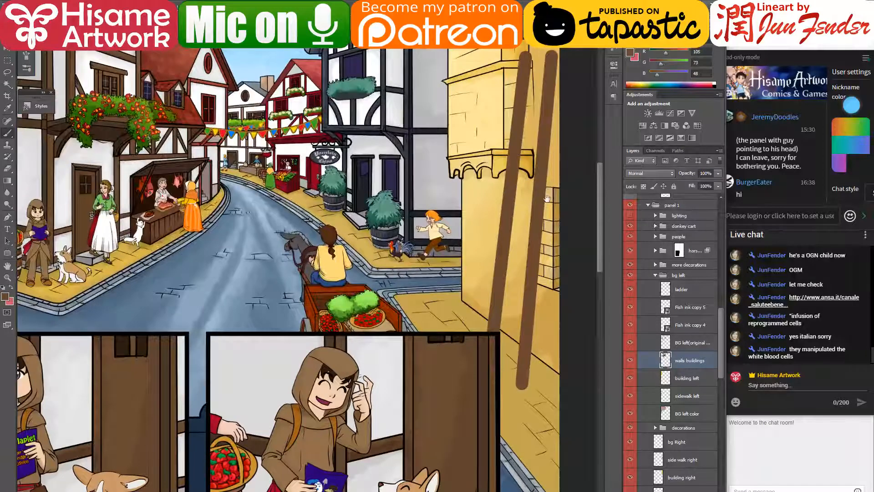
{"action": "left_click_drag", "start_coordinate": [541, 200], "coordinate": [529, 259]}
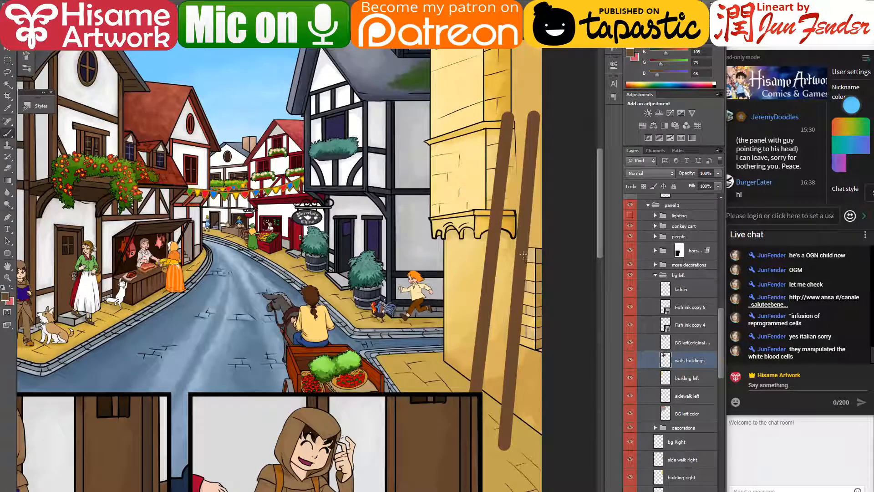
- Erase the rounded ends of the two brown rails on the ladder layer to give them straight-cut tips
{"action": "left_click", "coordinate": [521, 260], "text": "ctrl"}
{"action": "scroll", "coordinate": [524, 287], "scroll_direction": "up", "scroll_amount": 1}
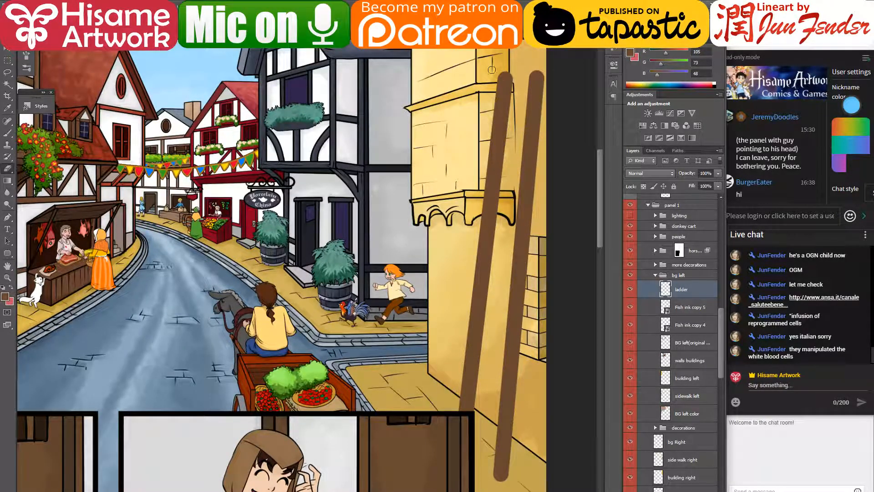
{"action": "left_click", "coordinate": [494, 75]}
{"action": "left_click", "coordinate": [520, 71], "text": "shift"}
{"action": "left_click", "coordinate": [524, 80]}
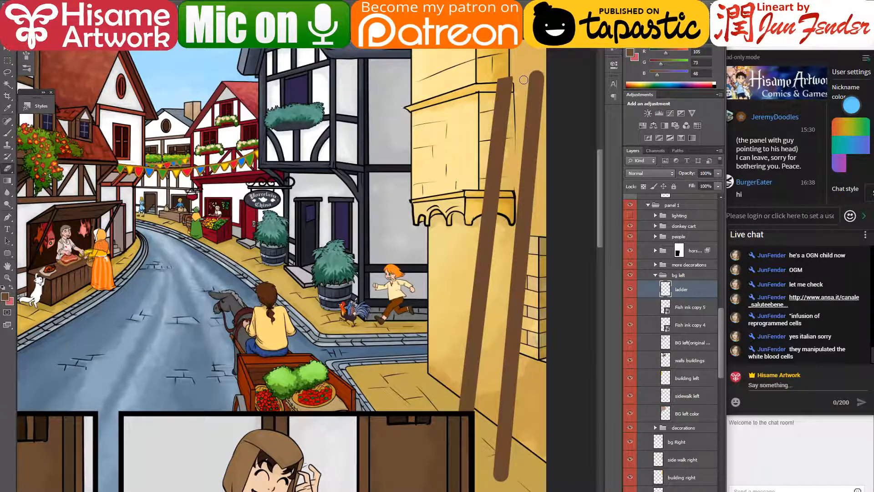
{"action": "left_click", "coordinate": [560, 67], "text": "shift"}
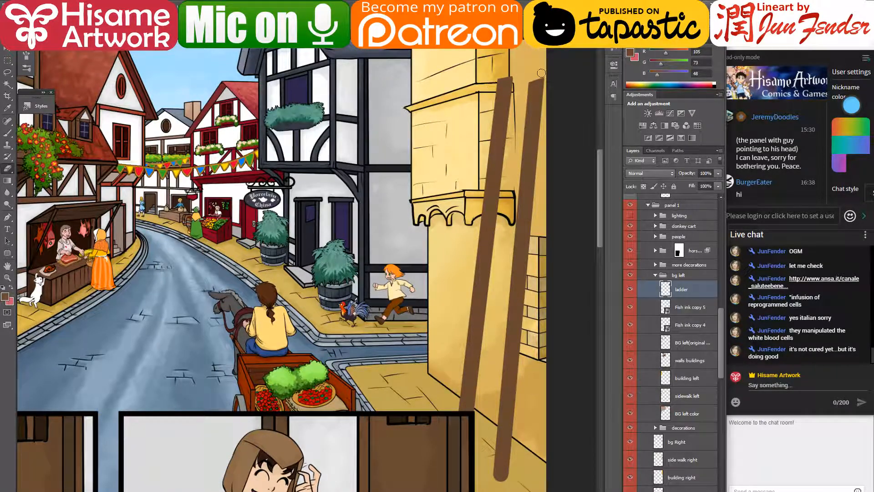
{"action": "left_click_drag", "start_coordinate": [490, 84], "coordinate": [525, 71]}
{"action": "mouse_move", "coordinate": [560, 345]}
{"action": "left_mouse_down"}
{"action": "mouse_move", "coordinate": [545, 214]}
{"action": "mouse_move", "coordinate": [545, 221]}
{"action": "left_mouse_up"}
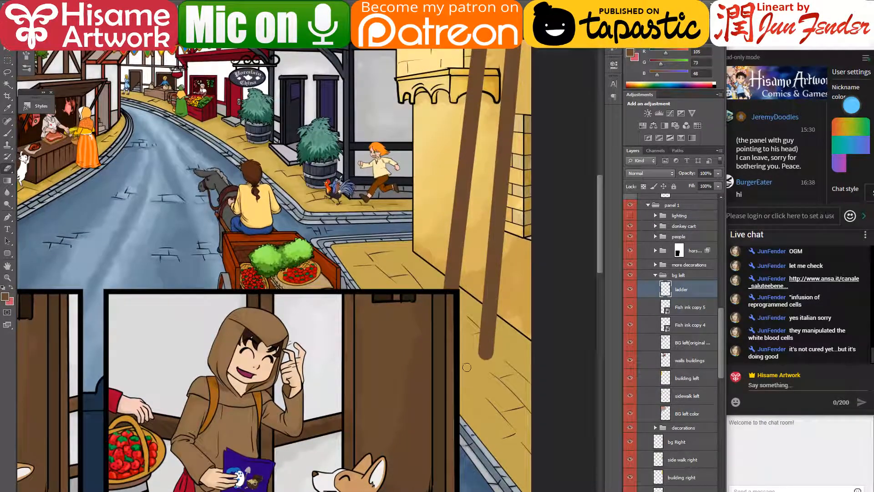
{"action": "left_click_drag", "start_coordinate": [499, 353], "coordinate": [478, 355]}
{"action": "scroll", "coordinate": [471, 283], "scroll_direction": "up", "scroll_amount": 5}
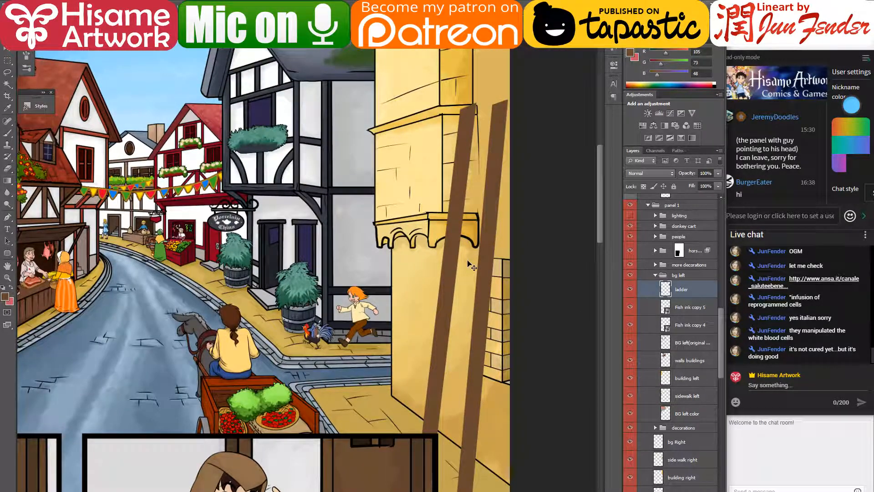
- Narrow the pair of ladder rails slightly with Free Transform
{"action": "key", "text": "ctrl+t"}
{"action": "left_click_drag", "start_coordinate": [423, 299], "coordinate": [429, 299]}
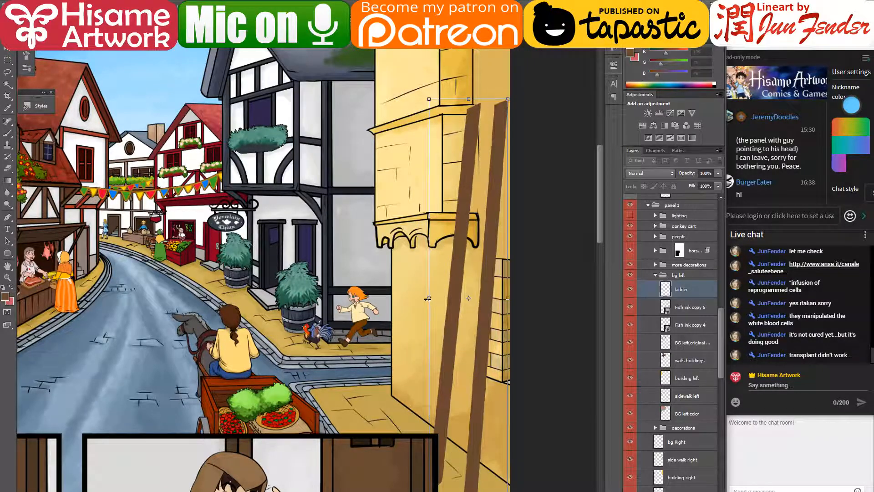
{"action": "key", "text": "Return"}
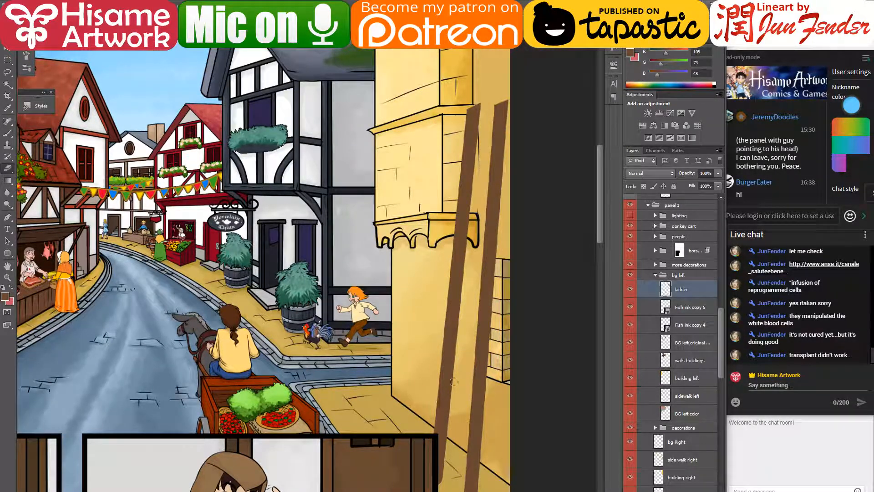
- Lasso the ladder's left rail, remove it from the ladder layer and paste it onto a separate layer
{"action": "scroll", "coordinate": [447, 474], "scroll_direction": "up", "scroll_amount": 1}
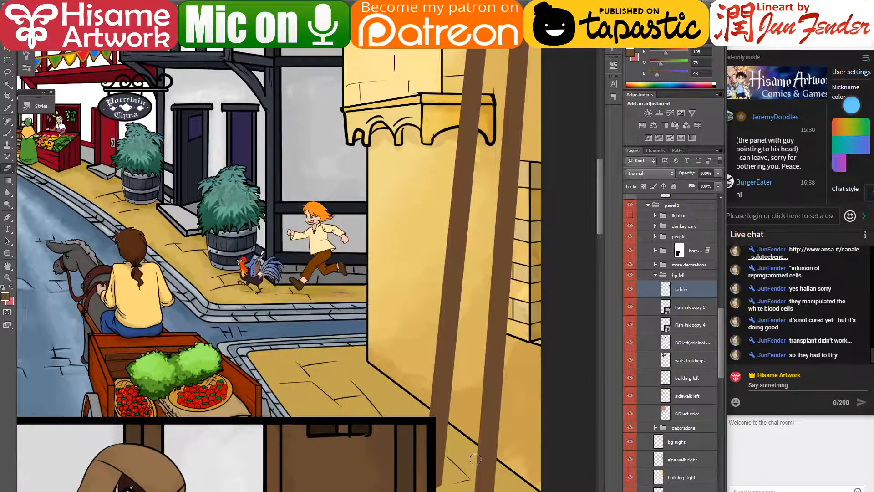
{"action": "scroll", "coordinate": [475, 459], "scroll_direction": "down", "scroll_amount": 2}
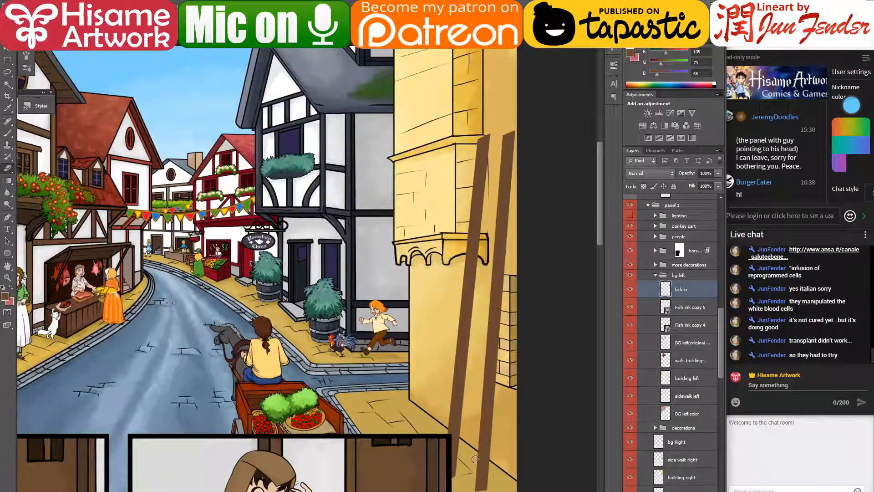
{"action": "left_click_drag", "start_coordinate": [503, 417], "coordinate": [490, 415]}
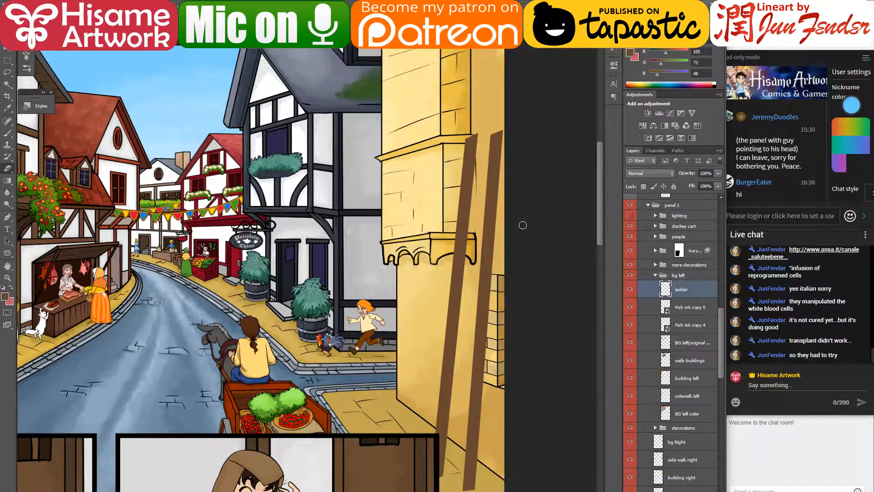
{"action": "scroll", "coordinate": [523, 225], "scroll_direction": "up", "scroll_amount": 2}
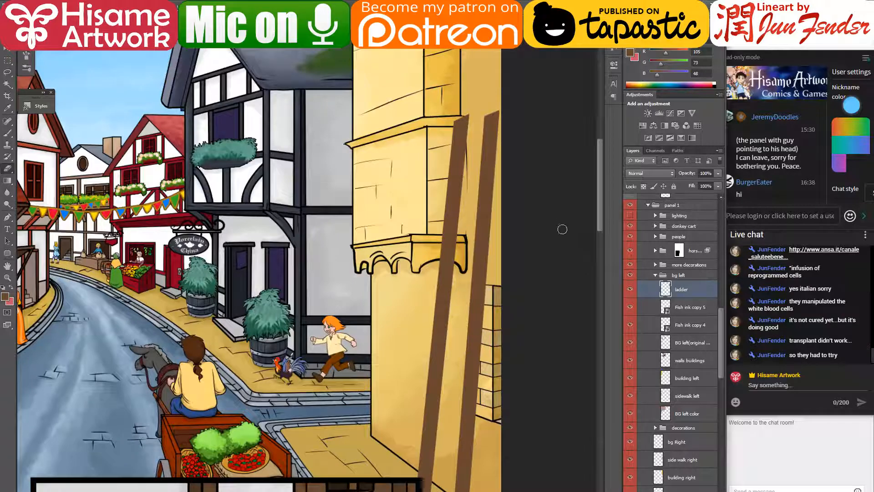
{"action": "scroll", "coordinate": [556, 233], "scroll_direction": "down", "scroll_amount": 1}
{"action": "left_click", "coordinate": [8, 73]}
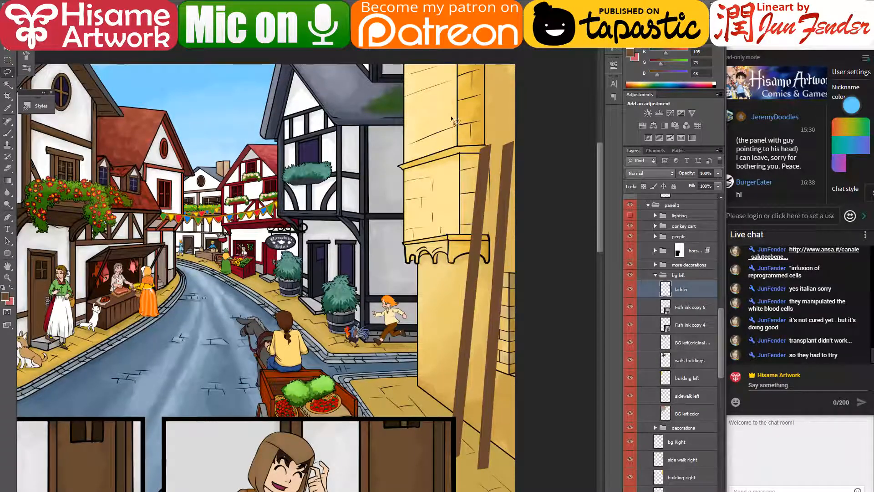
{"action": "mouse_move", "coordinate": [457, 140]}
{"action": "left_mouse_down"}
{"action": "mouse_move", "coordinate": [414, 414]}
{"action": "mouse_move", "coordinate": [420, 459]}
{"action": "mouse_move", "coordinate": [438, 479]}
{"action": "mouse_move", "coordinate": [461, 465]}
{"action": "mouse_move", "coordinate": [480, 387]}
{"action": "mouse_move", "coordinate": [497, 135]}
{"action": "left_mouse_up"}
{"action": "key", "text": "Delete"}
{"action": "key", "text": "ctrl+d"}
{"action": "key", "text": "ctrl+v"}
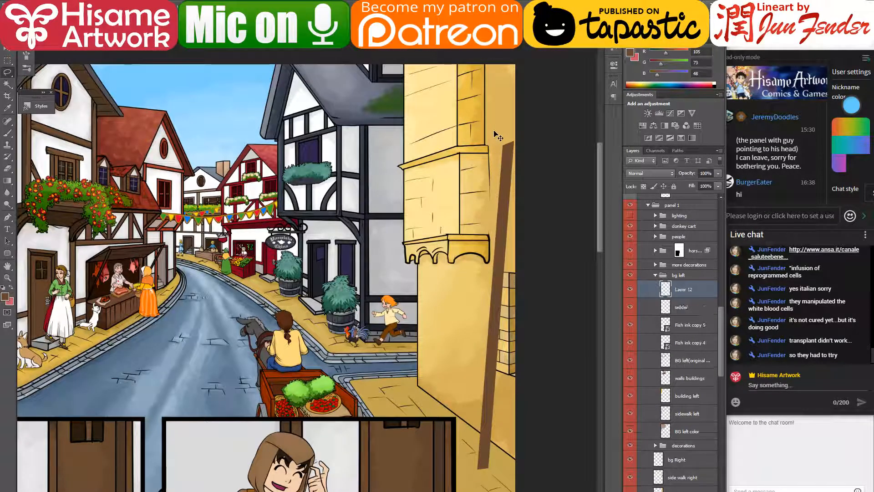
- Add a 6 px black outside Stroke layer style to the separated left rail of the ladder
{"action": "scroll", "coordinate": [466, 467], "scroll_direction": "up", "scroll_amount": 4}
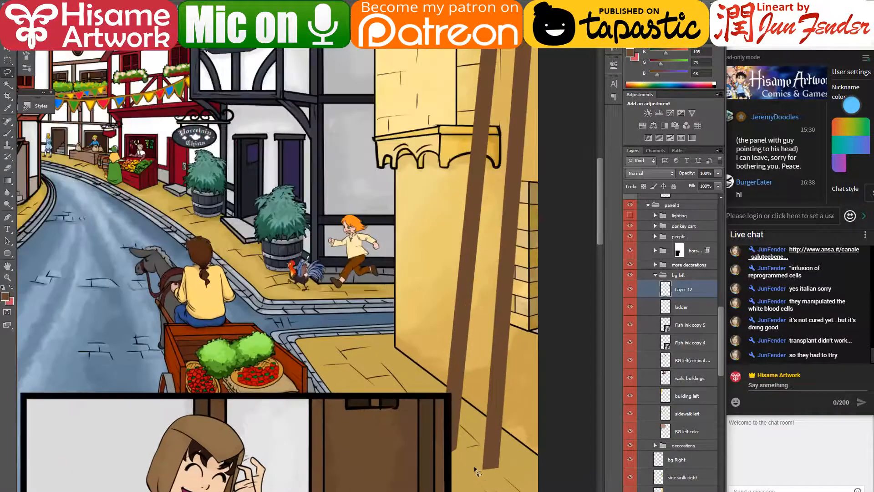
{"action": "left_click_drag", "start_coordinate": [504, 355], "coordinate": [499, 376]}
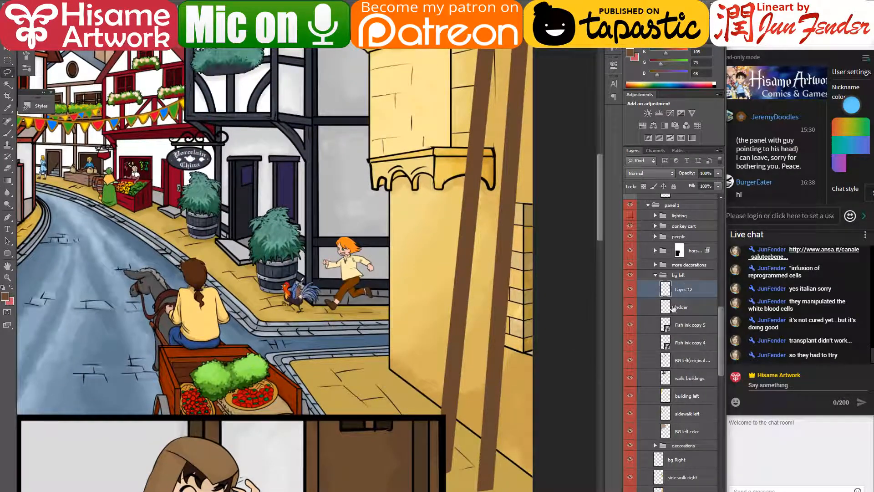
{"action": "left_click", "coordinate": [676, 310], "text": "shift"}
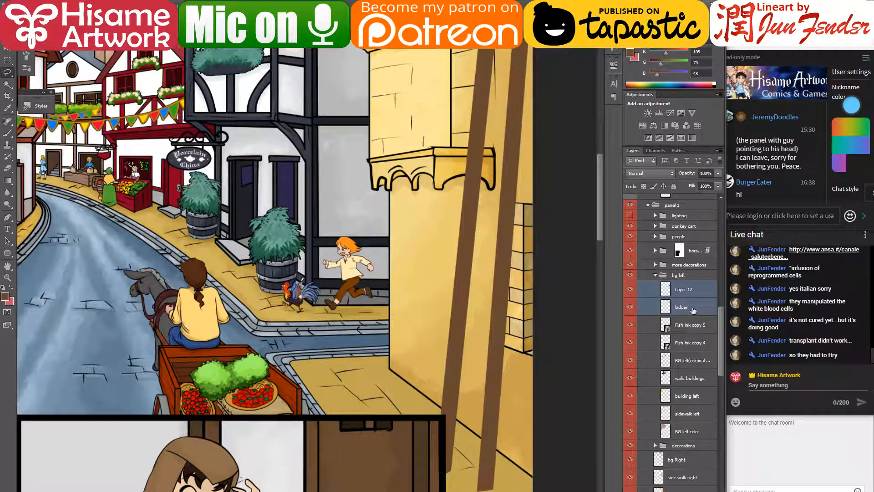
{"action": "left_click", "coordinate": [694, 292]}
{"action": "left_click", "coordinate": [651, 490]}
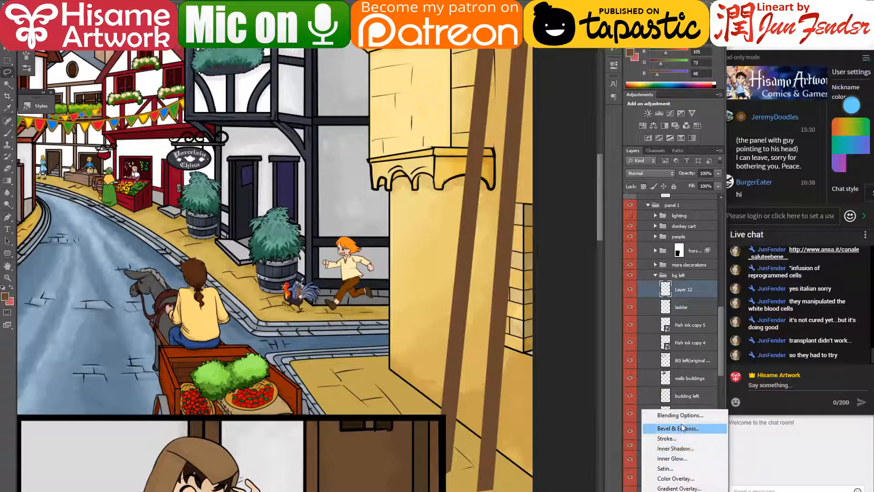
{"action": "left_click", "coordinate": [669, 439]}
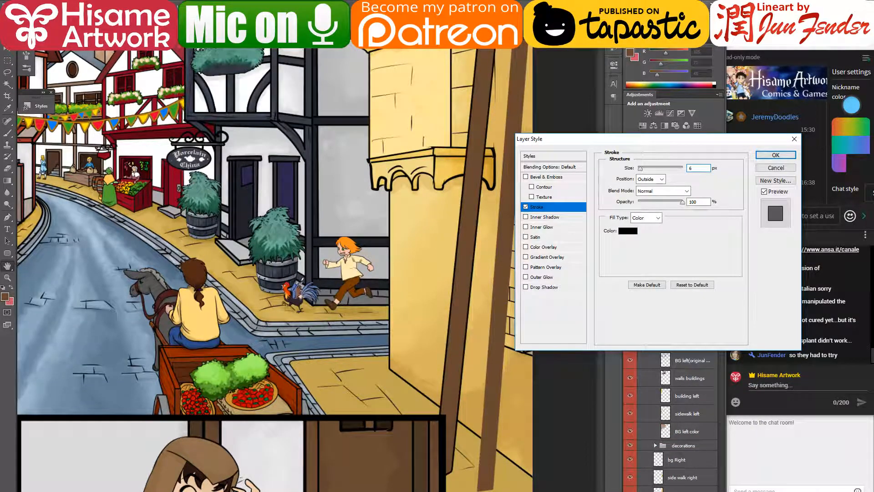
{"action": "key", "text": "Return"}
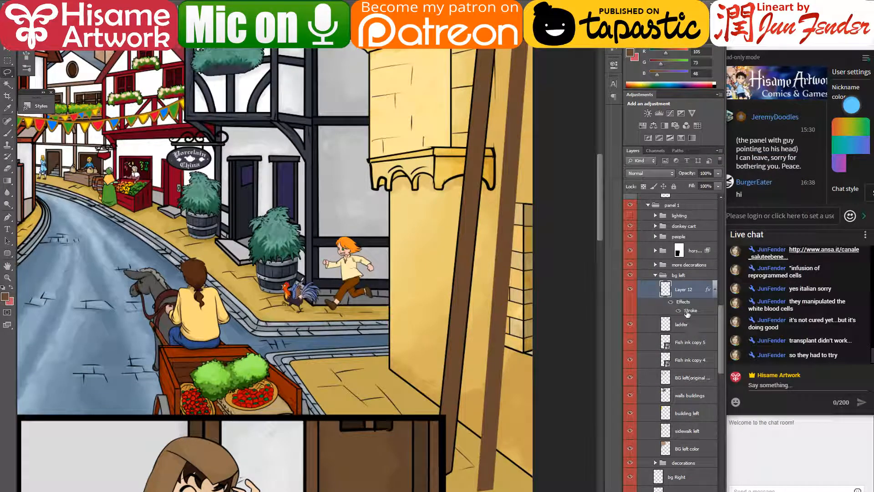
- Copy the left rail's stroke layer style and paste it onto the ladder layer holding the right rail
{"action": "right_click", "coordinate": [691, 291]}
{"action": "left_click", "coordinate": [721, 368]}
{"action": "left_click", "coordinate": [678, 327]}
{"action": "right_click", "coordinate": [683, 327]}
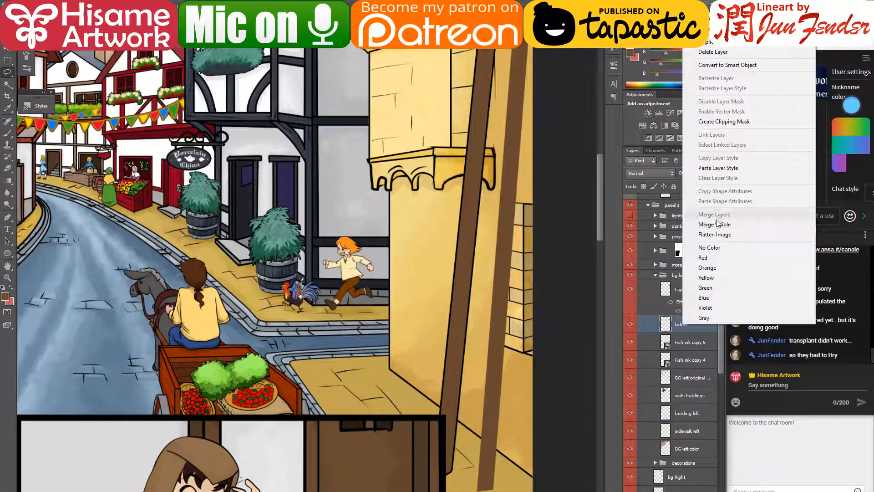
{"action": "left_click", "coordinate": [729, 168]}
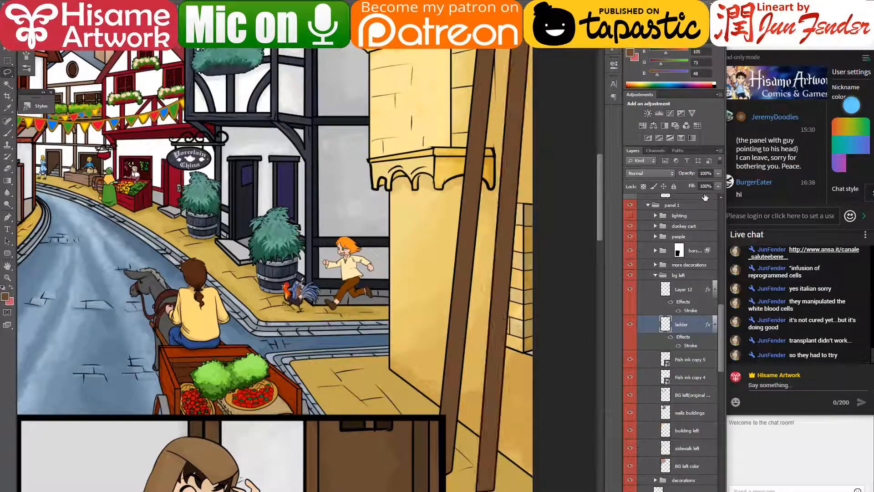
{"action": "scroll", "coordinate": [484, 473], "scroll_direction": "up", "scroll_amount": 2}
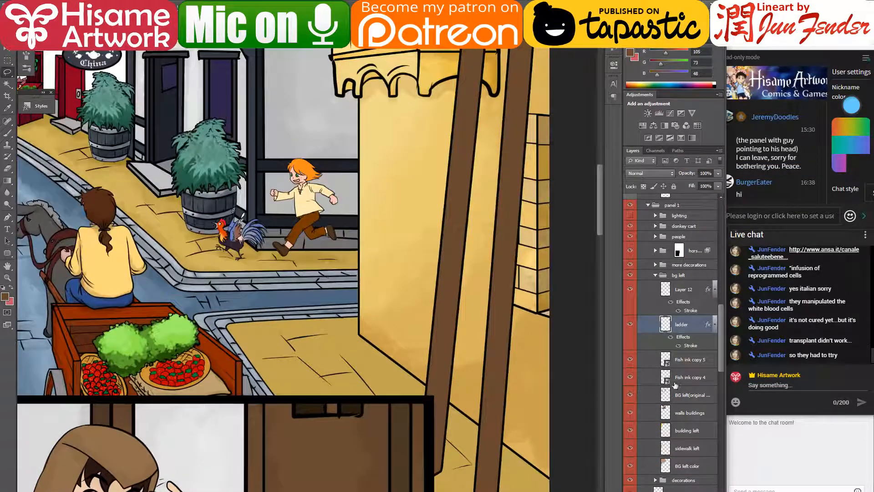
- Create a new layer directly above the ladder layer, beneath the left rail's layer, and set up the Brush tool
{"action": "key", "text": "ctrl+shift+alt+n"}
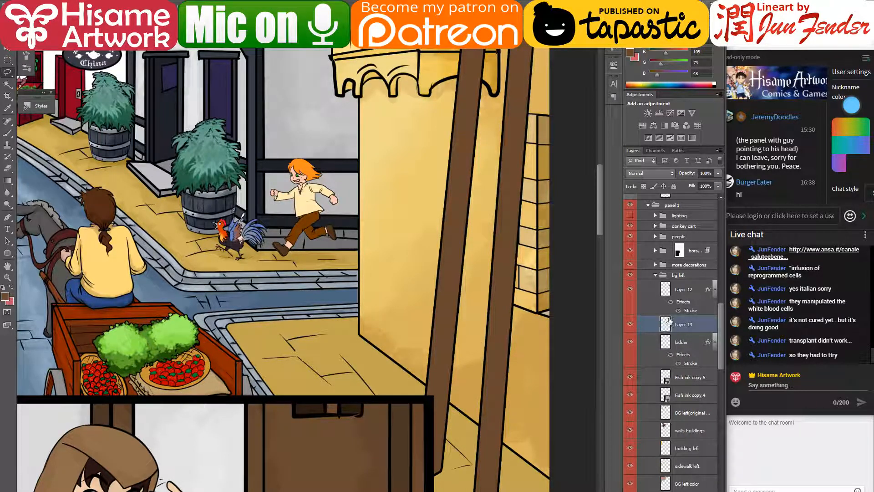
{"action": "key", "text": "b"}
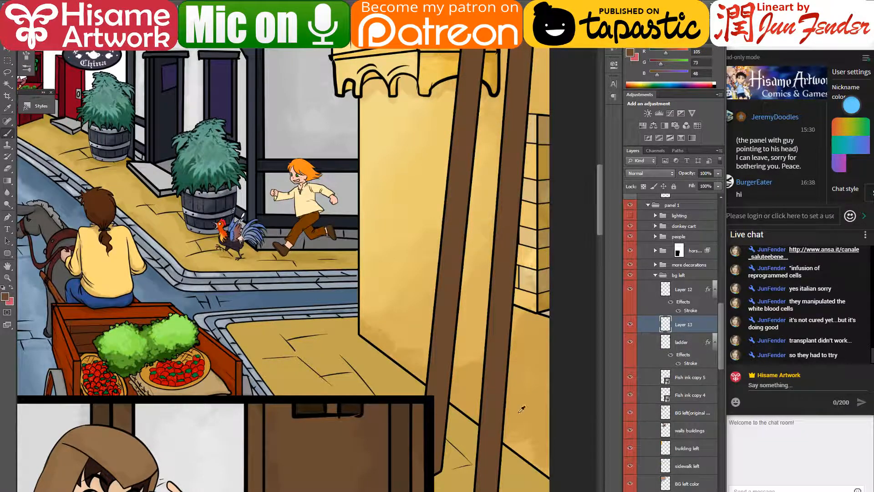
{"action": "scroll", "coordinate": [438, 489], "scroll_direction": "up", "scroll_amount": 1}
{"action": "left_click_drag", "start_coordinate": [500, 454], "coordinate": [470, 417]}
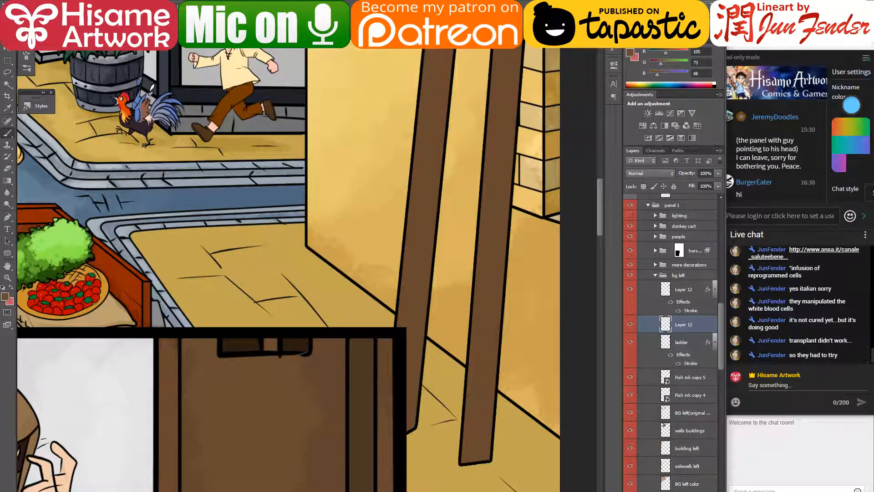
{"action": "left_click", "coordinate": [31, 21]}
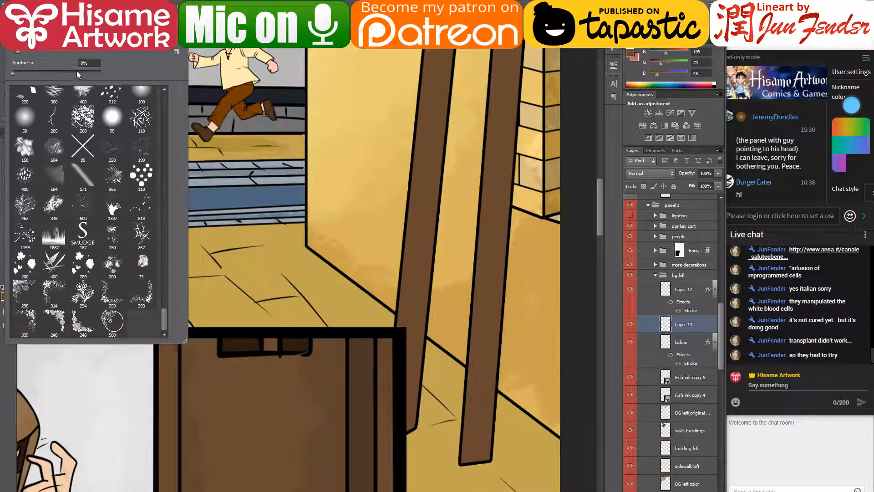
{"action": "left_click", "coordinate": [340, 94]}
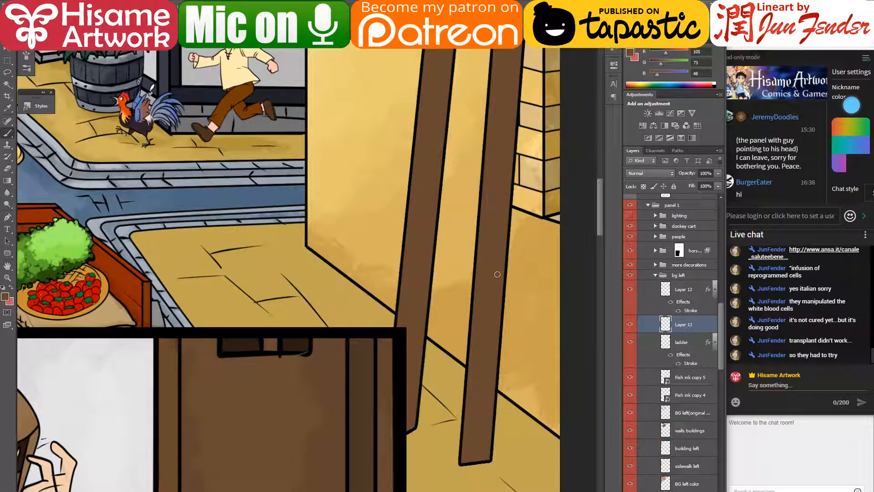
{"action": "scroll", "coordinate": [474, 337], "scroll_direction": "down", "scroll_amount": 1}
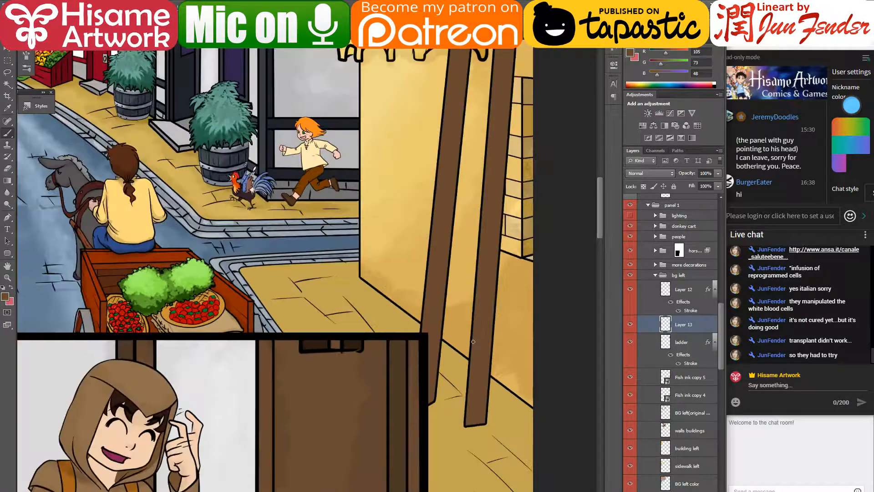
{"action": "scroll", "coordinate": [473, 341], "scroll_direction": "down", "scroll_amount": 3}
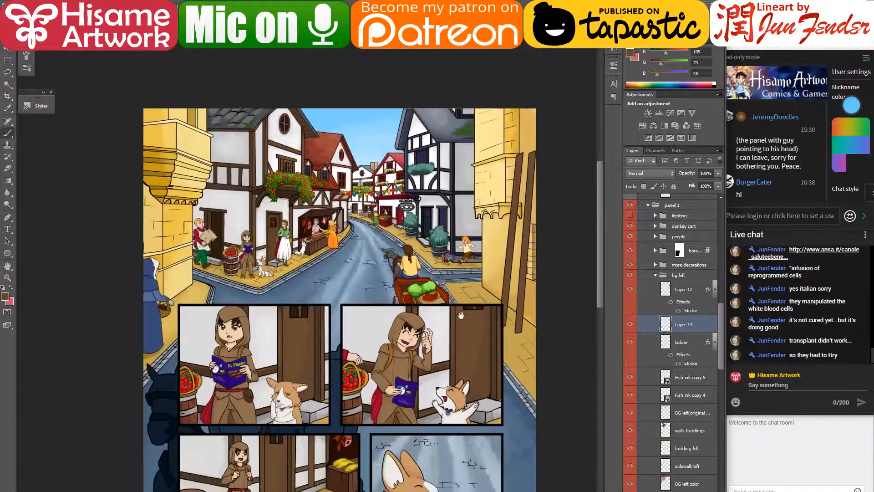
{"action": "left_click_drag", "start_coordinate": [460, 315], "coordinate": [480, 264]}
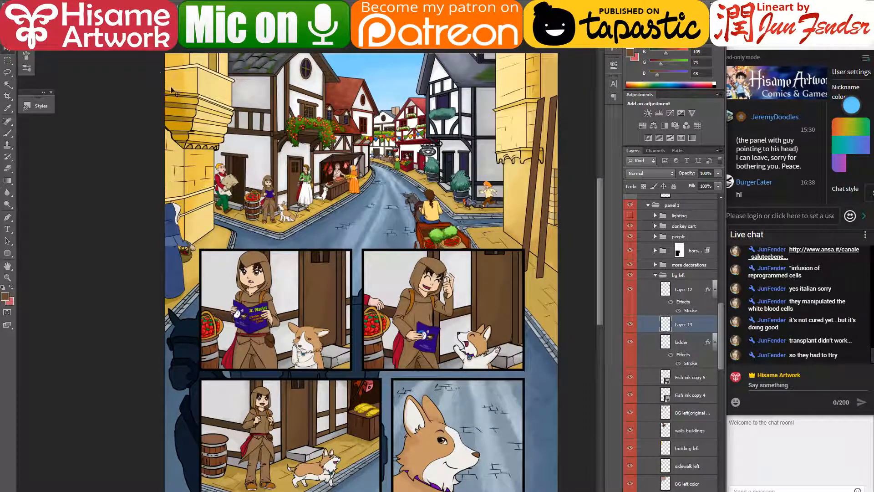
- Switch to the YouTube live chat window and send the message "bye bye"
{"action": "left_click", "coordinate": [806, 395]}
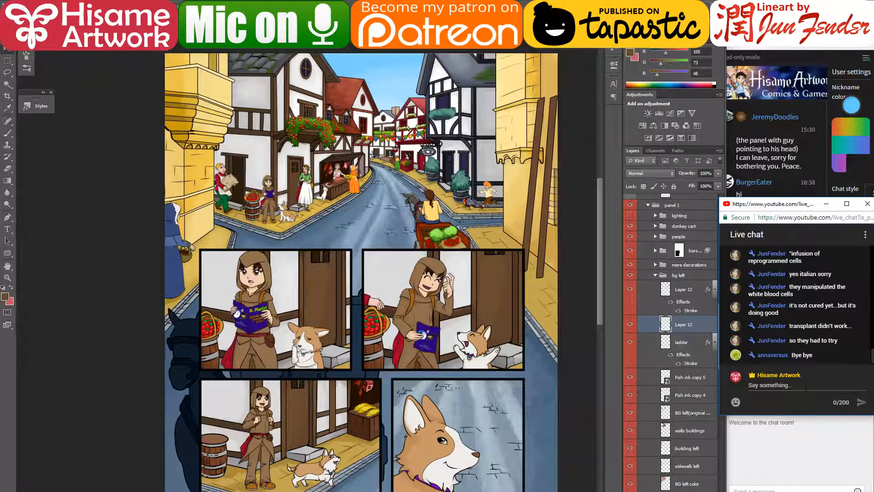
{"action": "left_click", "coordinate": [804, 386]}
{"action": "type", "text": "bye b"}
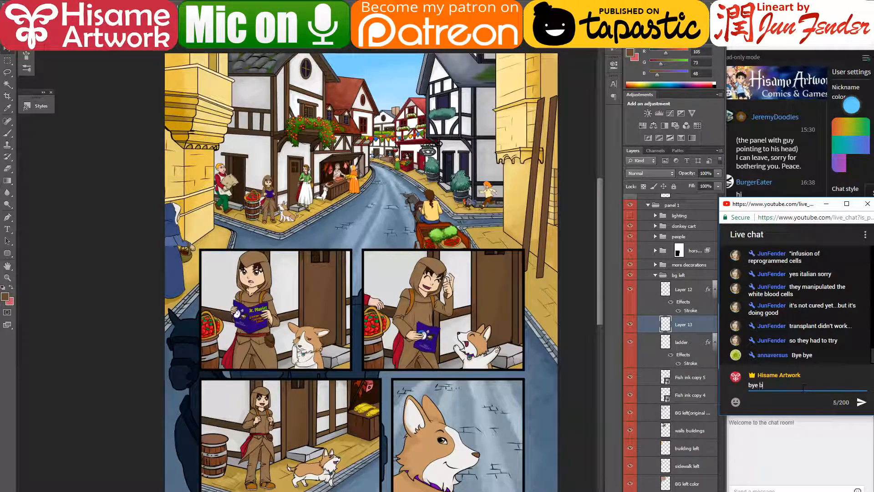
{"action": "type", "text": "ye"}
{"action": "key", "text": "Return"}
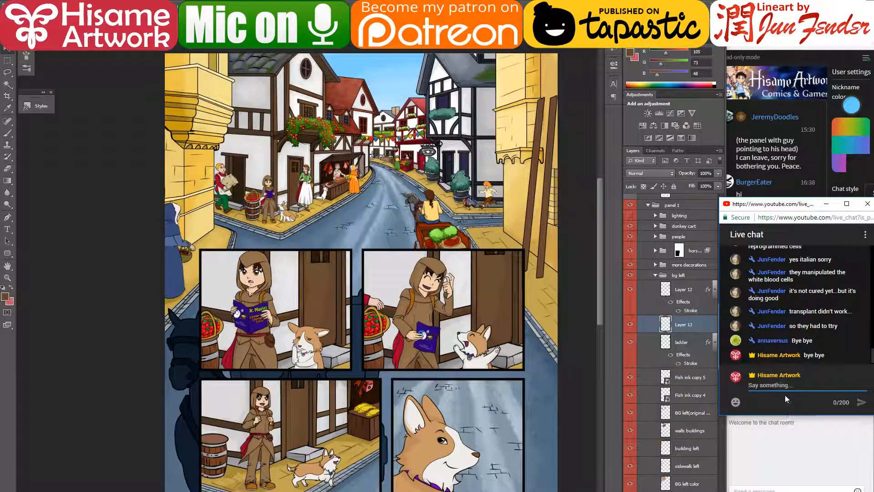